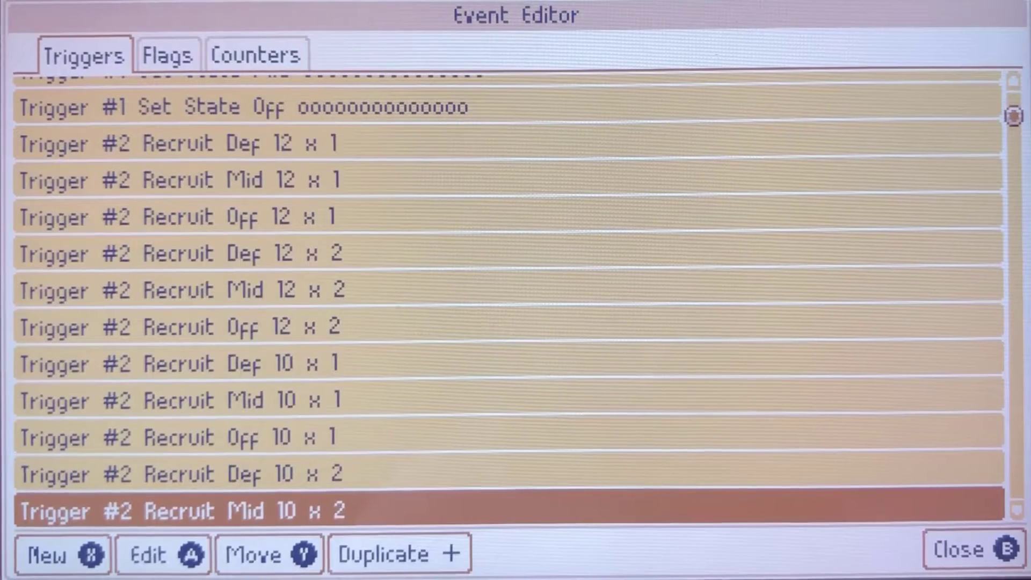
# - Find the mission-opening trigger that spawns the heroes and plays the "intro" cutscene in the trigger list, and open its actions
pyautogui.press('Down')
pyautogui.press('Down')
pyautogui.press('Down')
pyautogui.press('Down')
pyautogui.press('Down')
pyautogui.press('Down')
pyautogui.press('Down')
pyautogui.press('Down')
pyautogui.press('Down')
pyautogui.press('Down')
pyautogui.press('Down')
pyautogui.press('Down')
pyautogui.press('Down')
pyautogui.press('Down')
pyautogui.press('Down')
pyautogui.press('Down')
pyautogui.press('Down')
pyautogui.press('Down')
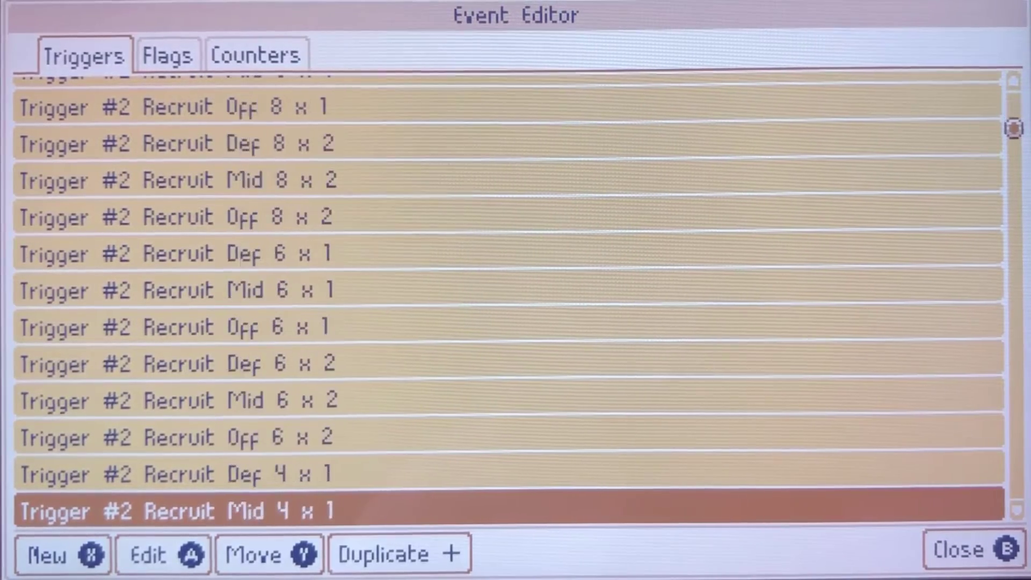
pyautogui.press('Down')
pyautogui.press('Down')
pyautogui.press('Down')
pyautogui.press('Down')
pyautogui.press('Down')
pyautogui.press('Down')
pyautogui.press('Down')
pyautogui.press('Down')
pyautogui.press('Down')
pyautogui.press('Down')
pyautogui.press('Down')
pyautogui.press('Down')
pyautogui.press('Down')
pyautogui.press('Down')
pyautogui.press('Down')
pyautogui.press('Down')
pyautogui.press('Down')
pyautogui.press('Down')
pyautogui.press('Down')
pyautogui.press('Down')
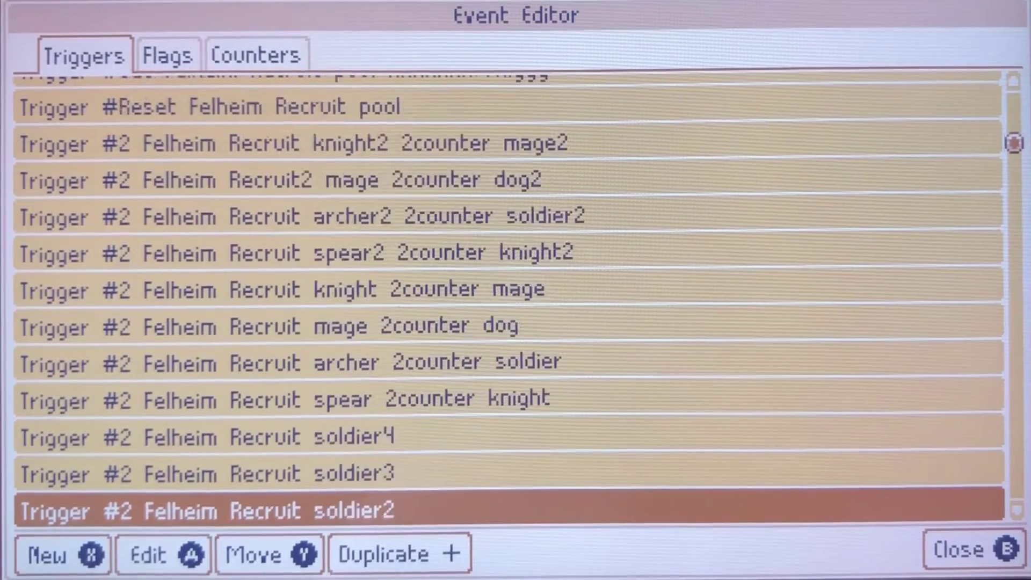
pyautogui.press('Down')
pyautogui.press('Down')
pyautogui.press('Down')
pyautogui.press('Down')
pyautogui.press('Down')
pyautogui.press('Down')
pyautogui.press('Down')
pyautogui.press('Down')
pyautogui.press('Down')
pyautogui.press('Down')
pyautogui.press('Down')
pyautogui.press('Down')
pyautogui.press('Down')
pyautogui.press('Down')
pyautogui.press('Down')
pyautogui.press('Down')
pyautogui.press('Down')
pyautogui.press('Down')
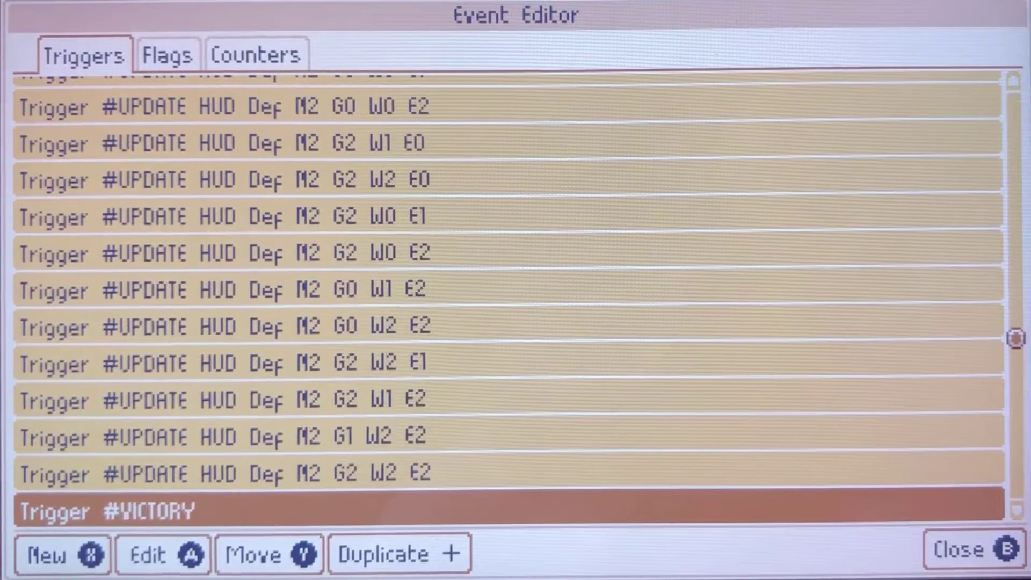
pyautogui.press('Down')
pyautogui.press('Down')
pyautogui.press('Down')
pyautogui.press('Down')
pyautogui.press('Down')
pyautogui.press('Down')
pyautogui.press('Down')
pyautogui.press('Down')
pyautogui.press('Down')
pyautogui.press('Down')
pyautogui.press('Down')
pyautogui.press('Down')
pyautogui.press('Down')
pyautogui.press('Down')
pyautogui.press('Down')
pyautogui.press('Down')
pyautogui.press('Down')
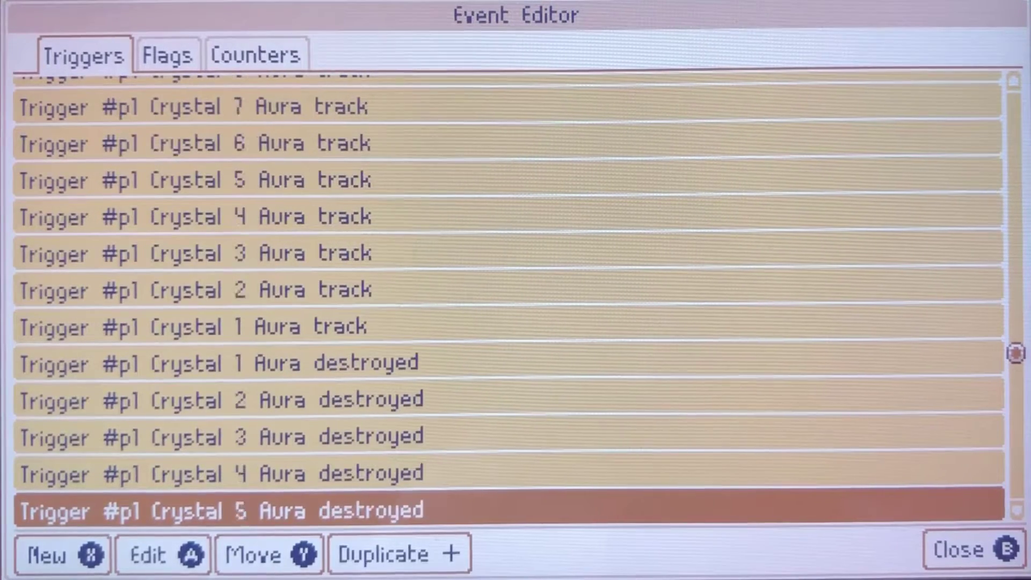
pyautogui.press('Down')
pyautogui.press('Down')
pyautogui.press('Down')
pyautogui.press('Down')
pyautogui.press('Down')
pyautogui.press('Down')
pyautogui.press('Down')
pyautogui.press('Down')
pyautogui.press('Down')
pyautogui.press('Down')
pyautogui.press('Down')
pyautogui.press('Down')
pyautogui.press('Down')
pyautogui.press('Down')
pyautogui.press('Down')
pyautogui.press('Down')
pyautogui.press('Down')
pyautogui.press('Down')
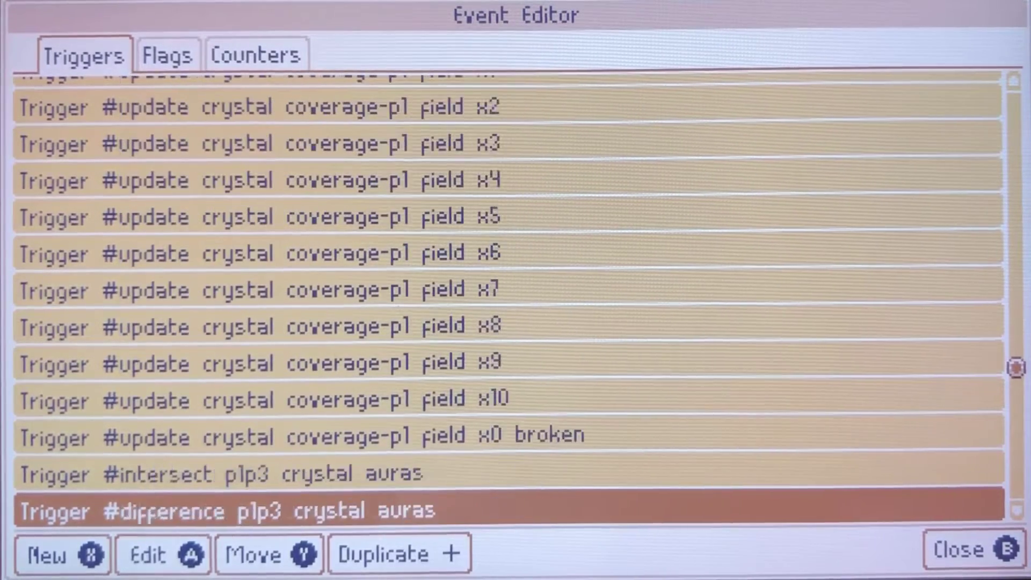
pyautogui.press('Down')
pyautogui.press('Down')
pyautogui.press('Down')
pyautogui.press('Down')
pyautogui.press('Down')
pyautogui.press('Down')
pyautogui.press('Down')
pyautogui.press('Down')
pyautogui.press('Down')
pyautogui.press('Down')
pyautogui.press('Down')
pyautogui.press('Down')
pyautogui.press('Down')
pyautogui.press('Down')
pyautogui.press('Down')
pyautogui.press('Down')
pyautogui.press('Down')
pyautogui.press('Down')
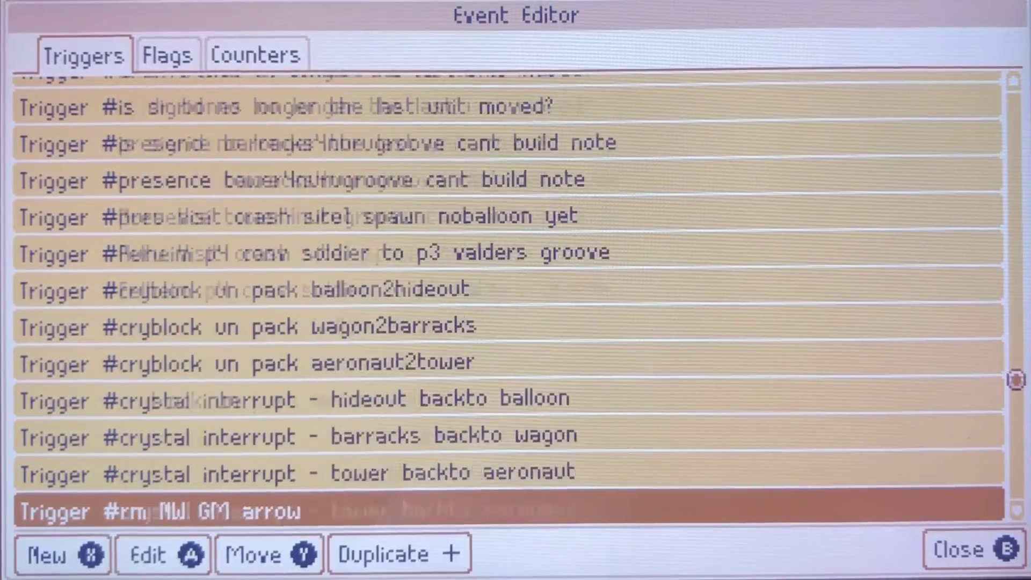
pyautogui.press('Down')
pyautogui.press('Down')
pyautogui.press('Down')
pyautogui.press('Down')
pyautogui.press('Down')
pyautogui.press('Down')
pyautogui.press('Down')
pyautogui.press('Down')
pyautogui.press('Down')
pyautogui.press('Down')
pyautogui.press('Down')
pyautogui.press('Down')
pyautogui.press('Down')
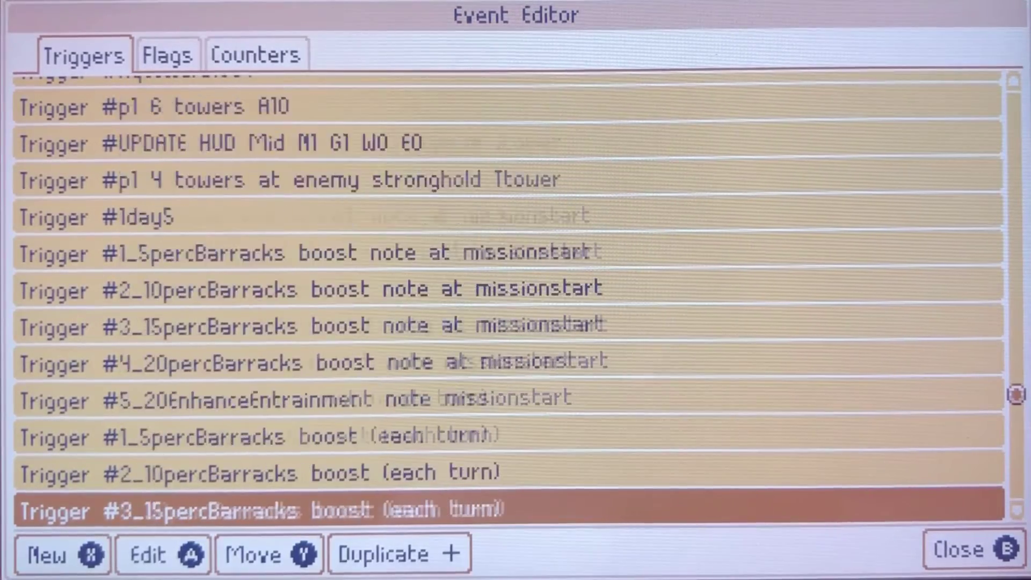
pyautogui.press('Return')
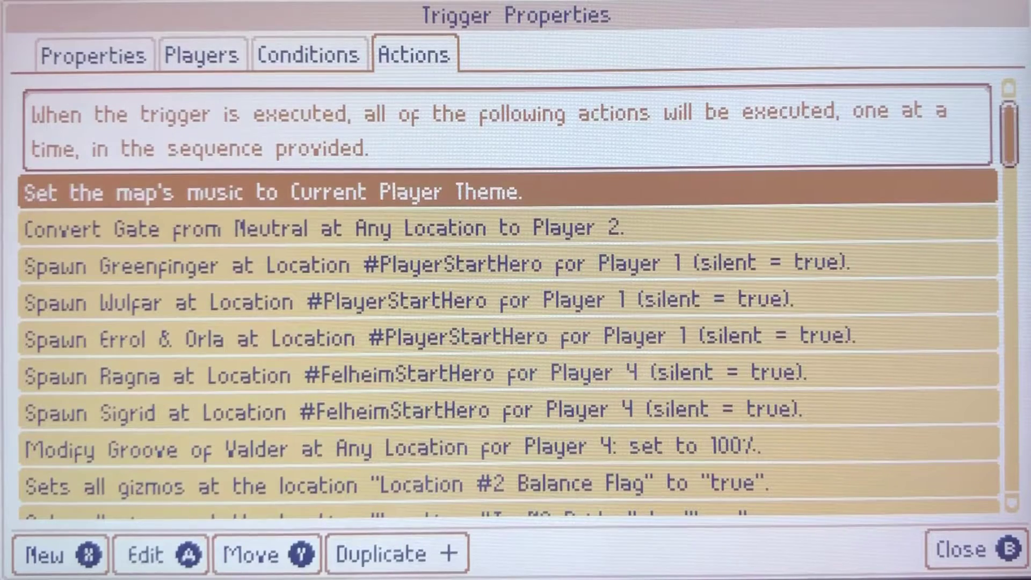
# - Examine the trigger's opening actions: the gate conversion, hero spawns, groove changes and the bridge gizmo settings
pyautogui.press('Down')
pyautogui.press('Down')
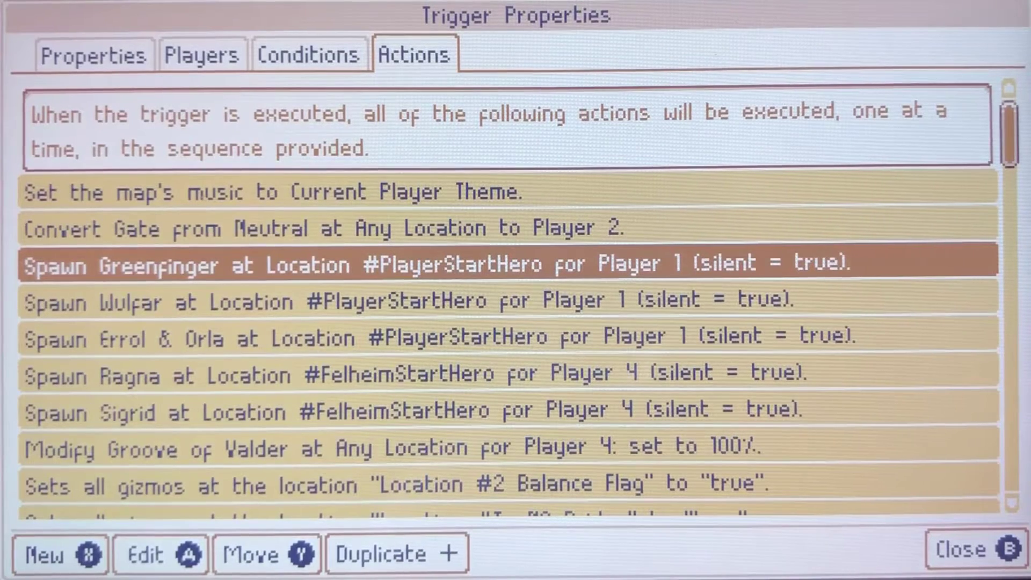
pyautogui.press('Down')
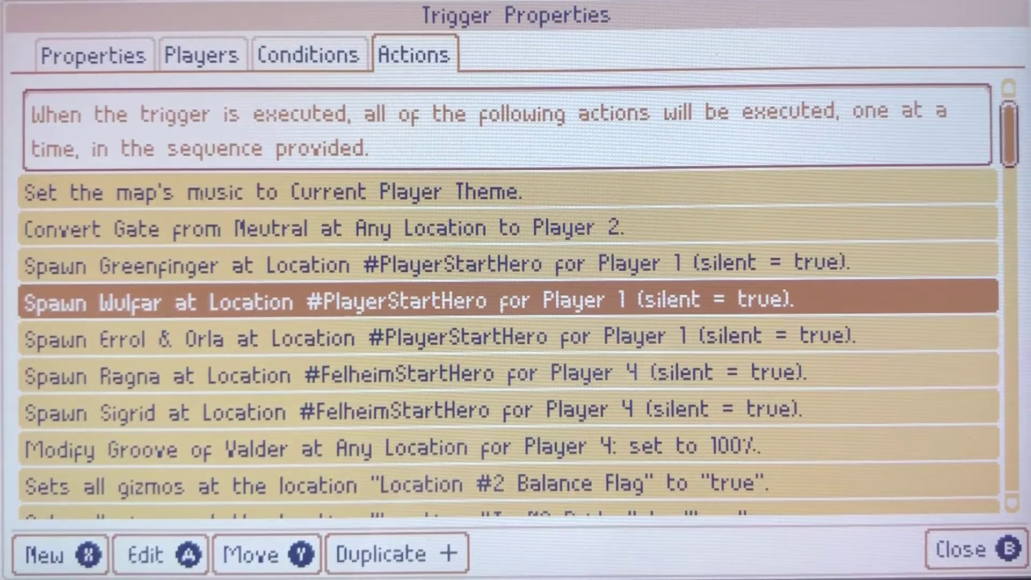
pyautogui.press('Down')
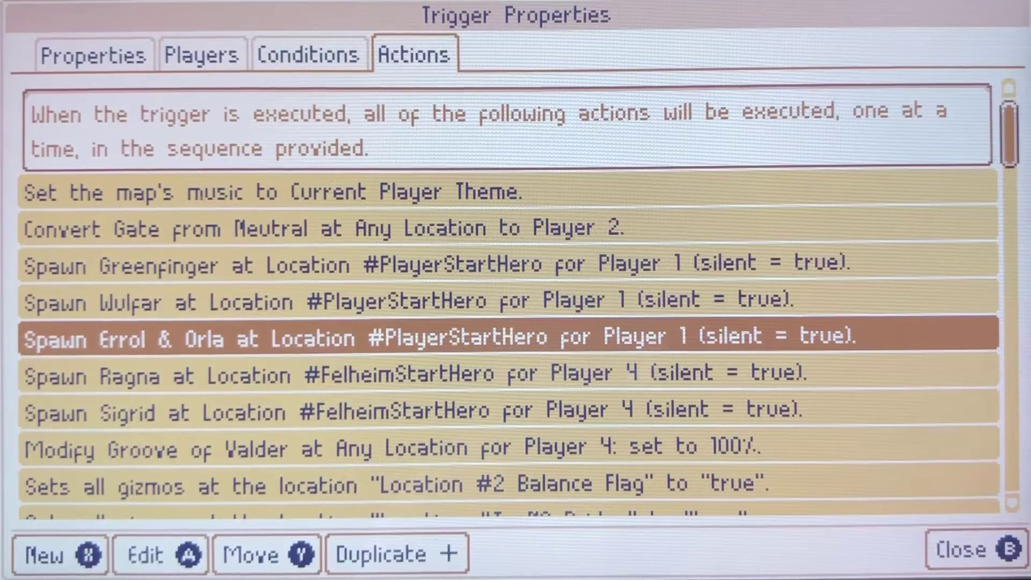
pyautogui.press('Down')
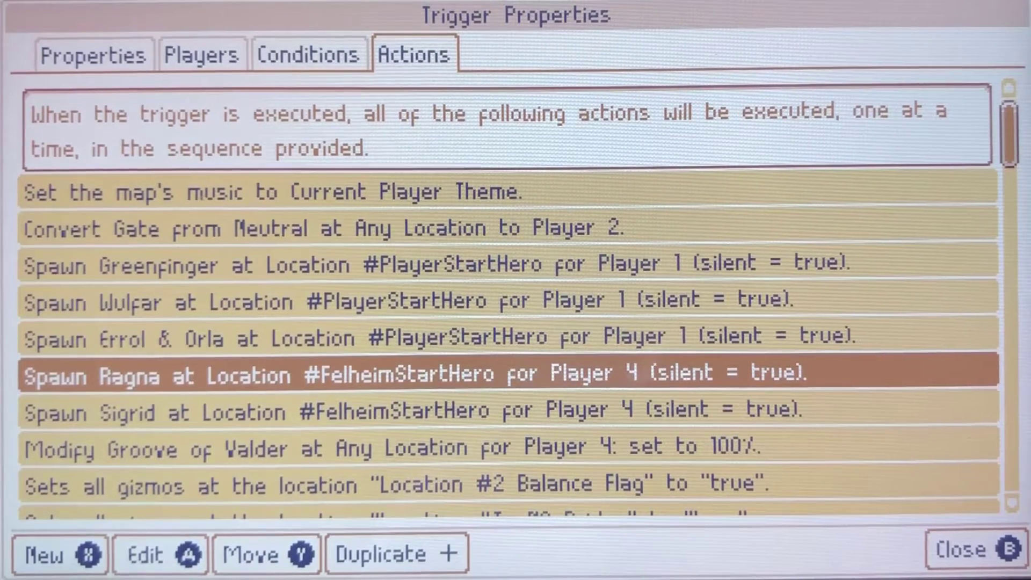
pyautogui.press('Down')
pyautogui.press('Down')
pyautogui.press('Down')
pyautogui.press('Down')
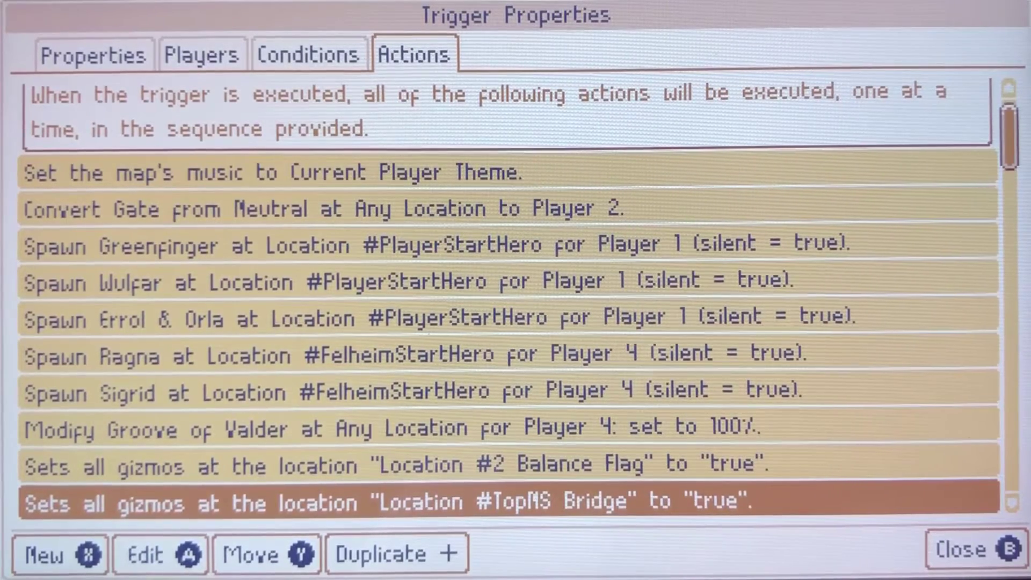
pyautogui.press('Down')
pyautogui.press('Down')
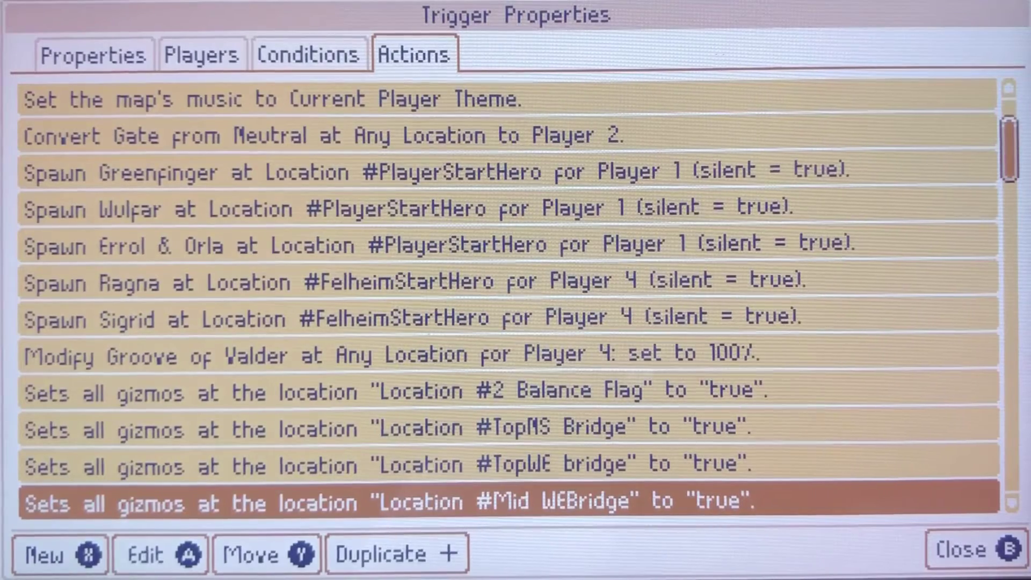
pyautogui.press('Down')
pyautogui.press('Down')
pyautogui.press('Down')
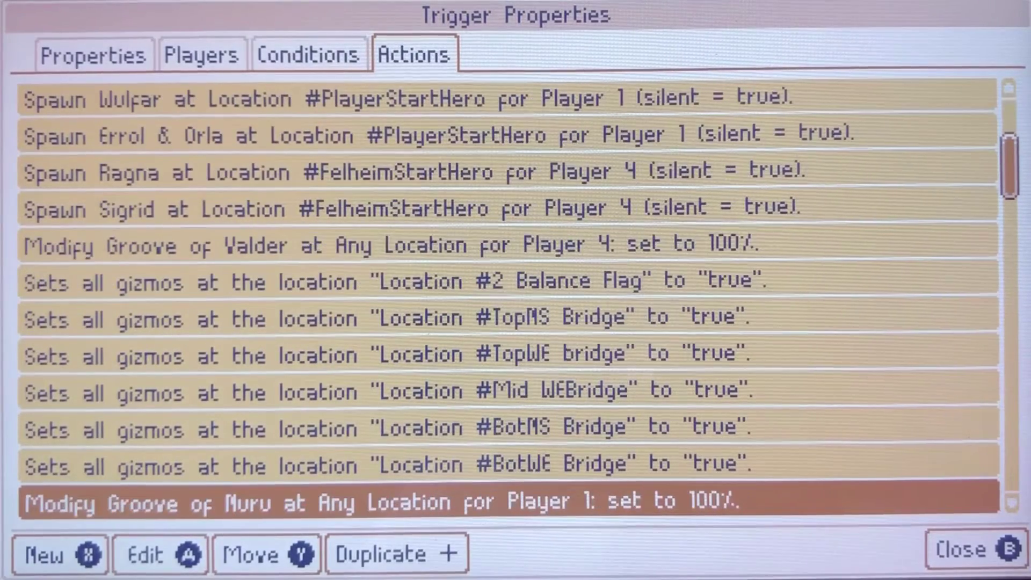
# - Examine the camera, fog, dialogue, cutscene, music, objective and highlight actions, down to the #crosshairs3 Ground Pulse Only highlight
pyautogui.press('Down')
pyautogui.press('Down')
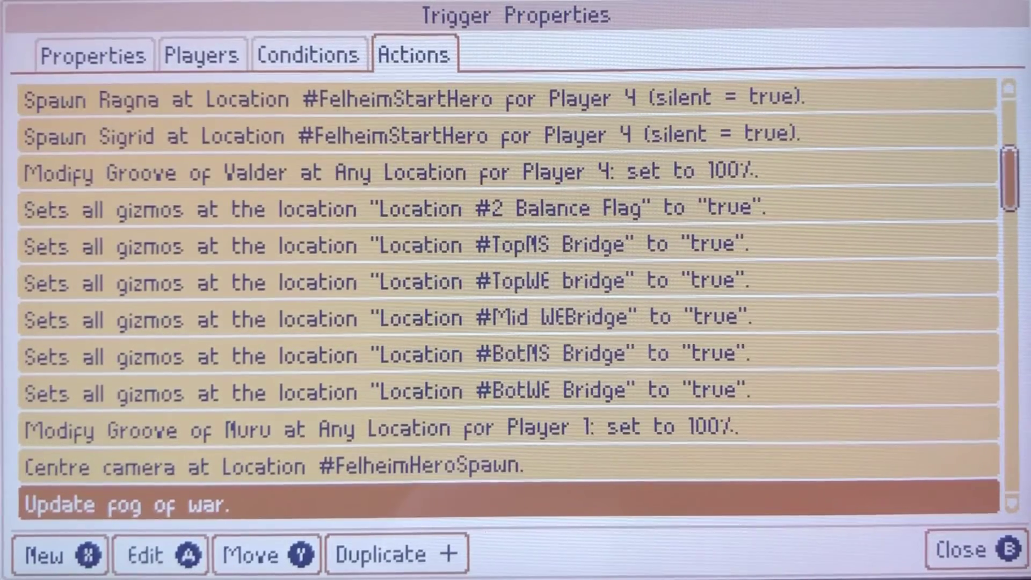
pyautogui.press('Down')
pyautogui.press('Up')
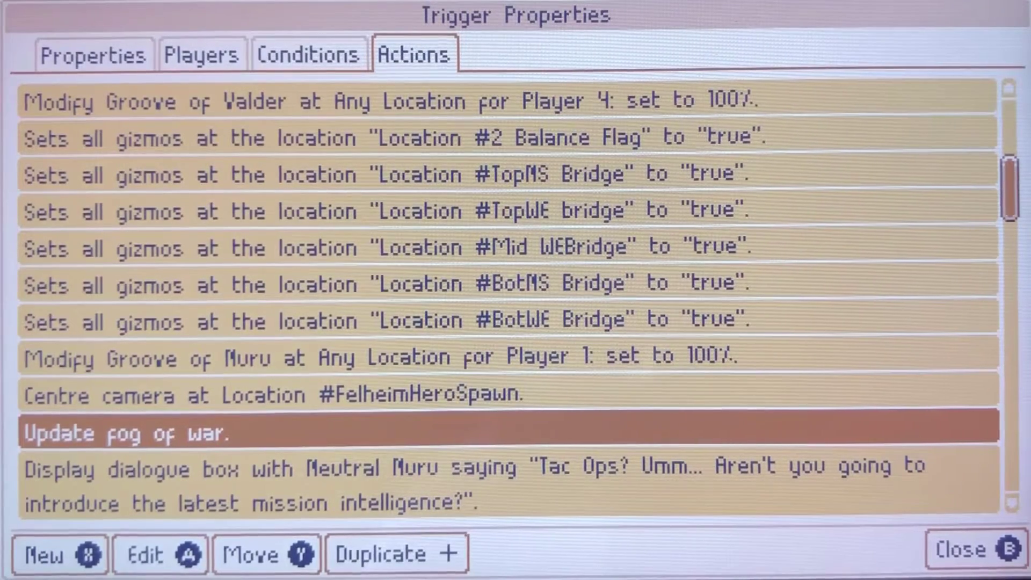
pyautogui.press('Down')
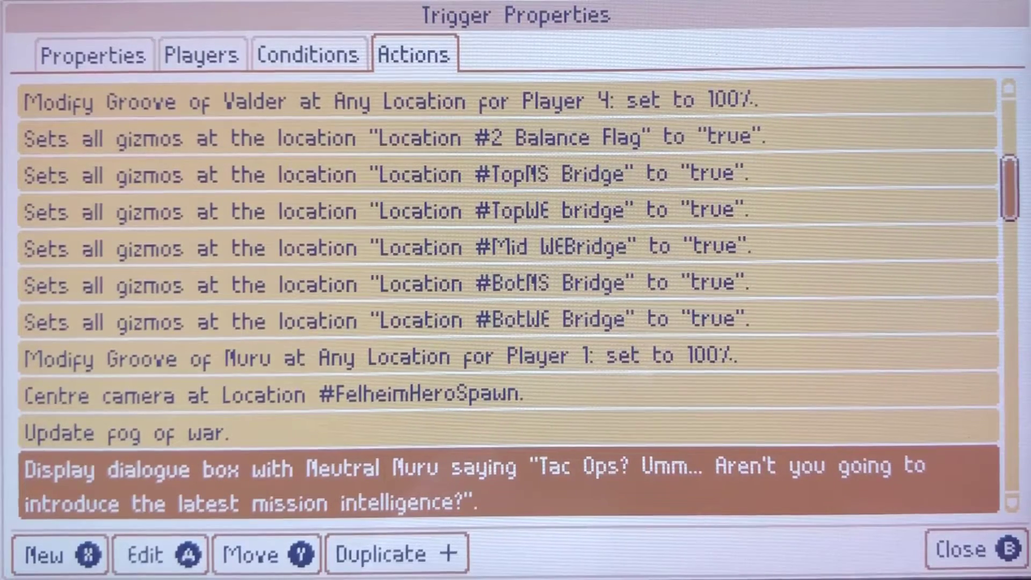
pyautogui.press('Down')
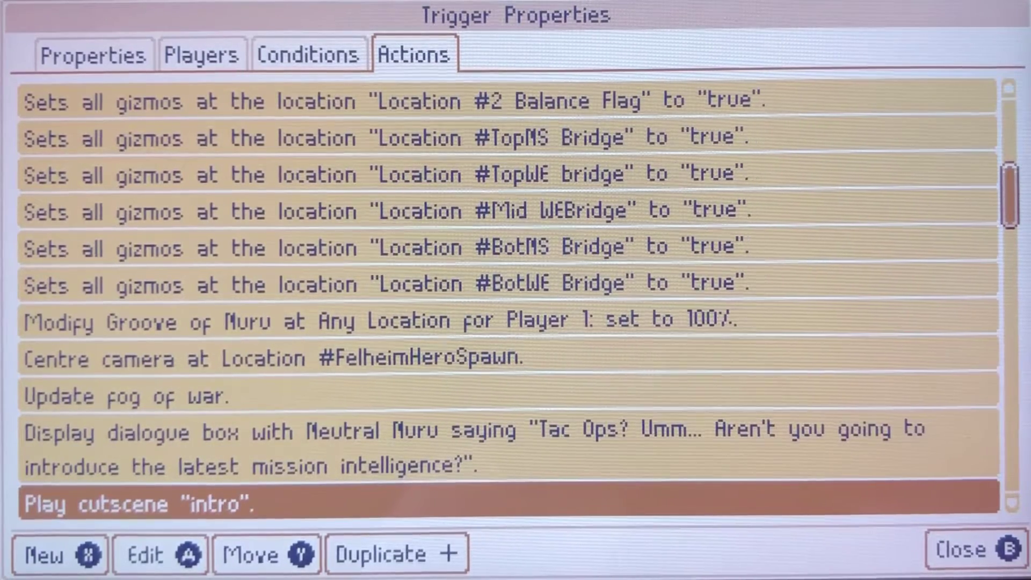
pyautogui.press('Down')
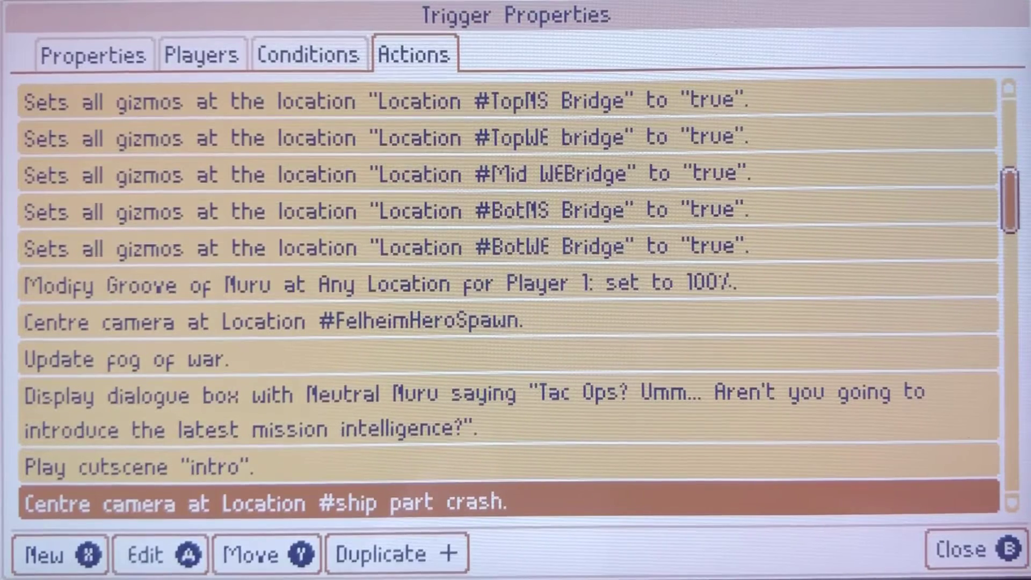
pyautogui.press('Down')
pyautogui.press('Down')
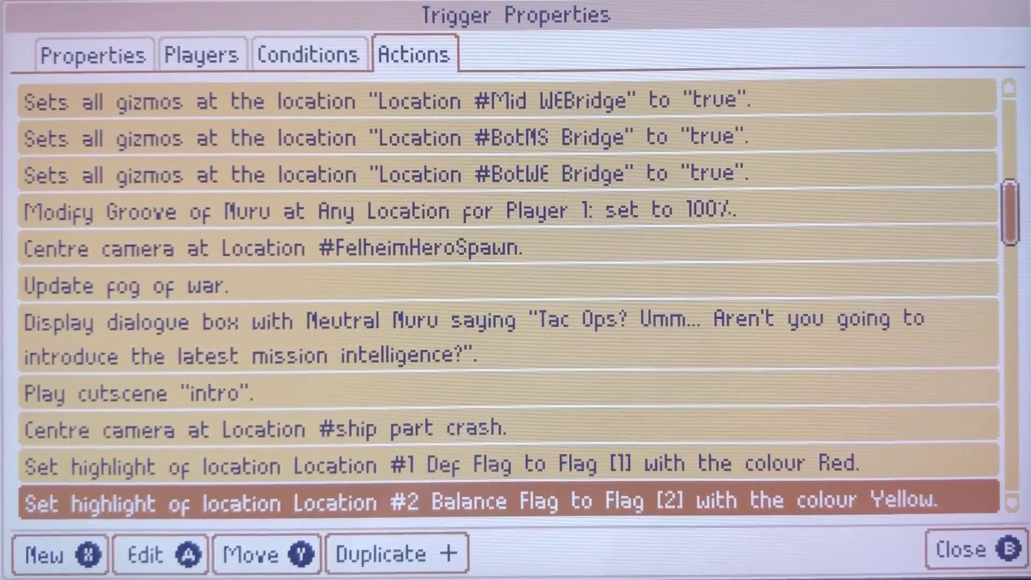
pyautogui.press('Down')
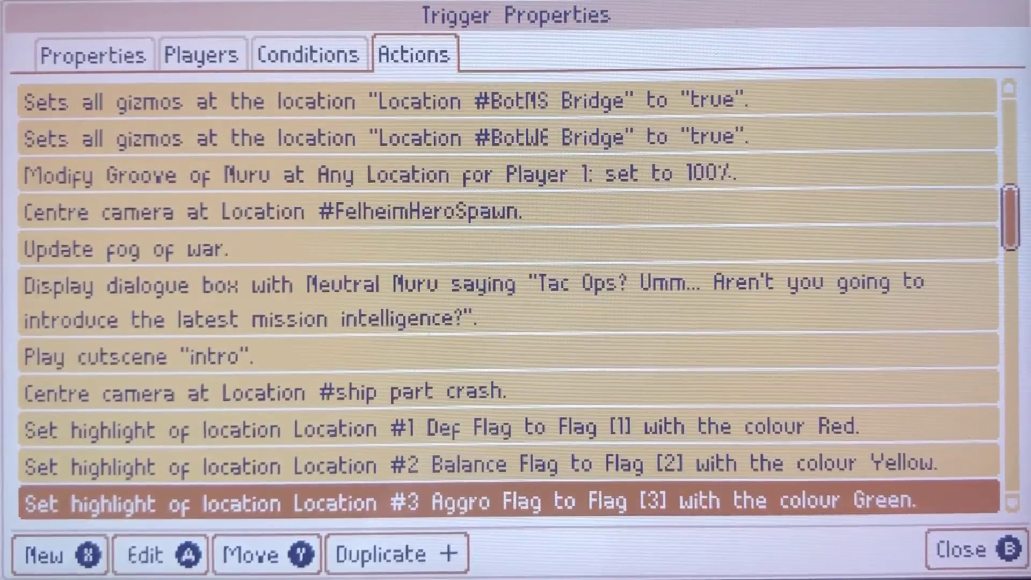
pyautogui.press('Down')
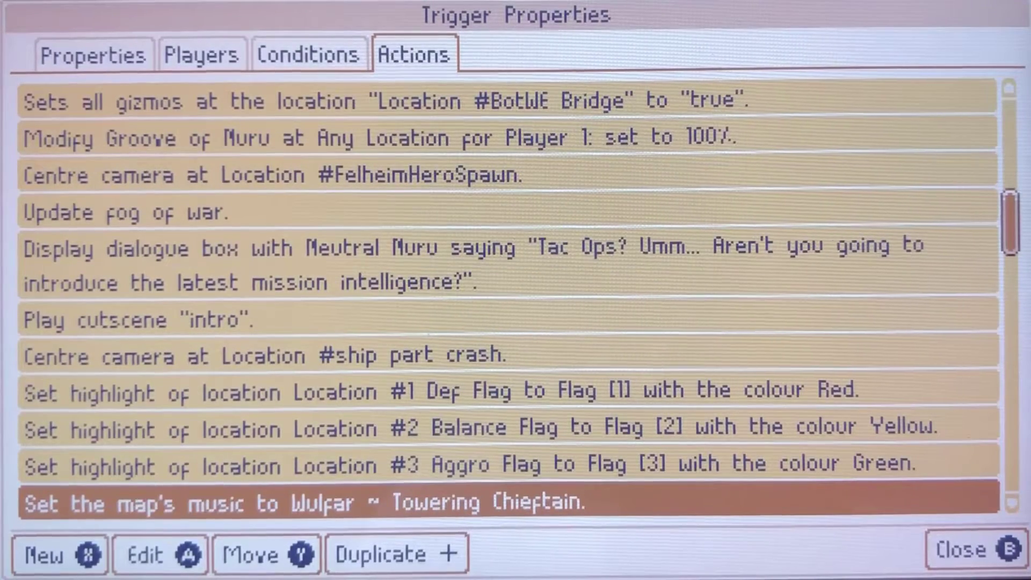
pyautogui.press('Down')
pyautogui.press('Down')
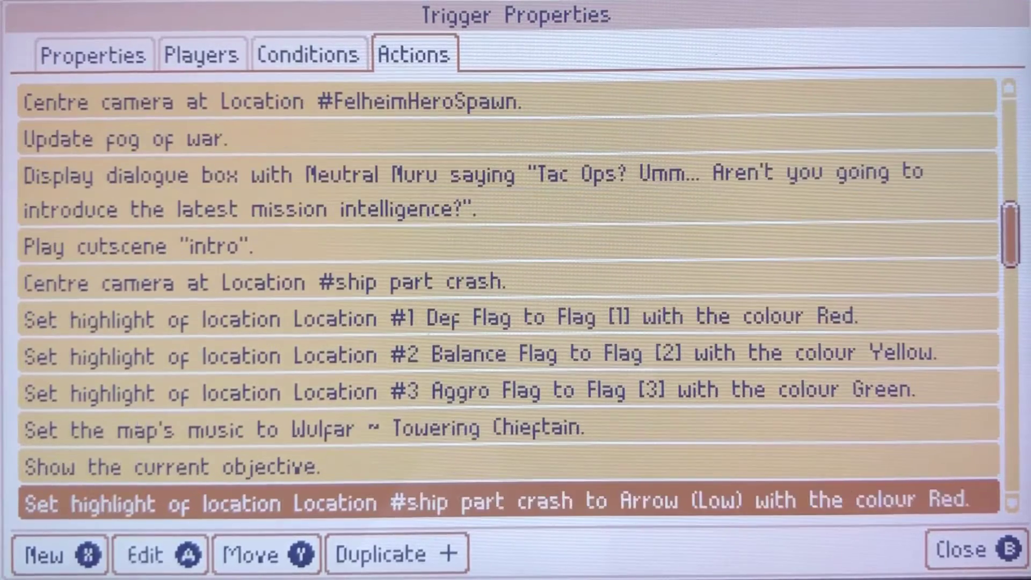
pyautogui.press('Down')
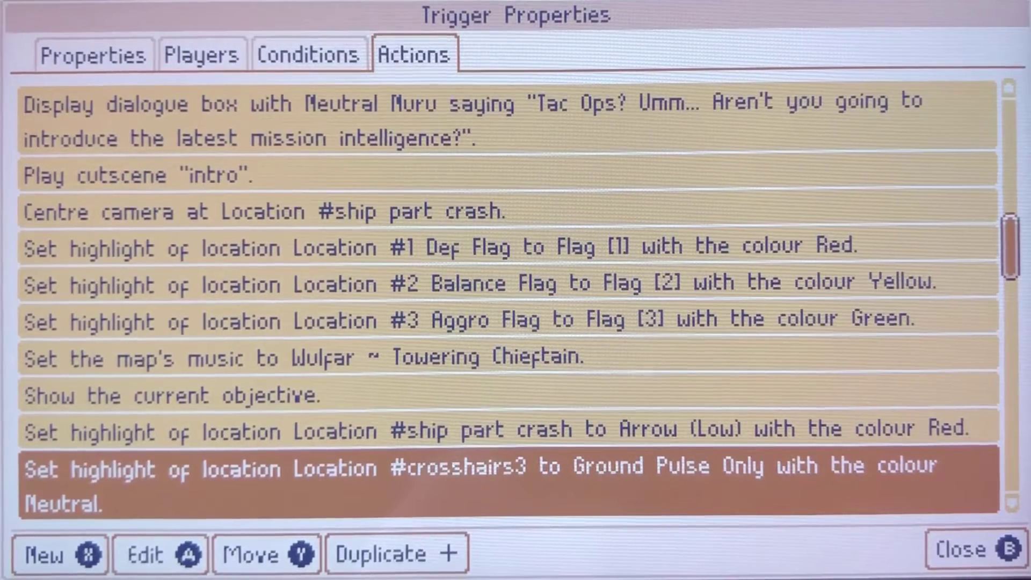
# - Duplicate the action that sets location #crosshairs3 to Ground Pulse Only with the colour Neutral four times
pyautogui.press('+')
pyautogui.press('+')
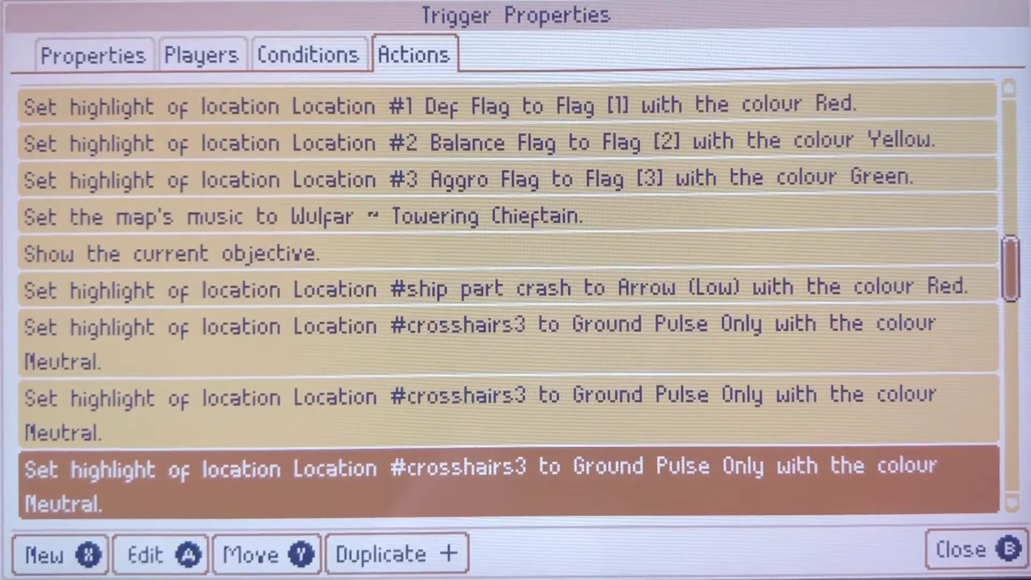
pyautogui.press('+')
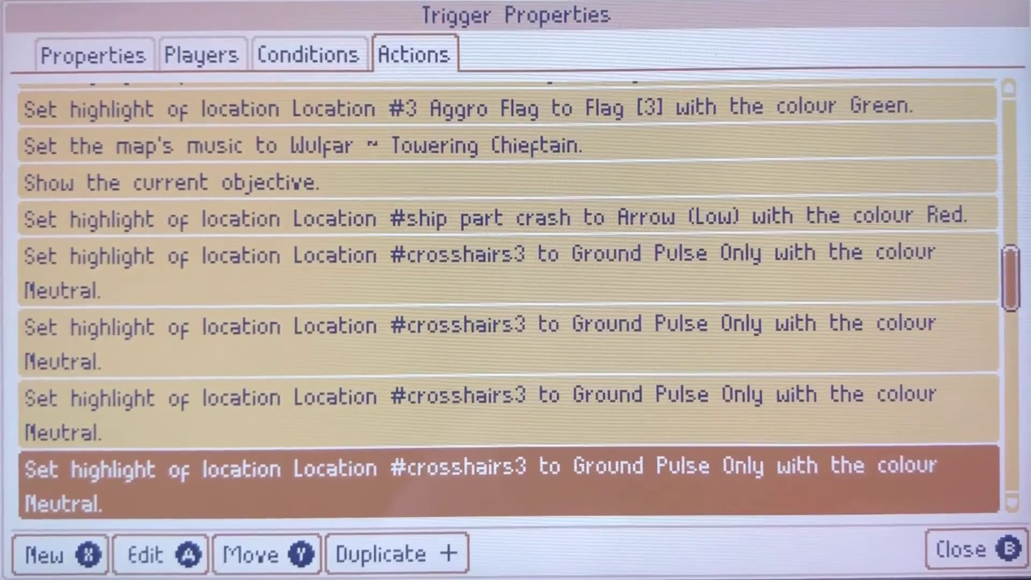
pyautogui.press('+')
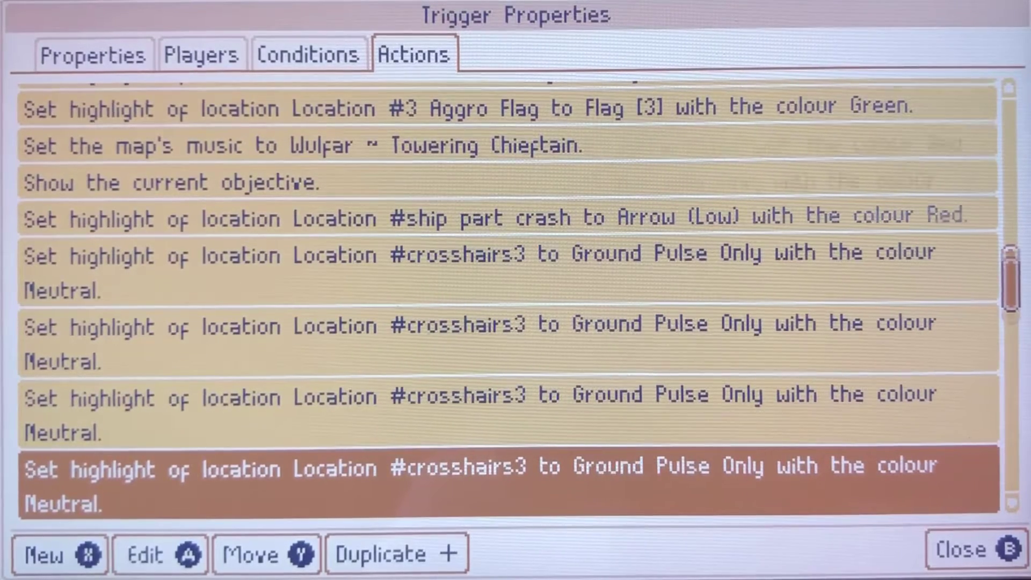
# - Examine the crosshair highlight sequence from #crosshairs3 through #crosshairs2 to #crosshairs1, including the waits and highlight removals in between
pyautogui.press('Down')
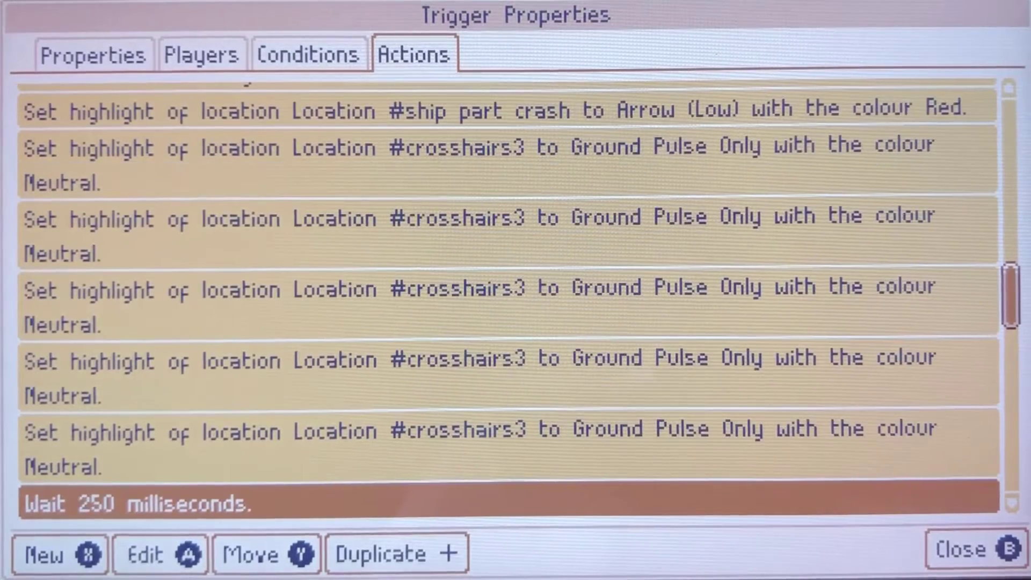
pyautogui.press('Down')
pyautogui.press('Down')
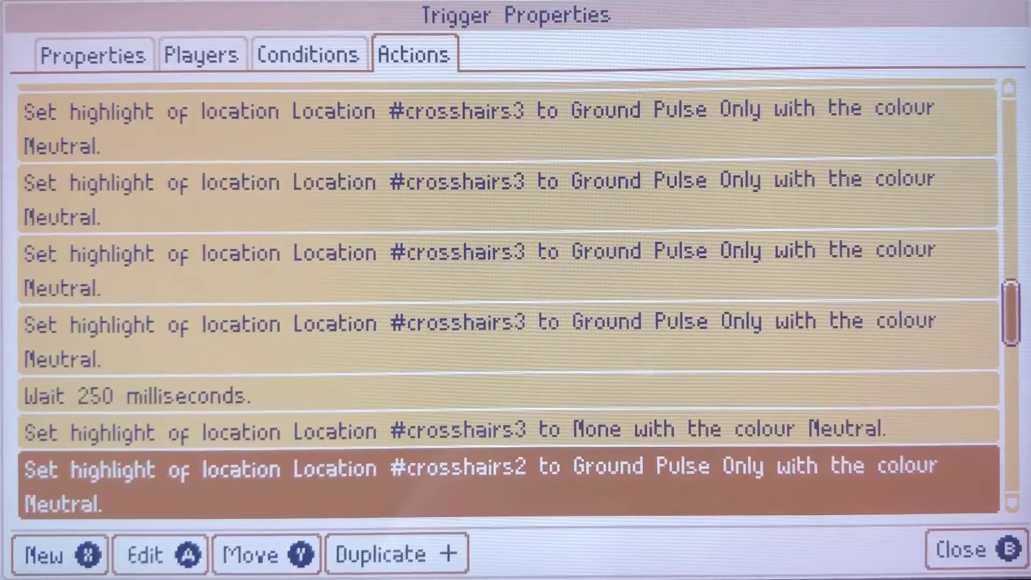
pyautogui.press('+')
pyautogui.press('+')
pyautogui.press('+')
pyautogui.press('+')
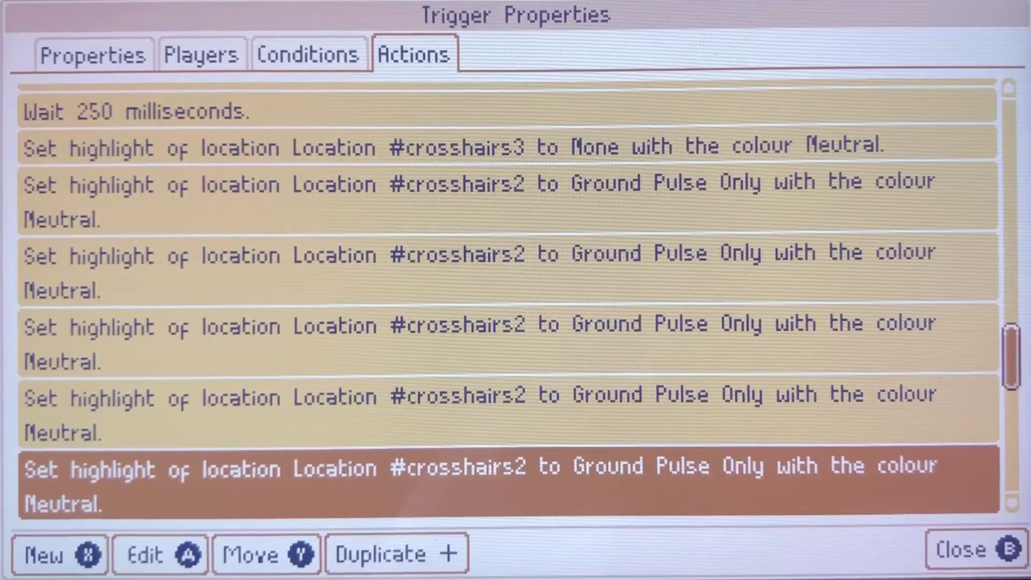
pyautogui.press('Down')
pyautogui.press('Down')
pyautogui.press('Down')
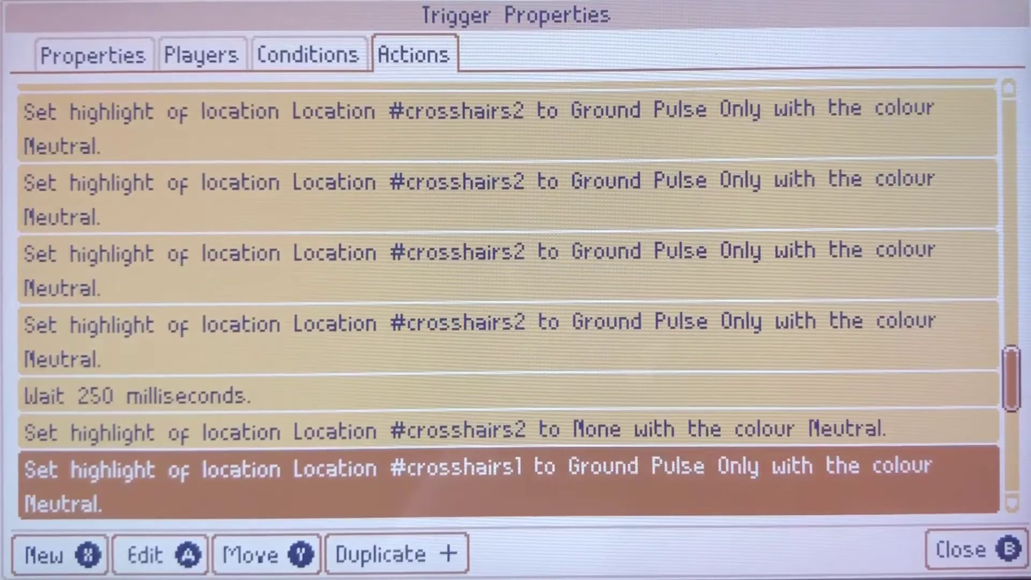
pyautogui.press('+')
pyautogui.press('+')
pyautogui.press('+')
pyautogui.press('+')
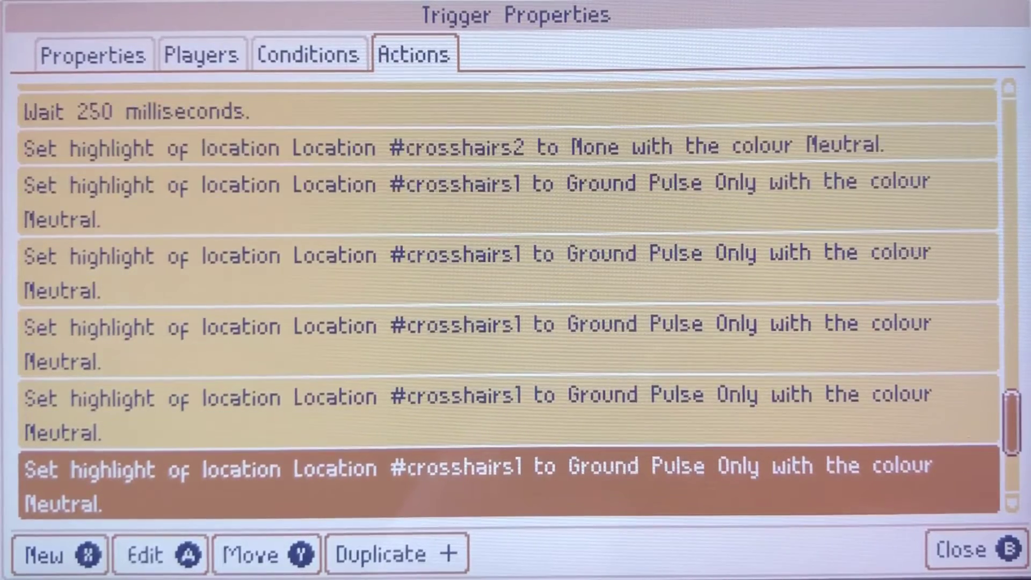
# - Examine the intro trigger's closing dialogue, wait and #crosshairs1 highlight removal, return to its first action and close the trigger
pyautogui.press('Down')
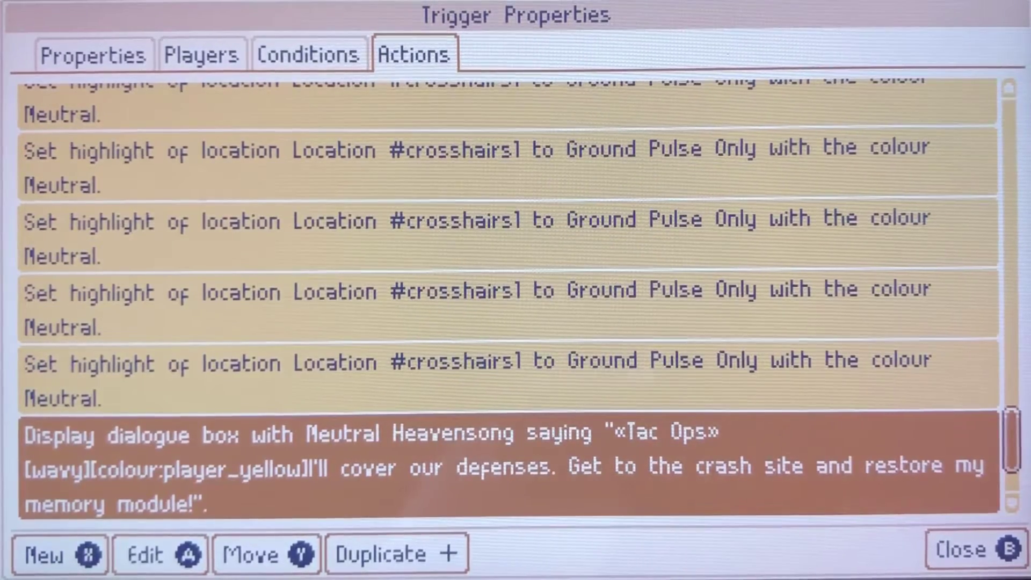
pyautogui.press('Down')
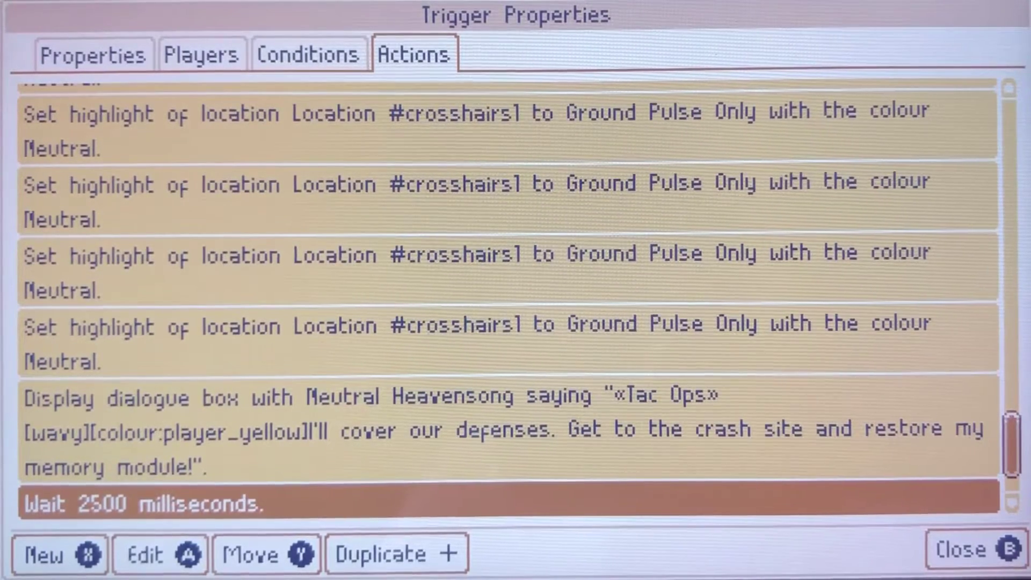
pyautogui.press('Down')
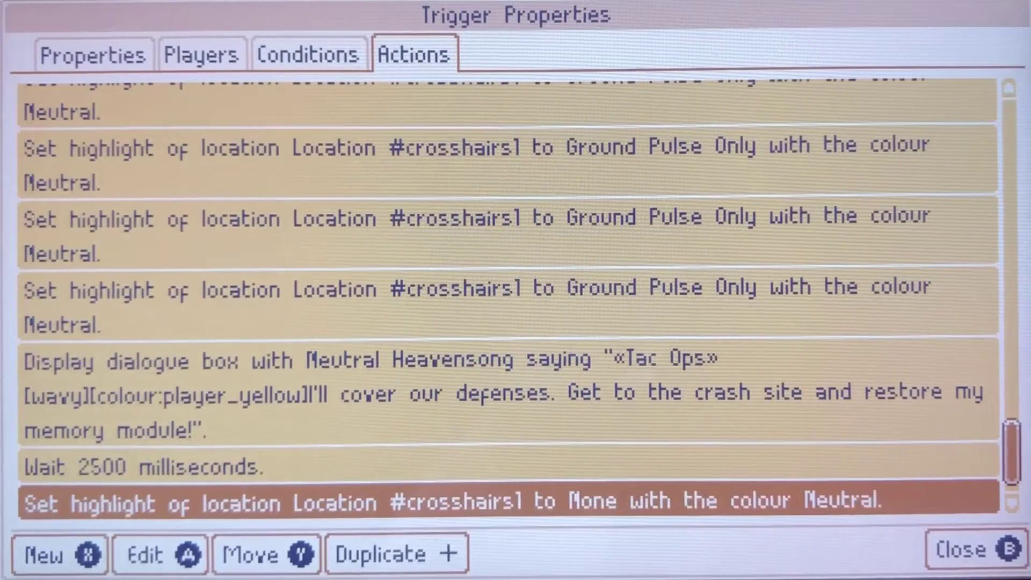
pyautogui.press('Down')
pyautogui.press('Down')
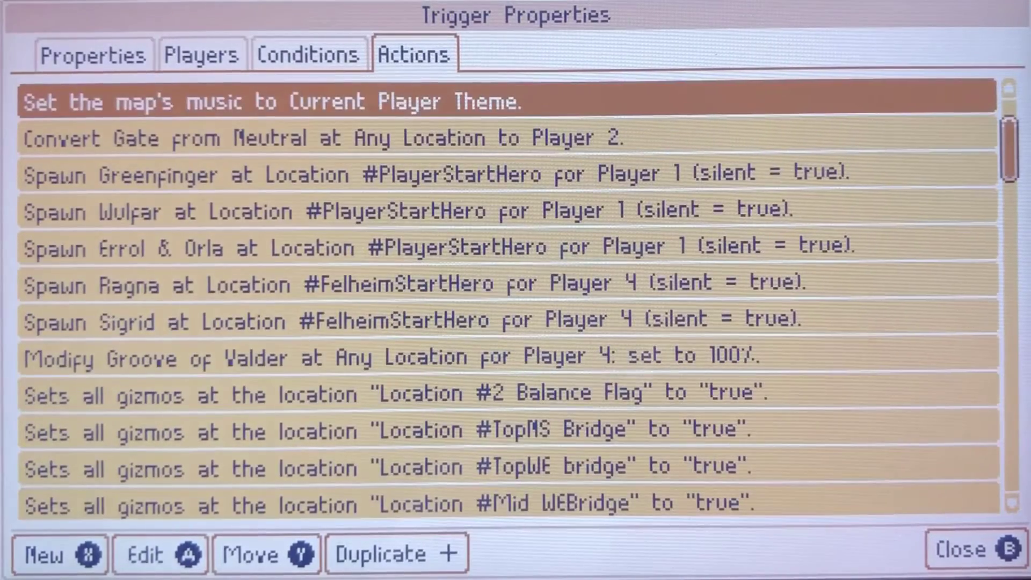
pyautogui.press('Escape')
# - Open the Defeat (Lost Stronghold) trigger, review its conditions and actions, and close it
pyautogui.press('Down')
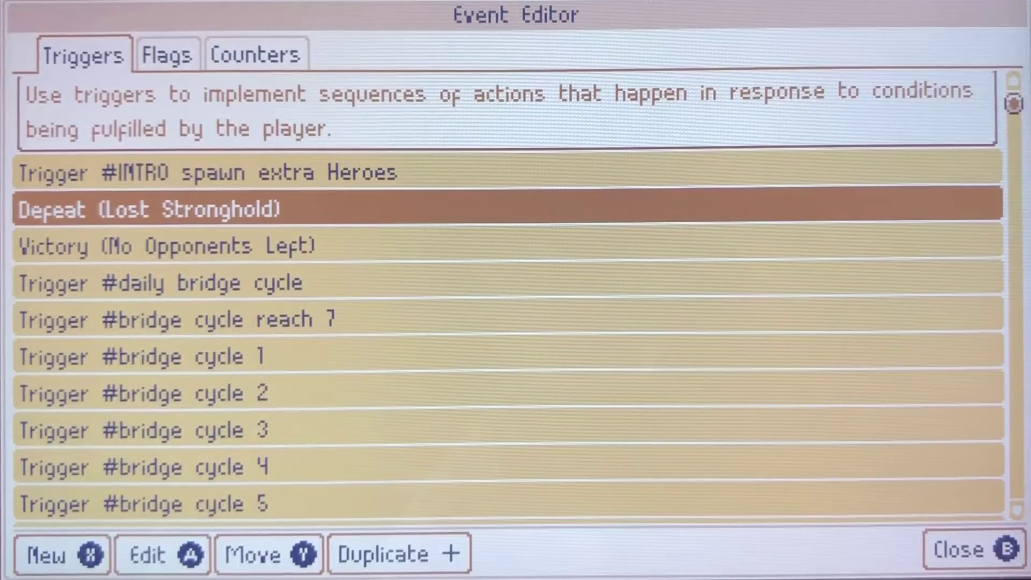
pyautogui.press('Return')
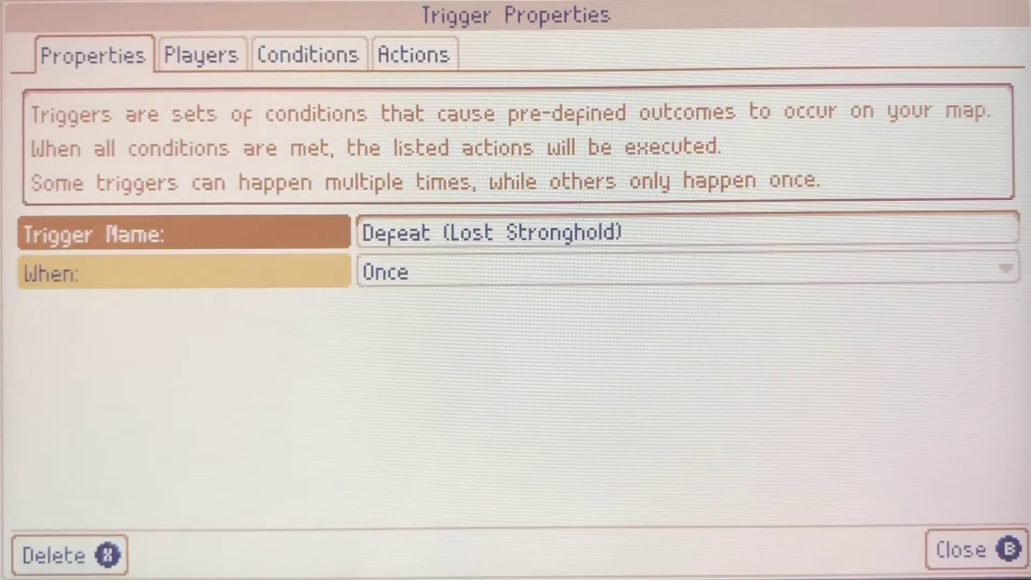
pyautogui.press('Tab')
pyautogui.press('Tab')
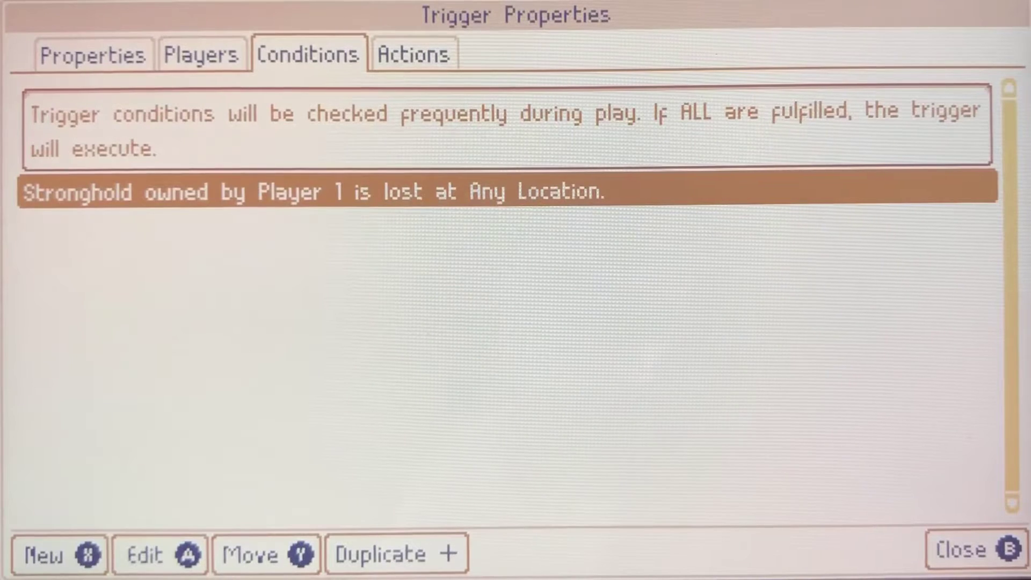
pyautogui.press('Tab')
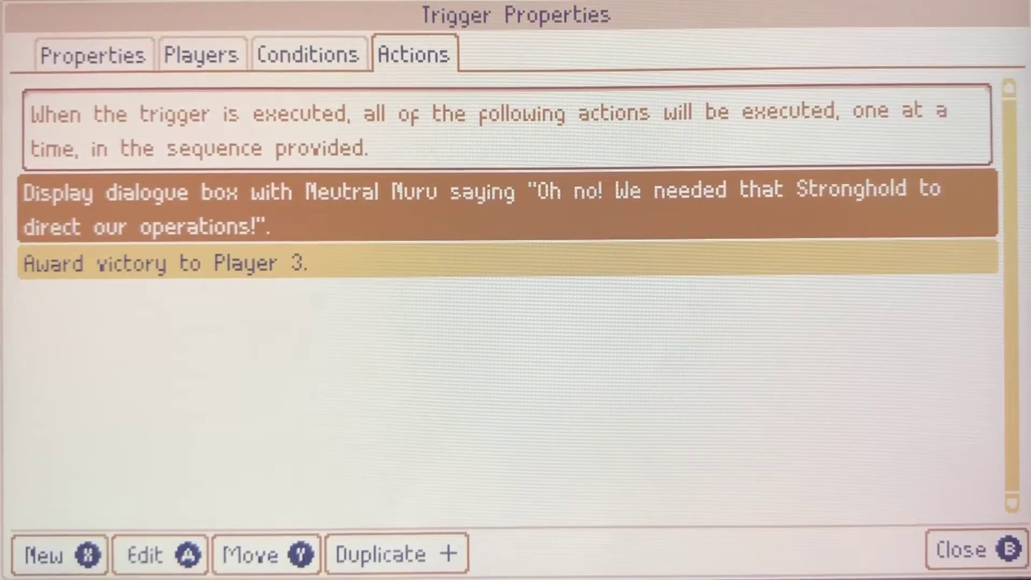
pyautogui.press('Escape')
# - Open the Victory (No Opponents Left) trigger, review its conditions and actions, and close it
pyautogui.press('Down')
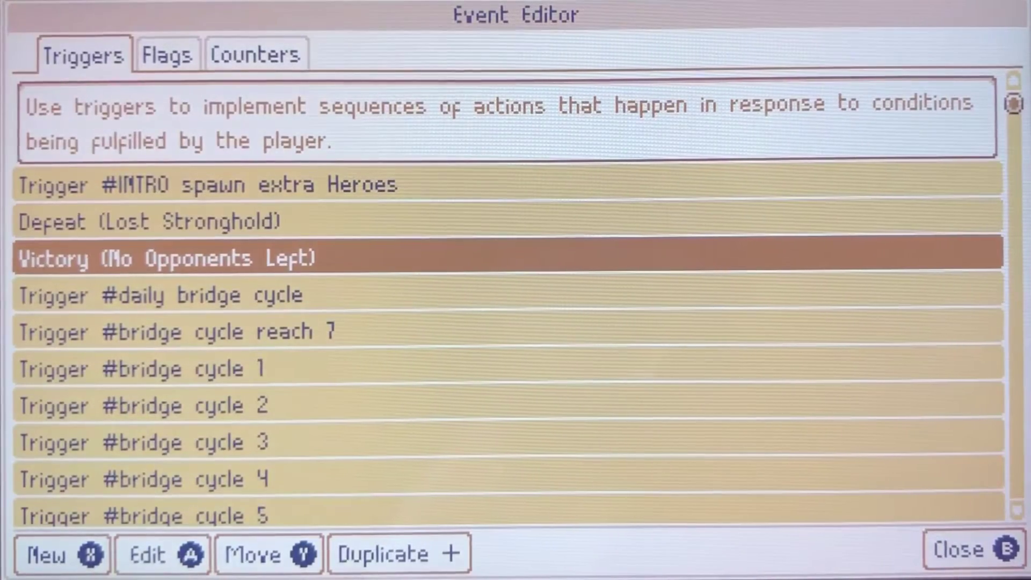
pyautogui.press('Return')
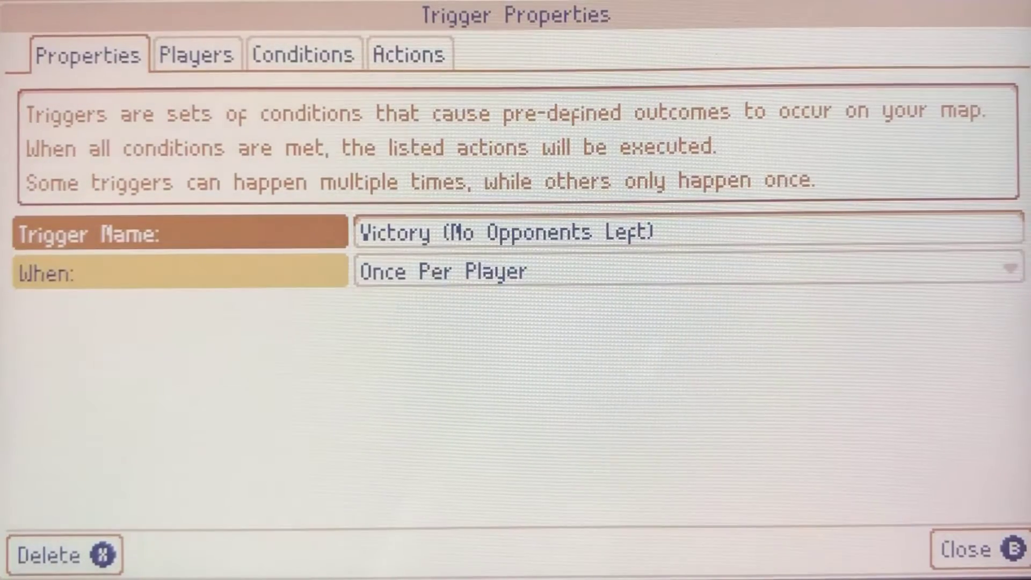
pyautogui.press('Tab')
pyautogui.press('Tab')
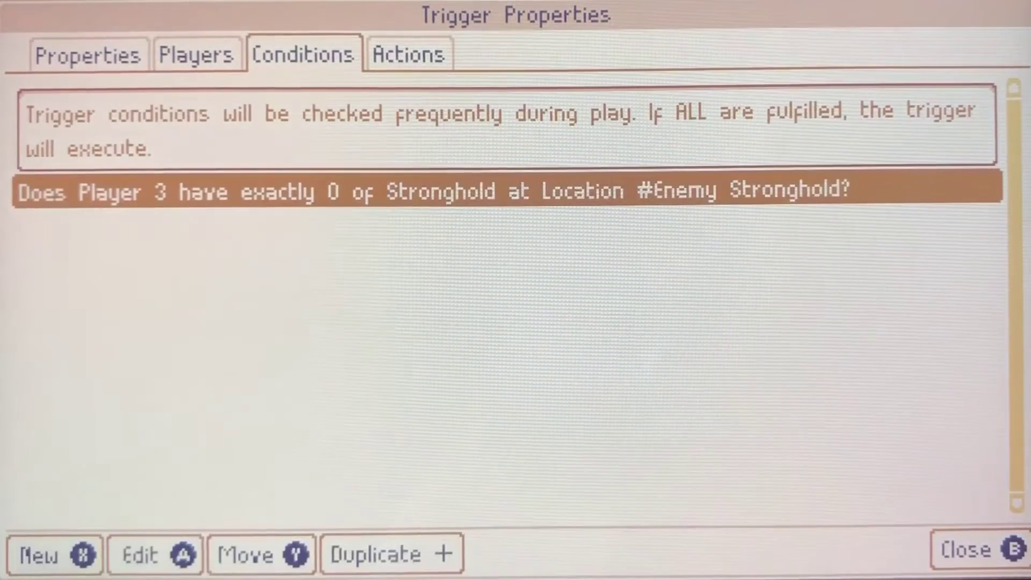
pyautogui.press('Tab')
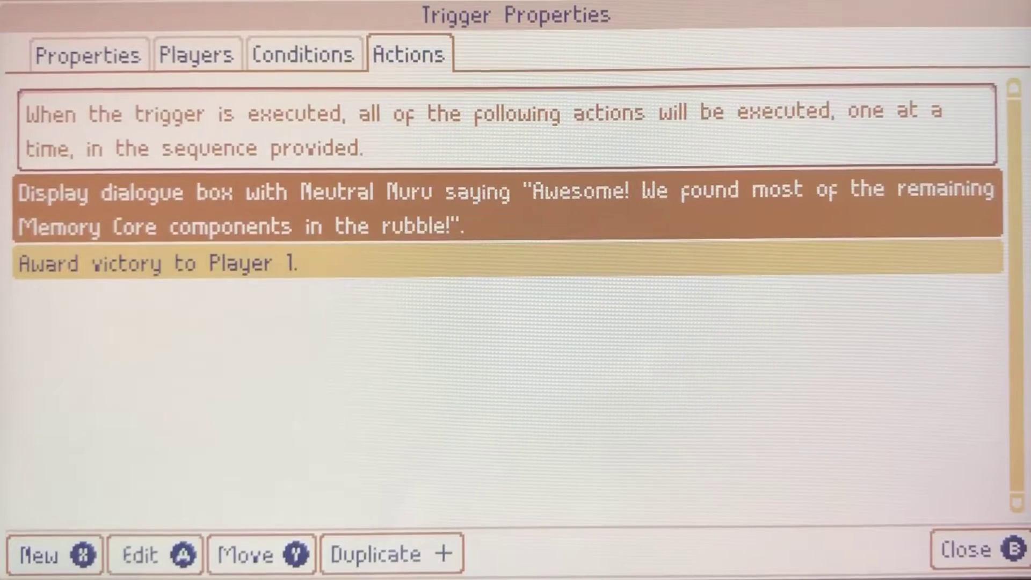
pyautogui.press('Escape')
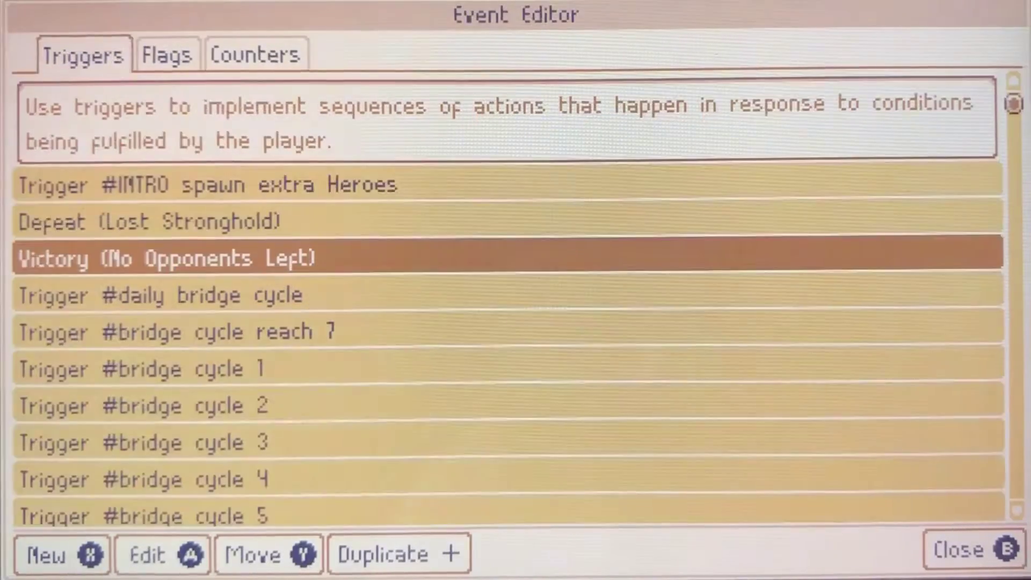
# - Open the #daily bridge cycle trigger, review its players, conditions and counter action, and close it
pyautogui.press('Down')
pyautogui.press('Return')
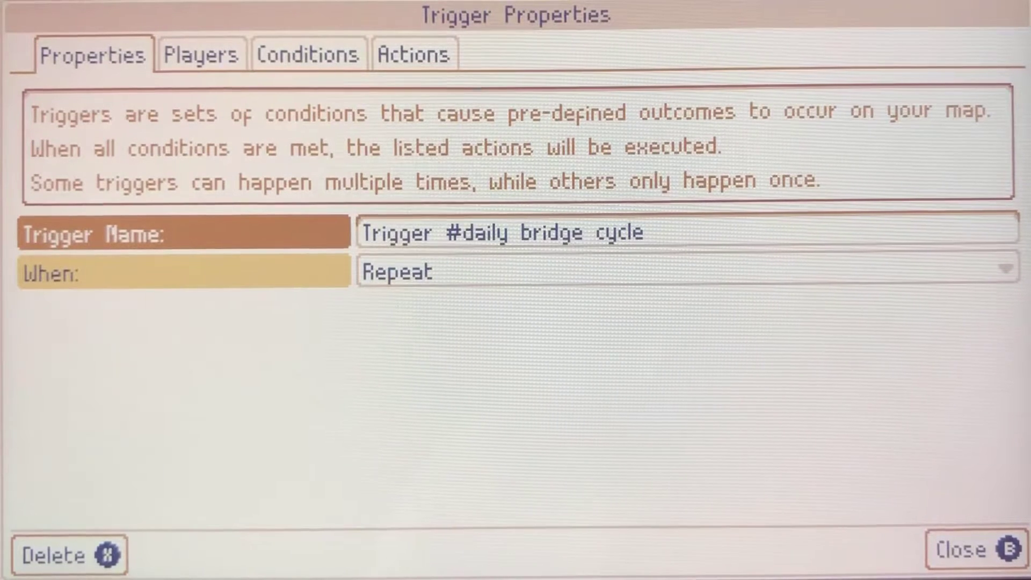
pyautogui.press('Right')
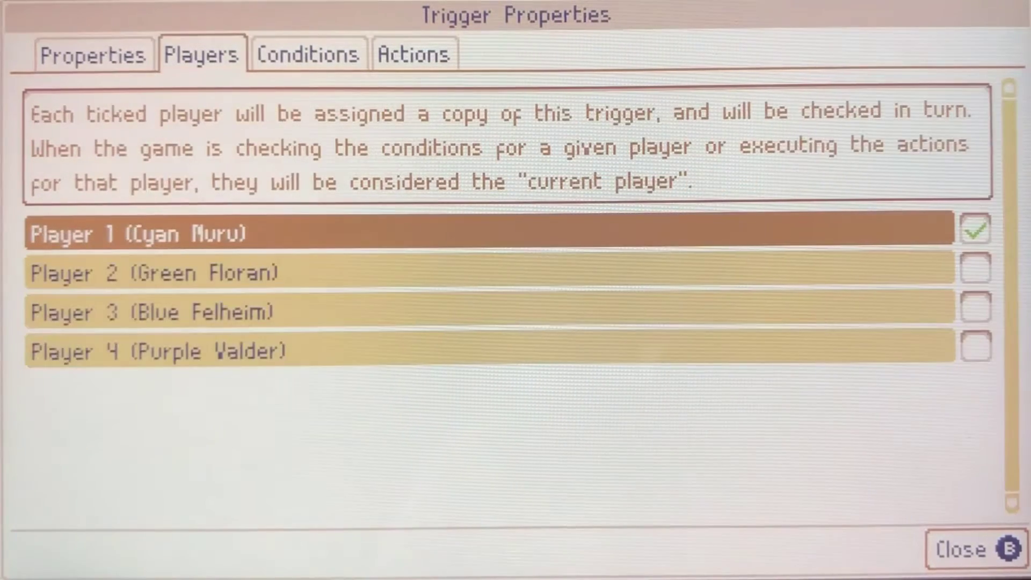
pyautogui.press('Right')
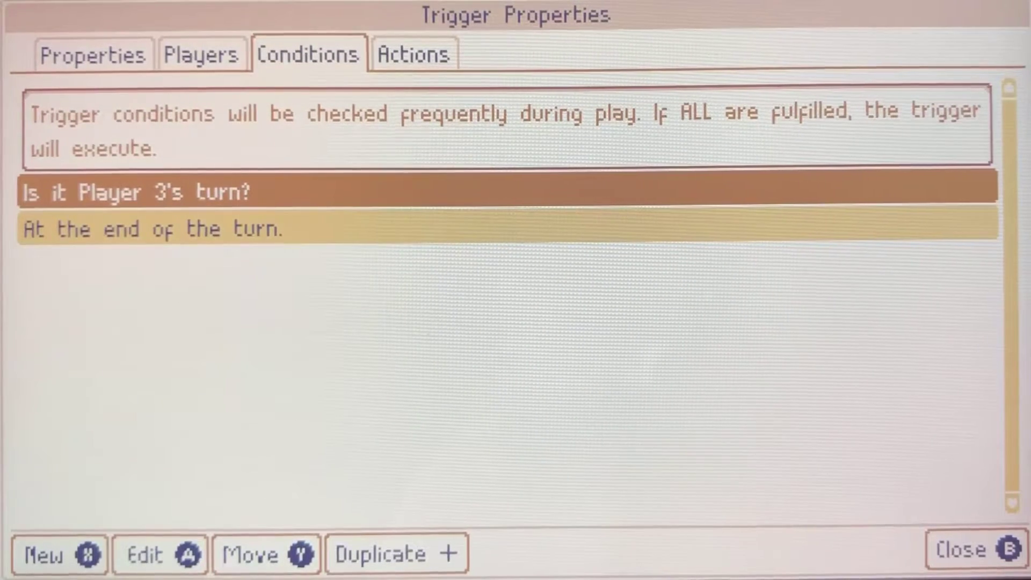
pyautogui.press('Right')
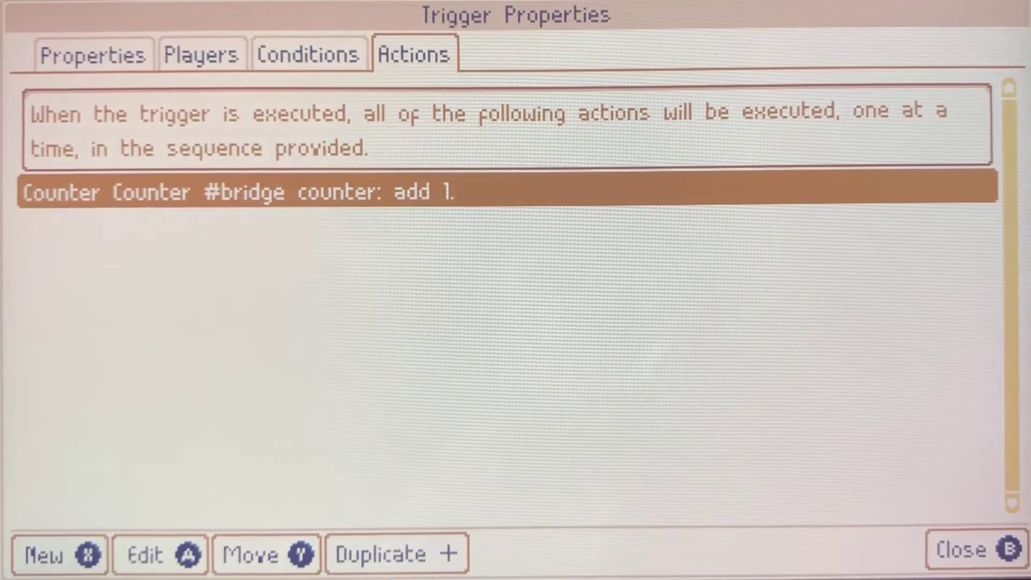
pyautogui.press('Left')
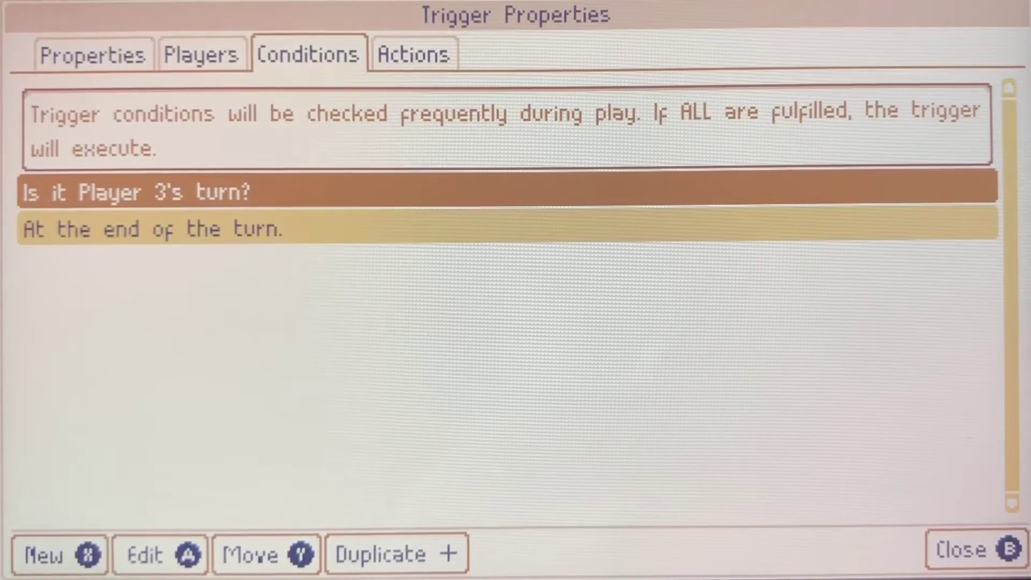
pyautogui.press('Escape')
# - Open the #bridge cycle reach 7 trigger, review its players, counter condition and action, and close it
pyautogui.press('Down')
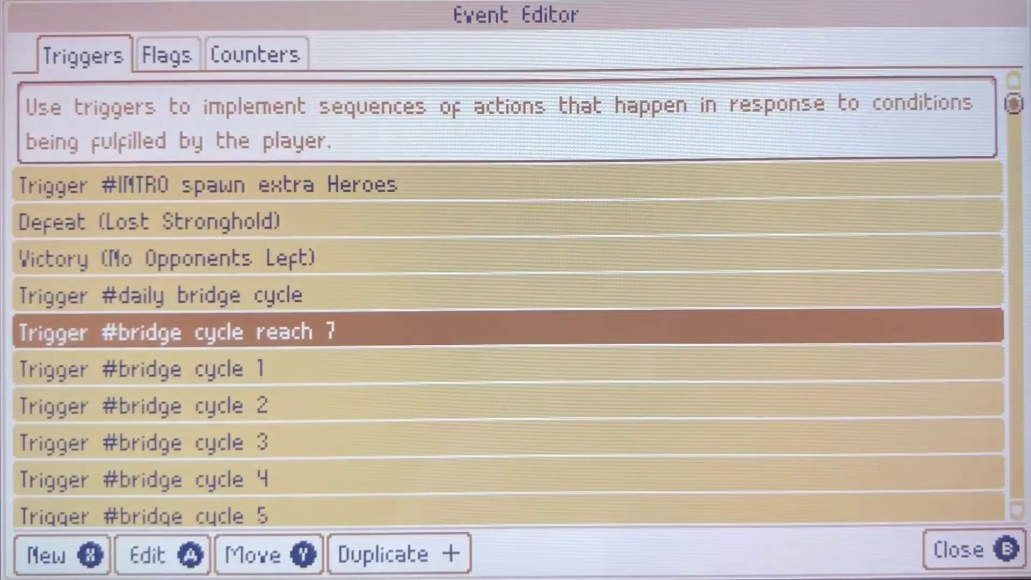
pyautogui.press('Return')
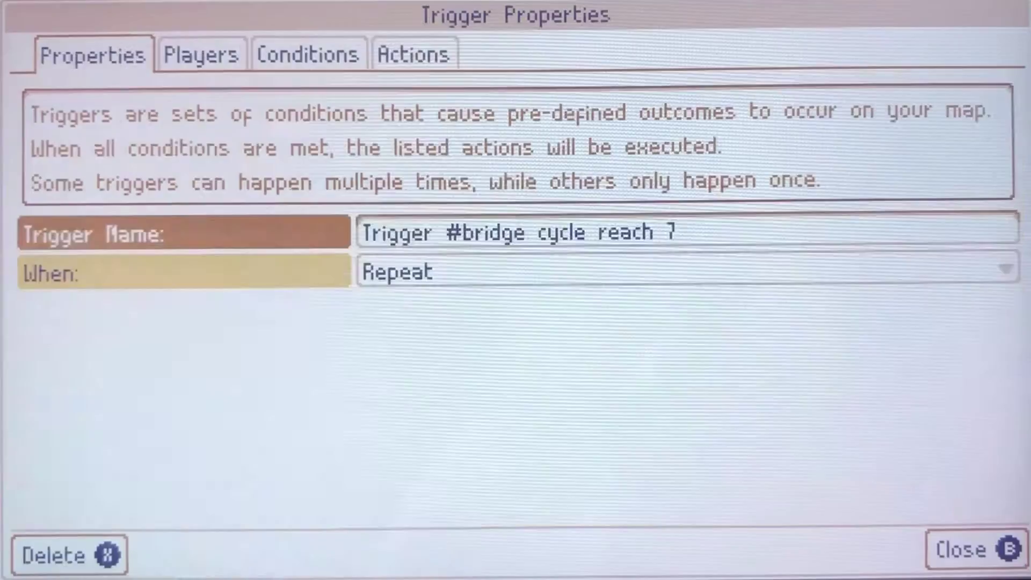
pyautogui.press('Tab')
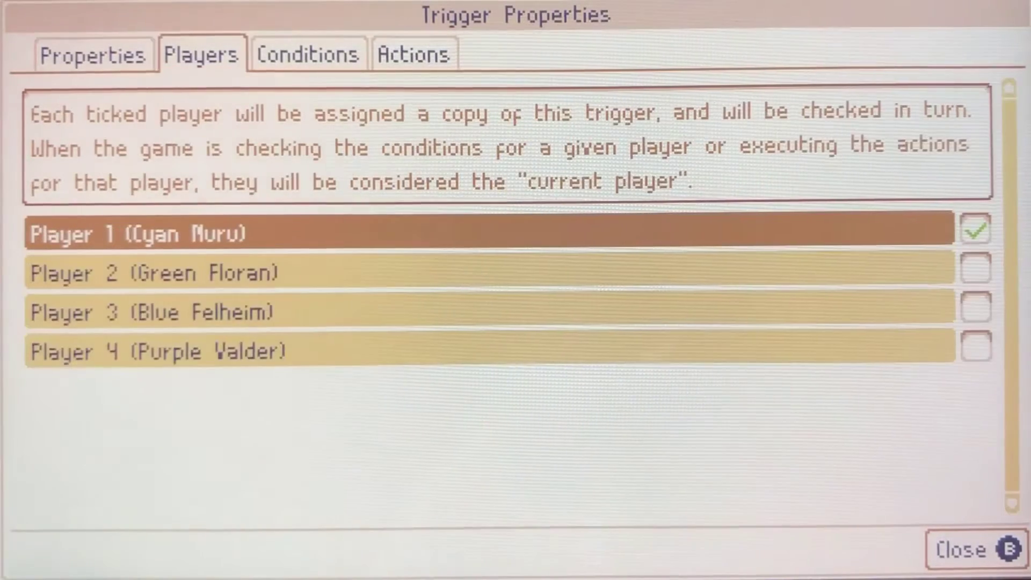
pyautogui.press('Tab')
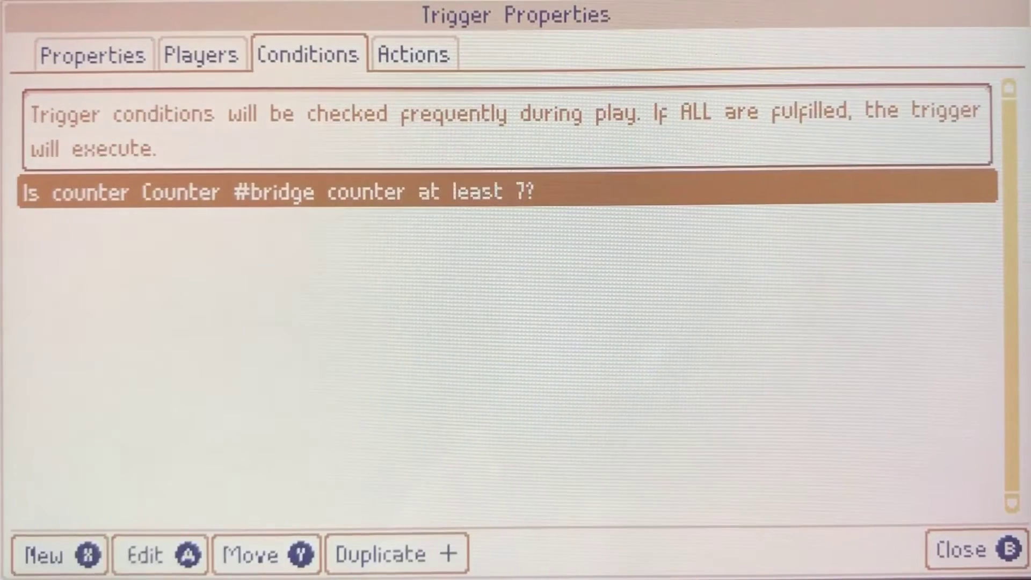
pyautogui.press('Tab')
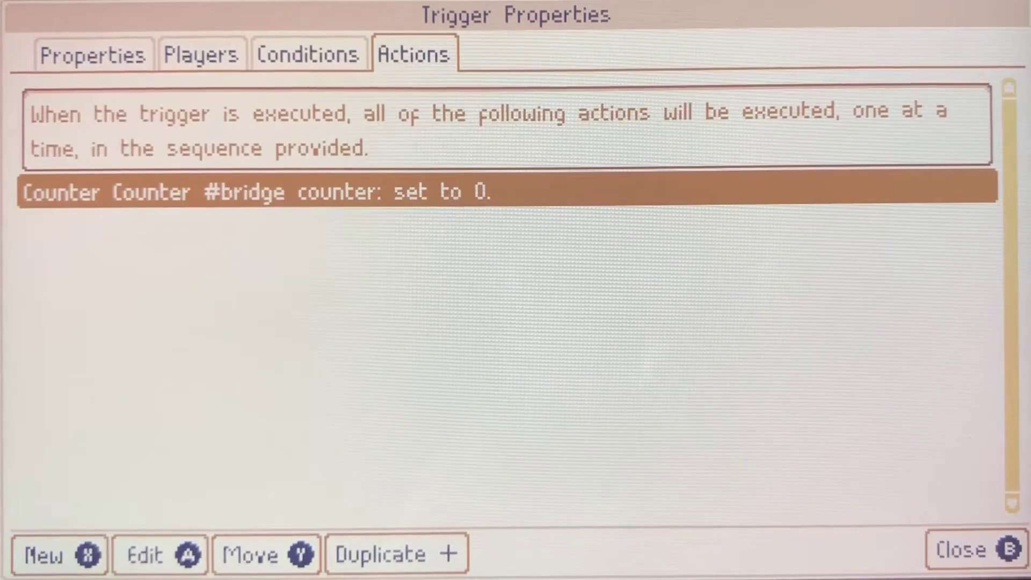
pyautogui.press('Escape')
# - Look through the numbered bridge cycle triggers in the list, down to the #odd even recruit swap trigger
pyautogui.press('Down')
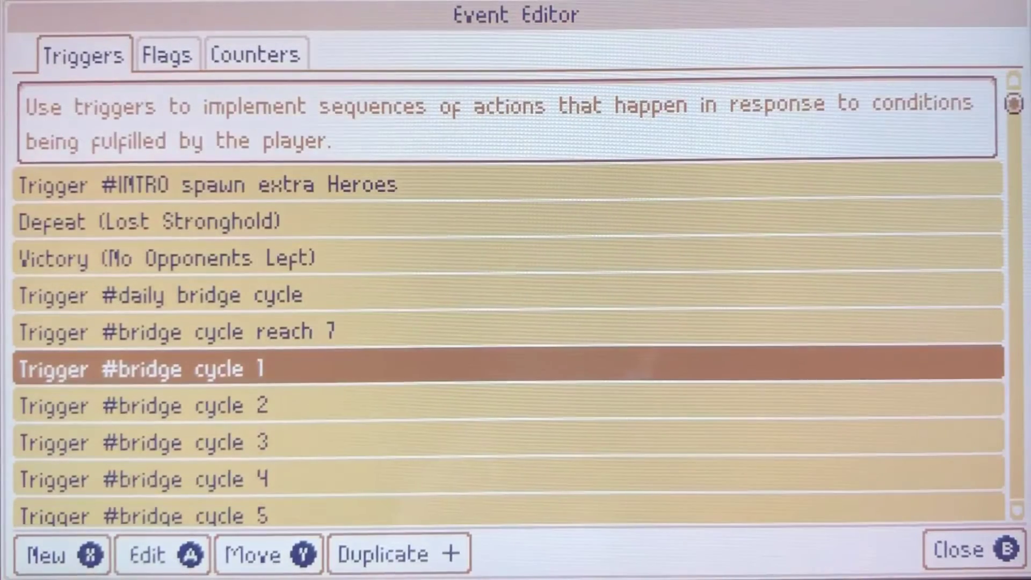
pyautogui.press('Down')
pyautogui.press('Down')
pyautogui.press('Down')
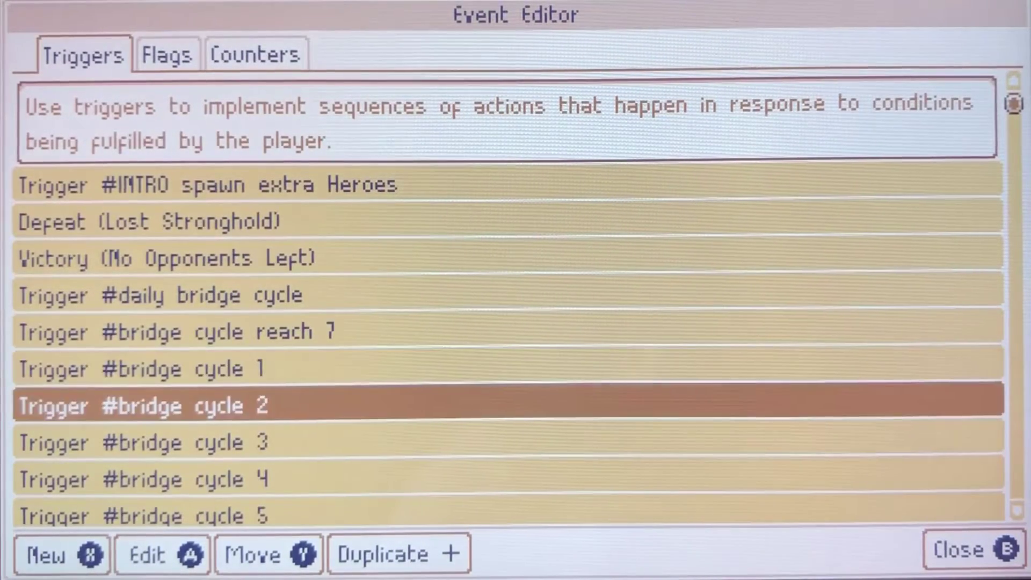
pyautogui.press('Down')
pyautogui.press('Down')
pyautogui.press('Down')
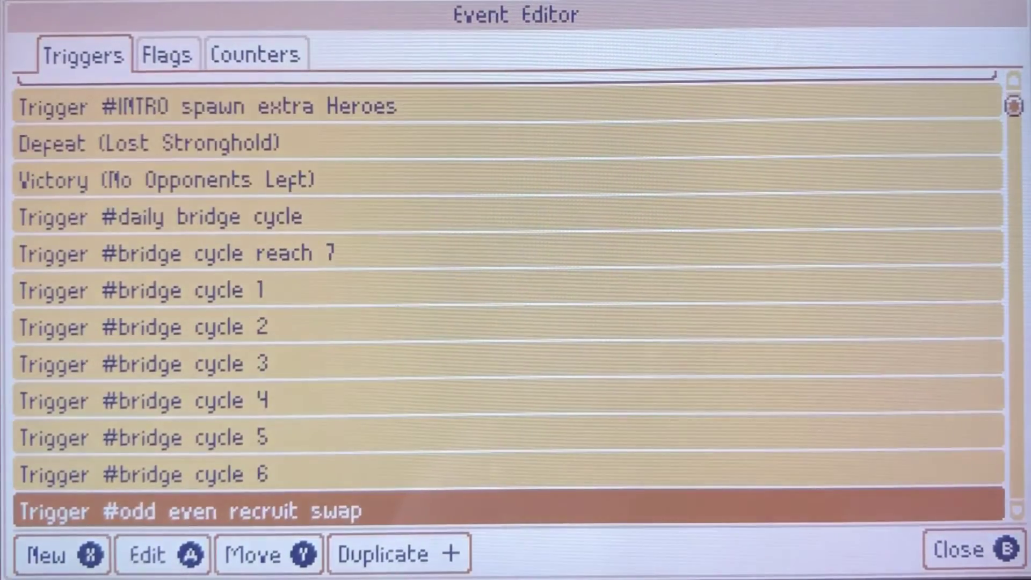
# - Open the #bridge cycle 1 trigger, review its conditions and its bridge highlight and dialogue actions, and close it
pyautogui.press('Up')
pyautogui.press('Up')
pyautogui.press('Up')
pyautogui.press('Up')
pyautogui.press('Up')
pyautogui.press('Up')
pyautogui.press('Return')
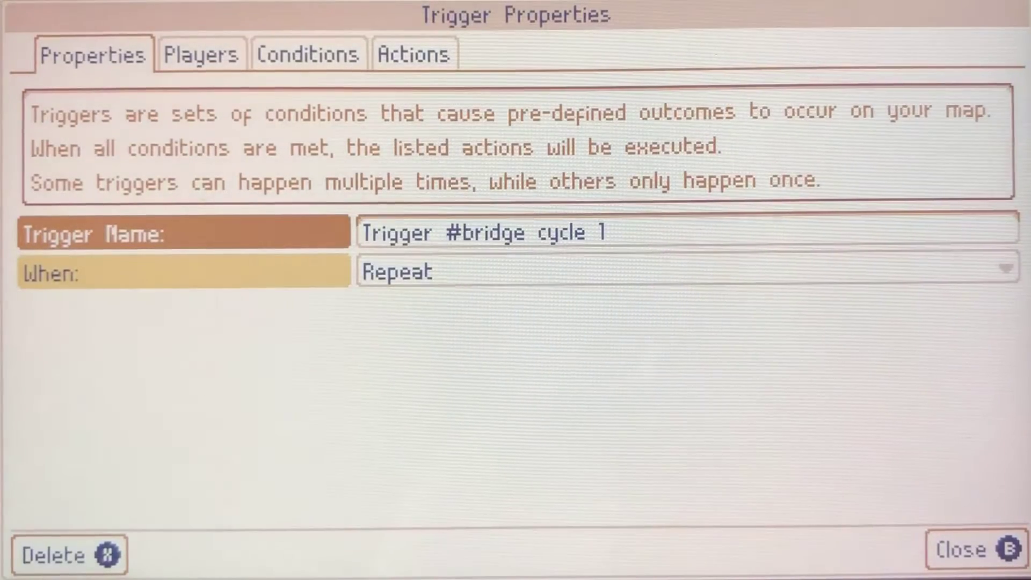
pyautogui.press('Tab')
pyautogui.press('Tab')
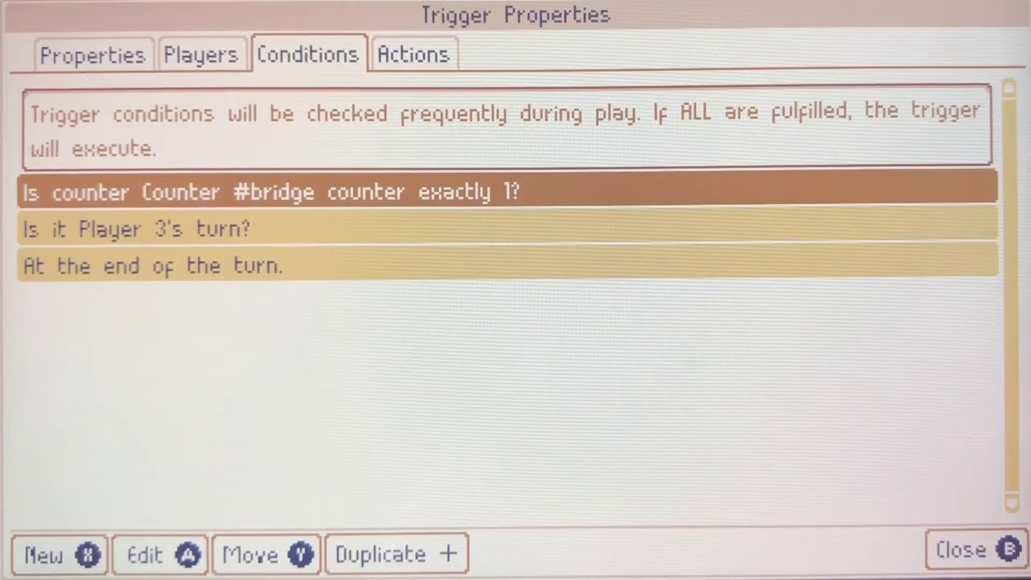
pyautogui.press('Tab')
pyautogui.press('Down')
pyautogui.press('Down')
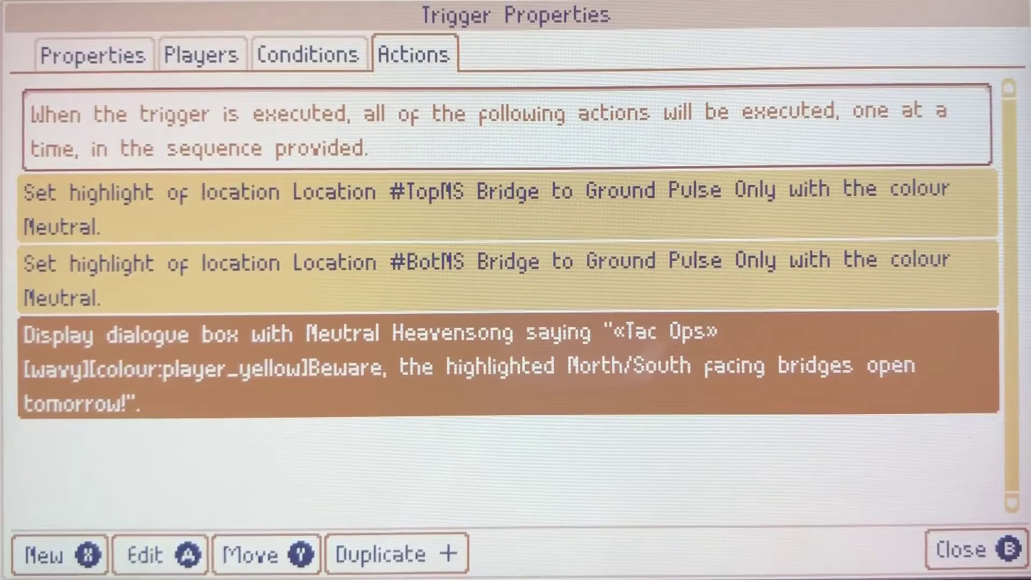
pyautogui.press('Escape')
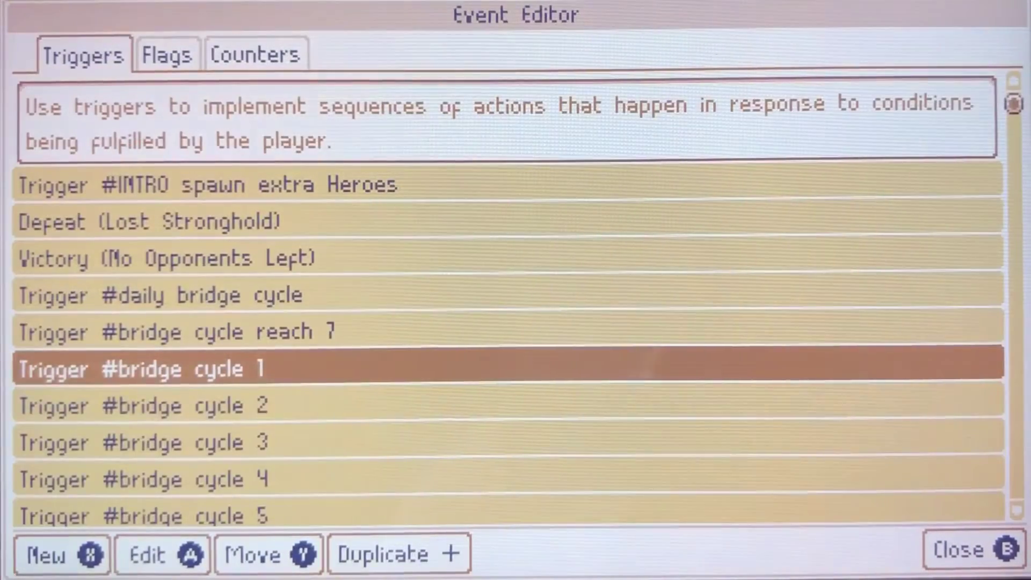
# - Open the #bridge cycle 2 trigger, review its conditions and its #TopNS and #BotNS bridge toggle, sound, removal and highlight actions, and close it
pyautogui.press('Down')
pyautogui.press('Return')
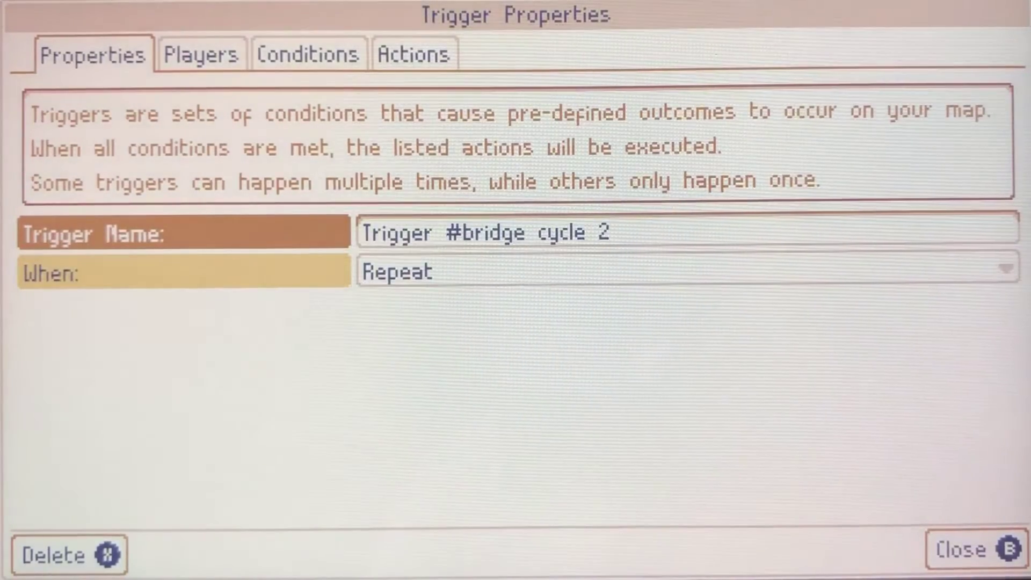
pyautogui.press('Tab')
pyautogui.press('Tab')
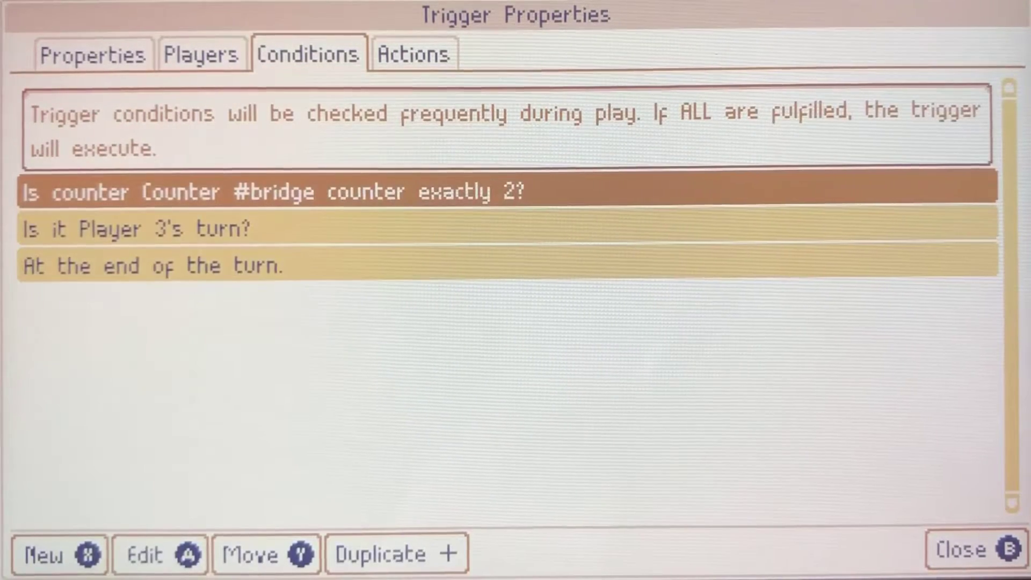
pyautogui.press('Tab')
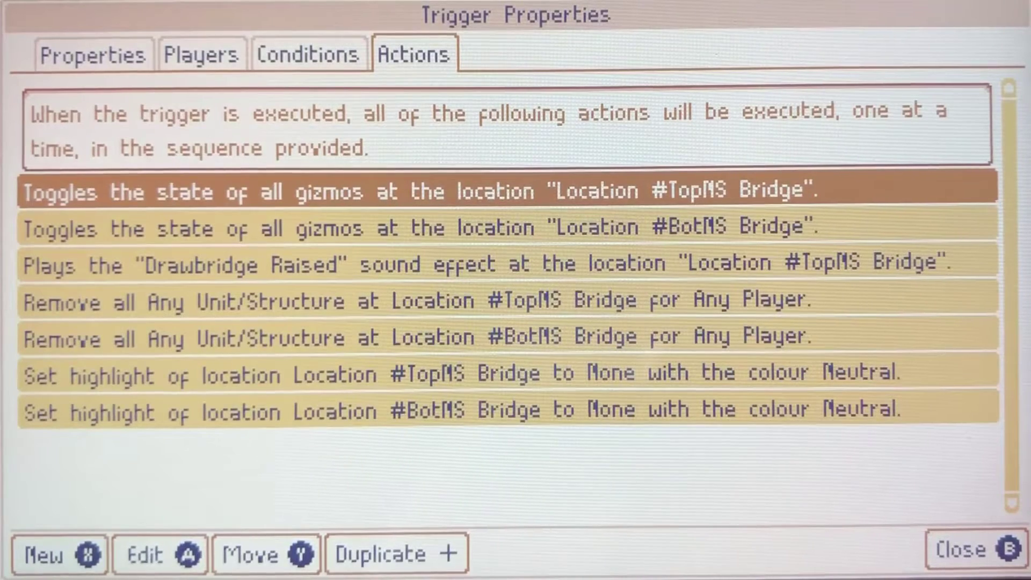
pyautogui.press('Down')
pyautogui.press('Down')
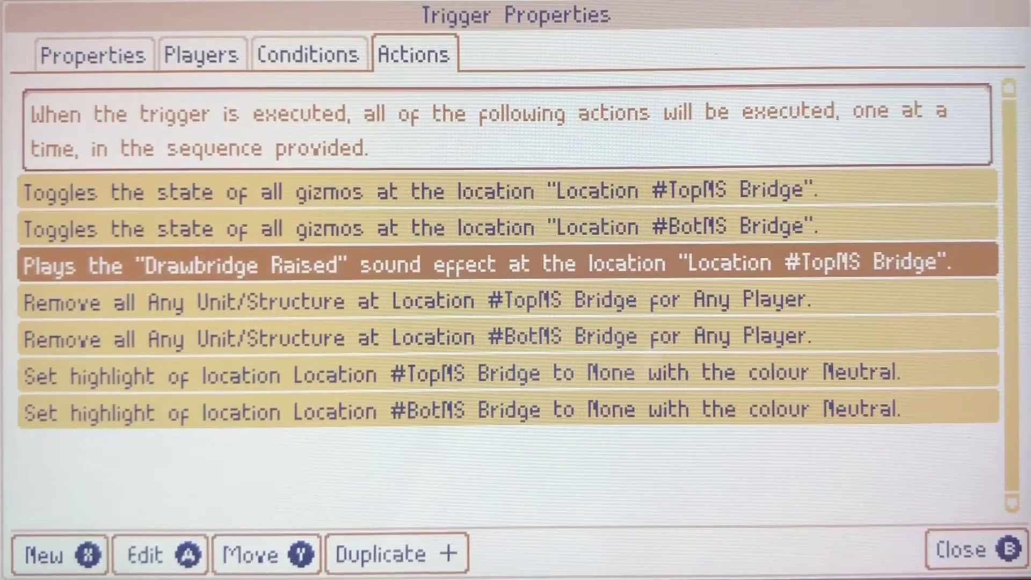
pyautogui.press('Down')
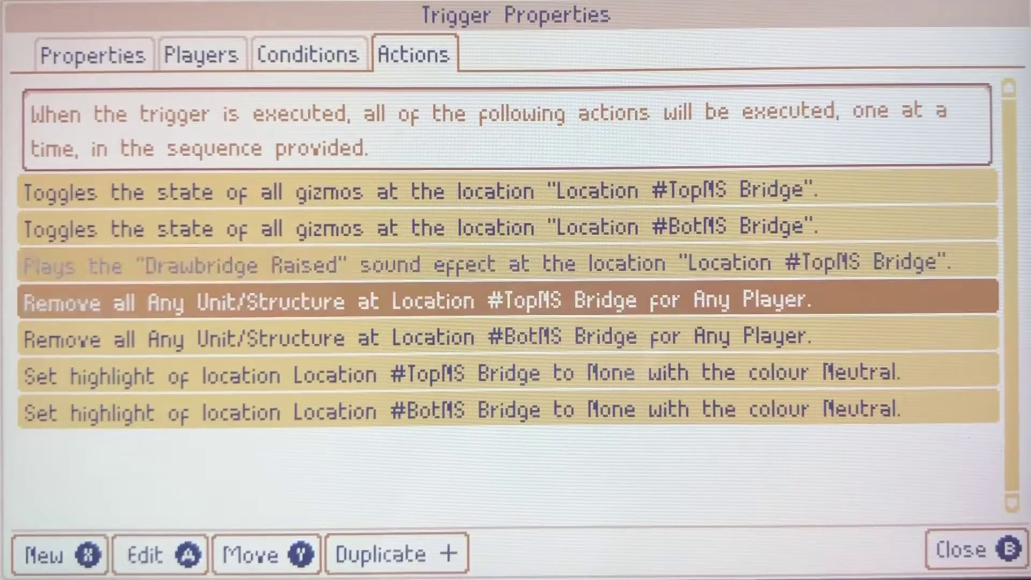
pyautogui.press('Down')
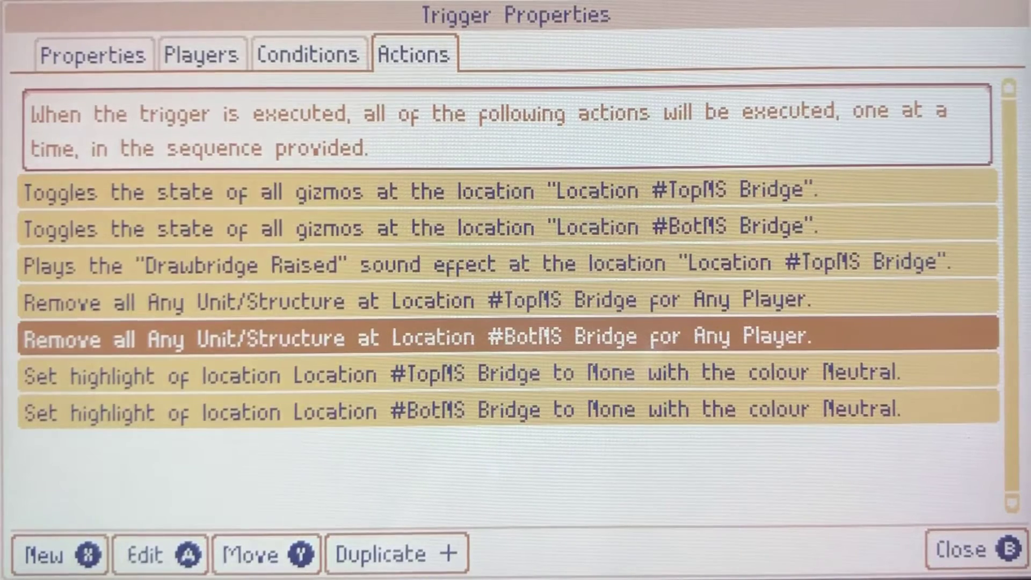
pyautogui.press('Down')
pyautogui.press('Down')
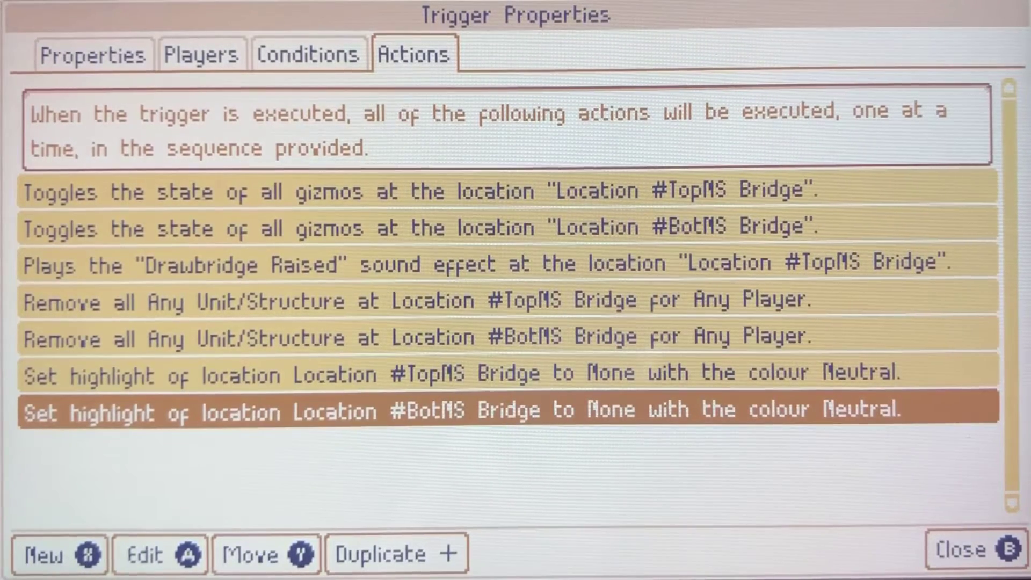
pyautogui.press('Escape')
# - Open the #bridge cycle 3 trigger, review its players, conditions, bridge highlight actions and drawbridge warning dialogue, and close it
pyautogui.press('Down')
pyautogui.press('Return')
pyautogui.press('Tab')
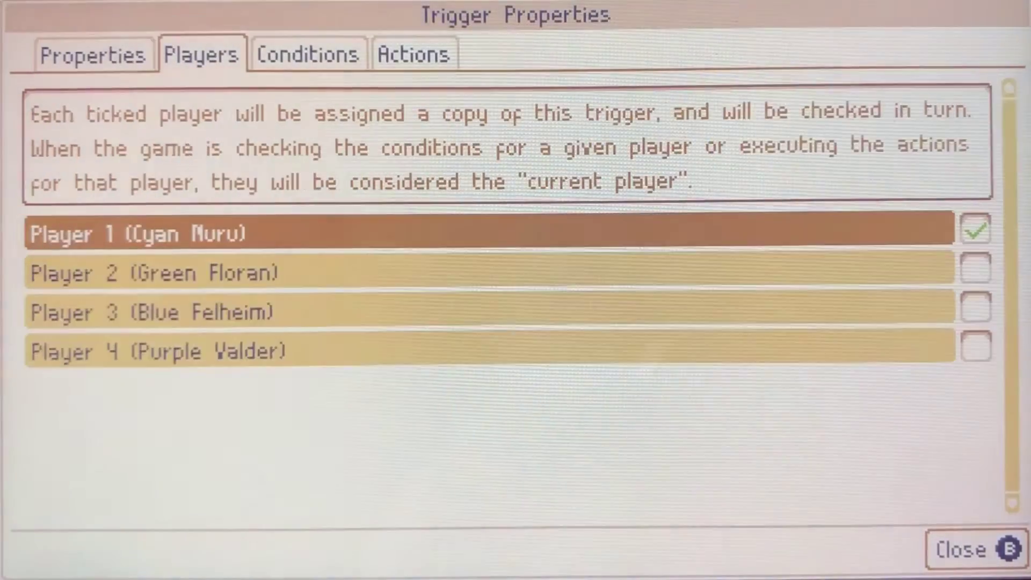
pyautogui.press('Tab')
pyautogui.press('Tab')
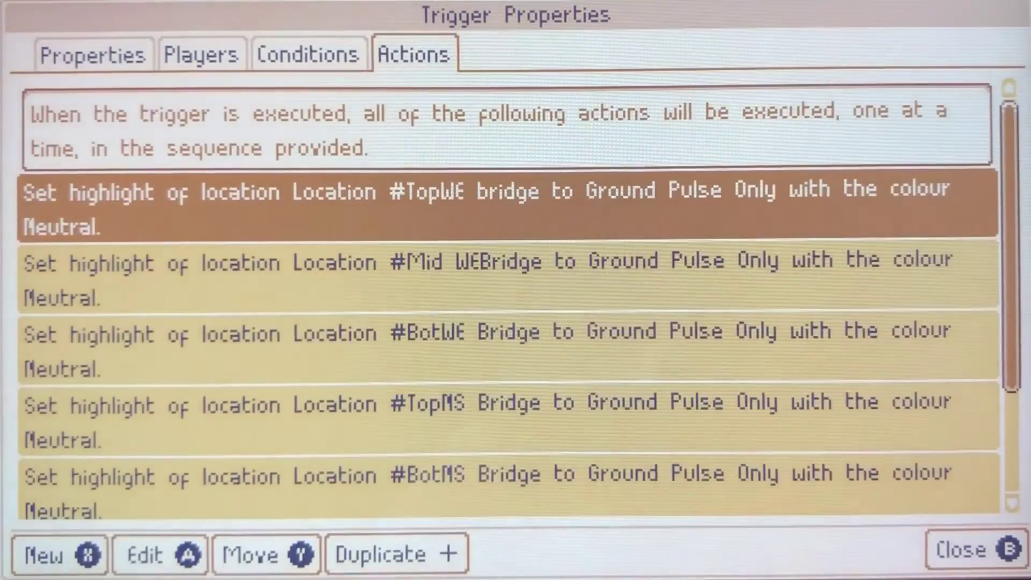
pyautogui.press('Down')
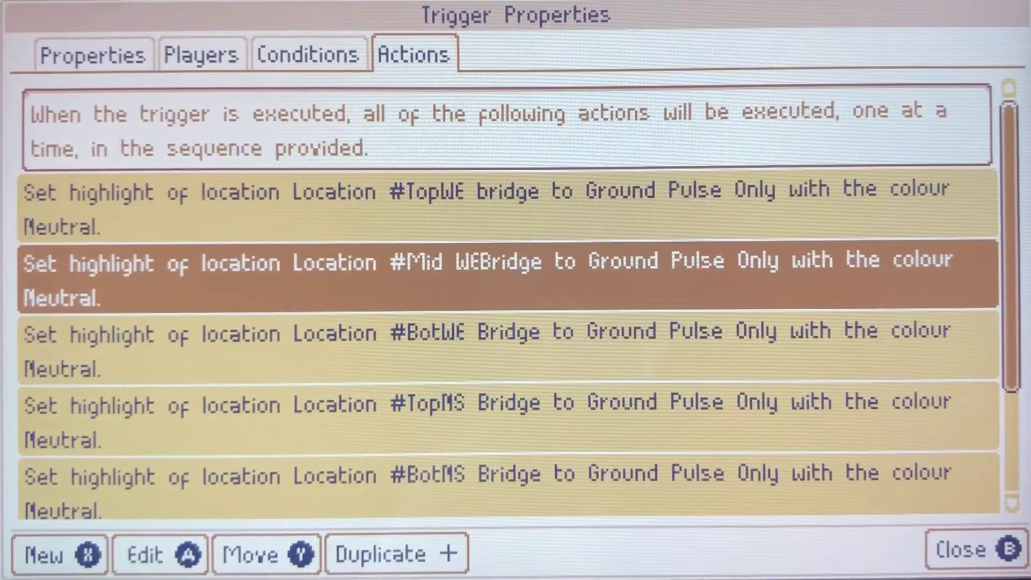
pyautogui.press('Down')
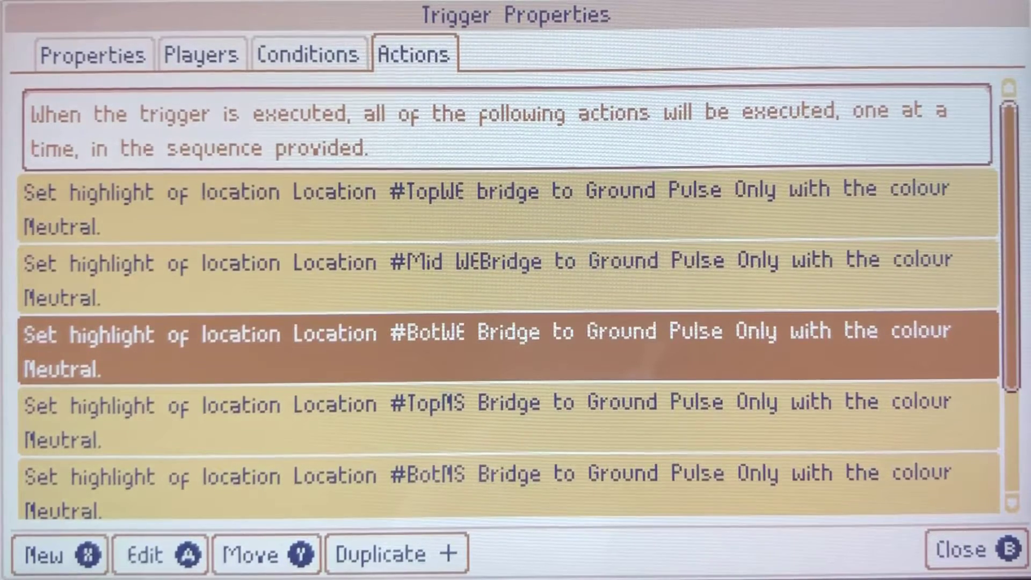
pyautogui.press('Down')
pyautogui.press('Down')
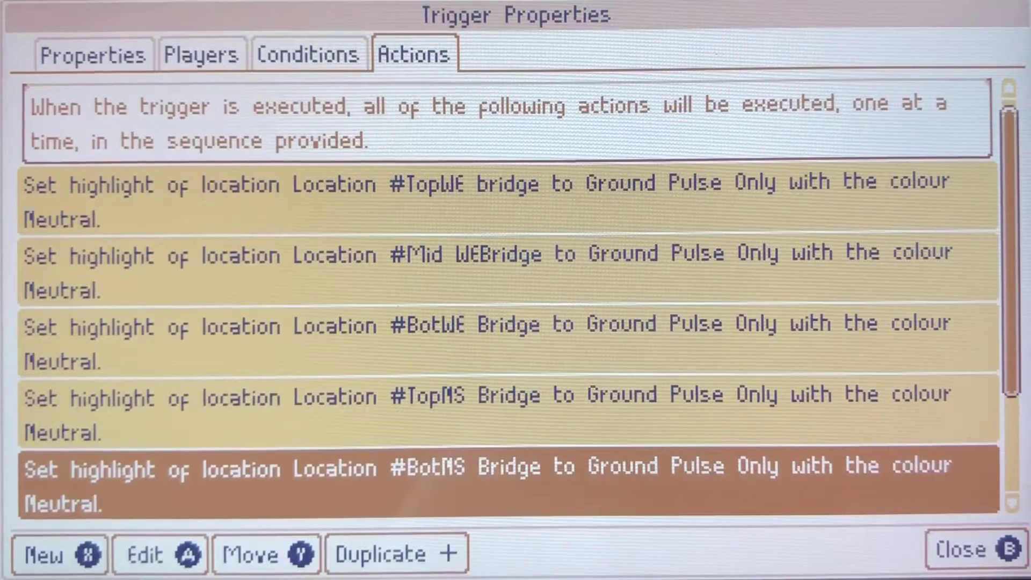
pyautogui.press('Down')
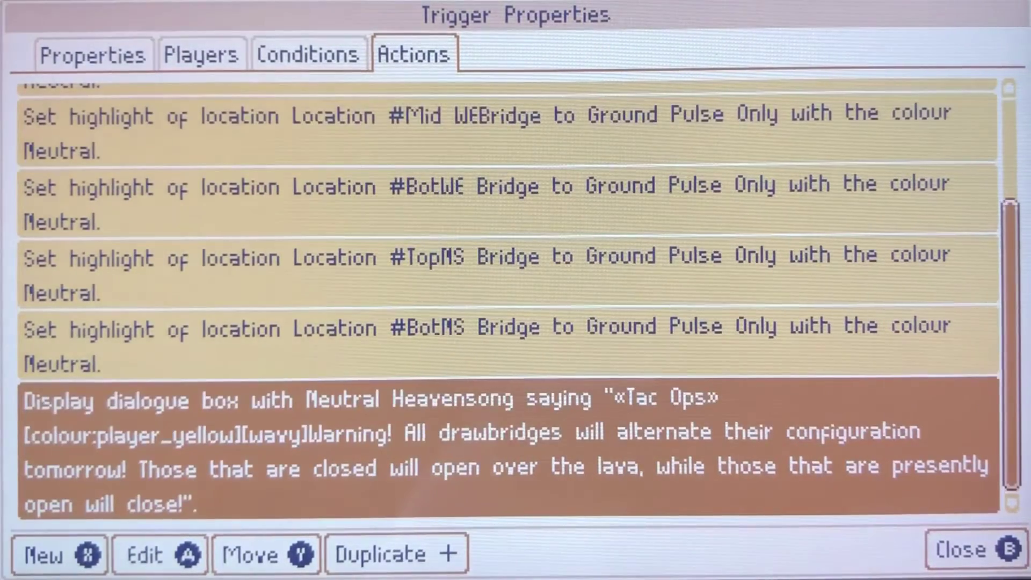
pyautogui.press('Up')
pyautogui.press('Up')
pyautogui.press('Up')
pyautogui.press('Up')
pyautogui.press('Up')
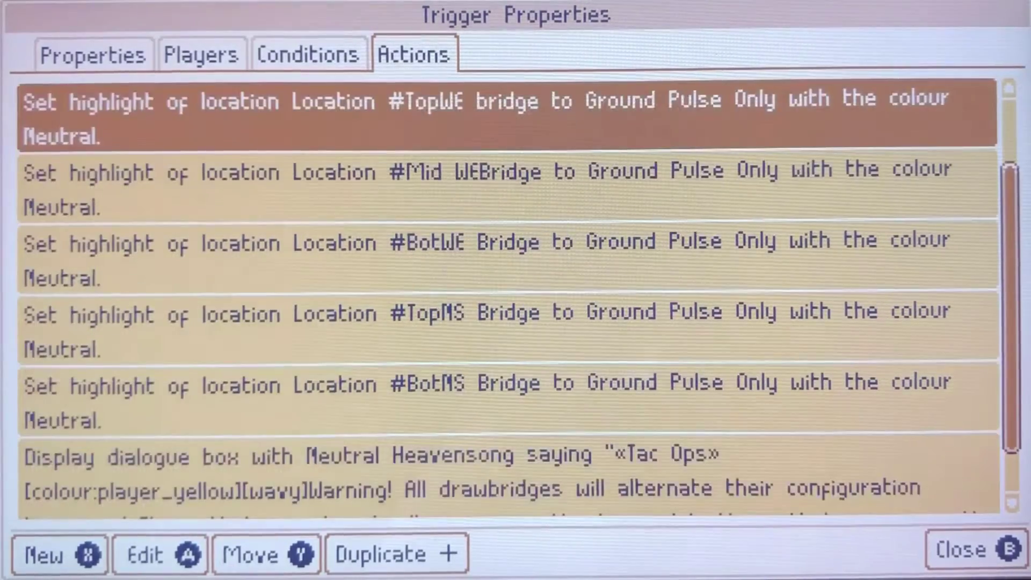
pyautogui.press('Escape')
# - Open the #bridge cycle 4 trigger and review its conditions and its #TopNS and #BotNS bridge toggle, sound and highlight actions
pyautogui.press('Down')
pyautogui.press('Return')
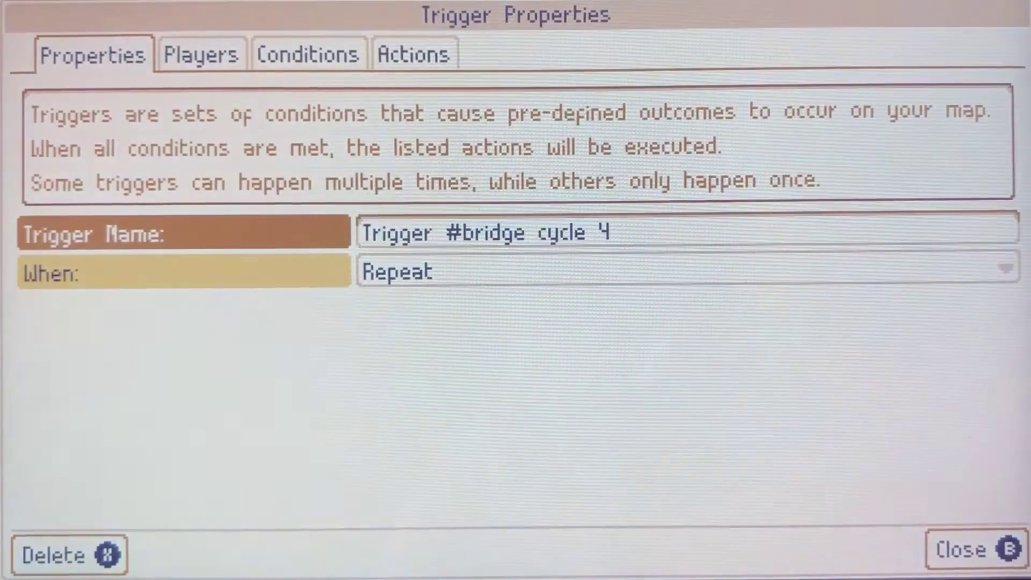
pyautogui.press('Right')
pyautogui.press('Right')
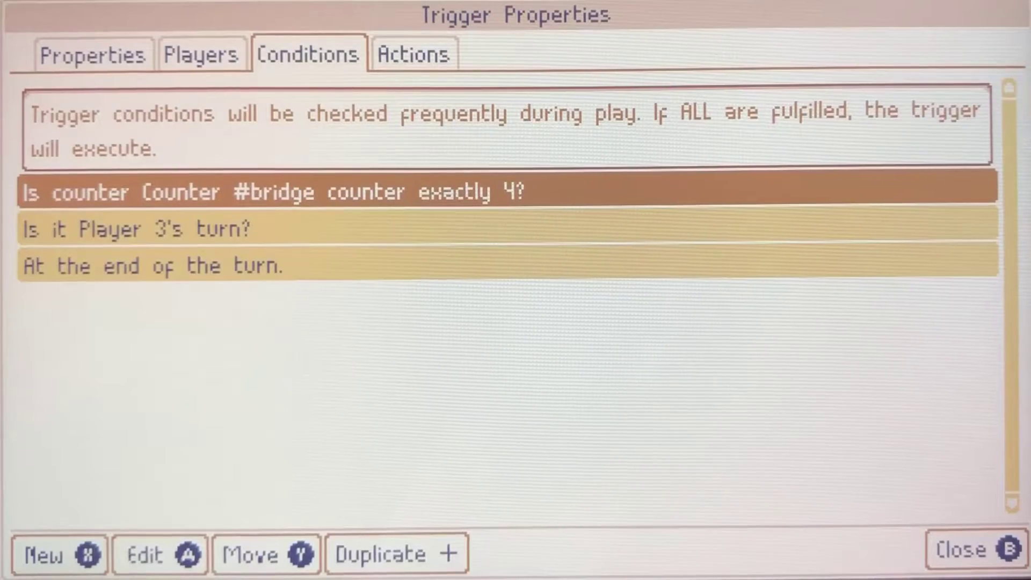
pyautogui.press('Right')
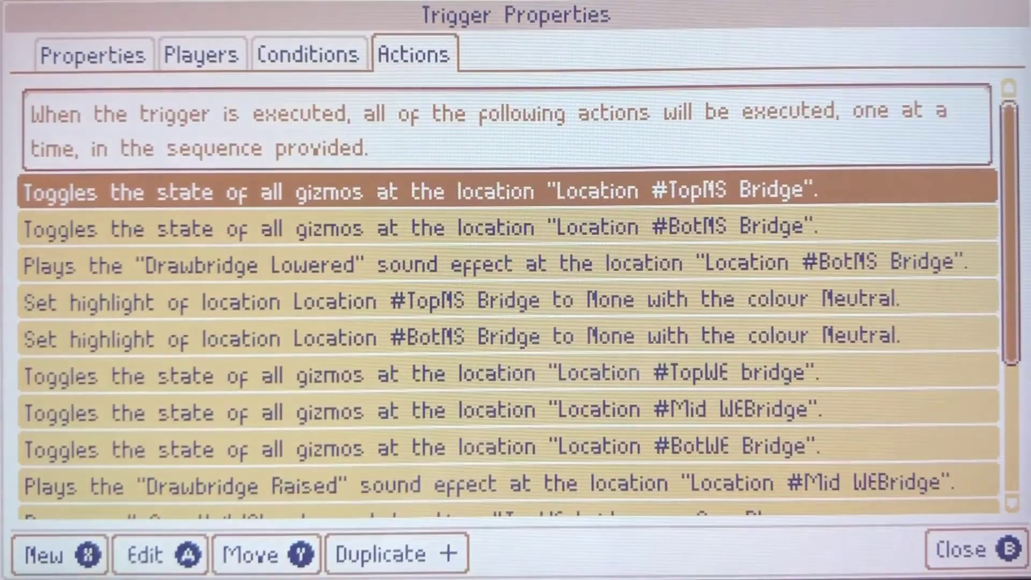
pyautogui.press('Down')
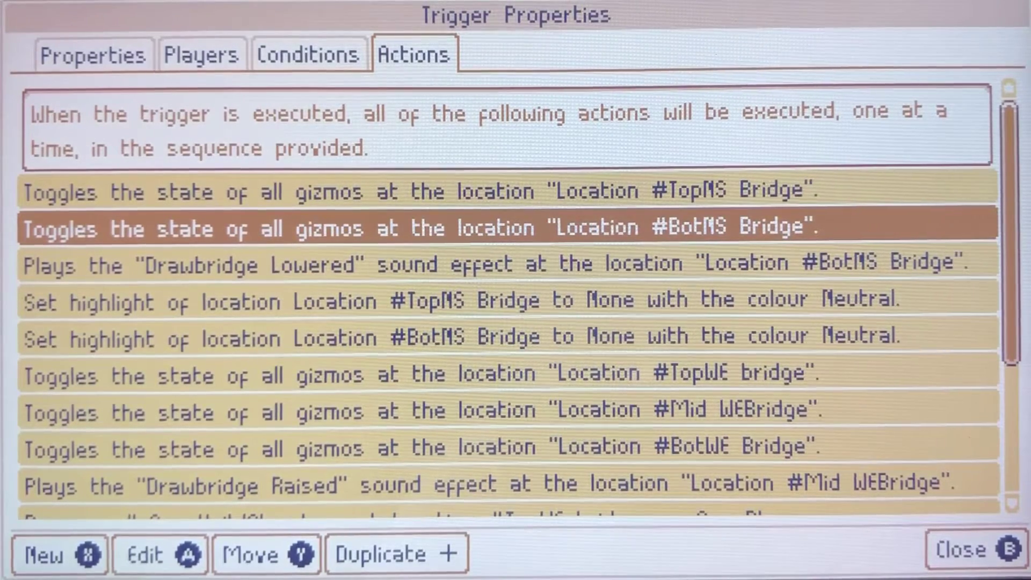
pyautogui.press('Down')
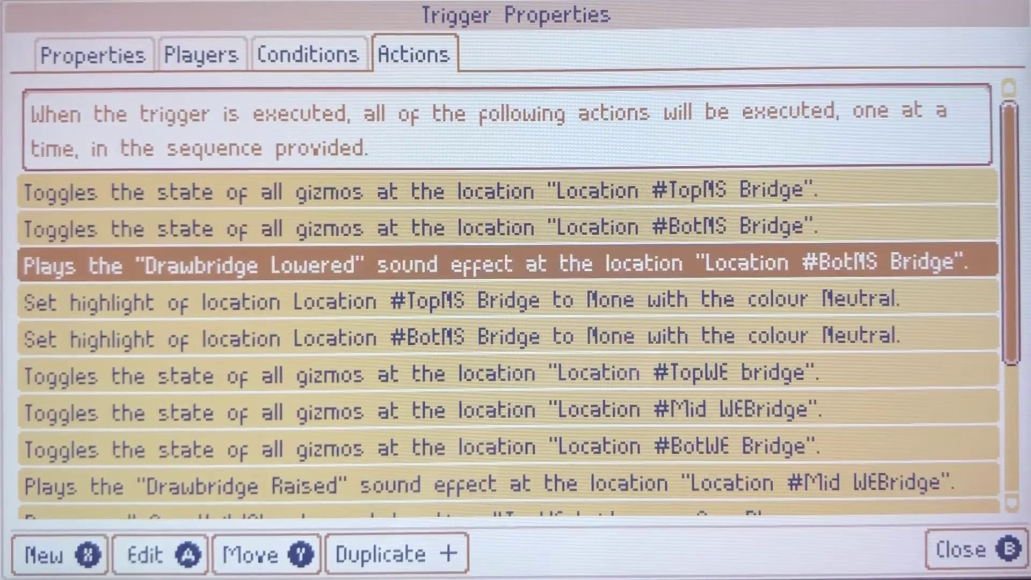
pyautogui.press('Down')
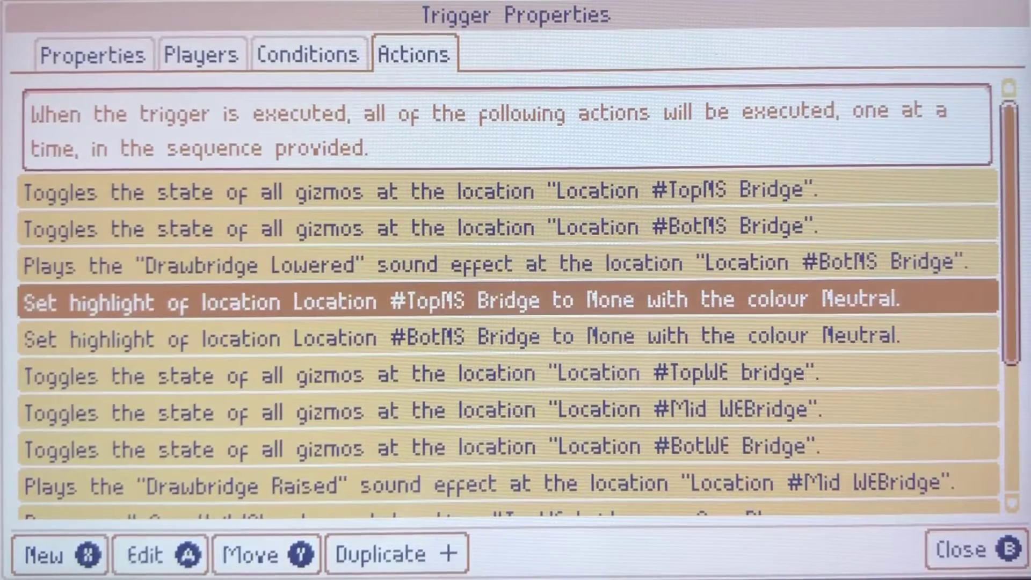
pyautogui.press('Down')
pyautogui.press('Down')
# - Review the trigger's toggle, sound, unit removal and highlight actions for the three WE bridges, and close the trigger
pyautogui.press('Down')
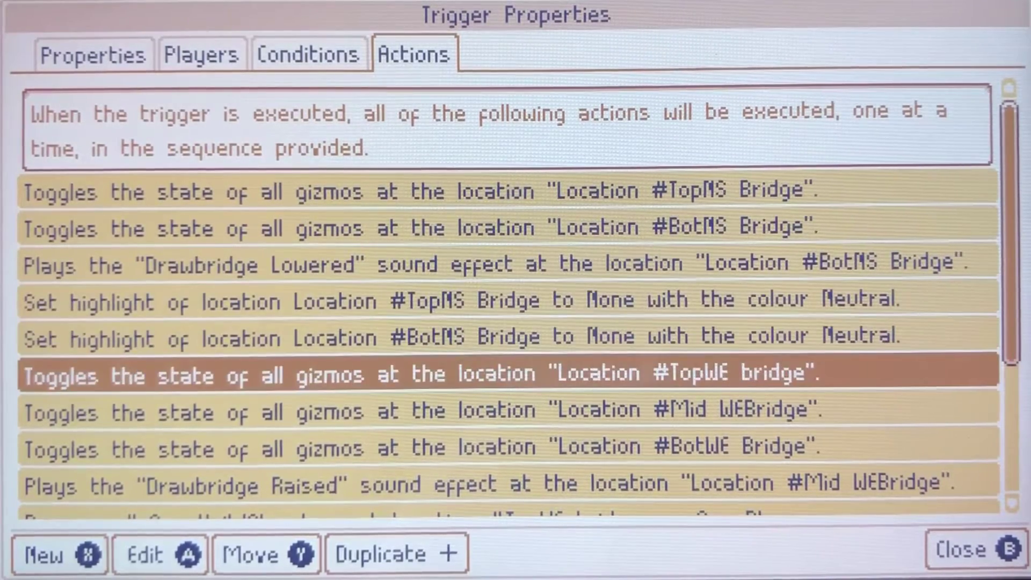
pyautogui.press('Down')
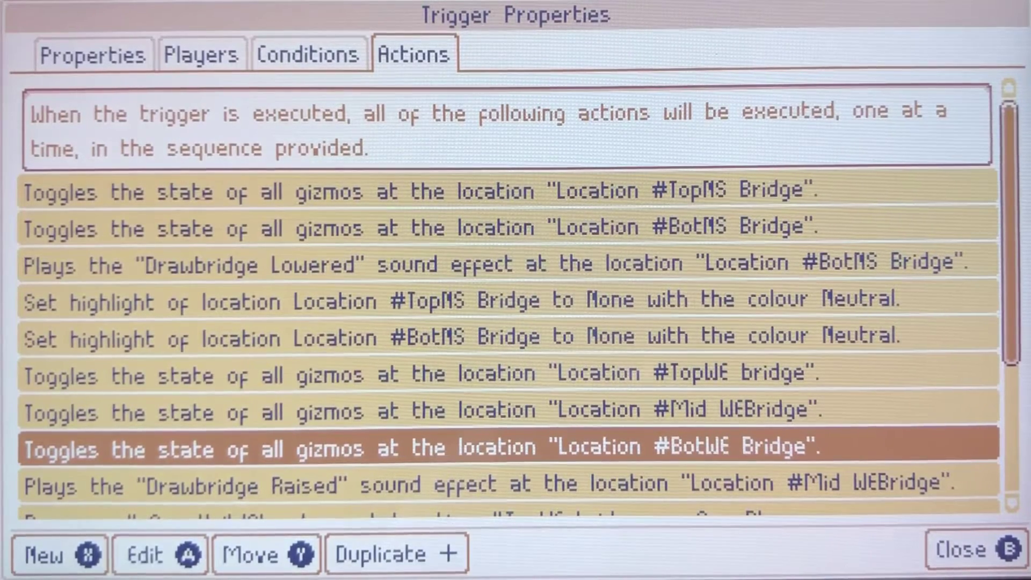
pyautogui.press('Down')
pyautogui.press('Down')
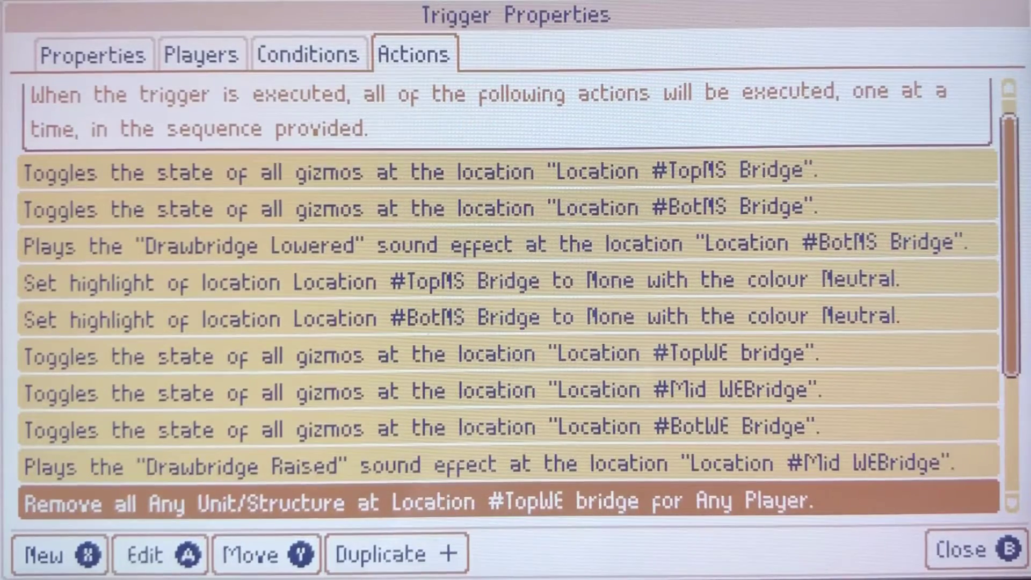
pyautogui.press('Down')
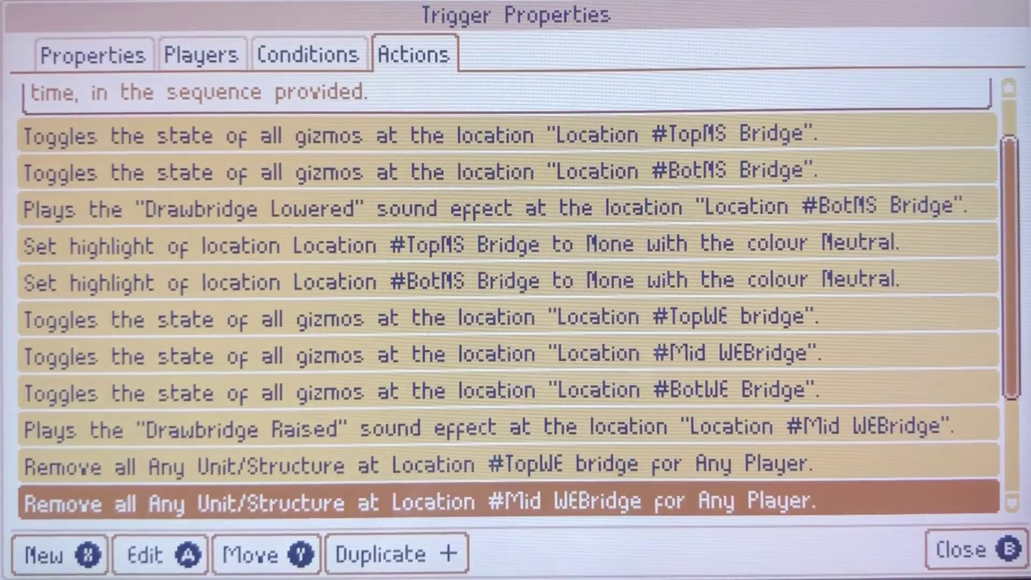
pyautogui.press('Down')
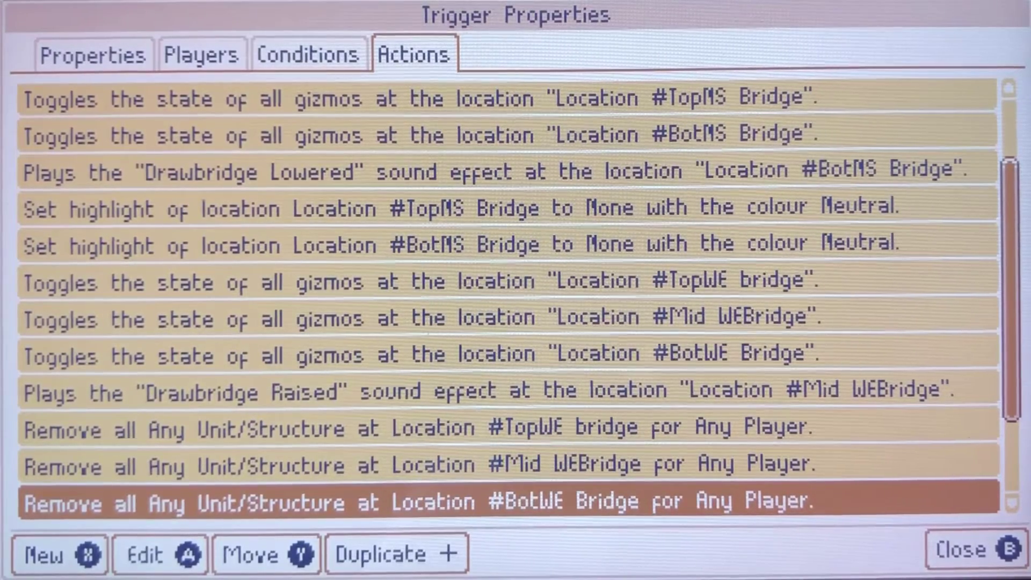
pyautogui.press('Down')
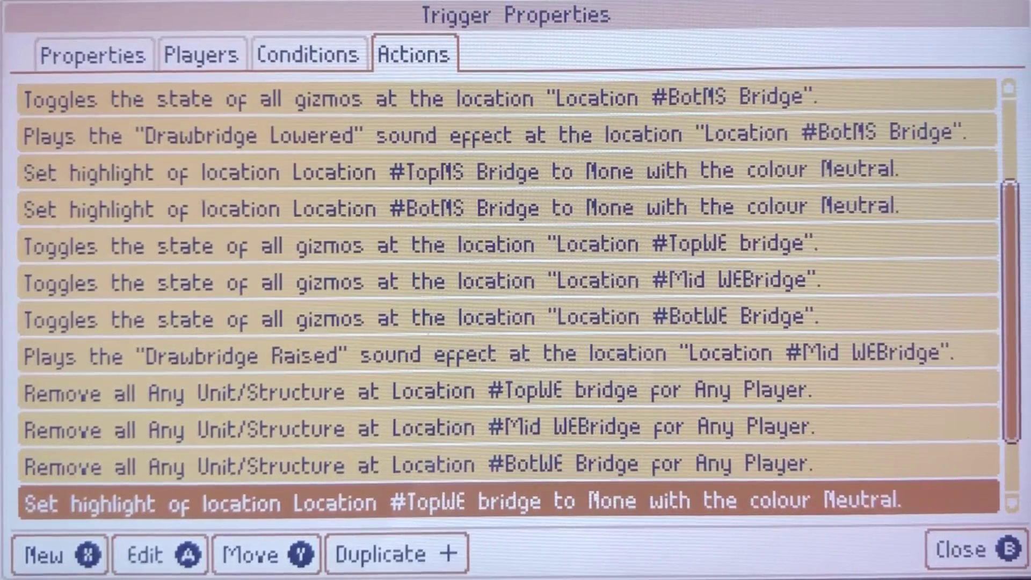
pyautogui.press('Down')
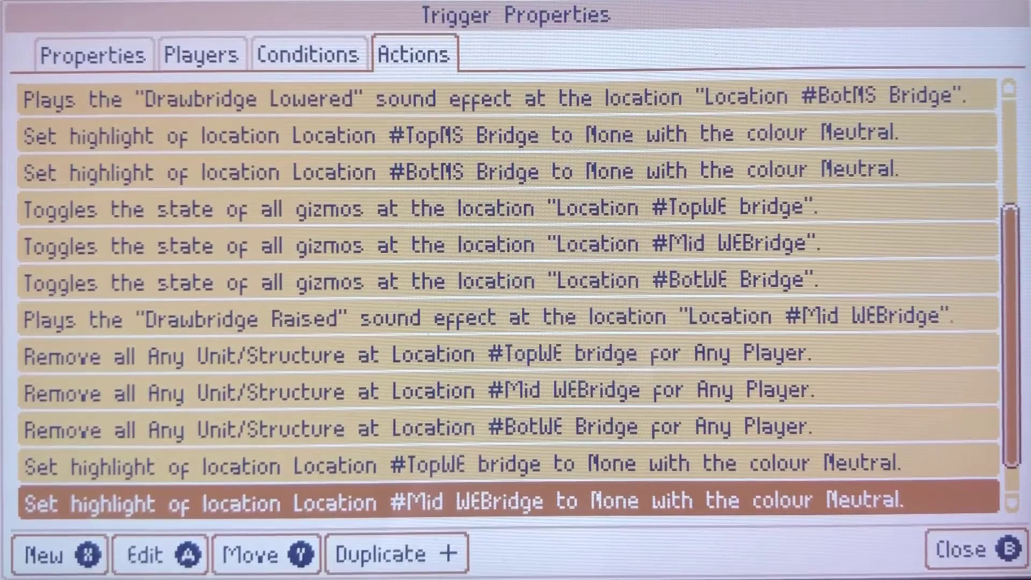
pyautogui.press('Up')
pyautogui.press('Up')
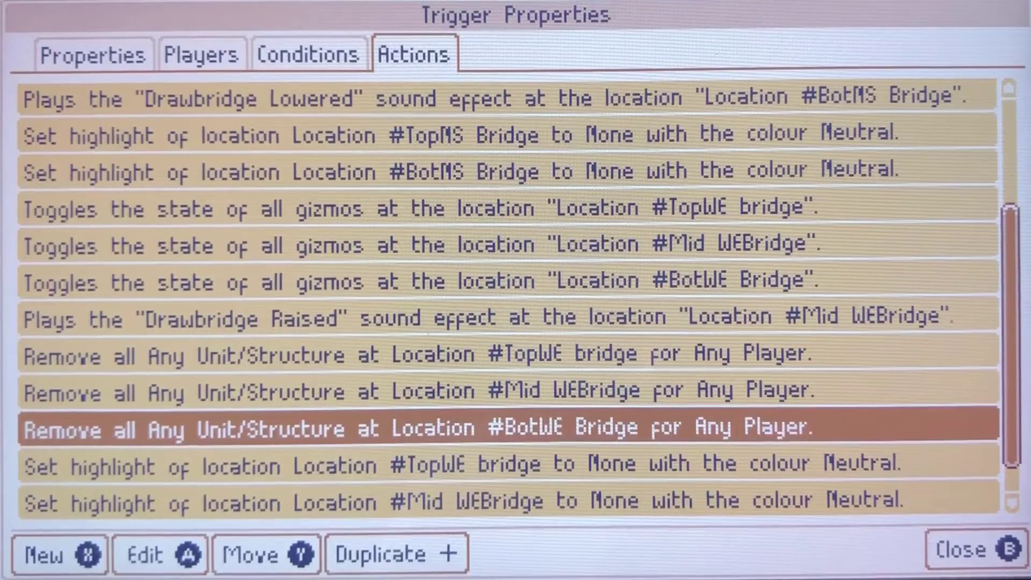
pyautogui.press('Down')
pyautogui.press('Down')
pyautogui.press('Down')
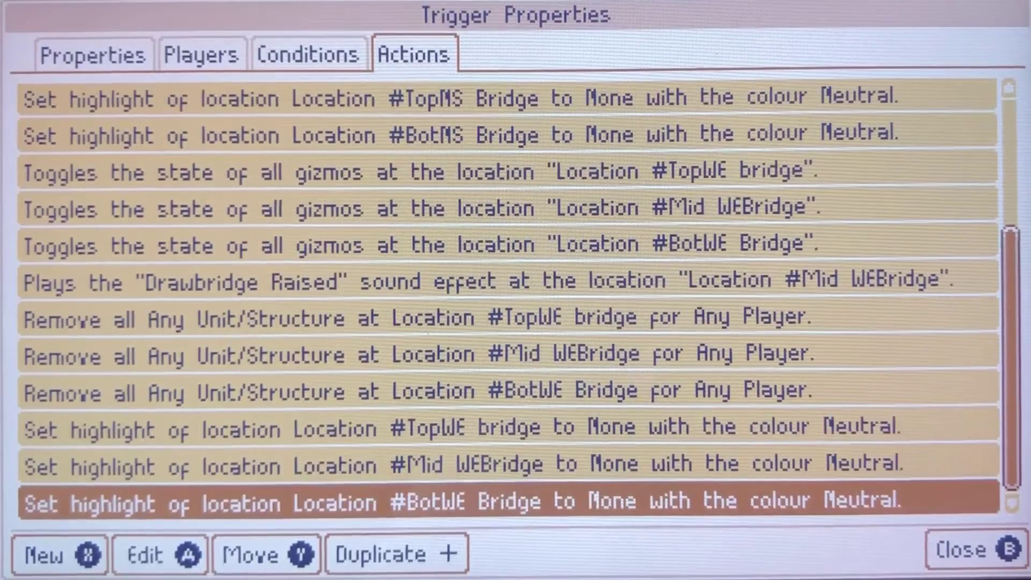
pyautogui.press('pageup')
pyautogui.press('Escape')
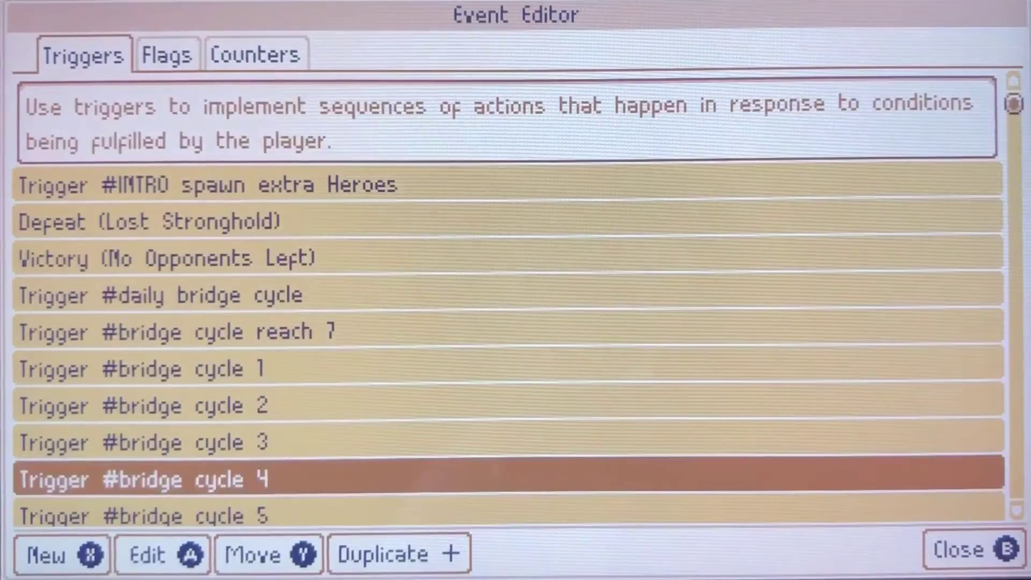
# - Open the #bridge cycle 5 trigger and review its conditions, WE bridge highlight actions and warning dialogue
pyautogui.press('Down')
pyautogui.press('Return')
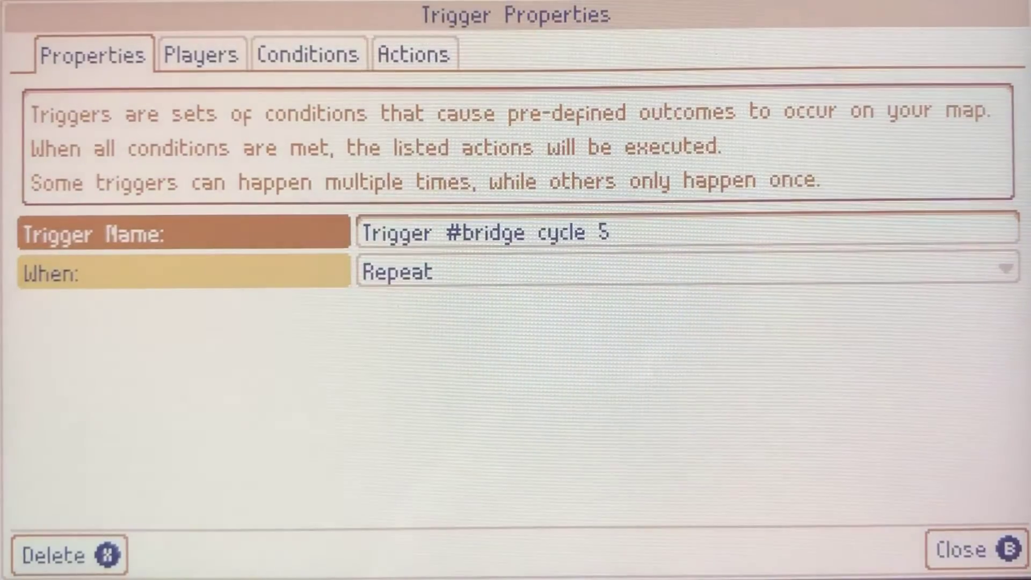
pyautogui.press('Tab')
pyautogui.press('Tab')
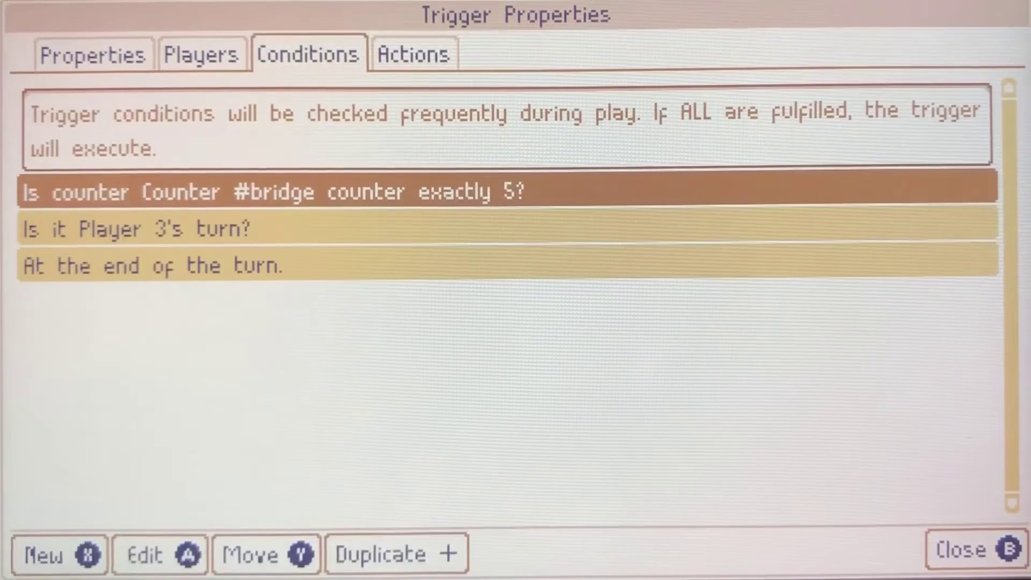
pyautogui.press('Tab')
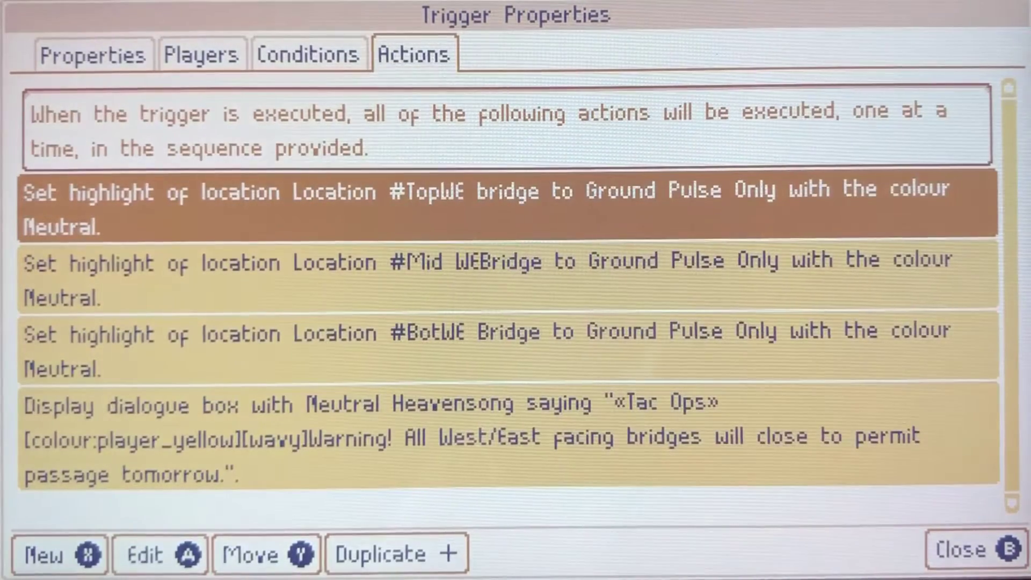
pyautogui.press('Down')
pyautogui.press('Down')
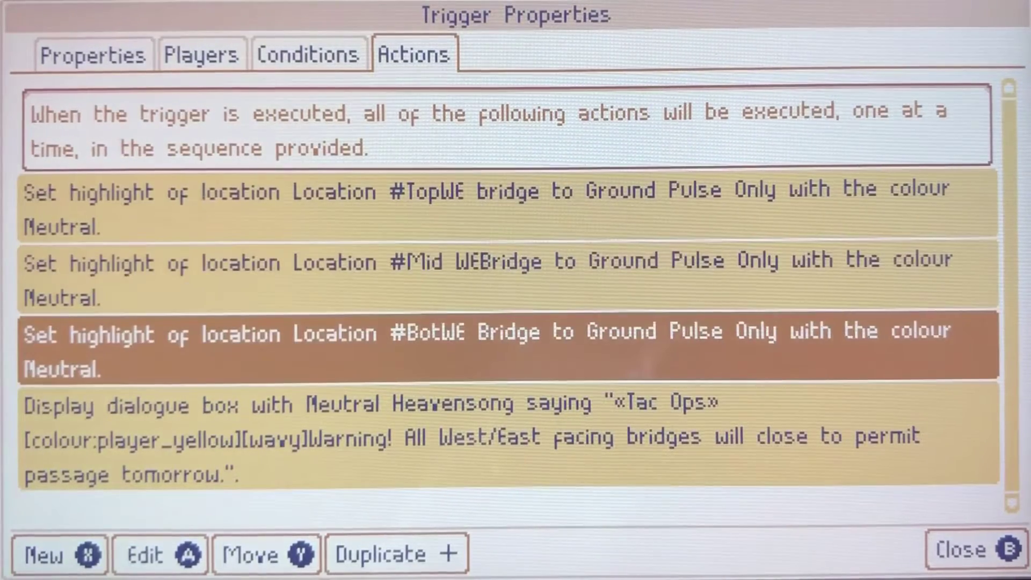
pyautogui.press('Down')
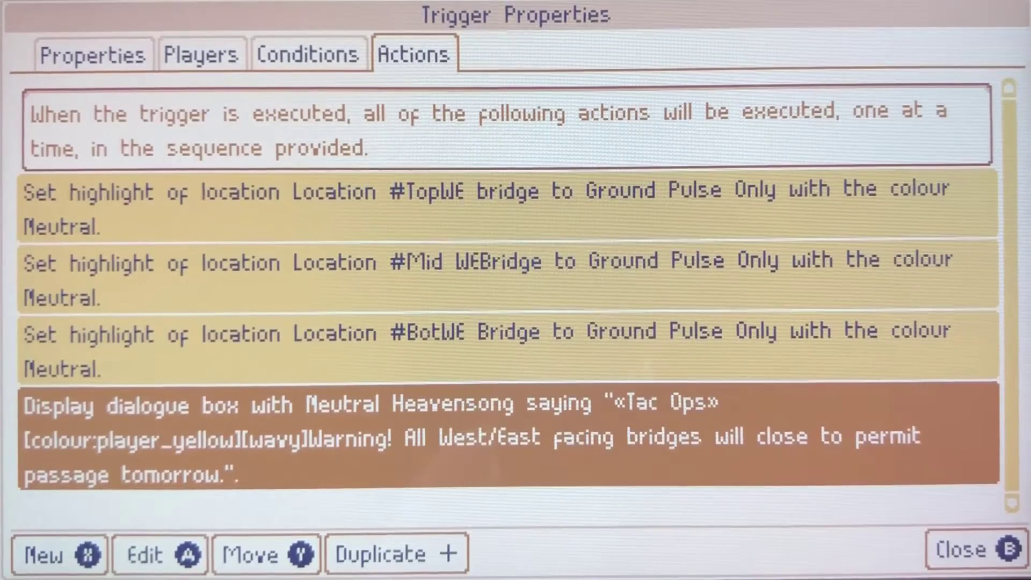
# - Close the #bridge cycle 5 trigger and open the actions of the #bridge cycle 6 trigger
pyautogui.press('Escape')
pyautogui.press('Down')
pyautogui.press('Return')
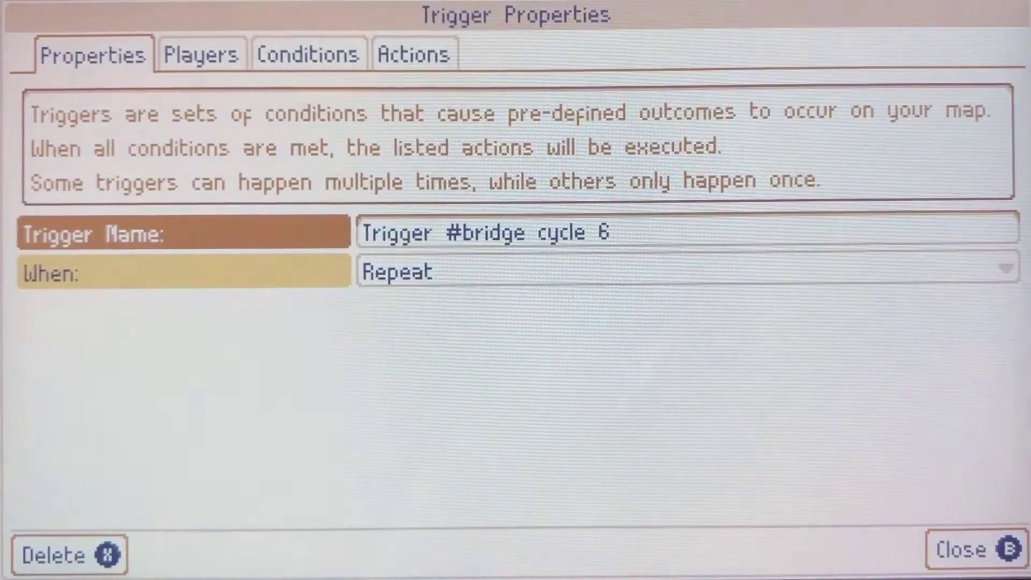
pyautogui.press('Tab')
pyautogui.press('Tab')
pyautogui.press('Tab')
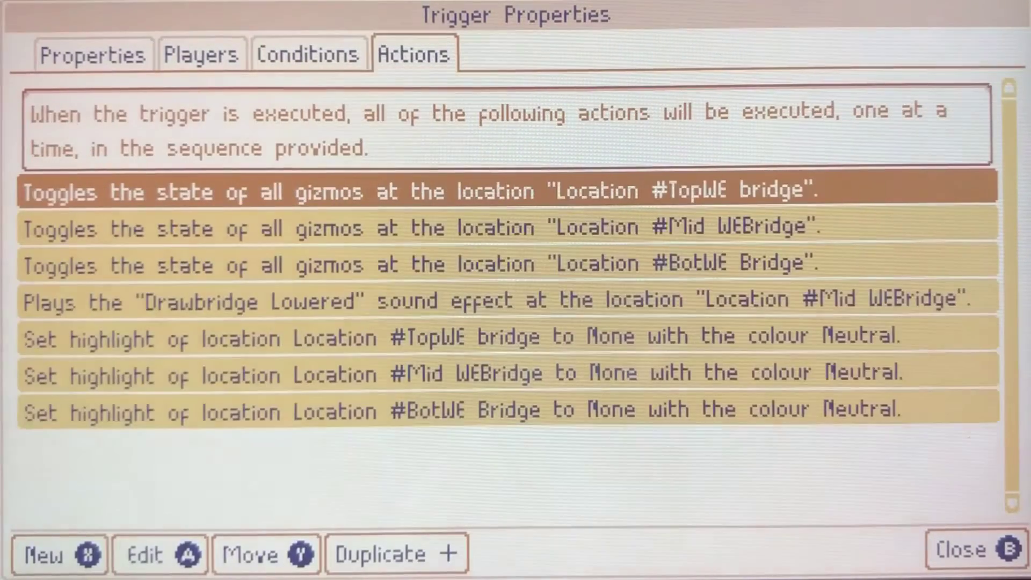
# - Review the gizmo toggle, Drawbridge Lowered sound and highlight removal actions for the three WE bridges, and close the trigger
pyautogui.press('Down')
pyautogui.press('Down')
pyautogui.press('Down')
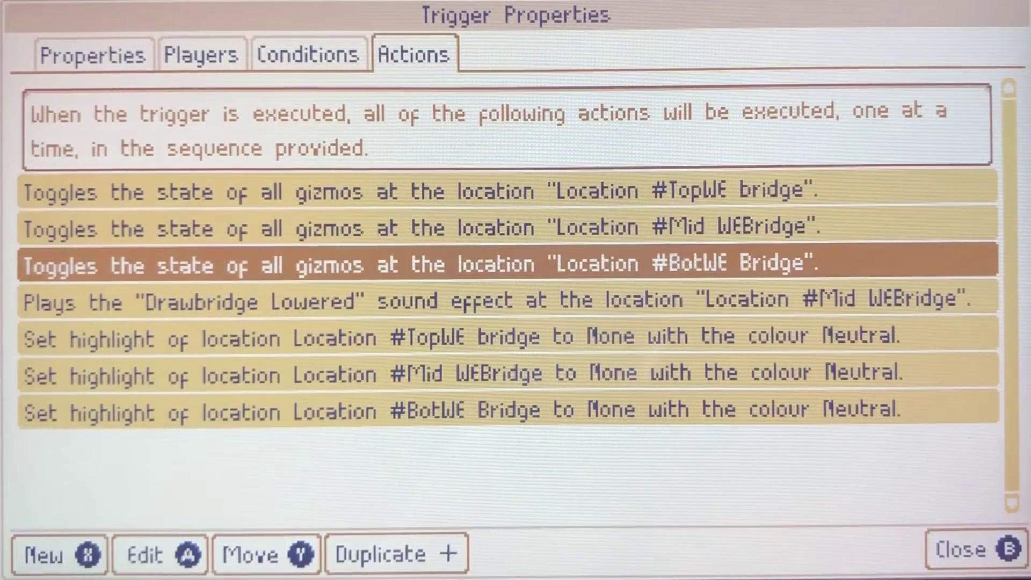
pyautogui.press('Down')
pyautogui.press('Down')
pyautogui.press('Down')
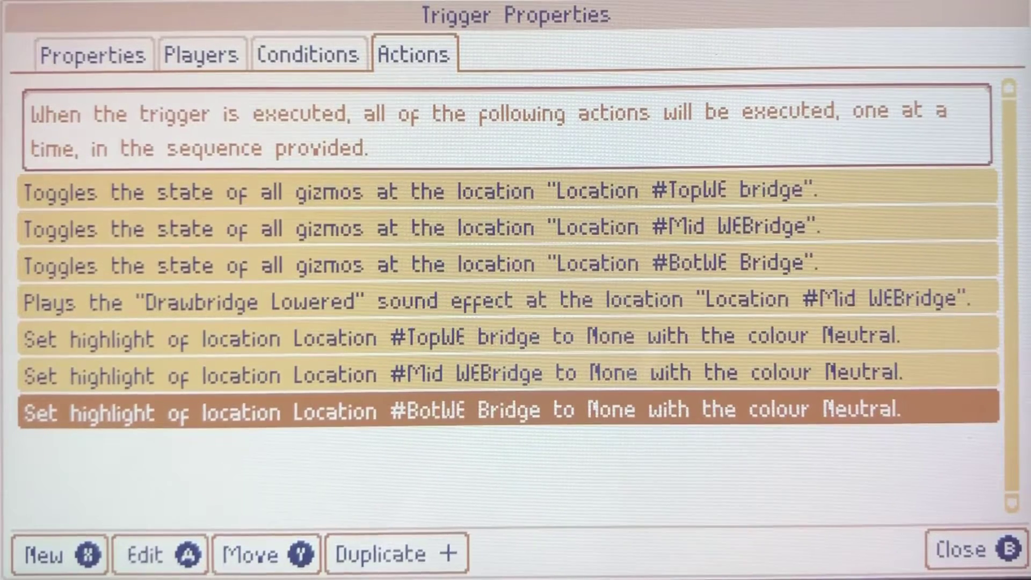
pyautogui.press('Escape')
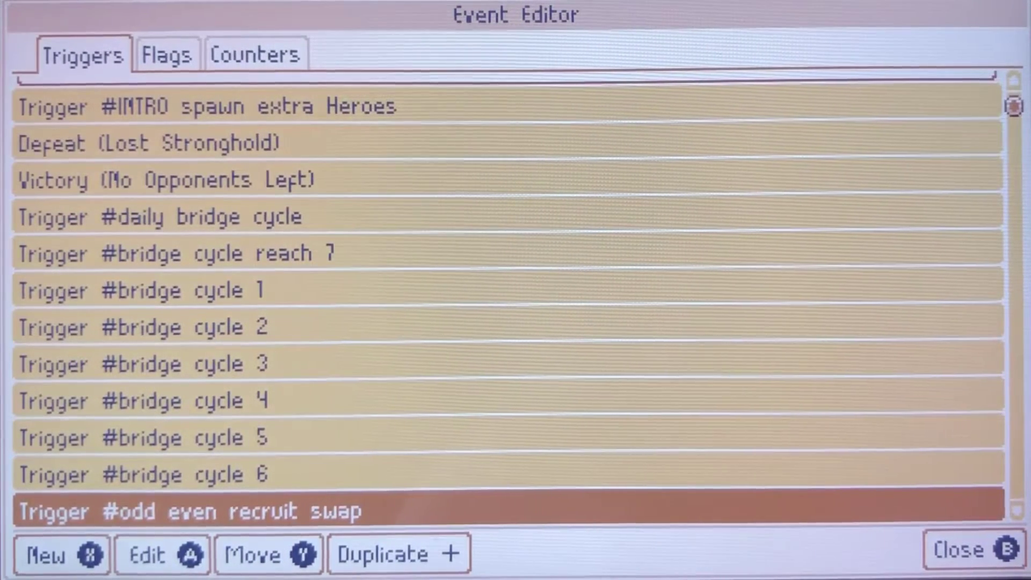
# - Look over the #odd even recruit swap and #Set enemy AI to Aggressive each turn entries in the trigger list
pyautogui.click(215, 474)
pyautogui.click(215, 511)
pyautogui.press('Down')
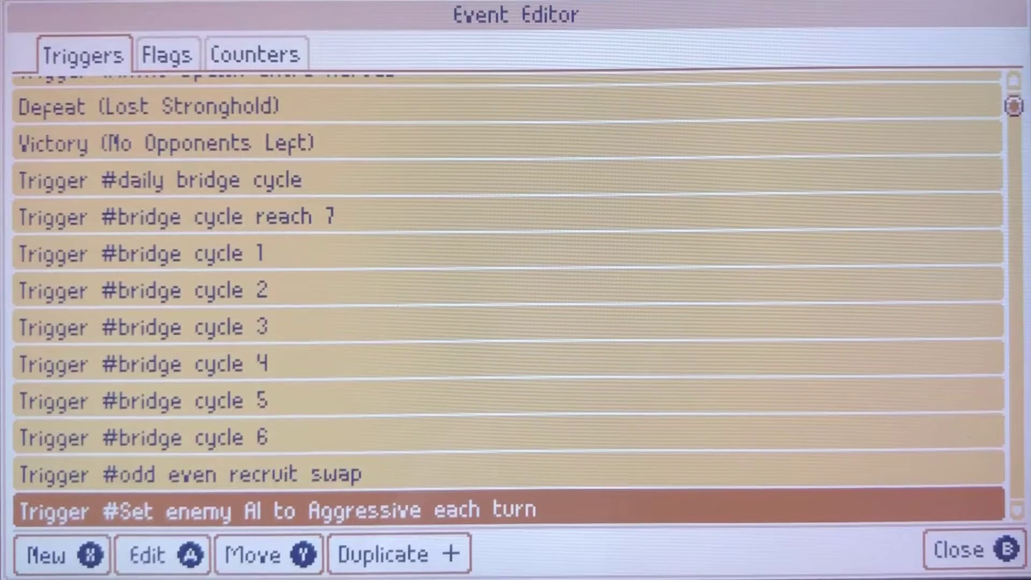
pyautogui.press('Up')
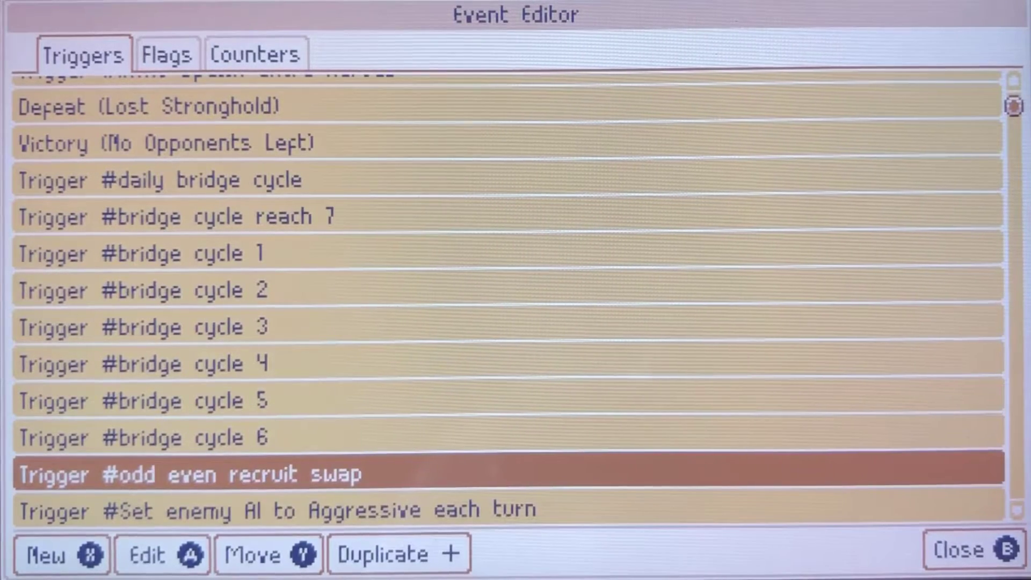
pyautogui.press('Up')
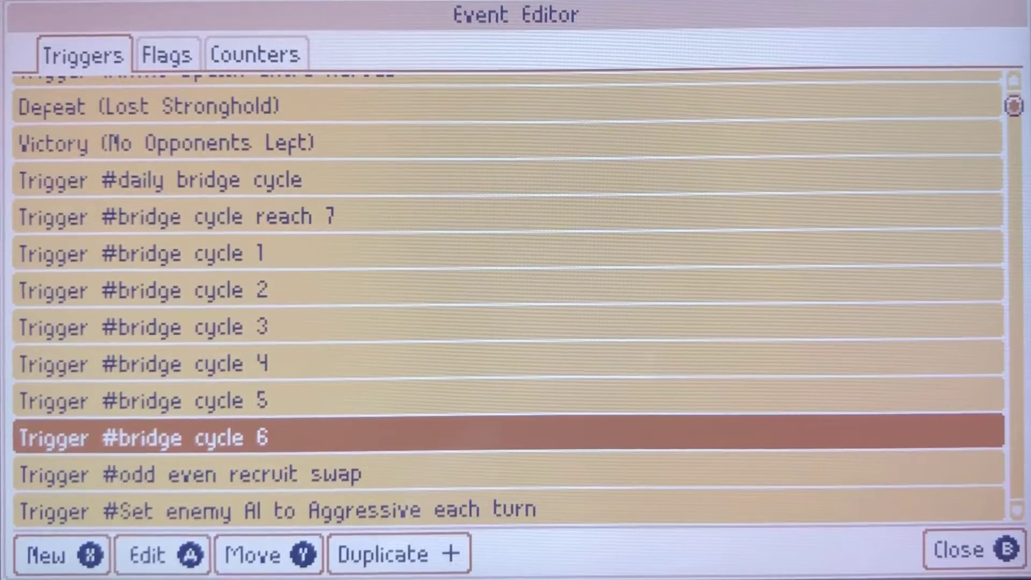
pyautogui.click(191, 474)
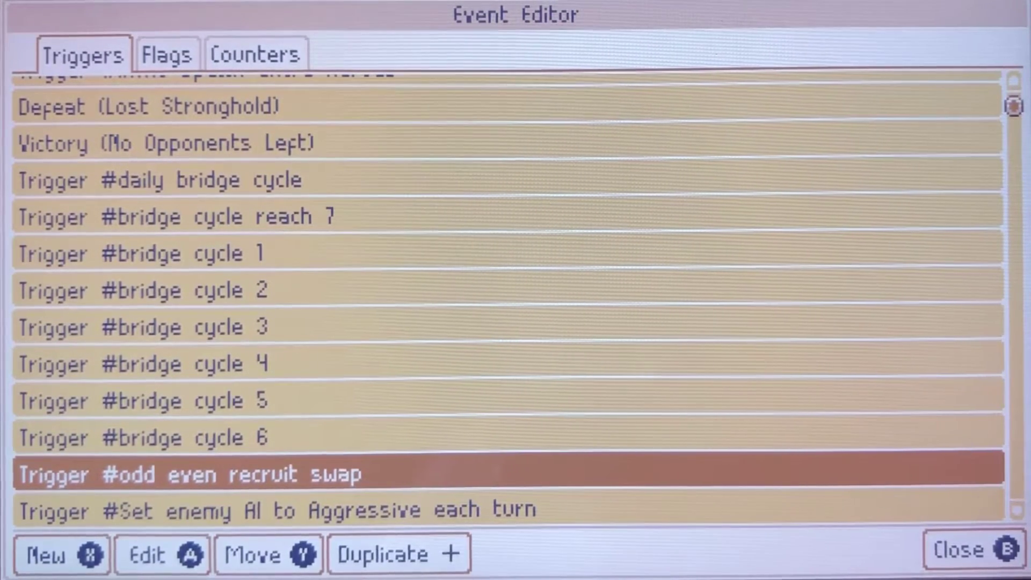
# - Look back through the listed bridge triggers up to #daily bridge cycle and return down to #bridge cycle 6
pyautogui.press('Up')
pyautogui.press('Up')
pyautogui.press('Up')
pyautogui.press('Up')
pyautogui.press('Up')
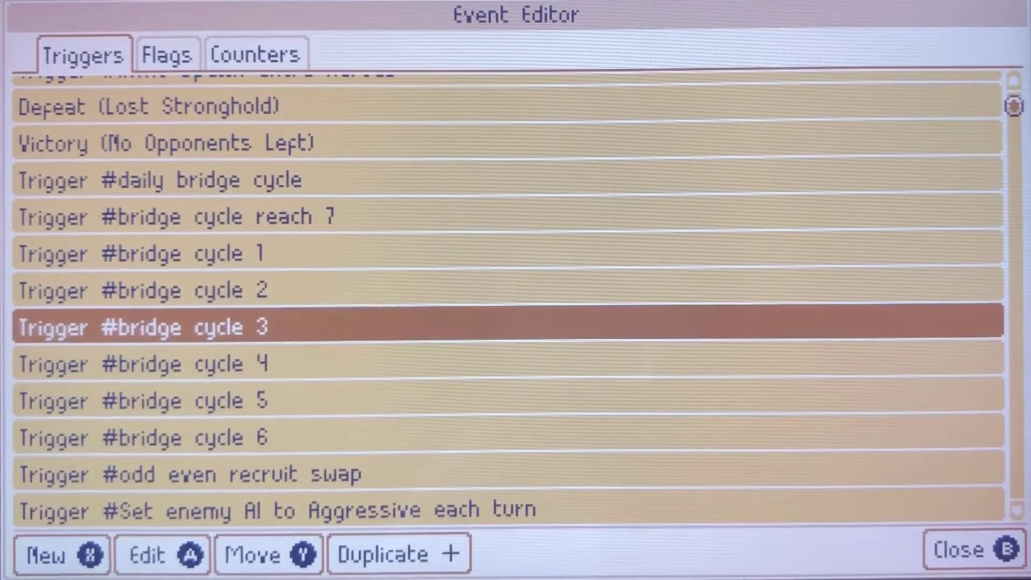
pyautogui.press('Up')
pyautogui.press('Up')
pyautogui.press('Up')
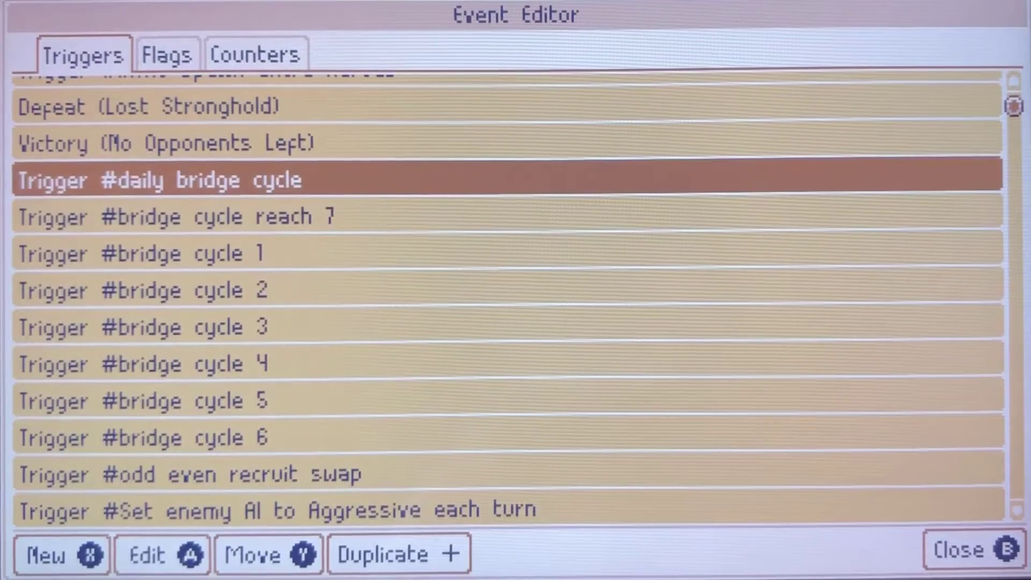
pyautogui.press('Down')
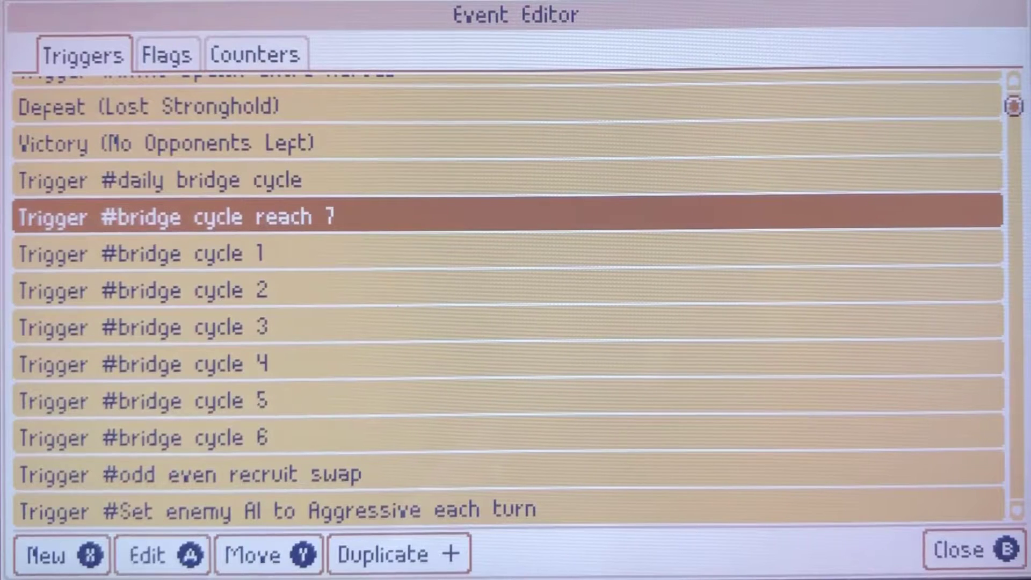
pyautogui.press('Down')
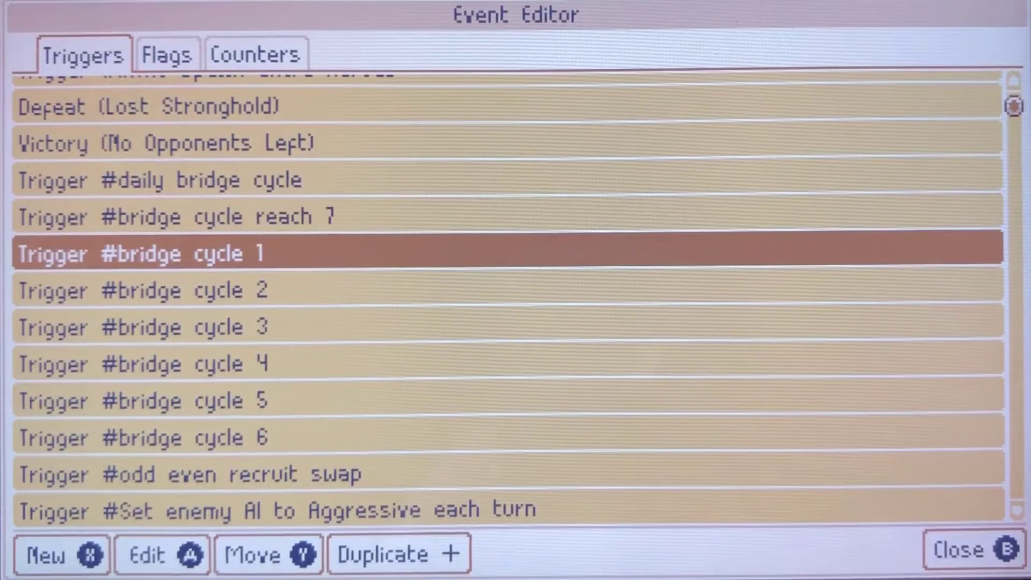
pyautogui.press('Down')
pyautogui.press('Down')
pyautogui.press('Down')
pyautogui.press('Down')
pyautogui.press('Down')
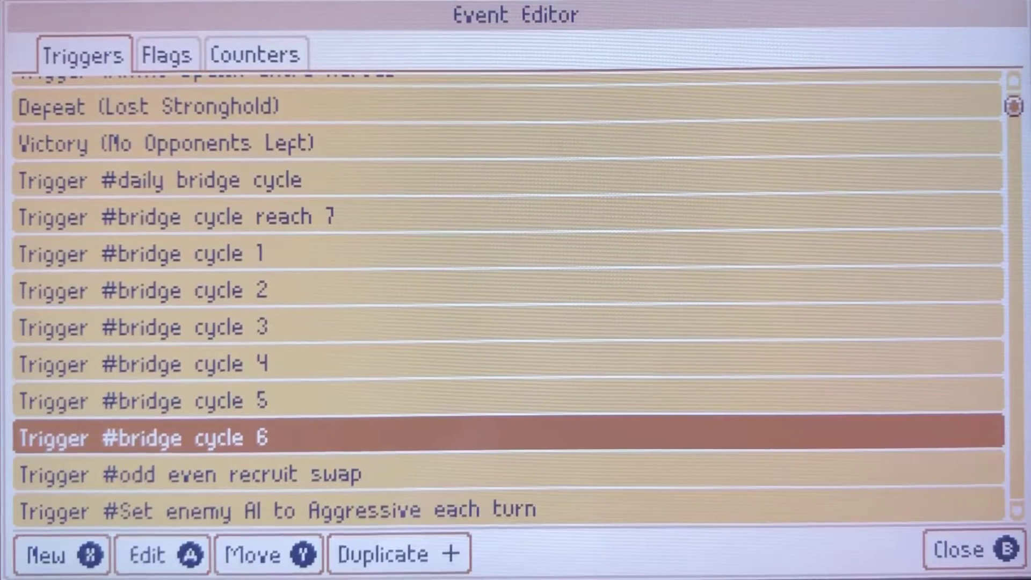
# - Open the #odd even recruit swap trigger, review its players, conditions and map flag toggle action, and close it
pyautogui.press('Down')
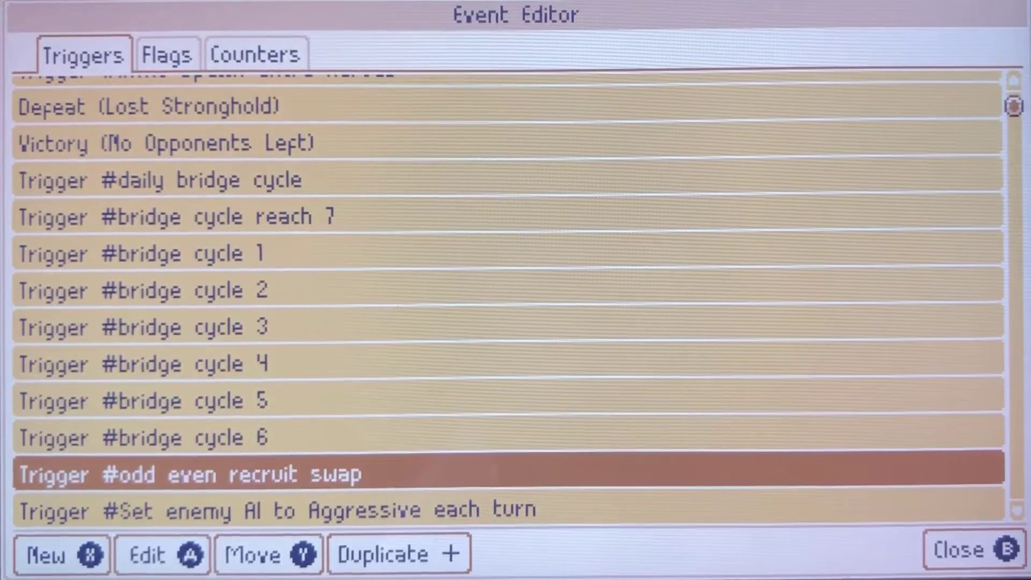
pyautogui.press('Return')
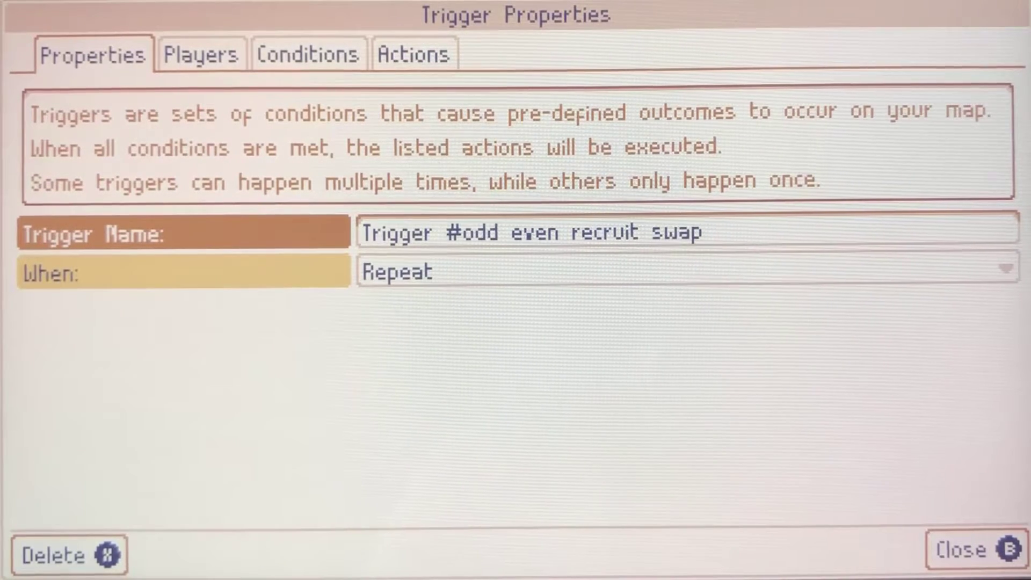
pyautogui.hotkey('ctrl', 'Tab')
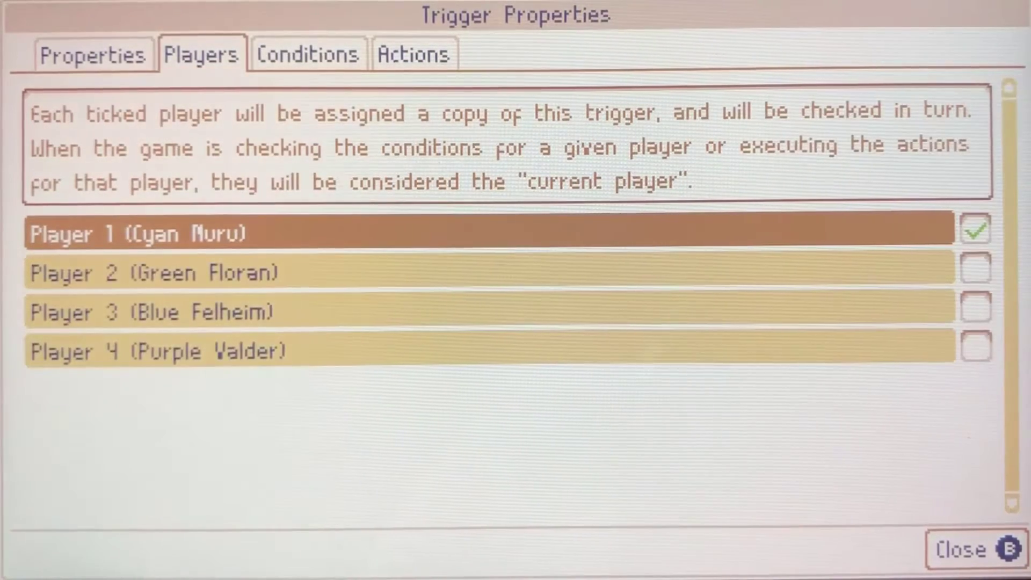
pyautogui.hotkey('ctrl', 'Tab')
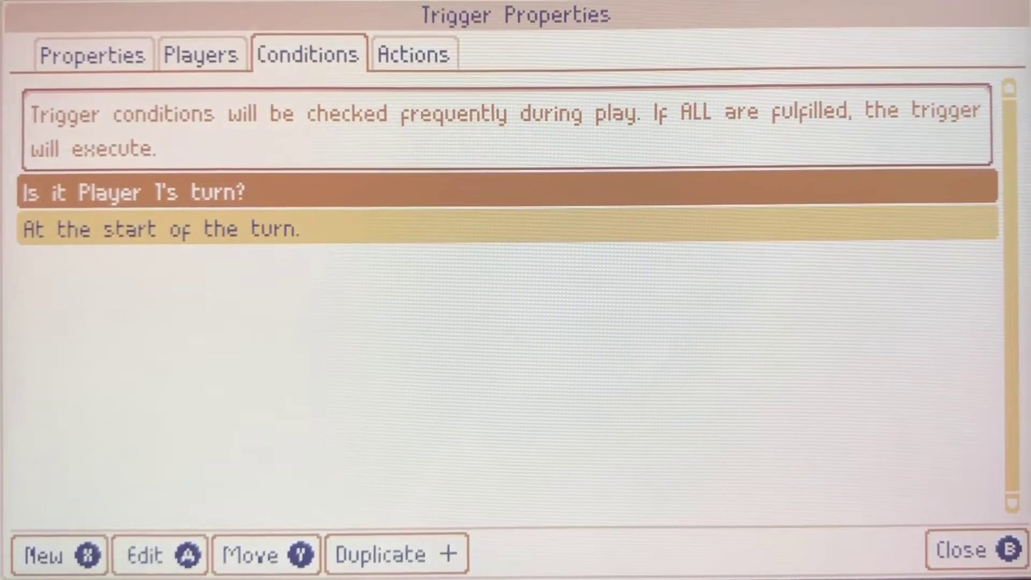
pyautogui.hotkey('ctrl', 'Tab')
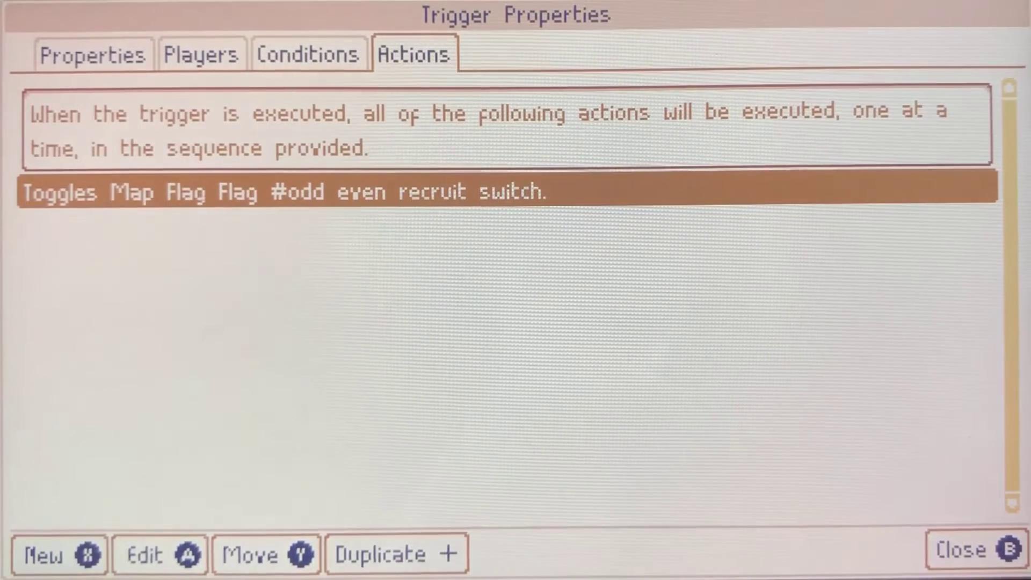
pyautogui.press('Escape')
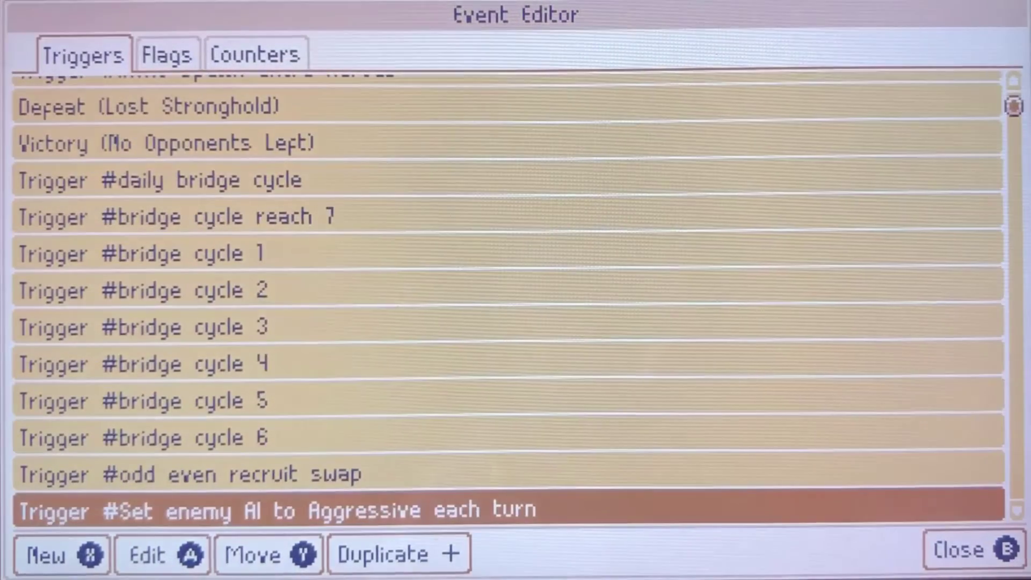
# - Look ahead through the #1 Set State and #2 Recruit triggers, and return to #Set enemy AI to Aggressive each turn
pyautogui.press('Down')
pyautogui.press('Down')
pyautogui.press('Down')
pyautogui.press('Down')
pyautogui.press('Down')
pyautogui.press('Down')
pyautogui.press('Down')
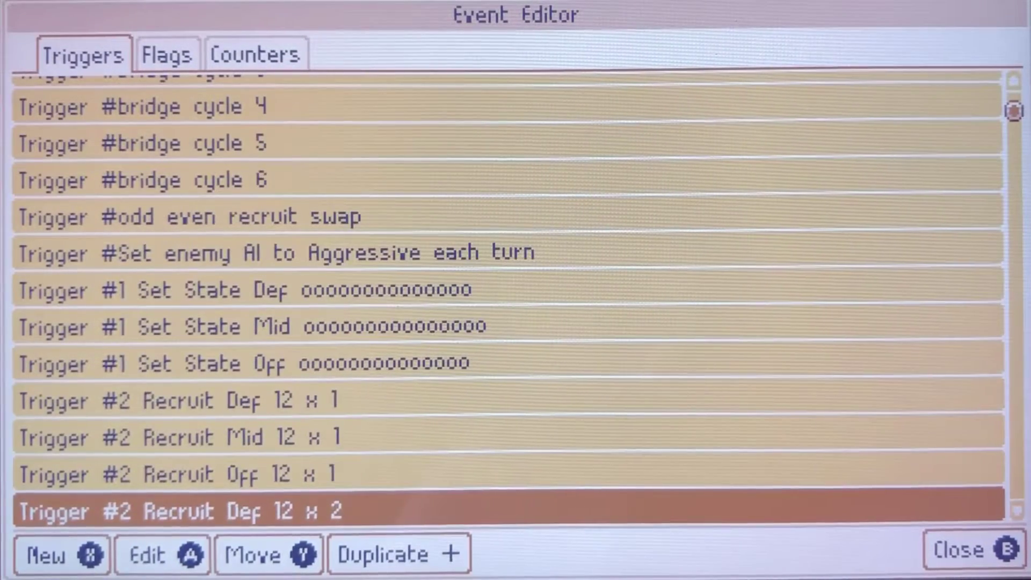
pyautogui.press('Up')
pyautogui.press('Up')
pyautogui.press('Up')
pyautogui.press('Up')
pyautogui.press('Up')
pyautogui.press('Up')
pyautogui.press('Up')
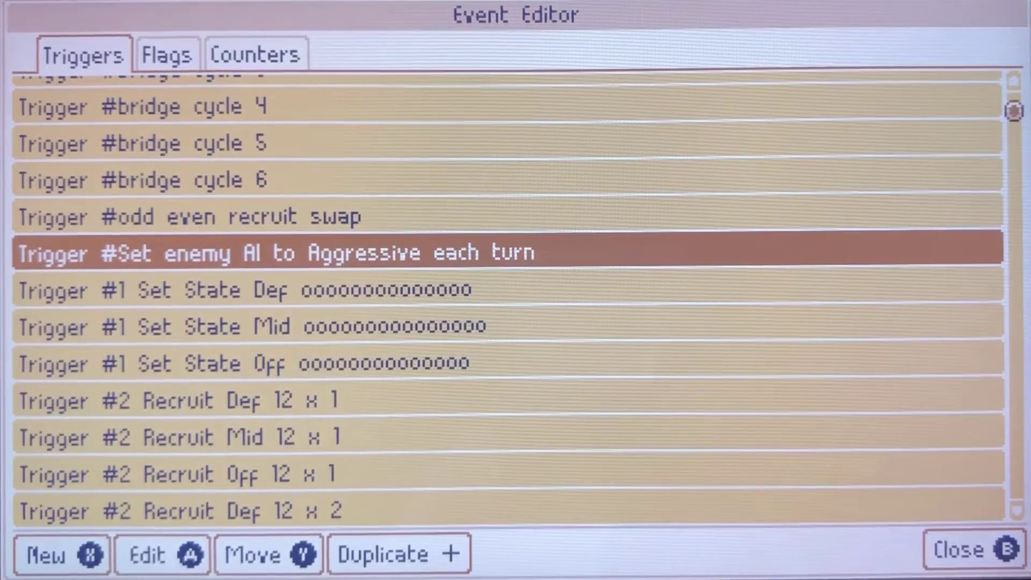
# - Open the #Set enemy AI to Aggressive each turn trigger and check its conditions before bringing up its actions
pyautogui.press('Return')
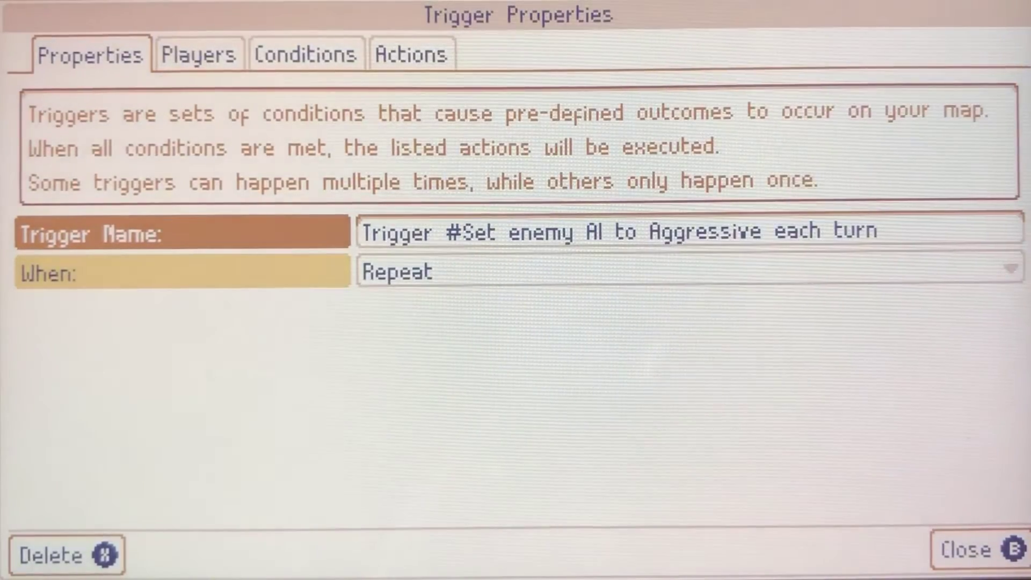
pyautogui.hotkey('ctrl', 'Tab')
pyautogui.hotkey('ctrl', 'Tab')
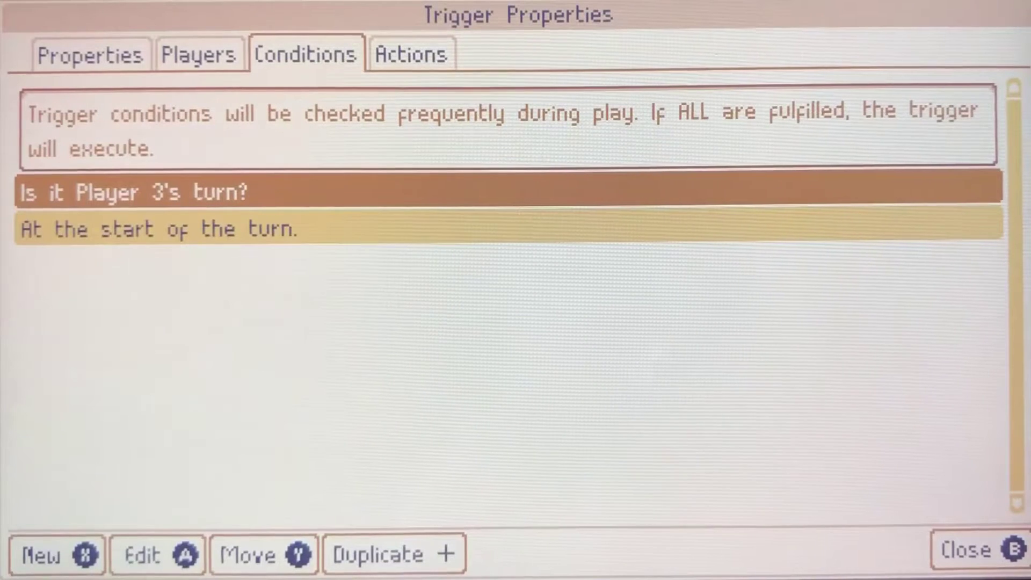
pyautogui.hotkey('ctrl', 'Tab')
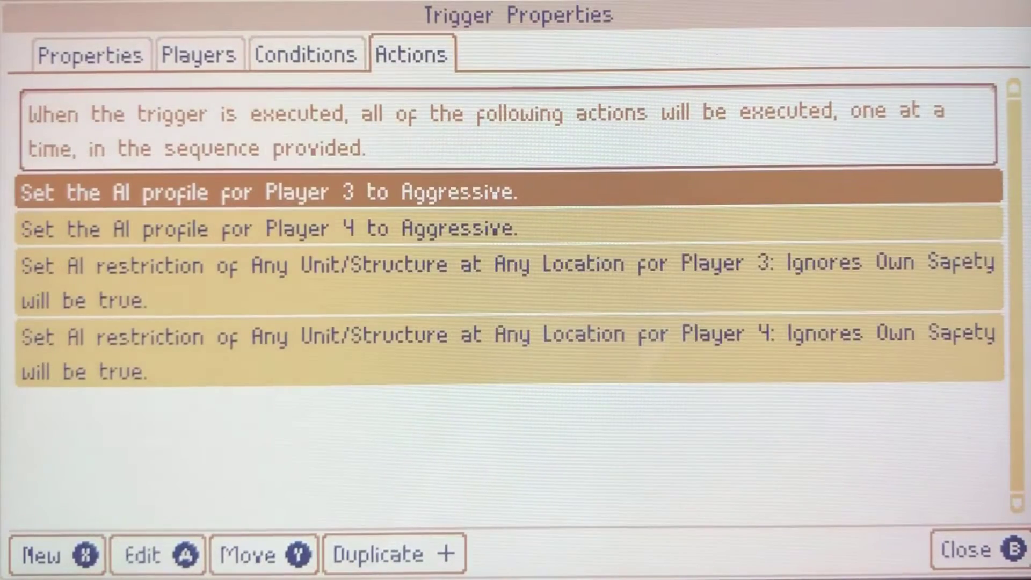
# - Review the Aggressive AI profile and Ignores Own Safety actions for Players 3 and 4, and close the trigger
pyautogui.press('Down')
pyautogui.press('Up')
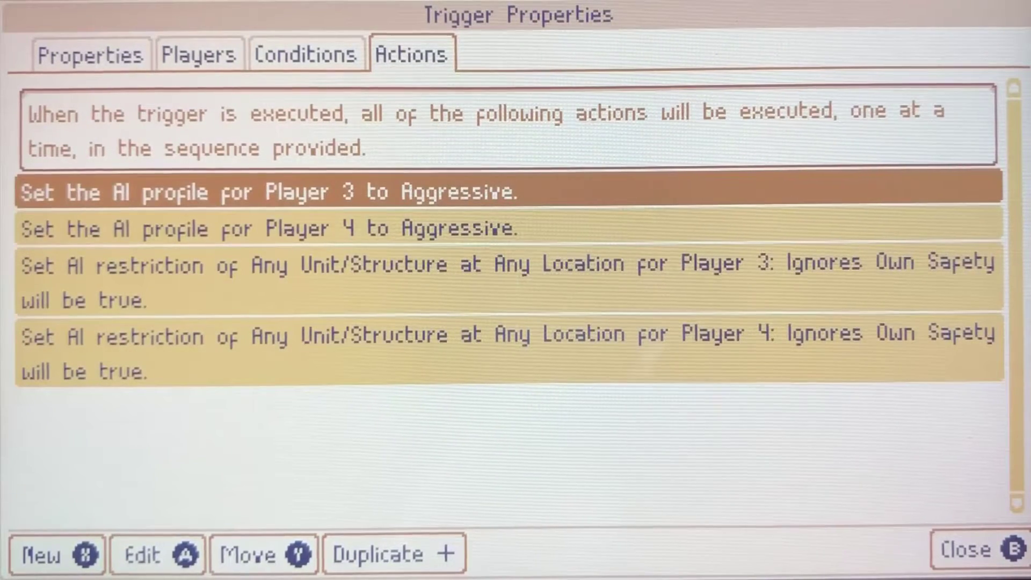
pyautogui.press('Down')
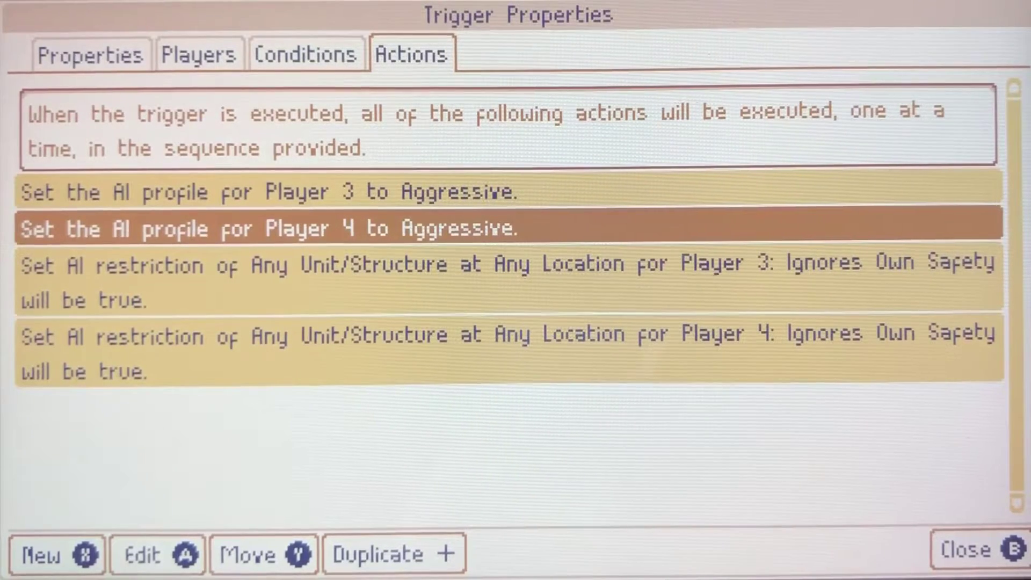
pyautogui.press('Down')
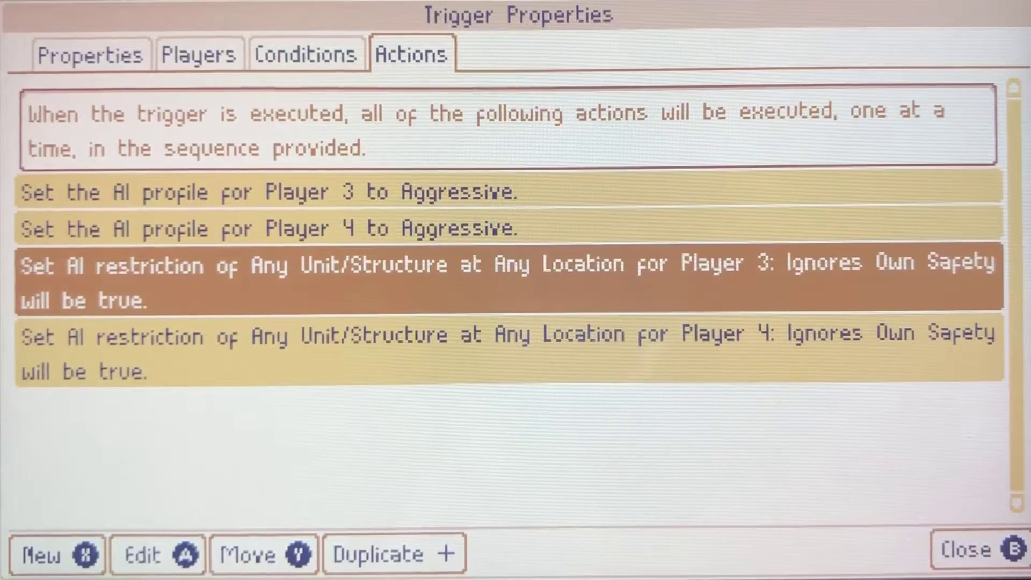
pyautogui.press('Down')
pyautogui.press('Up')
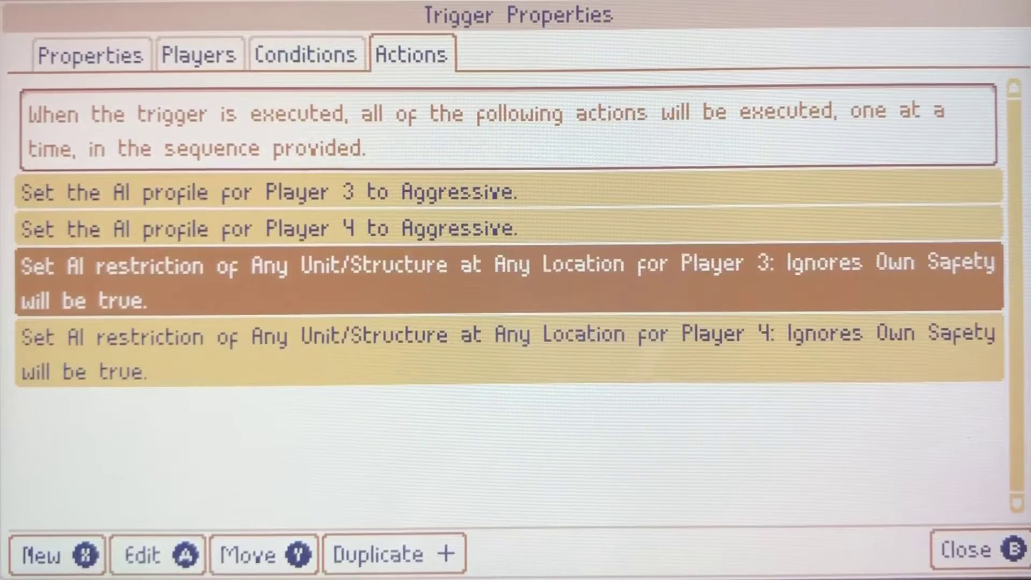
pyautogui.press('Down')
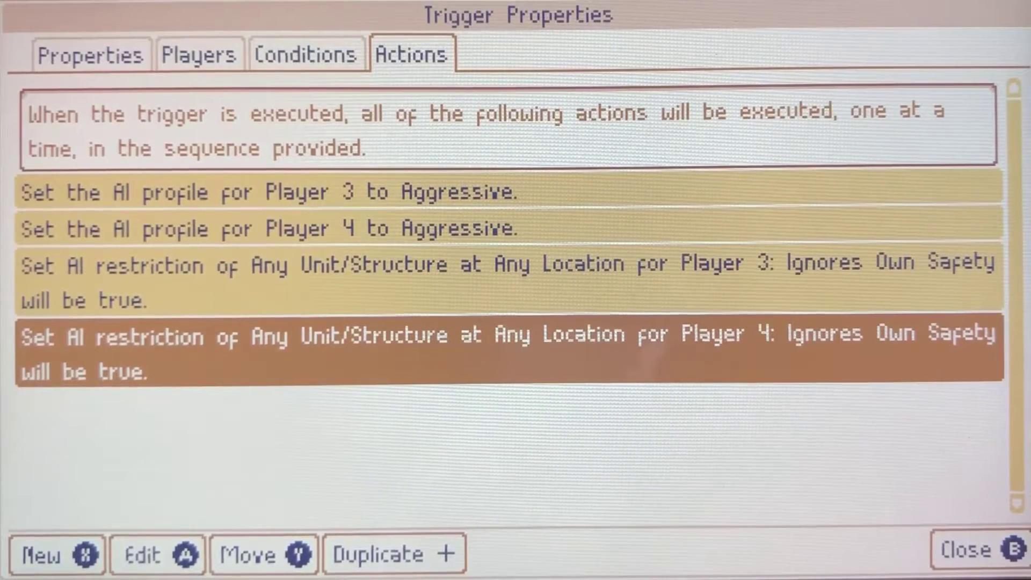
pyautogui.press('b')
# - Open the #1 Set State Def trigger and review its assigned players and its commander, gizmo and turn conditions
pyautogui.press('Down')
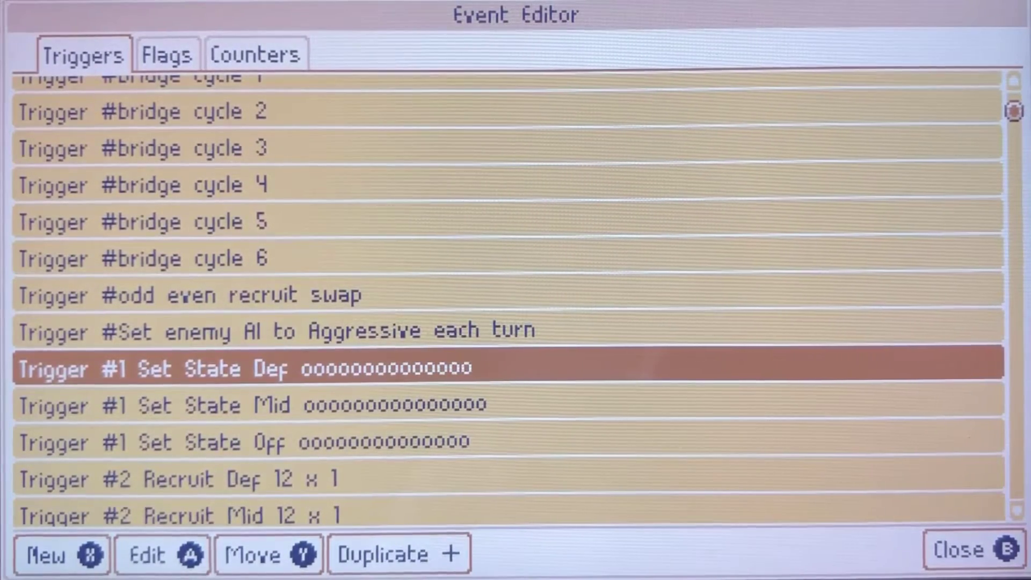
pyautogui.press('a')
pyautogui.press('r')
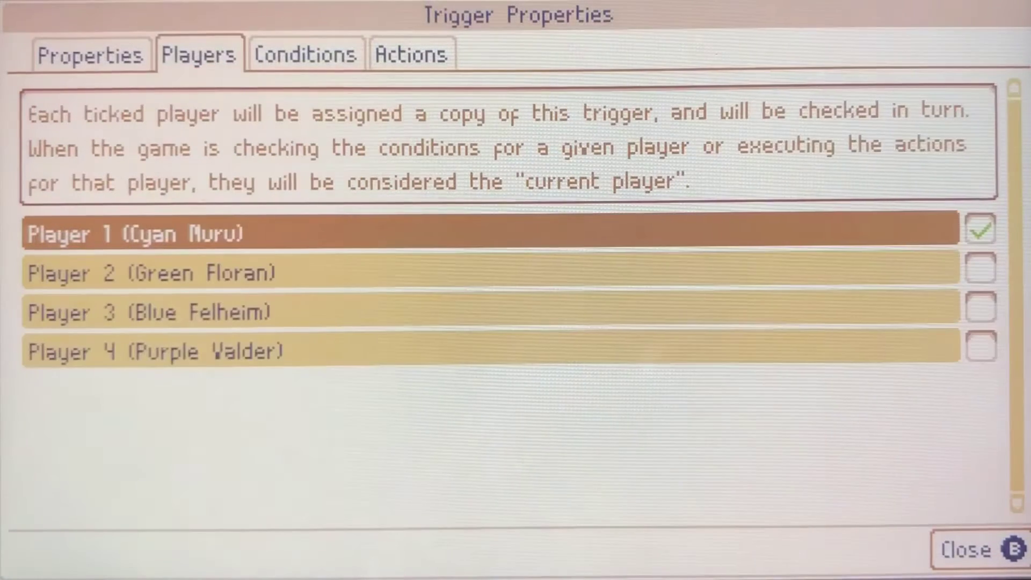
pyautogui.press('r')
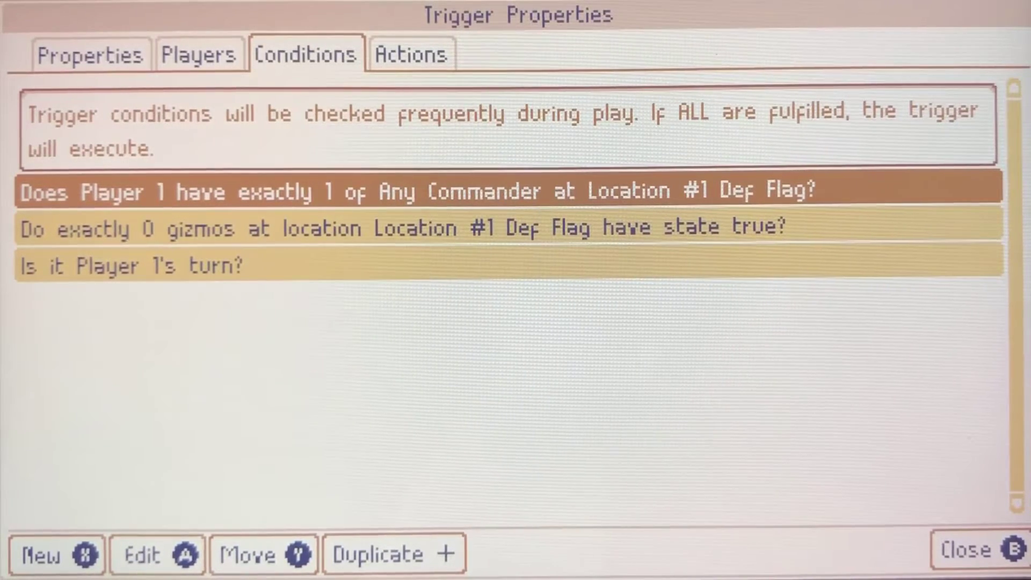
# - Bring up the #1 Set State Def trigger's actions and examine its dialogue, flag gizmo and Pull Lever sound actions
pyautogui.press('Right')
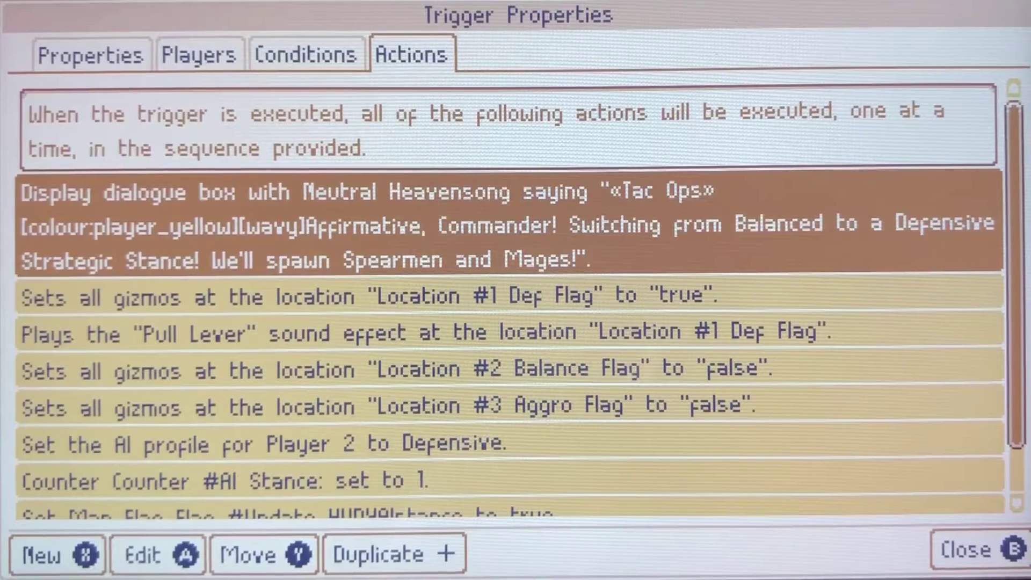
pyautogui.press('Down')
pyautogui.press('Down')
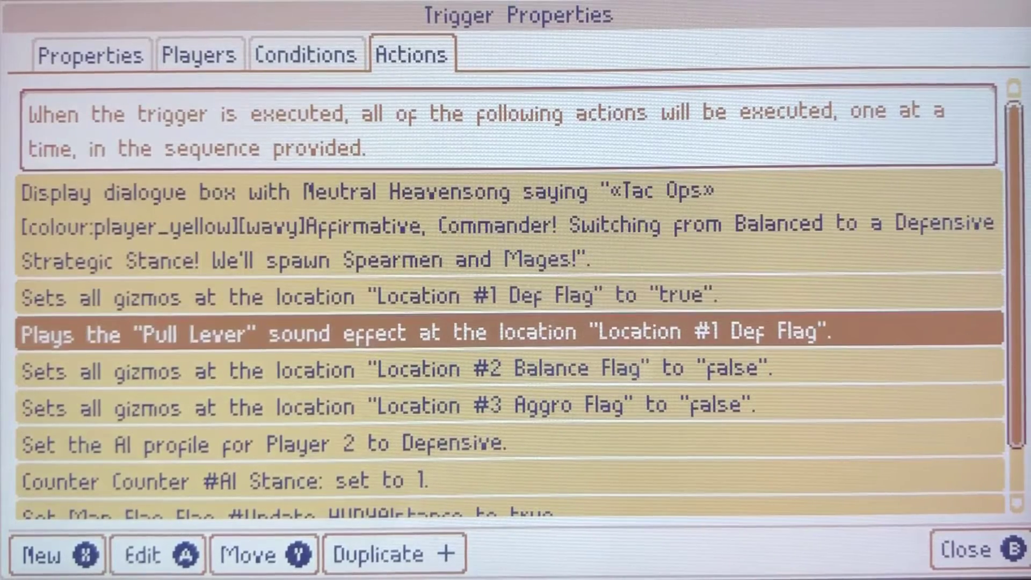
pyautogui.press('Down')
pyautogui.press('Down')
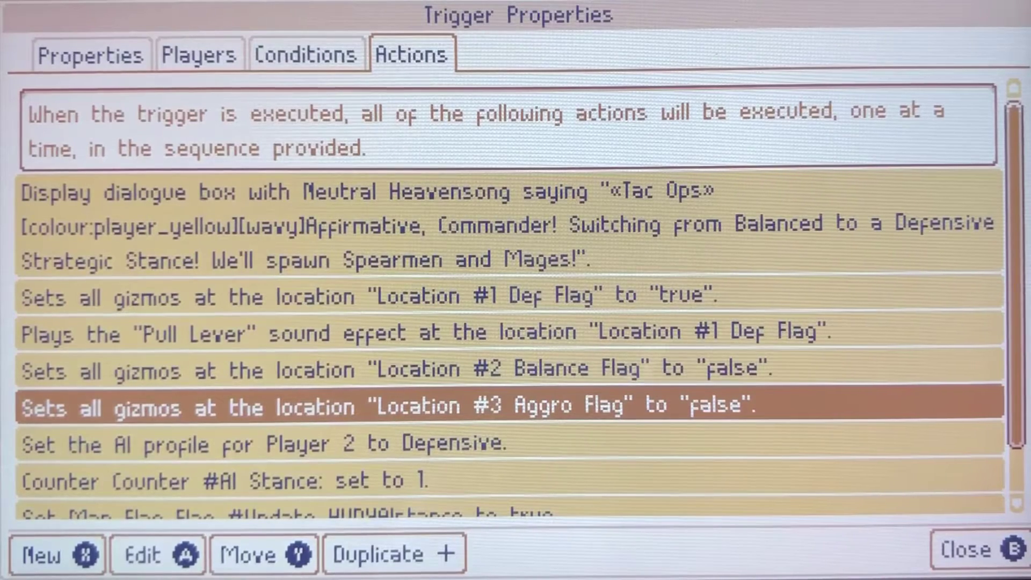
pyautogui.press('Up')
pyautogui.press('Up')
pyautogui.press('Up')
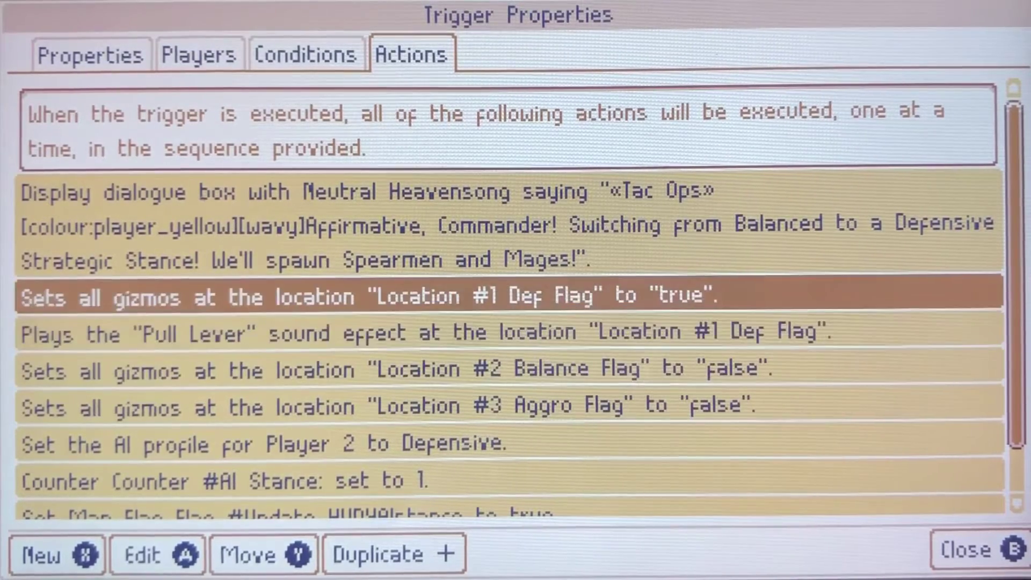
pyautogui.press('Down')
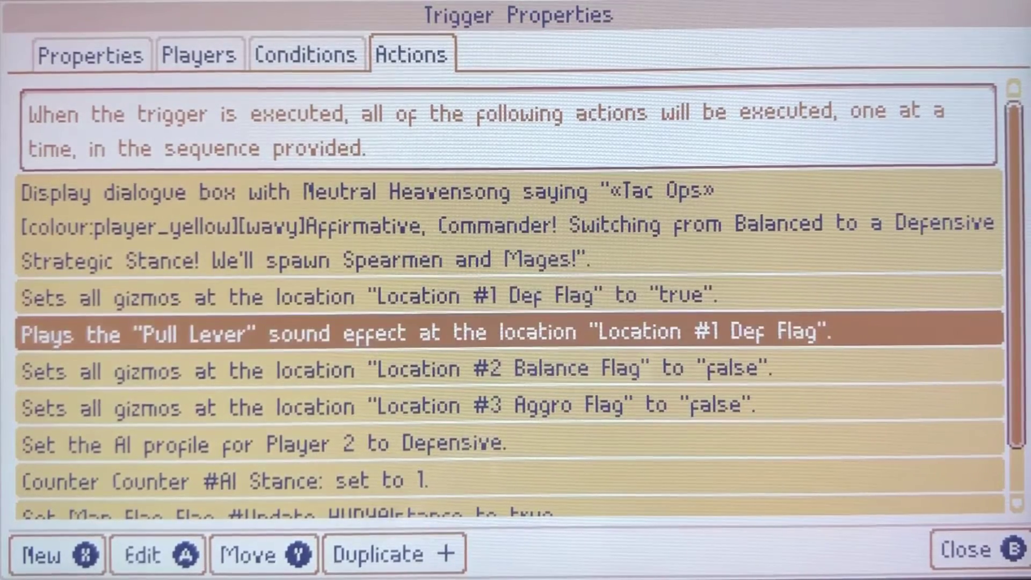
# - Review the Player 2 AI profile, #AI Stance counter, HUD flag and stance change counter actions, and close the trigger
pyautogui.press('Down')
pyautogui.press('Down')
pyautogui.press('Down')
pyautogui.press('Down')
pyautogui.press('Down')
pyautogui.press('Down')
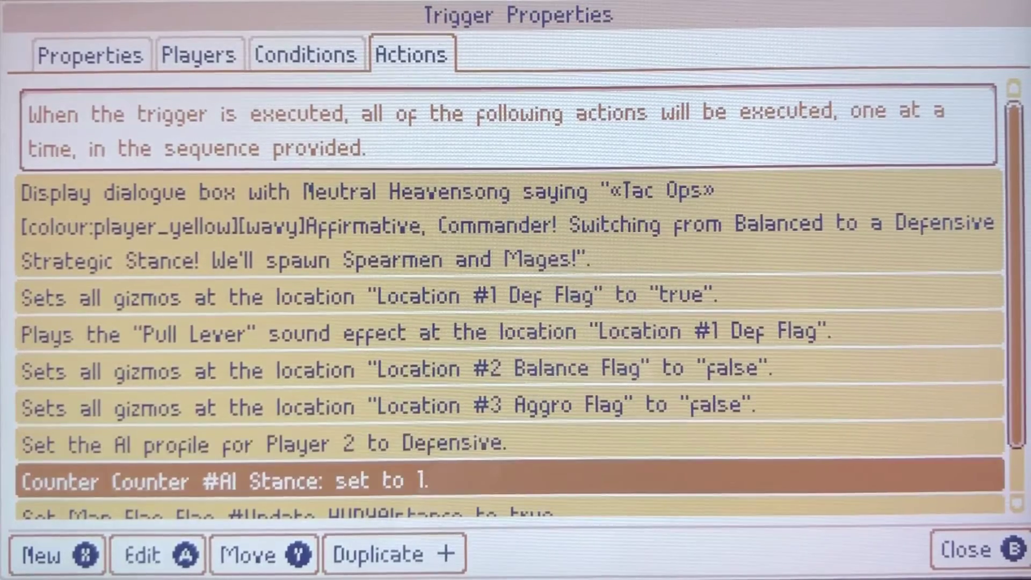
pyautogui.press('Up')
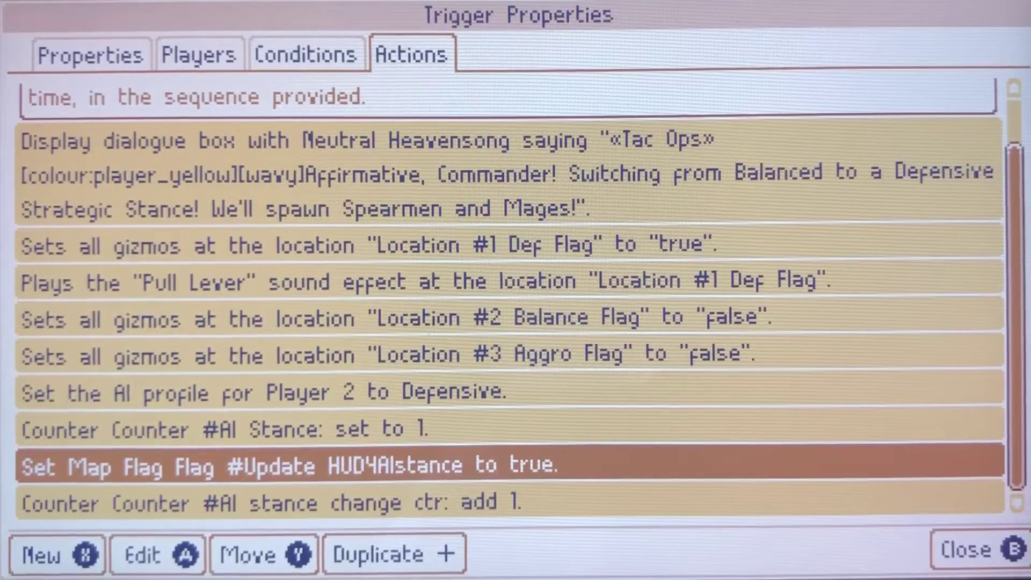
pyautogui.press('Down')
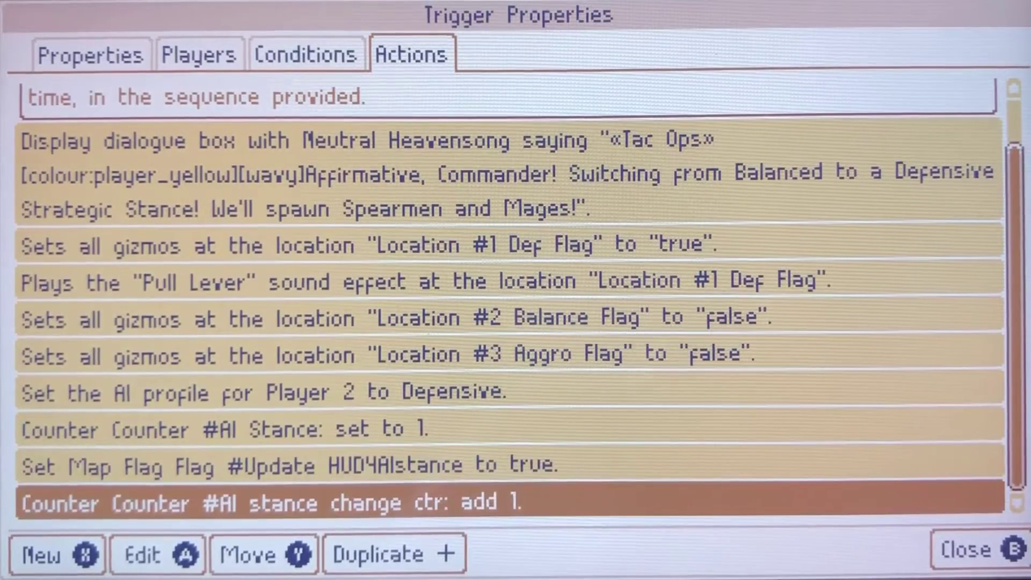
pyautogui.press('Tab')
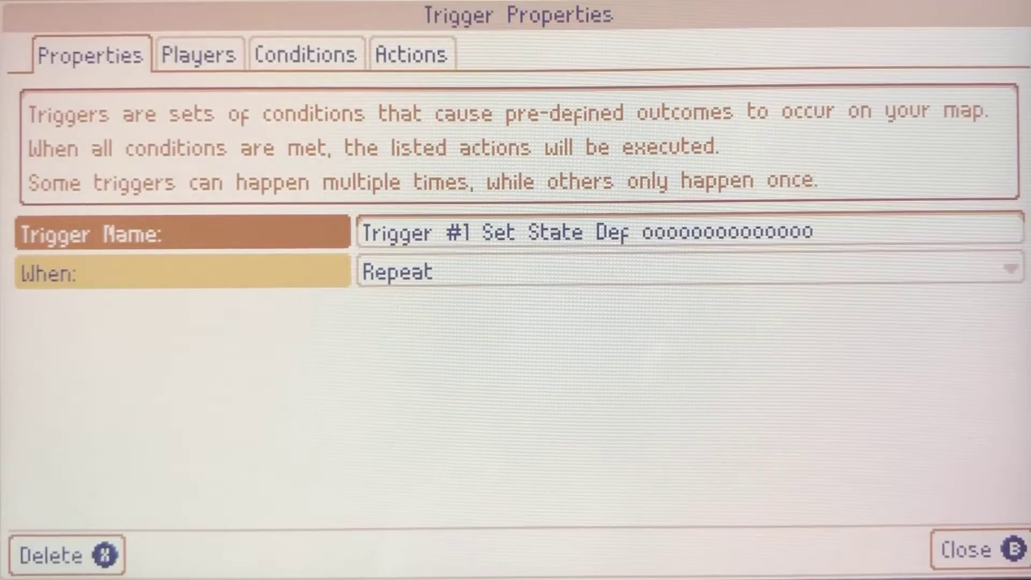
pyautogui.press('Escape')
# - Open the #1 Set State Mid trigger and check its commander, gizmo and turn conditions for the #2 Balance Flag location
pyautogui.press('Down')
pyautogui.press('Down')
pyautogui.press('Down')
pyautogui.press('Down')
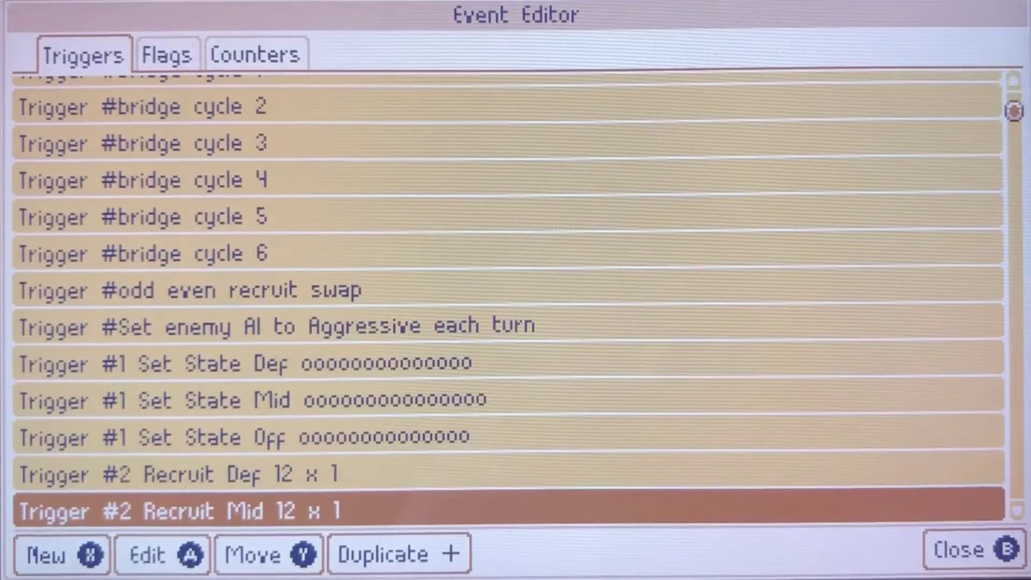
pyautogui.press('Up')
pyautogui.press('Up')
pyautogui.press('Up')
pyautogui.press('Return')
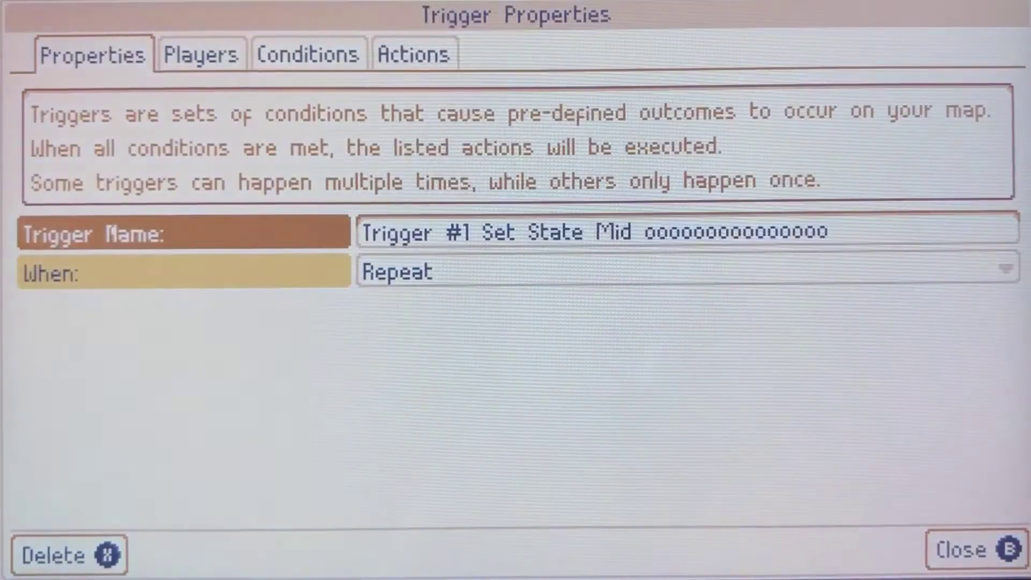
pyautogui.press('e')
pyautogui.press('e')
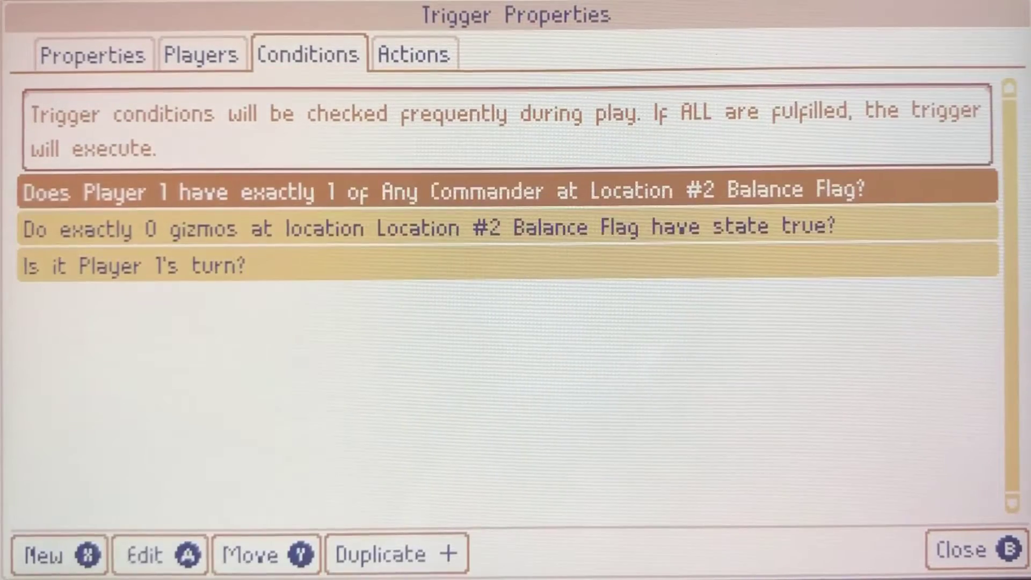
pyautogui.press('Down')
# - Go through the #1 Set State Mid trigger's actions from the dialogue box and flag gizmos to the #AI Stance counter
pyautogui.press('e')
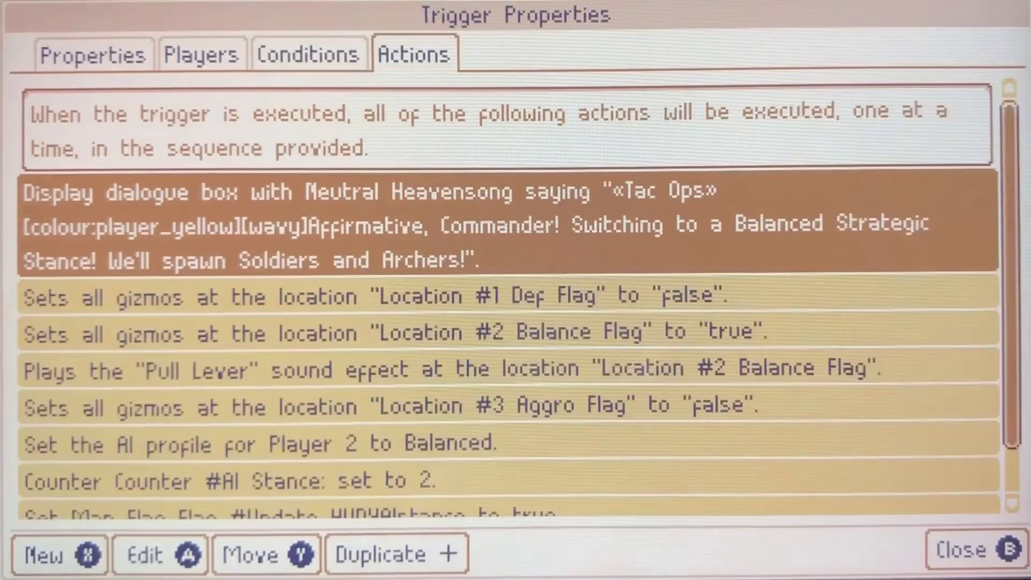
pyautogui.press('Down')
pyautogui.press('Down')
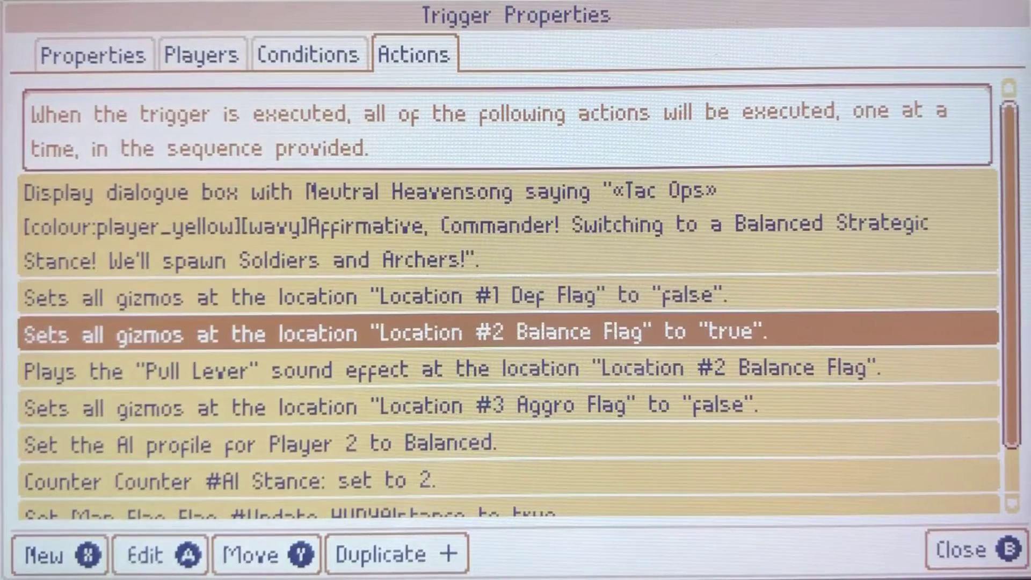
pyautogui.press('Down')
pyautogui.press('Down')
pyautogui.press('Down')
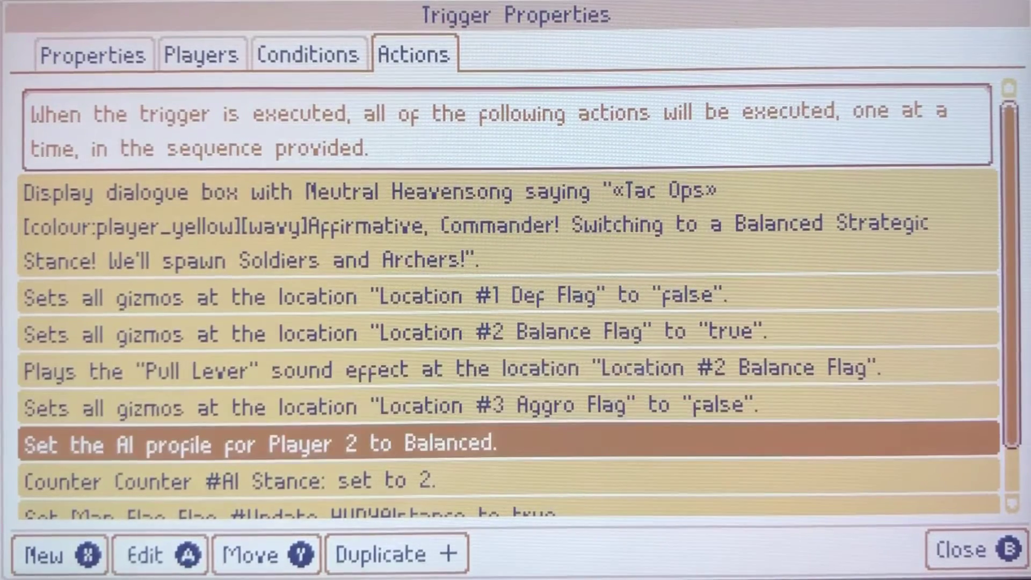
pyautogui.press('Down')
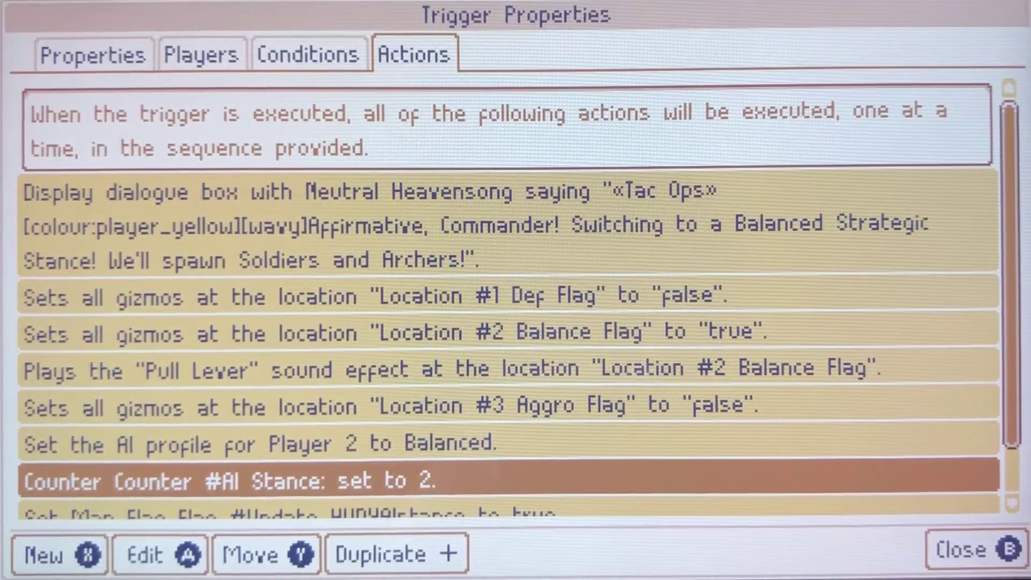
# - Examine how the Balanced AI profile, #AI Stance counter and HUD update flag actions work together, and close the trigger
pyautogui.press('Up')
pyautogui.press('Down')
pyautogui.press('Down')
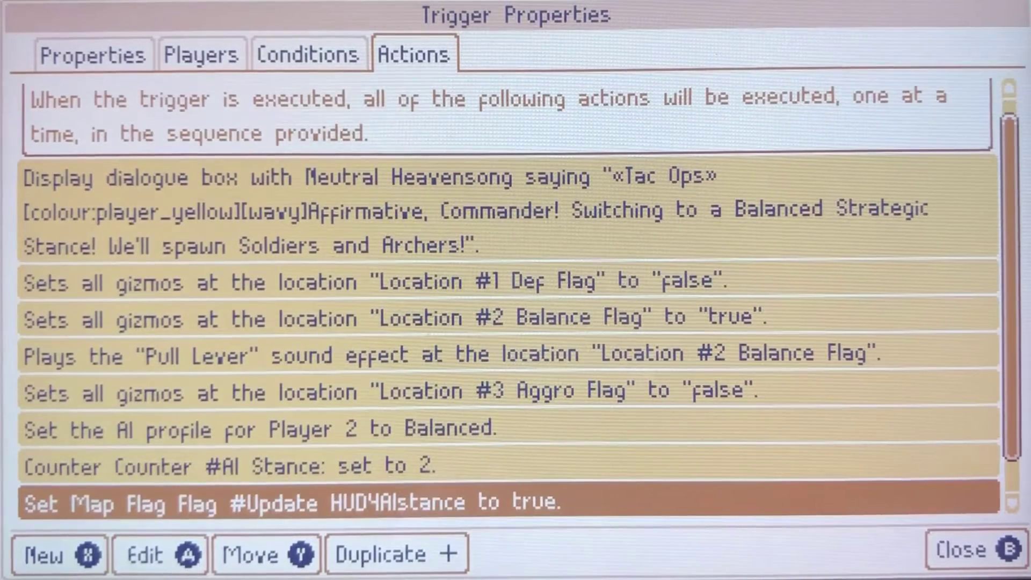
pyautogui.press('Up')
pyautogui.press('Up')
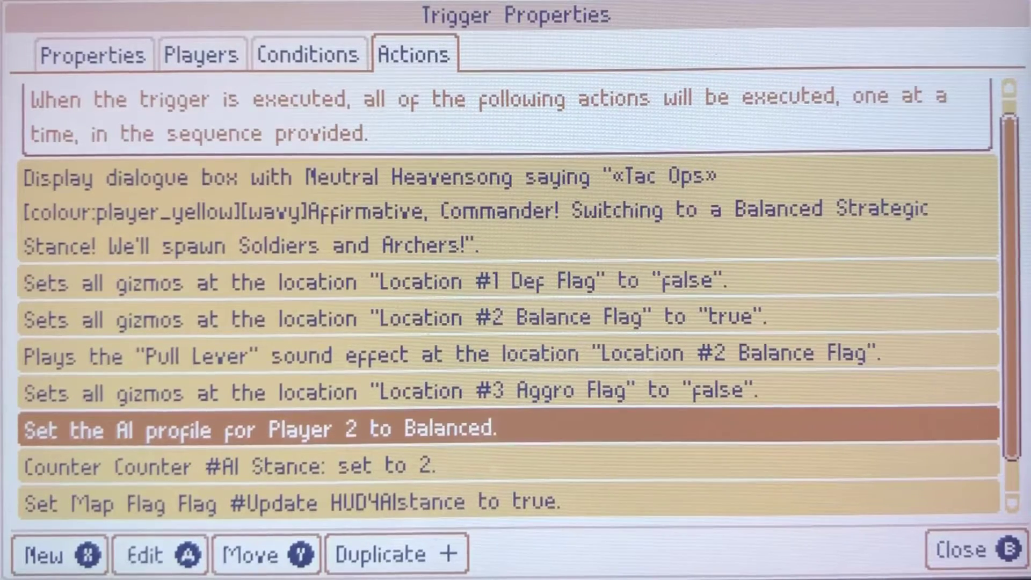
pyautogui.press('Down')
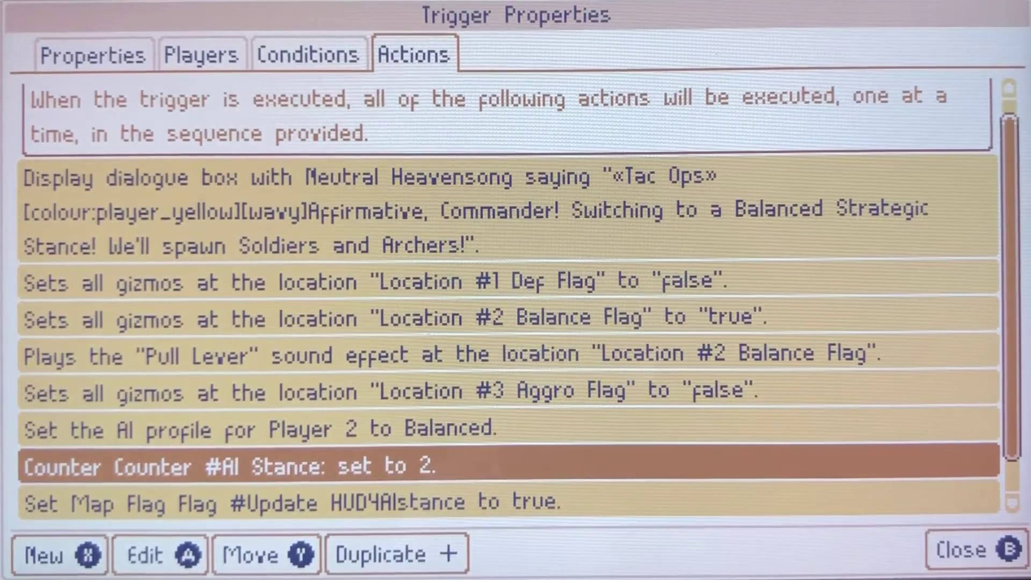
pyautogui.press('Up')
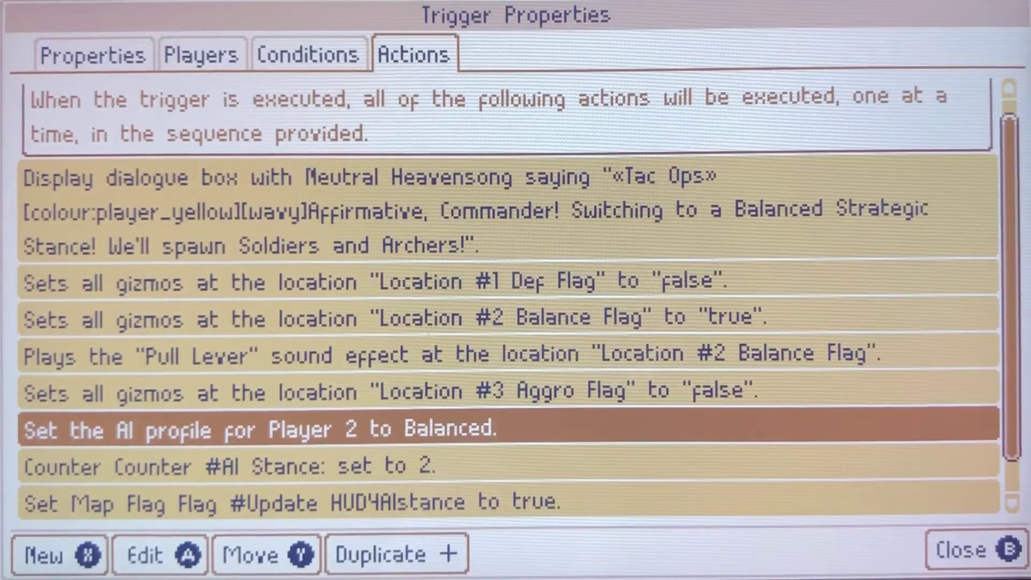
pyautogui.press('Escape')
# - Open the #1 Set State Off trigger and review its assigned players and its conditions for the #3 Aggro Flag location
pyautogui.press('Down')
pyautogui.press('Return')
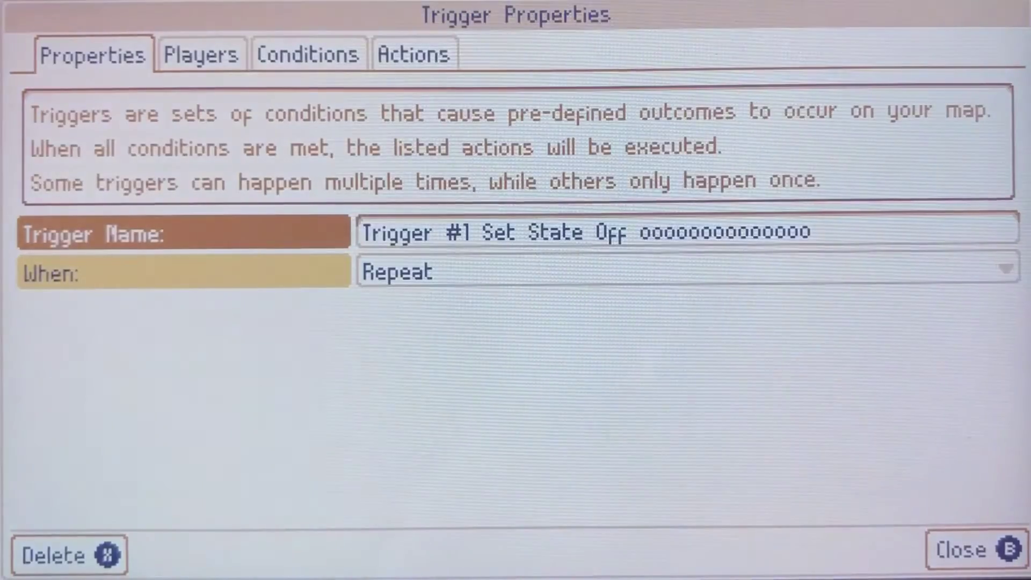
pyautogui.press('Tab')
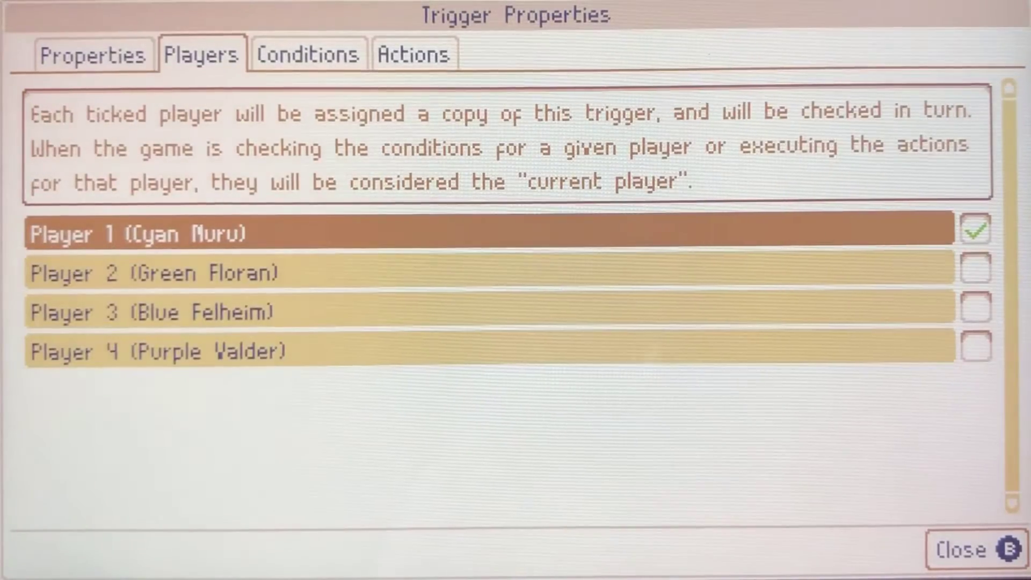
pyautogui.press('Tab')
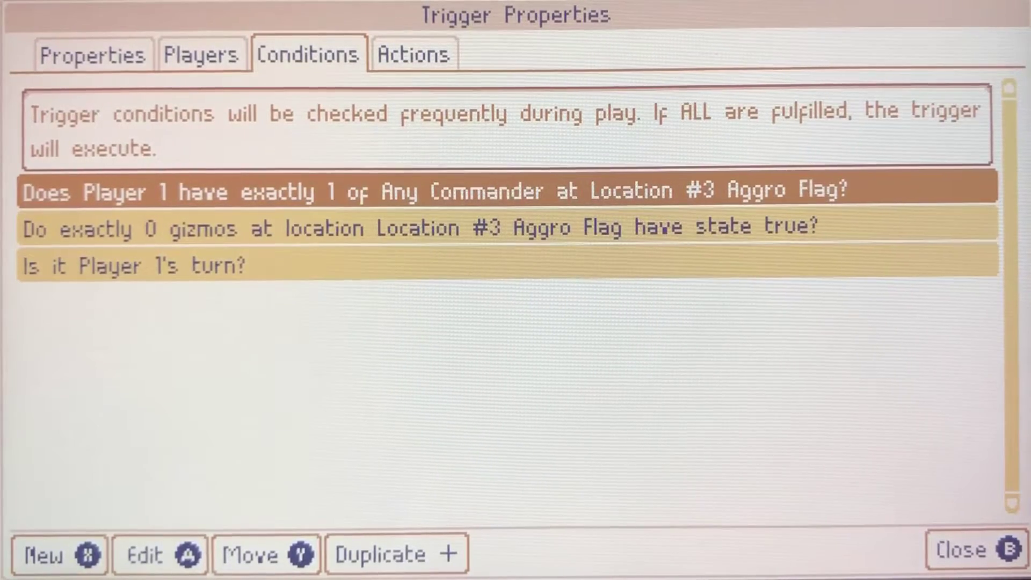
# - Go through the #1 Set State Off trigger's dialogue, flag gizmo, Pull Lever sound and Aggressive AI profile actions
pyautogui.press('Tab')
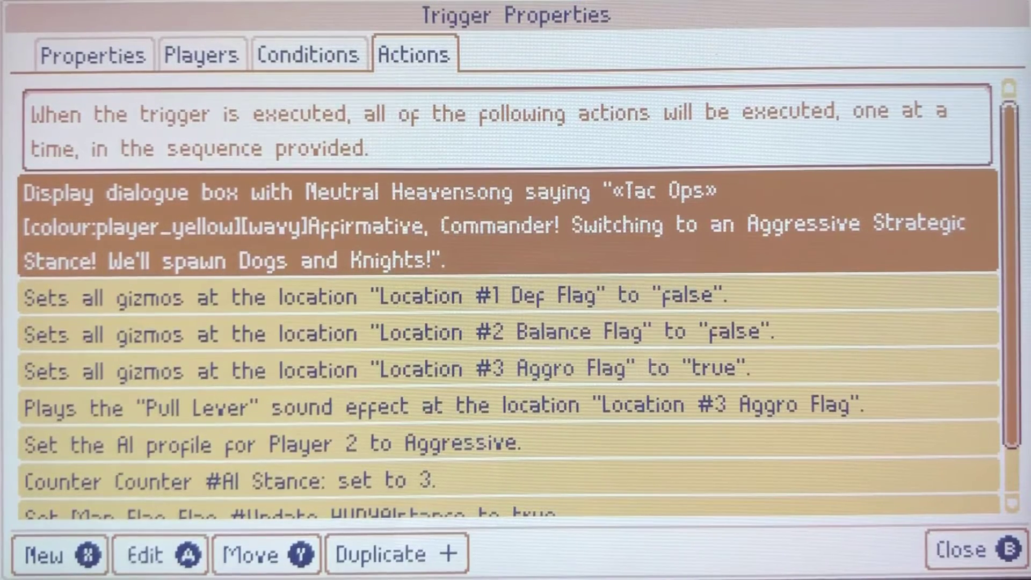
pyautogui.press('Down')
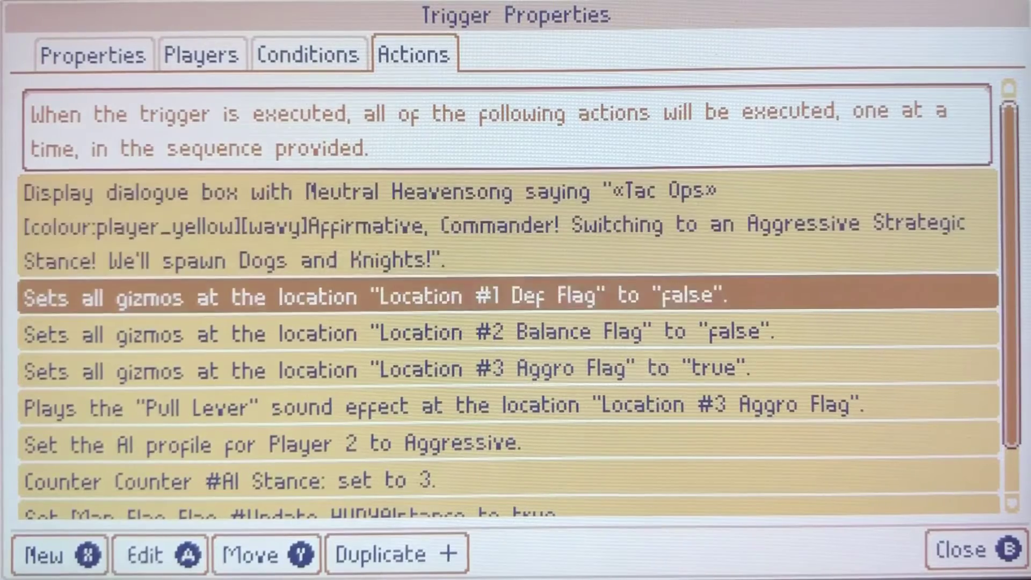
pyautogui.press('Down')
pyautogui.press('Down')
pyautogui.press('Down')
pyautogui.press('Down')
pyautogui.press('Down')
pyautogui.press('Down')
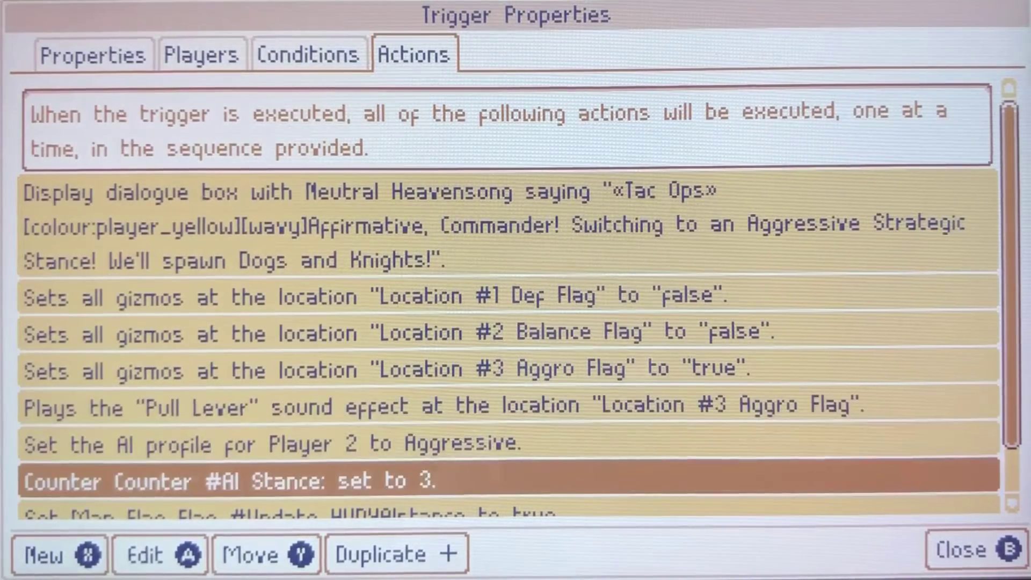
# - Review the #AI Stance counter, HUD update flag and stance change counter actions of #1 Set State Off, and close the trigger
pyautogui.press('Up')
pyautogui.press('Up')
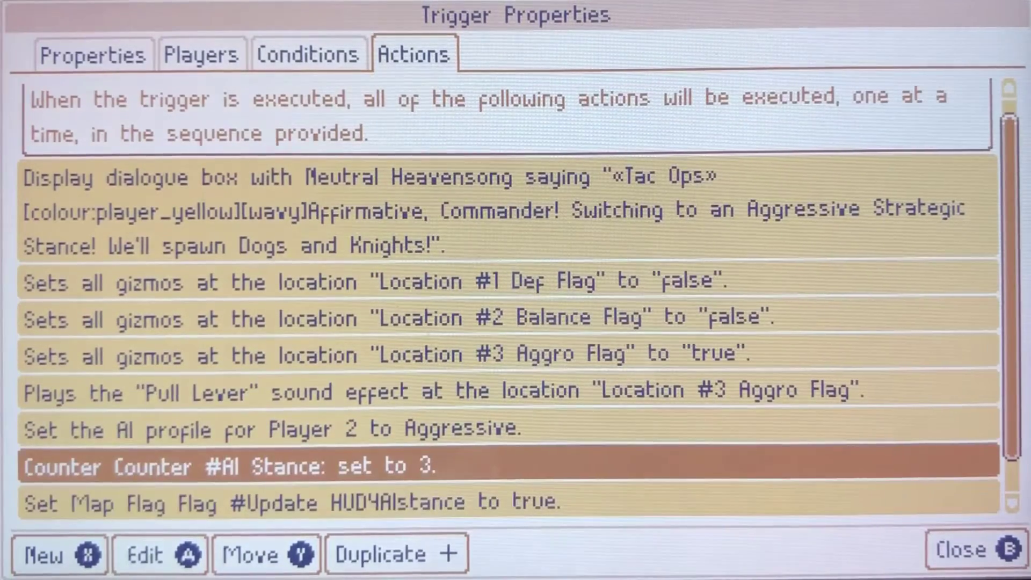
pyautogui.press('Down')
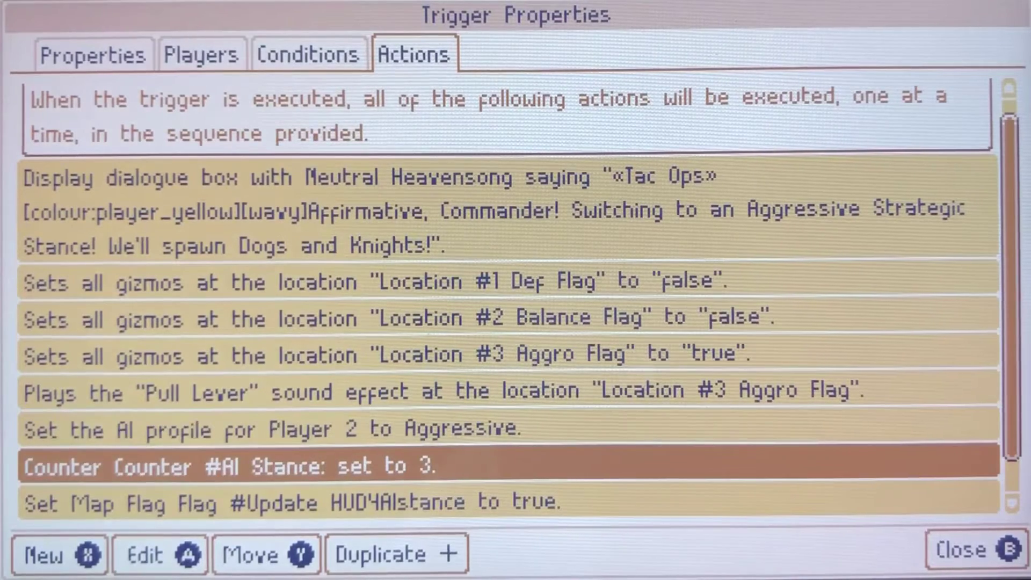
pyautogui.press('Down')
pyautogui.press('Down')
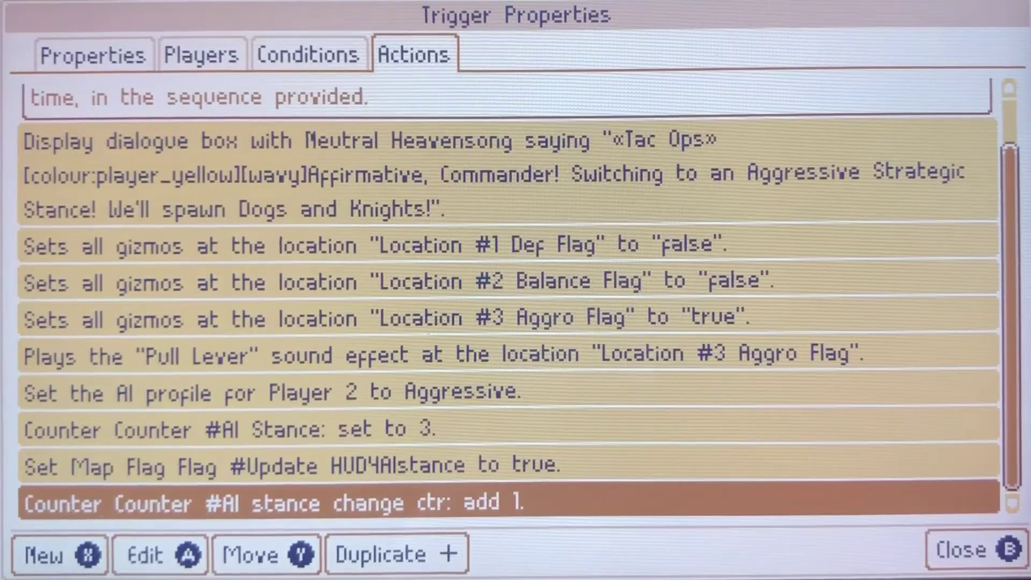
pyautogui.press('Up')
pyautogui.press('Up')
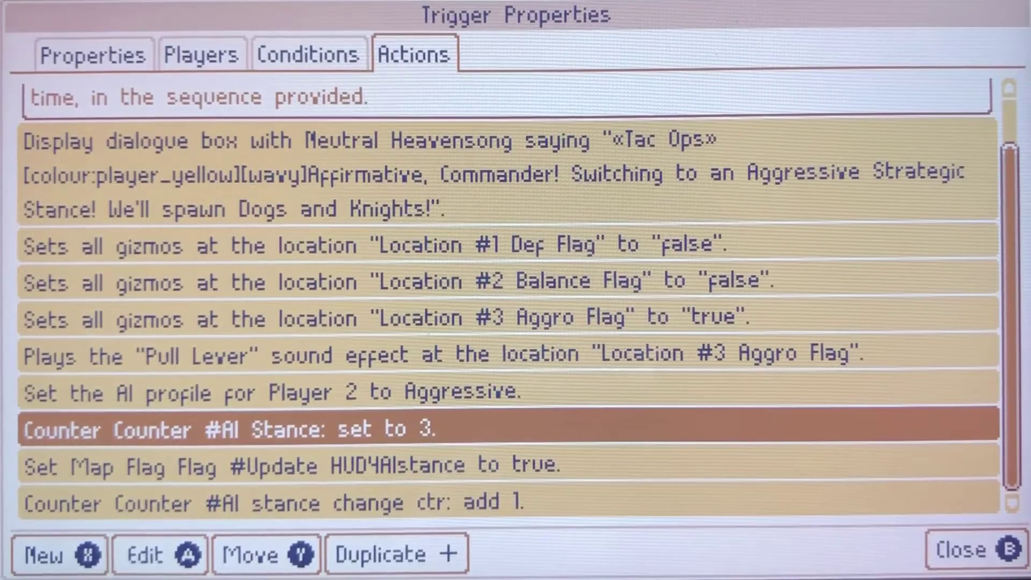
pyautogui.press('Escape')
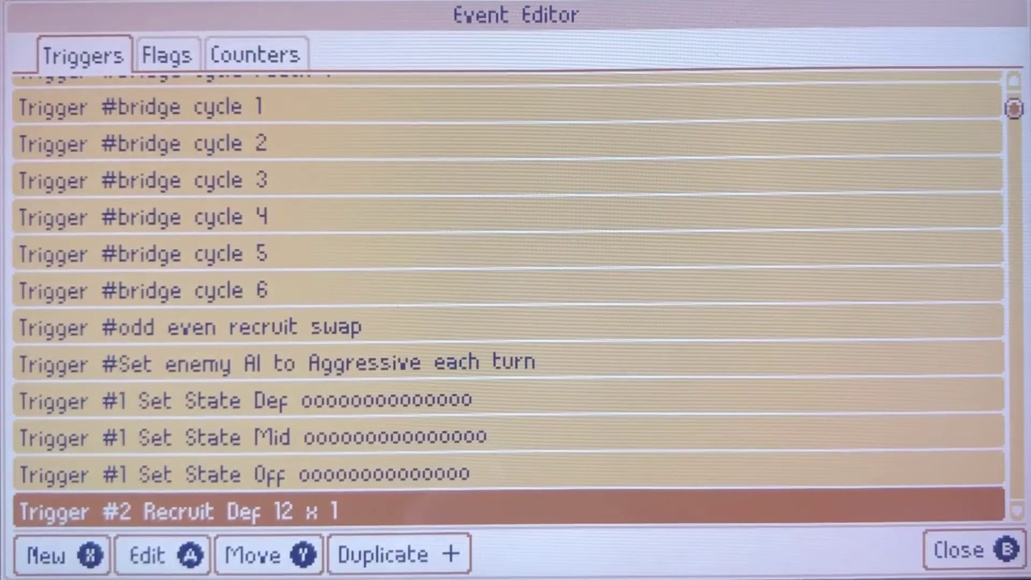
# - Look through the #2 Recruit Def, Mid and Off triggers in the trigger list as far as Recruit Off 4 x 2
pyautogui.press('Down')
pyautogui.press('Down')
pyautogui.press('Down')
pyautogui.press('Down')
pyautogui.press('Down')
pyautogui.press('Down')
pyautogui.press('Down')
pyautogui.press('Down')
pyautogui.press('Down')
pyautogui.press('Down')
pyautogui.press('Down')
pyautogui.press('Down')
pyautogui.press('Down')
pyautogui.press('Down')
pyautogui.press('Down')
pyautogui.press('Down')
pyautogui.press('Down')
pyautogui.press('Down')
pyautogui.press('Down')
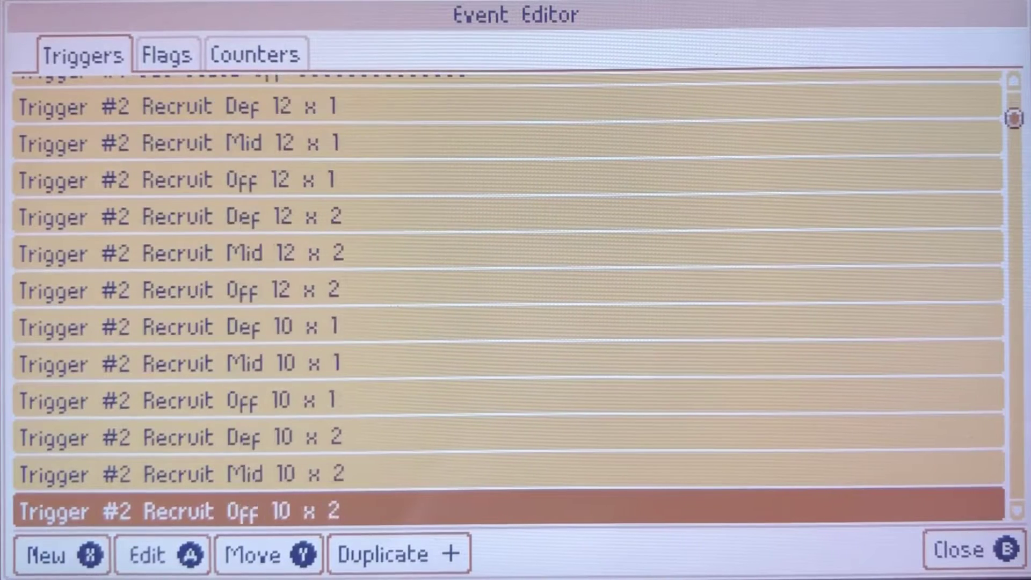
pyautogui.press('Down')
pyautogui.press('Down')
pyautogui.press('Down')
pyautogui.press('Down')
pyautogui.press('Down')
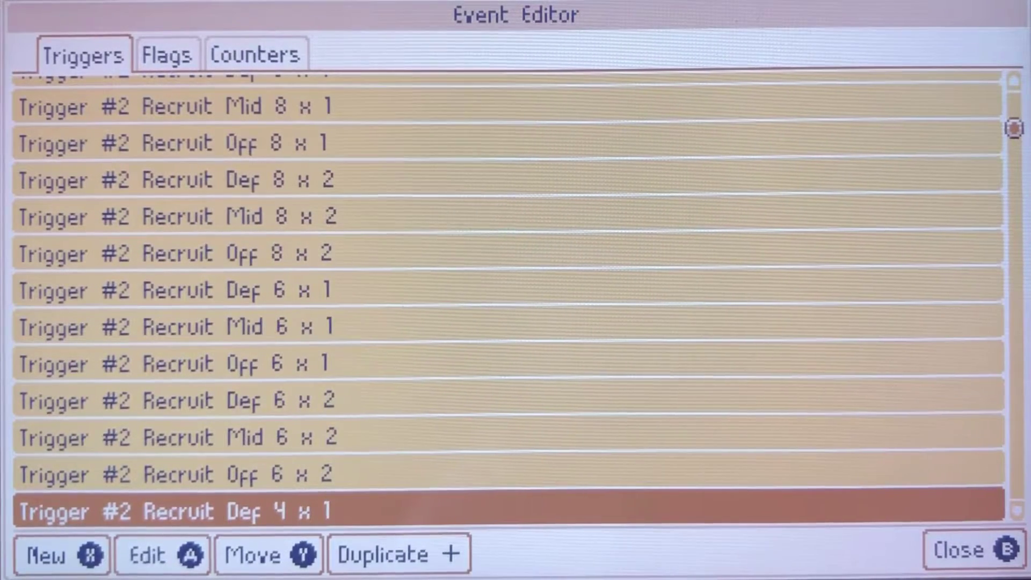
pyautogui.press('Down')
pyautogui.press('Down')
pyautogui.press('Down')
pyautogui.press('Down')
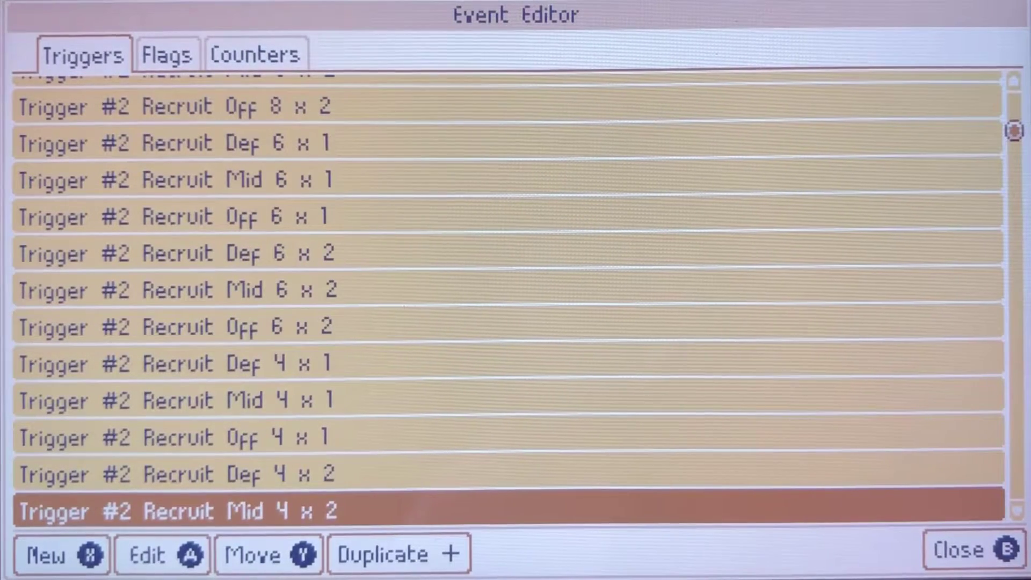
pyautogui.press('Down')
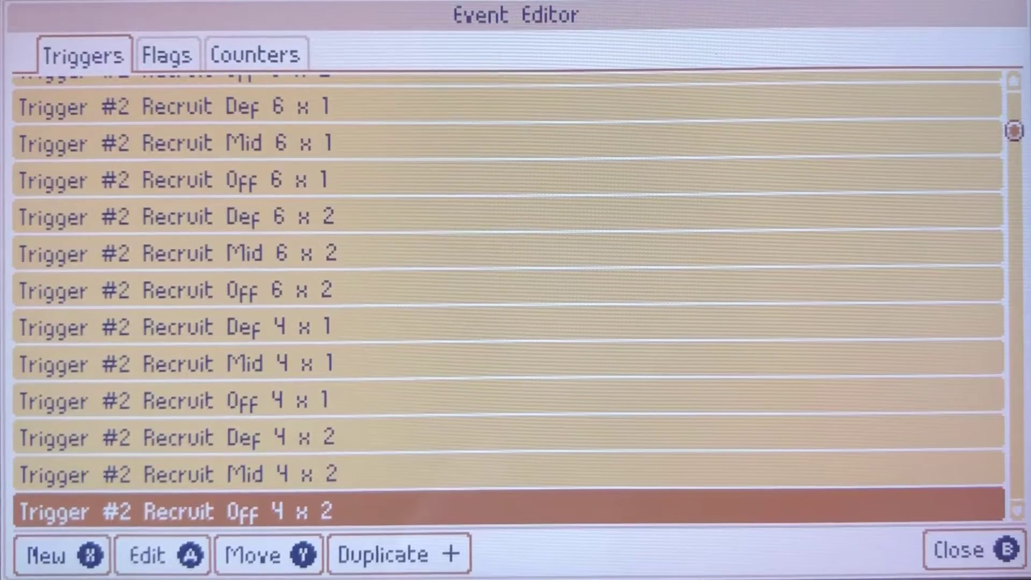
# - Look over the #2 Recruit Def, Mid and Off triggers for 4 villages and the #Count Felheim Villages trigger in the list
pyautogui.press('Up')
pyautogui.press('Up')
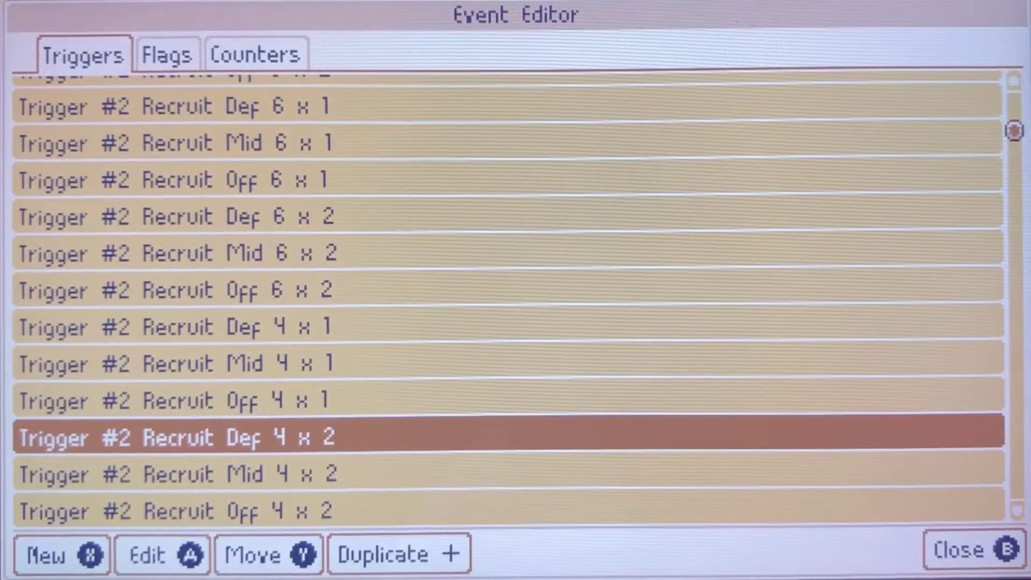
pyautogui.press('Down')
pyautogui.press('Down')
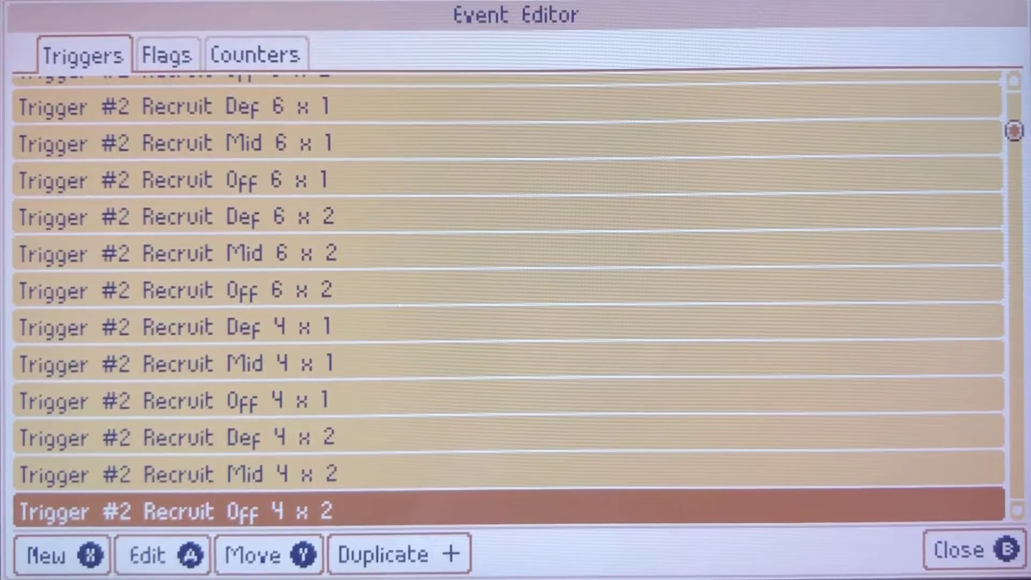
pyautogui.press('Down')
pyautogui.press('Up')
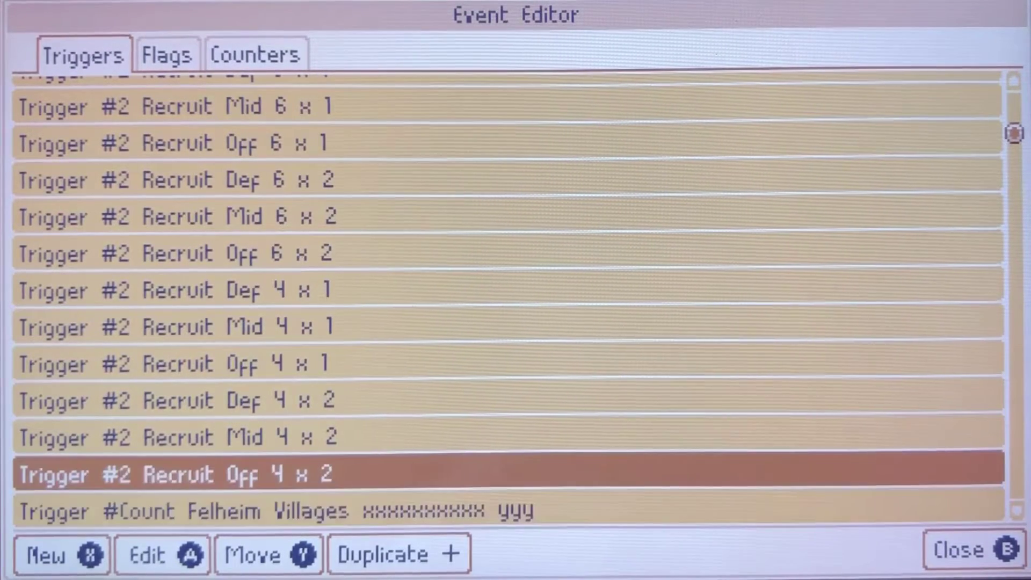
pyautogui.press('Up')
pyautogui.press('Down')
pyautogui.press('Down')
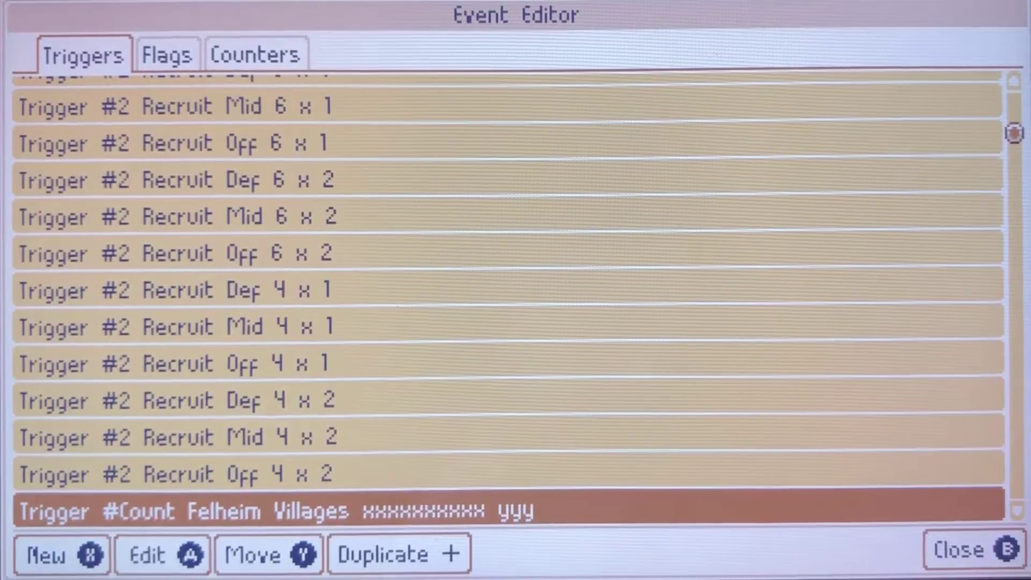
pyautogui.press('Up')
pyautogui.press('Up')
pyautogui.press('Up')
pyautogui.press('Up')
pyautogui.press('Up')
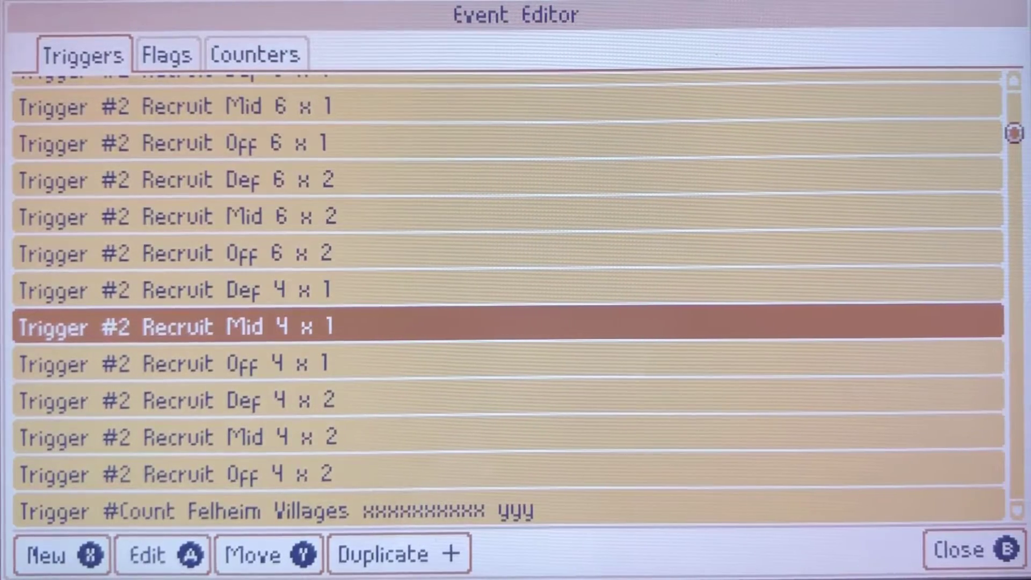
# - Open the #2 Recruit Def 4 x 2 trigger, go through its turn, flag and village conditions, review its spawn action, and close it
pyautogui.press('Down')
pyautogui.press('Down')
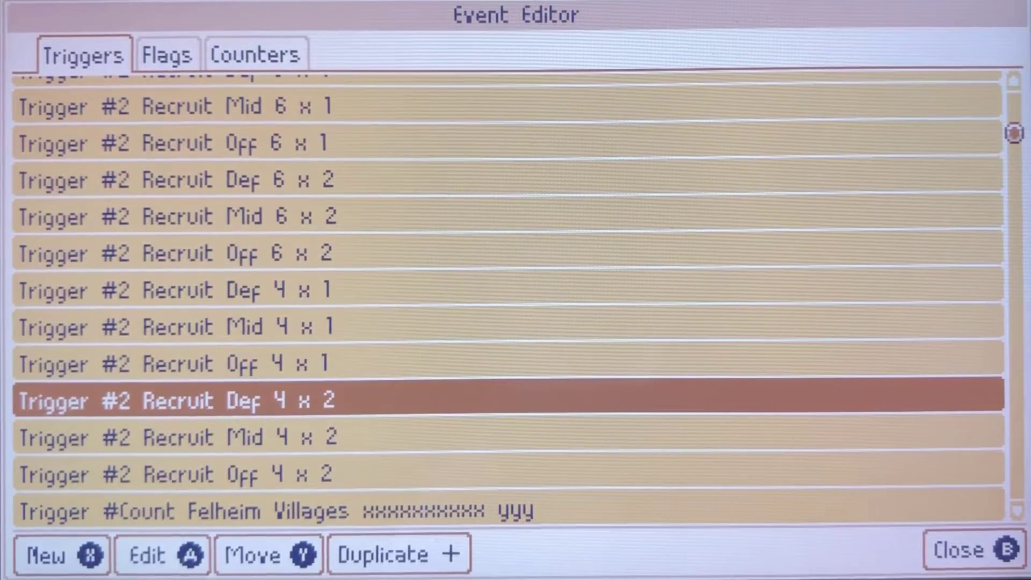
pyautogui.press('Return')
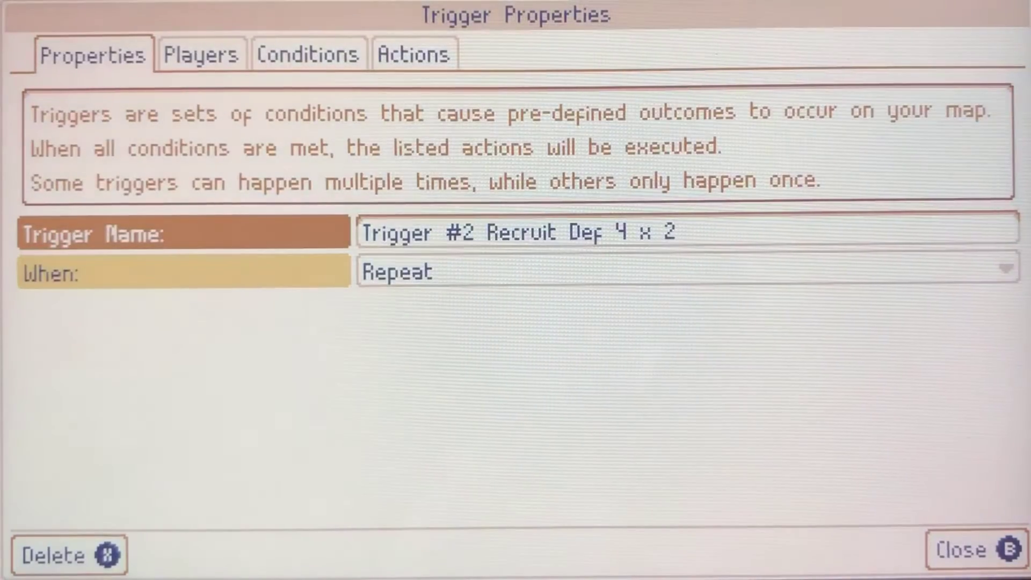
pyautogui.press('Tab')
pyautogui.press('Tab')
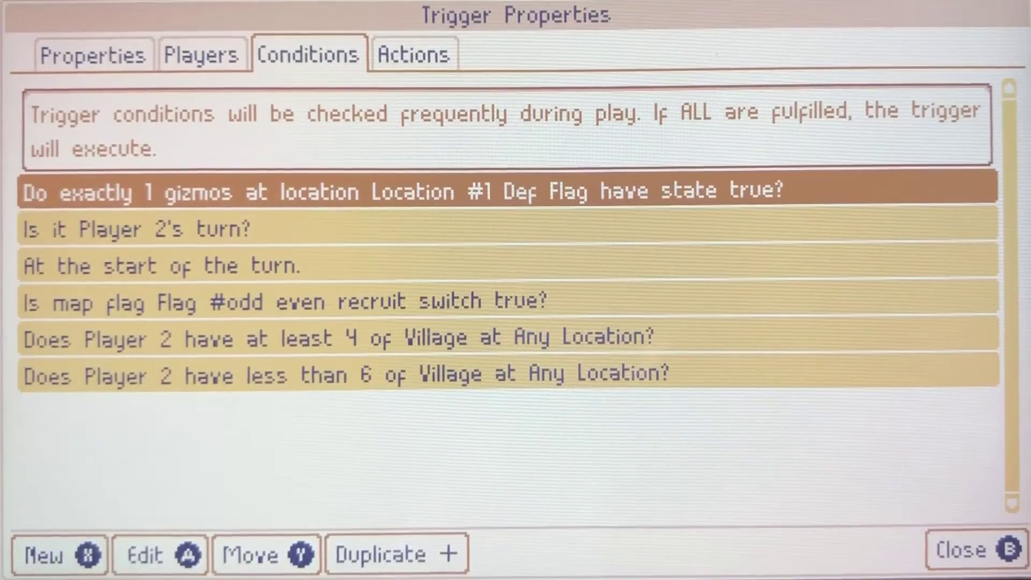
pyautogui.press('Down')
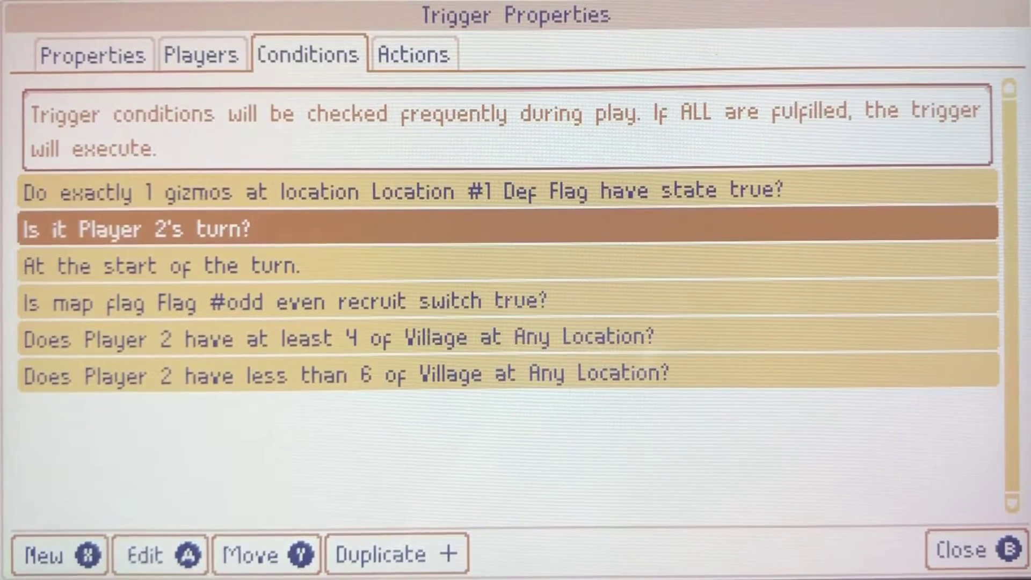
pyautogui.press('Down')
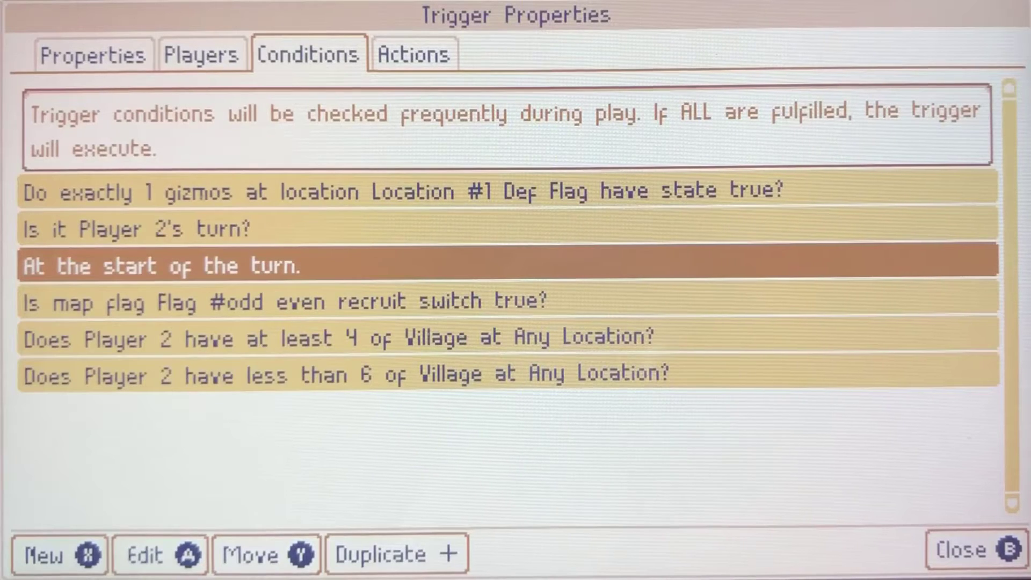
pyautogui.press('Down')
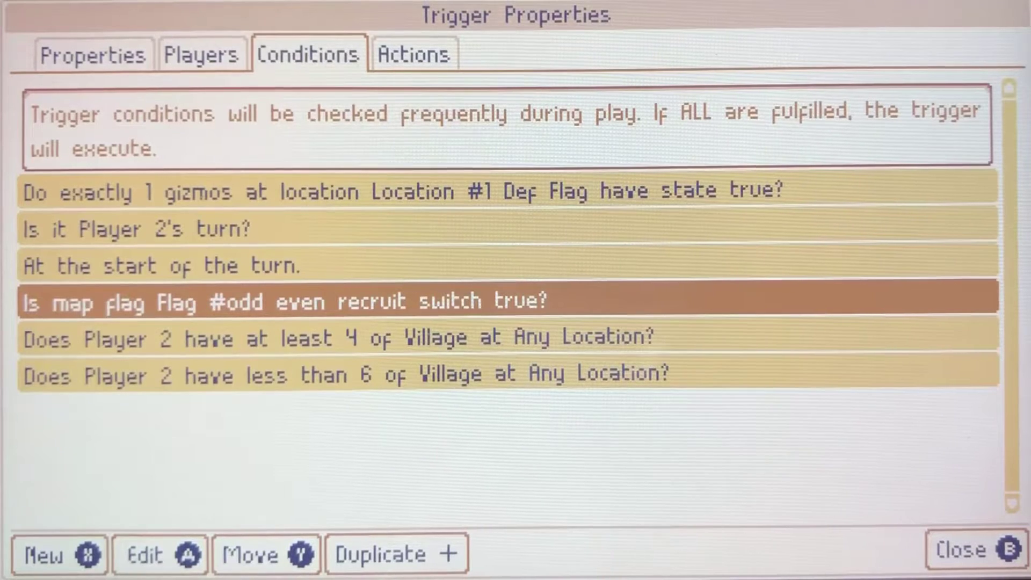
pyautogui.press('Down')
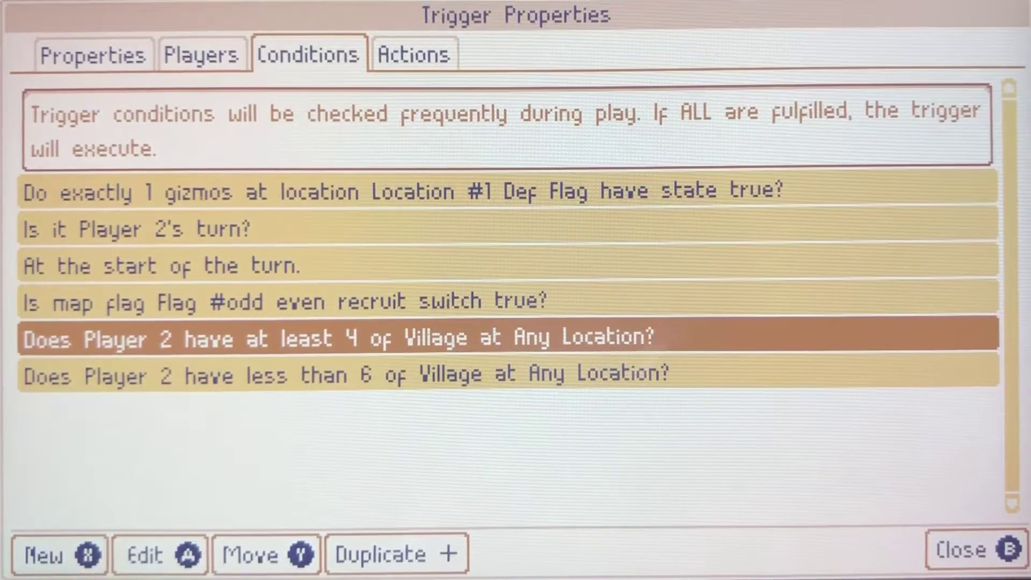
pyautogui.press('e')
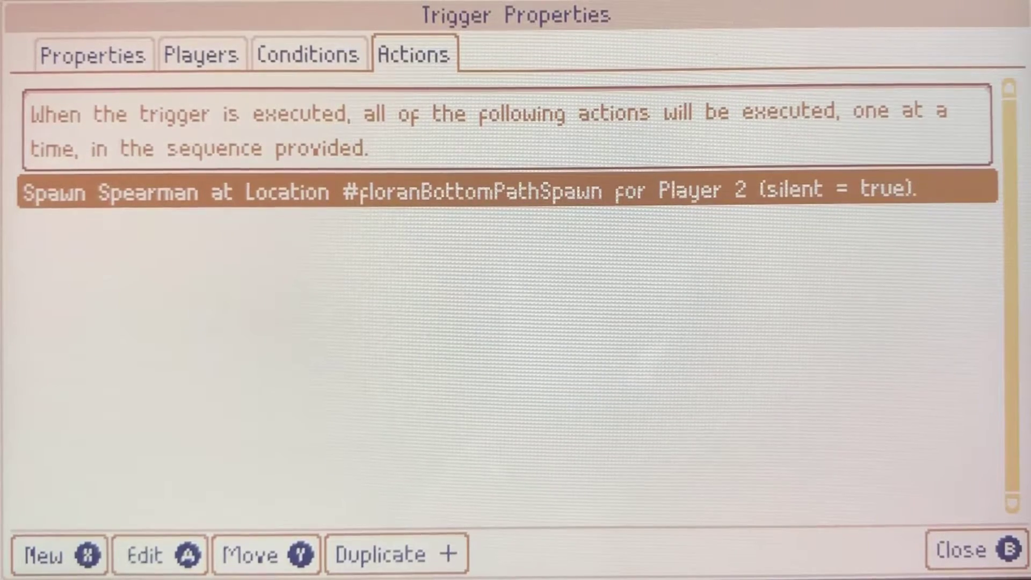
pyautogui.press('Escape')
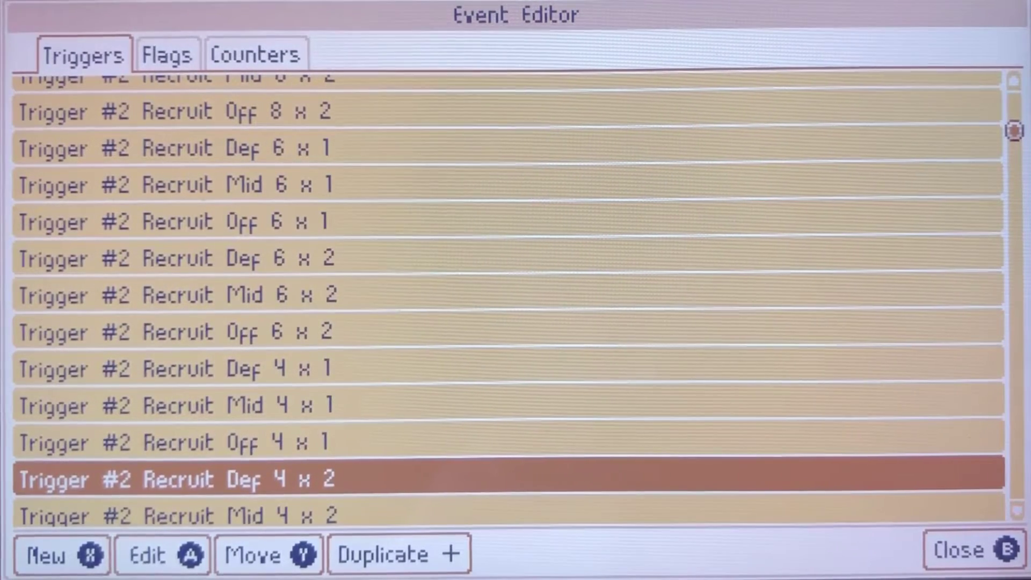
# - Open the #2 Recruit Mid 4 x 2 trigger, review its conditions and spawn action, and close it
pyautogui.press('Down')
pyautogui.press('Down')
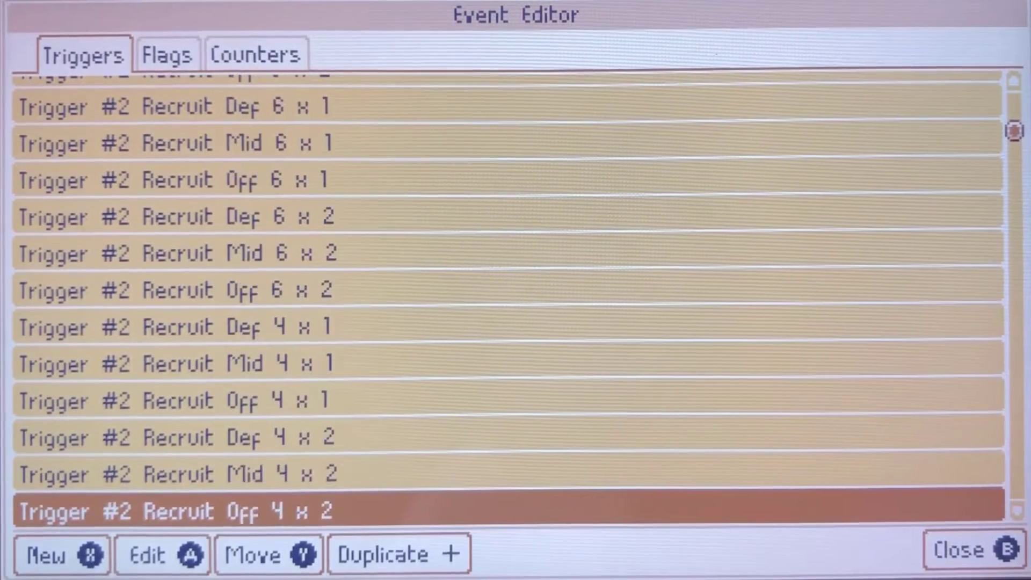
pyautogui.press('Up')
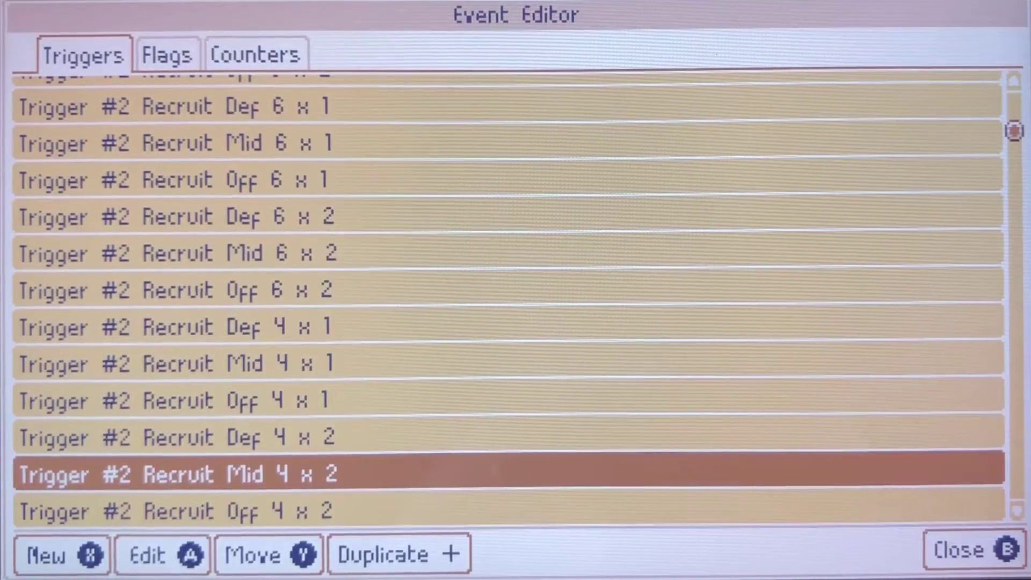
pyautogui.press('Return')
pyautogui.press('Right')
pyautogui.press('Right')
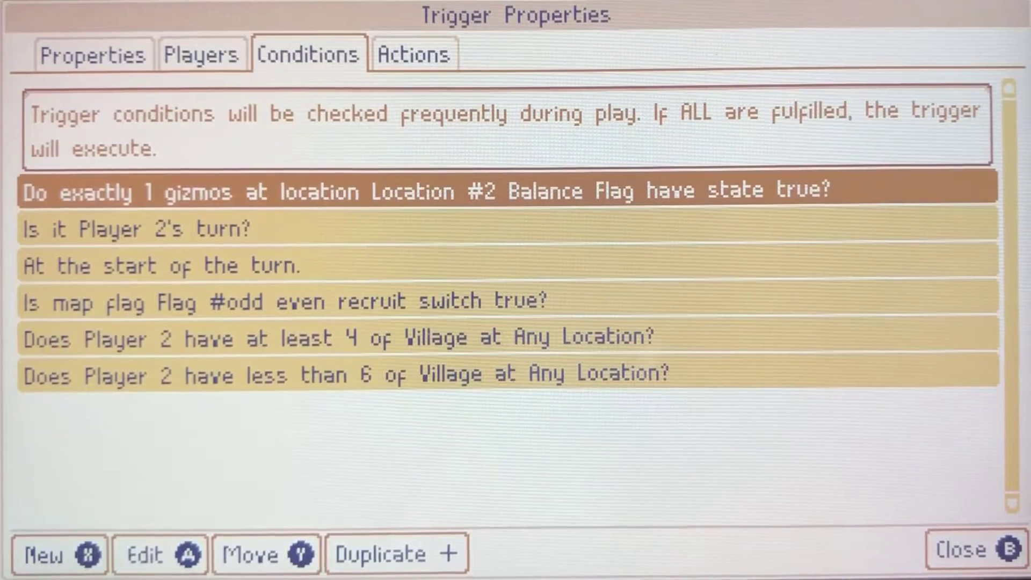
pyautogui.press('Right')
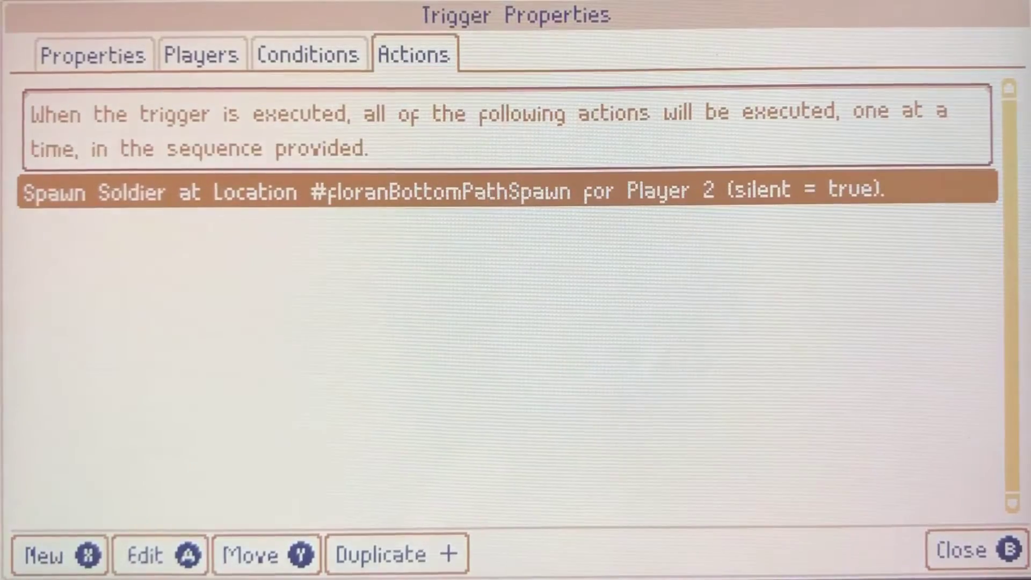
pyautogui.press('Escape')
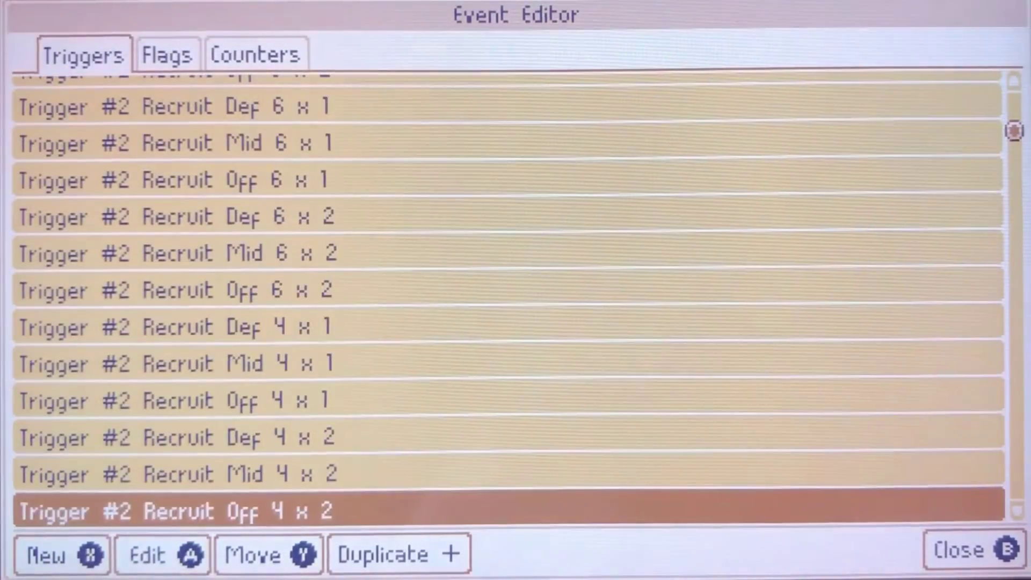
# - Open the #2 Recruit Off 4 x 2 trigger, check its assigned players and spawn action, and close it
pyautogui.press('Return')
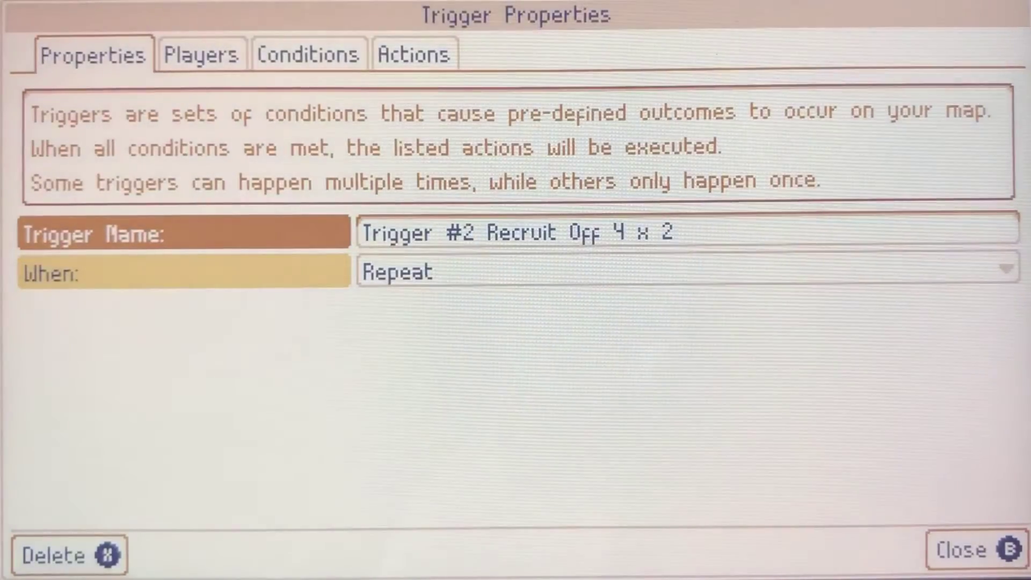
pyautogui.press('Right')
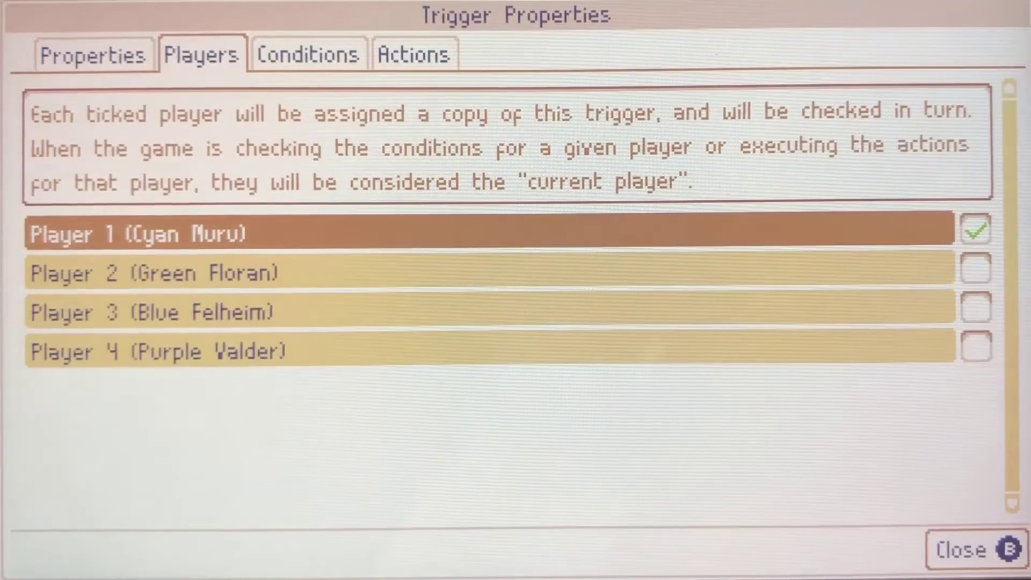
pyautogui.press('Right')
pyautogui.press('Right')
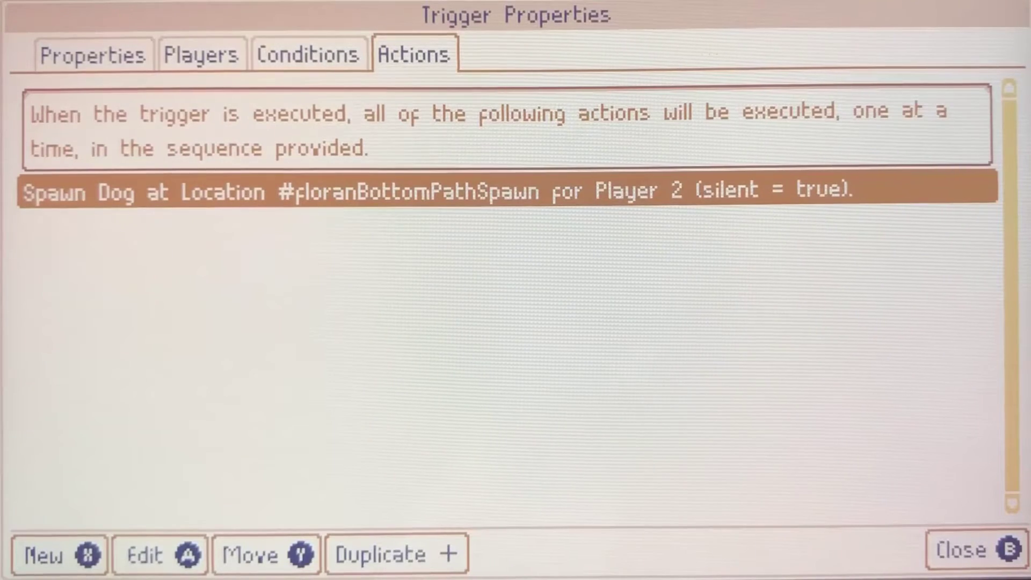
pyautogui.press('Escape')
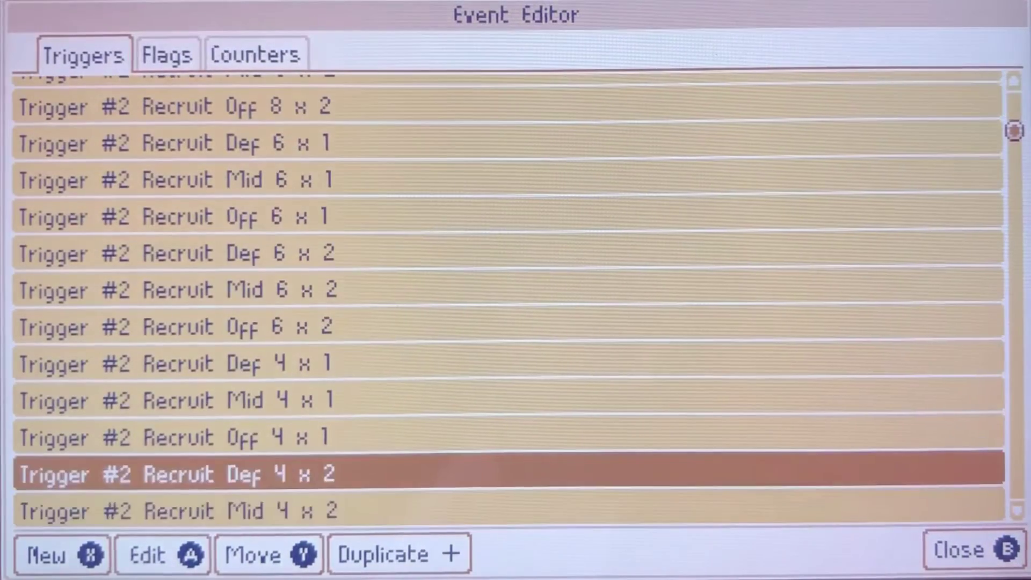
# - Open the #2 Recruit Def 4 x 1 trigger, review its conditions and spawn action, and close it
pyautogui.press('Up')
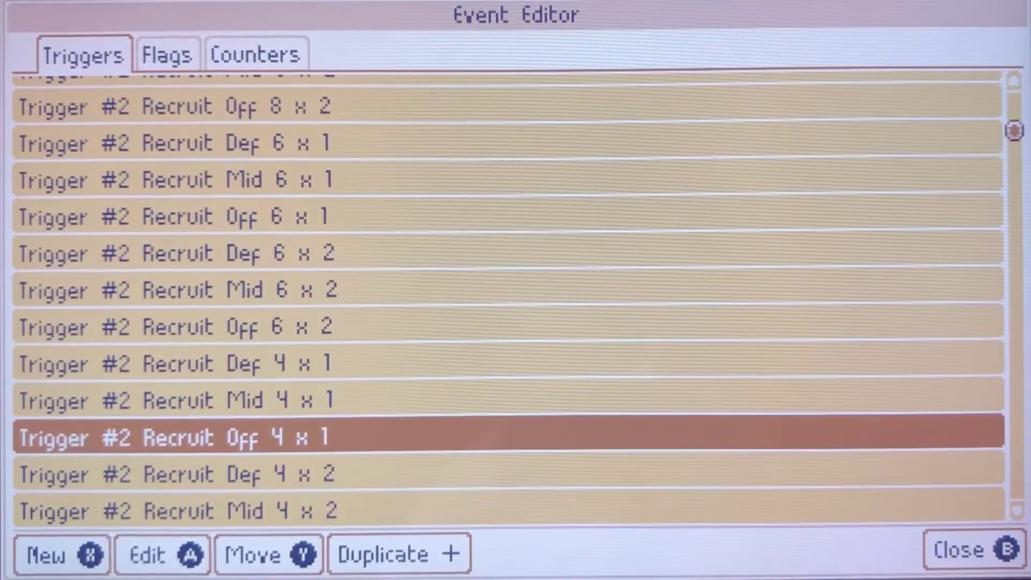
pyautogui.press('Up')
pyautogui.press('Up')
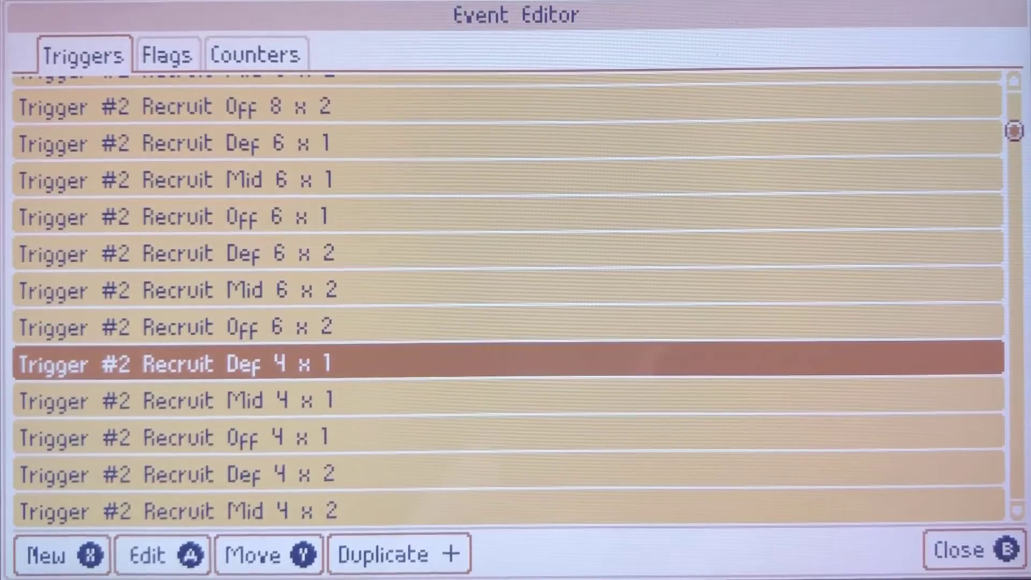
pyautogui.press('Return')
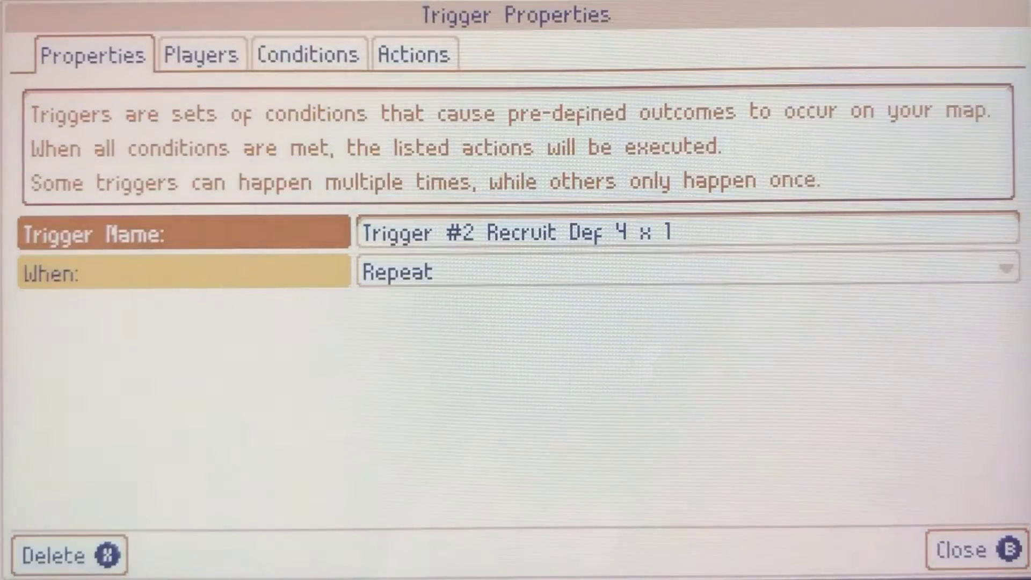
pyautogui.press('Right')
pyautogui.press('Right')
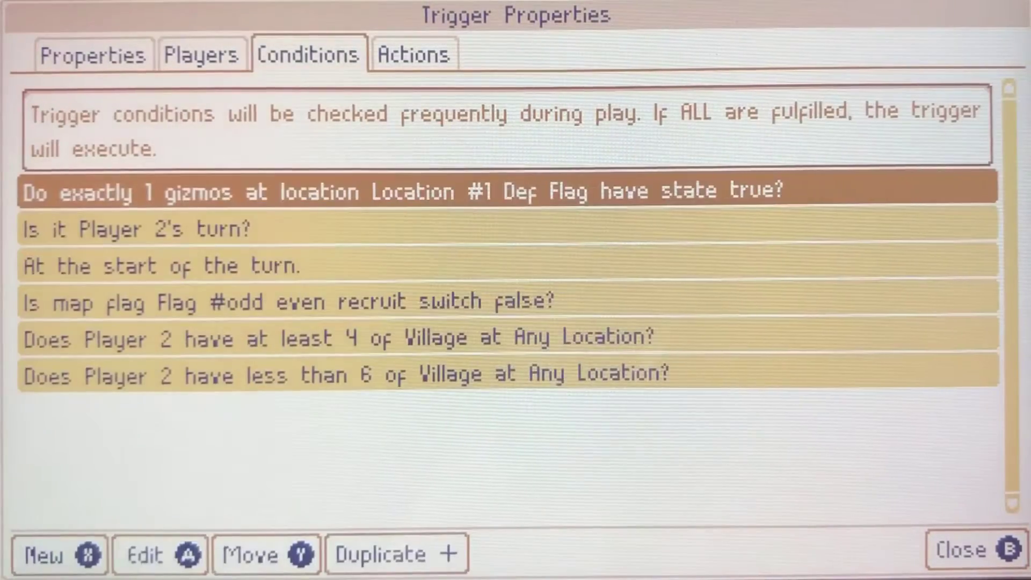
pyautogui.press('Right')
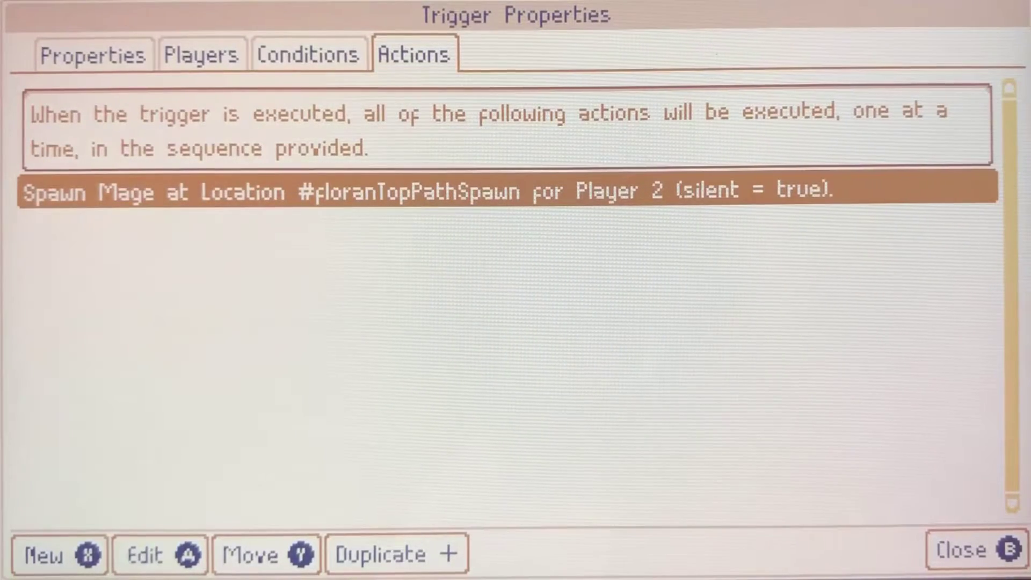
pyautogui.press('Escape')
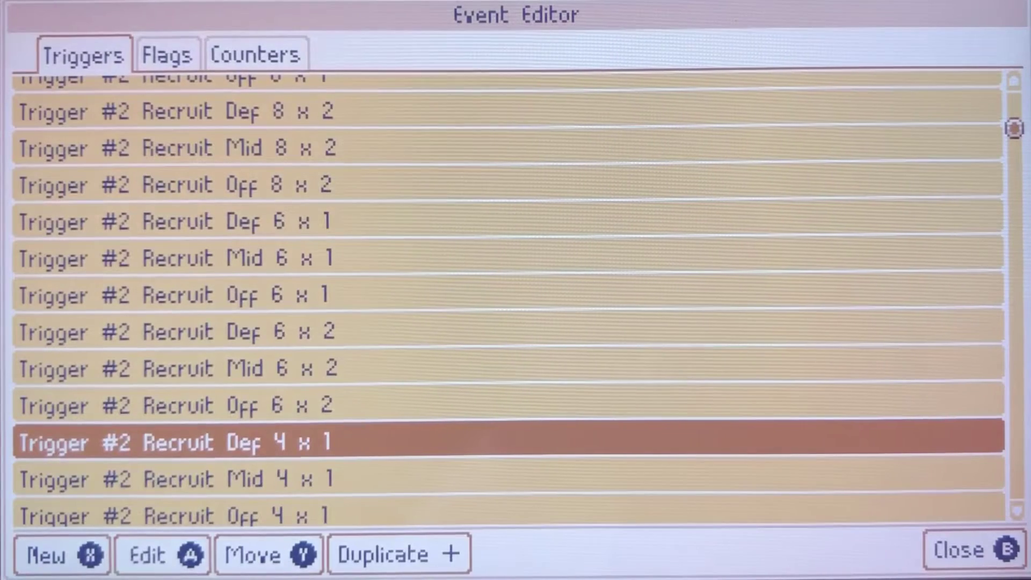
# - Open the #2 Recruit Mid 4 x 1 trigger, review its players, conditions and spawn action, and return to the trigger list
pyautogui.press('Down')
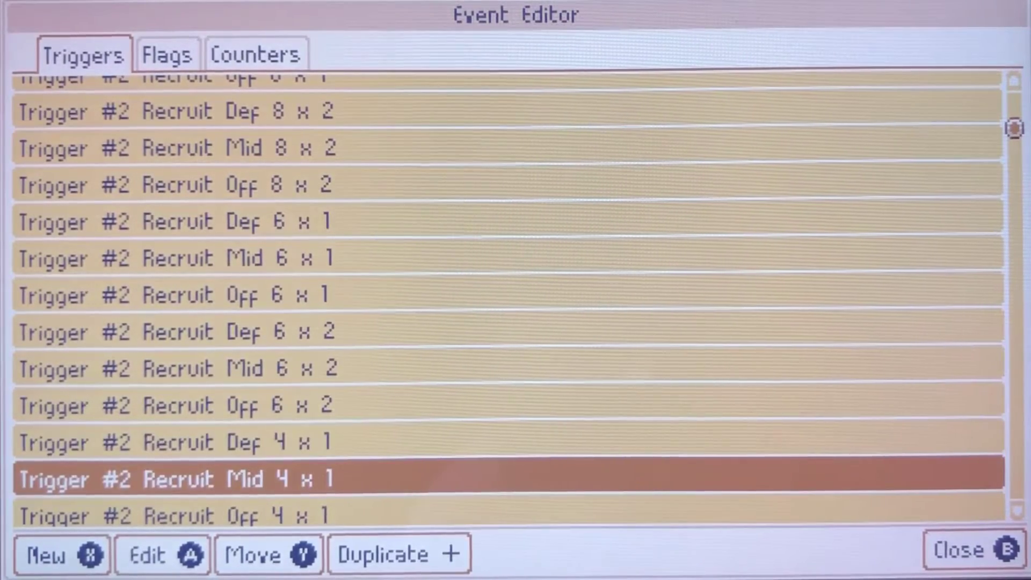
pyautogui.press('Return')
pyautogui.press('Tab')
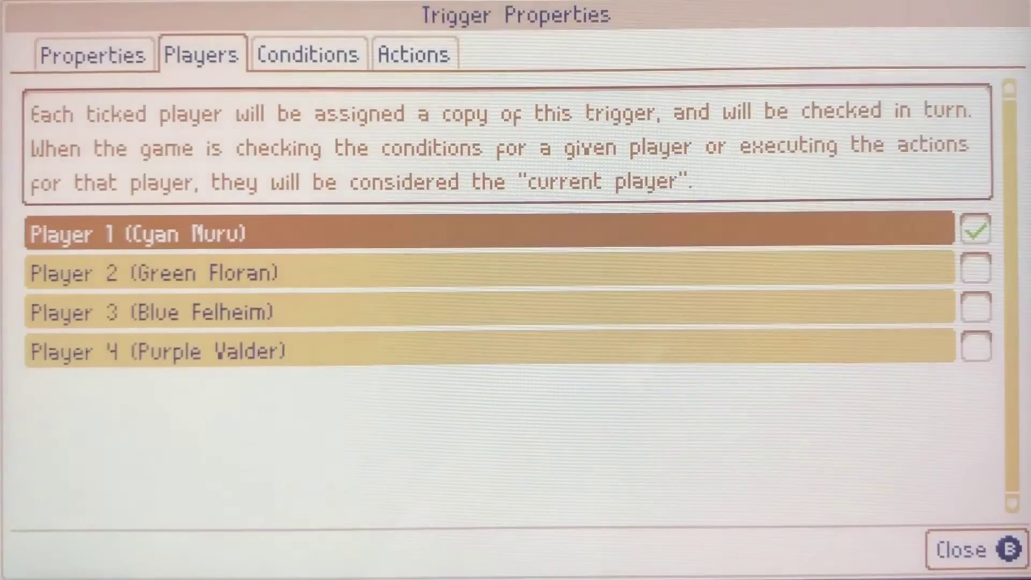
pyautogui.press('Tab')
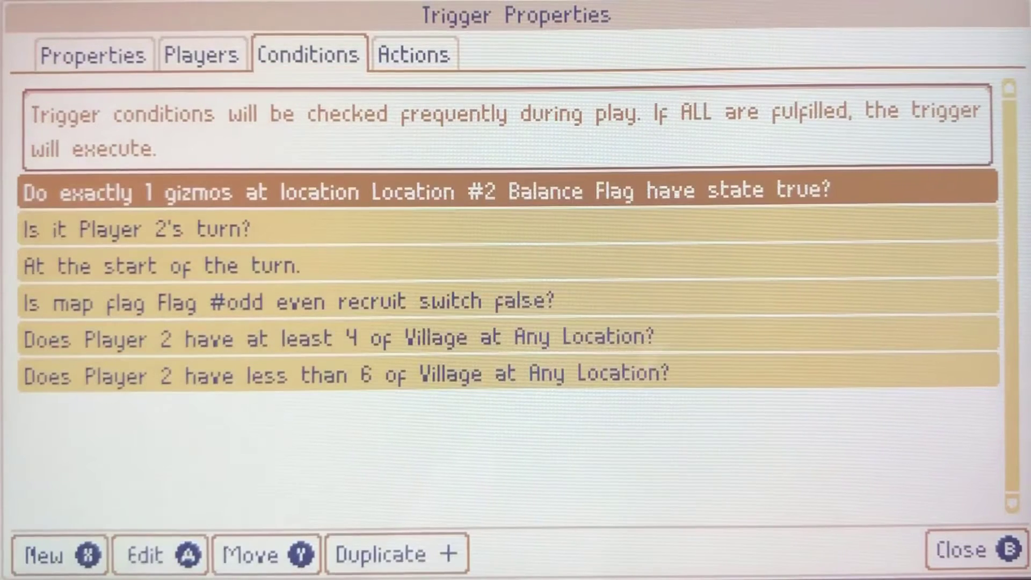
pyautogui.press('Tab')
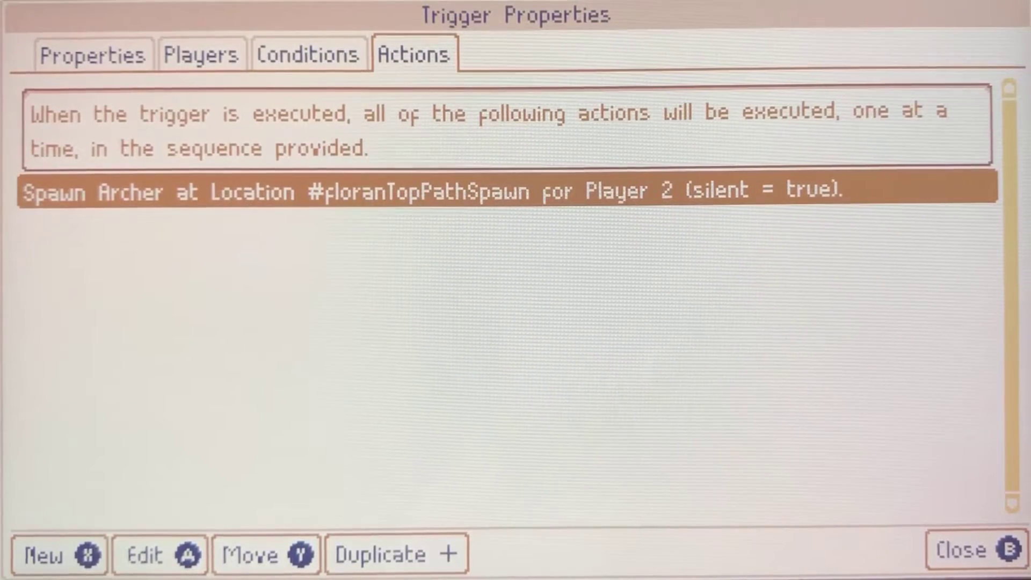
pyautogui.press('Escape')
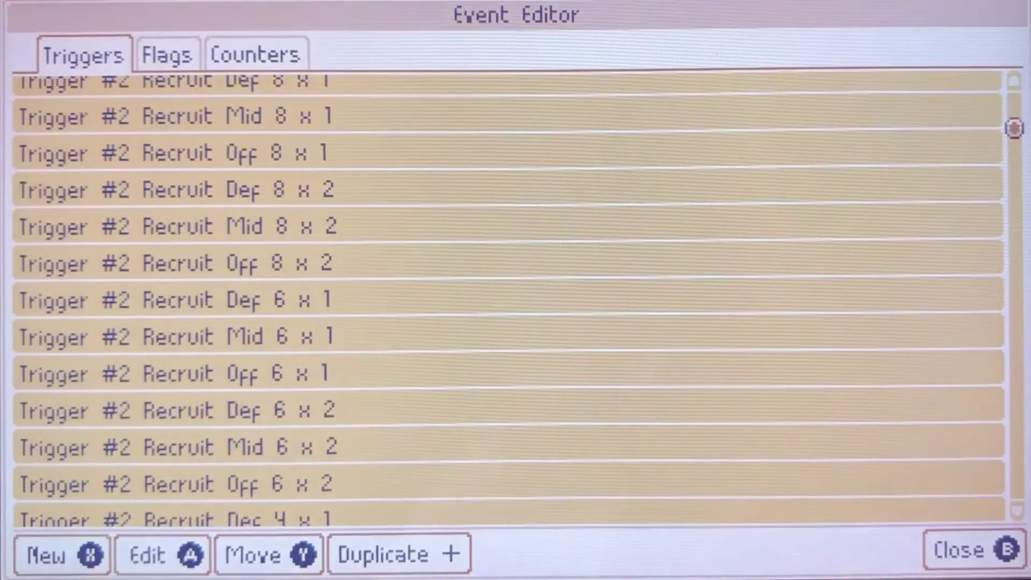
pyautogui.press('Down')
pyautogui.press('Down')
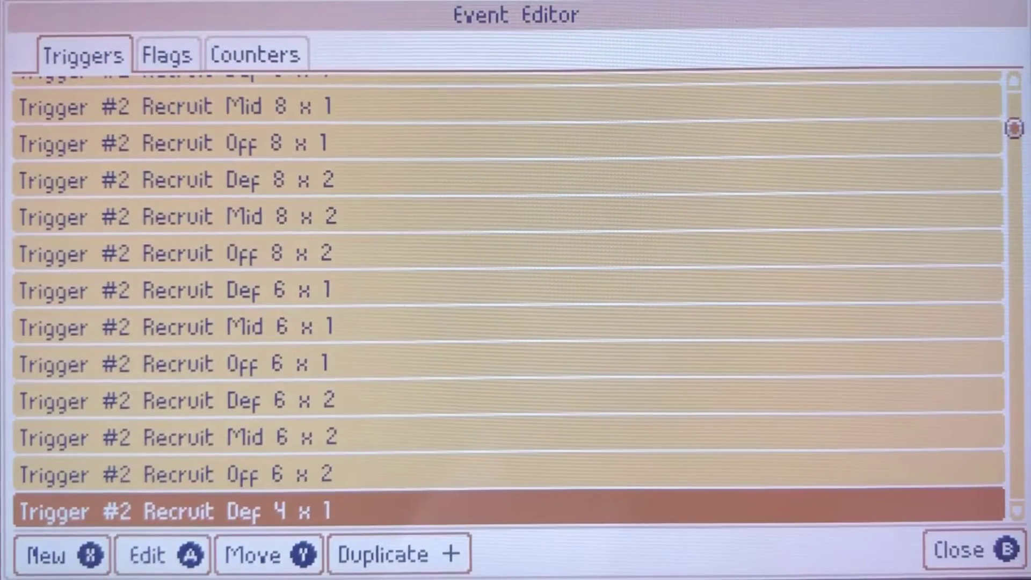
# - Open the #2 Recruit Off 4 x 1 trigger, review its players, conditions and spawn action, and close it
pyautogui.press('Down')
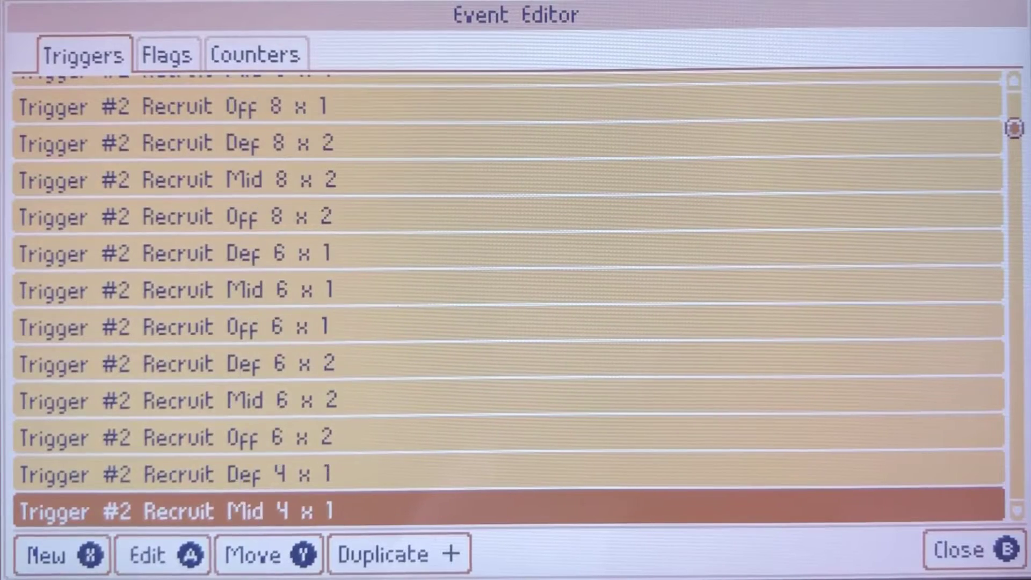
pyautogui.press('Down')
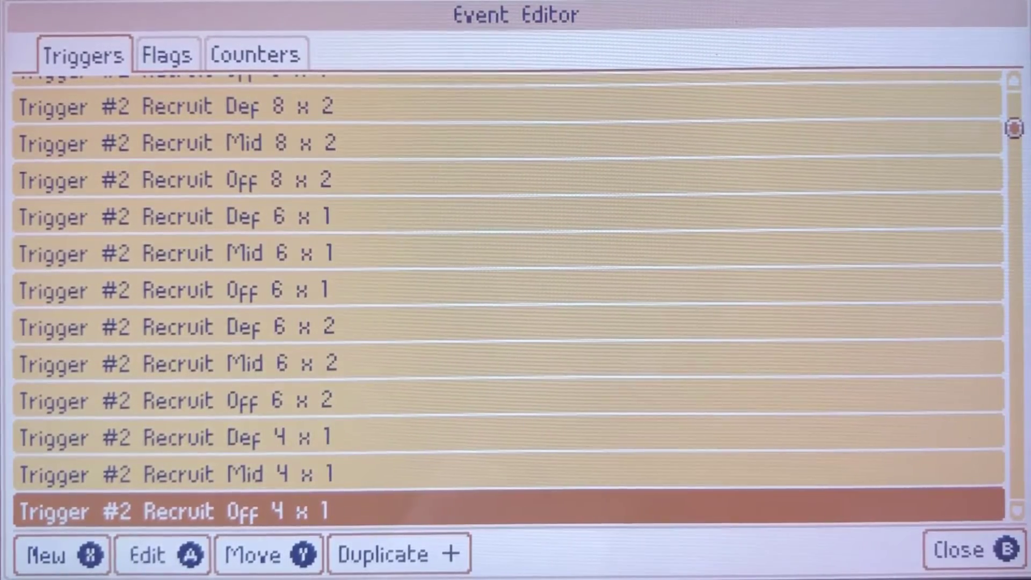
pyautogui.press('Return')
pyautogui.press('Tab')
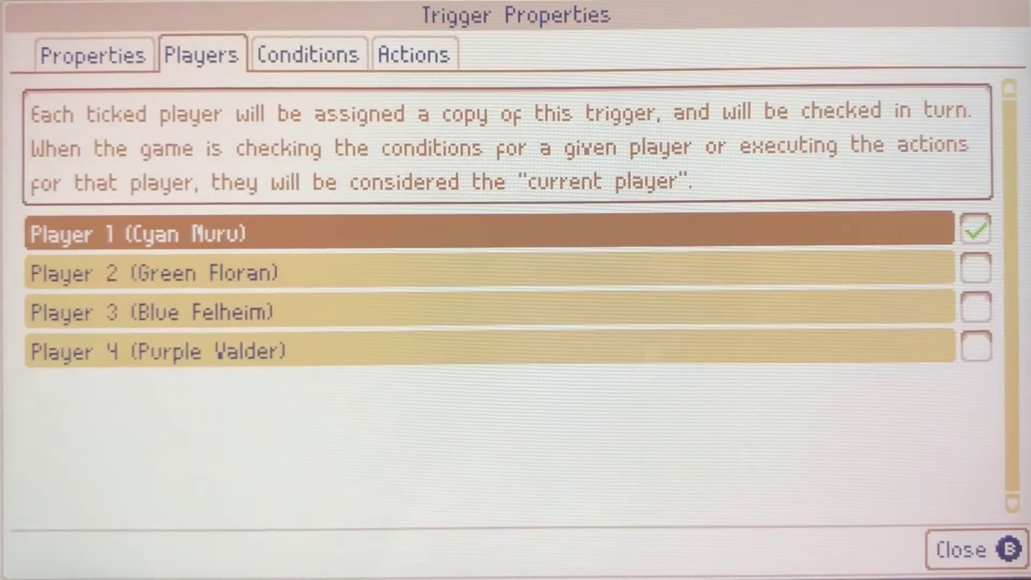
pyautogui.press('Tab')
pyautogui.press('Tab')
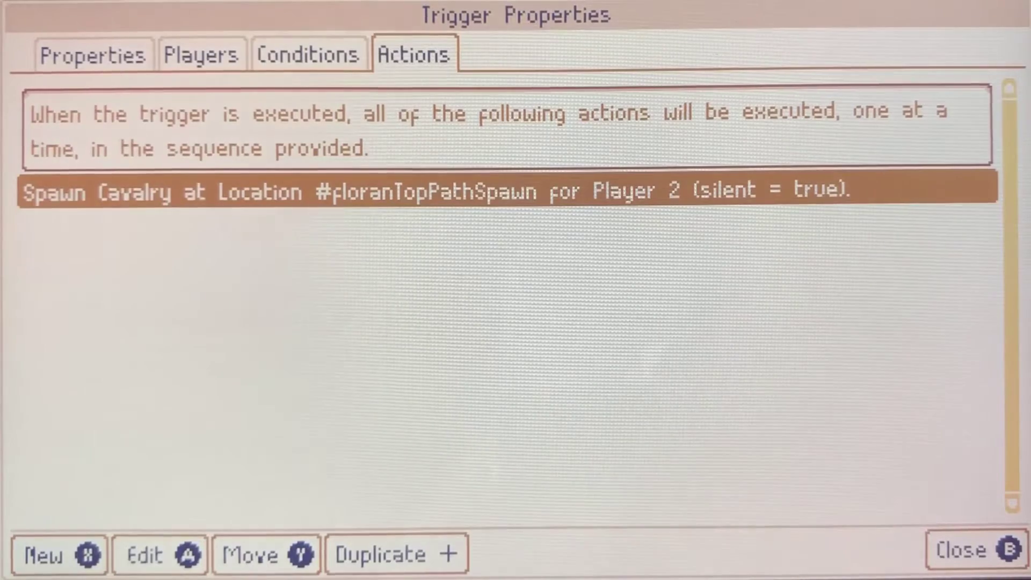
pyautogui.press('Escape')
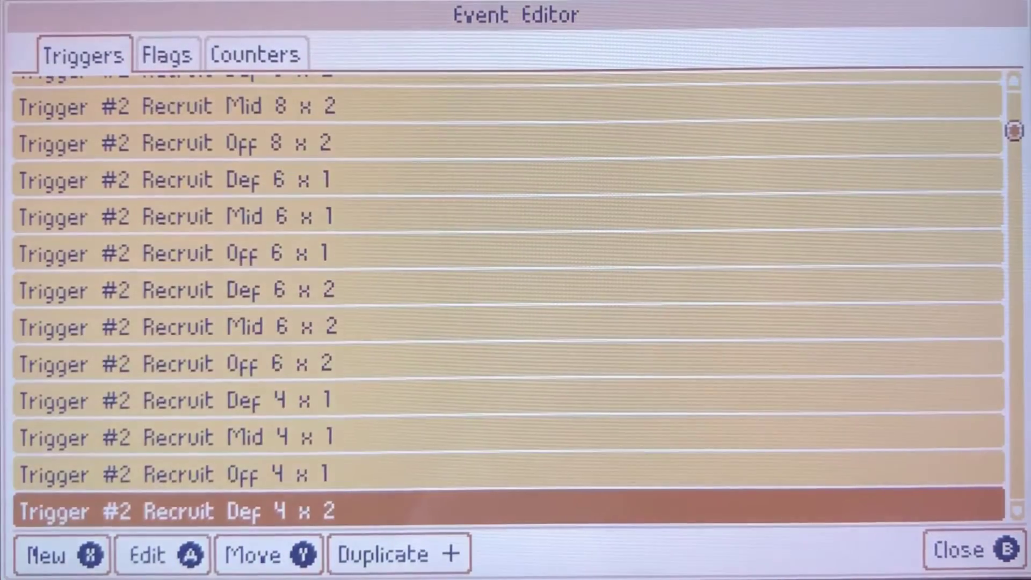
# - Open the #2 Recruit Def 6 x 2 trigger and review both of its spawn actions for Player 2
pyautogui.press('Up')
pyautogui.press('Up')
pyautogui.press('Up')
pyautogui.press('Up')
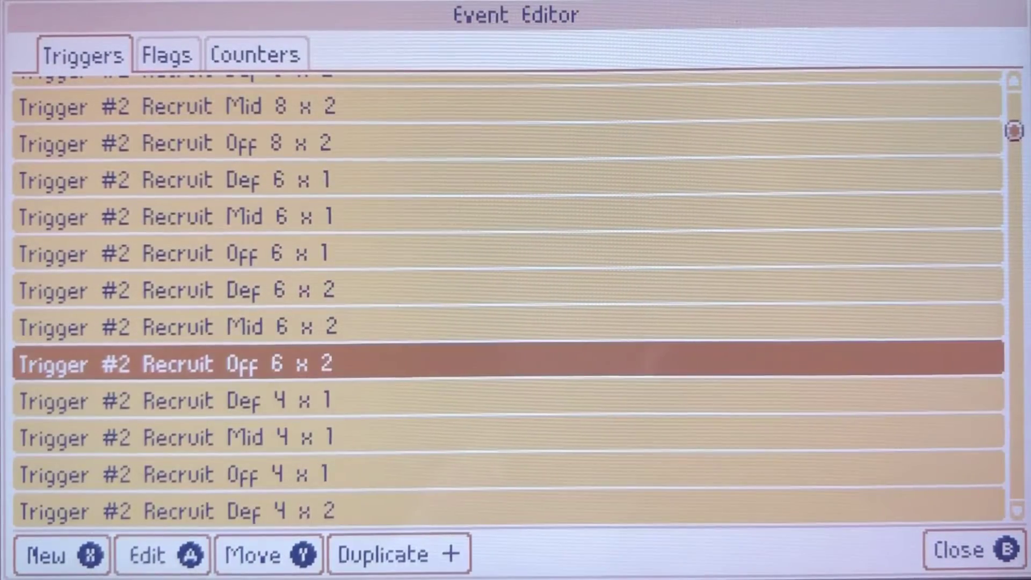
pyautogui.press('Up')
pyautogui.press('Up')
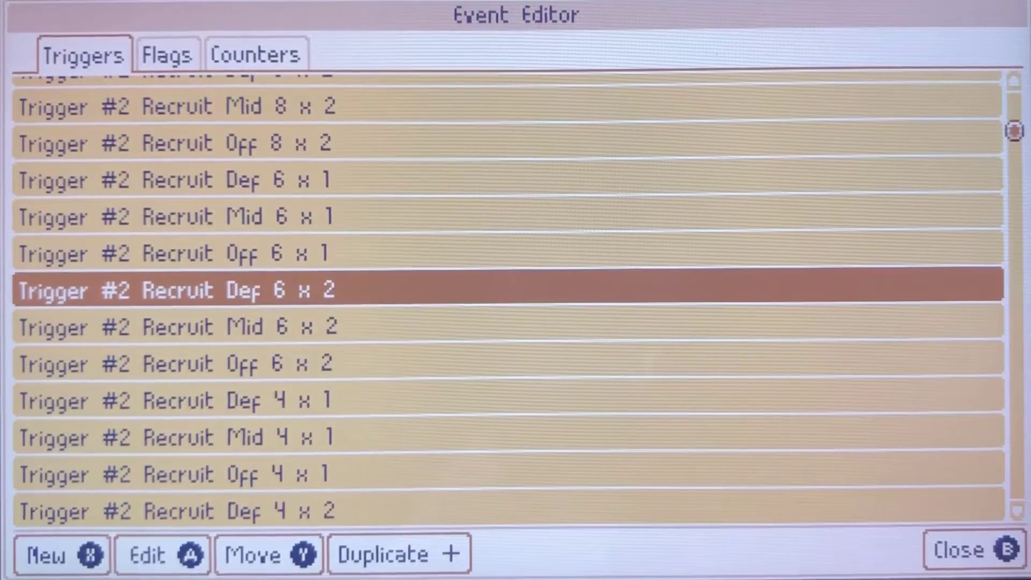
pyautogui.press('Return')
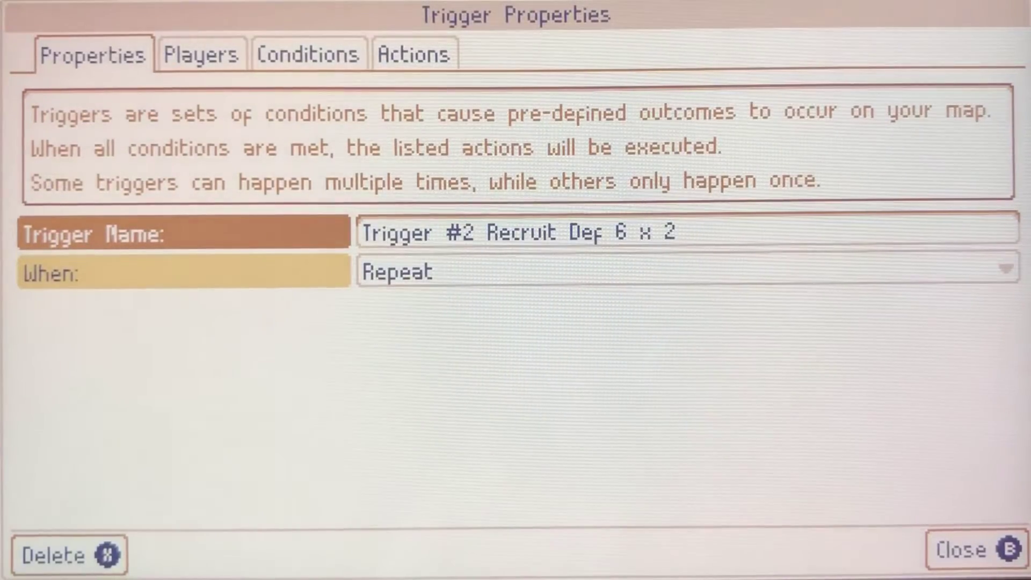
pyautogui.press('Right')
pyautogui.press('Right')
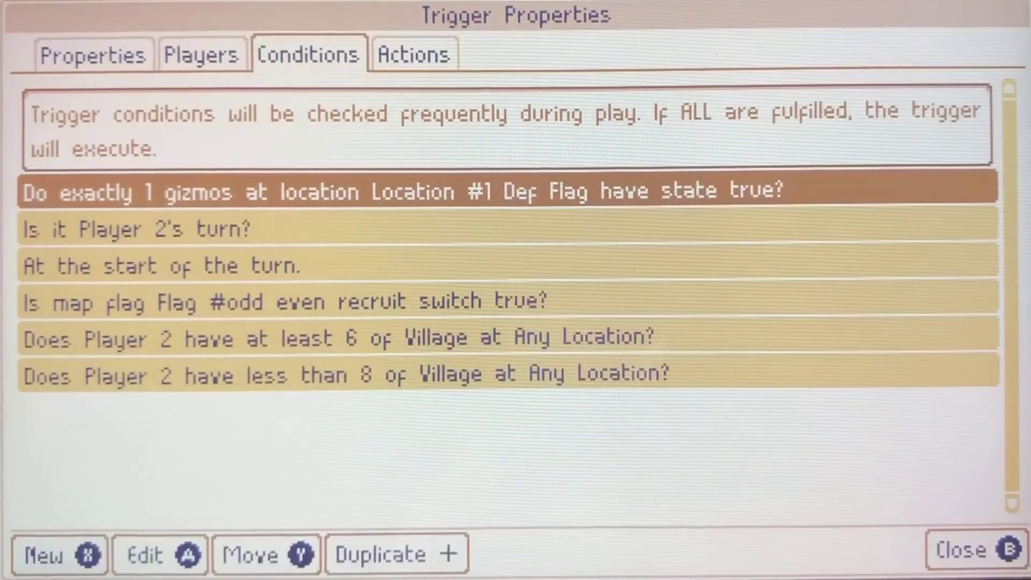
pyautogui.press('Right')
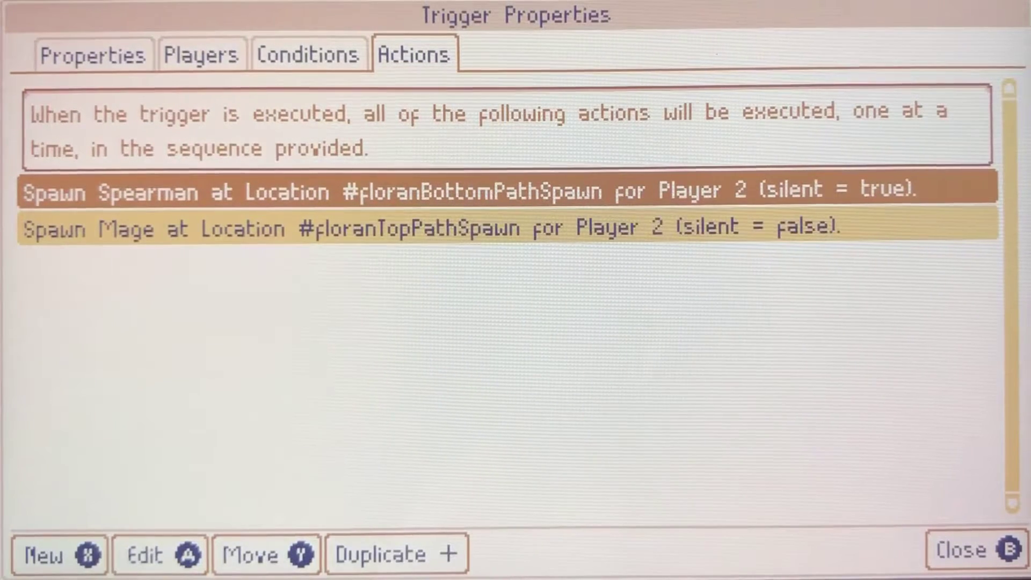
pyautogui.press('Down')
pyautogui.press('Up')
pyautogui.press('Down')
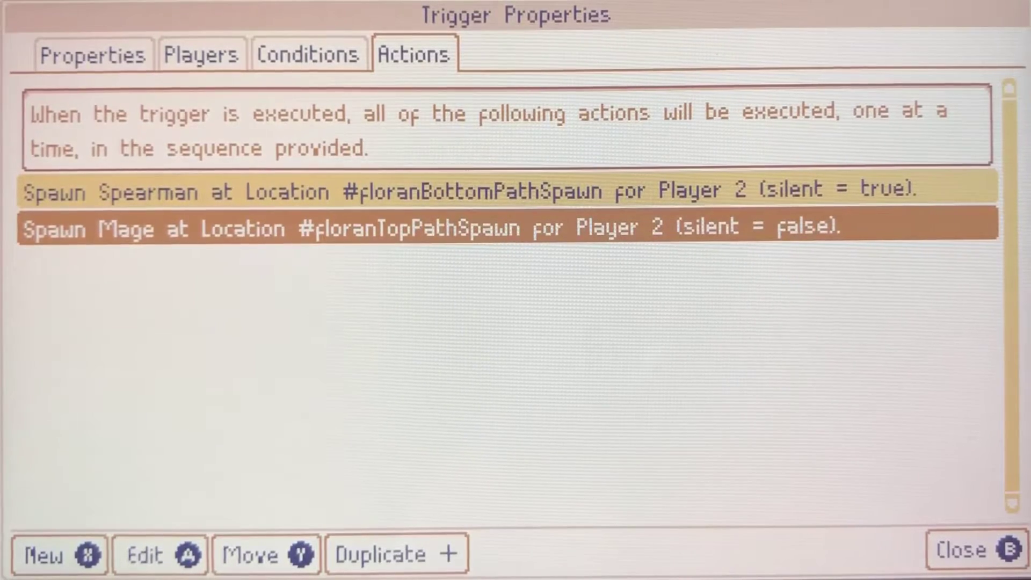
# - Check the village-count conditions of the #2 Recruit Def 6 x 2 trigger and close it
pyautogui.press('Left')
pyautogui.press('Down')
pyautogui.press('Down')
pyautogui.press('Down')
pyautogui.press('Down')
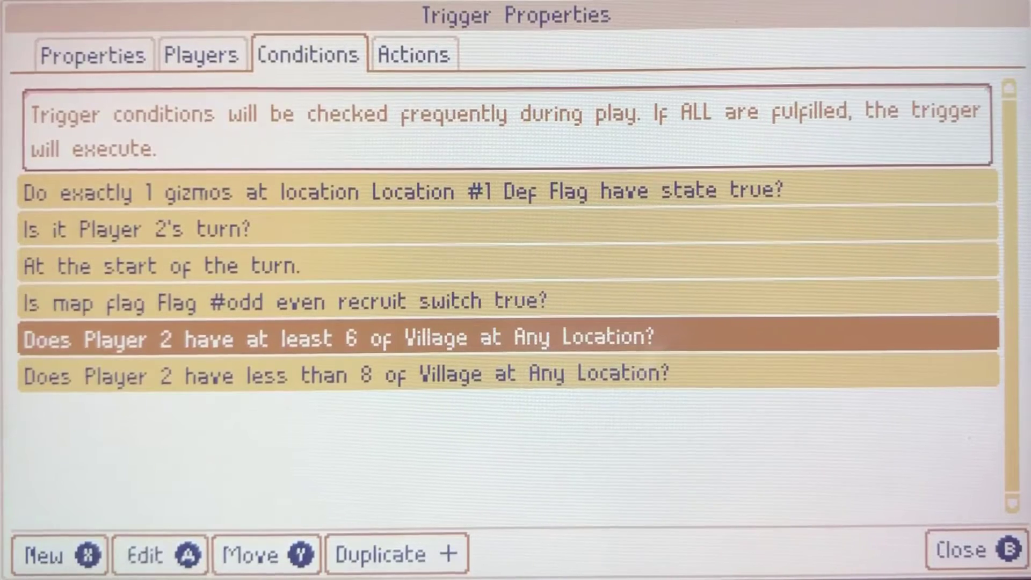
pyautogui.press('Escape')
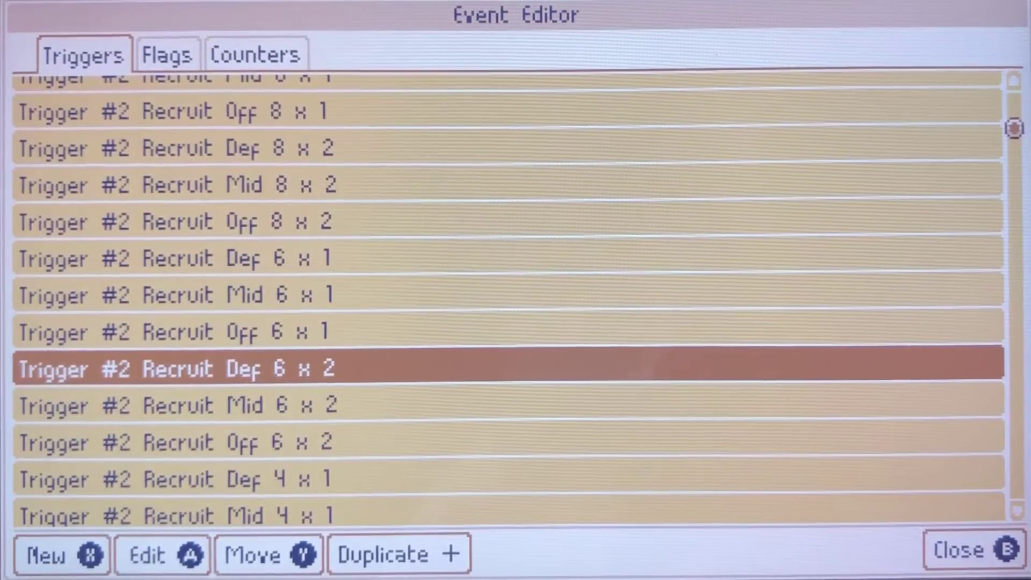
# - Open the #2 Recruit Mid 6 x 2 trigger, review its players, conditions and spawn actions, and close it
pyautogui.press('Down')
pyautogui.press('Return')
pyautogui.press('Right')
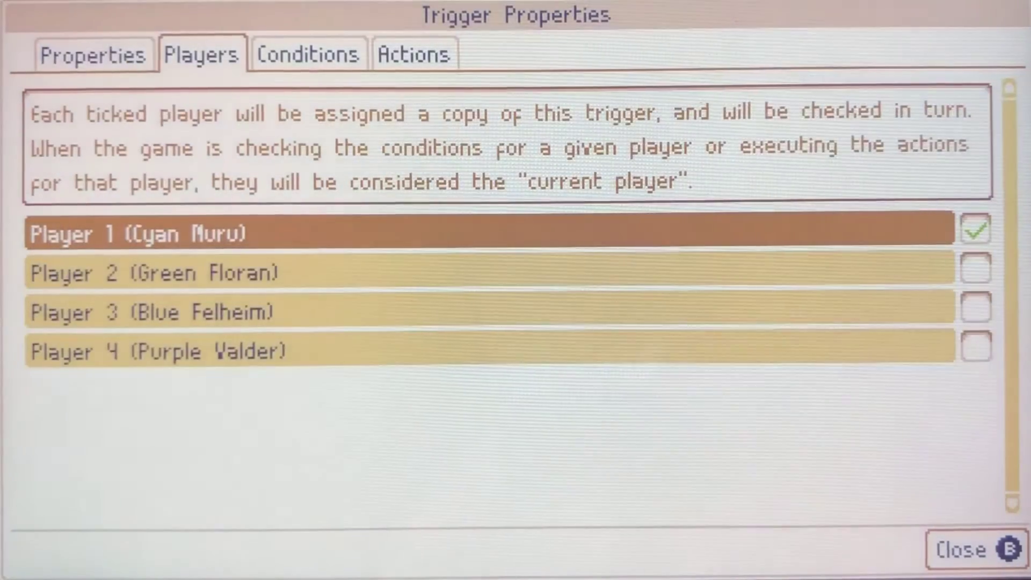
pyautogui.press('Right')
pyautogui.press('Right')
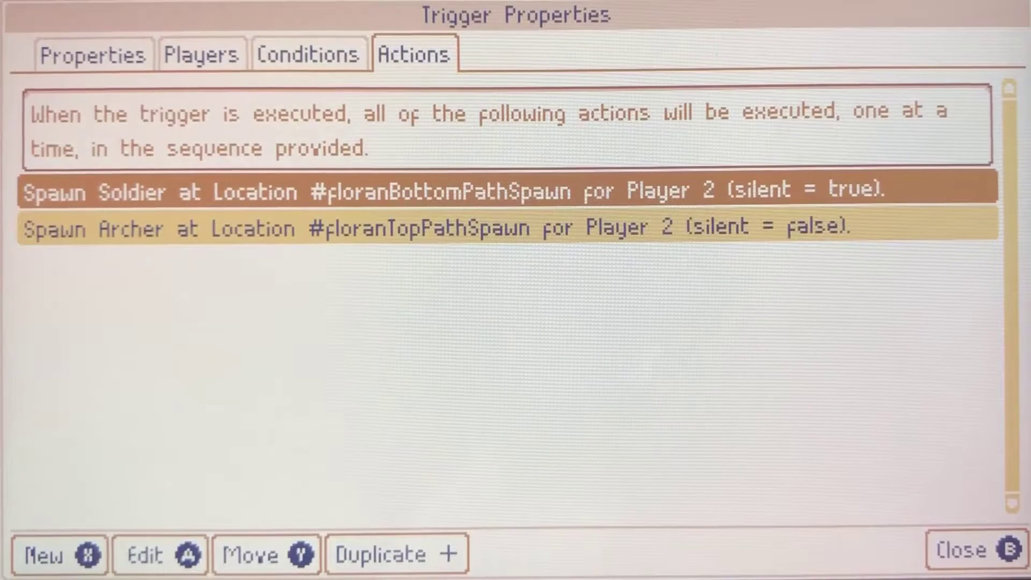
pyautogui.press('Down')
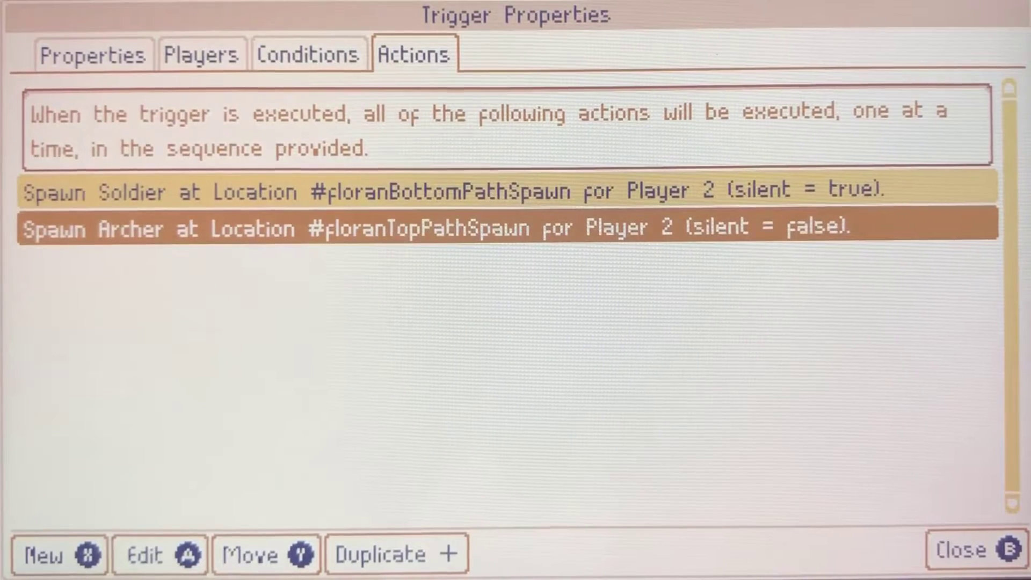
pyautogui.press('Escape')
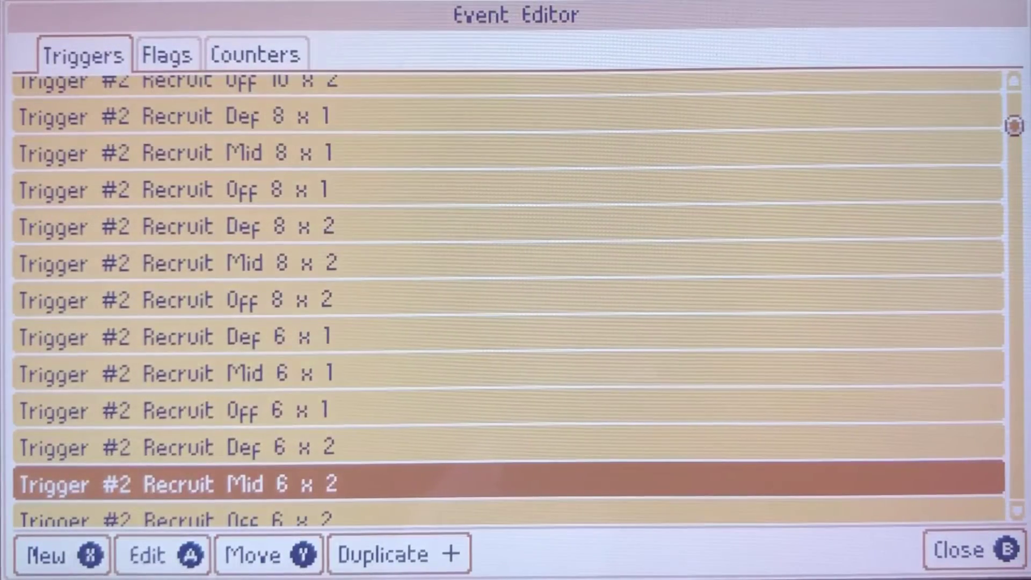
# - Open the #2 Recruit Mid 6 x 1 trigger, review its conditions and spawn actions, and close it
pyautogui.press('Up')
pyautogui.press('Up')
pyautogui.press('Up')
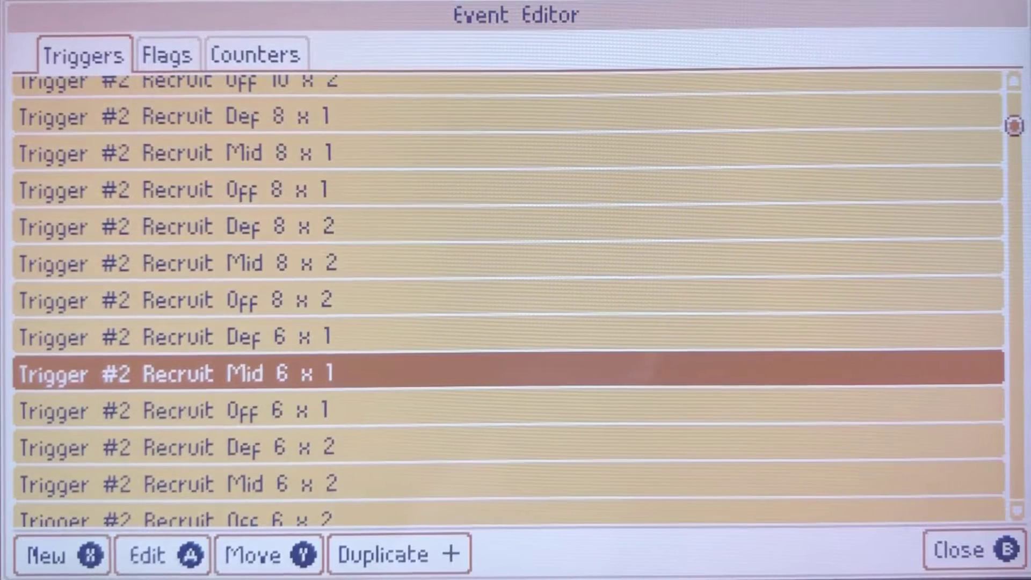
pyautogui.press('Up')
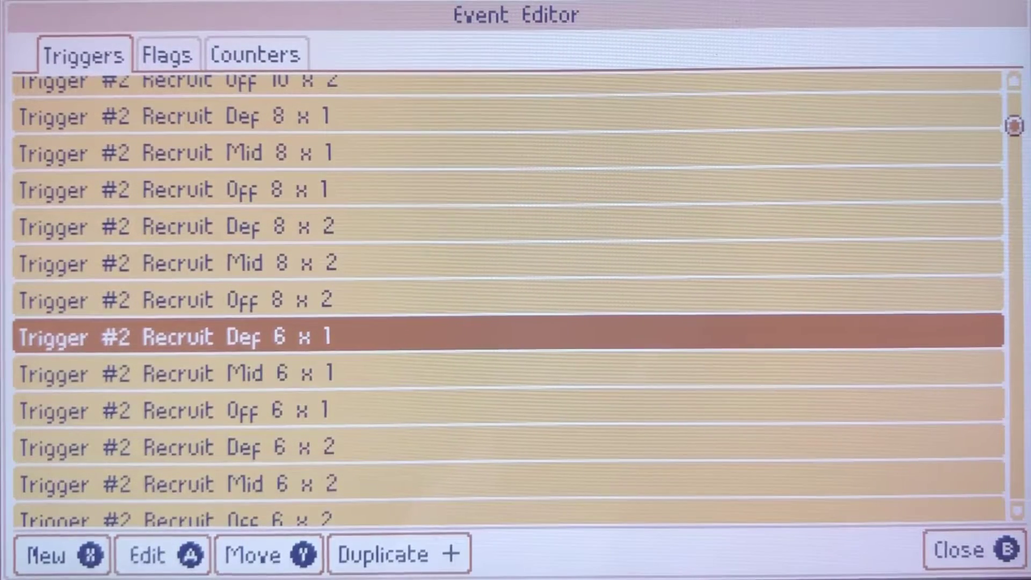
pyautogui.press('Down')
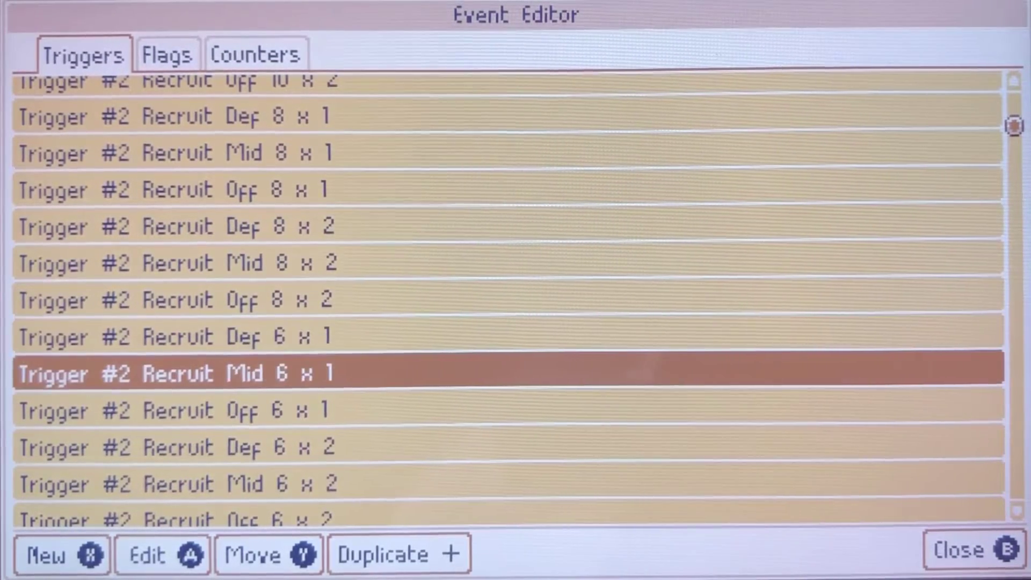
pyautogui.press('Return')
pyautogui.press('Right')
pyautogui.press('Right')
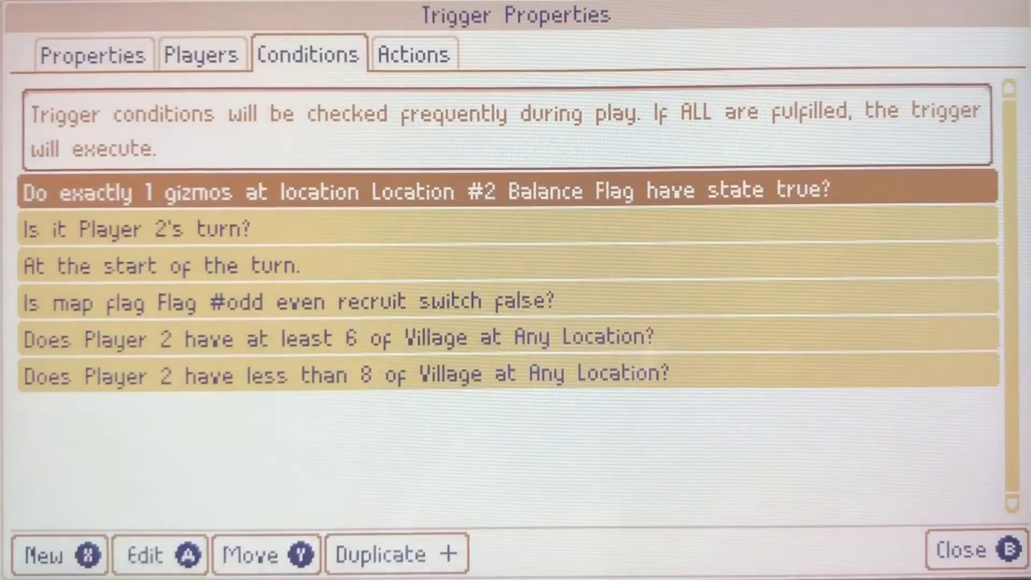
pyautogui.press('Right')
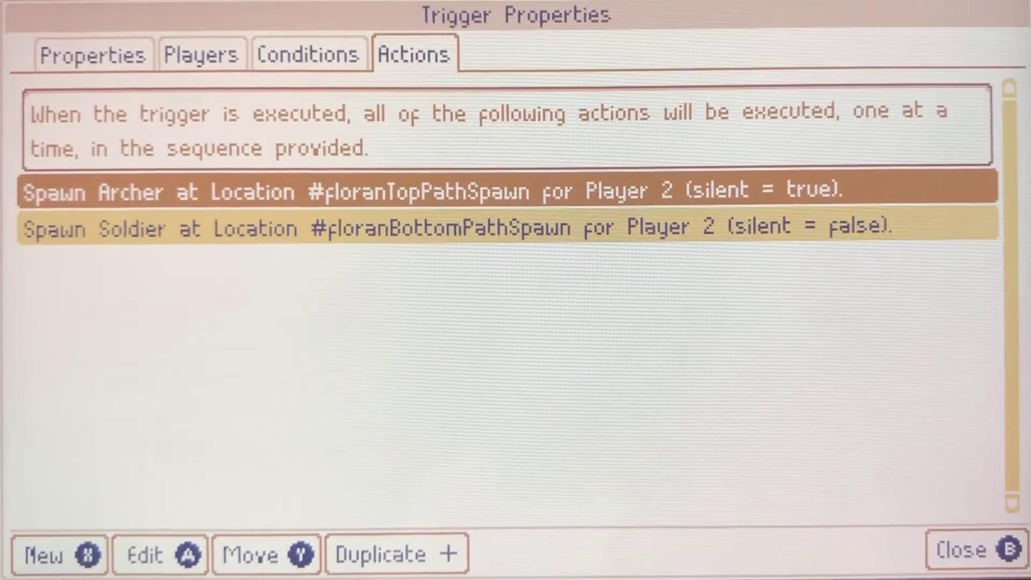
pyautogui.press('Escape')
# - Reopen the #2 Recruit Mid 6 x 2 trigger, examine the silent settings and locations of its spawn actions, and close it
pyautogui.press('Down')
pyautogui.press('Down')
pyautogui.press('Down')
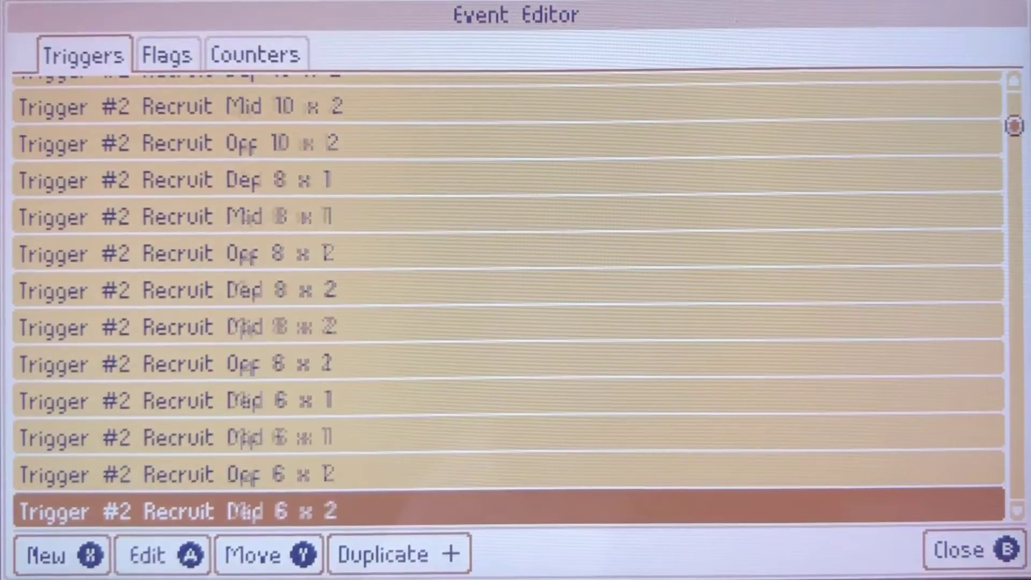
pyautogui.press('Return')
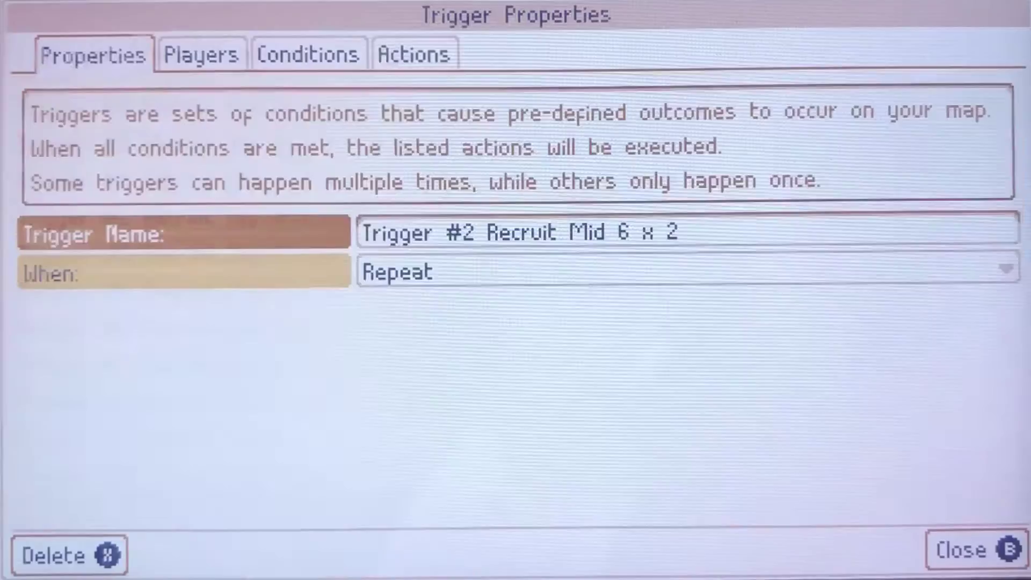
pyautogui.press('Tab')
pyautogui.press('Tab')
pyautogui.press('Tab')
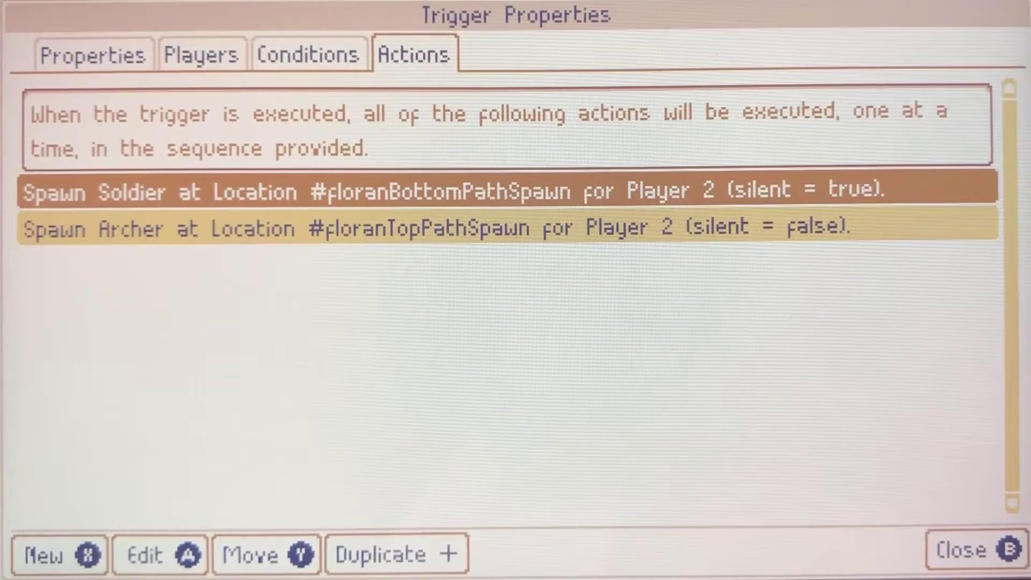
pyautogui.press('Down')
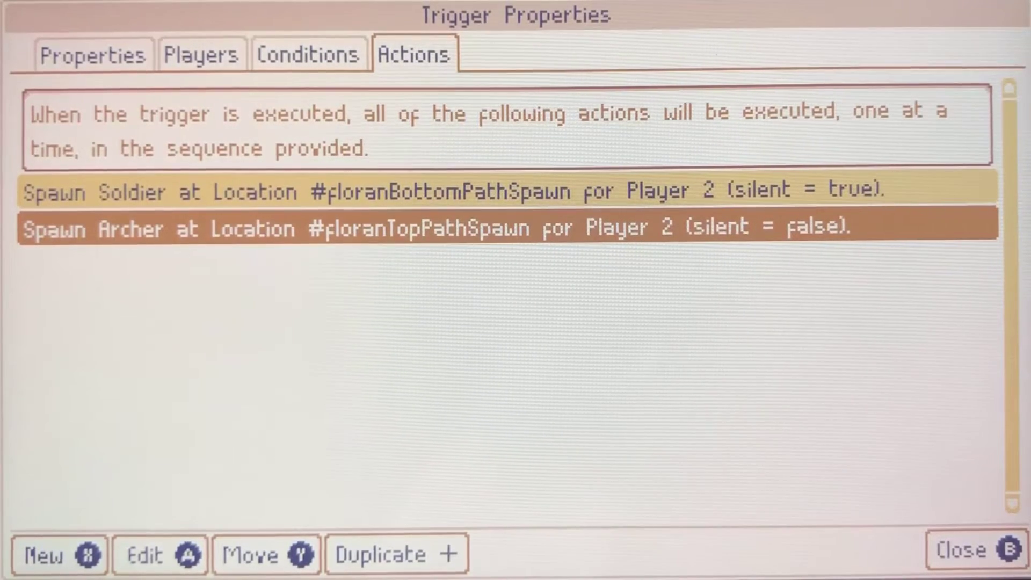
pyautogui.press('Up')
pyautogui.press('Down')
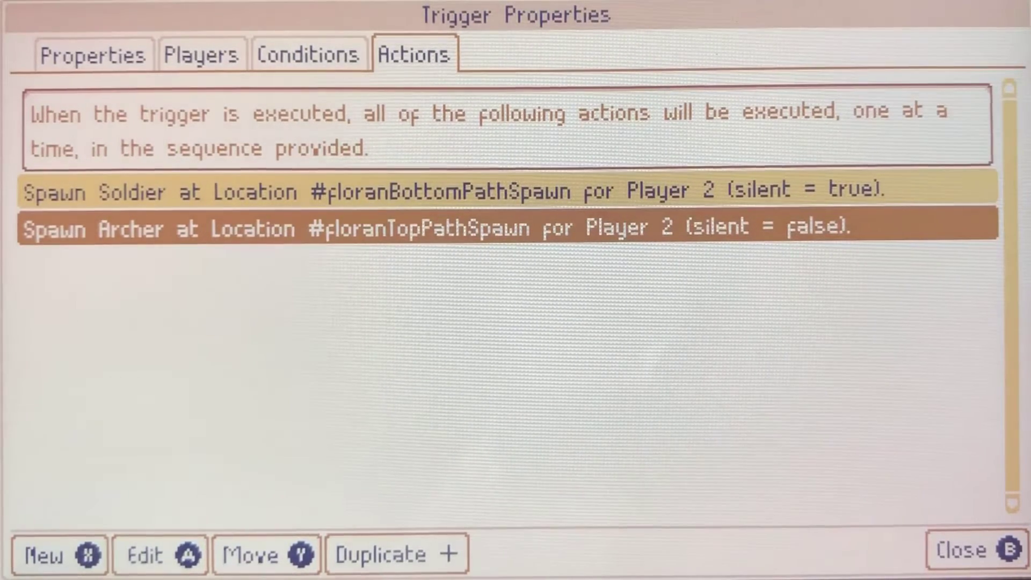
pyautogui.press('Escape')
# - Open the #2 Recruit Off 8 x 2 trigger, go through its list of spawn actions, and close it
pyautogui.press('Up')
pyautogui.press('Up')
pyautogui.press('Up')
pyautogui.press('Up')
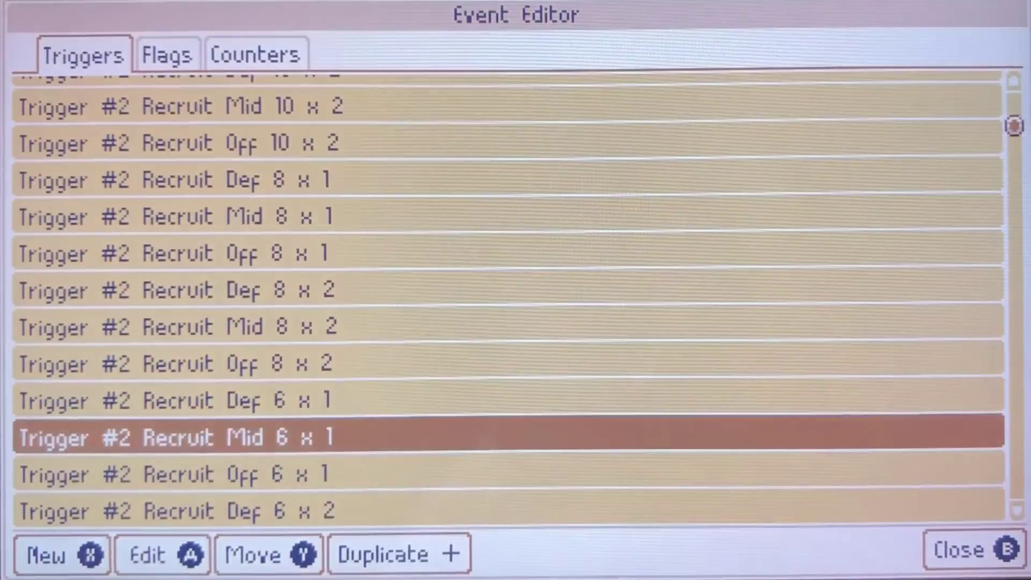
pyautogui.press('Return')
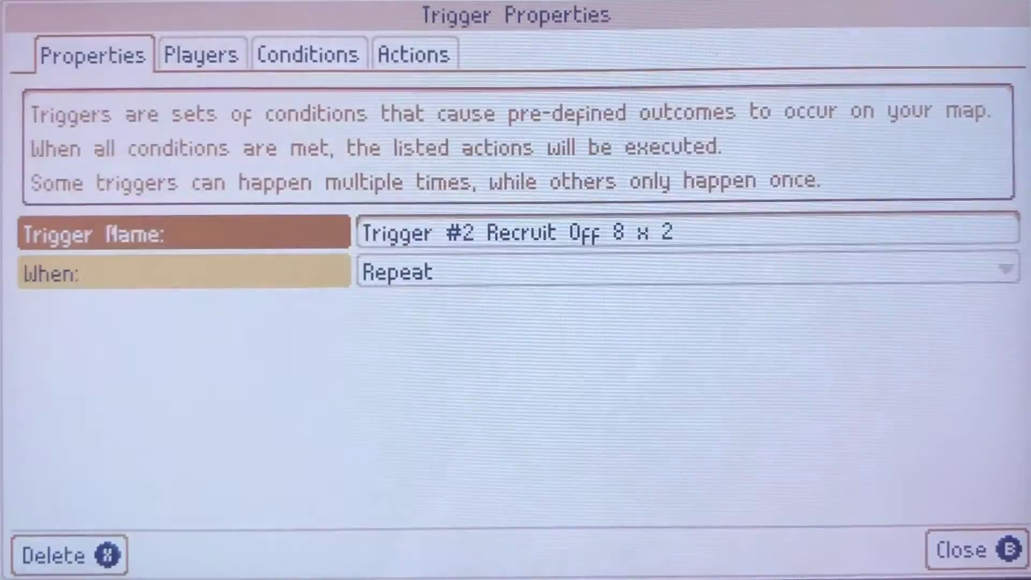
pyautogui.press('Right')
pyautogui.press('Right')
pyautogui.press('Right')
pyautogui.press('Down')
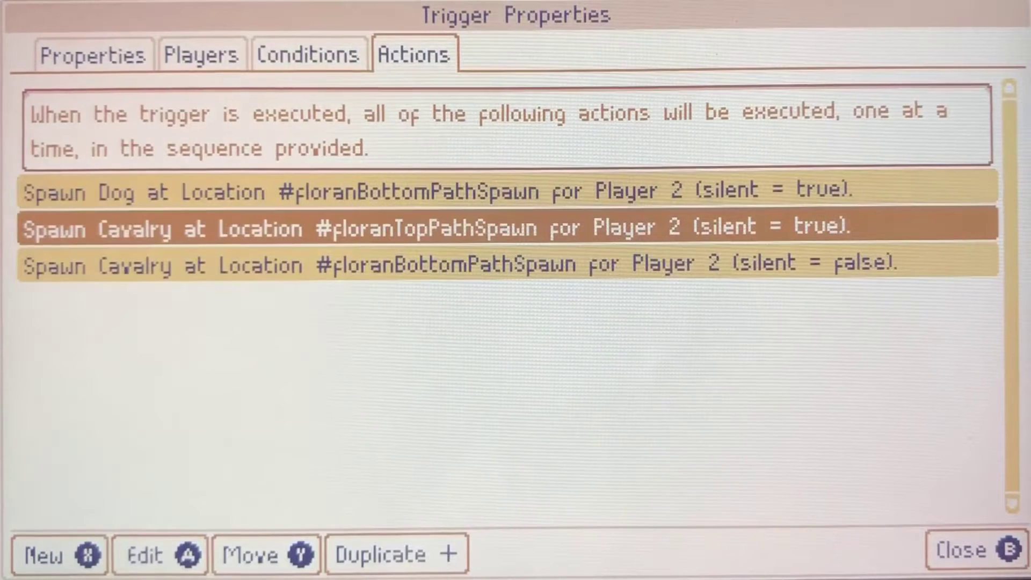
pyautogui.press('Down')
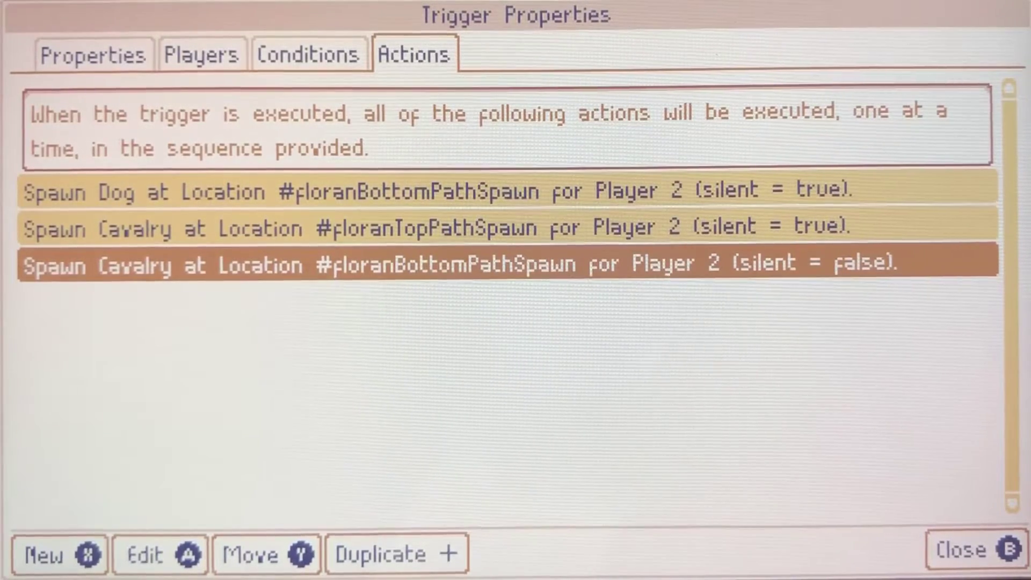
pyautogui.press('b')
# - Open the #2 Recruit Off 8 x 1 trigger, review its conditions and spawn actions, and close it
pyautogui.press('Up')
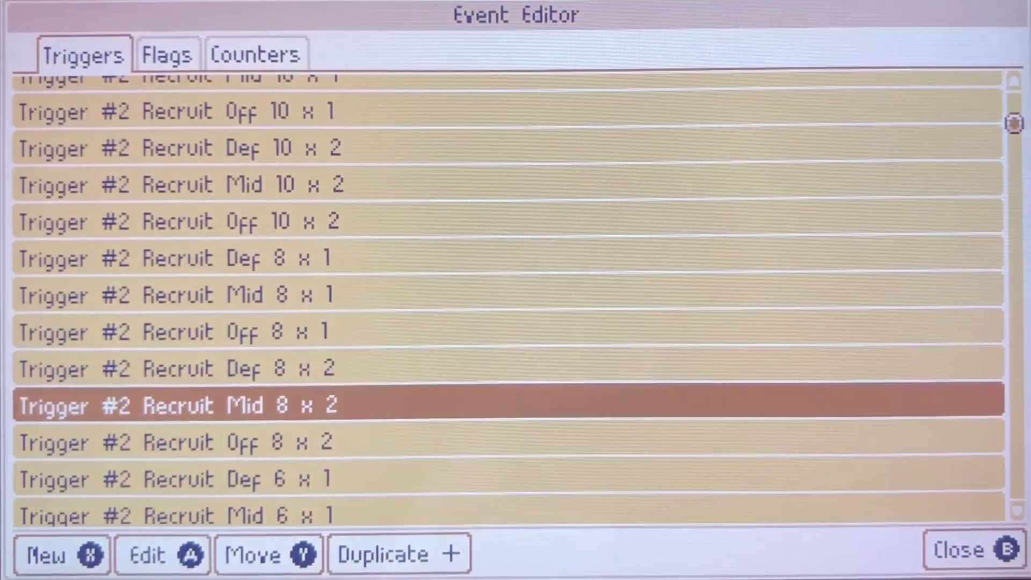
pyautogui.press('Up')
pyautogui.press('Up')
pyautogui.press('a')
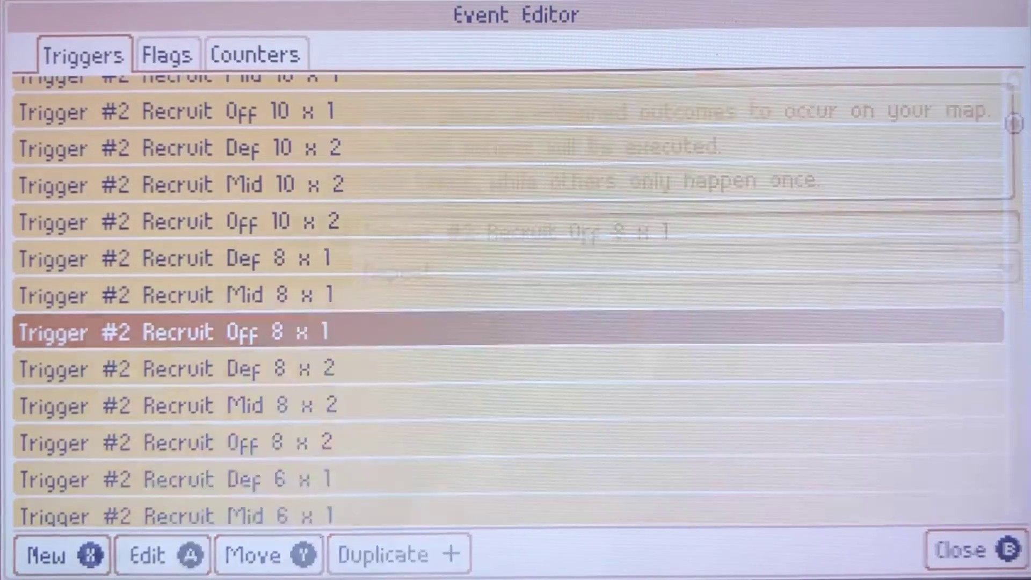
pyautogui.press('l')
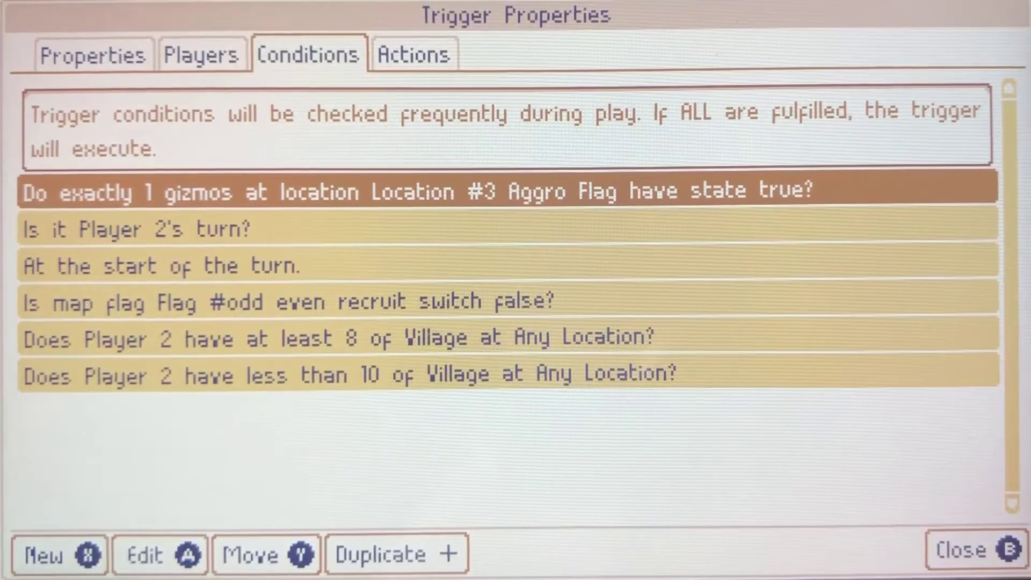
pyautogui.press('r')
pyautogui.press('Down')
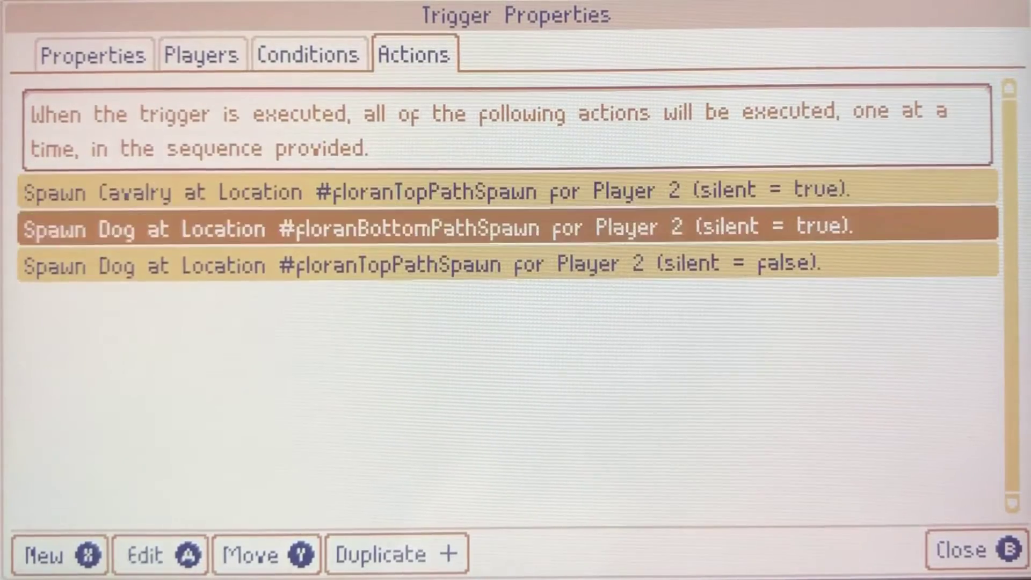
pyautogui.press('Down')
pyautogui.press('Up')
pyautogui.press('Escape')
# - Open the #2 Recruit Def 10 x 2 trigger, review its conditions and spawn actions, and close it
pyautogui.press('Up')
pyautogui.press('Up')
pyautogui.press('Up')
pyautogui.press('Up')
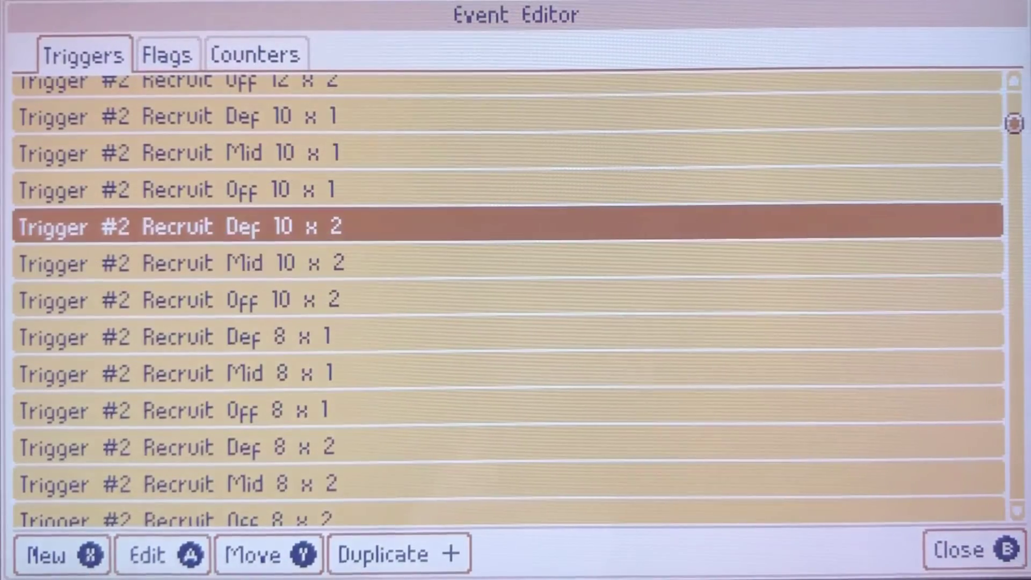
pyautogui.press('Return')
pyautogui.press('l')
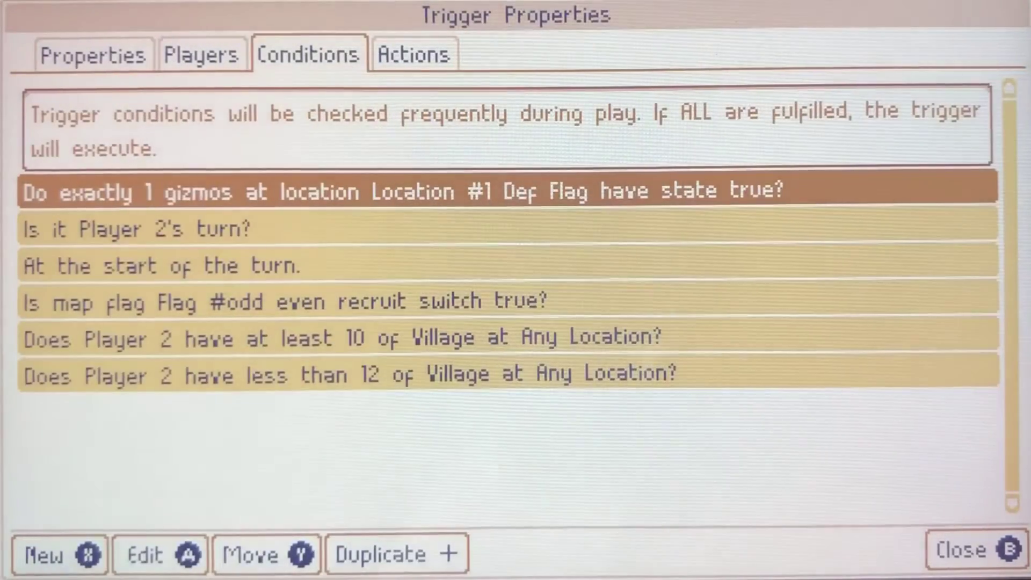
pyautogui.press('r')
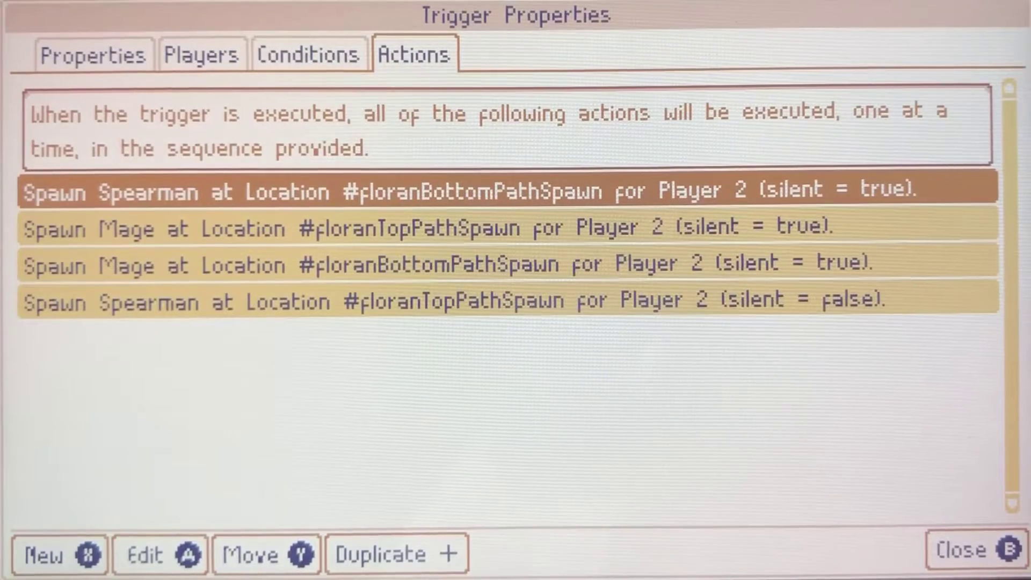
pyautogui.press('Escape')
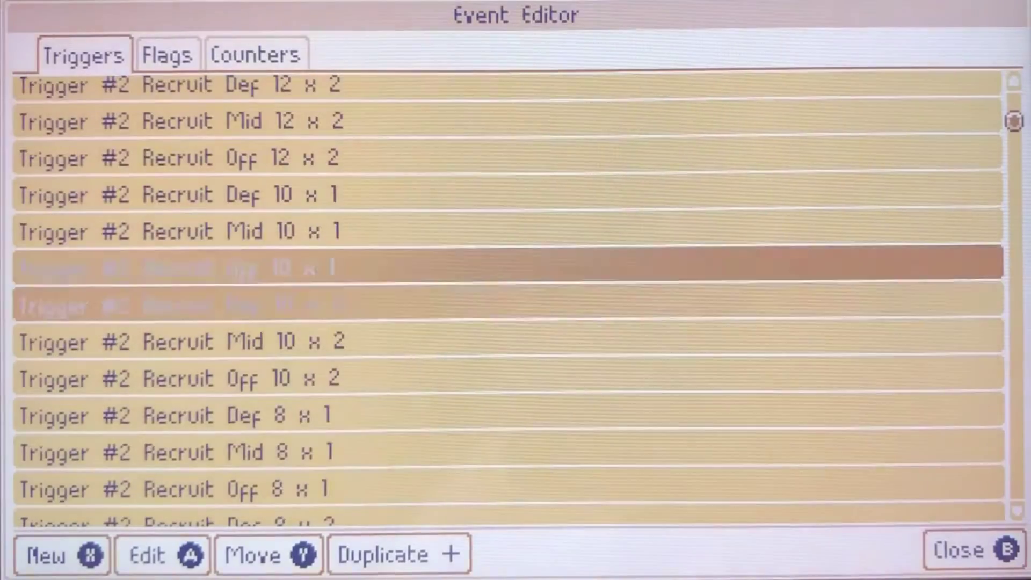
# - Open the #2 Recruit Mid 12 x 1 trigger and examine its spawn actions and village conditions
pyautogui.press('Up')
pyautogui.press('Up')
pyautogui.press('Up')
pyautogui.press('Up')
pyautogui.press('Up')
pyautogui.press('Up')
pyautogui.press('Up')
pyautogui.press('Up')
pyautogui.press('Up')
pyautogui.press('Up')
pyautogui.press('Down')
pyautogui.press('Down')
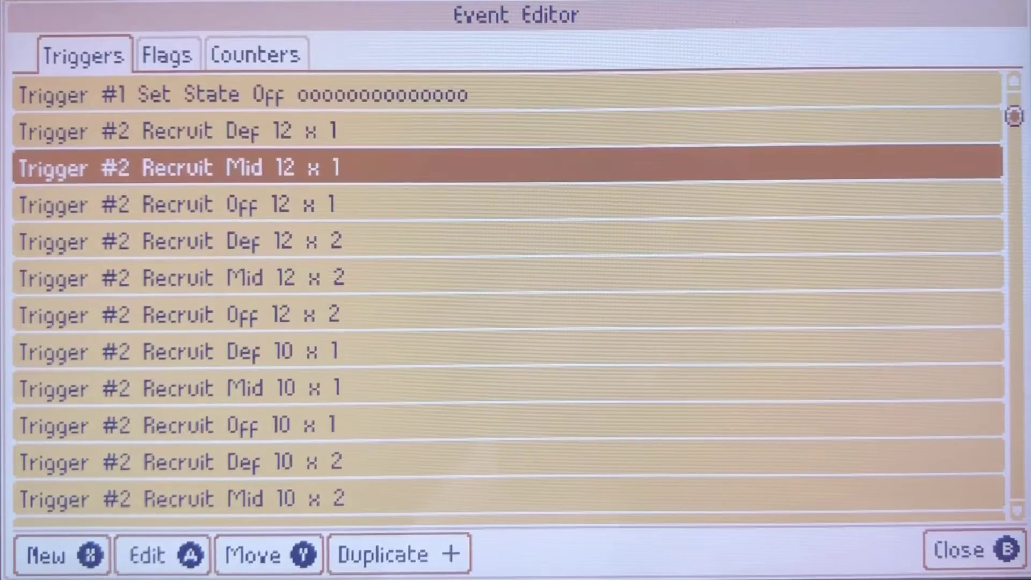
pyautogui.press('Return')
pyautogui.press('Left')
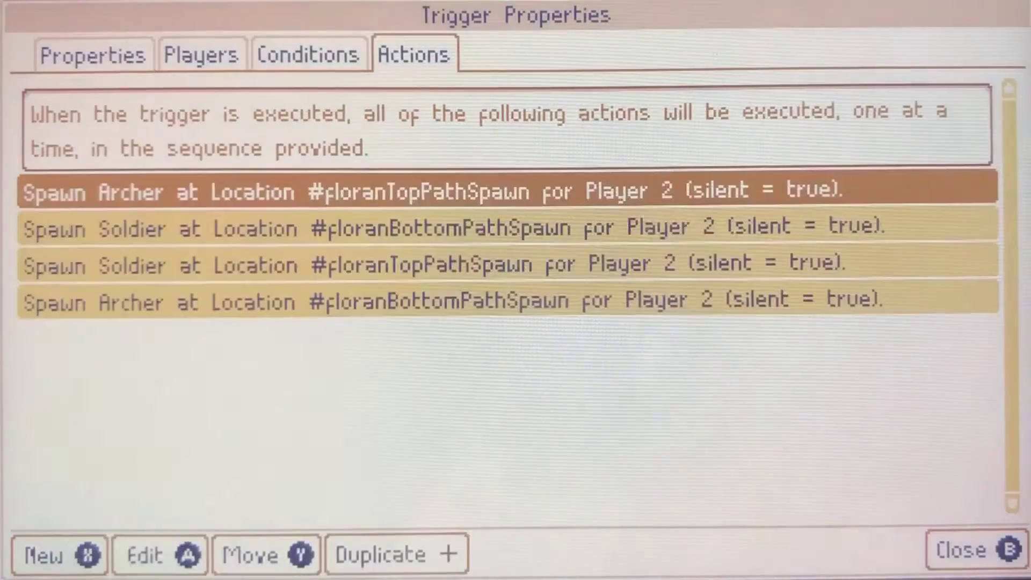
pyautogui.press('Left')
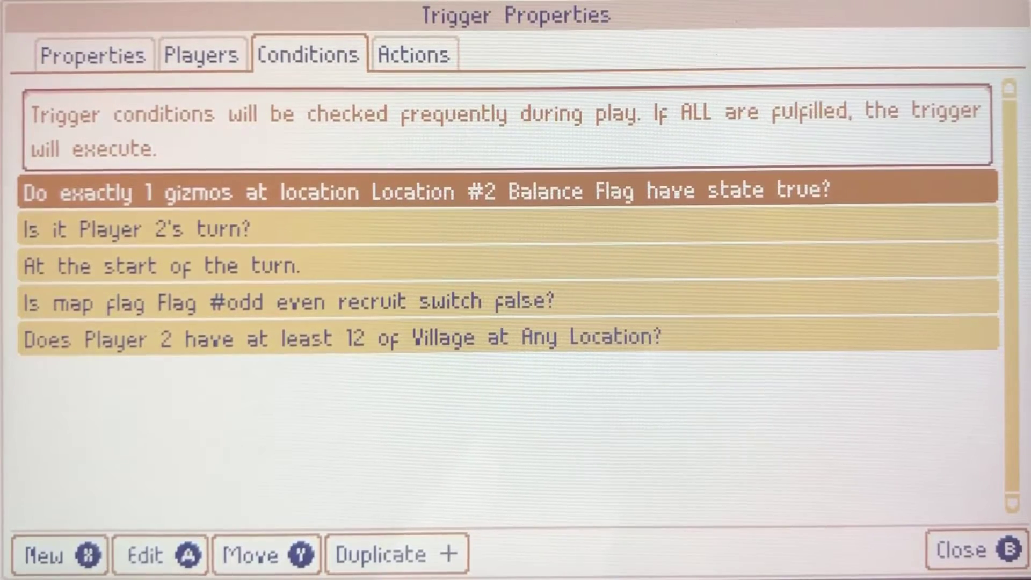
# - Go through the Archer and Soldier spawn actions of the #2 Recruit Mid 12 x 1 trigger and close it
pyautogui.press('Right')
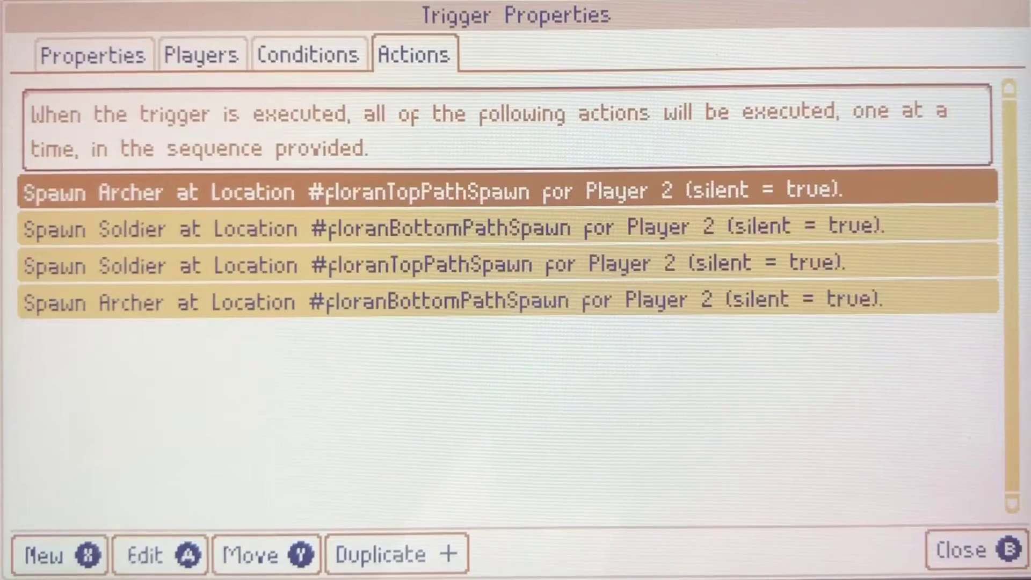
pyautogui.press('Down')
pyautogui.press('Down')
pyautogui.press('Down')
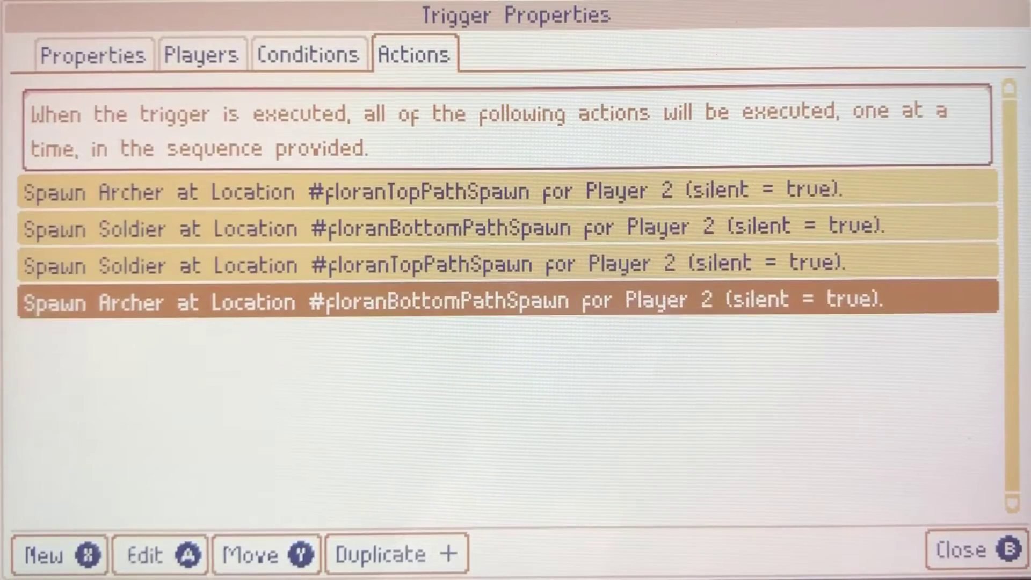
pyautogui.press('Up')
pyautogui.press('Up')
pyautogui.press('Up')
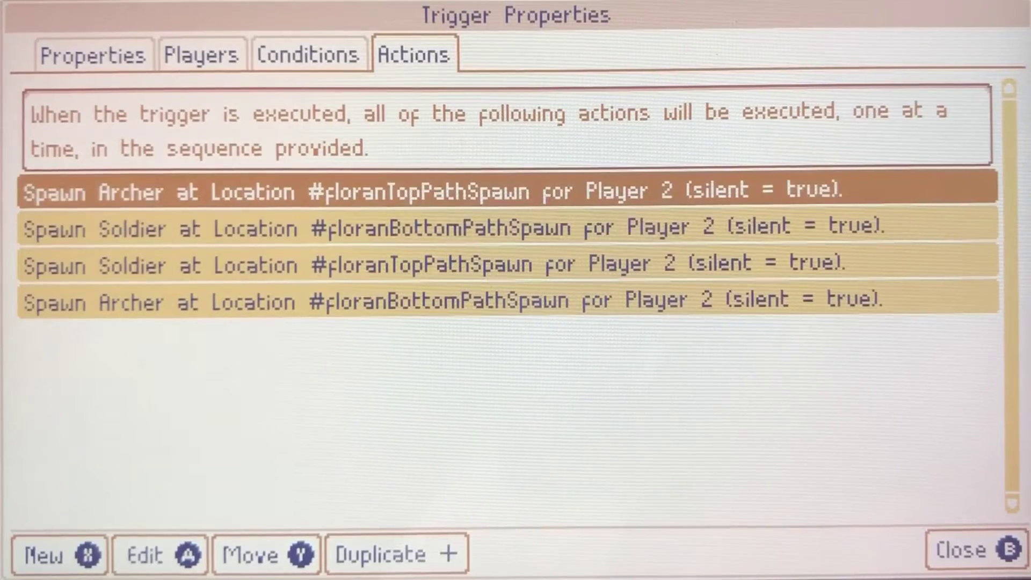
pyautogui.press('Down')
pyautogui.press('Down')
pyautogui.press('Escape')
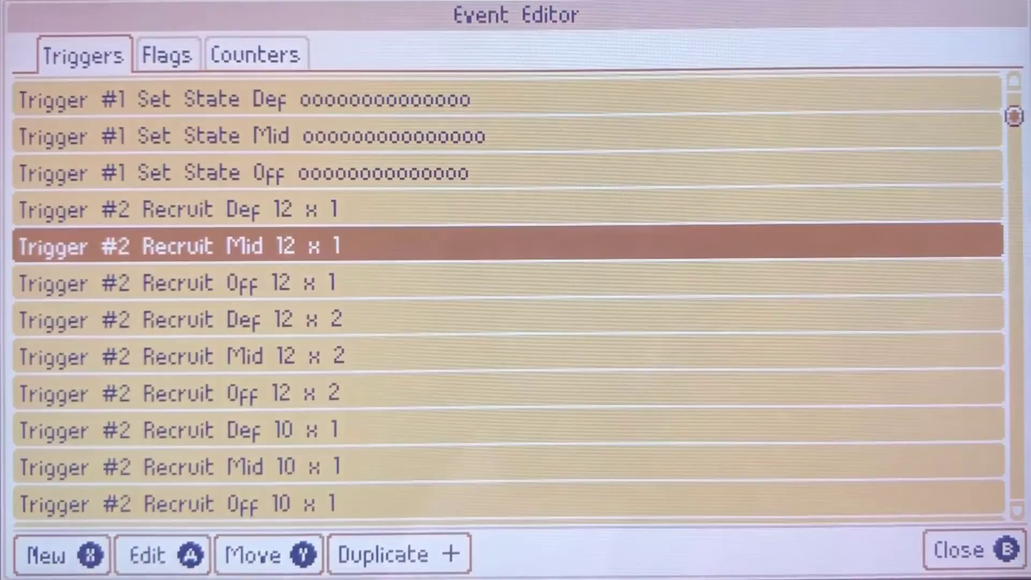
# - Open the #2 Recruit Def 12 x 1 trigger, review its conditions and spawn actions, and close it
pyautogui.press('Up')
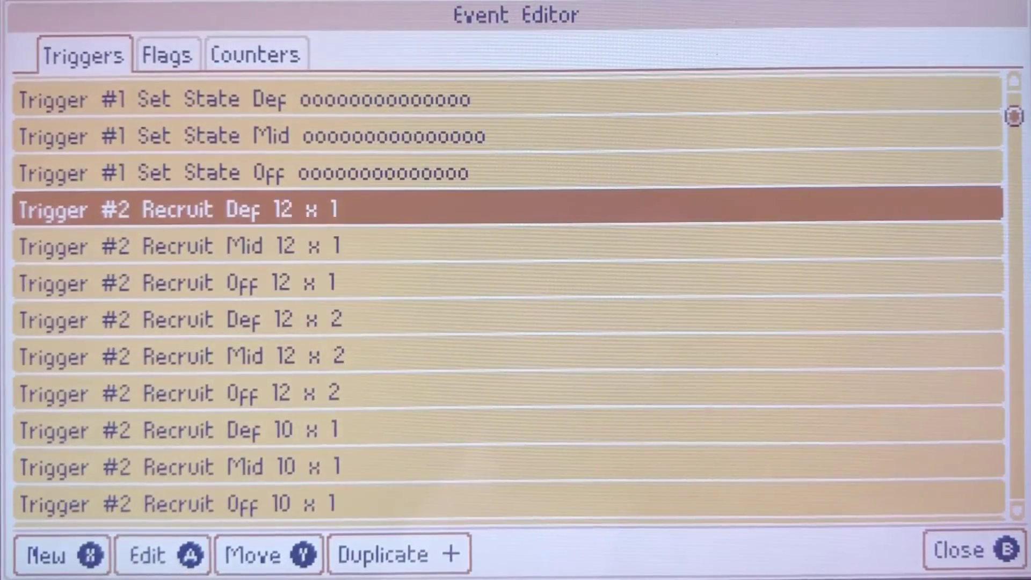
pyautogui.press('Return')
pyautogui.press('Tab')
pyautogui.press('Tab')
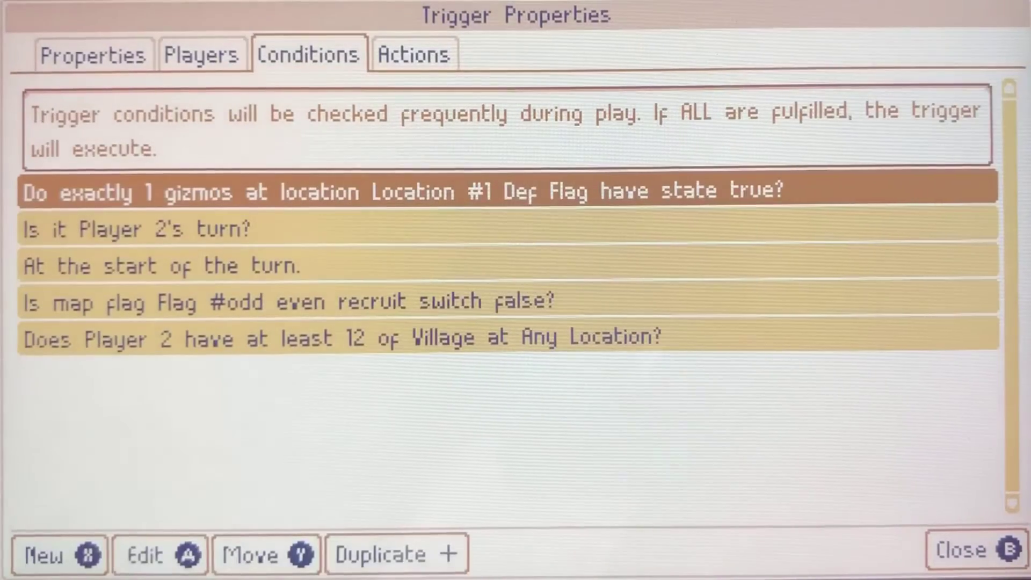
pyautogui.press('Tab')
pyautogui.press('Down')
pyautogui.press('Down')
pyautogui.press('Down')
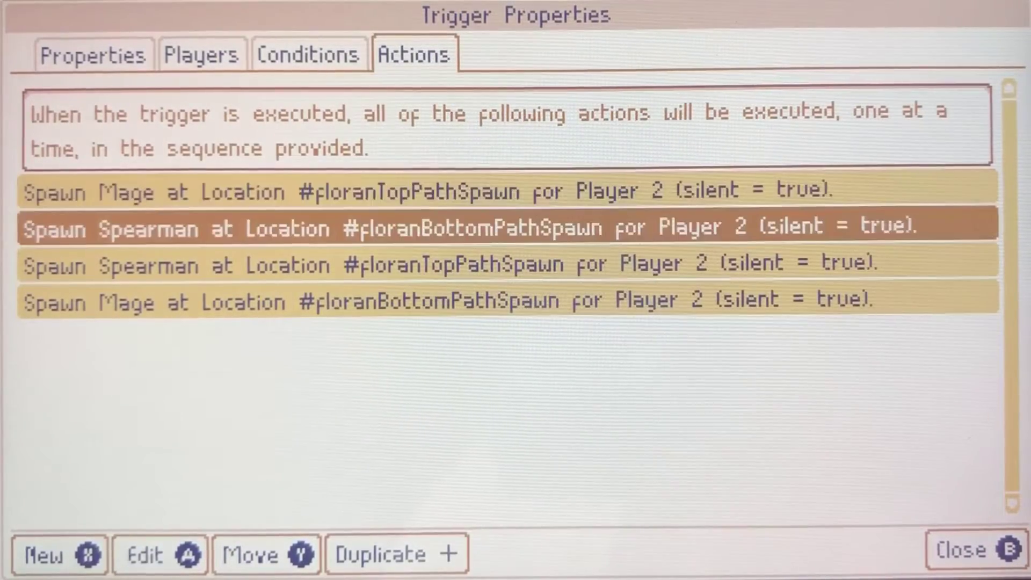
pyautogui.press('Escape')
# - Open the #2 Recruit Off 12 x 2 trigger, review its conditions, go through its Dog and Cavalry spawn actions, and close it
pyautogui.press('Down')
pyautogui.press('Down')
pyautogui.press('Down')
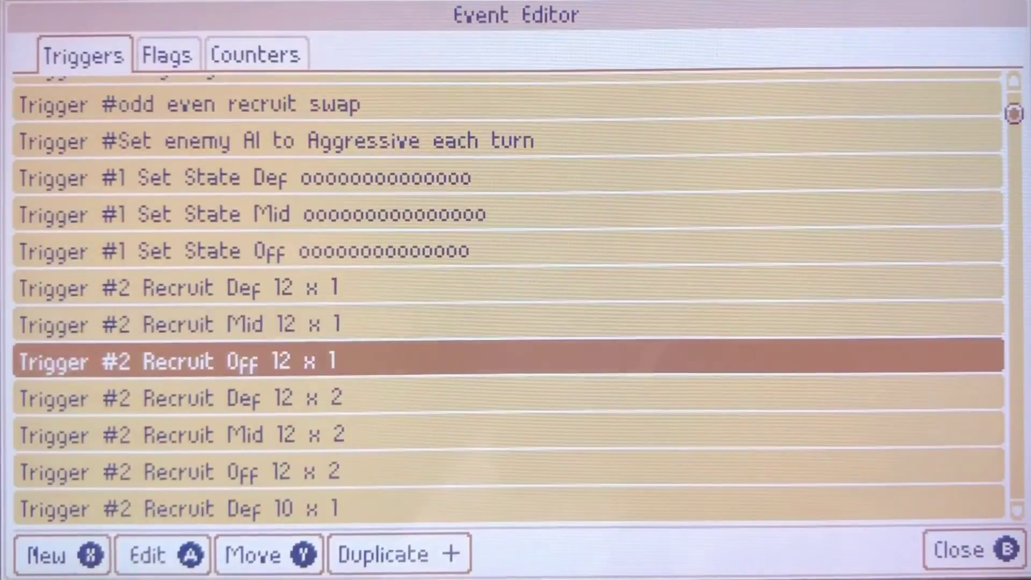
pyautogui.press('Down')
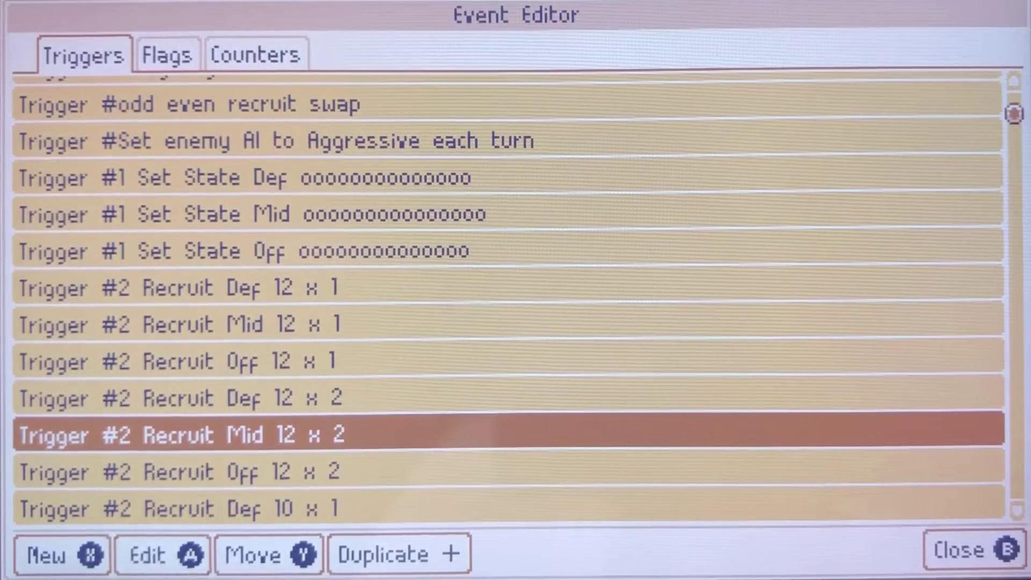
pyautogui.press('Down')
pyautogui.press('Return')
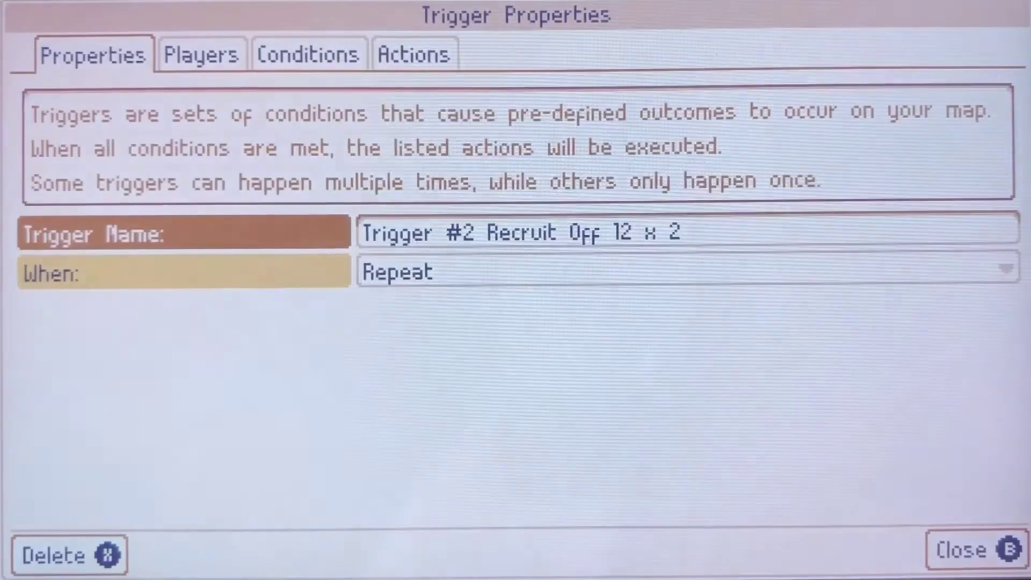
pyautogui.press('Right')
pyautogui.press('Right')
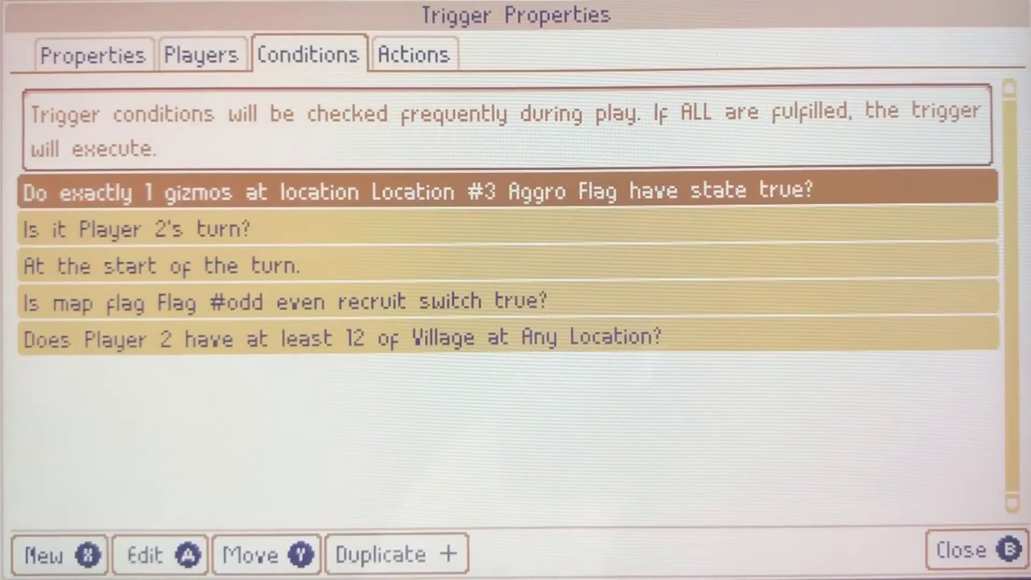
pyautogui.press('Right')
pyautogui.press('Down')
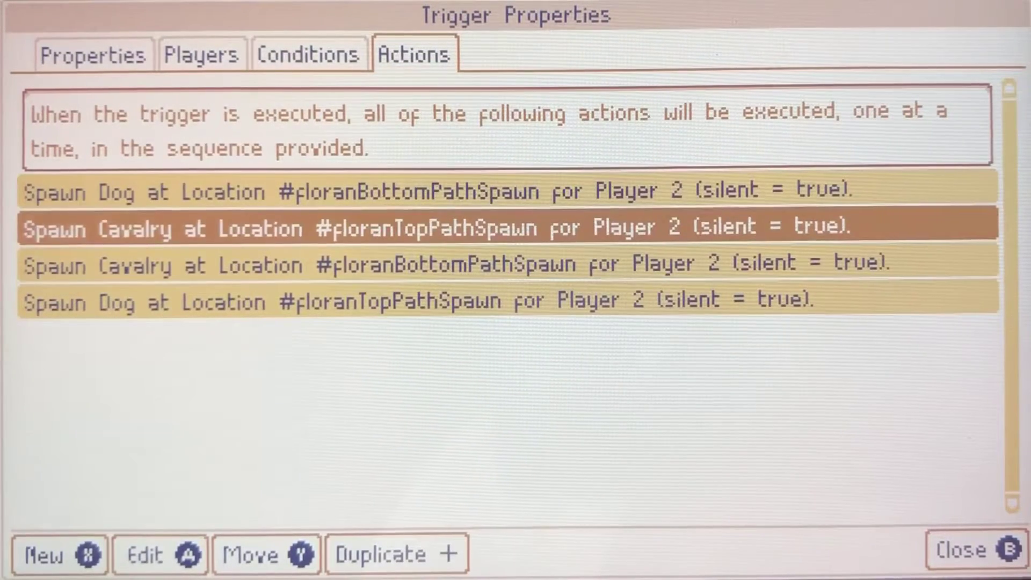
pyautogui.press('Down')
pyautogui.press('Down')
pyautogui.press('Up')
pyautogui.press('Up')
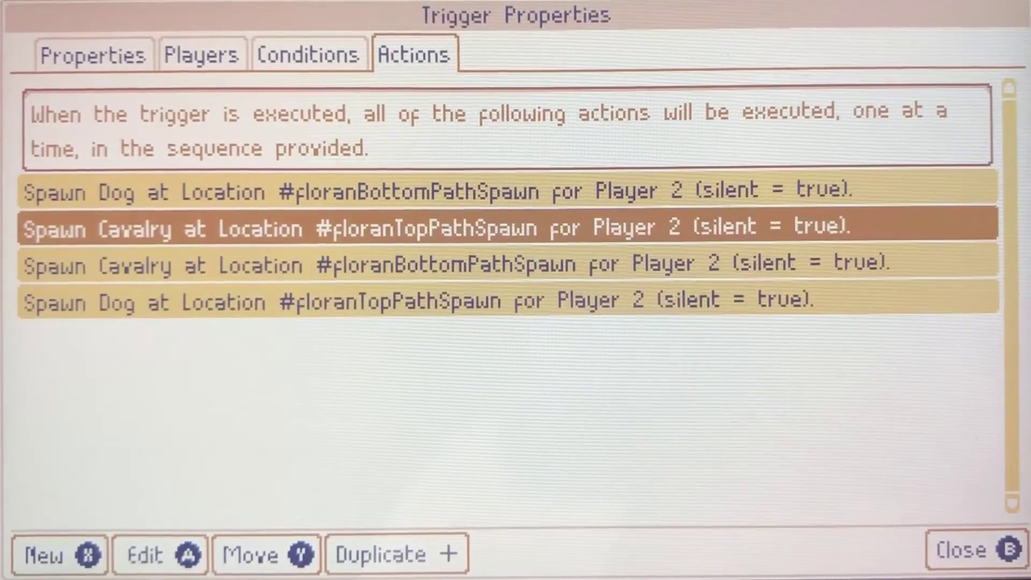
pyautogui.press('Up')
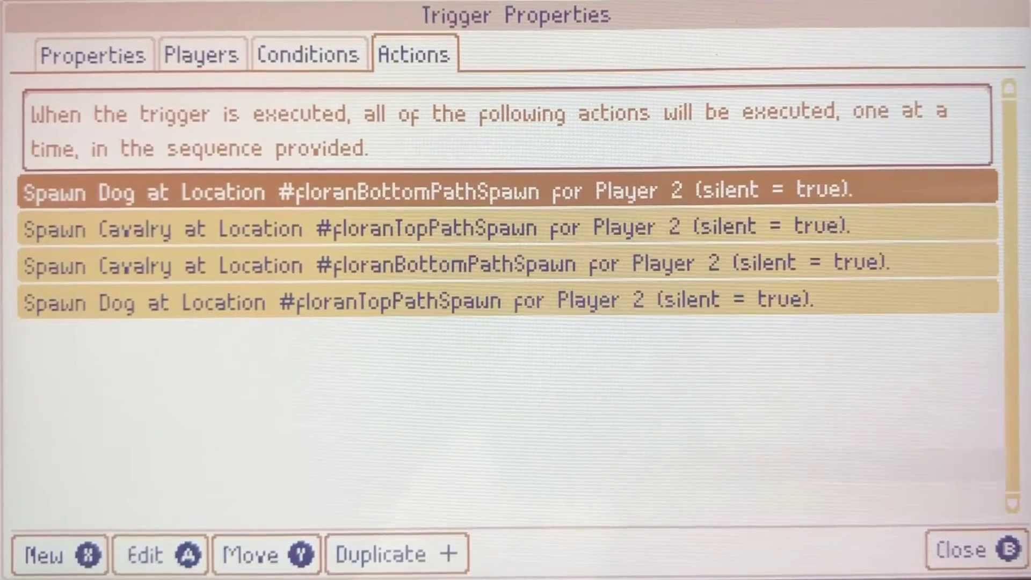
pyautogui.press('Escape')
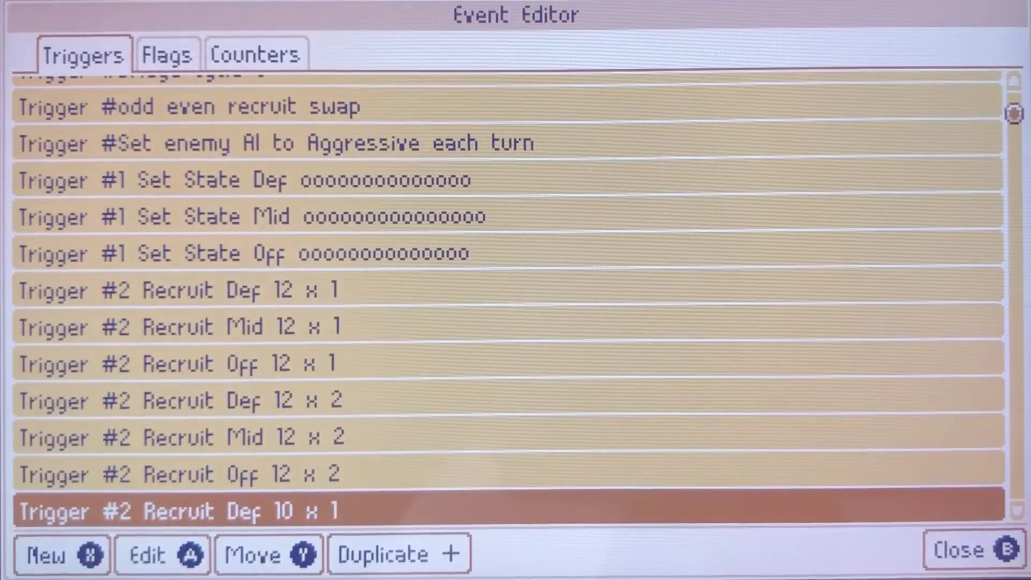
# - Look through the rest of the #2 Recruit triggers down to the Felheim Recruit triggers
pyautogui.press('Down')
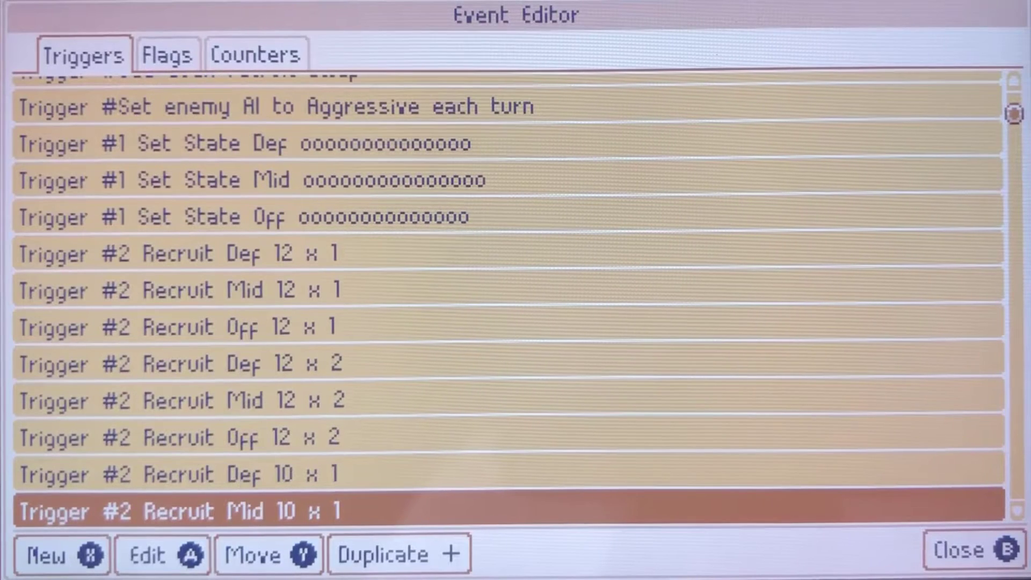
pyautogui.press('Down')
pyautogui.press('Down')
pyautogui.press('Down')
pyautogui.press('Down')
pyautogui.press('Down')
pyautogui.press('Down')
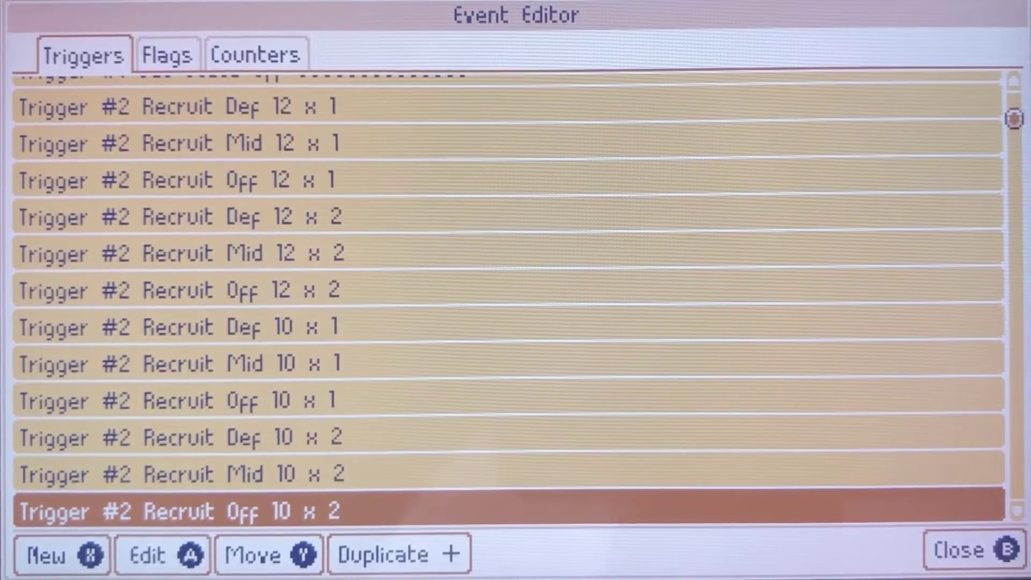
pyautogui.press('Down')
pyautogui.press('Down')
pyautogui.press('Down')
pyautogui.press('Down')
pyautogui.press('Down')
pyautogui.press('Down')
pyautogui.press('Down')
pyautogui.press('Down')
pyautogui.press('Down')
pyautogui.press('Down')
pyautogui.press('Down')
pyautogui.press('Down')
pyautogui.press('Down')
pyautogui.press('Down')
pyautogui.press('Down')
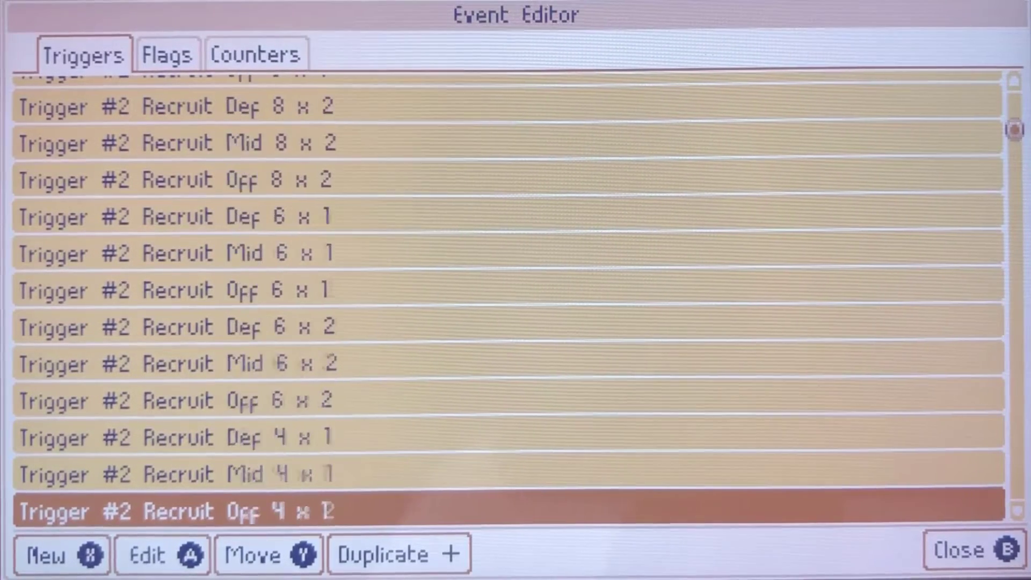
pyautogui.press('Down')
pyautogui.press('Down')
pyautogui.press('Down')
pyautogui.press('Down')
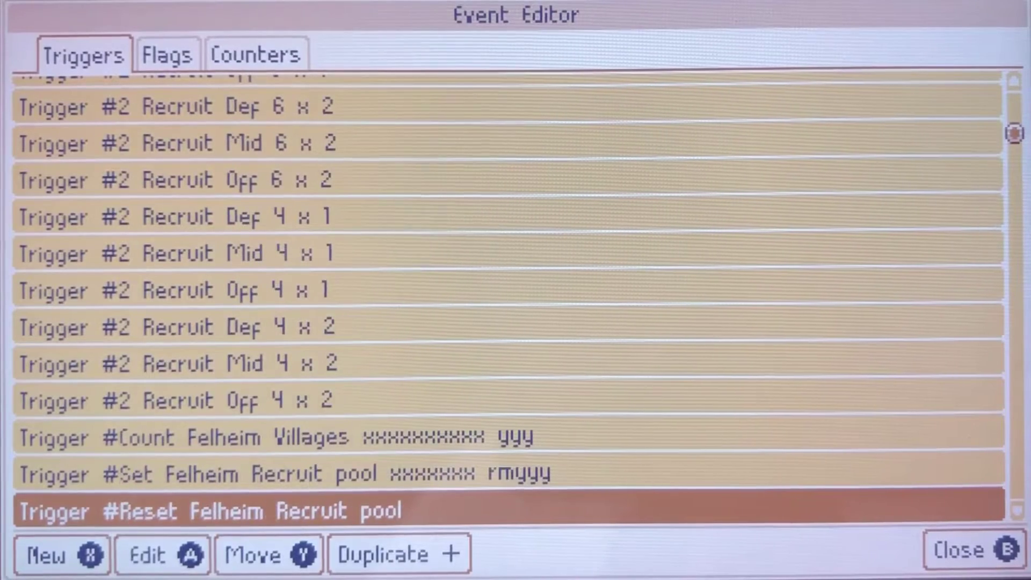
pyautogui.press('Down')
pyautogui.press('Down')
pyautogui.press('Down')
pyautogui.press('Down')
pyautogui.press('Down')
pyautogui.press('Down')
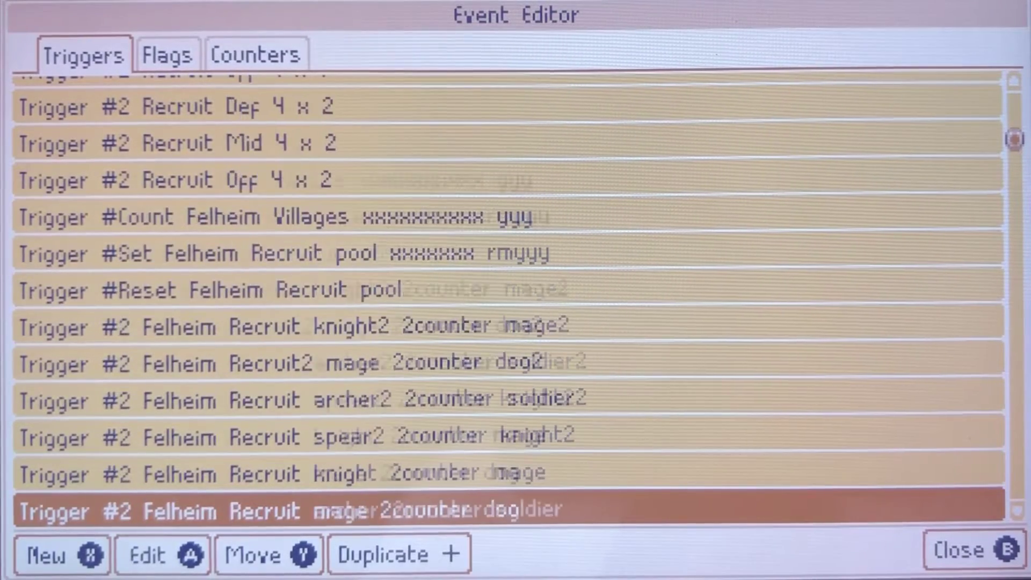
pyautogui.press('Down')
pyautogui.press('Down')
pyautogui.press('Down')
# - Open the #Count Felheim Villages trigger, review its conditions and its village-counting action, and close it
pyautogui.press('Up')
pyautogui.press('Up')
pyautogui.press('Up')
pyautogui.press('Up')
pyautogui.press('Up')
pyautogui.press('Up')
pyautogui.press('Up')
pyautogui.press('Up')
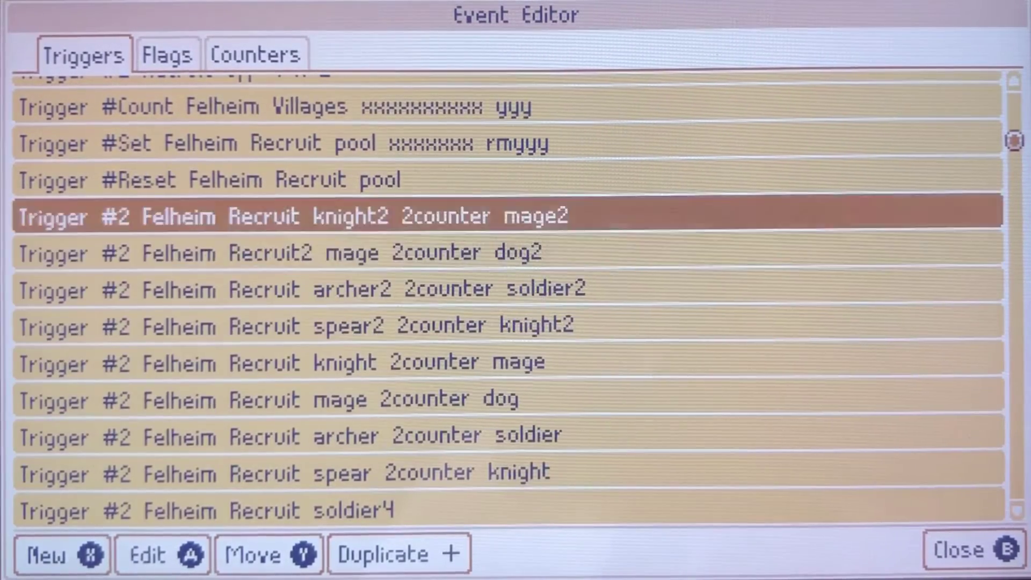
pyautogui.press('Up')
pyautogui.press('Up')
pyautogui.press('Up')
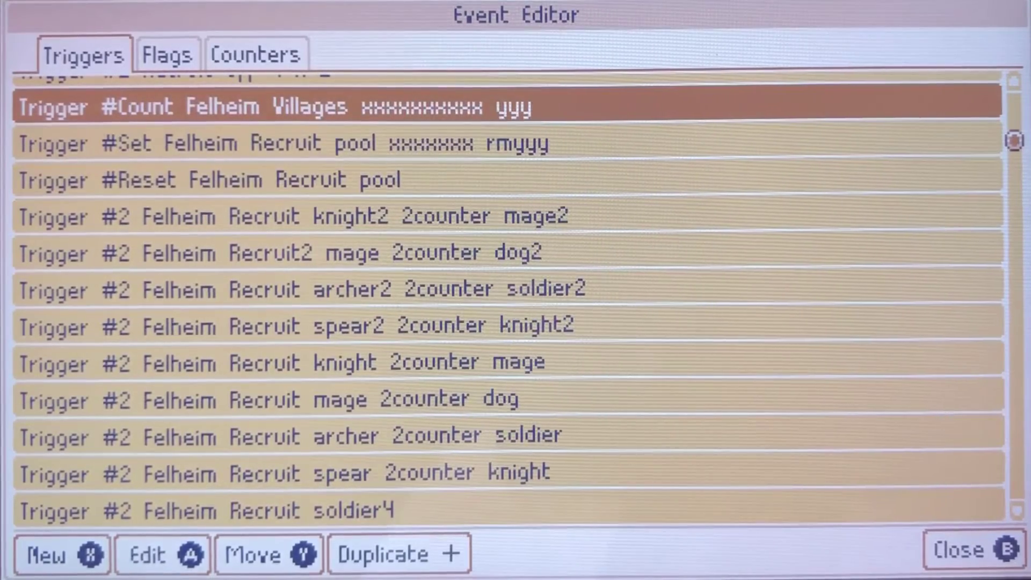
pyautogui.press('Return')
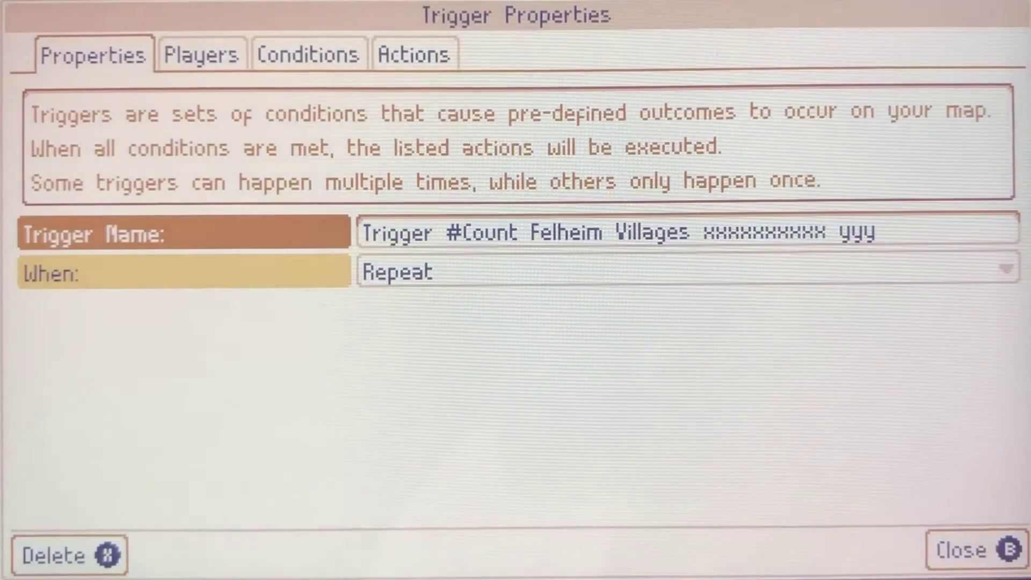
pyautogui.press('e')
pyautogui.press('e')
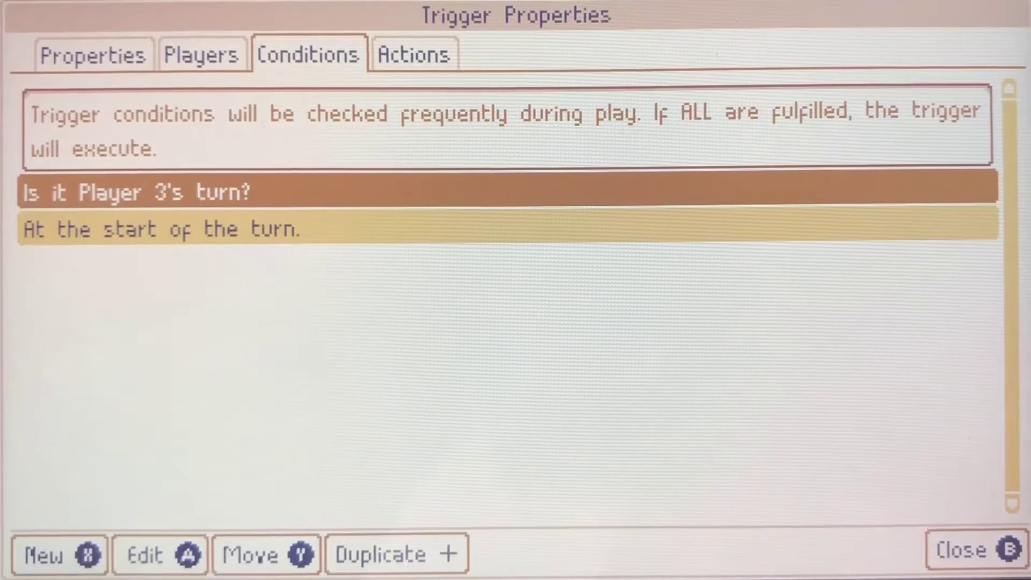
pyautogui.press('e')
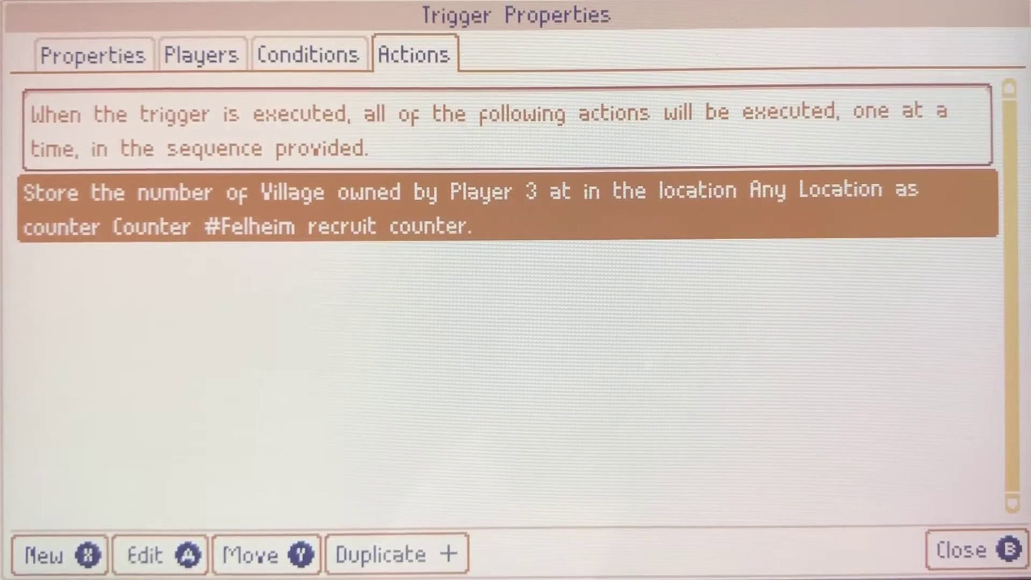
pyautogui.press('Left')
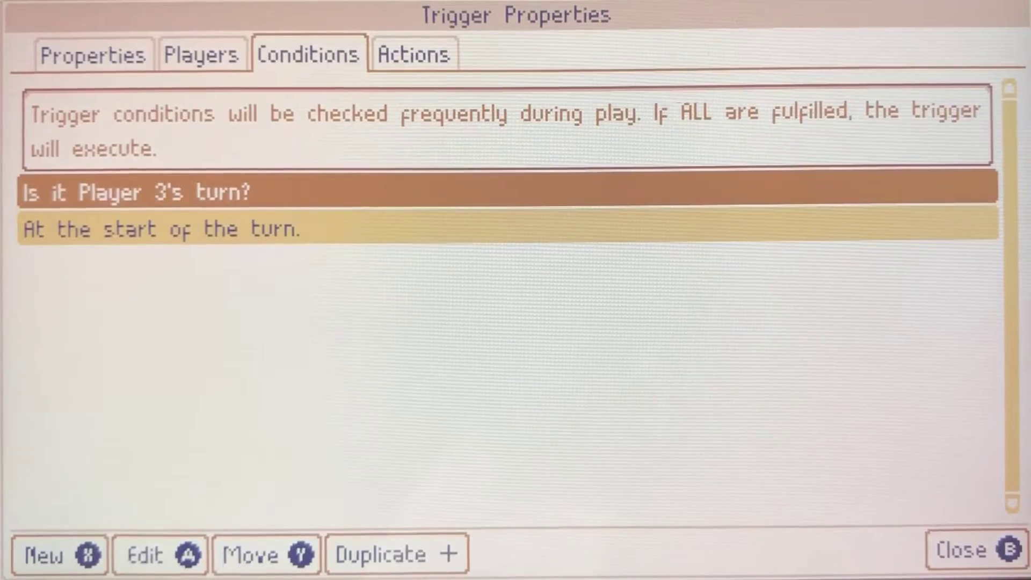
pyautogui.press('Right')
pyautogui.press('Escape')
# - Open the #Set Felheim Recruit pool trigger, review its conditions, recruit counter action and assigned players, and close it
pyautogui.press('Down')
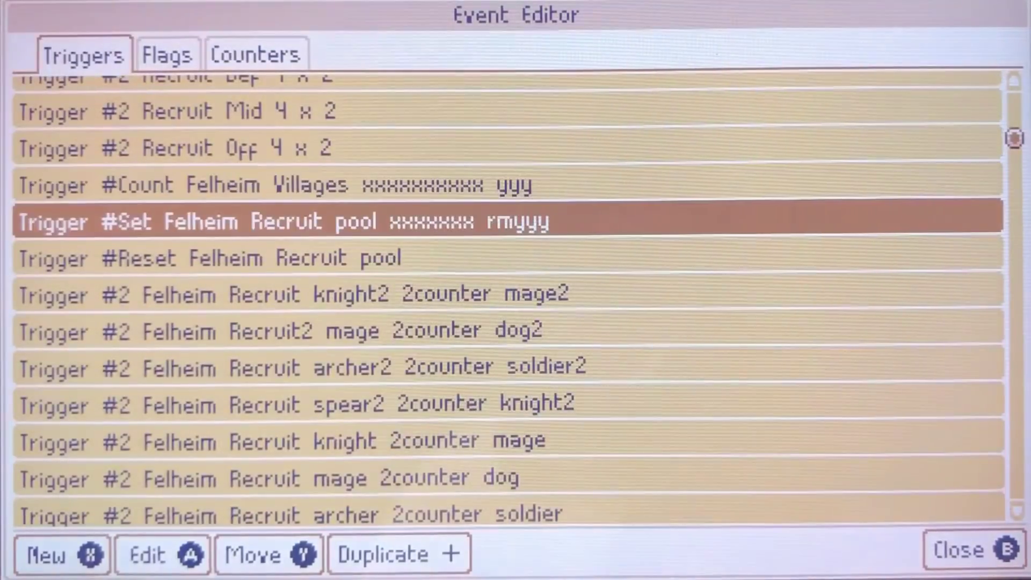
pyautogui.press('Return')
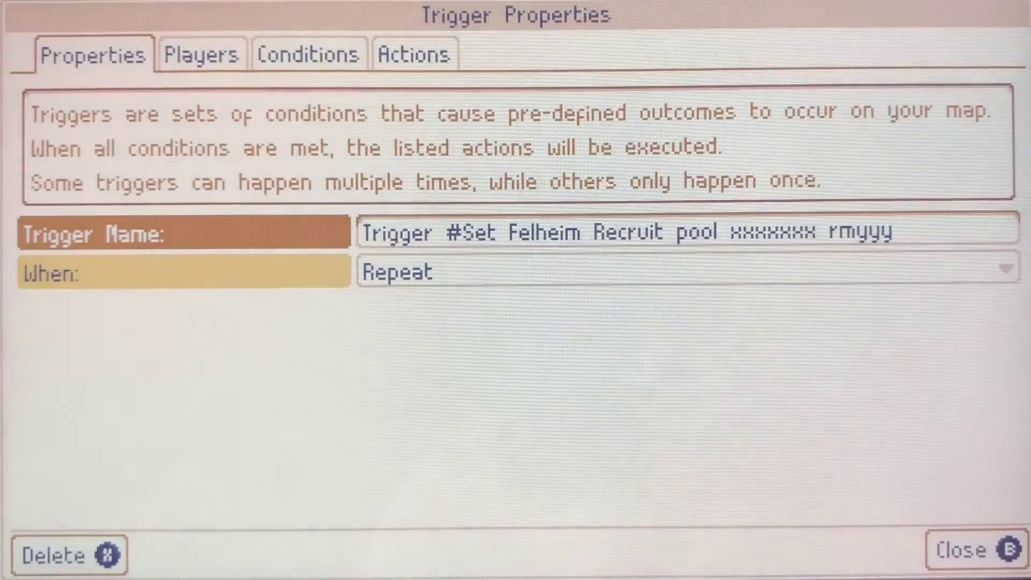
pyautogui.press('Right')
pyautogui.press('Right')
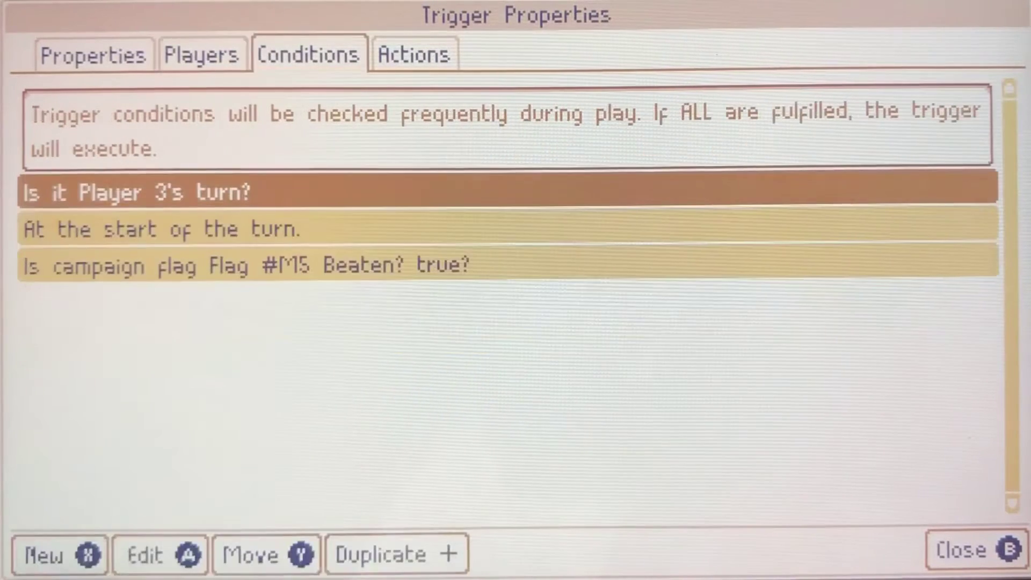
pyautogui.press('Down')
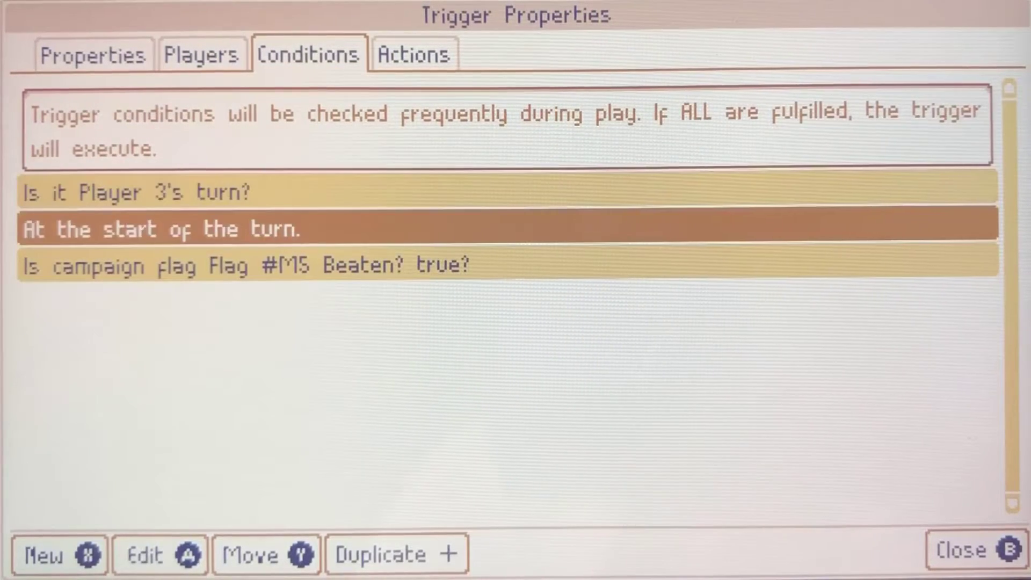
pyautogui.press('Right')
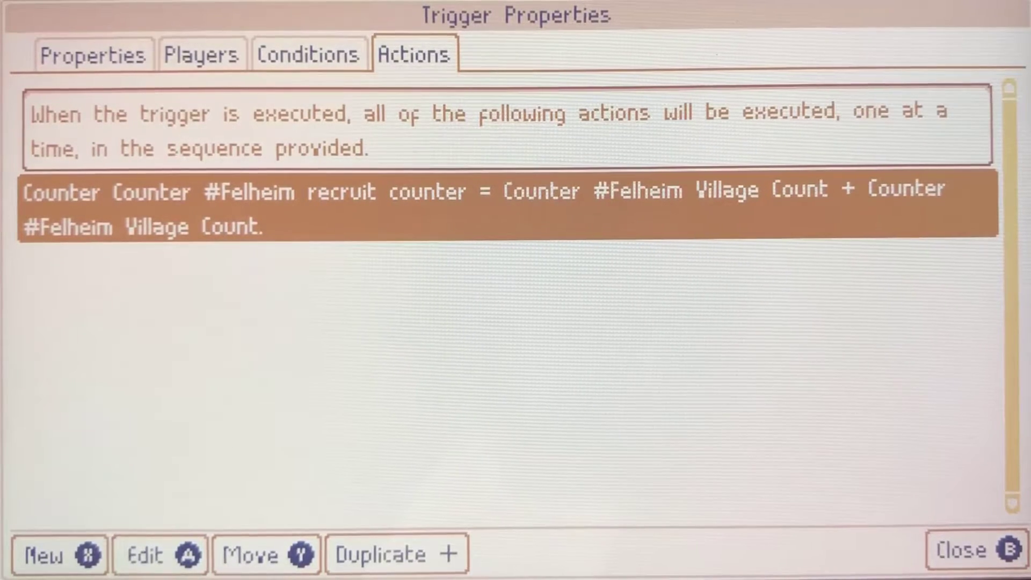
pyautogui.press('Left')
pyautogui.press('Down')
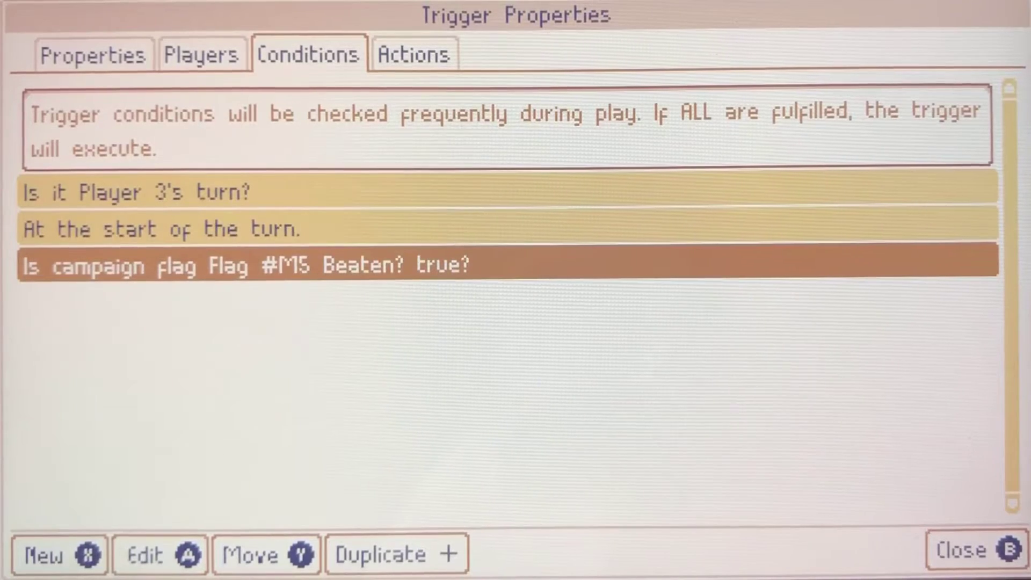
pyautogui.press('Left')
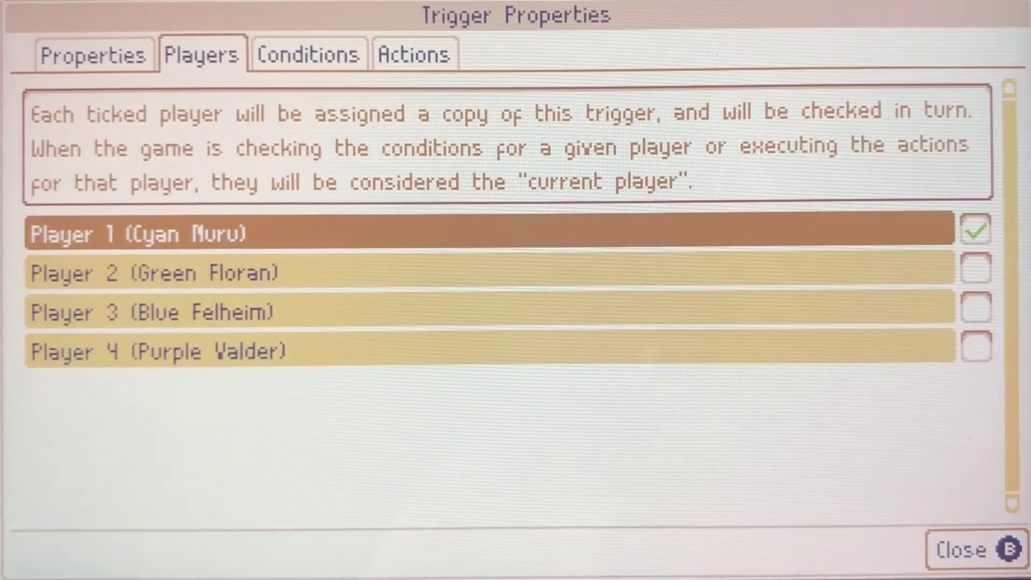
pyautogui.press('Escape')
# - Open the #Reset Felheim Recruit pool trigger, compare its conditions with its counter action, and close it
pyautogui.press('Down')
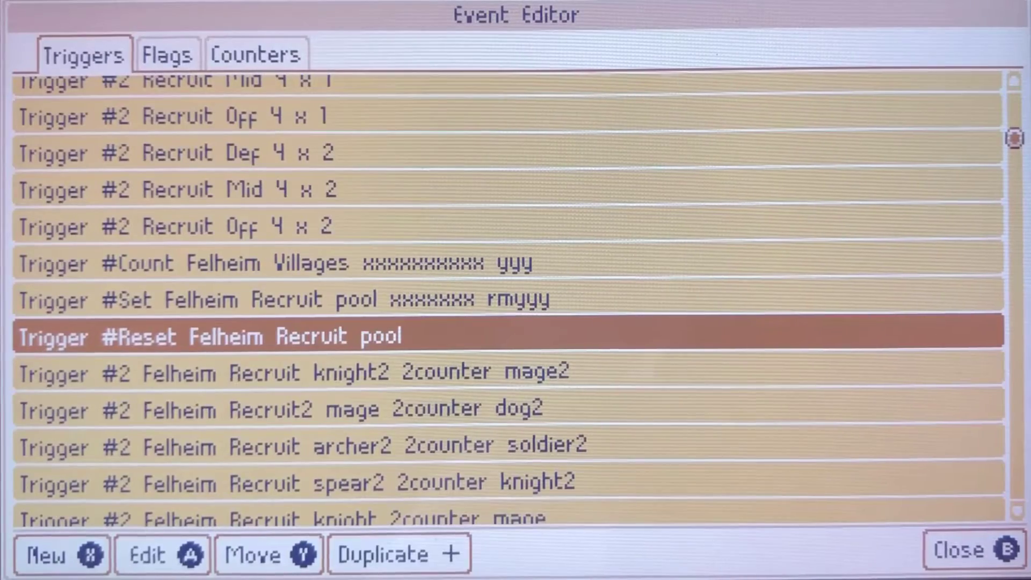
pyautogui.press('a')
pyautogui.press('r')
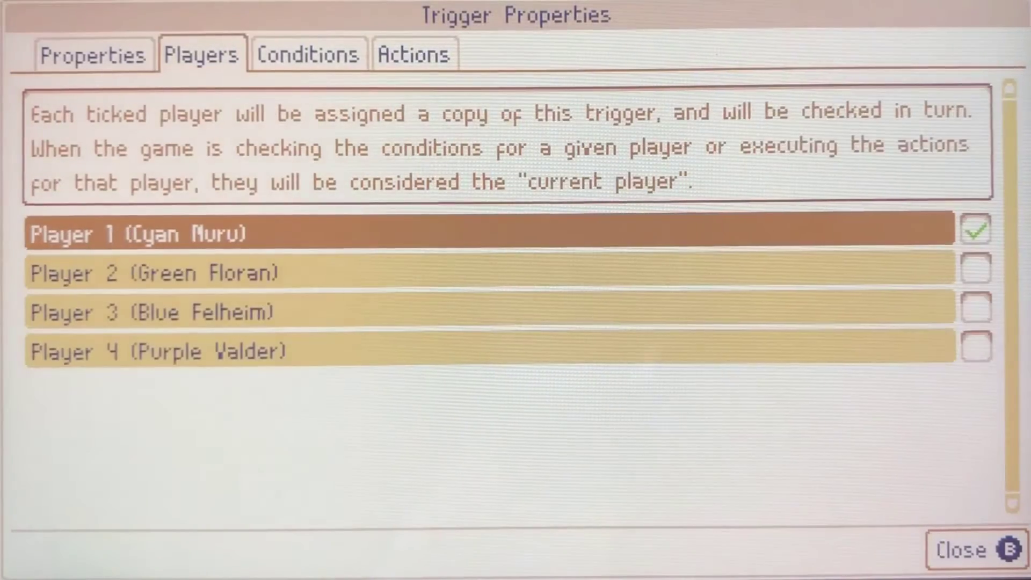
pyautogui.press('r')
pyautogui.press('r')
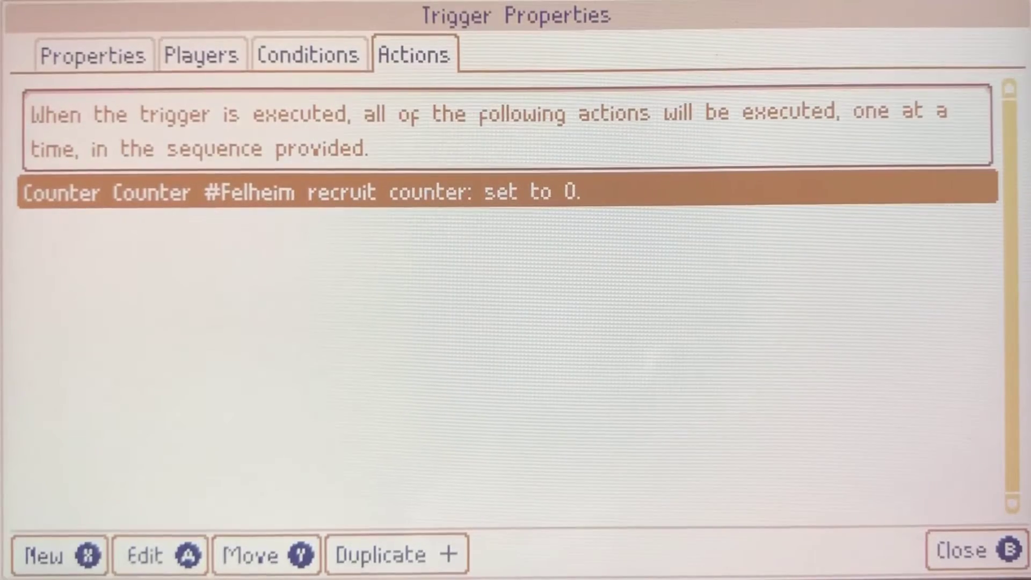
pyautogui.press('Left')
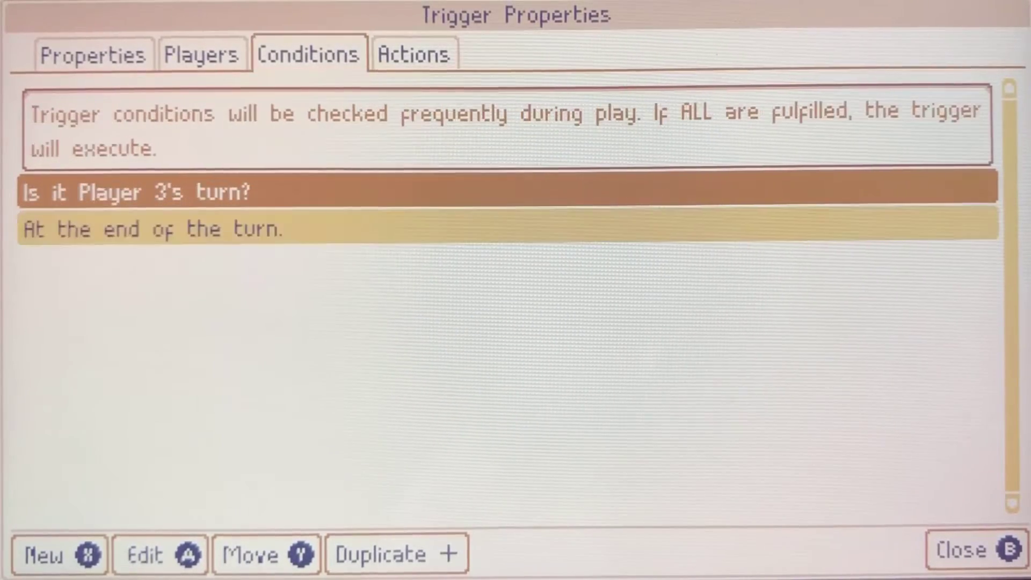
pyautogui.press('Right')
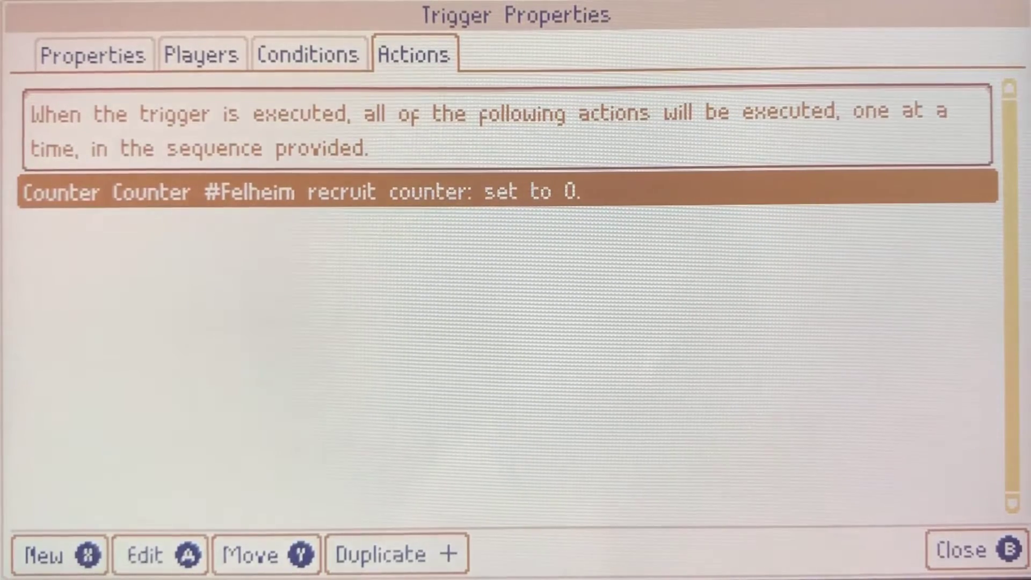
pyautogui.press('q')
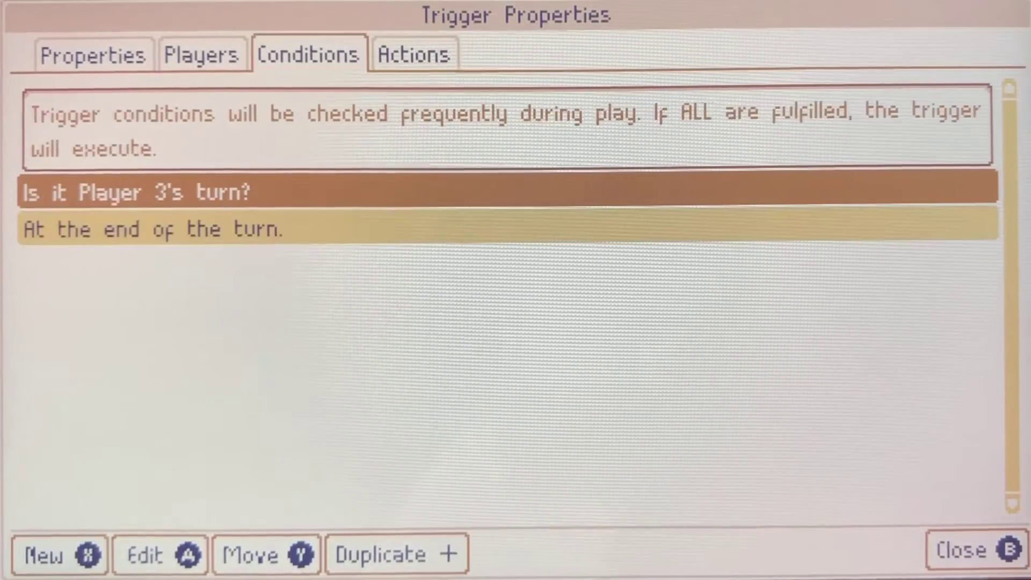
pyautogui.press('e')
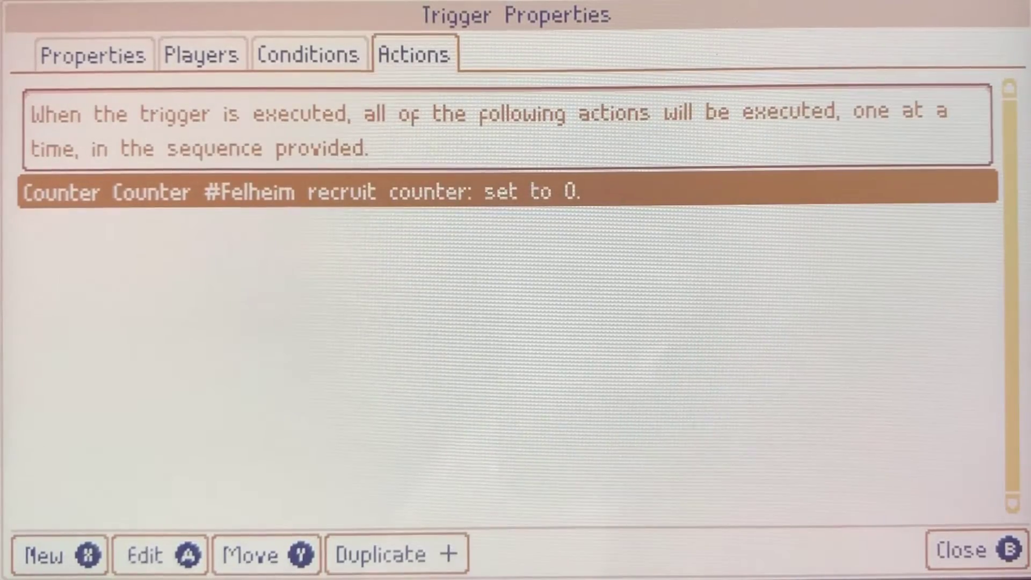
pyautogui.press('Escape')
# - Look through the #2 Felheim Recruit triggers listed below the recruit pool triggers
pyautogui.press('Down')
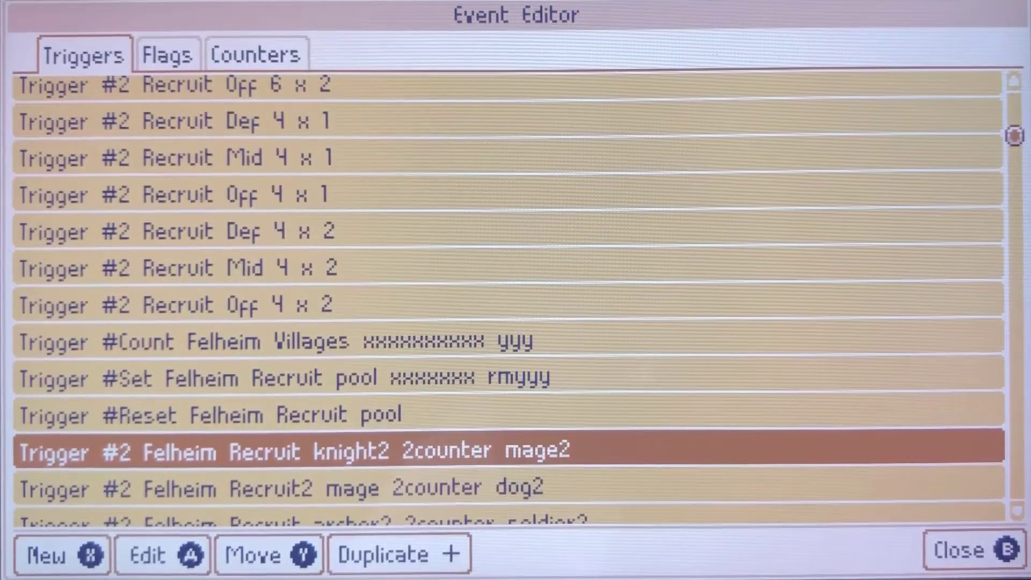
pyautogui.press('Down')
pyautogui.press('Down')
pyautogui.press('Down')
pyautogui.press('Up')
pyautogui.press('Up')
pyautogui.press('Up')
pyautogui.press('Up')
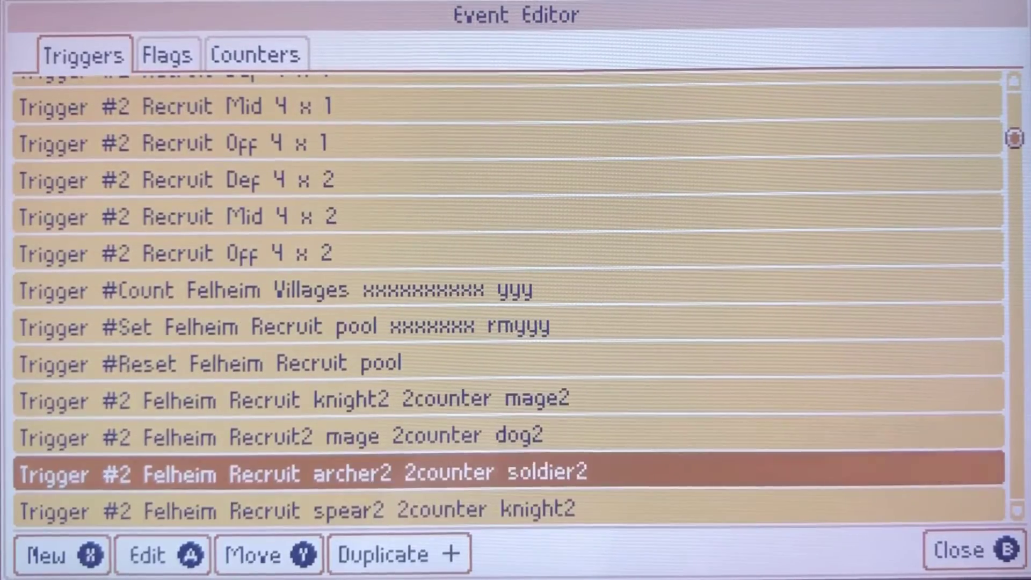
# - Open the #2 Felheim Recruit knight2 2counter mage2 trigger, review its conditions and its Cavalry spawn and counter actions, and close it
pyautogui.press('Down')
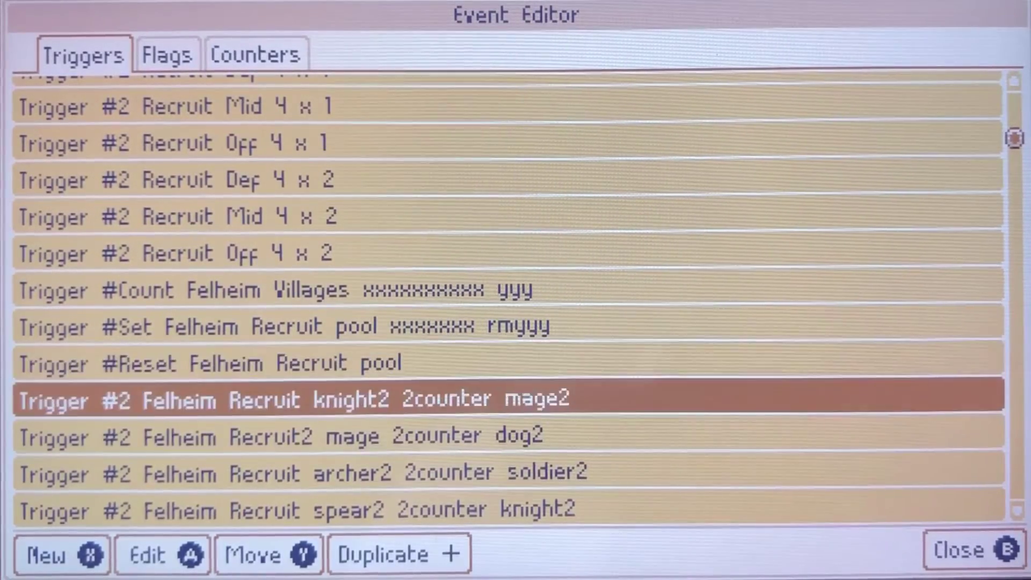
pyautogui.press('Return')
pyautogui.press('Tab')
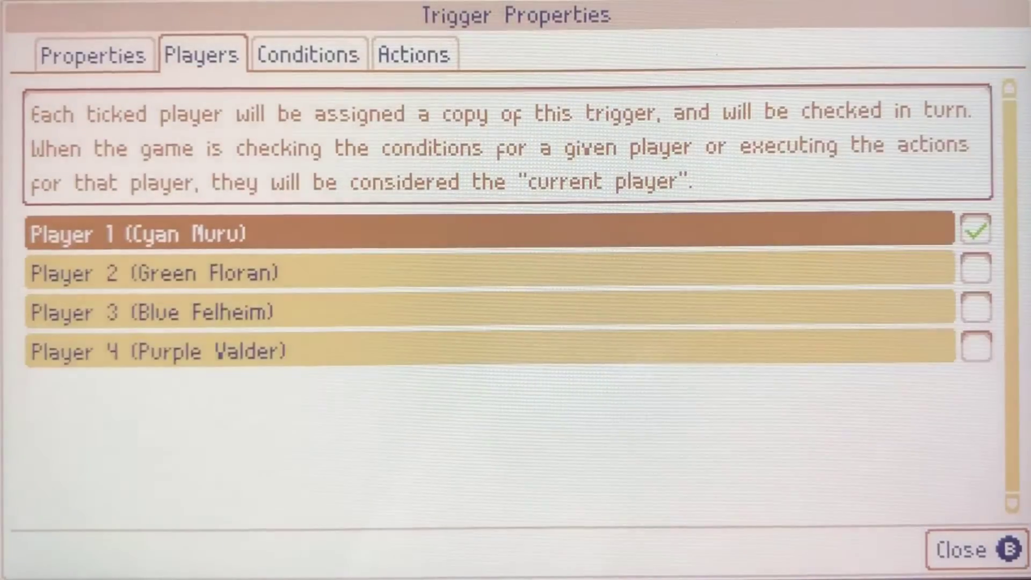
pyautogui.press('Tab')
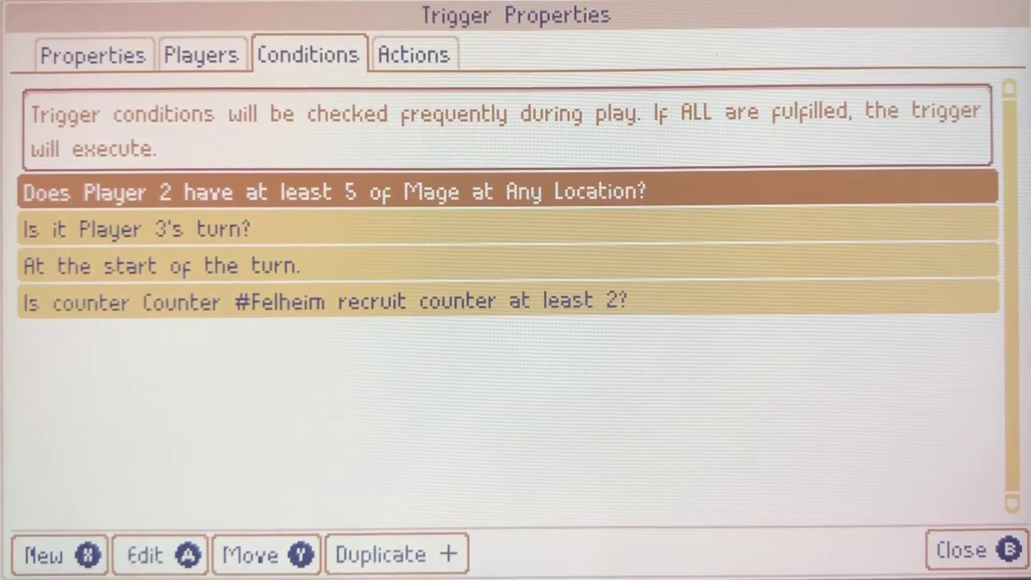
pyautogui.press('Tab')
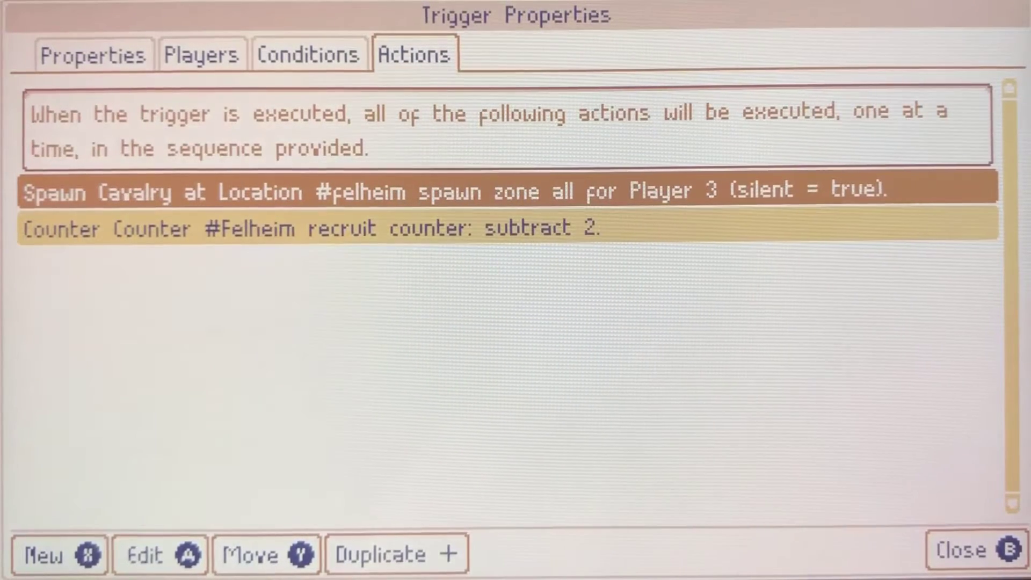
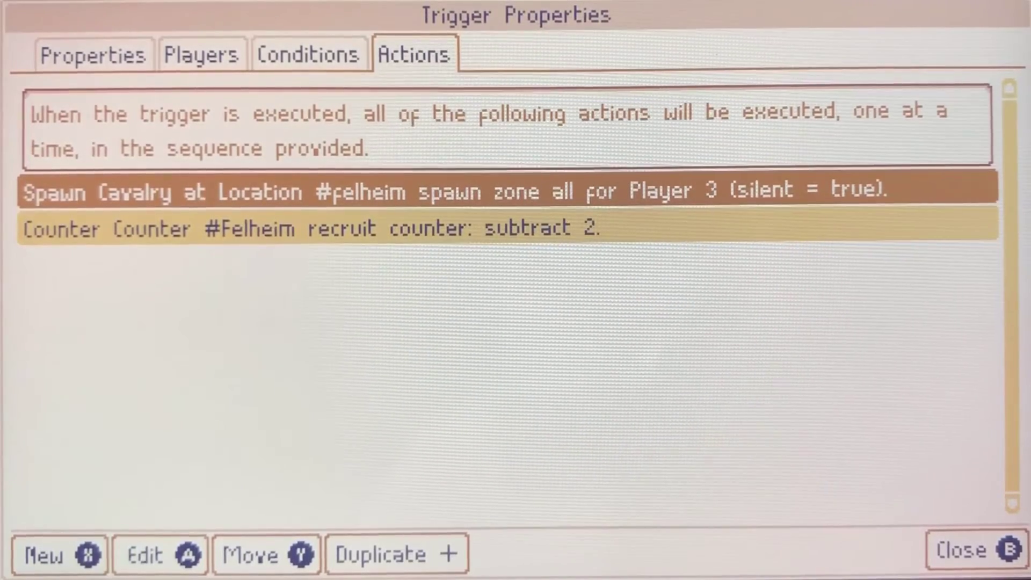
pyautogui.press('Escape')
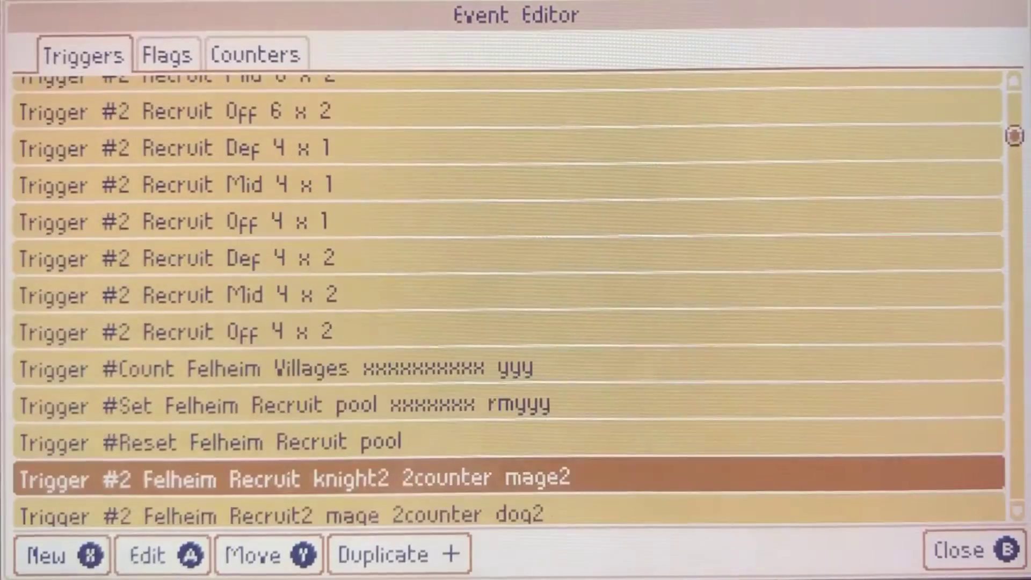
# - Open the #2 Felheim Recruit2 mage 2counter dog2 trigger and review its conditions and its Mage spawn and counter actions
pyautogui.press('Down')
pyautogui.press('Return')
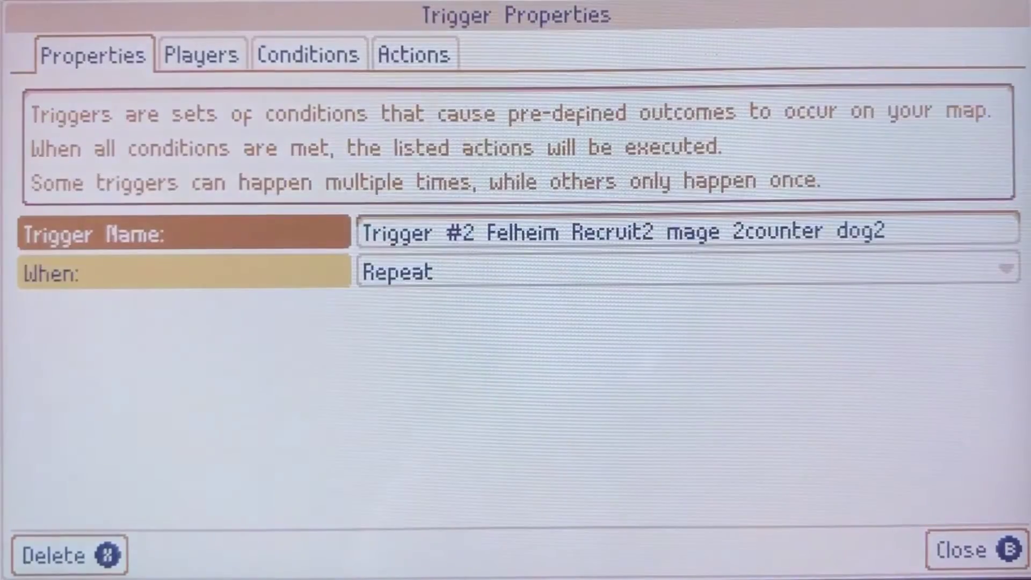
pyautogui.press('Tab')
pyautogui.press('Tab')
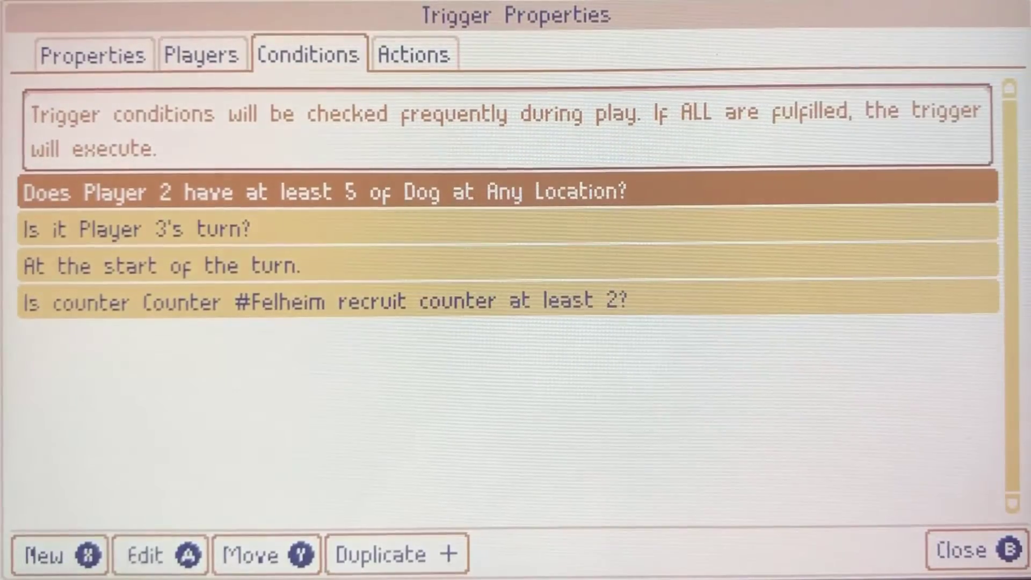
pyautogui.press('Tab')
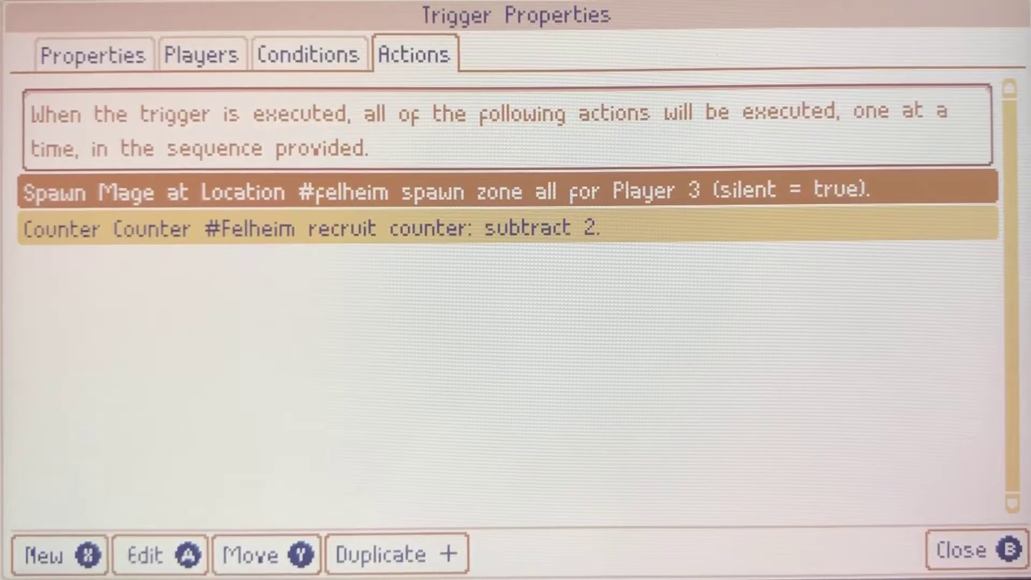
pyautogui.press('Tab')
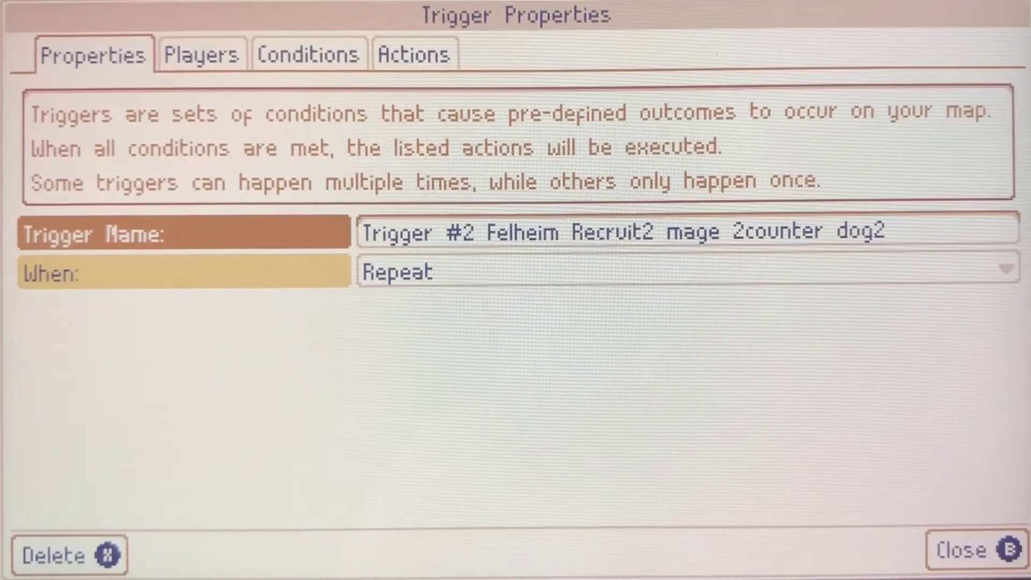
pyautogui.hotkey('shift', 'Tab')
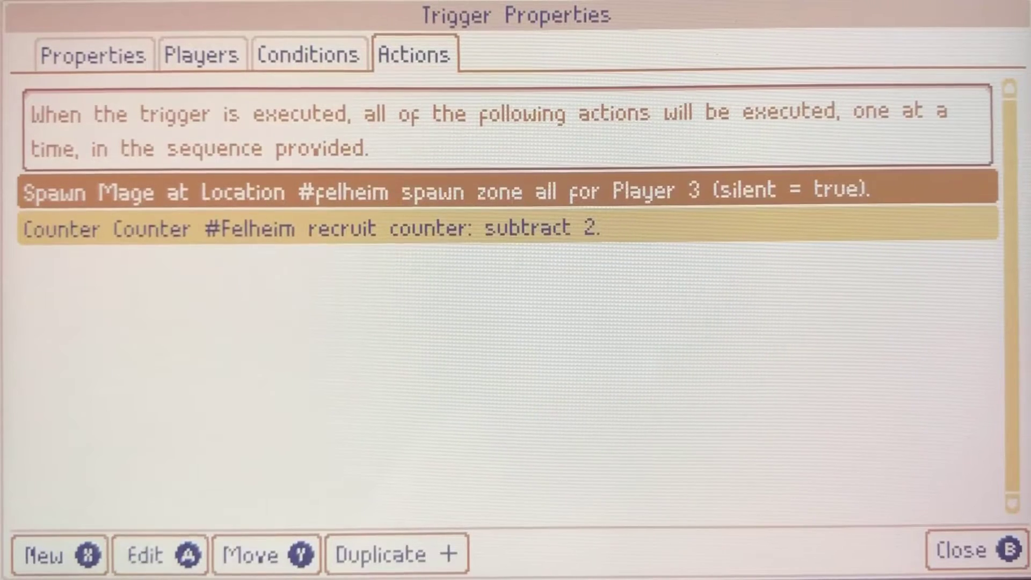
# - Go through the conditions of the mage 2counter dog2 trigger again, from the Dog count to the Felheim recruit counter check
pyautogui.hotkey('shift', 'Tab')
pyautogui.press('Down')
pyautogui.press('Down')
pyautogui.press('Down')
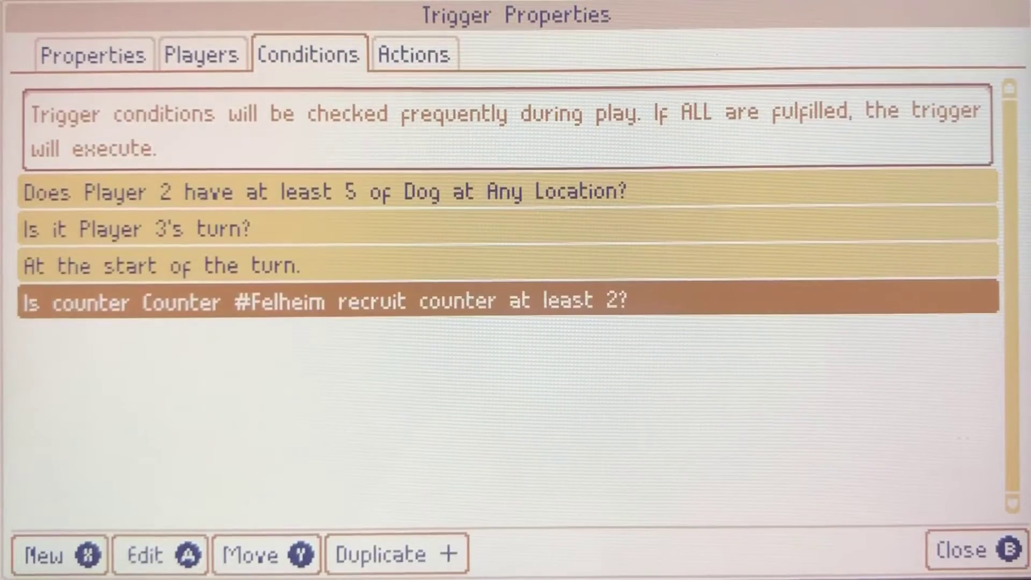
pyautogui.press('Up')
pyautogui.press('Up')
pyautogui.press('Up')
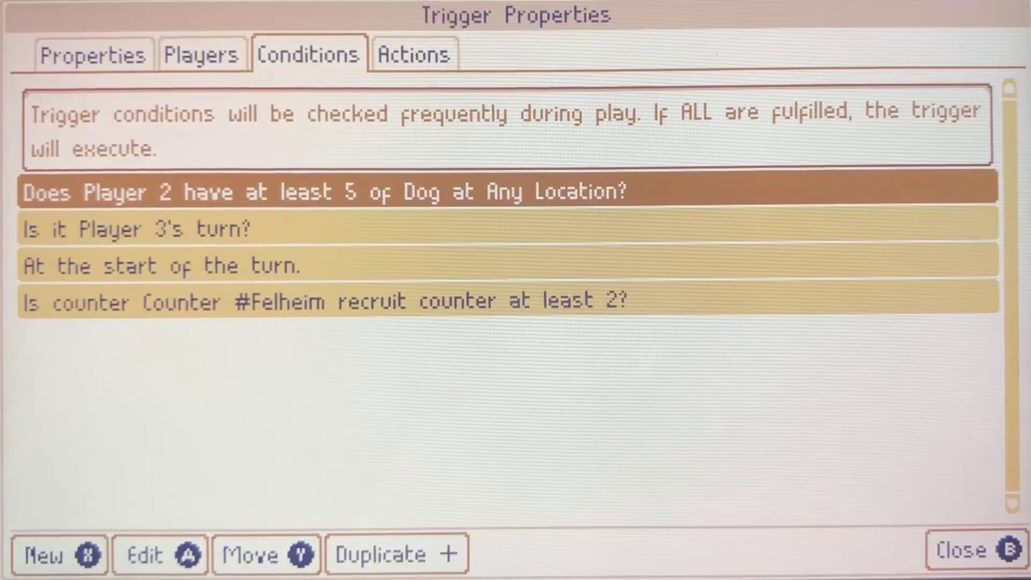
# - Review the Mage spawn and counter actions of the mage 2counter dog2 trigger once more and close it
pyautogui.press('Tab')
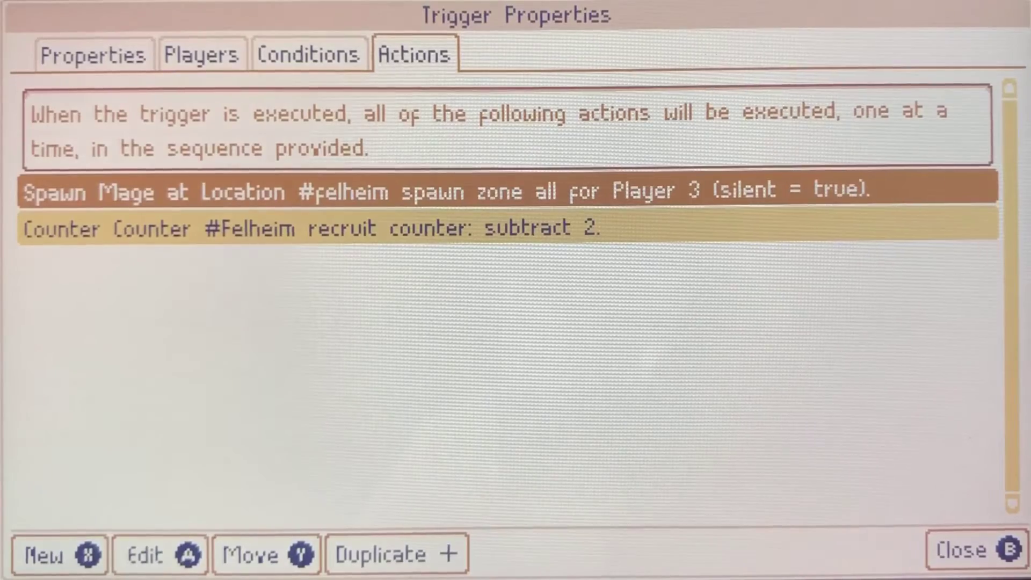
pyautogui.press('Escape')
# - Open the #2 Felheim Recruit archer2 2counter soldier2 trigger, review its Archer spawn actions, Soldier conditions and assigned players, and close it
pyautogui.press('Return')
pyautogui.press('Tab')
pyautogui.press('Tab')
pyautogui.press('Tab')
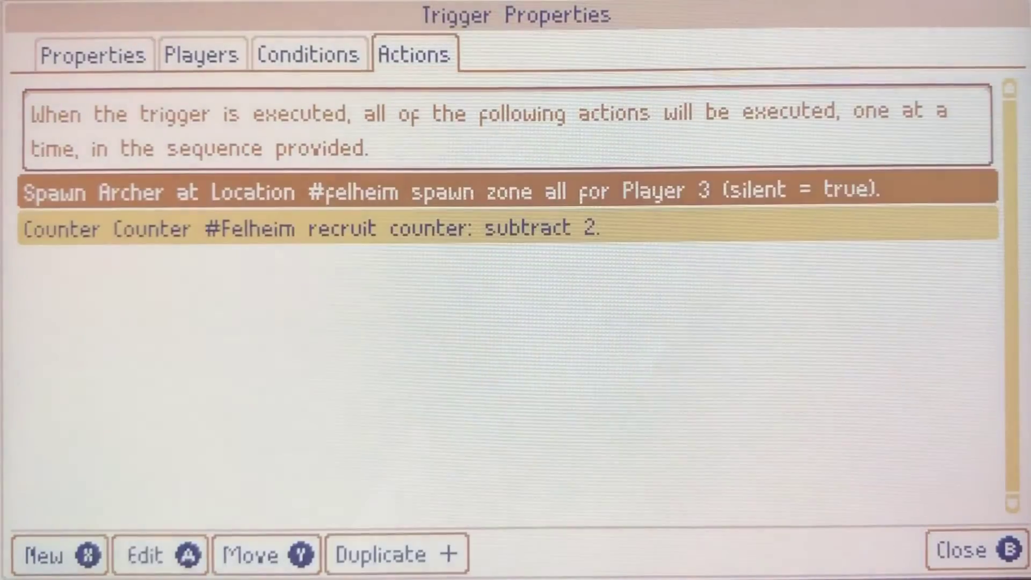
pyautogui.hotkey('shift', 'Tab')
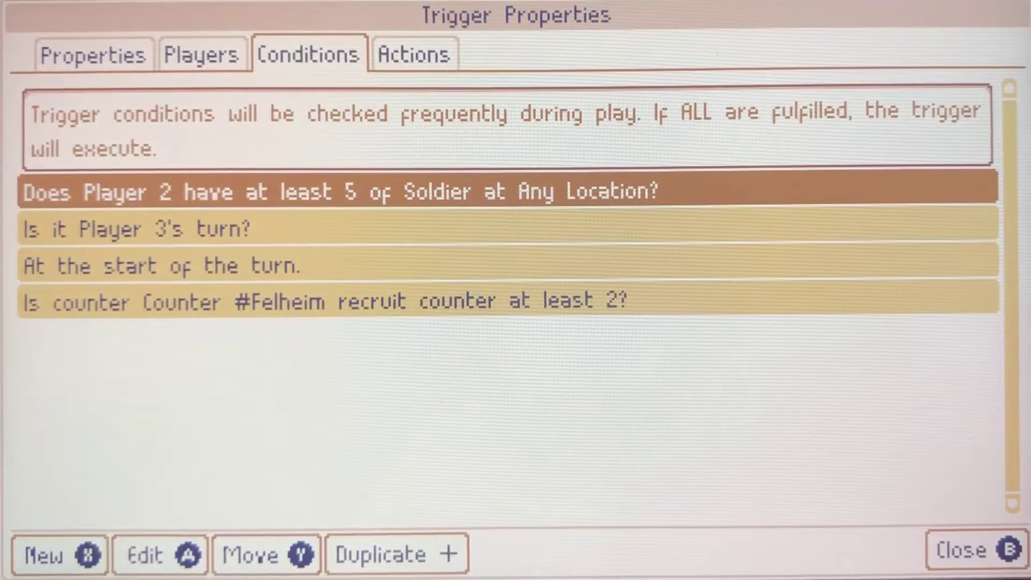
pyautogui.press('Tab')
pyautogui.press('Tab')
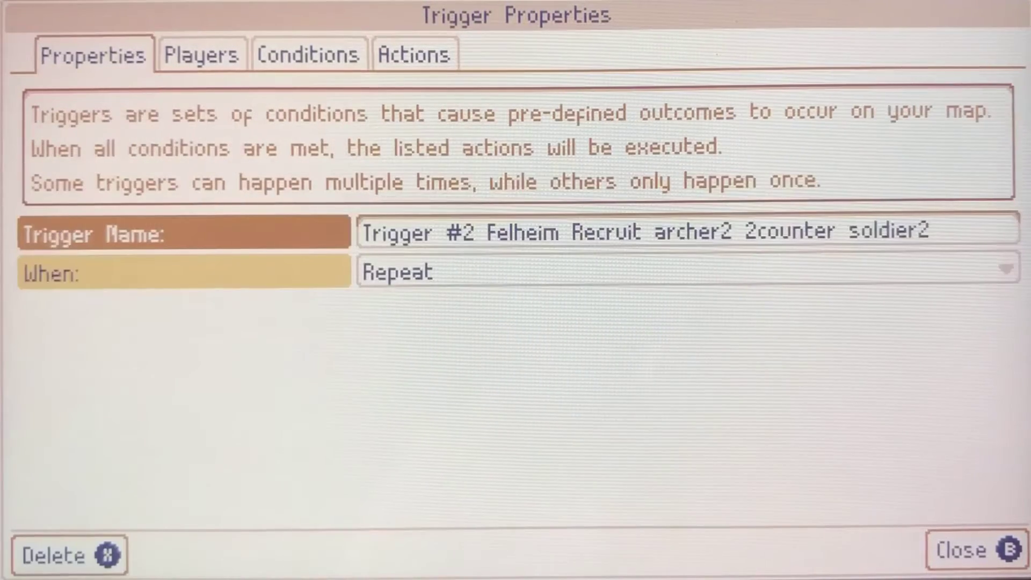
pyautogui.press('Tab')
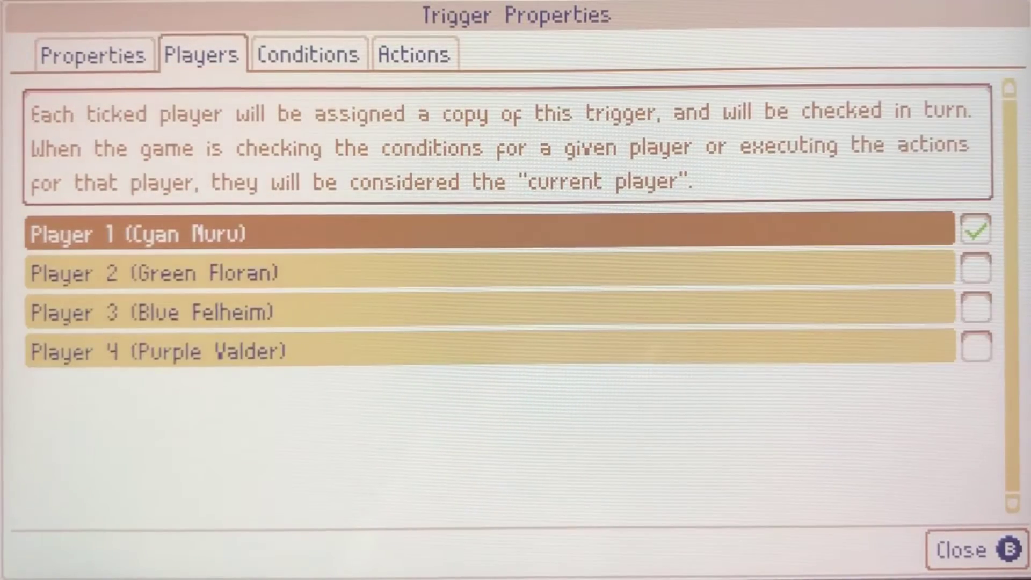
pyautogui.hotkey('shift', 'Tab')
pyautogui.hotkey('shift', 'Tab')
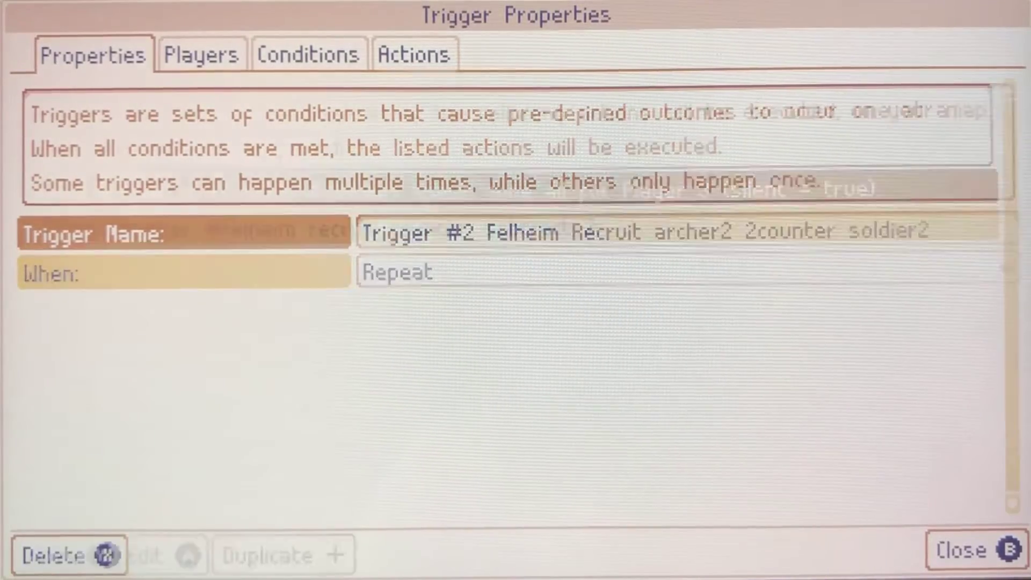
pyautogui.press('Escape')
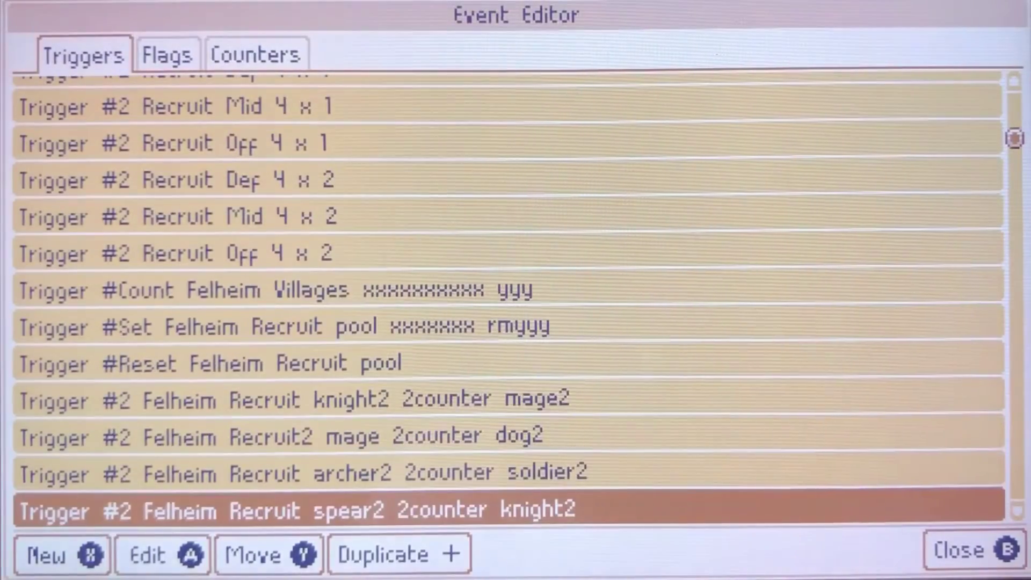
# - Look through the #2 Felheim Recruit counter triggers from spear2 2counter knight2 down to the archer and spear versions
pyautogui.press('Down')
pyautogui.press('Down')
pyautogui.press('Up')
pyautogui.press('Up')
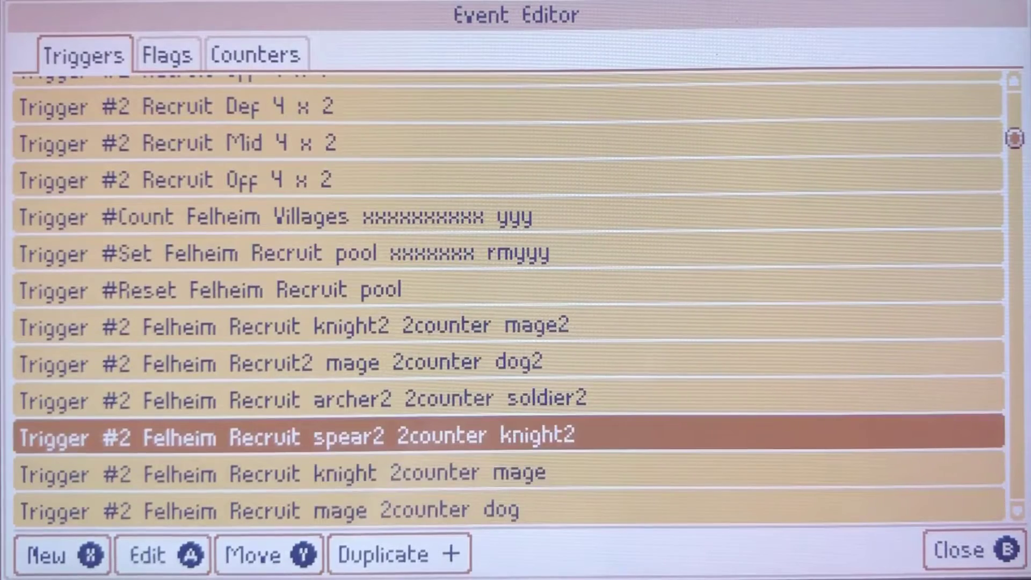
pyautogui.press('Down')
pyautogui.press('Down')
pyautogui.press('Down')
pyautogui.press('Down')
pyautogui.press('Down')
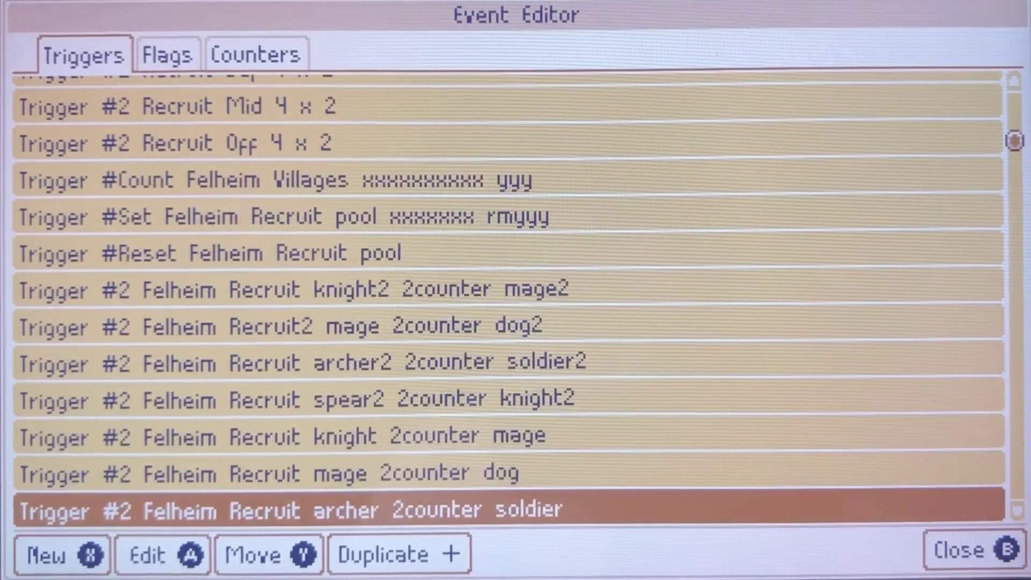
pyautogui.press('Down')
pyautogui.press('Up')
pyautogui.press('Up')
pyautogui.press('Up')
pyautogui.press('Up')
pyautogui.press('Up')
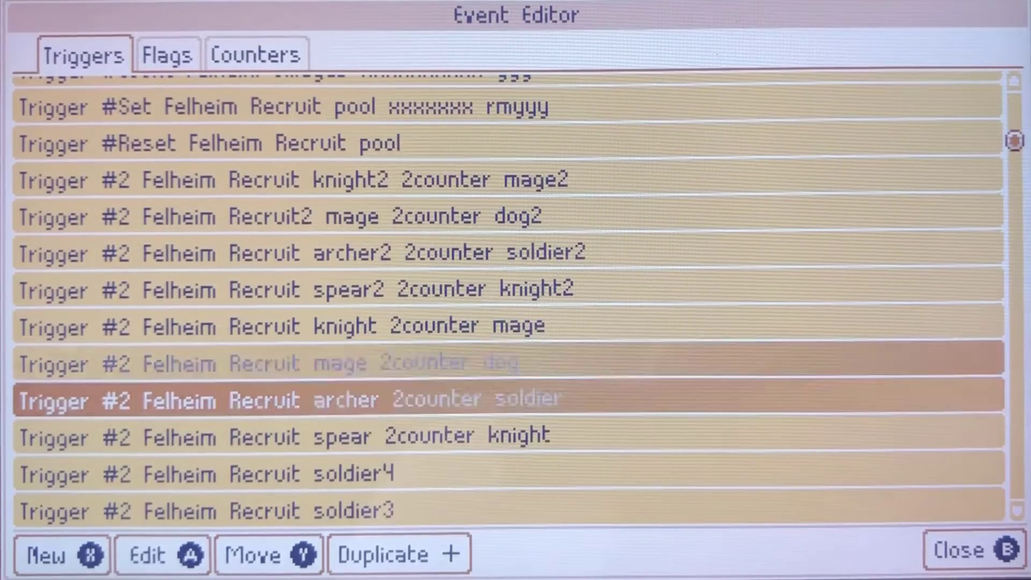
# - Open the #2 Felheim Recruit knight 2counter mage trigger, review its Mage conditions and its Cavalry spawn and counter actions, and close it
pyautogui.press('Return')
pyautogui.press('Left')
pyautogui.press('Left')
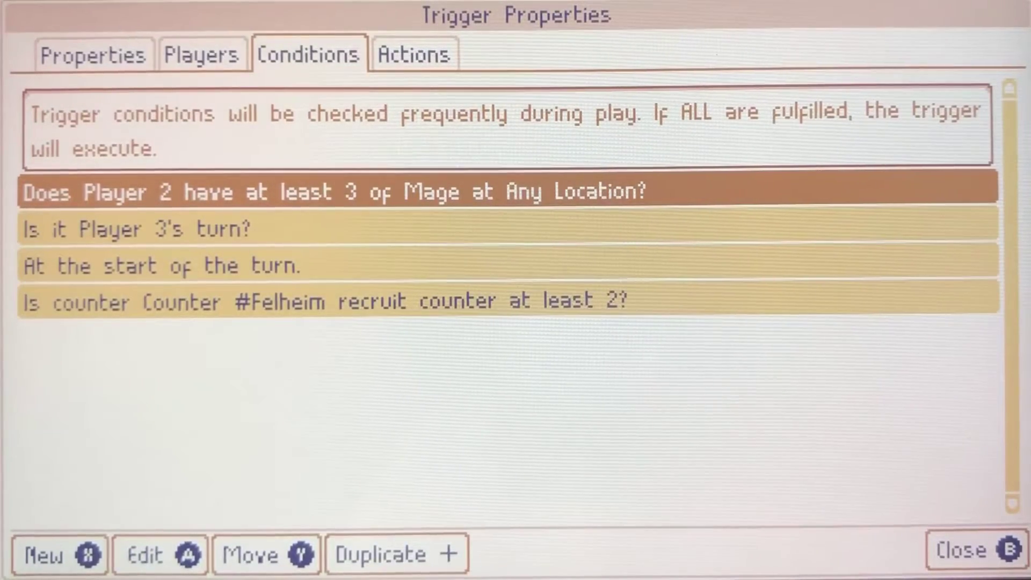
pyautogui.press('Right')
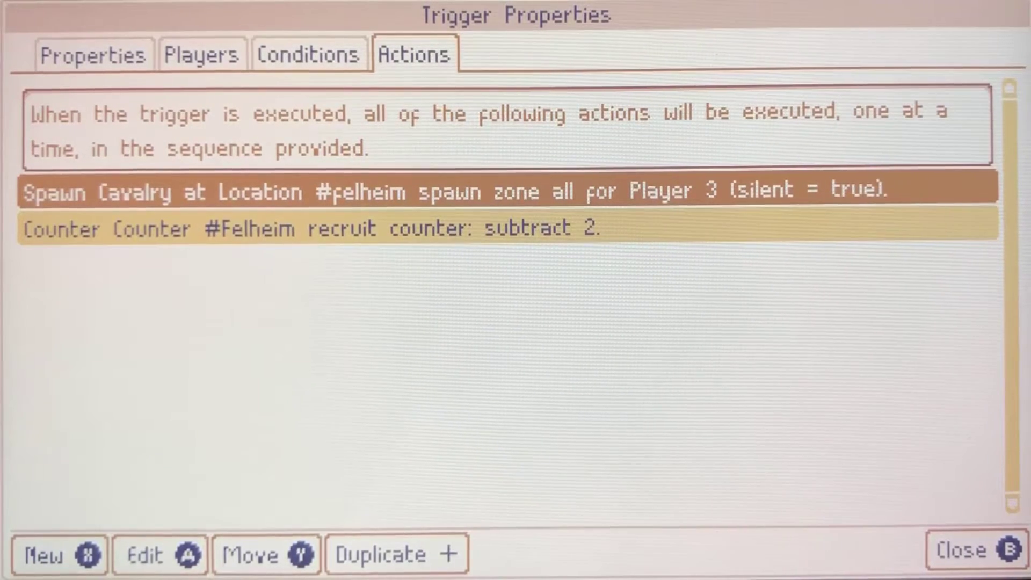
pyautogui.press('Left')
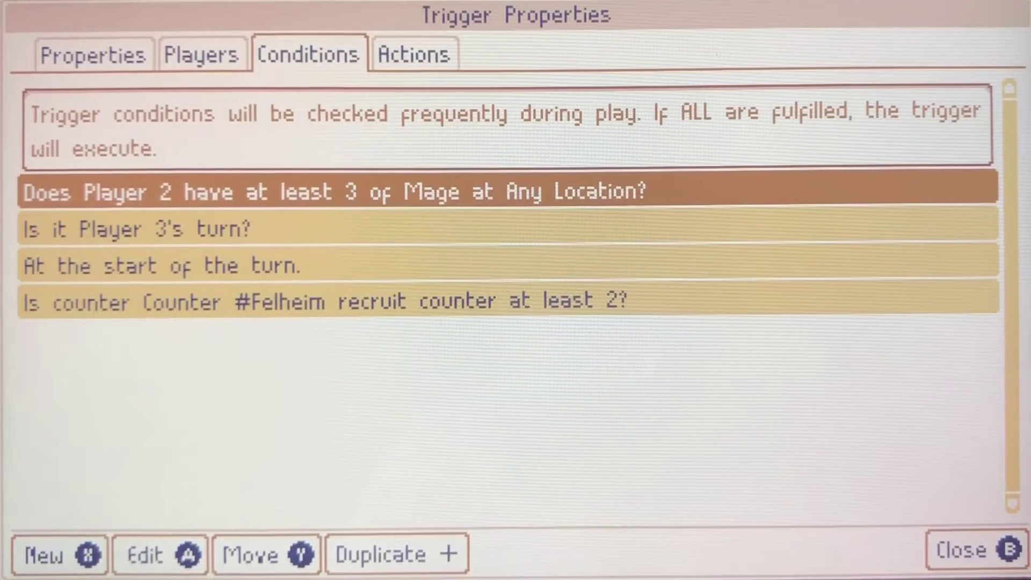
pyautogui.press('Down')
pyautogui.press('Down')
pyautogui.press('Down')
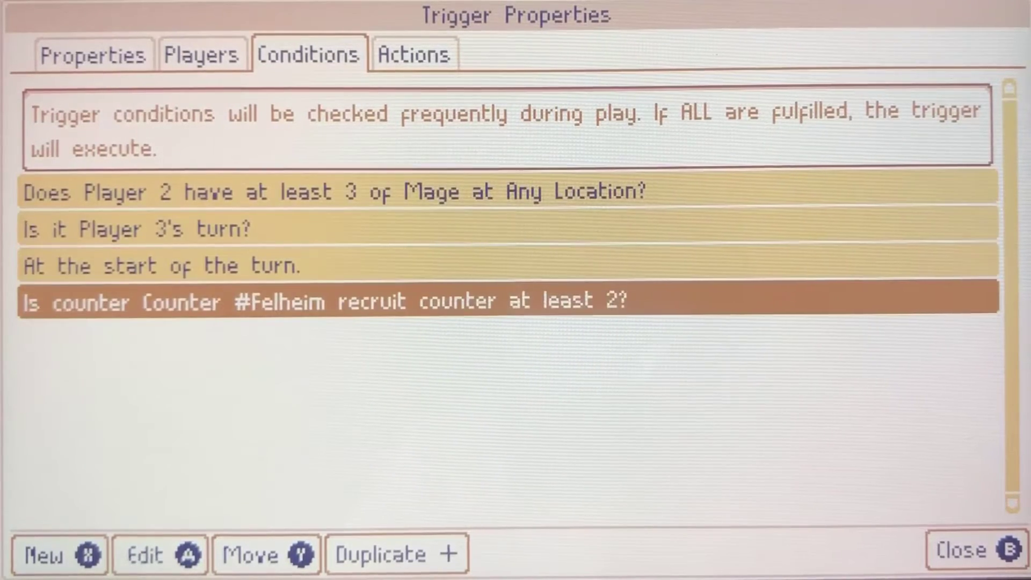
pyautogui.press('Right')
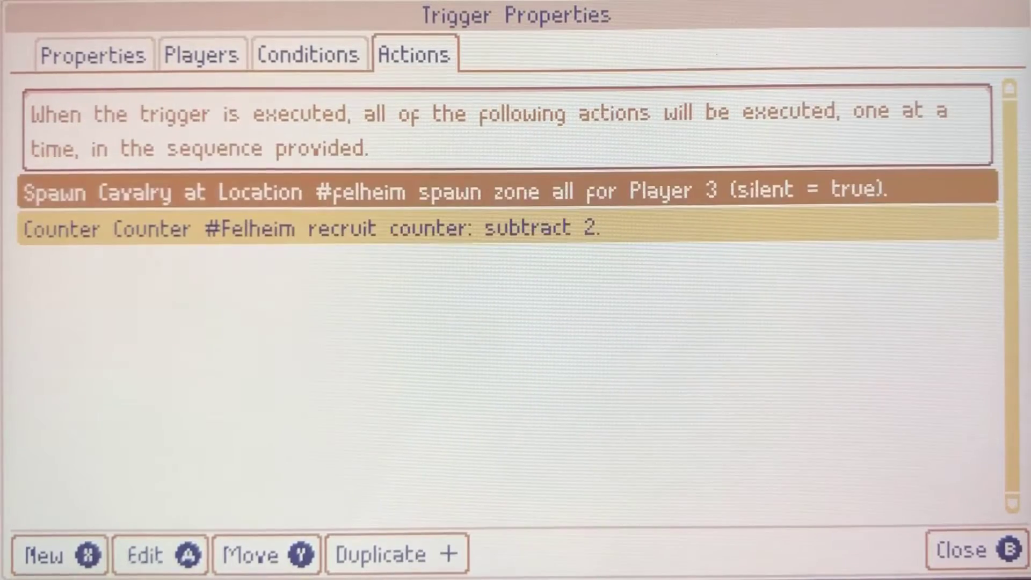
pyautogui.press('Down')
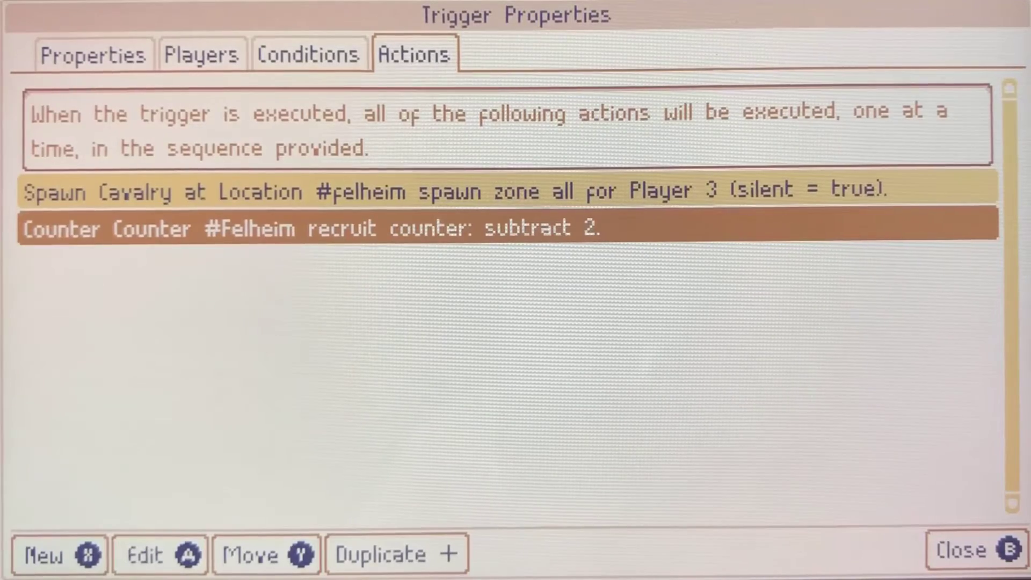
pyautogui.press('Escape')
# - Open the #2 Felheim Recruit mage 2counter dog trigger, review its Dog conditions and its Mage spawn and counter actions, and close it
pyautogui.press('Down')
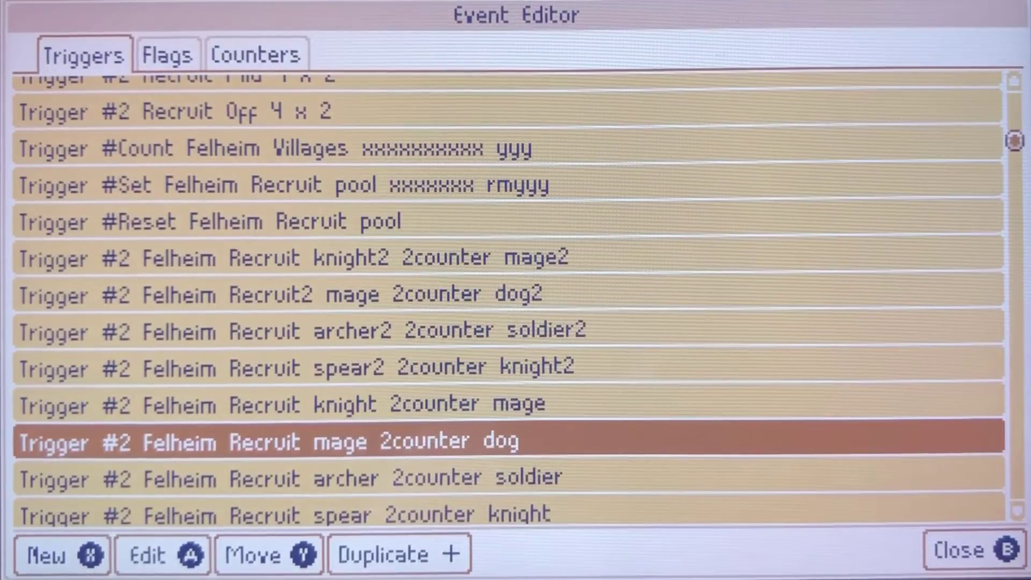
pyautogui.press('Return')
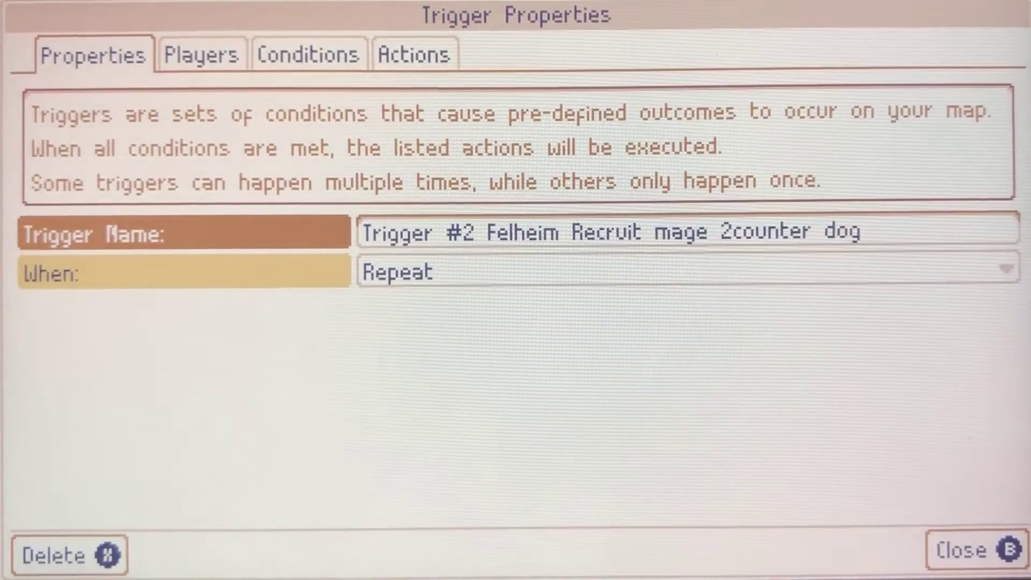
pyautogui.press('Right')
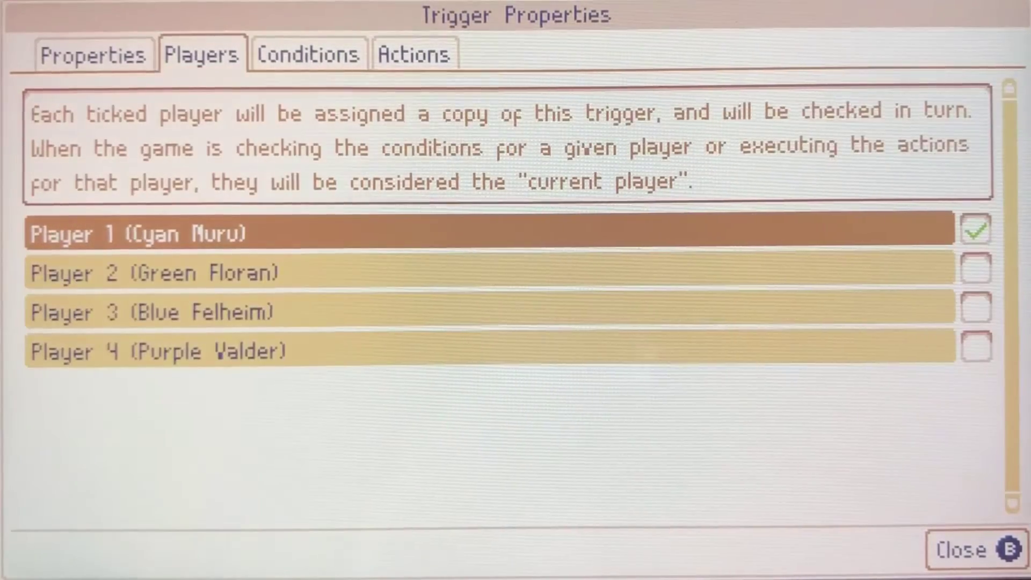
pyautogui.press('Right')
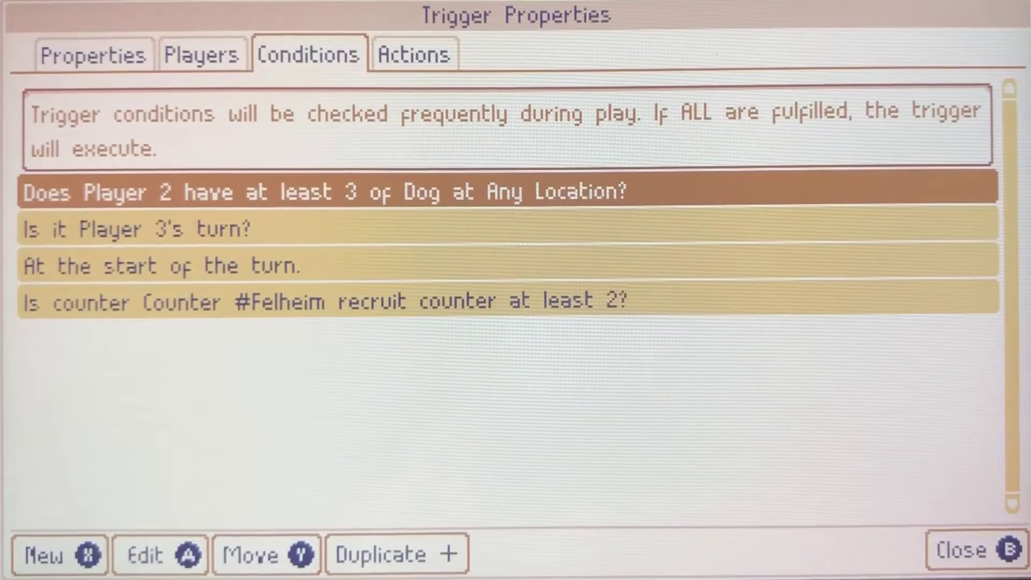
pyautogui.press('Down')
pyautogui.press('Down')
pyautogui.press('Down')
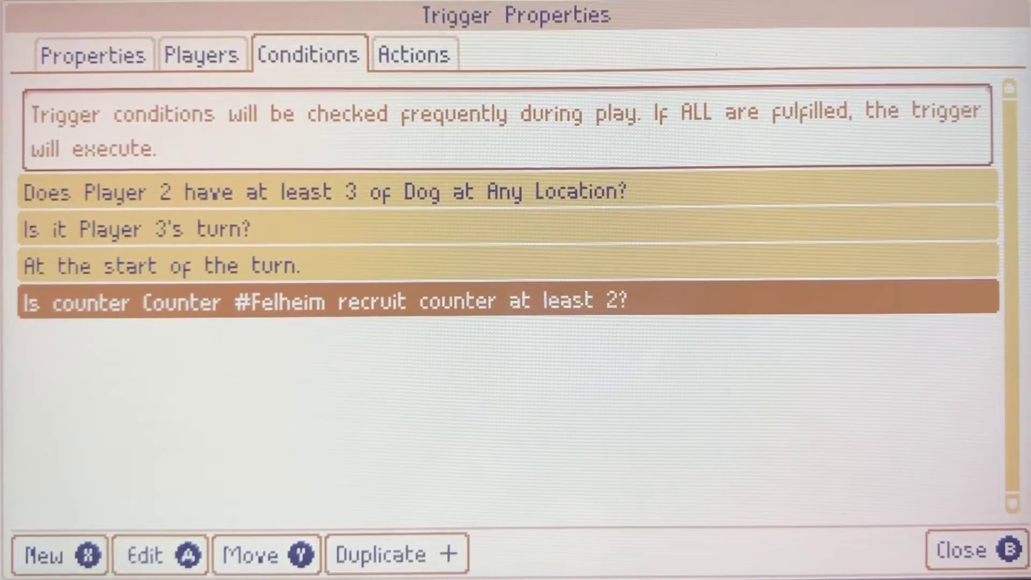
pyautogui.press('Right')
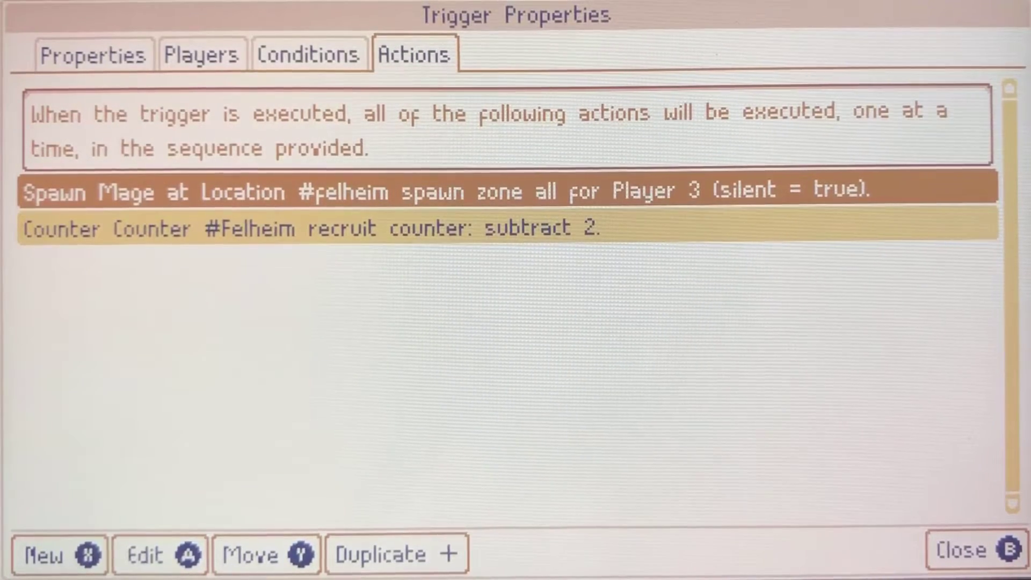
pyautogui.press('Right')
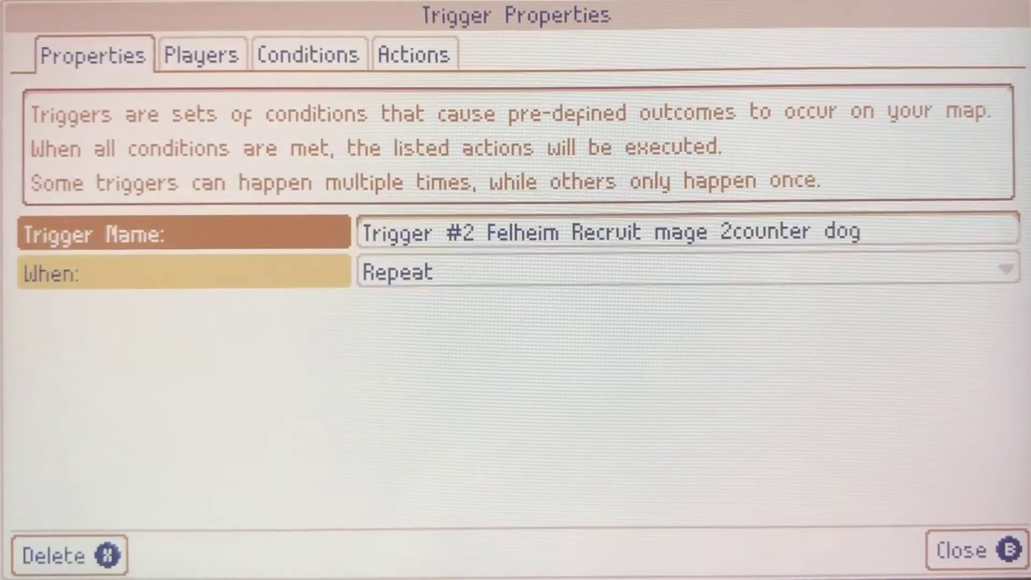
pyautogui.press('Escape')
# - Open the #2 Felheim Recruit archer 2counter soldier trigger and go through its conditions to the Felheim recruit counter check
pyautogui.press('Down')
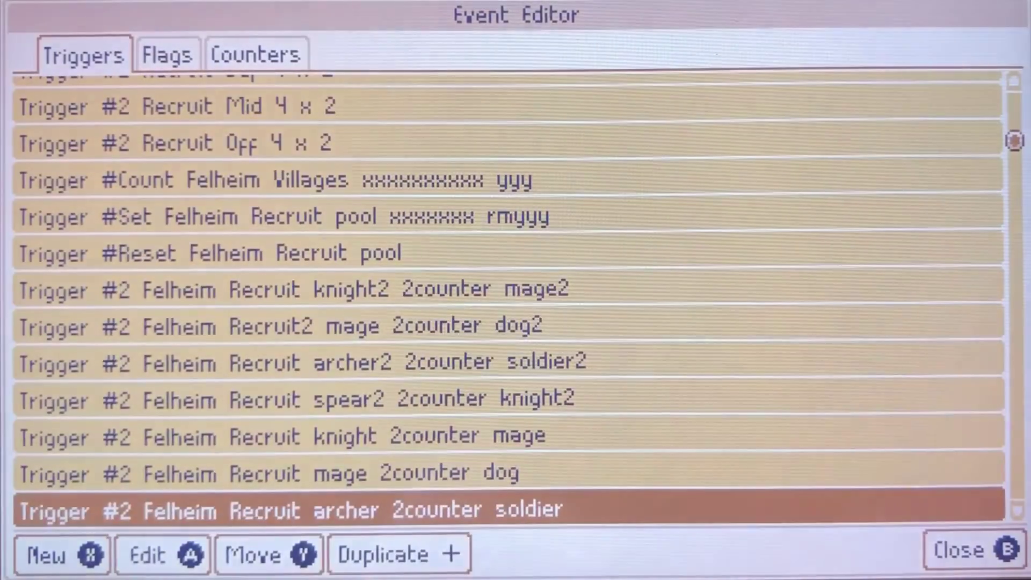
pyautogui.press('Return')
pyautogui.press('Right')
pyautogui.press('Right')
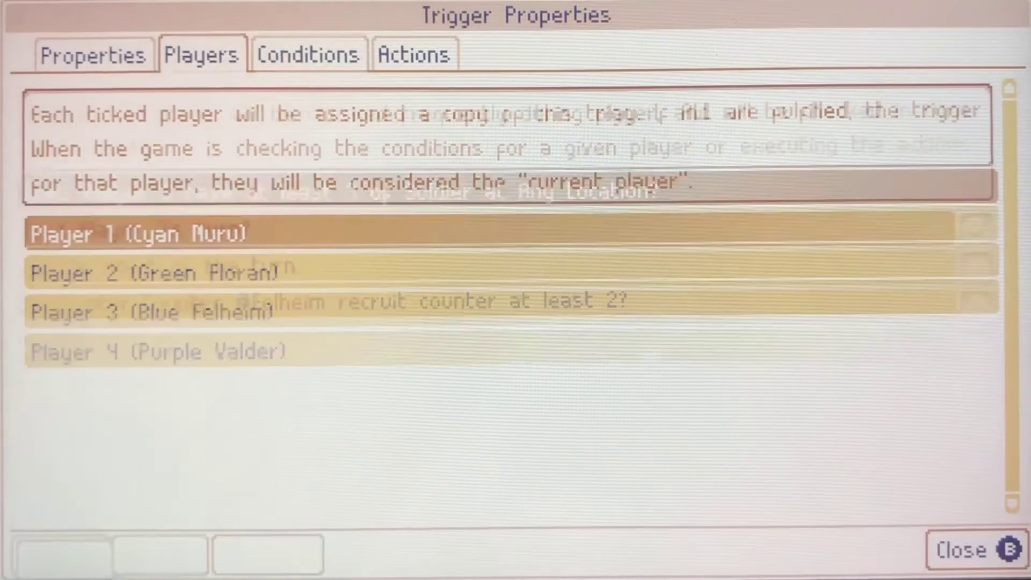
pyautogui.press('Down')
pyautogui.press('Down')
pyautogui.press('Down')
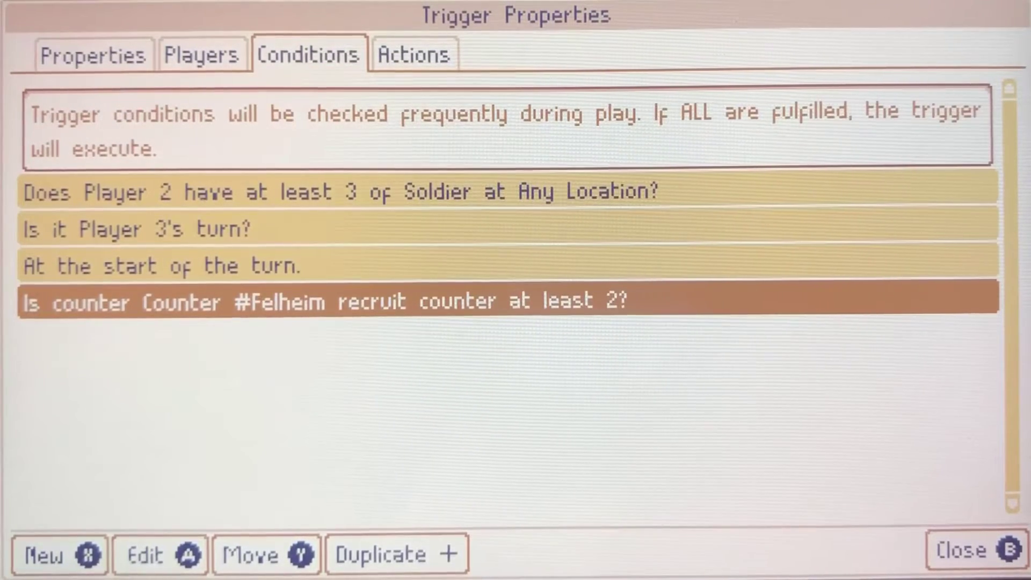
# - Review the archer 2counter soldier trigger's Archer spawn and counter actions, recheck its Soldier condition, and close it
pyautogui.press('Right')
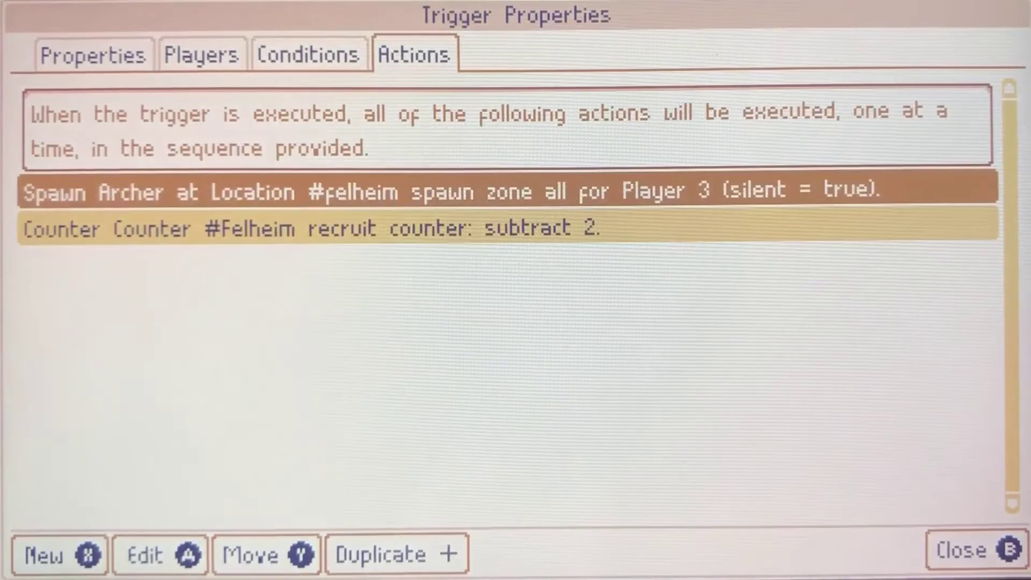
pyautogui.press('Down')
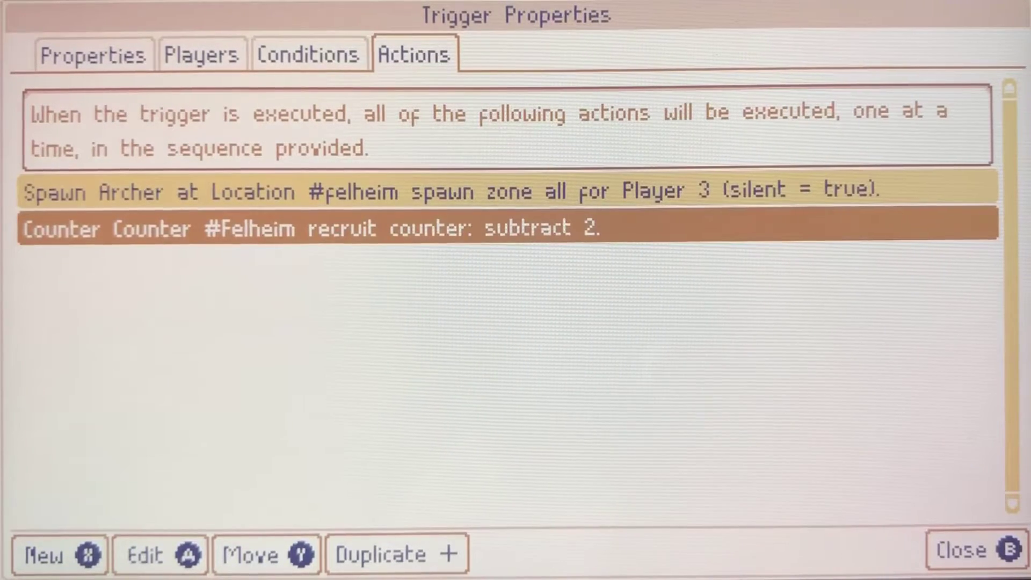
pyautogui.press('Up')
pyautogui.press('Down')
pyautogui.press('Up')
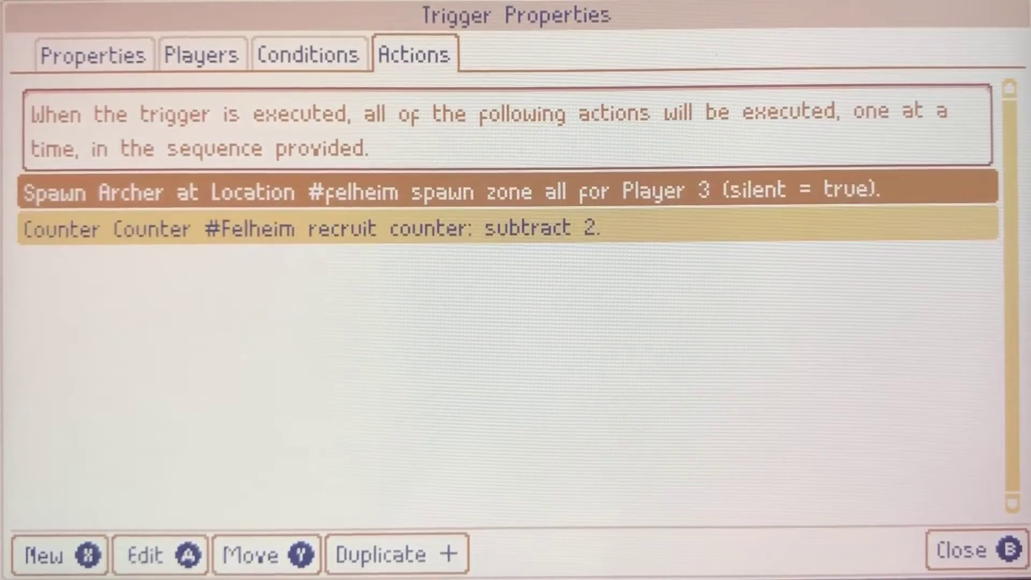
pyautogui.press('Left')
pyautogui.press('Up')
pyautogui.press('Up')
pyautogui.press('Up')
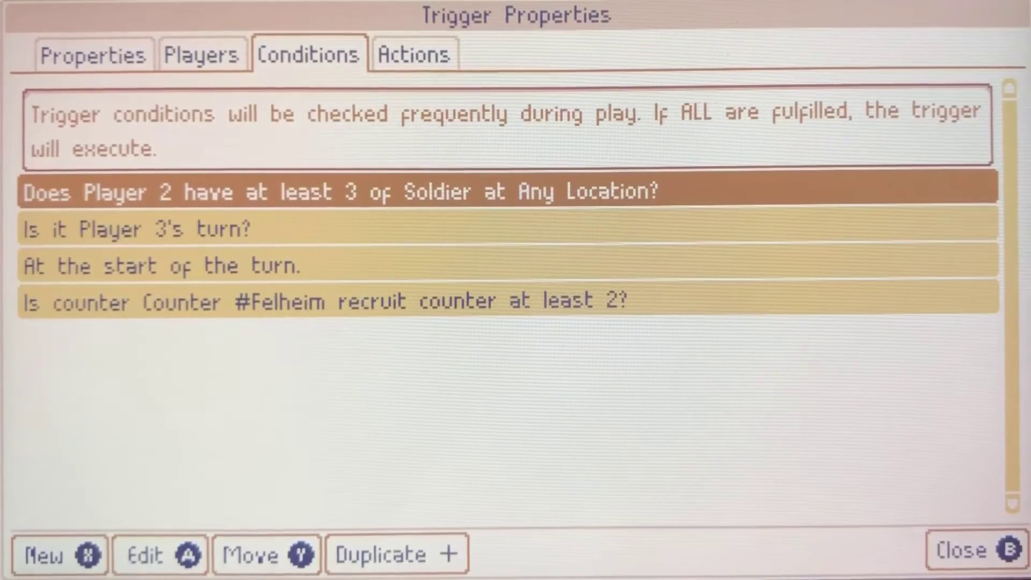
pyautogui.press('Escape')
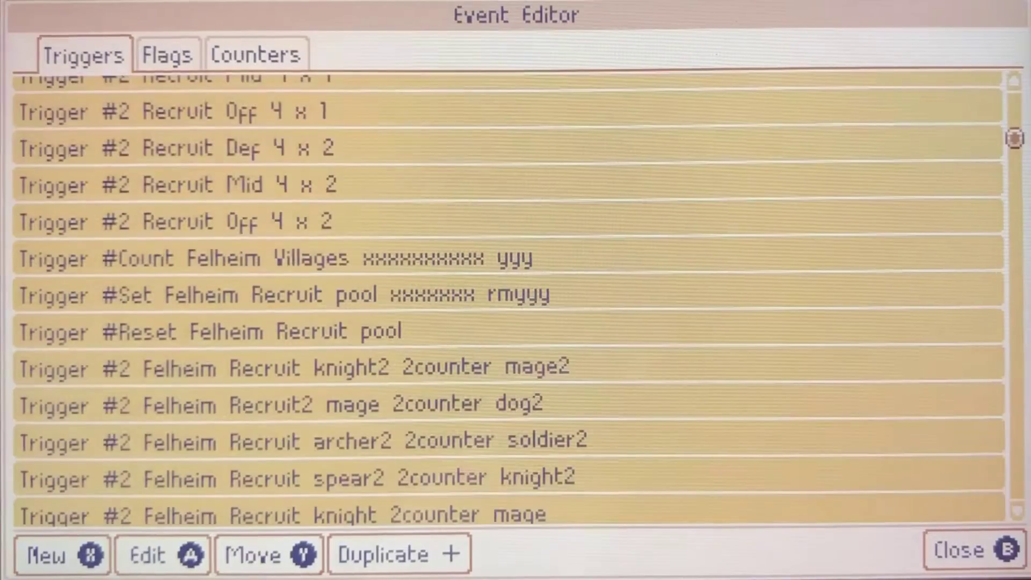
# - Look through the remaining Felheim triggers down to MURU Lost Commander p1 respawn and open the #2 Felheim Recruit soldier1 trigger
pyautogui.press('Down')
pyautogui.press('Down')
pyautogui.press('Down')
pyautogui.press('Down')
pyautogui.press('Down')
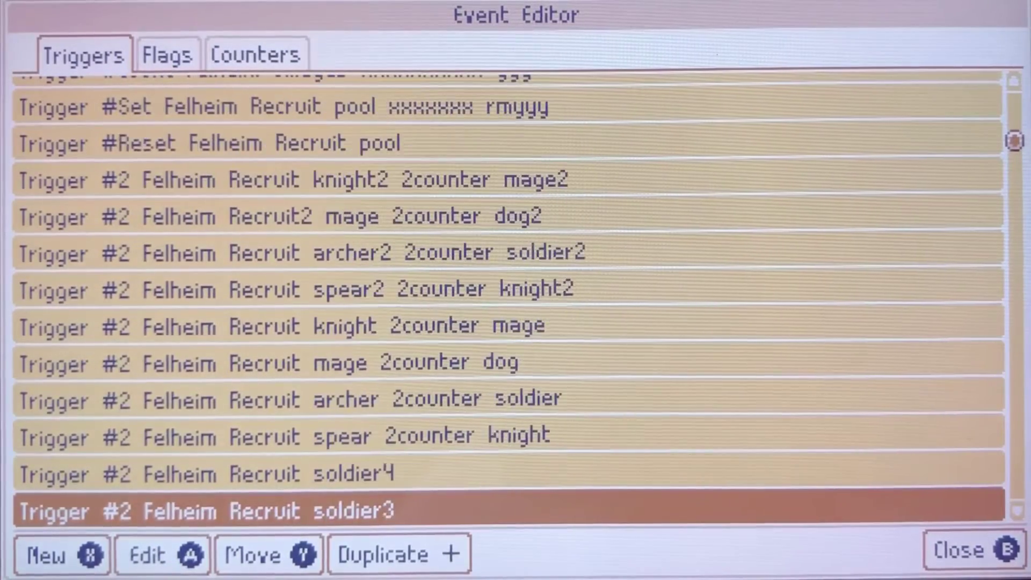
pyautogui.press('Down')
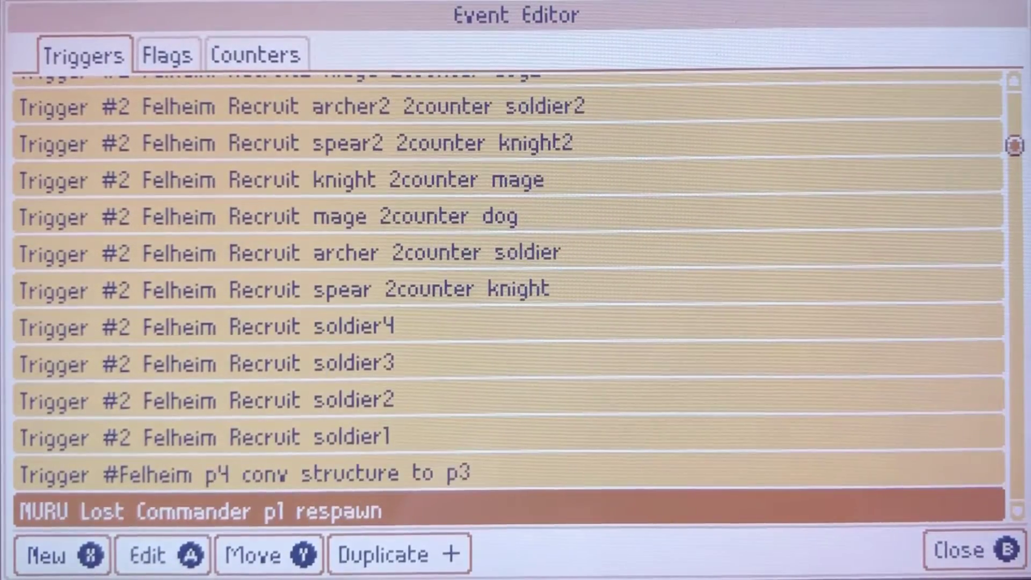
pyautogui.press('Up')
pyautogui.press('Up')
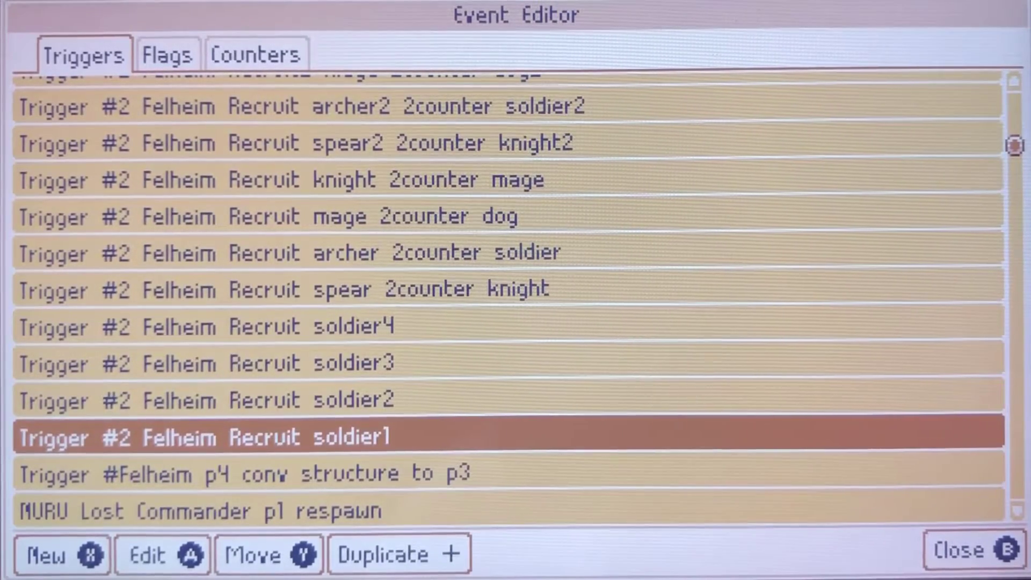
pyautogui.press('a')
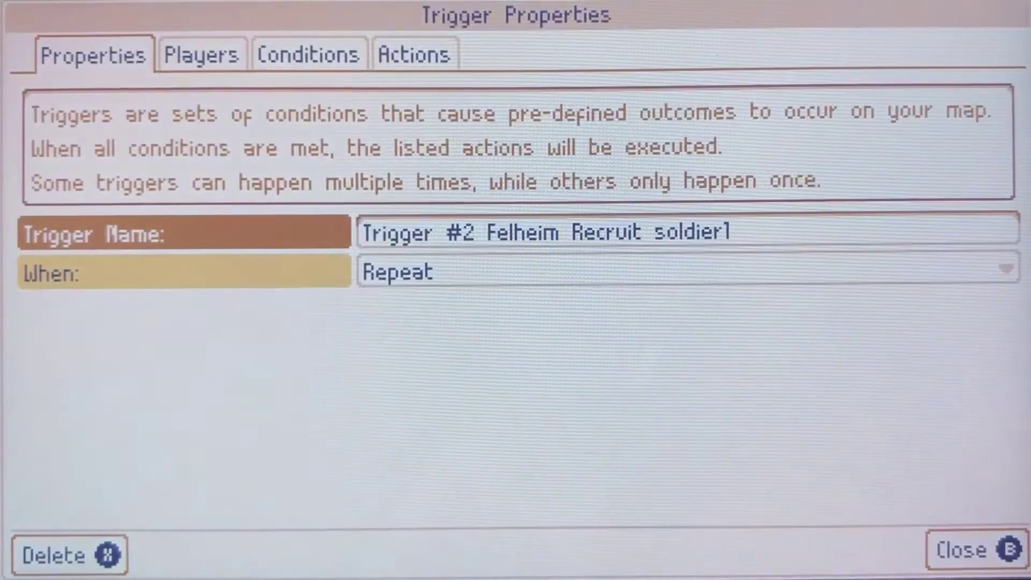
# - Review the #2 Felheim Recruit soldier1 trigger's recruit counter and turn conditions and its Soldier spawn and counter actions, and close it
pyautogui.press('l')
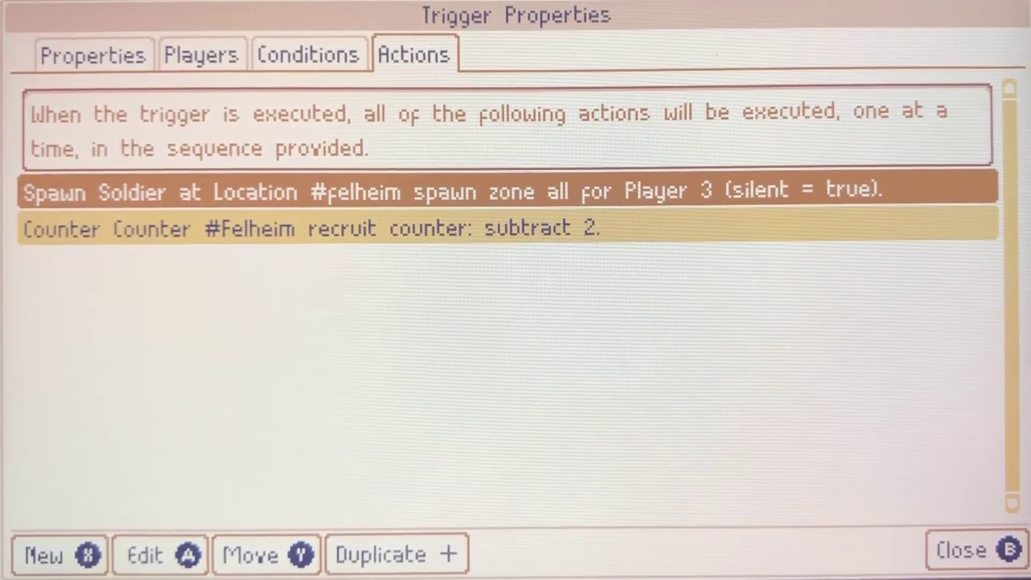
pyautogui.press('Left')
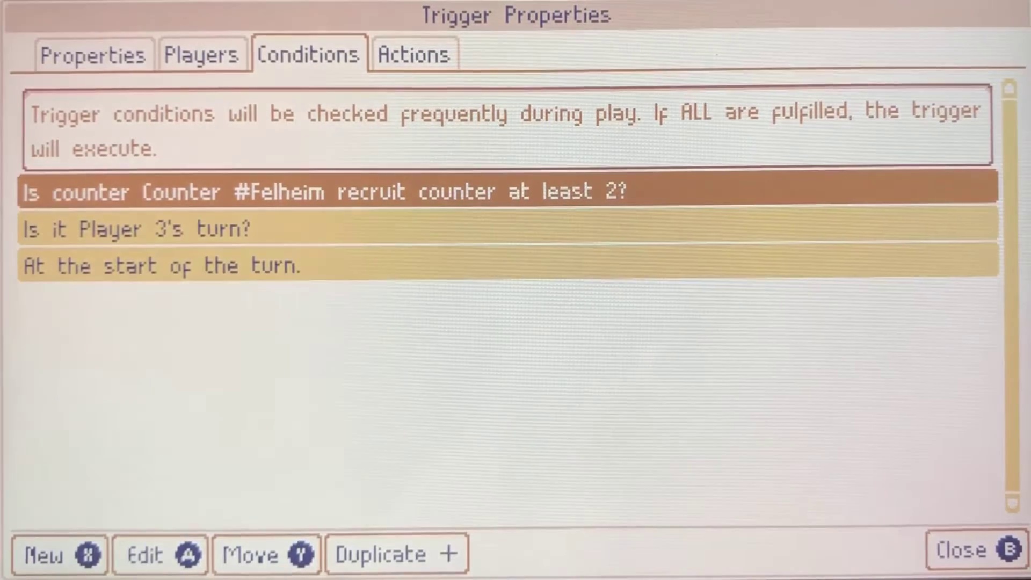
pyautogui.press('Tab')
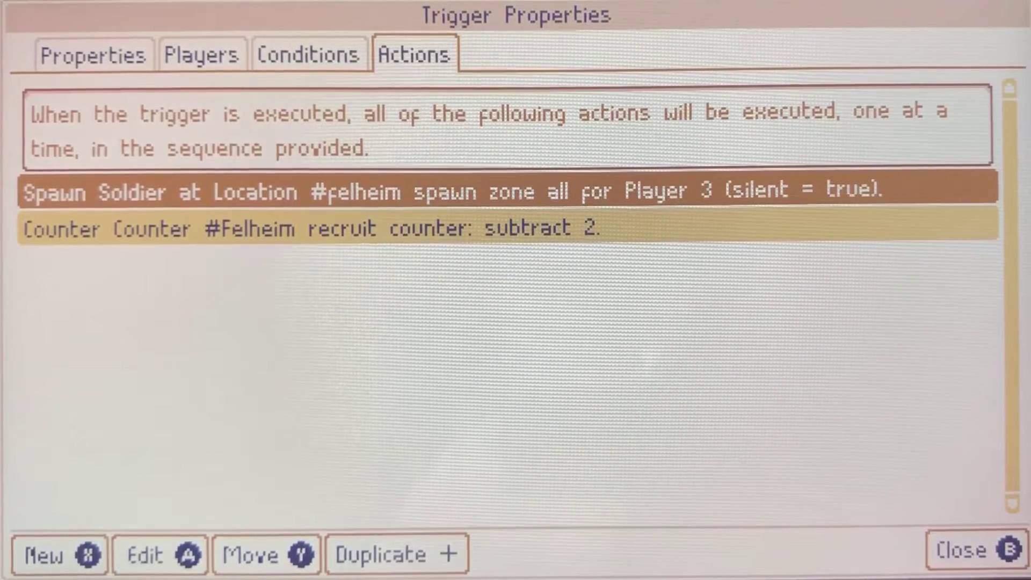
pyautogui.press('Left')
pyautogui.press('Right')
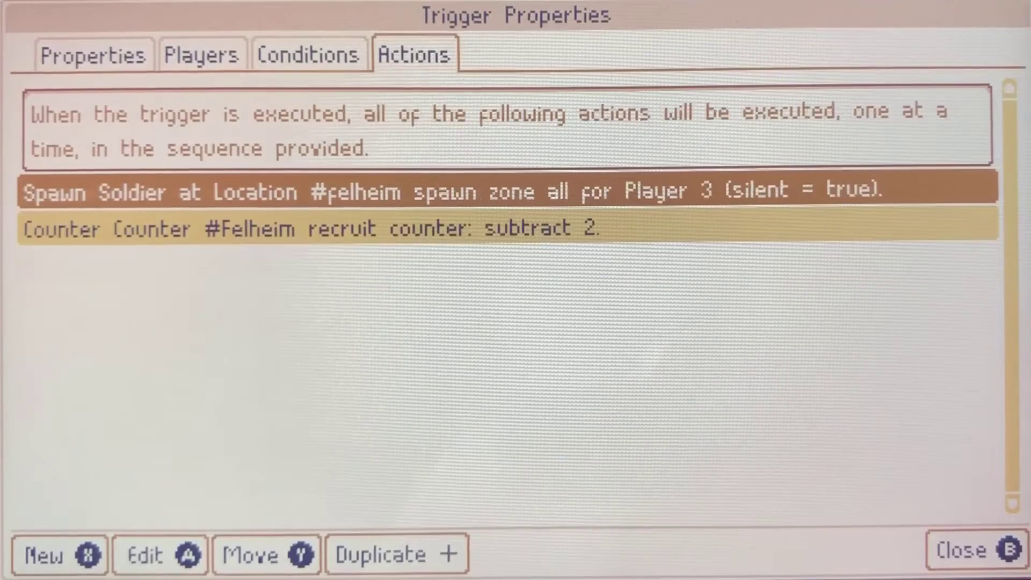
pyautogui.press('Escape')
# - Look through the Lost Commander respawn triggers down to SIGRID and return to the #Felheim p4 conv structure to p3 trigger
pyautogui.press('Down')
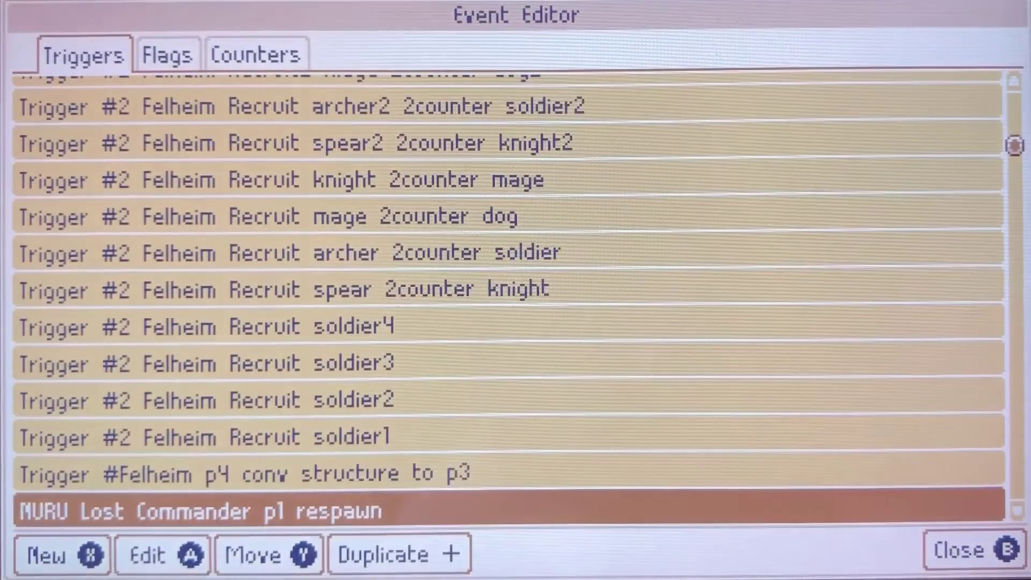
pyautogui.press('Up')
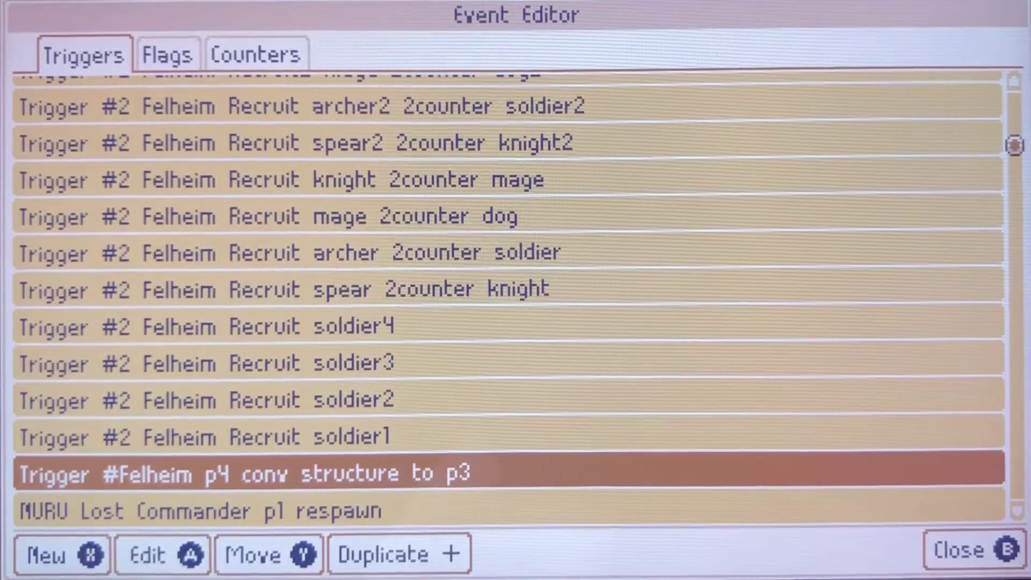
pyautogui.press('Down')
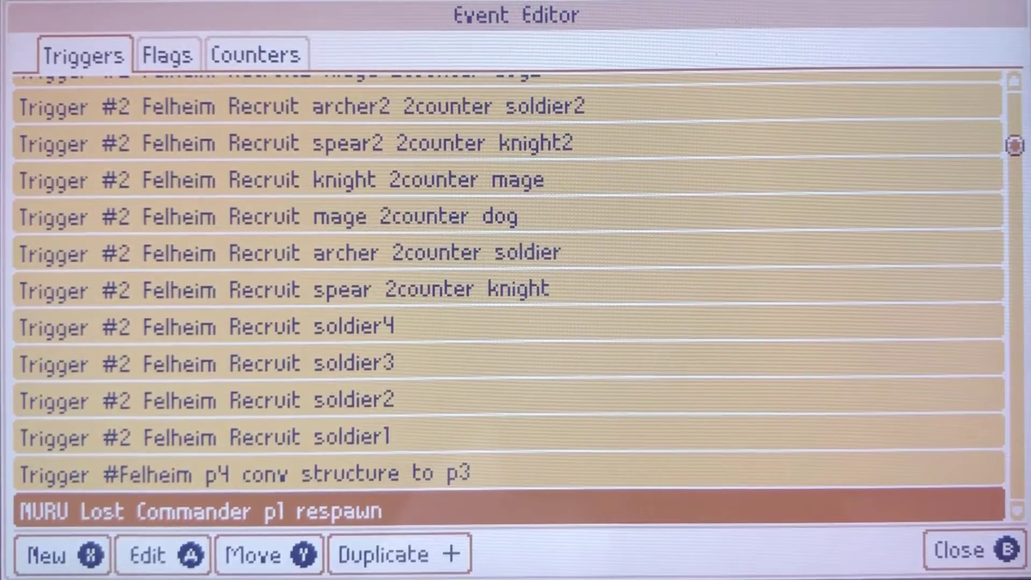
pyautogui.press('Up')
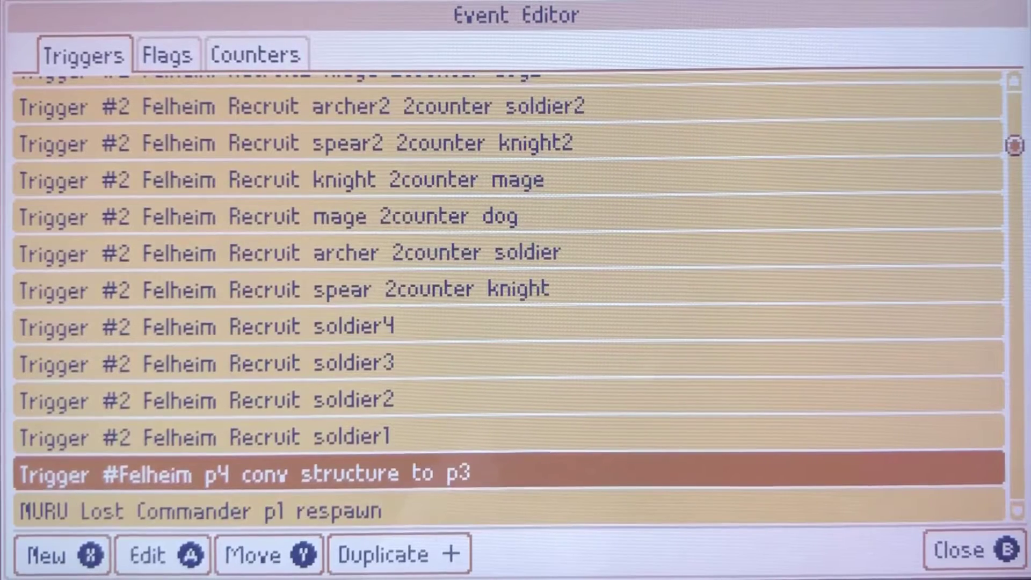
pyautogui.press('Down')
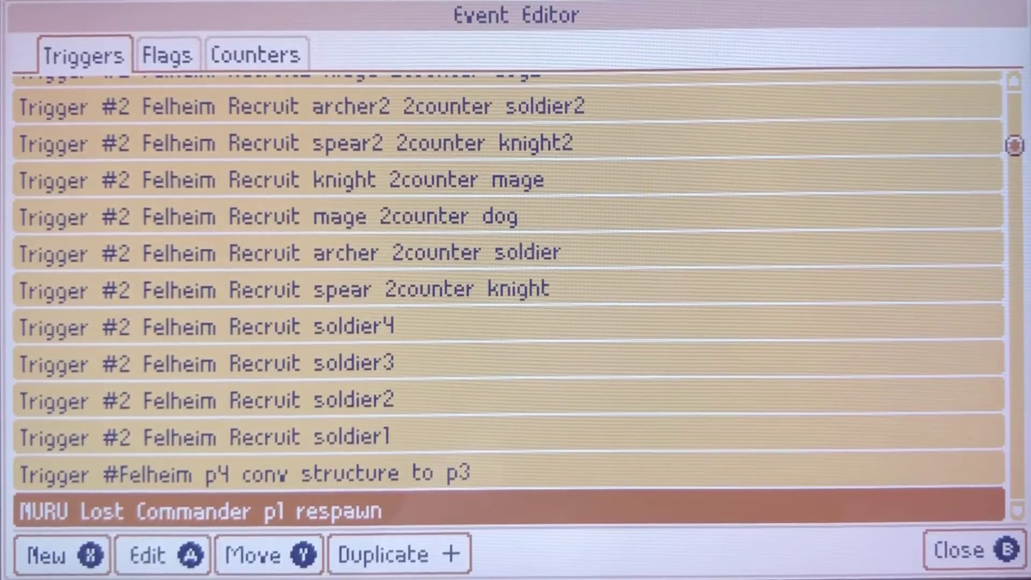
pyautogui.press('Down')
pyautogui.press('Down')
pyautogui.press('Down')
pyautogui.press('Down')
pyautogui.press('Down')
pyautogui.press('Down')
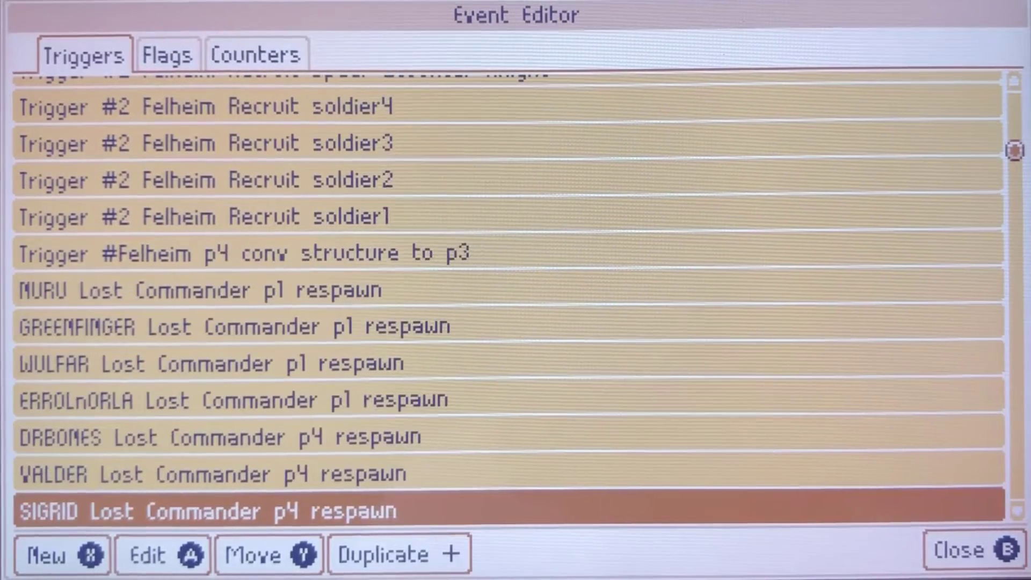
pyautogui.press('Up')
pyautogui.press('Up')
pyautogui.press('Up')
pyautogui.press('Up')
pyautogui.press('Up')
pyautogui.press('Up')
pyautogui.press('Up')
pyautogui.press('Up')
pyautogui.press('Down')
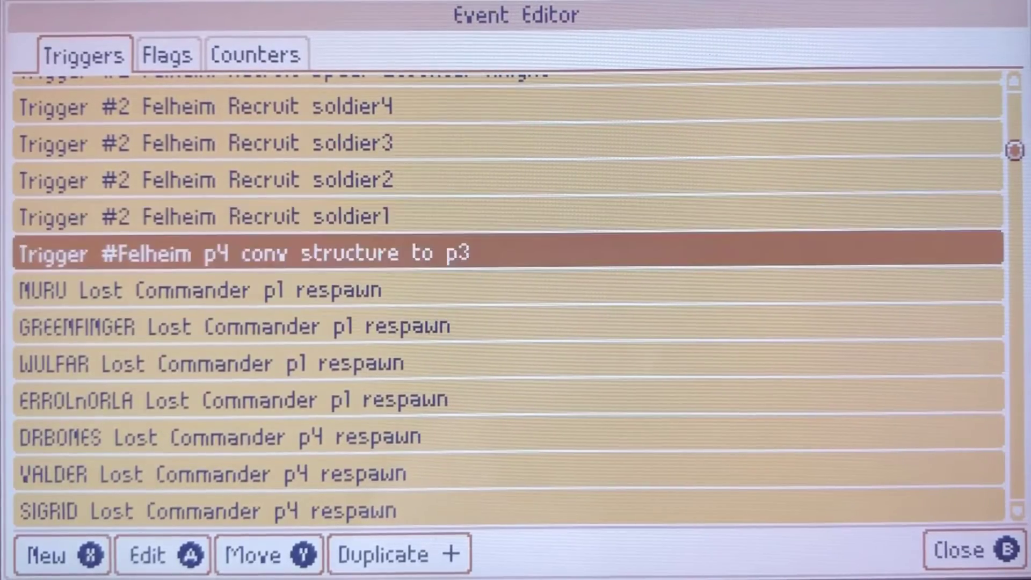
# - Open the #Felheim p4 conv structure to p3 trigger, review its players, structure condition and convert action, and close it
pyautogui.press('Return')
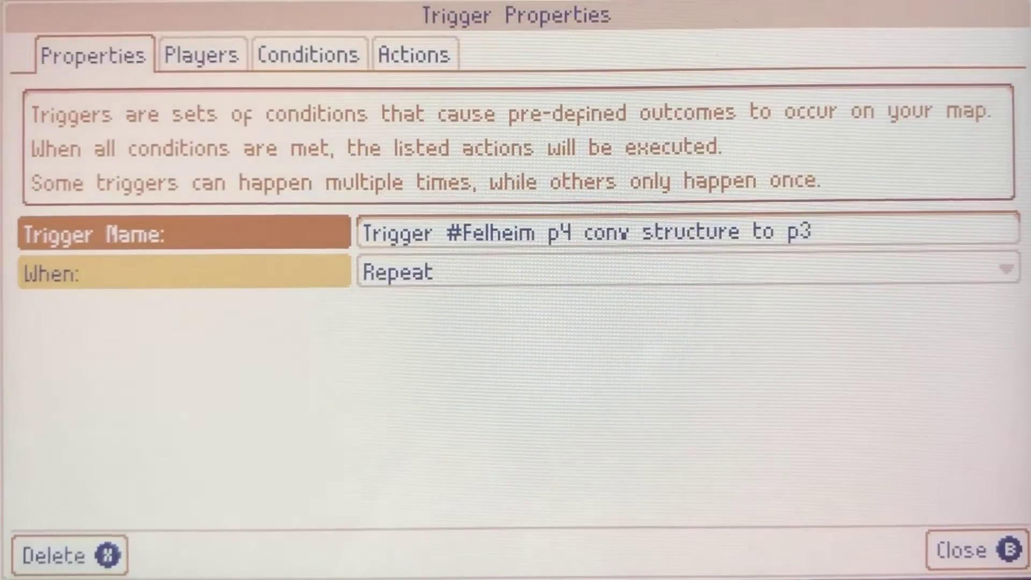
pyautogui.press('Right')
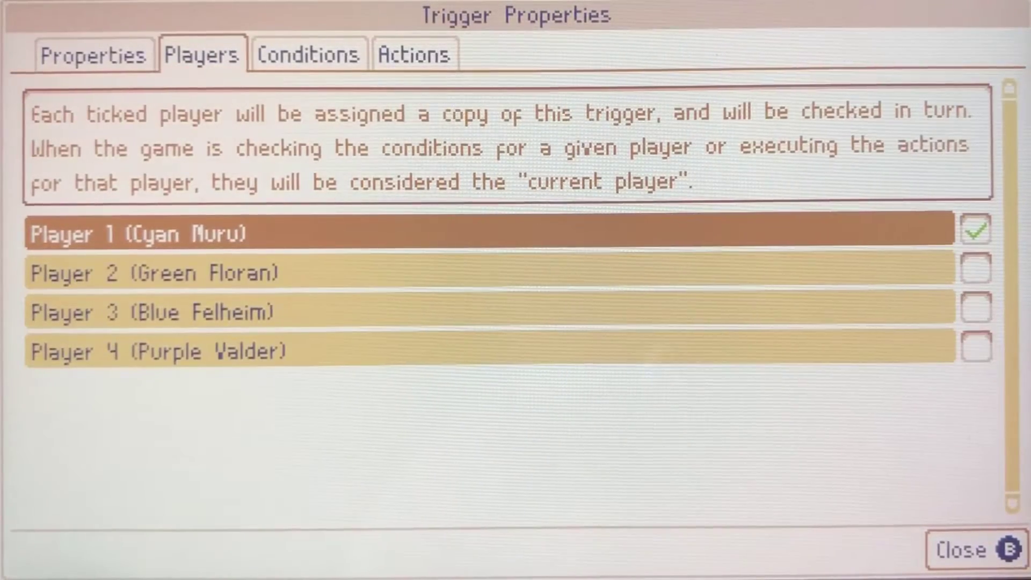
pyautogui.press('Right')
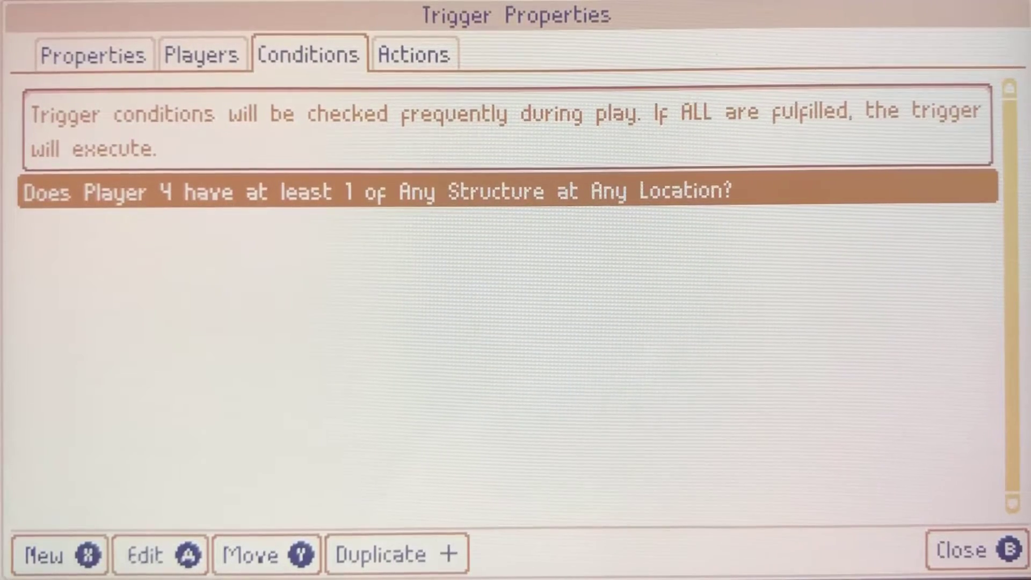
pyautogui.press('Right')
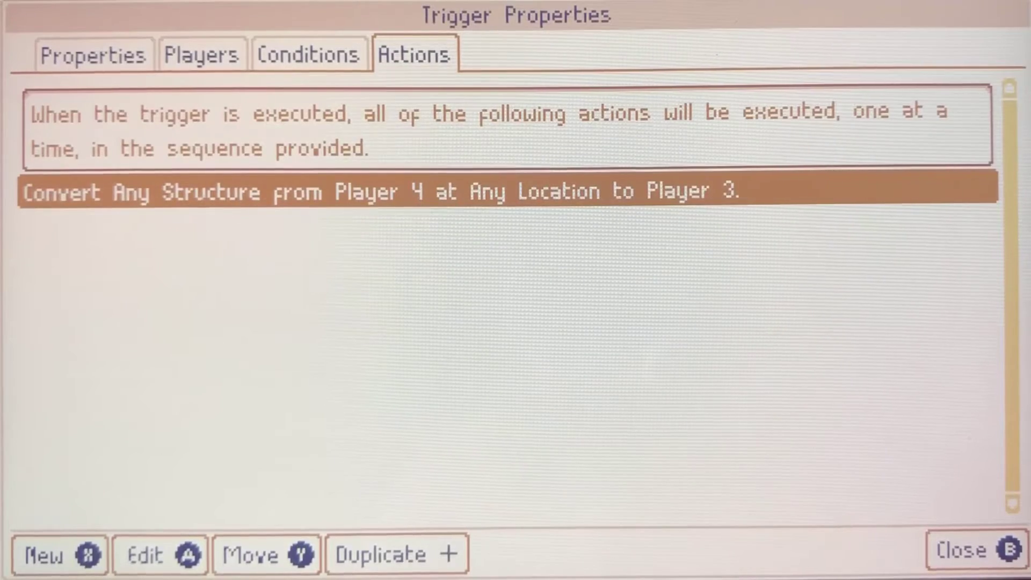
pyautogui.press('Escape')
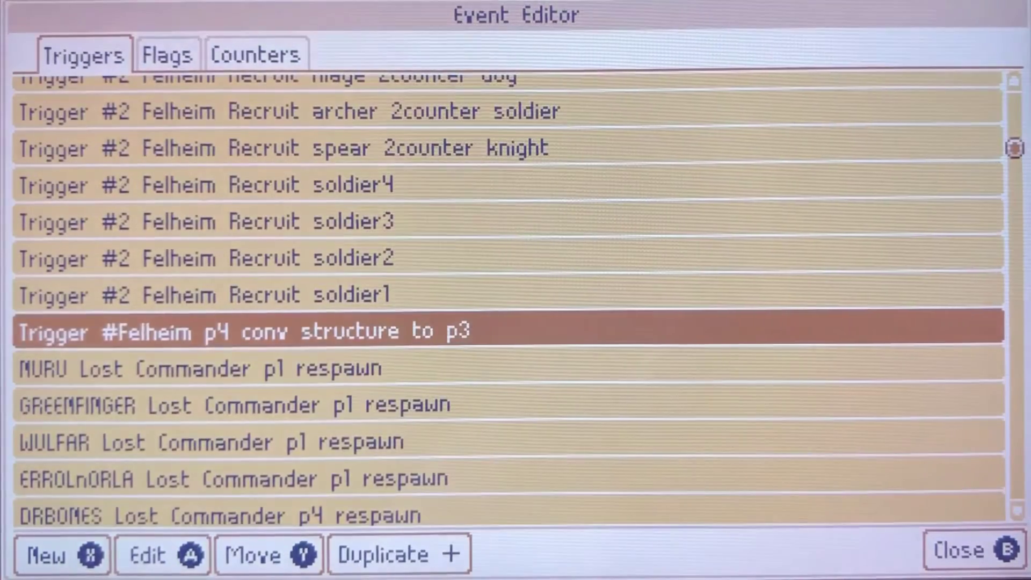
# - Open the NURU Lost Commander p1 respawn trigger and go through its conditions to the #FloranHeroSpawn unit limit check
pyautogui.press('Down')
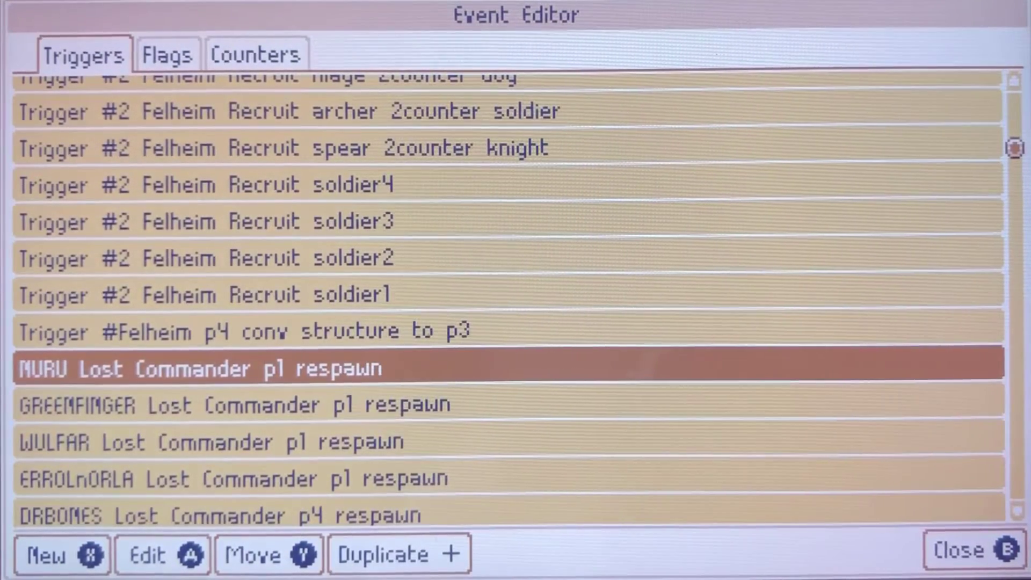
pyautogui.press('Down')
pyautogui.press('Down')
pyautogui.press('Up')
pyautogui.press('Up')
pyautogui.press('Return')
pyautogui.press('Right')
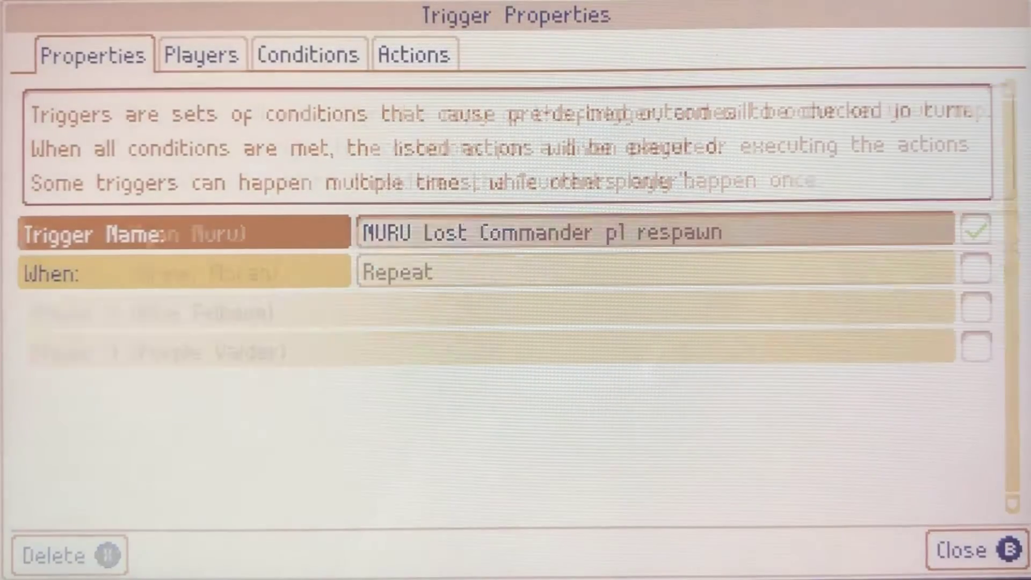
pyautogui.press('Right')
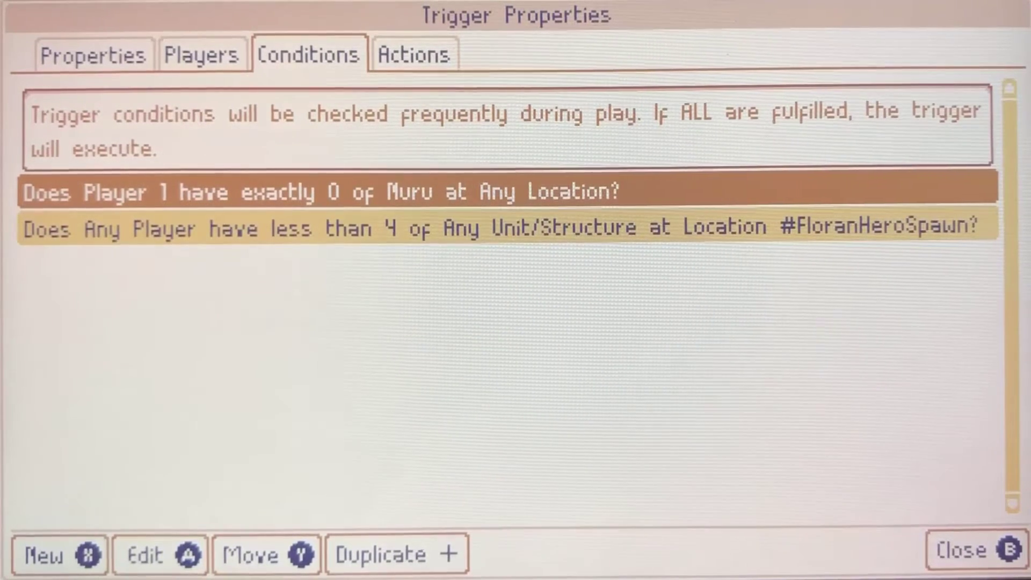
pyautogui.press('Down')
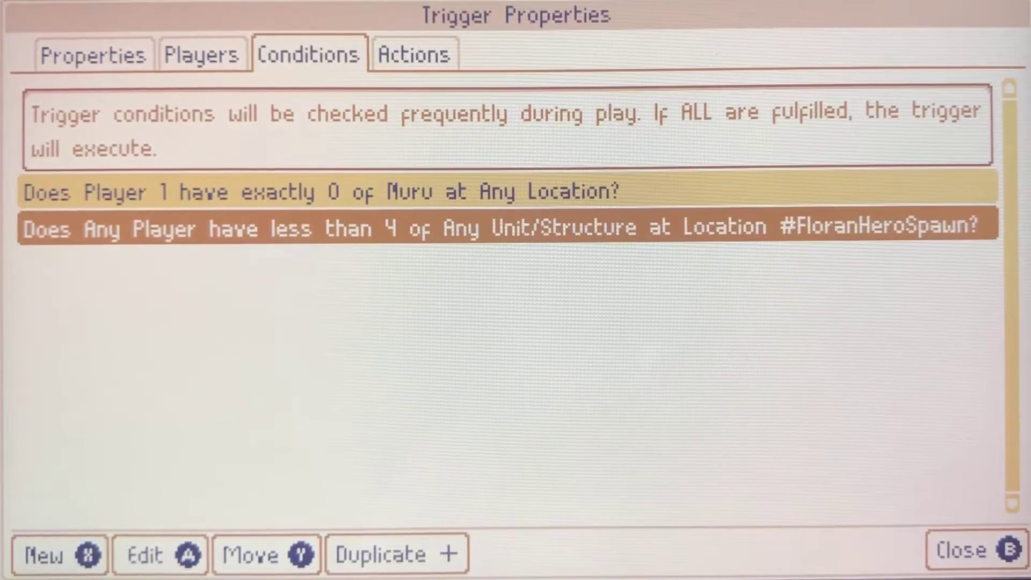
# - Review the NURU respawn trigger's dialogue, camera and Nuru spawn actions, and close it
pyautogui.press('Right')
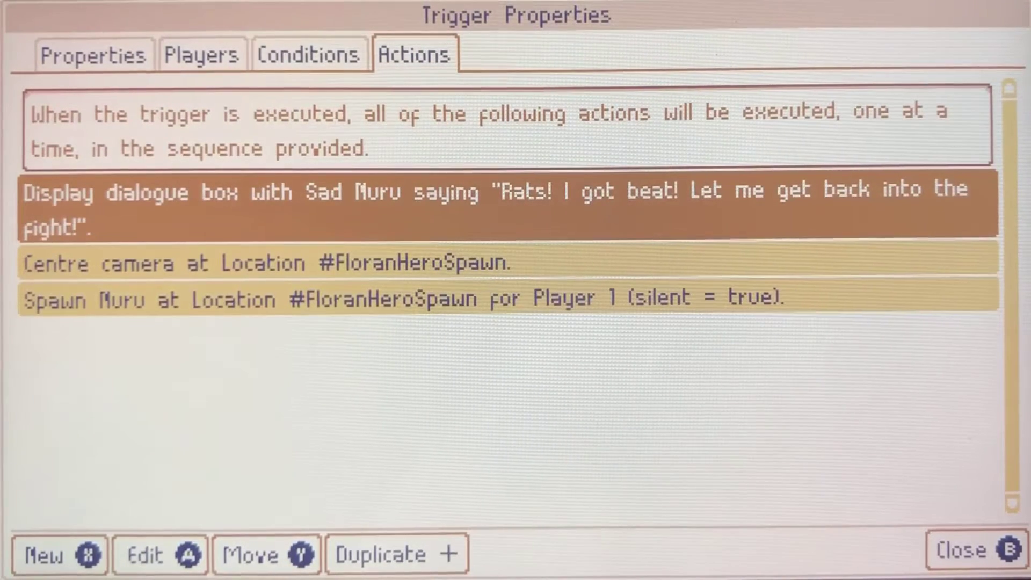
pyautogui.press('Down')
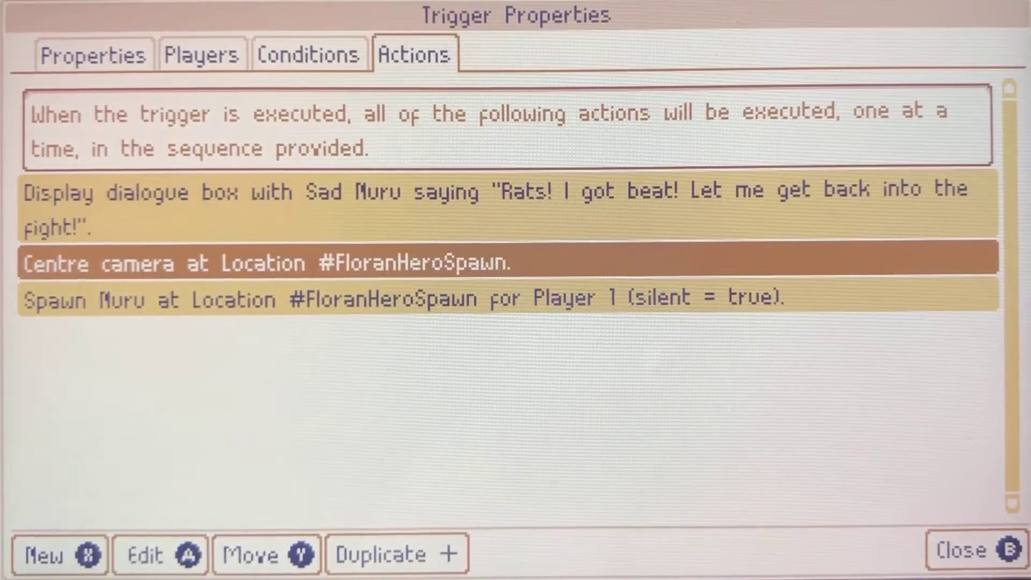
pyautogui.press('Down')
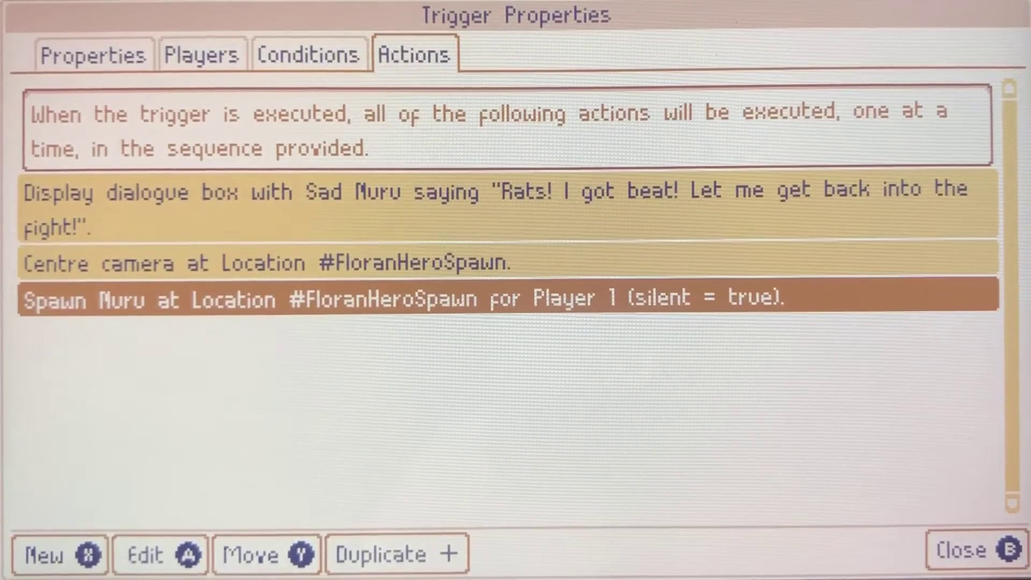
pyautogui.press('Up')
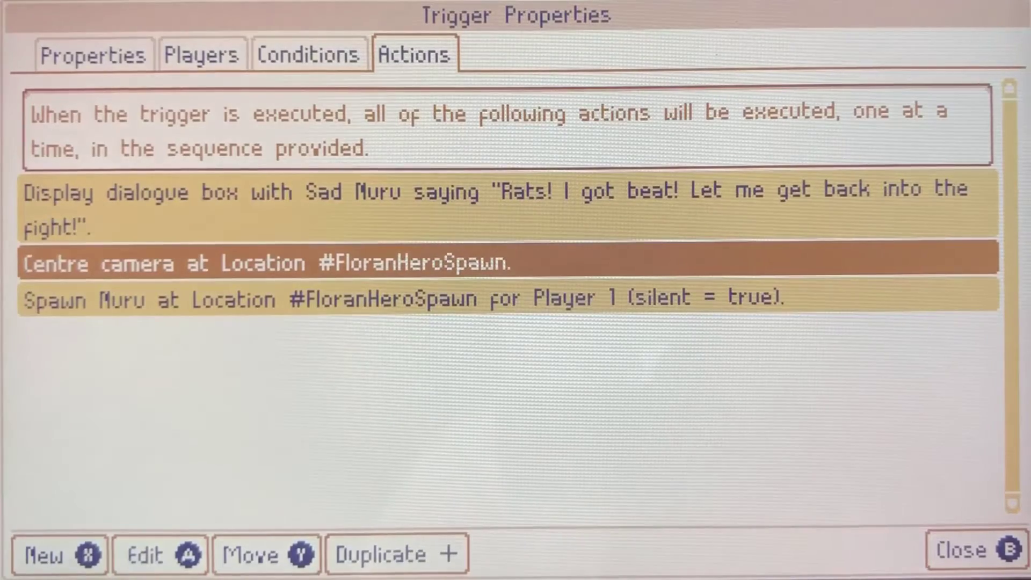
pyautogui.press('Escape')
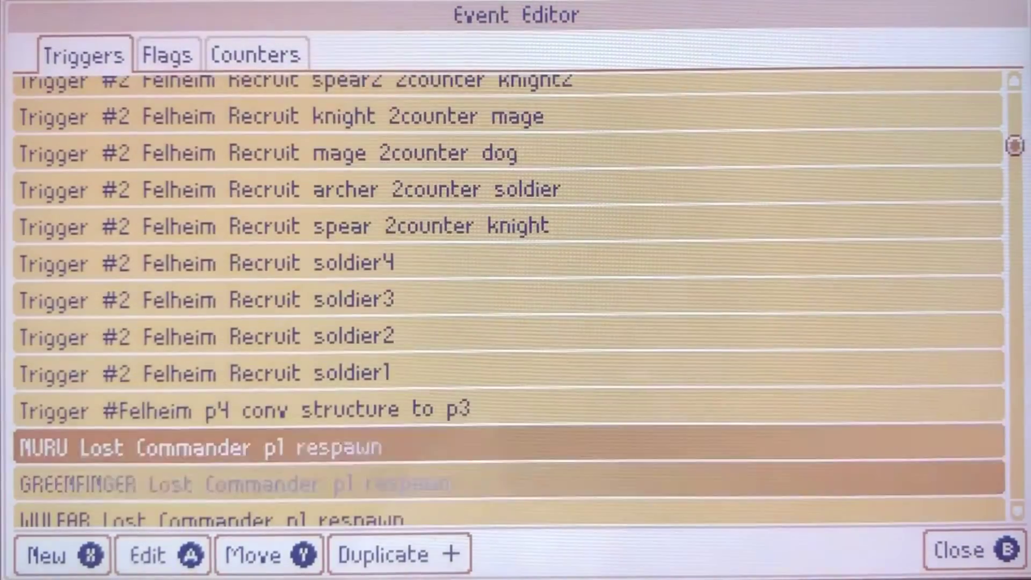
# - Open the GREENFINGER Lost Commander p1 respawn trigger, review its conditions and its dialogue, camera and spawn actions, and close it
pyautogui.press('Down')
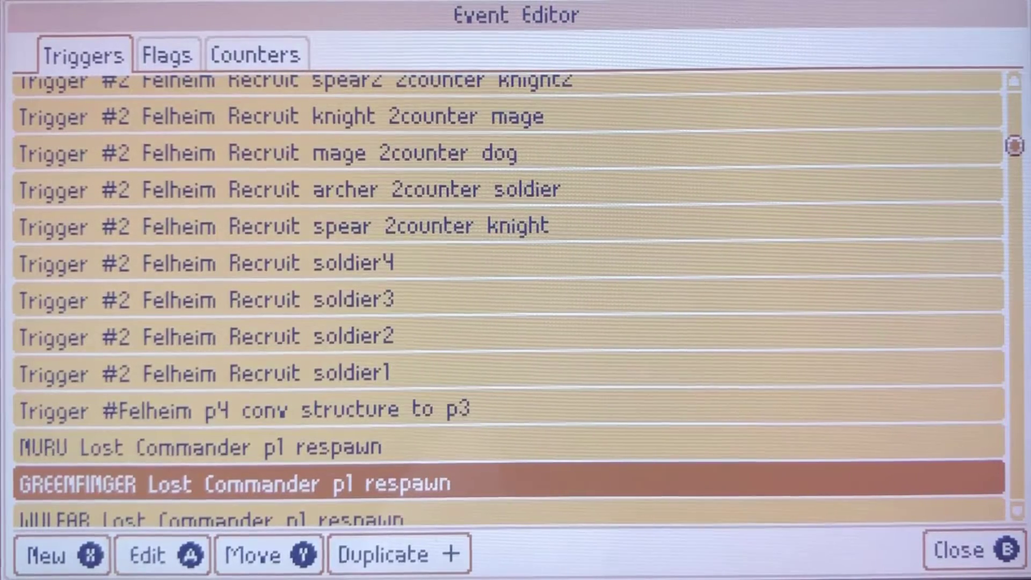
pyautogui.press('Return')
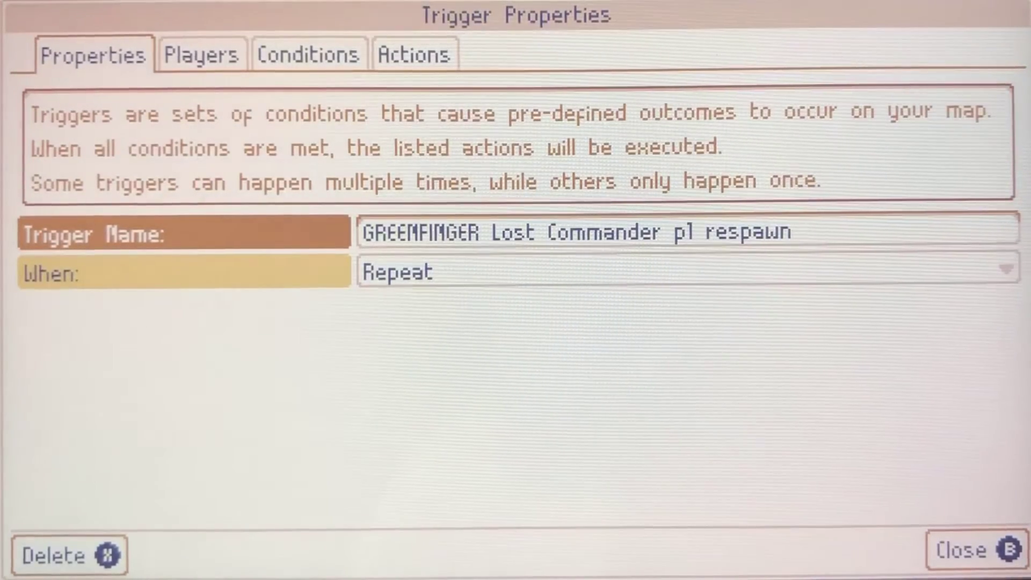
pyautogui.press('Tab')
pyautogui.press('Tab')
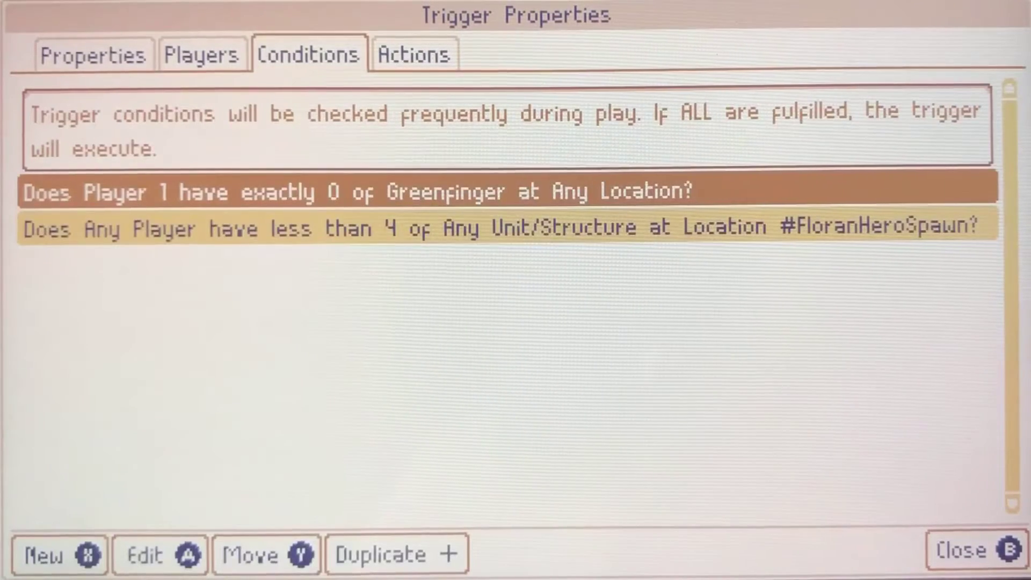
pyautogui.press('Down')
pyautogui.press('Tab')
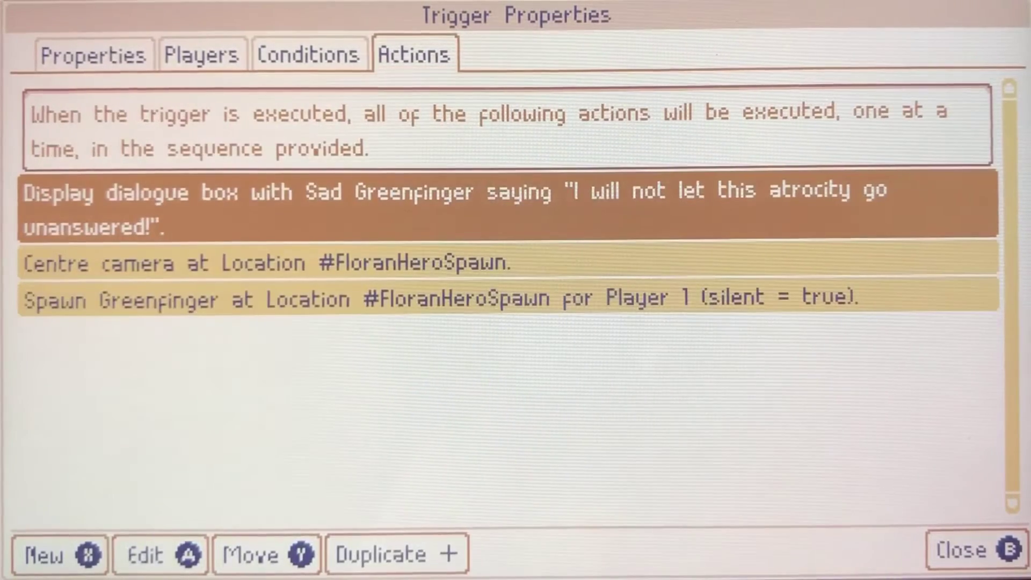
pyautogui.press('Down')
pyautogui.press('Down')
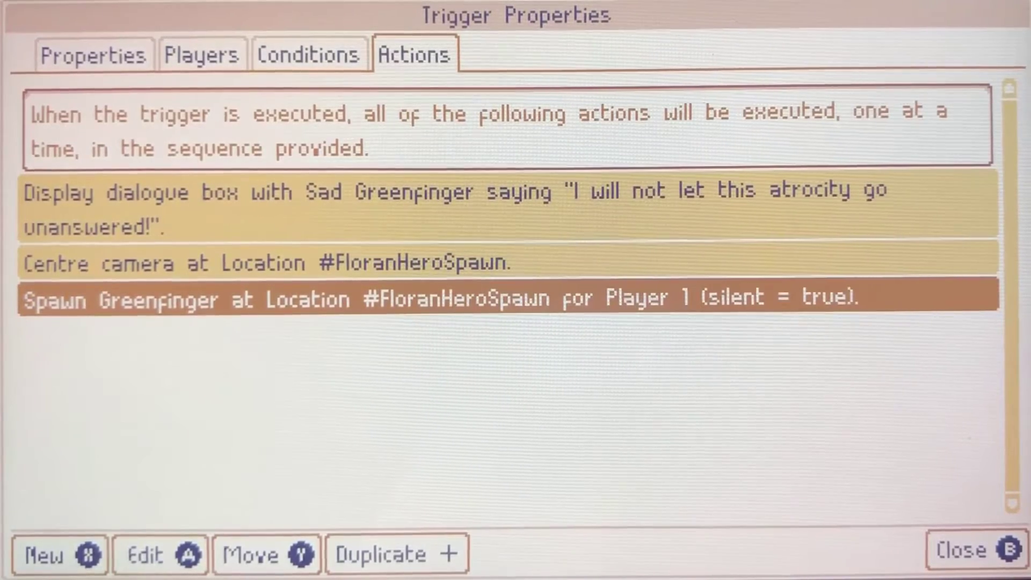
pyautogui.press('Escape')
# - Open the WULFAR Lost Commander p1 respawn trigger, review its players, conditions and actions, and close it
pyautogui.press('Down')
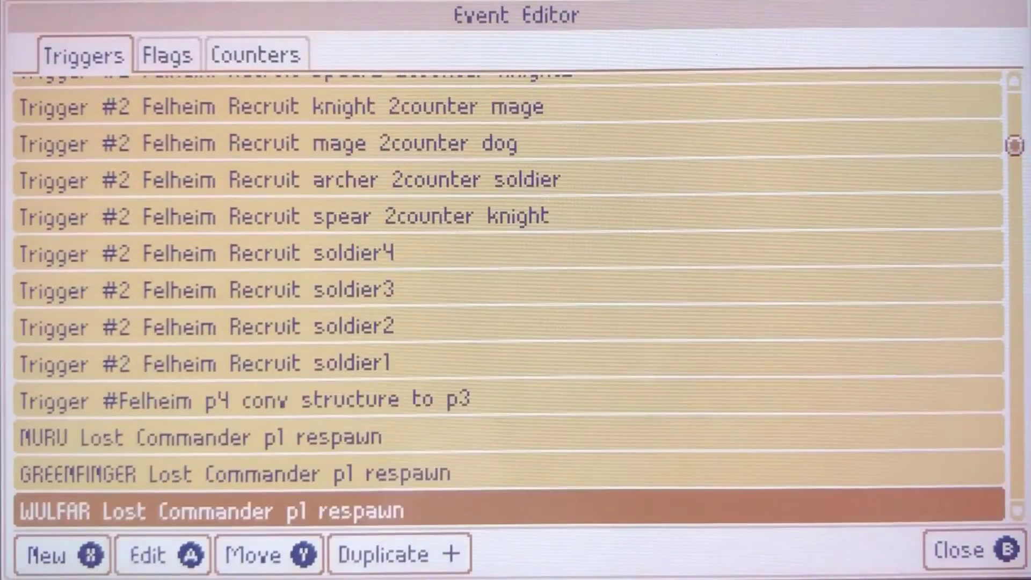
pyautogui.press('Return')
pyautogui.press('Tab')
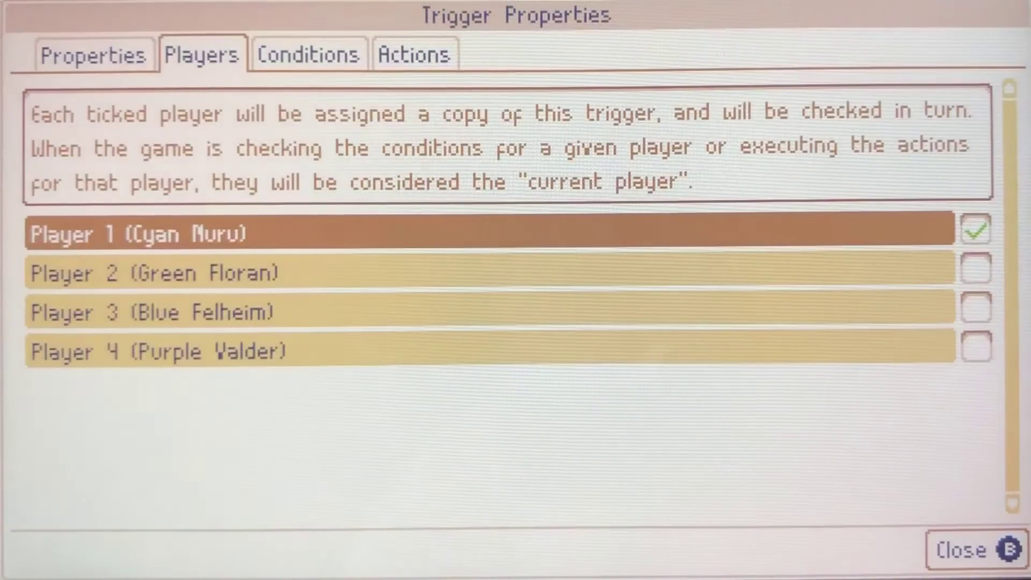
pyautogui.press('Tab')
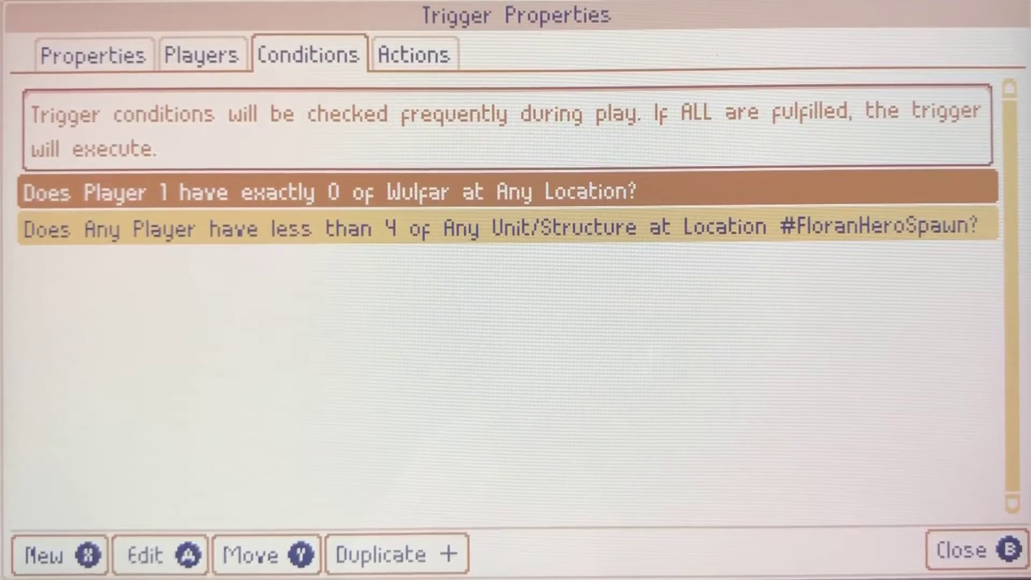
pyautogui.press('Right')
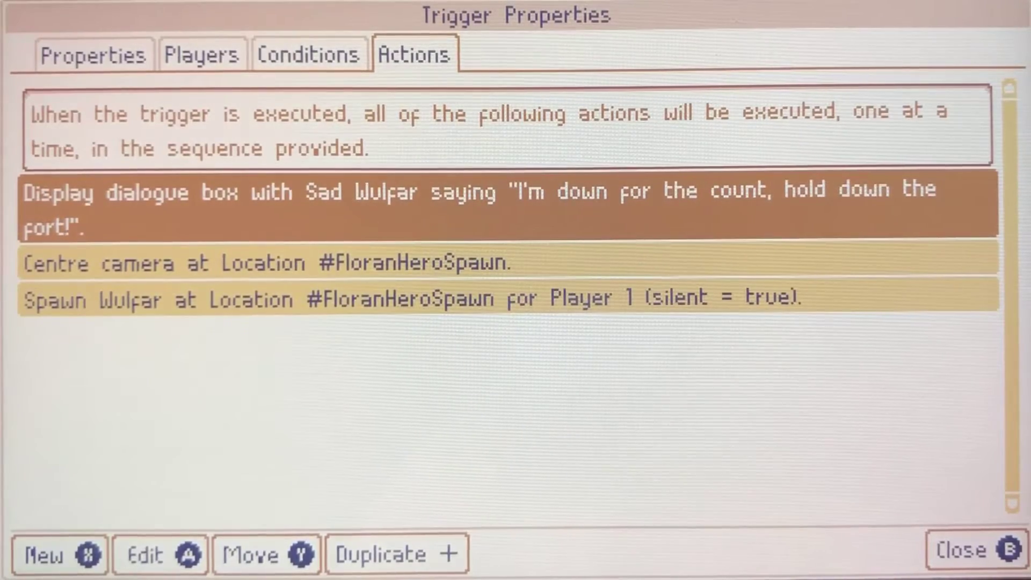
pyautogui.press('Escape')
# - Open the ERROLnORLA Lost Commander p1 respawn trigger and review its conditions and its actions to the #FloranHeroSpawn camera action
pyautogui.press('Down')
pyautogui.press('Return')
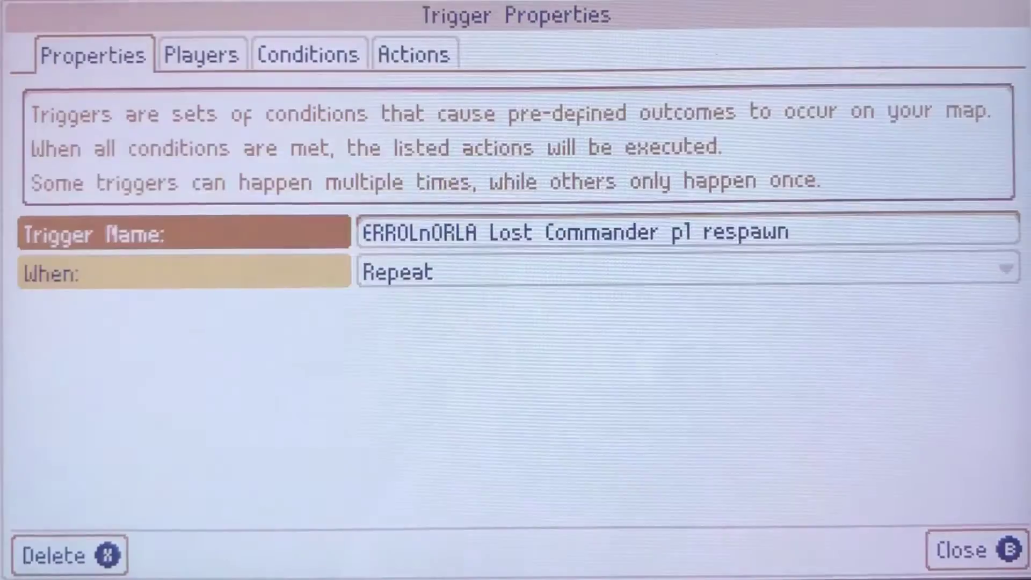
pyautogui.press('Right')
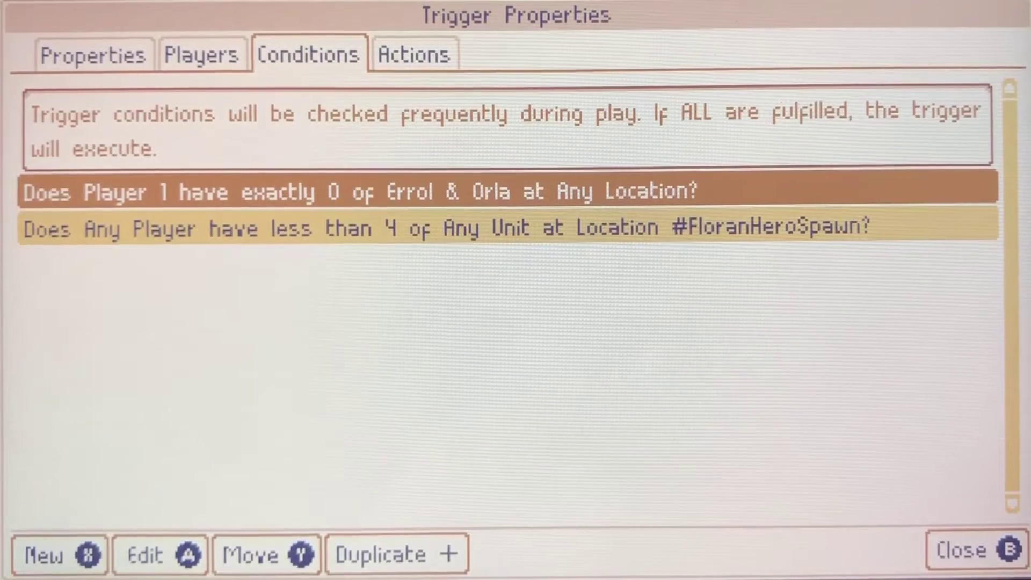
pyautogui.press('Right')
pyautogui.press('Down')
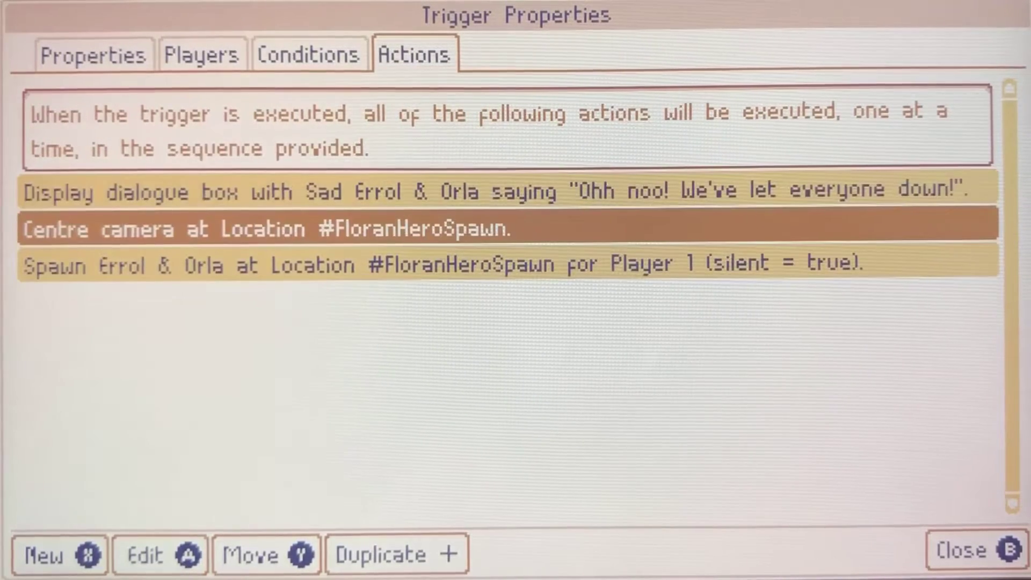
# - Review the remaining actions of the Errol & Orla respawn trigger and return to the trigger list
pyautogui.press('Down')
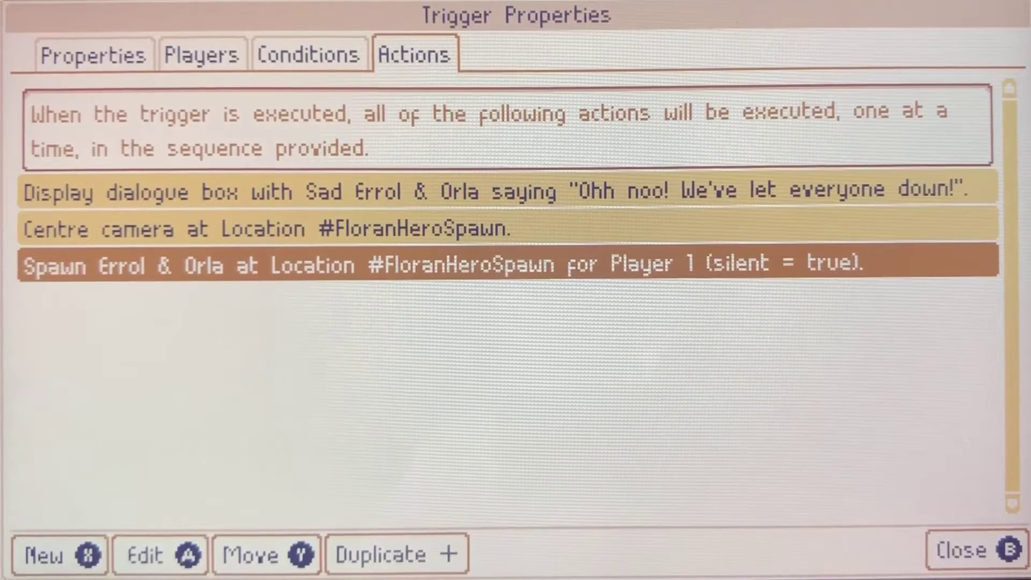
pyautogui.press('Down')
pyautogui.press('b')
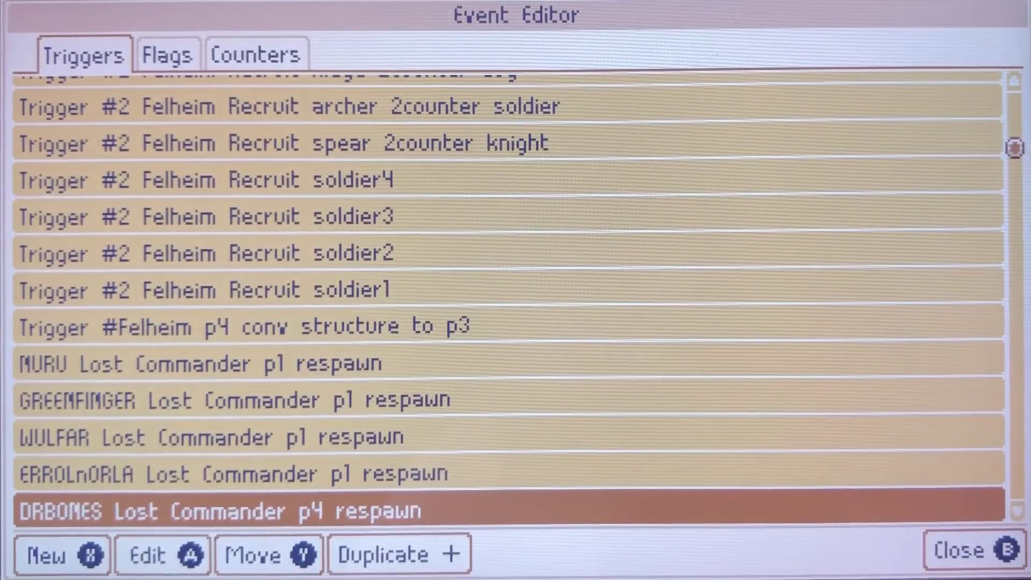
# - Open the DRBONES Lost Commander p4 respawn trigger and review its conditions and actions
pyautogui.press('a')
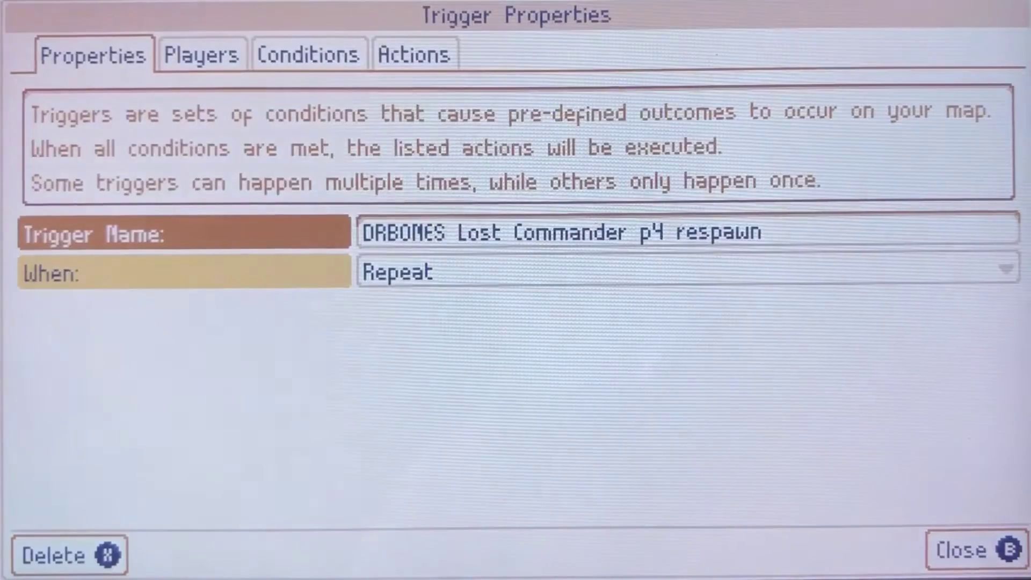
pyautogui.press('r')
pyautogui.press('r')
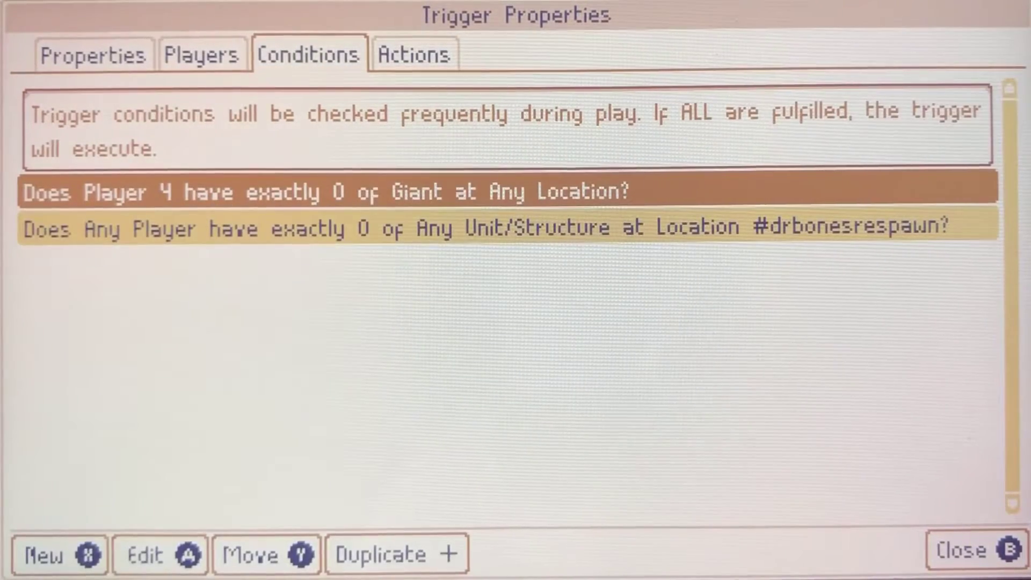
pyautogui.press('Down')
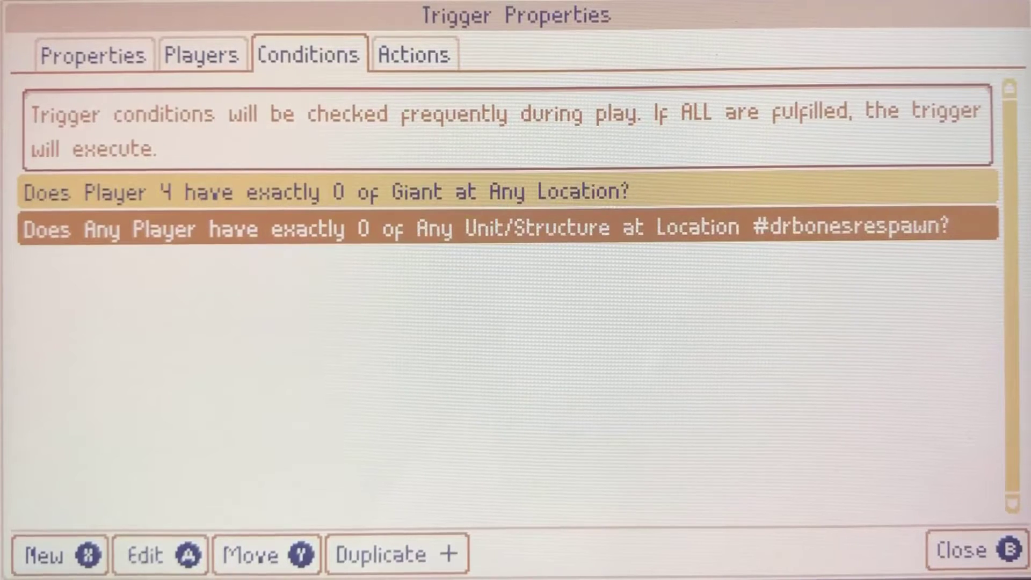
pyautogui.press('r')
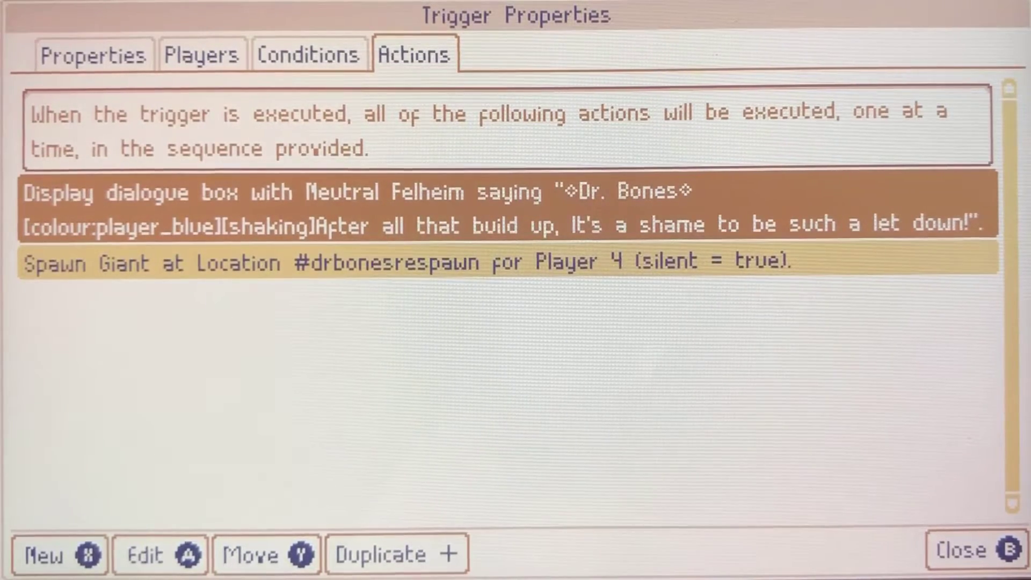
pyautogui.press('Down')
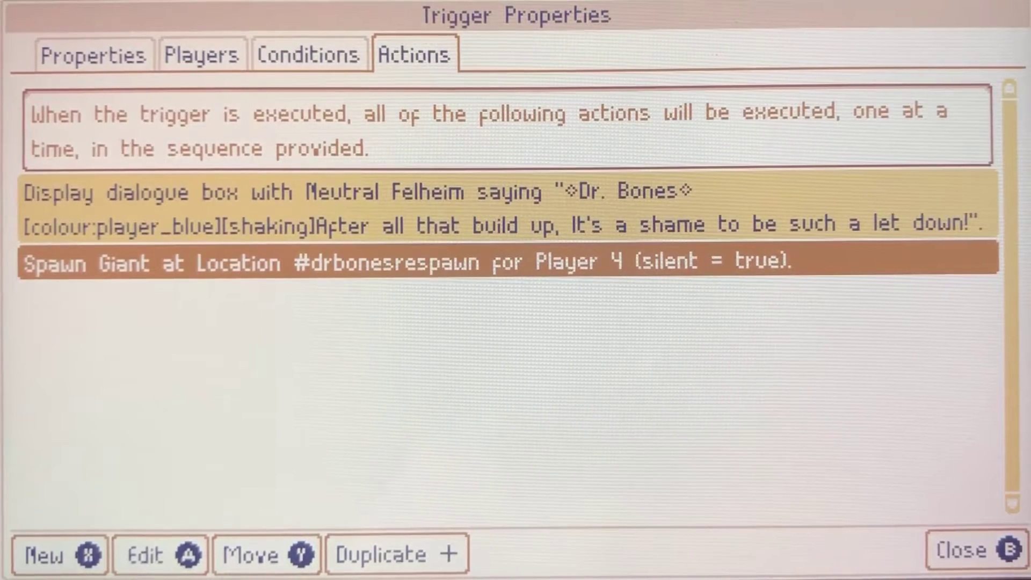
# - Recheck the Dr. Bones trigger's Giant and #drbonesrespawn conditions against its dialogue and spawn actions, and close the trigger
pyautogui.press('Left')
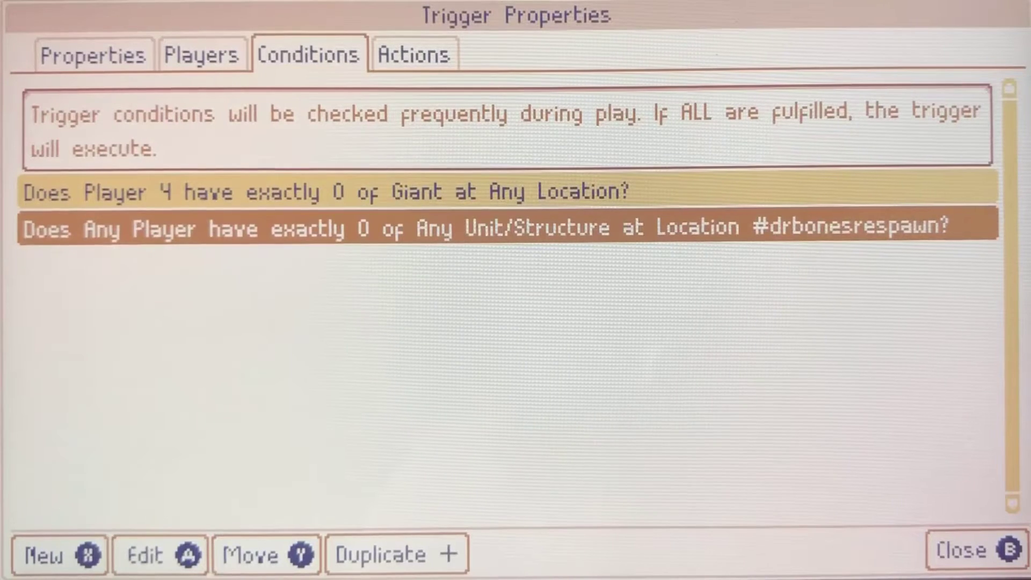
pyautogui.press('Up')
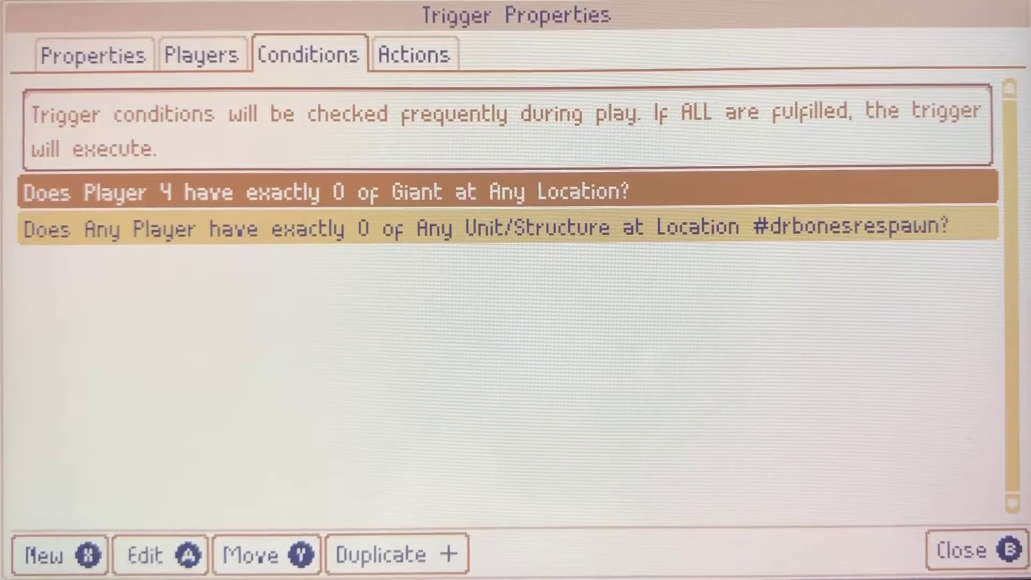
pyautogui.press('Down')
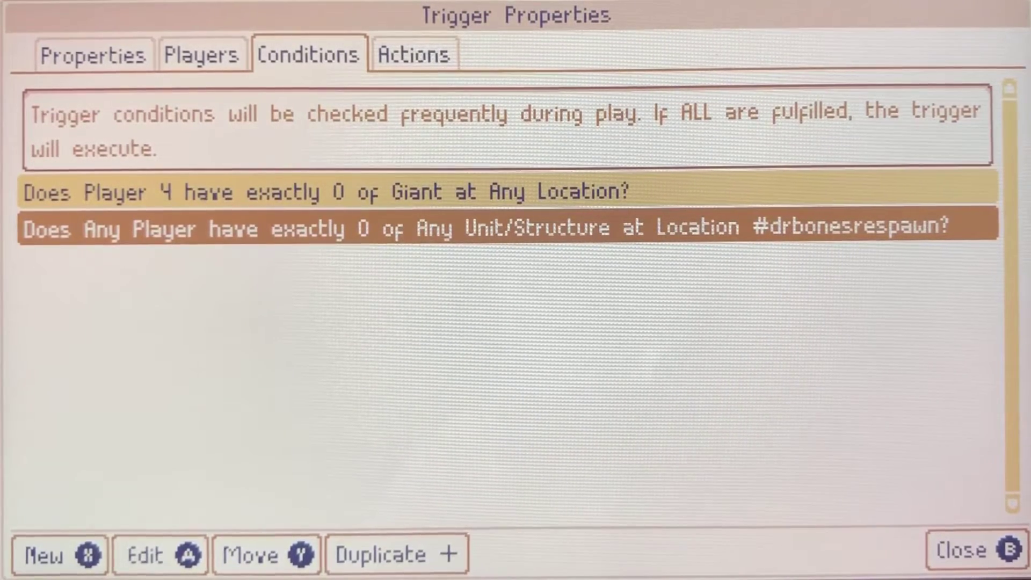
pyautogui.press('Tab')
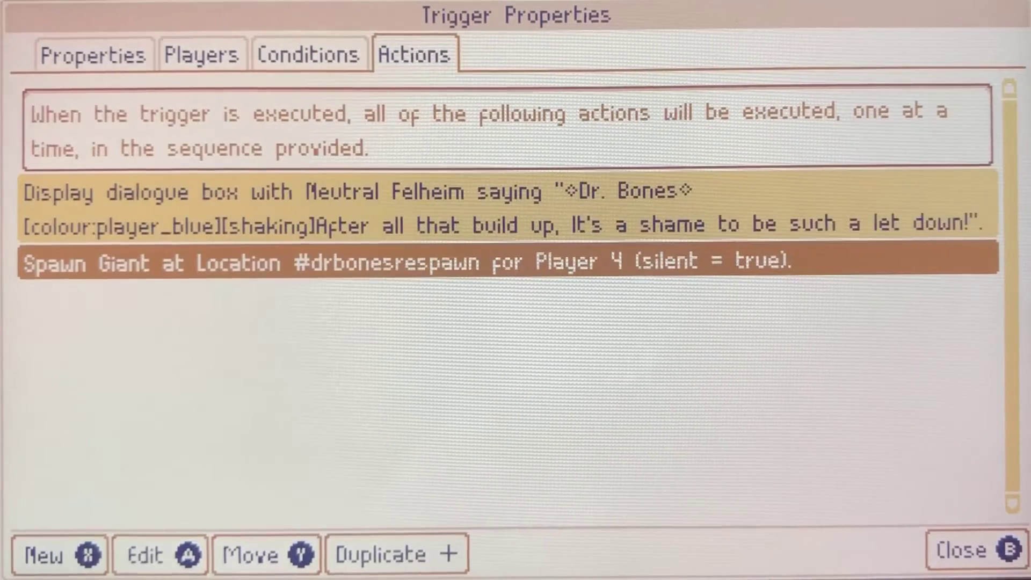
pyautogui.press('Up')
pyautogui.press('Down')
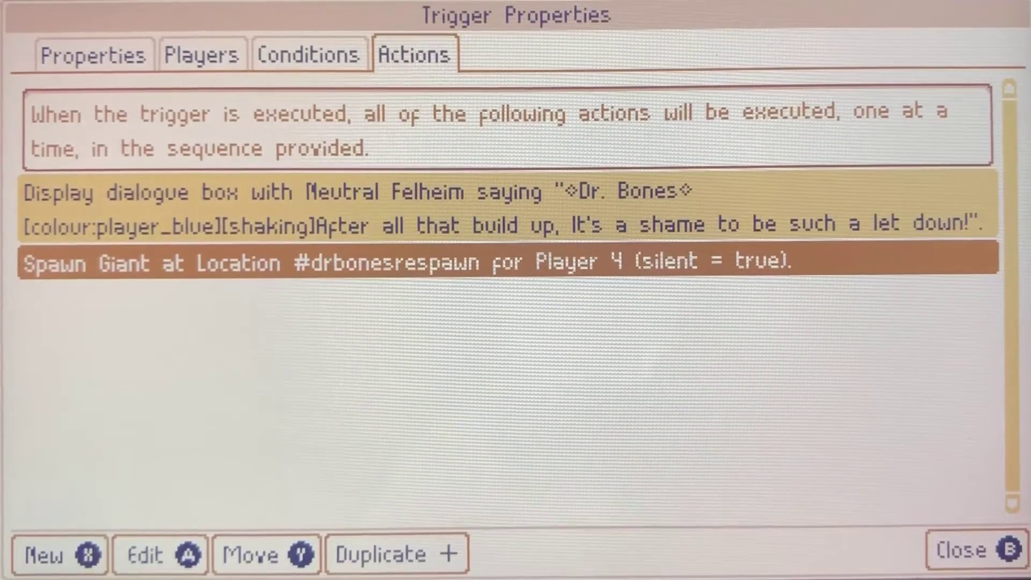
pyautogui.hotkey('ctrl', 'Tab')
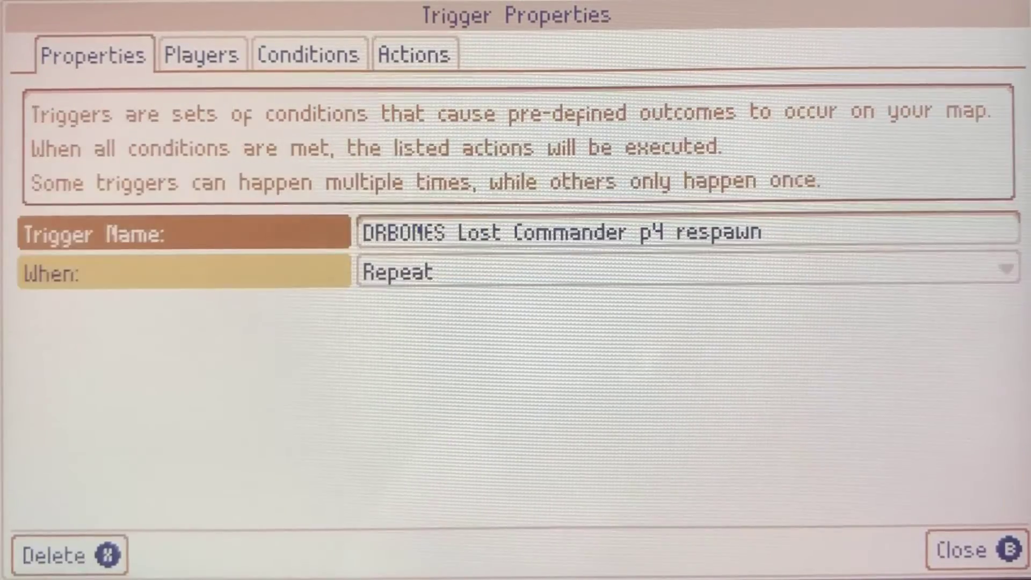
pyautogui.press('Escape')
# - Examine the conditions and actions of the VALDER Lost Commander p4 respawn trigger
pyautogui.press('Down')
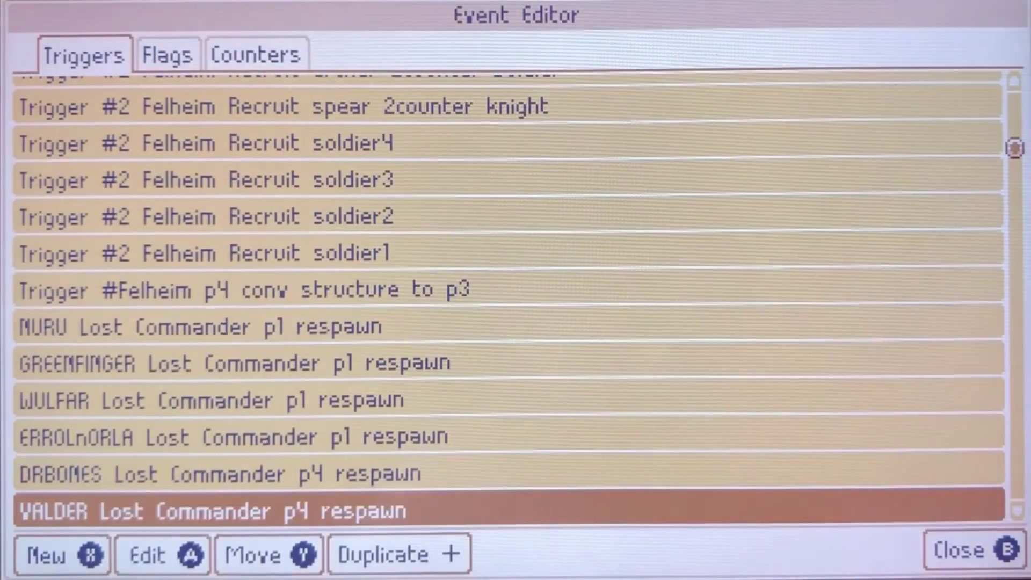
pyautogui.press('Return')
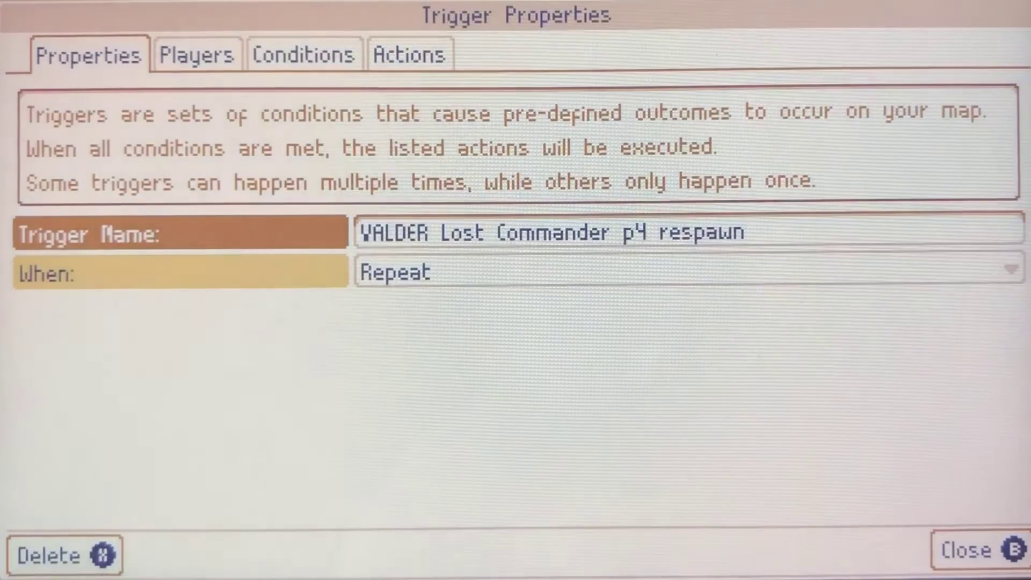
pyautogui.hotkey('ctrl', 'Tab')
pyautogui.hotkey('ctrl', 'Tab')
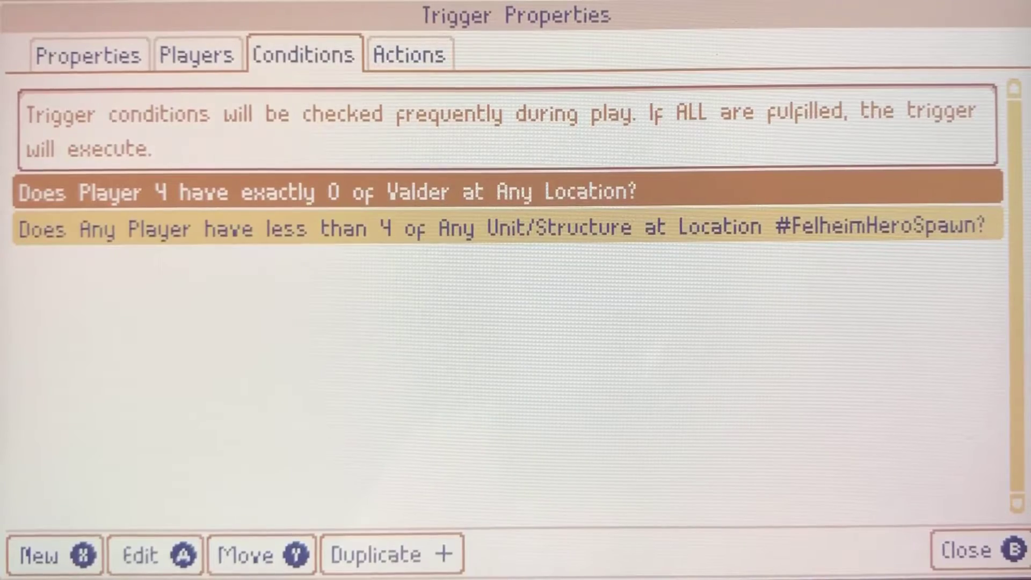
pyautogui.press('Right')
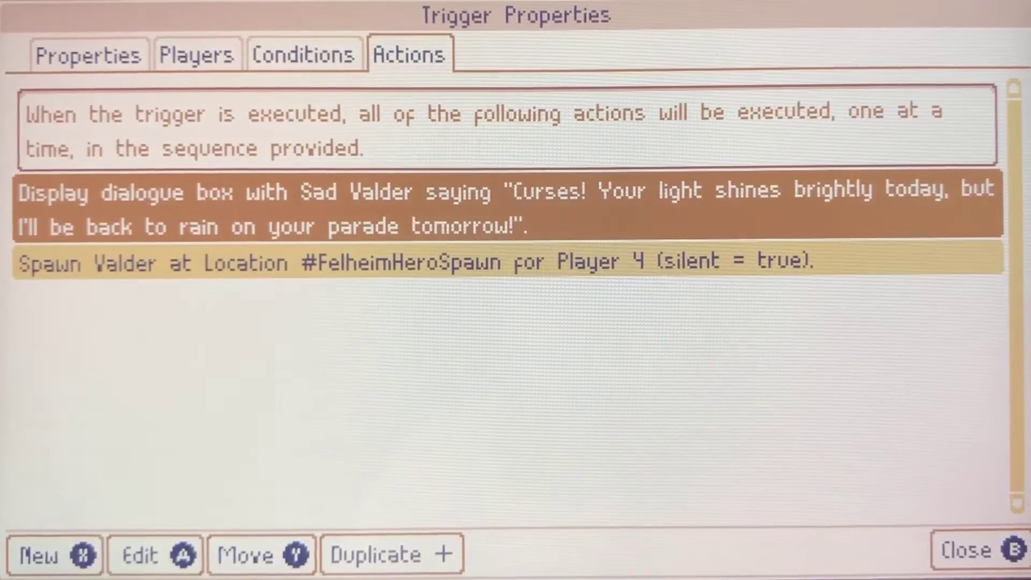
pyautogui.press('Right')
pyautogui.press('Escape')
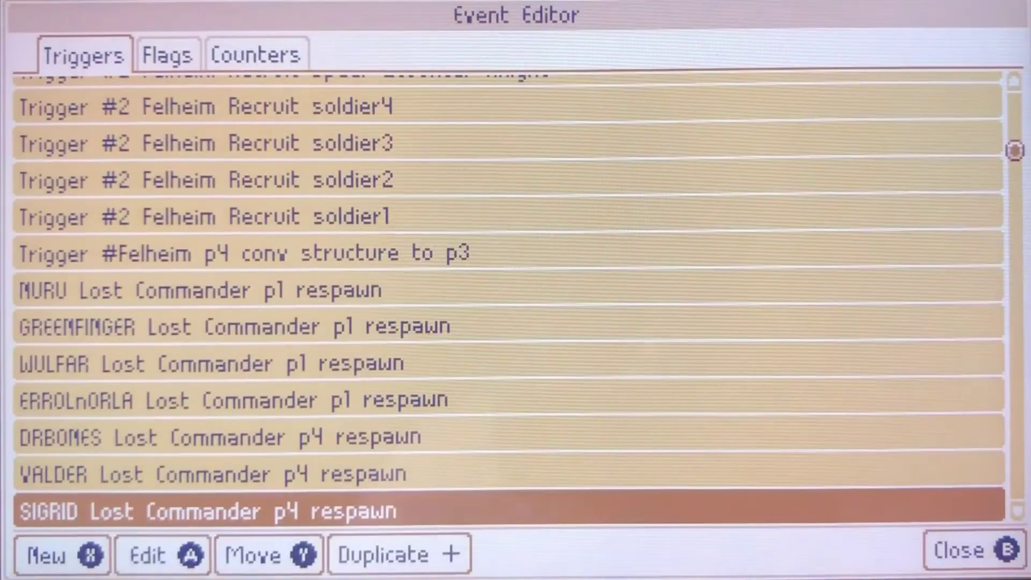
# - Examine the players, conditions and actions of the SIGRID Lost Commander p4 respawn trigger
pyautogui.press('Return')
pyautogui.press('Right')
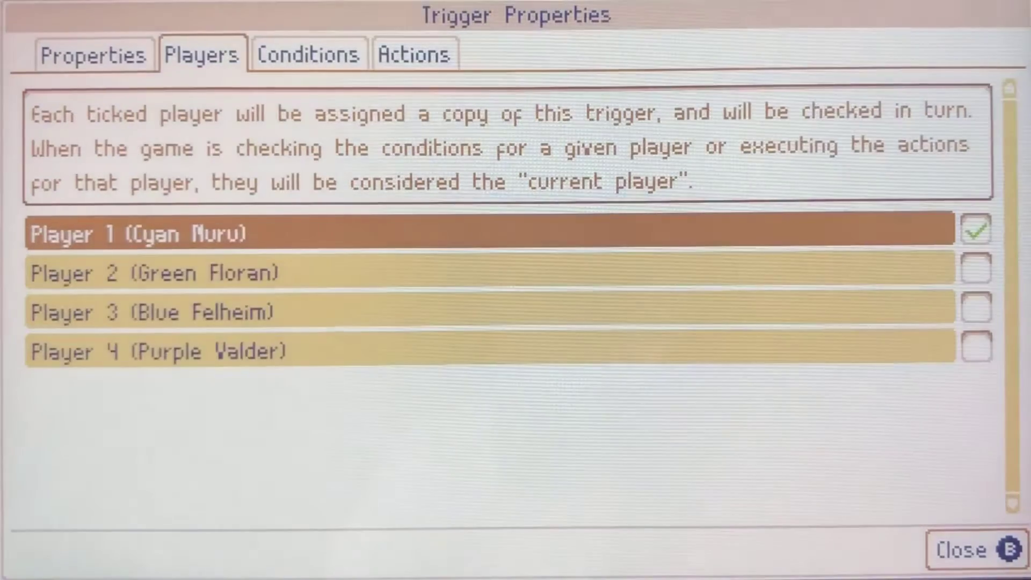
pyautogui.press('Right')
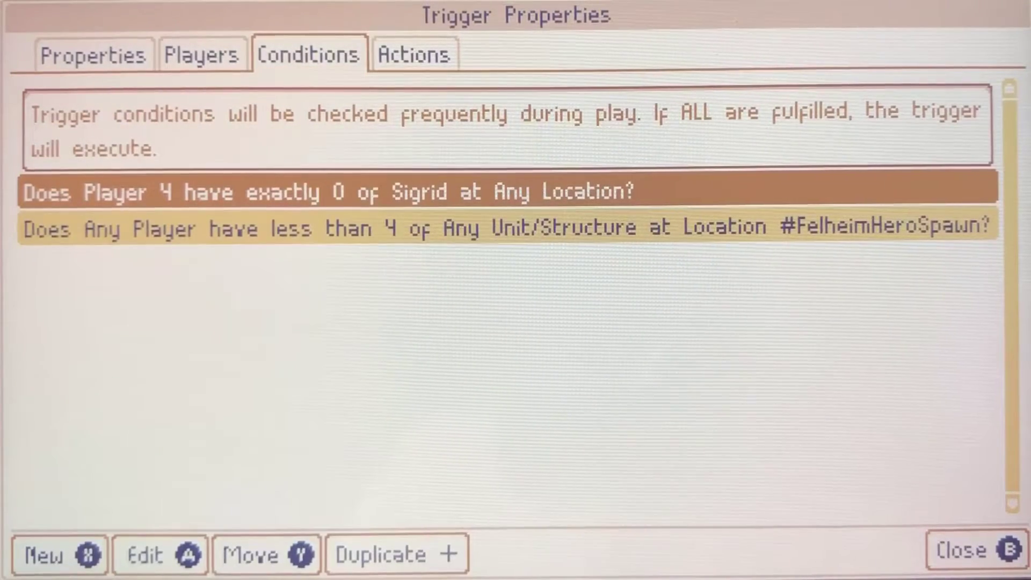
pyautogui.press('Right')
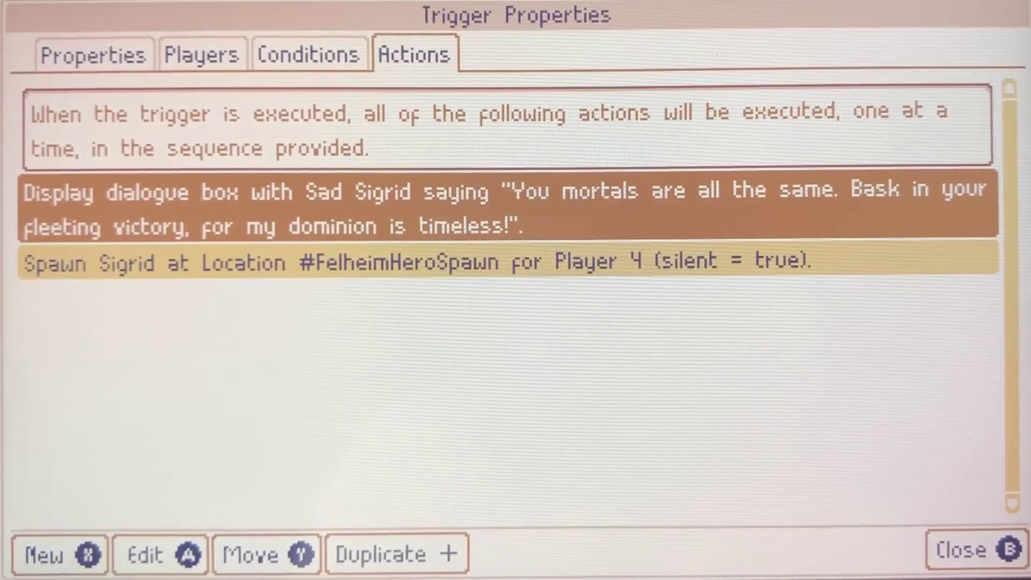
pyautogui.press('Escape')
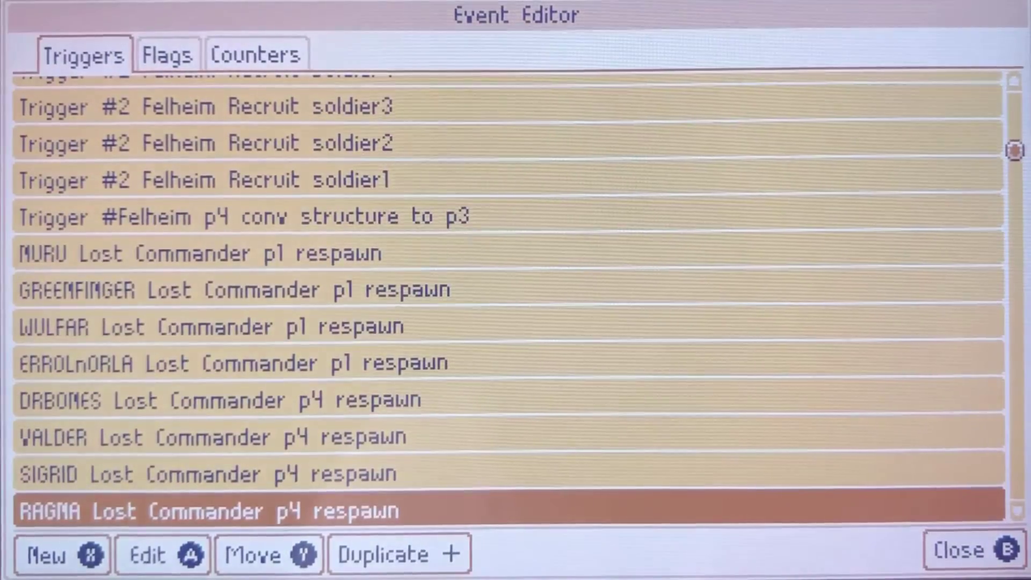
# - Examine the conditions and actions of the RAGNA Lost Commander p4 respawn trigger
pyautogui.press('Return')
pyautogui.hotkey('ctrl', 'Tab')
pyautogui.hotkey('ctrl', 'Tab')
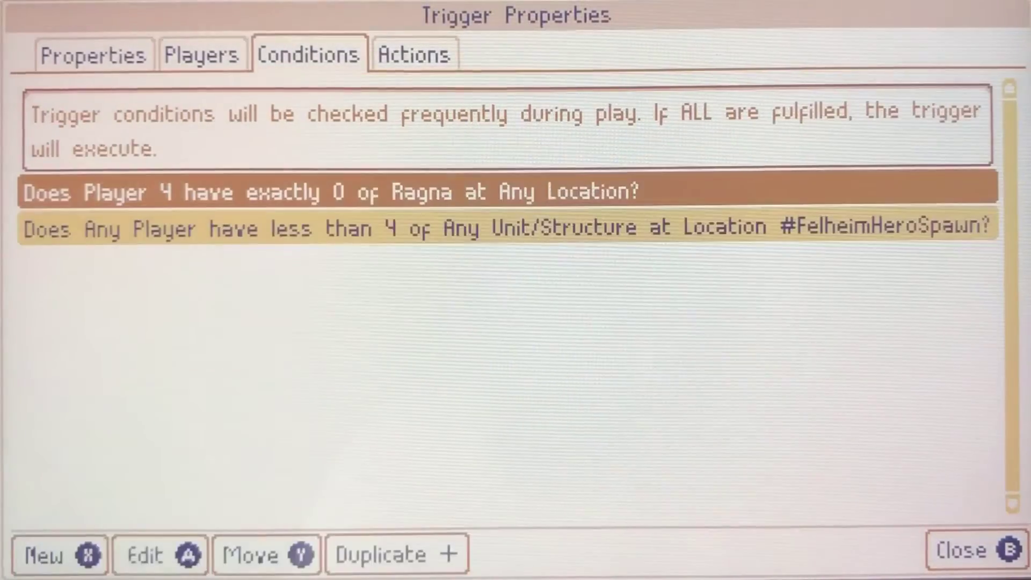
pyautogui.hotkey('ctrl', 'Tab')
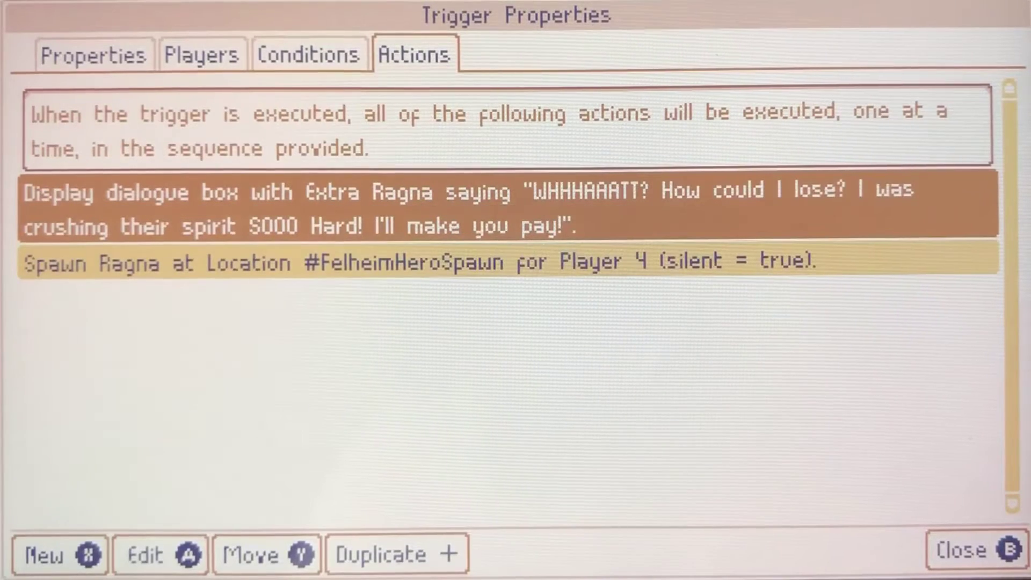
pyautogui.press('Down')
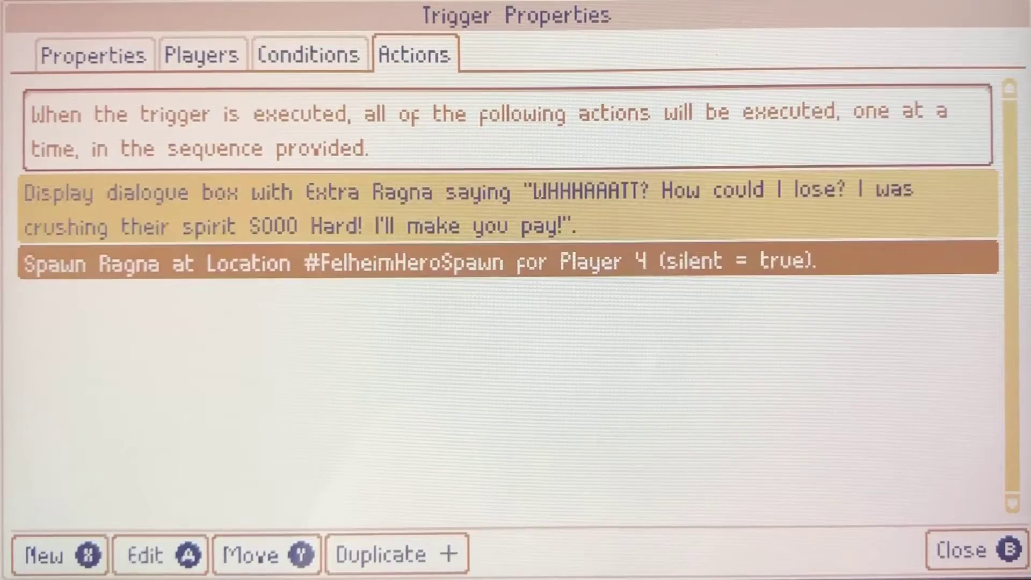
pyautogui.press('Escape')
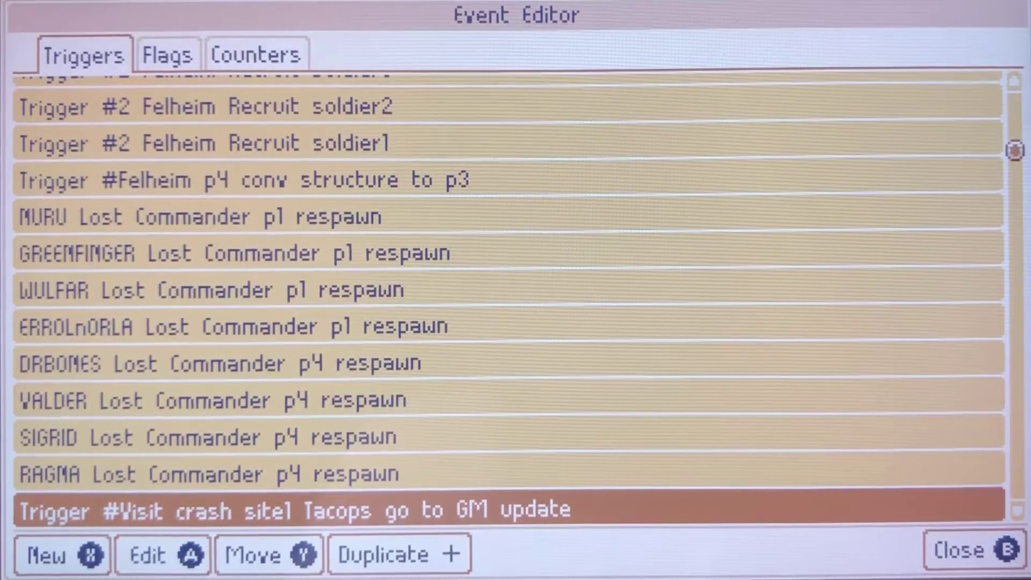
# - Look through the crash site triggers listed below the Lost Commander respawn triggers
pyautogui.press('Down')
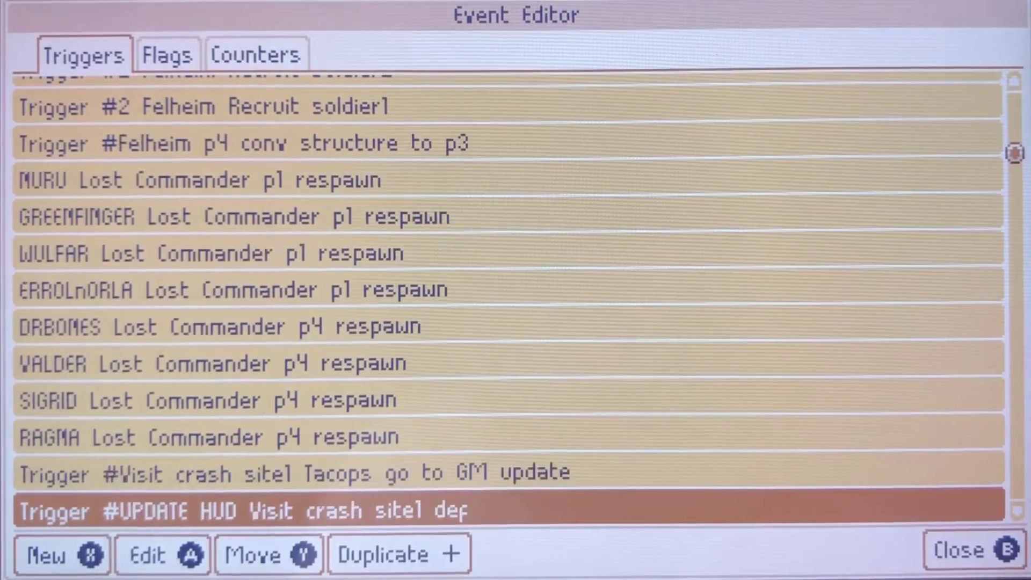
pyautogui.press('Down')
pyautogui.press('Down')
pyautogui.press('Down')
pyautogui.press('Down')
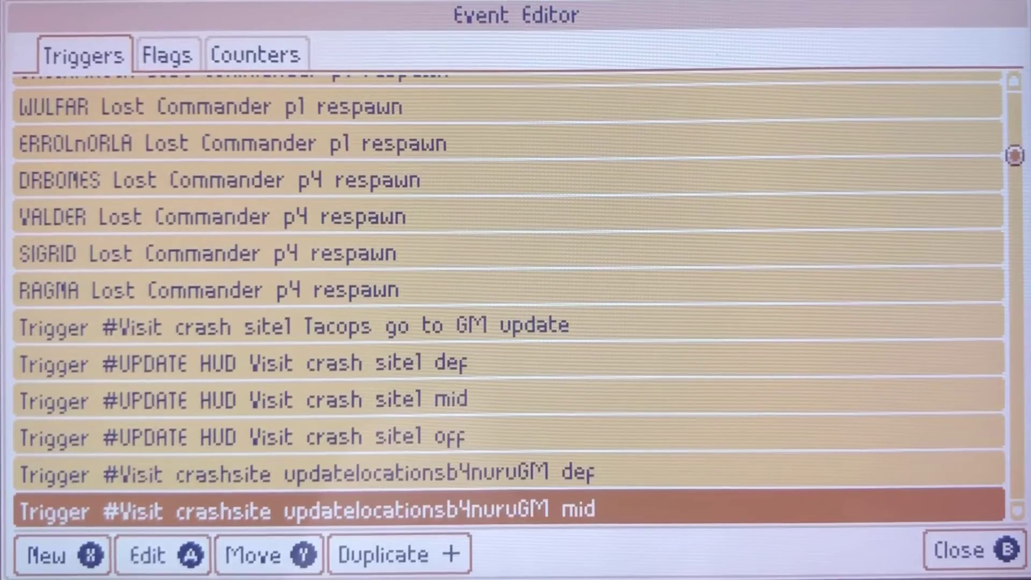
pyautogui.press('Up')
pyautogui.press('Up')
pyautogui.press('Up')
pyautogui.press('Up')
pyautogui.press('Up')
pyautogui.press('Up')
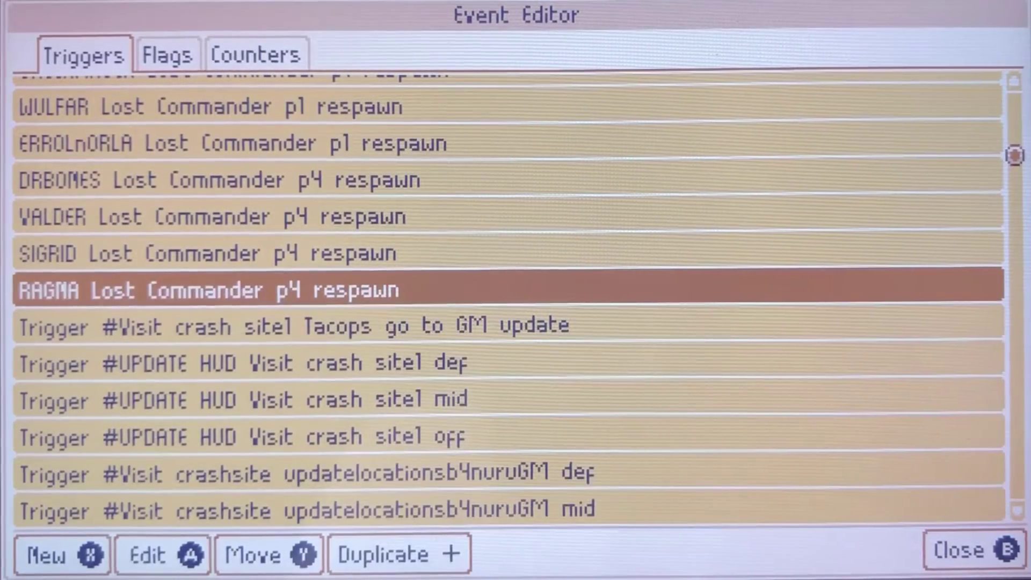
# - Open the "Trigger #Visit crash site1 Tacops go to GM update" trigger and examine its conditions
pyautogui.press('Down')
pyautogui.press('Return')
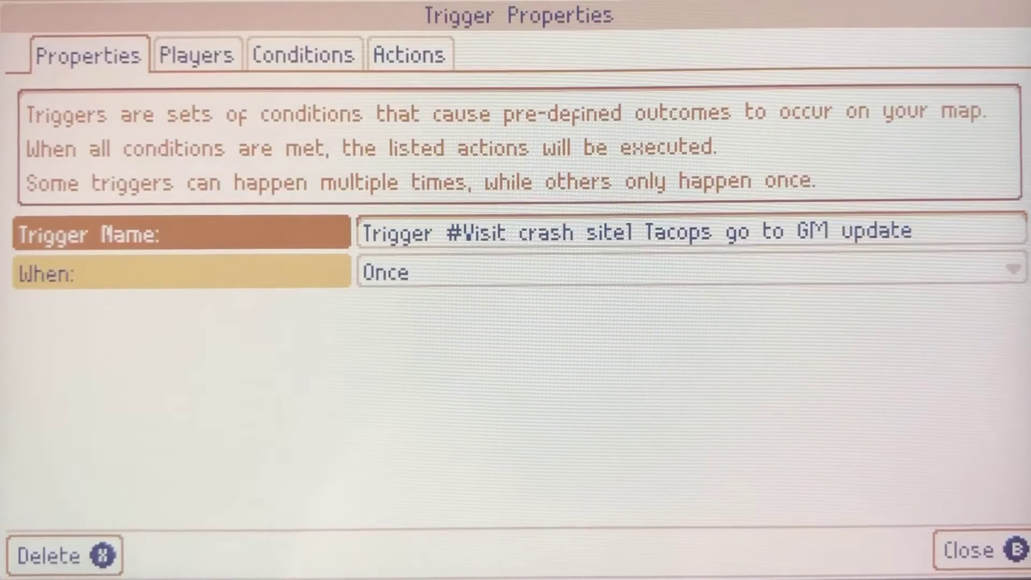
pyautogui.press('Tab')
pyautogui.press('Tab')
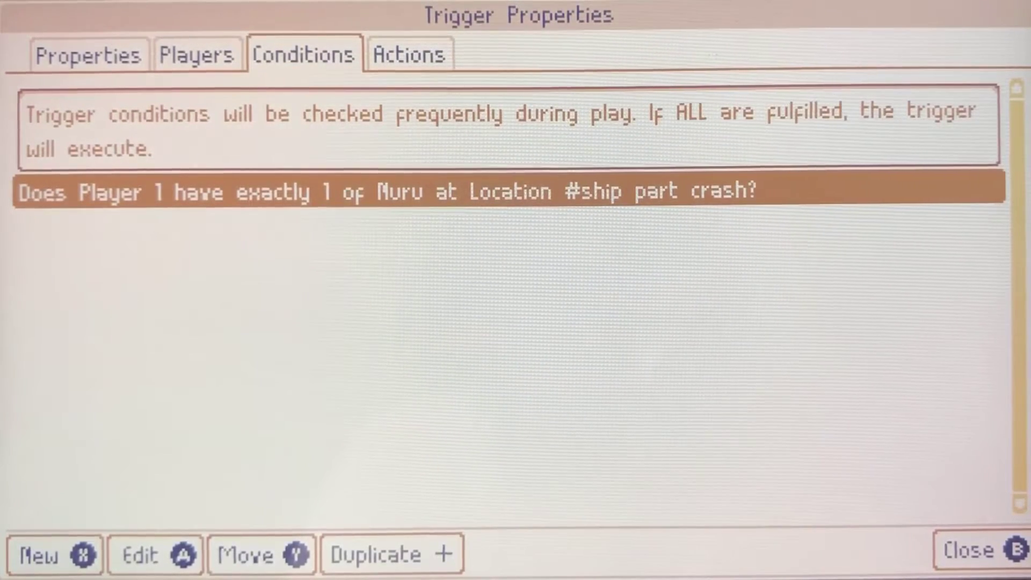
# - Read through the full action sequence of the "Visit crash site1 Tacops go to GM update" trigger, and close the trigger
pyautogui.press('Tab')
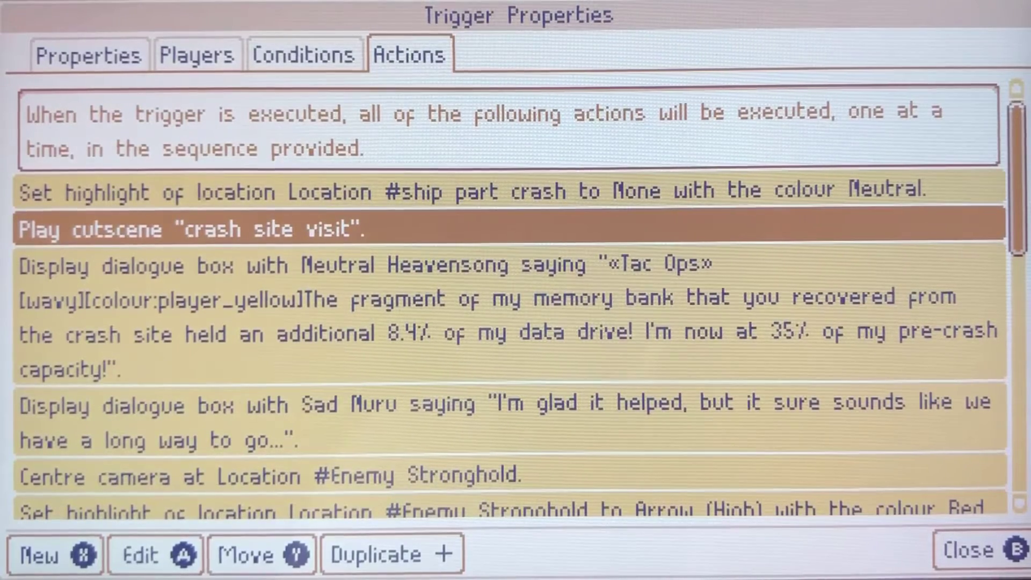
pyautogui.press('Down')
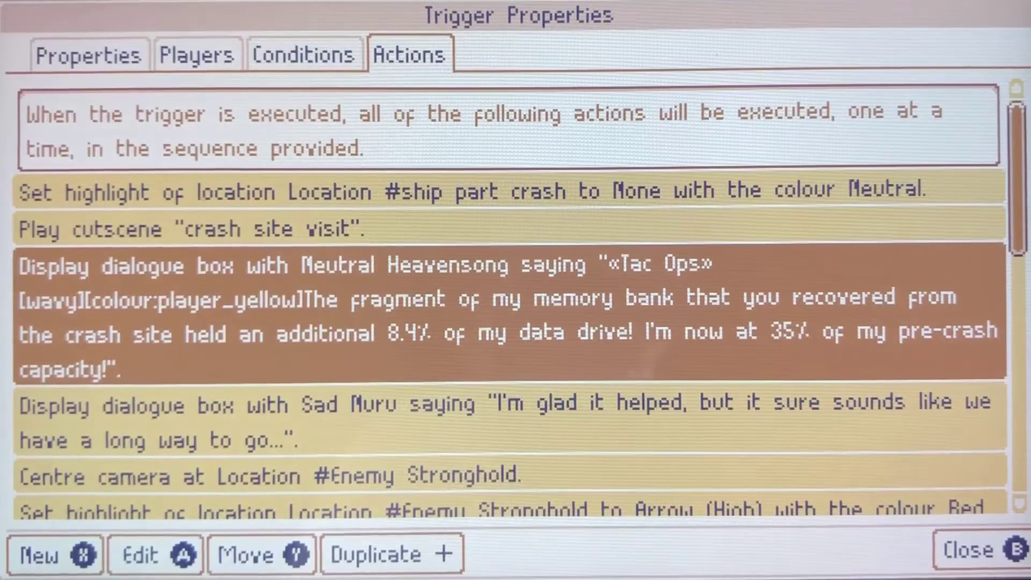
pyautogui.press('Down')
pyautogui.press('Down')
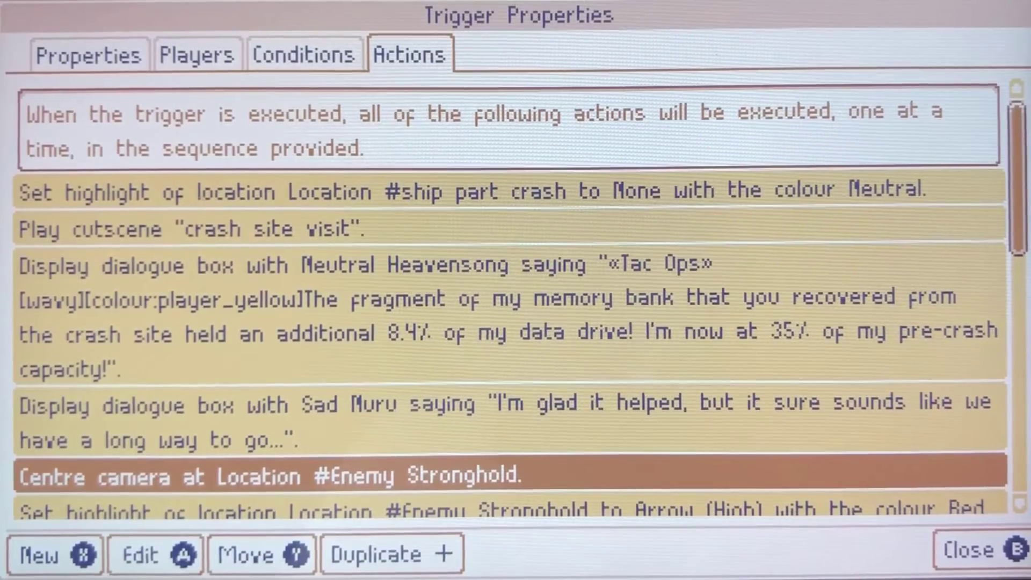
pyautogui.press('Down')
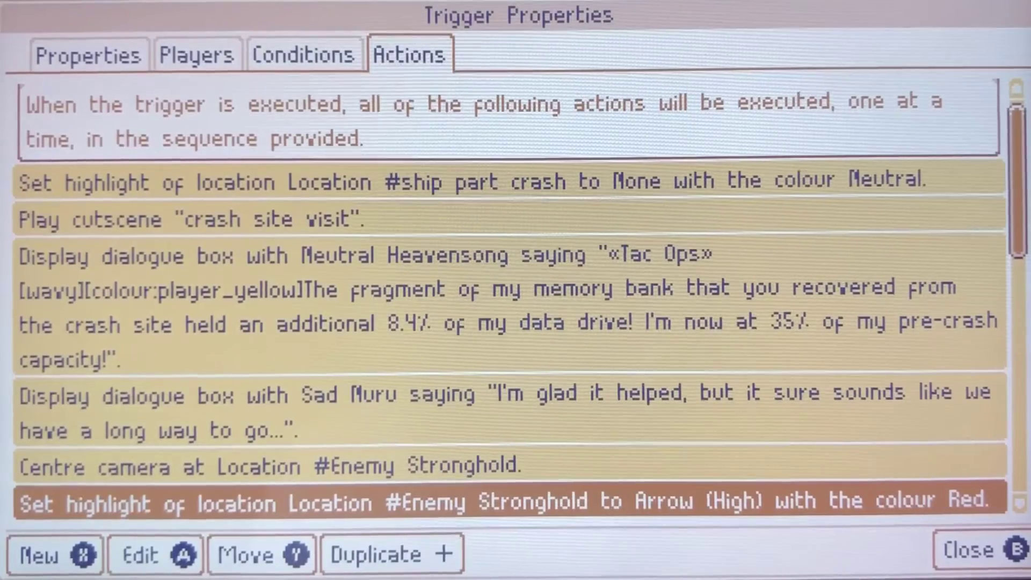
pyautogui.press('Down')
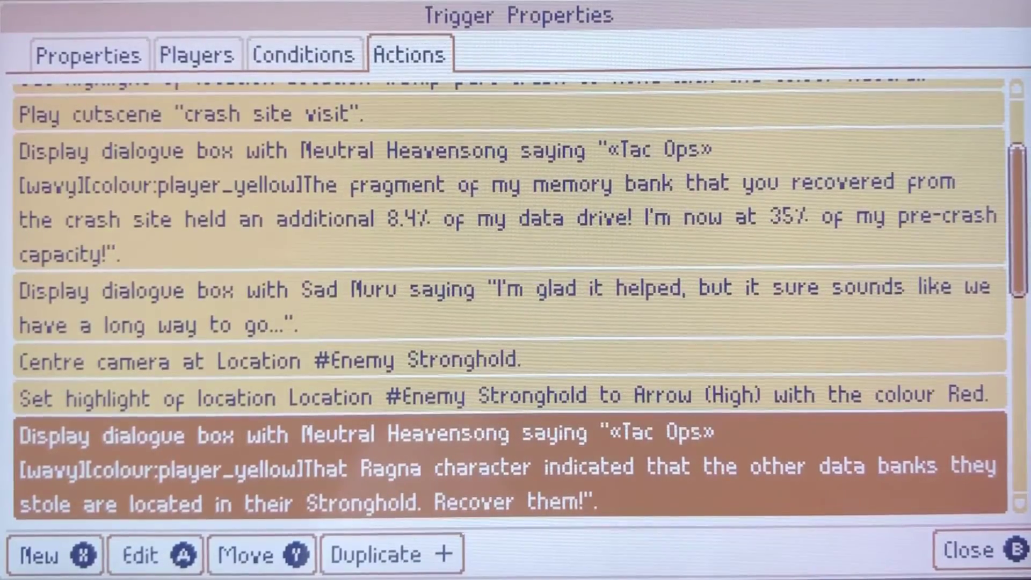
pyautogui.press('Down')
pyautogui.press('Down')
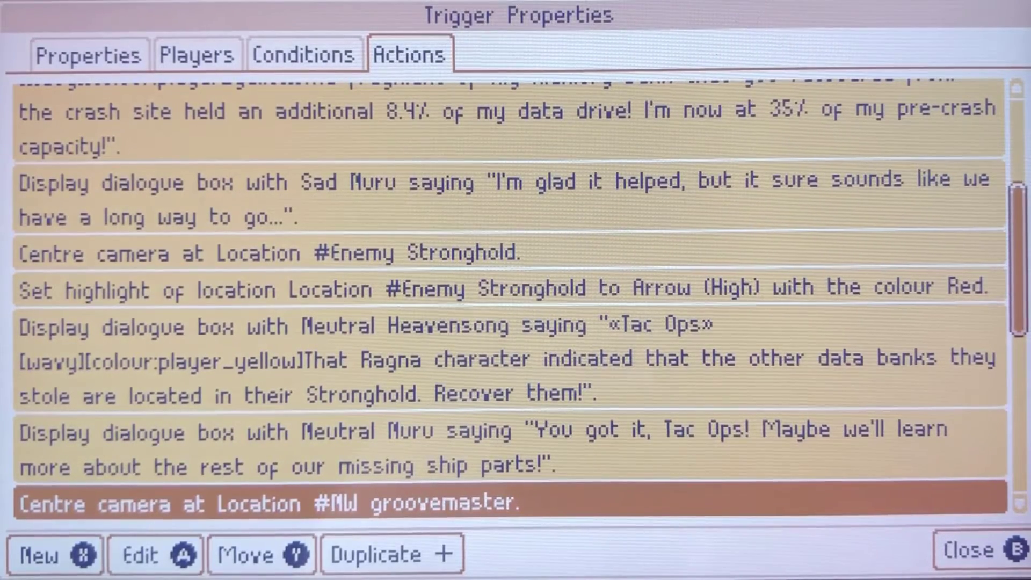
pyautogui.press('Down')
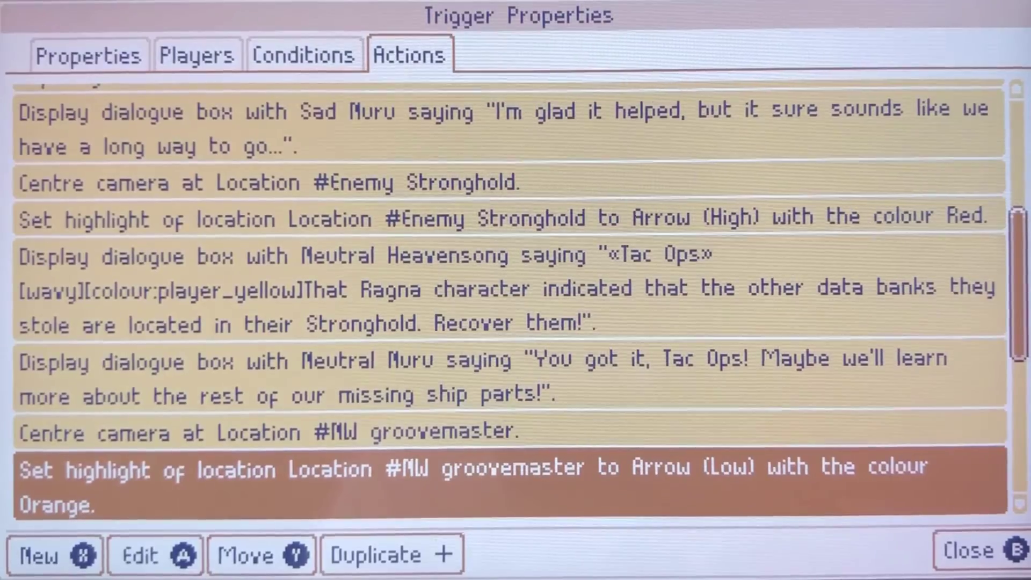
pyautogui.press('Down')
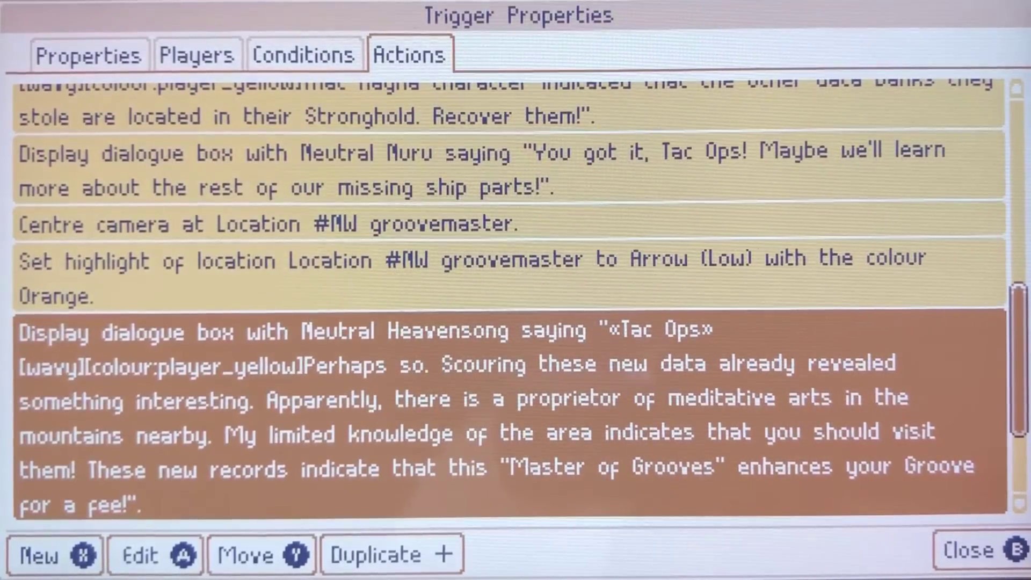
pyautogui.press('Down')
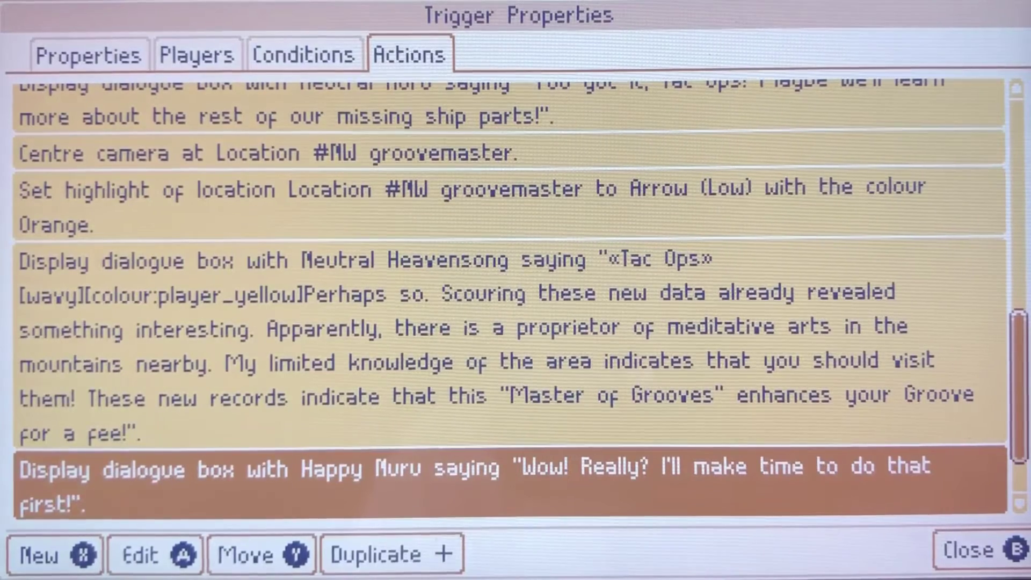
pyautogui.press('Down')
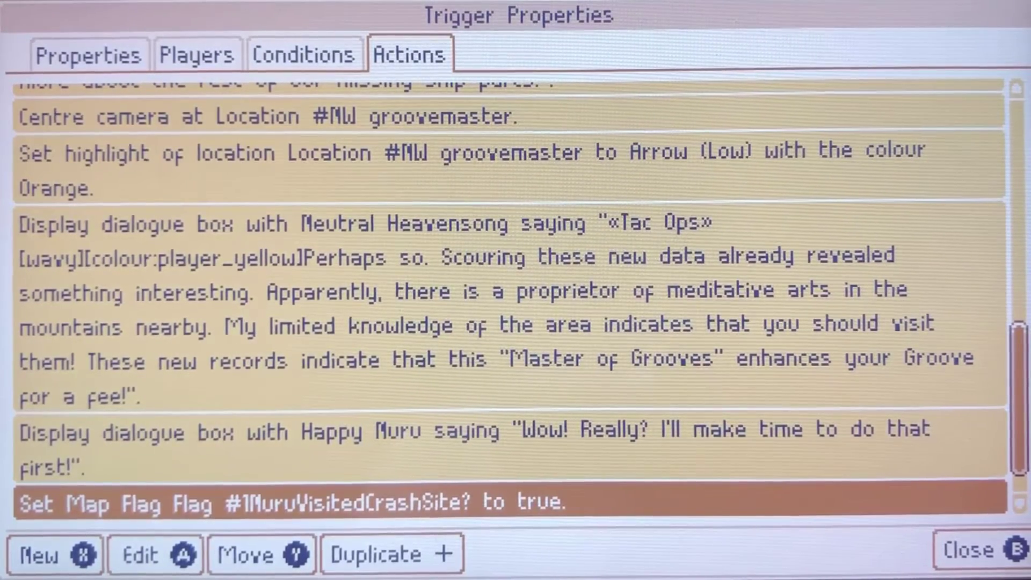
pyautogui.press('Down')
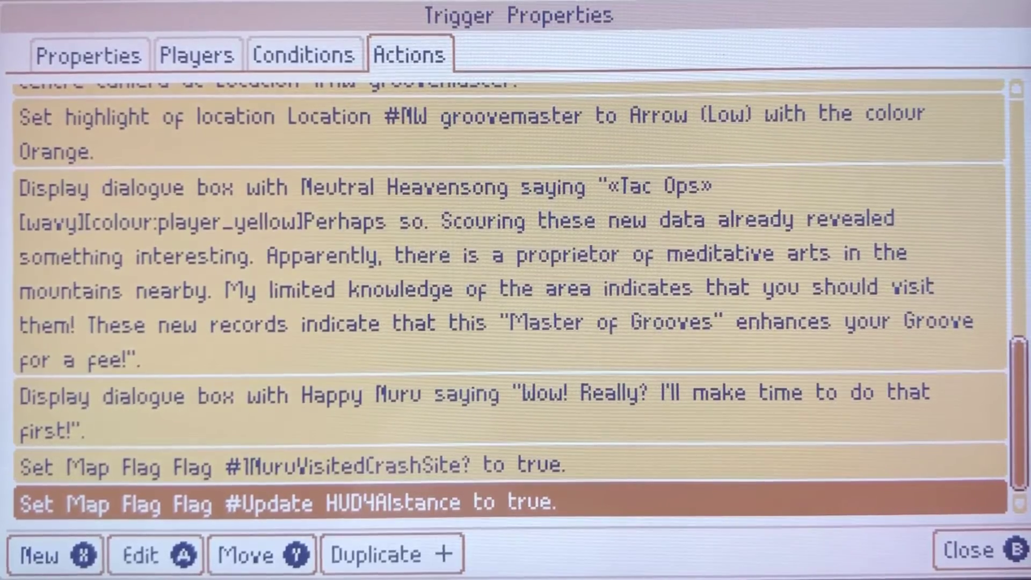
pyautogui.press('Escape')
# - Open the "Trigger #UPDATE HUD Visit crash site1 def" trigger and examine its assigned players and conditions
pyautogui.press('Down')
pyautogui.press('Down')
pyautogui.press('Down')
pyautogui.press('Down')
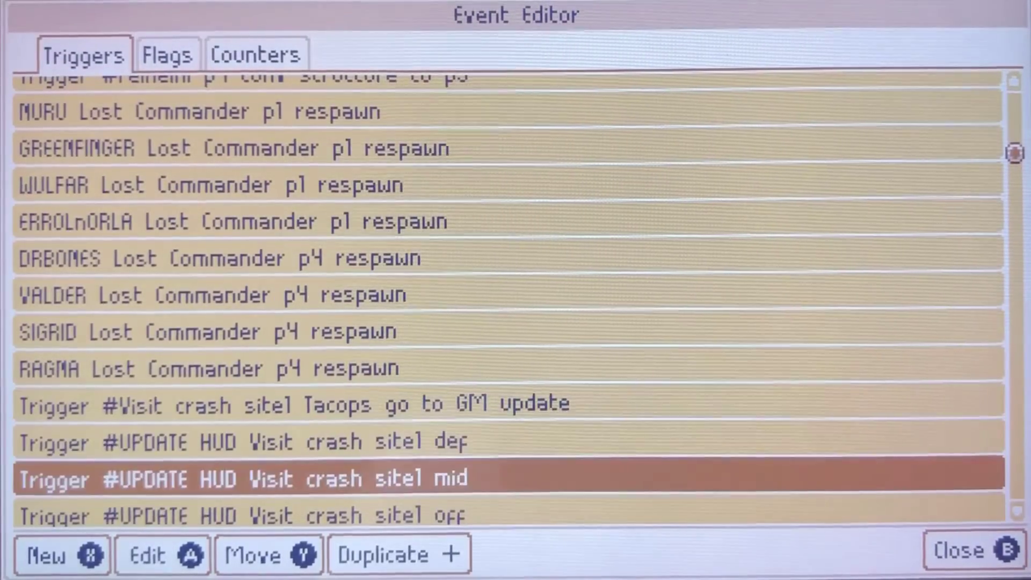
pyautogui.press('Up')
pyautogui.press('Up')
pyautogui.press('Up')
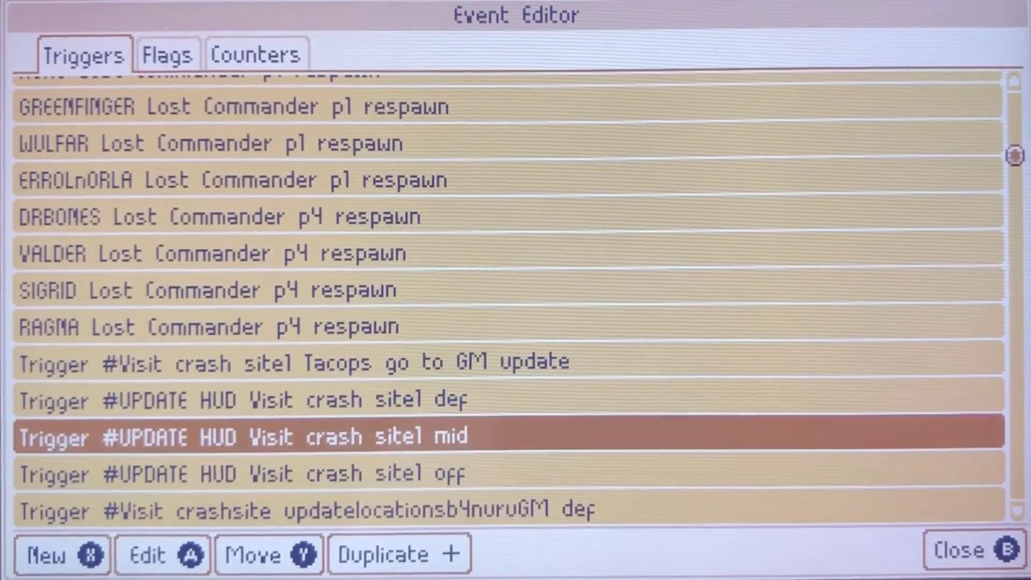
pyautogui.press('Return')
pyautogui.press('Tab')
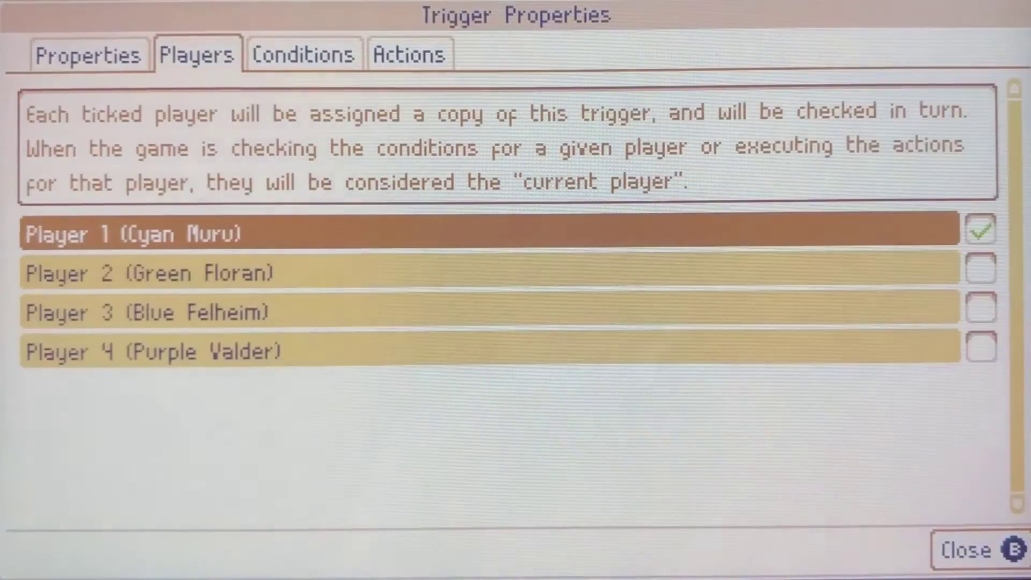
pyautogui.press('Tab')
pyautogui.press('Down')
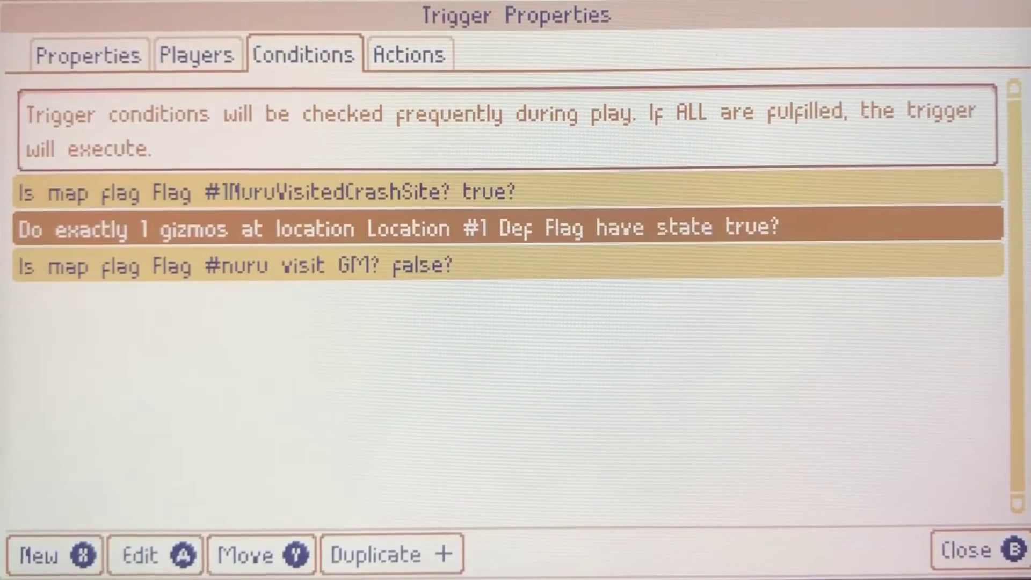
pyautogui.press('Up')
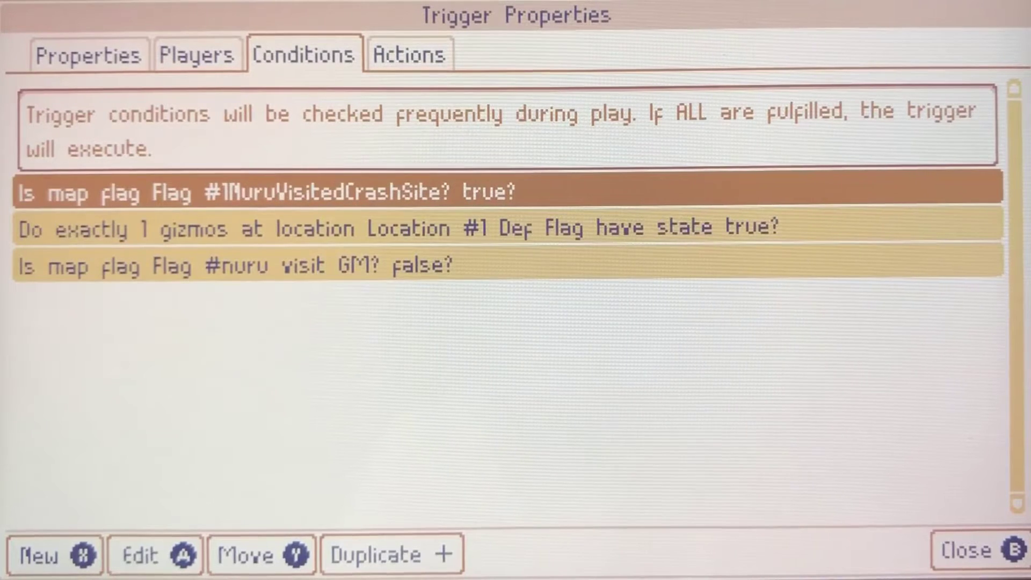
pyautogui.press('Down')
pyautogui.press('Down')
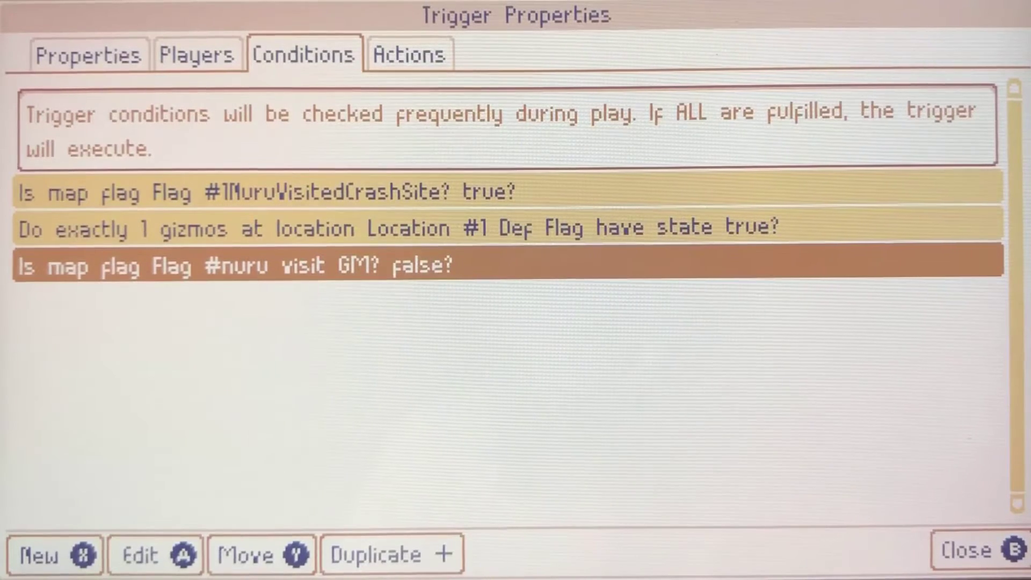
pyautogui.press('Up')
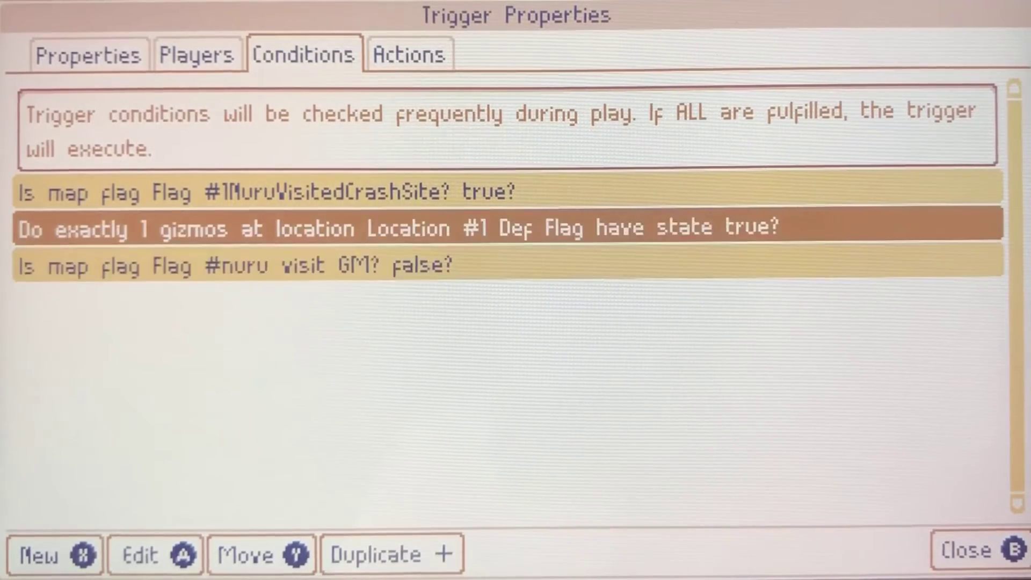
# - Read through all actions of the "UPDATE HUD Visit crash site1 def" trigger, including its map objective text
pyautogui.press('Tab')
pyautogui.press('Down')
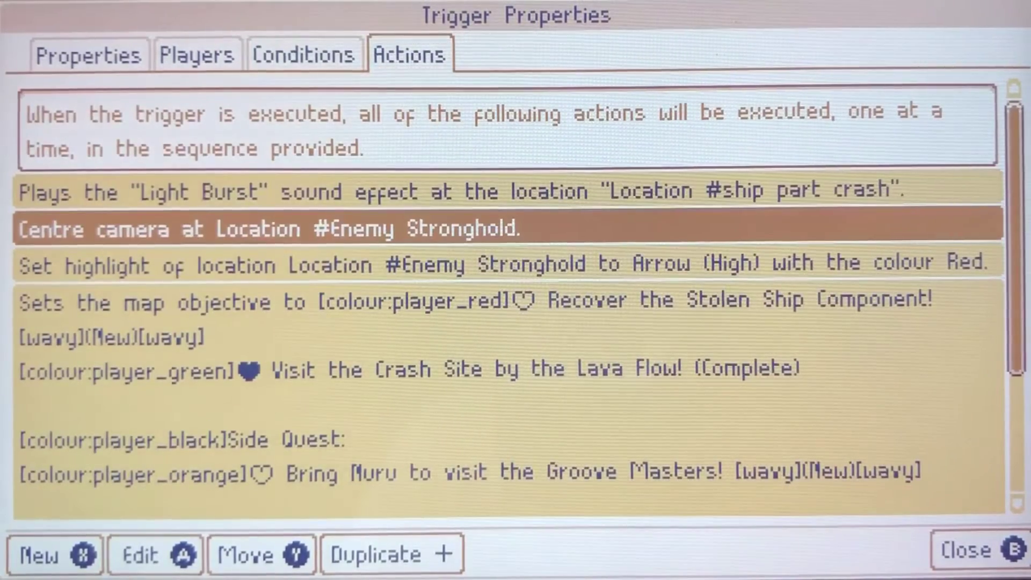
pyautogui.press('Down')
pyautogui.press('Down')
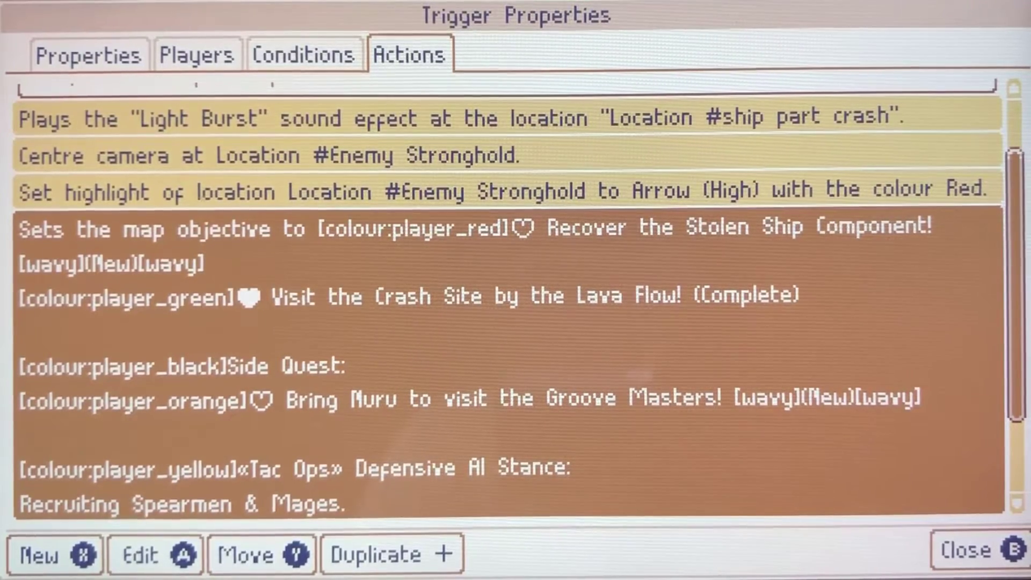
pyautogui.press('Down')
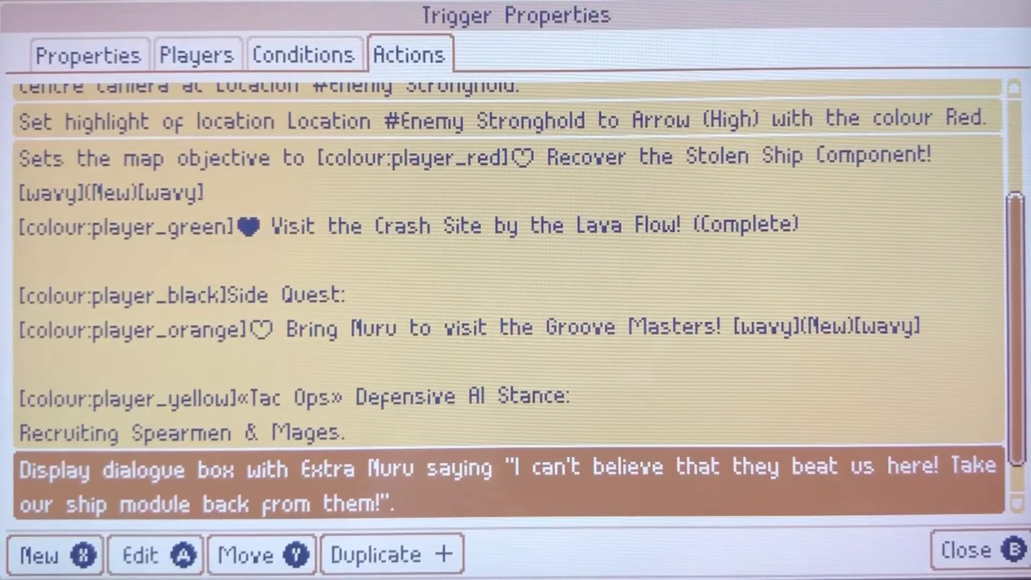
pyautogui.press('Down')
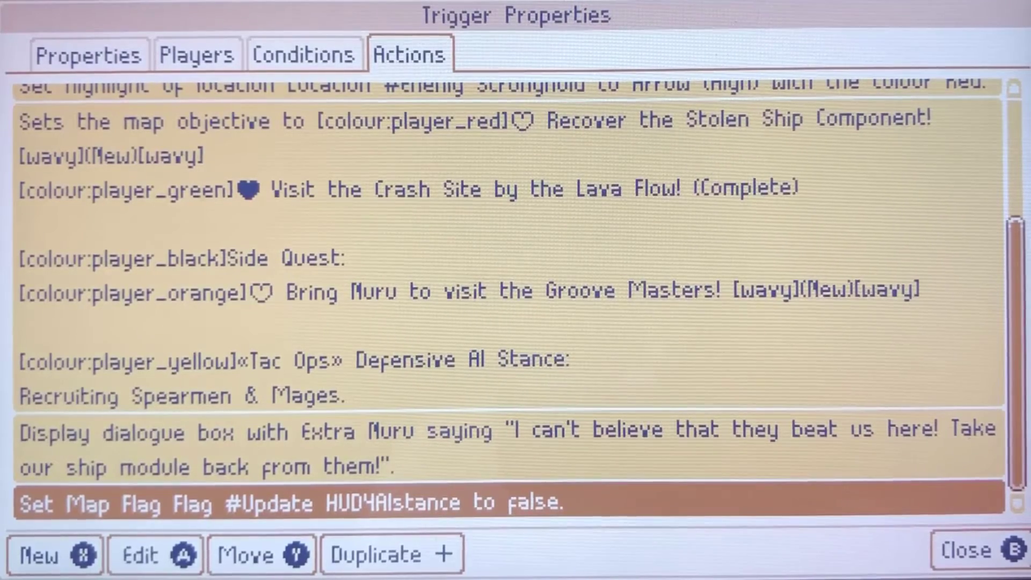
# - Check the name and timing setting of the "UPDATE HUD Visit crash site1 def" trigger, and close it
pyautogui.press('pageup')
pyautogui.press('pageup')
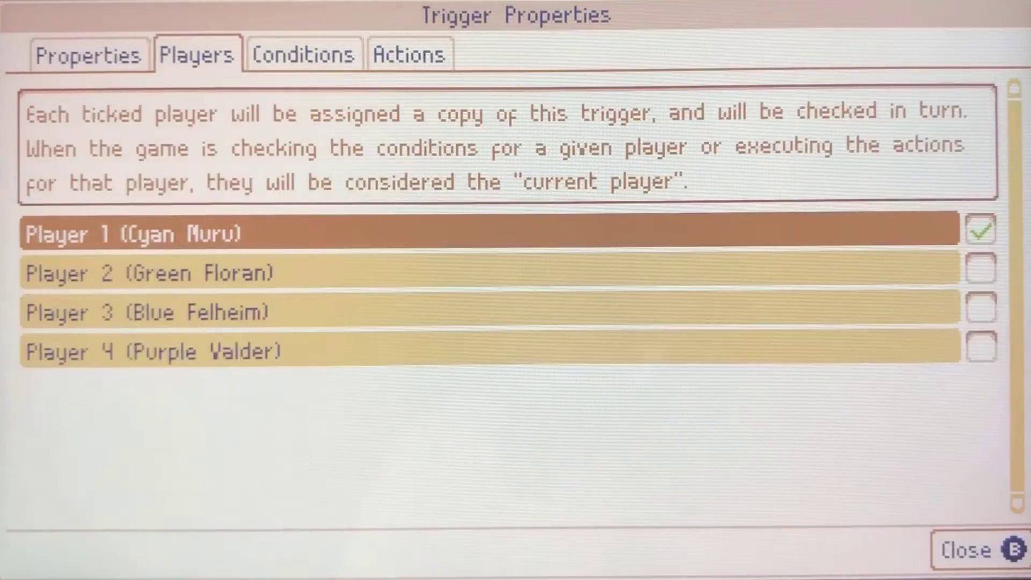
pyautogui.press('pageup')
pyautogui.press('Down')
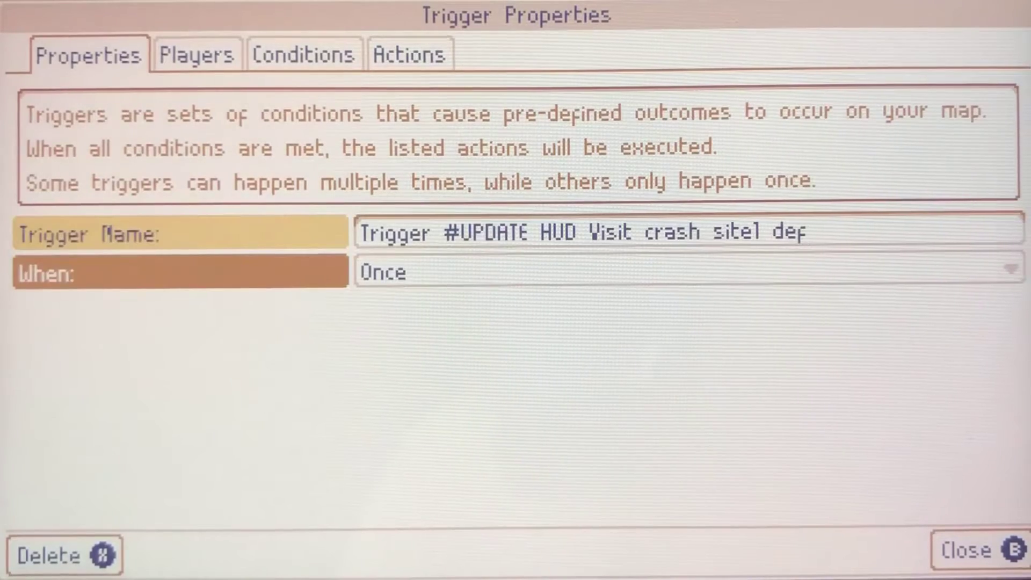
pyautogui.press('Escape')
# - Open the "Trigger #UPDATE HUD Visit crash site1 mid" trigger and examine its conditions
pyautogui.press('Down')
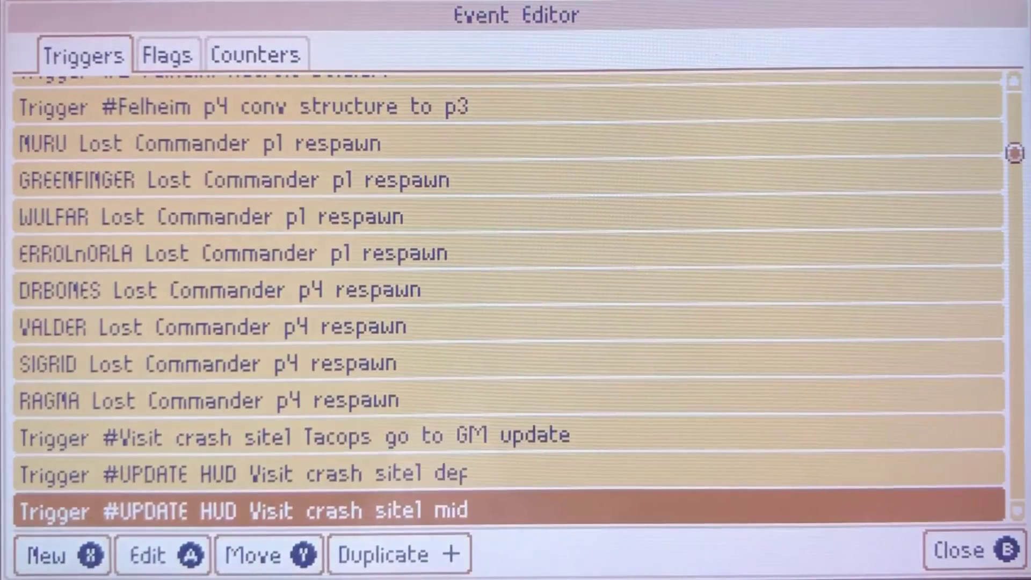
pyautogui.press('Down')
pyautogui.press('Up')
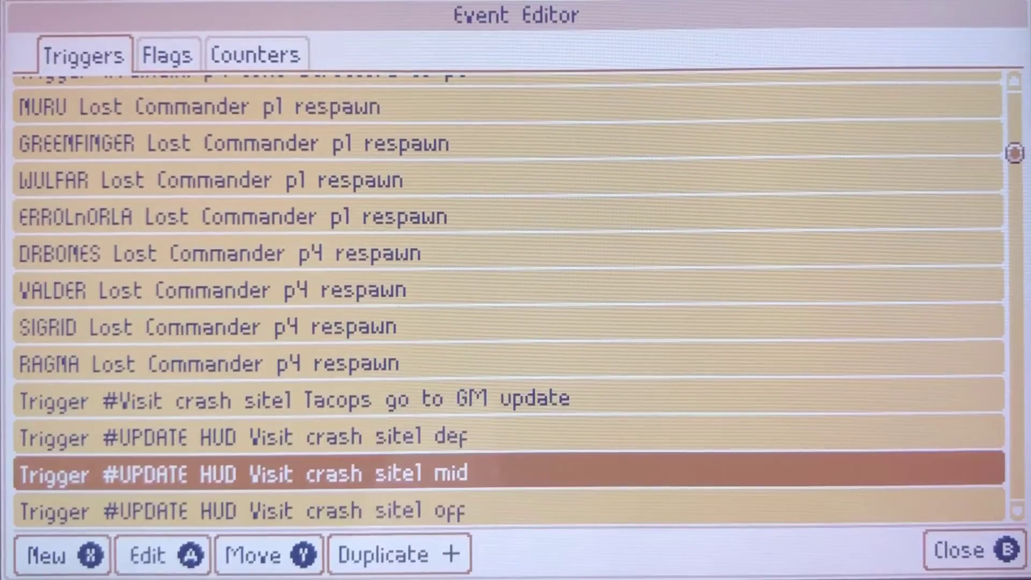
pyautogui.press('Return')
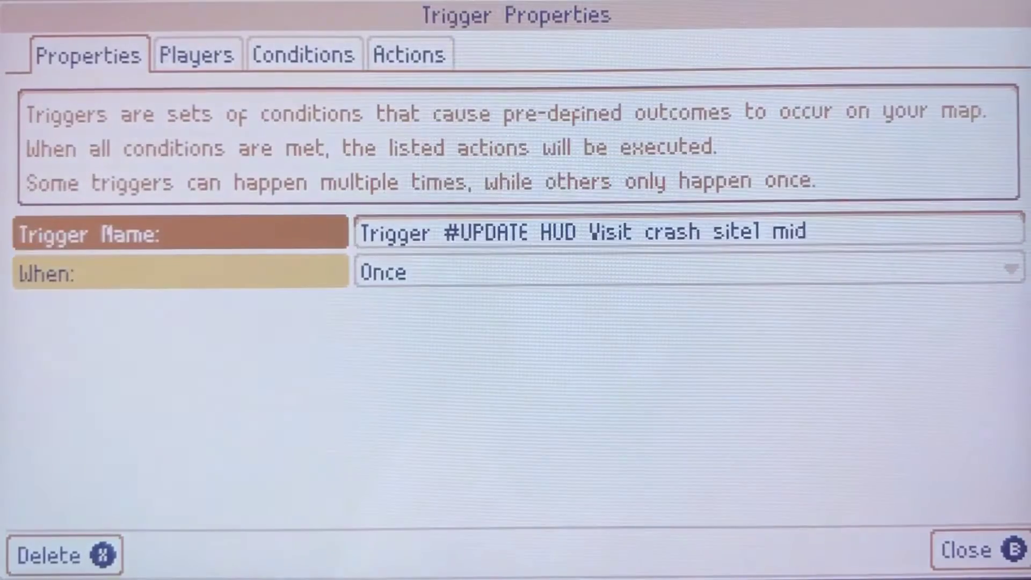
pyautogui.press('Tab')
pyautogui.press('Tab')
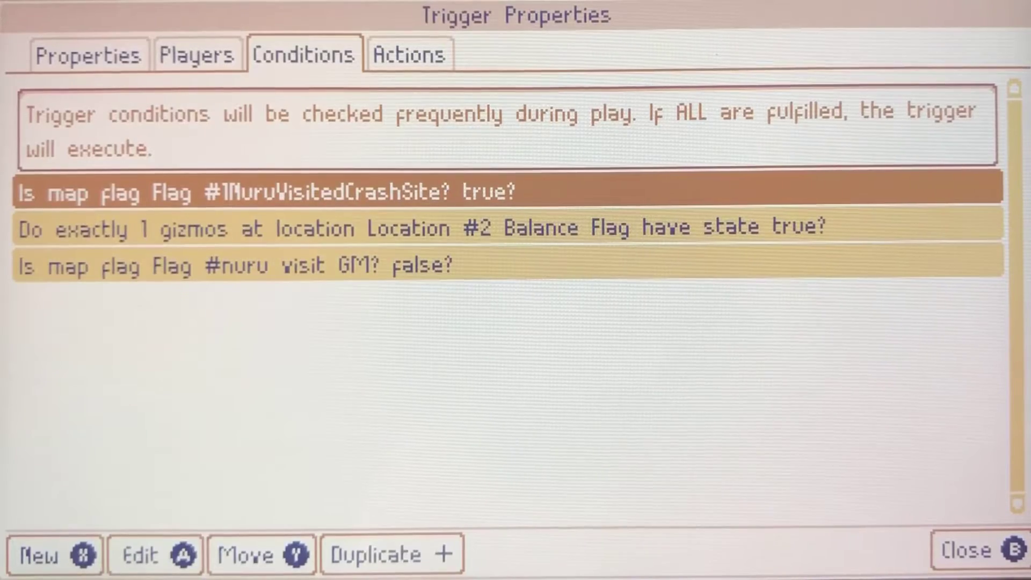
# - Read through all actions of the "UPDATE HUD Visit crash site1 mid" trigger, and close the trigger
pyautogui.press('Right')
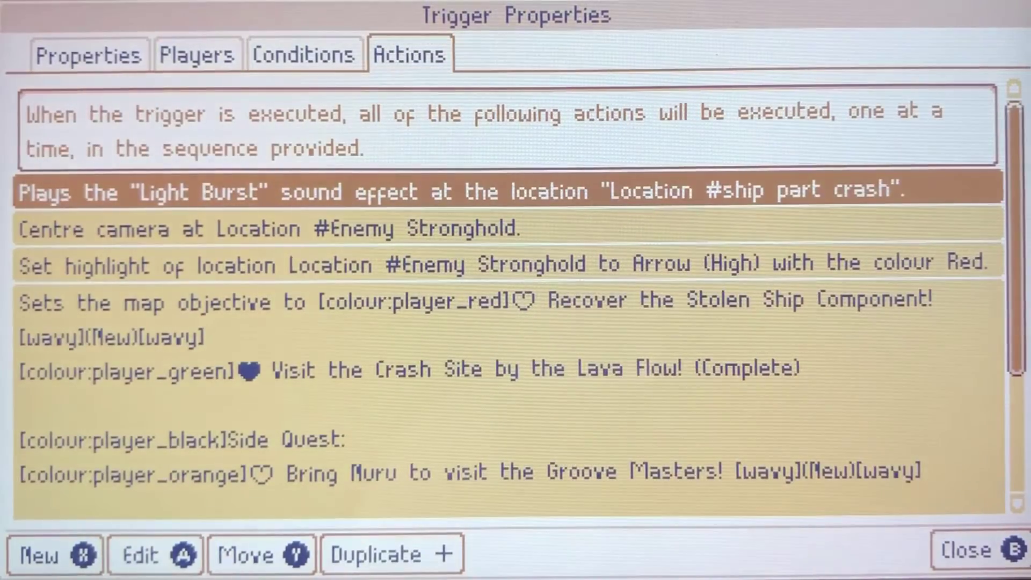
pyautogui.press('Down')
pyautogui.press('Down')
pyautogui.press('Down')
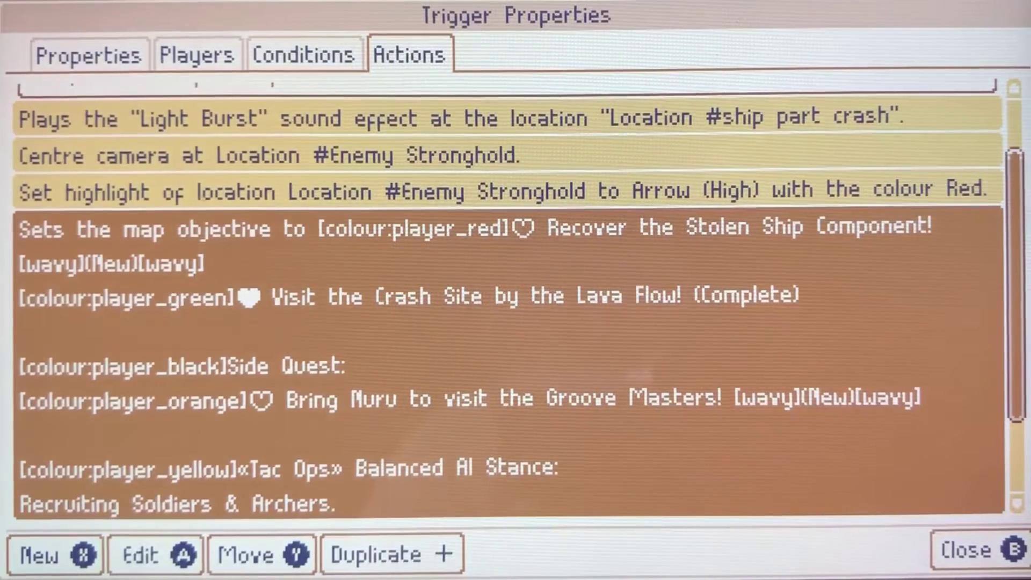
pyautogui.press('Down')
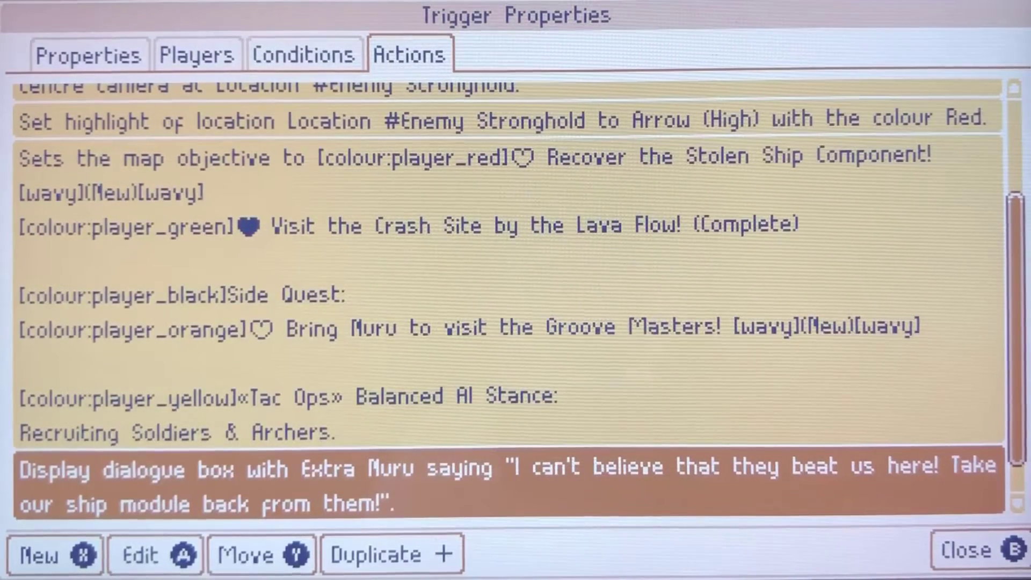
pyautogui.press('Down')
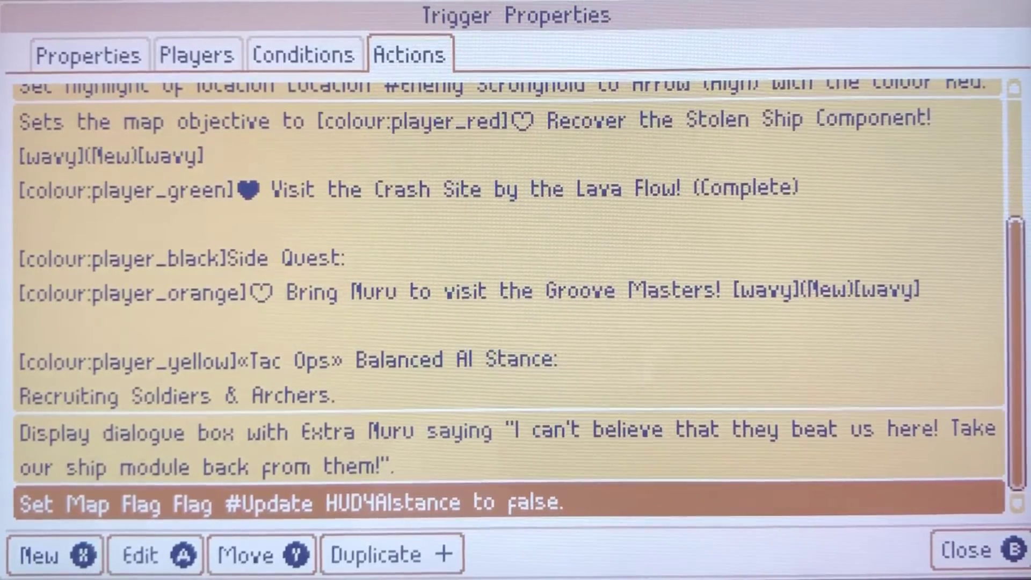
pyautogui.press('Escape')
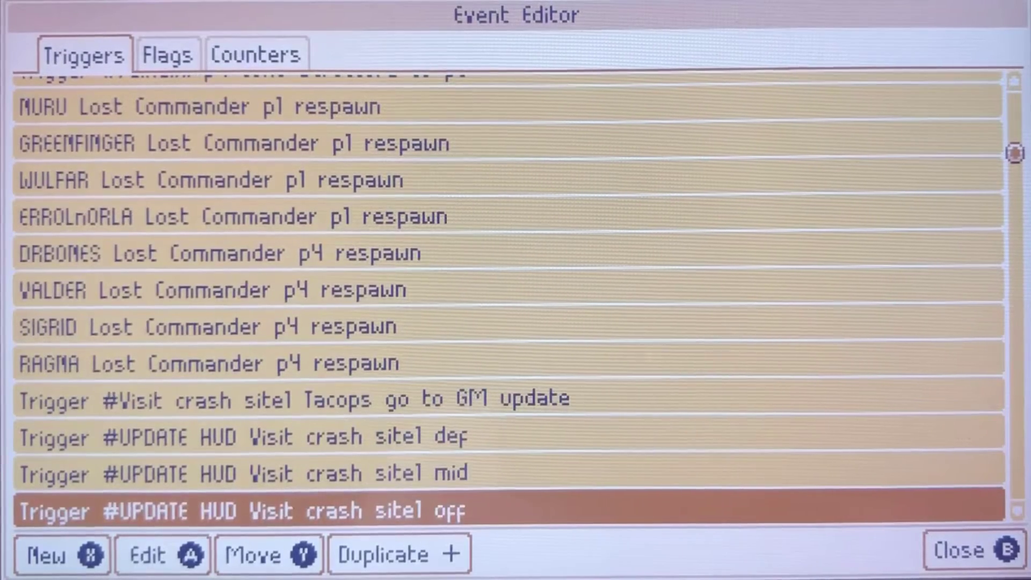
# - Open the "Trigger #Visit crashsite updatelocationsb4nuruGM def" trigger and examine its timing setting and conditions
pyautogui.press('Down')
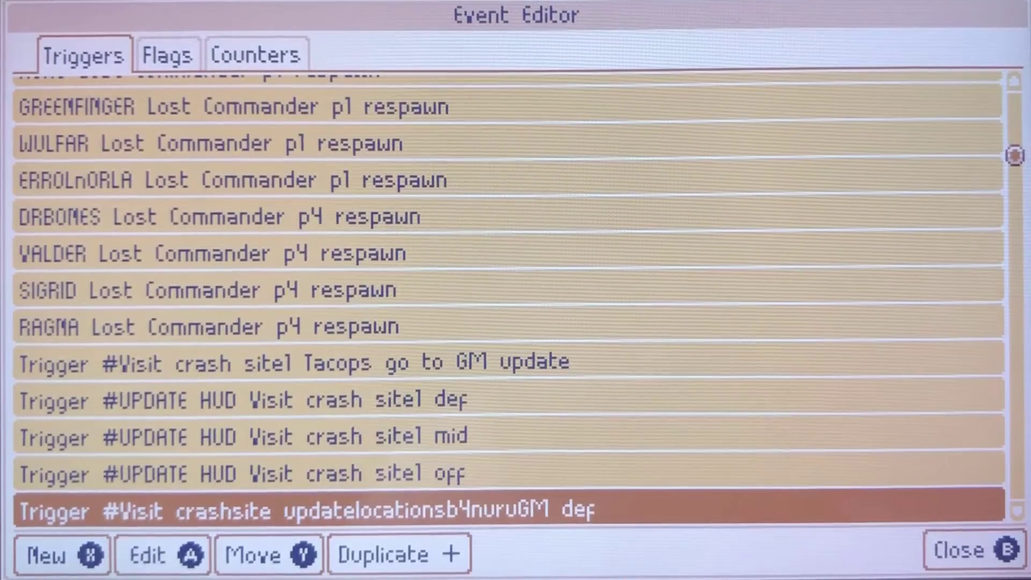
pyautogui.press('Return')
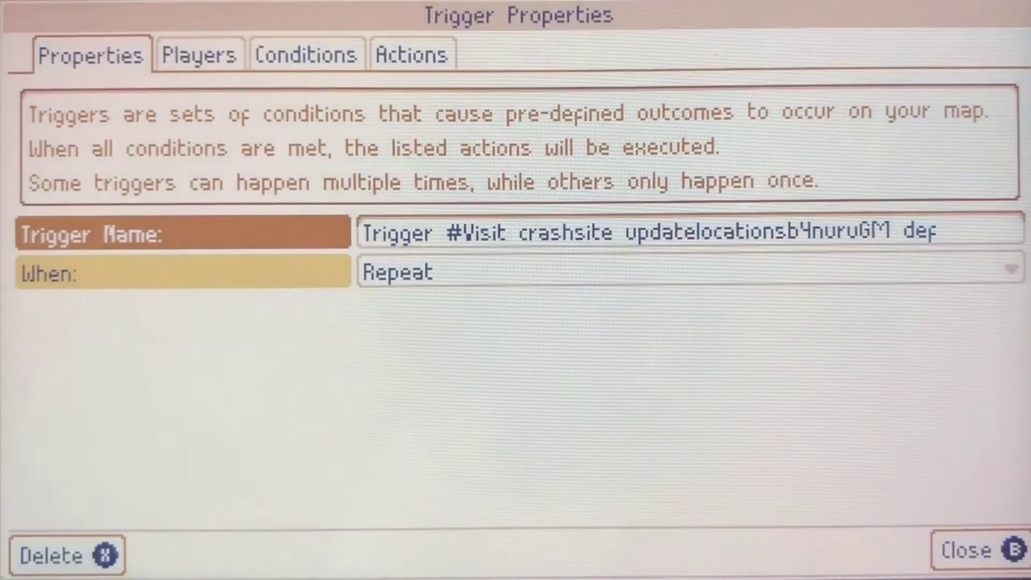
pyautogui.press('Tab')
pyautogui.press('Tab')
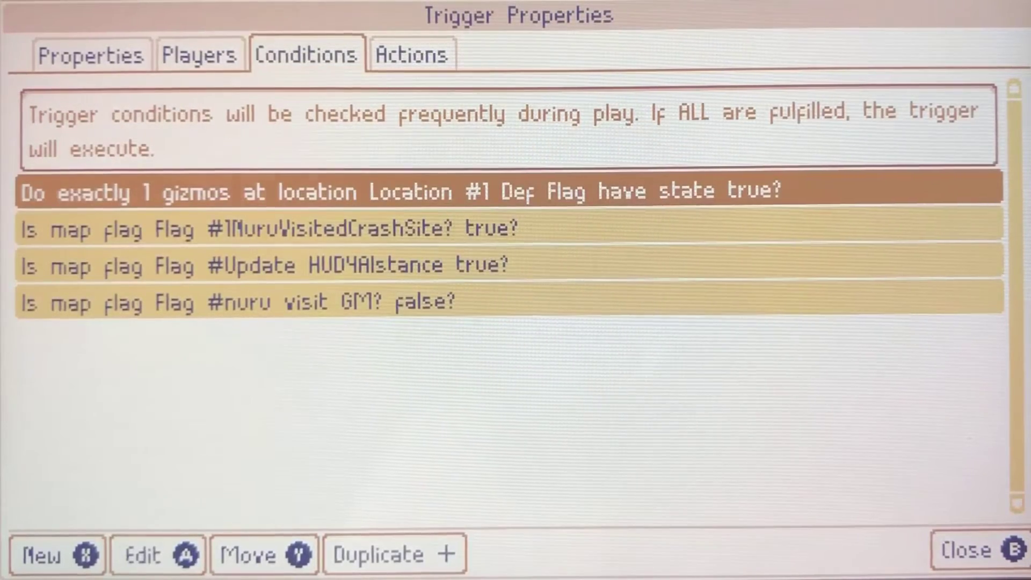
pyautogui.hotkey('shift', 'Tab')
pyautogui.hotkey('shift', 'Tab')
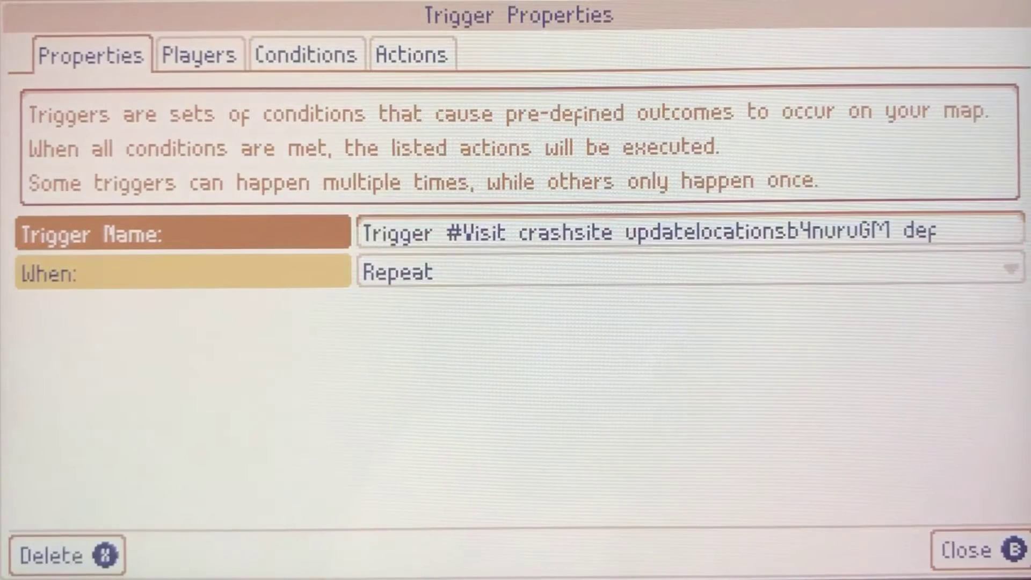
pyautogui.press('Tab')
pyautogui.press('Tab')
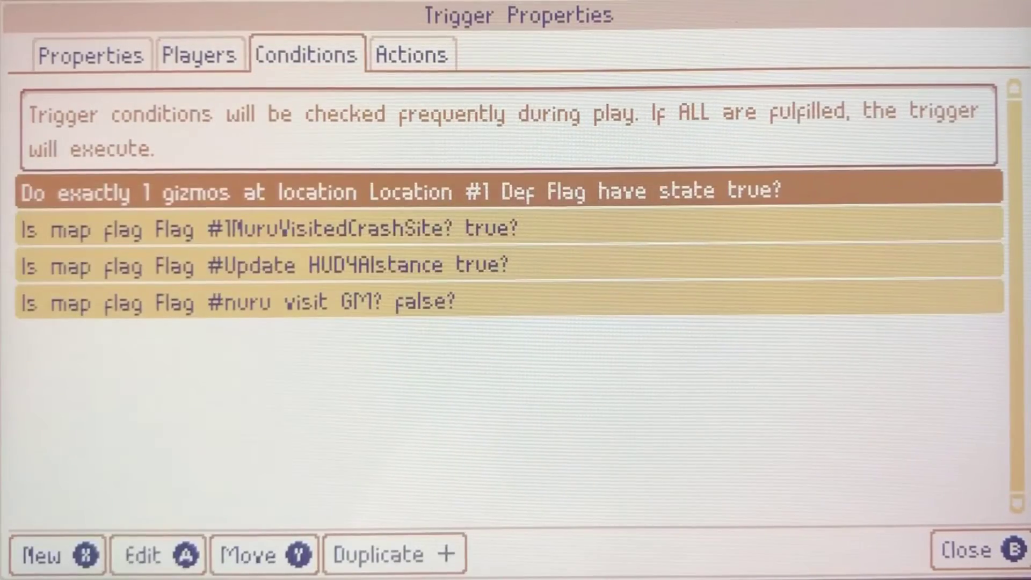
# - Read through all actions of the "Visit crashsite updatelocationsb4nuruGM def" trigger, including its map objective text and Nuru dialogue
pyautogui.press('Tab')
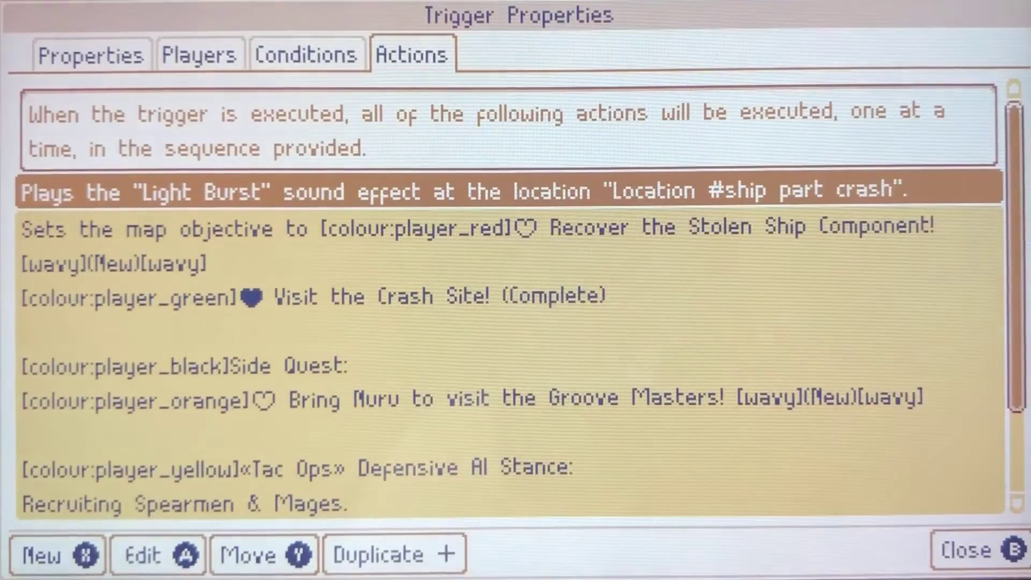
pyautogui.press('Down')
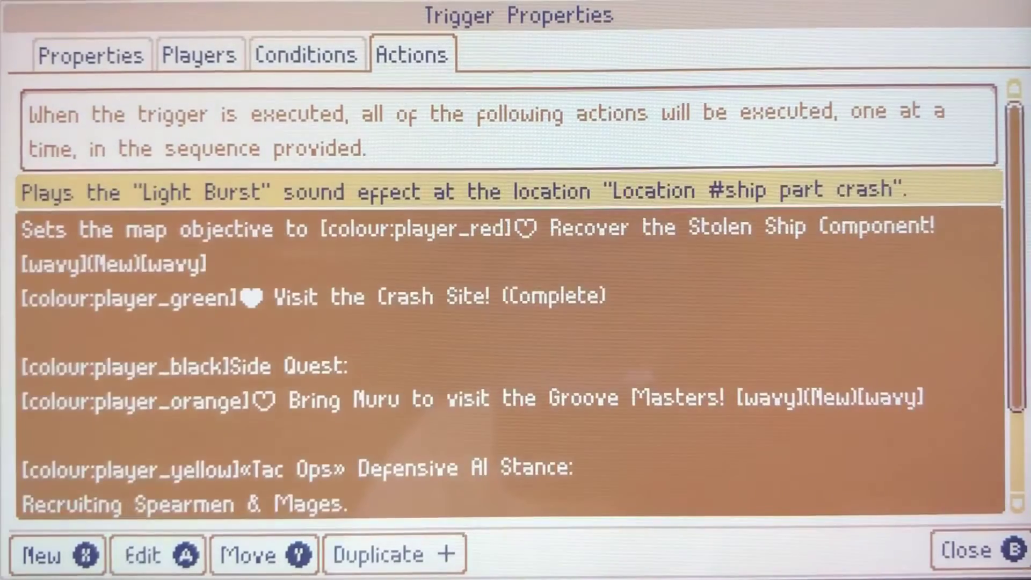
pyautogui.press('Down')
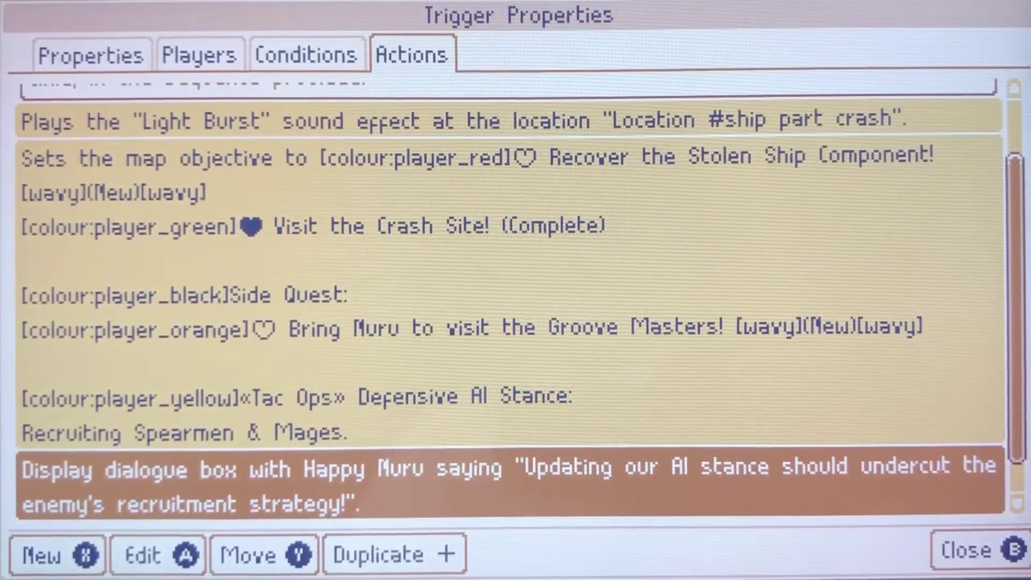
pyautogui.press('Down')
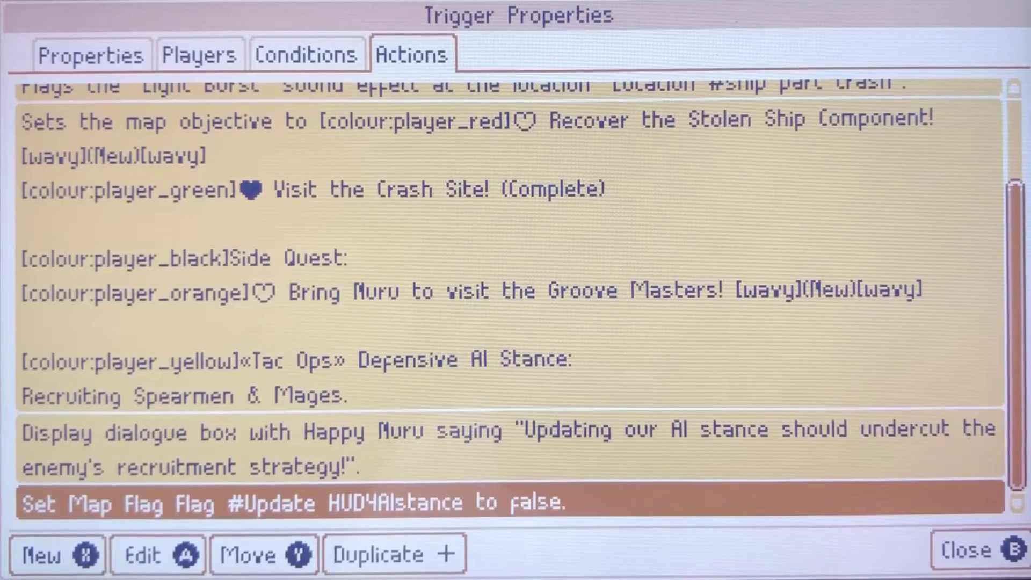
# - Recheck the "Update HUD4AIstance" flag condition of the "Visit crashsite updatelocationsb4nuruGM def" trigger, and close the trigger
pyautogui.press('Left')
pyautogui.press('Down')
pyautogui.press('Down')
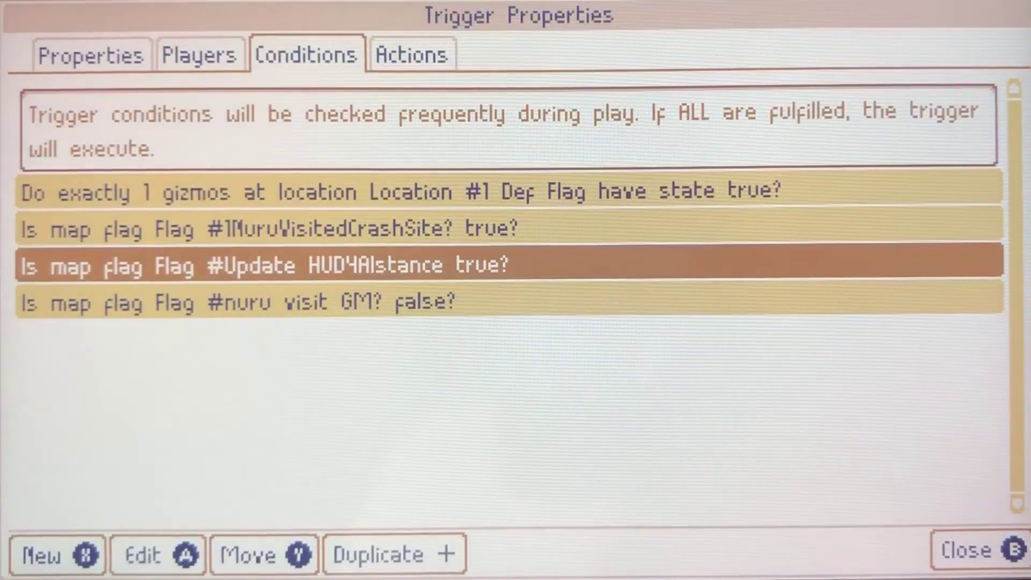
pyautogui.press('Escape')
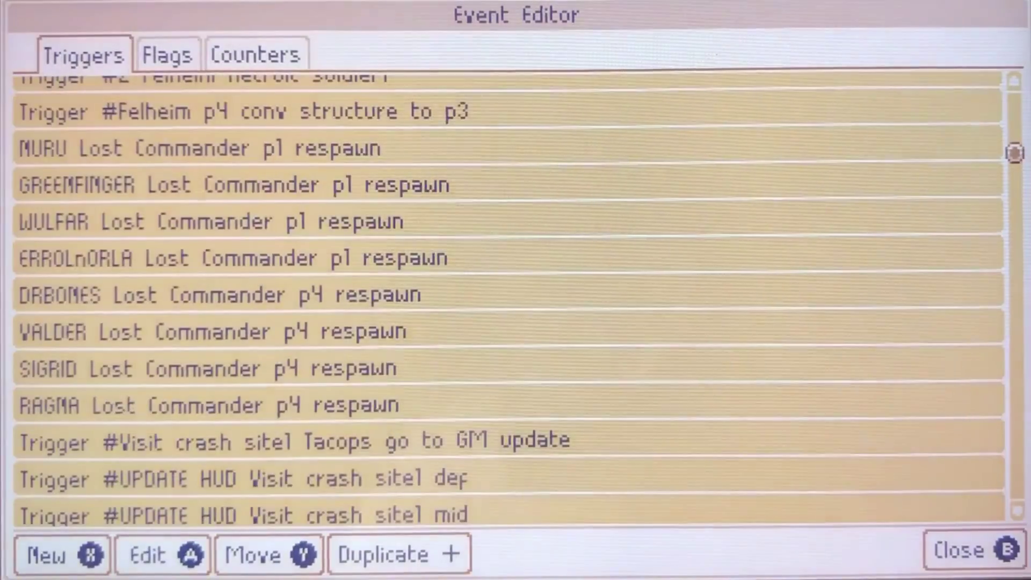
# - Look through the trigger list from the crash site triggers to the tower build triggers and back
pyautogui.press('Down')
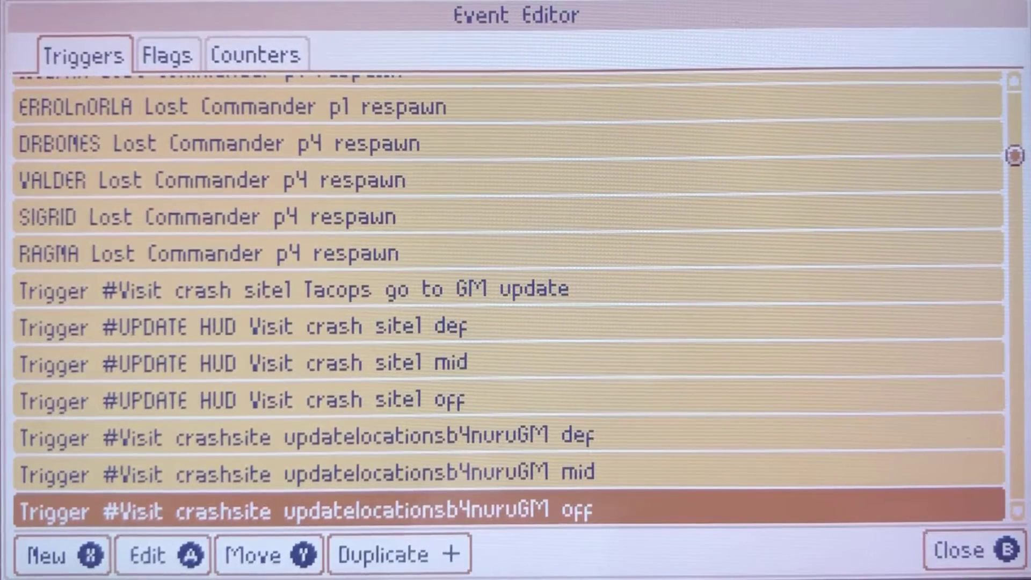
pyautogui.press('Down')
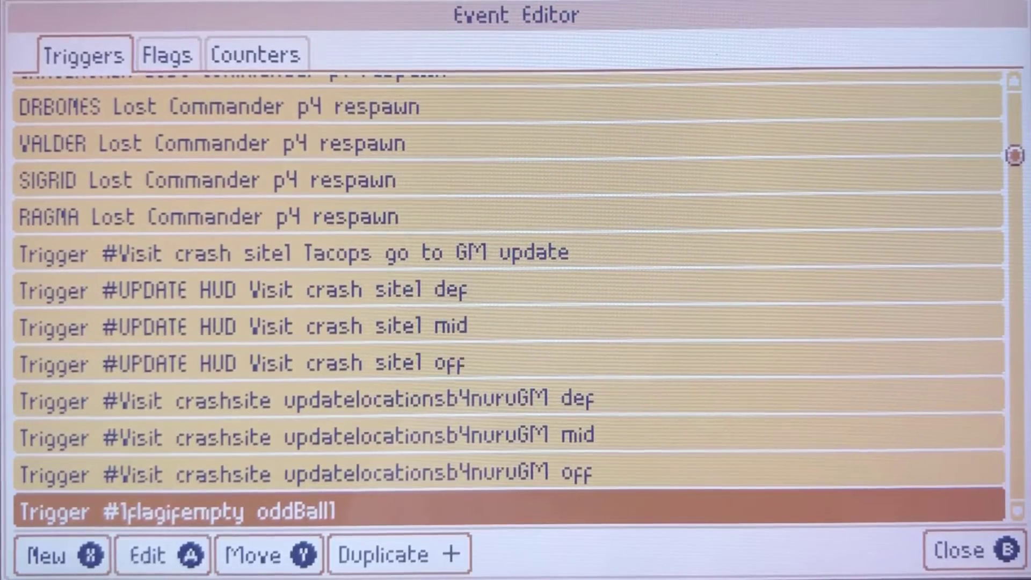
pyautogui.press('Down')
pyautogui.press('Down')
pyautogui.press('Down')
pyautogui.press('Down')
pyautogui.press('Down')
pyautogui.press('Down')
pyautogui.press('Down')
pyautogui.press('Down')
pyautogui.press('Down')
pyautogui.press('Down')
pyautogui.press('Down')
pyautogui.press('Down')
pyautogui.press('Down')
pyautogui.press('Down')
pyautogui.press('Down')
pyautogui.press('Down')
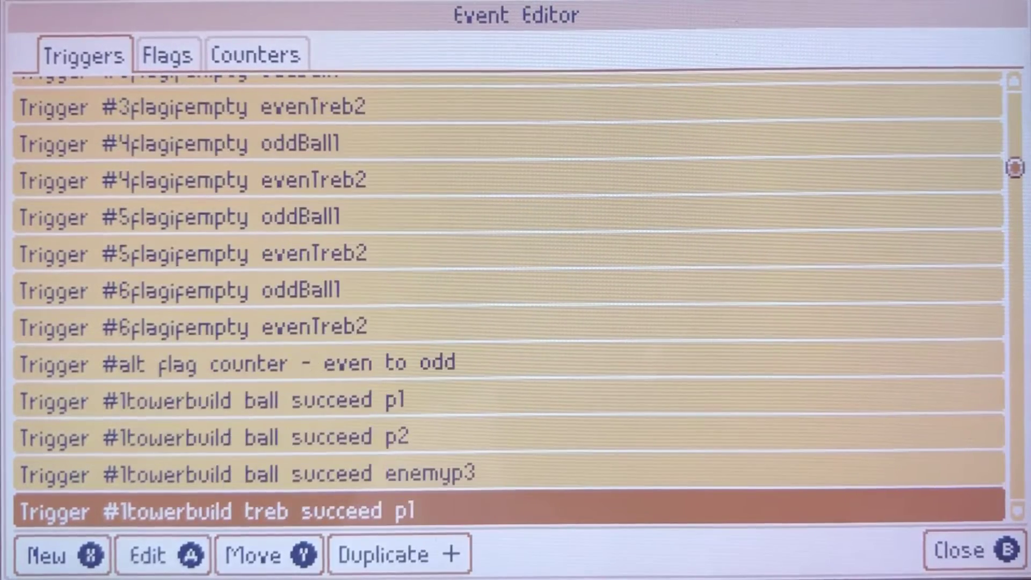
pyautogui.press('Up')
pyautogui.press('Up')
pyautogui.press('Up')
pyautogui.press('Up')
pyautogui.press('Up')
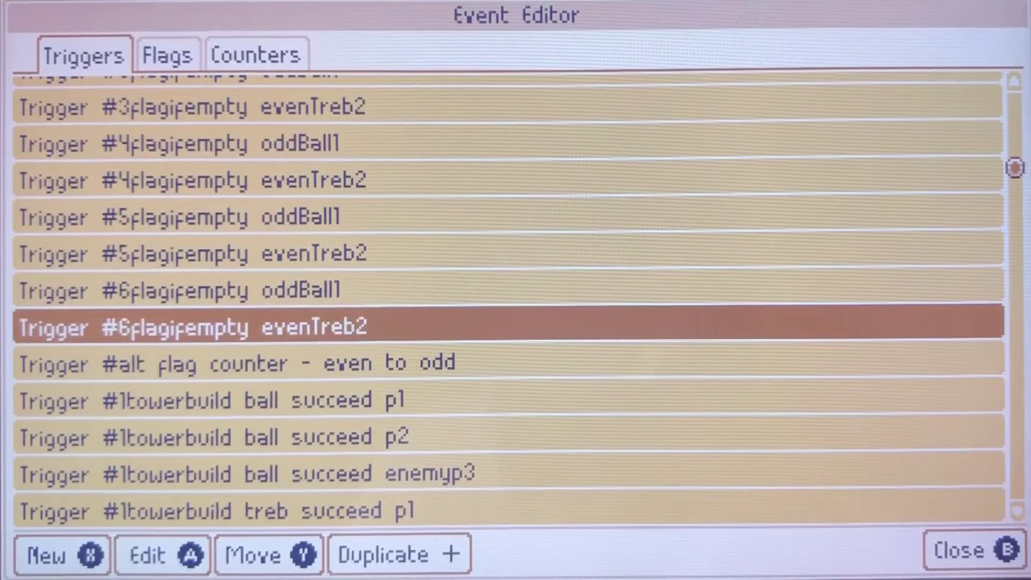
pyautogui.press('Up')
pyautogui.press('Up')
pyautogui.press('Up')
pyautogui.press('Up')
pyautogui.press('Up')
pyautogui.press('Up')
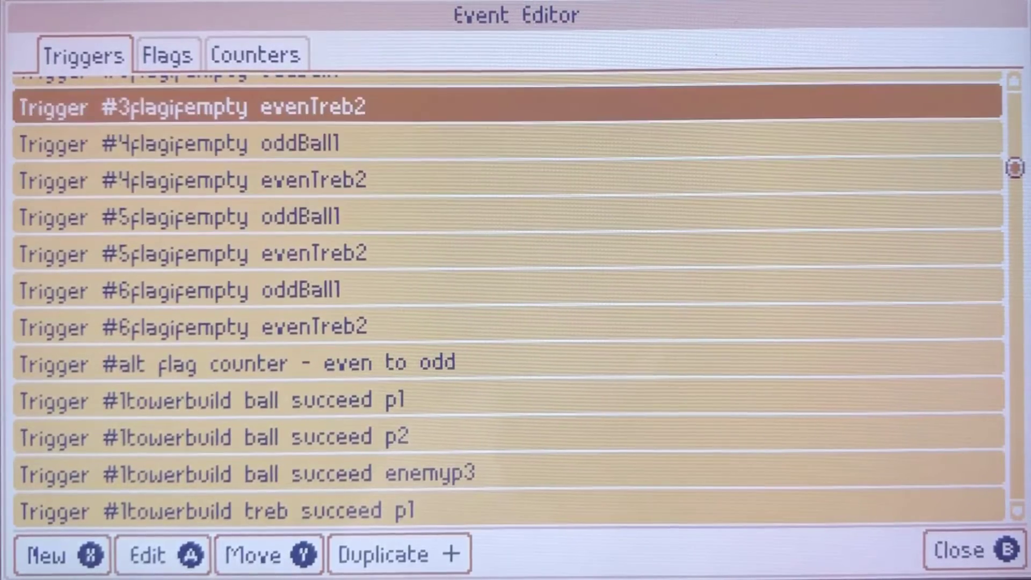
pyautogui.press('Up')
pyautogui.press('Up')
pyautogui.press('Up')
pyautogui.press('Up')
pyautogui.press('Up')
pyautogui.press('Up')
pyautogui.press('Up')
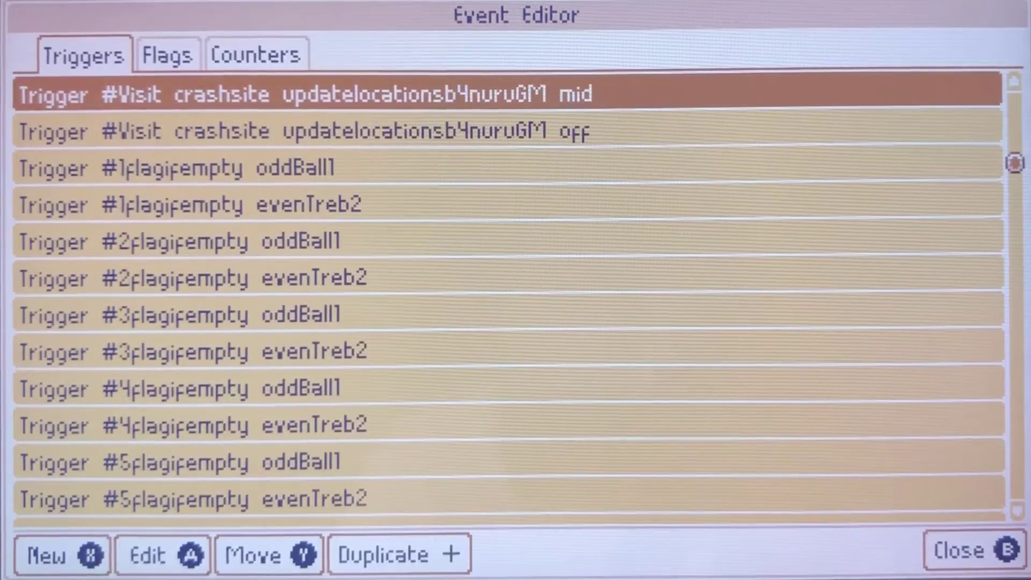
# - Open the "Trigger #1flagifempty oddBall1" trigger, examine its conditions and its highlight action, and close it
pyautogui.press('Down')
pyautogui.press('Down')
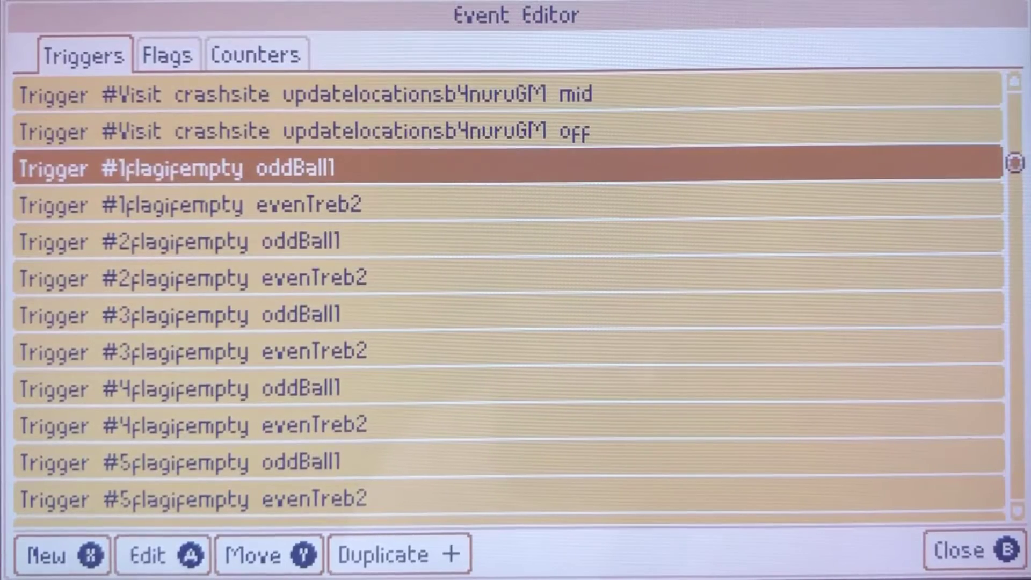
pyautogui.press('Return')
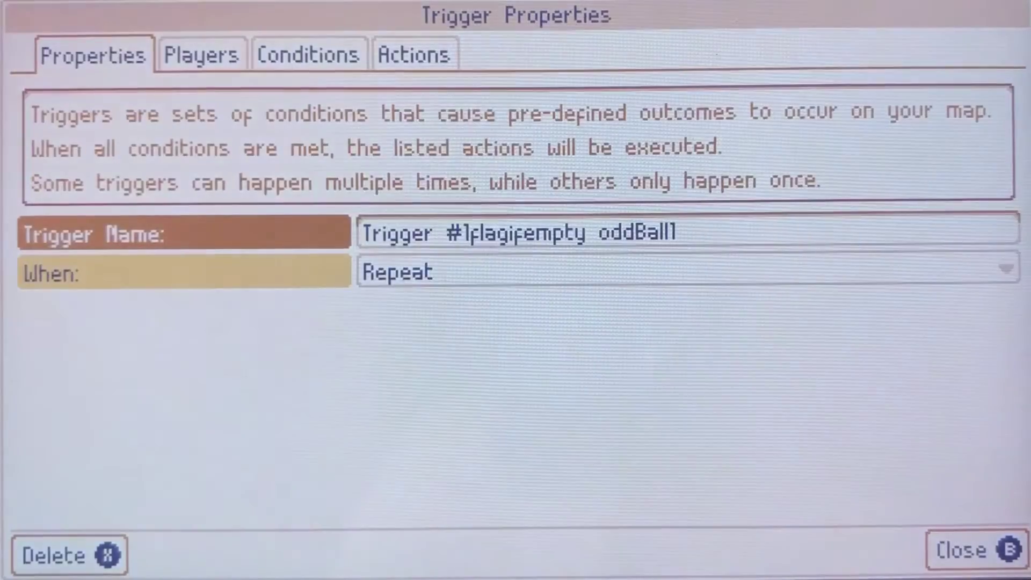
pyautogui.press('Tab')
pyautogui.press('Tab')
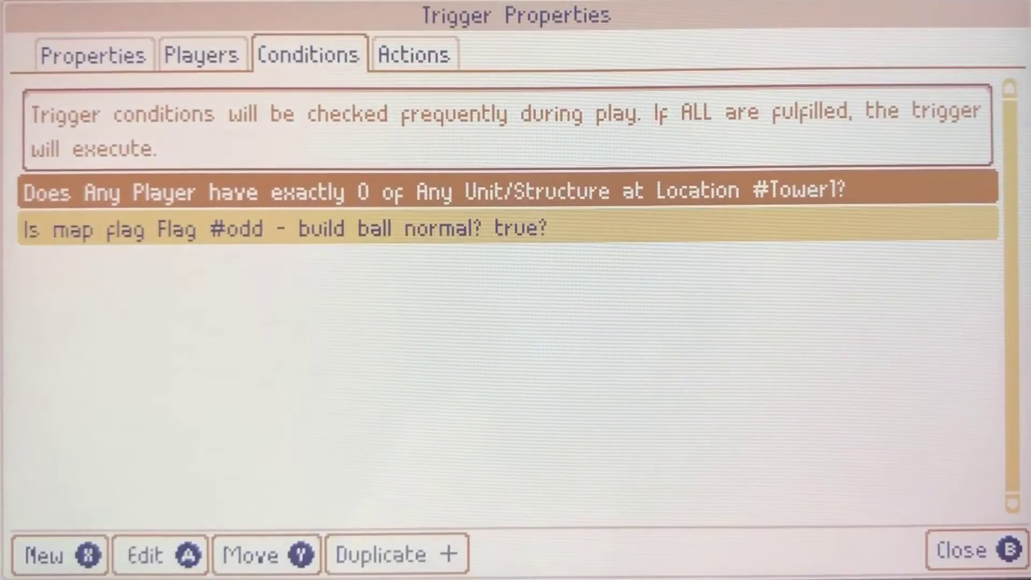
pyautogui.press('Down')
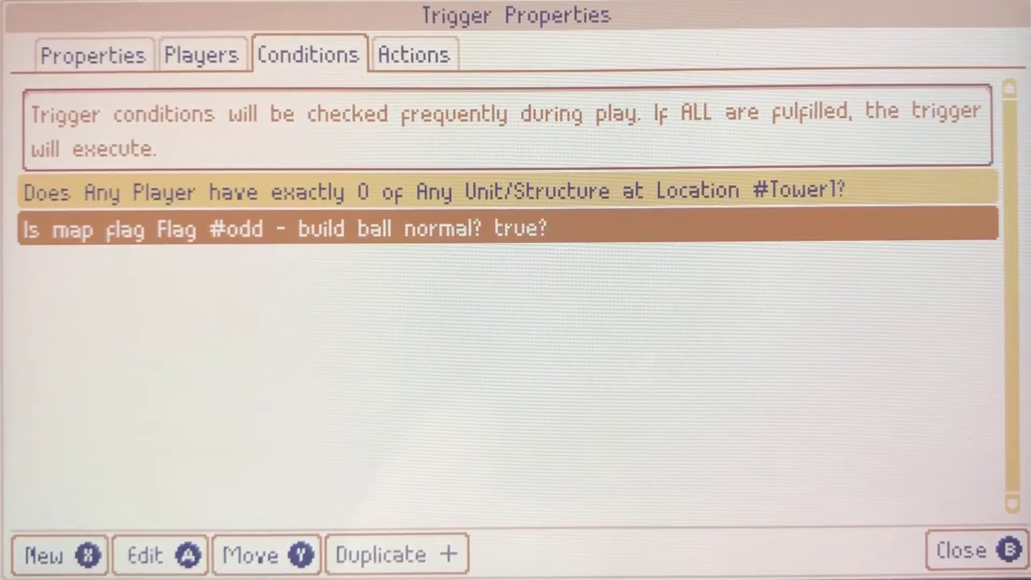
pyautogui.press('Up')
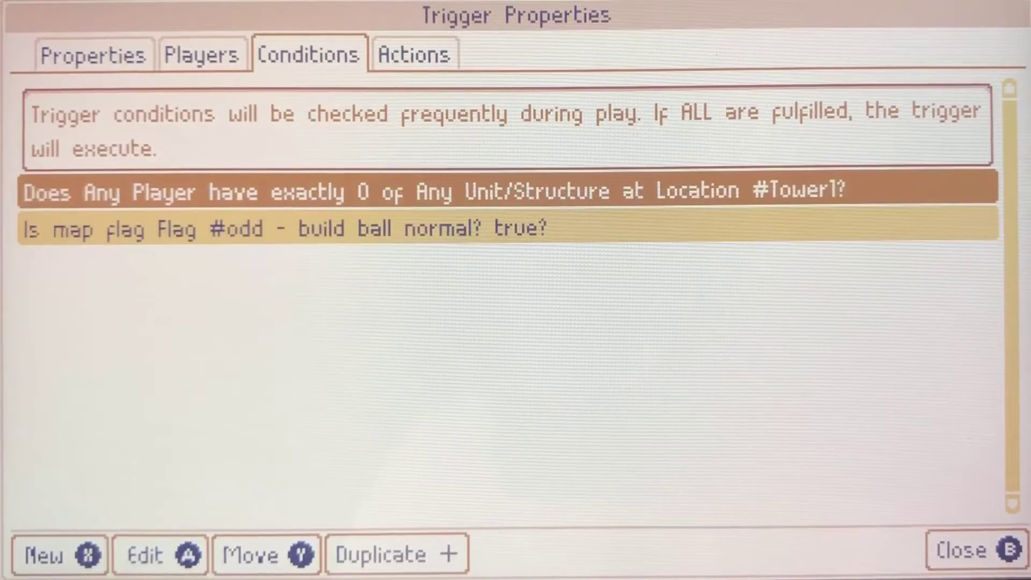
pyautogui.press('Right')
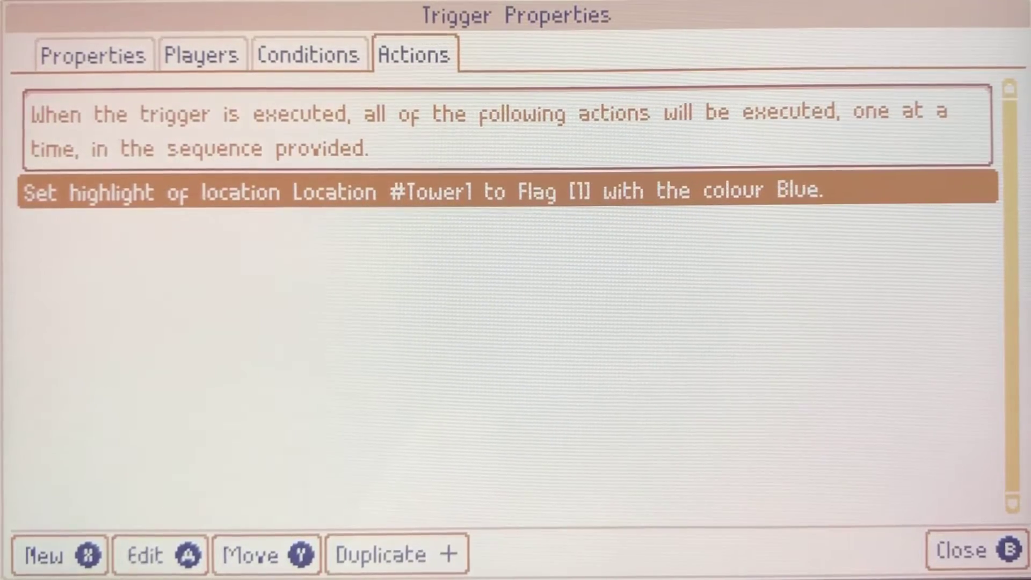
pyautogui.press('Escape')
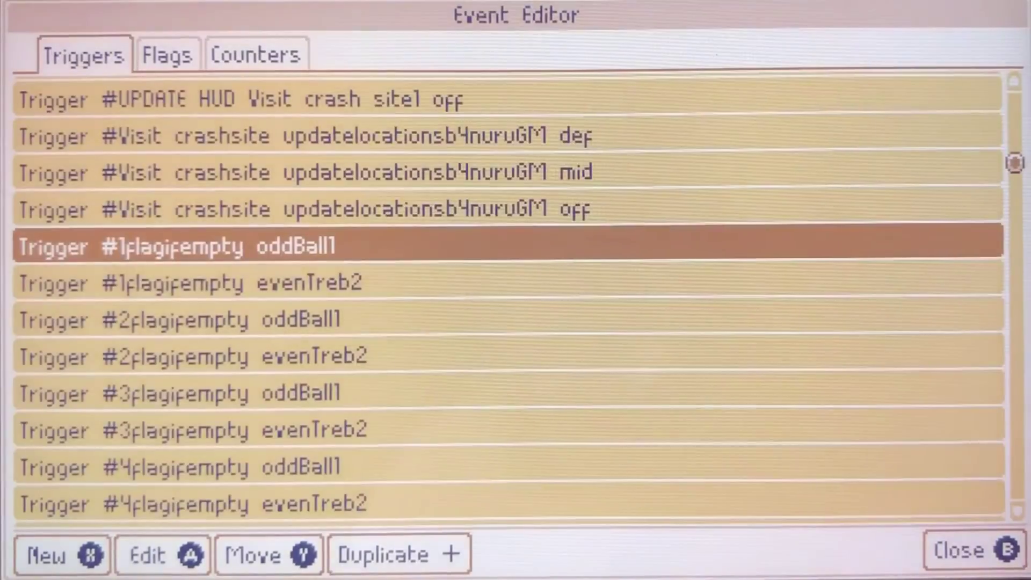
# - Open the "Trigger #1flagifempty evenTreb2" trigger and examine its conditions and its Tower1 highlight action
pyautogui.press('Down')
pyautogui.press('Return')
pyautogui.press('Tab')
pyautogui.press('Tab')
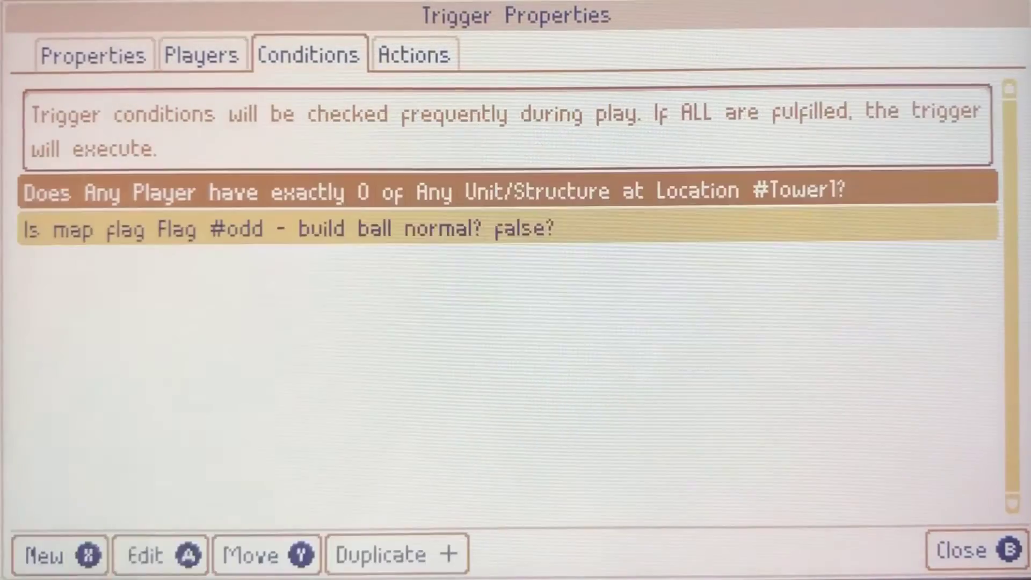
pyautogui.press('Tab')
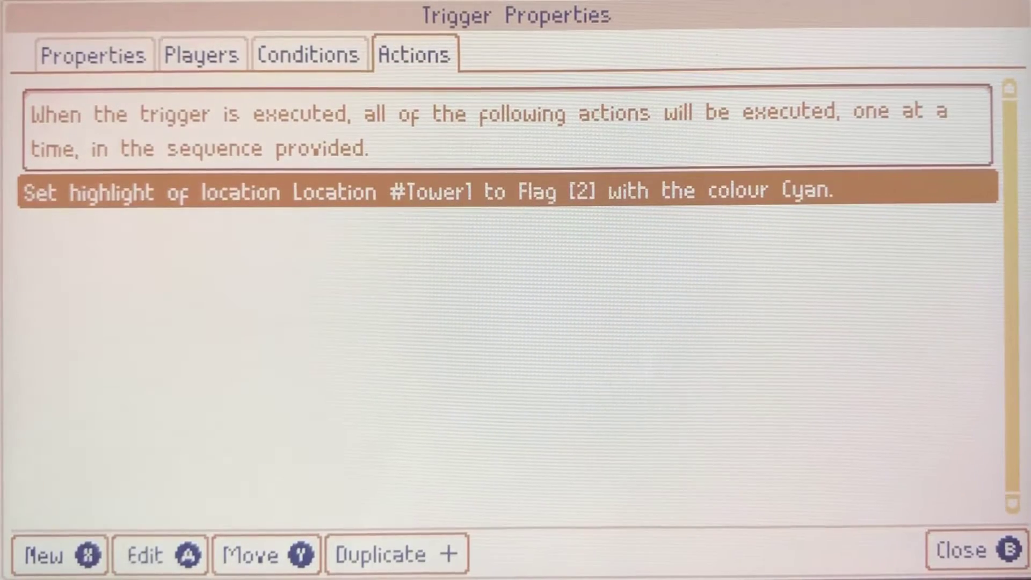
# - Recheck both conditions of the "Trigger #1flagifempty evenTreb2" trigger, and close the trigger
pyautogui.hotkey('shift', 'Tab')
pyautogui.press('Down')
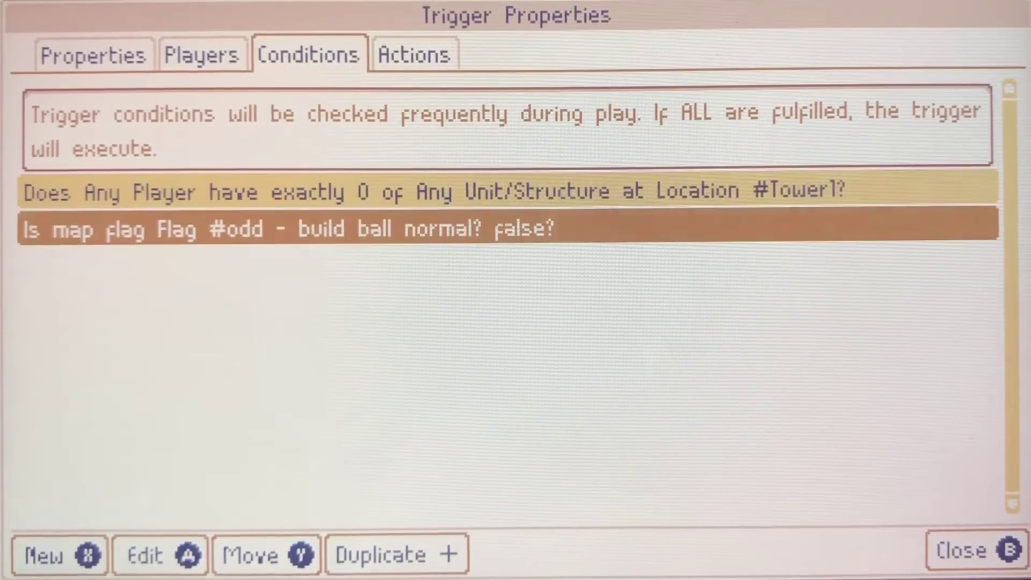
pyautogui.press('Up')
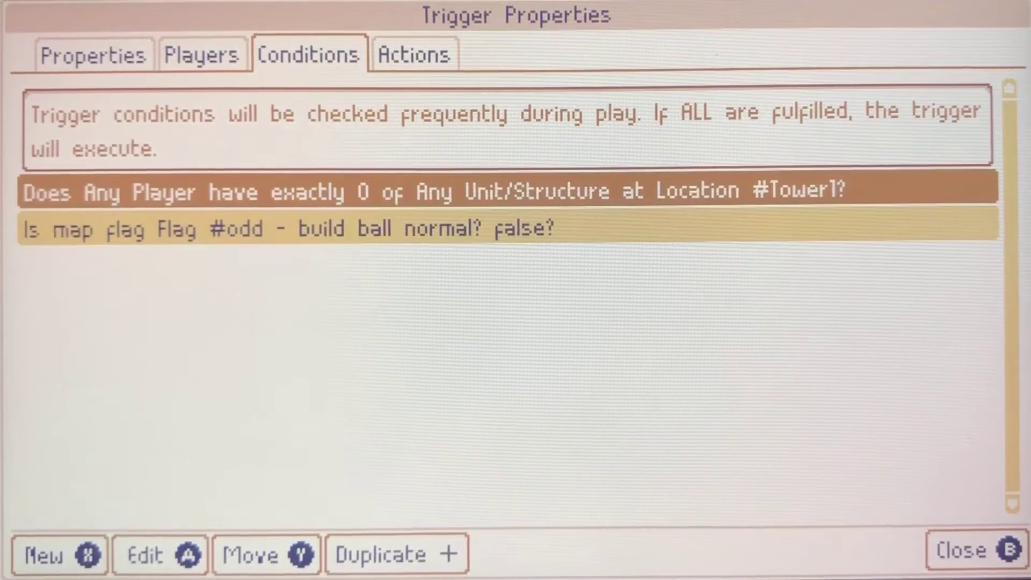
pyautogui.press('Down')
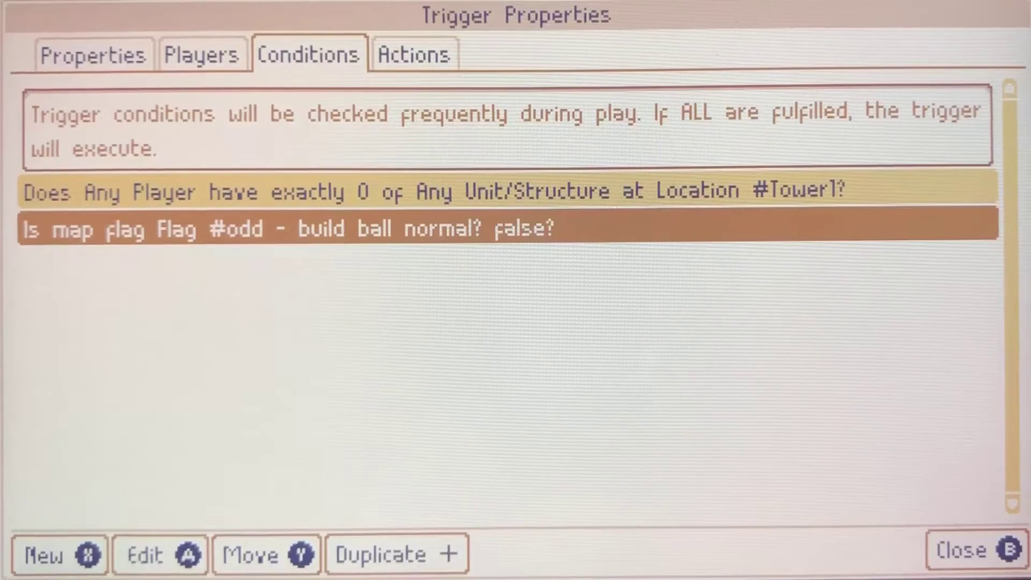
pyautogui.press('Up')
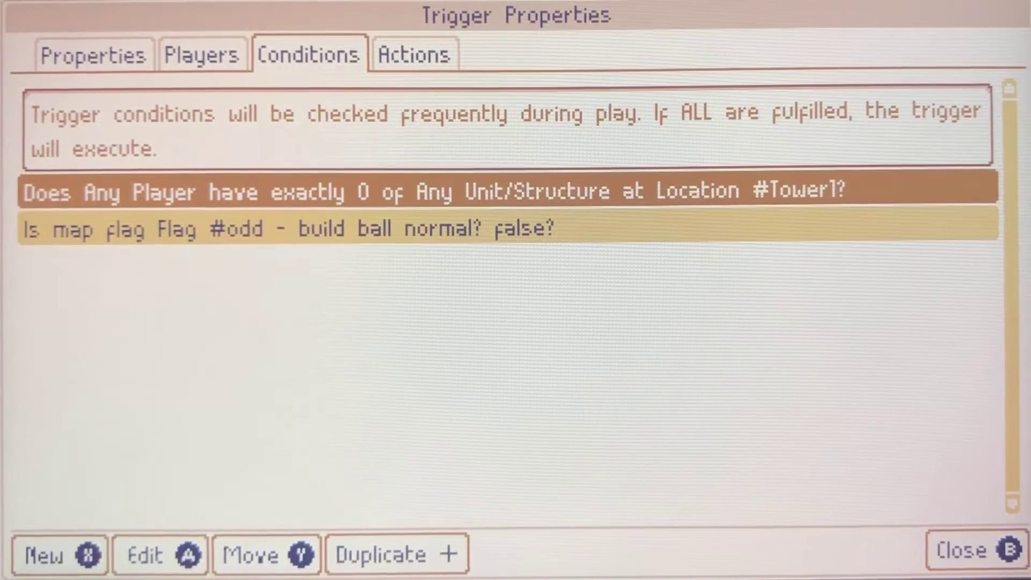
pyautogui.press('Escape')
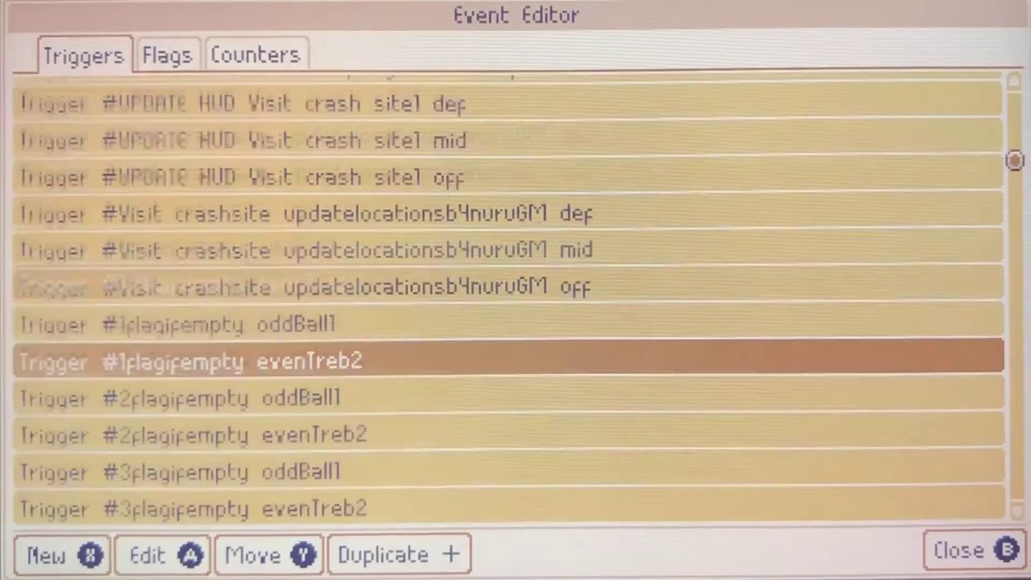
# - Open the "Trigger #6flagifempty evenTreb2" trigger and examine its conditions
pyautogui.press('Down')
pyautogui.press('Down')
pyautogui.press('Down')
pyautogui.press('Down')
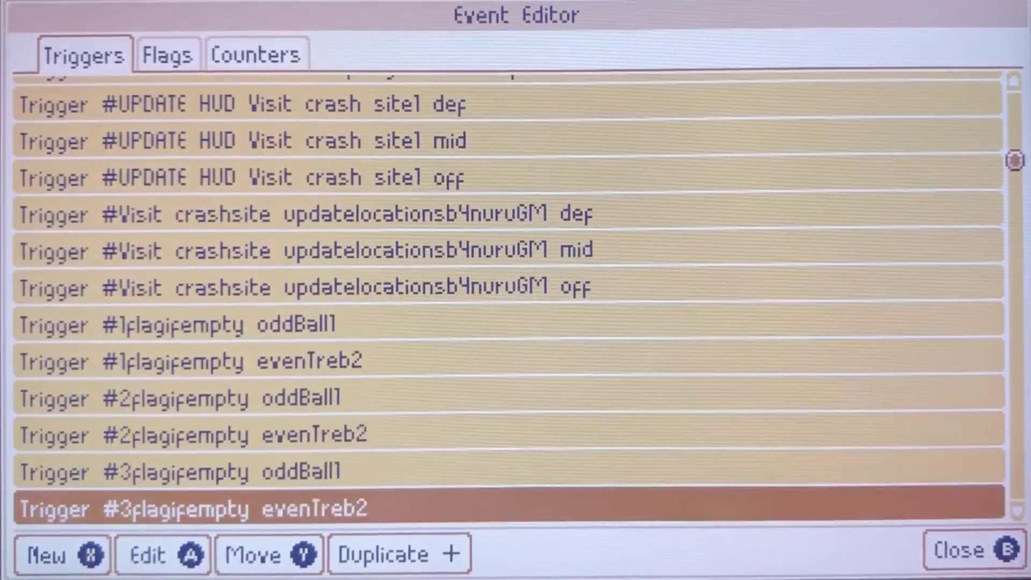
pyautogui.press('Down')
pyautogui.press('Down')
pyautogui.press('Down')
pyautogui.press('Down')
pyautogui.press('Down')
pyautogui.press('Down')
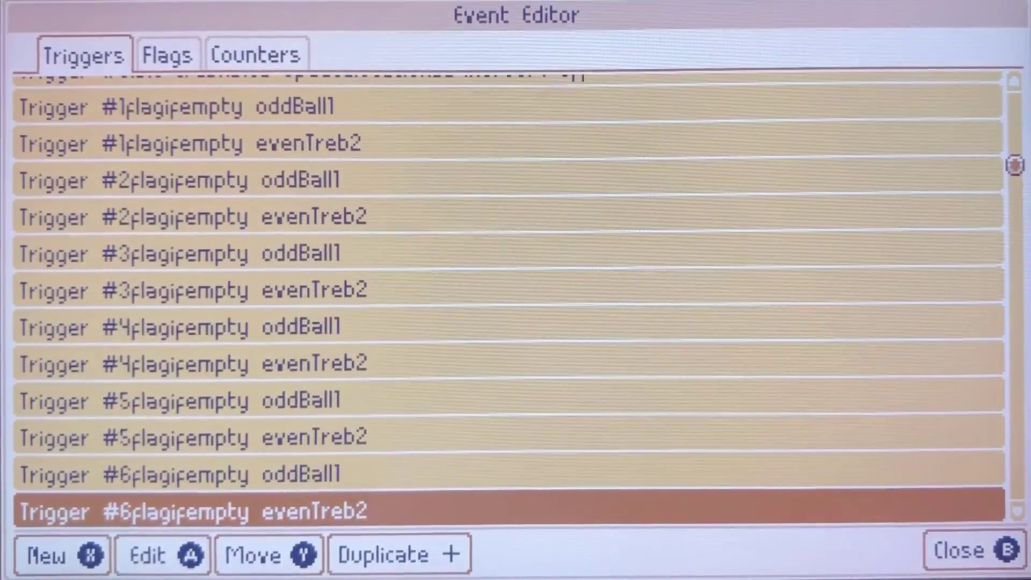
pyautogui.press('Return')
pyautogui.press('Tab')
pyautogui.press('Tab')
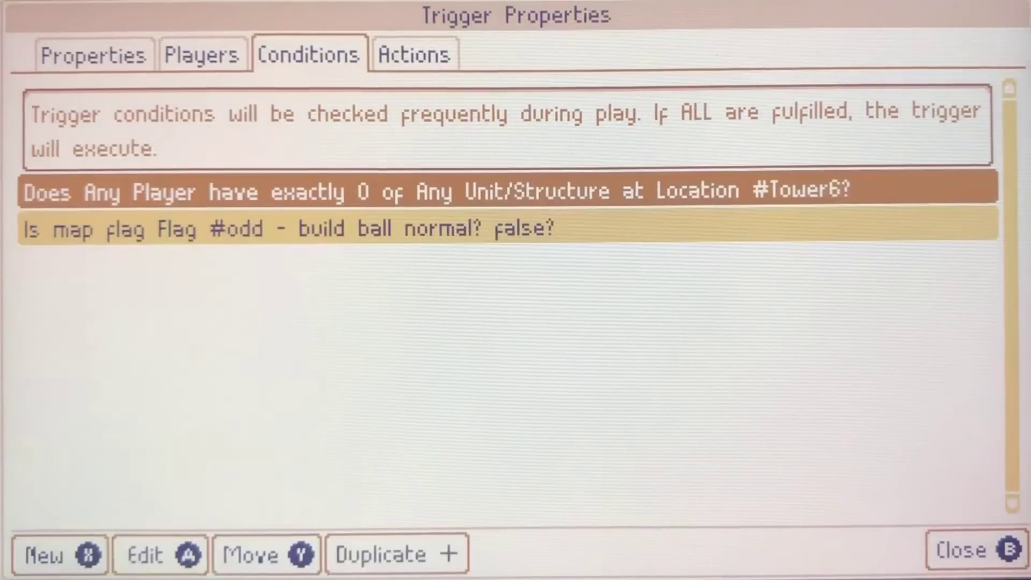
pyautogui.press('Down')
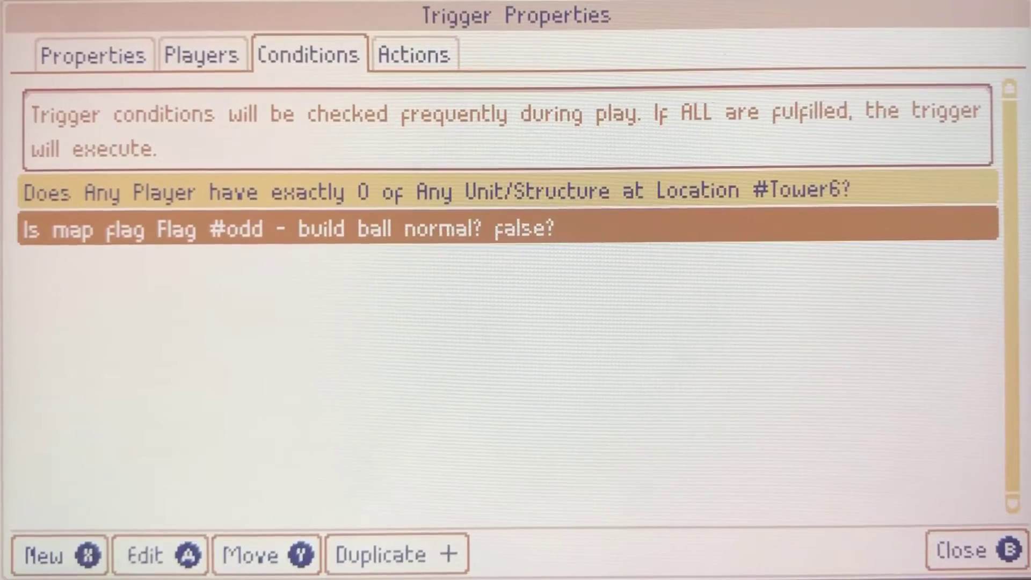
# - Examine the highlight action of the "Trigger #6flagifempty evenTreb2" trigger, and close the trigger
pyautogui.press('Tab')
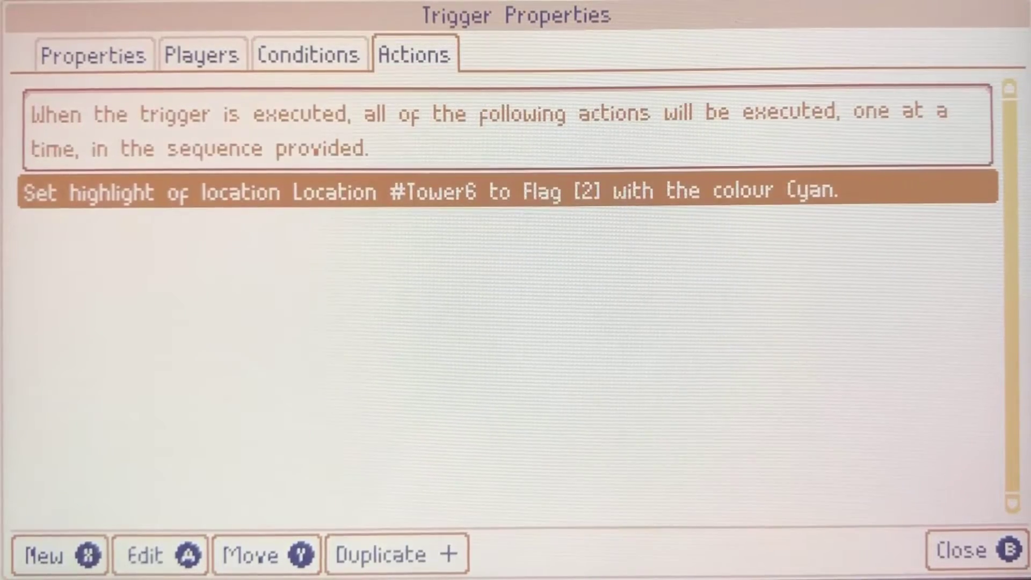
pyautogui.press('Escape')
# - Open the "Trigger #6flagifempty oddBall1" trigger, examine its conditions and its Tower6 highlight action, and close it
pyautogui.press('Up')
pyautogui.press('Up')
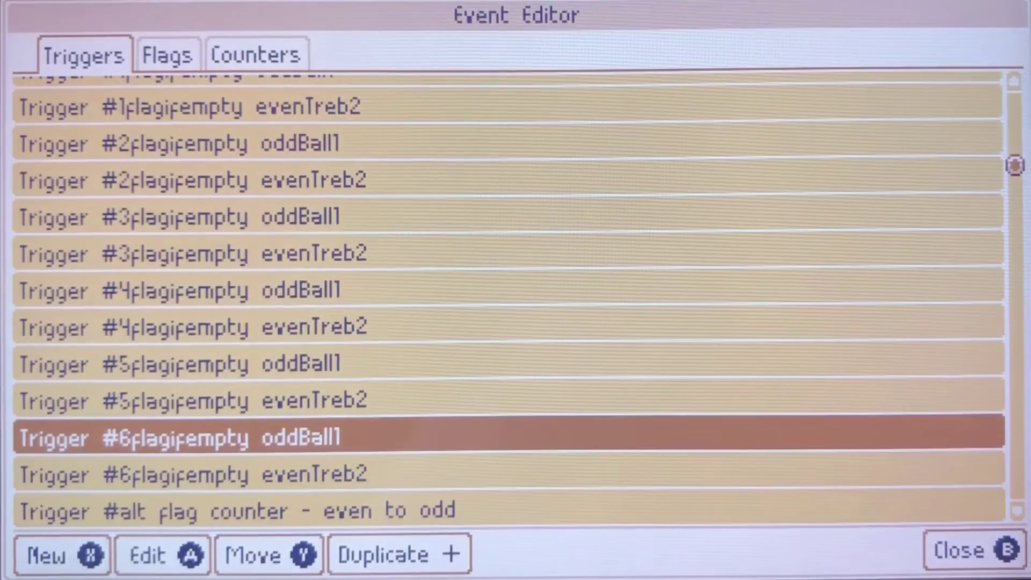
pyautogui.press('Down')
pyautogui.press('Up')
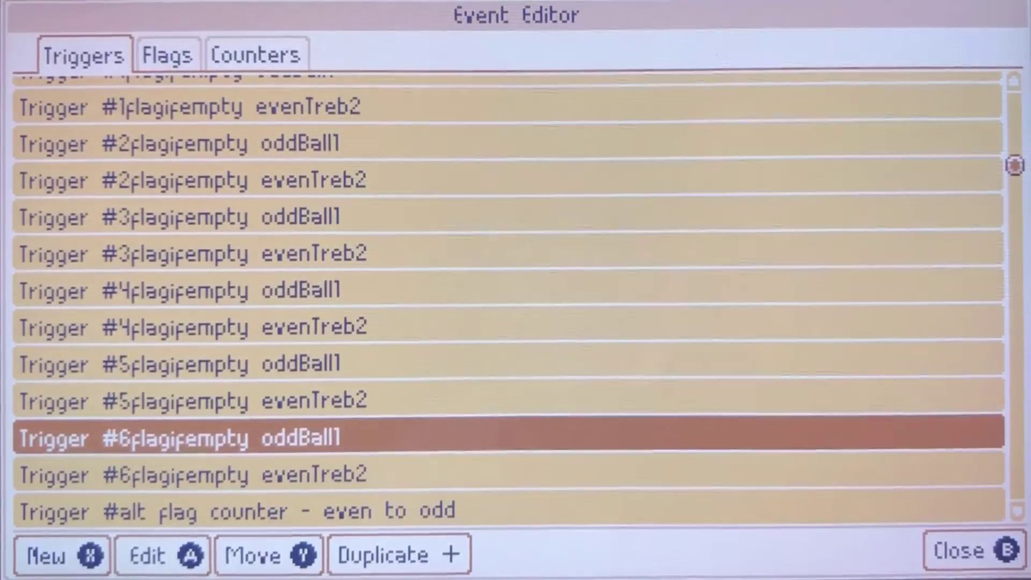
pyautogui.press('Return')
pyautogui.press('Tab')
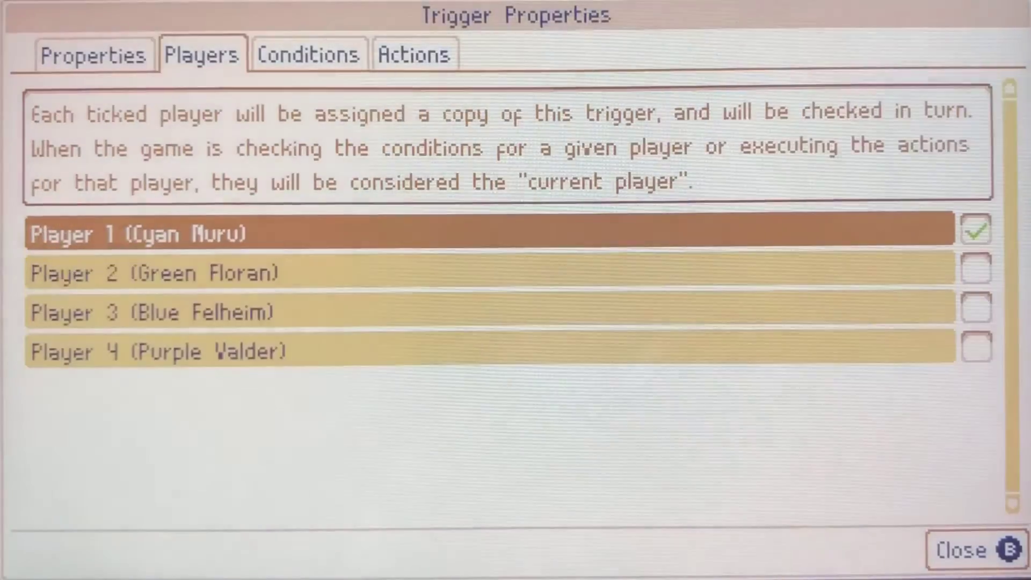
pyautogui.press('Tab')
pyautogui.press('Down')
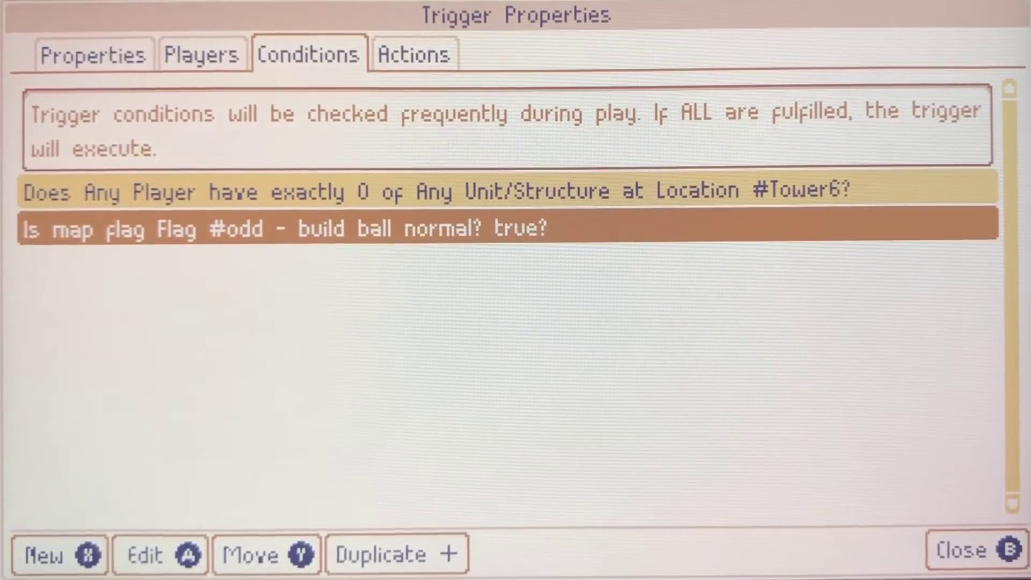
pyautogui.press('Tab')
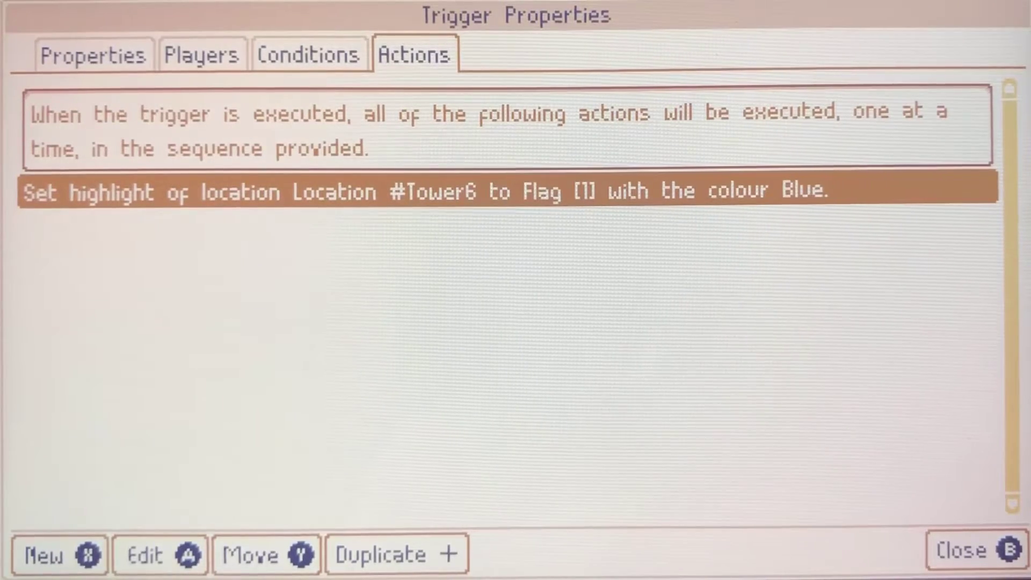
pyautogui.press('Escape')
# - Open the "Trigger #alt flag counter - even to odd" trigger, examine its conditions and its flag action, and close it
pyautogui.press('Down')
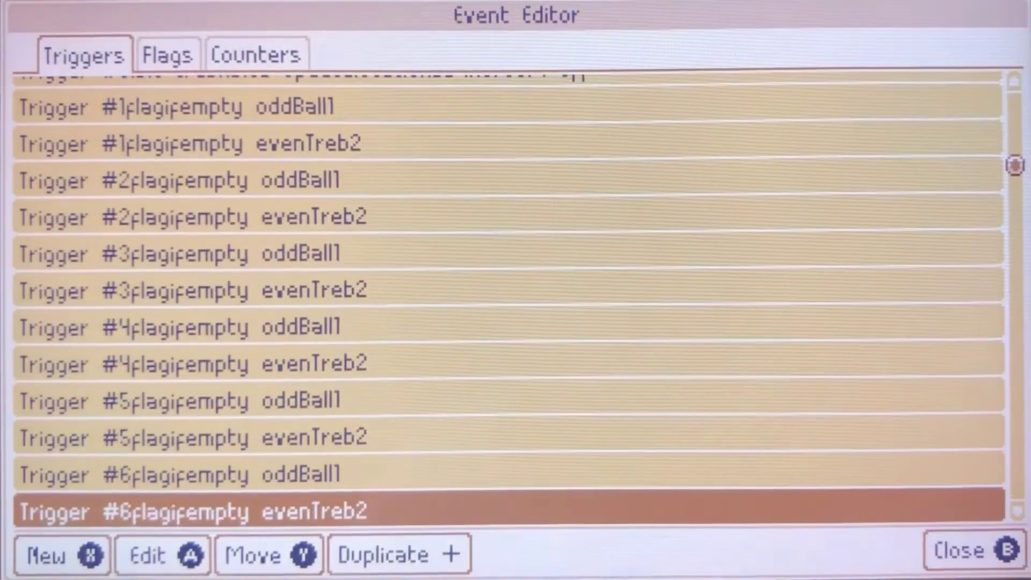
pyautogui.press('Down')
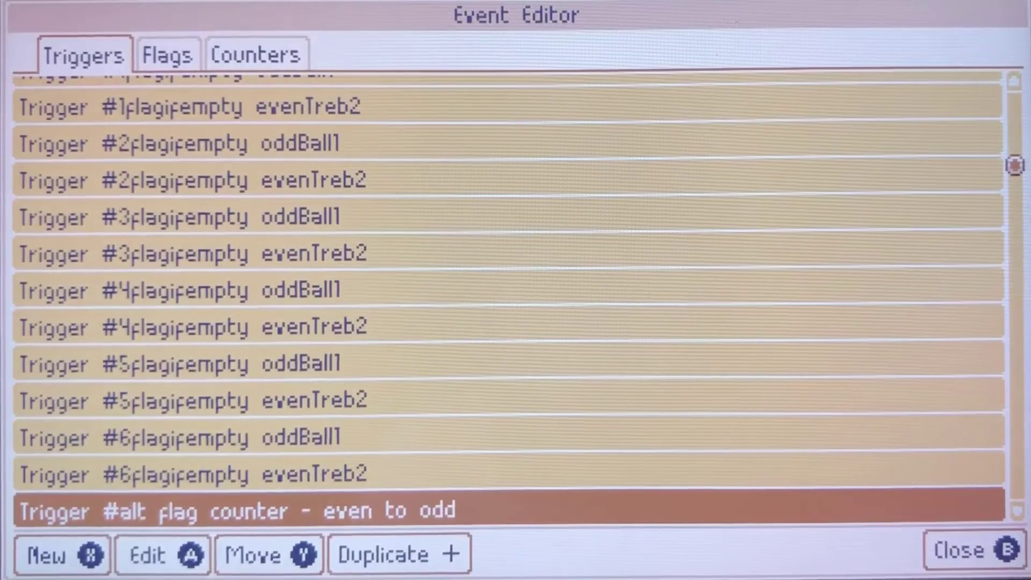
pyautogui.press('Return')
pyautogui.press('Tab')
pyautogui.press('Tab')
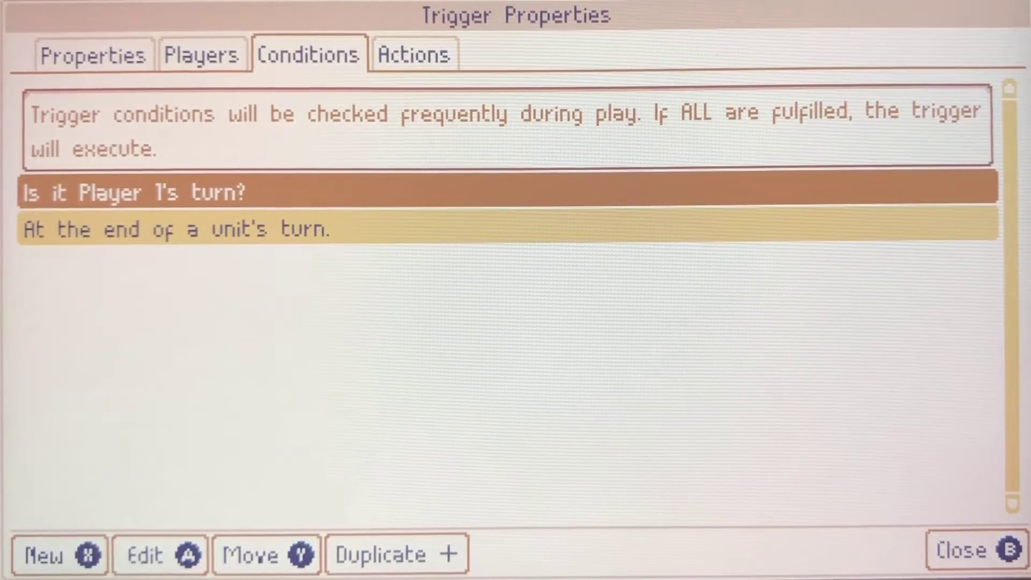
pyautogui.press('Tab')
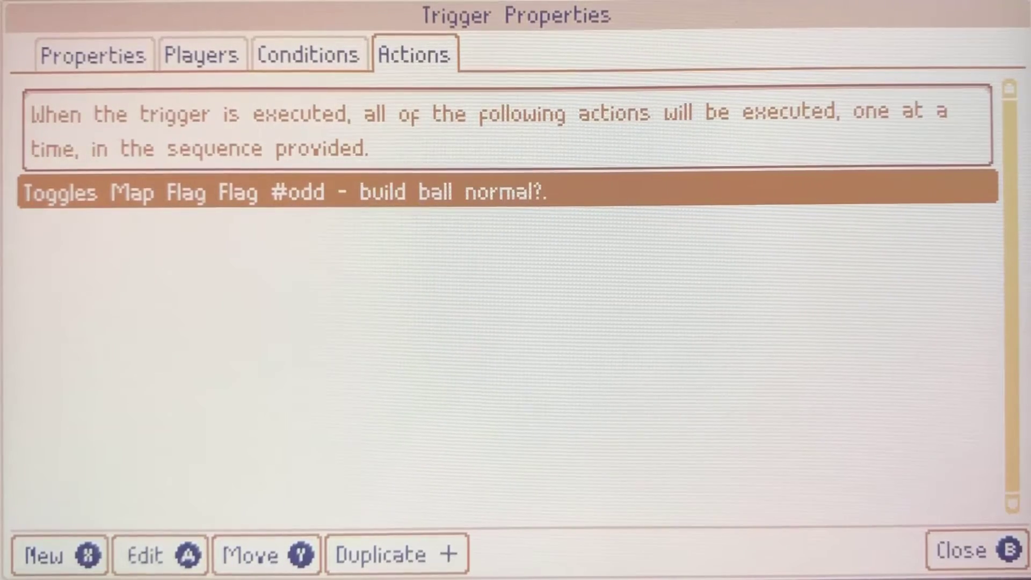
pyautogui.press('Escape')
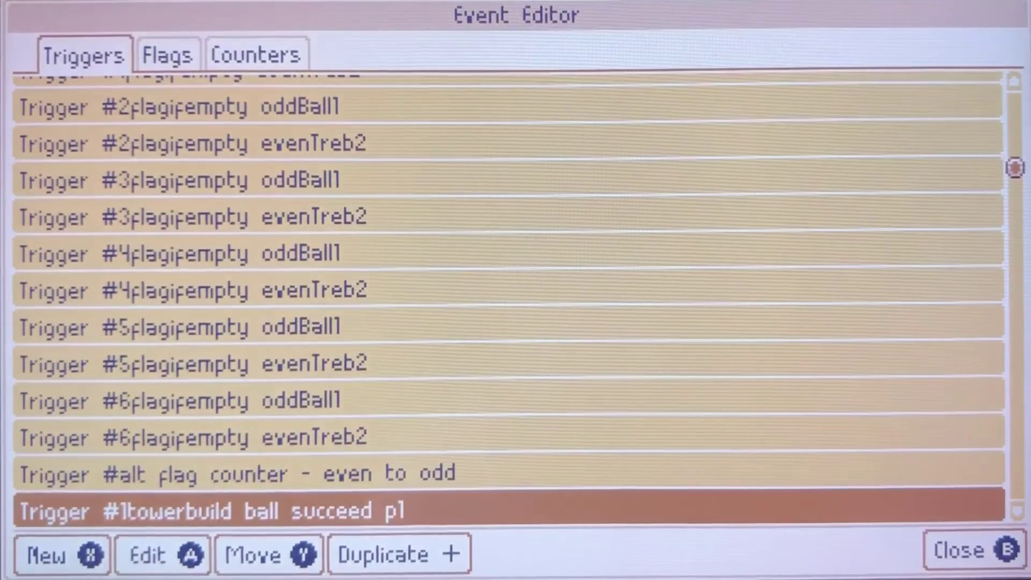
# - Look through the names of the #1towerbuild succeed and fail triggers in the trigger list
pyautogui.press('Down')
pyautogui.press('Down')
pyautogui.press('Down')
pyautogui.press('Down')
pyautogui.press('Down')
pyautogui.press('Down')
pyautogui.press('Down')
pyautogui.press('Down')
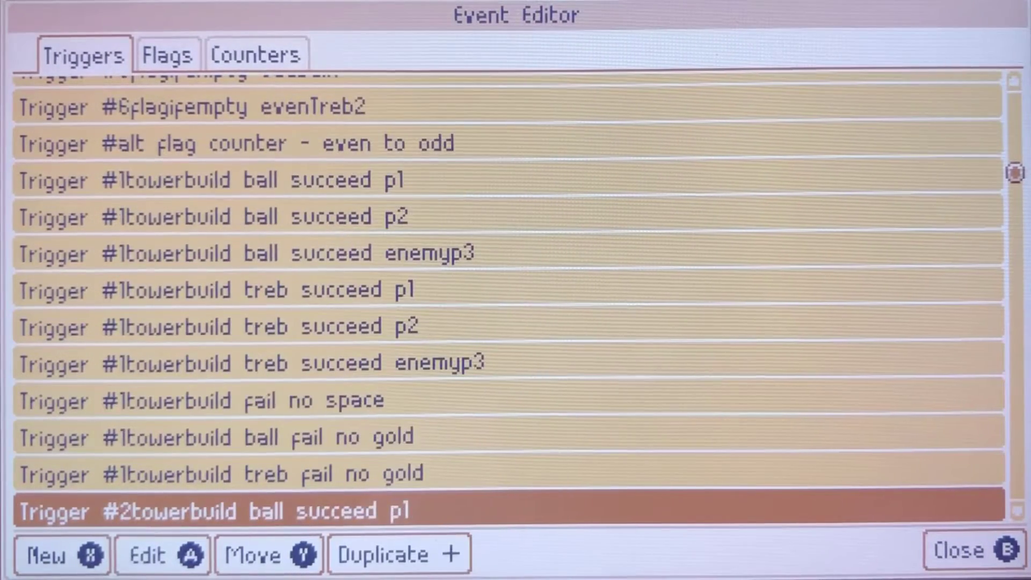
pyautogui.press('Up')
pyautogui.press('Up')
pyautogui.press('Up')
pyautogui.press('Up')
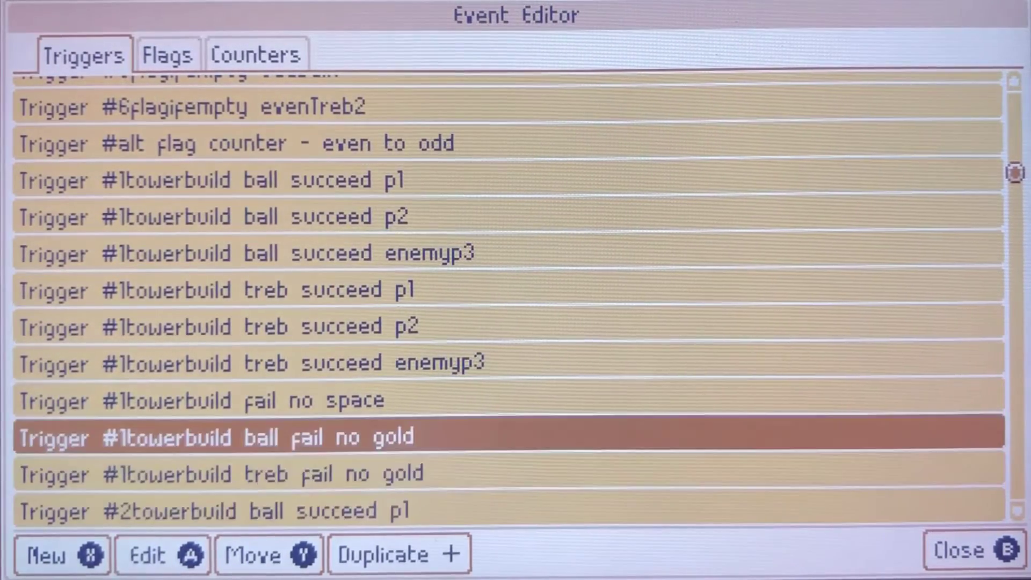
pyautogui.press('Up')
pyautogui.press('Up')
pyautogui.press('Up')
pyautogui.press('Up')
pyautogui.press('Up')
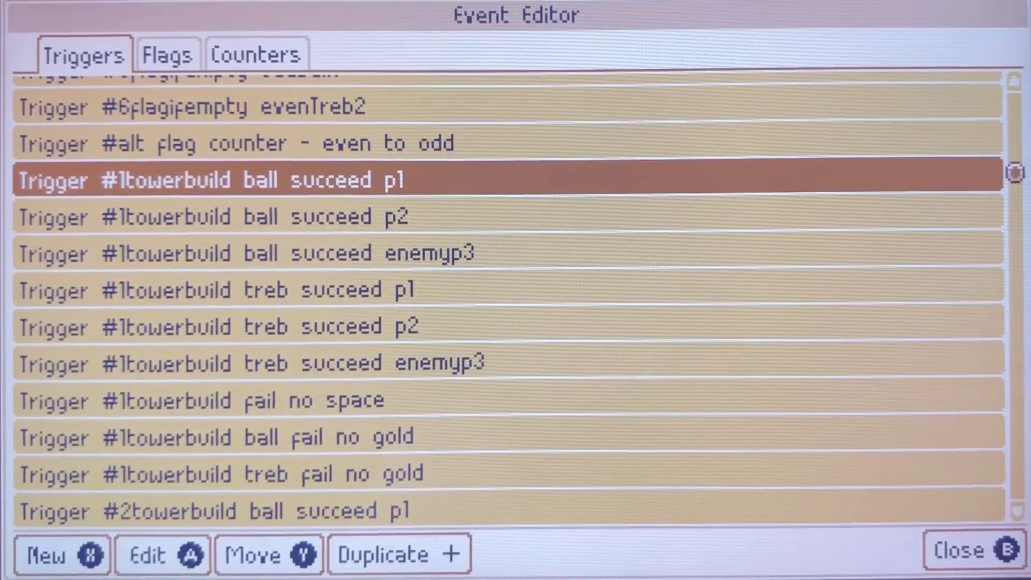
# - Open the "Trigger #1towerbuild ball succeed p1" trigger and examine its assigned players and each of its conditions
pyautogui.press('Return')
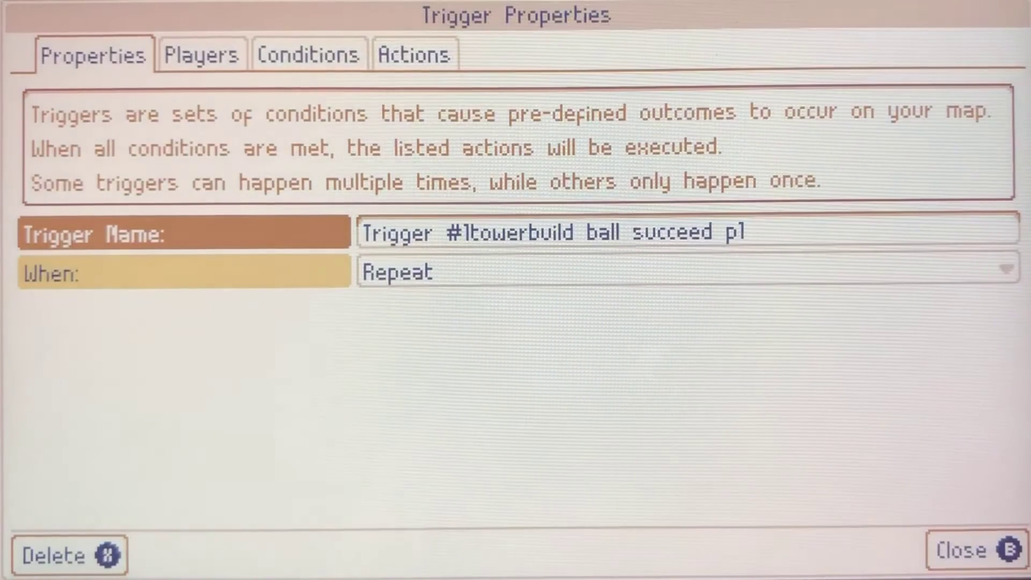
pyautogui.press('e')
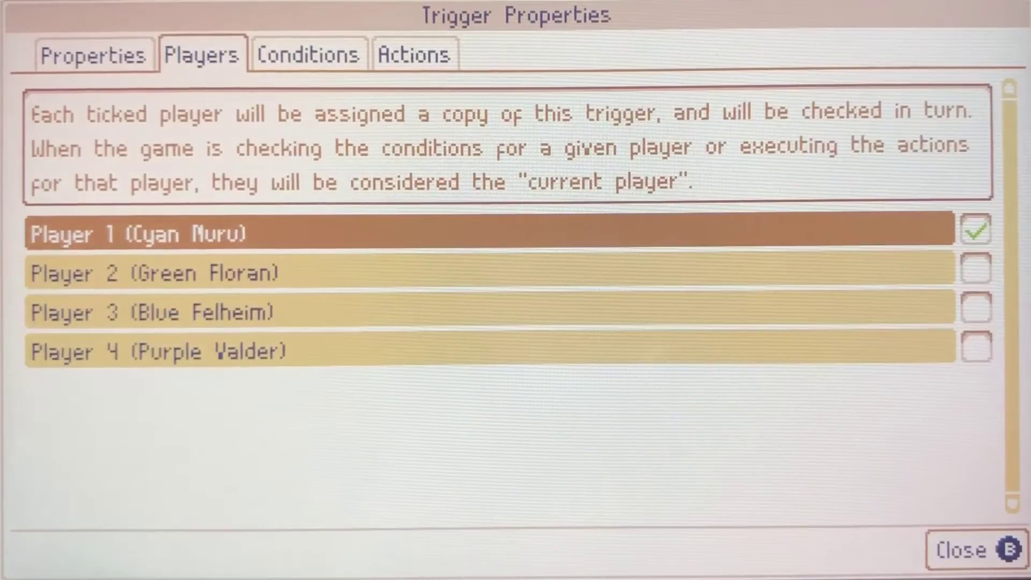
pyautogui.press('e')
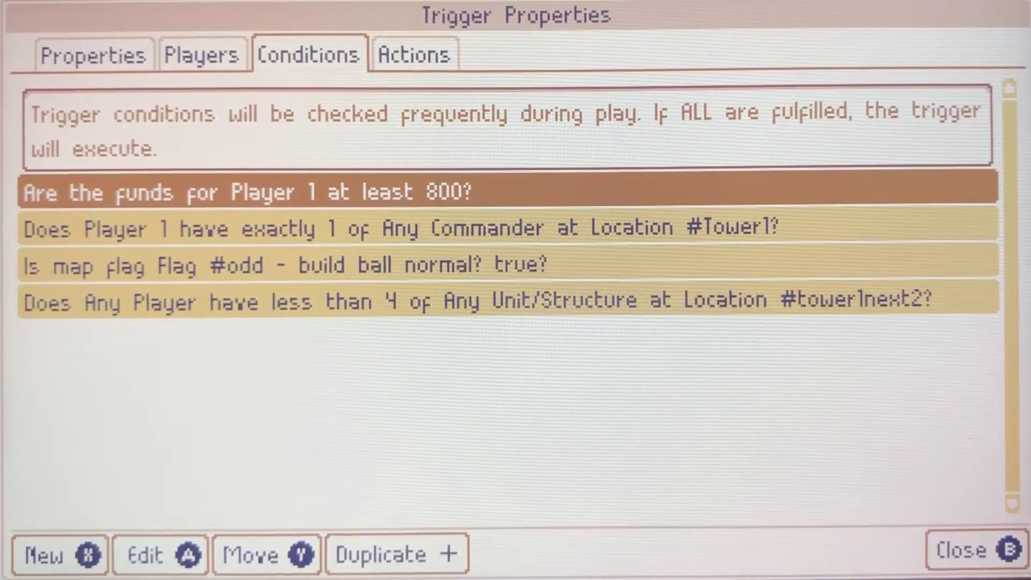
pyautogui.press('Down')
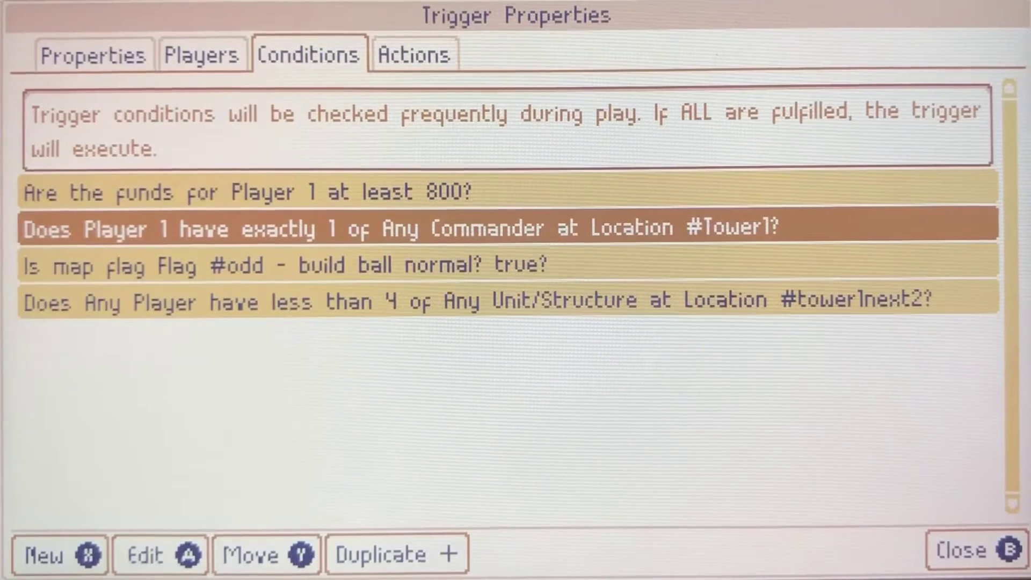
pyautogui.press('Down')
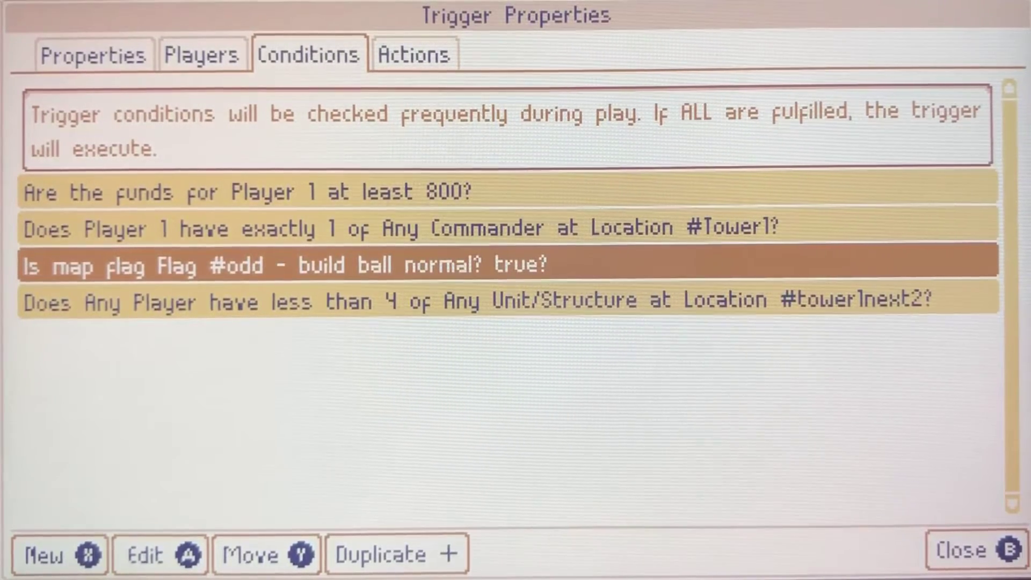
pyautogui.press('Down')
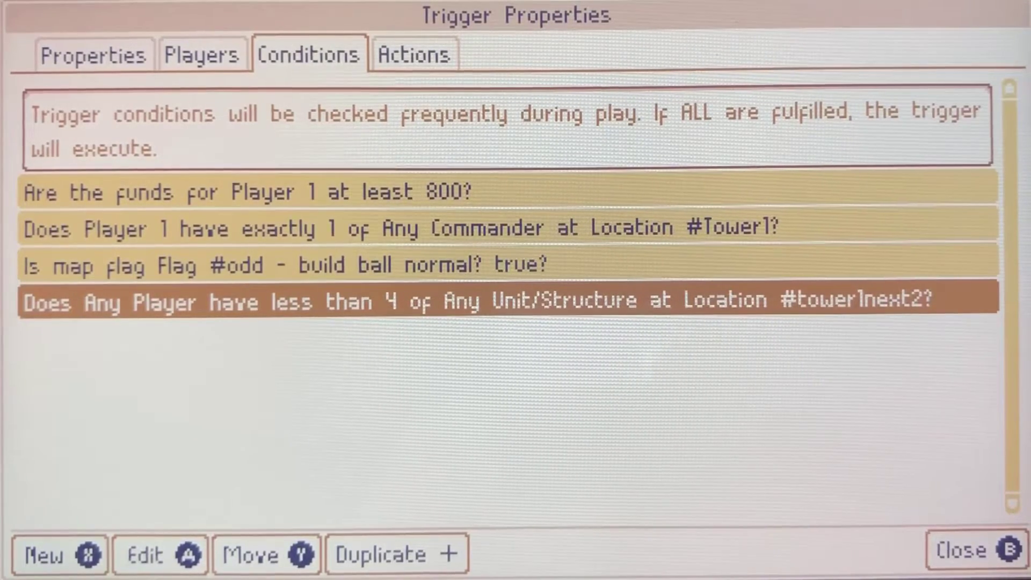
# - Examine the full action sequence of the "Trigger #1towerbuild ball succeed p1" trigger, from the commander teleport to the #towerowned1 flag
pyautogui.press('Right')
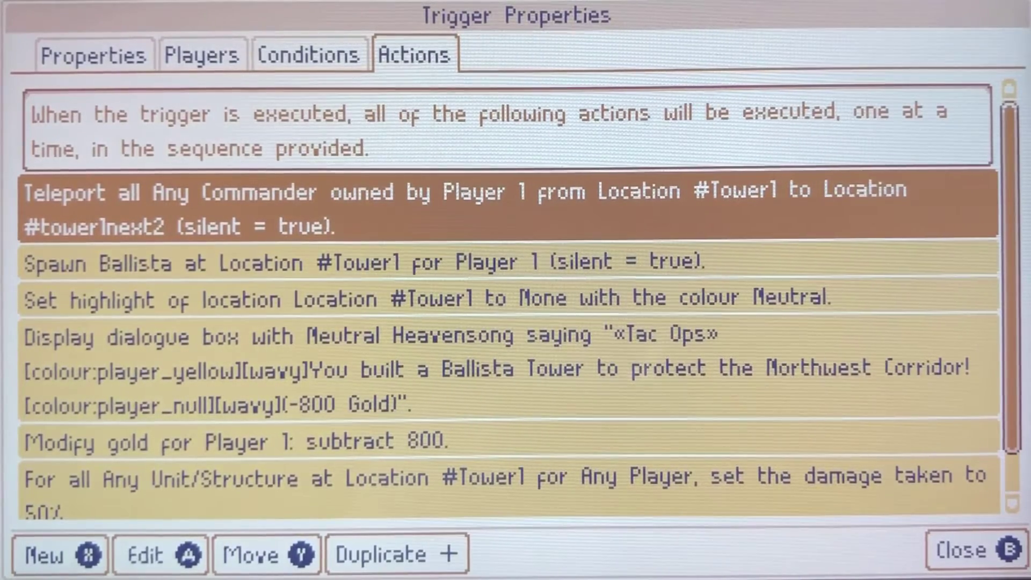
pyautogui.press('Down')
pyautogui.press('Down')
pyautogui.press('Down')
pyautogui.press('Down')
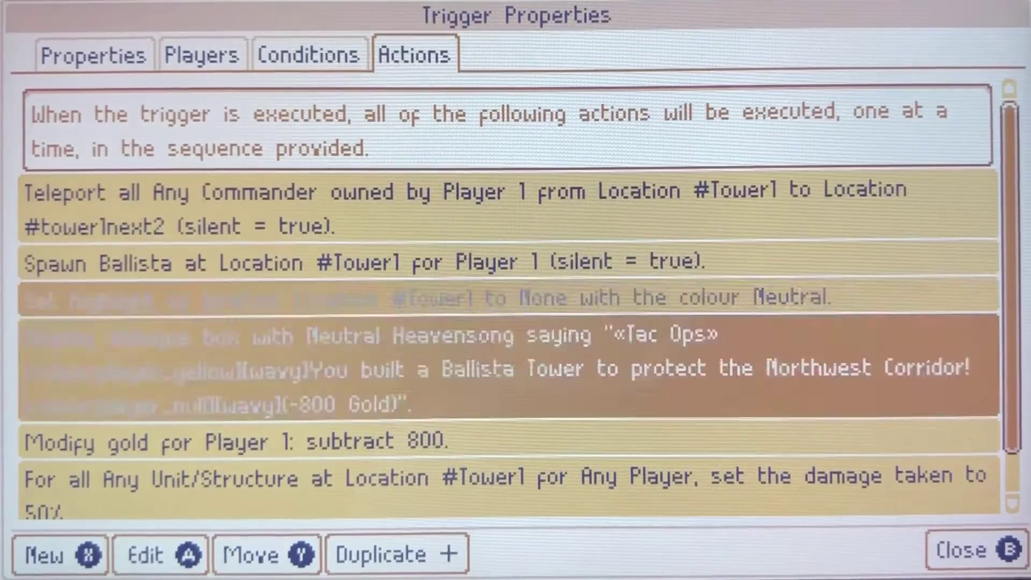
pyautogui.press('Down')
pyautogui.press('Down')
pyautogui.press('Down')
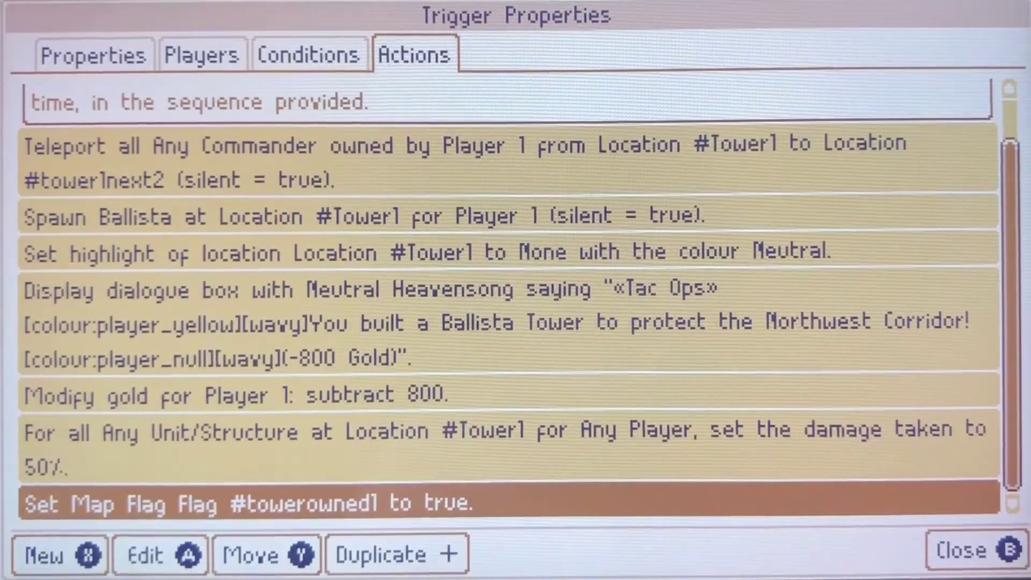
# - Review the trigger's damage, gold and dialogue actions again, recheck its conditions, and close the trigger
pyautogui.press('Up')
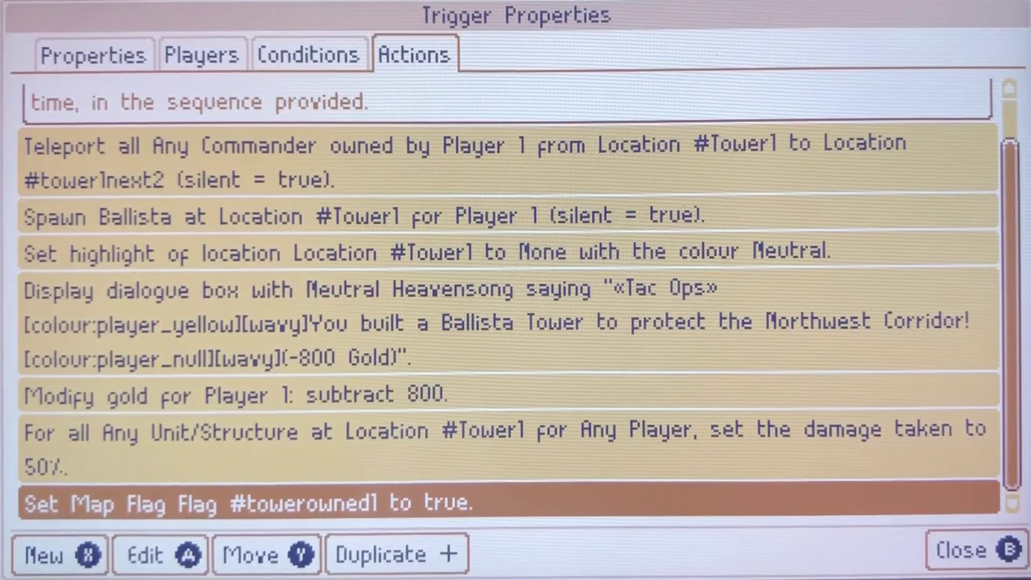
pyautogui.press('Up')
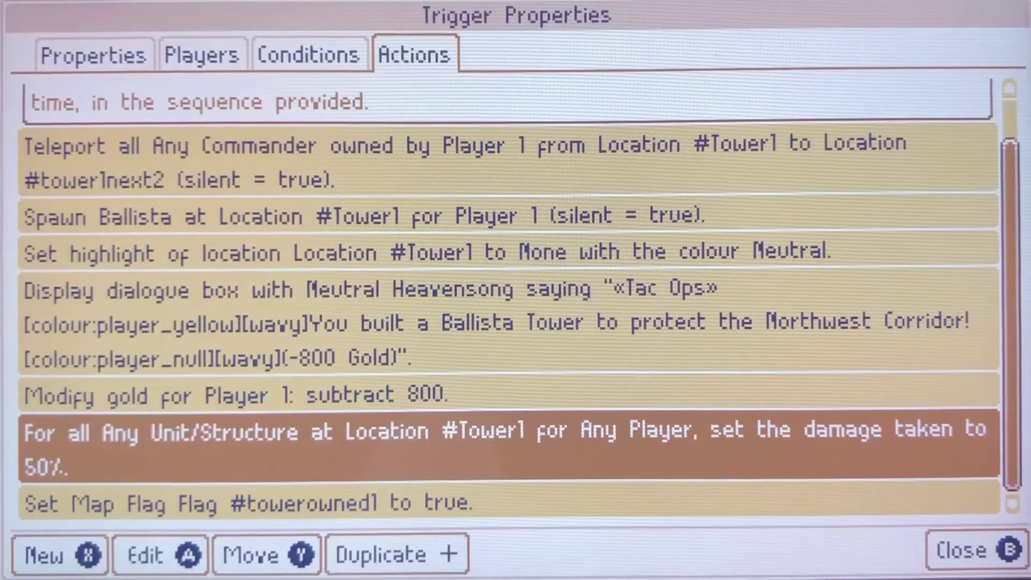
pyautogui.press('Up')
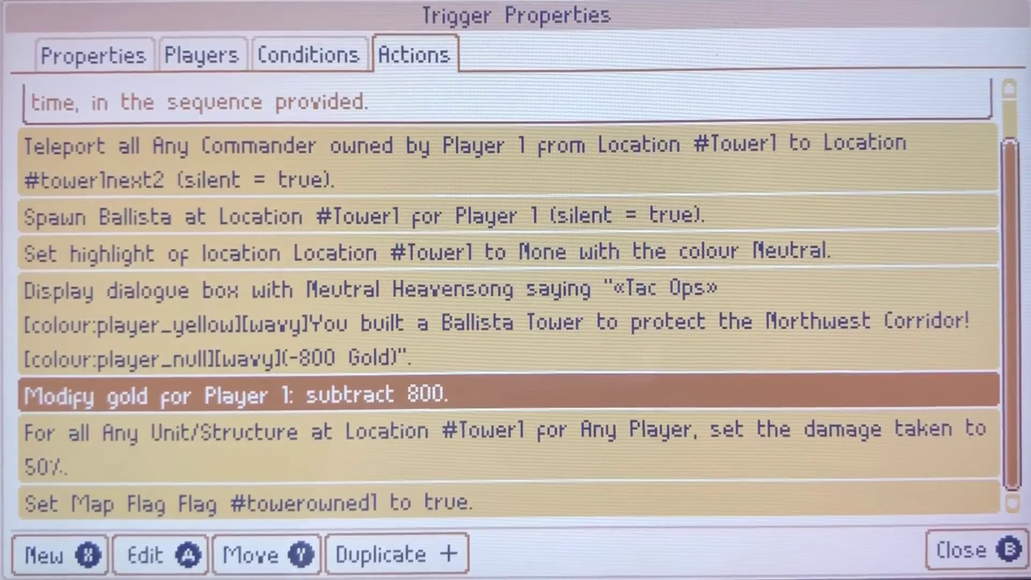
pyautogui.press('Down')
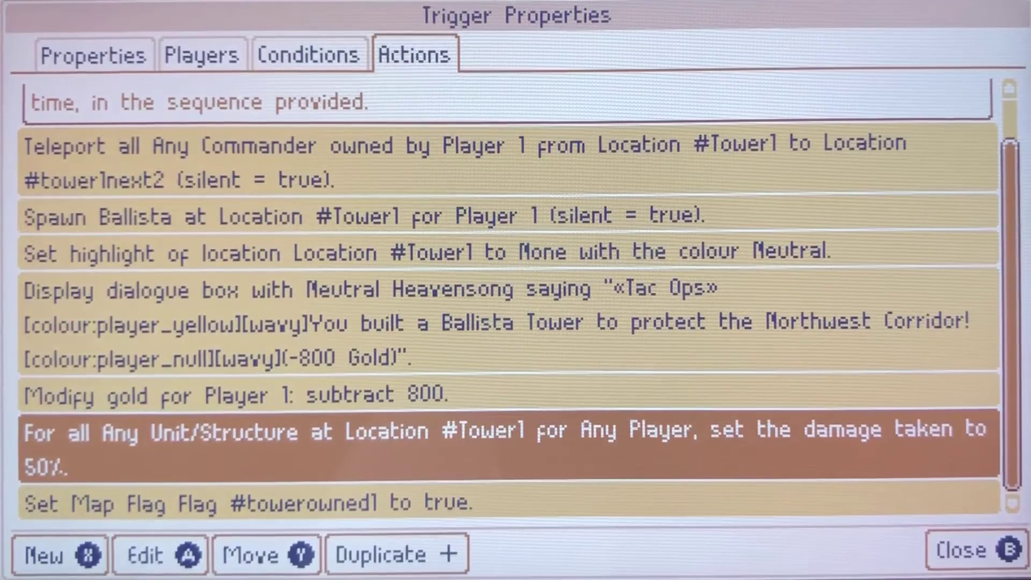
pyautogui.press('Up')
pyautogui.press('Up')
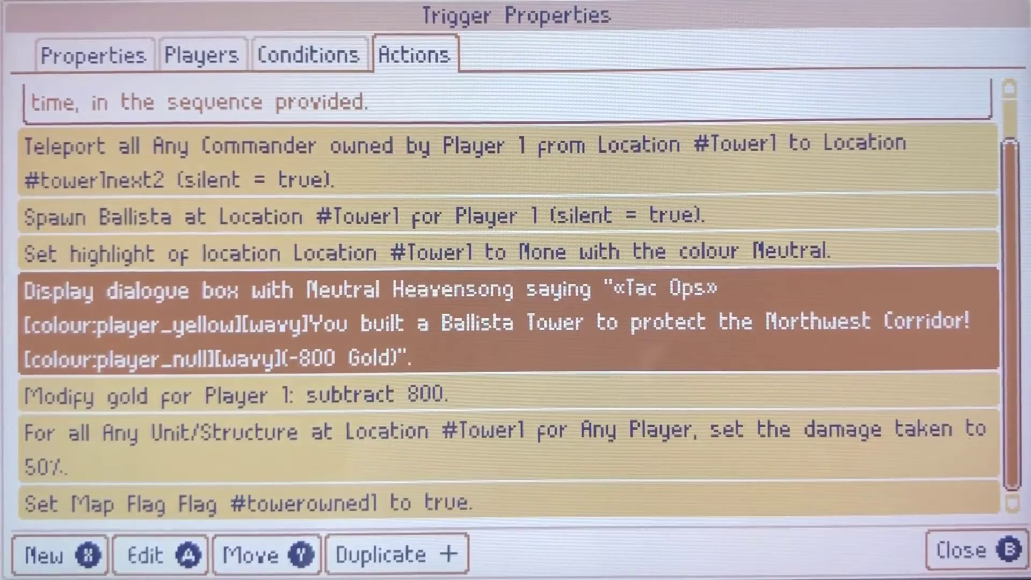
pyautogui.press('Down')
pyautogui.press('Up')
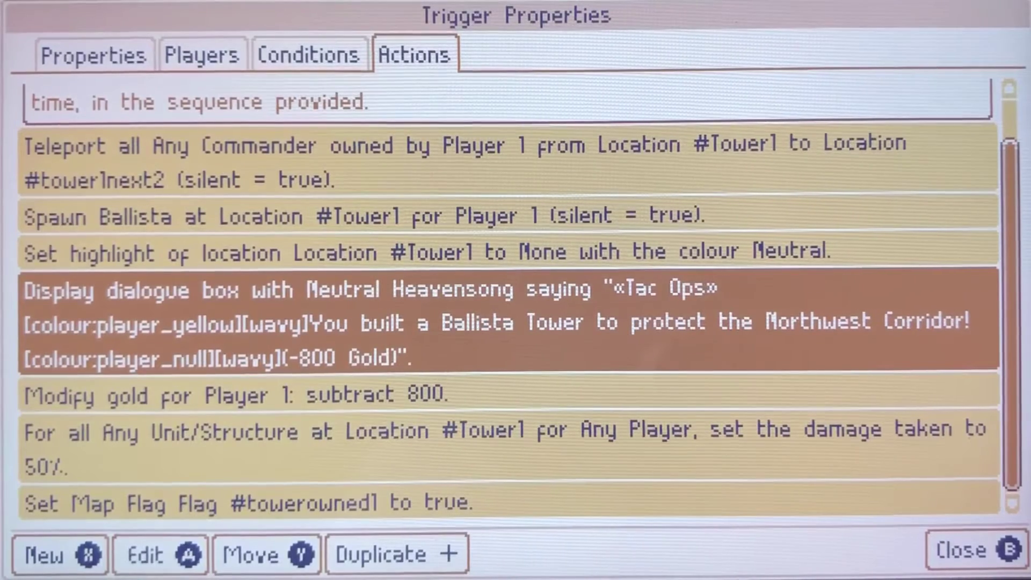
pyautogui.press('Left')
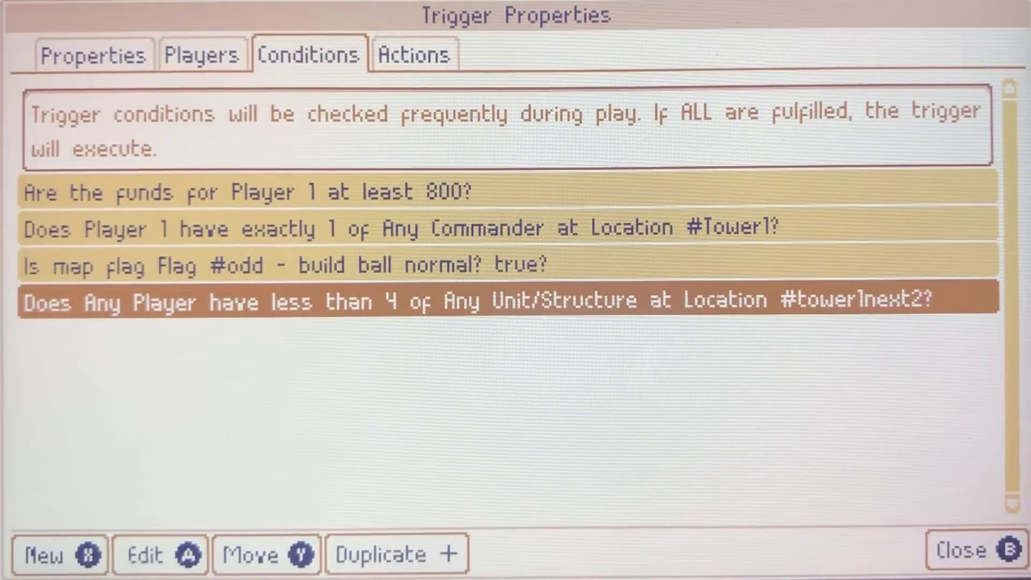
pyautogui.press('Escape')
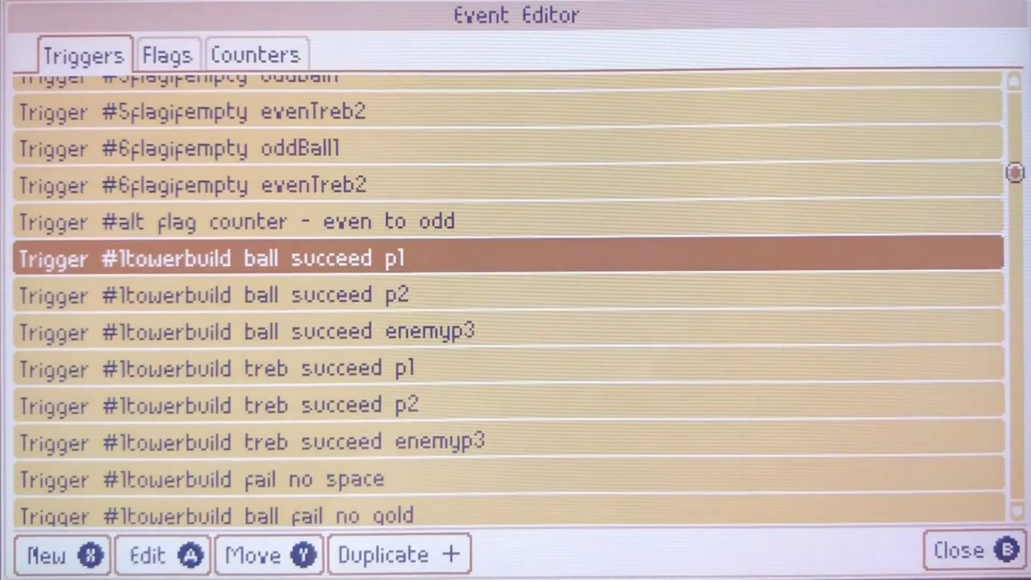
# - Open the "Trigger #1towerbuild ball succeed p2" trigger and examine its conditions
pyautogui.press('Down')
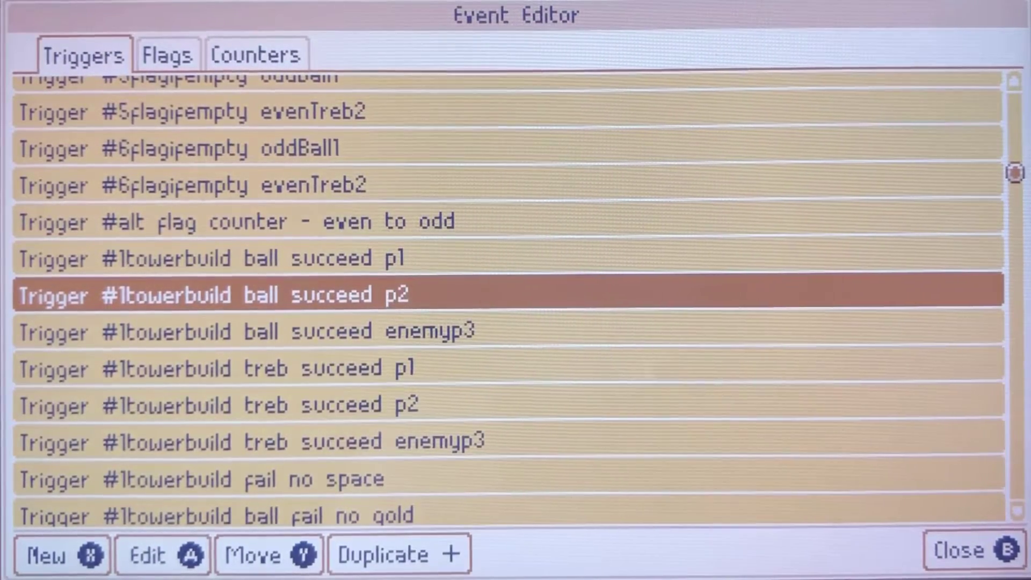
pyautogui.press('Return')
pyautogui.press('Right')
pyautogui.press('Right')
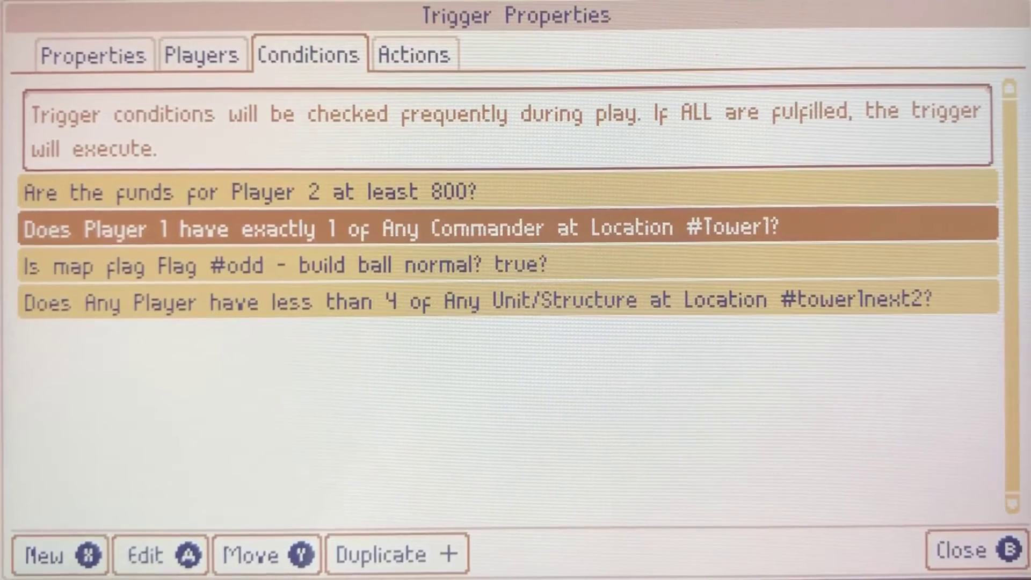
pyautogui.press('Down')
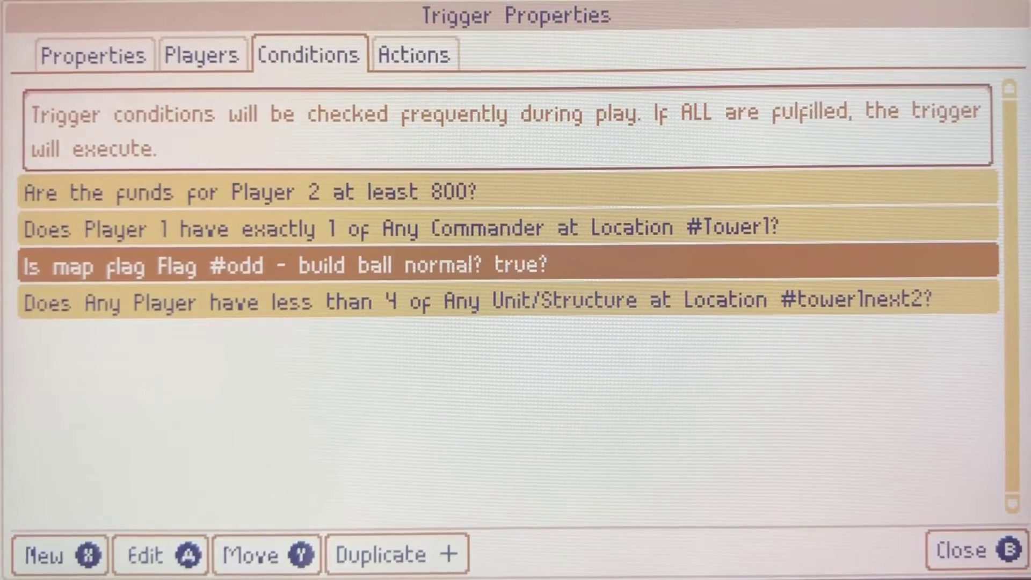
pyautogui.press('Down')
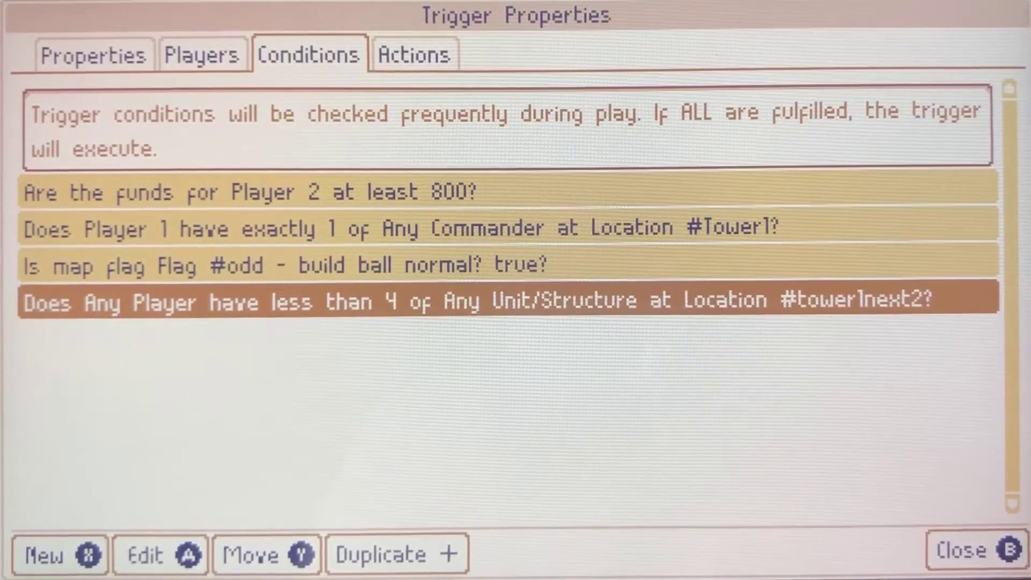
# - Examine the trigger's actions from the commander teleport to the Ballista Tower dialogue, recheck the Ballista spawn, and close the trigger
pyautogui.press('Right')
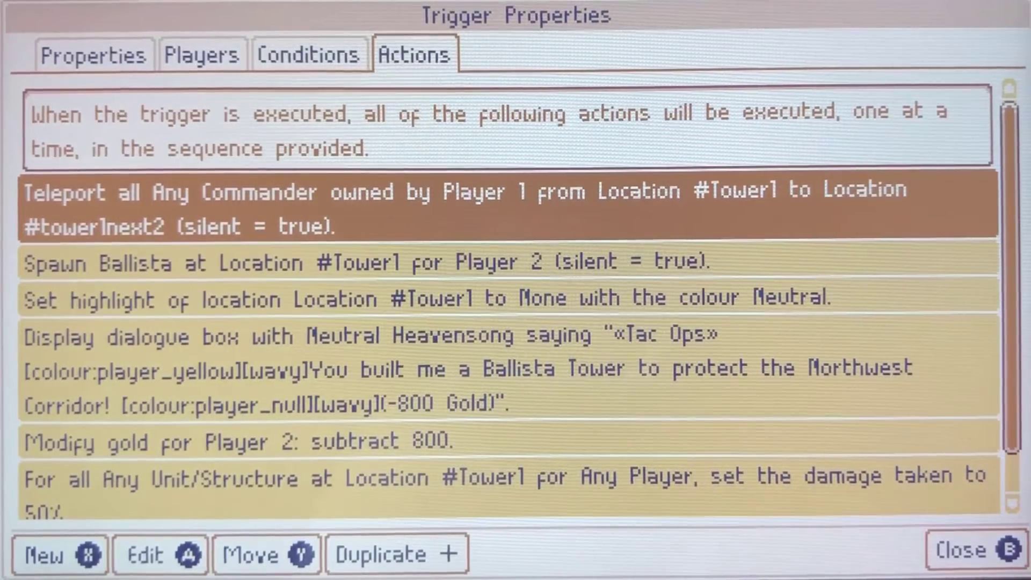
pyautogui.press('Down')
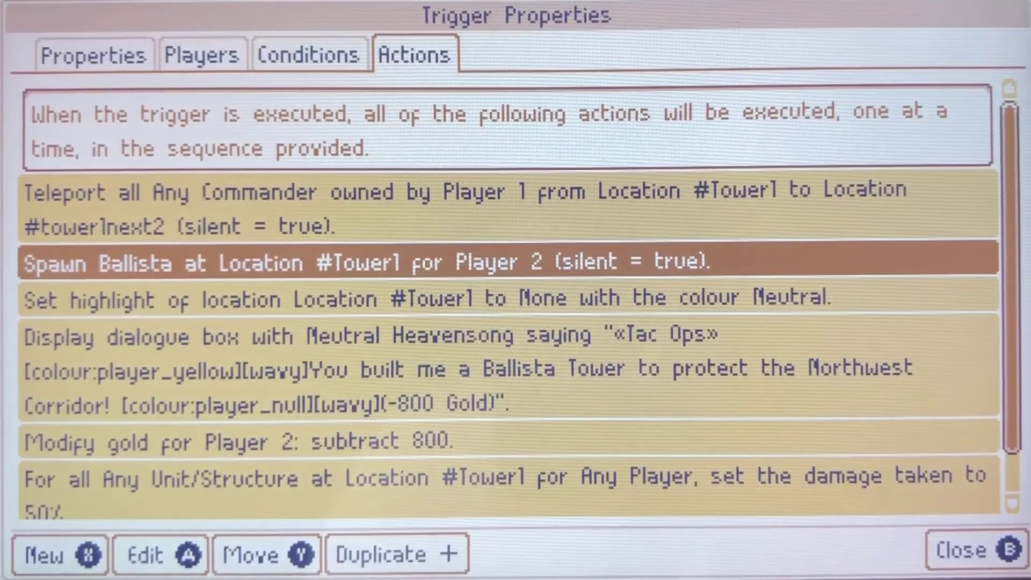
pyautogui.press('Down')
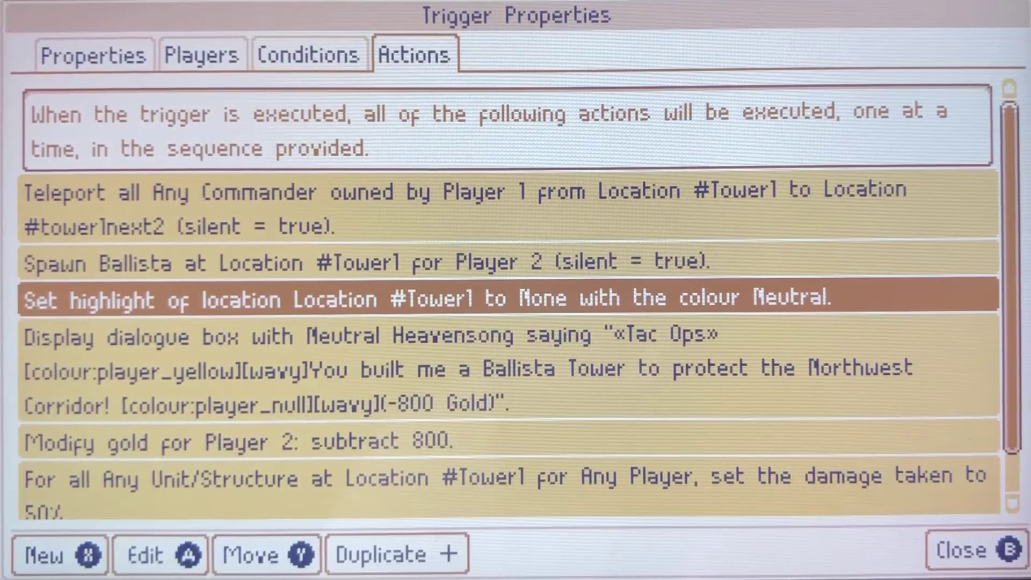
pyautogui.press('Down')
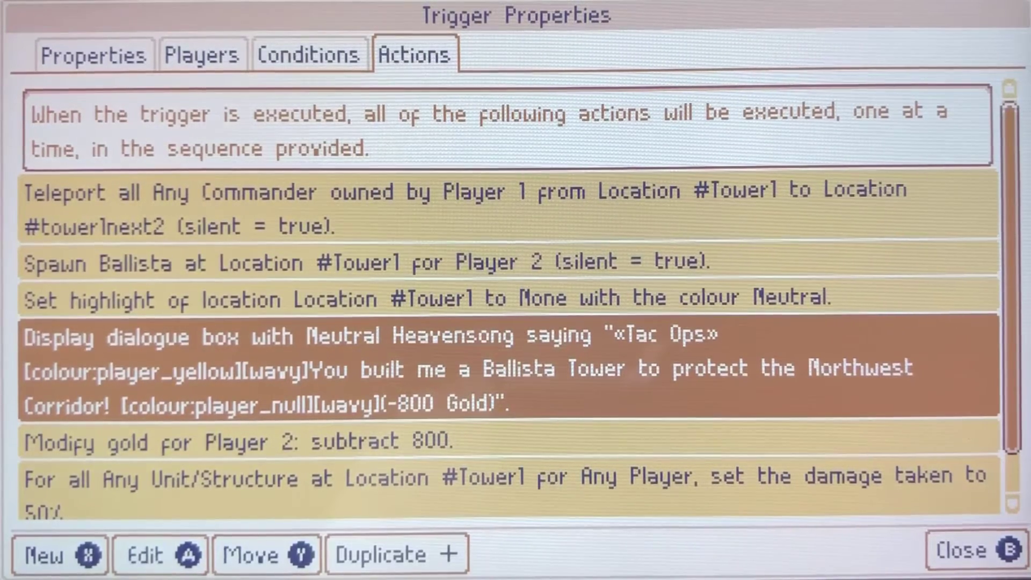
pyautogui.press('Up')
pyautogui.press('Up')
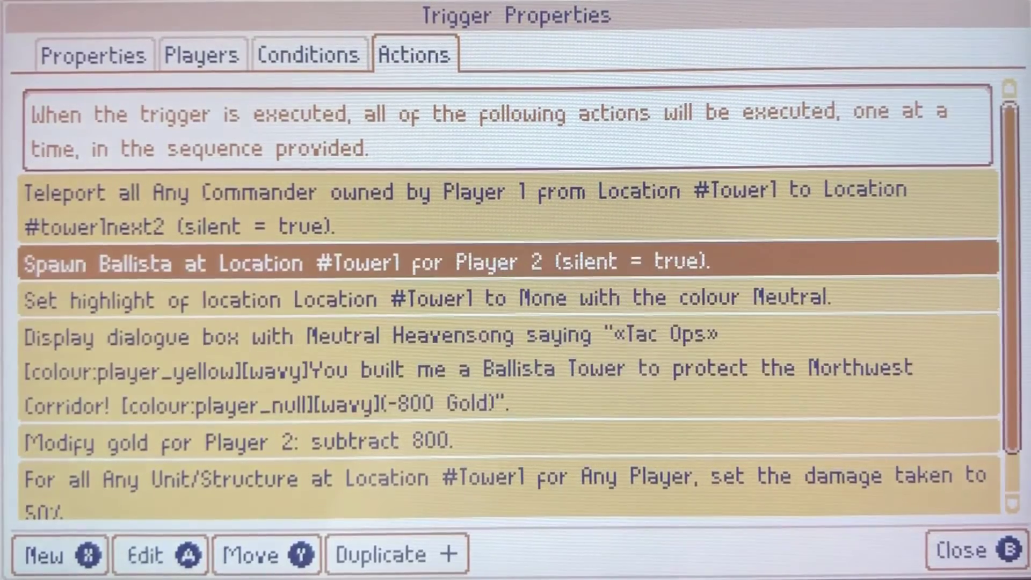
pyautogui.press('Up')
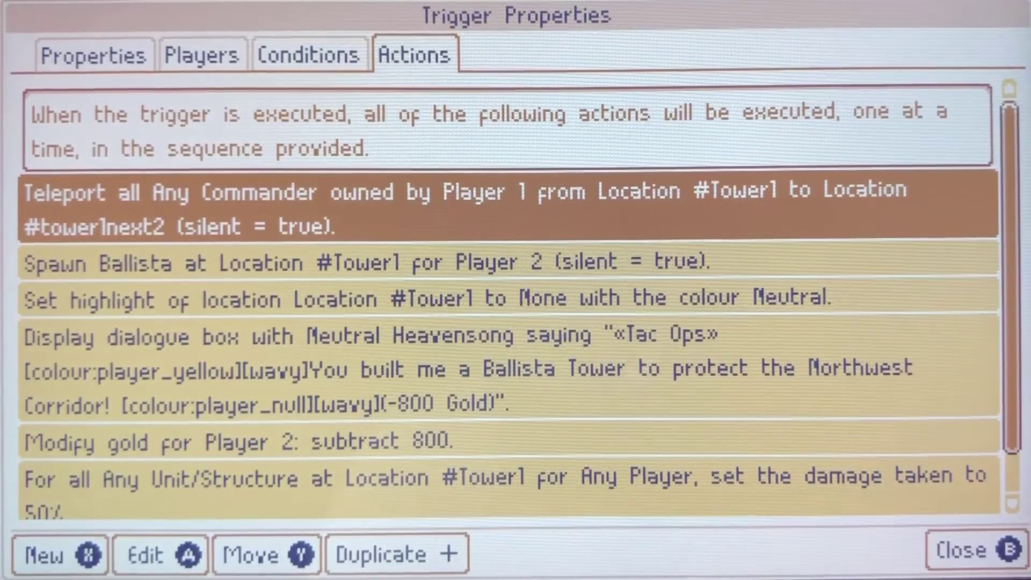
pyautogui.press('Escape')
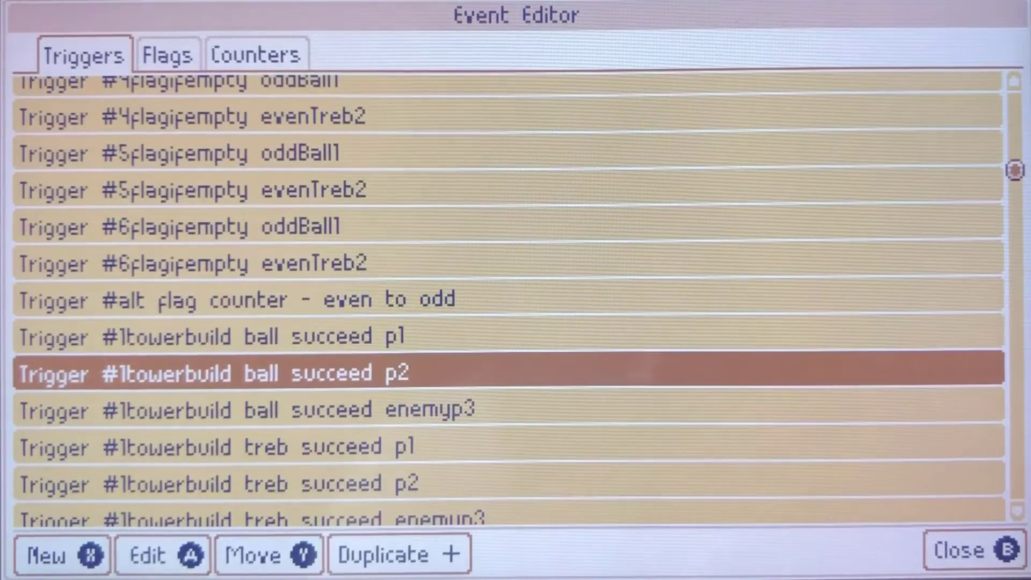
# - Reopen the "Trigger #1towerbuild ball succeed p1" trigger, check its funds condition for comparison, and close it
pyautogui.press('Up')
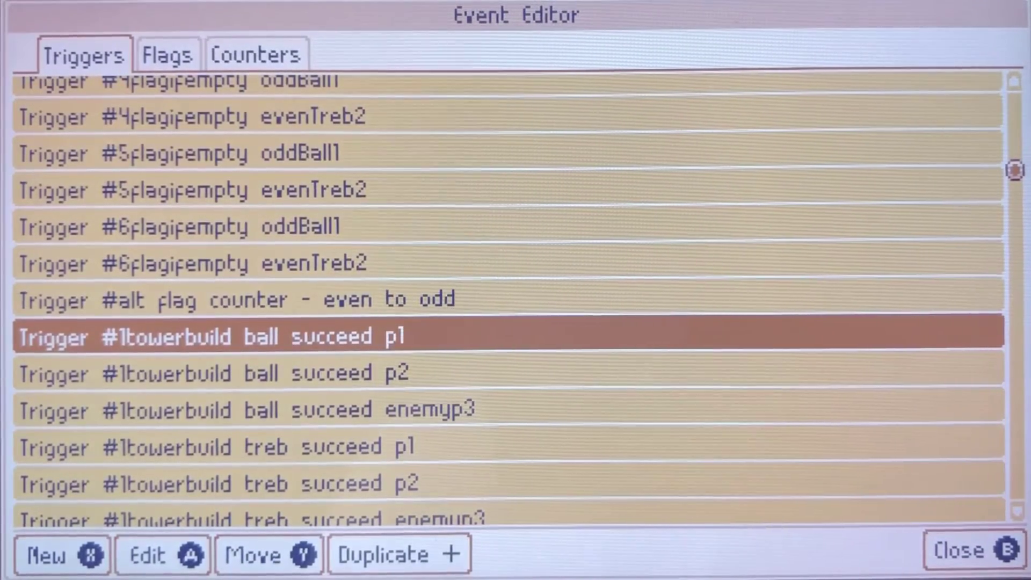
pyautogui.press('Return')
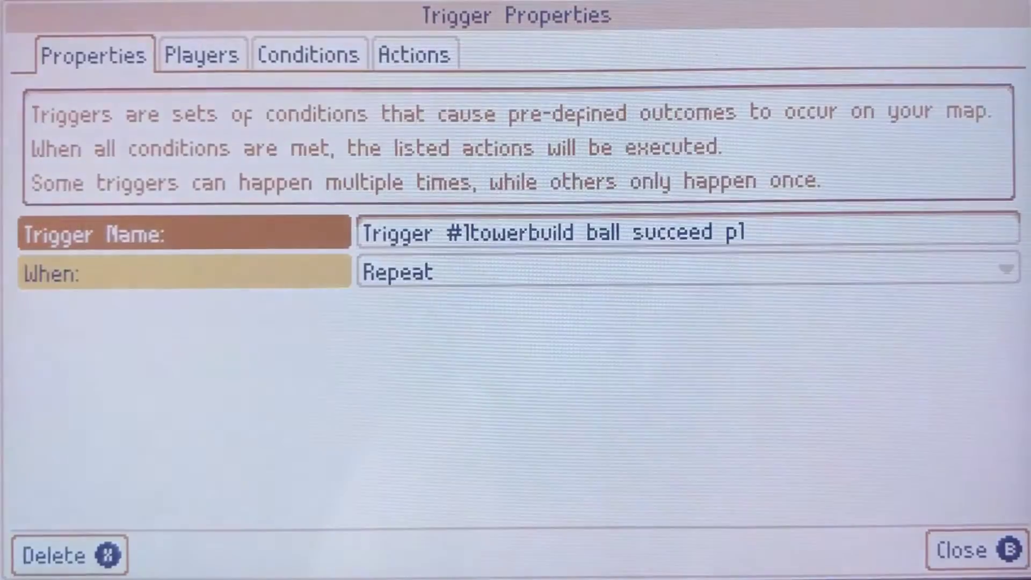
pyautogui.press('Tab')
pyautogui.press('Tab')
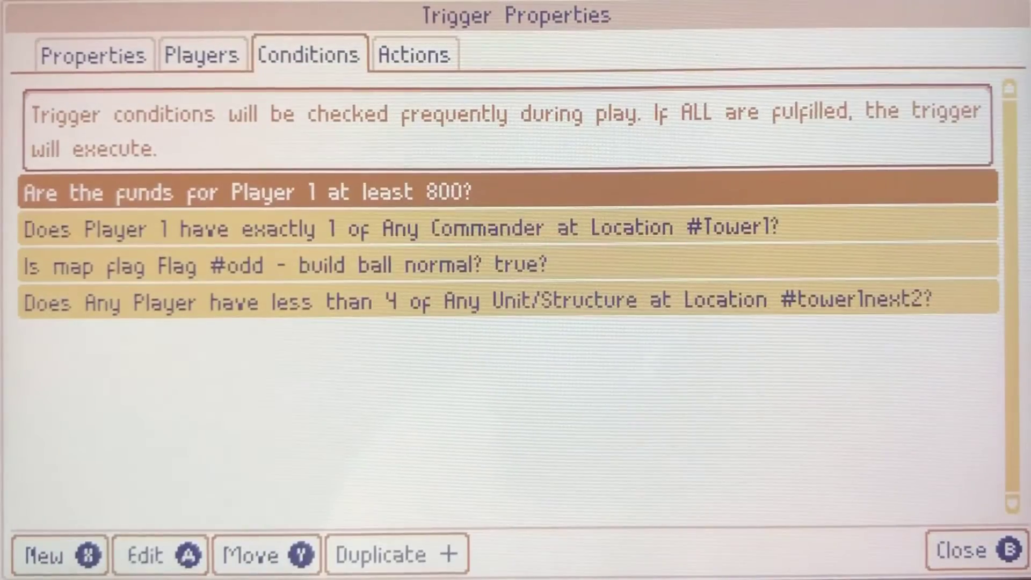
pyautogui.press('Escape')
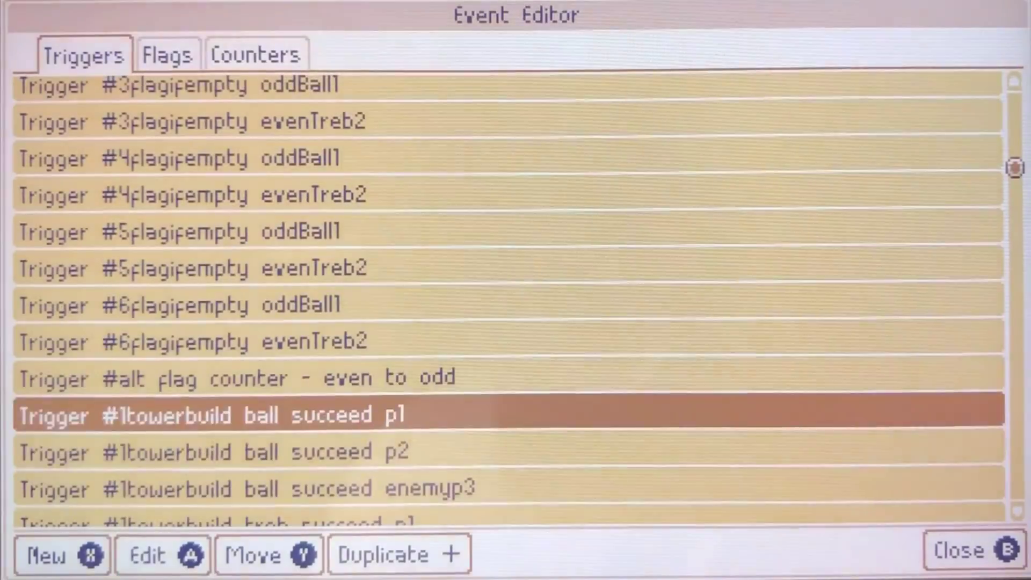
# - Reopen the "Trigger #1towerbuild ball succeed p2" trigger and compare its funds condition with the p1 version
pyautogui.press('Down')
pyautogui.press('Return')
pyautogui.press('Tab')
pyautogui.press('Tab')
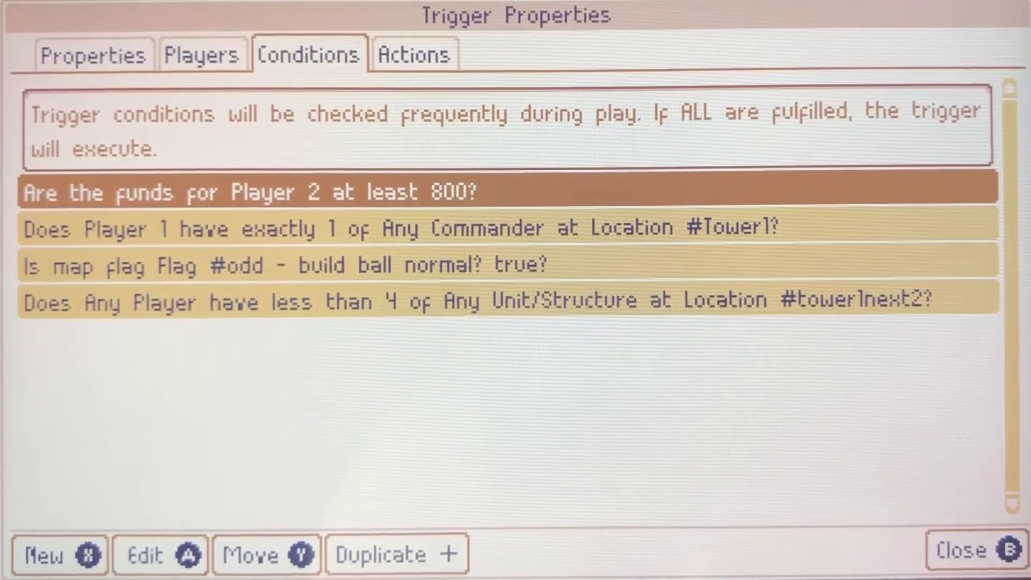
# - Go through the p2 ballista trigger's actions from the commander teleport to the damage-taken setting, and close the trigger
pyautogui.hotkey('ctrl', 'Tab')
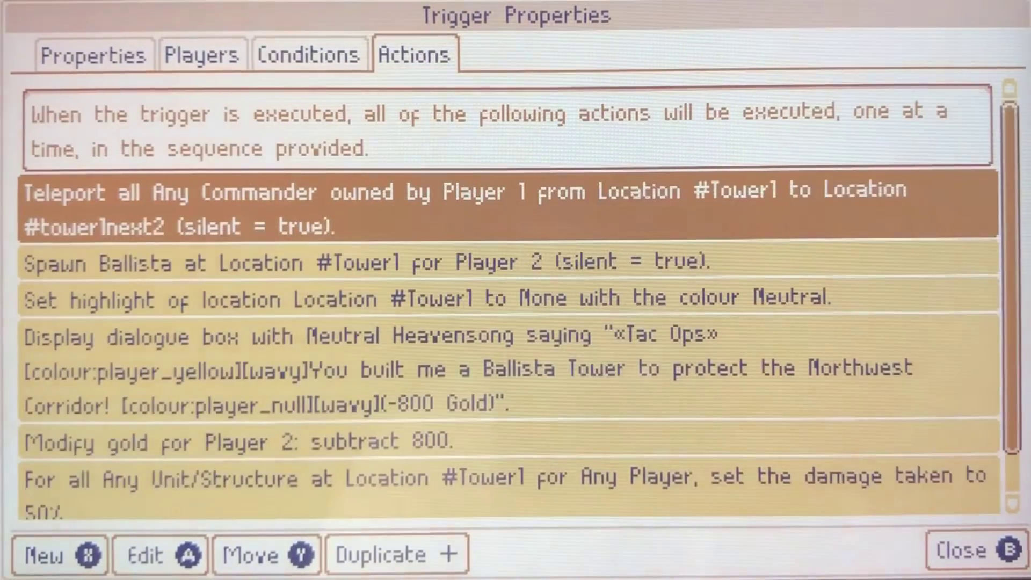
pyautogui.press('Down')
pyautogui.press('Down')
pyautogui.press('Down')
pyautogui.press('Down')
pyautogui.press('Down')
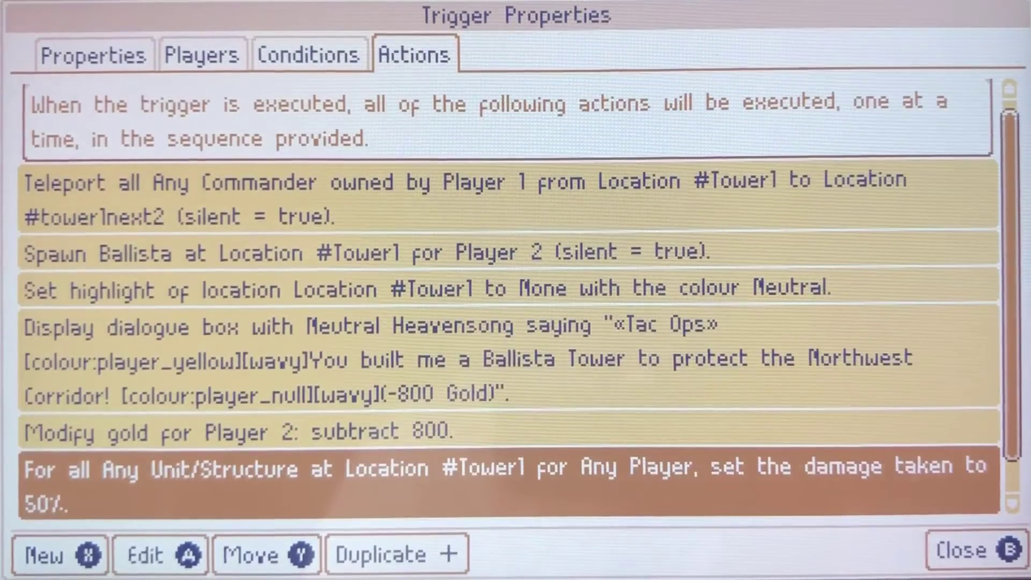
pyautogui.press('Escape')
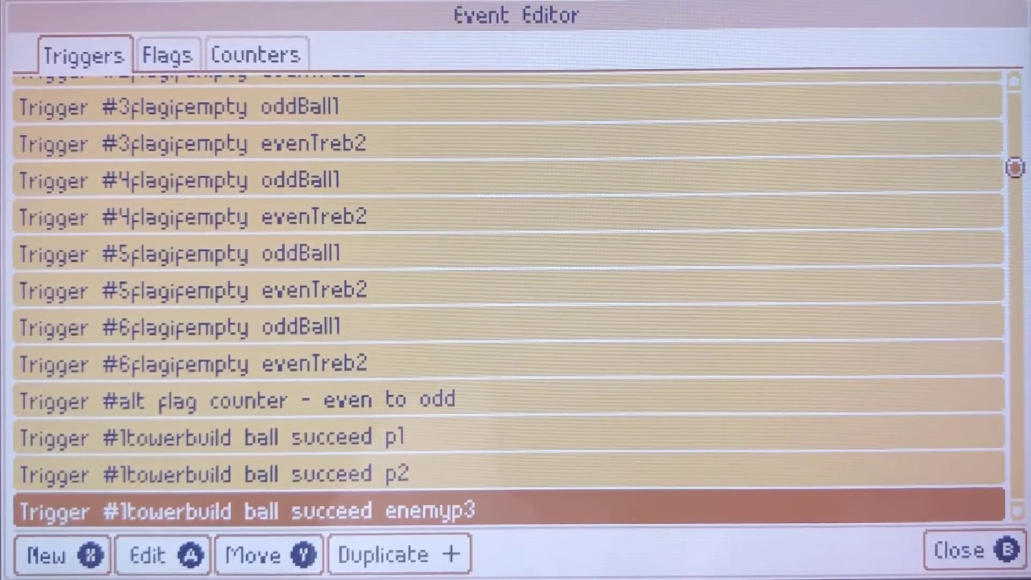
# - Open the "Trigger #1towerbuild ball succeed enemyp3" trigger and examine its unit, Soldier and flag conditions
pyautogui.press('Return')
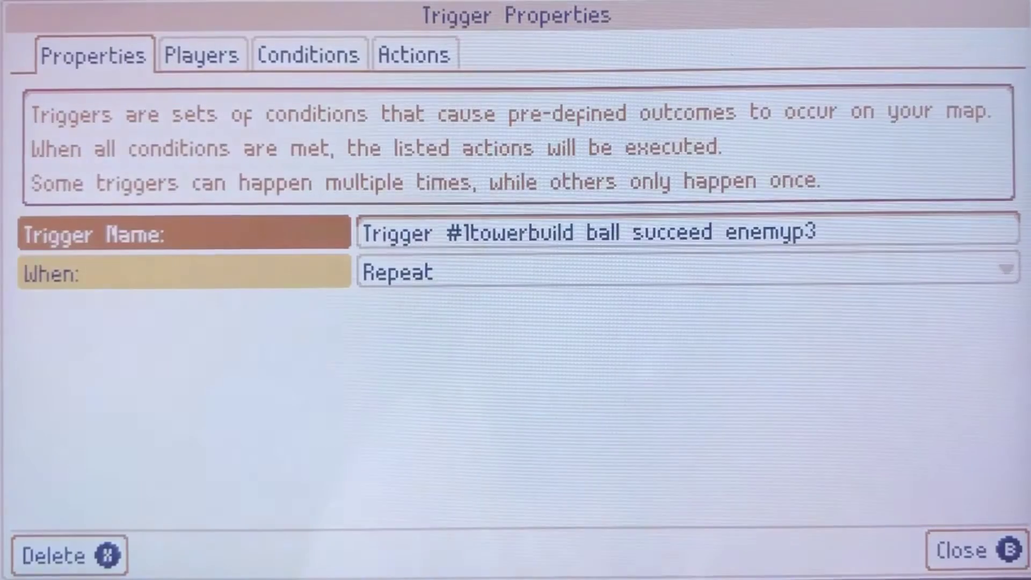
pyautogui.press('Tab')
pyautogui.press('Tab')
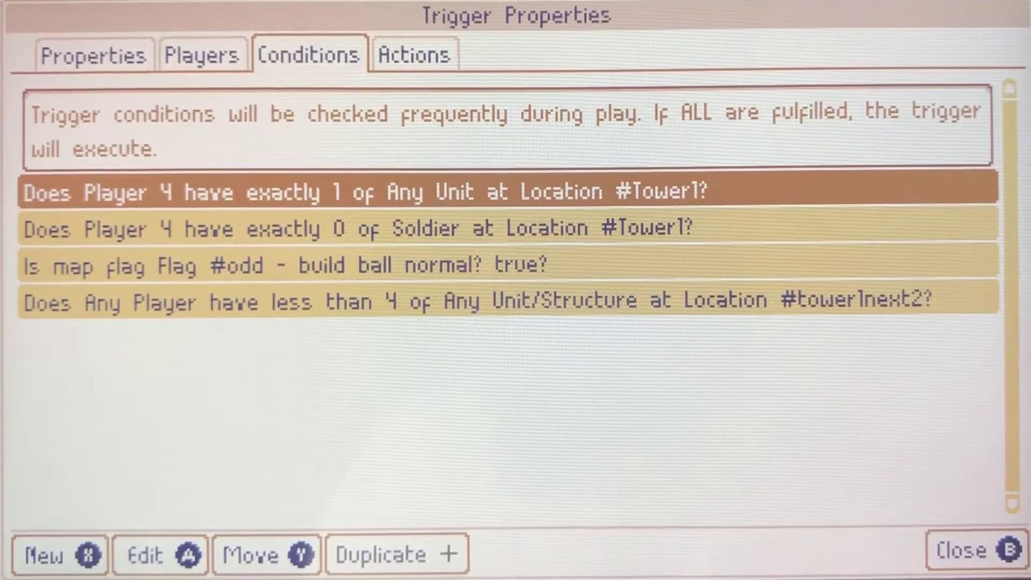
pyautogui.press('Down')
# - Examine the enemy ballista trigger's actions, from the Player 4 unit teleport through the warning dialogue to the damage-taken setting
pyautogui.press('Right')
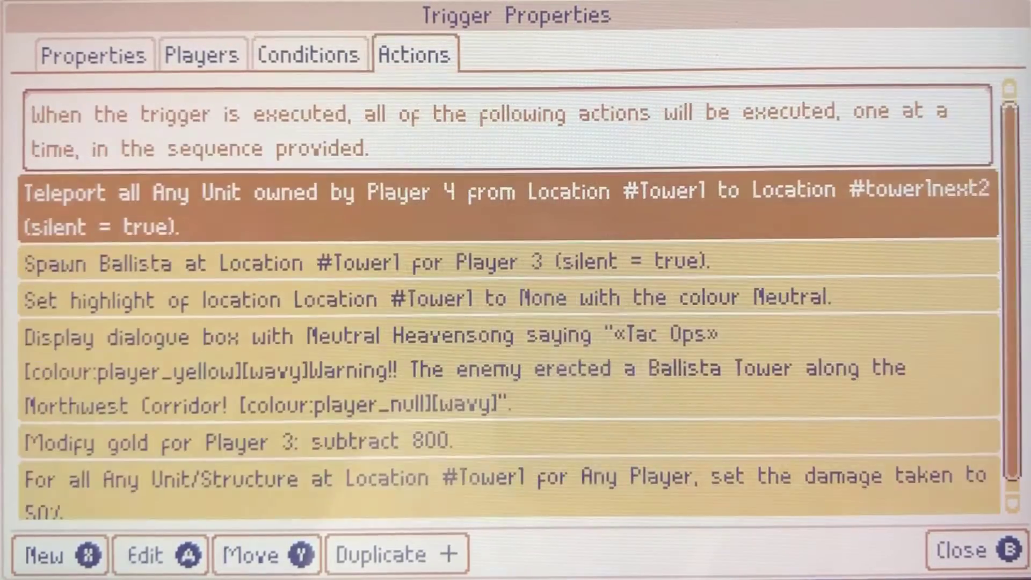
pyautogui.press('Down')
pyautogui.press('Down')
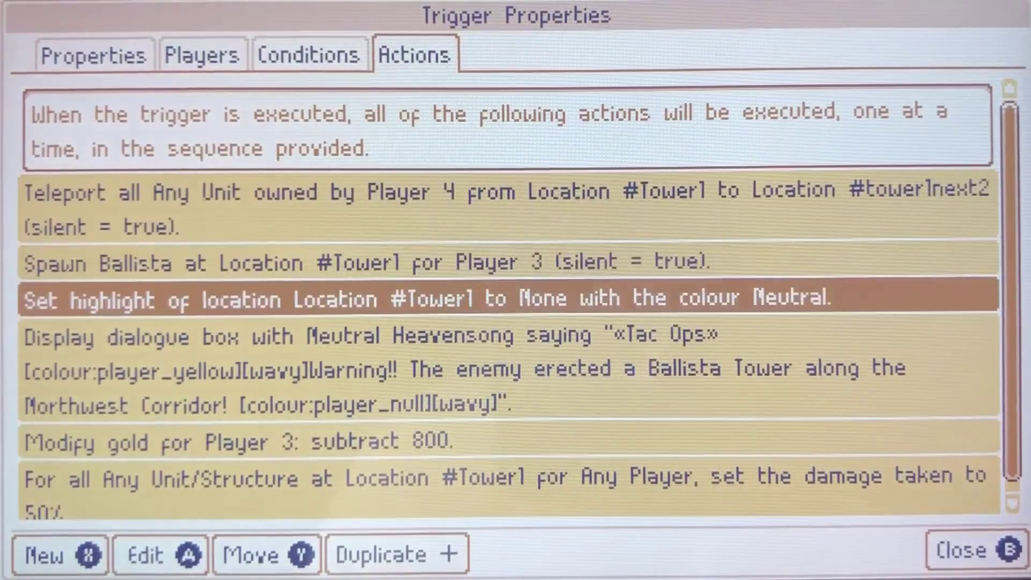
pyautogui.press('Down')
pyautogui.press('Down')
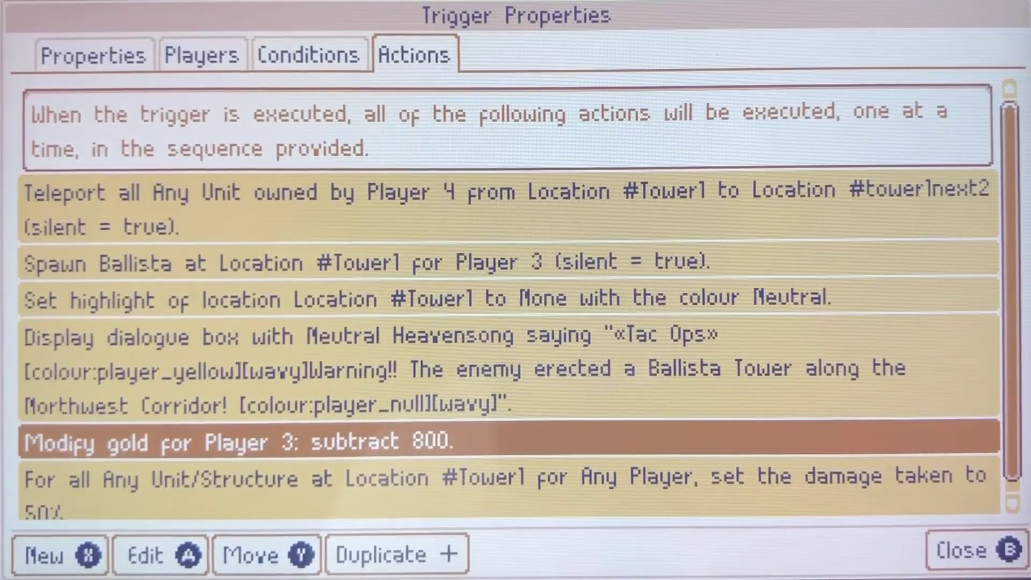
pyautogui.press('Up')
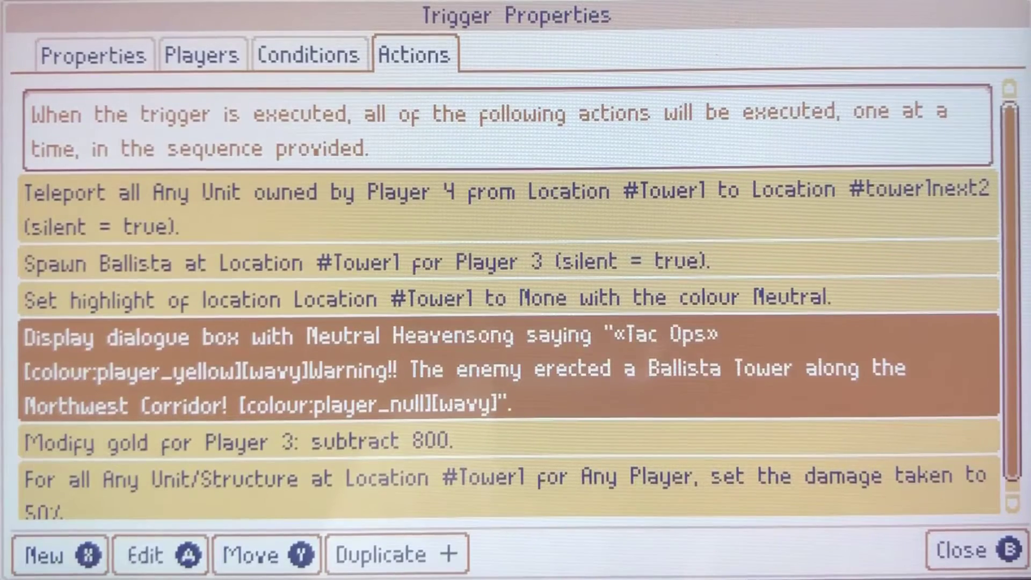
pyautogui.press('Down')
pyautogui.press('Down')
pyautogui.press('Down')
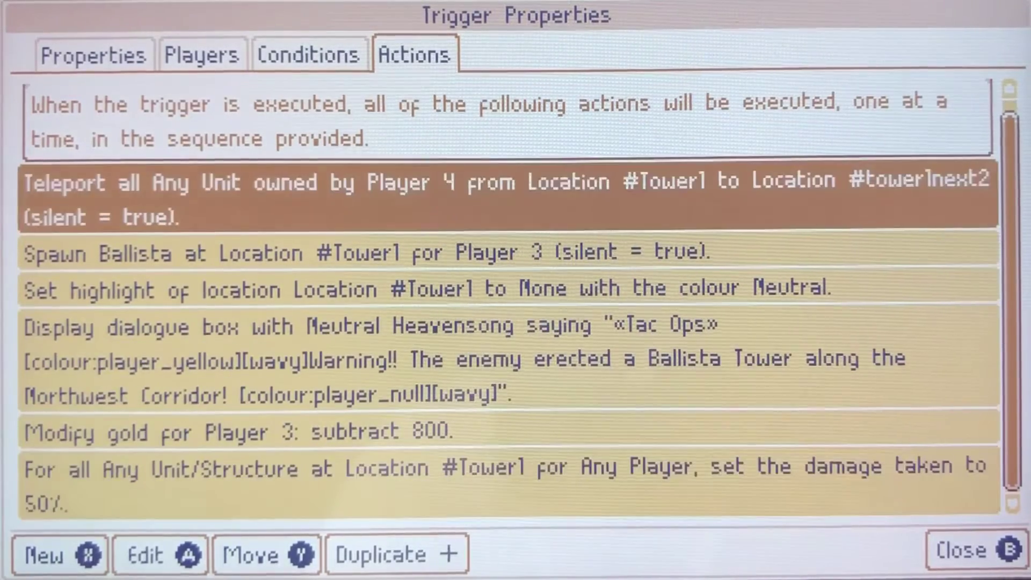
# - Review the enemy ballista trigger's damage-taken and Player 3 gold actions again, and close the trigger
pyautogui.press('Up')
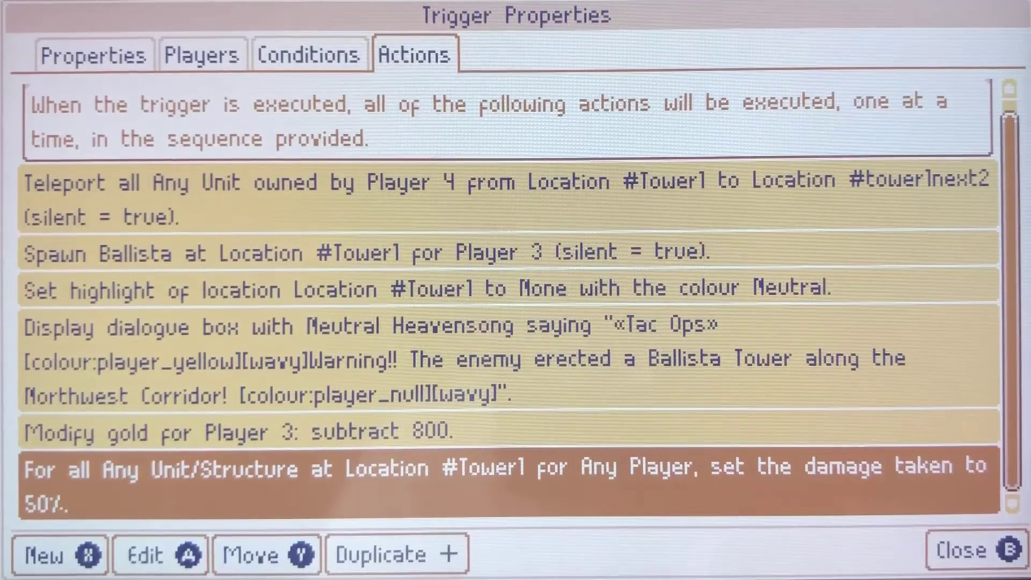
pyautogui.press('Up')
pyautogui.press('Up')
pyautogui.press('Up')
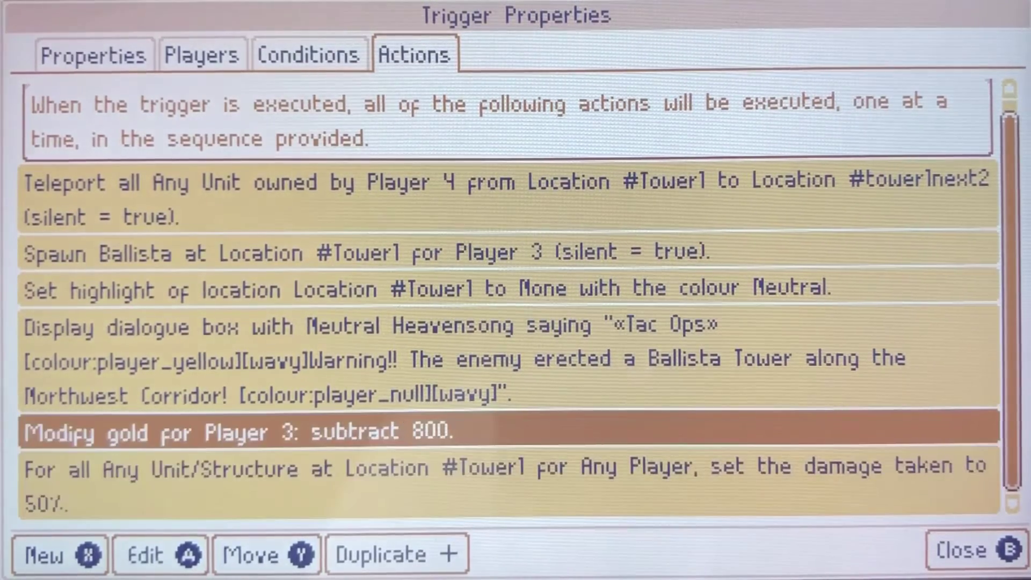
pyautogui.press('Up')
pyautogui.press('Escape')
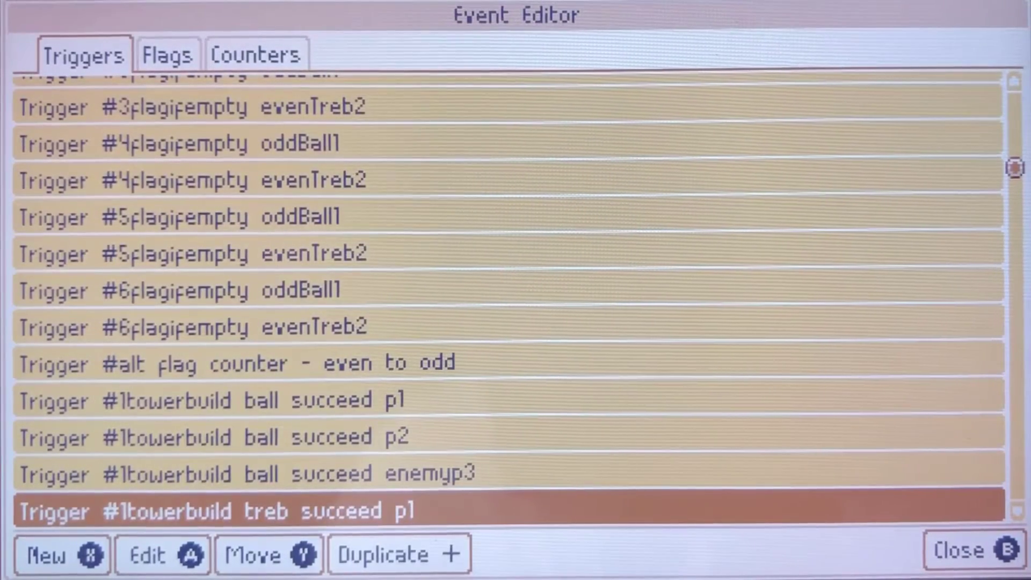
# - Look over the remaining #1towerbuild triggers, open "Trigger #1towerbuild treb succeed p1" and examine its conditions
pyautogui.press('Down')
pyautogui.press('Down')
pyautogui.press('Down')
pyautogui.press('Up')
pyautogui.press('Up')
pyautogui.press('Up')
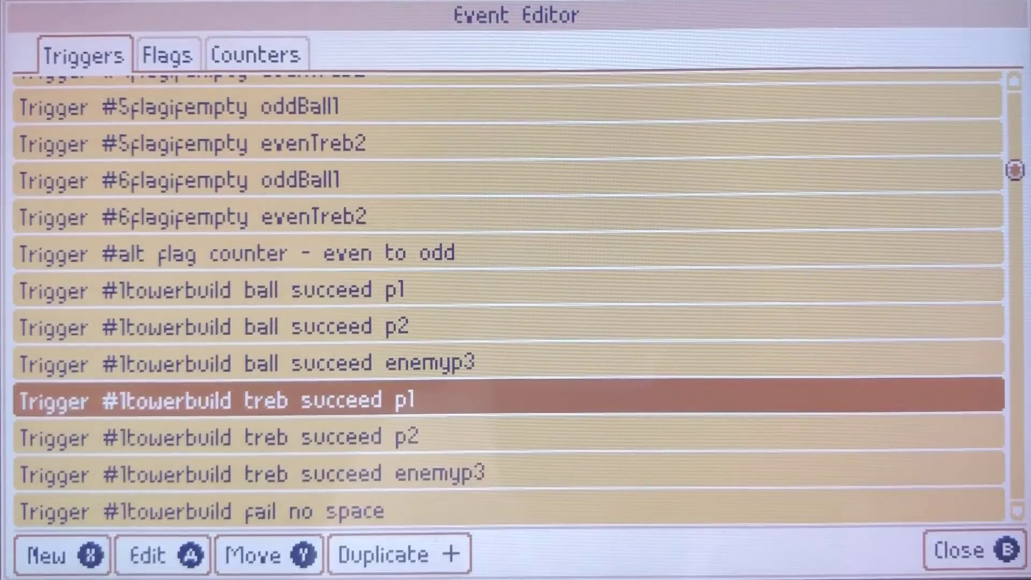
pyautogui.press('Return')
pyautogui.press('Tab')
pyautogui.press('Tab')
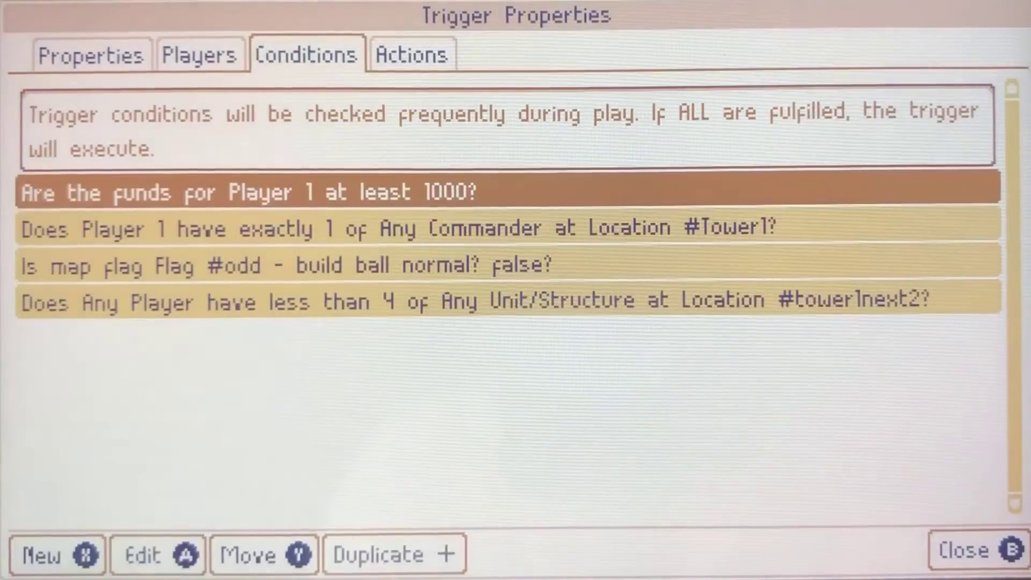
# - Examine the p1 trebuchet trigger's actions from the commander teleport to the #towerowned1 flag, and close the trigger
pyautogui.press('Tab')
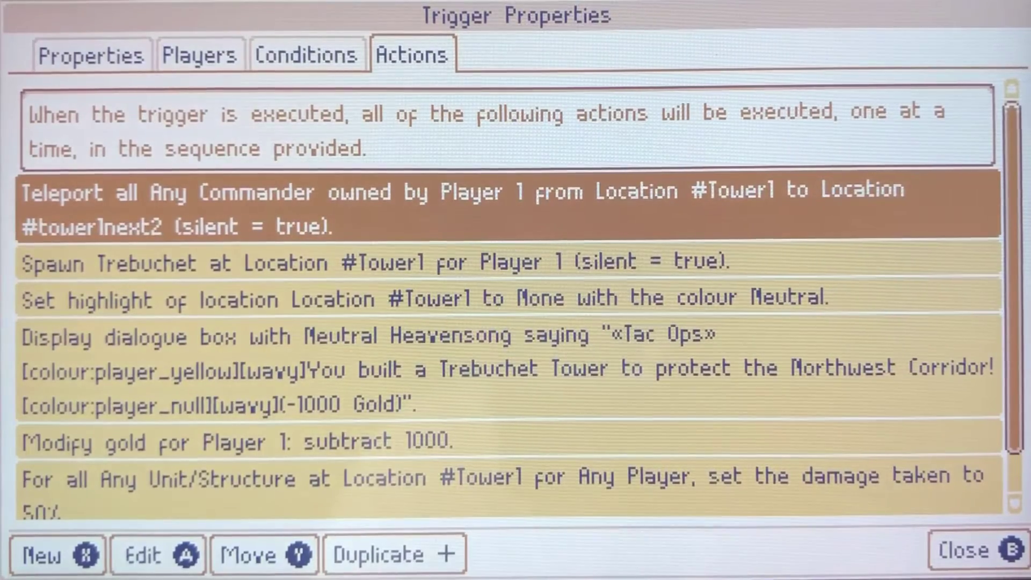
pyautogui.press('Down')
pyautogui.press('Down')
pyautogui.press('Down')
pyautogui.press('Down')
pyautogui.press('Down')
pyautogui.press('Down')
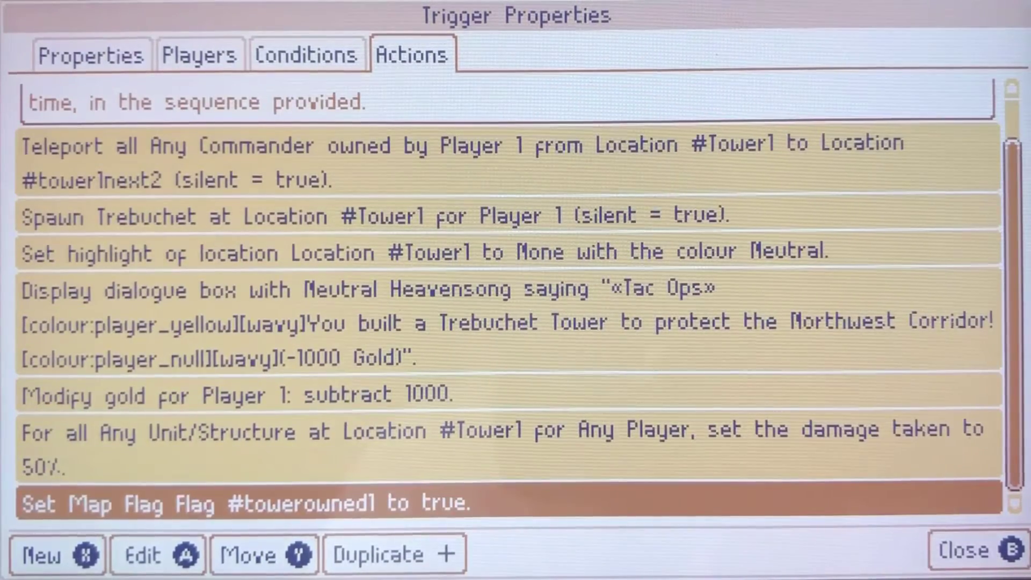
pyautogui.press('Escape')
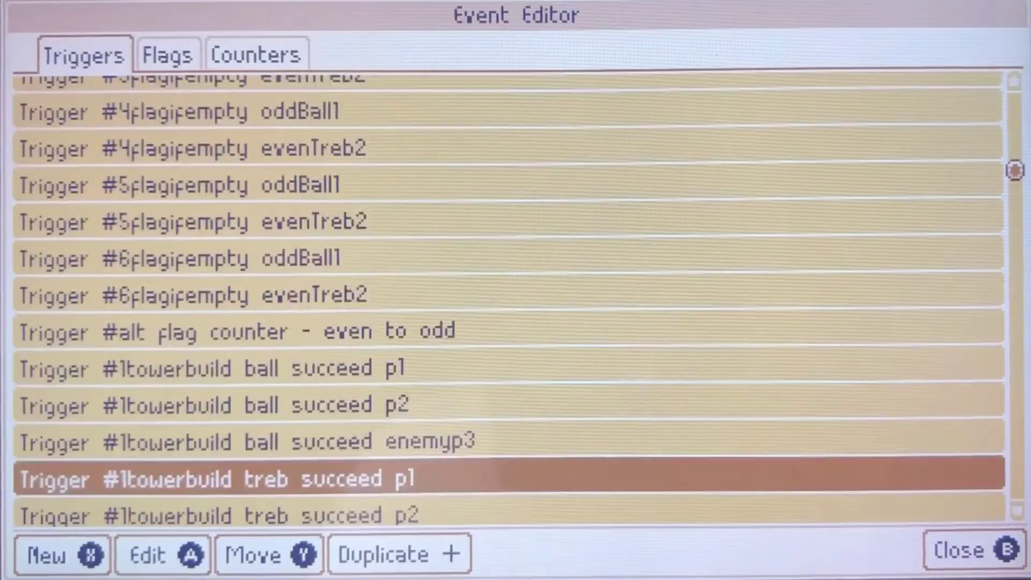
# - Open the "Trigger #1towerbuild treb succeed p2" trigger and examine its conditions
pyautogui.press('Down')
pyautogui.press('Return')
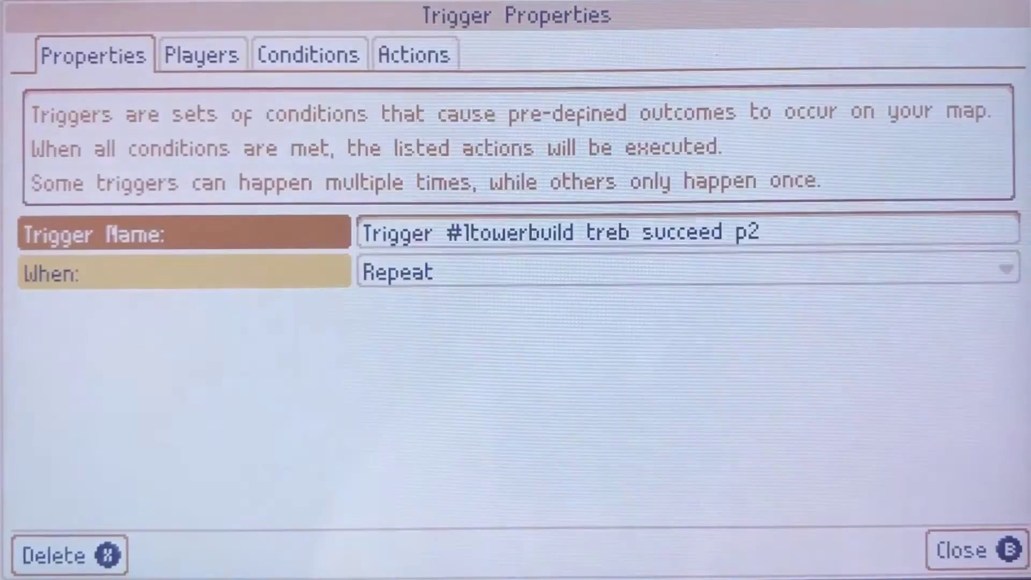
pyautogui.press('Tab')
pyautogui.press('Tab')
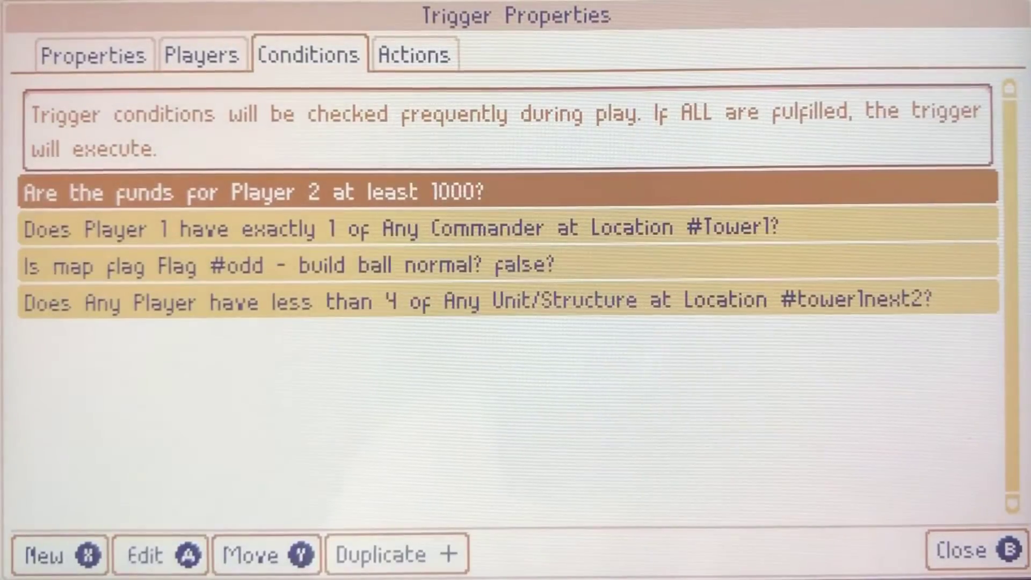
# - Examine the p2 trebuchet trigger's actions down to the Trebuchet Tower dialogue, and close the trigger
pyautogui.press('Tab')
pyautogui.press('Down')
pyautogui.press('Down')
pyautogui.press('Down')
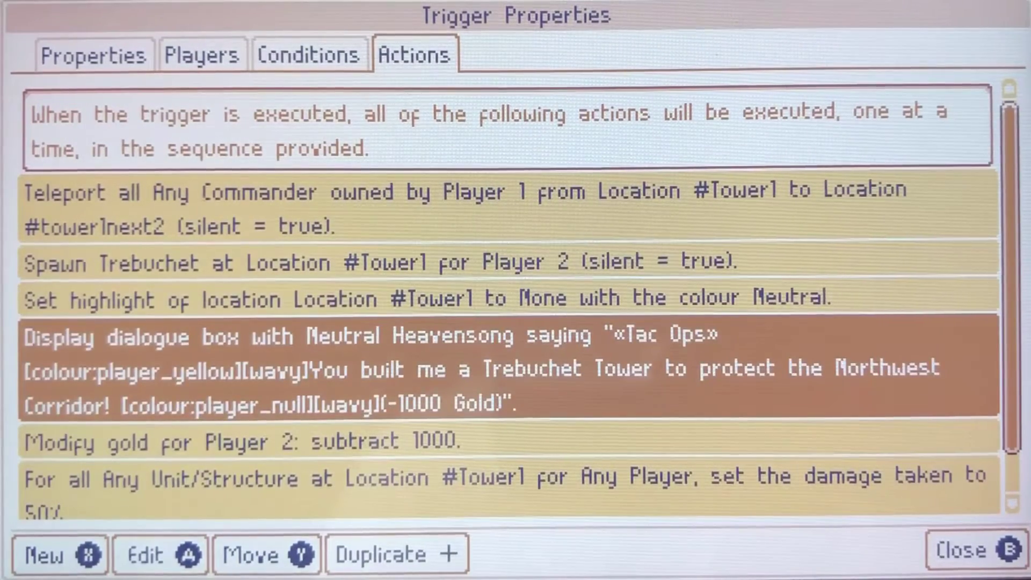
pyautogui.press('Escape')
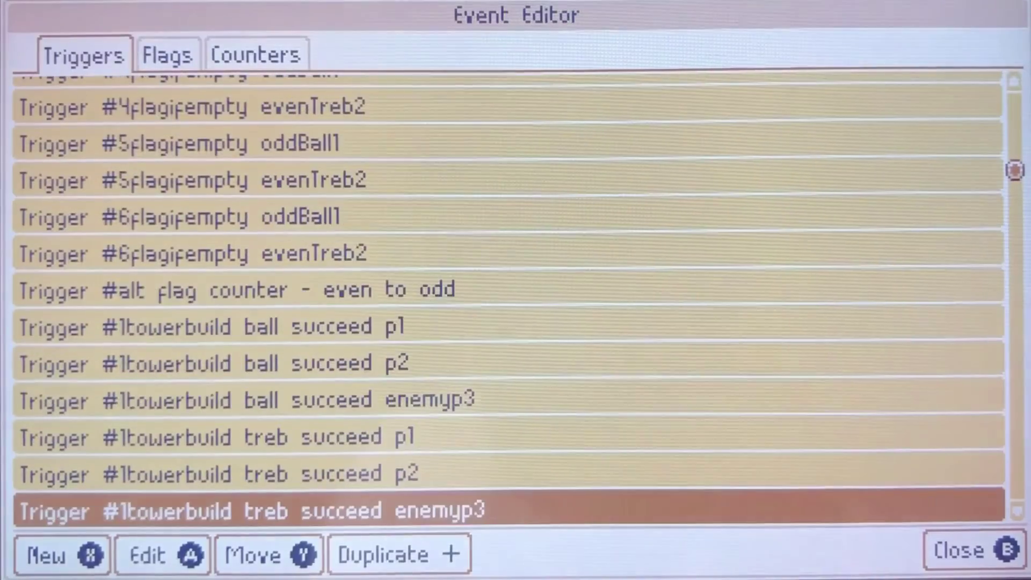
# - Open the "Trigger #1towerbuild treb succeed enemyp3" trigger and examine its conditions
pyautogui.press('Return')
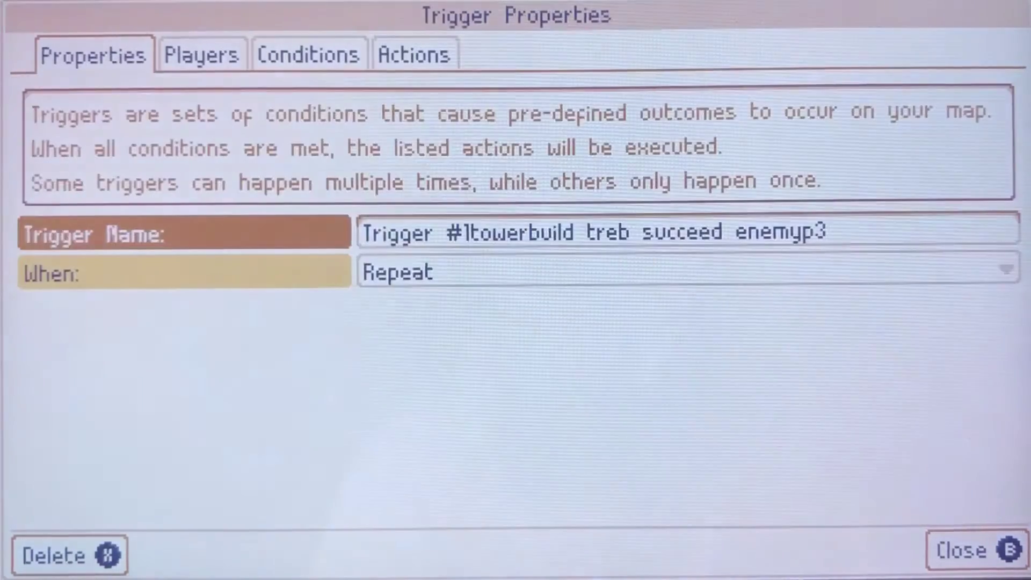
pyautogui.press('Tab')
pyautogui.press('Tab')
pyautogui.press('Down')
pyautogui.press('Down')
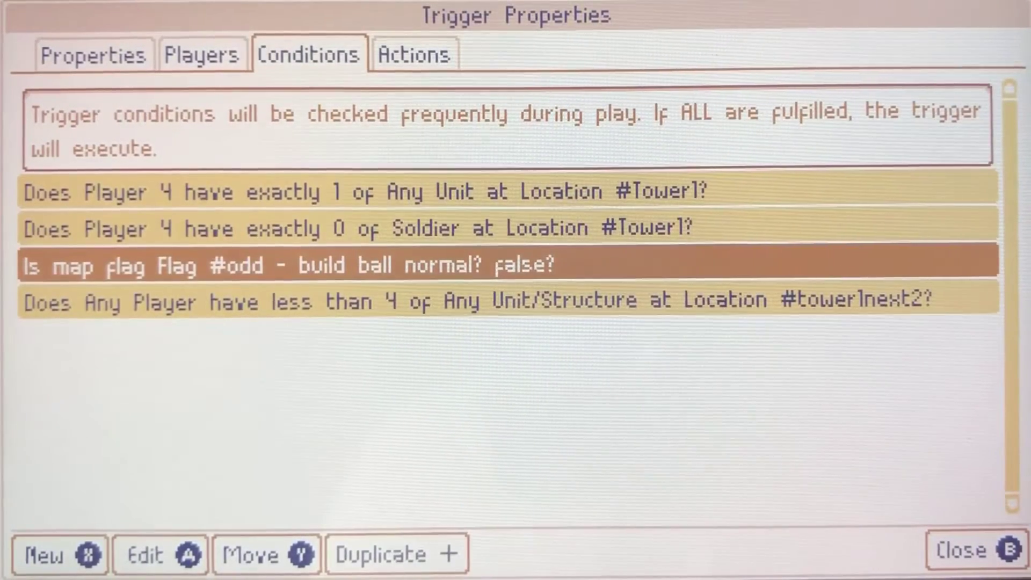
# - Examine the enemyp3 trebuchet trigger's actions from the Player 4 teleport to the damage-taken setting at #Tower1, and close the trigger
pyautogui.press('Tab')
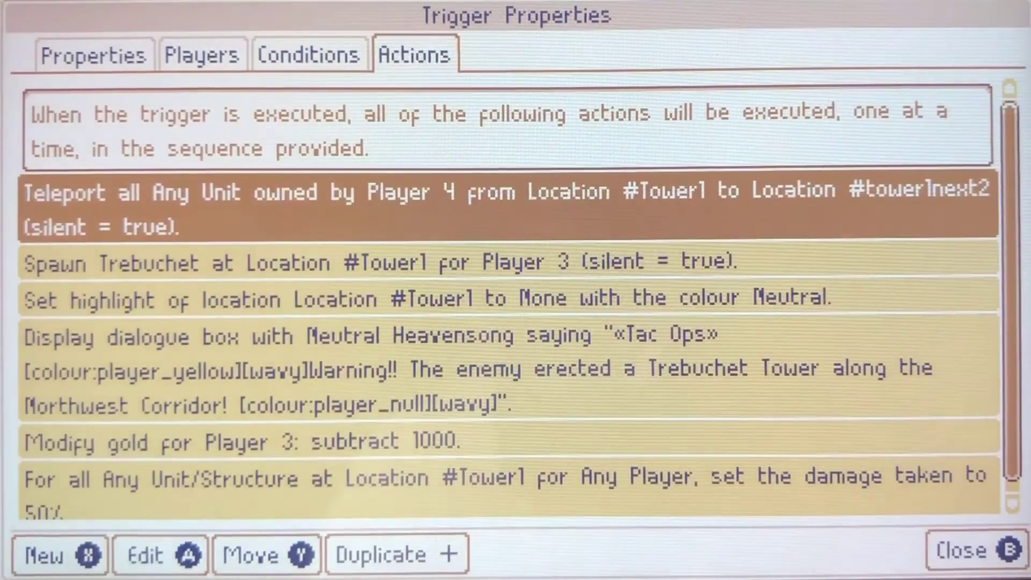
pyautogui.press('Down')
pyautogui.press('Down')
pyautogui.press('Down')
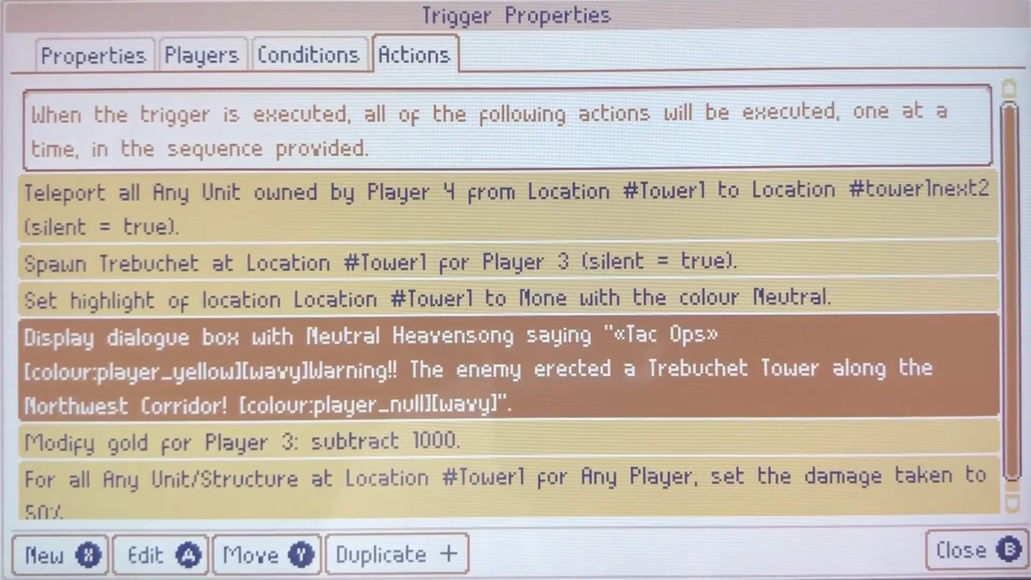
pyautogui.press('Down')
pyautogui.press('Down')
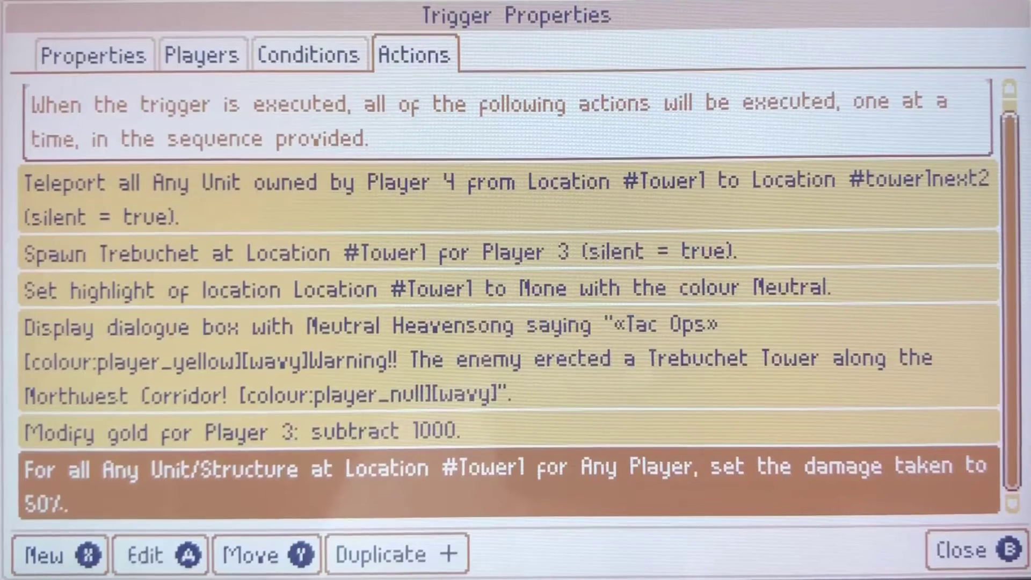
pyautogui.press('Escape')
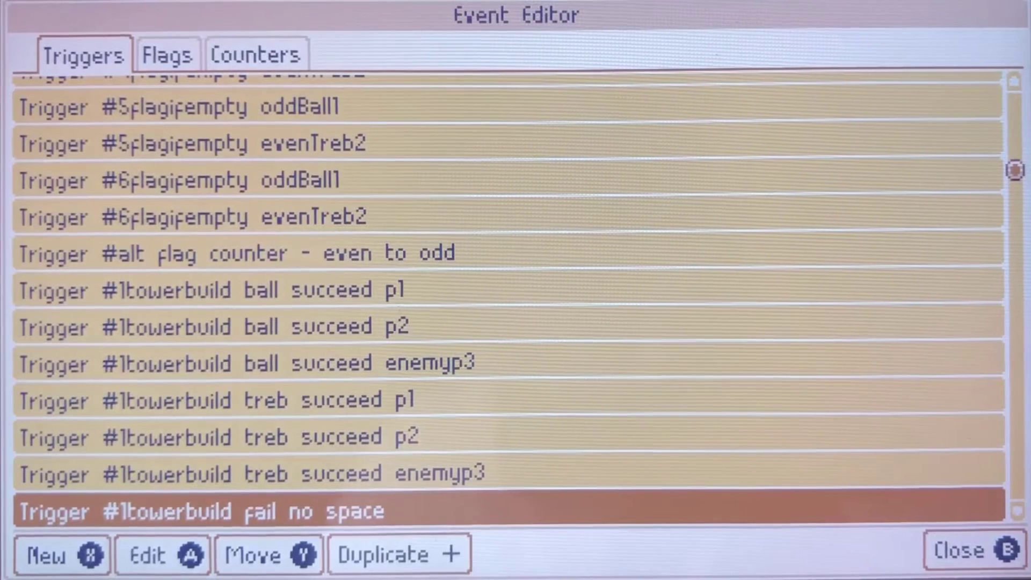
# - Look over the #1towerbuild fail triggers, open "Trigger #1towerbuild fail no space" and examine its conditions
pyautogui.press('Down')
pyautogui.press('Down')
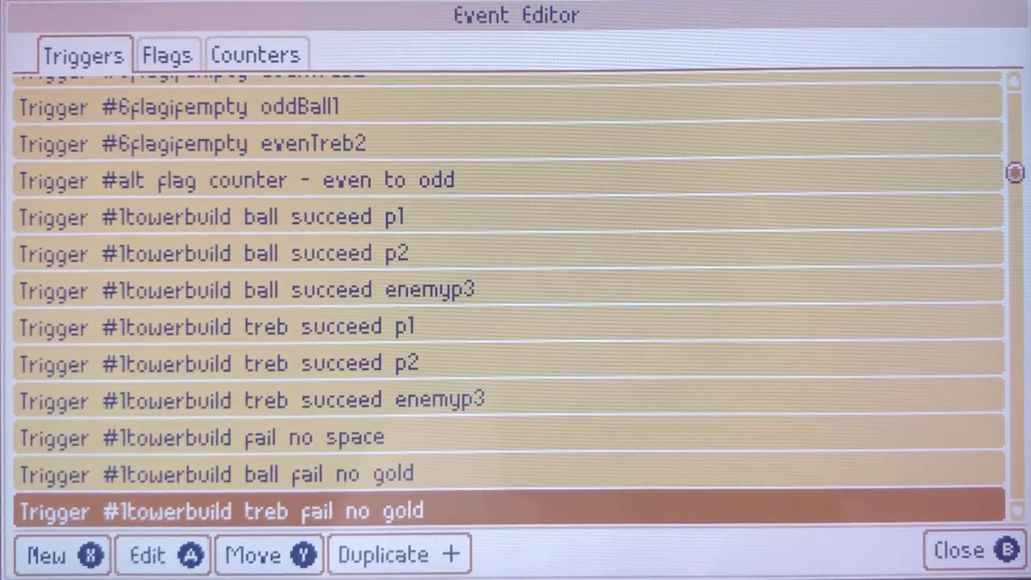
pyautogui.press('Up')
pyautogui.press('Up')
pyautogui.press('Return')
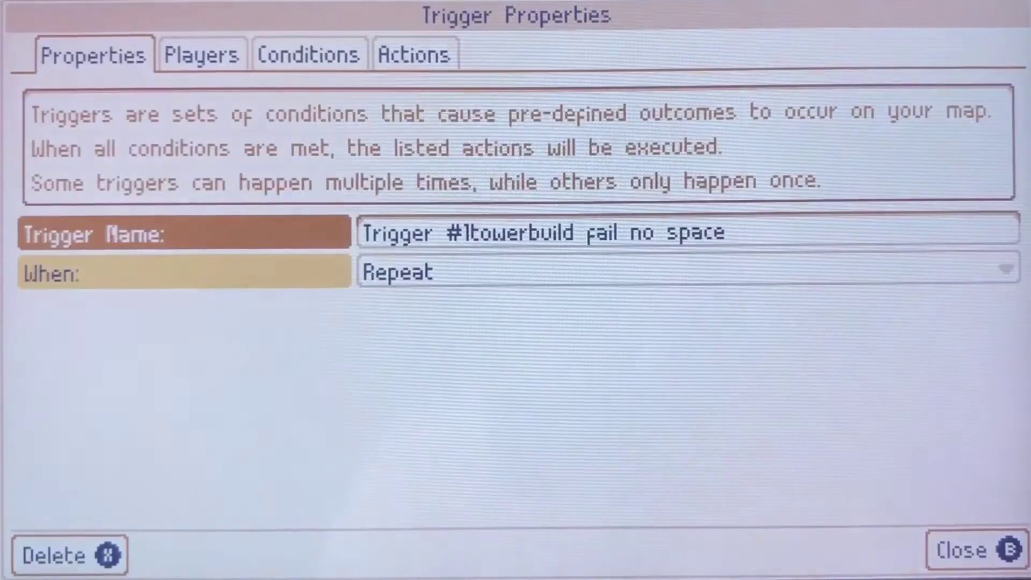
pyautogui.press('Tab')
pyautogui.press('Tab')
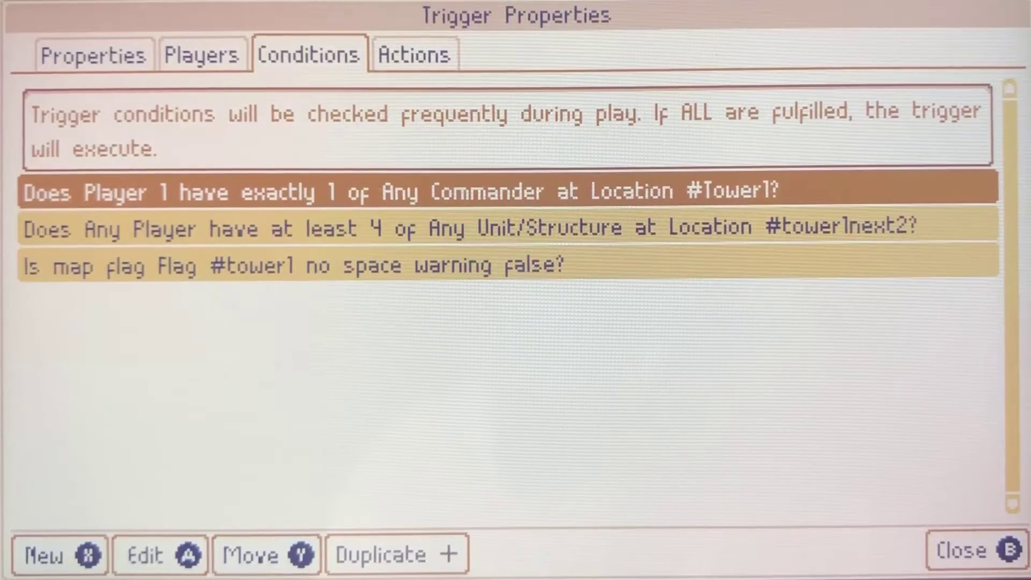
# - Compare the no-space trigger's warning dialogue and flag actions with its conditions, and close the trigger
pyautogui.press('Right')
pyautogui.press('Down')
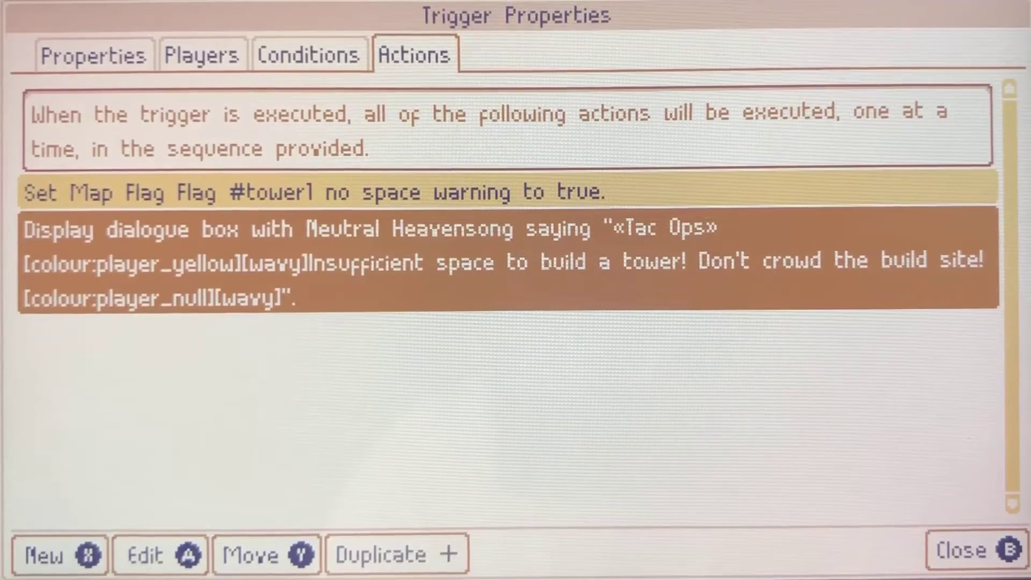
pyautogui.press('Left')
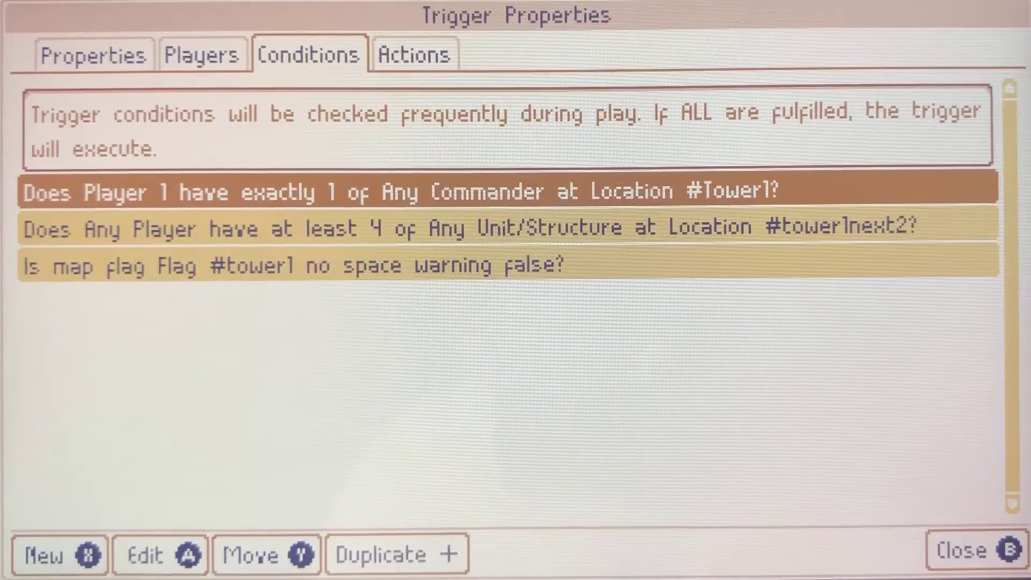
pyautogui.press('Down')
pyautogui.press('Down')
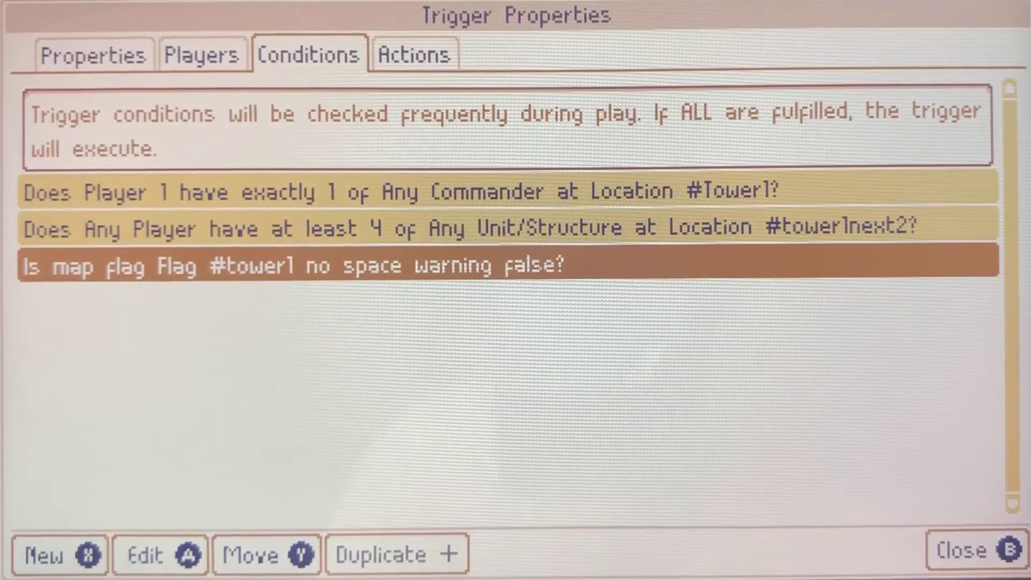
pyautogui.press('Right')
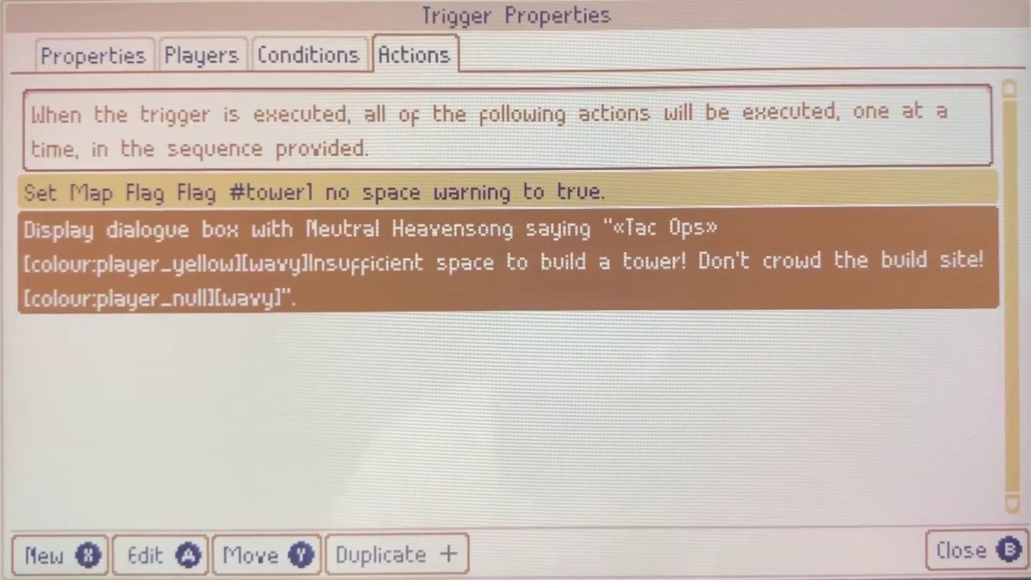
pyautogui.press('Up')
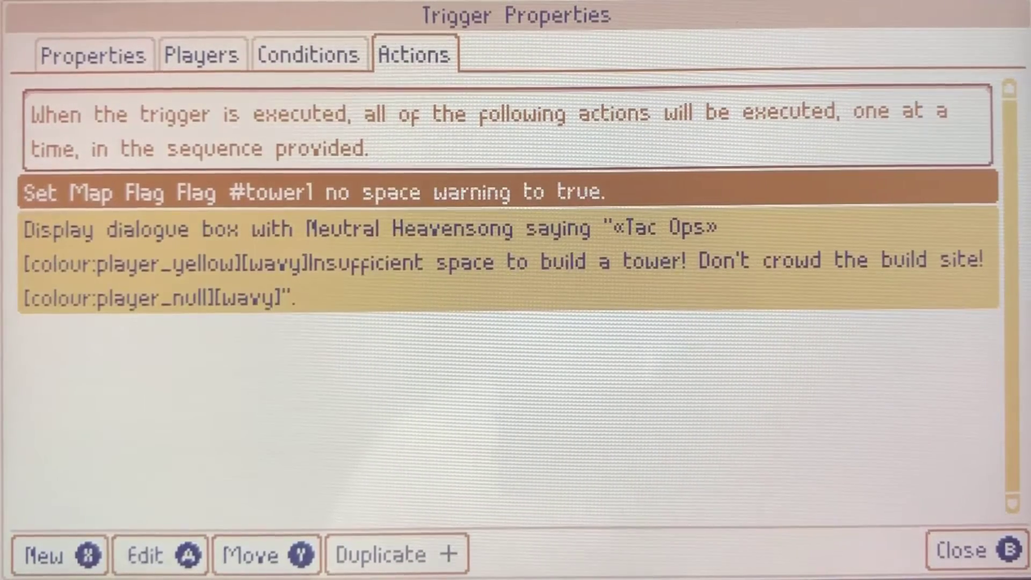
pyautogui.press('Escape')
# - Open "Trigger #1towerbuild ball fail no gold", examine its players, conditions and actions, and close it
pyautogui.press('Down')
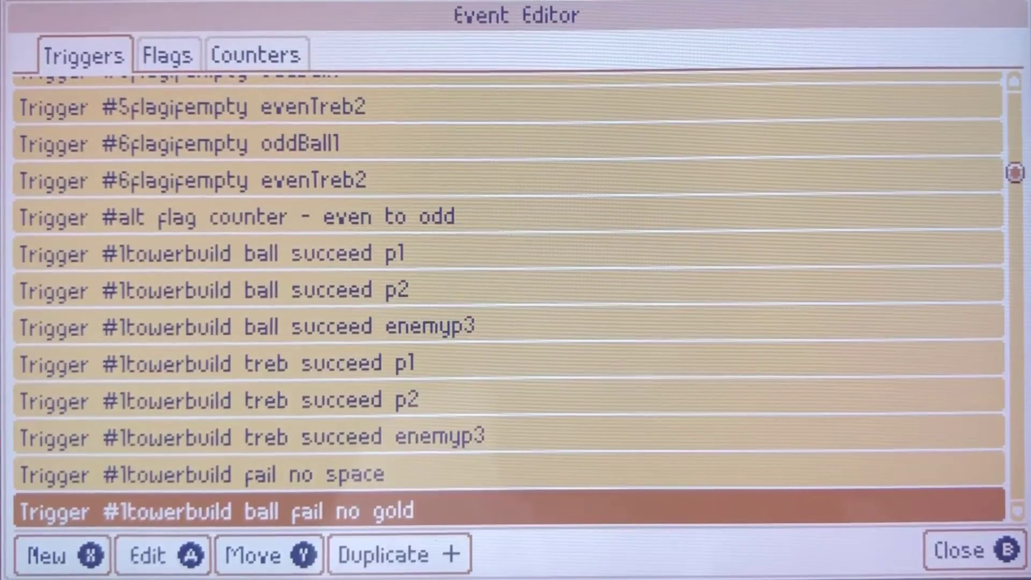
pyautogui.press('Return')
pyautogui.press('Tab')
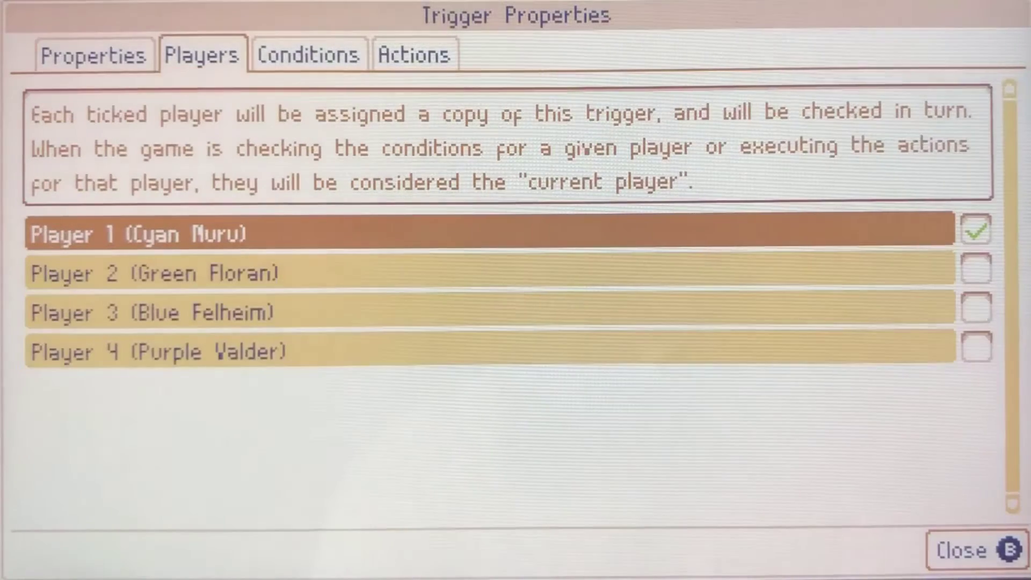
pyautogui.press('Tab')
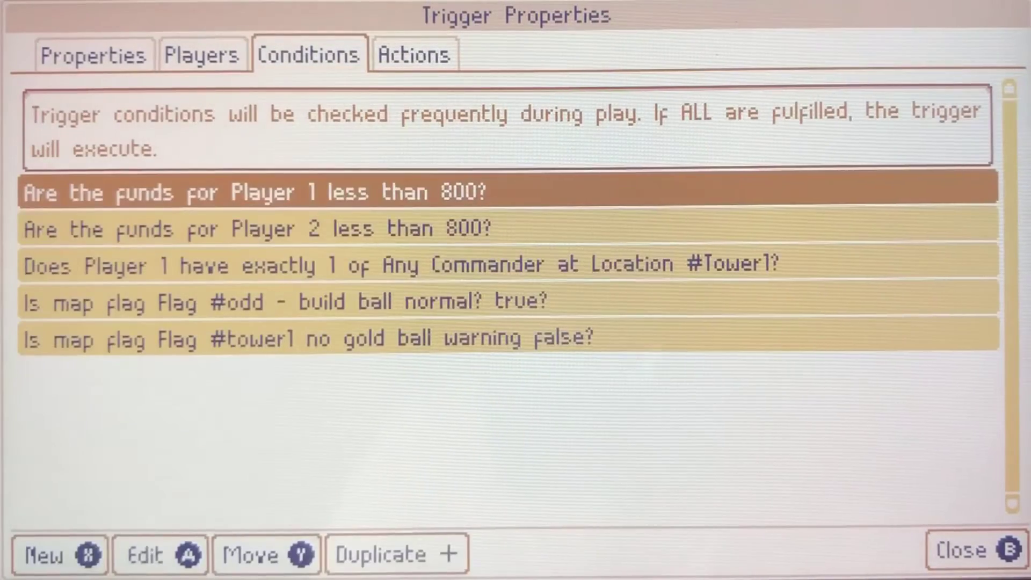
pyautogui.press('Down')
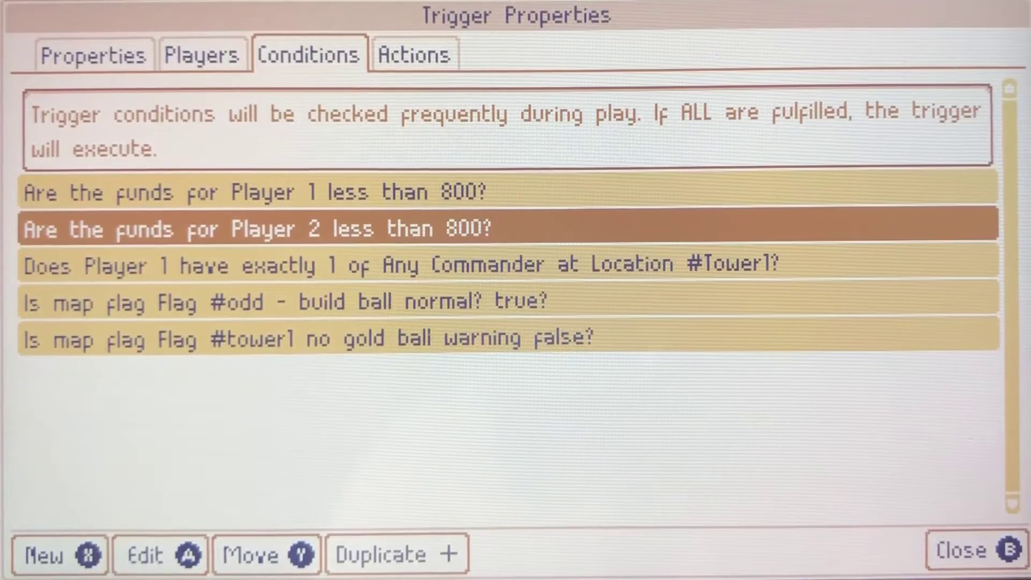
pyautogui.press('Down')
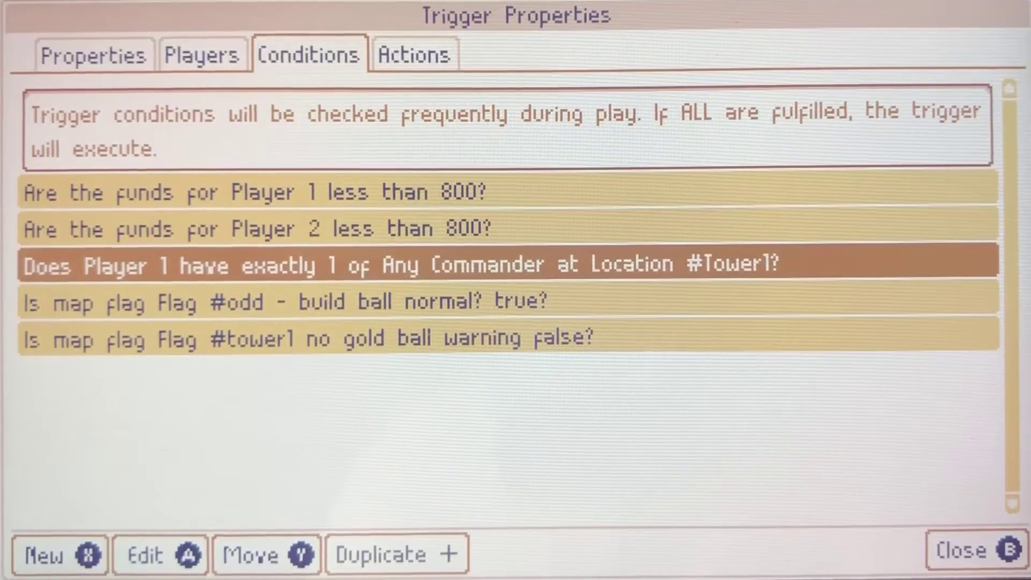
pyautogui.press('Tab')
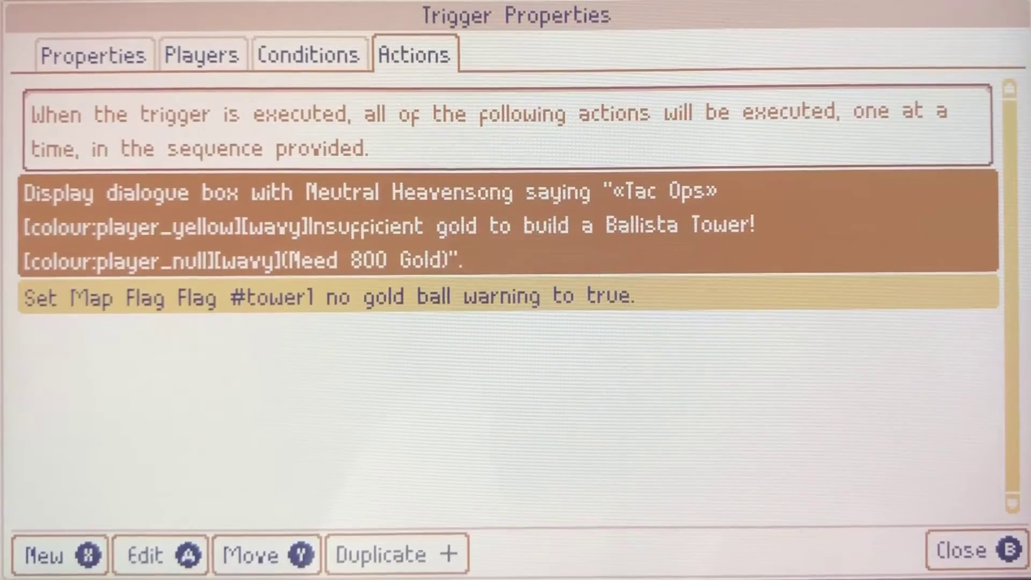
pyautogui.press('Escape')
# - Open "Trigger #1towerbuild treb fail no gold", examine its players, conditions and warning actions, and close it
pyautogui.press('Down')
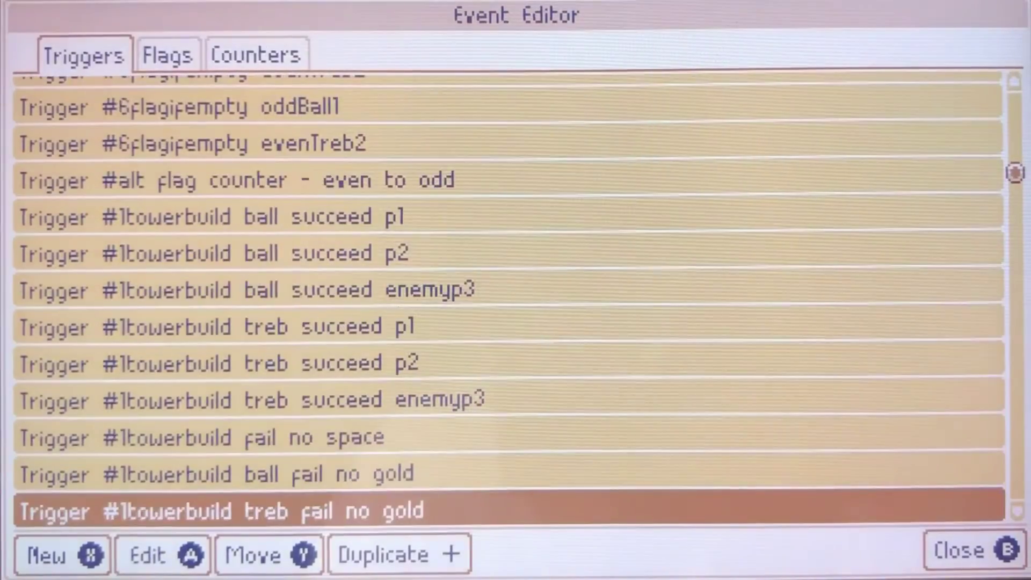
pyautogui.press('Return')
pyautogui.press('Tab')
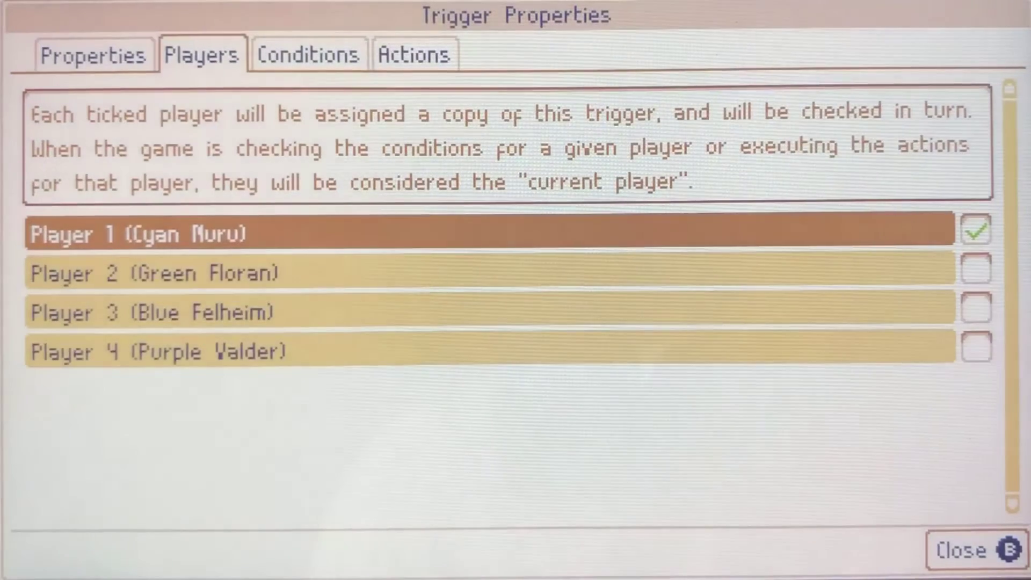
pyautogui.press('Tab')
pyautogui.press('Down')
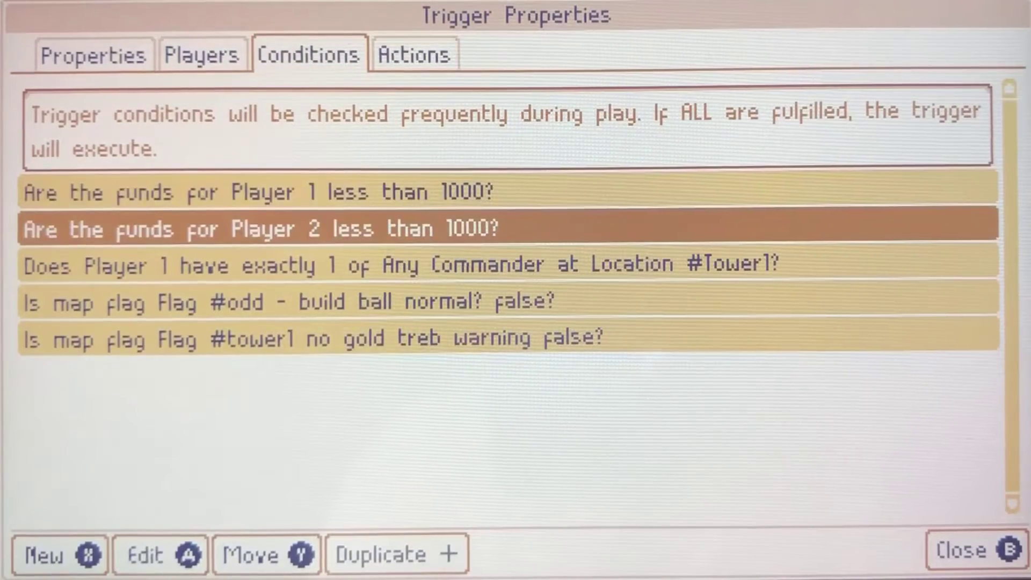
pyautogui.press('Tab')
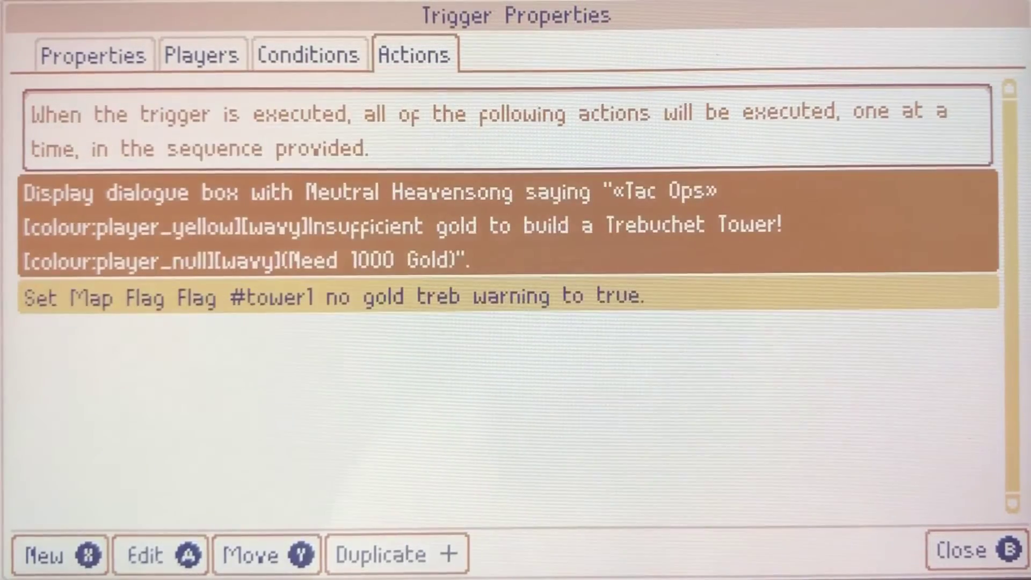
pyautogui.press('Down')
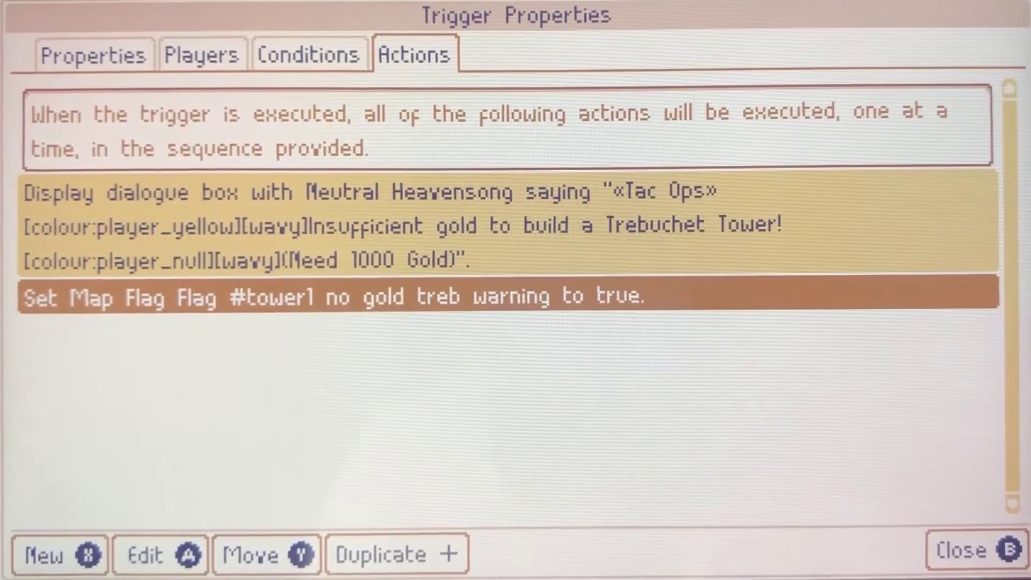
pyautogui.press('b')
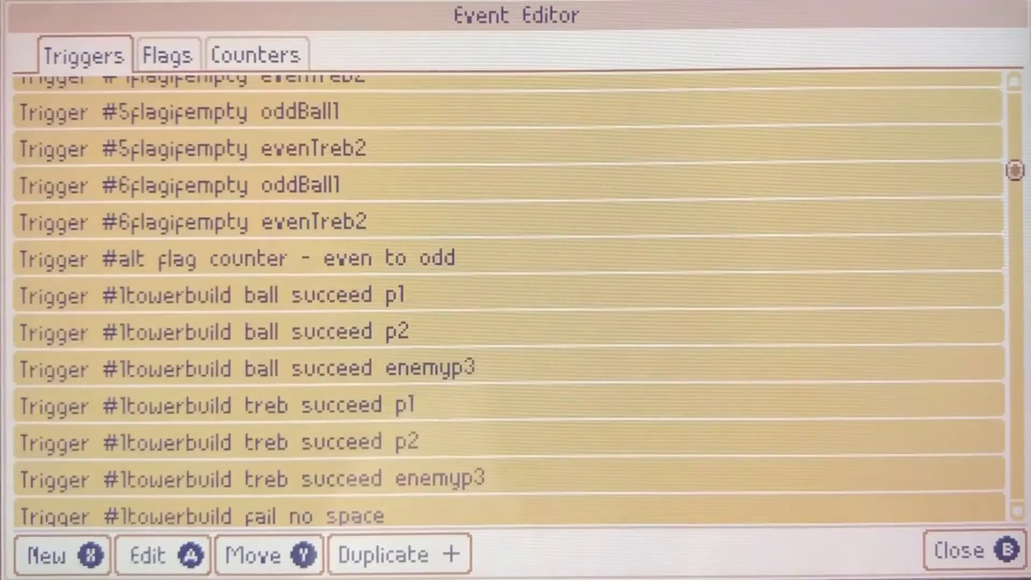
# - Look through the trigger list from the #2towerbuild triggers to the first #3towerbuild triggers, and return to the #2towerbuild ball triggers
pyautogui.press('Down')
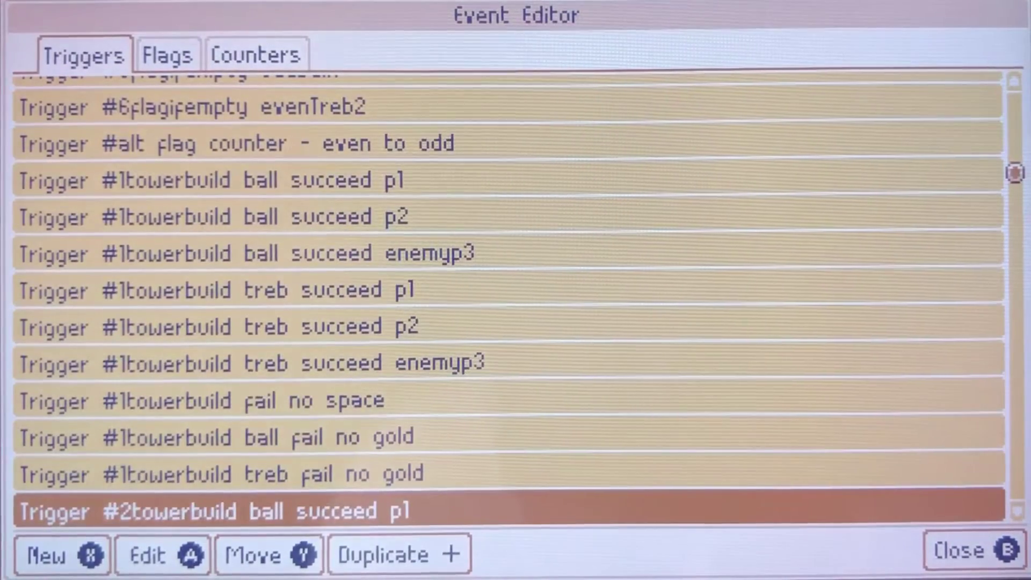
pyautogui.press('Down')
pyautogui.press('Down')
pyautogui.press('Down')
pyautogui.press('Down')
pyautogui.press('Down')
pyautogui.press('Down')
pyautogui.press('Down')
pyautogui.press('Down')
pyautogui.press('Down')
pyautogui.press('Down')
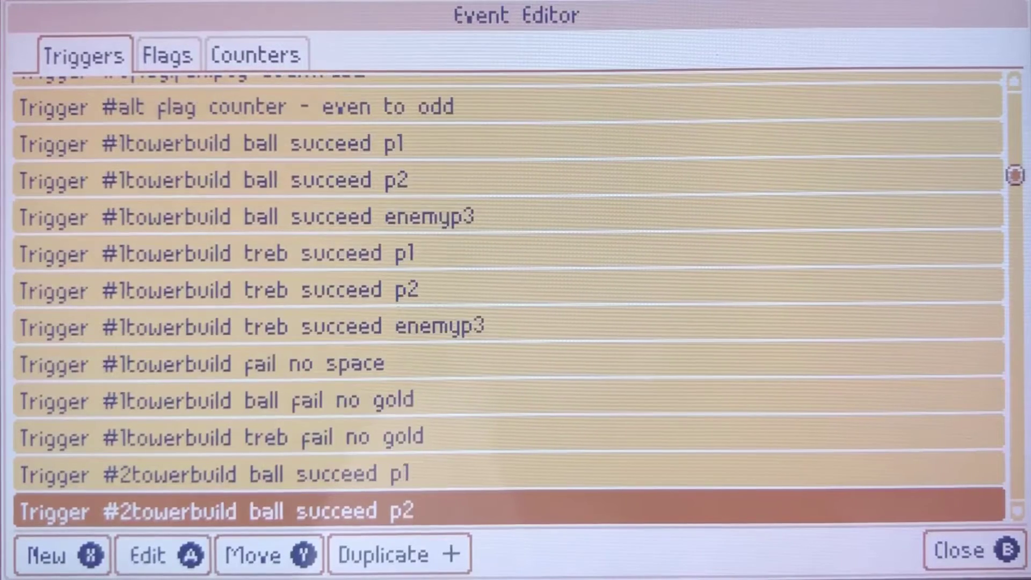
pyautogui.press('Down')
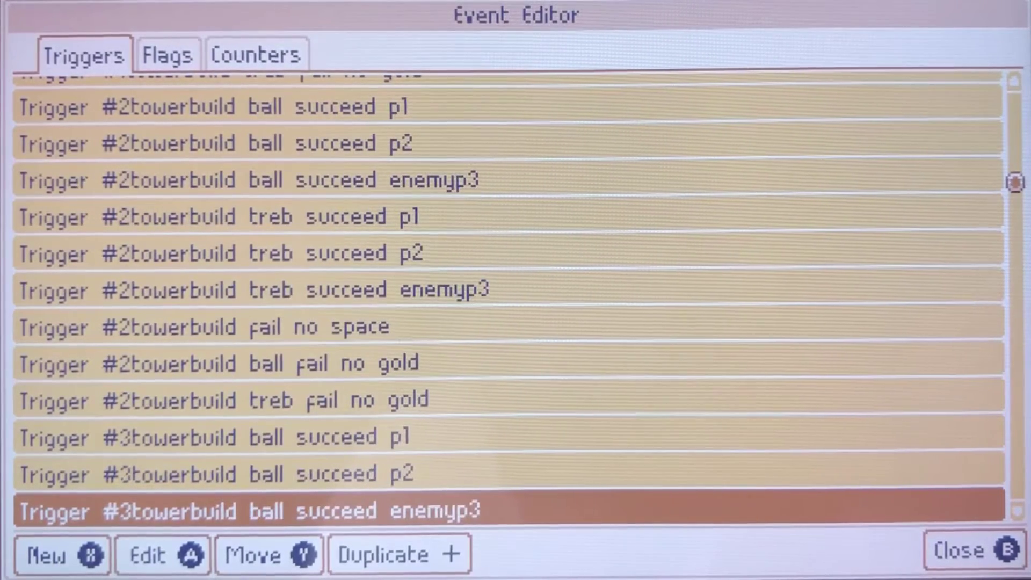
pyautogui.press('Up')
pyautogui.press('Up')
pyautogui.press('Up')
pyautogui.press('Up')
pyautogui.press('Up')
pyautogui.press('Up')
pyautogui.press('Up')
pyautogui.press('Up')
pyautogui.press('Up')
pyautogui.press('Up')
pyautogui.press('Up')
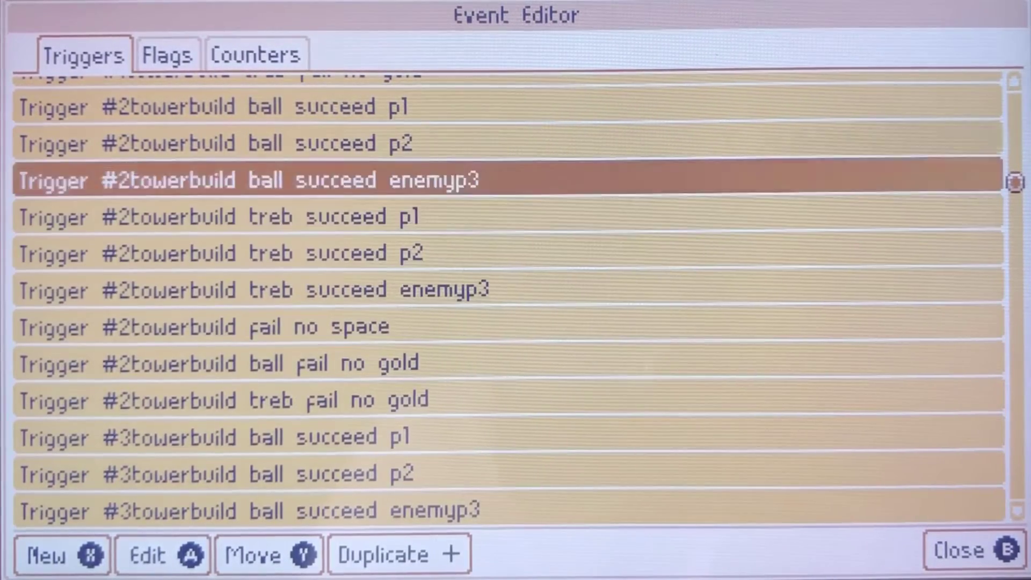
# - Open the "Trigger #2towerbuild ball succeed p1" trigger and examine its players and conditions
pyautogui.press('a')
pyautogui.press('Right')
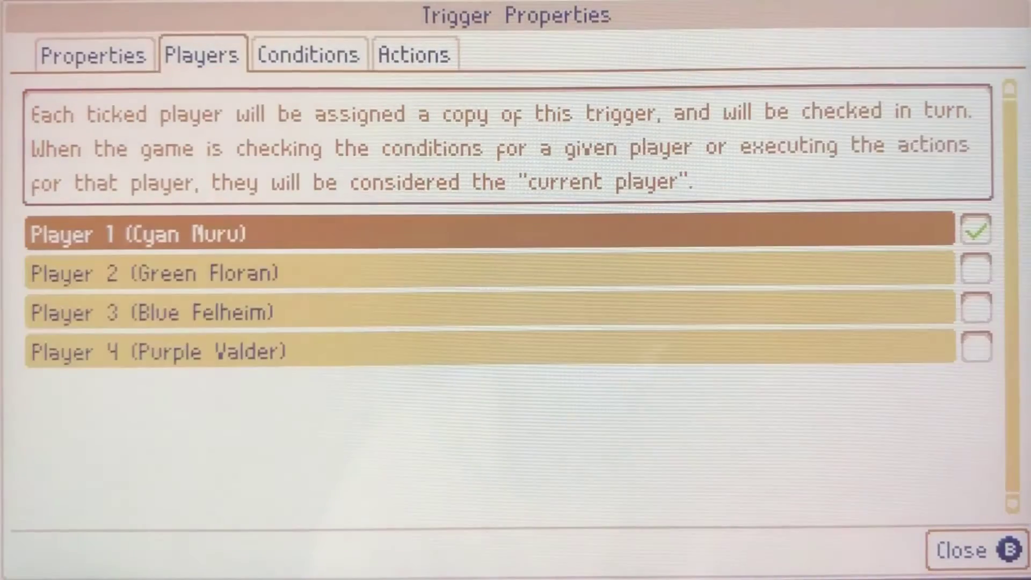
pyautogui.press('Right')
pyautogui.press('Down')
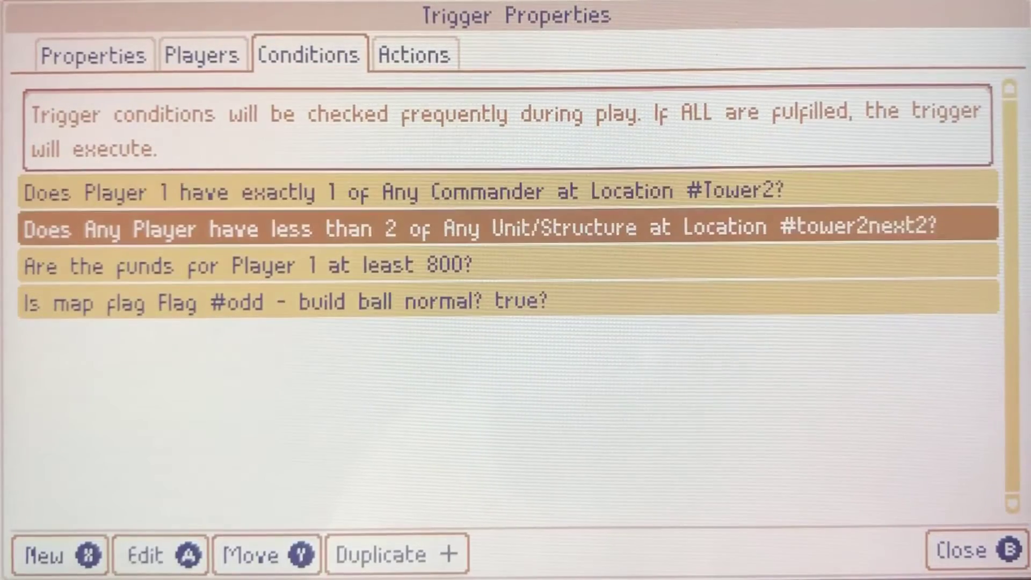
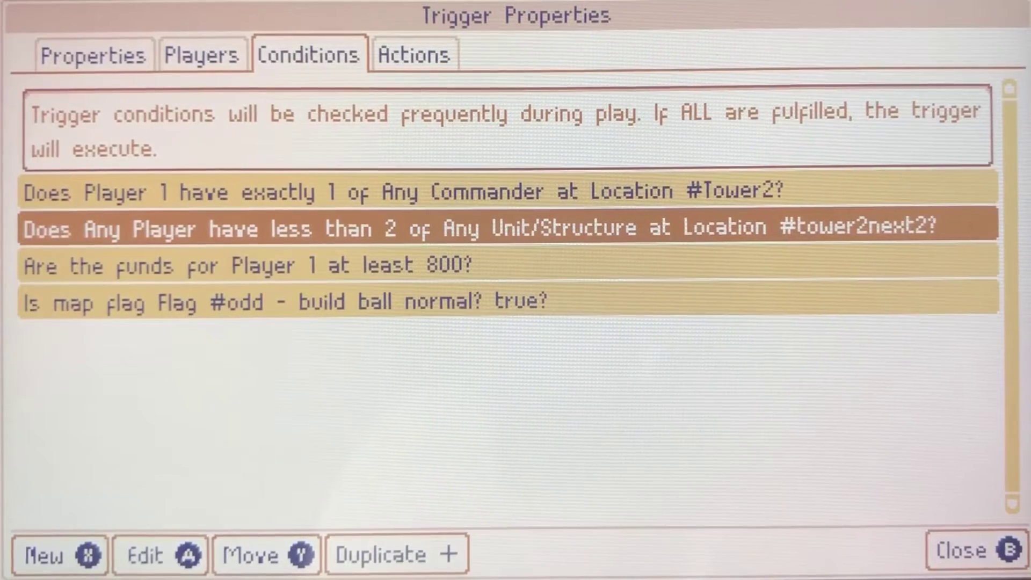
# - Examine the #2towerbuild p1 ballista trigger's actions from the commander teleport to the damage-taken setting at #Tower2
pyautogui.press('Right')
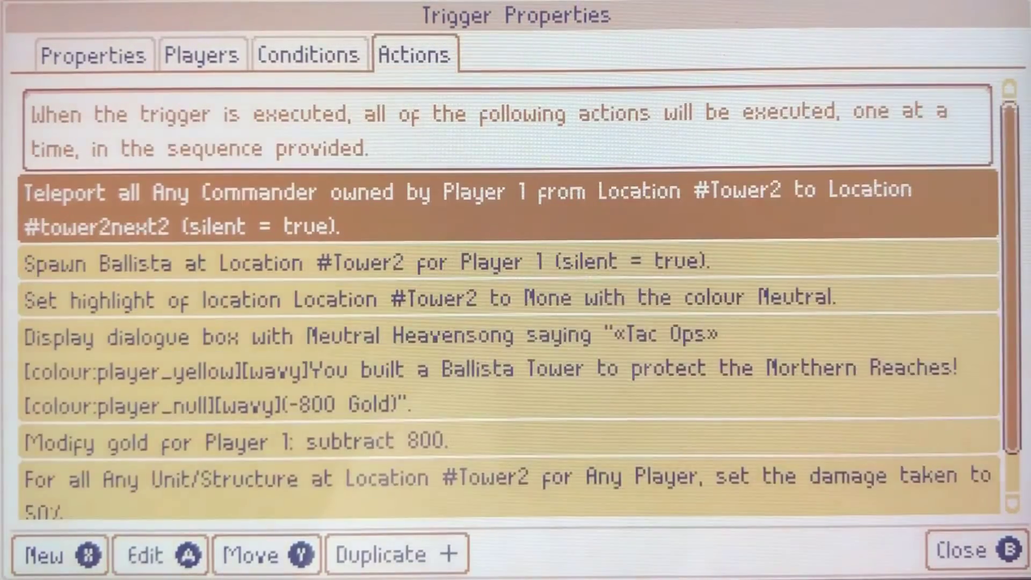
pyautogui.press('Down')
pyautogui.press('Down')
pyautogui.press('Down')
pyautogui.press('Down')
pyautogui.press('Down')
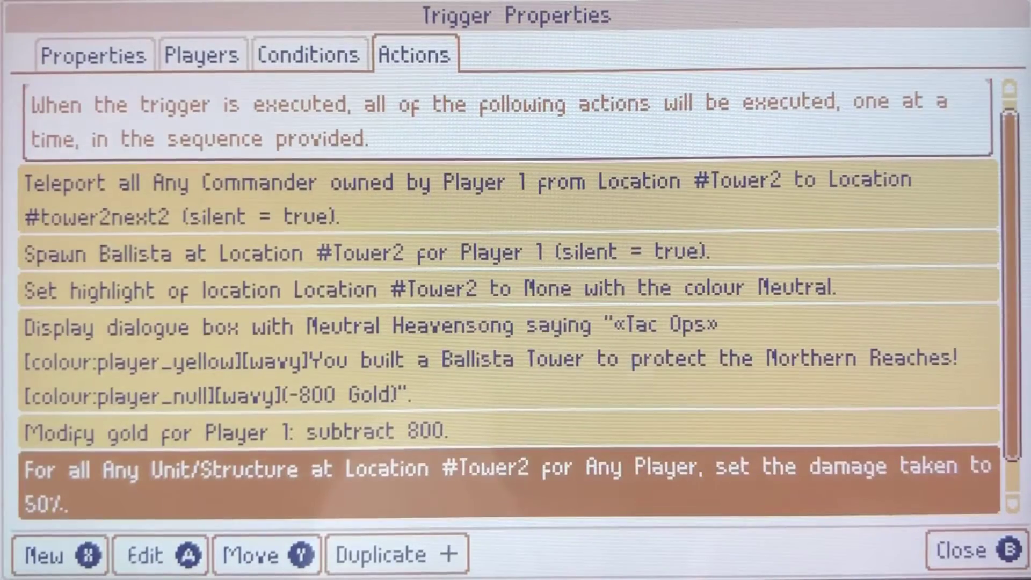
# - Close the "Trigger #2towerbuild ball succeed p1" trigger and look through the remaining #2towerbuild triggers in the list
pyautogui.press('Up')
pyautogui.press('Up')
pyautogui.press('Escape')
pyautogui.press('Down')
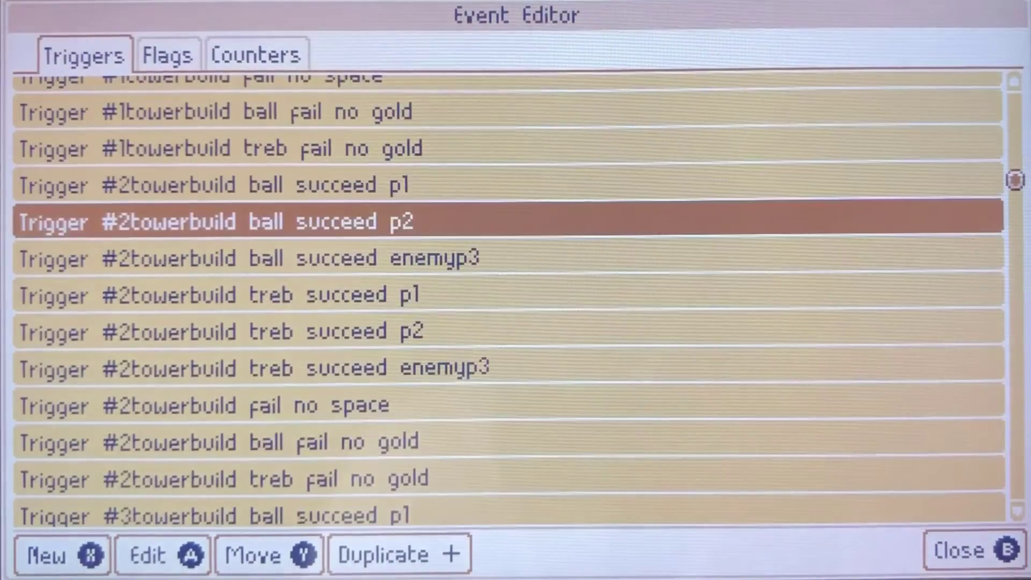
pyautogui.press('Down')
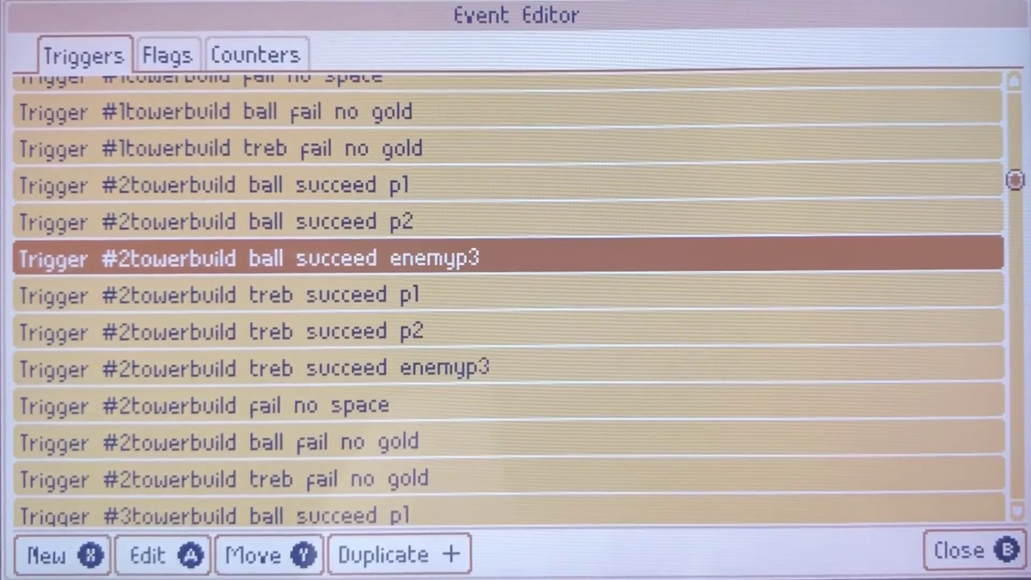
pyautogui.press('Down')
pyautogui.press('Down')
pyautogui.press('Down')
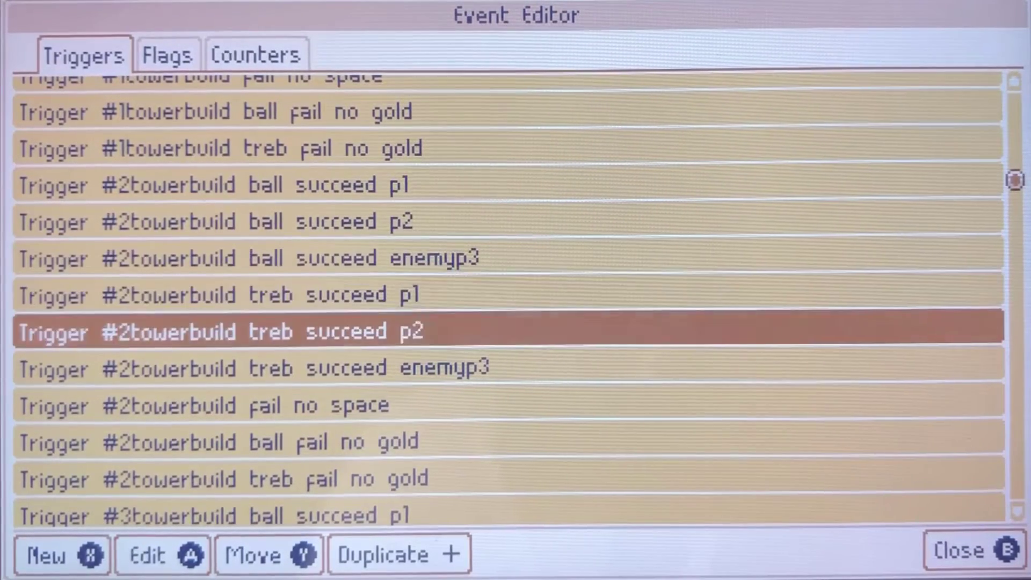
pyautogui.press('Down')
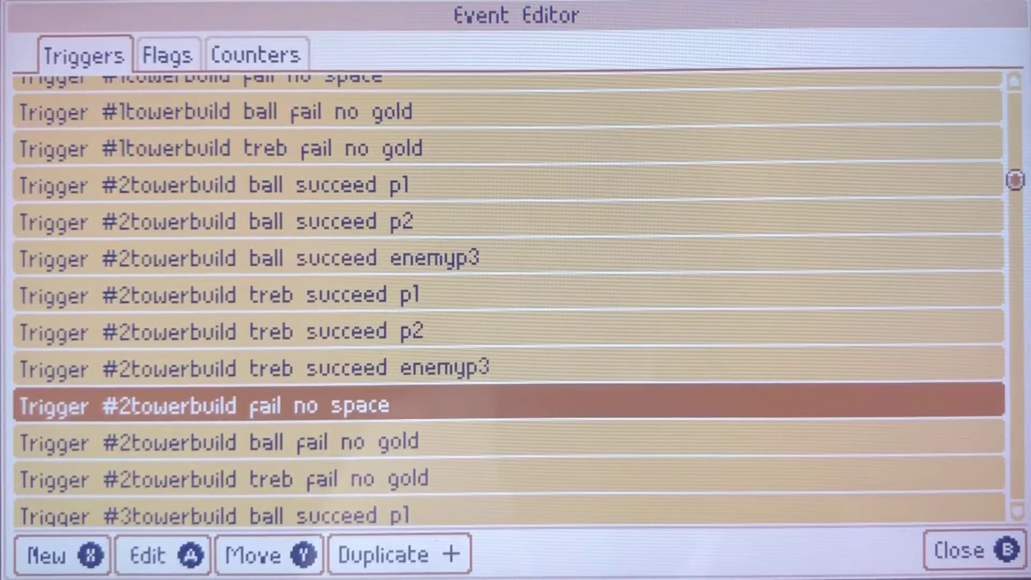
pyautogui.press('Down')
pyautogui.press('Down')
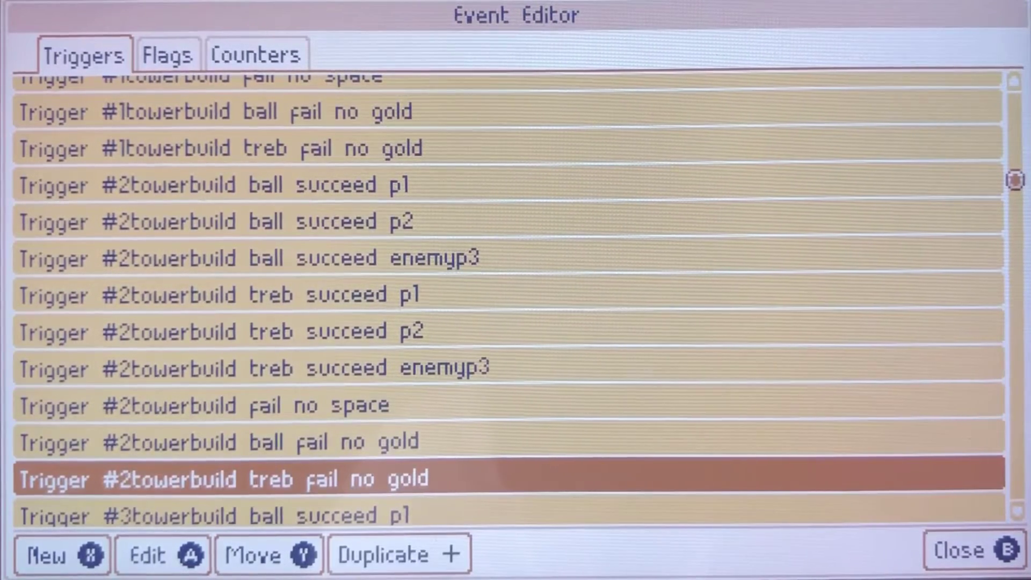
# - Look through the trigger list from the #3towerbuild triggers to "Trigger #Nuru Visit crash site1 spawn balloon"
pyautogui.press('Down')
pyautogui.press('Down')
pyautogui.press('Down')
pyautogui.press('Down')
pyautogui.press('Down')
pyautogui.press('Down')
pyautogui.press('Down')
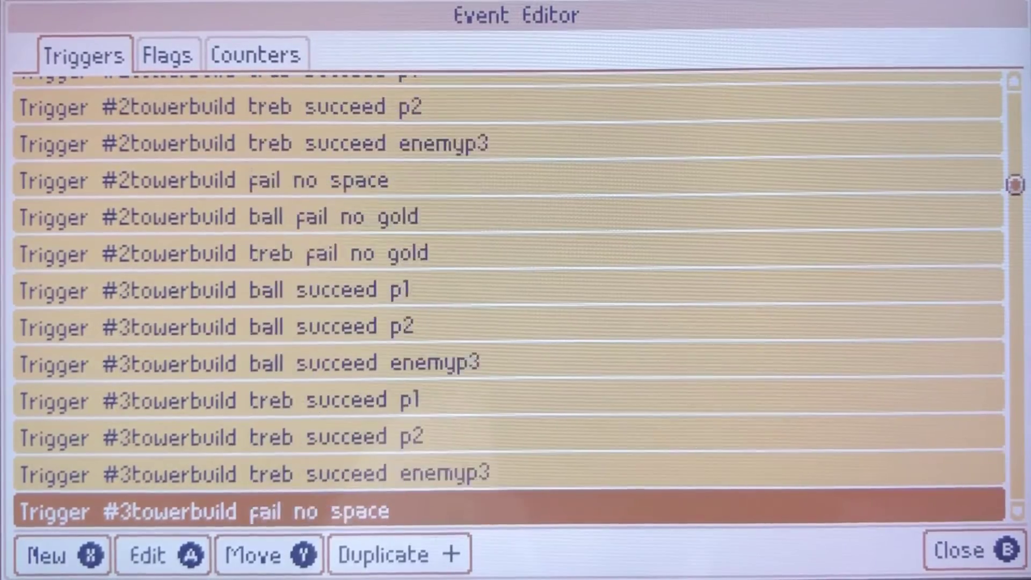
pyautogui.press('Down')
pyautogui.press('Down')
pyautogui.press('Down')
pyautogui.press('Down')
pyautogui.press('Down')
pyautogui.press('Down')
pyautogui.press('Down')
pyautogui.press('Down')
pyautogui.press('Down')
pyautogui.press('Down')
pyautogui.press('Down')
pyautogui.press('Down')
pyautogui.press('Down')
pyautogui.press('Down')
pyautogui.press('Down')
pyautogui.press('Down')
pyautogui.press('Down')
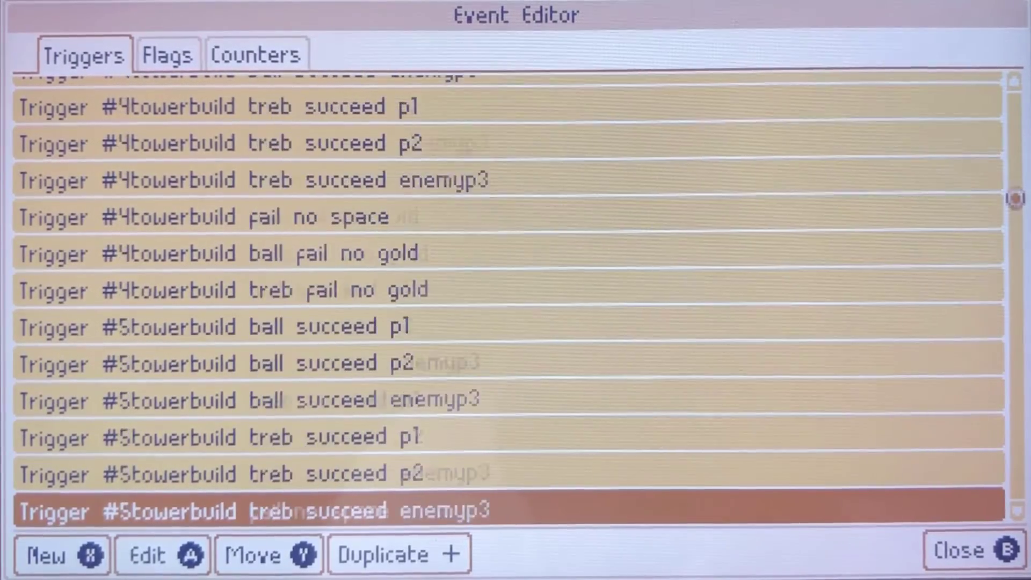
pyautogui.press('Down')
pyautogui.press('Down')
pyautogui.press('Down')
pyautogui.press('Down')
pyautogui.press('Down')
pyautogui.press('Down')
pyautogui.press('Down')
pyautogui.press('Down')
pyautogui.press('Down')
pyautogui.press('Down')
pyautogui.press('Down')
pyautogui.press('Down')
pyautogui.press('Down')
pyautogui.press('Down')
pyautogui.press('Down')
pyautogui.press('Down')
pyautogui.press('Down')
pyautogui.press('Down')
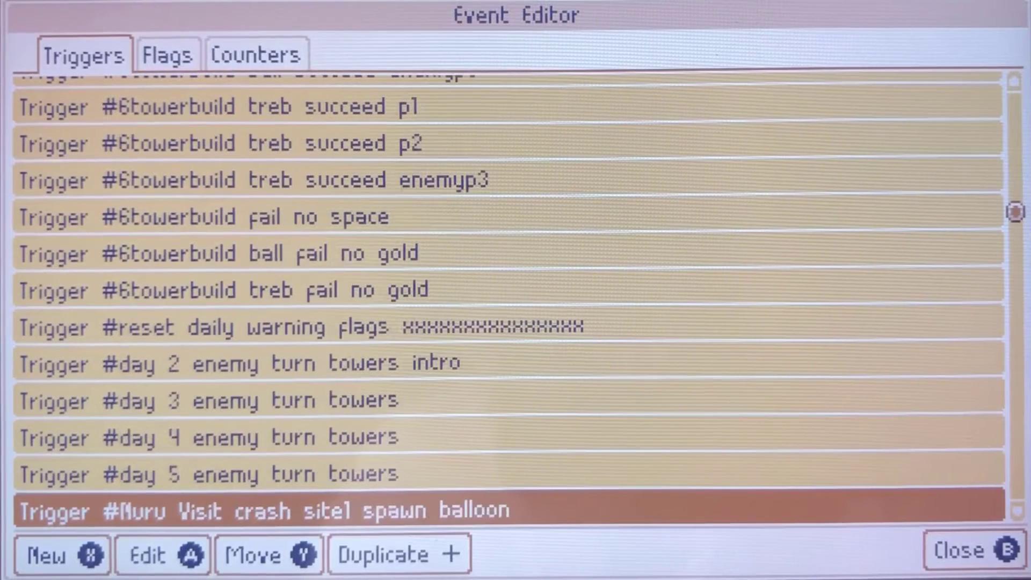
# - Open the "Trigger #reset daily warning flags" trigger and examine when it repeats and its conditions
pyautogui.press('Up')
pyautogui.press('Up')
pyautogui.press('Up')
pyautogui.press('Up')
pyautogui.press('Up')
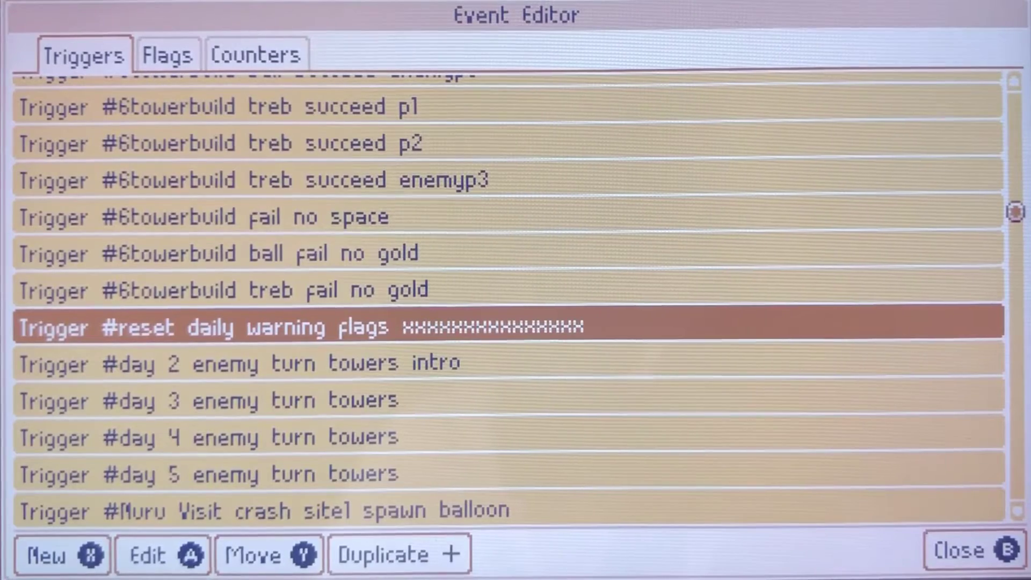
pyautogui.press('a')
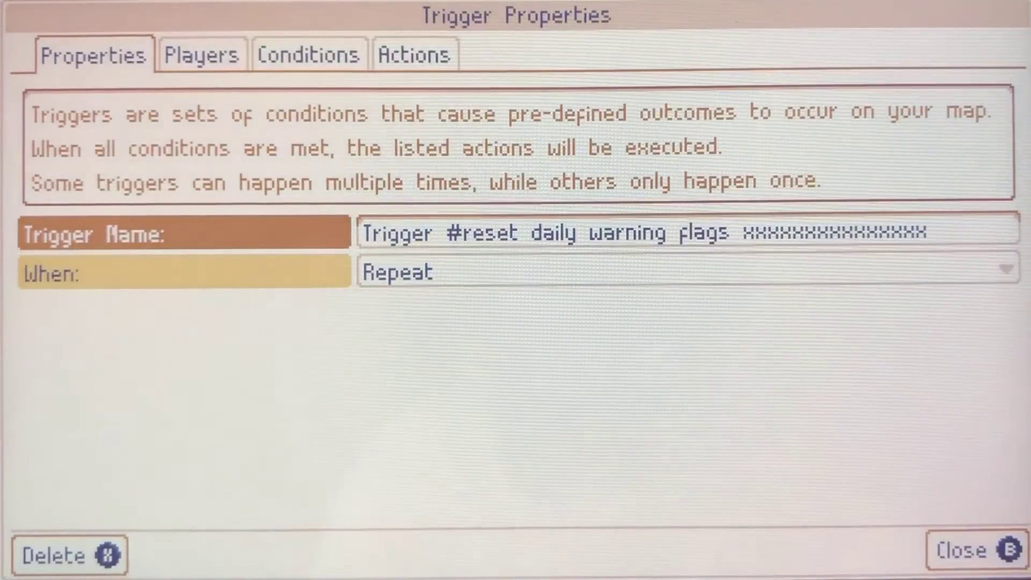
pyautogui.press('r')
pyautogui.press('r')
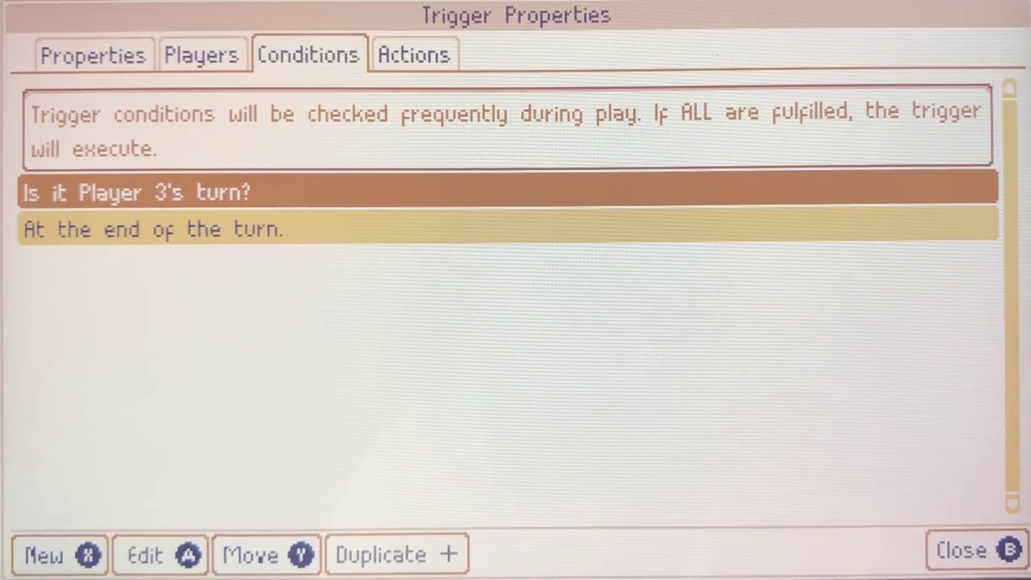
pyautogui.press('r')
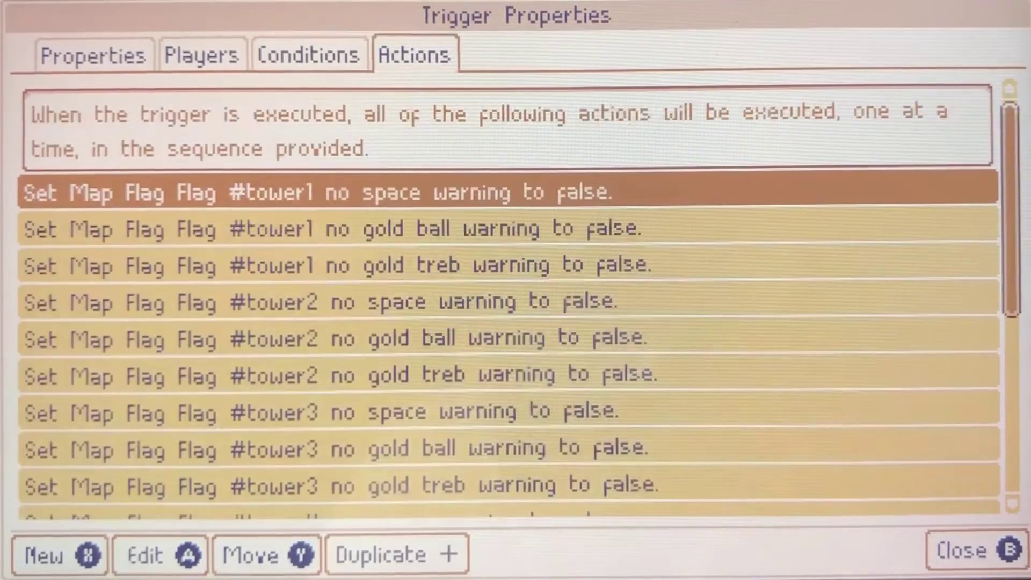
# - Examine the daily reset trigger's flag actions from the #tower1 warnings to the #portal xport flag, and close the trigger
pyautogui.press('Down')
pyautogui.press('Down')
pyautogui.press('Down')
pyautogui.press('Down')
pyautogui.press('Down')
pyautogui.press('Down')
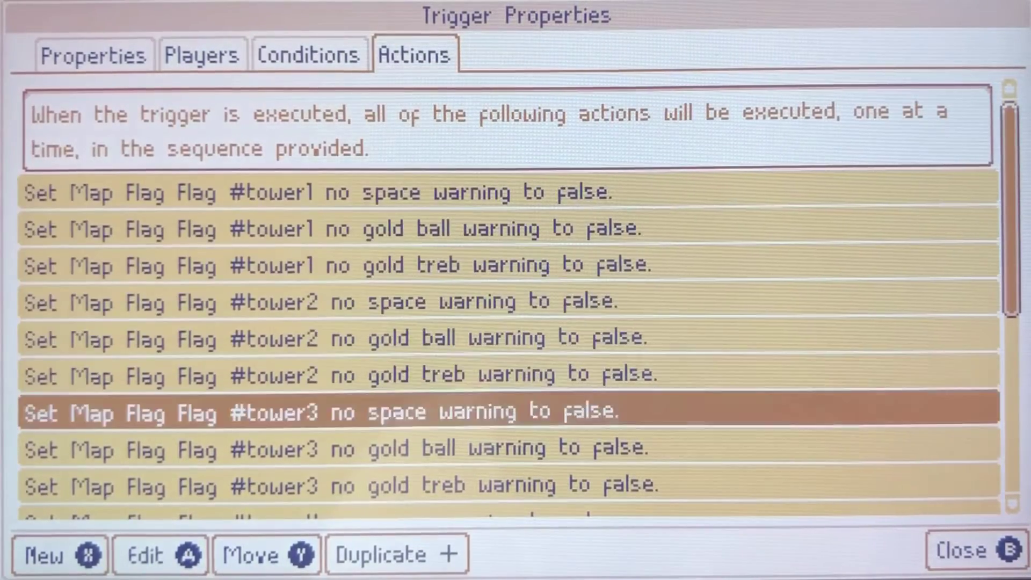
pyautogui.press('Down')
pyautogui.press('Down')
pyautogui.press('Down')
pyautogui.press('Down')
pyautogui.press('Down')
pyautogui.press('Down')
pyautogui.press('Down')
pyautogui.press('Down')
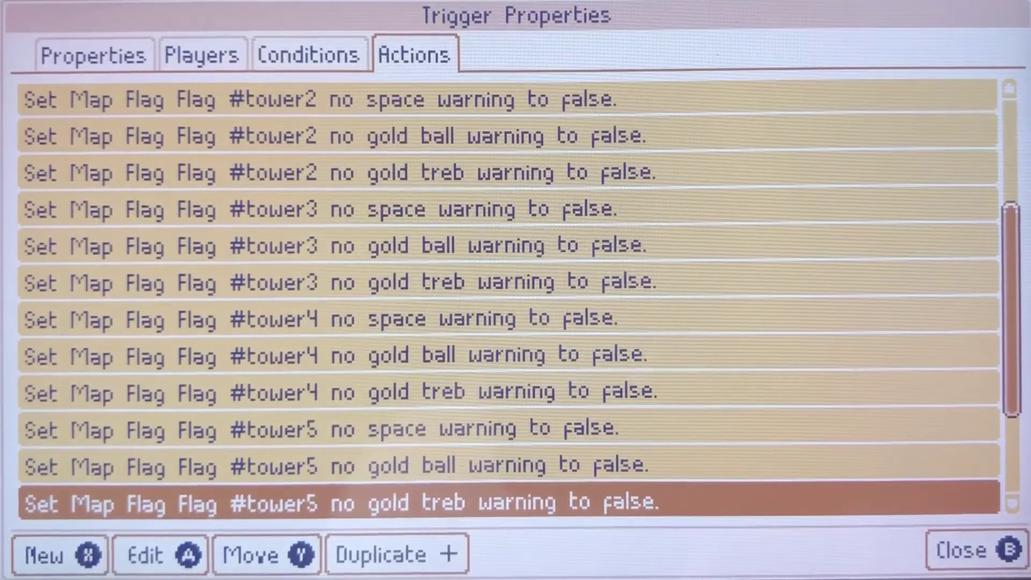
pyautogui.press('Down')
pyautogui.press('Down')
pyautogui.press('Down')
pyautogui.press('Down')
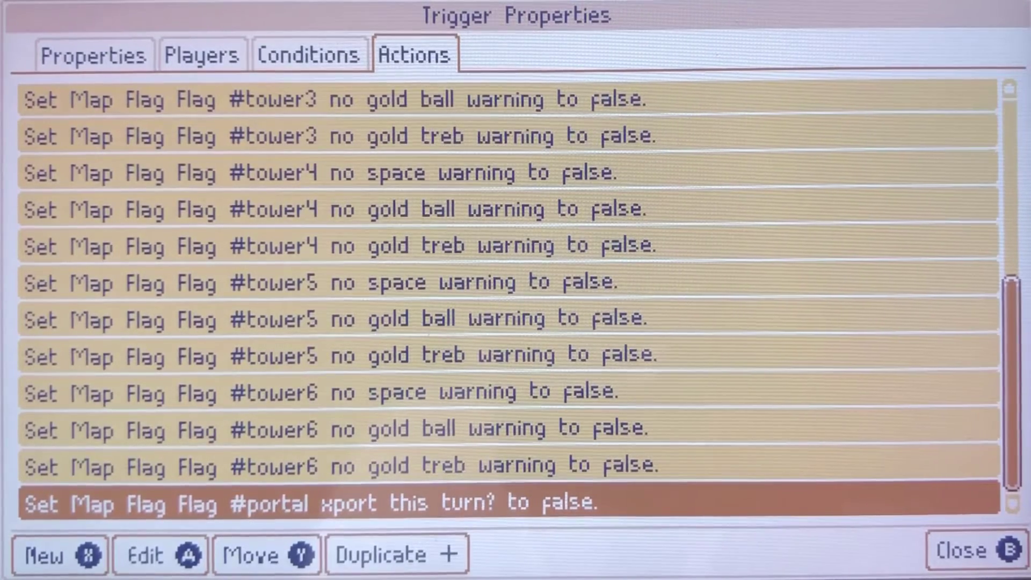
pyautogui.press('Down')
pyautogui.press('Up')
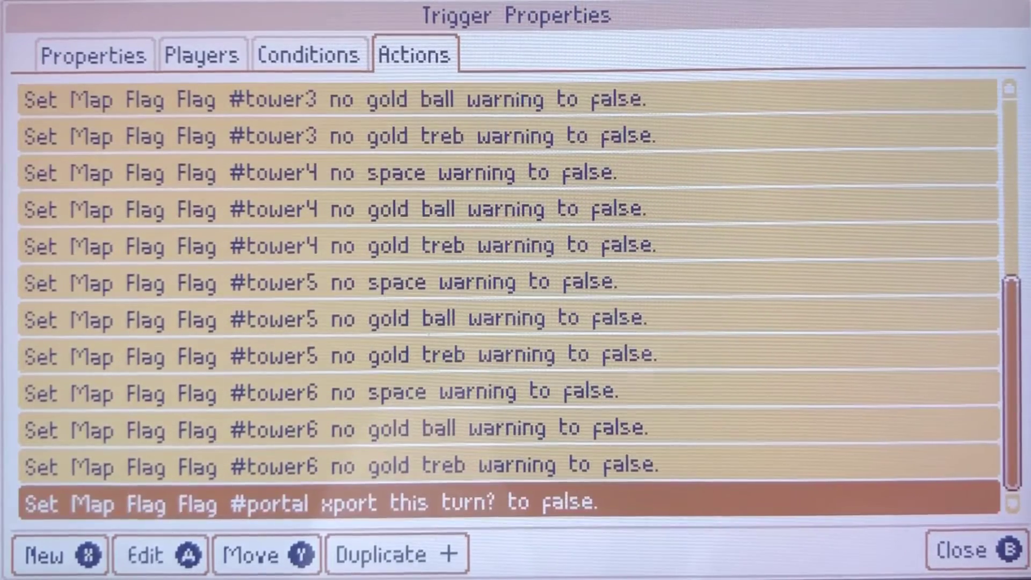
pyautogui.press('Up')
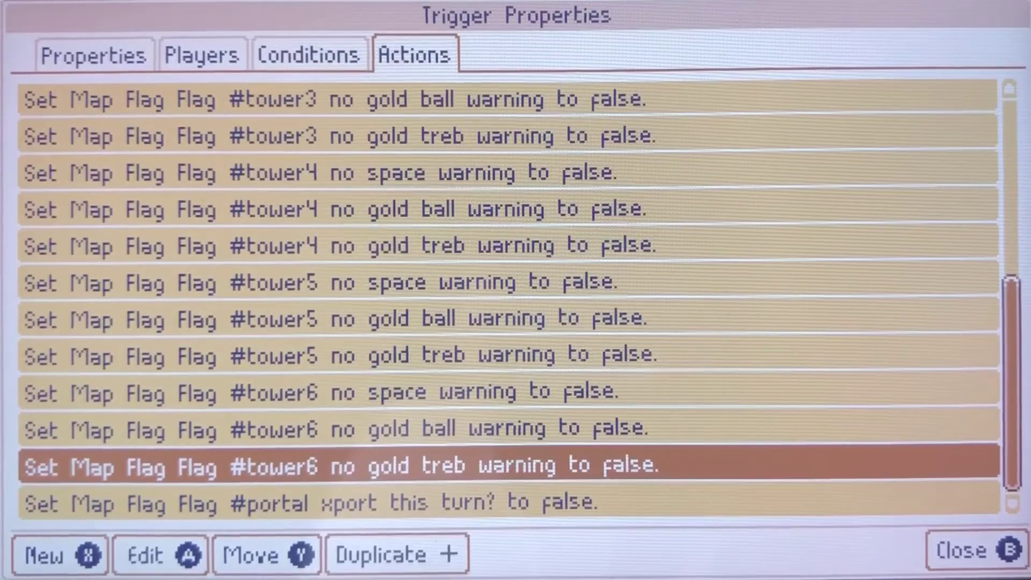
pyautogui.press('Down')
pyautogui.press('Down')
pyautogui.press('Escape')
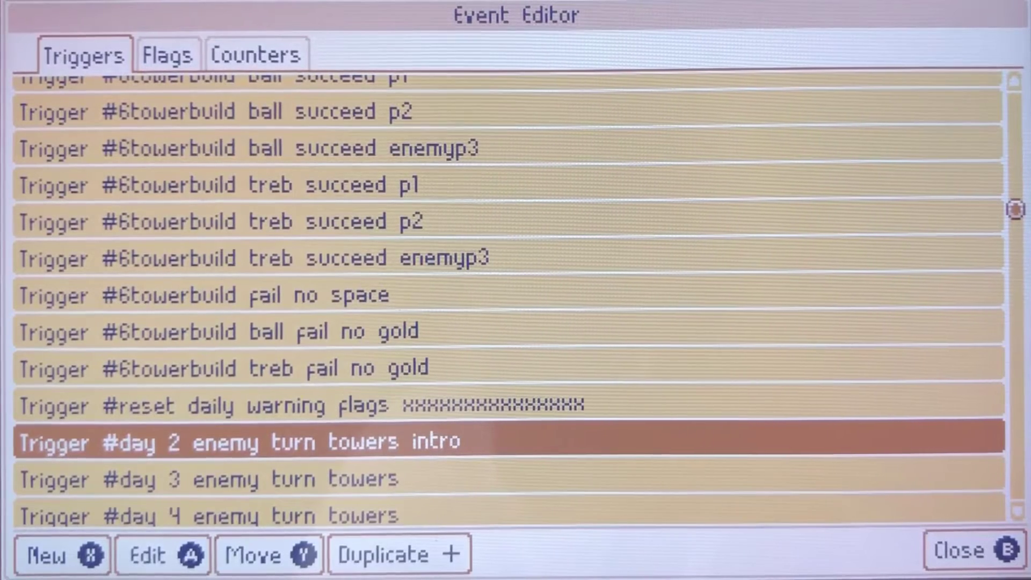
# - Look through the day 2 to day 5 enemy turn towers triggers and return to the day 2 intro trigger
pyautogui.press('Down')
pyautogui.press('Down')
pyautogui.press('Down')
pyautogui.press('Down')
pyautogui.press('Down')
pyautogui.press('Up')
pyautogui.press('Up')
pyautogui.press('Up')
pyautogui.press('Up')
pyautogui.press('Up')
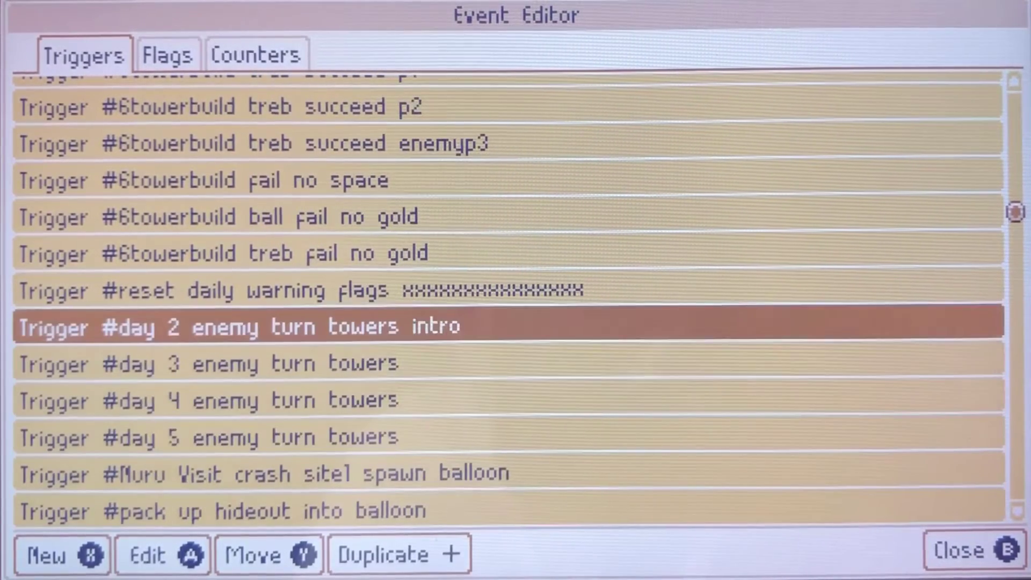
pyautogui.press('Down')
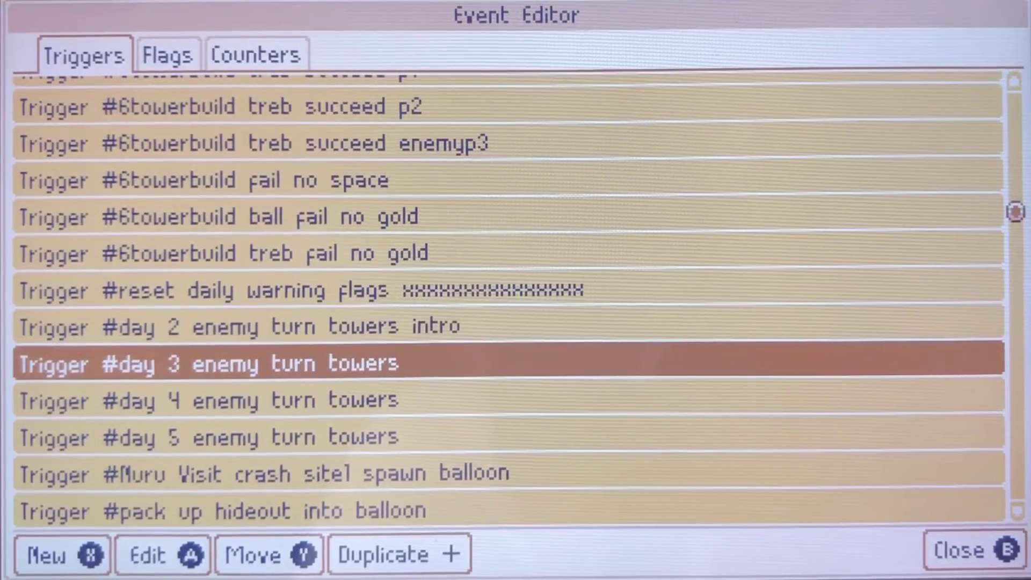
pyautogui.press('Down')
pyautogui.press('Up')
pyautogui.press('Up')
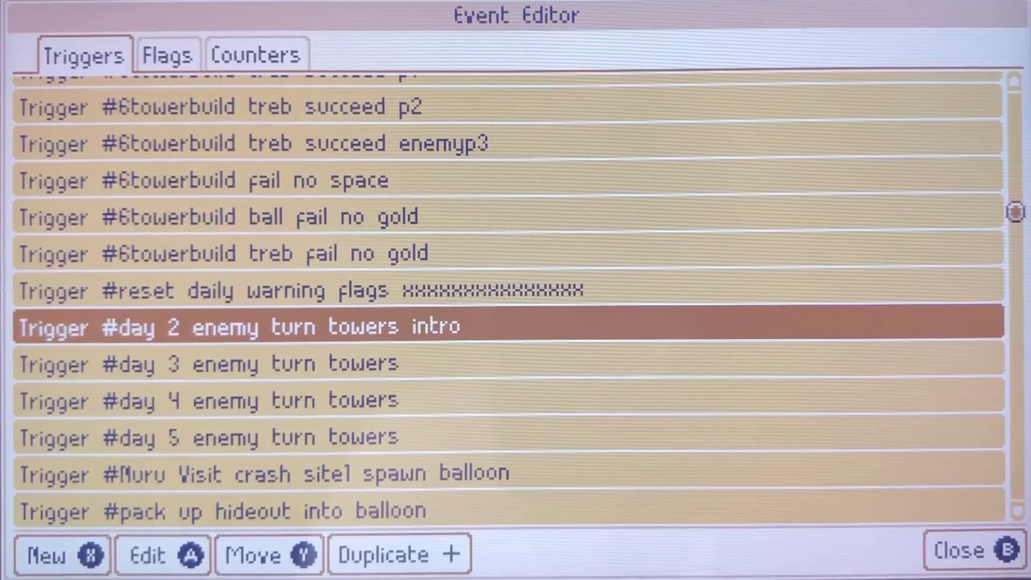
# - Open "Trigger #day 2 enemy turn towers intro", examine its players, conditions and actions, and close it
pyautogui.press('Return')
pyautogui.press('Tab')
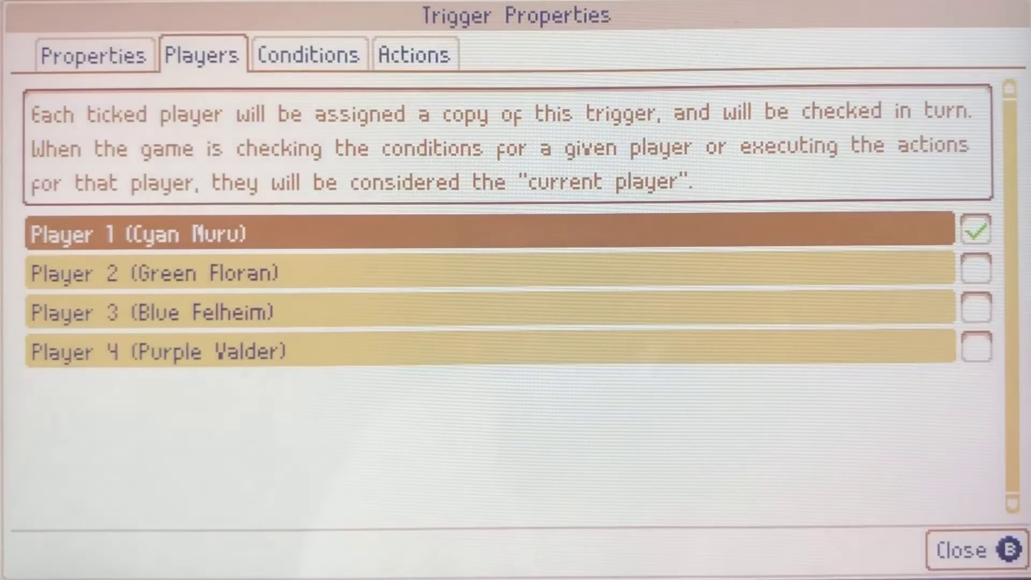
pyautogui.press('Tab')
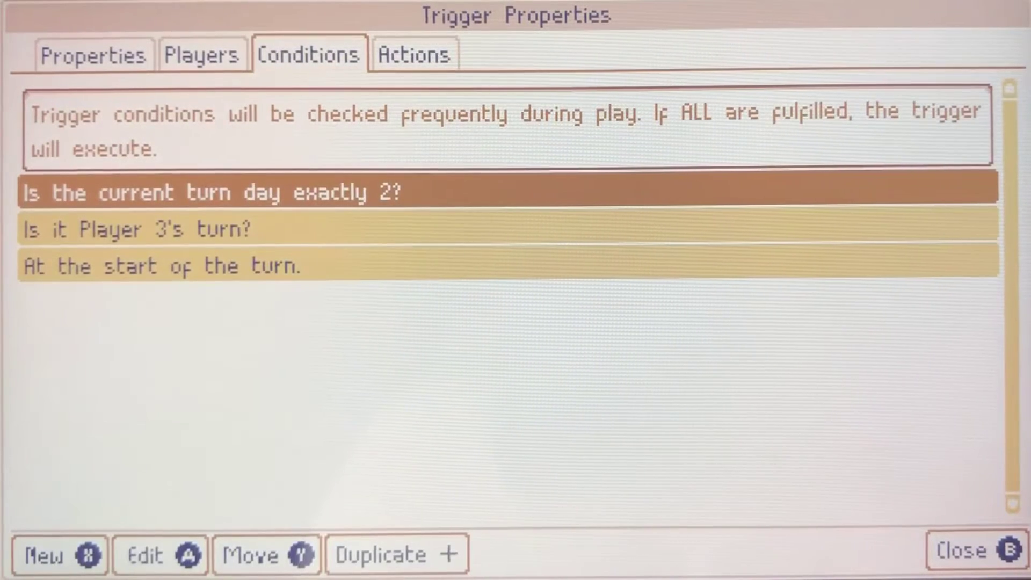
pyautogui.press('Tab')
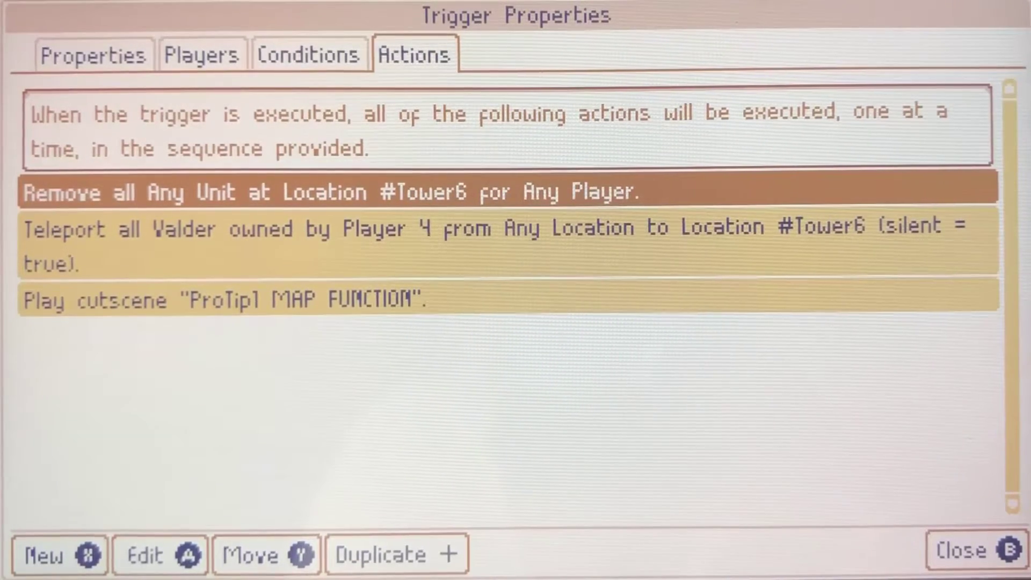
pyautogui.hotkey('shift', 'Tab')
pyautogui.press('Tab')
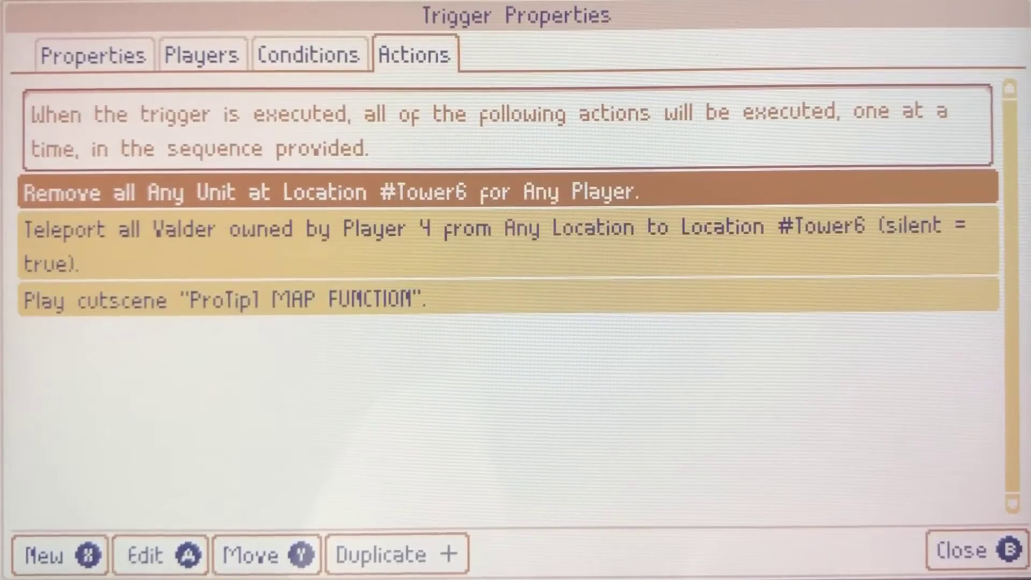
pyautogui.press('Escape')
# - Open the "Trigger #day 5 enemy turn towers" trigger and examine its conditions
pyautogui.press('Down')
pyautogui.press('Down')
pyautogui.press('Down')
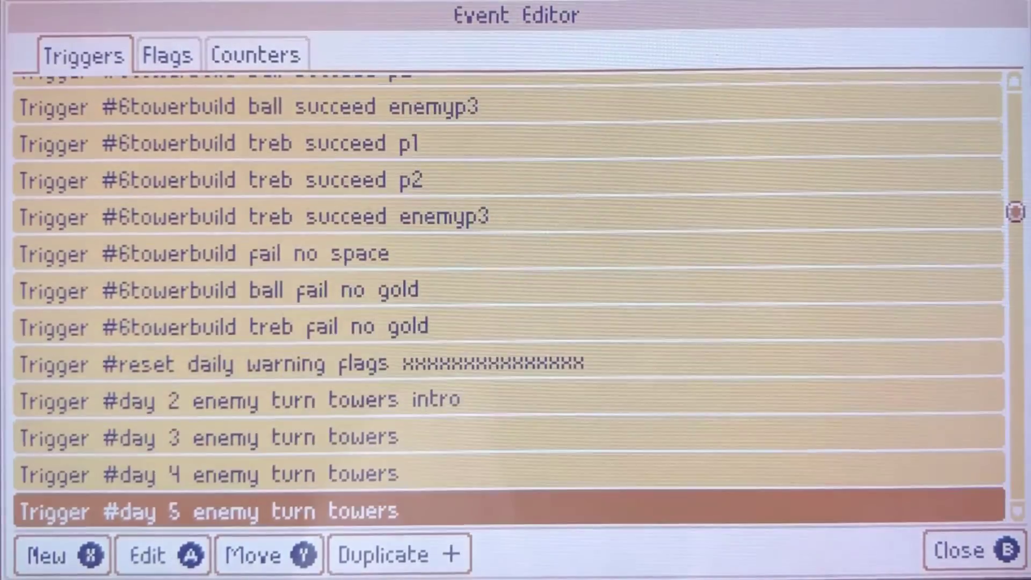
pyautogui.press('Down')
pyautogui.press('Down')
pyautogui.press('Up')
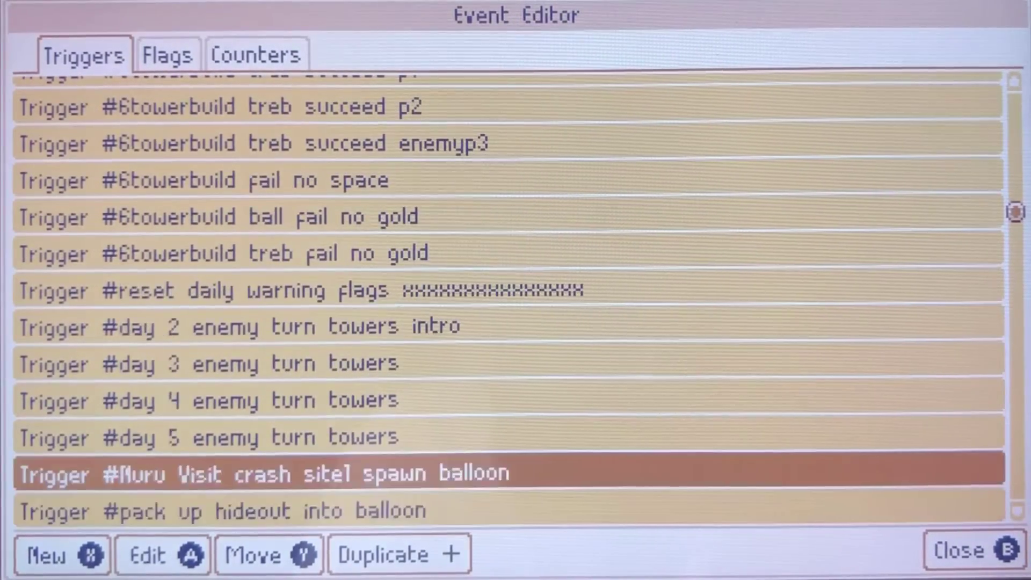
pyautogui.press('Up')
pyautogui.press('Return')
pyautogui.press('Tab')
pyautogui.press('Tab')
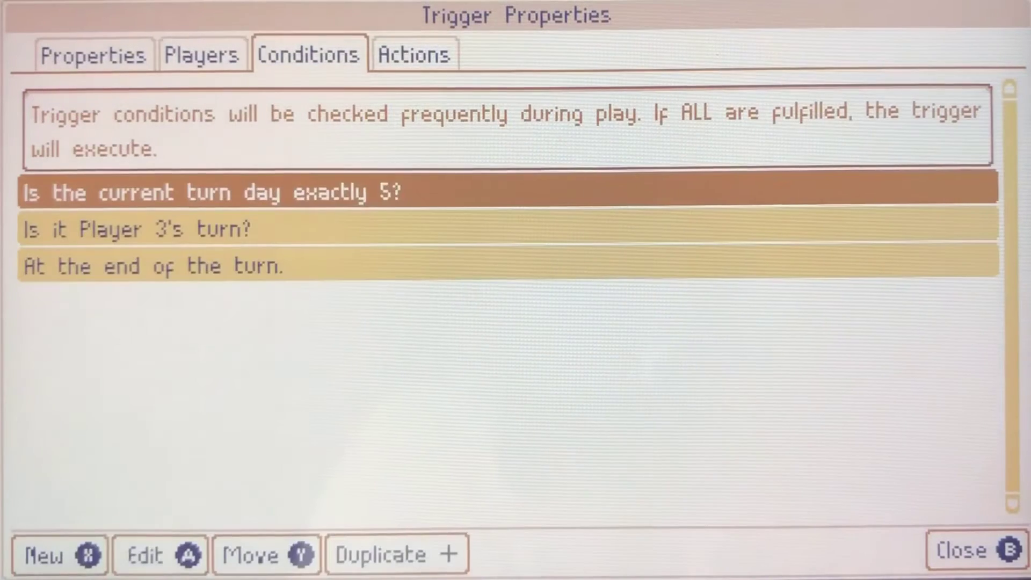
# - Examine the day 5 trigger's #Tower2 removal, Valder teleport and cutscene actions, recheck its conditions, and close it
pyautogui.press('Tab')
pyautogui.press('Down')
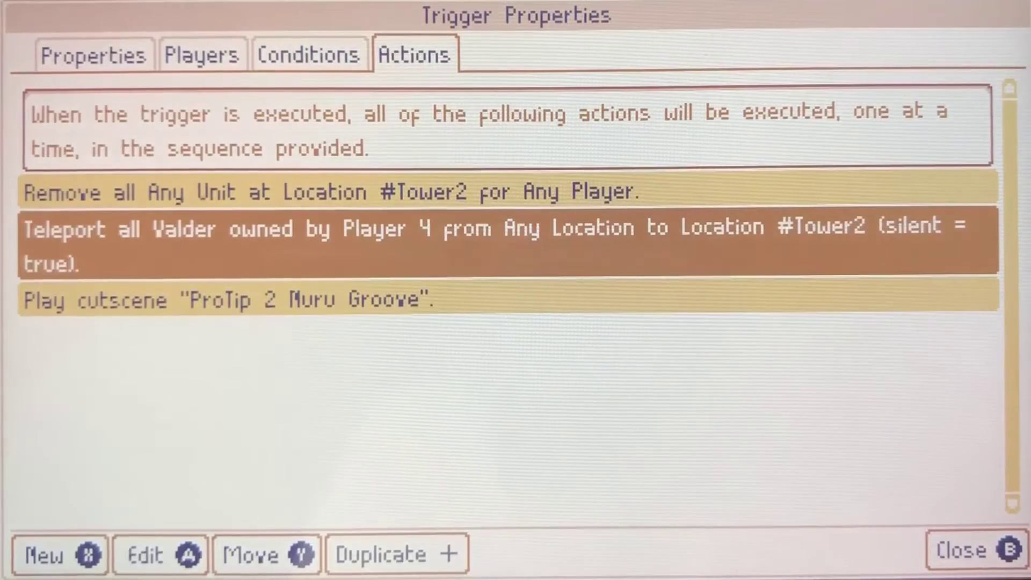
pyautogui.press('Down')
pyautogui.press('Up')
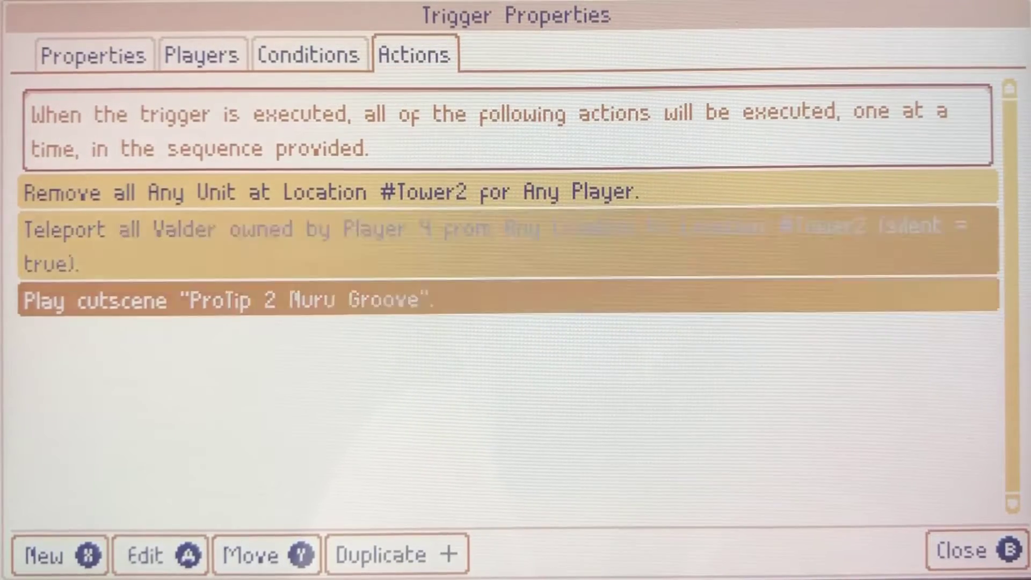
pyautogui.press('Down')
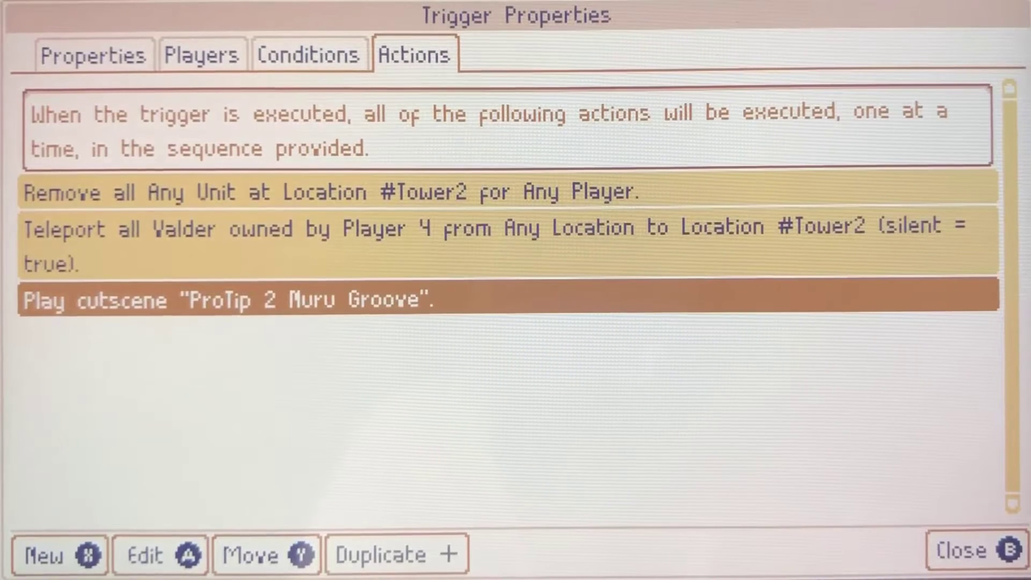
pyautogui.press('Up')
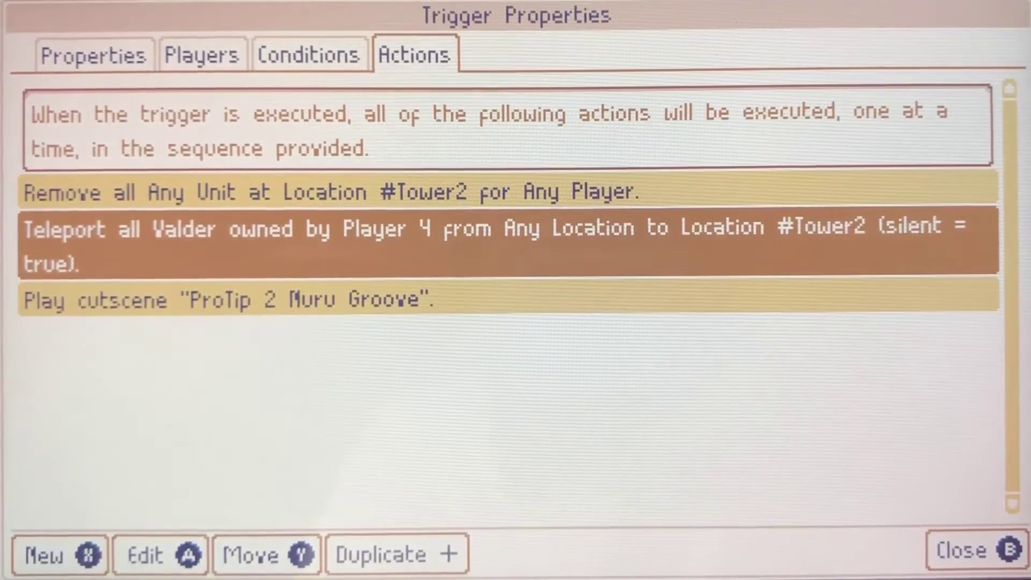
pyautogui.press('Left')
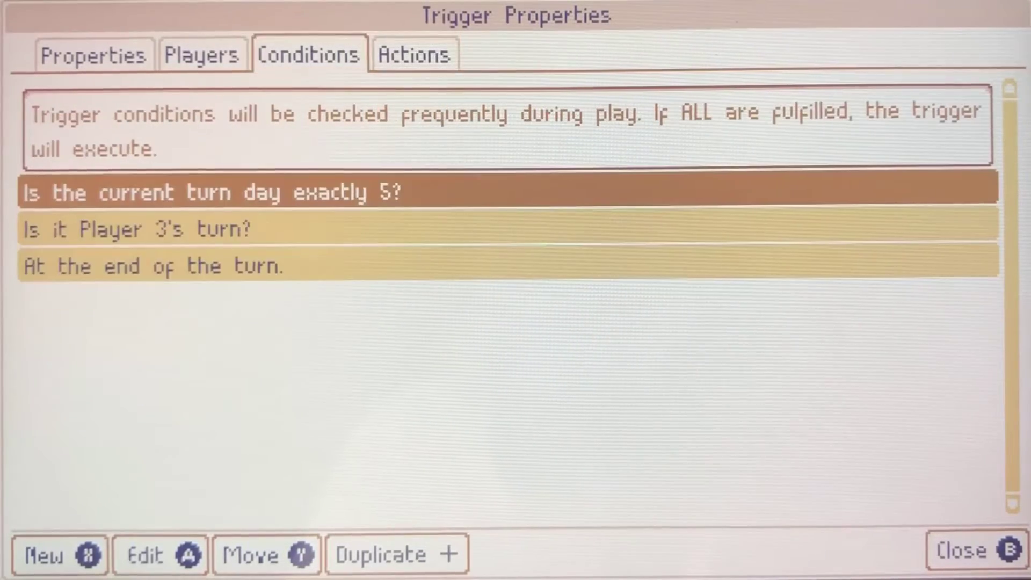
pyautogui.press('Escape')
# - Open "Trigger #Nuru Visit crash site1 spawn balloon" and examine its players, the #ship part crash location condition and the #Permanent StrZep? flag condition
pyautogui.press('Down')
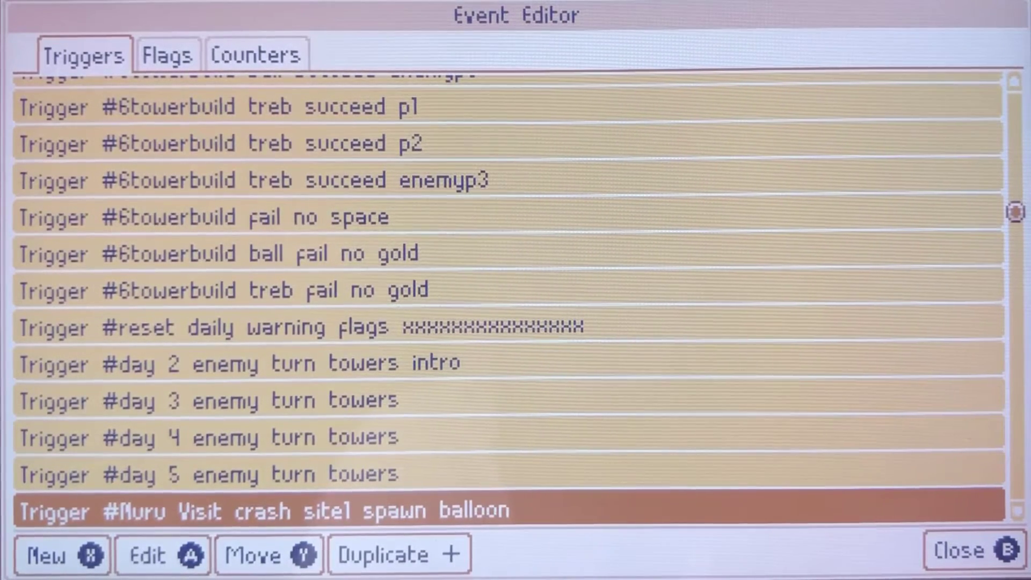
pyautogui.press('Down')
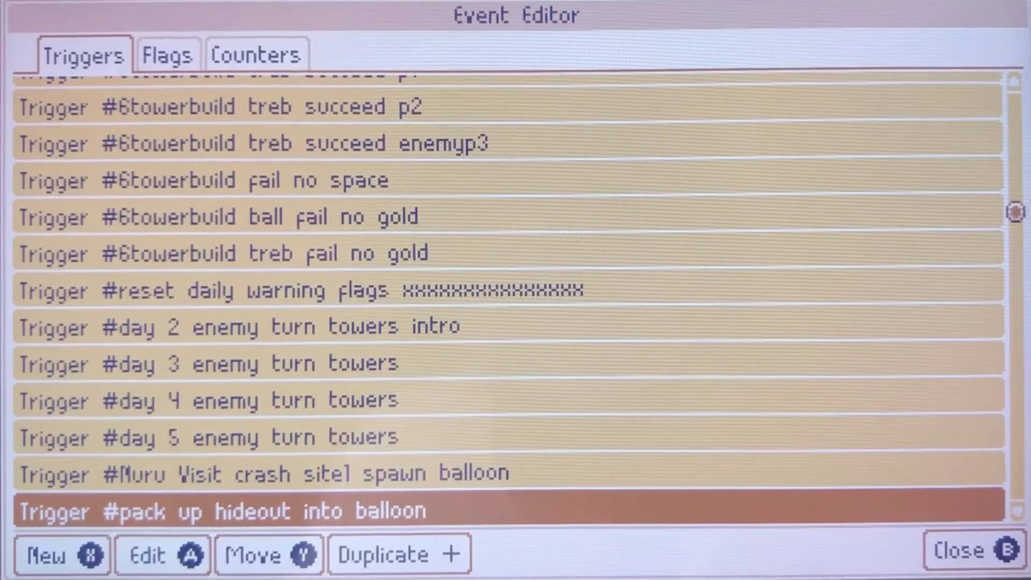
pyautogui.press('Up')
pyautogui.press('Return')
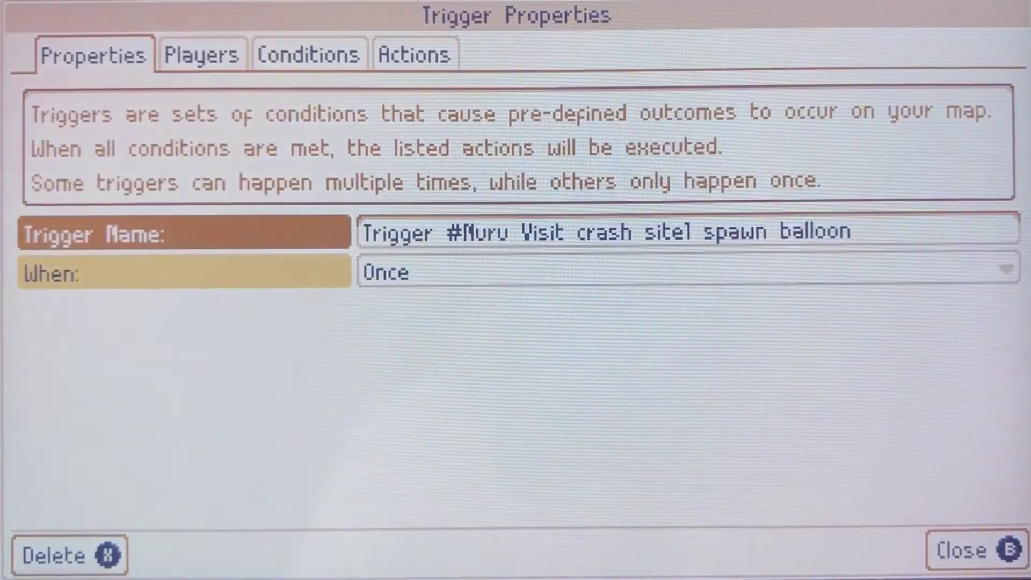
pyautogui.press('Tab')
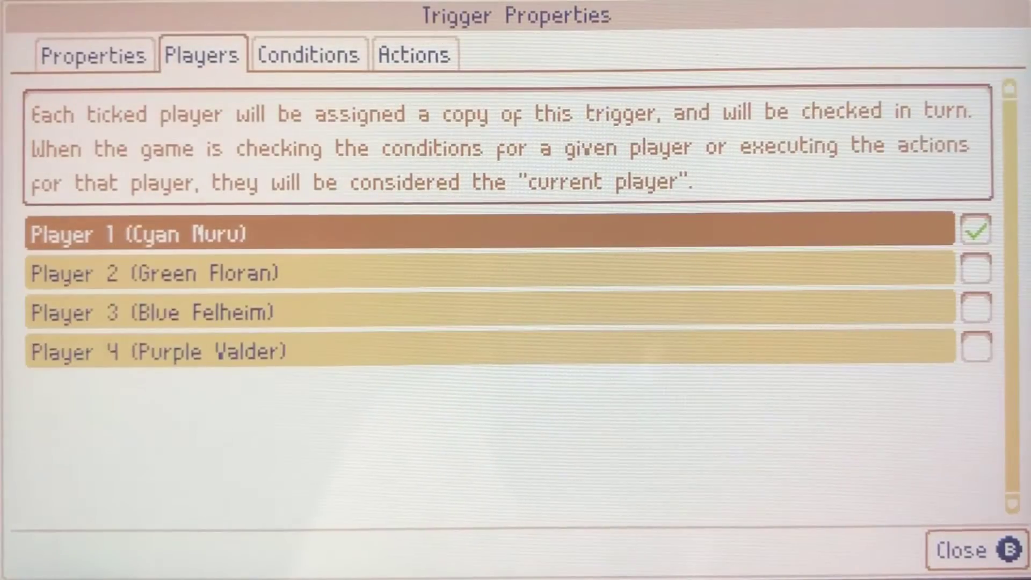
pyautogui.press('Tab')
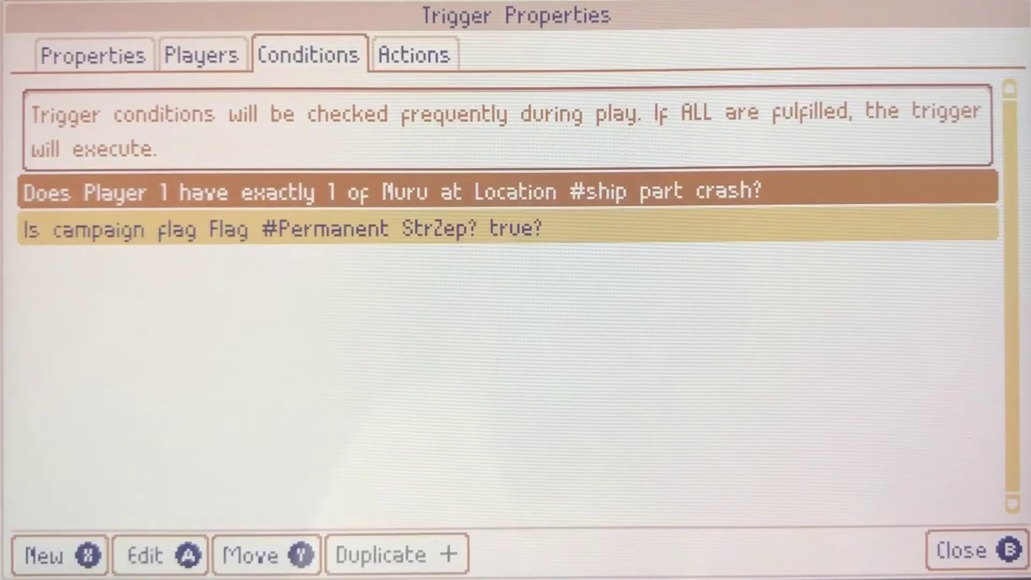
pyautogui.click(483, 229)
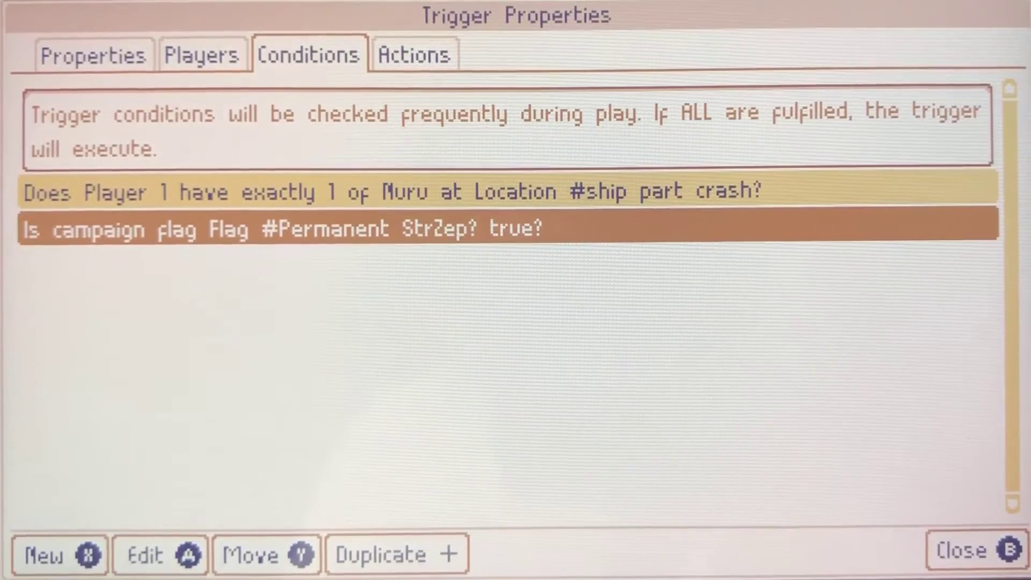
pyautogui.press('Up')
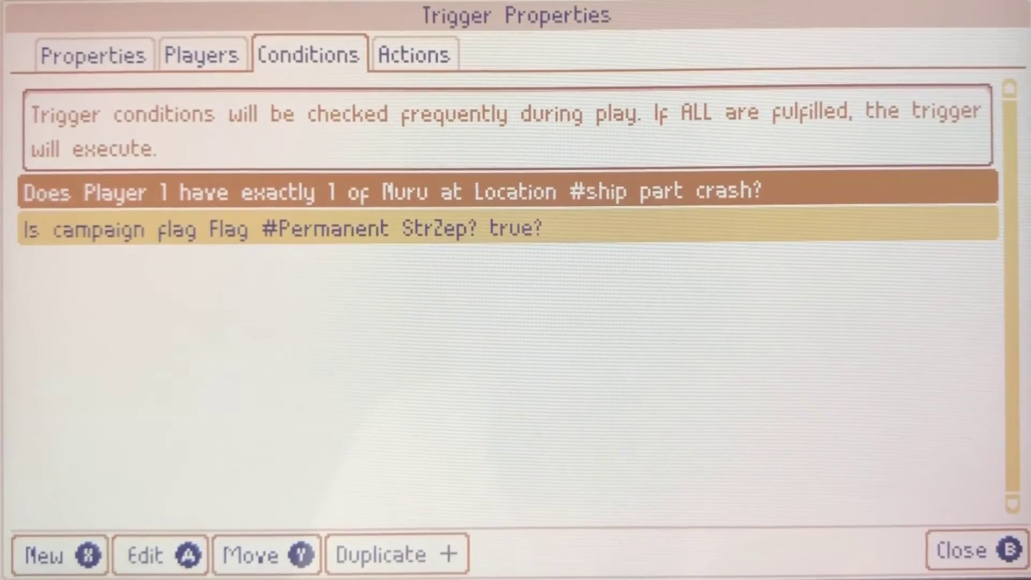
pyautogui.press('Down')
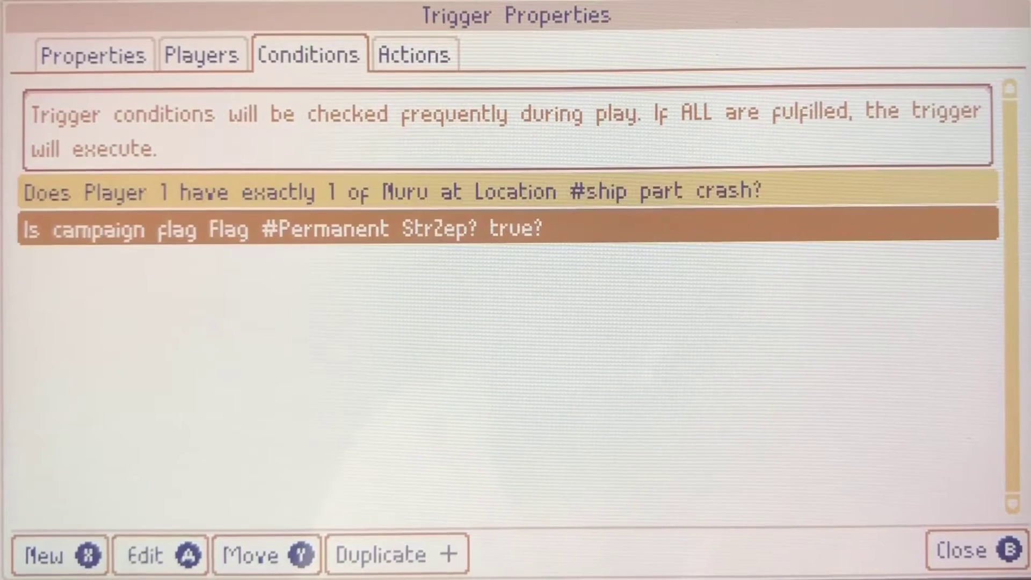
# - Examine the crash site trigger's actions, including its dialogues and the balloon spawn and conversion, and close the trigger
pyautogui.press('Tab')
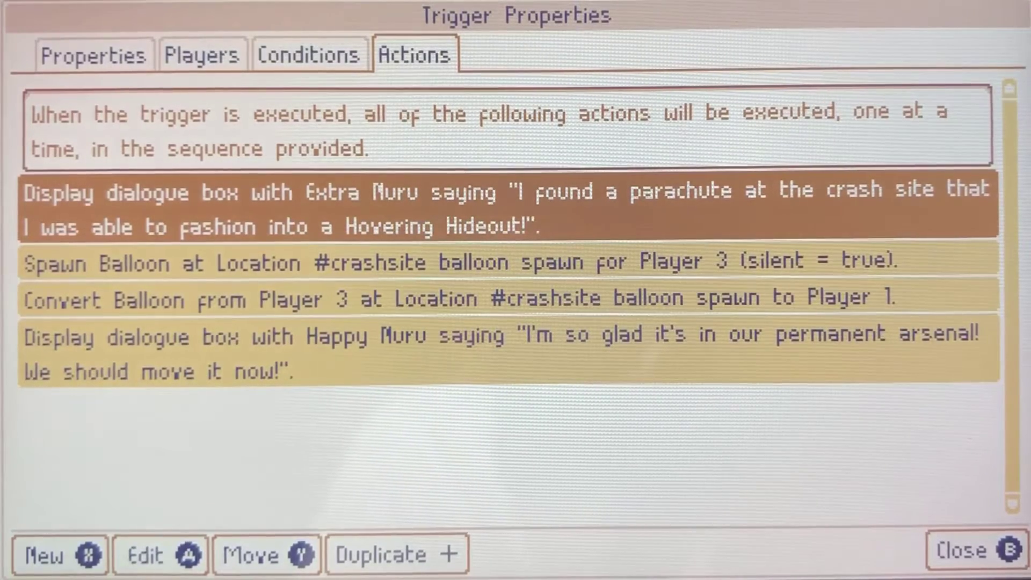
pyautogui.press('Down')
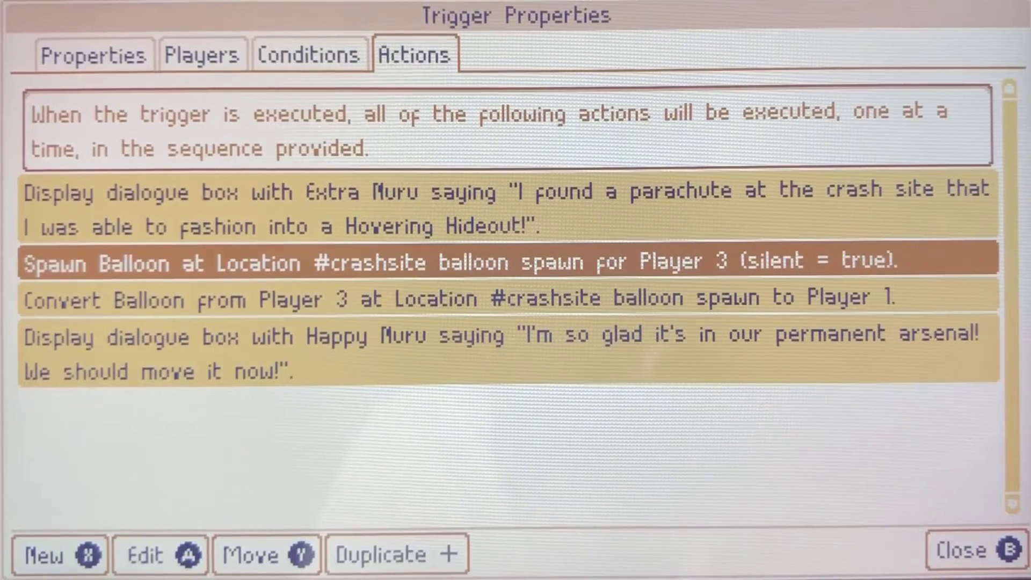
pyautogui.press('Down')
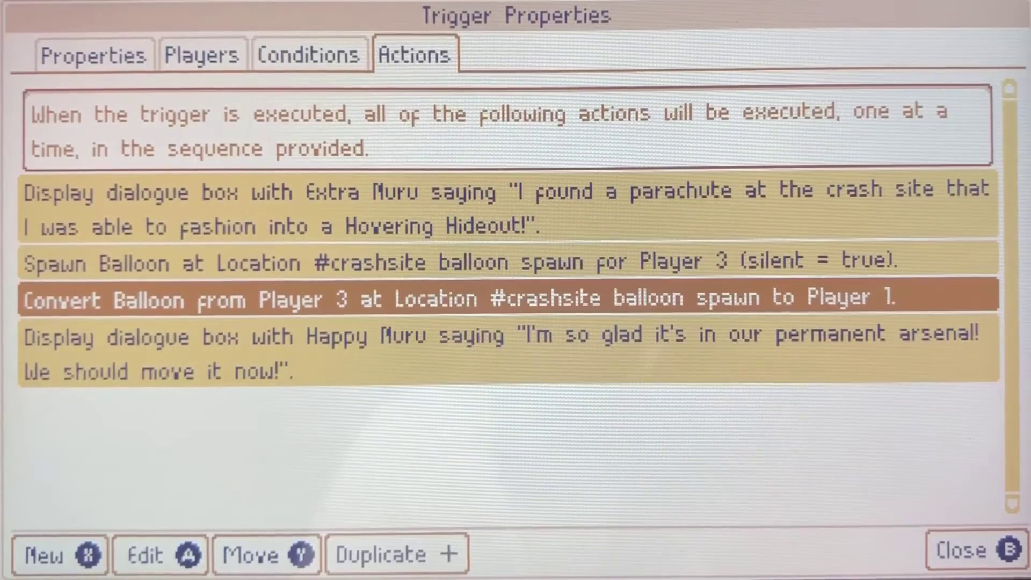
pyautogui.press('Up')
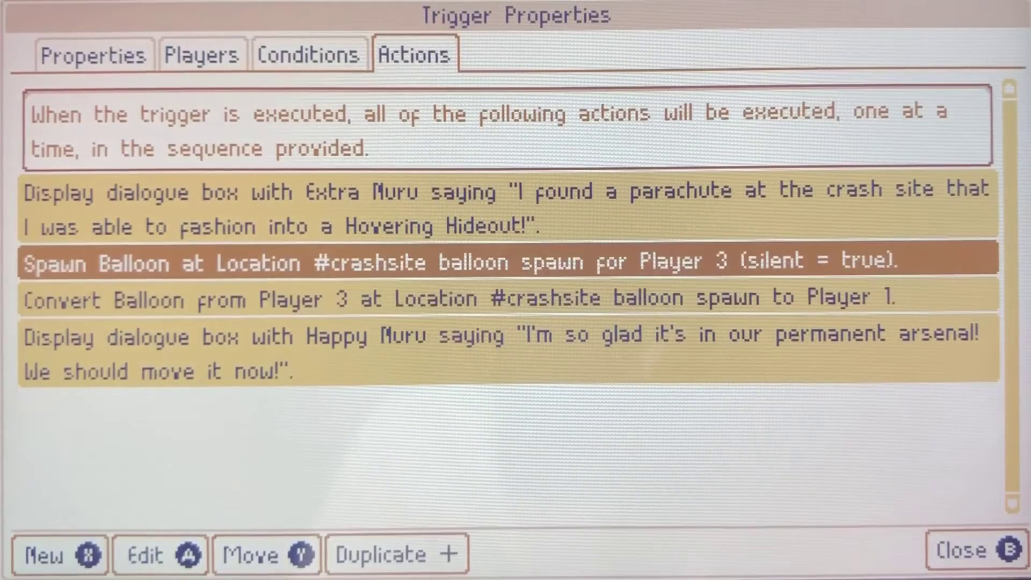
pyautogui.press('Down')
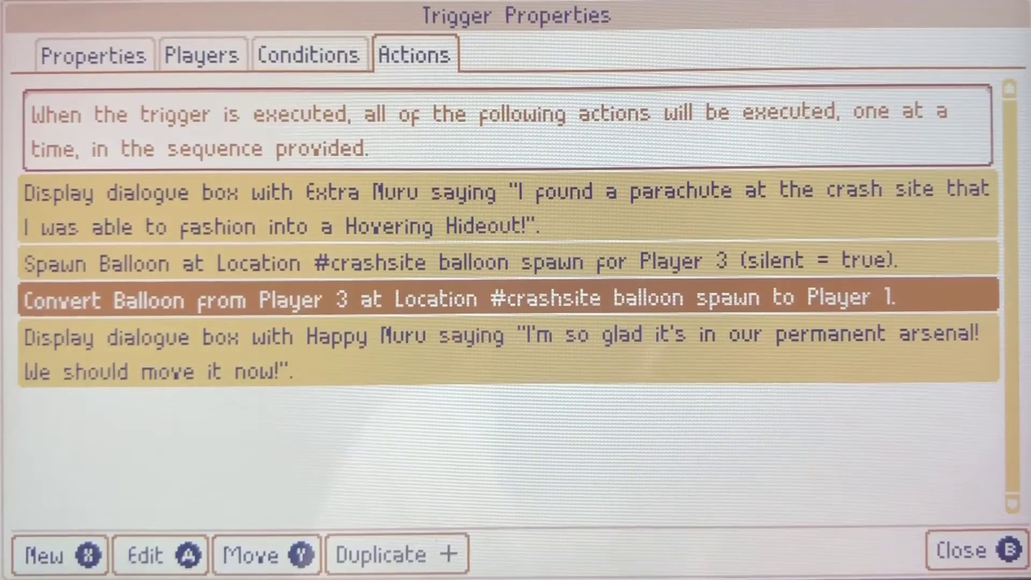
pyautogui.press('Down')
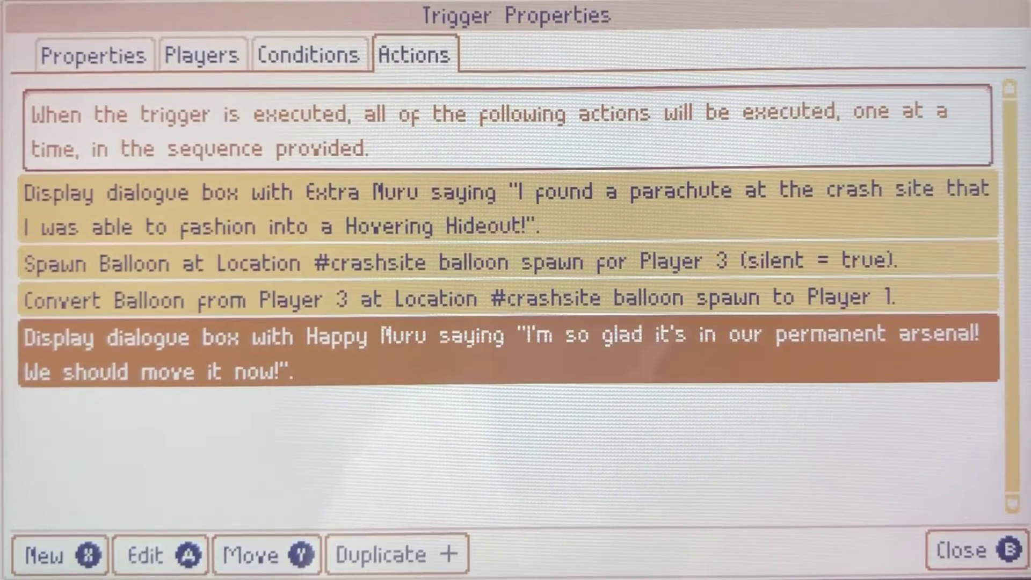
pyautogui.press('Up')
pyautogui.press('Down')
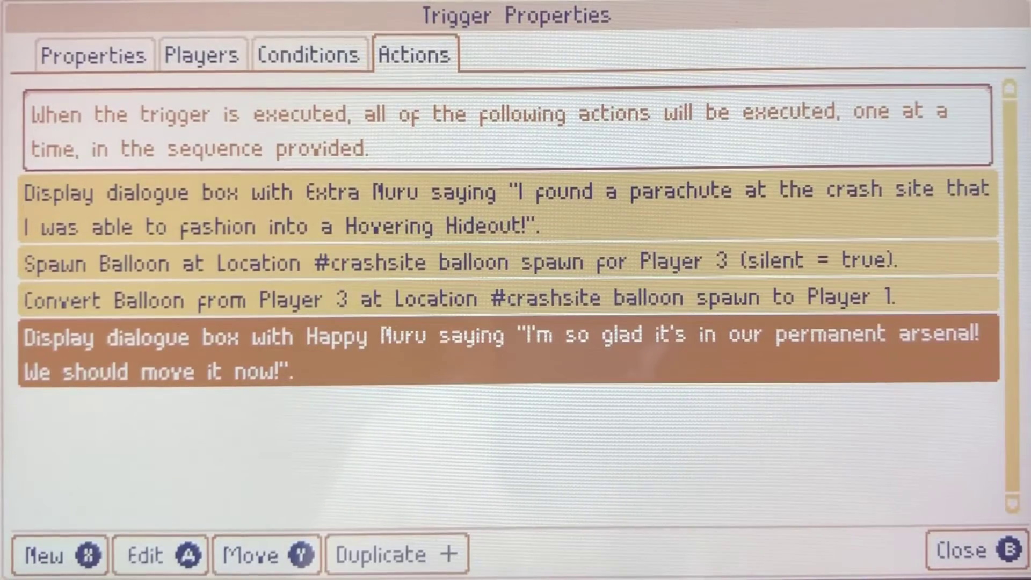
pyautogui.press('Escape')
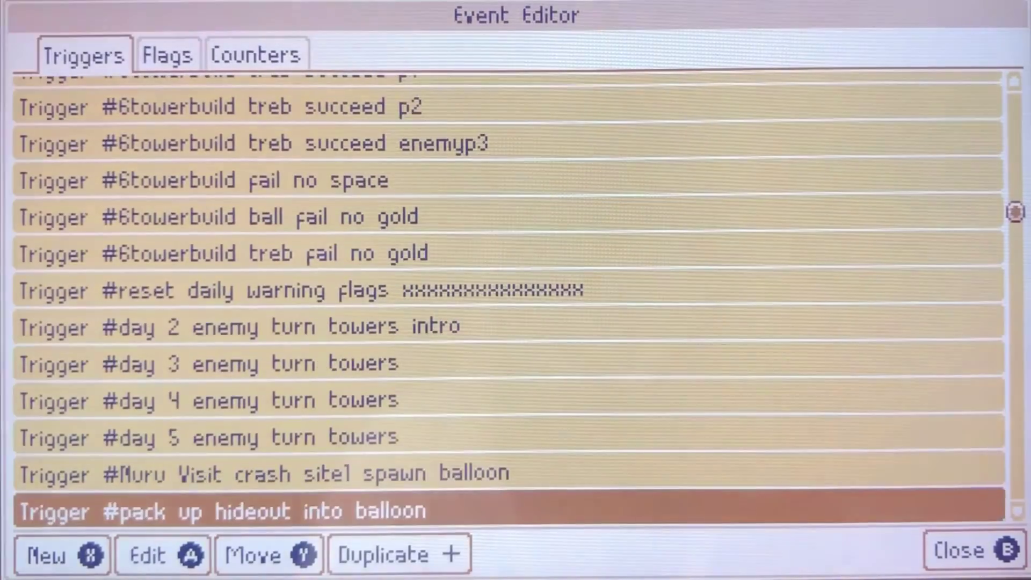
# - Open "Trigger #end of balloon turn crystal block", examine its conditions and Sad Nuru dialogue action, and close it
pyautogui.press('Down')
pyautogui.press('Down')
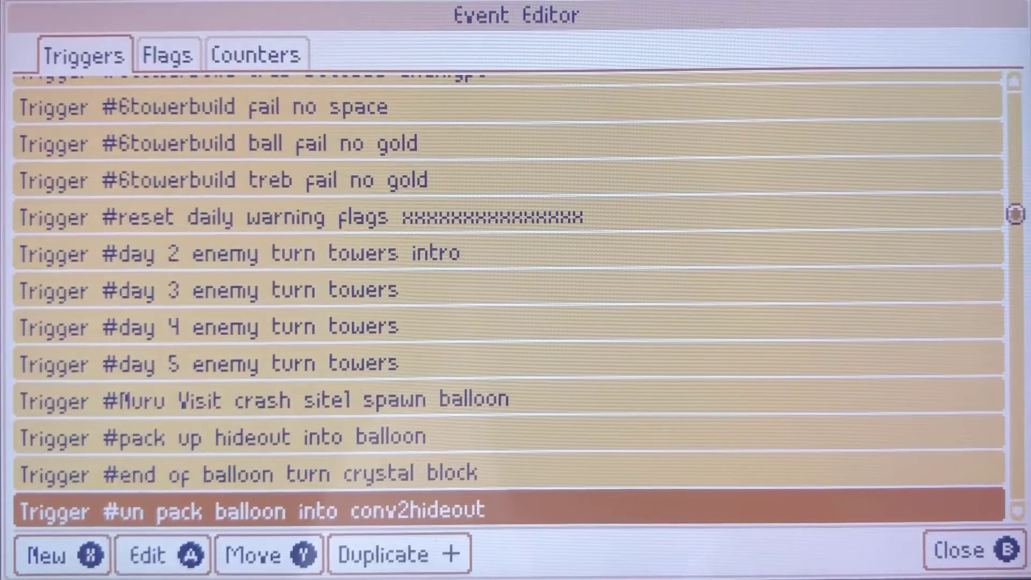
pyautogui.press('Up')
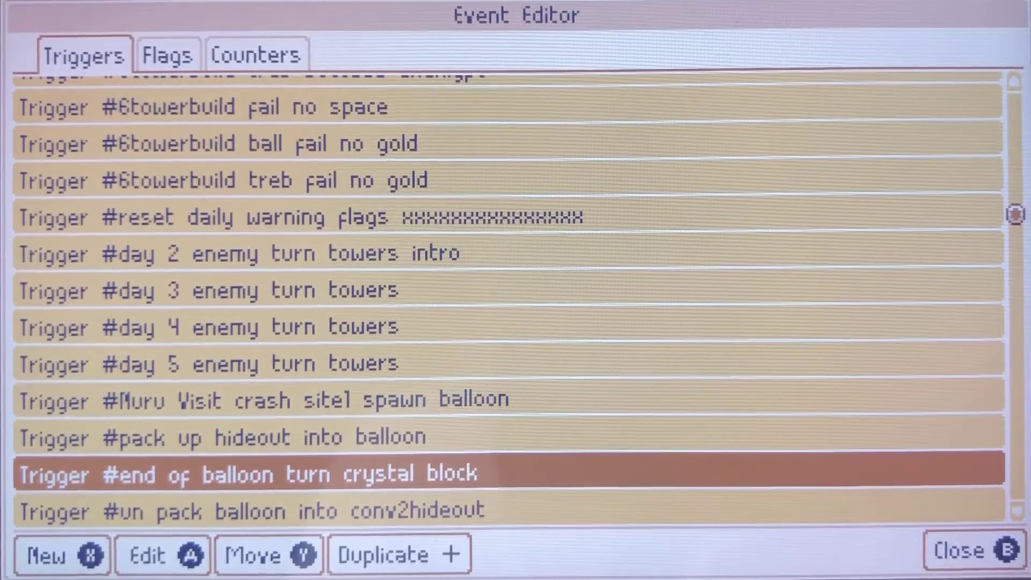
pyautogui.press('Up')
pyautogui.press('Down')
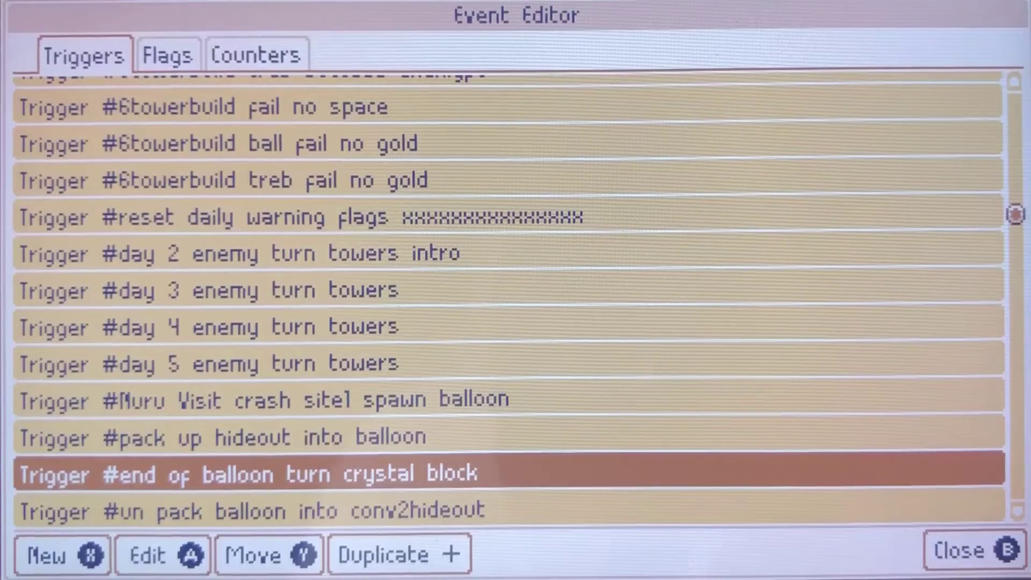
pyautogui.press('Return')
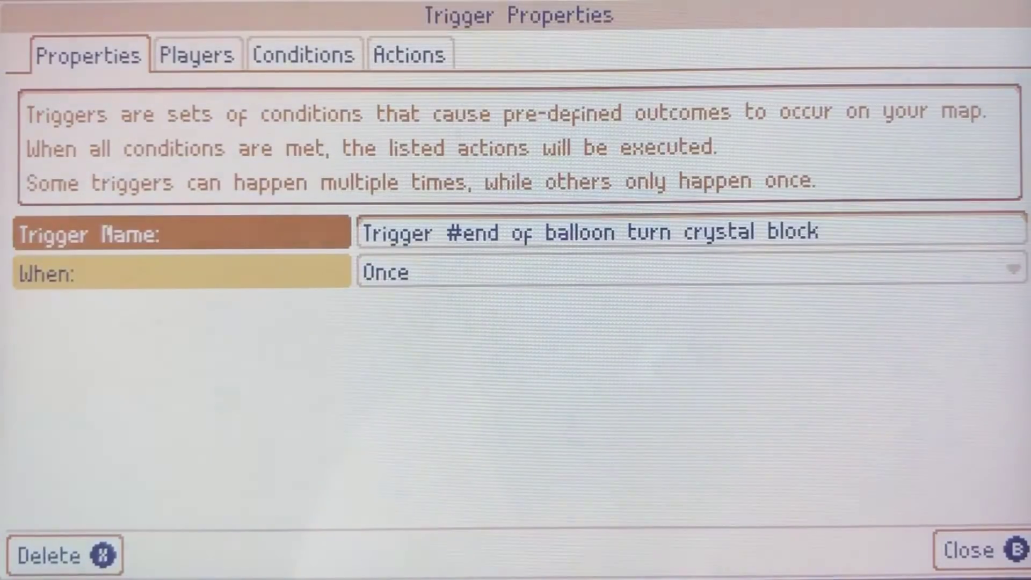
pyautogui.press('Tab')
pyautogui.press('Tab')
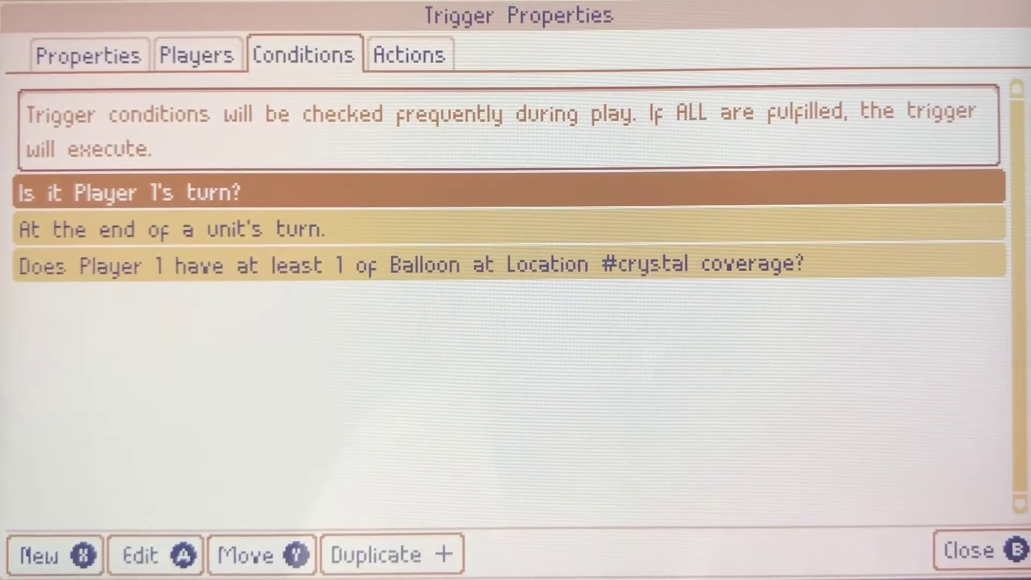
pyautogui.press('r')
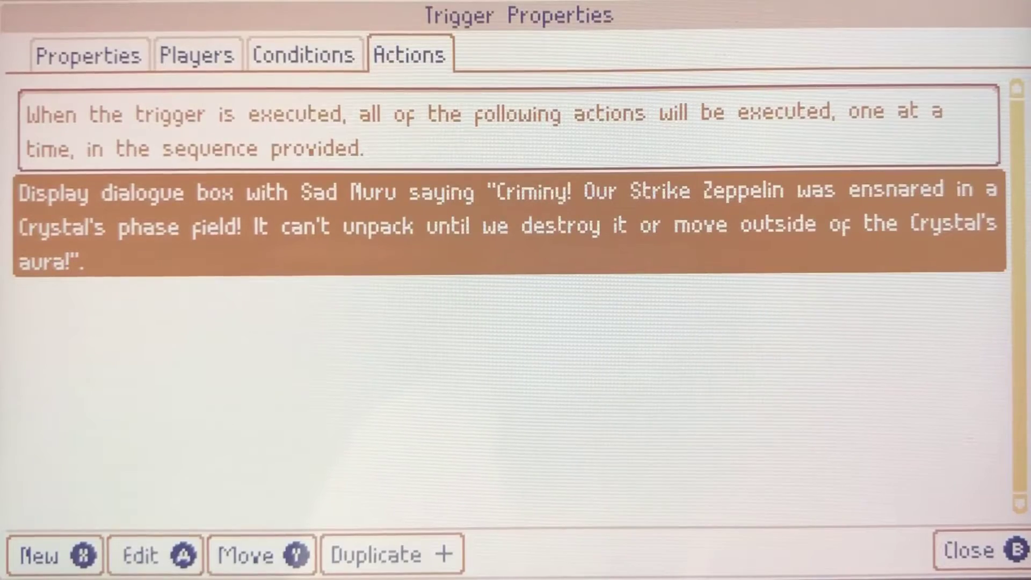
pyautogui.press('b')
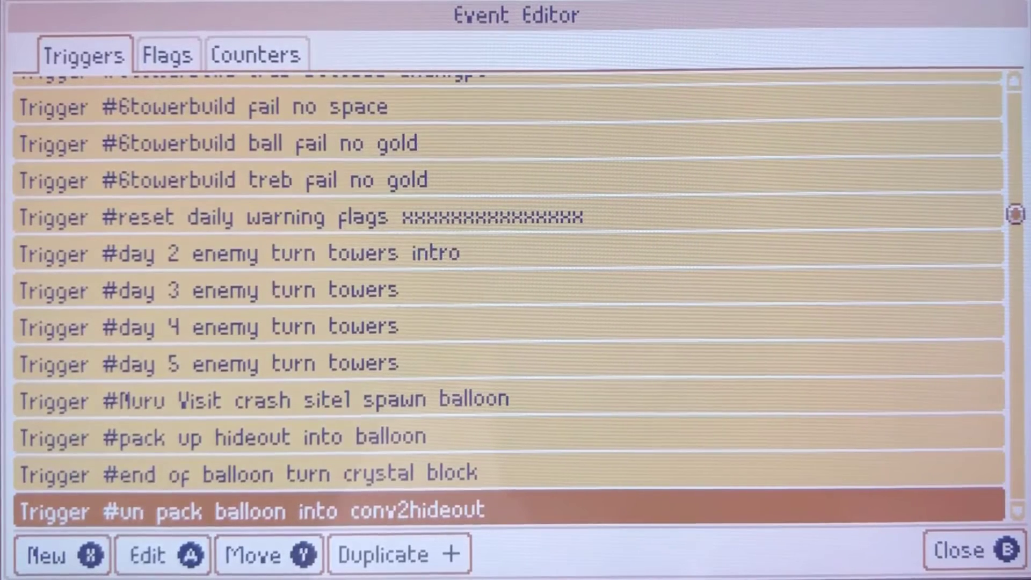
# - Look ahead at the wagon pack-up and unpack triggers and return to "Trigger #pack up hideout into balloon"
pyautogui.press('Down')
pyautogui.press('Down')
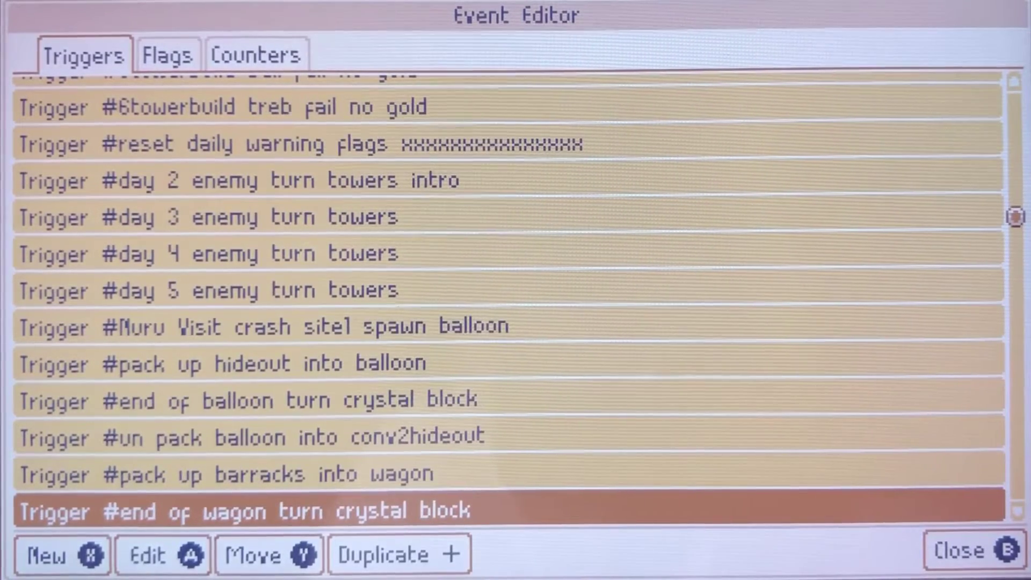
pyautogui.press('Down')
pyautogui.press('Up')
pyautogui.press('Up')
pyautogui.press('Up')
pyautogui.press('Up')
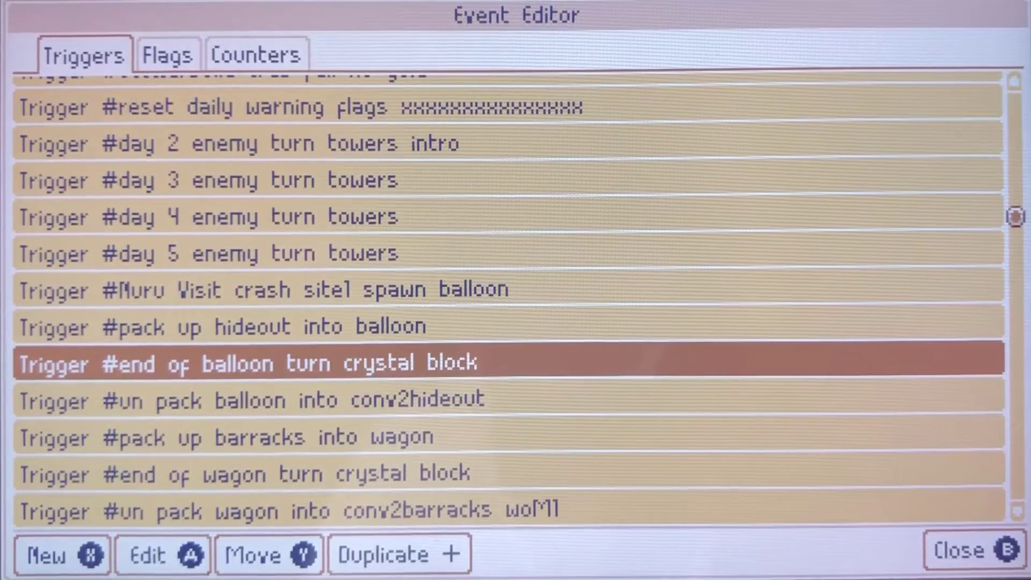
pyautogui.press('Up')
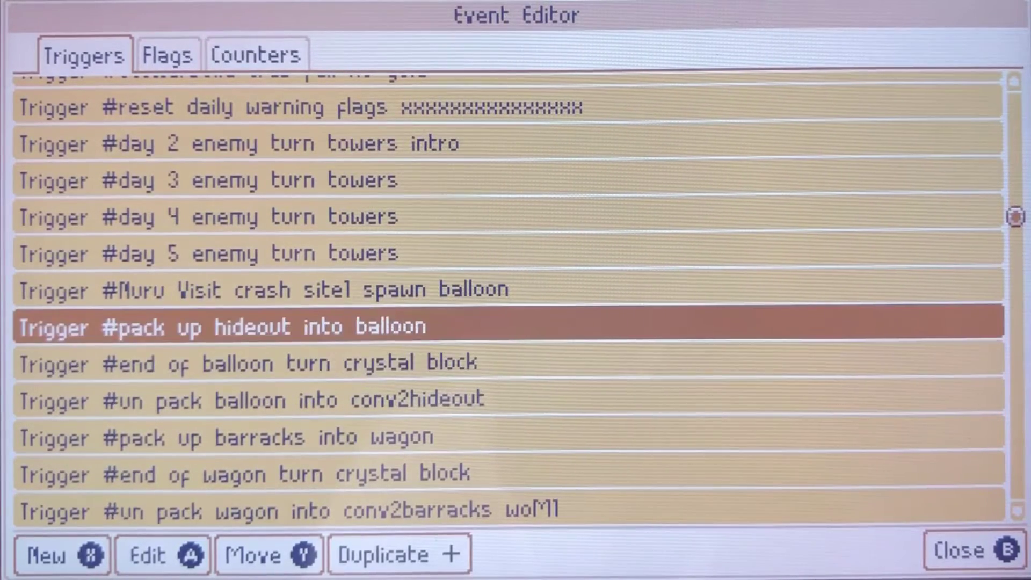
# - Look through the balloon and wagon crystal block, pack and unpack triggers one by one, down to "Trigger #pack up tower into aeronaut"
pyautogui.press('Down')
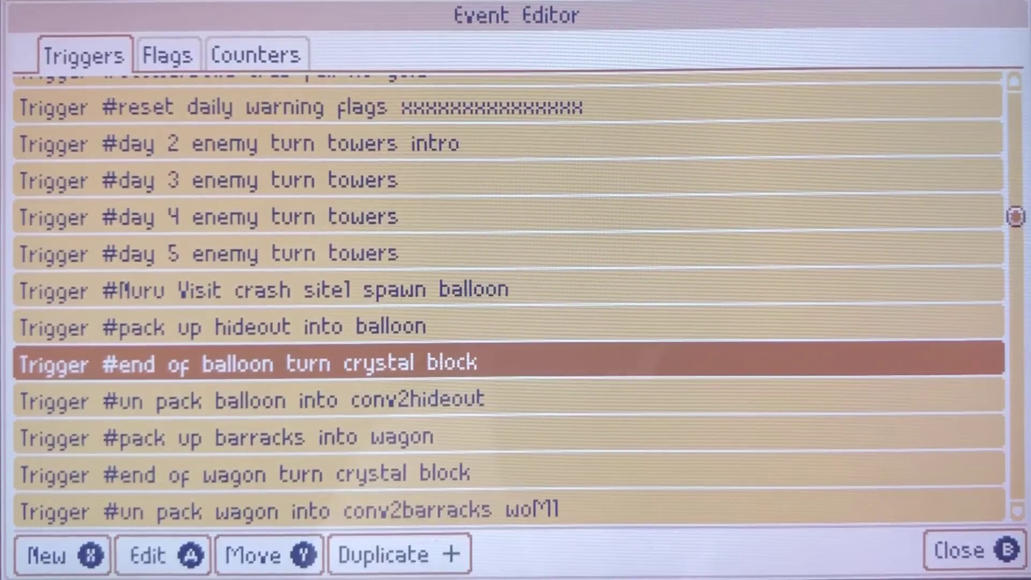
pyautogui.press('Down')
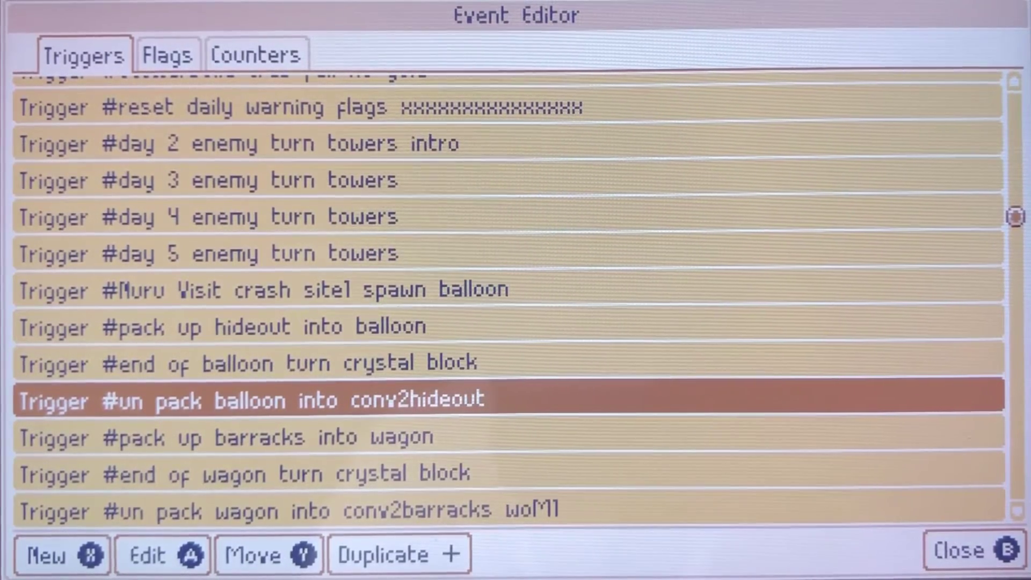
pyautogui.press('Down')
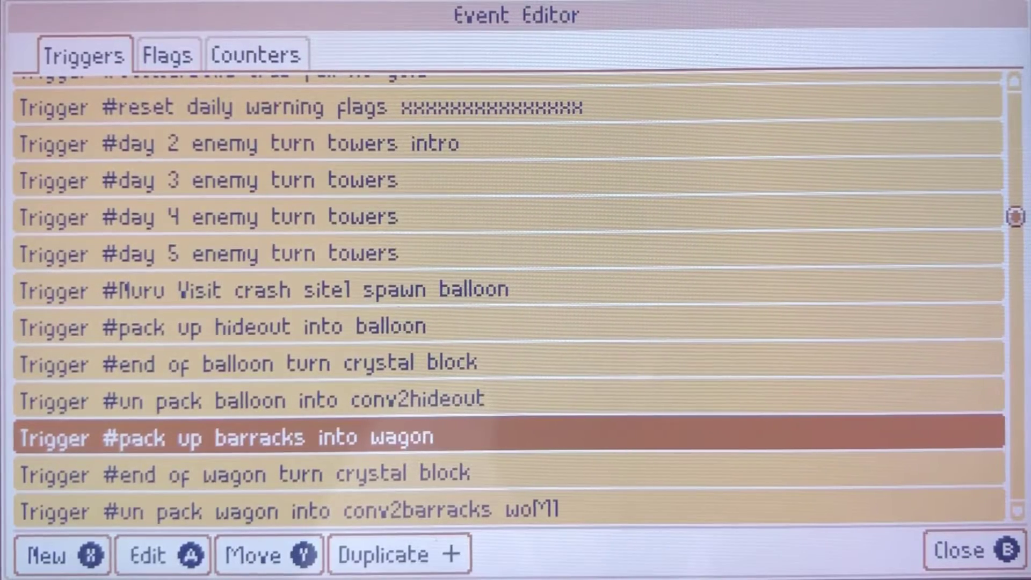
pyautogui.press('Down')
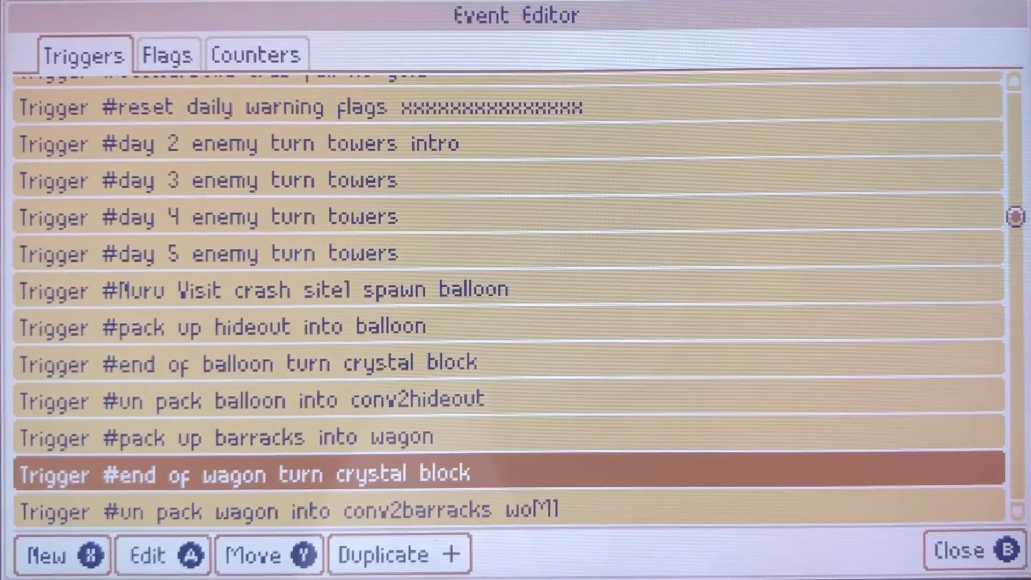
pyautogui.press('Down')
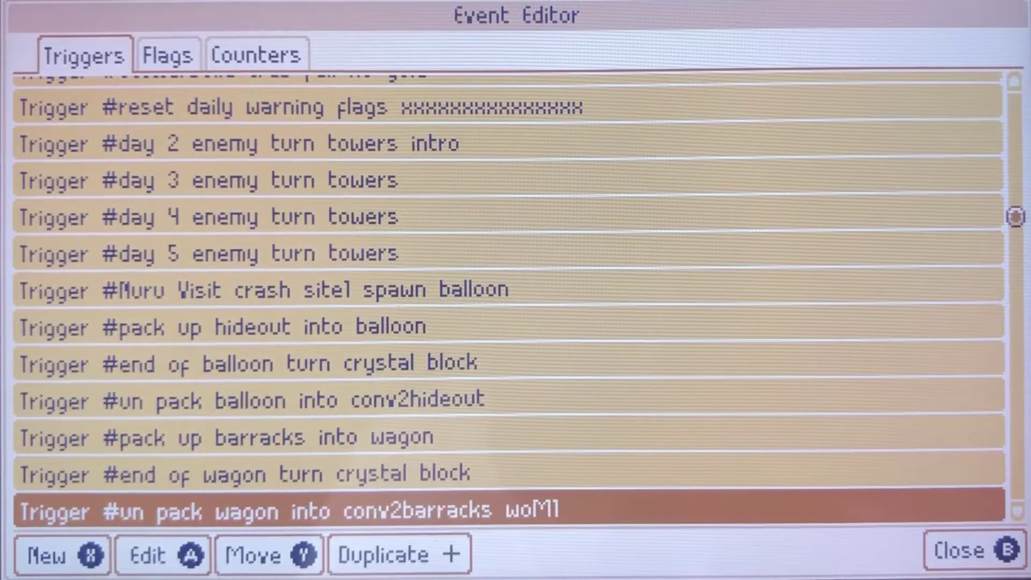
pyautogui.press('Down')
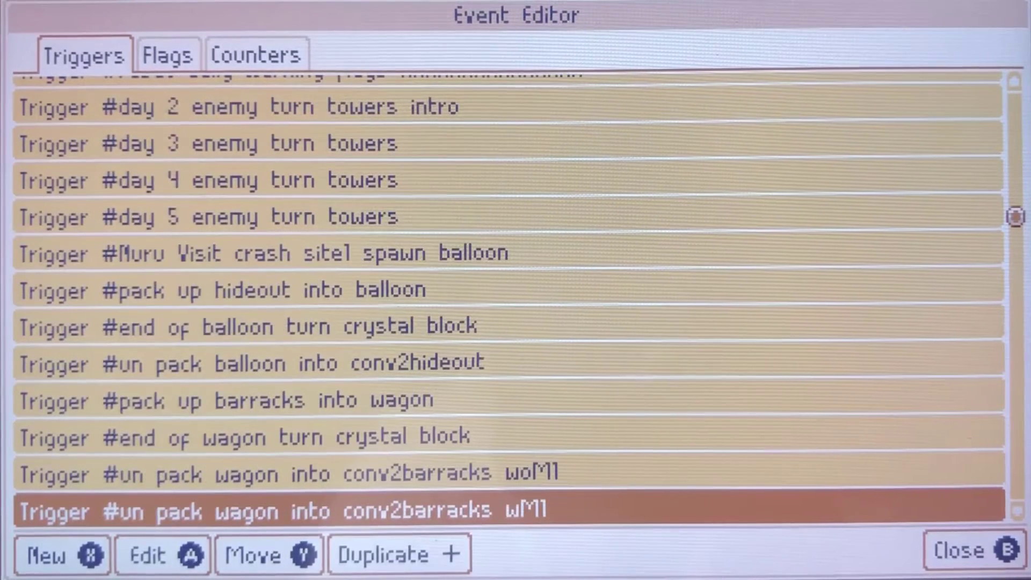
pyautogui.press('Up')
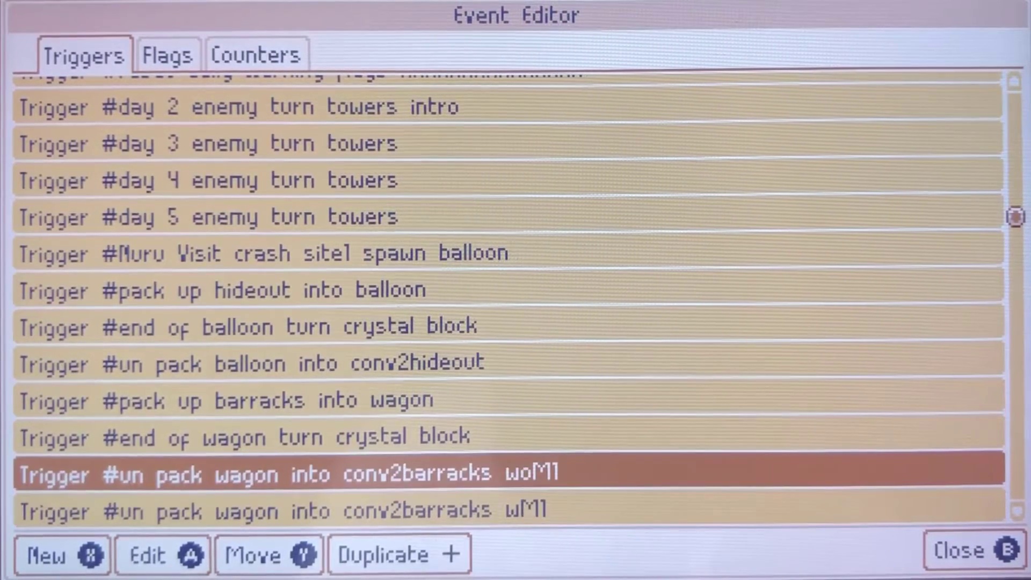
pyautogui.press('Down')
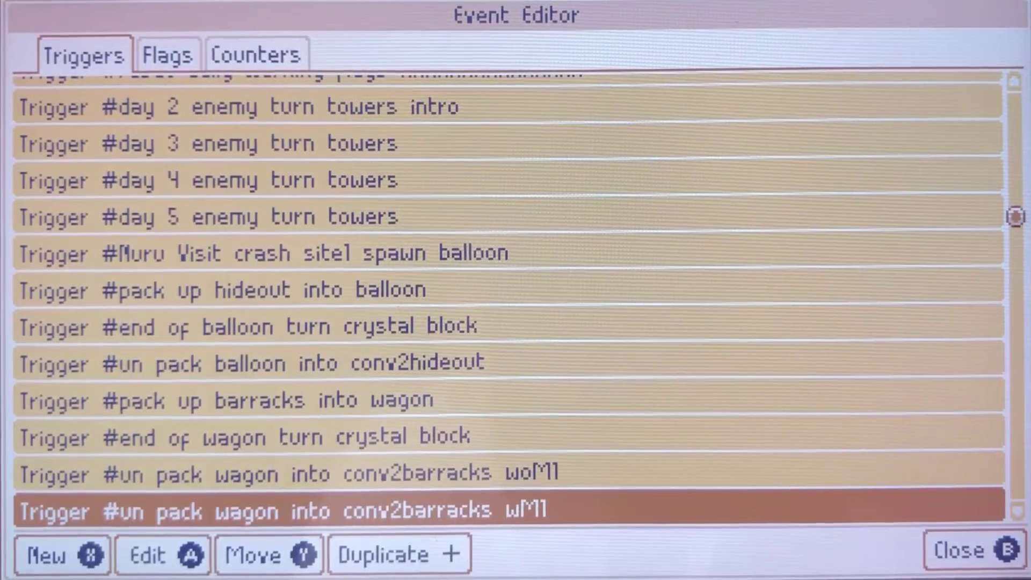
pyautogui.press('Down')
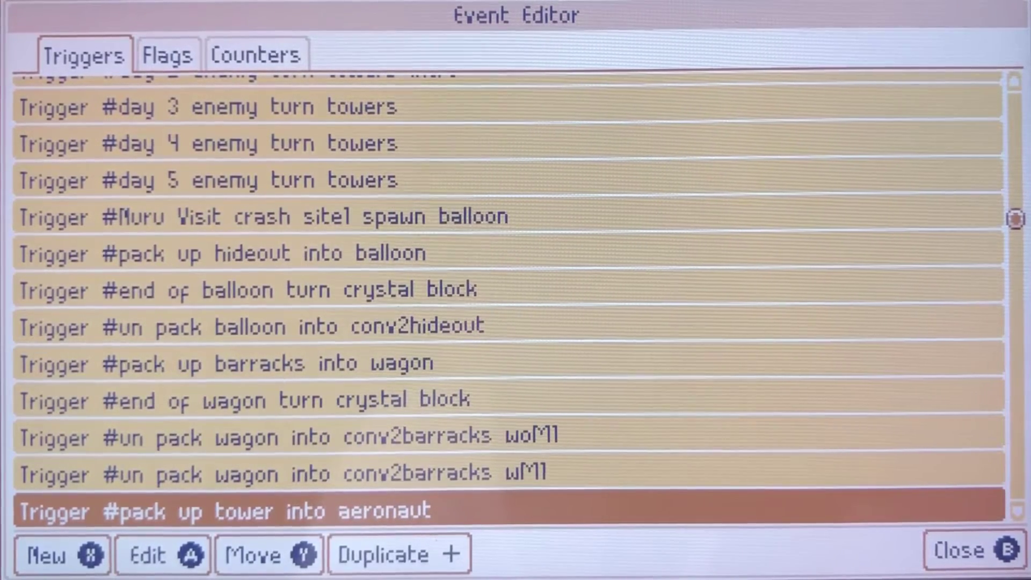
# - Look through the remaining aeronaut crystal block and unpack triggers, down to the Nuru visits trigger for SE GM2
pyautogui.press('Down')
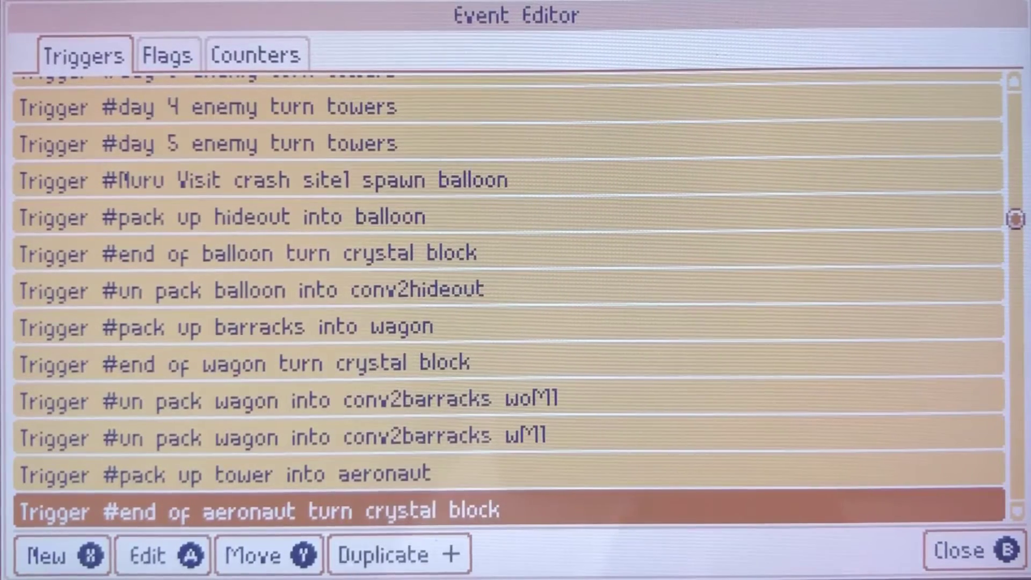
pyautogui.press('Down')
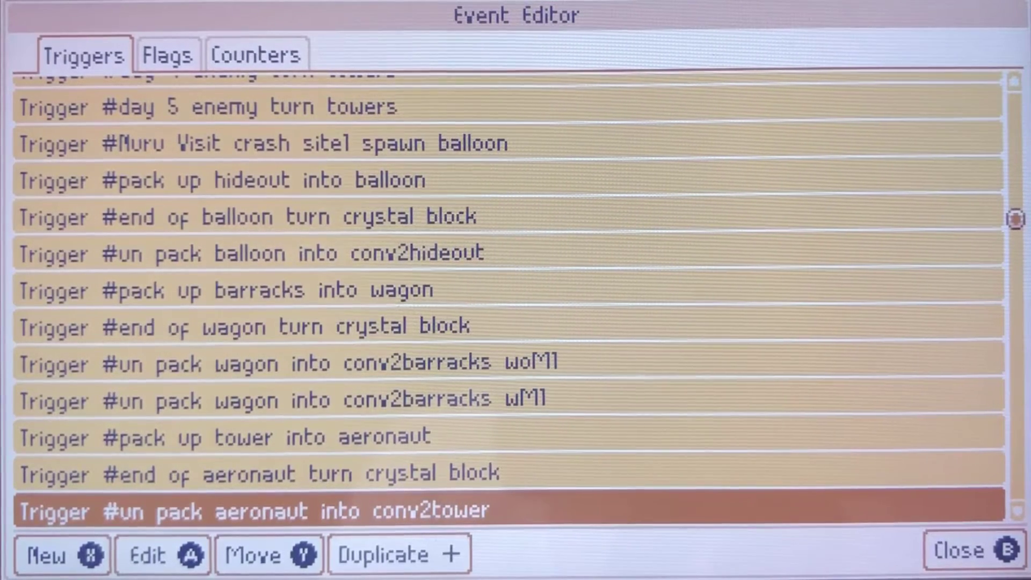
pyautogui.press('Down')
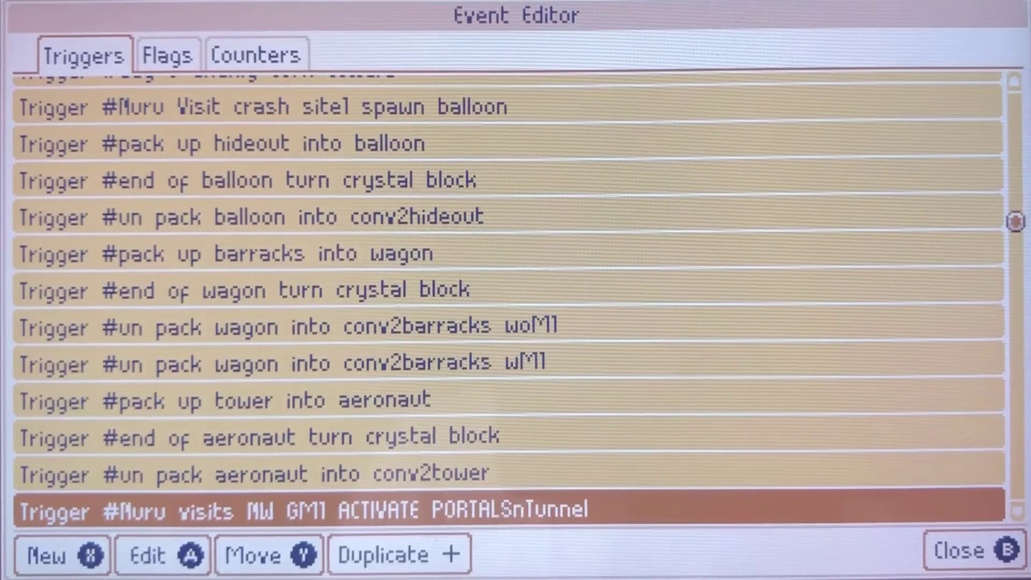
pyautogui.press('Down')
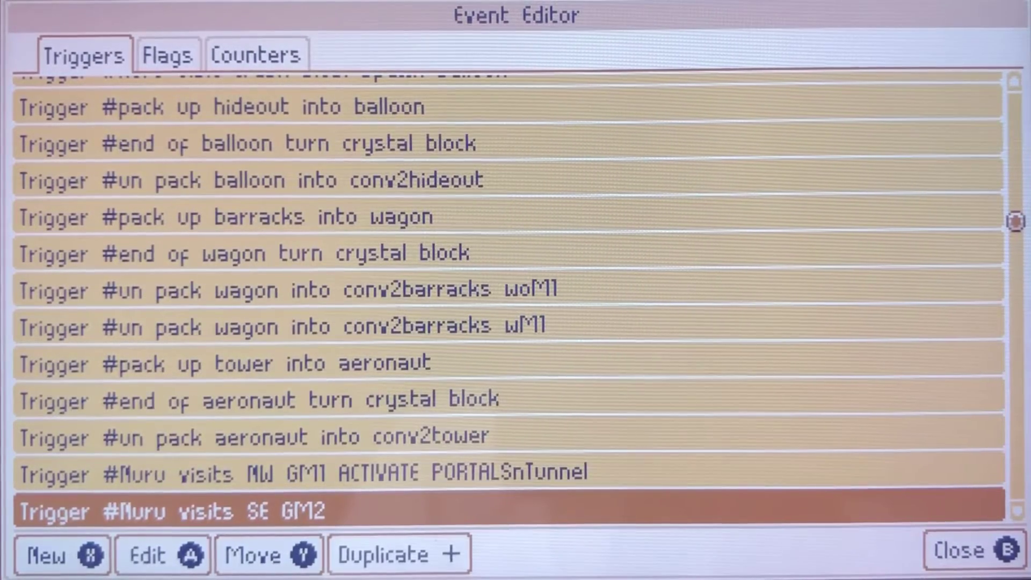
# - Return to "Trigger #pack up hideout into balloon", open it and examine its players and conditions
pyautogui.press('Up')
pyautogui.press('Up')
pyautogui.press('Up')
pyautogui.press('Up')
pyautogui.press('Up')
pyautogui.press('Up')
pyautogui.press('Up')
pyautogui.press('Up')
pyautogui.press('Up')
pyautogui.press('Up')
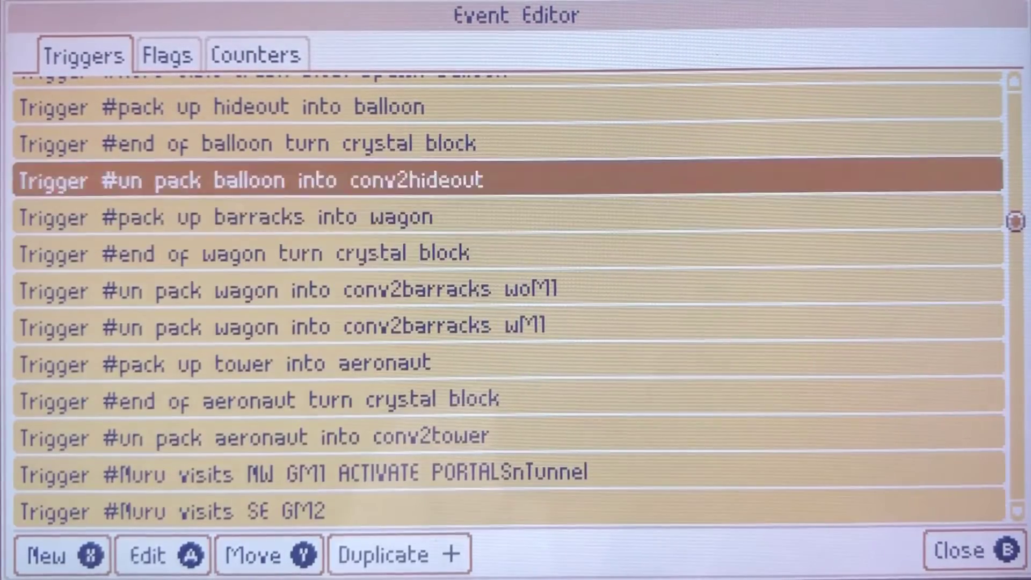
pyautogui.press('Up')
pyautogui.press('Up')
pyautogui.press('Down')
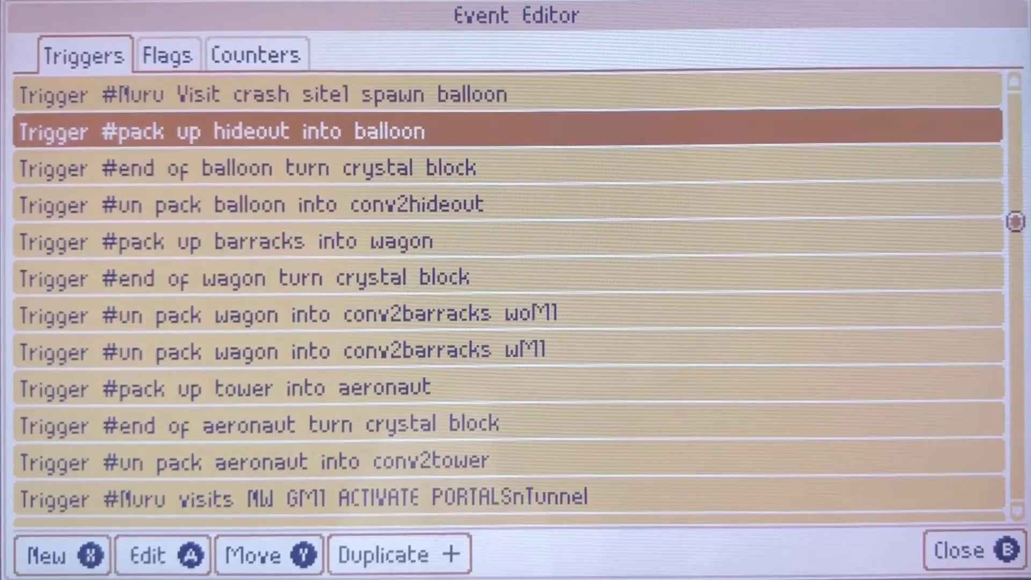
pyautogui.press('Return')
pyautogui.press('Tab')
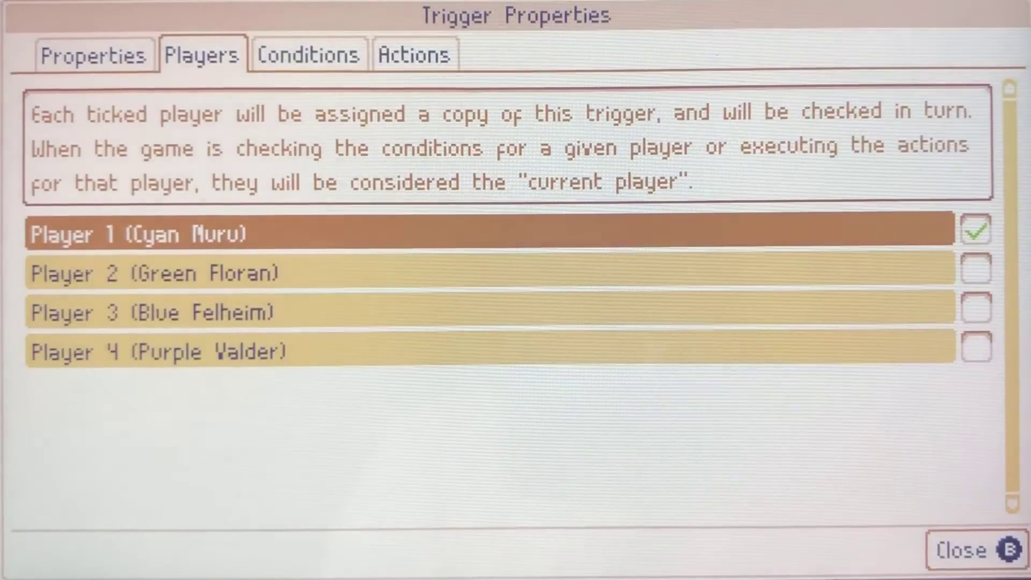
pyautogui.press('Tab')
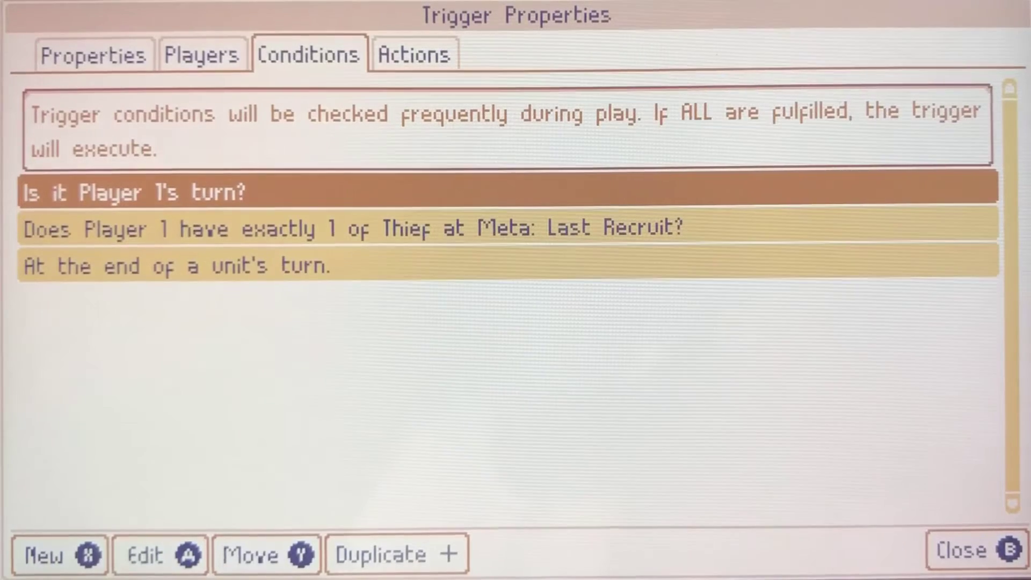
pyautogui.press('Down')
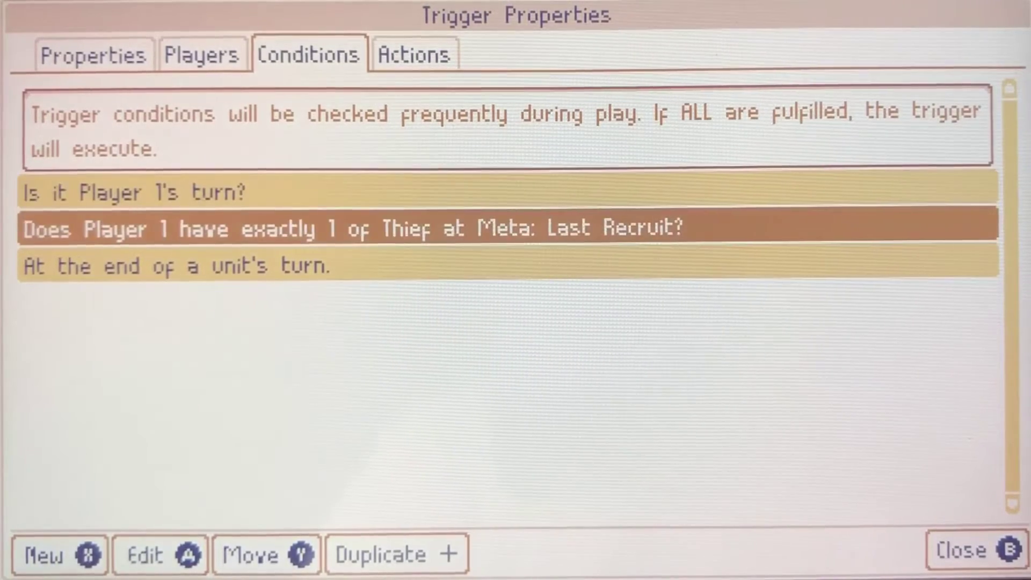
pyautogui.press('Down')
# - Examine the hideout pack-up trigger's actions, from the Thief conversion to the Neutral Floran dialogue, and close the trigger
pyautogui.press('Tab')
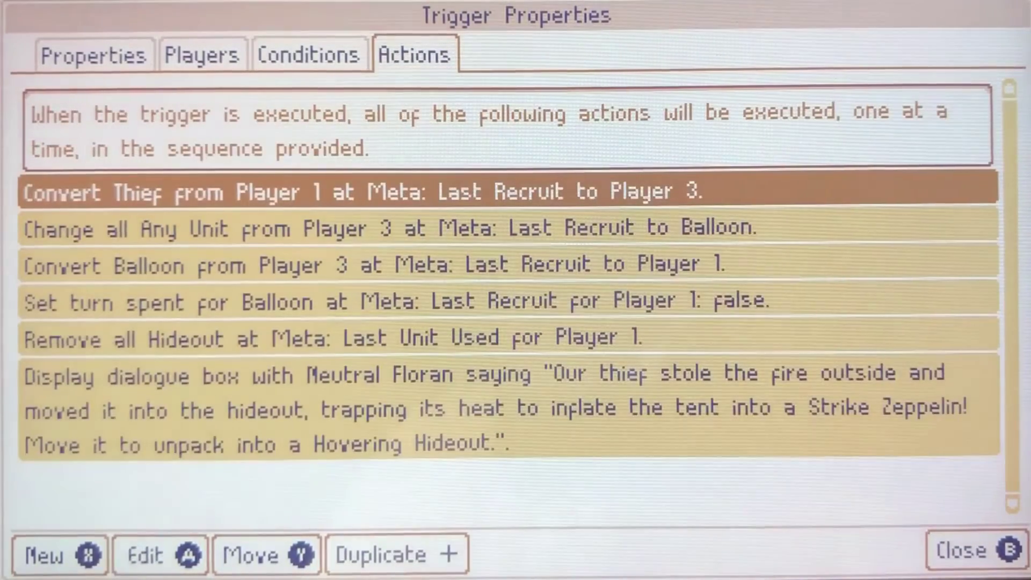
pyautogui.press('Down')
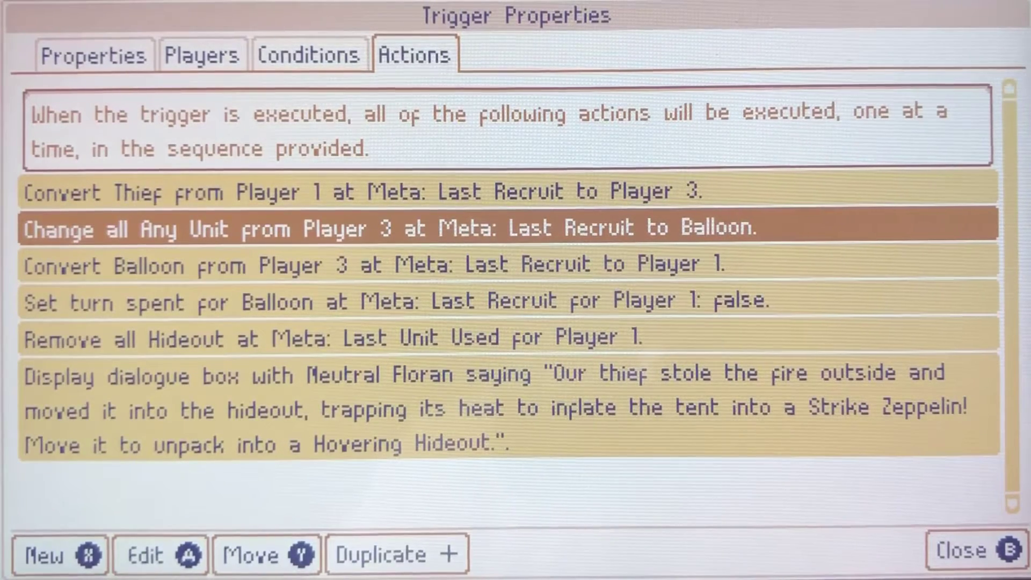
pyautogui.press('Down')
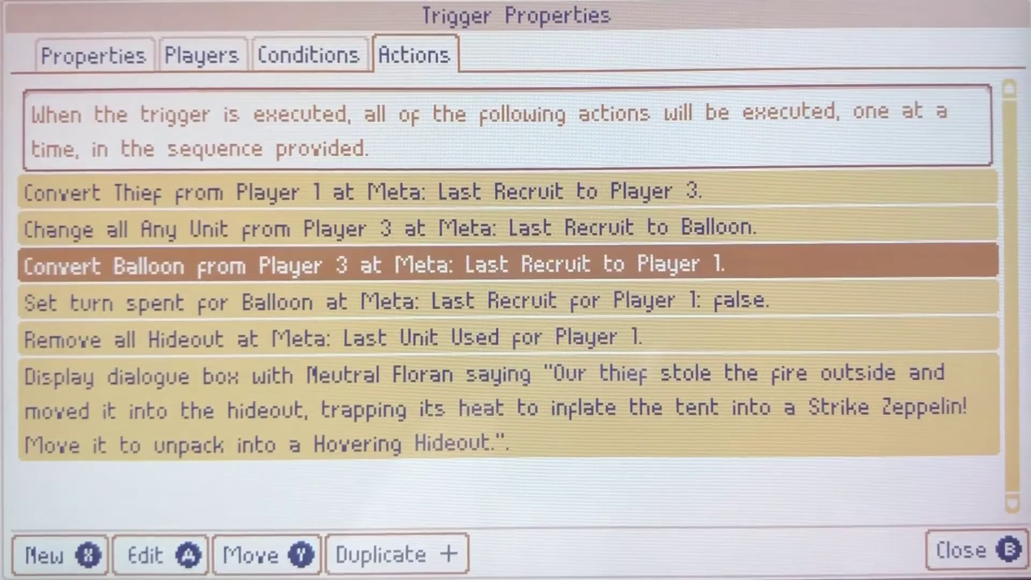
pyautogui.press('Down')
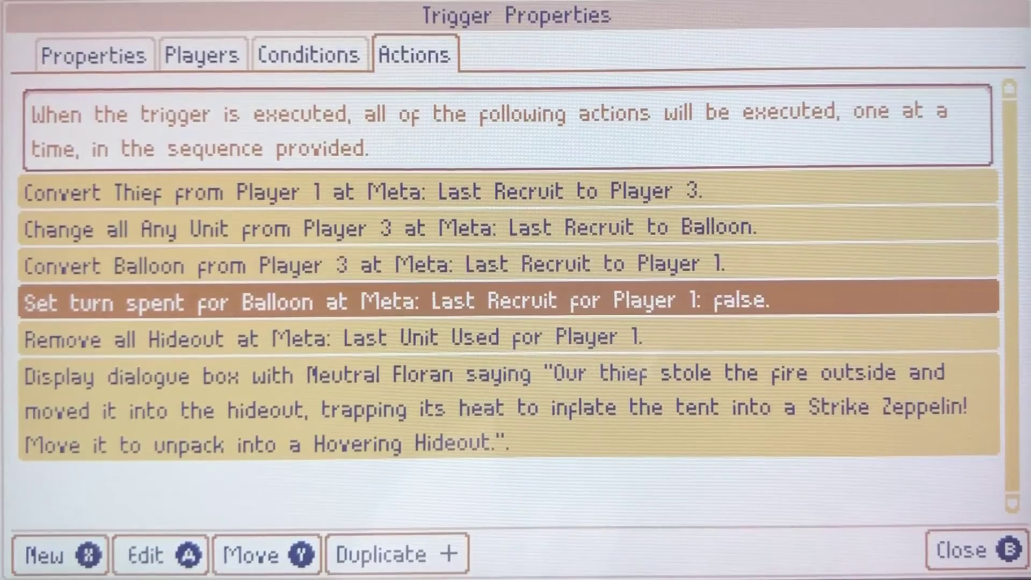
pyautogui.press('Up')
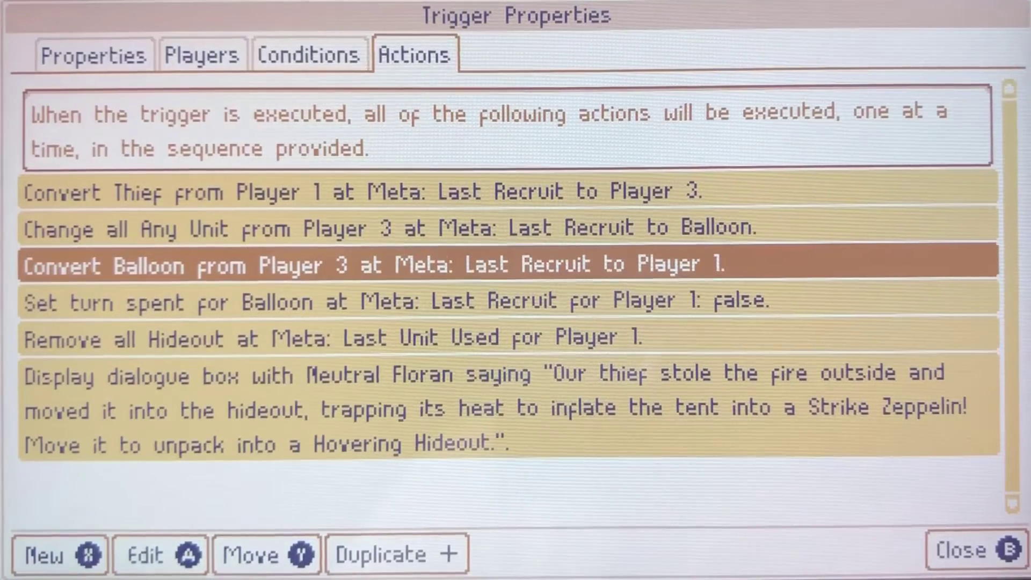
pyautogui.press('Down')
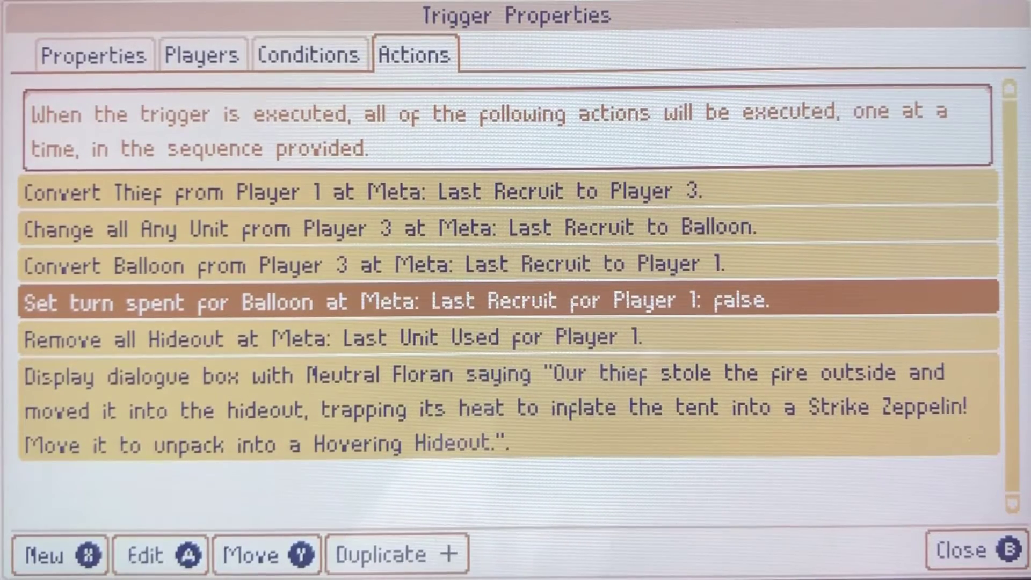
pyautogui.press('Down')
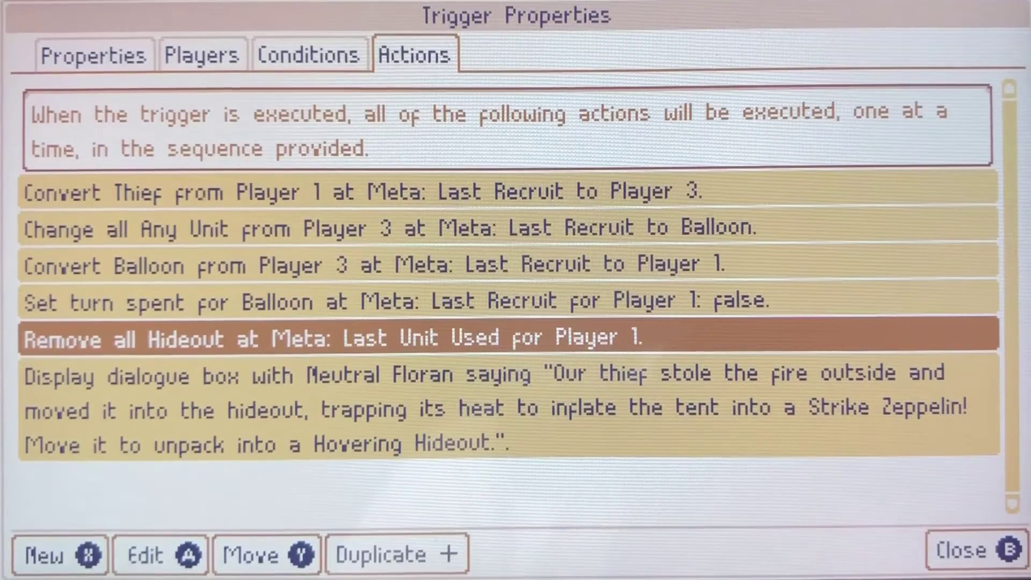
pyautogui.press('Down')
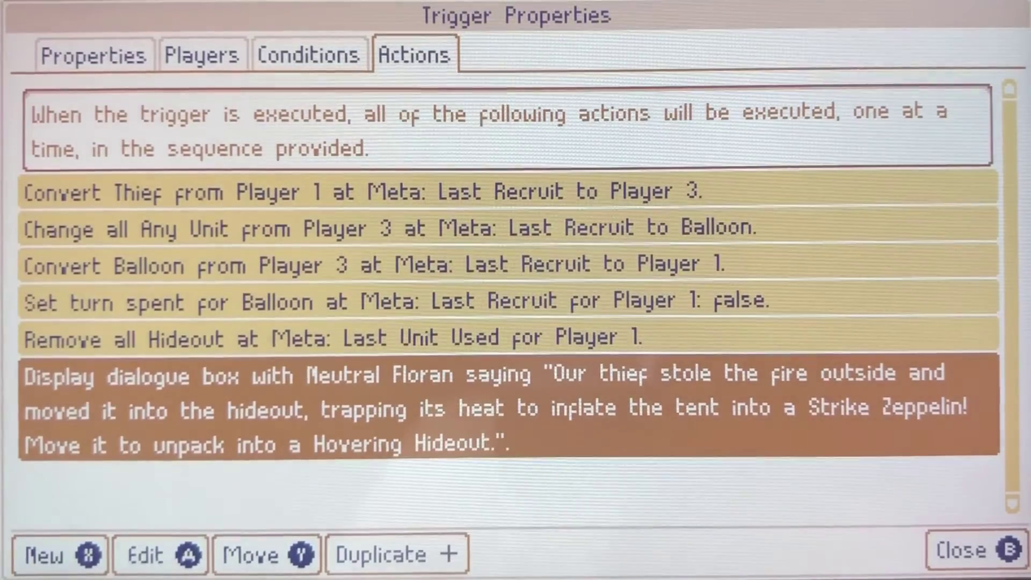
pyautogui.press('Down')
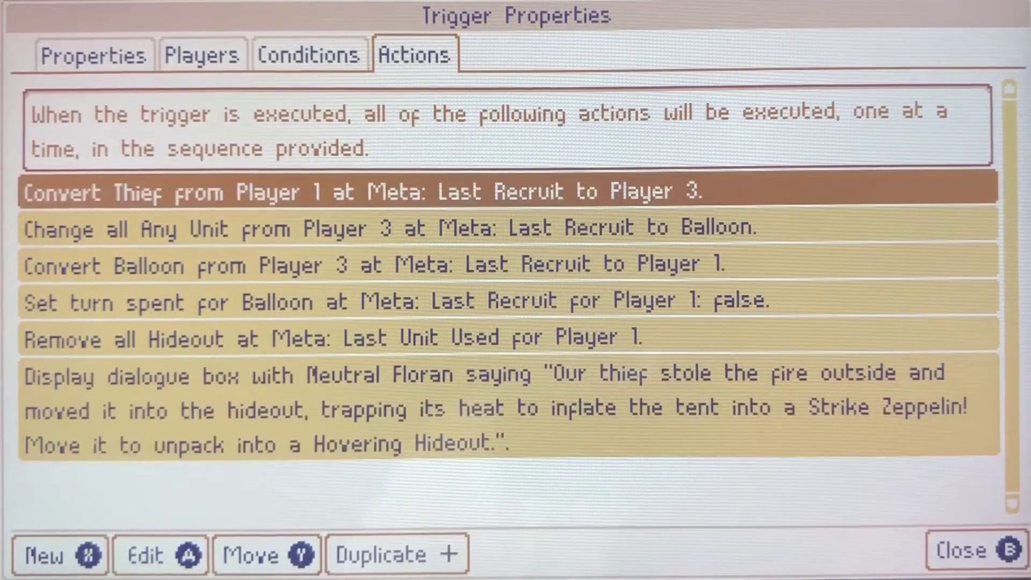
pyautogui.press('Up')
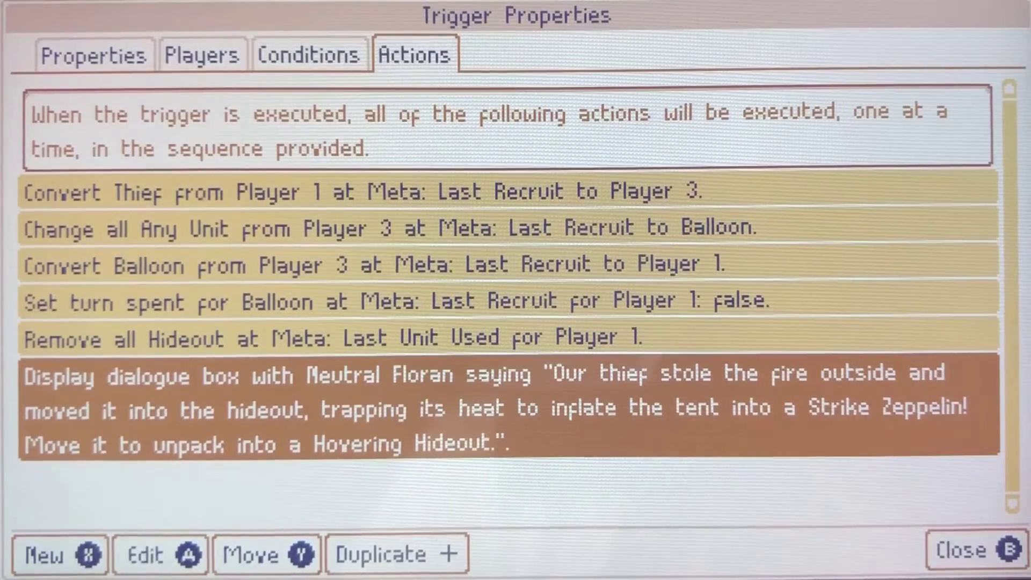
pyautogui.press('Escape')
# - Open "Trigger #end of balloon turn crystal block", review its crystal coverage condition and Sad Nuru dialogue, and close it
pyautogui.press('Down')
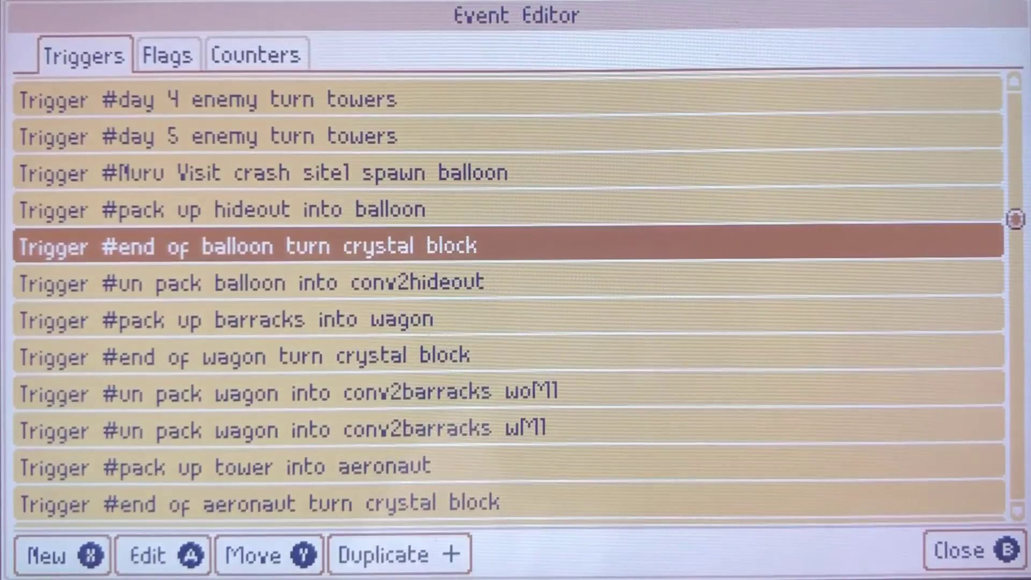
pyautogui.press('Down')
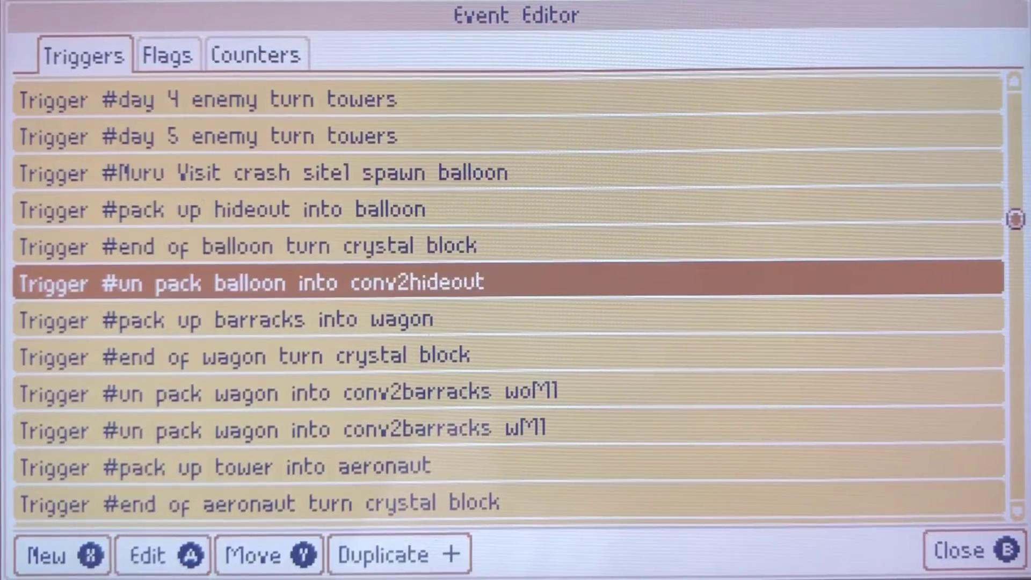
pyautogui.press('Up')
pyautogui.press('Return')
pyautogui.press('Tab')
pyautogui.press('Tab')
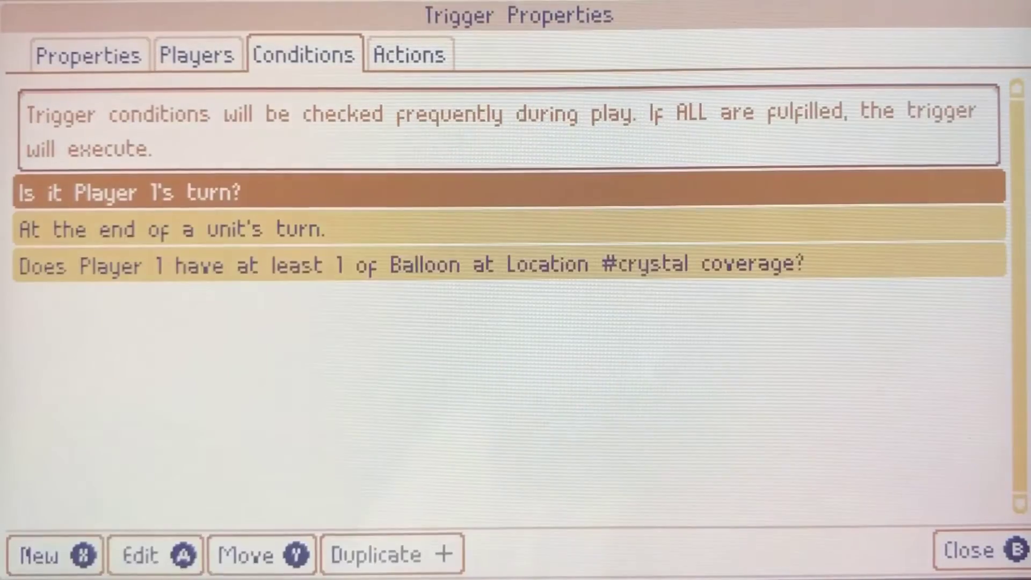
pyautogui.press('Down')
pyautogui.press('Down')
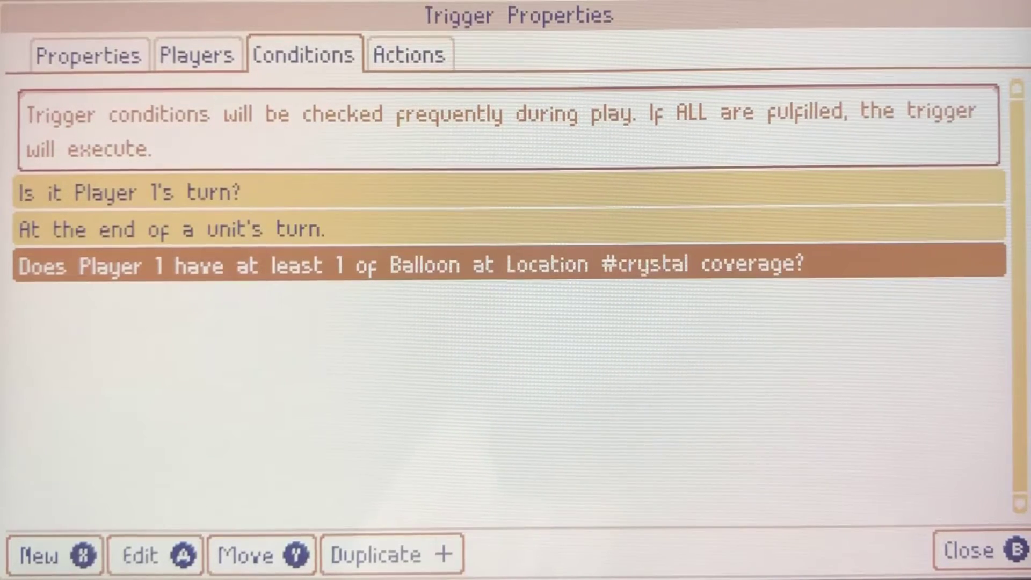
pyautogui.press('Tab')
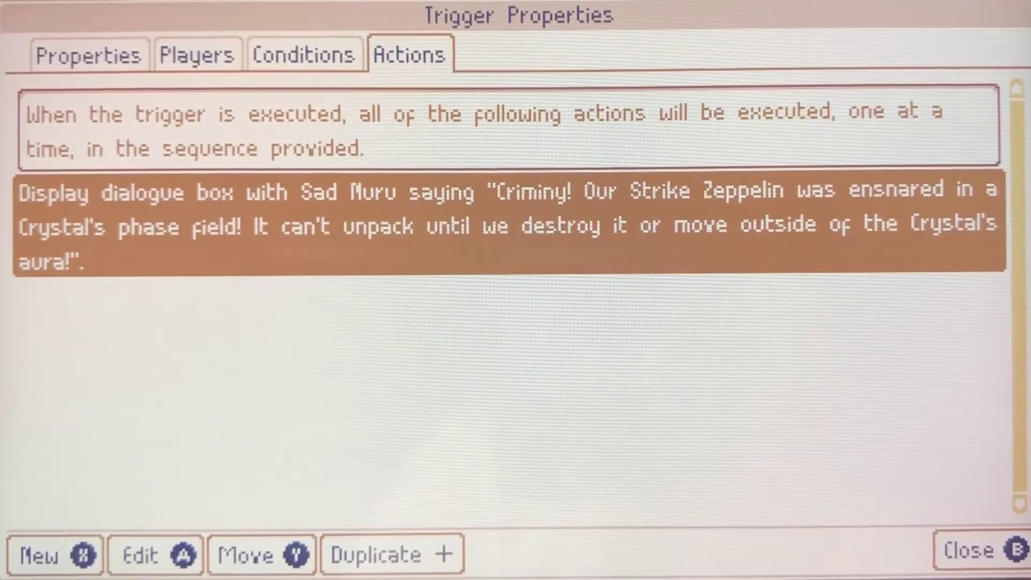
pyautogui.press('Escape')
# - Open "Trigger #un pack balloon into conv2hideout", examine its conditions and its Hideout change and dialogue actions, and close it
pyautogui.press('Down')
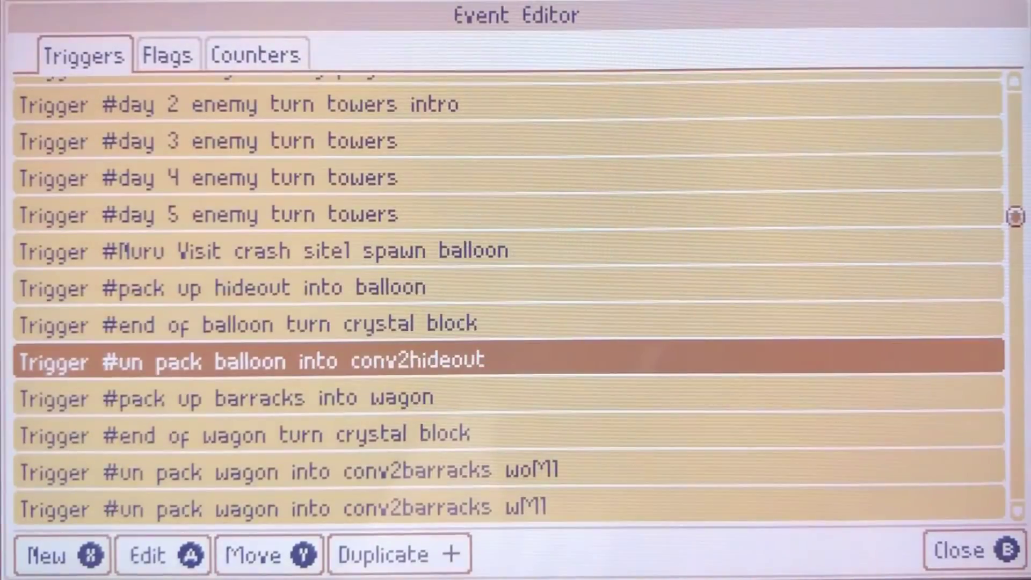
pyautogui.press('Return')
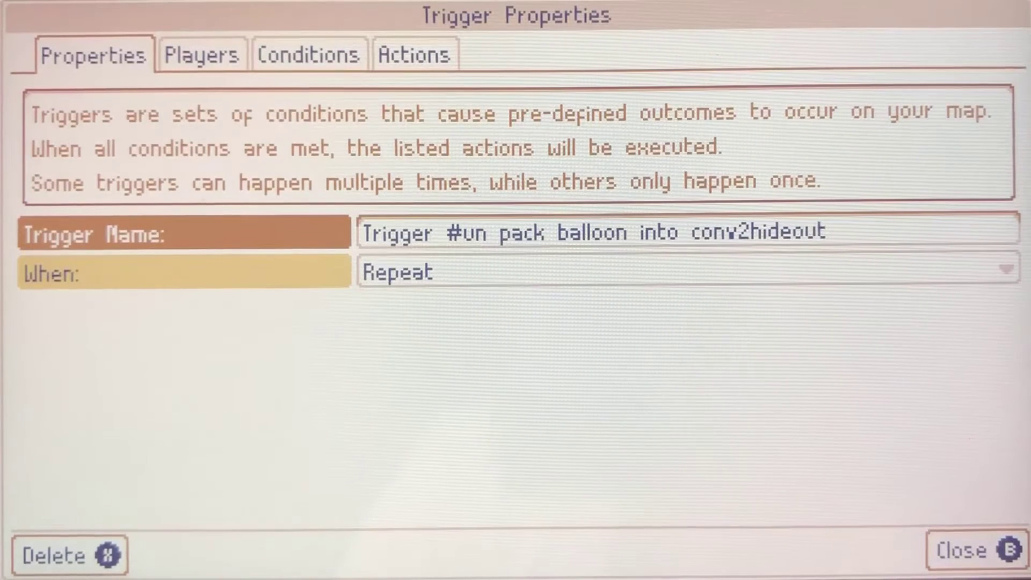
pyautogui.press('Right')
pyautogui.press('Right')
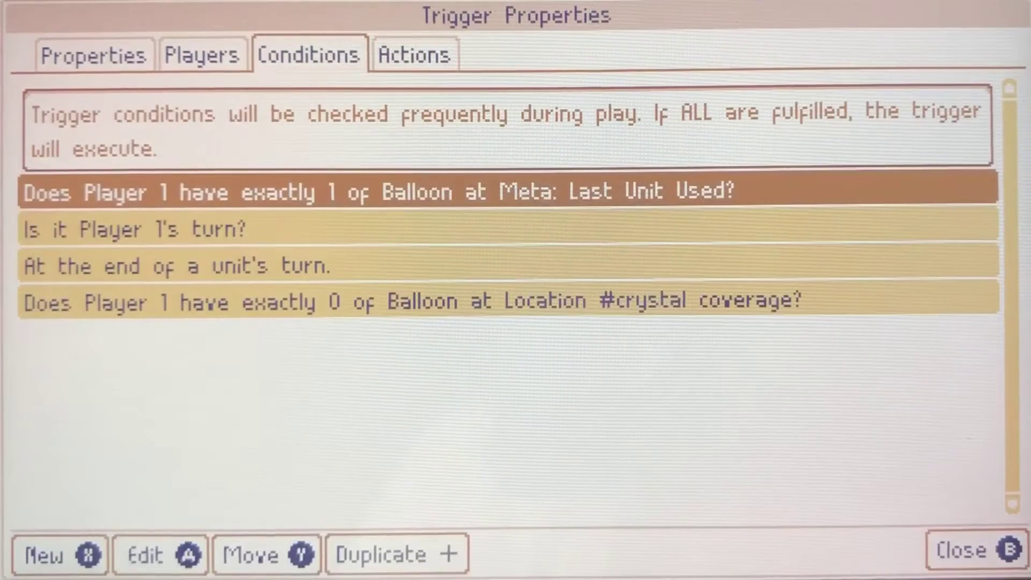
pyautogui.press('Down')
pyautogui.press('Down')
pyautogui.press('Down')
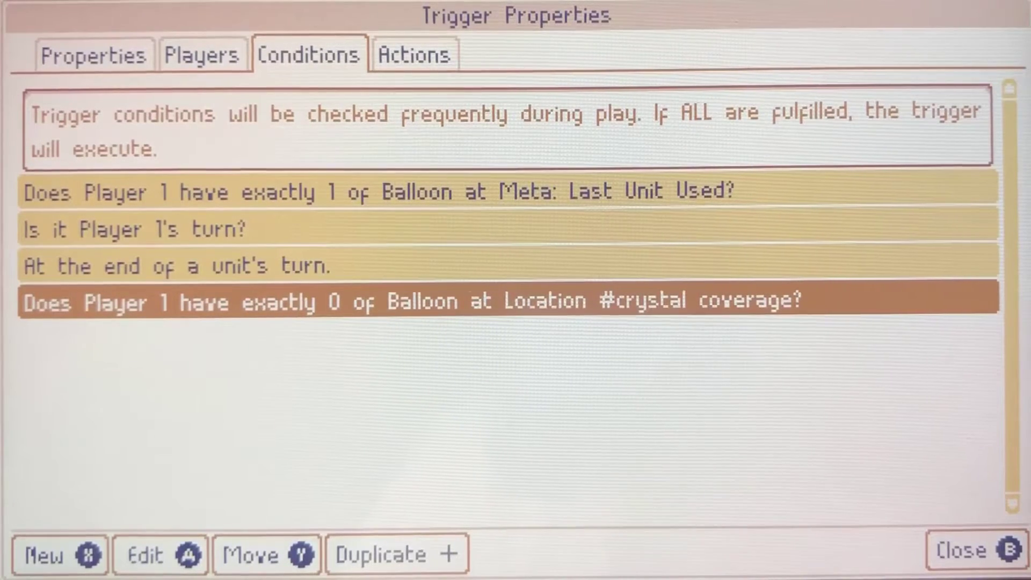
pyautogui.press('Right')
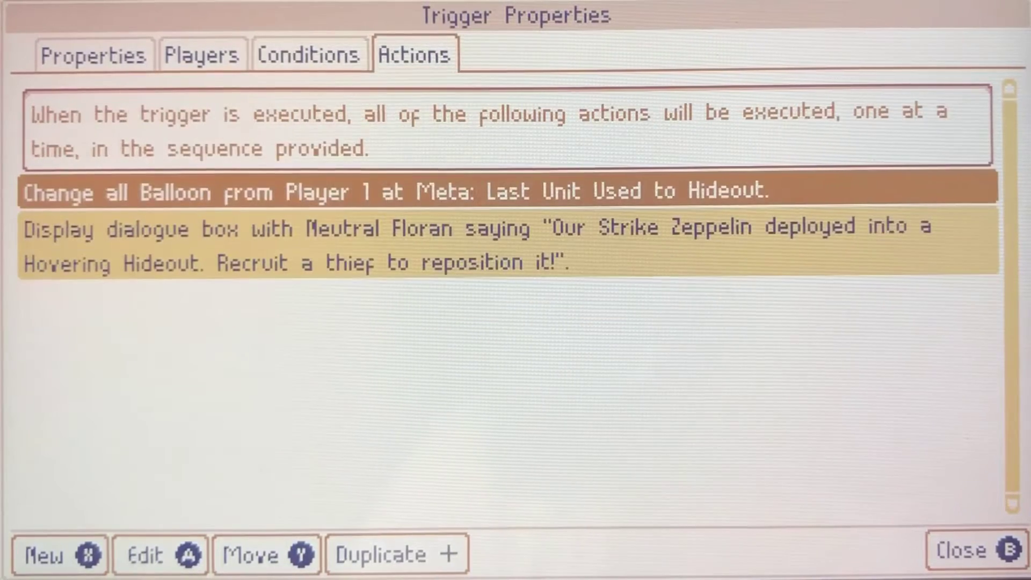
pyautogui.press('Down')
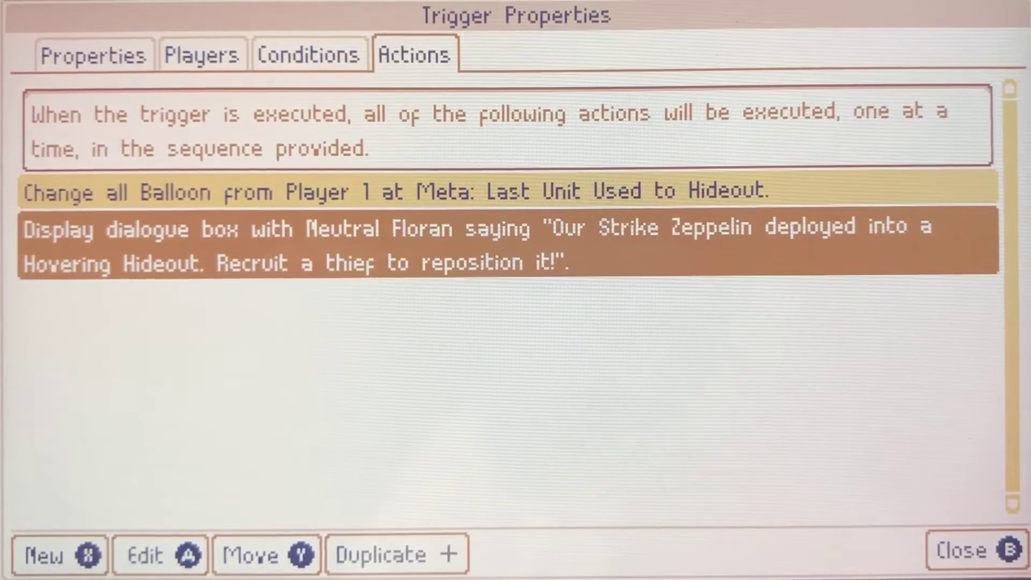
pyautogui.press('b')
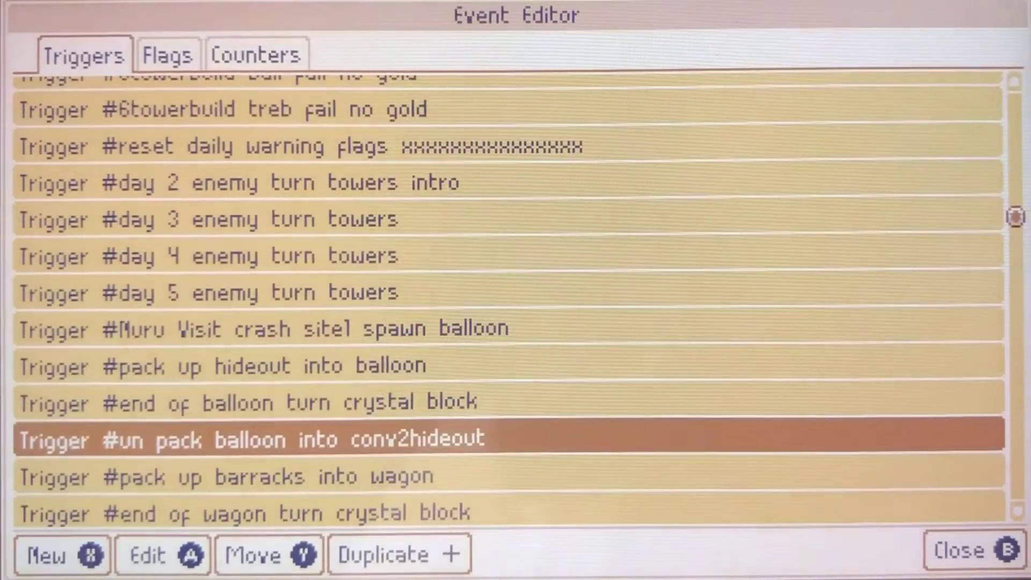
# - Open "Trigger #pack up barracks into wagon" and examine its conditions, including the Wagon check at Meta: Last Recruit
pyautogui.press('Down')
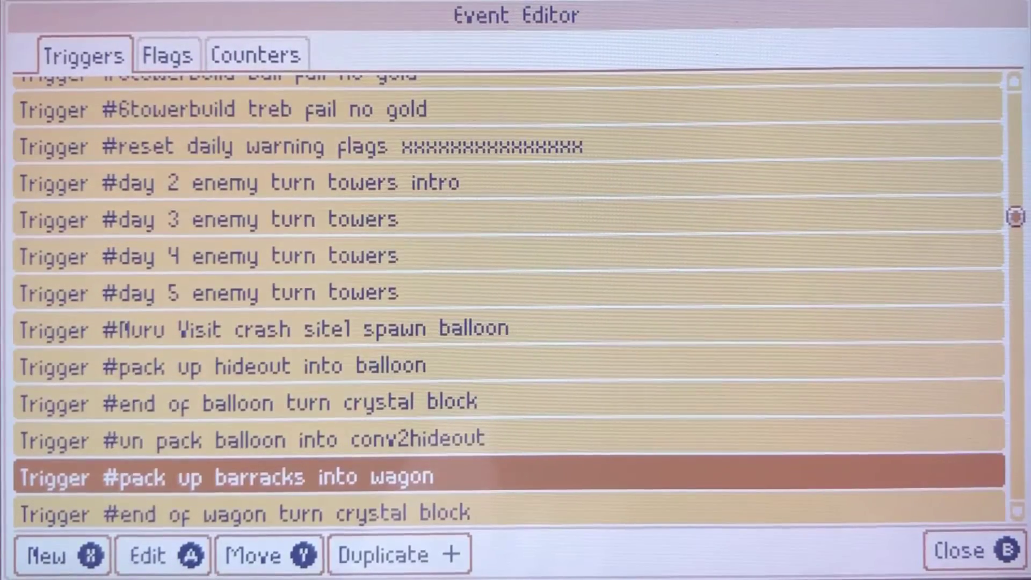
pyautogui.press('Down')
pyautogui.press('Down')
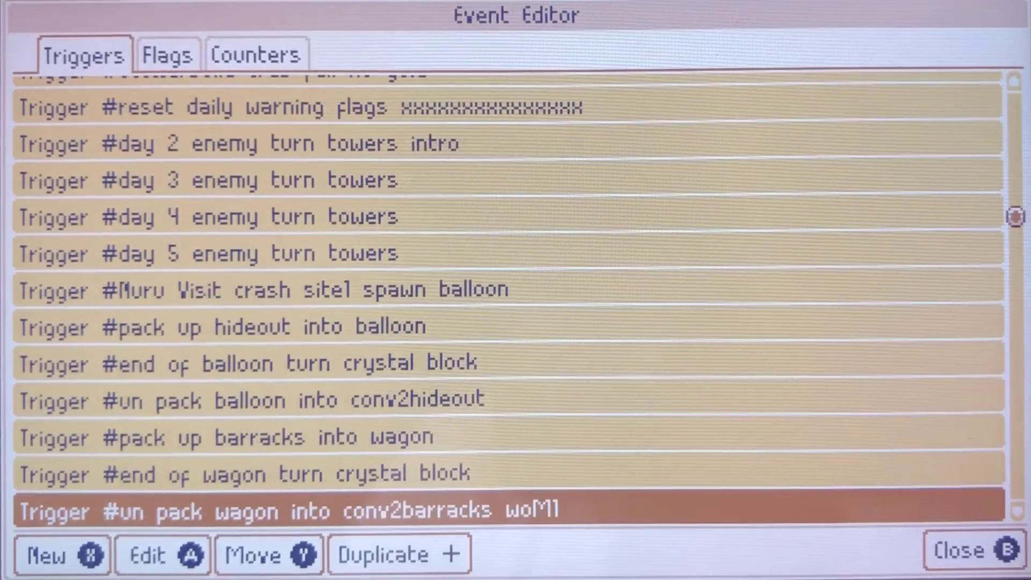
pyautogui.press('Up')
pyautogui.press('Up')
pyautogui.press('a')
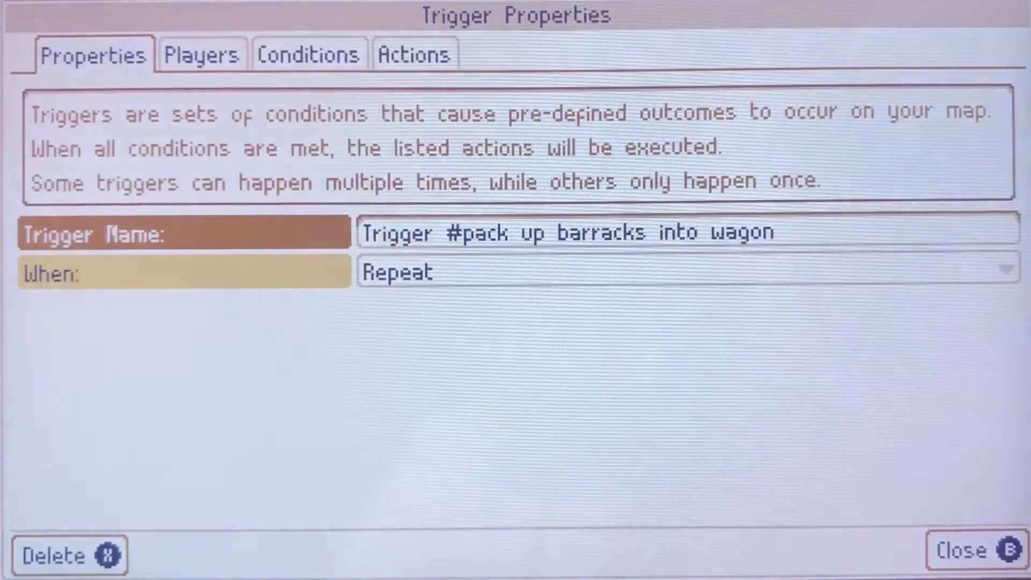
pyautogui.press('r')
pyautogui.press('r')
pyautogui.press('Down')
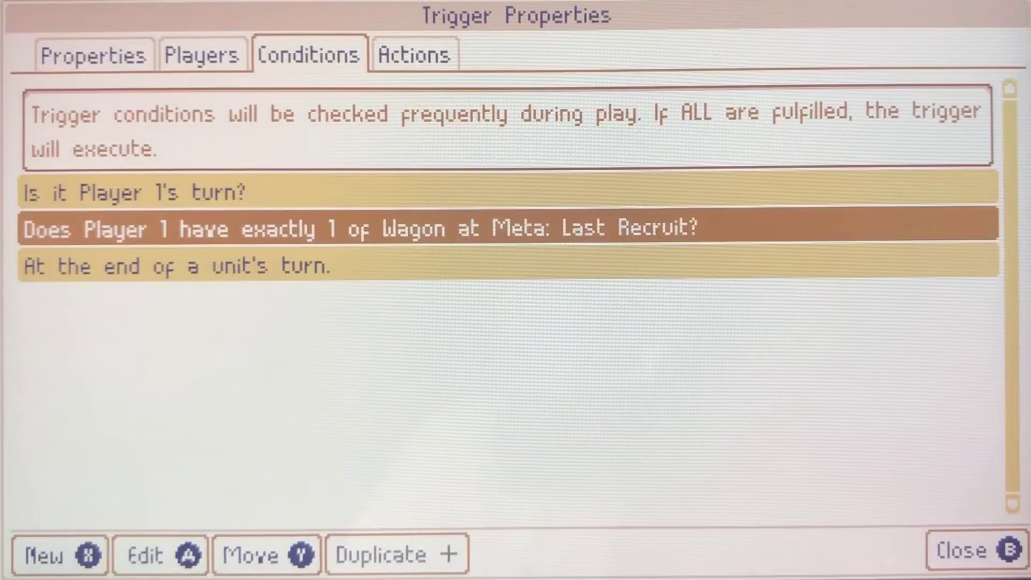
pyautogui.press('Down')
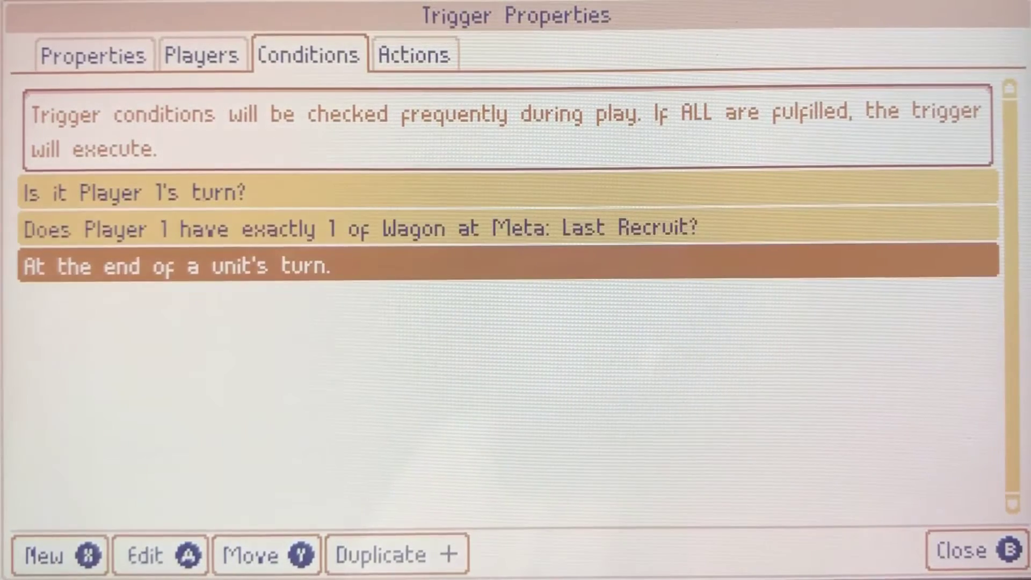
pyautogui.press('Up')
pyautogui.press('Up')
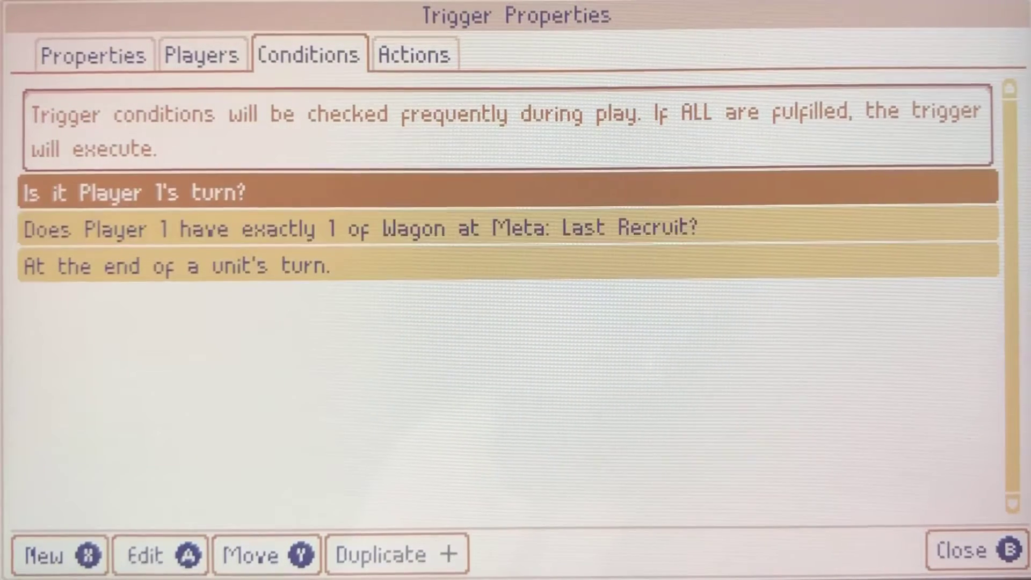
pyautogui.press('Down')
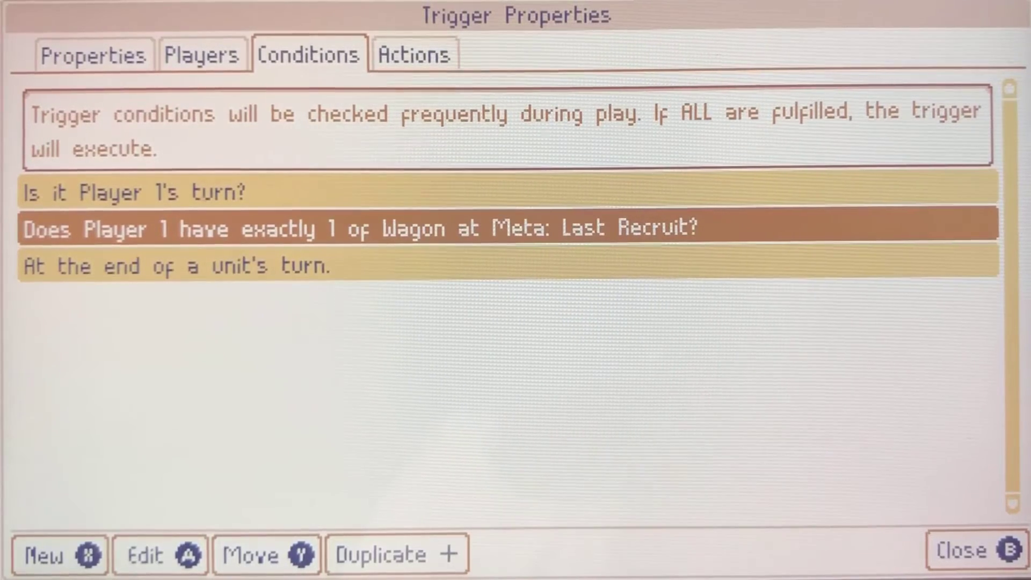
# - Examine the barracks pack-up trigger's actions, from the Wagon's turn-spent setting to the Barracks removal, and close the trigger
pyautogui.press('Tab')
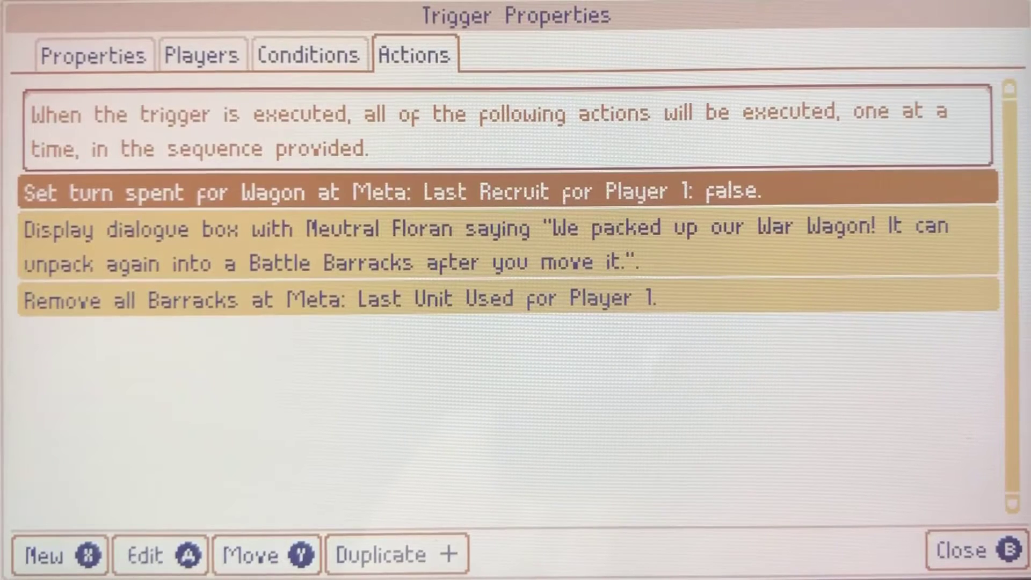
pyautogui.press('Down')
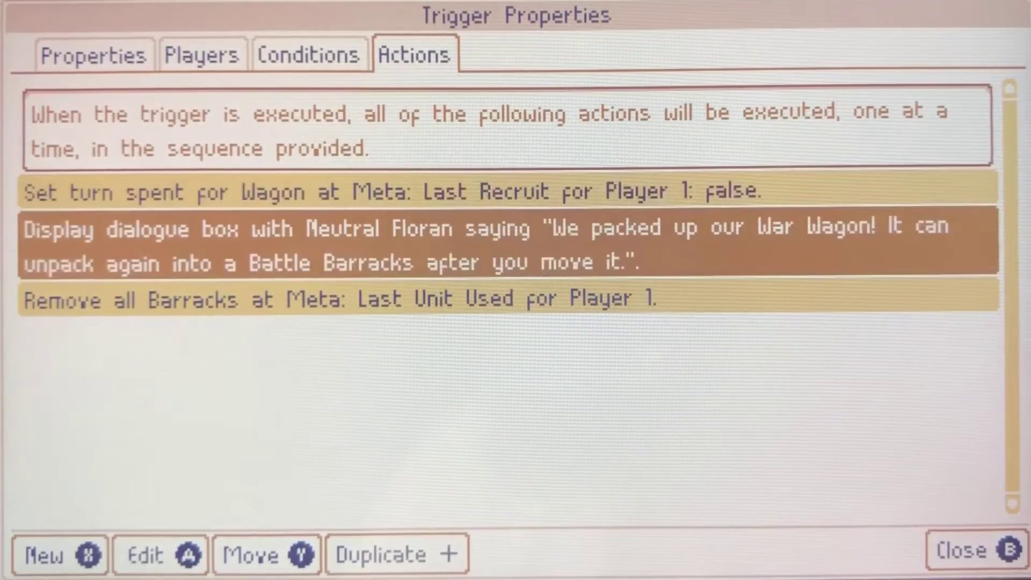
pyautogui.press('Down')
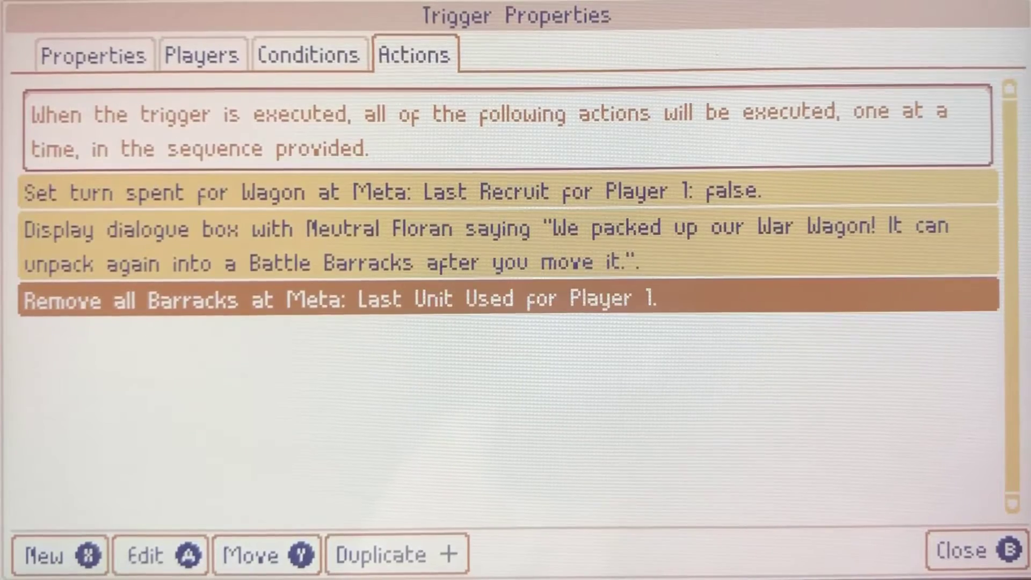
pyautogui.press('Escape')
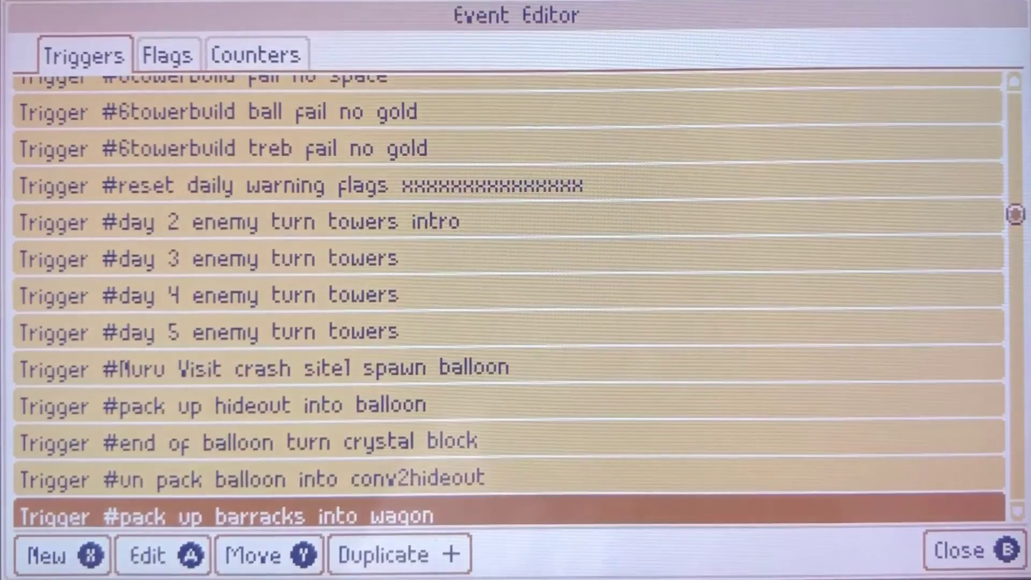
# - Open "Trigger #end of wagon turn crystal block", review its players, crystal coverage condition and Sad Nuru dialogue, and close it
pyautogui.press('Down')
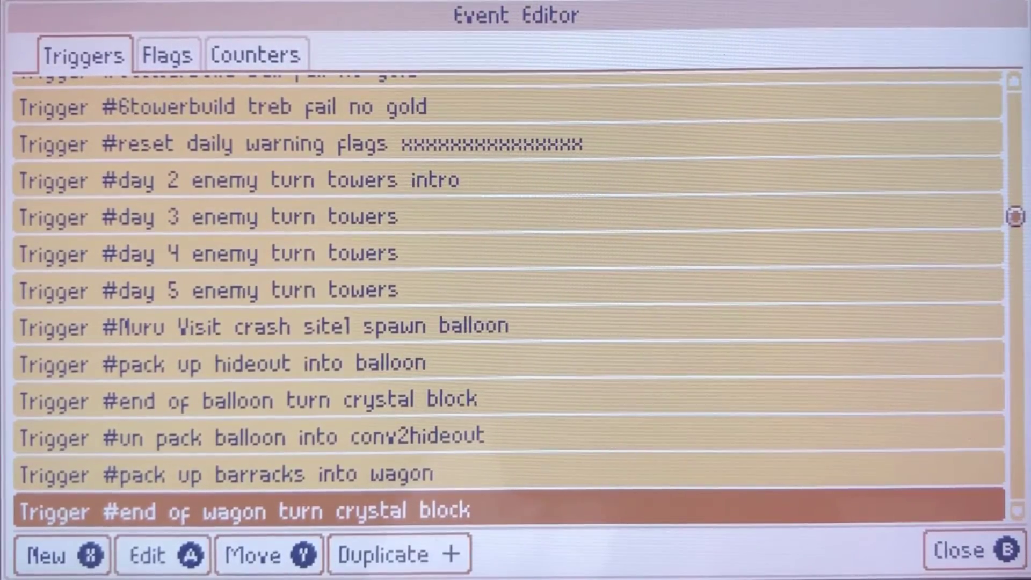
pyautogui.press('Return')
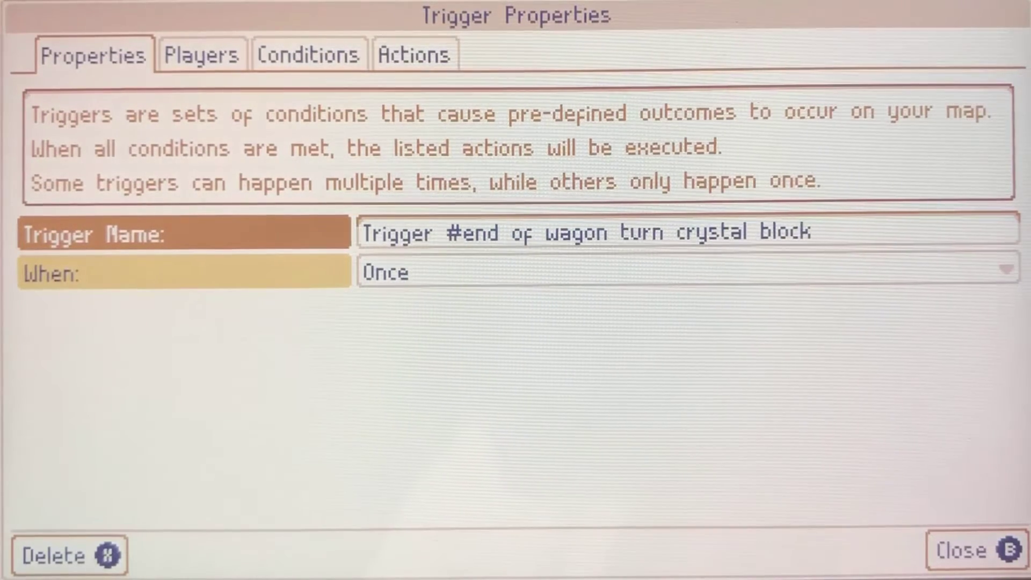
pyautogui.press('Tab')
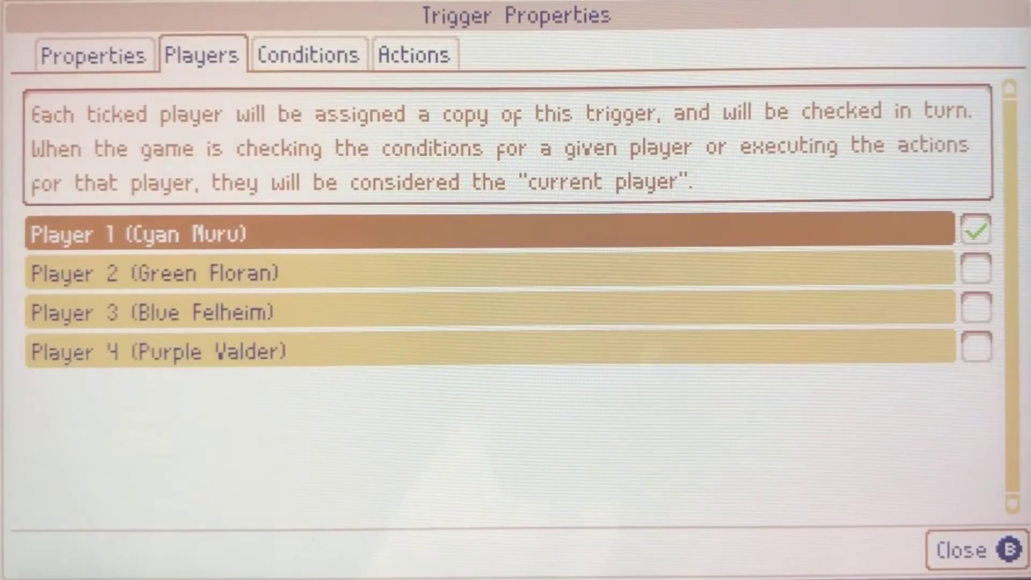
pyautogui.press('Tab')
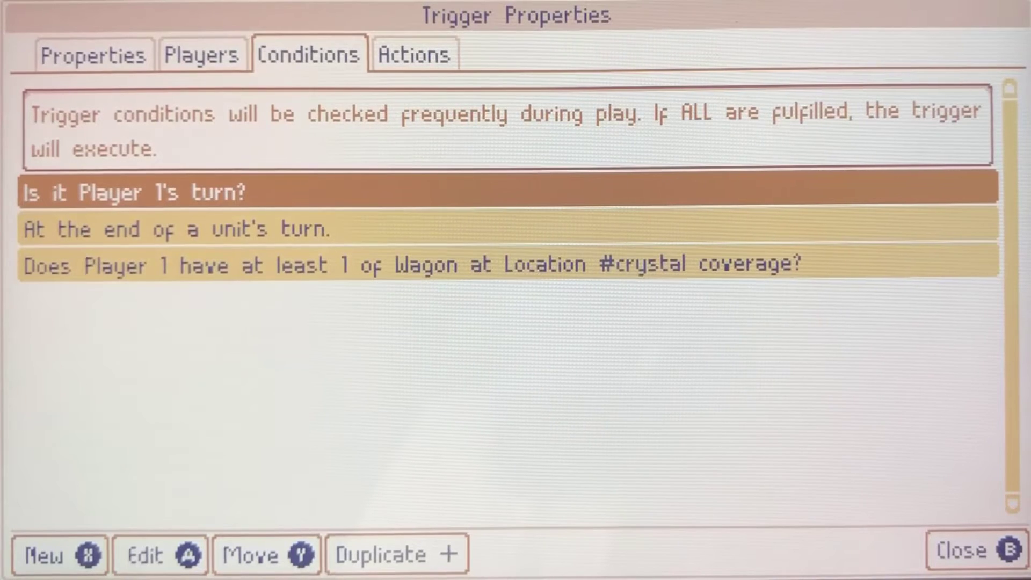
pyautogui.press('Tab')
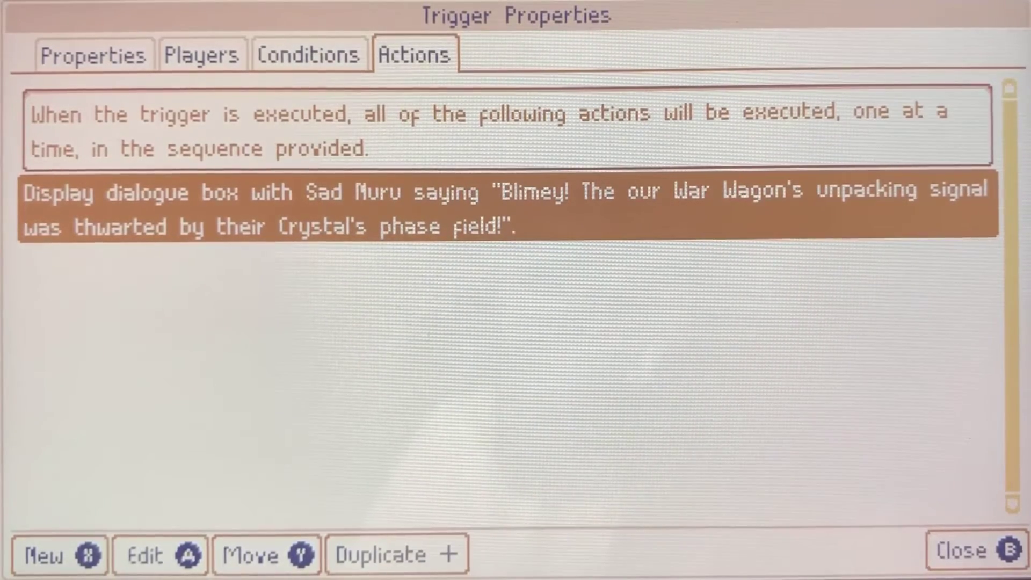
pyautogui.press('Escape')
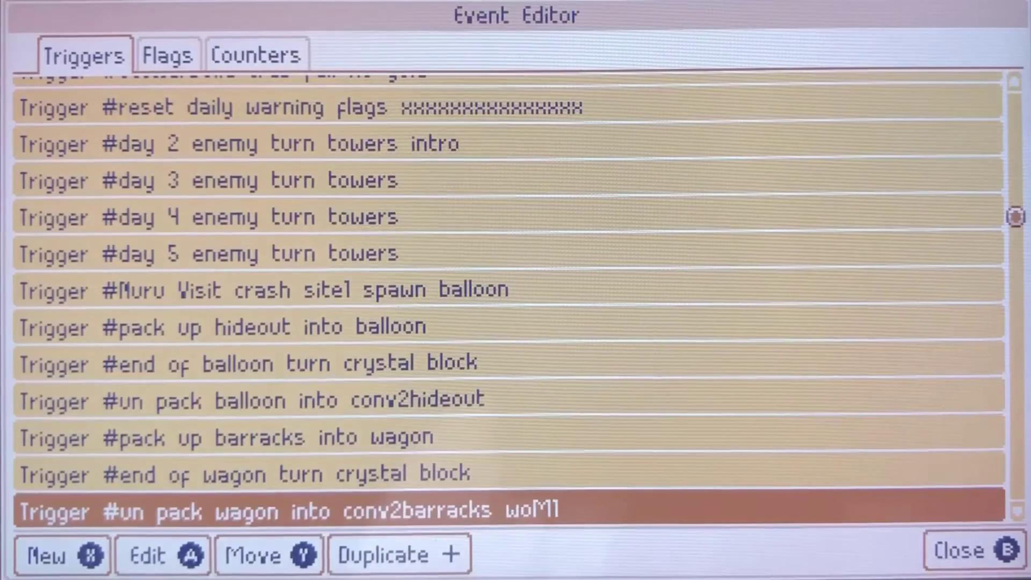
# - Open "Trigger #un pack wagon into conv2barracks woM1", examine its actions and conditions, including the #1BarracksAllAupgrade flag check, and close it
pyautogui.press('Return')
pyautogui.press('Tab')
pyautogui.press('Tab')
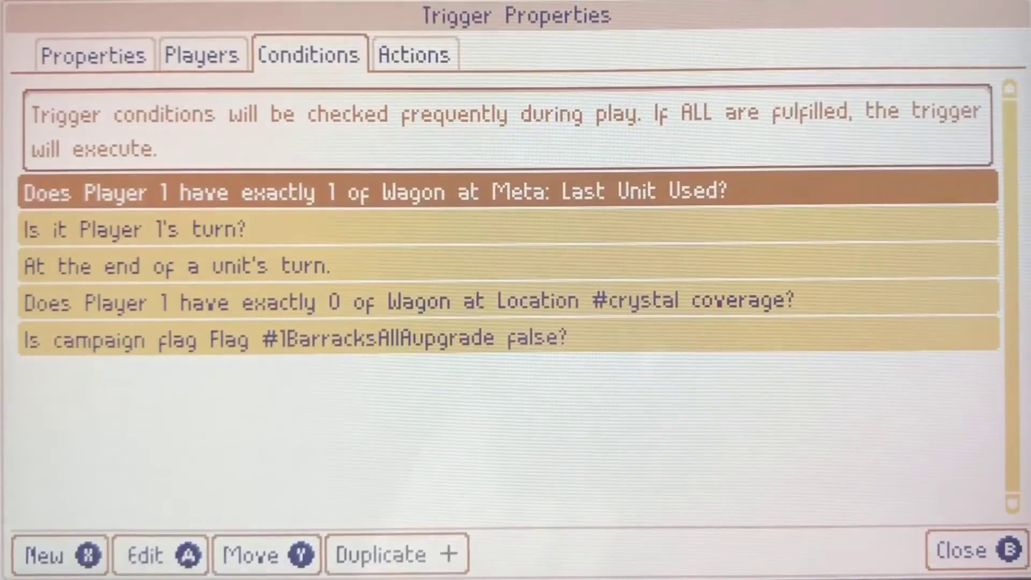
pyautogui.press('Down')
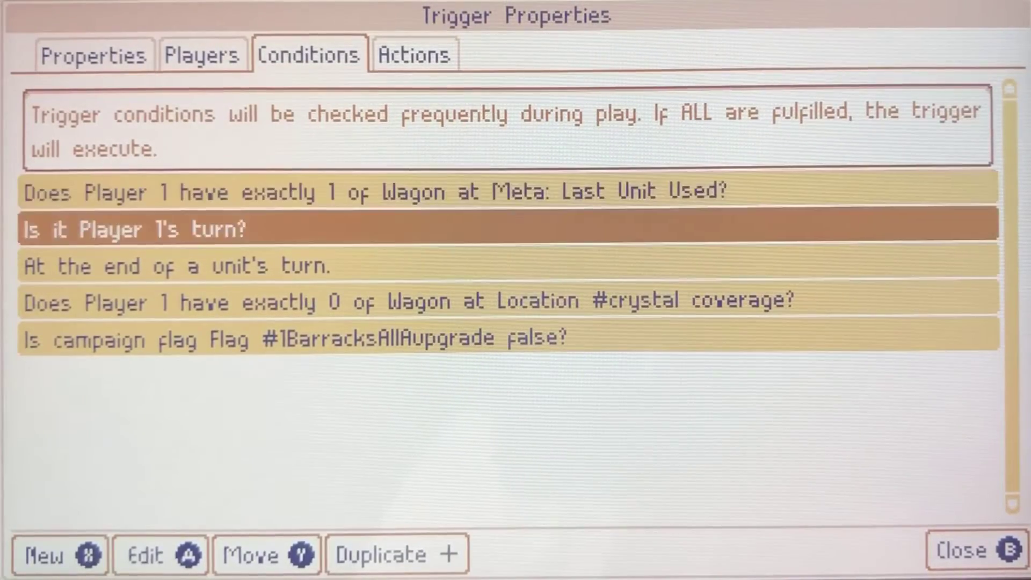
pyautogui.press('Down')
pyautogui.press('Down')
pyautogui.press('Tab')
pyautogui.press('Down')
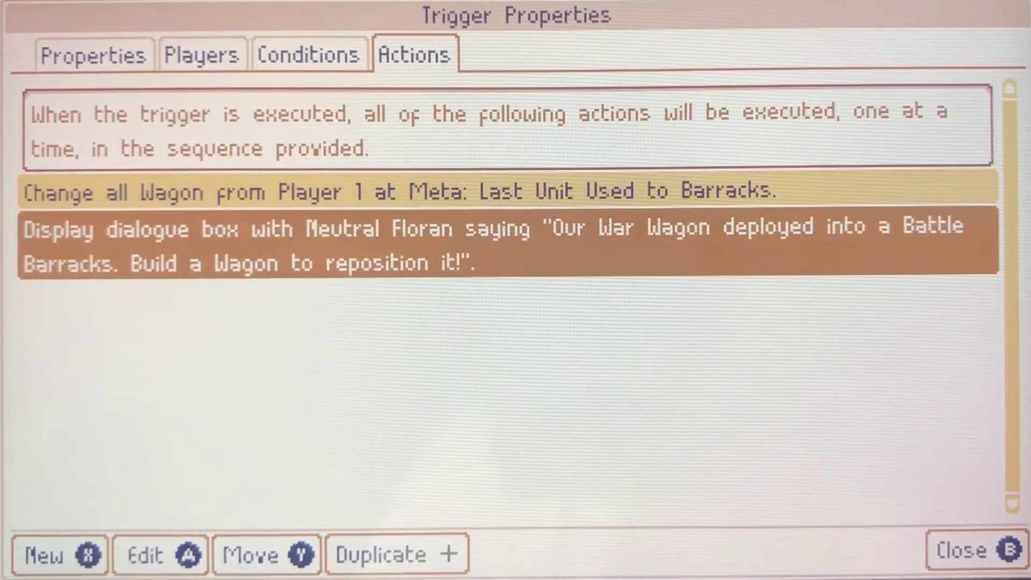
pyautogui.hotkey('shift', 'Tab')
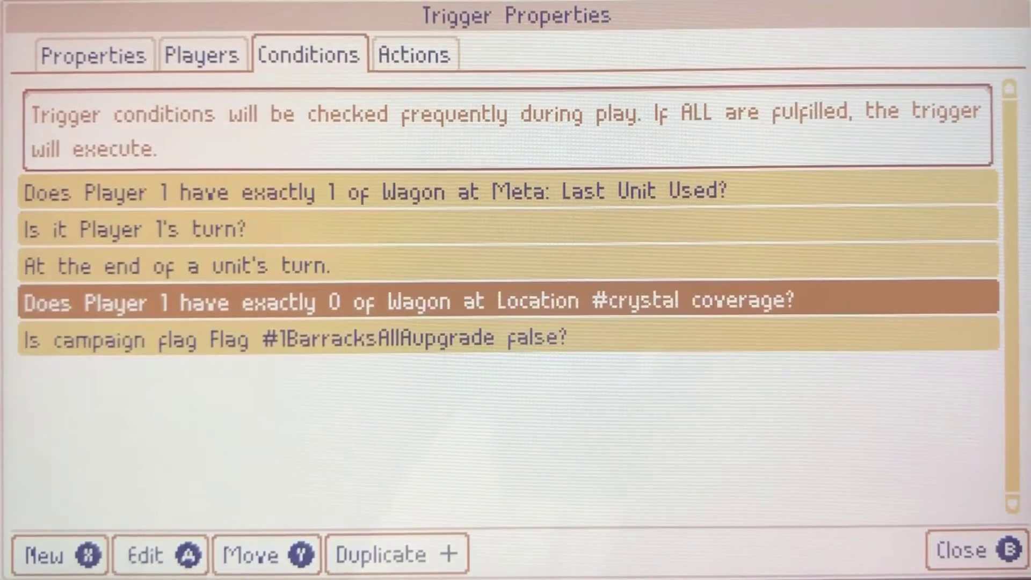
pyautogui.press('Down')
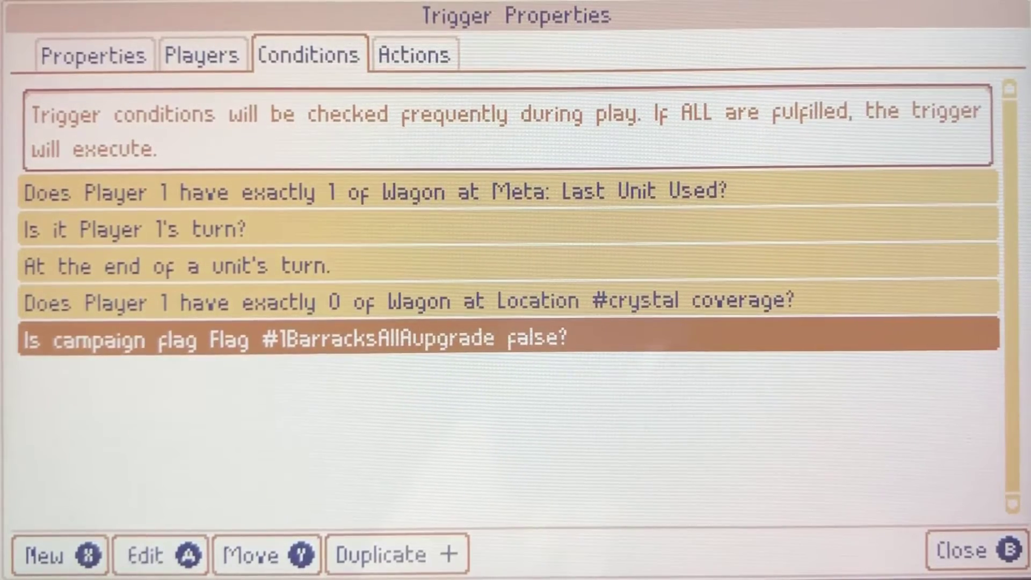
pyautogui.press('Escape')
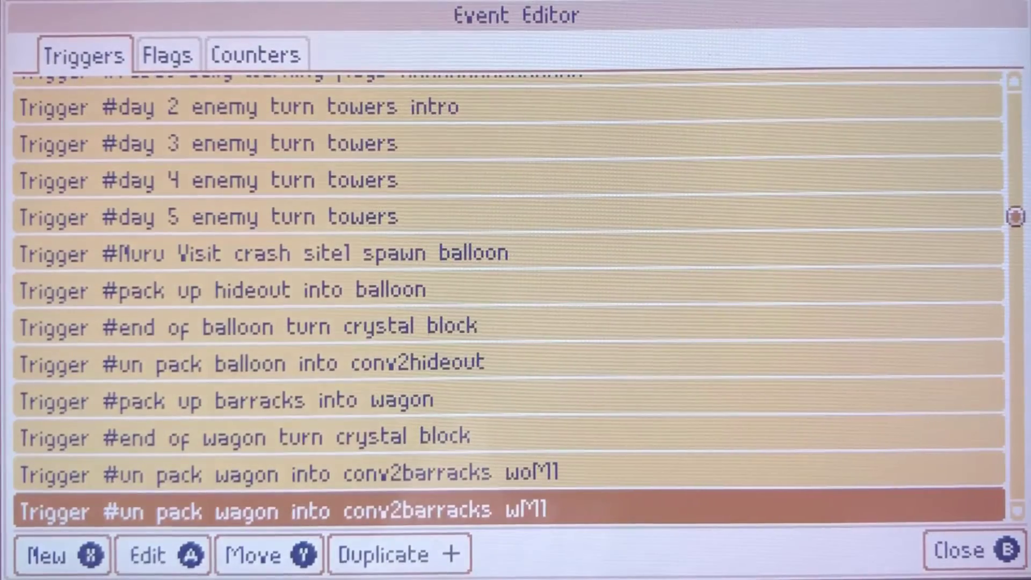
# - Open "Trigger #un pack wagon into conv2barracks wM1" and examine its players and conditions down to the #1BarracksAllAupgrade flag check
pyautogui.press('Return')
pyautogui.press('Right')
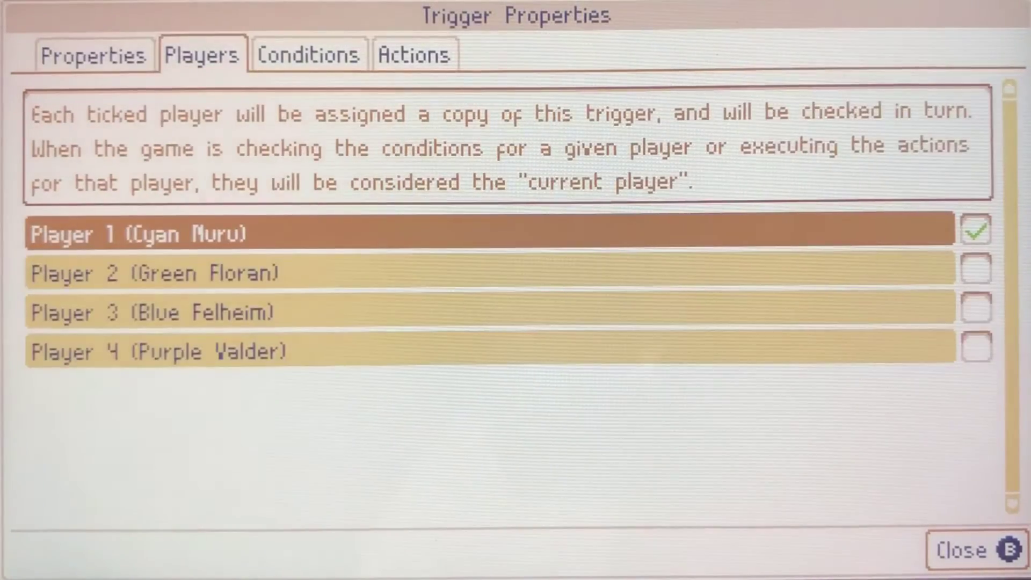
pyautogui.press('Right')
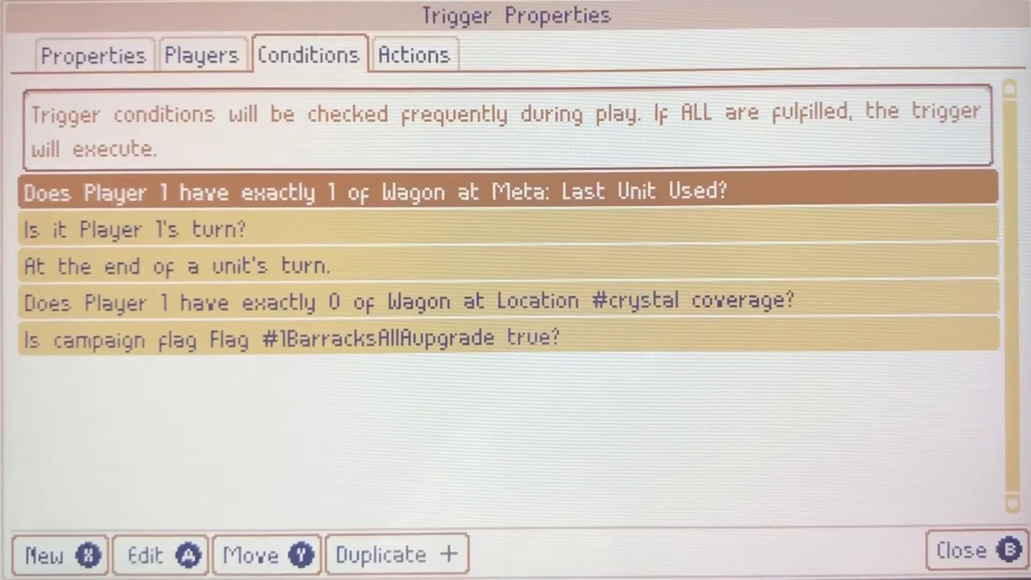
pyautogui.press('Down')
pyautogui.press('Down')
pyautogui.press('Down')
pyautogui.press('Down')
pyautogui.press('Down')
pyautogui.press('Up')
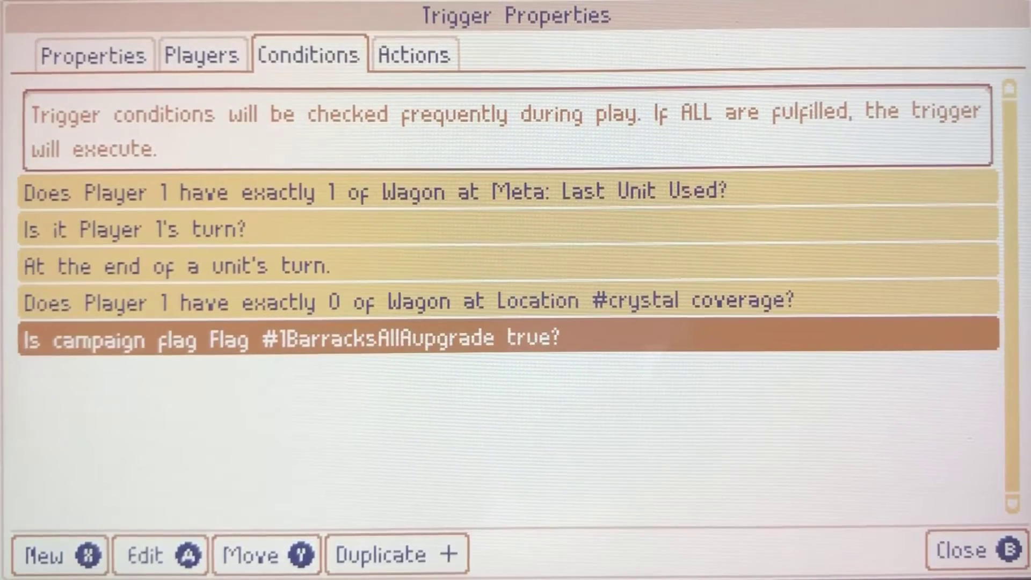
# - Examine the wM1 trigger's first actions, from the #Wagon Entrainment Heal M1 location setup to the healing dialogue and first health change
pyautogui.press('Right')
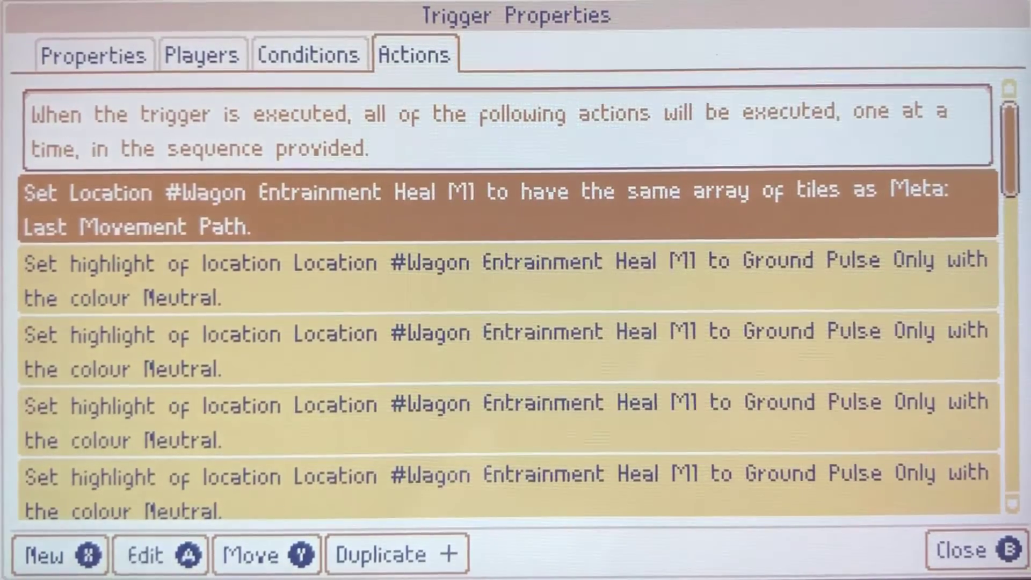
pyautogui.press('Down')
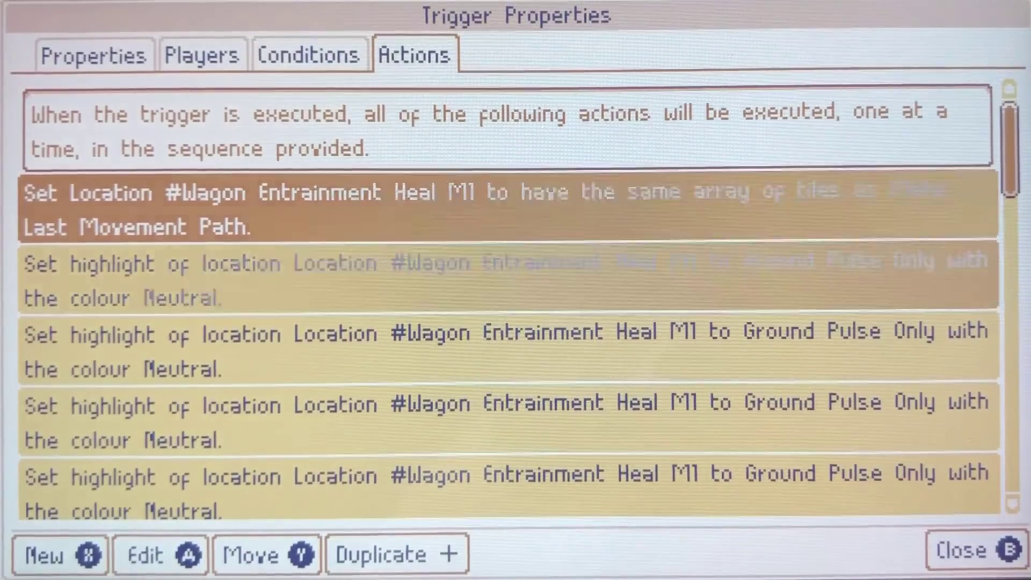
pyautogui.press('Down')
pyautogui.press('Down')
pyautogui.press('Down')
pyautogui.press('Down')
pyautogui.press('Down')
pyautogui.press('Down')
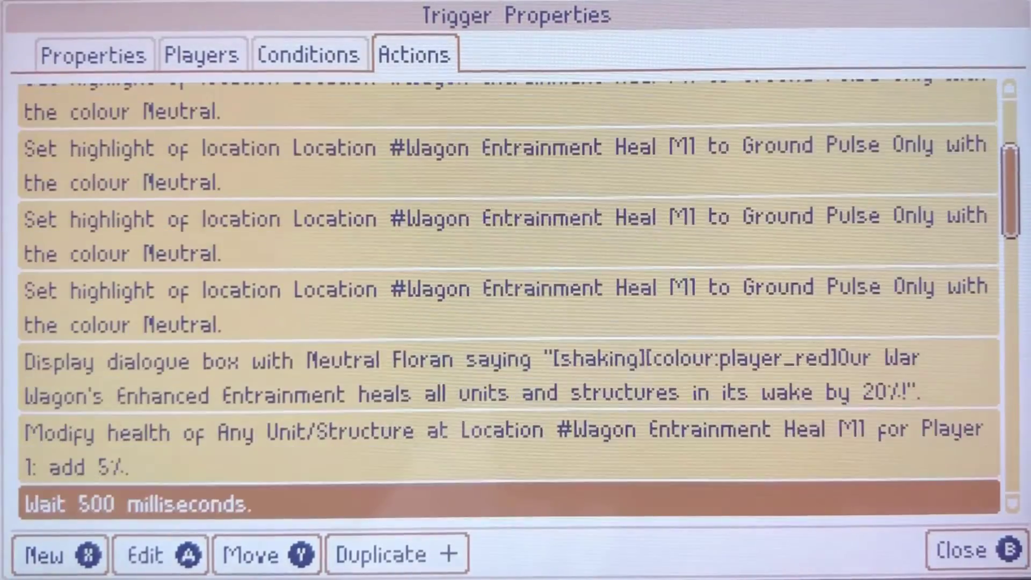
pyautogui.press('Up')
pyautogui.press('Up')
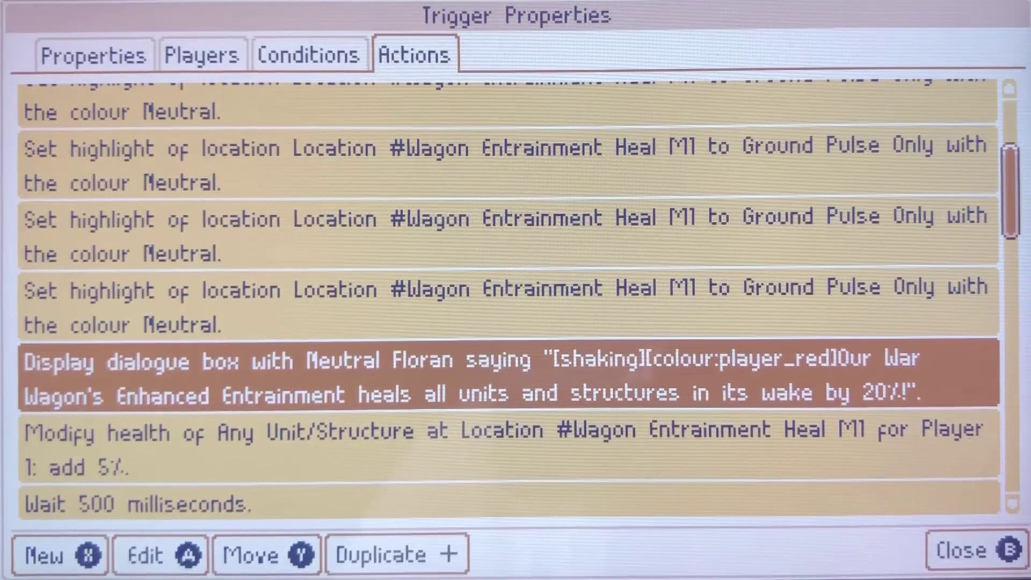
pyautogui.press('Down')
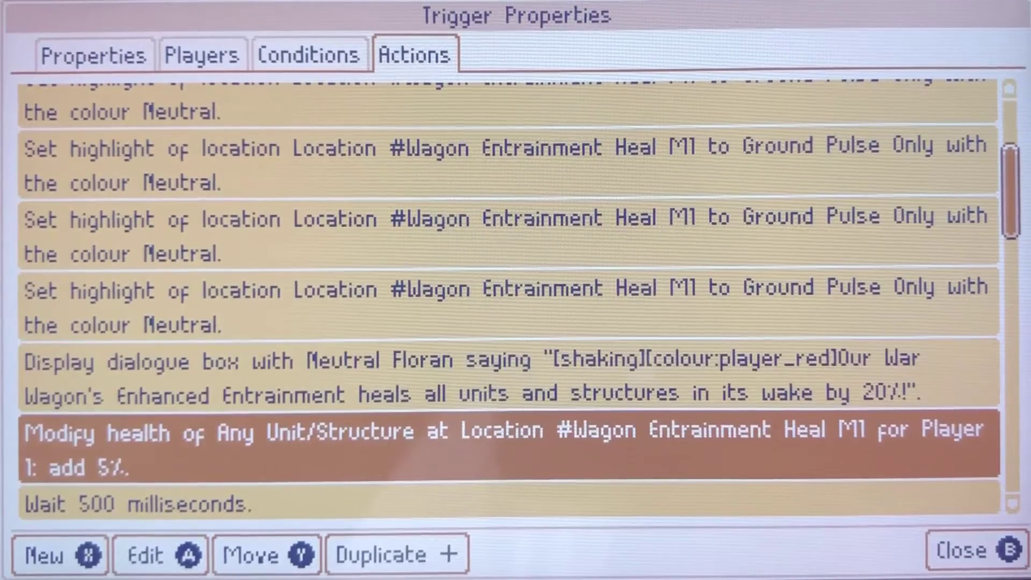
# - Review the wM1 trigger's remaining repeated highlight, wait and health actions through the end of the list, and return to the first action
pyautogui.press('Down')
pyautogui.press('Down')
pyautogui.press('Down')
pyautogui.press('Down')
pyautogui.press('Down')
pyautogui.press('Down')
pyautogui.press('Down')
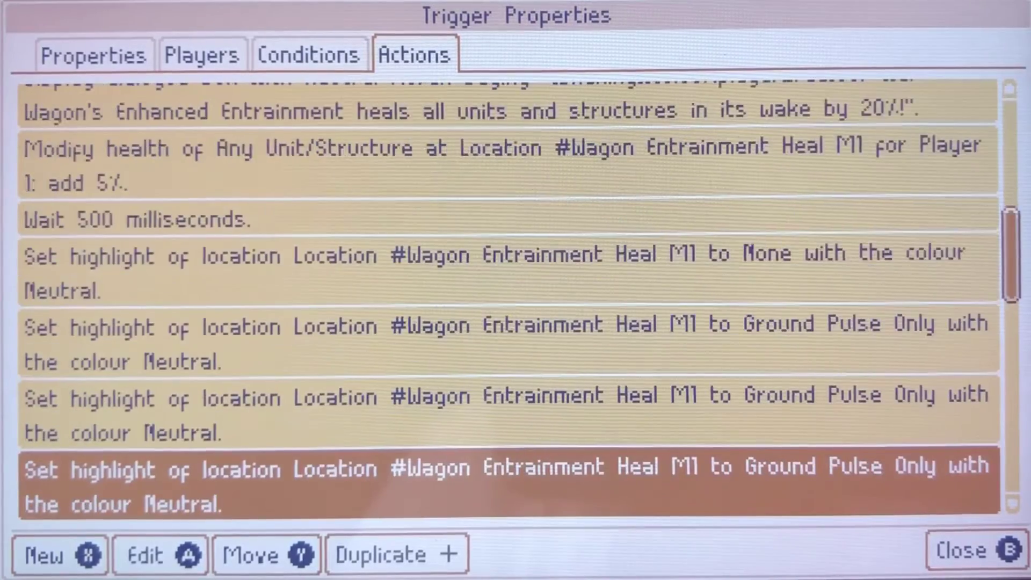
pyautogui.press('Down')
pyautogui.press('Down')
pyautogui.press('Down')
pyautogui.press('Down')
pyautogui.press('Down')
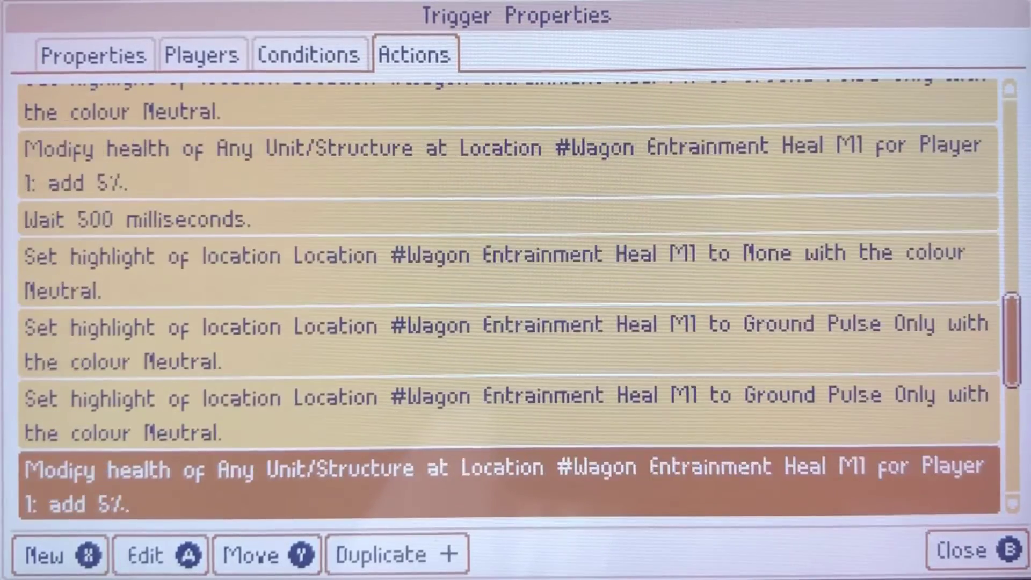
pyautogui.press('Down')
pyautogui.press('Down')
pyautogui.press('Down')
pyautogui.press('Down')
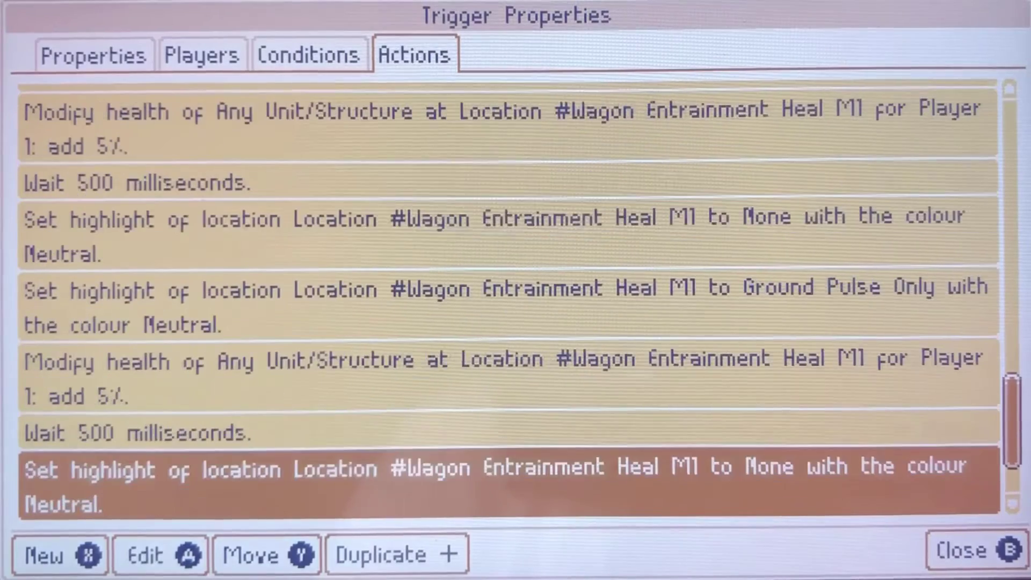
pyautogui.press('Down')
pyautogui.press('Down')
pyautogui.press('Down')
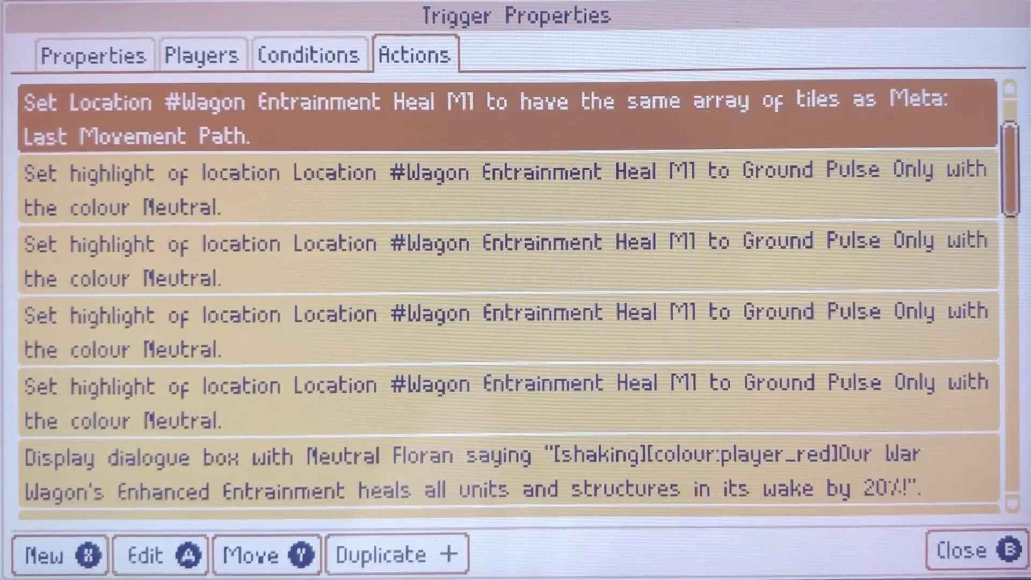
# - Examine the wM1 trigger's closing actions, from the final 5% health change to the Barracks conversion and deployment dialogue, and close the trigger
pyautogui.press('Up')
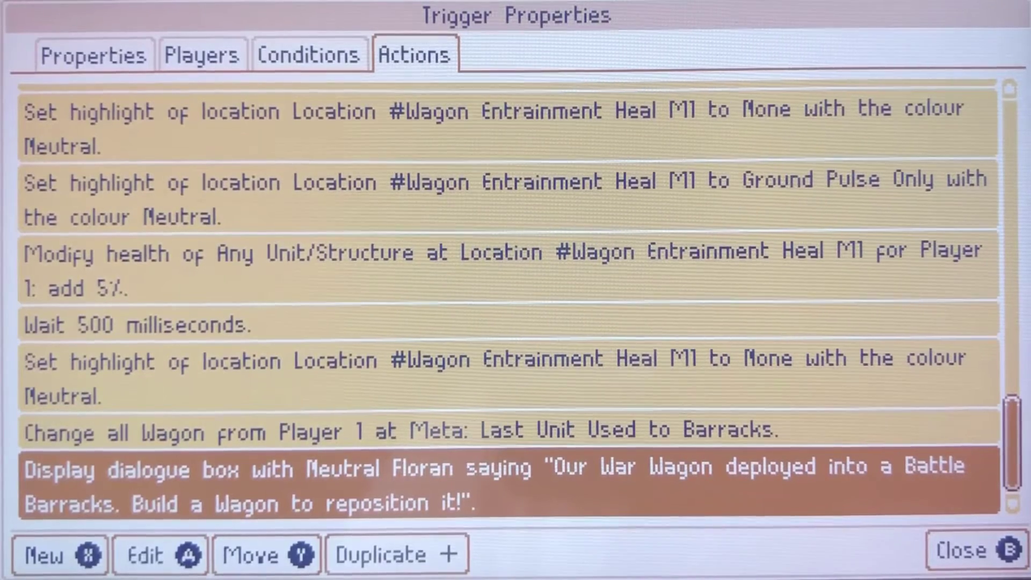
pyautogui.press('Up')
pyautogui.press('Up')
pyautogui.press('Up')
pyautogui.press('Up')
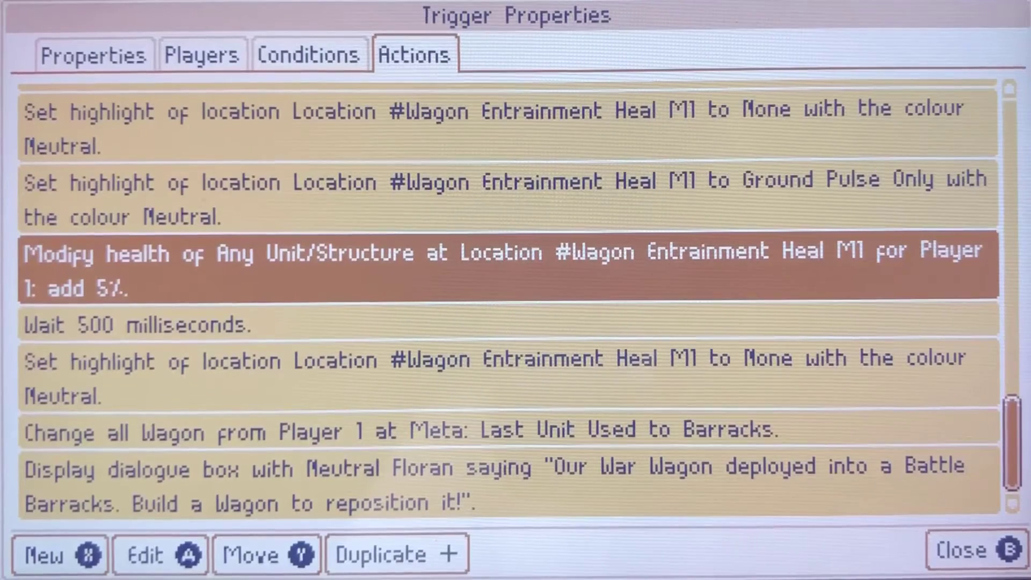
pyautogui.press('Escape')
# - Open "Trigger #pack up tower into aeronaut", examine its conditions and actions, and close it
pyautogui.press('Down')
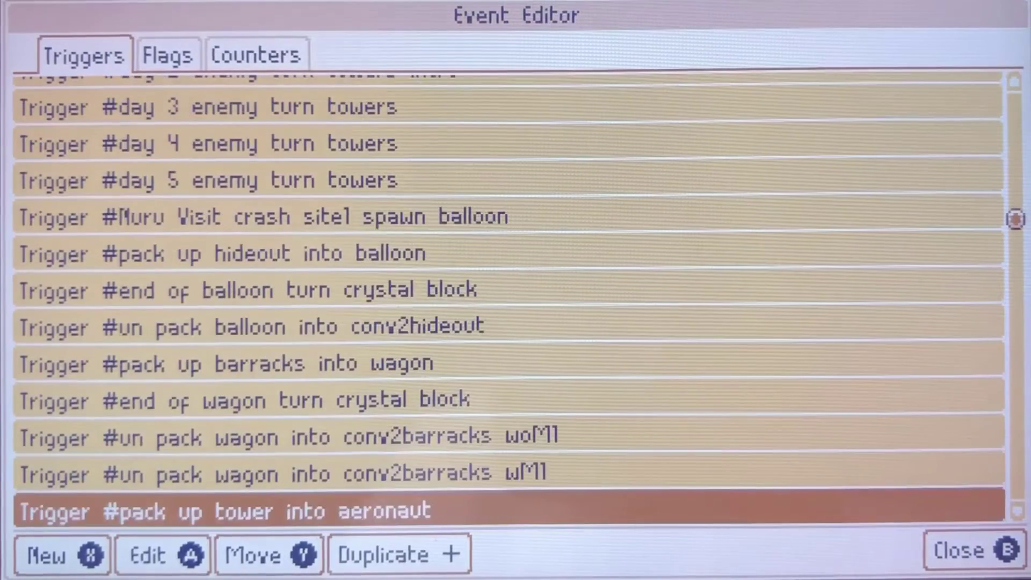
pyautogui.press('Down')
pyautogui.press('Down')
pyautogui.press('Up')
pyautogui.press('Up')
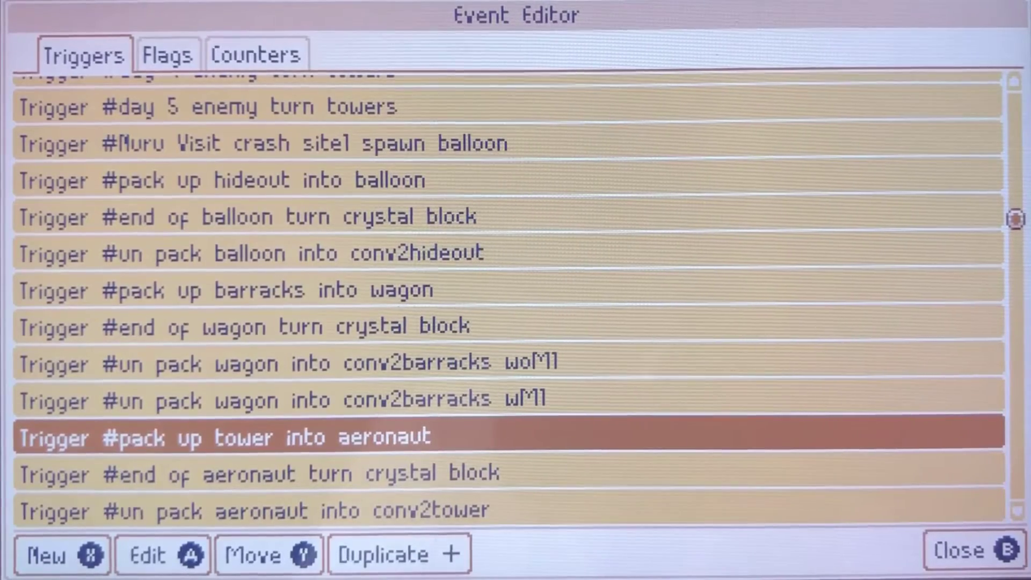
pyautogui.press('Return')
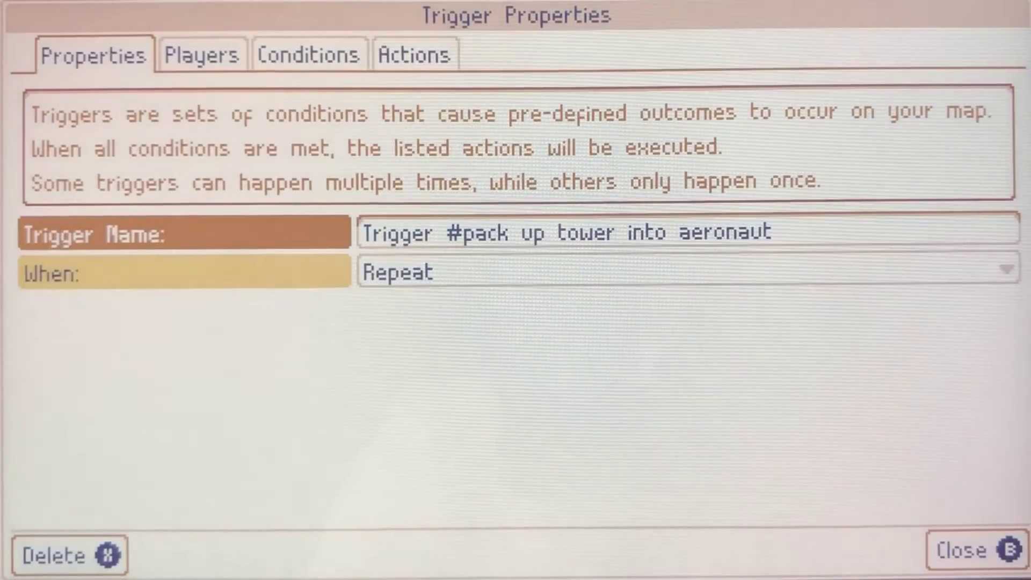
pyautogui.press('Tab')
pyautogui.press('Tab')
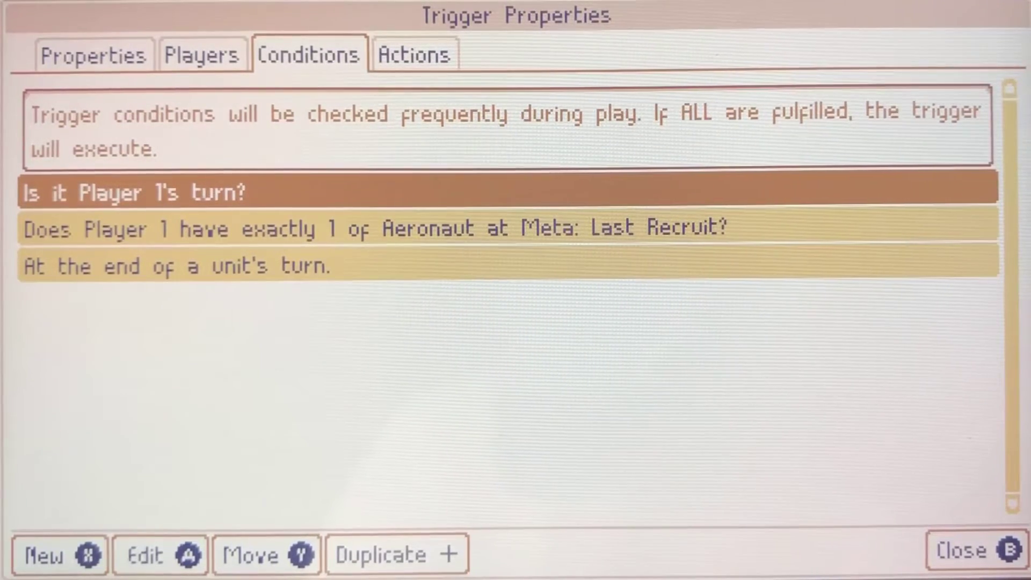
pyautogui.press('Right')
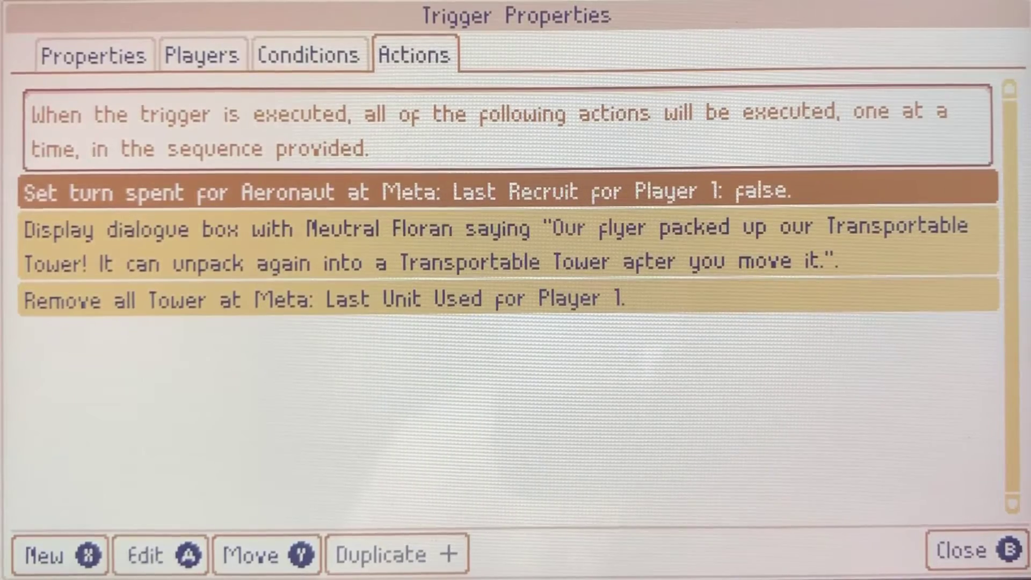
pyautogui.press('Escape')
# - Open "Trigger #un pack aeronaut into conv2tower", examine its conditions and Tower conversion actions, and close it
pyautogui.press('Down')
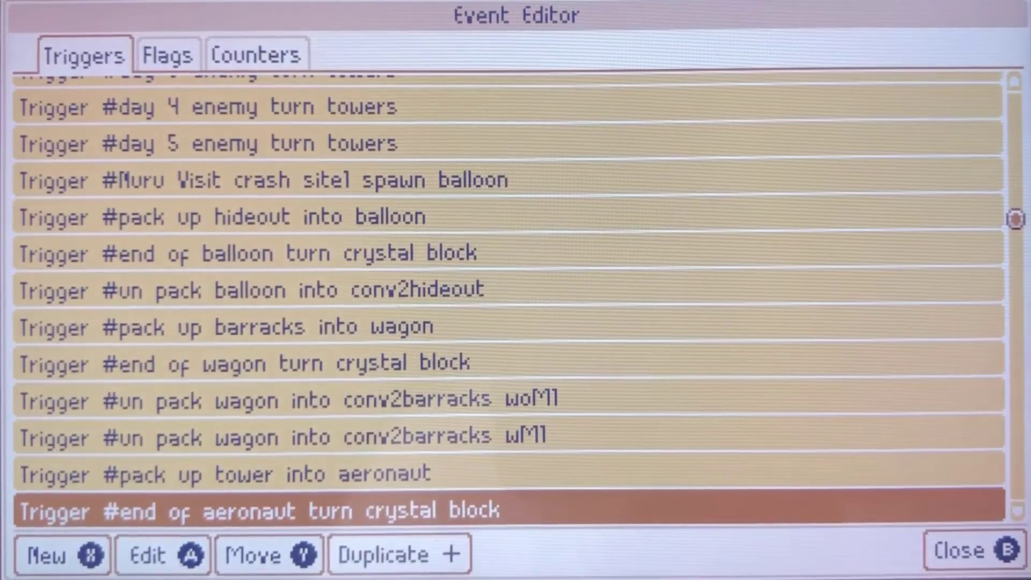
pyautogui.press('Down')
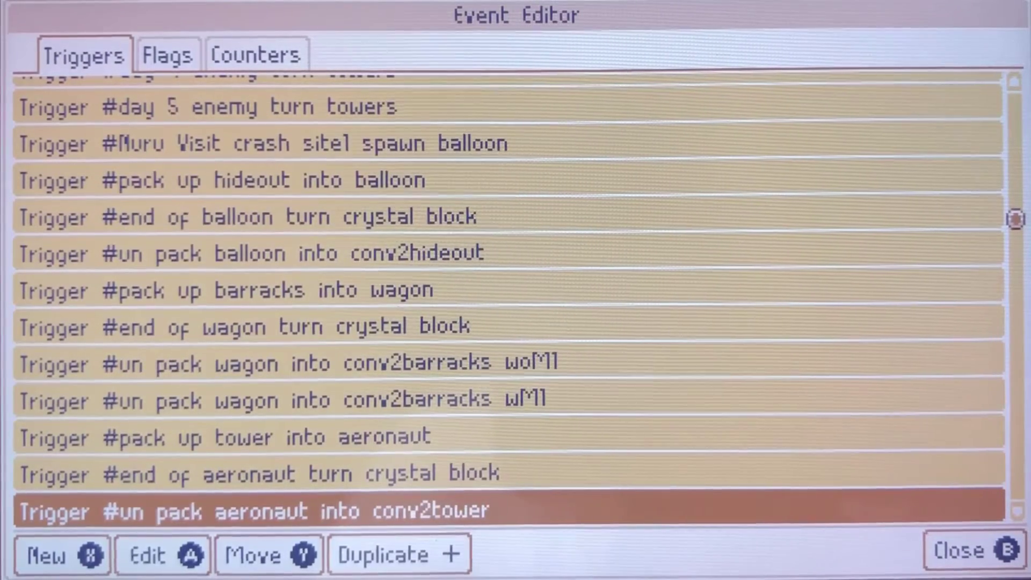
pyautogui.press('Up')
pyautogui.press('Down')
pyautogui.press('Return')
pyautogui.press('Tab')
pyautogui.press('Tab')
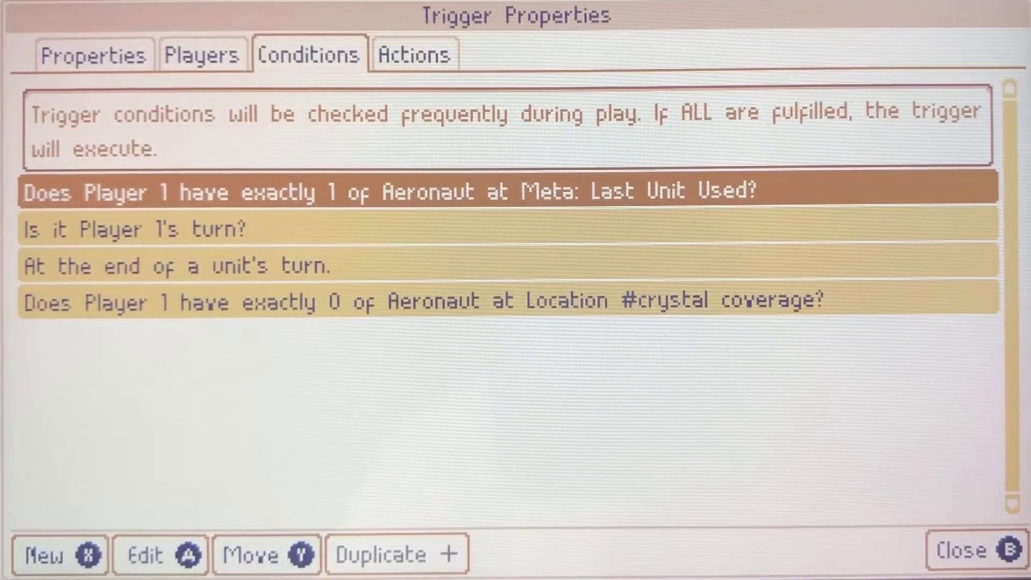
pyautogui.press('Tab')
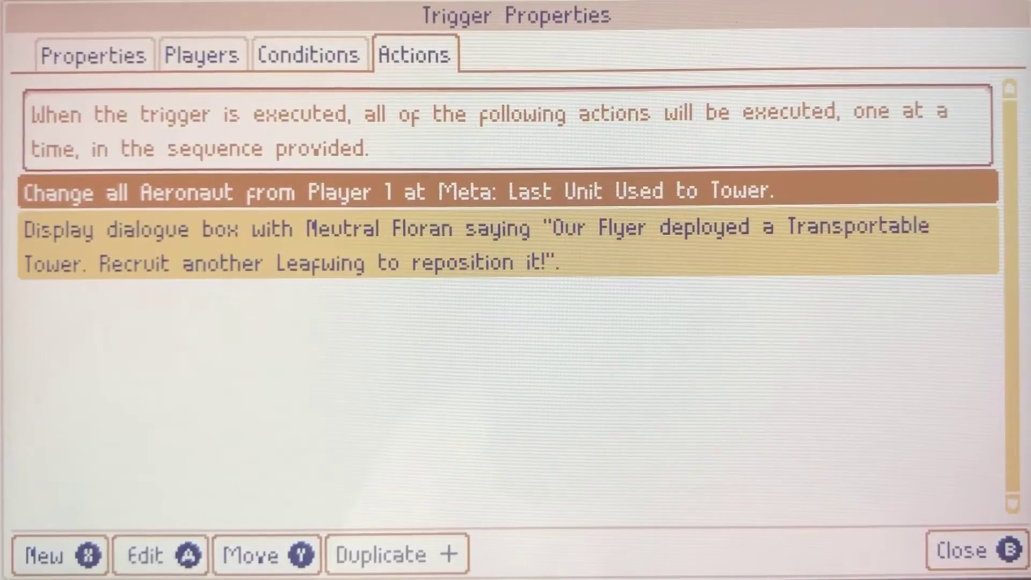
pyautogui.press('Escape')
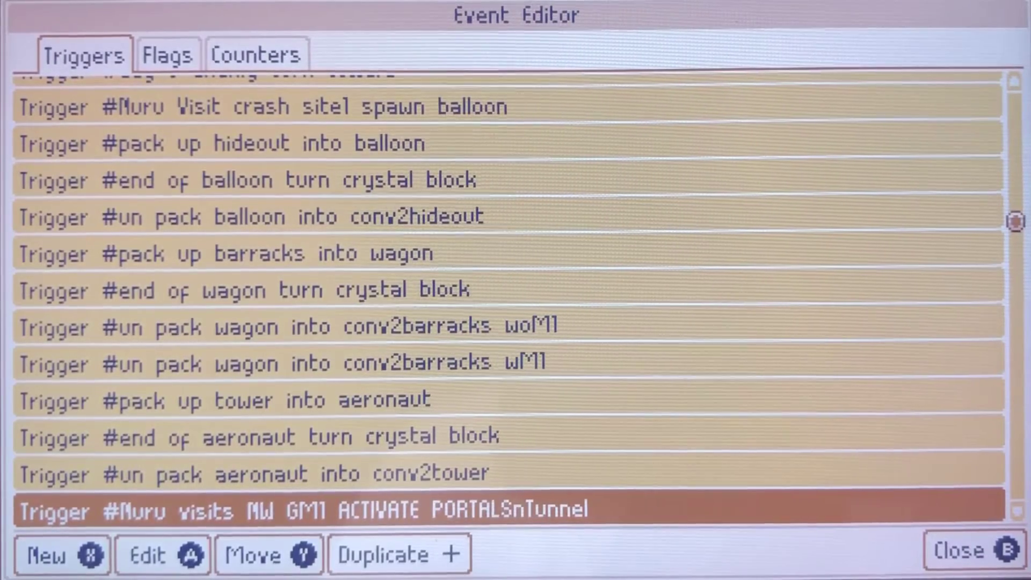
# - Open "Trigger #Nuru visits NW GM1 ACTIVATE PORTALSnTunnel", examine its #NW groovemaster location condition, and bring up its action list
pyautogui.press('a')
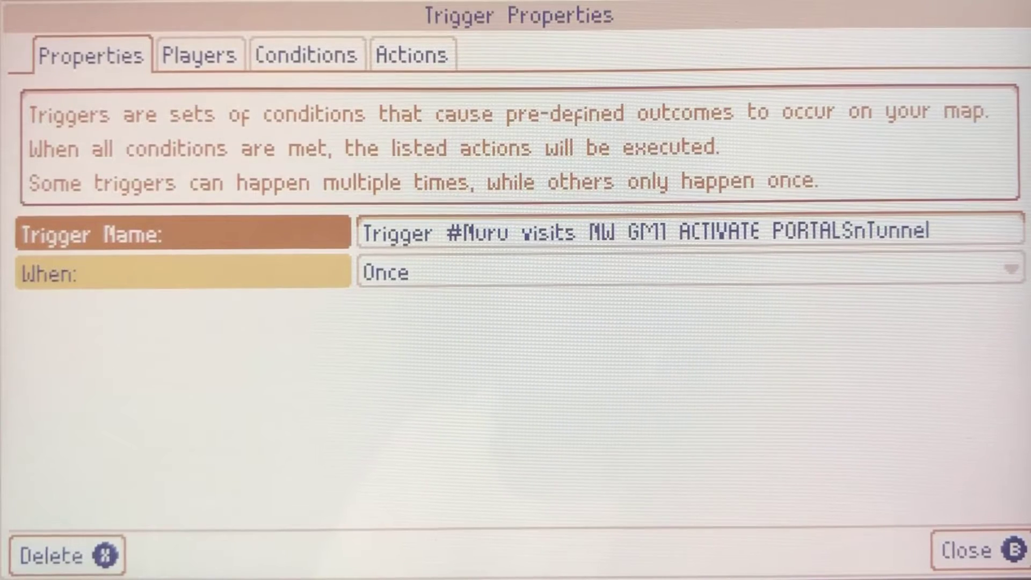
pyautogui.press('r')
pyautogui.press('r')
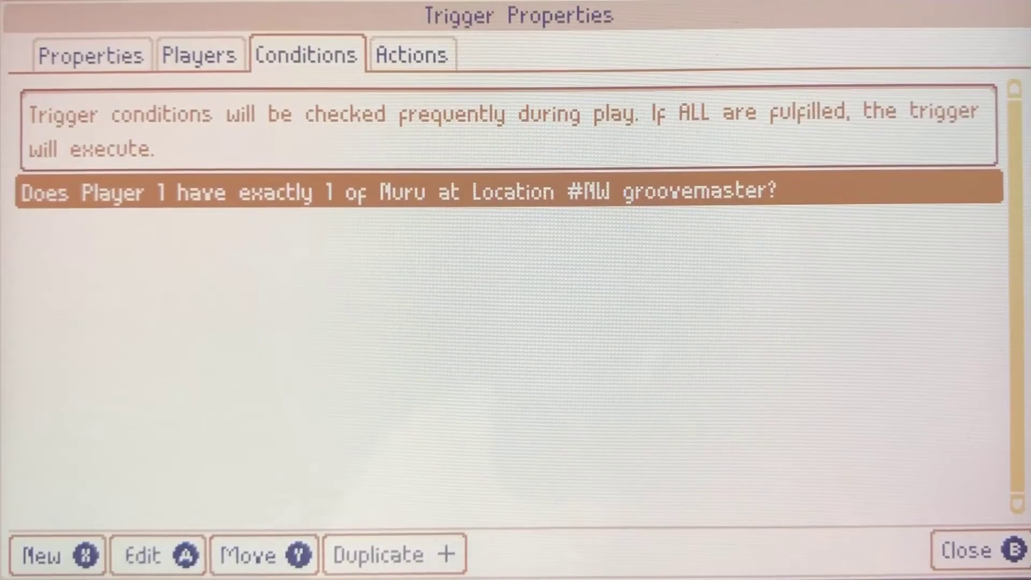
pyautogui.press('r')
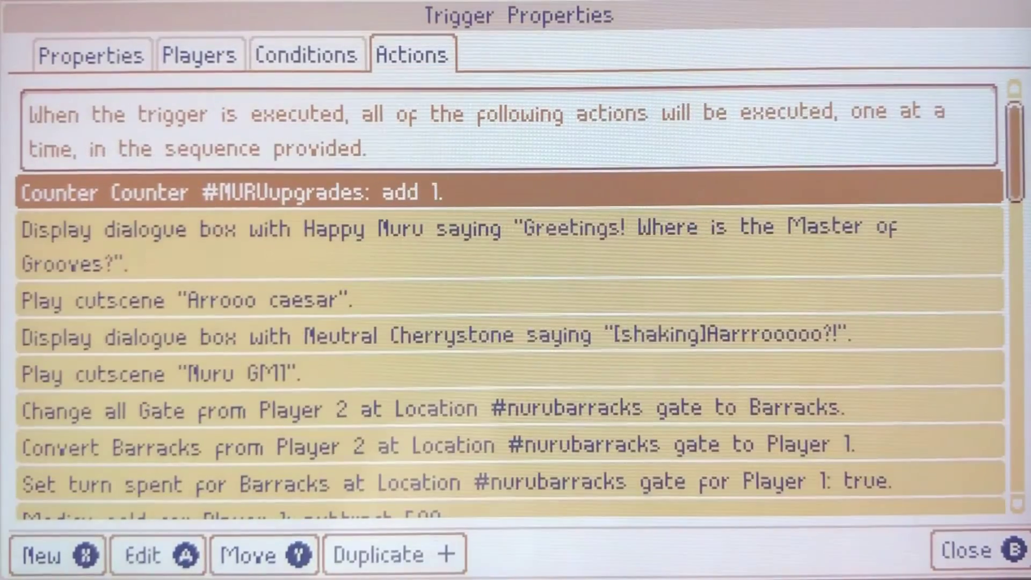
# - Examine the portal activation trigger's opening actions, from Nuru's greeting through the "Arrooo caesar" cutscene and Cherrystone dialogue to the "Nuru GM1" cutscene
pyautogui.press('Down')
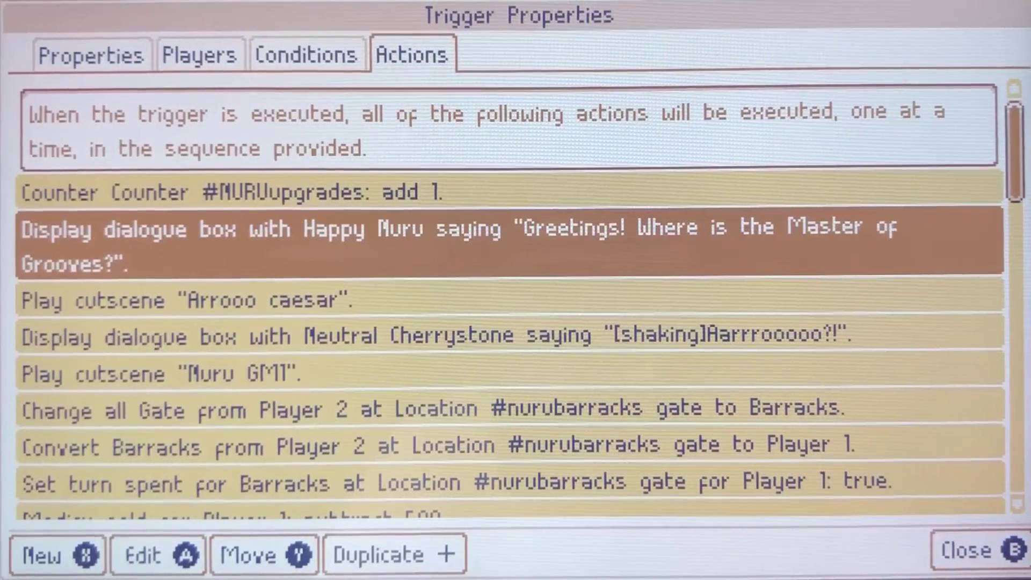
pyautogui.press('Down')
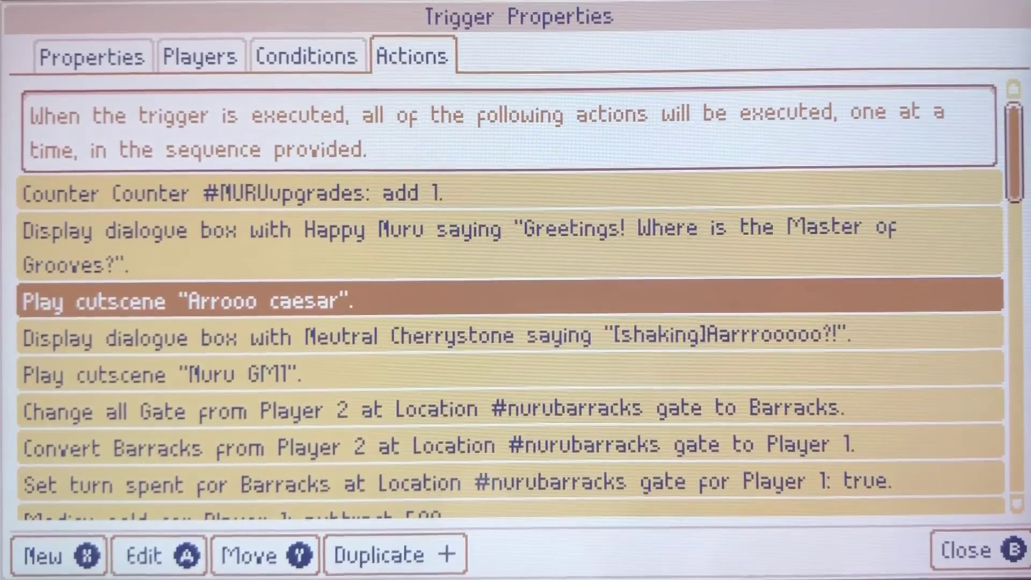
pyautogui.press('Down')
pyautogui.press('Down')
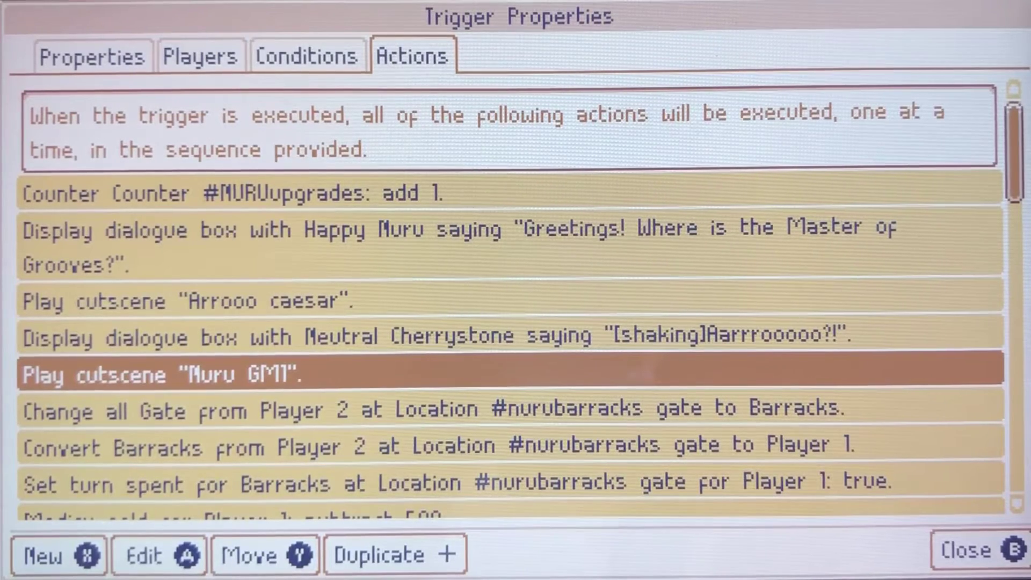
pyautogui.press('Up')
pyautogui.press('Up')
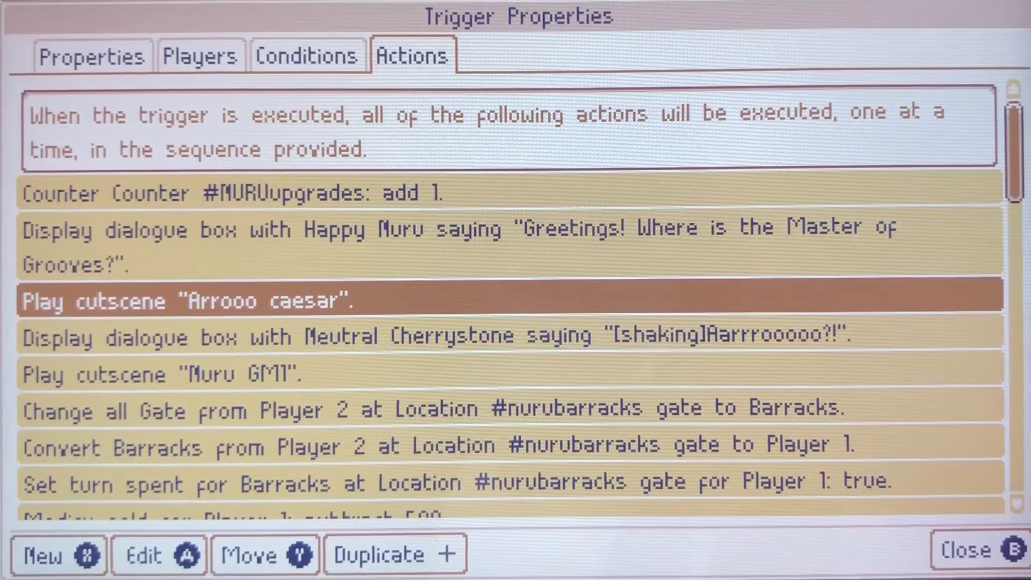
pyautogui.press('Down')
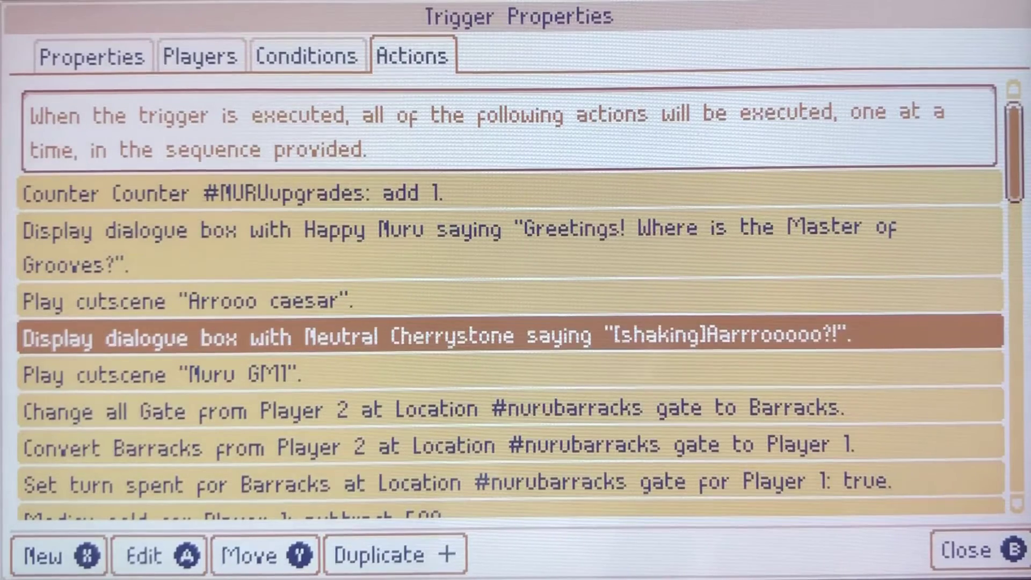
pyautogui.press('Down')
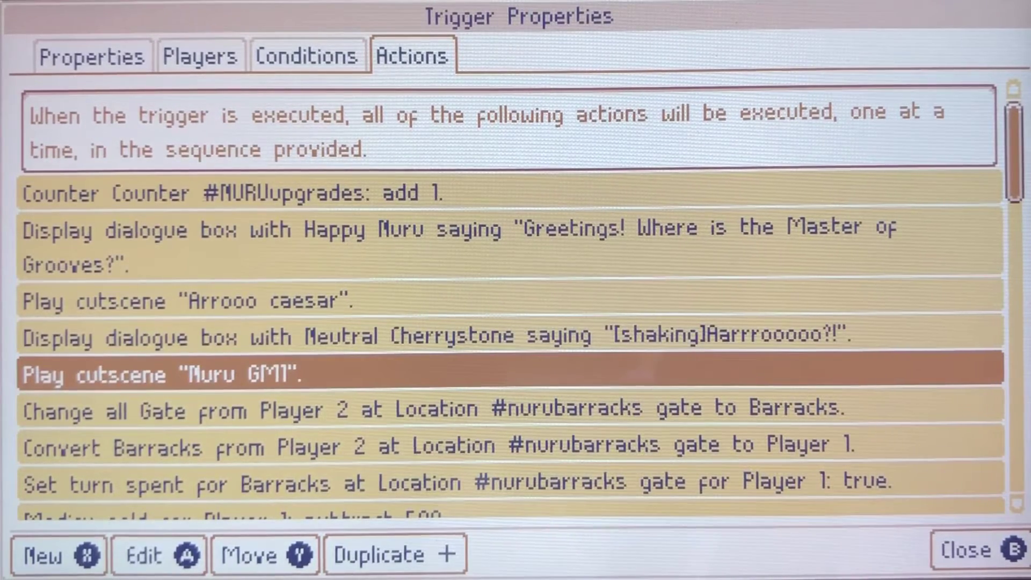
# - Review the actions from the #nurubarracks gate change through the 500 gold subtraction and Sad Nuru dialogue to the #NEportal camera centring
pyautogui.press('Down')
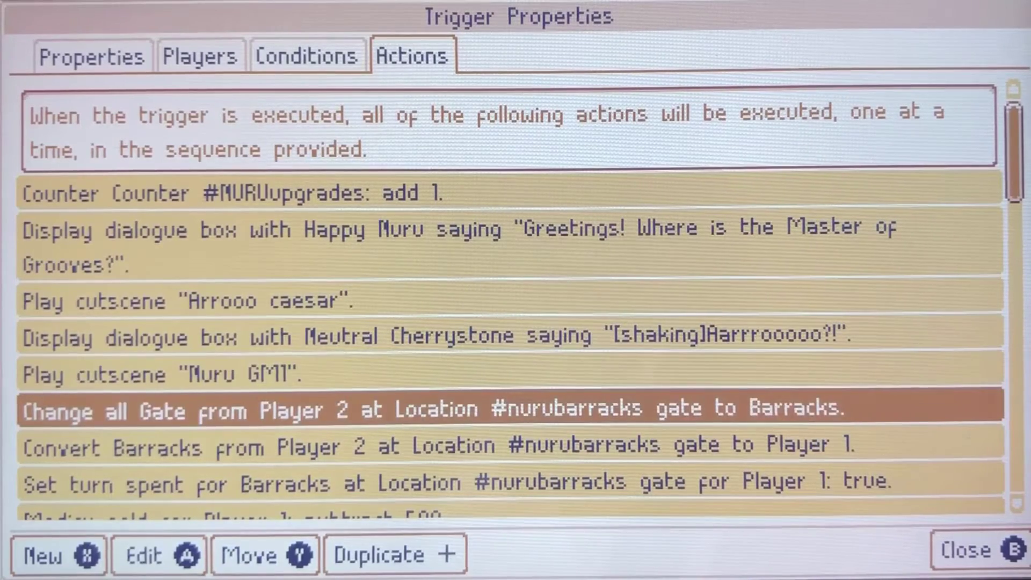
pyautogui.press('Down')
pyautogui.press('Down')
pyautogui.press('Down')
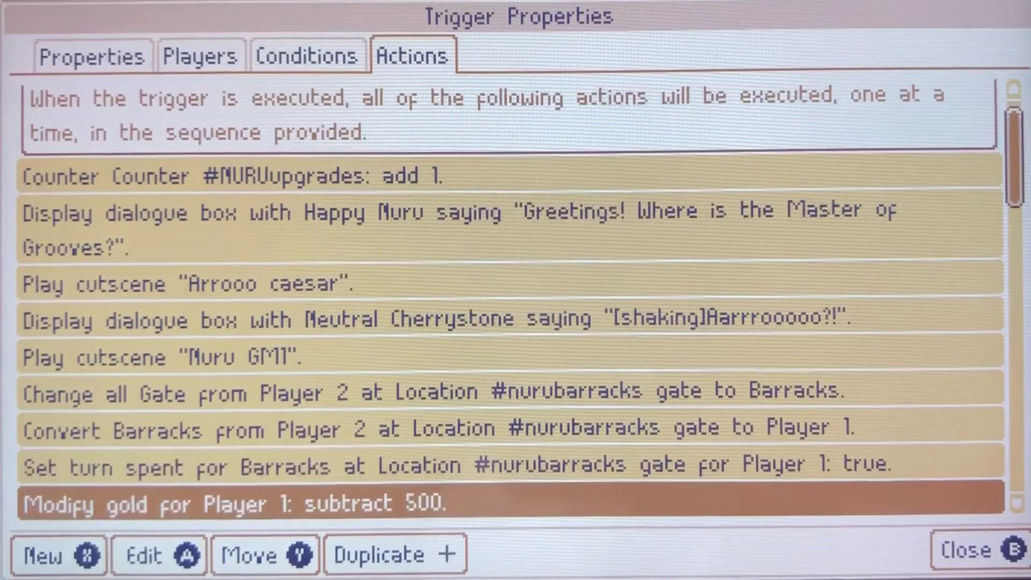
pyautogui.press('Down')
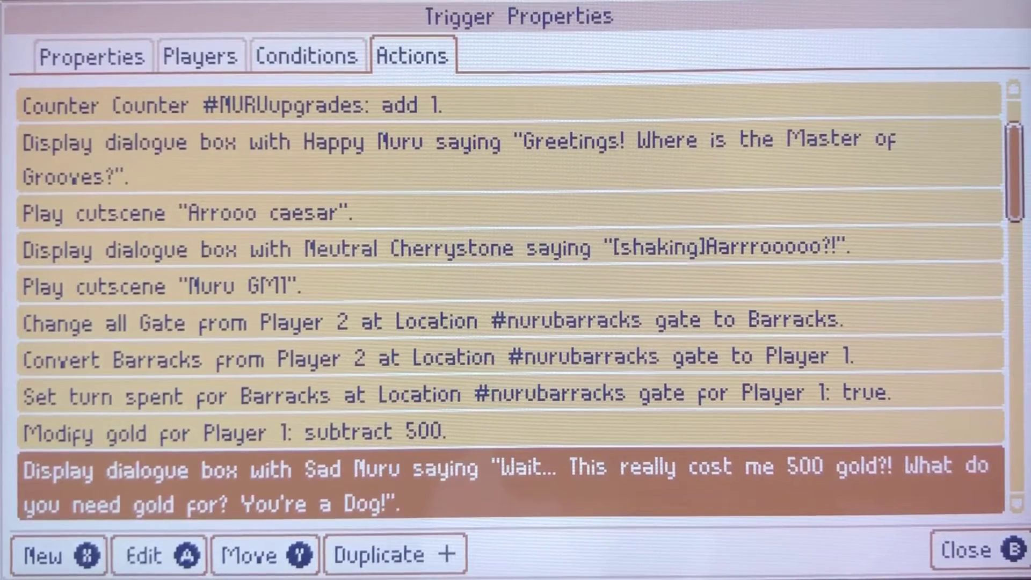
pyautogui.press('Down')
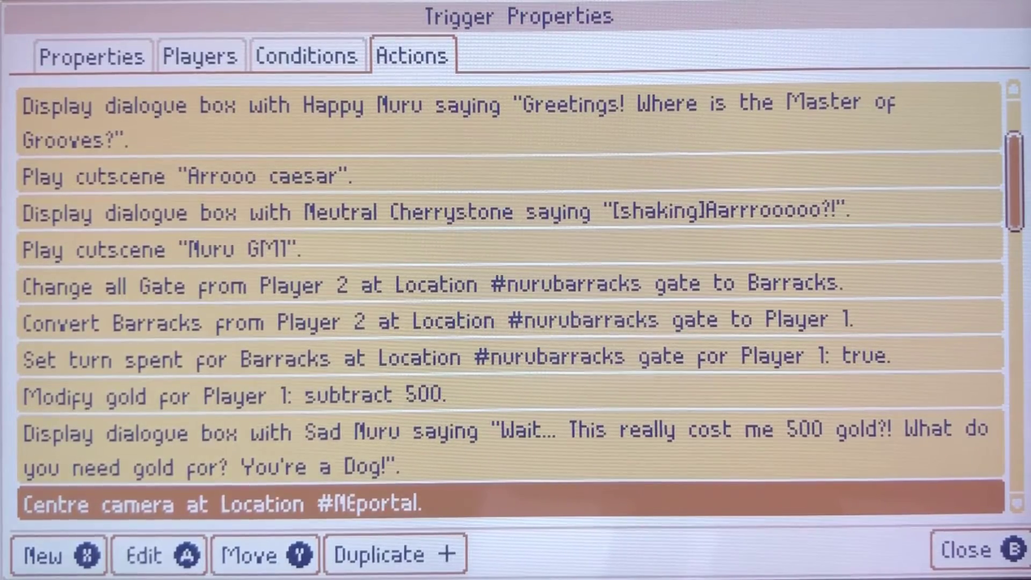
# - Return to the #nurubarracks gate actions and examine the Gate-to-Barracks change alongside the Barracks conversion to Player 1
pyautogui.press('Up')
pyautogui.press('Up')
pyautogui.press('Up')
pyautogui.press('Up')
pyautogui.press('Up')
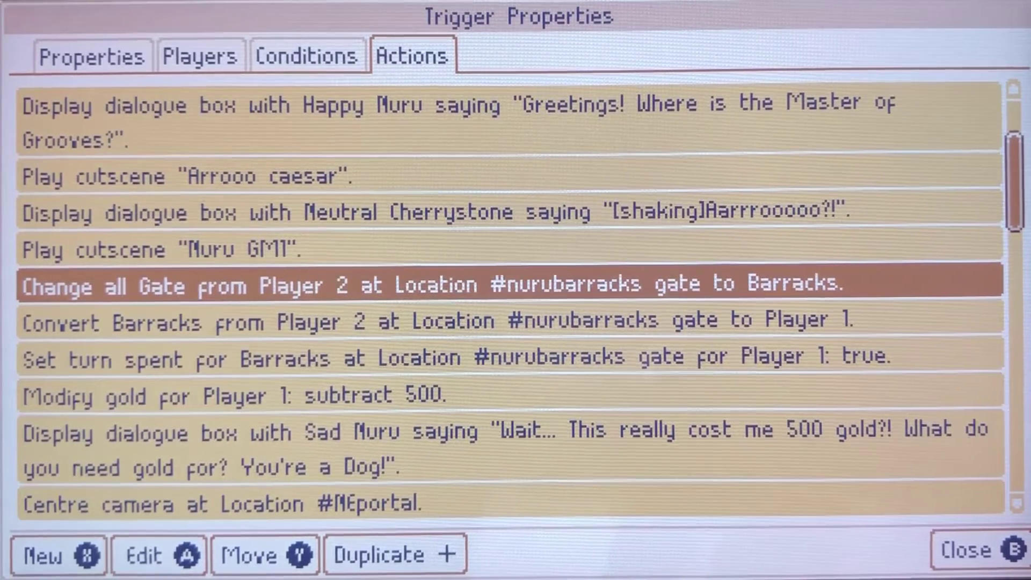
pyautogui.press('Down')
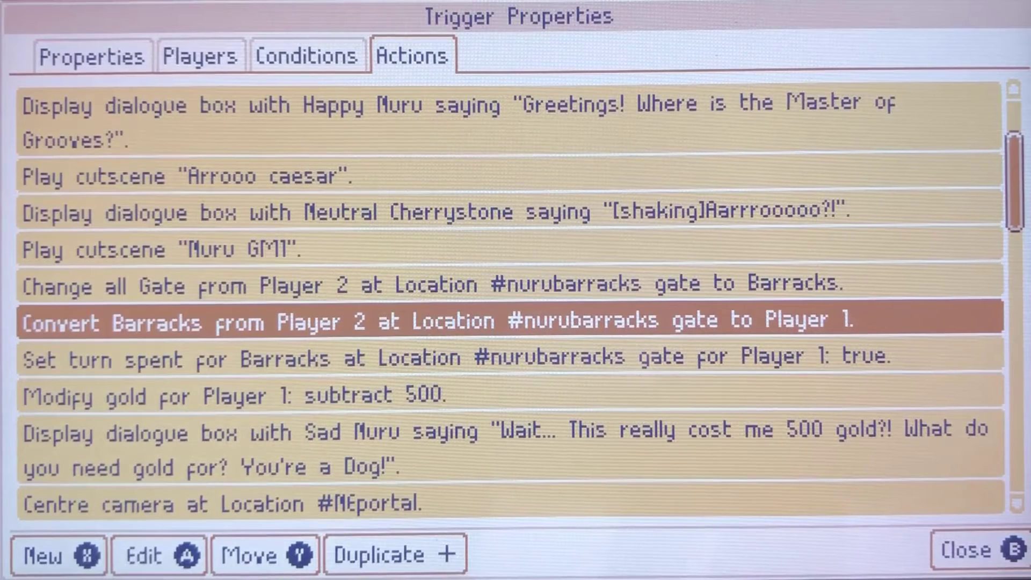
pyautogui.press('Up')
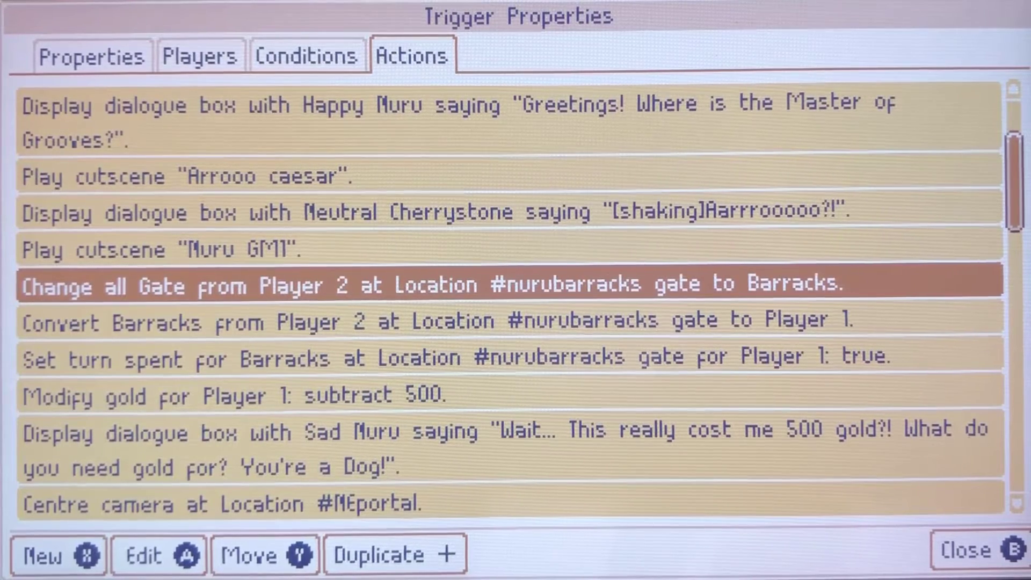
pyautogui.press('Down')
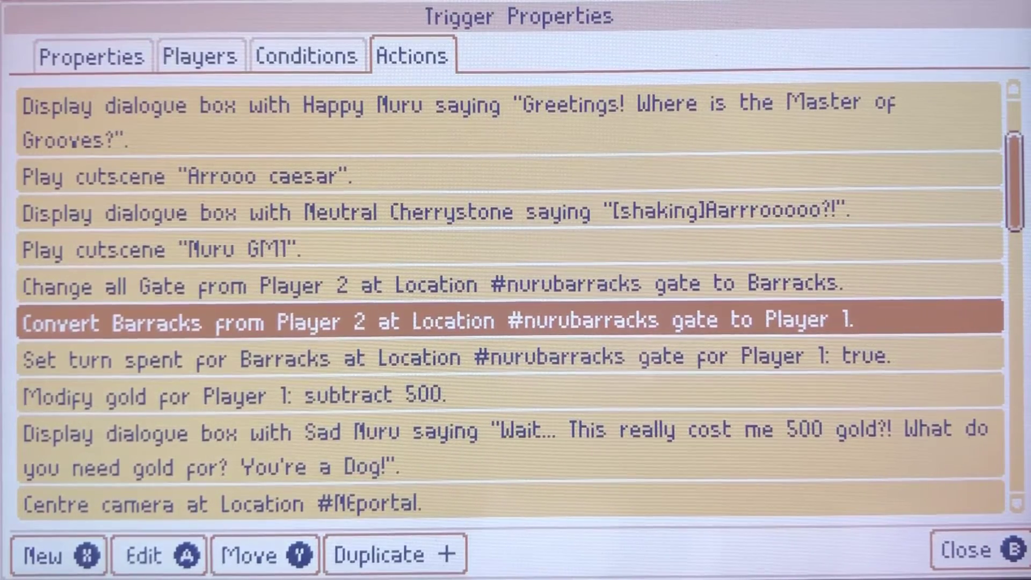
# - Examine the Barracks turn-spent setting, the 500 gold subtraction and Sad Nuru's dialogue about the gold cost
pyautogui.press('Down')
pyautogui.press('Down')
pyautogui.press('Down')
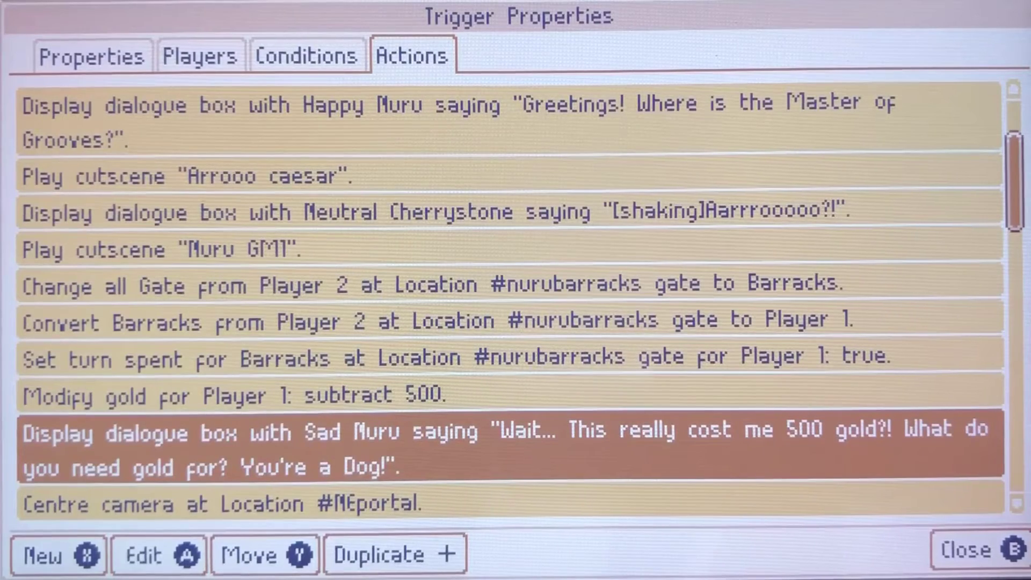
pyautogui.press('Down')
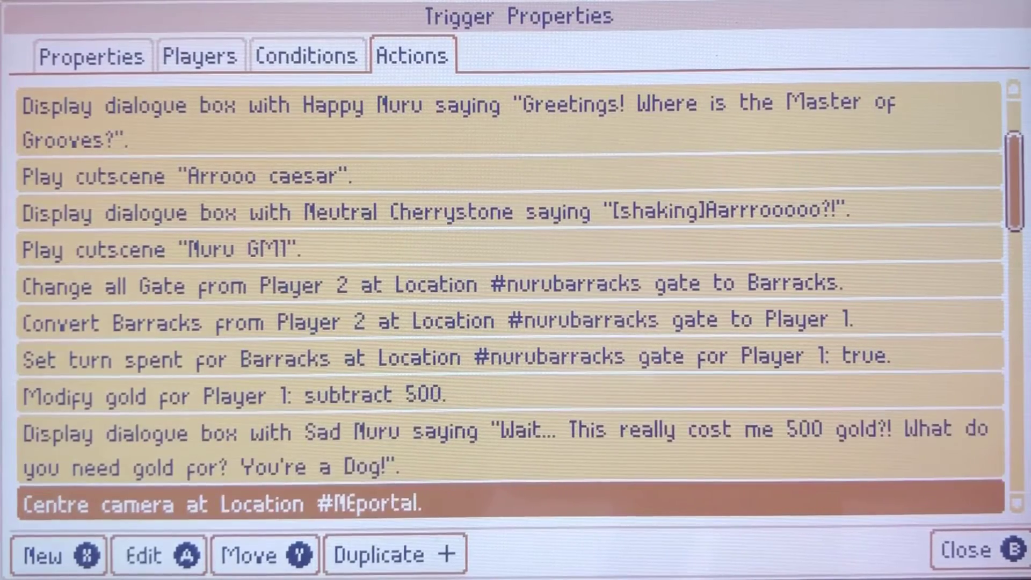
pyautogui.press('Up')
pyautogui.press('Up')
pyautogui.press('Down')
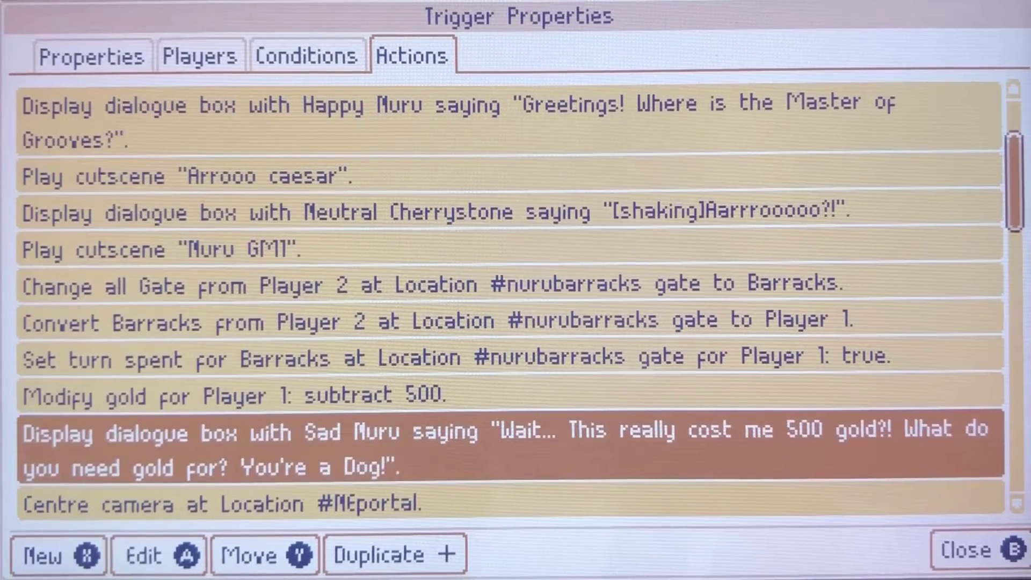
# - Examine the trigger's actions that centre on, highlight and activate the gizmos at the #NEportal and #SEportal locations, including their dialogue
pyautogui.press('Down')
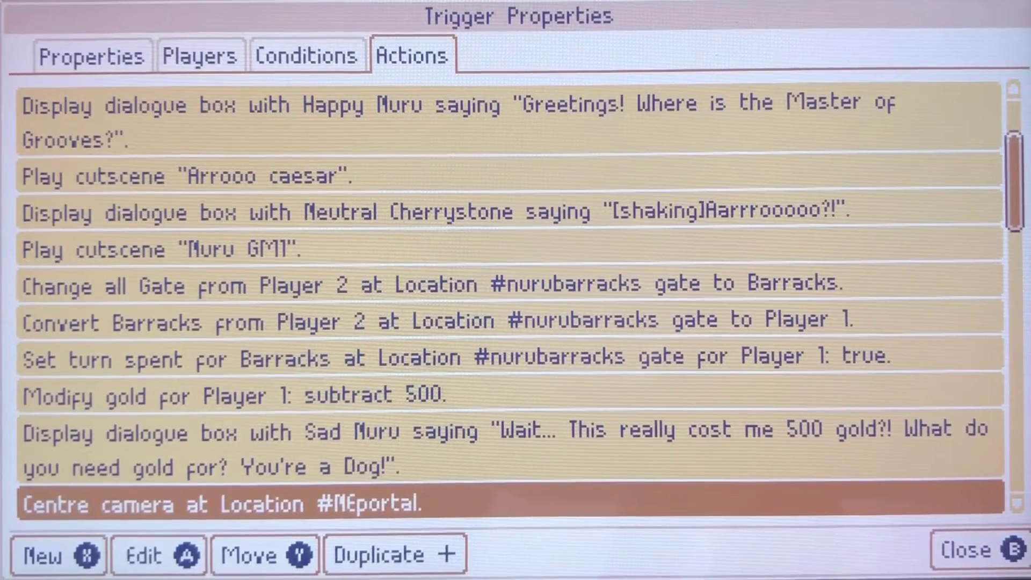
pyautogui.press('Down')
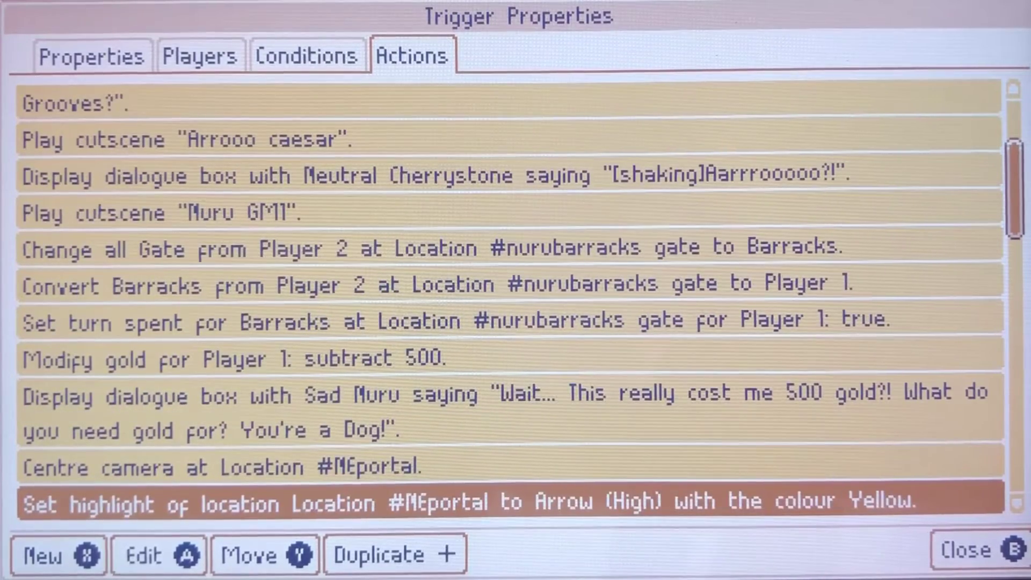
pyautogui.press('Down')
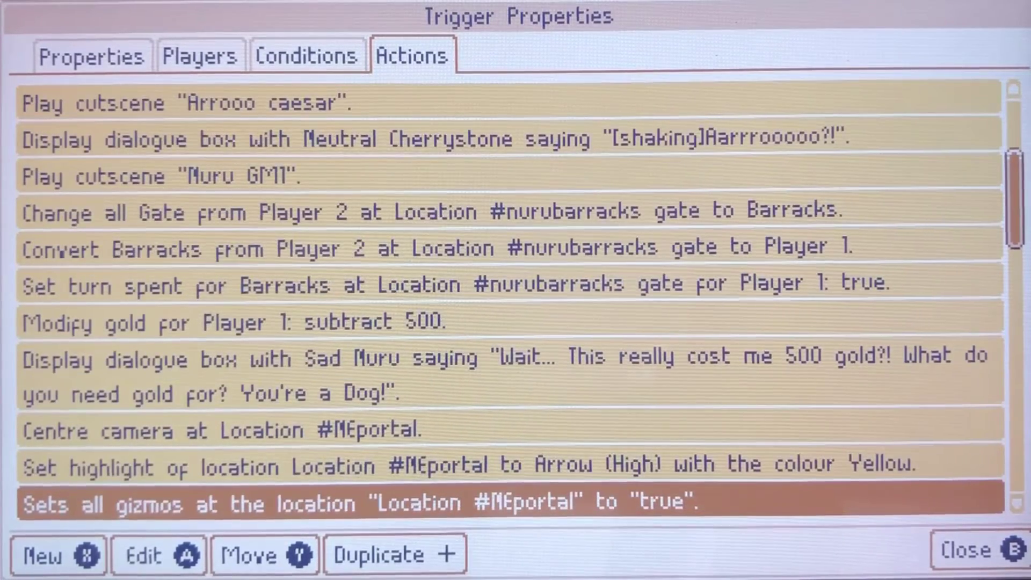
pyautogui.press('Down')
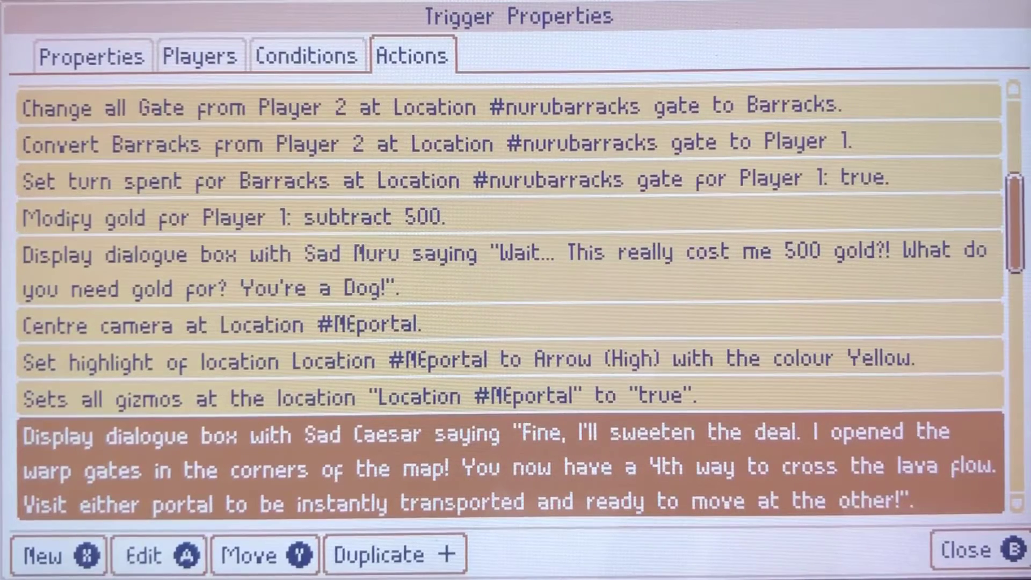
pyautogui.press('Down')
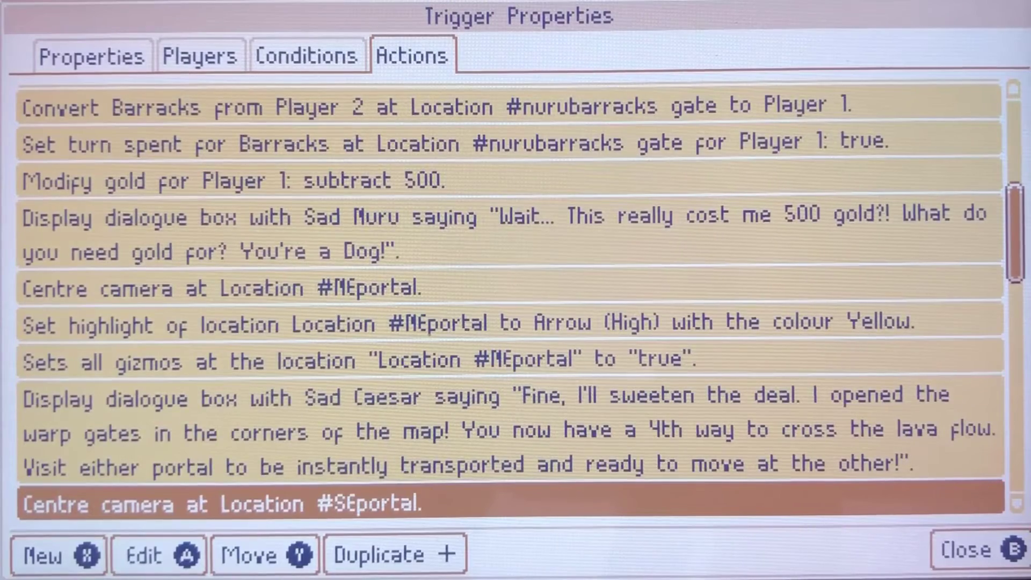
pyautogui.press('Down')
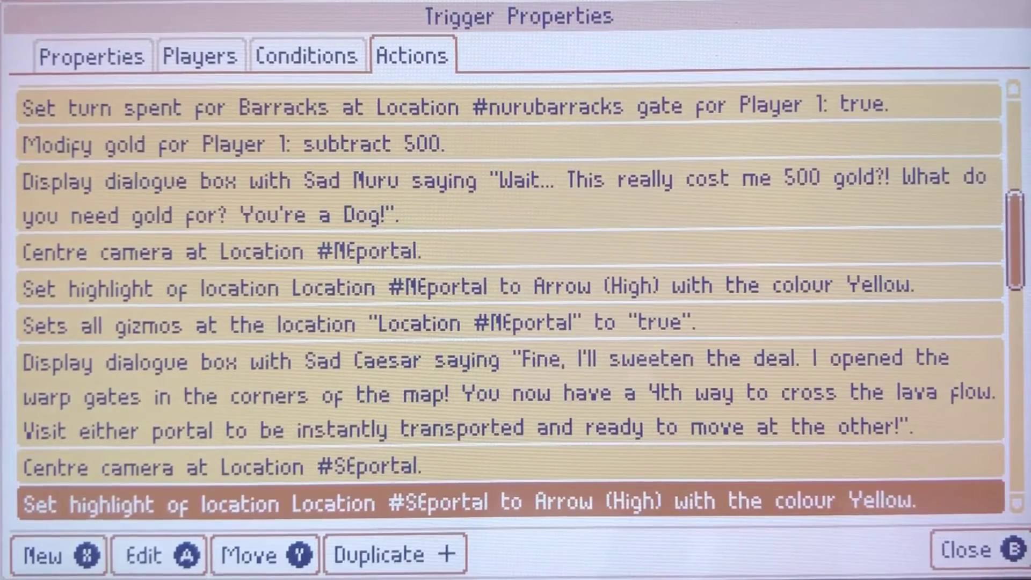
pyautogui.press('Down')
pyautogui.press('Down')
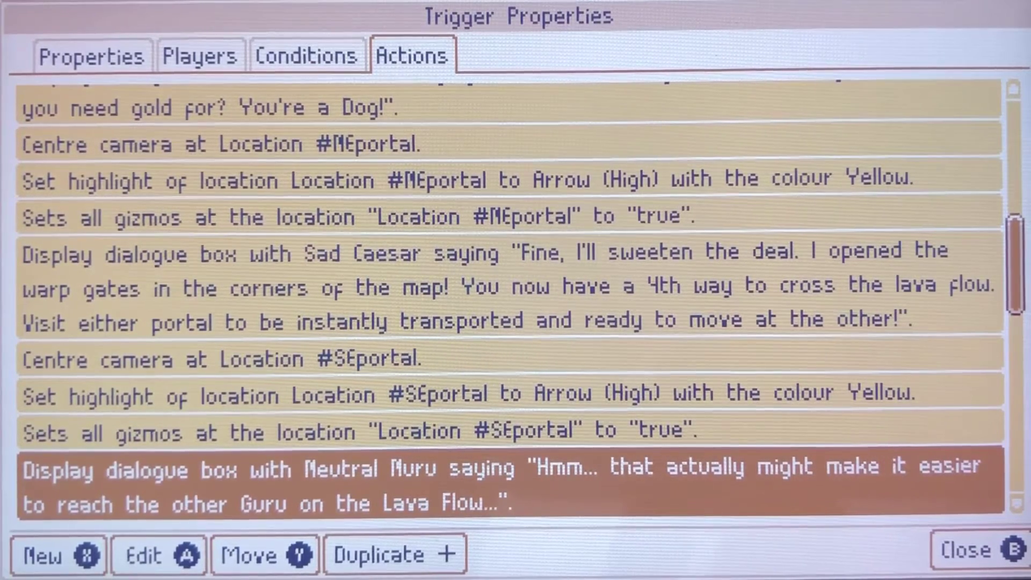
# - Examine the actions for the #SE groovemaster camera and highlight, the map flags, and clearing the portal highlights
pyautogui.press('Down')
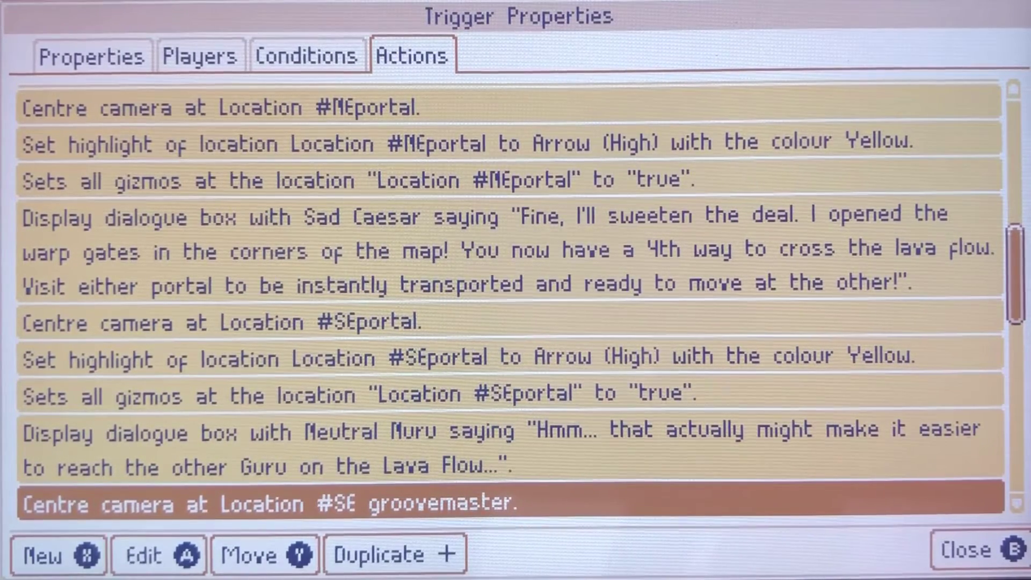
pyautogui.press('Down')
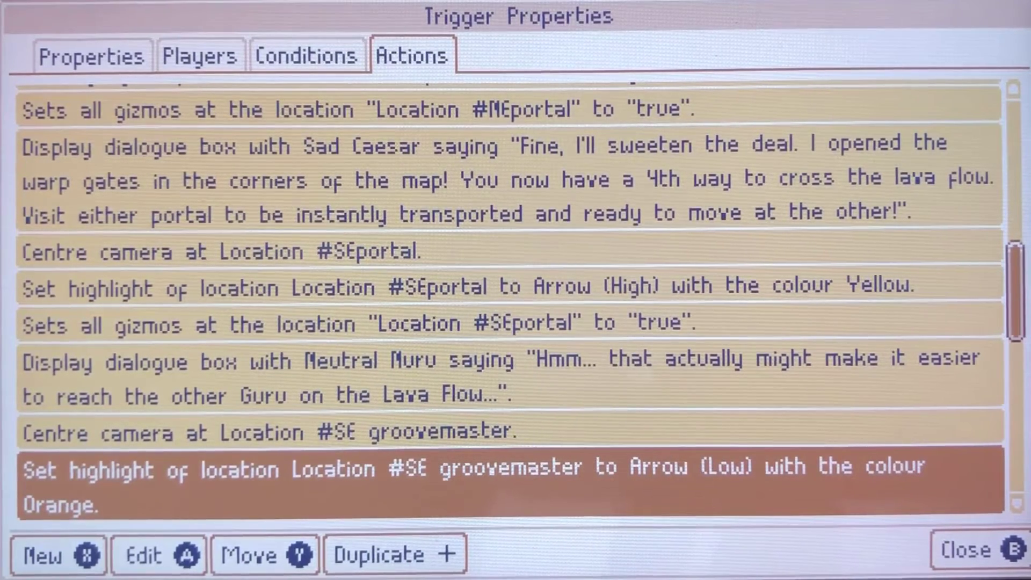
pyautogui.press('Down')
pyautogui.press('Down')
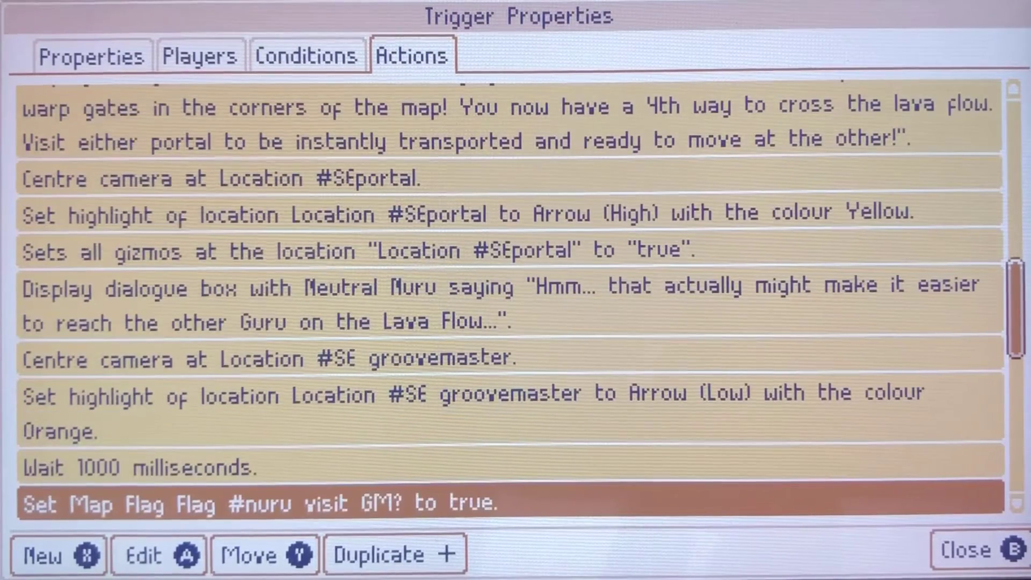
pyautogui.press('Down')
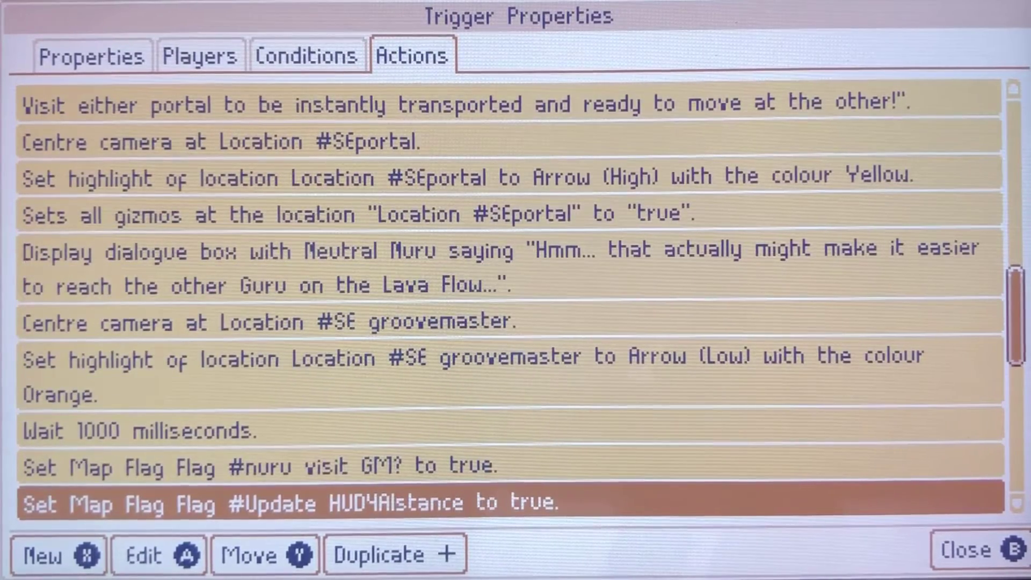
pyautogui.press('Down')
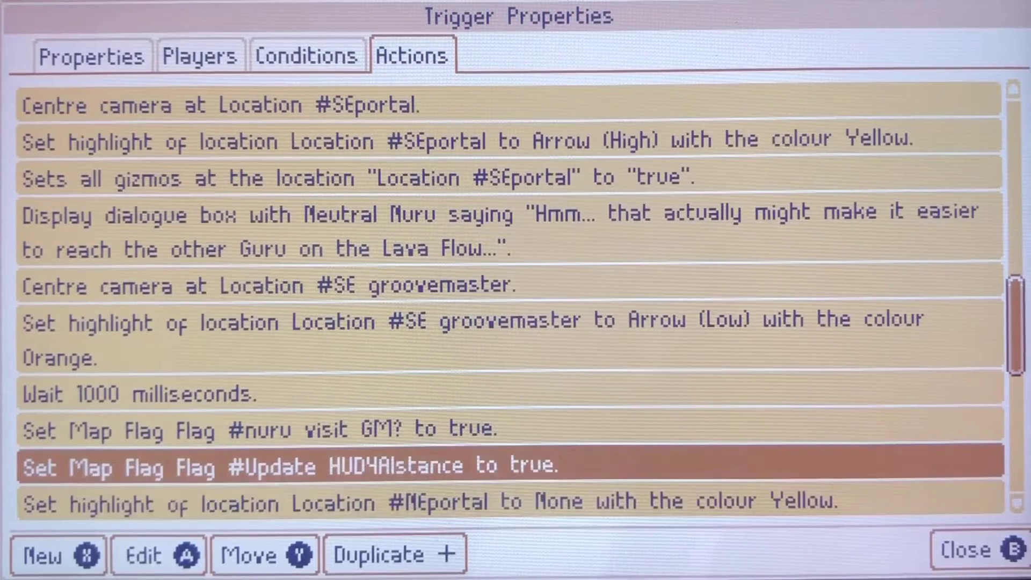
pyautogui.press('Up')
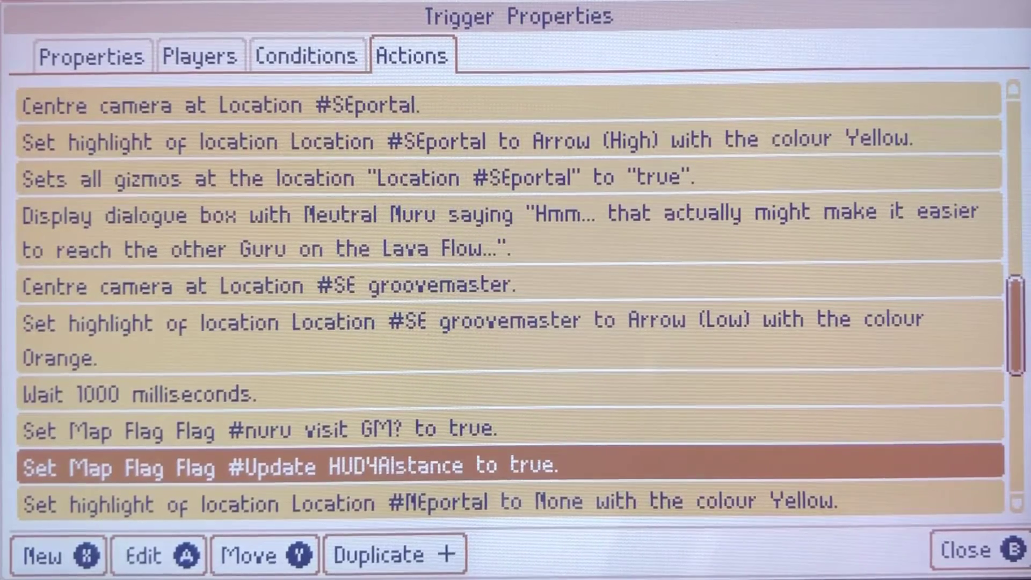
pyautogui.press('Up')
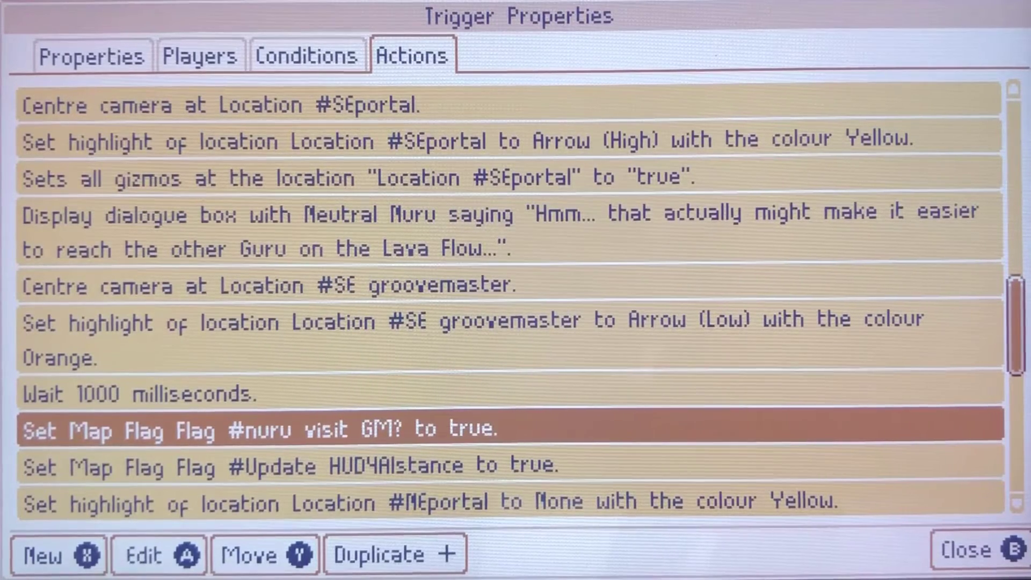
pyautogui.press('Down')
pyautogui.press('Down')
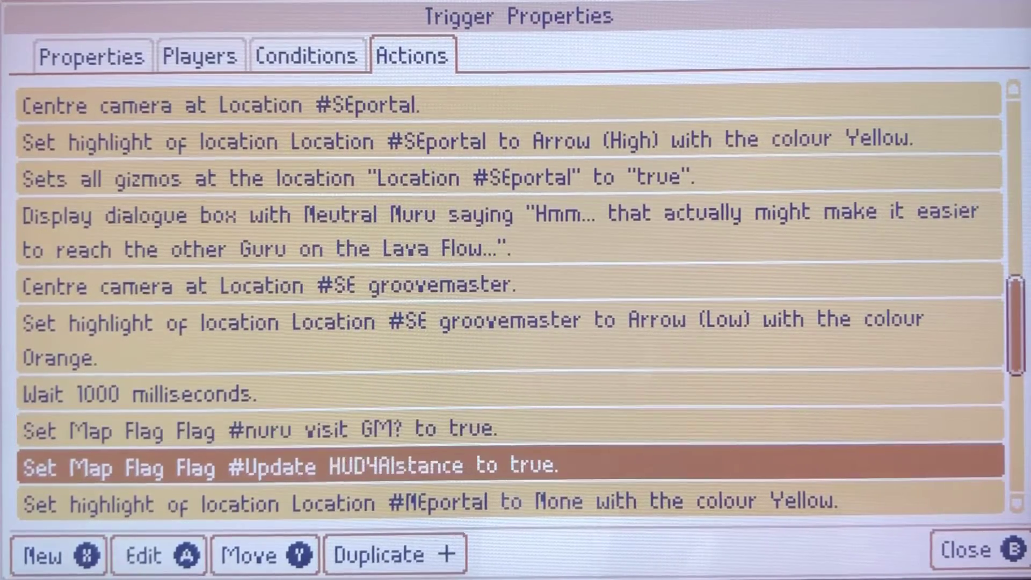
pyautogui.press('Down')
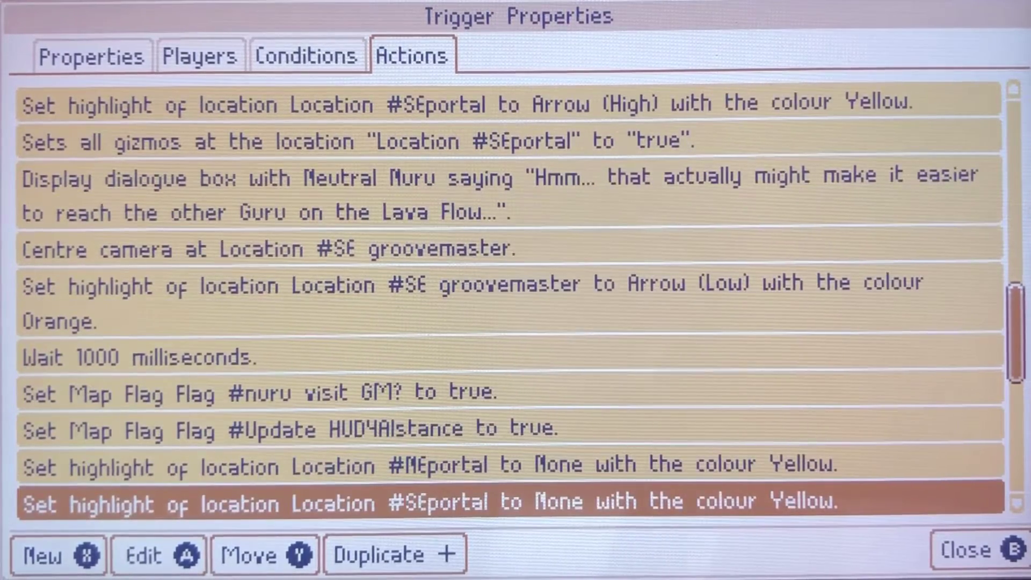
pyautogui.press('Down')
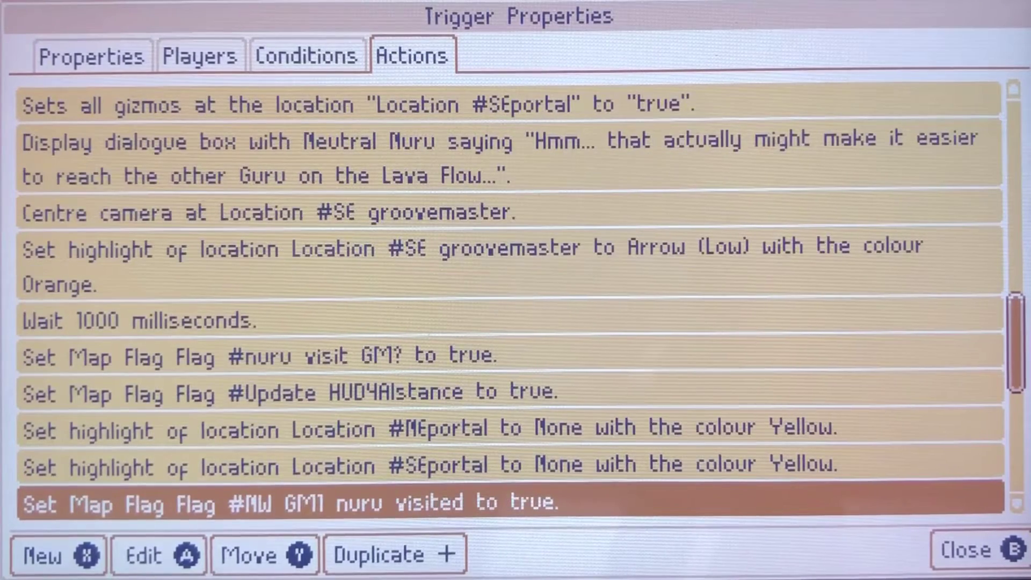
# - Examine the tunnel dialogue, Nuru's teleport and the sound effects at location #96, and close the trigger
pyautogui.press('Down')
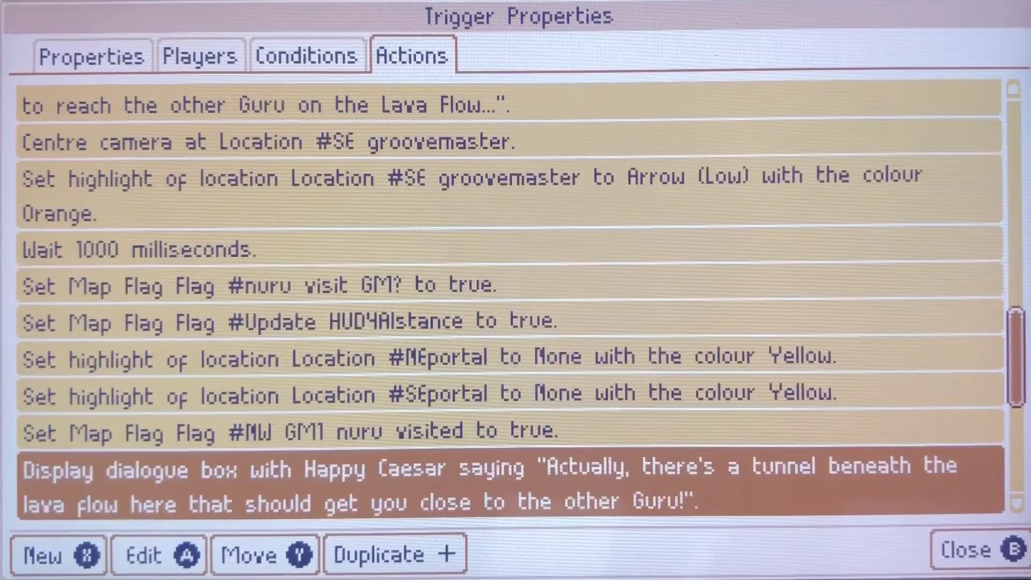
pyautogui.press('Down')
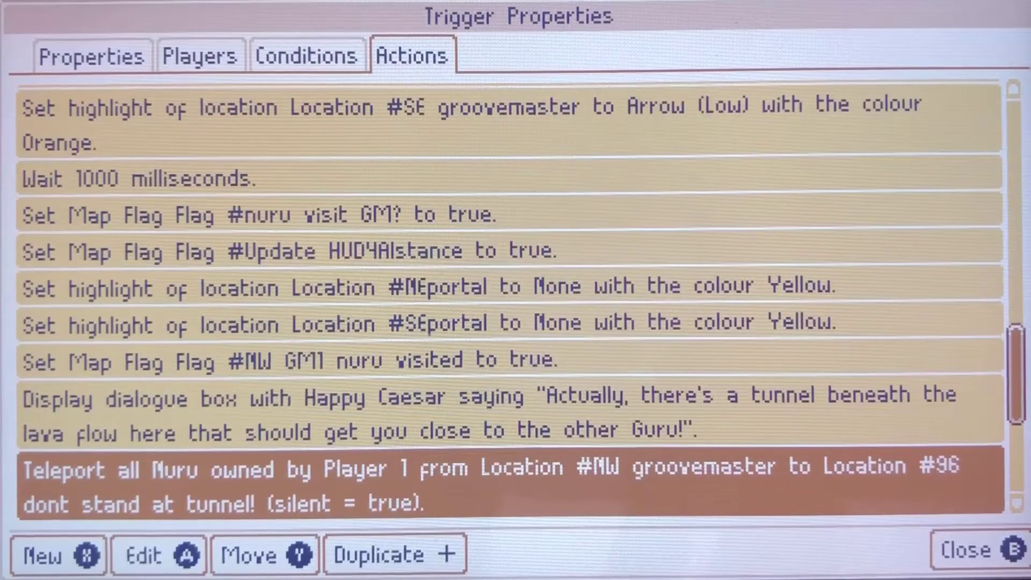
pyautogui.press('Up')
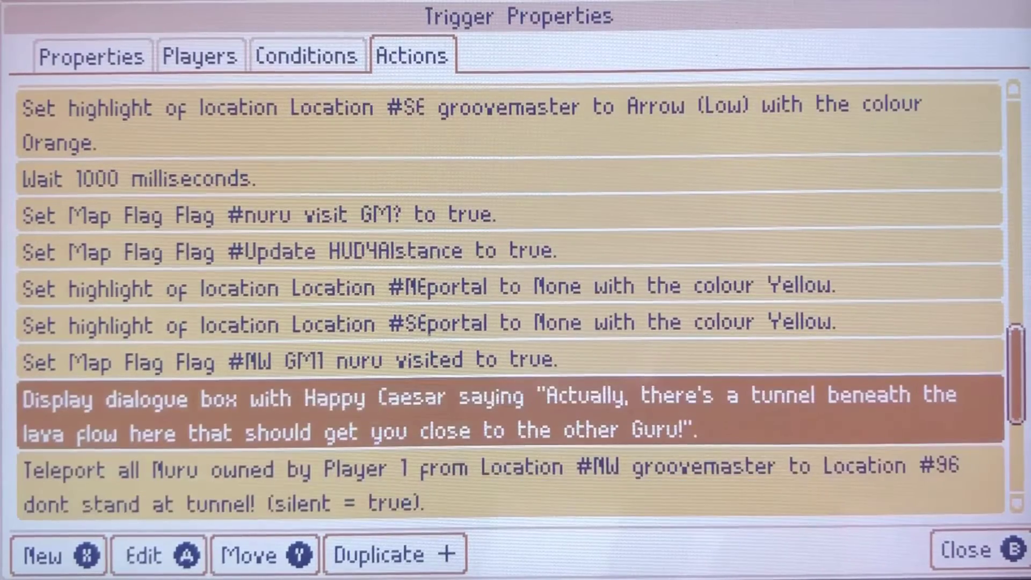
pyautogui.press('Down')
pyautogui.press('Down')
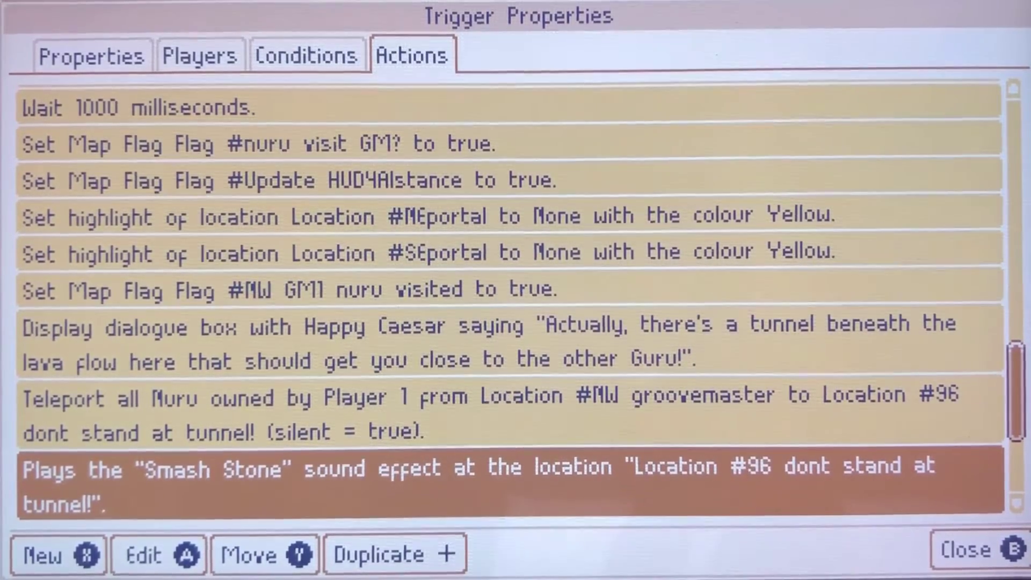
pyautogui.press('Down')
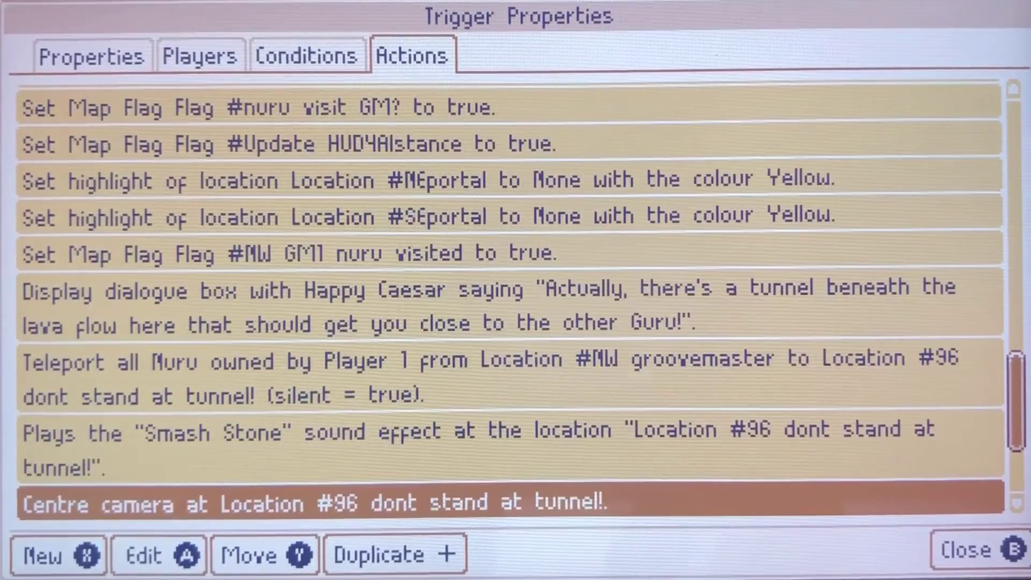
pyautogui.press('Down')
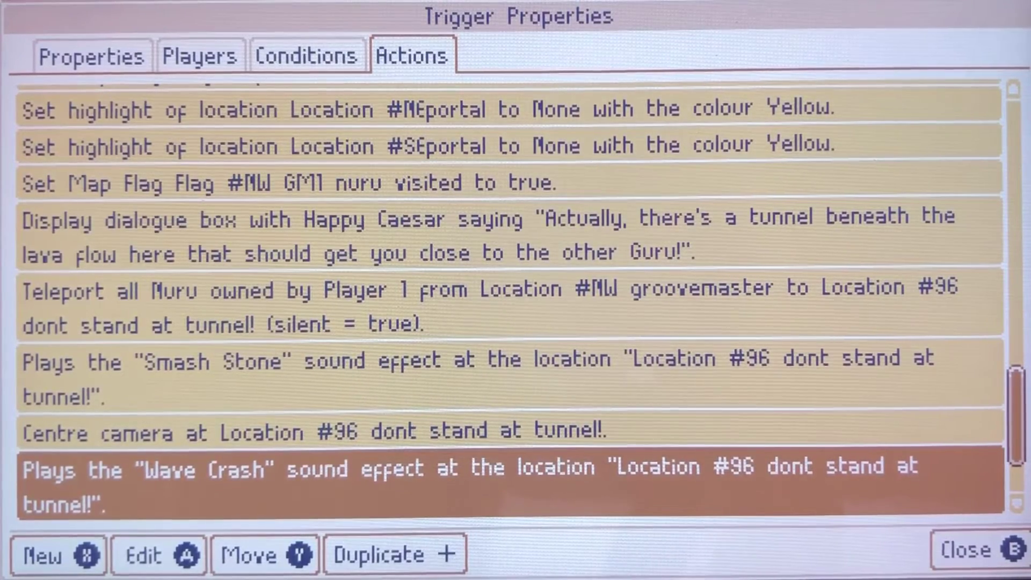
pyautogui.press('Down')
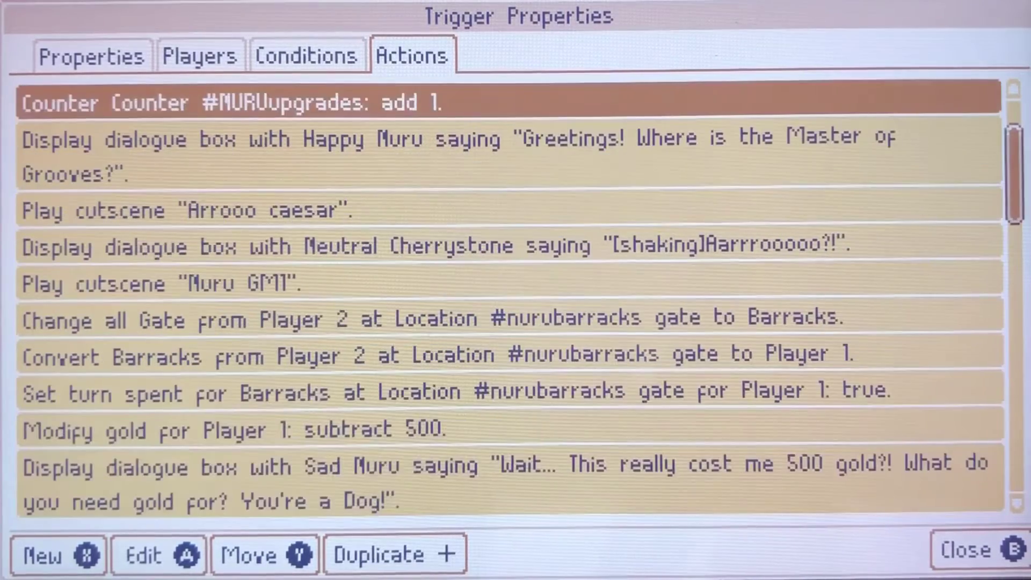
pyautogui.press('Escape')
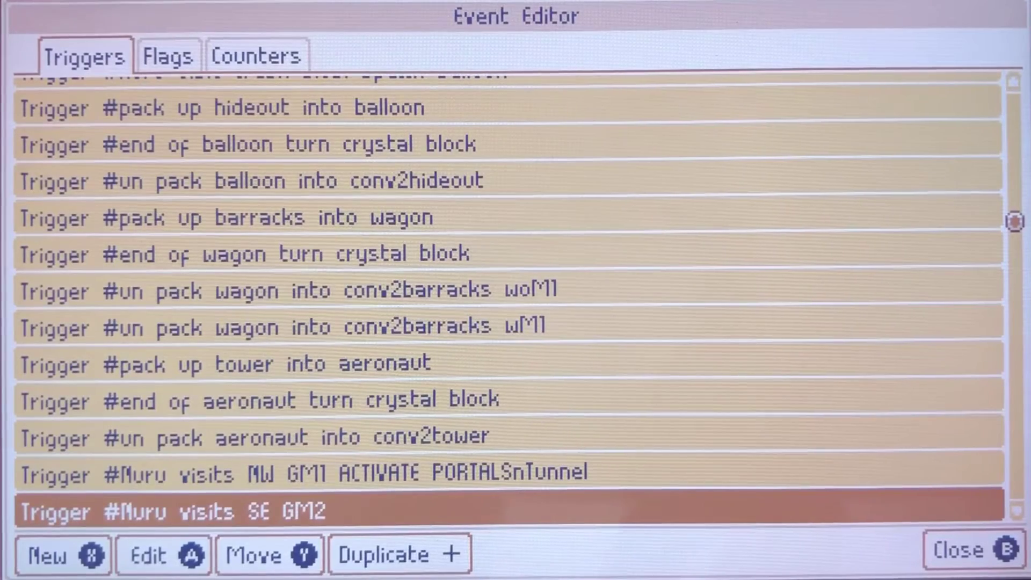
# - Open the trigger "#Nuru visits SE GM2" and view its conditions
pyautogui.press('Down')
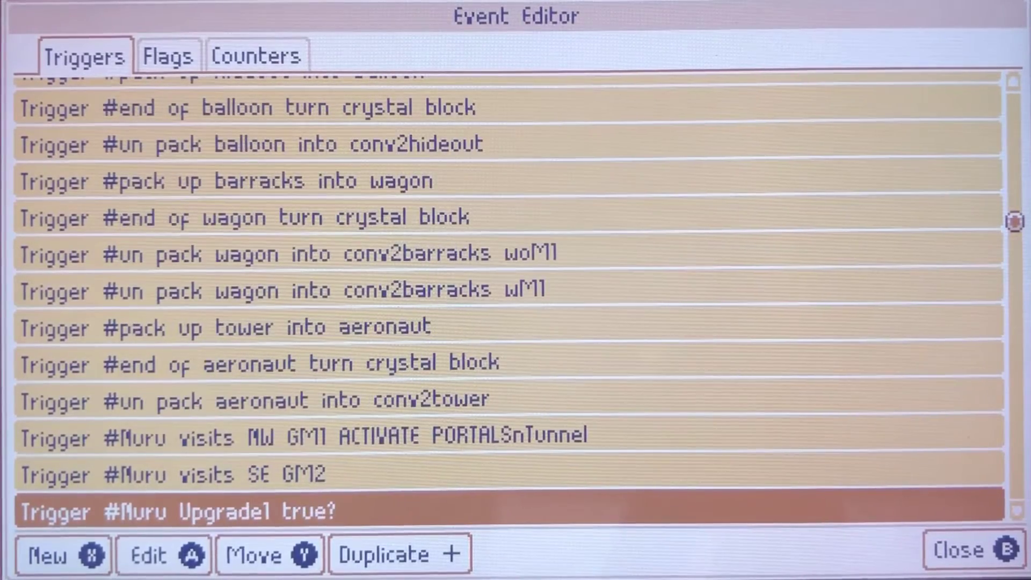
pyautogui.press('Up')
pyautogui.press('a')
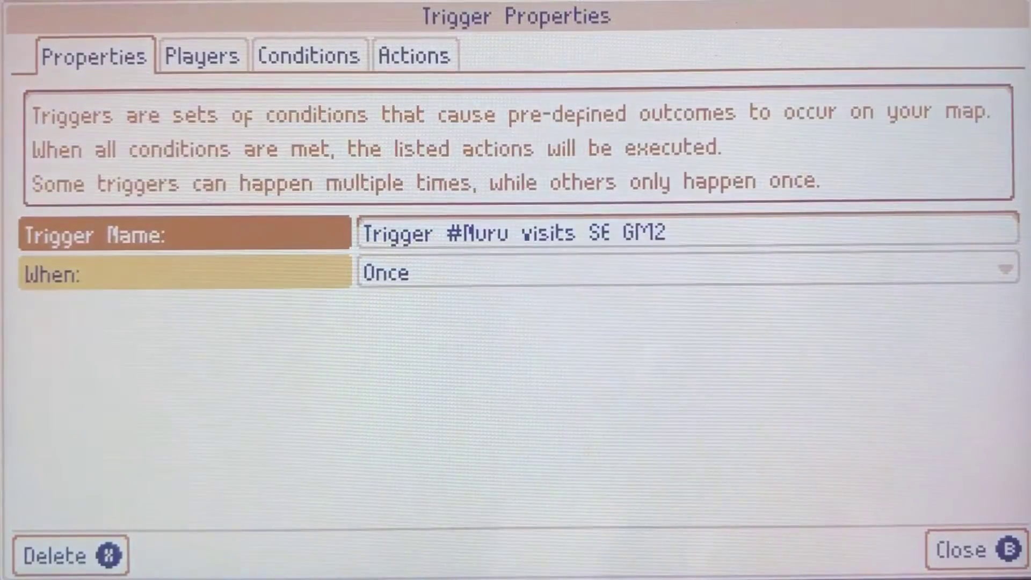
pyautogui.press('r')
pyautogui.press('r')
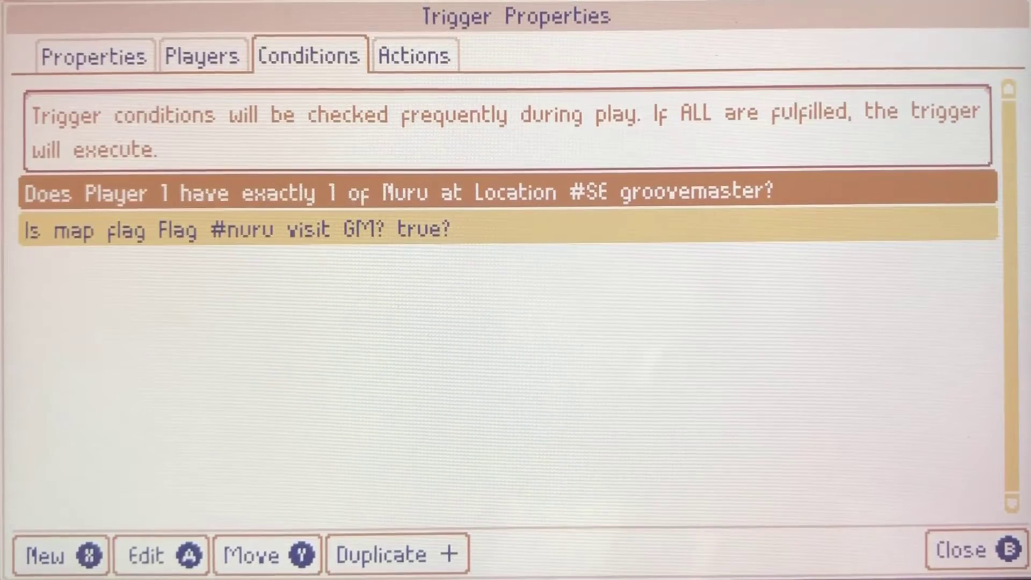
# - Examine the trigger's first actions, covering the Nuru and Outlaws dialogue, the Dragon Roar sound effect and the "Nuru GM2" cutscene
pyautogui.press('Tab')
pyautogui.press('Down')
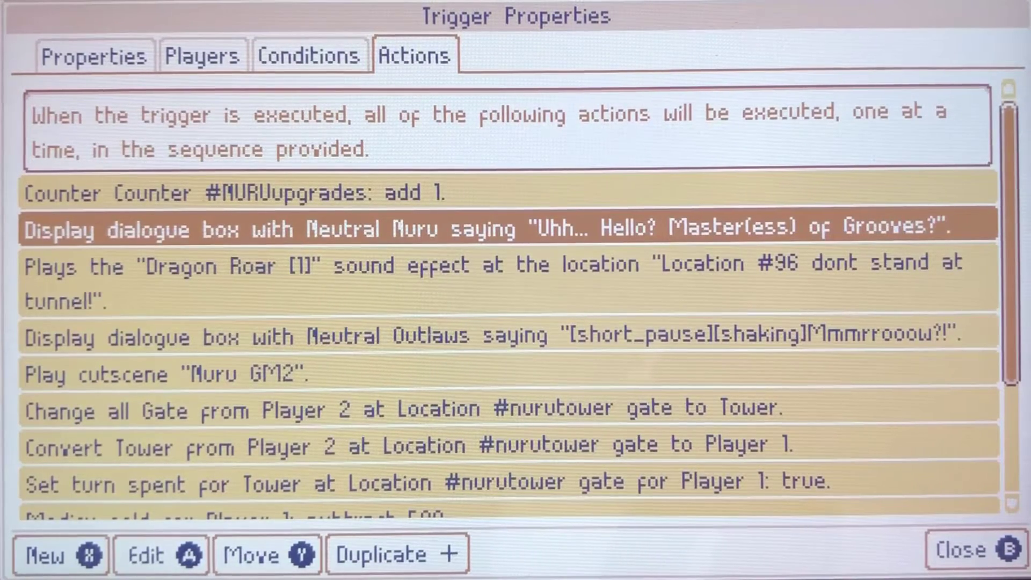
pyautogui.press('Down')
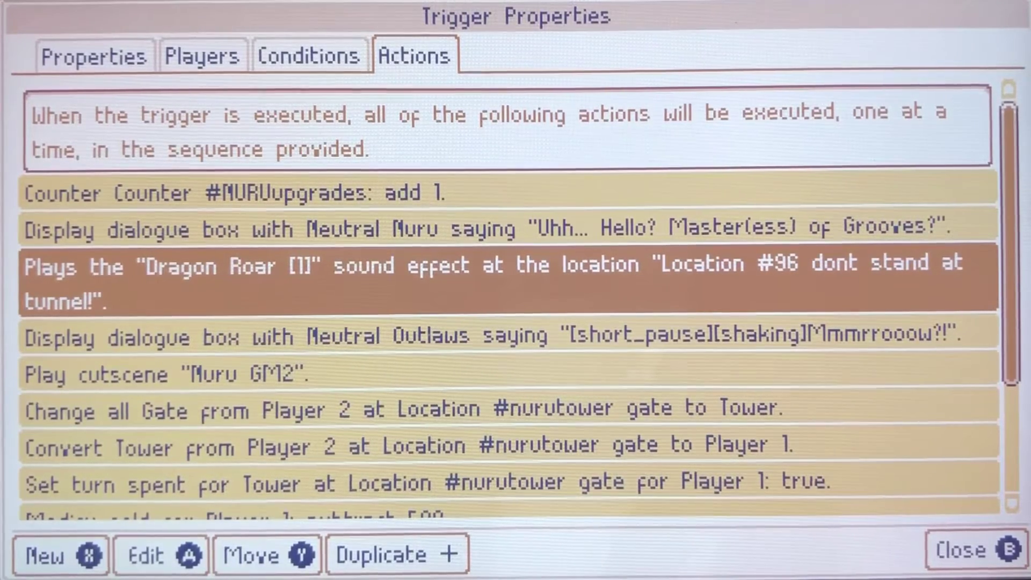
pyautogui.press('Down')
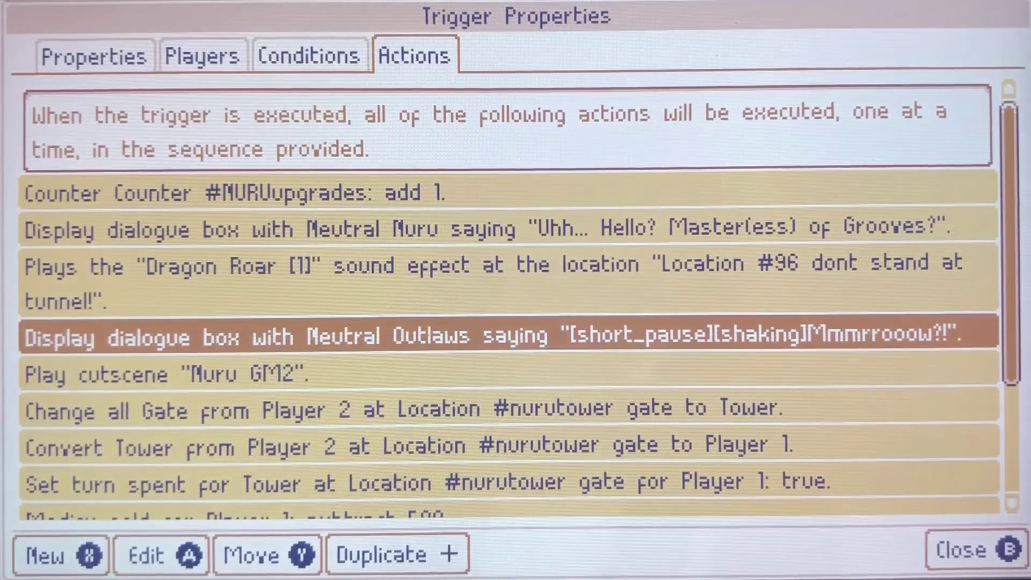
pyautogui.press('Down')
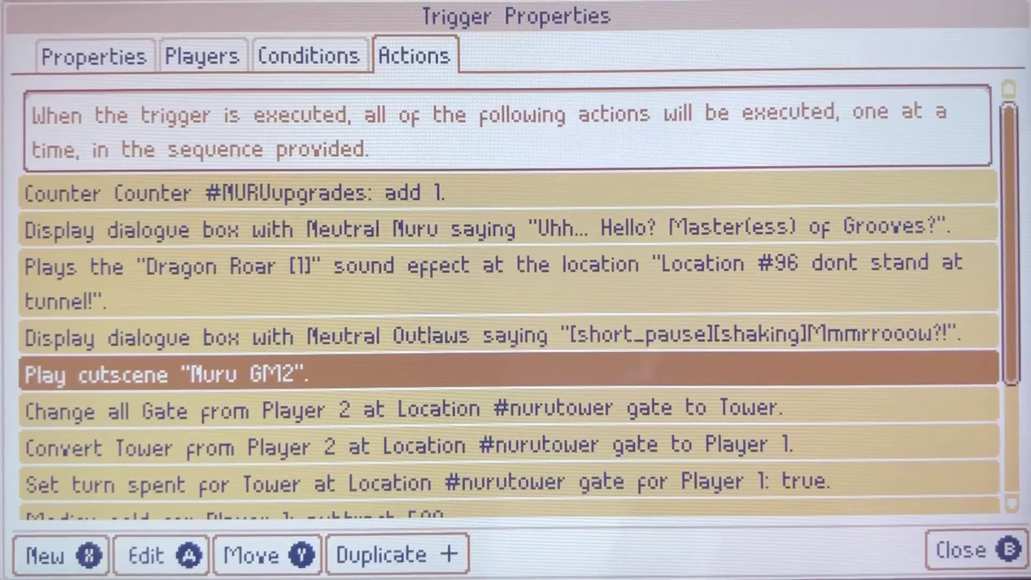
# - Examine the actions that change the gate at #nurutower gate to a Tower, convert it to Player 1 and spend its turn
pyautogui.press('Down')
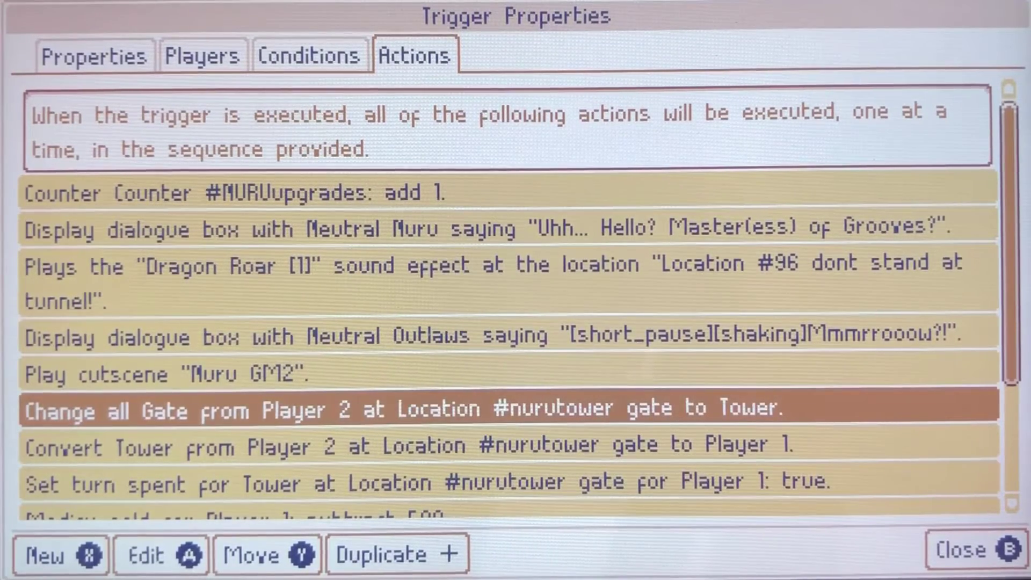
pyautogui.press('Down')
pyautogui.press('Down')
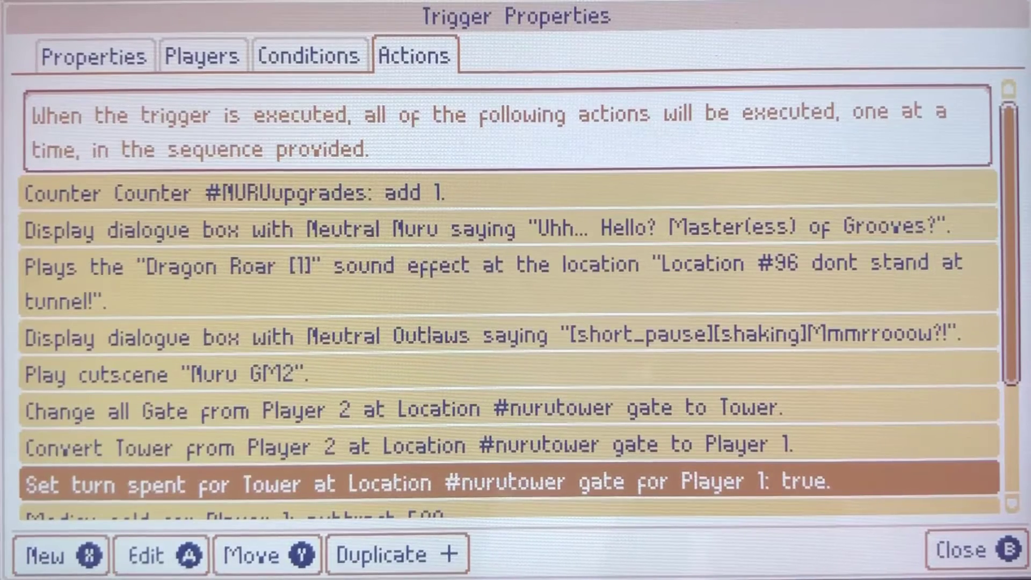
pyautogui.press('Up')
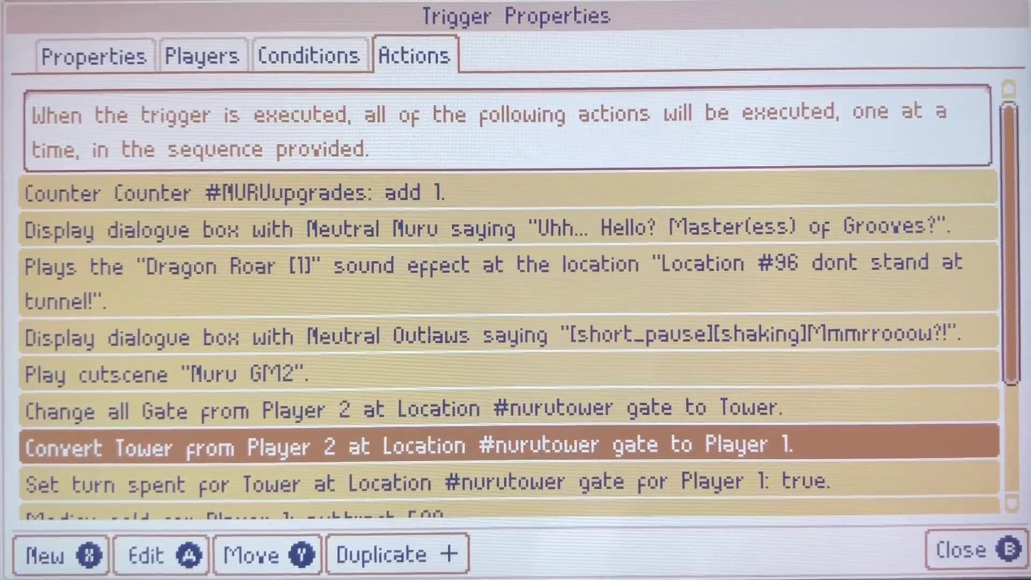
# - Examine the gold subtraction, the Sad Nuru dialogue and the map flag actions, and close the trigger
pyautogui.press('Down')
pyautogui.press('Down')
pyautogui.press('Down')
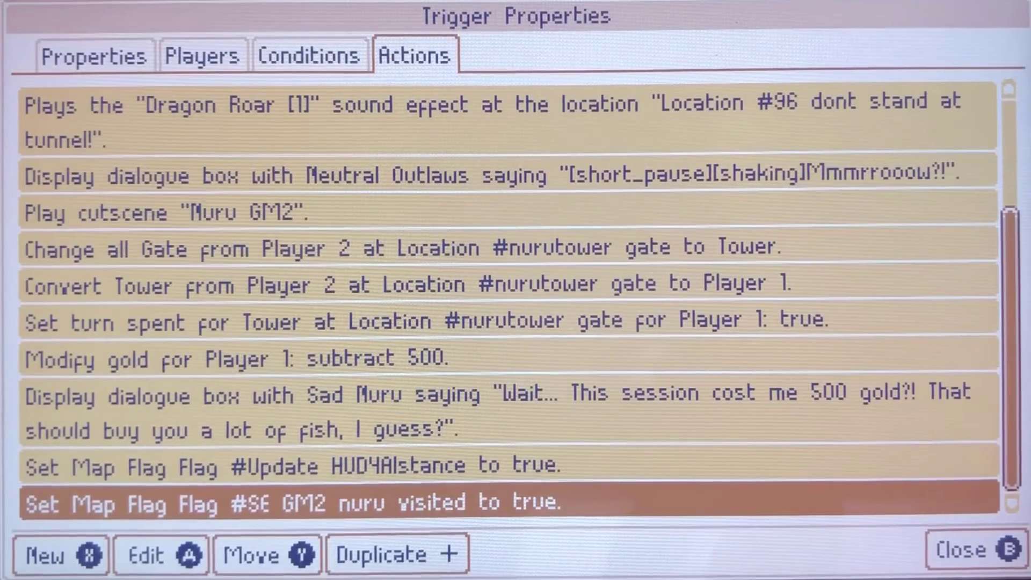
pyautogui.press('Up')
pyautogui.press('Up')
pyautogui.press('Down')
pyautogui.press('Down')
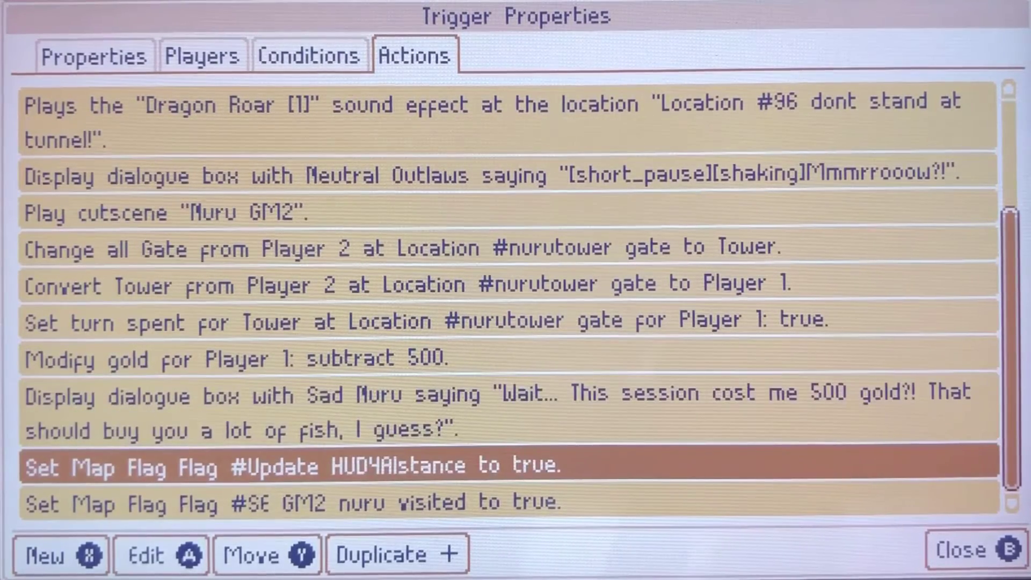
pyautogui.press('Down')
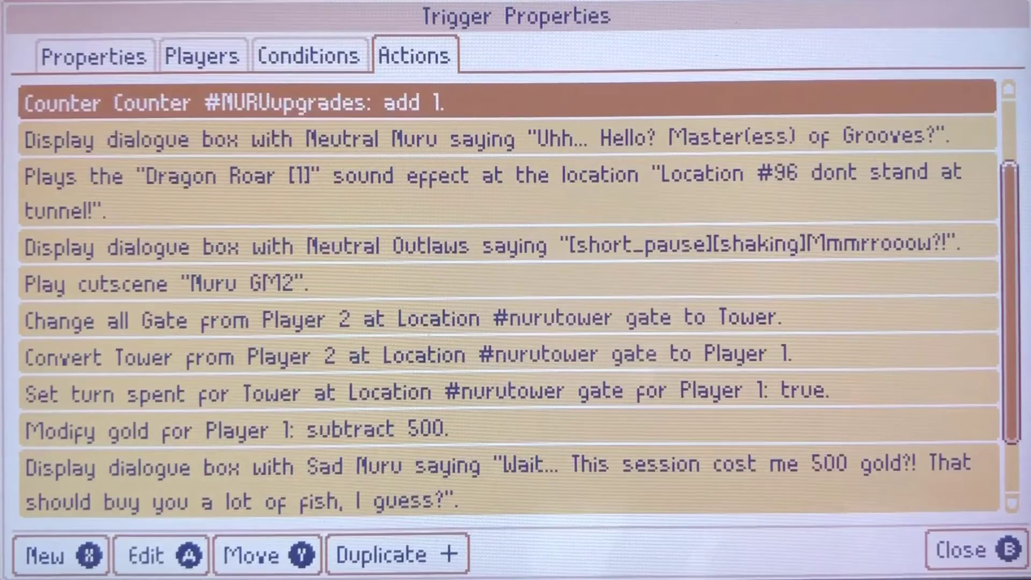
pyautogui.press('Up')
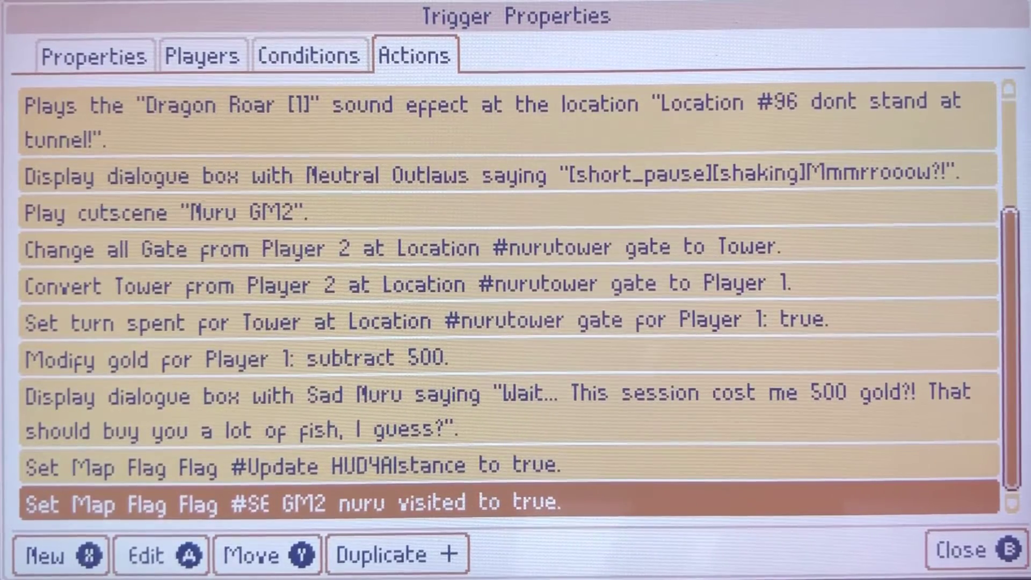
pyautogui.press('Escape')
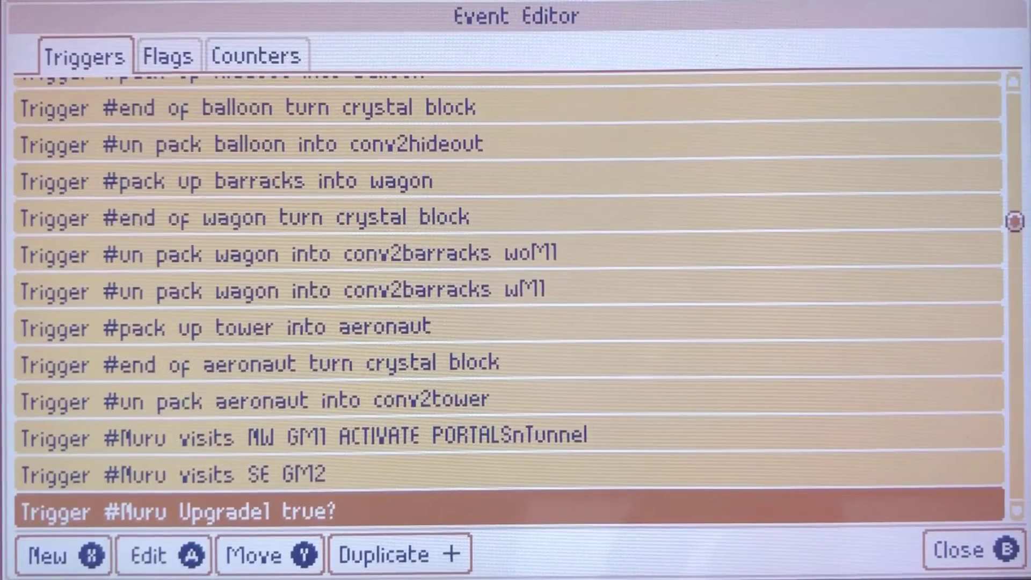
# - Open the trigger "#Nuru Upgrade1 true?" and examine its players and conditions
pyautogui.press('Down')
pyautogui.press('Up')
pyautogui.press('Return')
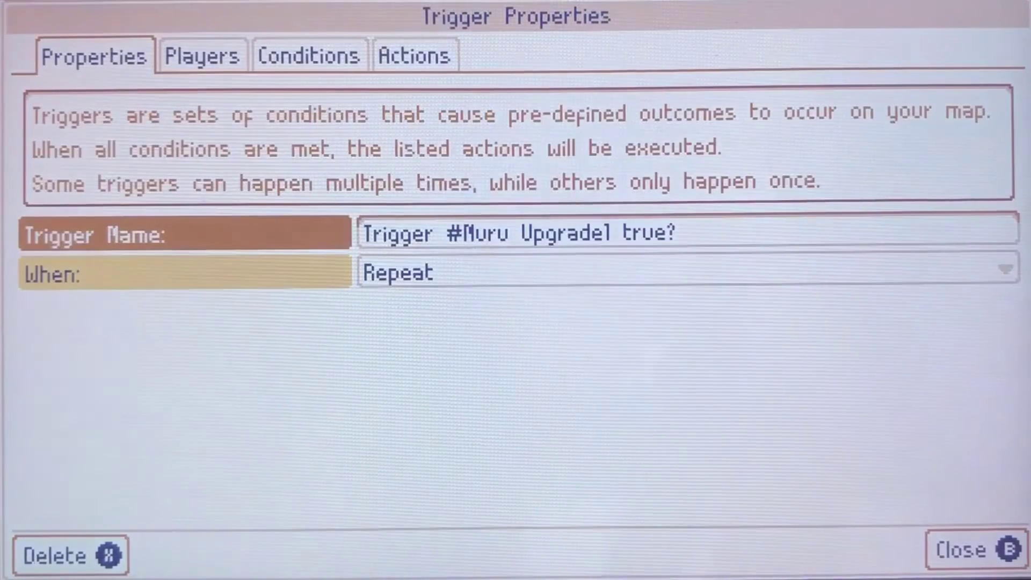
pyautogui.press('Right')
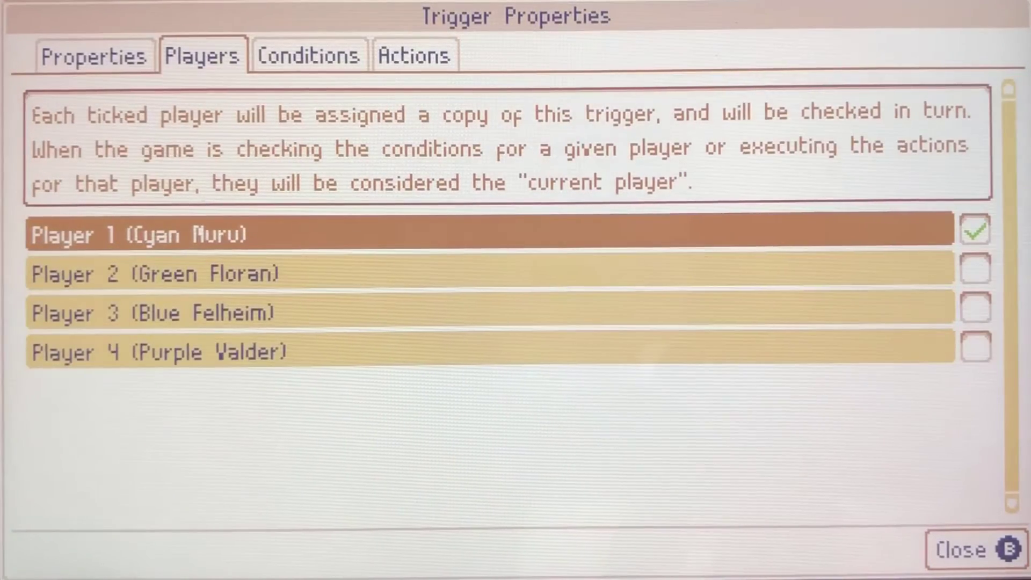
pyautogui.press('Right')
pyautogui.press('Right')
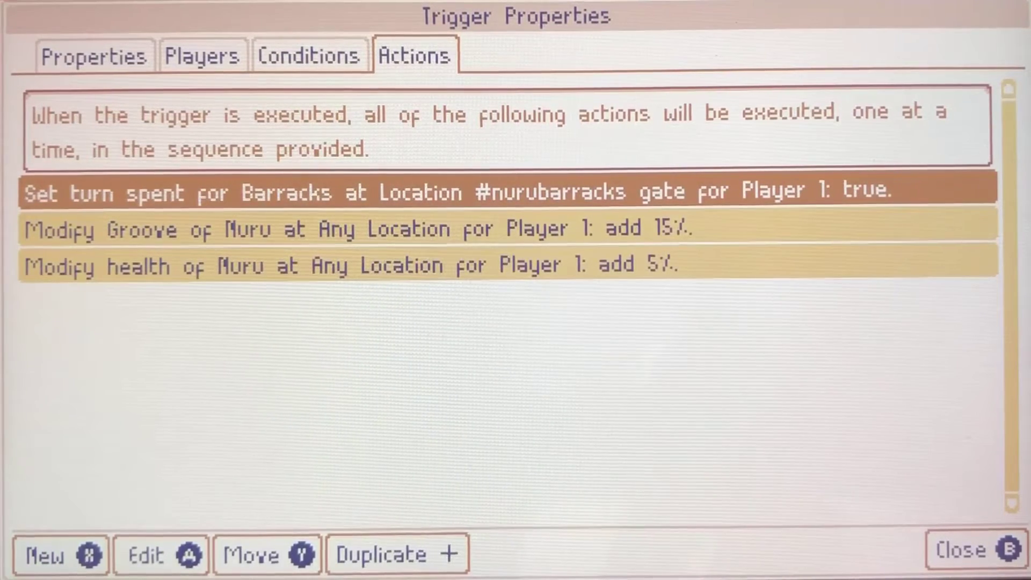
pyautogui.press('Left')
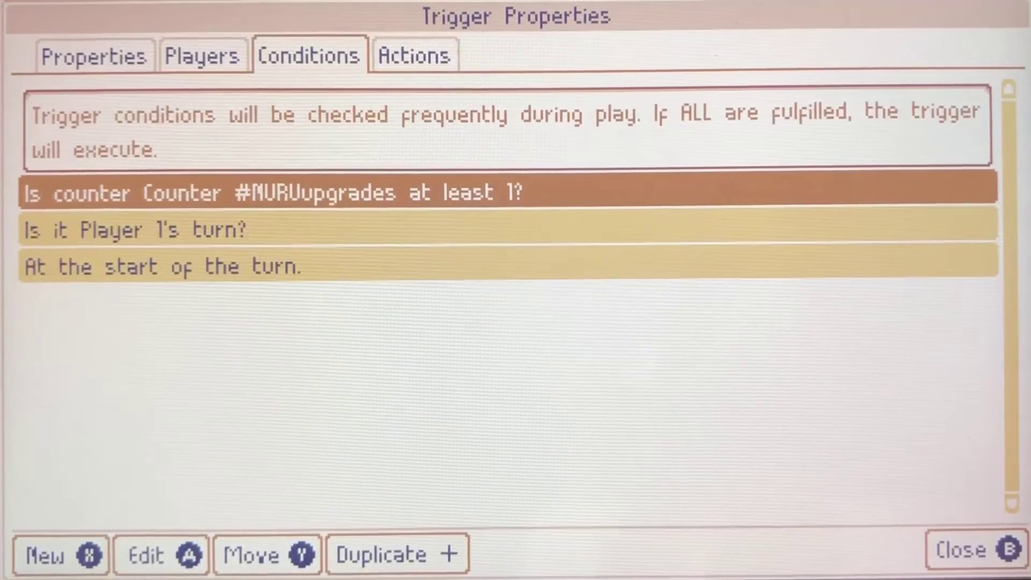
# - Examine the Upgrade1 trigger's barracks turn-spent, Groove and health actions, and close the trigger
pyautogui.press('Right')
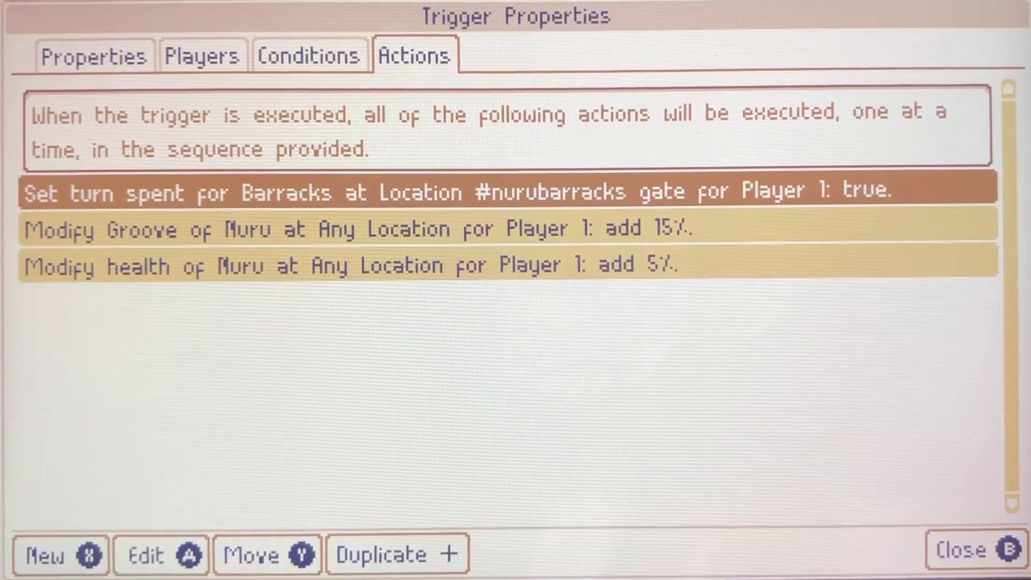
pyautogui.press('Down')
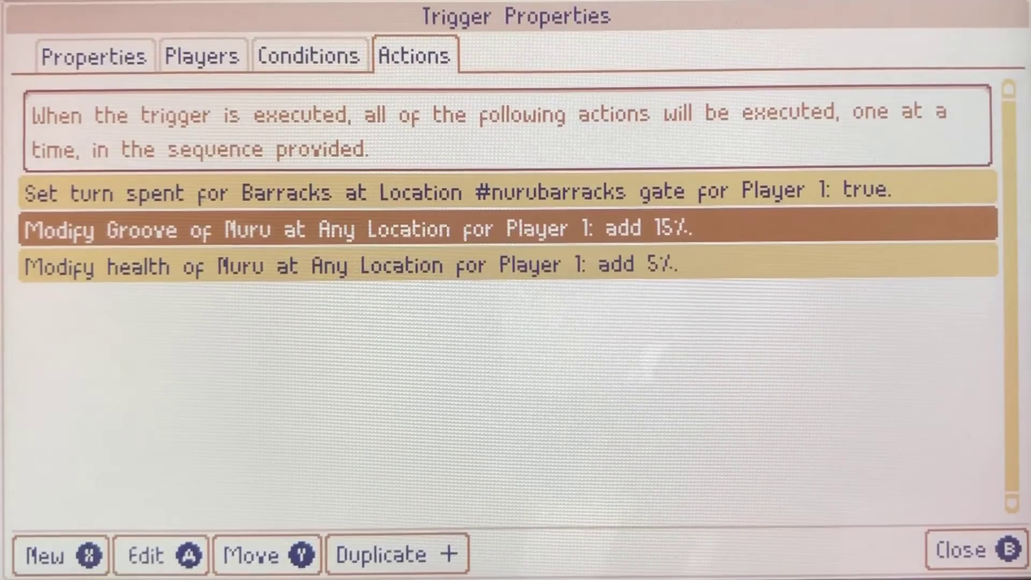
pyautogui.click(508, 264)
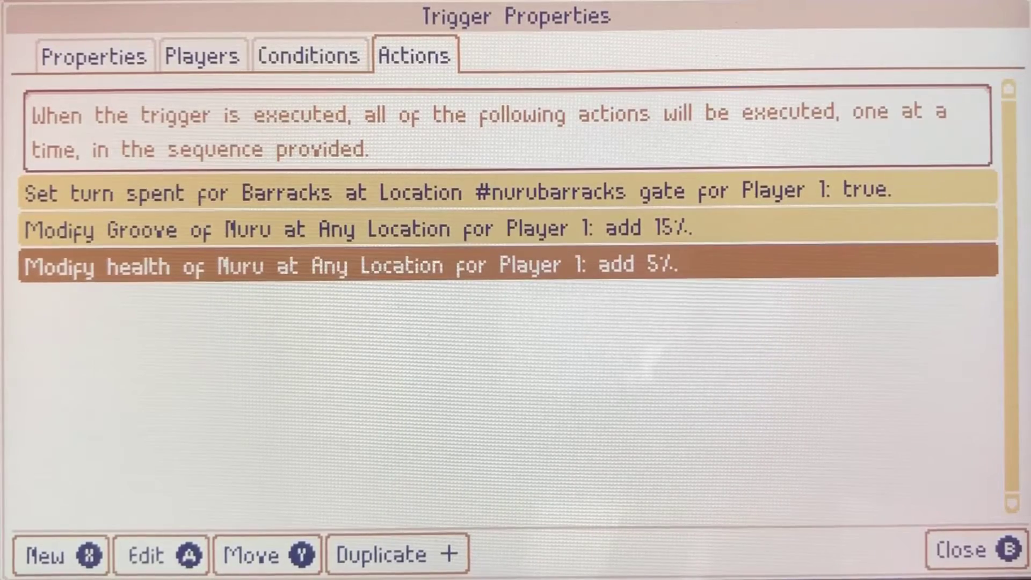
pyautogui.press('Escape')
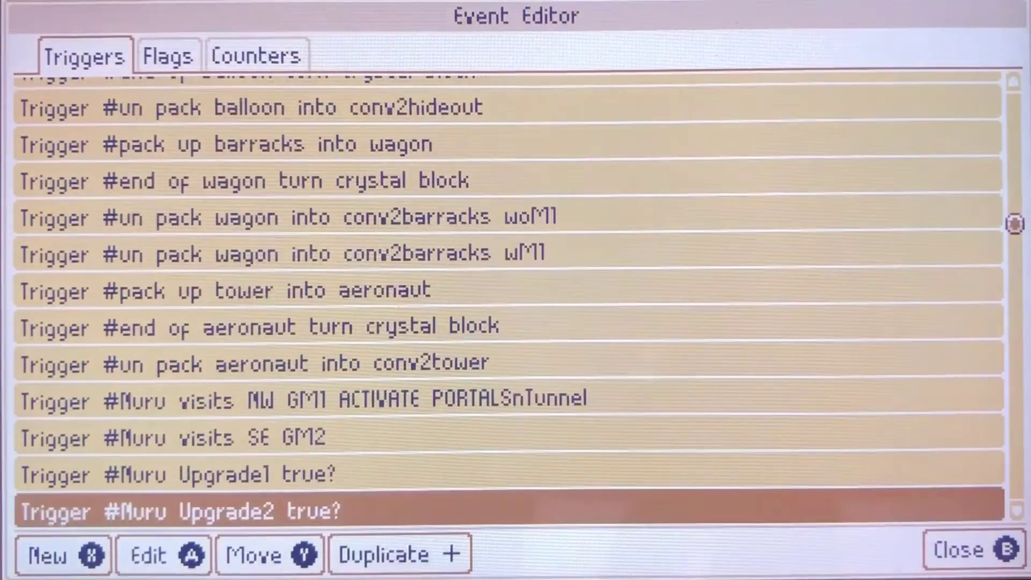
# - Open the trigger "#Nuru Upgrade2 true?" and view its conditions
pyautogui.press('Return')
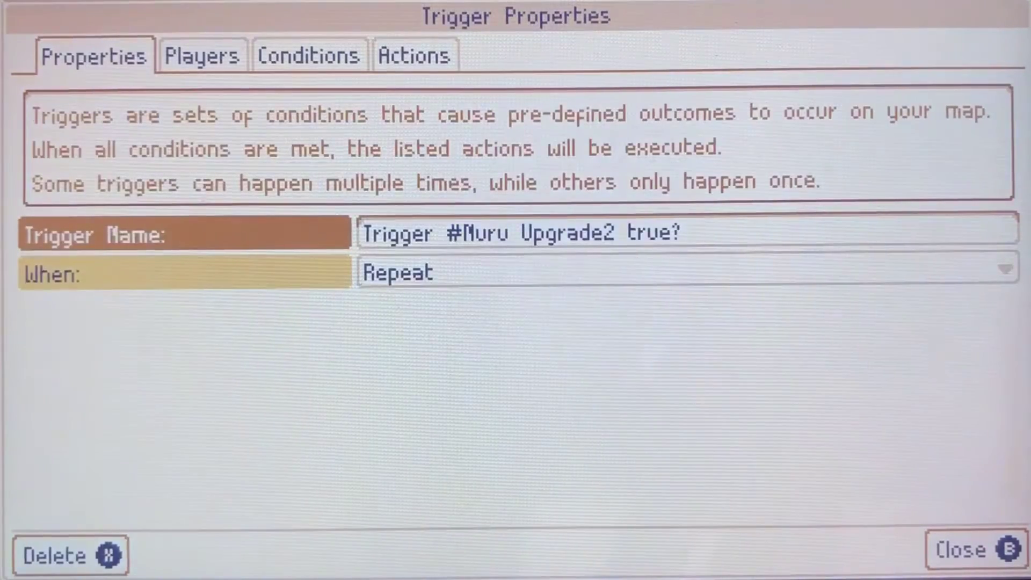
pyautogui.press('Right')
pyautogui.press('Right')
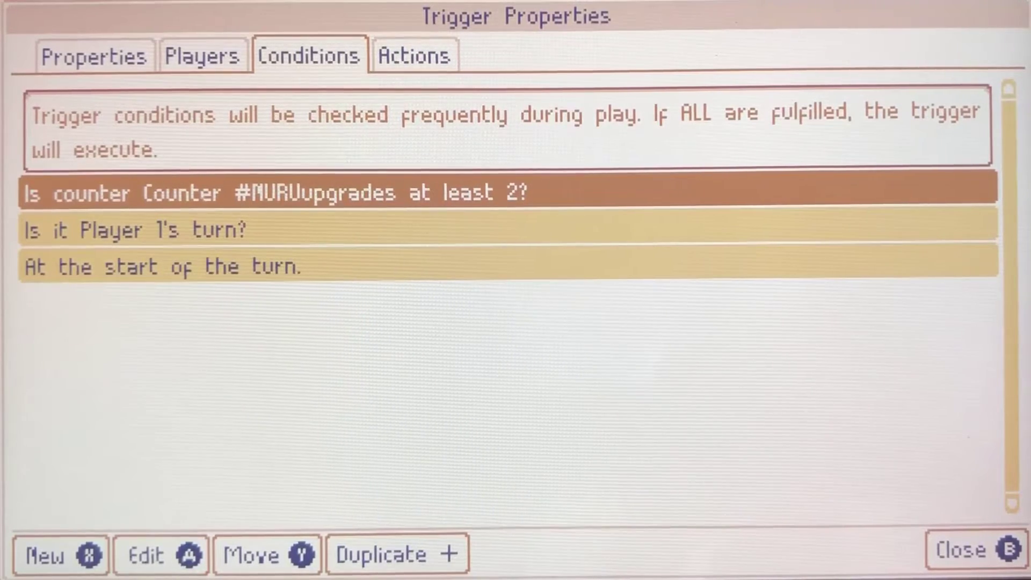
# - Examine the Upgrade2 trigger's tower turn-spent, Groove and health actions, and close the trigger
pyautogui.press('Right')
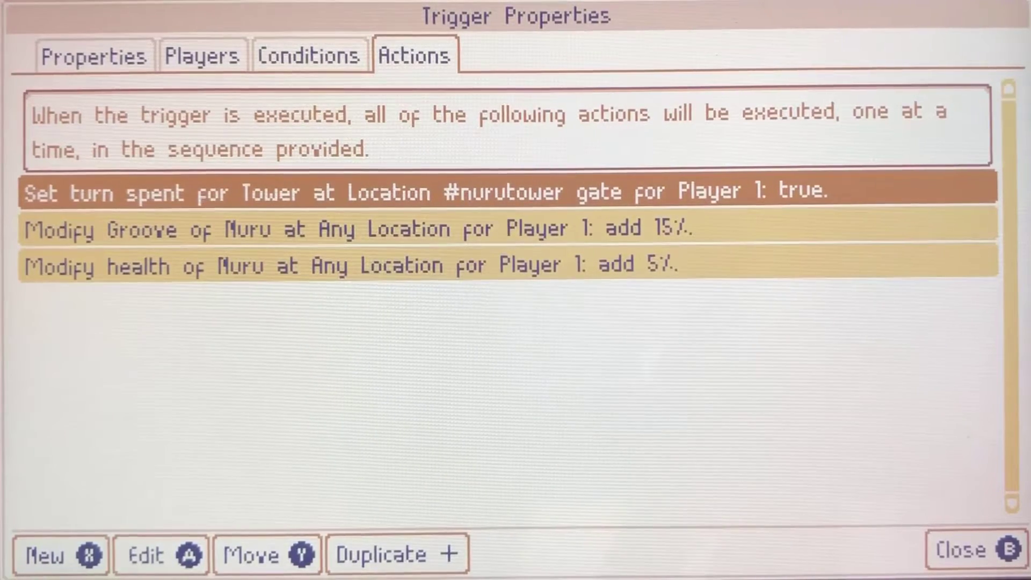
pyautogui.press('Down')
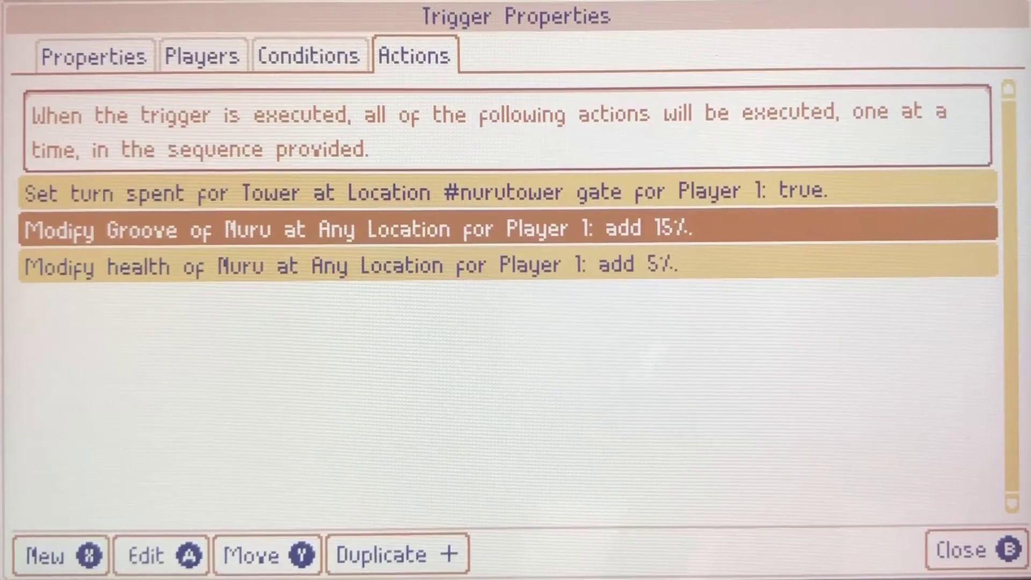
pyautogui.press('Down')
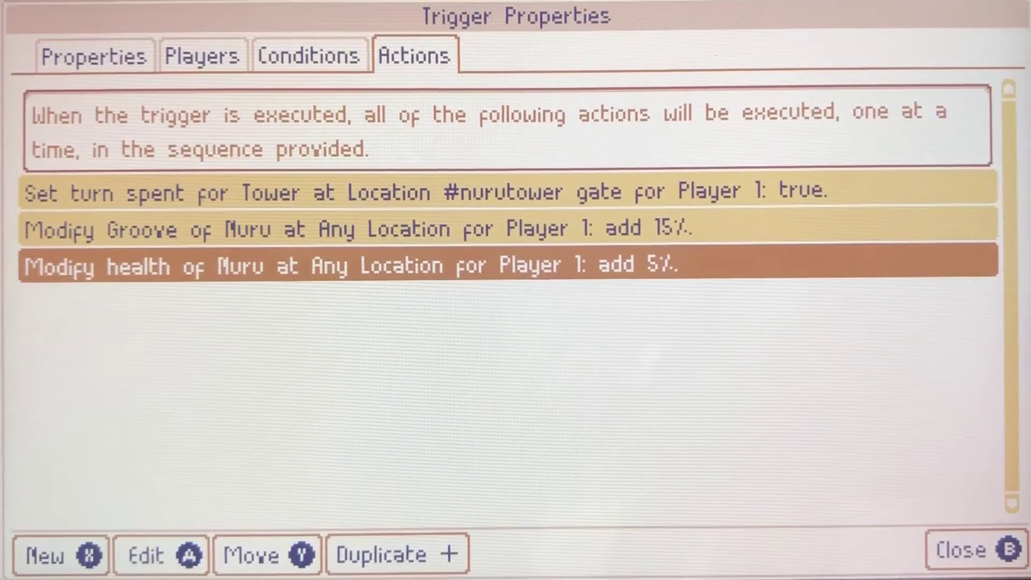
pyautogui.press('Up')
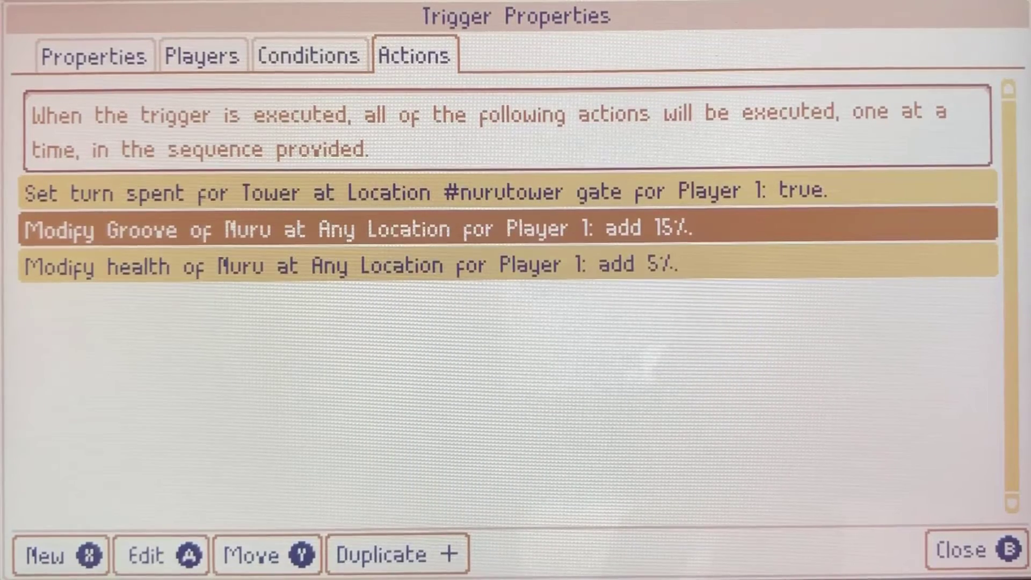
pyautogui.press('Down')
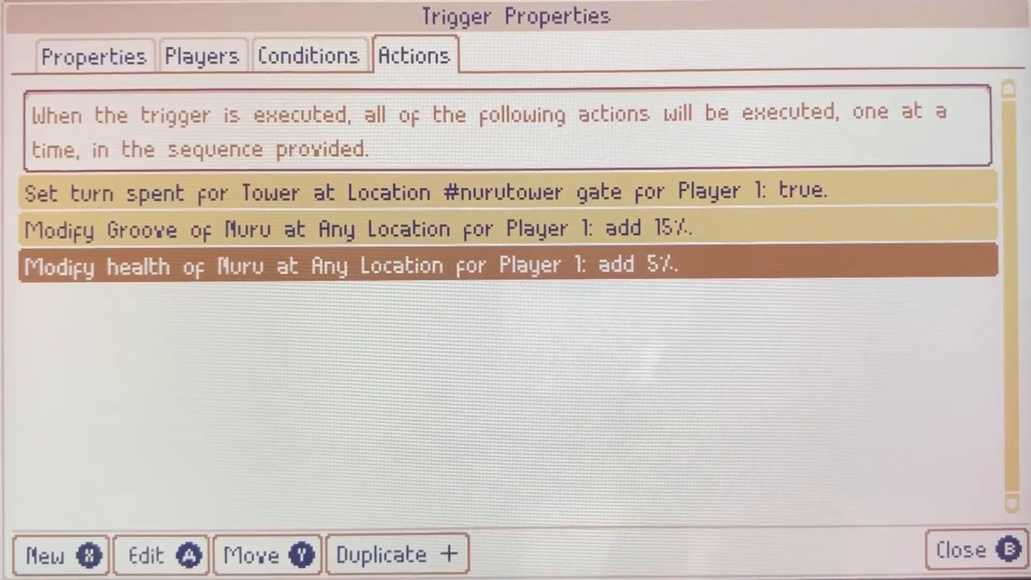
pyautogui.press('Escape')
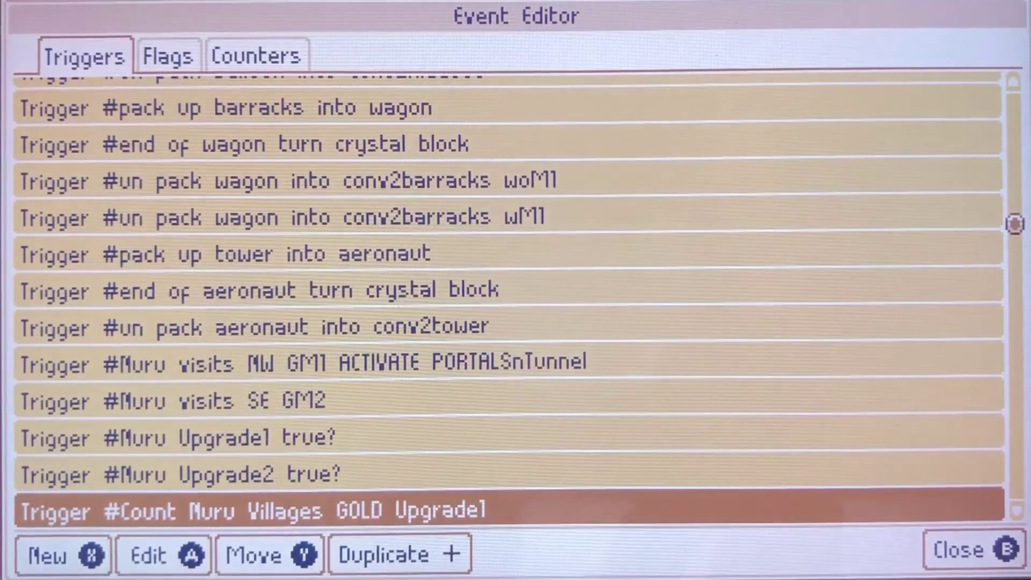
# - Look through the "#Nuru Cash Upgrade GIVE" triggers in the trigger list, from GIVE 100 to GIVE 600 2
pyautogui.press('Down')
pyautogui.press('Down')
pyautogui.press('Down')
pyautogui.press('Down')
pyautogui.press('Down')
pyautogui.press('Down')
pyautogui.press('Down')
pyautogui.press('Down')
pyautogui.press('Down')
pyautogui.press('Down')
pyautogui.press('Down')
pyautogui.press('Down')
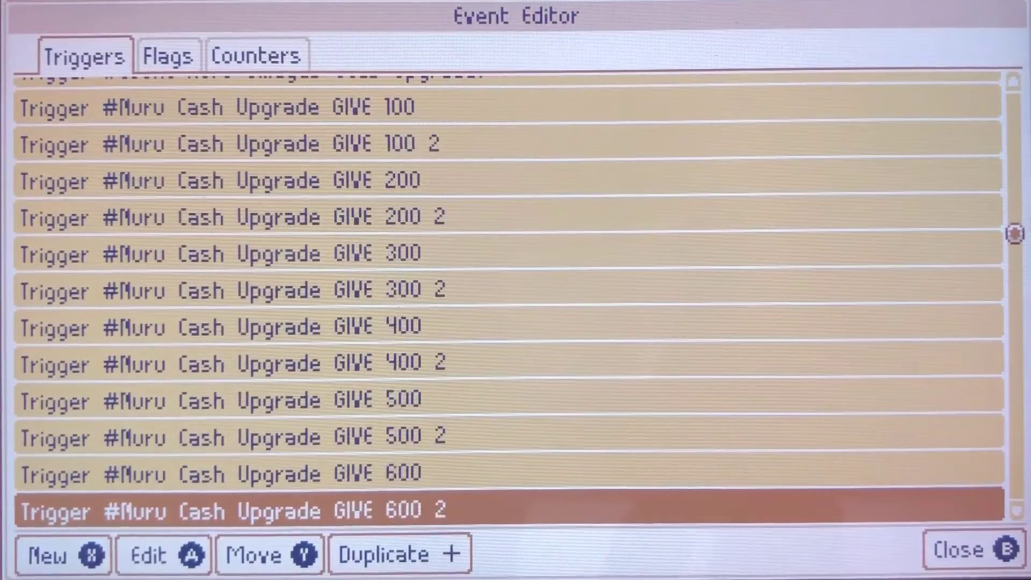
pyautogui.press('Up')
pyautogui.press('Up')
pyautogui.press('Up')
pyautogui.press('Up')
pyautogui.press('Up')
pyautogui.press('Up')
pyautogui.press('Up')
pyautogui.press('Up')
pyautogui.press('Up')
pyautogui.press('Up')
pyautogui.press('Up')
pyautogui.press('Up')
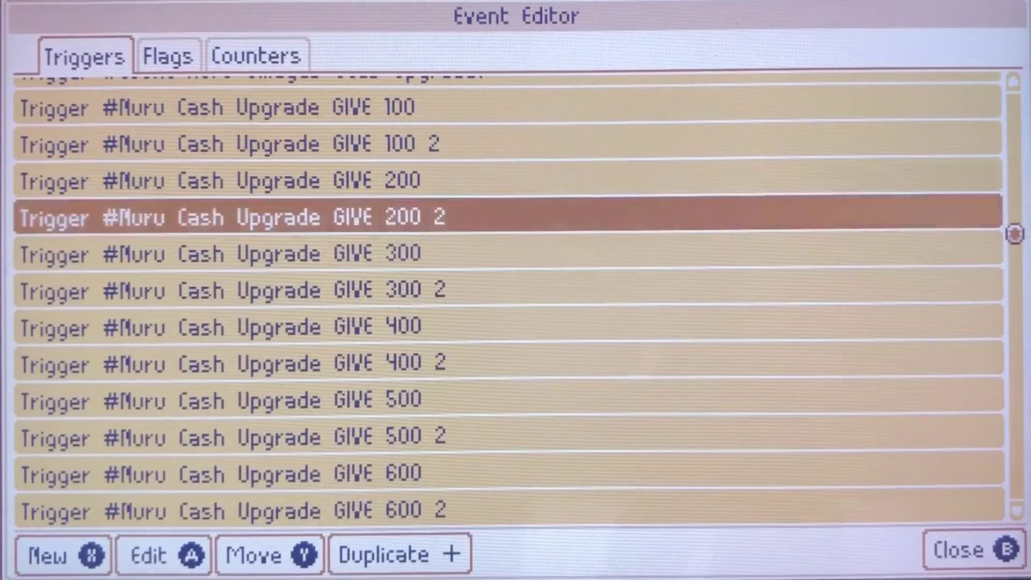
pyautogui.press('Up')
pyautogui.press('Up')
pyautogui.press('Up')
# - Open the trigger "#Count Nuru Villages GOLD Upgrade1", examine its conditions and village-counting action, and close it
pyautogui.press('Down')
pyautogui.press('Down')
pyautogui.press('Down')
pyautogui.press('Return')
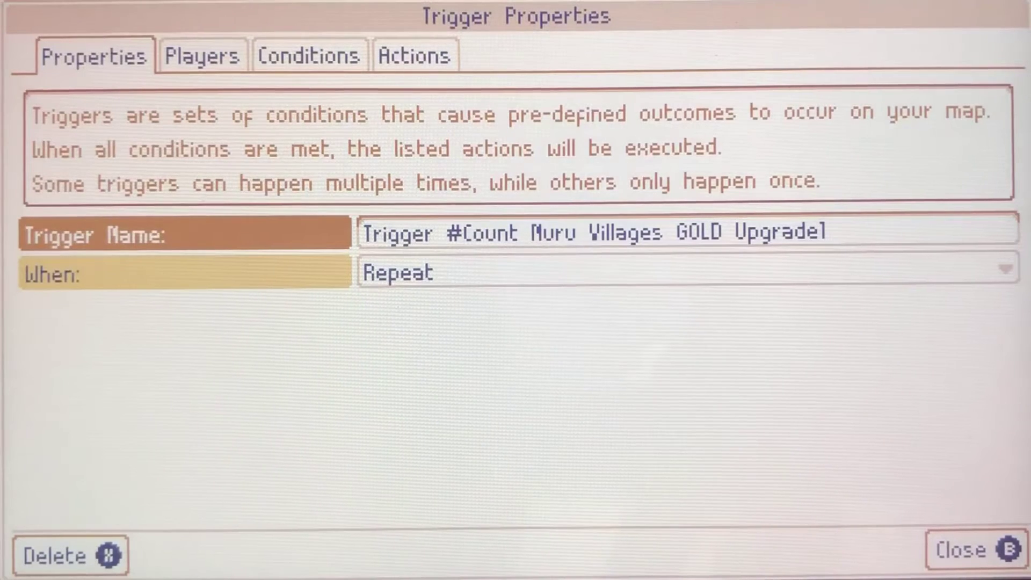
pyautogui.press('Tab')
pyautogui.press('Tab')
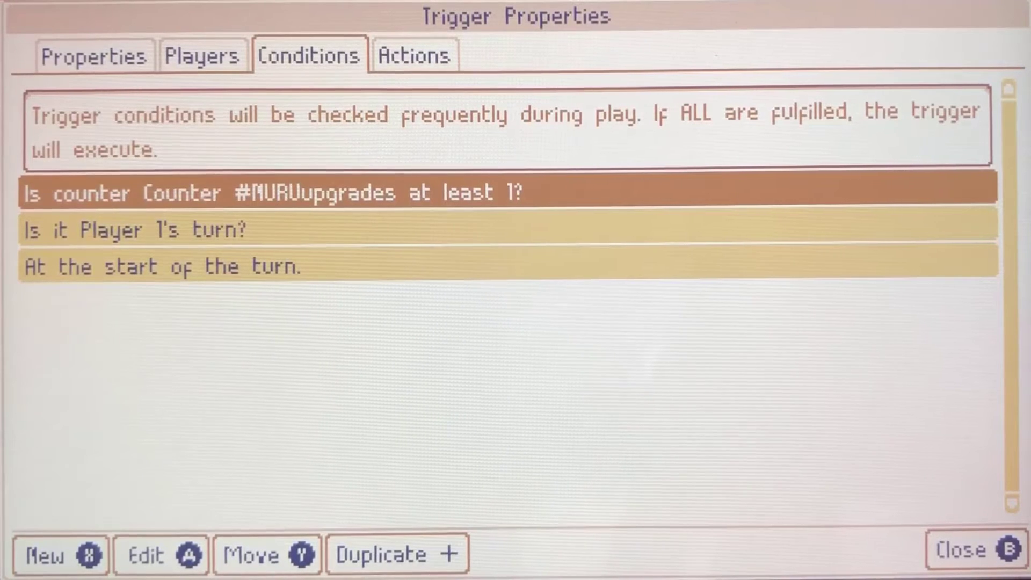
pyautogui.press('Down')
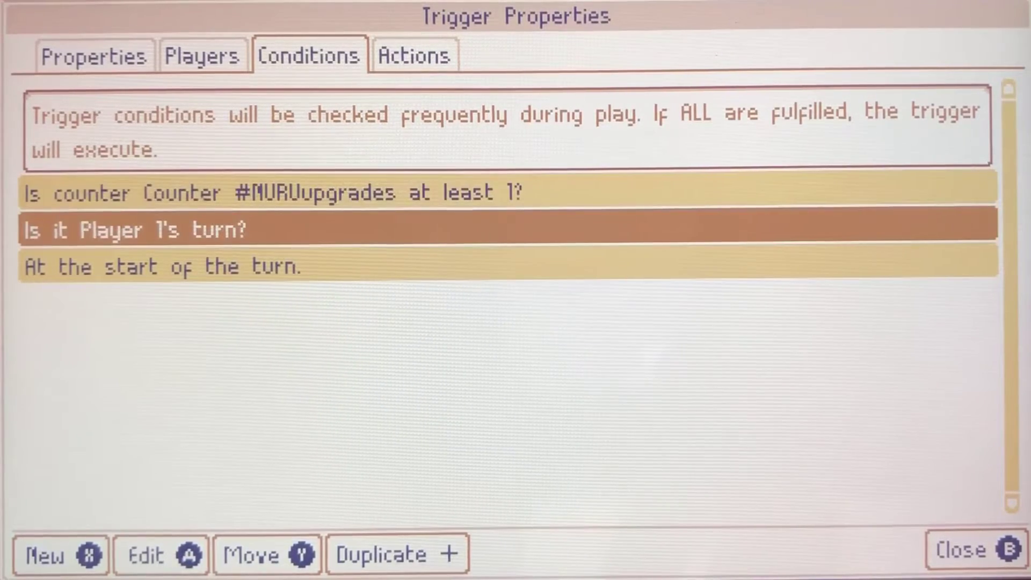
pyautogui.press('Down')
pyautogui.press('Right')
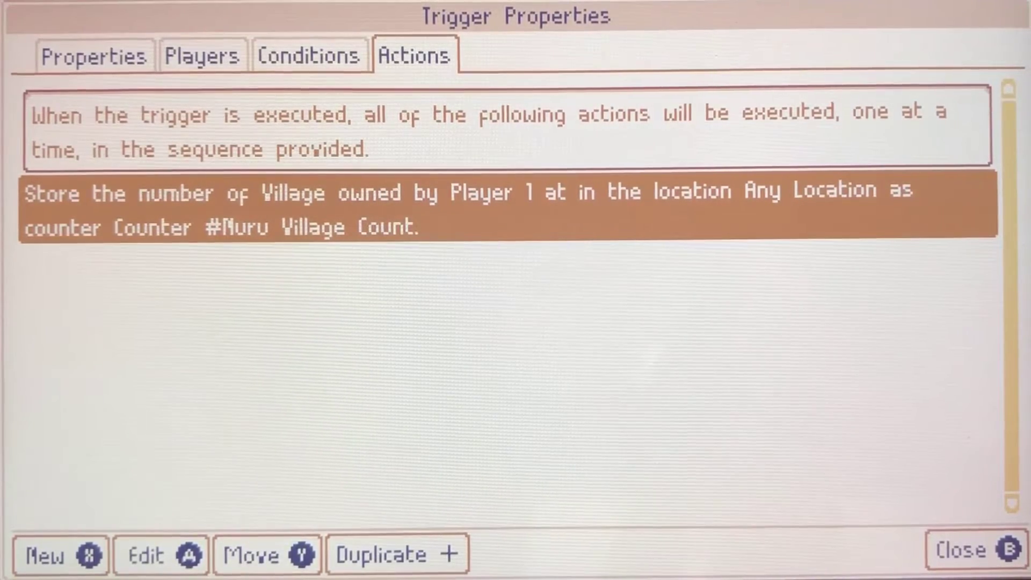
pyautogui.press('b')
# - Open the trigger "#Nuru Cash Upgrade GIVE 100", examine its players, conditions and gold action, and close it
pyautogui.press('Down')
pyautogui.press('a')
pyautogui.press('Right')
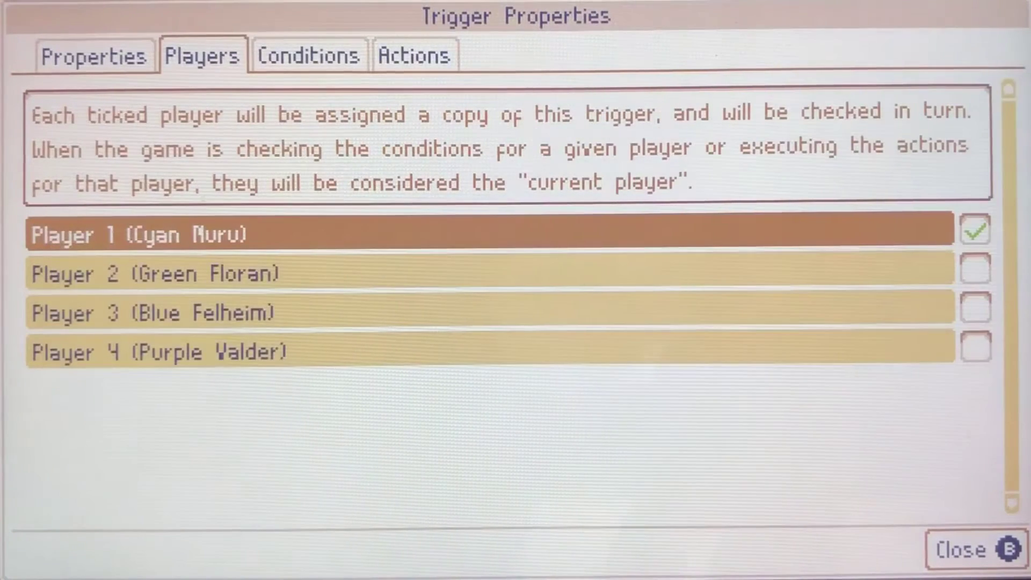
pyautogui.press('Right')
pyautogui.press('Down')
pyautogui.press('Down')
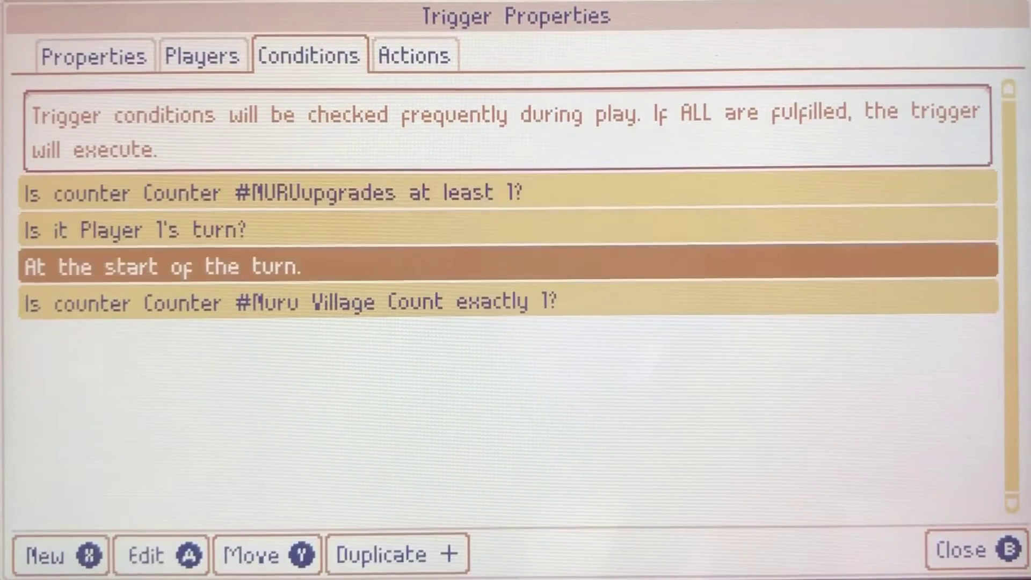
pyautogui.press('Down')
pyautogui.press('Right')
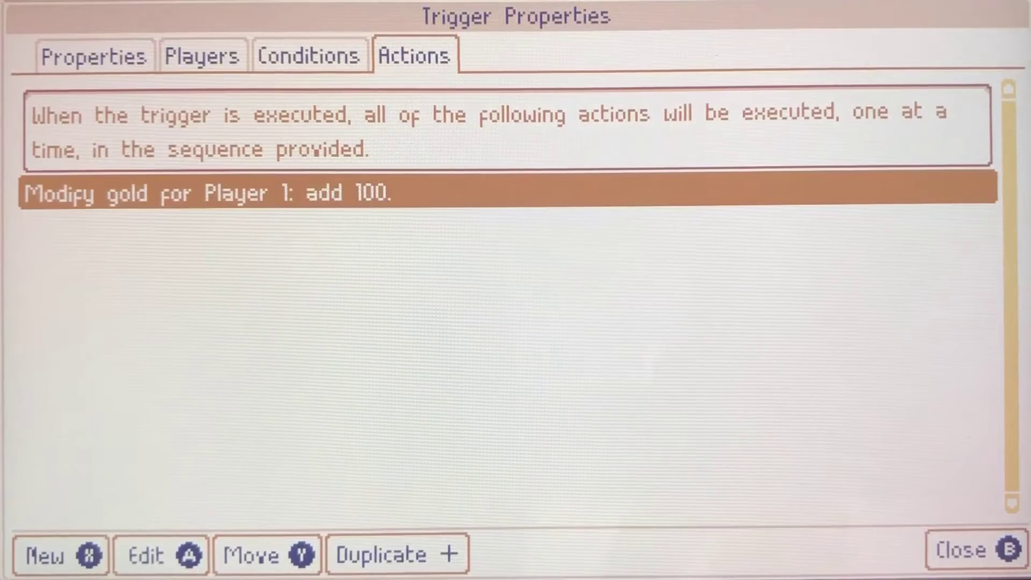
pyautogui.press('Right')
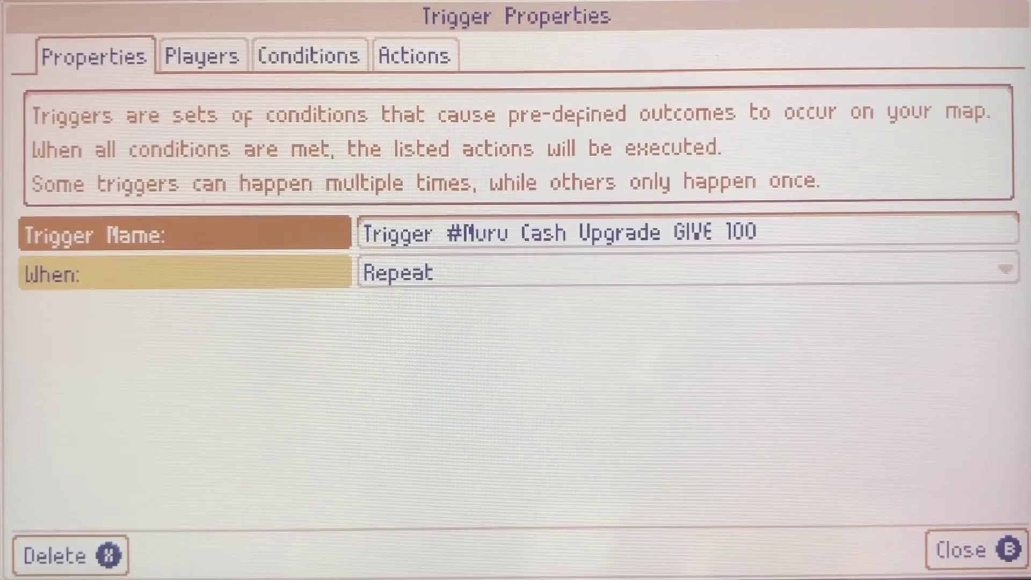
pyautogui.press('Left')
pyautogui.press('Escape')
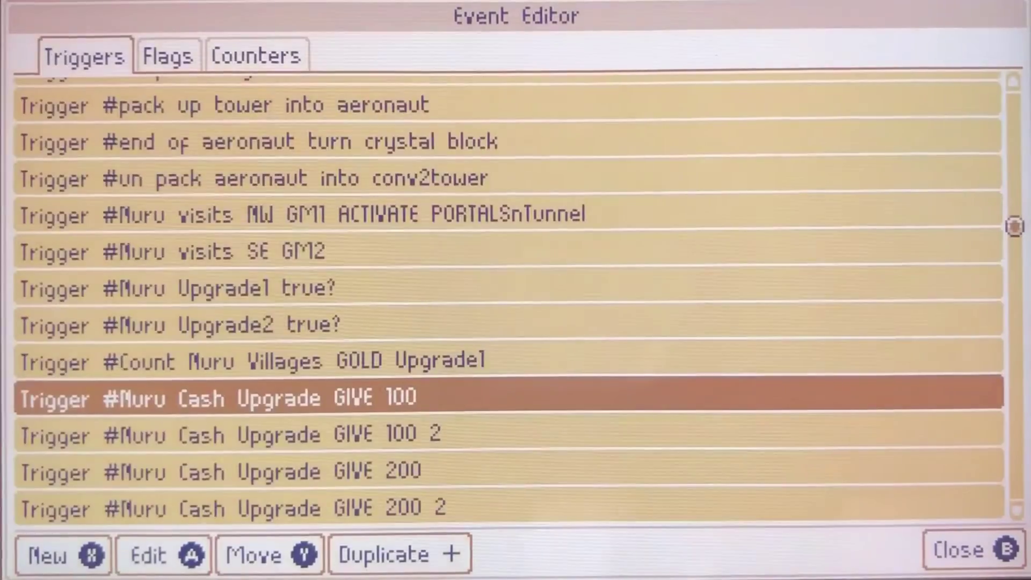
# - Open the trigger "#Nuru Cash Upgrade GIVE 100 2", examine its conditions and gold action, and close it
pyautogui.press('Down')
pyautogui.press('Return')
pyautogui.press('Right')
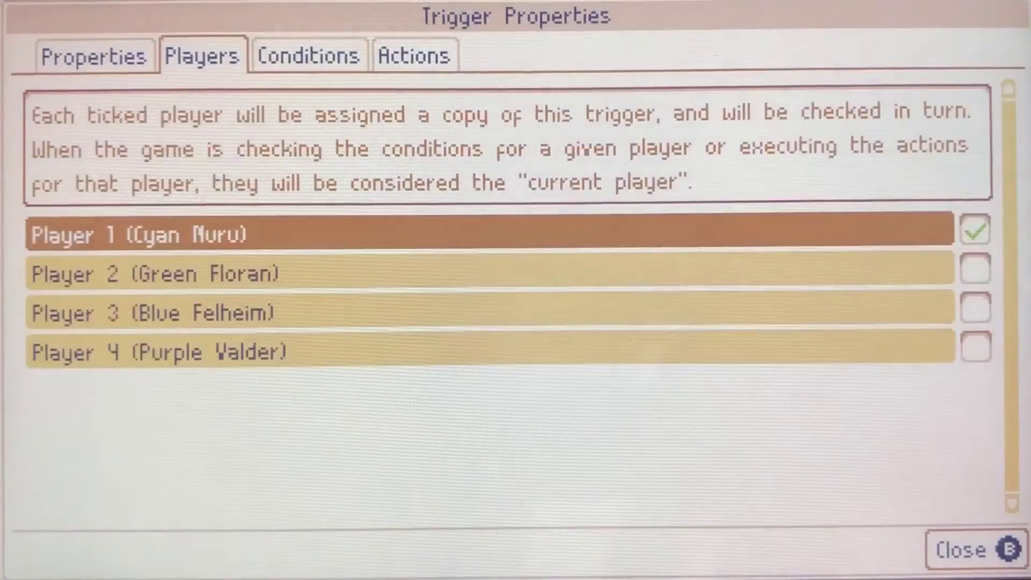
pyautogui.press('Right')
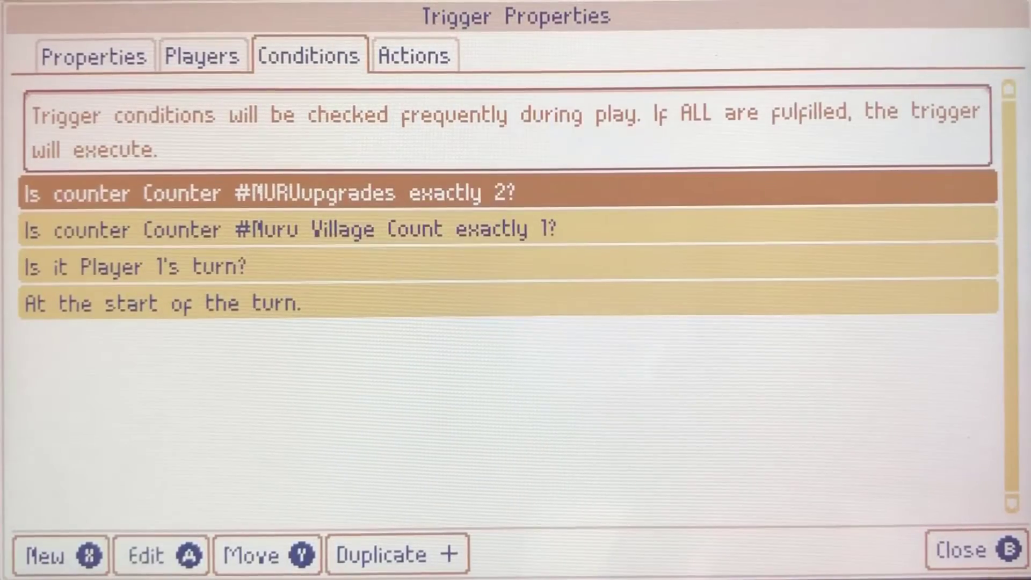
pyautogui.press('Right')
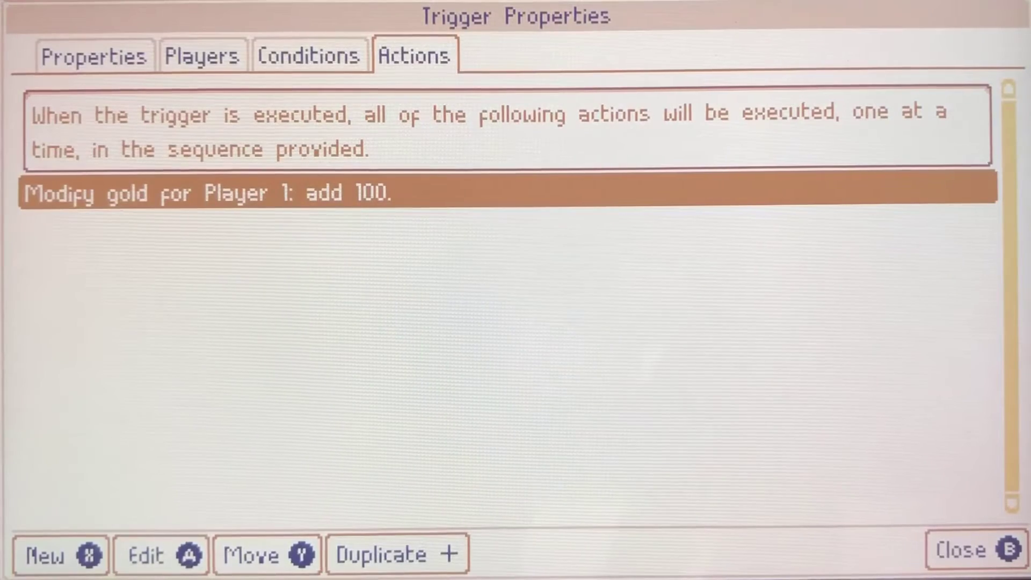
pyautogui.press('Escape')
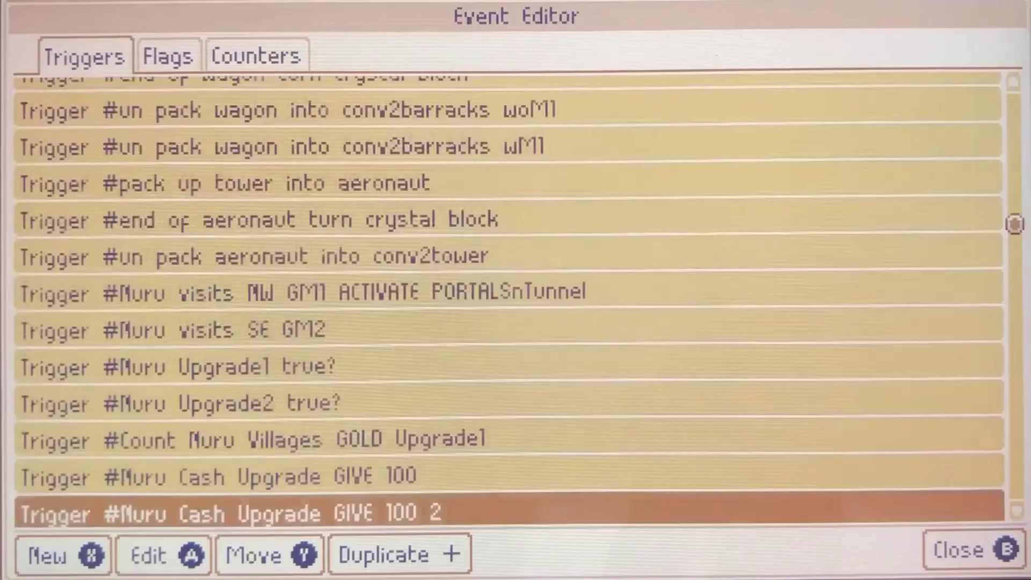
# - Reopen the trigger "#Nuru Cash Upgrade GIVE 100" to compare its conditions, and close it
pyautogui.press('Up')
pyautogui.press('Return')
pyautogui.press('Right')
pyautogui.press('Right')
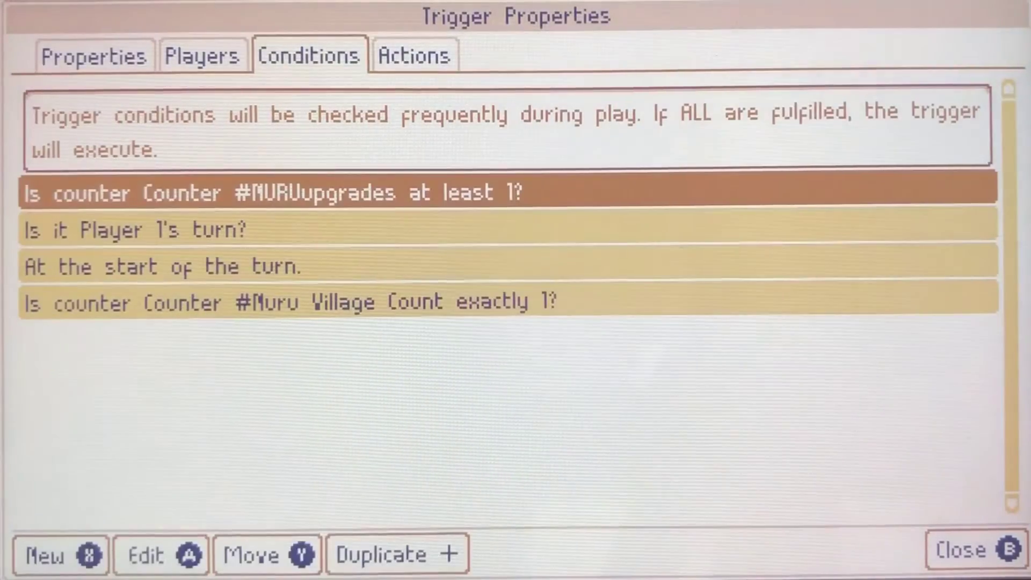
pyautogui.press('Escape')
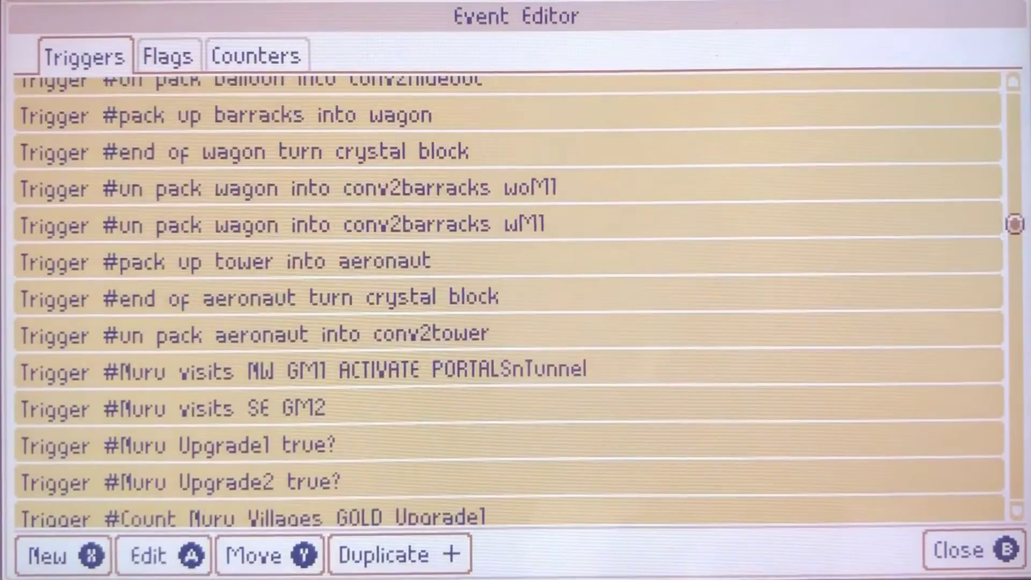
# - Look through the "#Nuru Cash Upgrade GIVE" triggers in the list, from GIVE 100 2 to GIVE 600
pyautogui.press('Down')
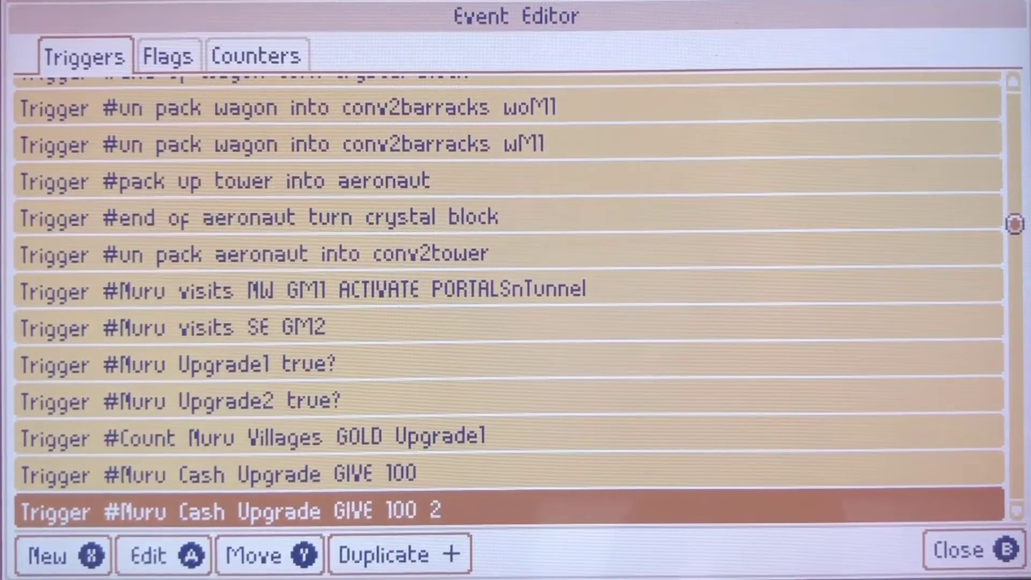
pyautogui.press('Down')
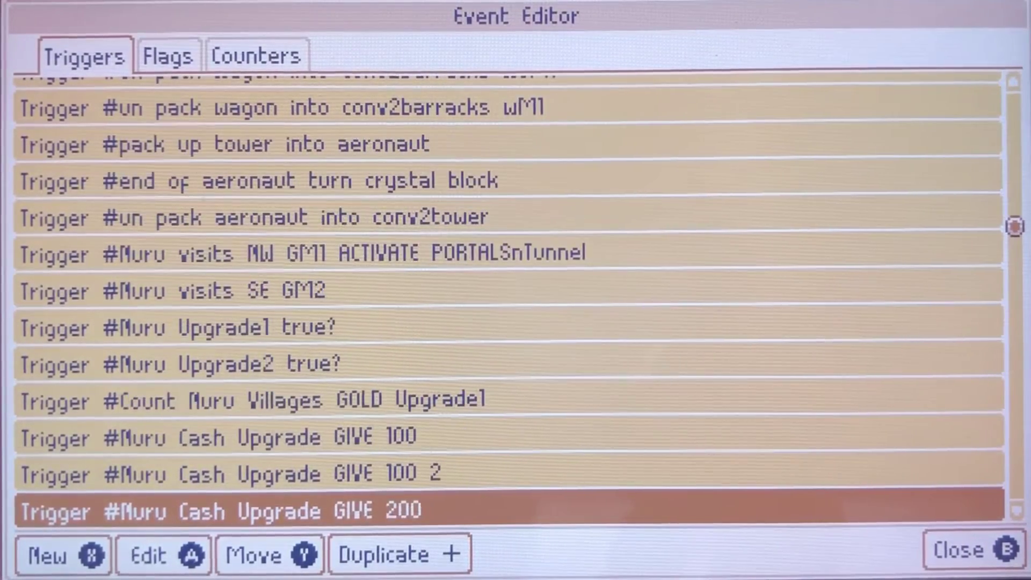
pyautogui.press('Down')
pyautogui.press('Down')
pyautogui.press('Down')
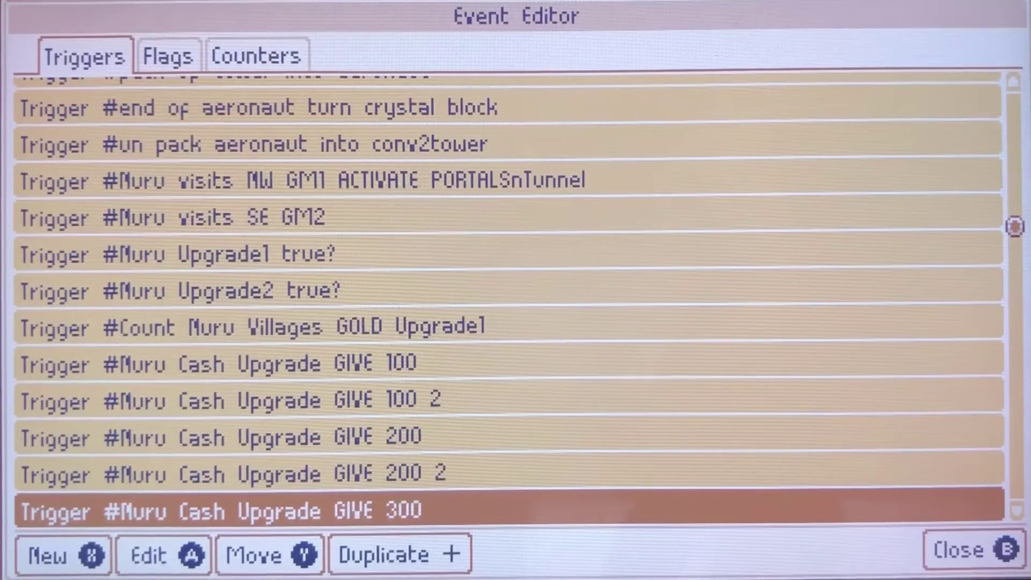
pyautogui.press('Down')
pyautogui.press('Down')
pyautogui.press('Down')
pyautogui.press('Down')
pyautogui.press('Down')
pyautogui.press('Down')
pyautogui.press('Down')
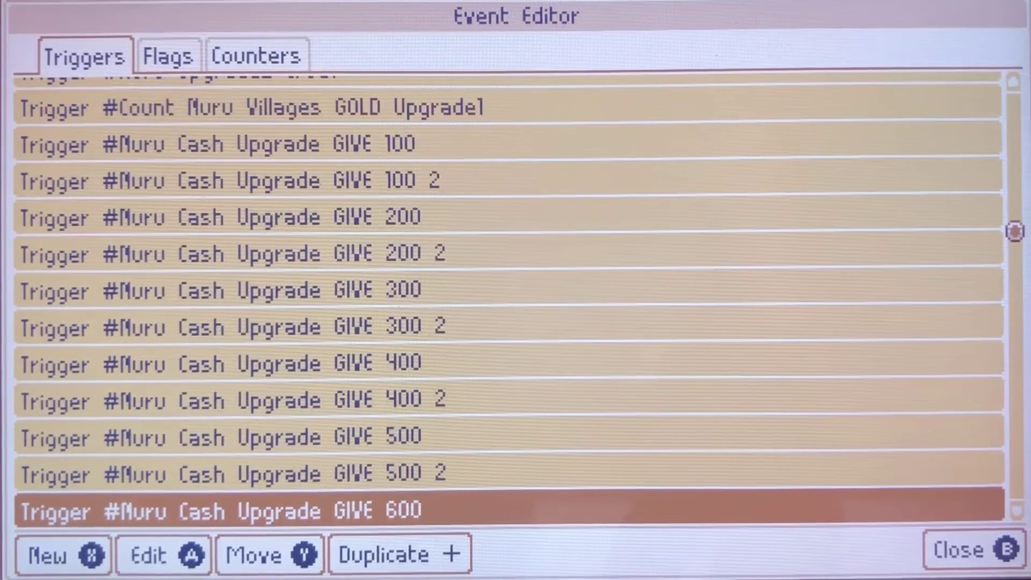
# - Open the trigger "#Nuru Cash Upgrade GIVE 800 2", examine its conditions and gold action, and close it
pyautogui.press('Down')
pyautogui.press('Down')
pyautogui.press('Down')
pyautogui.press('Return')
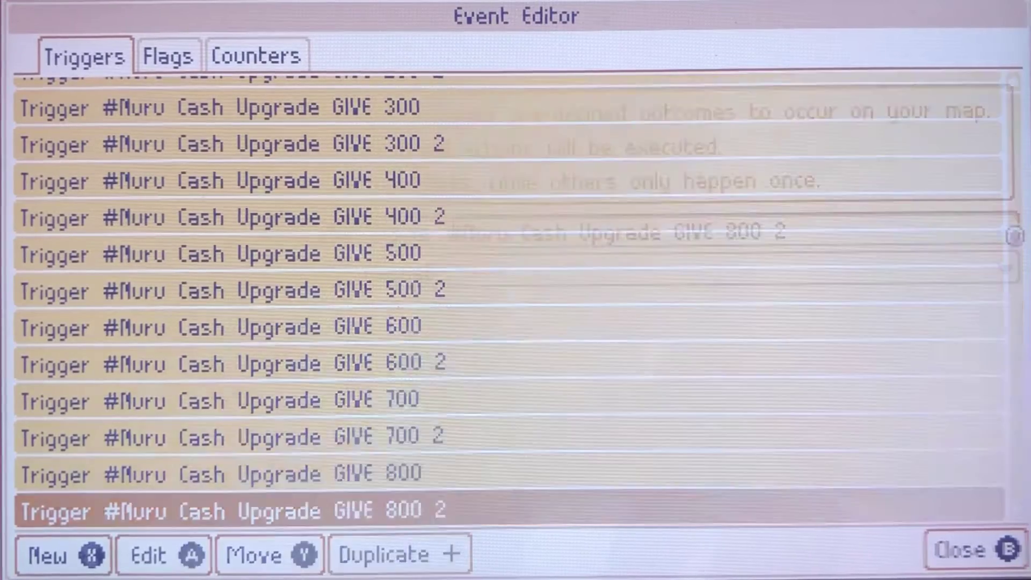
pyautogui.press('Right')
pyautogui.press('Right')
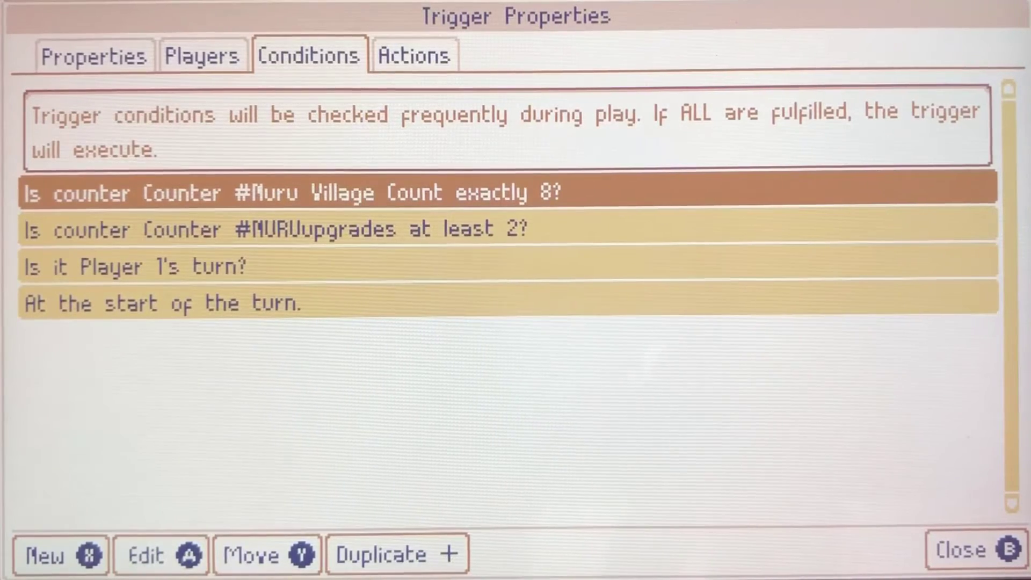
pyautogui.press('Right')
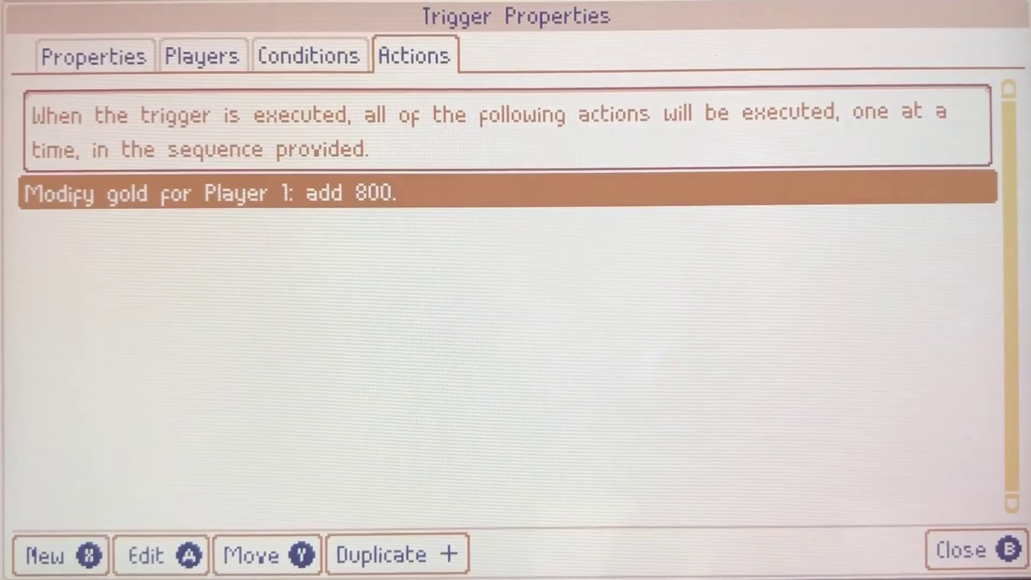
pyautogui.press('Escape')
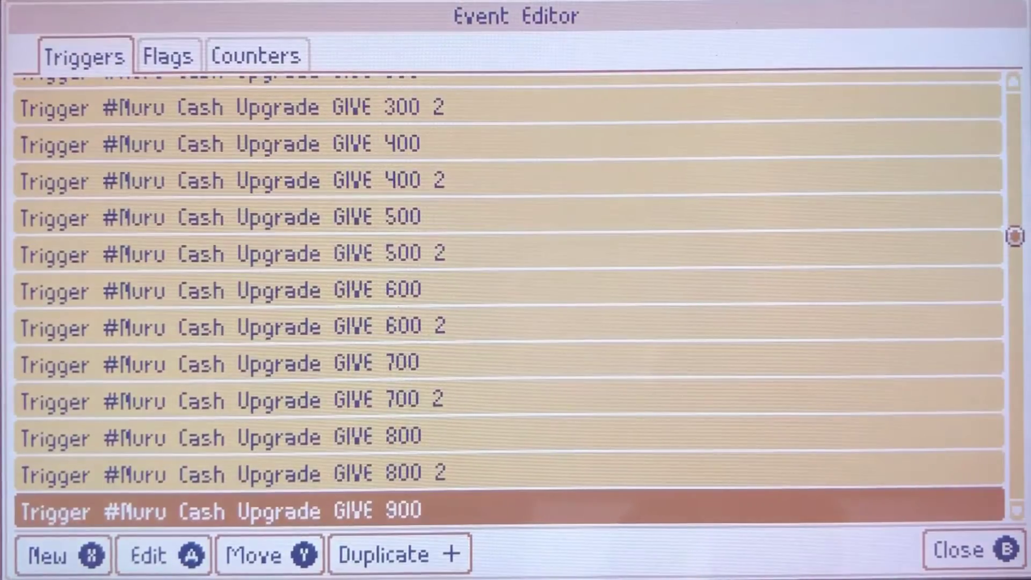
# - Look through the remaining Nuru cash upgrade triggers up to GIVE 1000 2 and on to the "#Green visits" triggers
pyautogui.press('Up')
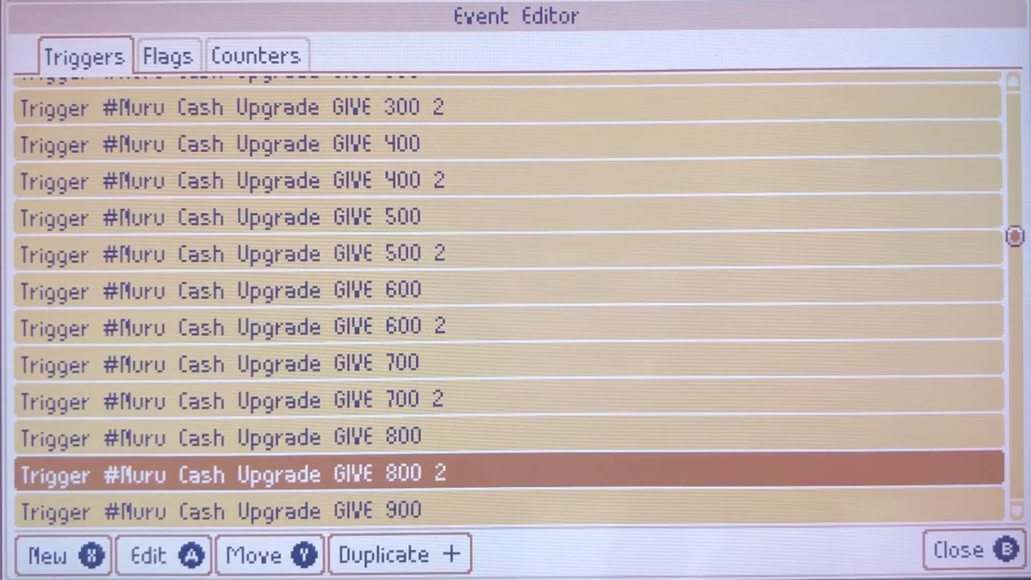
pyautogui.press('Down')
pyautogui.press('Down')
pyautogui.press('Down')
pyautogui.press('Down')
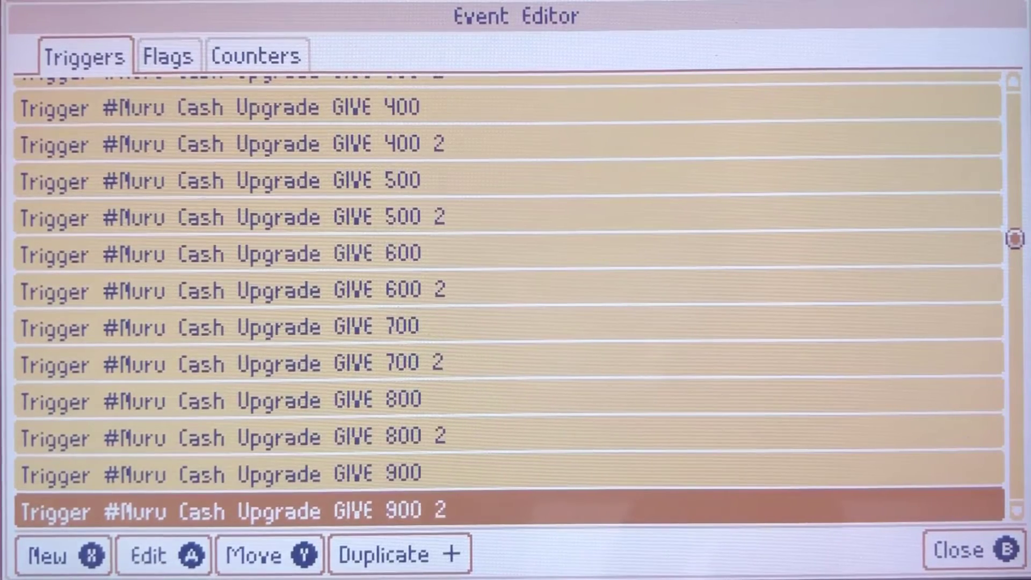
pyautogui.press('Down')
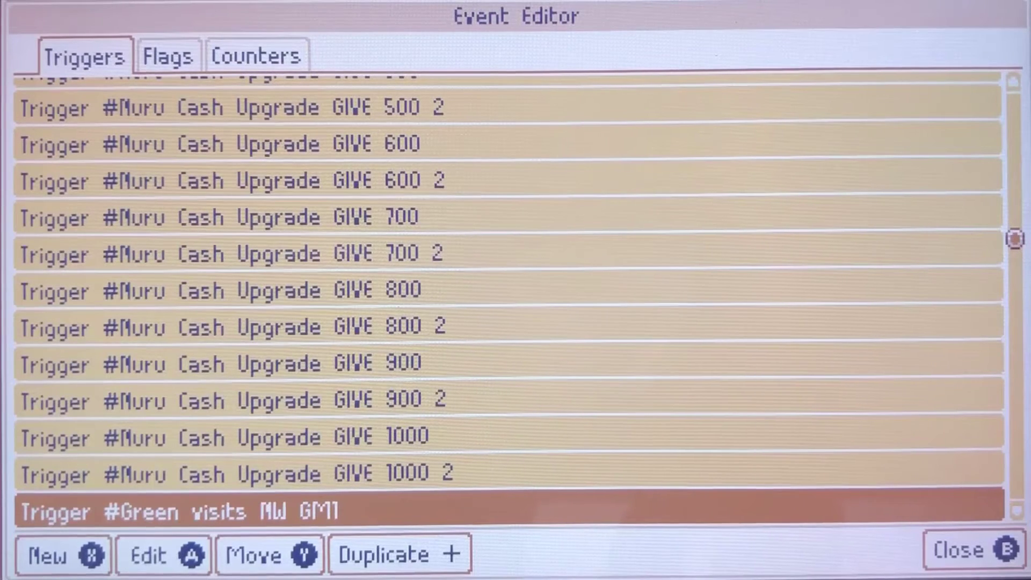
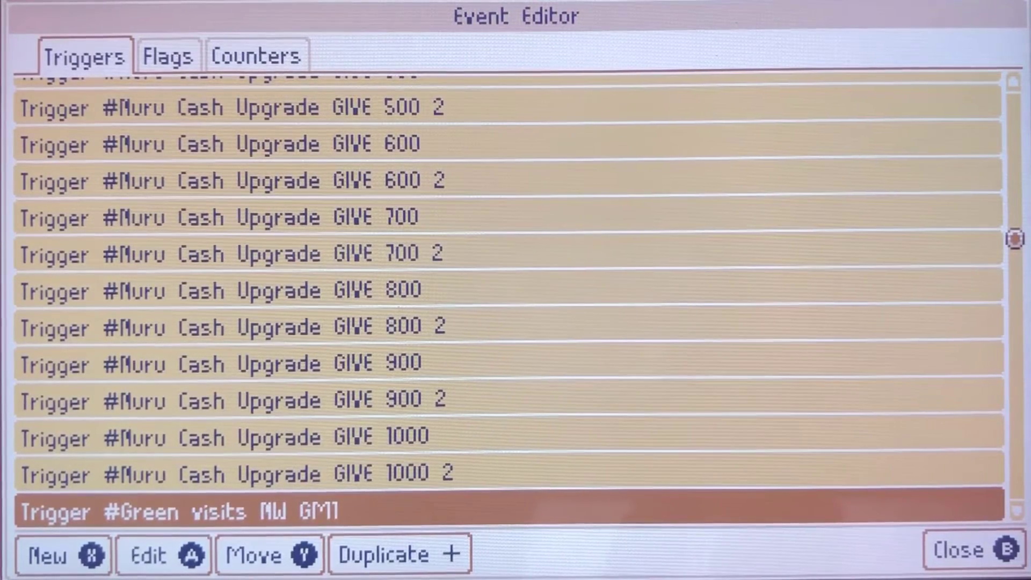
pyautogui.press('Down')
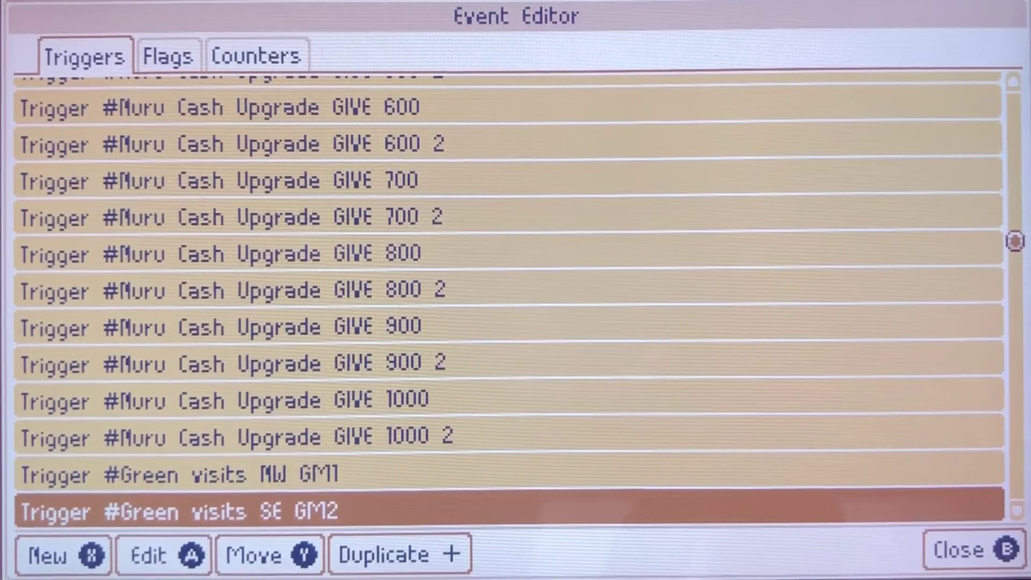
# - Open the trigger "#Green visits NW GM1" and view its conditions
pyautogui.press('Up')
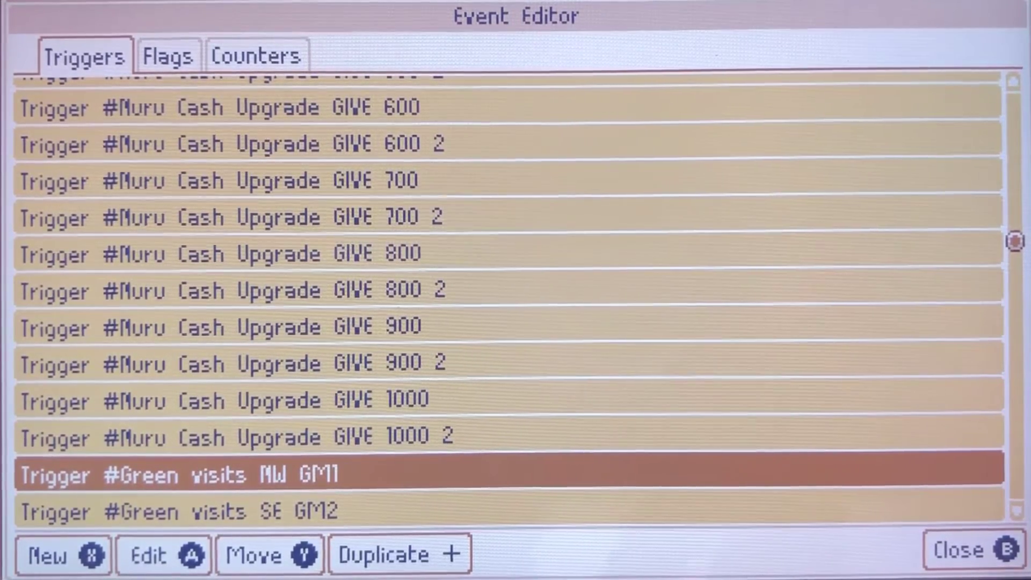
pyautogui.press('a')
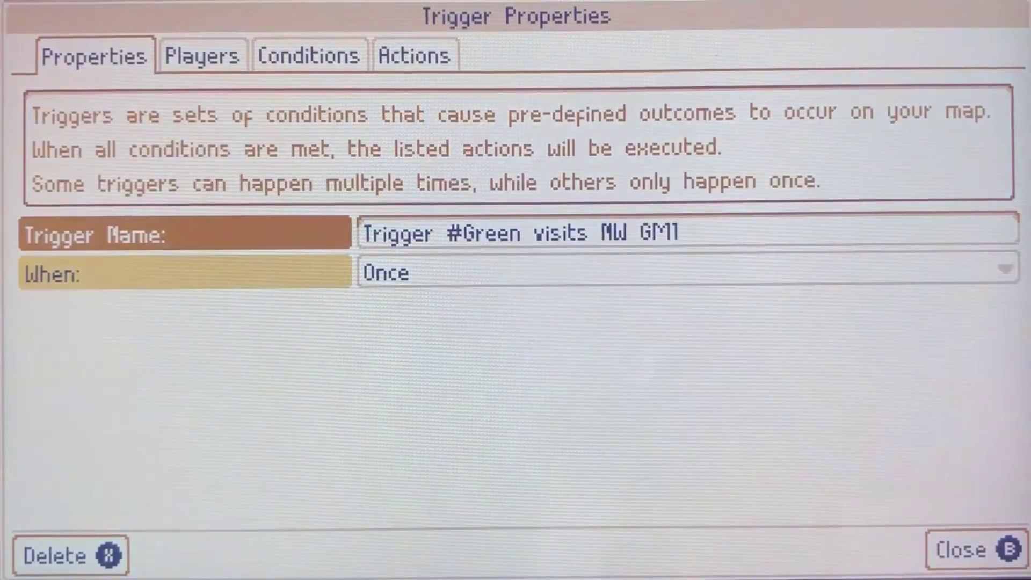
pyautogui.press('Right')
pyautogui.press('Right')
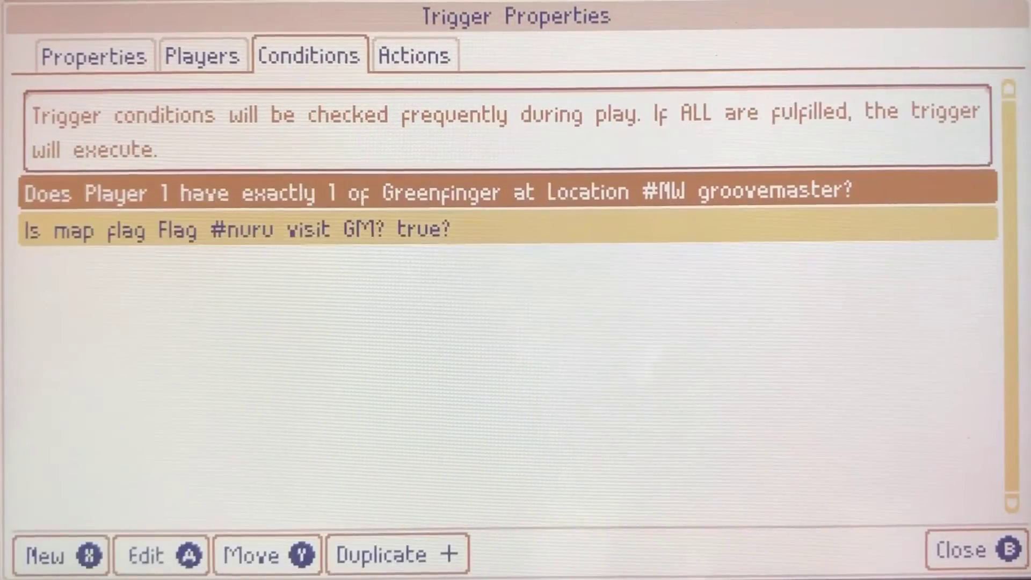
# - Examine the NW GM1 trigger's counter, dialogue, cutscene, gold and map flag actions, and close the trigger
pyautogui.press('Right')
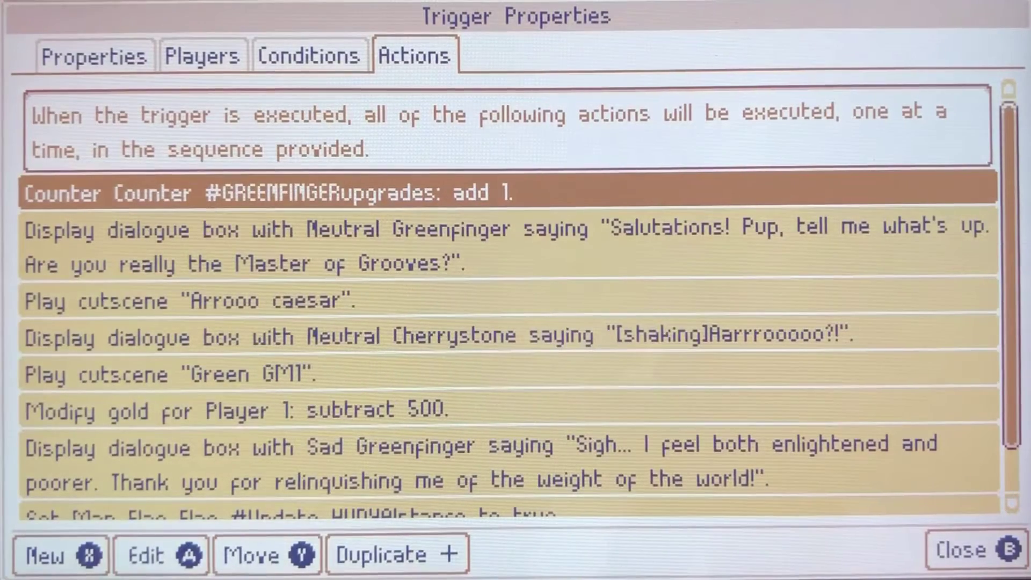
pyautogui.press('Down')
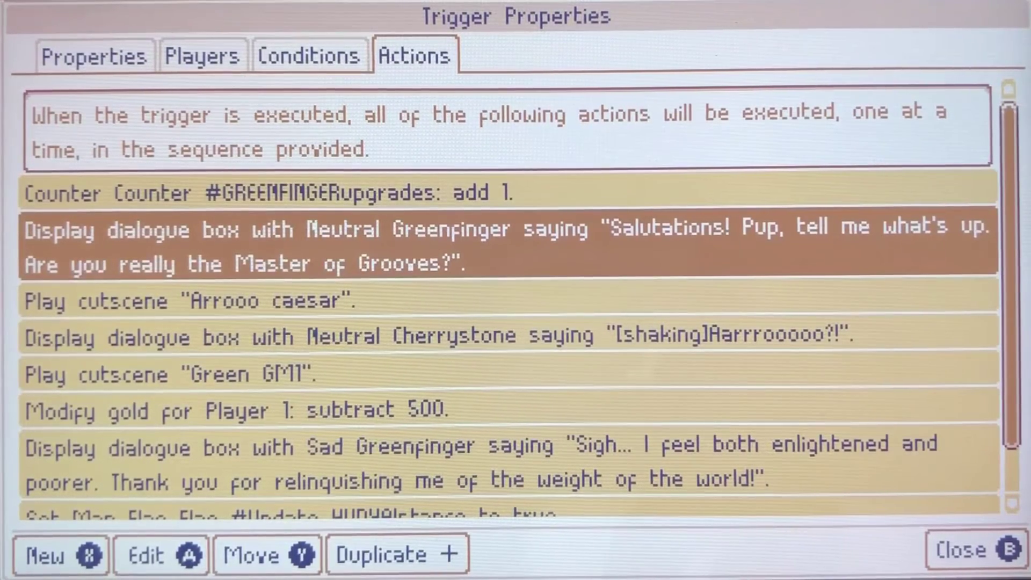
pyautogui.press('Down')
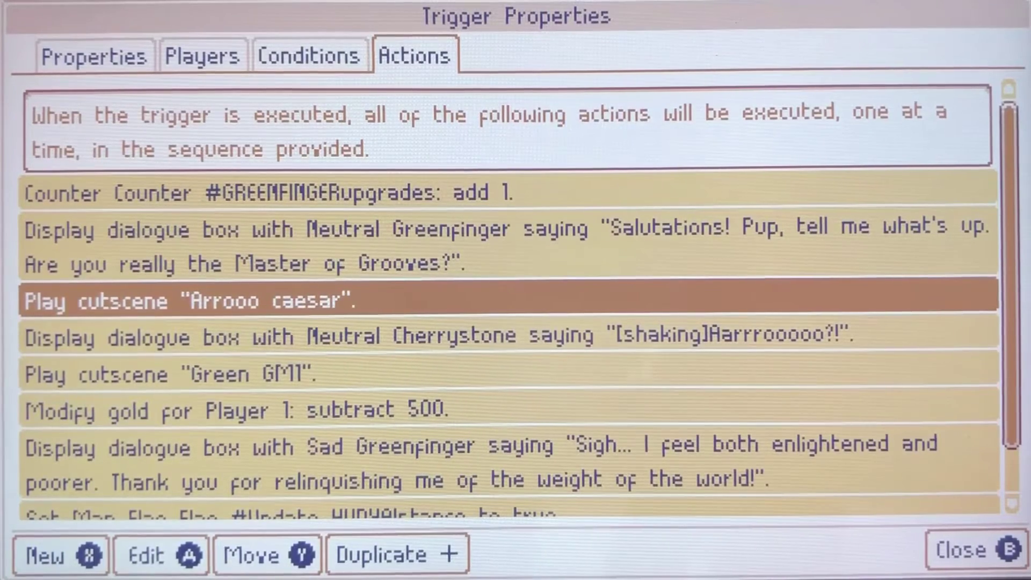
pyautogui.press('Down')
pyautogui.press('Down')
pyautogui.press('Down')
pyautogui.press('Down')
pyautogui.press('Down')
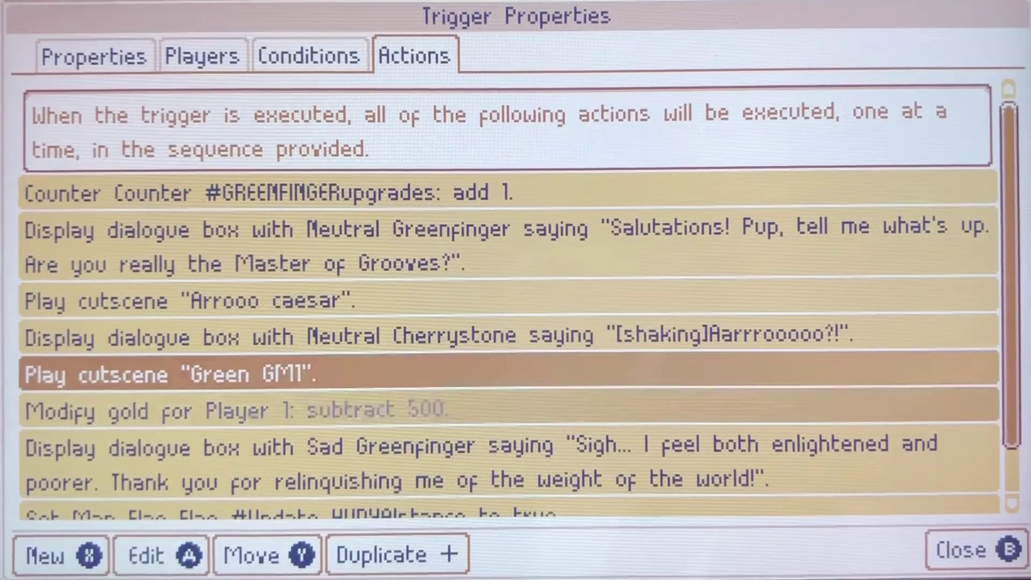
pyautogui.press('Down')
pyautogui.press('Up')
pyautogui.press('Up')
pyautogui.press('Up')
pyautogui.press('Up')
pyautogui.press('Up')
pyautogui.press('Up')
pyautogui.press('Up')
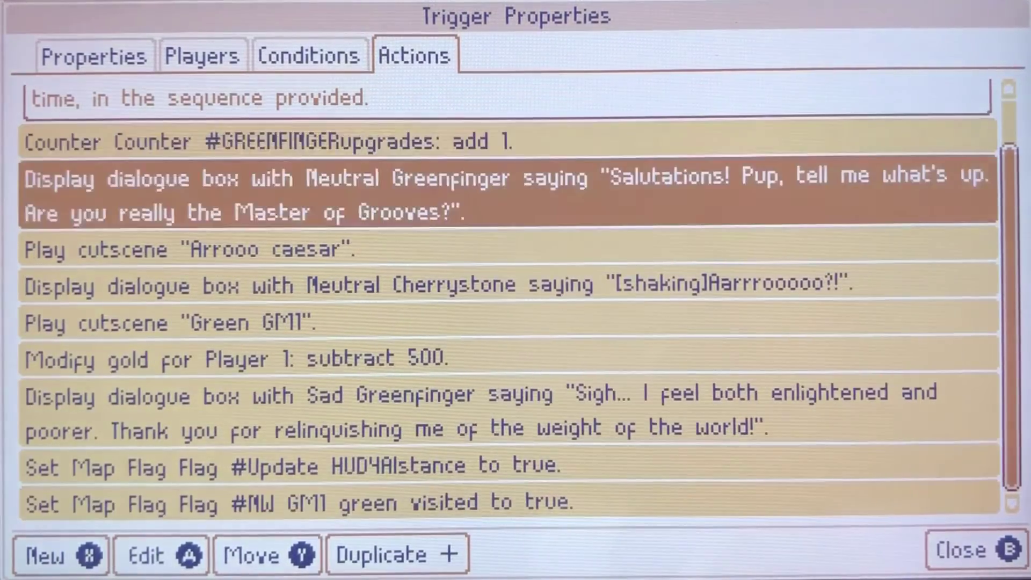
pyautogui.press('Escape')
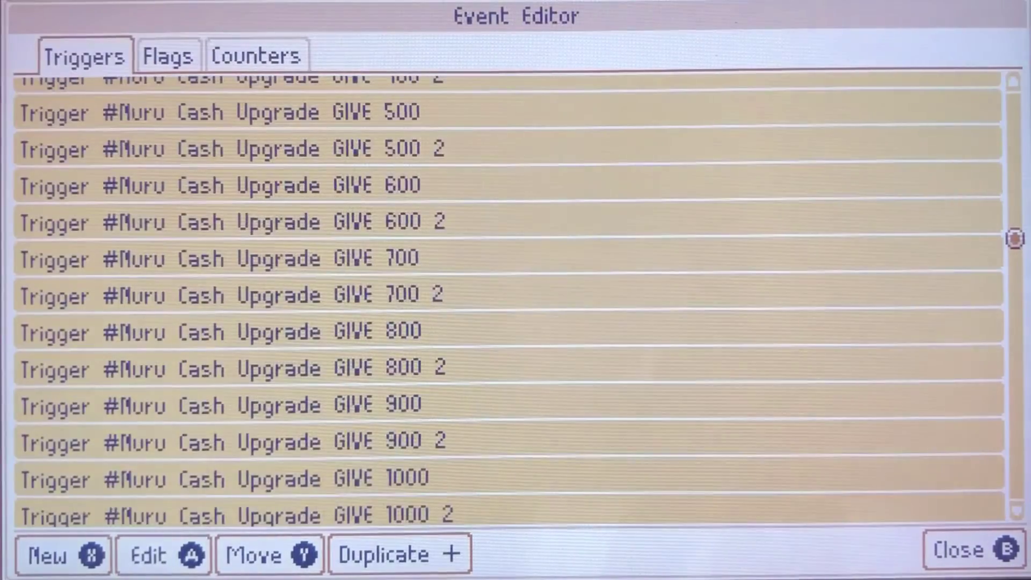
# - Open the trigger "#Green visits SE GM2" and view its list of actions
pyautogui.press('Down')
pyautogui.press('Return')
pyautogui.press('Tab')
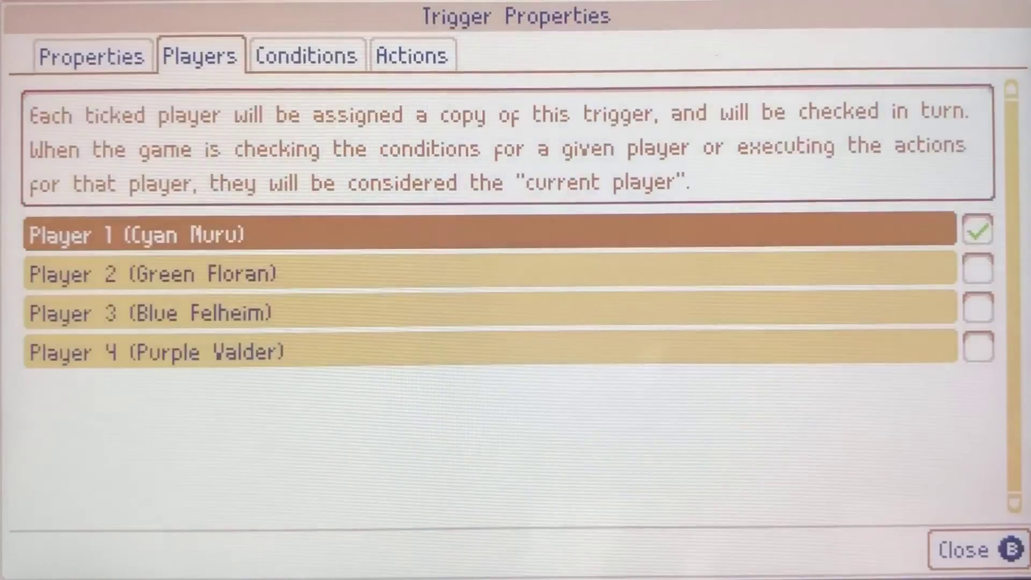
pyautogui.press('Tab')
pyautogui.press('Tab')
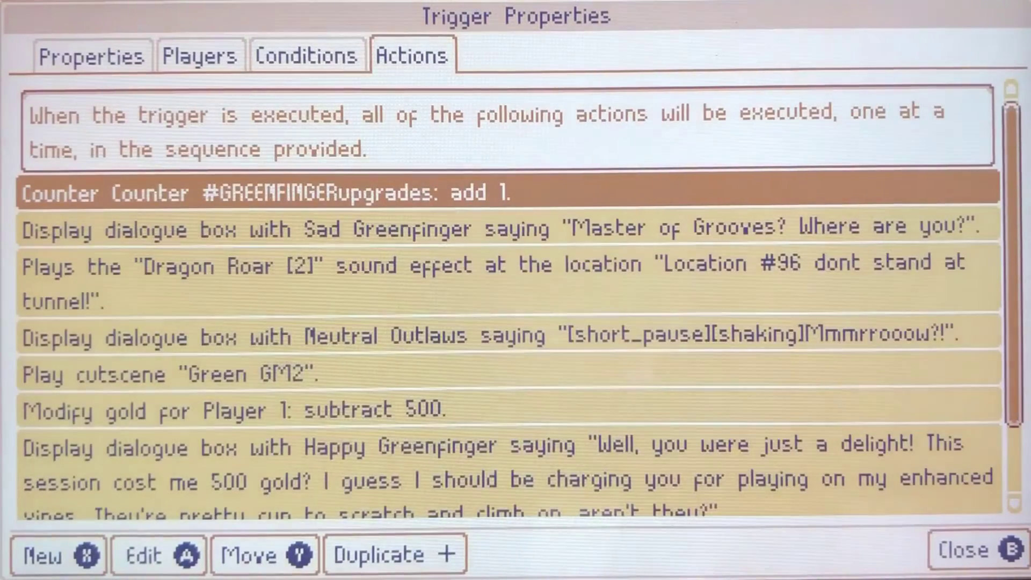
# - Examine the dialogue and "Dragon Roar" sound effect actions of the SE GM2 trigger
pyautogui.press('Down')
pyautogui.press('Down')
pyautogui.press('Down')
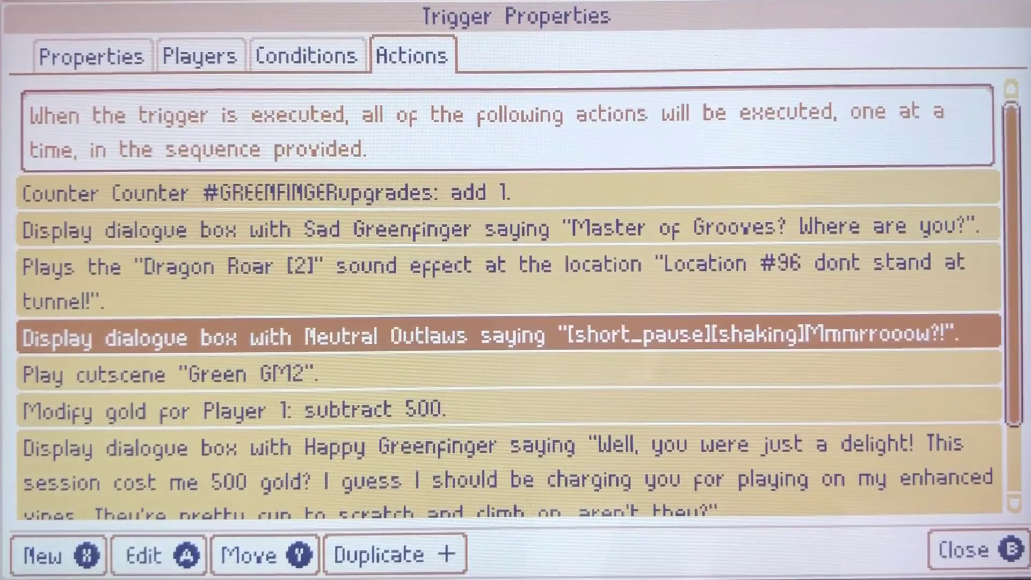
pyautogui.press('Up')
pyautogui.press('Up')
pyautogui.press('Down')
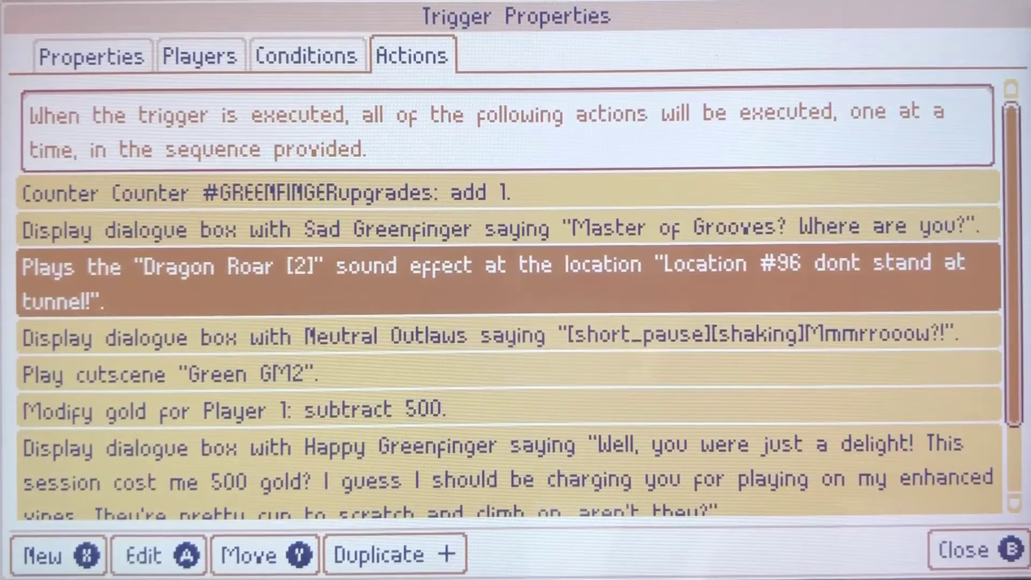
# - Examine the SE GM2 trigger's cutscene, gold and map flag actions, and close the trigger
pyautogui.press('Down')
pyautogui.press('Down')
pyautogui.press('Down')
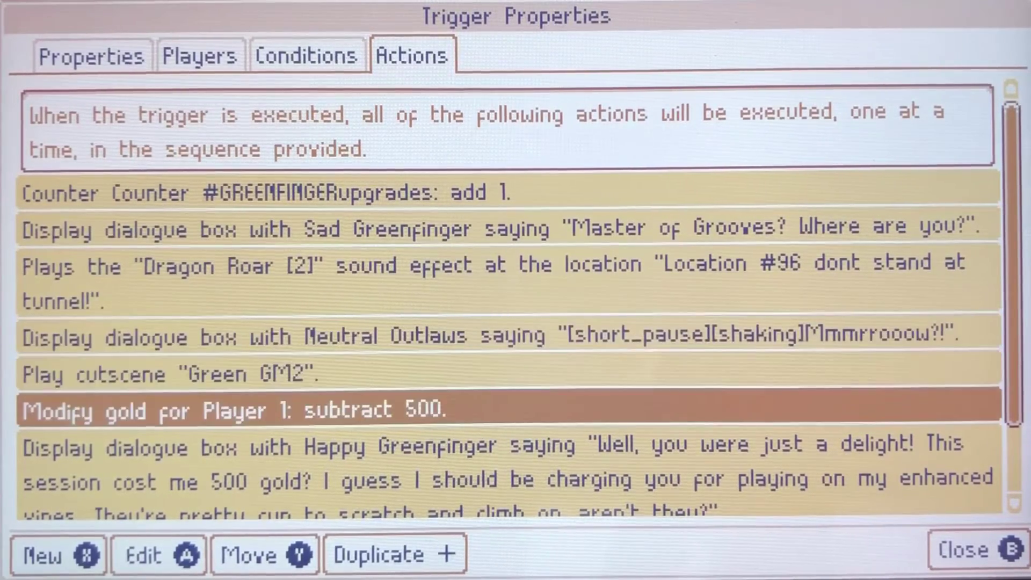
pyautogui.press('Down')
pyautogui.press('Down')
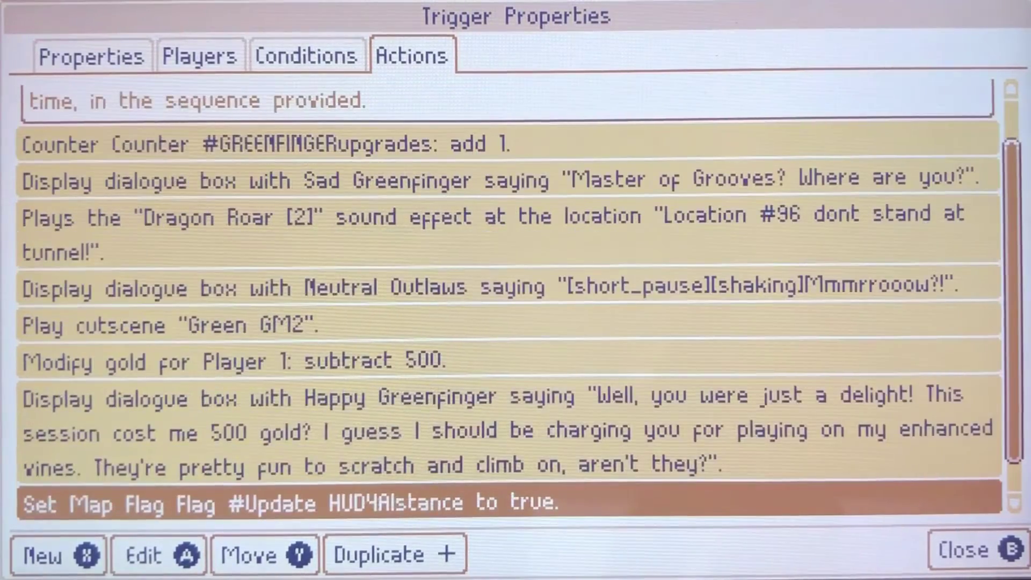
pyautogui.press('Down')
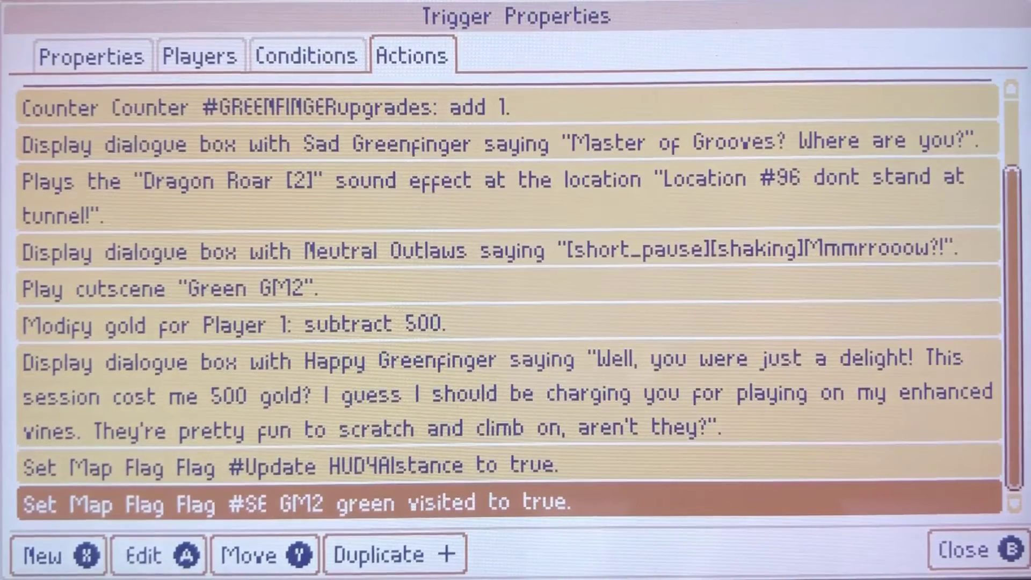
pyautogui.press('Escape')
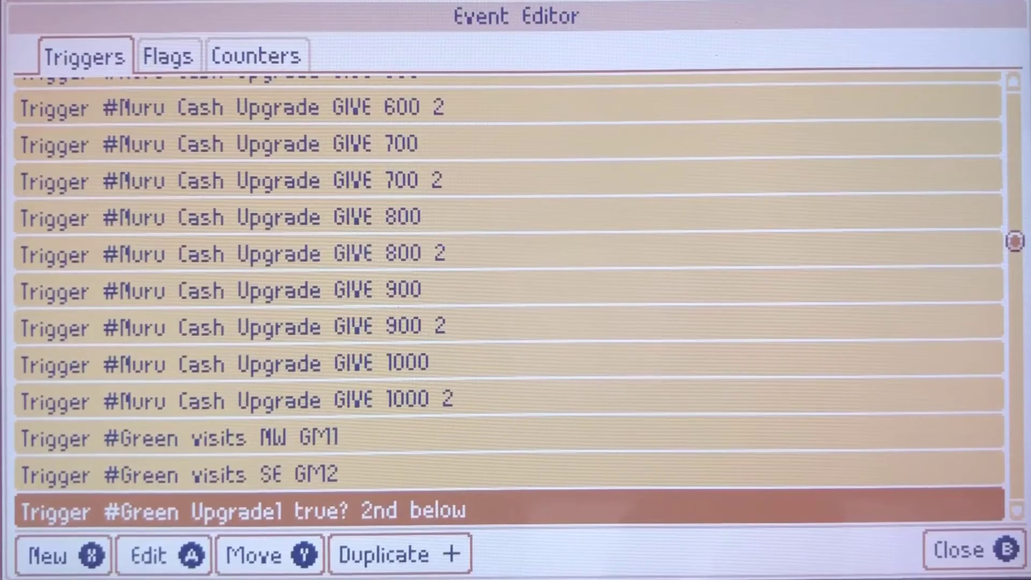
# - Look through the Green upgrade triggers down to "#Wulfar visits NW GM1" and return to "#Green visits NW GM1"
pyautogui.press('Down')
pyautogui.press('Down')
pyautogui.press('Down')
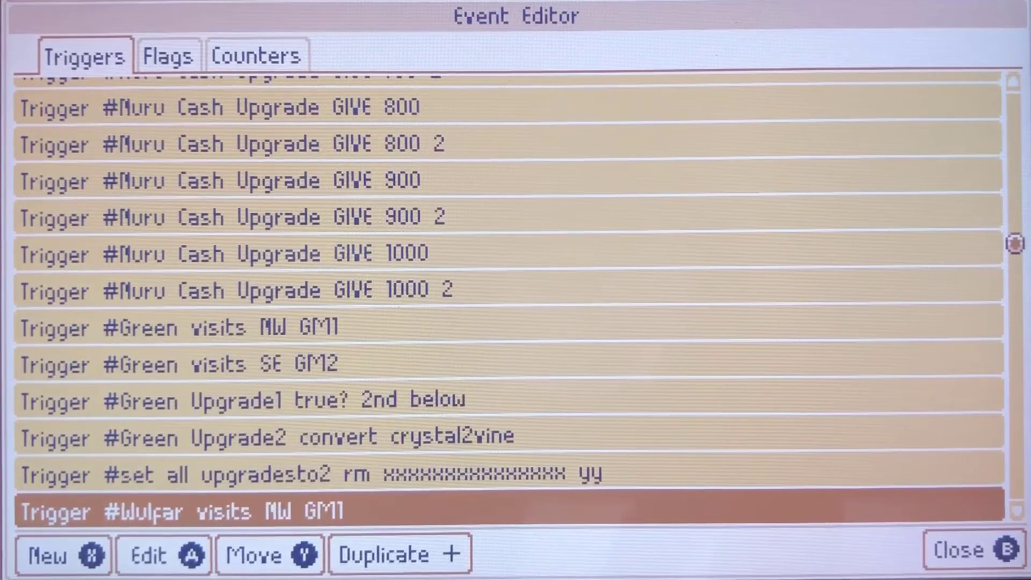
pyautogui.press('Up')
pyautogui.press('Up')
pyautogui.press('Up')
pyautogui.press('Up')
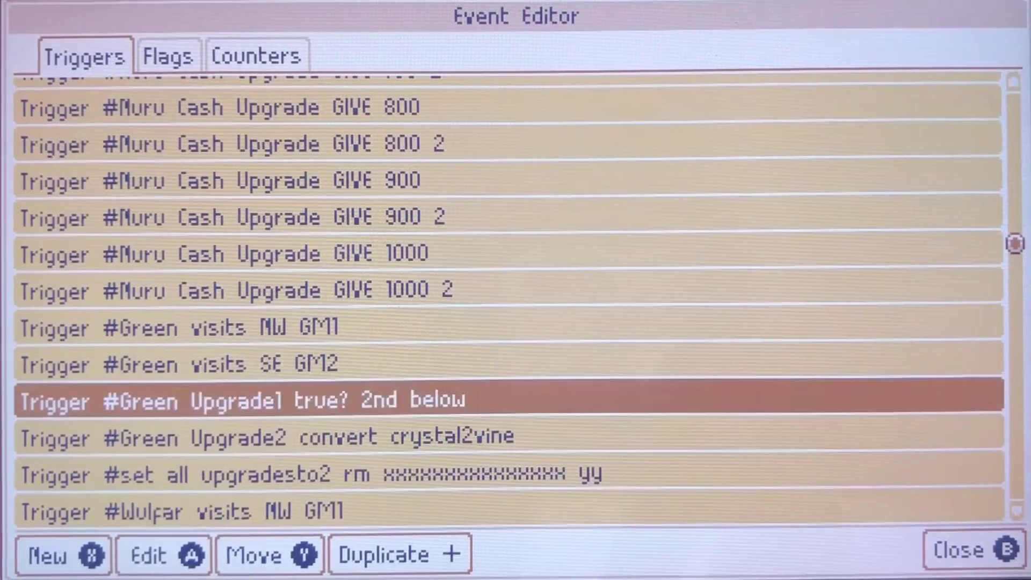
pyautogui.press('Up')
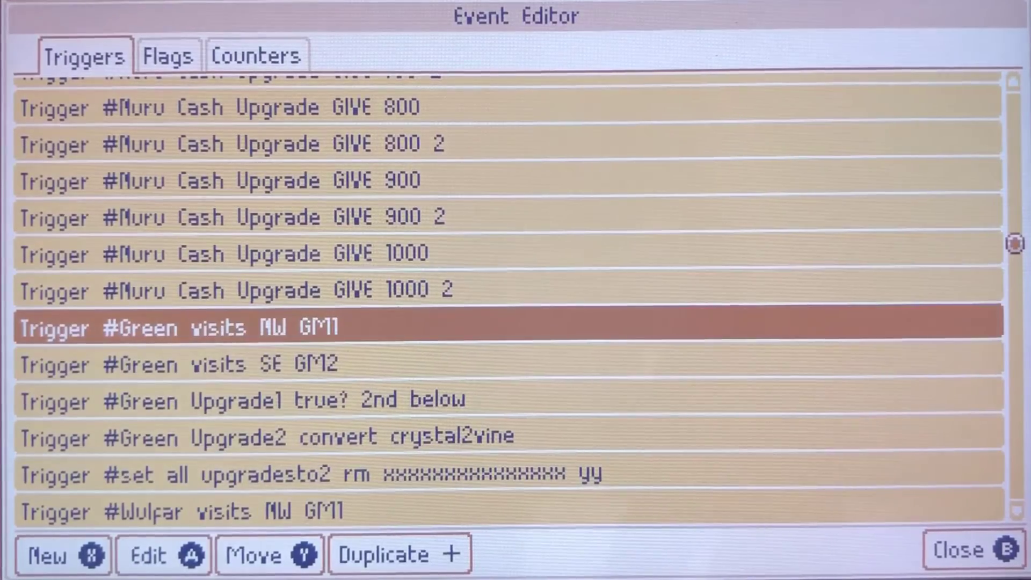
# - Reopen "#Green visits NW GM1", review its conditions and actions again, and close it
pyautogui.press('Return')
pyautogui.press('Tab')
pyautogui.press('Tab')
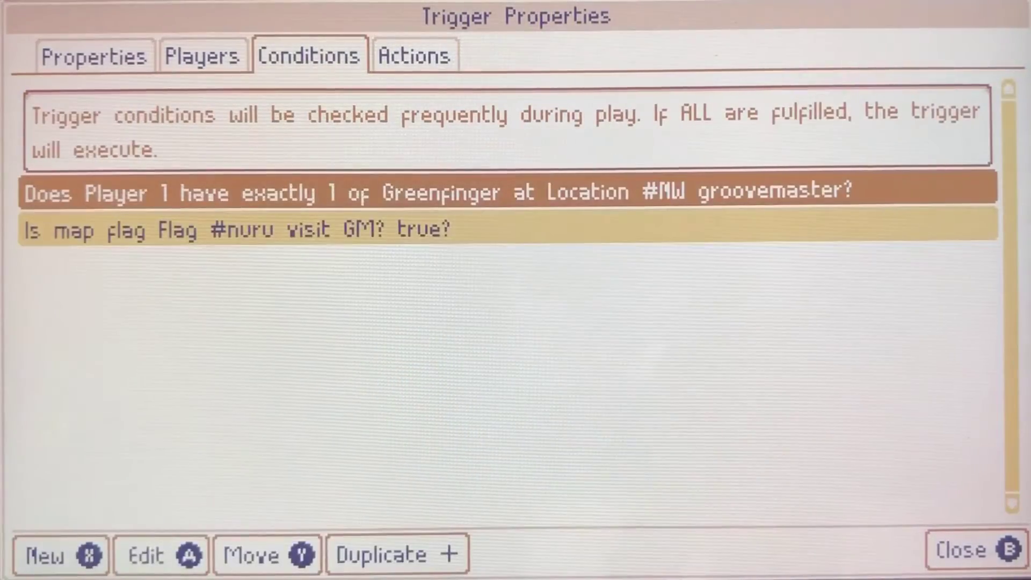
pyautogui.press('Tab')
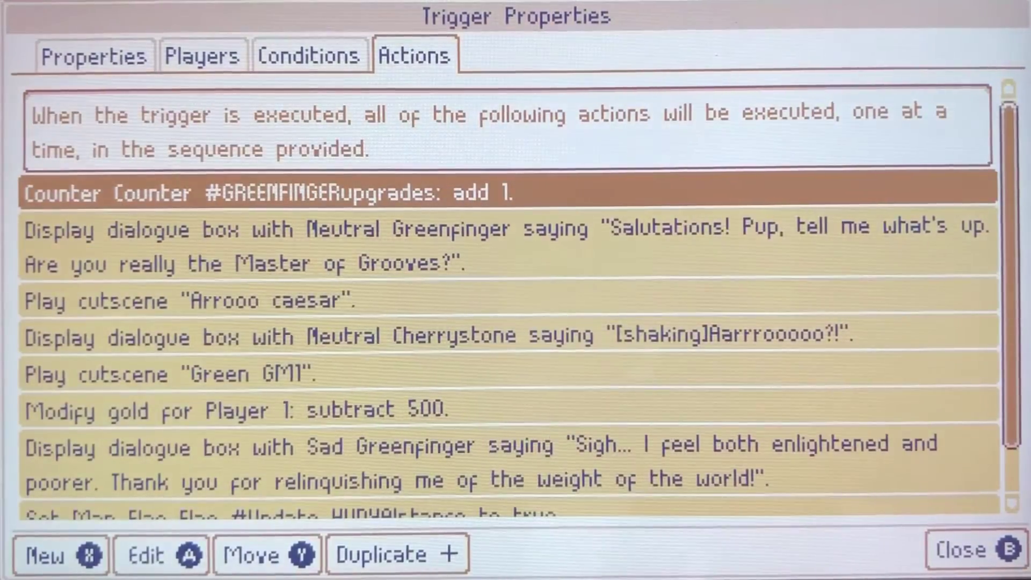
pyautogui.press('Escape')
# - Open the trigger "#Green Upgrade1 true? 2nd below", review its conditions and its groove and health actions, and close it
pyautogui.press('Down')
pyautogui.press('Down')
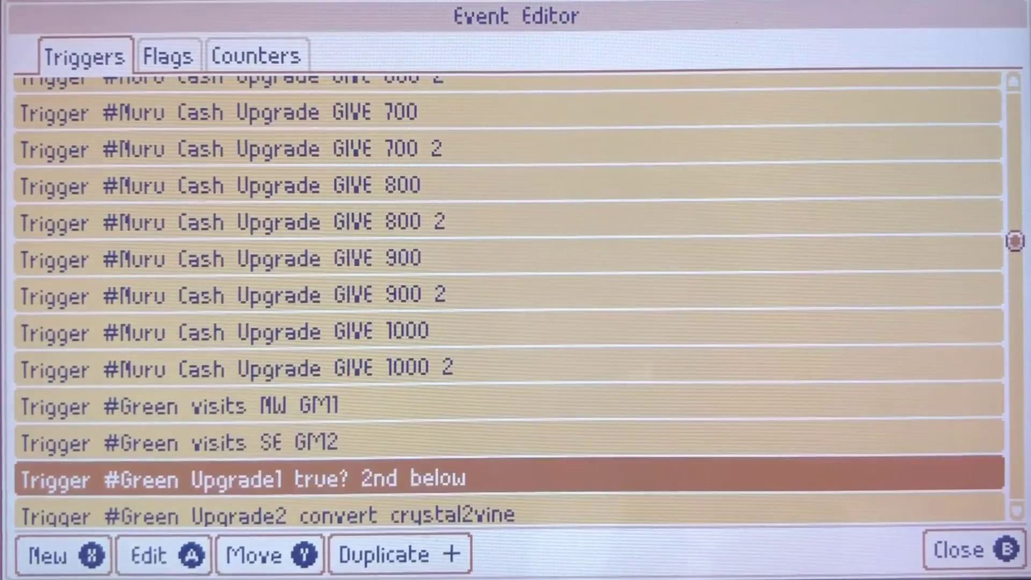
pyautogui.press('Return')
pyautogui.press('Tab')
pyautogui.press('Tab')
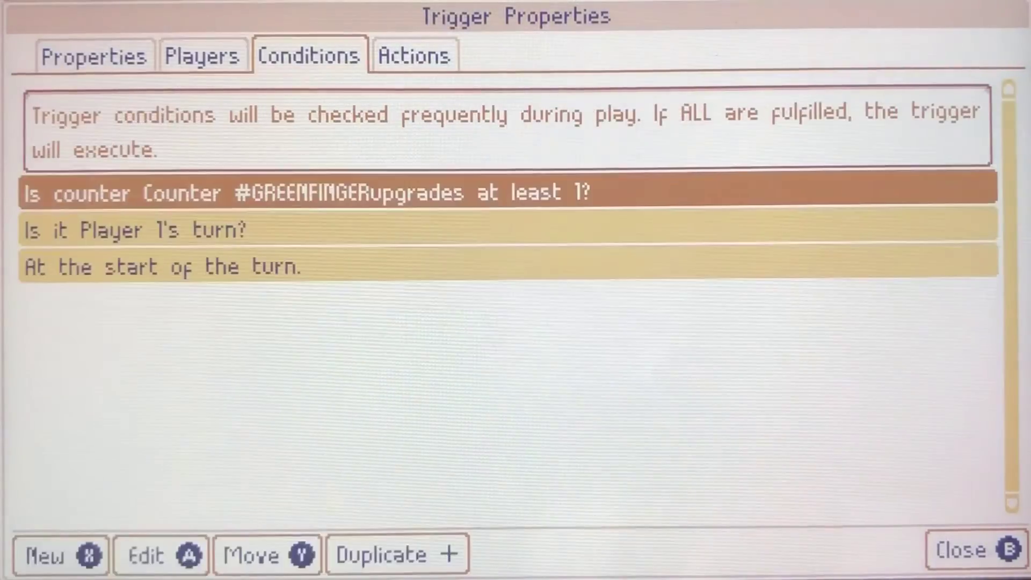
pyautogui.press('Tab')
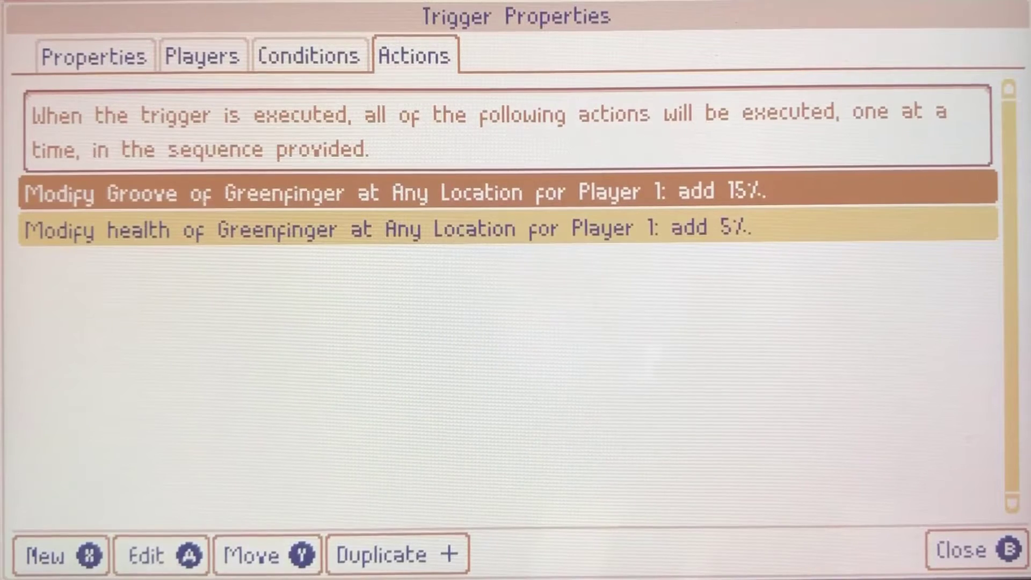
pyautogui.press('Down')
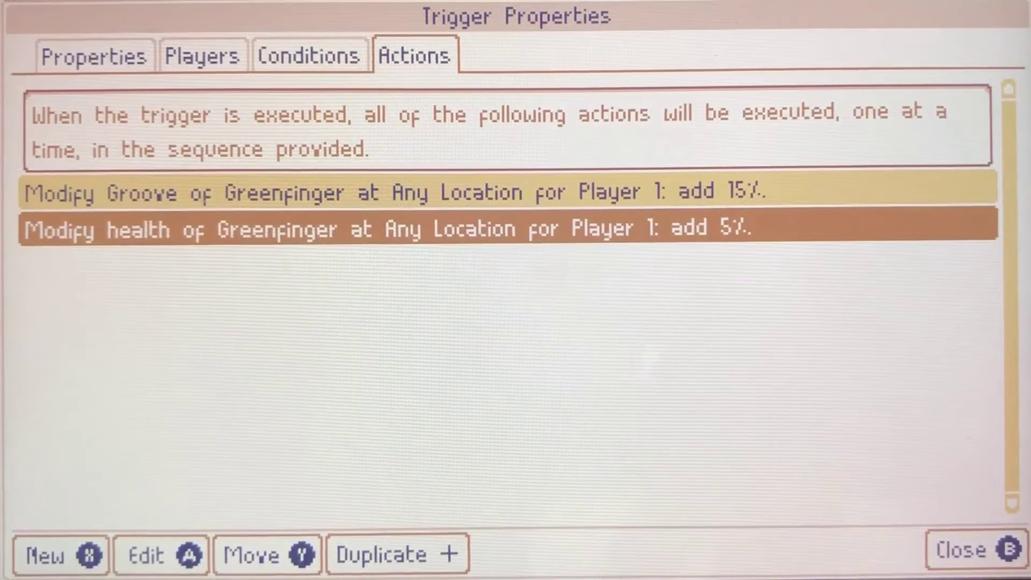
pyautogui.press('Up')
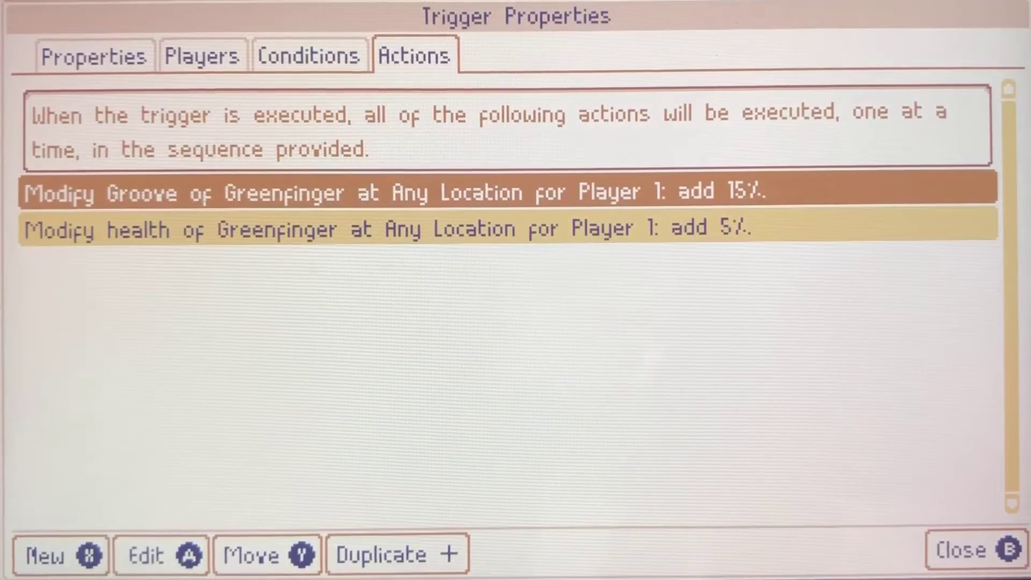
pyautogui.press('Escape')
# - Open the trigger "#Green Upgrade2 convert crystal2vine", compare its conditions with its Crystal-to-Vine actions, and close it
pyautogui.press('Return')
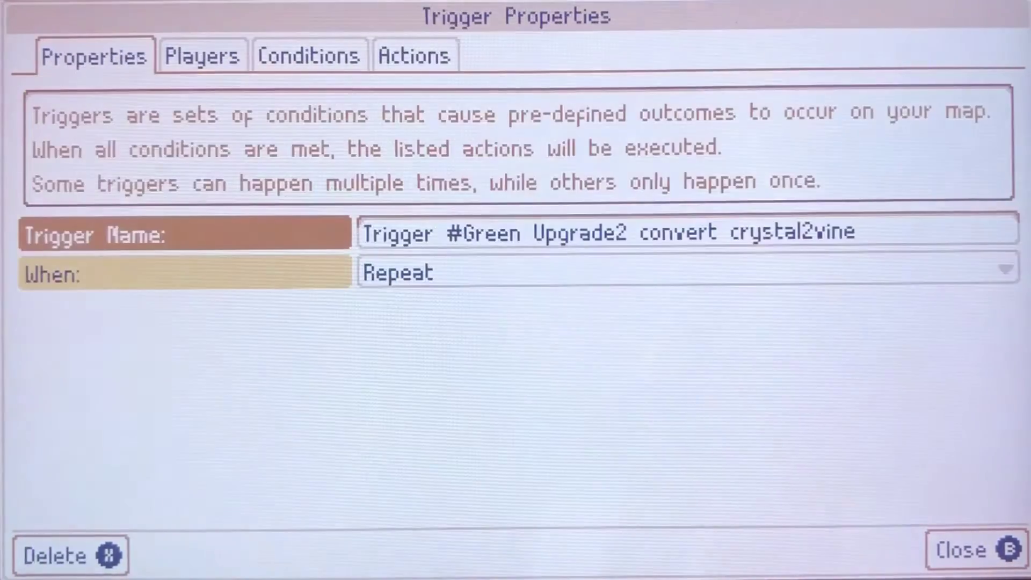
pyautogui.press('Tab')
pyautogui.press('Tab')
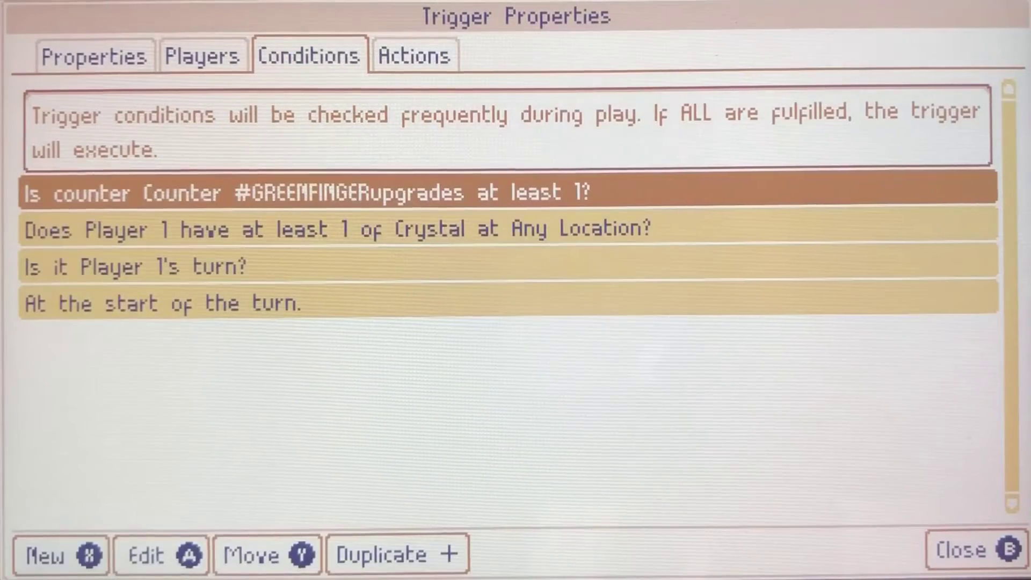
pyautogui.press('Tab')
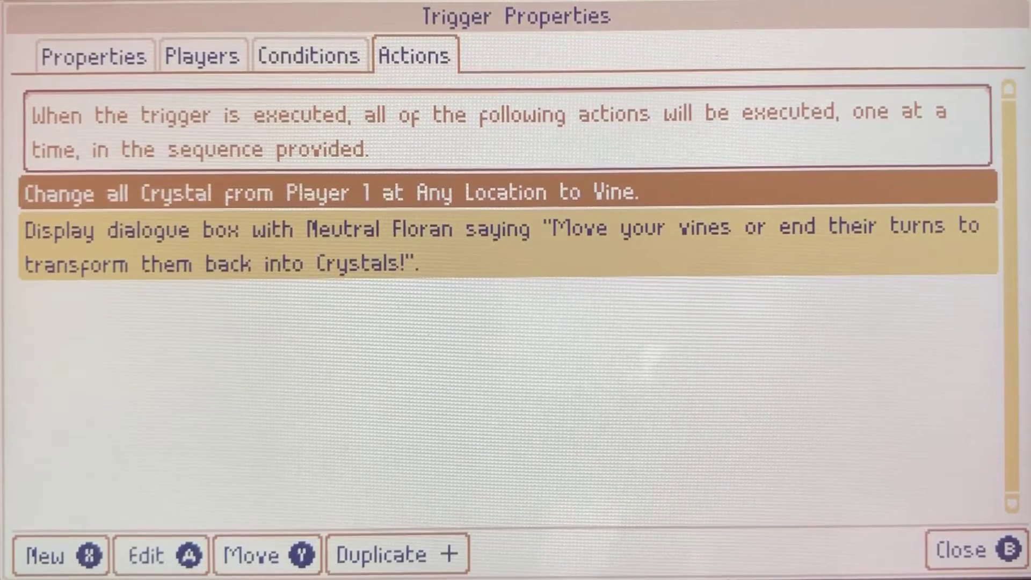
pyautogui.hotkey('ctrl', 'shift', 'Tab')
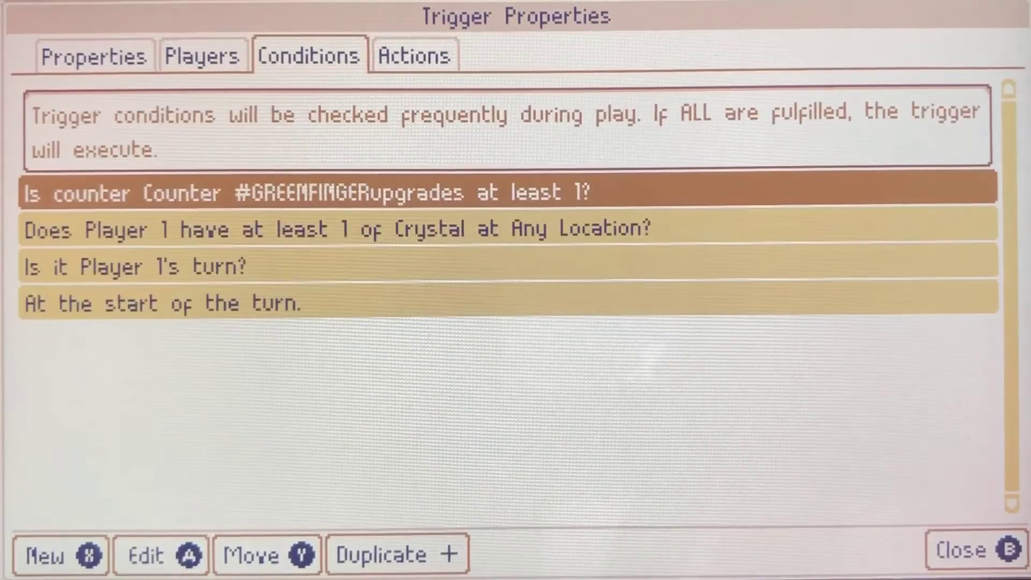
pyautogui.hotkey('ctrl', 'Tab')
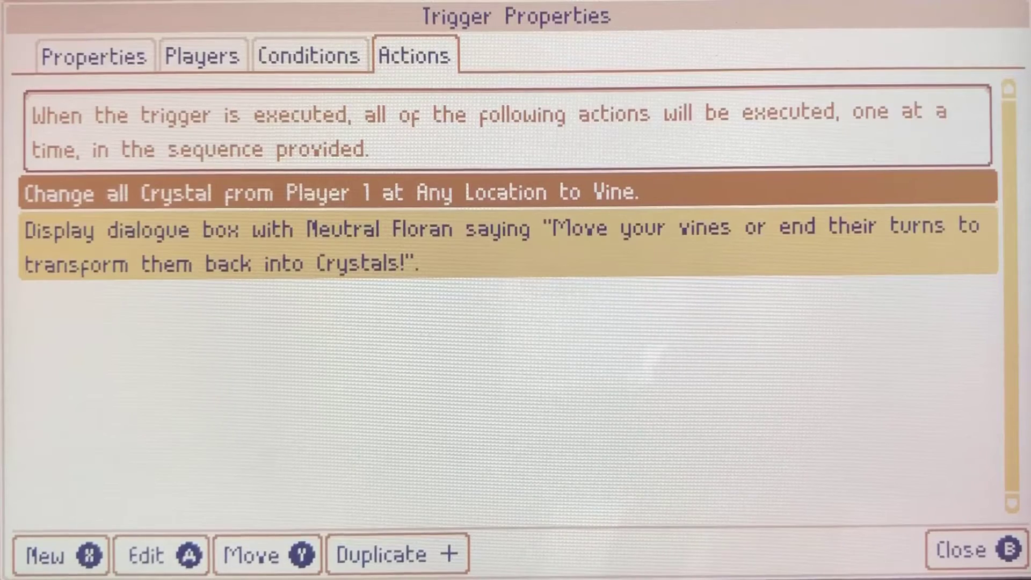
pyautogui.press('Left')
pyautogui.press('Down')
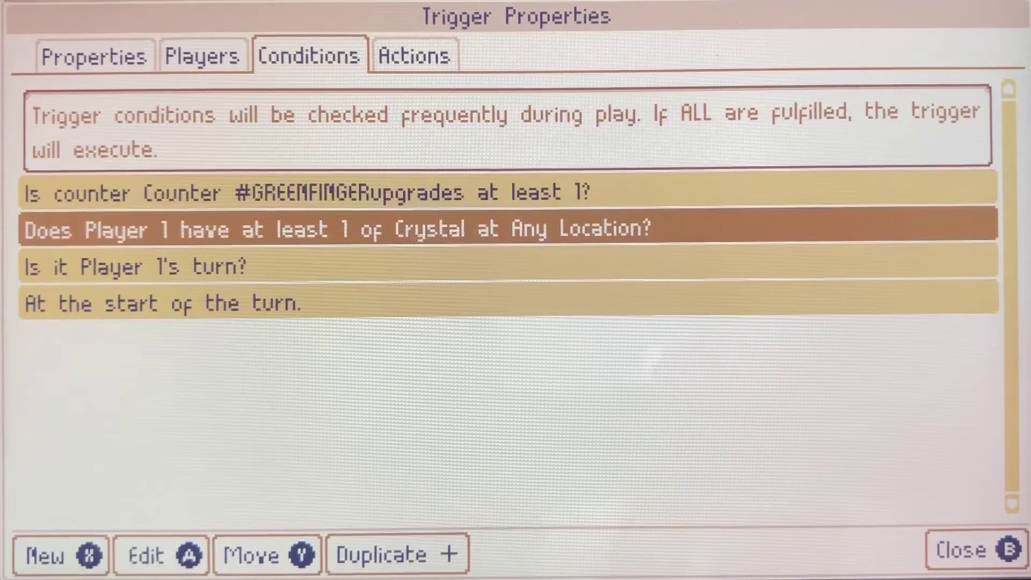
pyautogui.press('Down')
pyautogui.press('Up')
pyautogui.press('Escape')
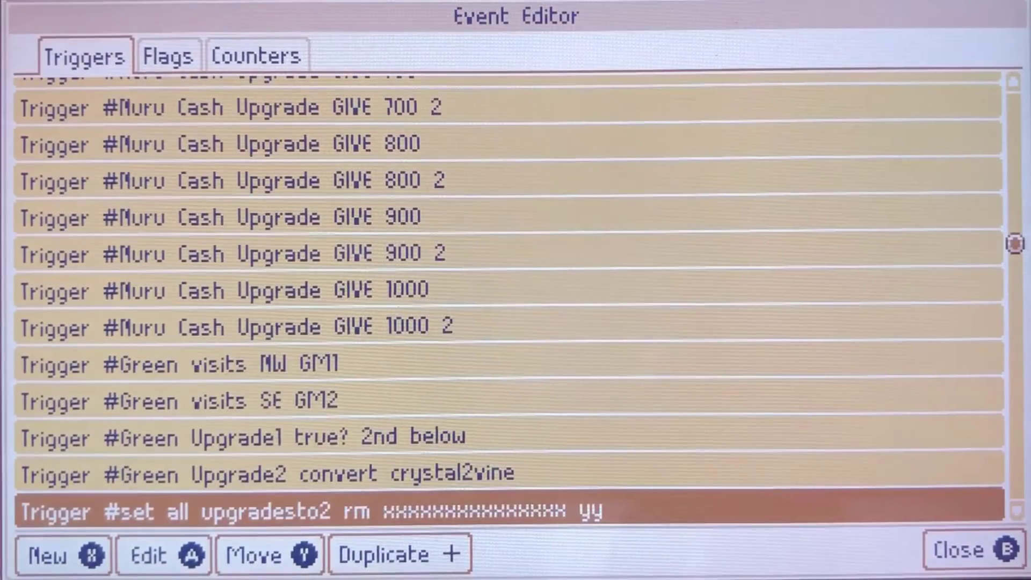
# - Open the "#set all upgradesto2" trigger, review its players, campaign flag condition and counter actions, and close it
pyautogui.press('Return')
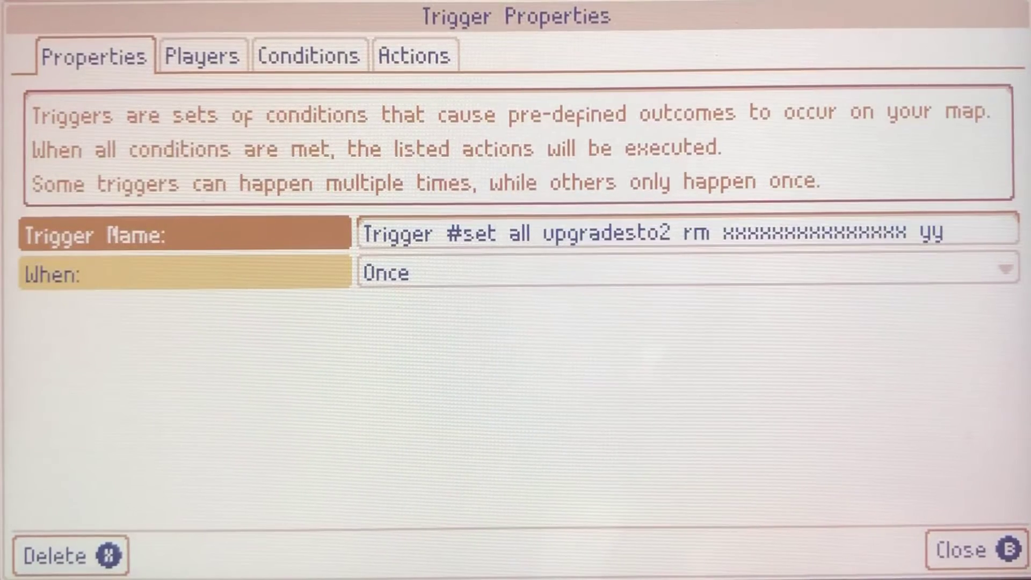
pyautogui.press('Right')
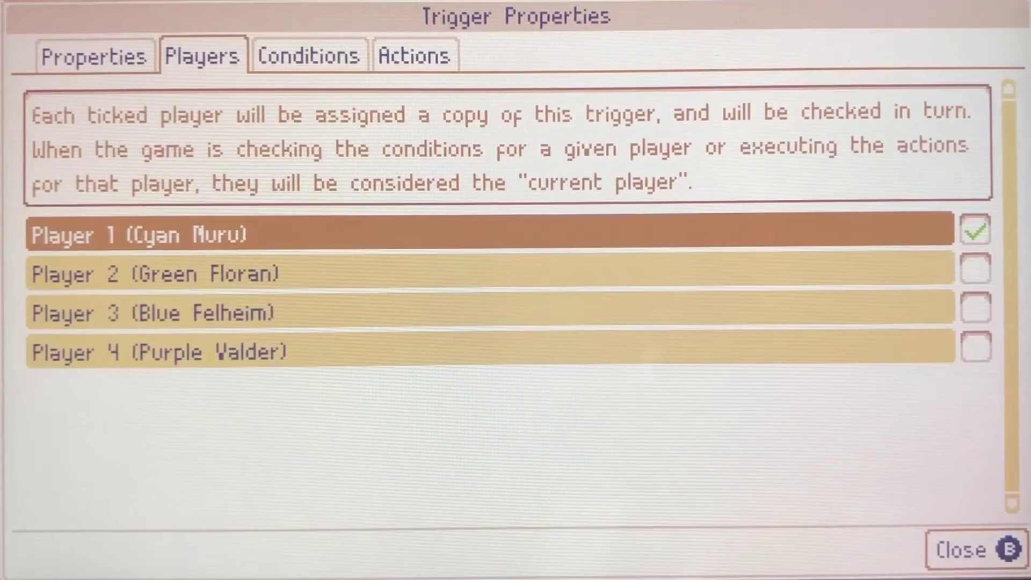
pyautogui.press('Right')
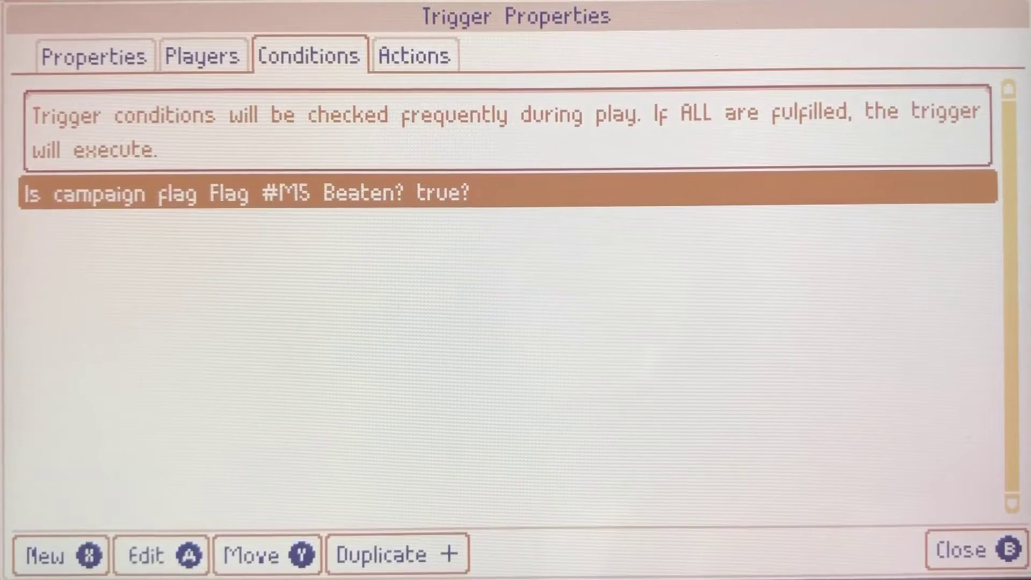
pyautogui.press('Right')
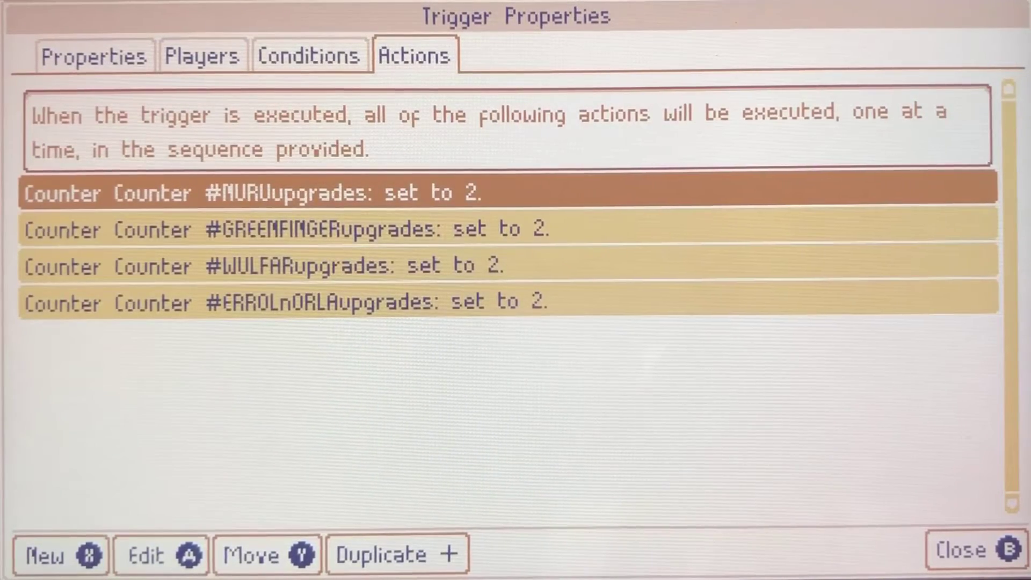
pyautogui.press('Down')
pyautogui.press('Down')
pyautogui.press('Down')
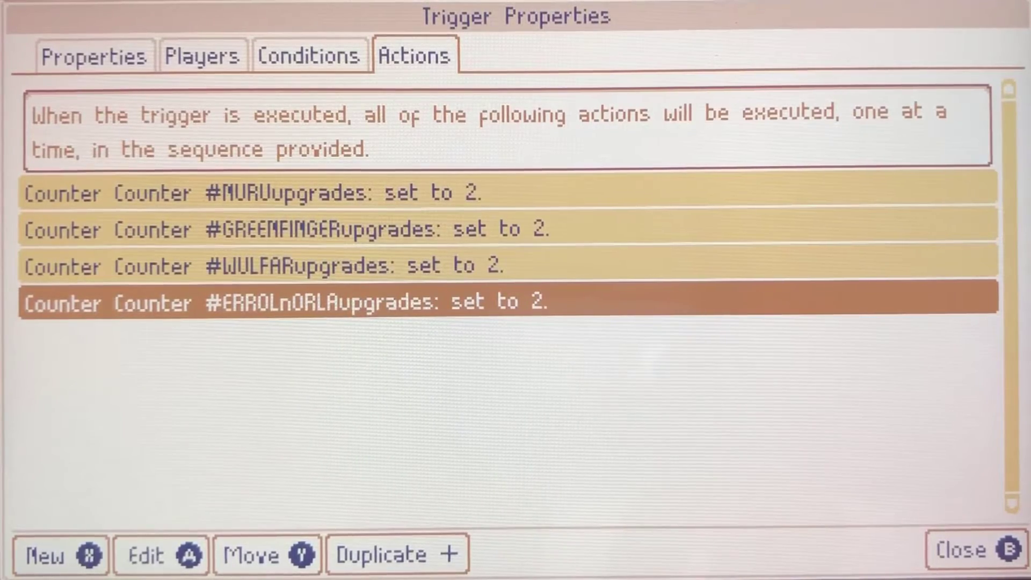
pyautogui.press('Escape')
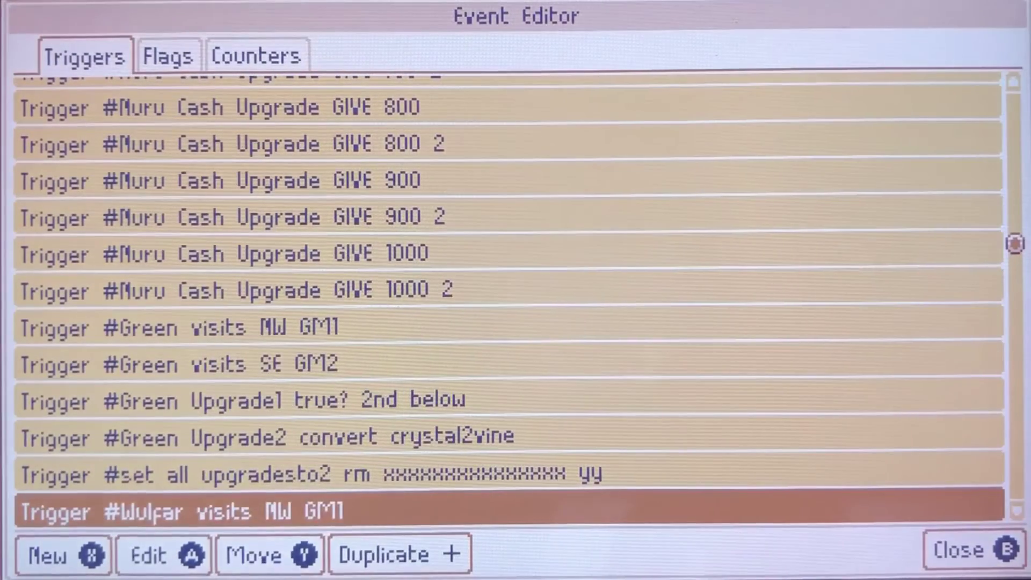
# - Open the trigger "#Wulfar visits NW GM1" and view its conditions and its list of actions
pyautogui.press('Down')
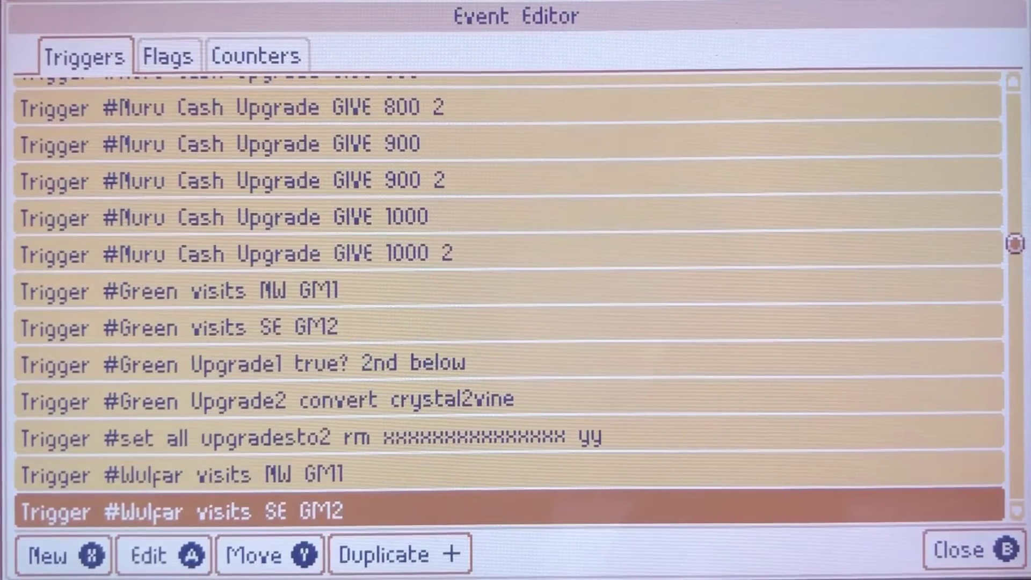
pyautogui.press('Up')
pyautogui.press('Return')
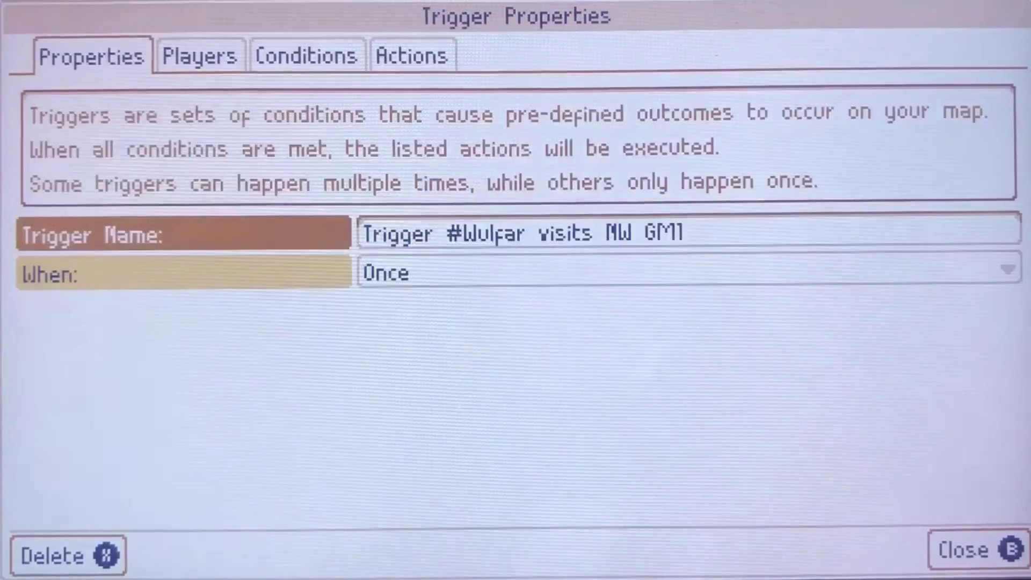
pyautogui.press('Right')
pyautogui.press('Right')
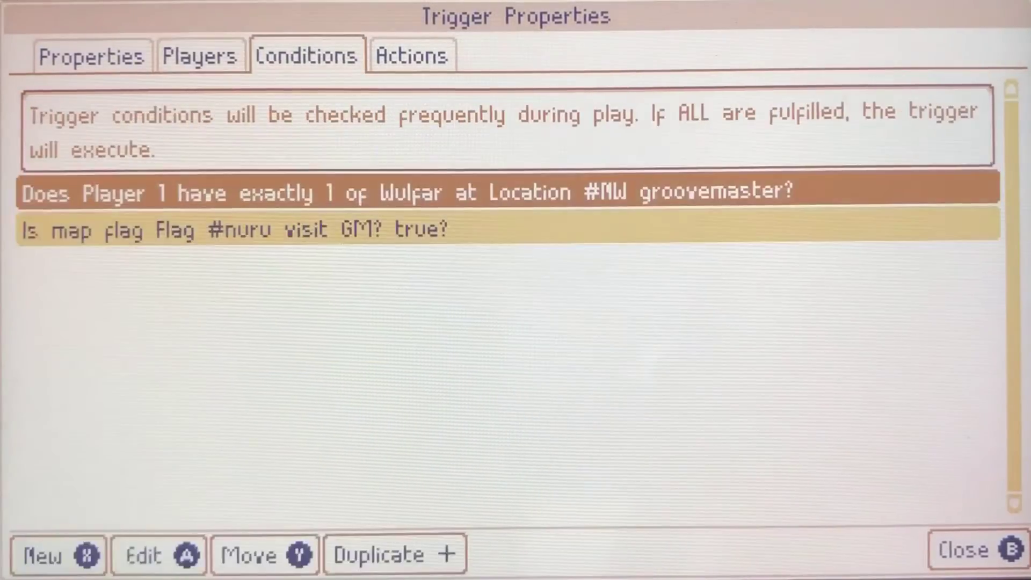
pyautogui.press('Right')
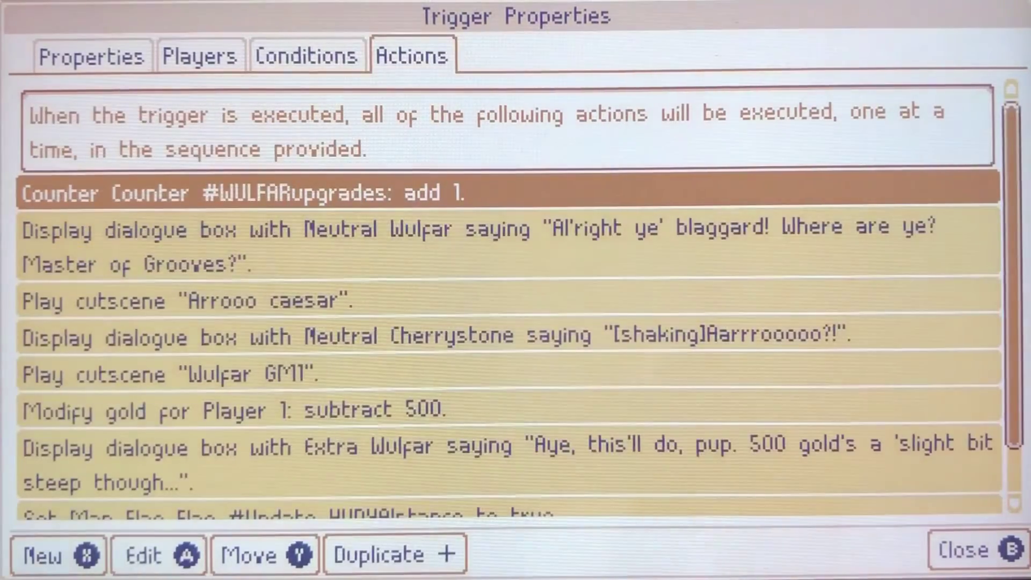
# - Examine the Wulfar NW GM1 trigger's dialogue, cutscene, gold and map flag actions through to the end of the list
pyautogui.press('Down')
pyautogui.press('Down')
pyautogui.press('Down')
pyautogui.press('Down')
pyautogui.press('Down')
pyautogui.press('Down')
pyautogui.press('Down')
pyautogui.press('Down')
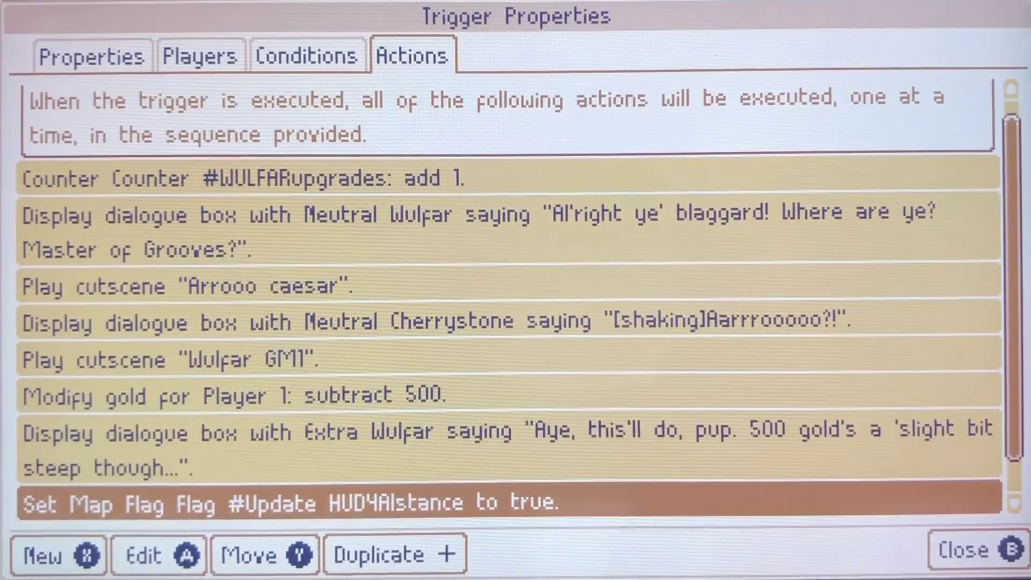
pyautogui.press('Down')
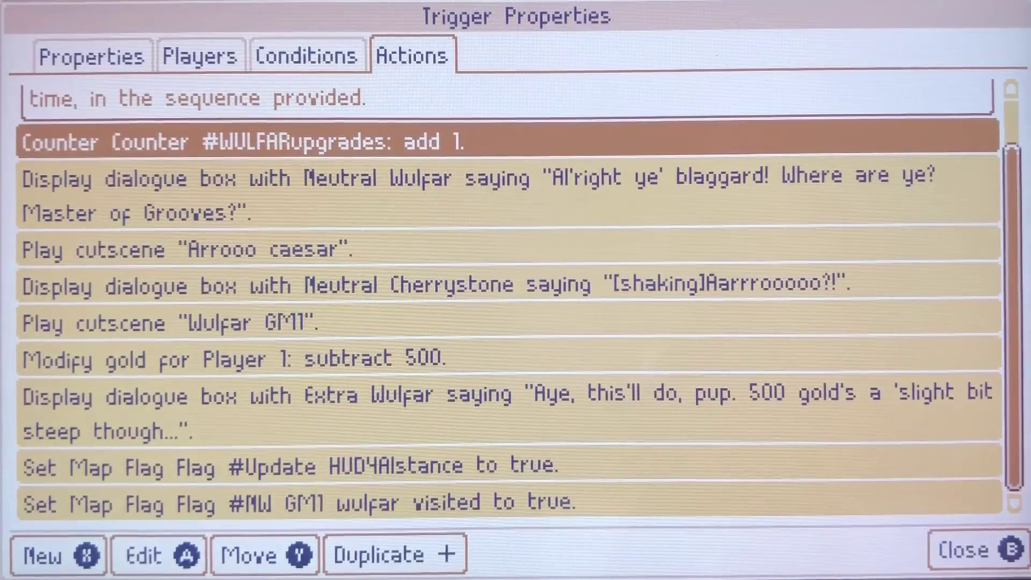
# - Close the Wulfar NW GM1 trigger, open "#Wulfar visits SE GM2", and view its groovemaster location and map flag conditions
pyautogui.press('Escape')
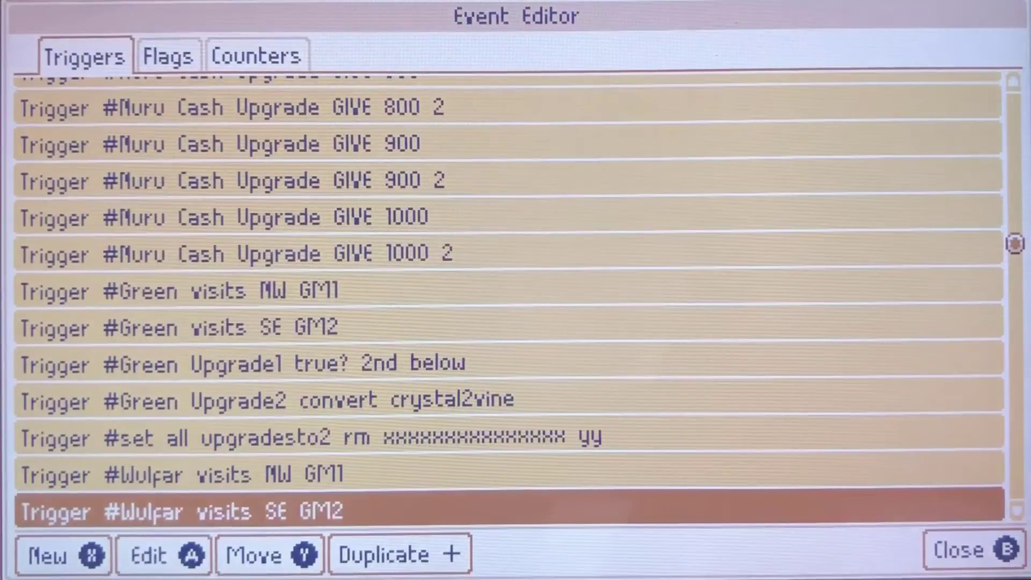
pyautogui.press('Return')
pyautogui.press('Right')
pyautogui.press('Right')
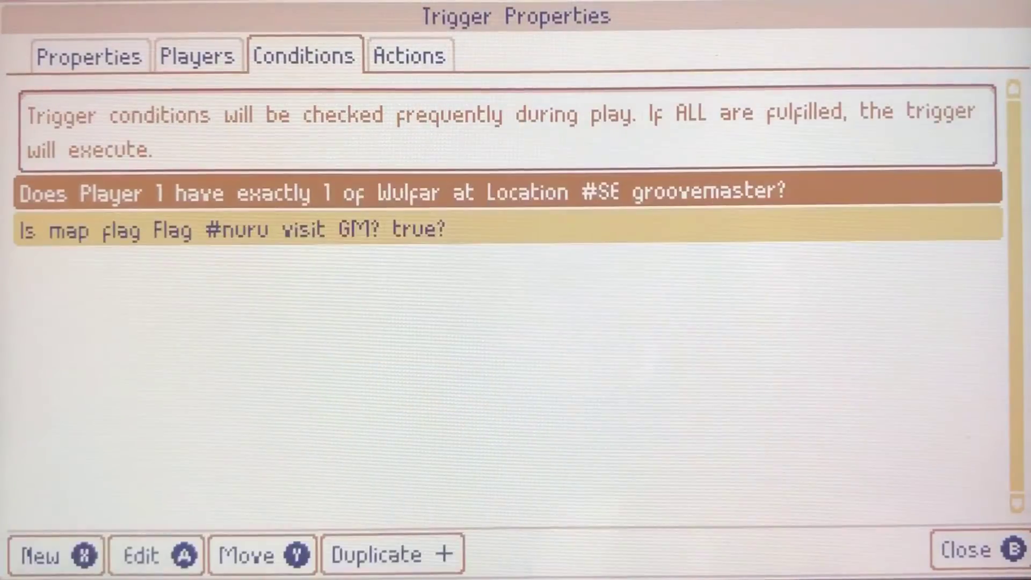
# - Examine the Wulfar SE GM2 trigger's counter, dialogue, sound effect, cutscene, gold and map flag actions, and close the trigger
pyautogui.press('Right')
pyautogui.press('Down')
pyautogui.press('Down')
pyautogui.press('Down')
pyautogui.press('Down')
pyautogui.press('Down')
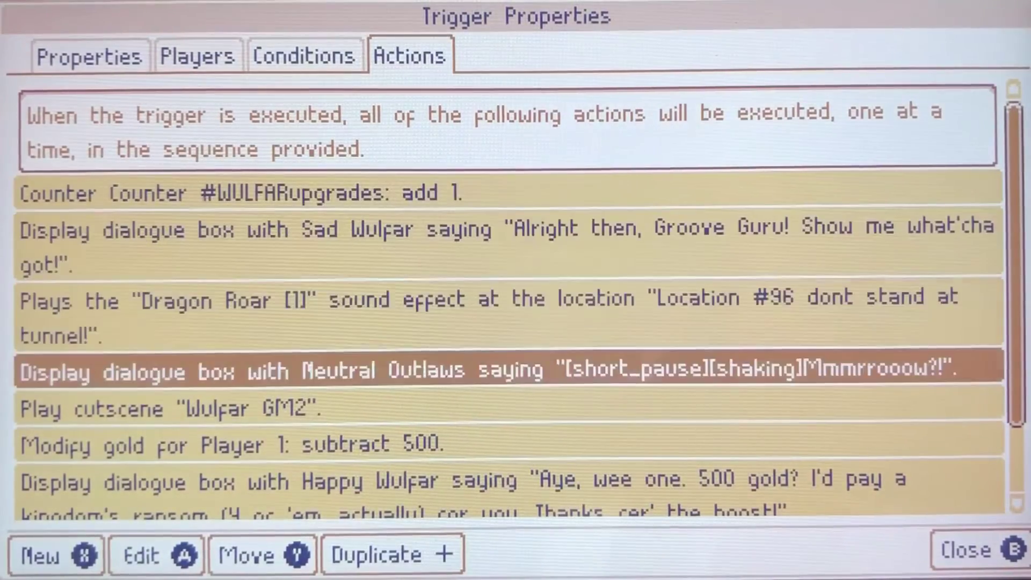
pyautogui.press('Down')
pyautogui.press('Down')
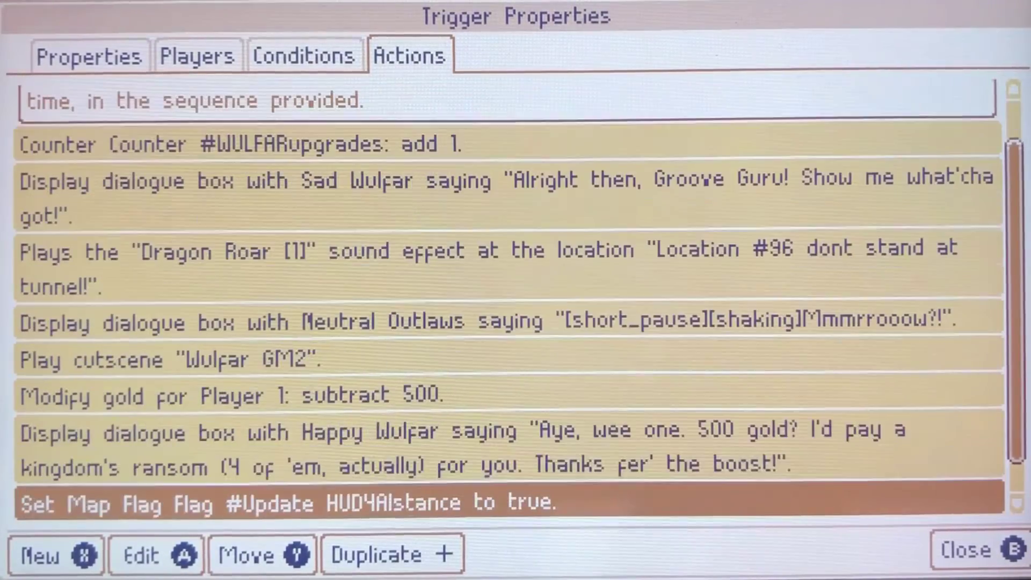
pyautogui.press('Escape')
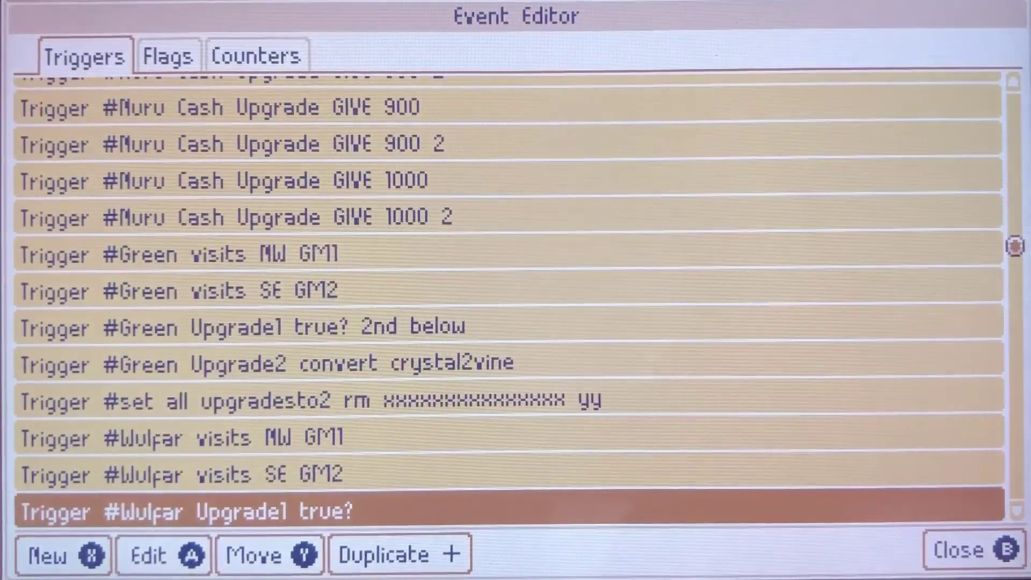
# - Open the trigger "#Wulfar Upgrade1 true?", review its counter and turn conditions and its groove and damage actions, and close it
pyautogui.press('Return')
pyautogui.press('Right')
pyautogui.press('Right')
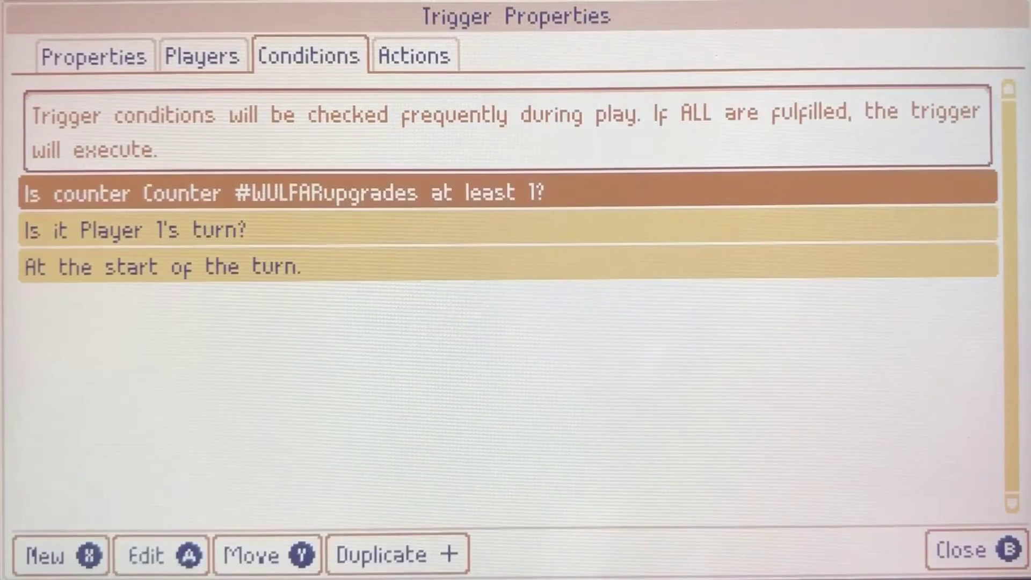
pyautogui.press('Right')
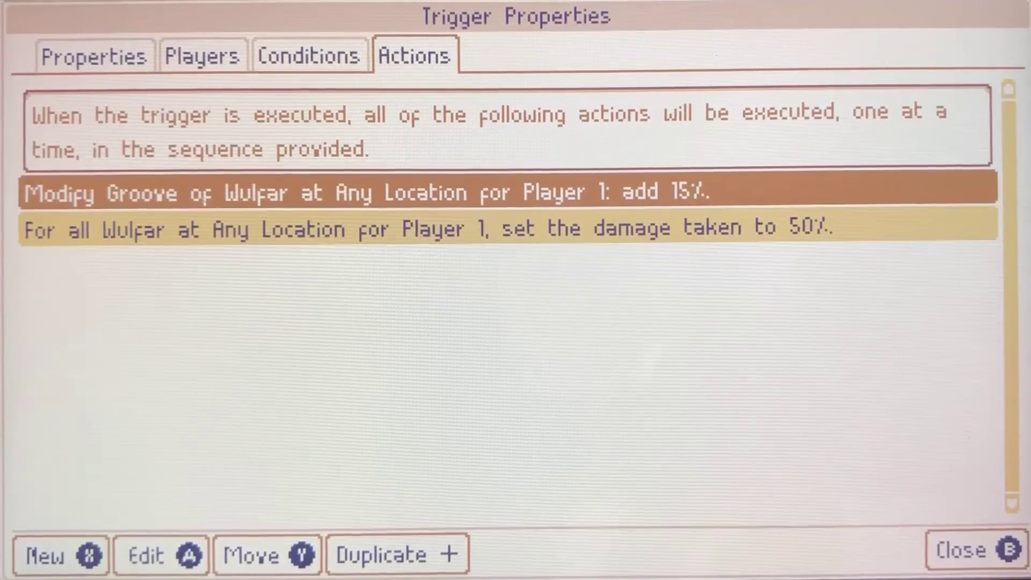
pyautogui.press('b')
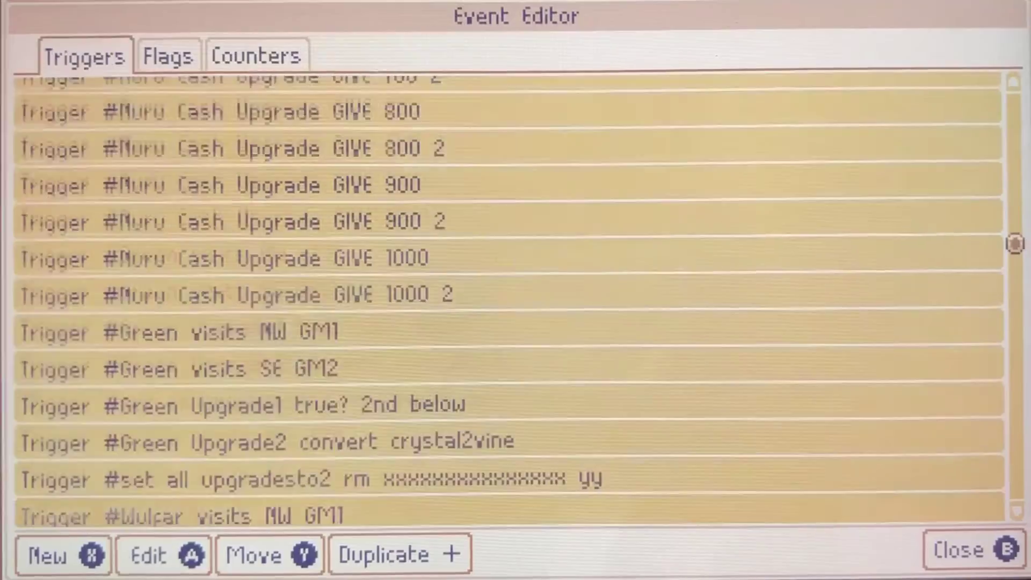
# - Open the trigger "#Wulfar Upgrade2 true?", review its counter condition and its groove and damage-taken actions, and close it
pyautogui.press('Down')
pyautogui.press('a')
pyautogui.press('r')
pyautogui.press('r')
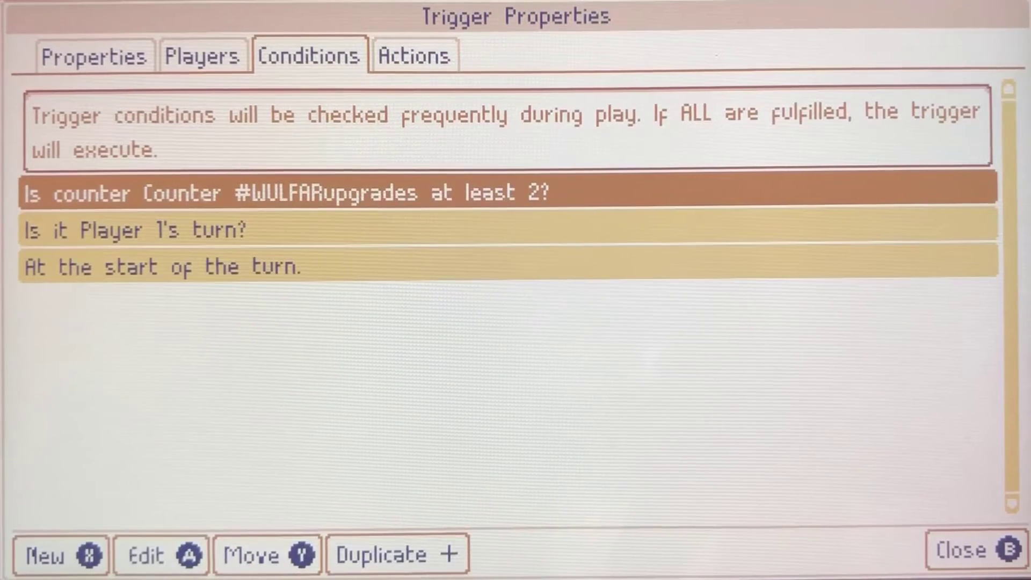
pyautogui.press('r')
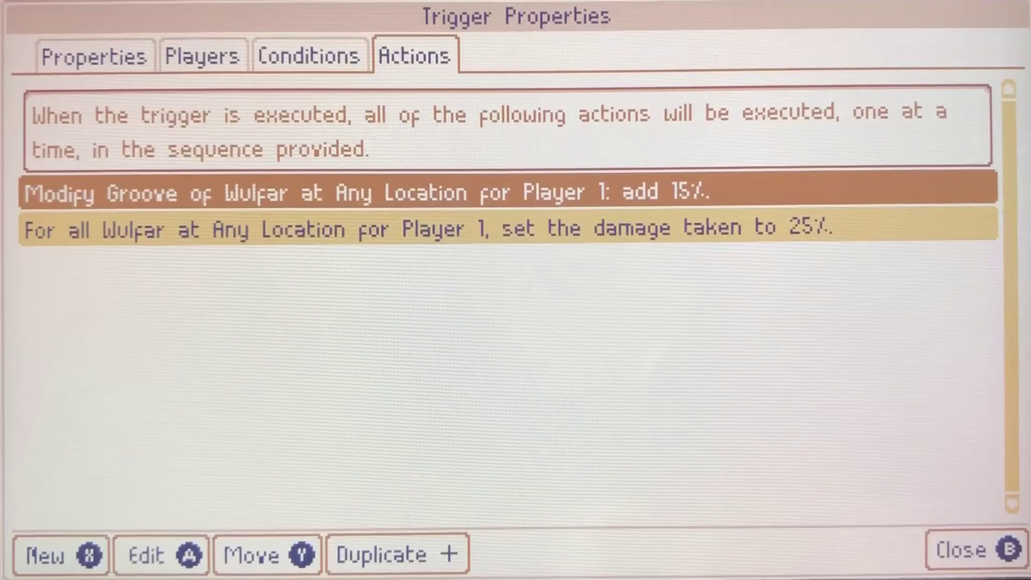
pyautogui.press('Down')
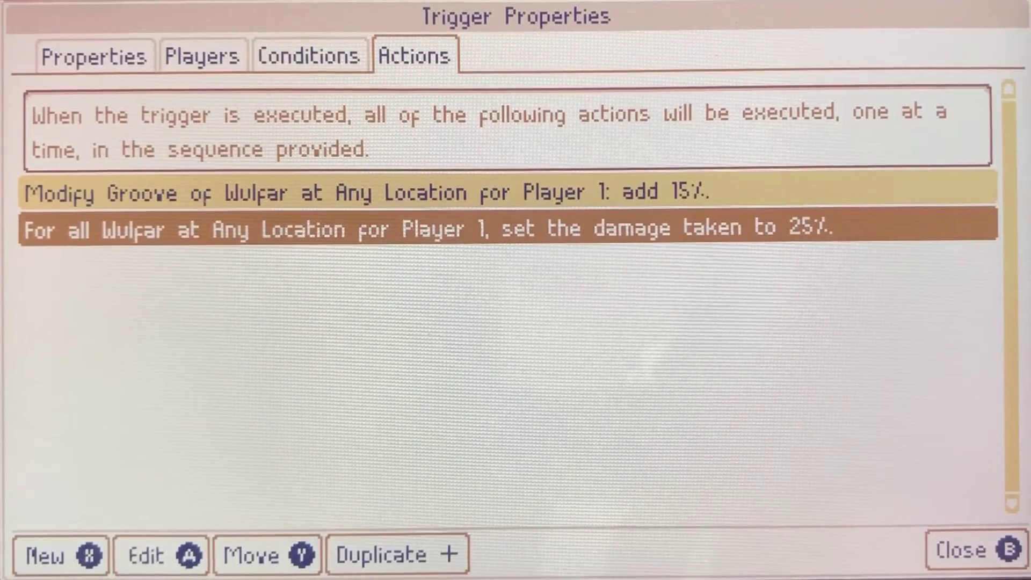
pyautogui.press('Escape')
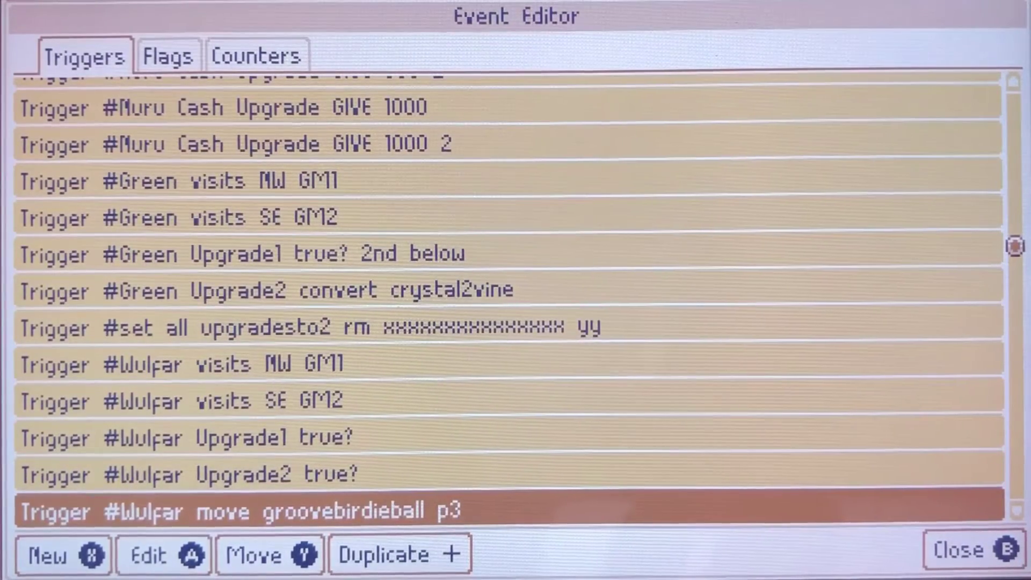
# - Open the trigger "#Wulfar move groovebirdieball p3" and review its assigned players and its groove, last unit used, counter and kill conditions
pyautogui.press('+')
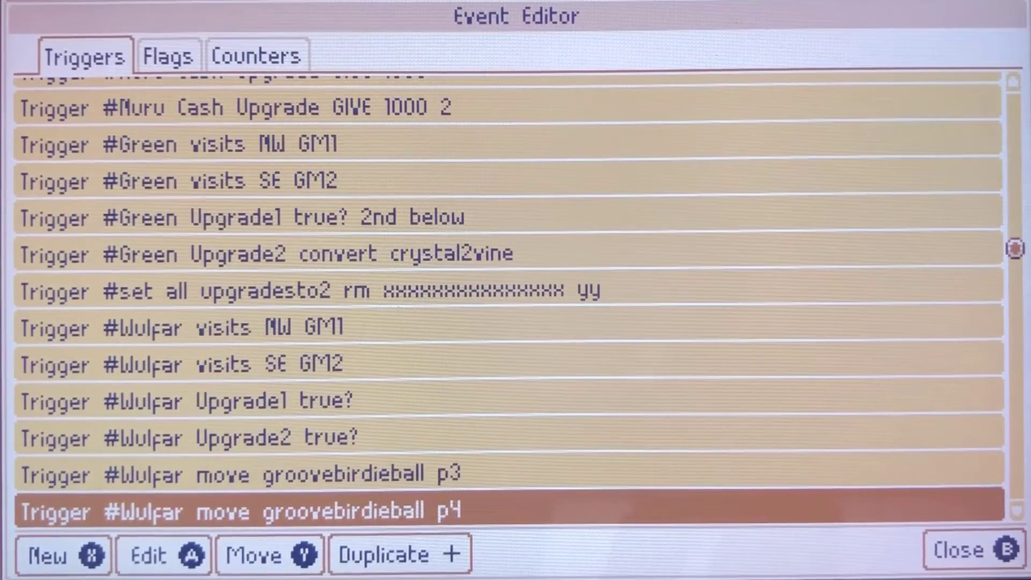
pyautogui.press('Down')
pyautogui.press('Up')
pyautogui.press('Up')
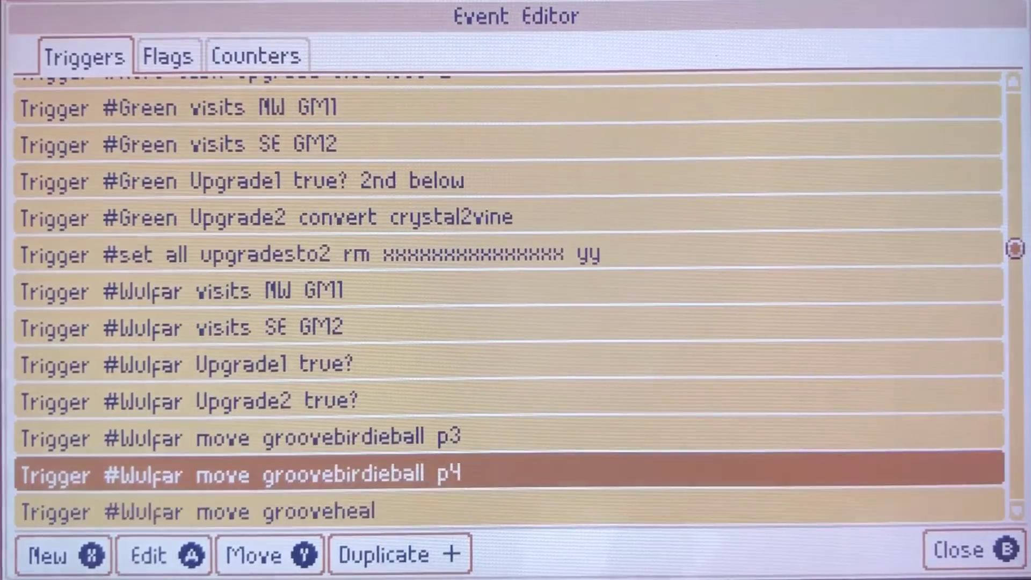
pyautogui.press('Return')
pyautogui.press('Tab')
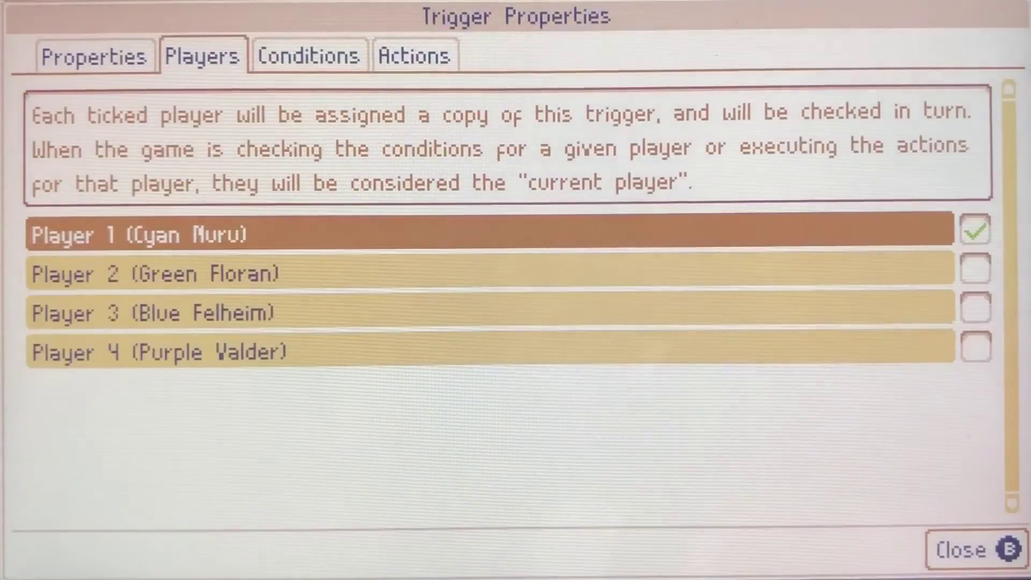
pyautogui.press('Tab')
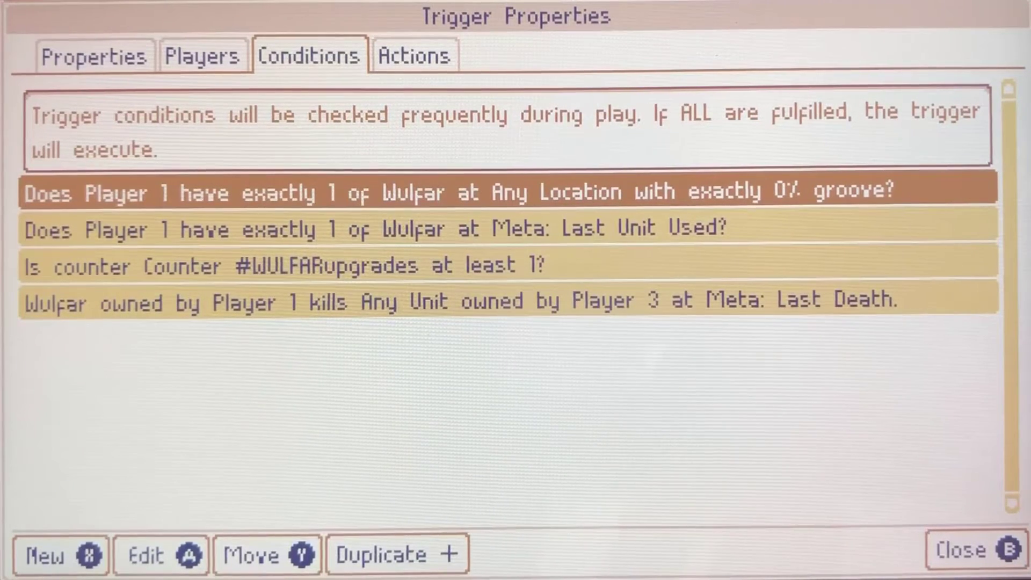
pyautogui.press('Down')
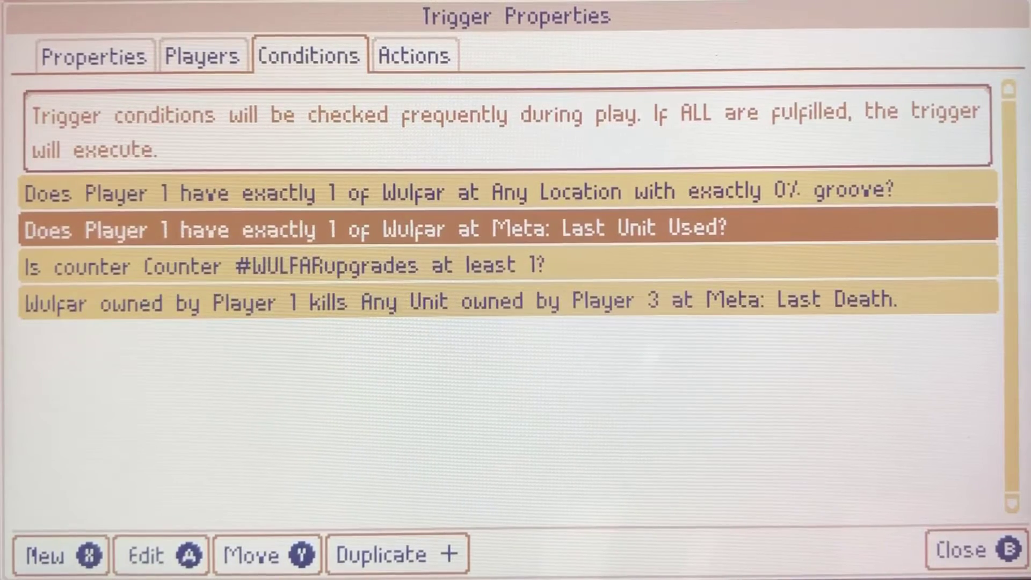
pyautogui.press('Down')
pyautogui.press('Down')
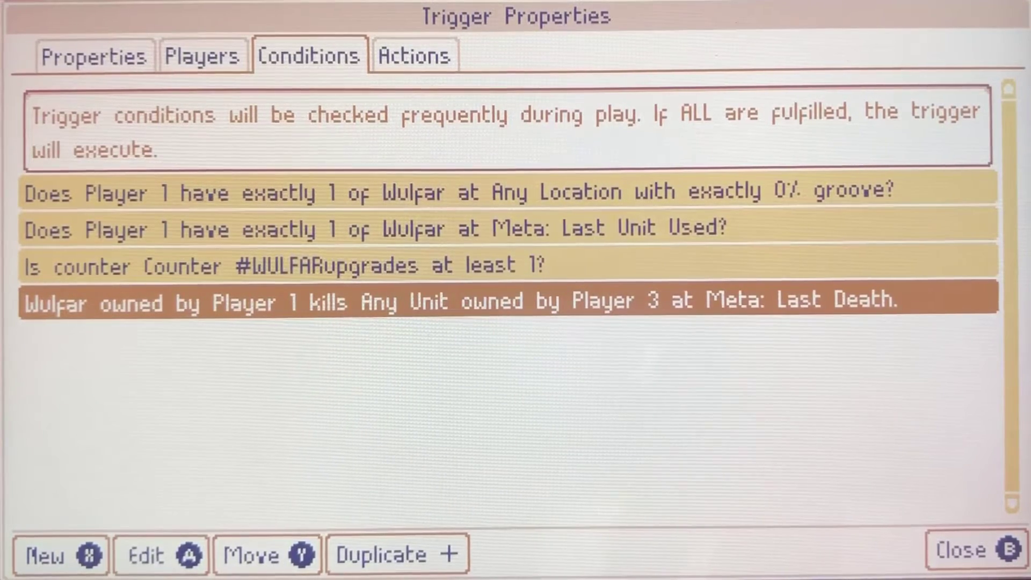
# - Examine the groovebirdieball p3 trigger's location moves and Sparrow Bomb spawn actions, and close the trigger
pyautogui.press('Tab')
pyautogui.press('Down')
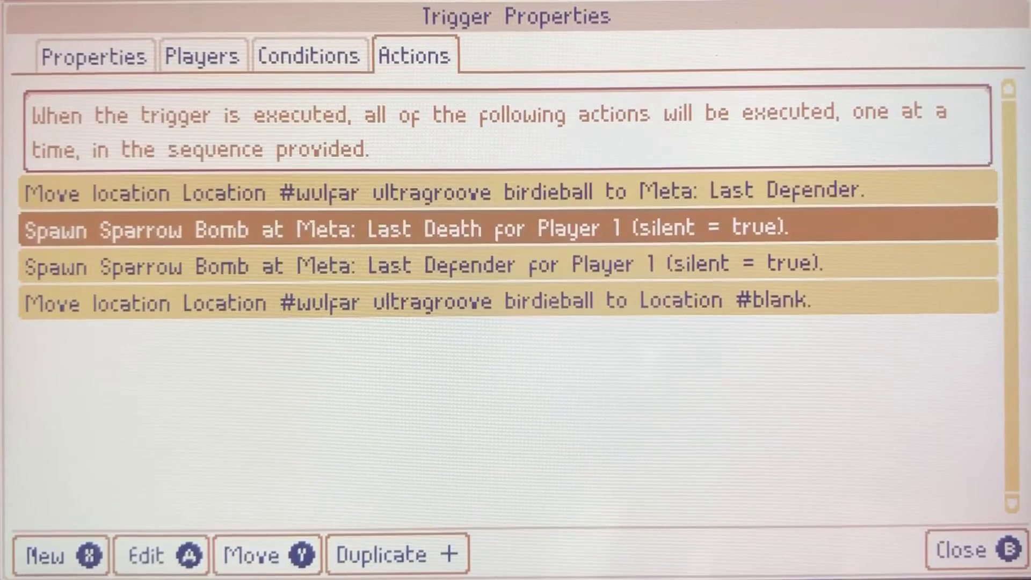
pyautogui.press('Up')
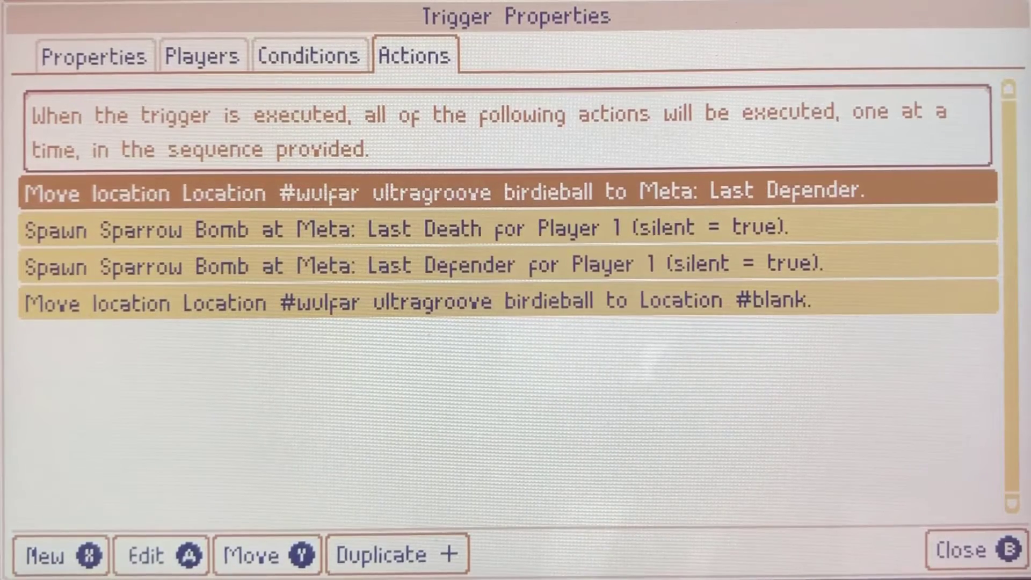
pyautogui.press('Down')
pyautogui.press('Down')
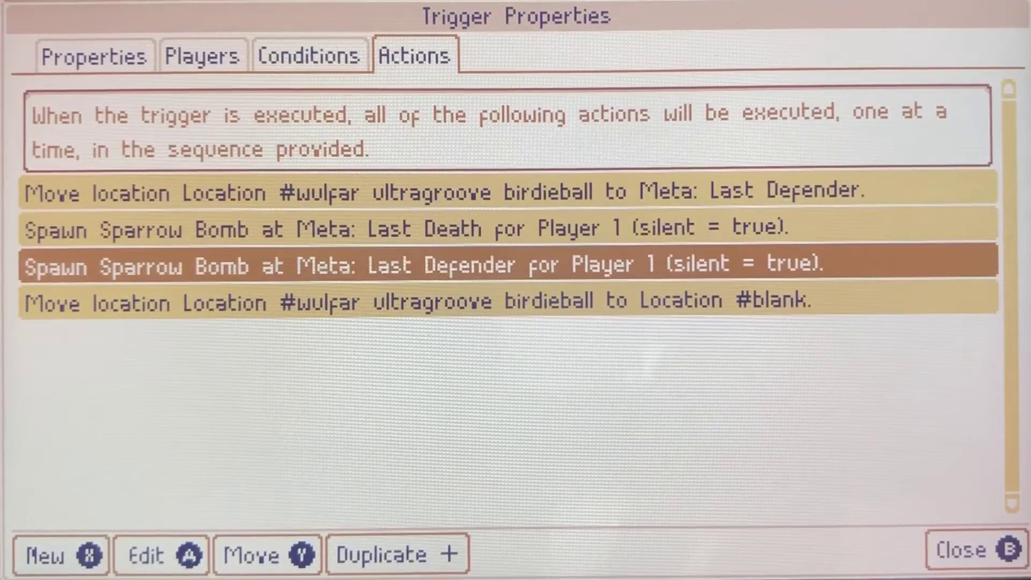
pyautogui.press('Up')
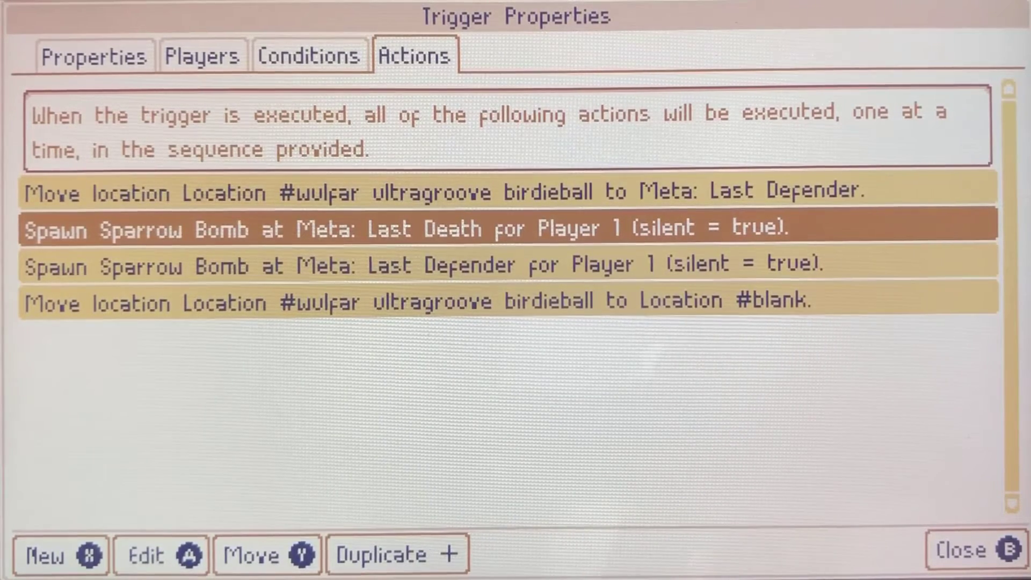
pyautogui.press('Down')
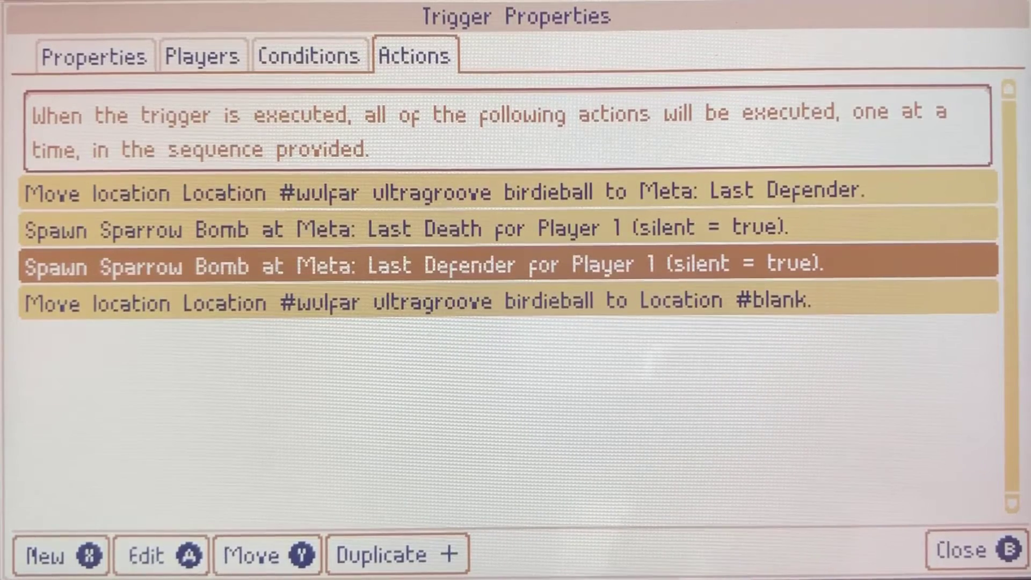
pyautogui.click(509, 301)
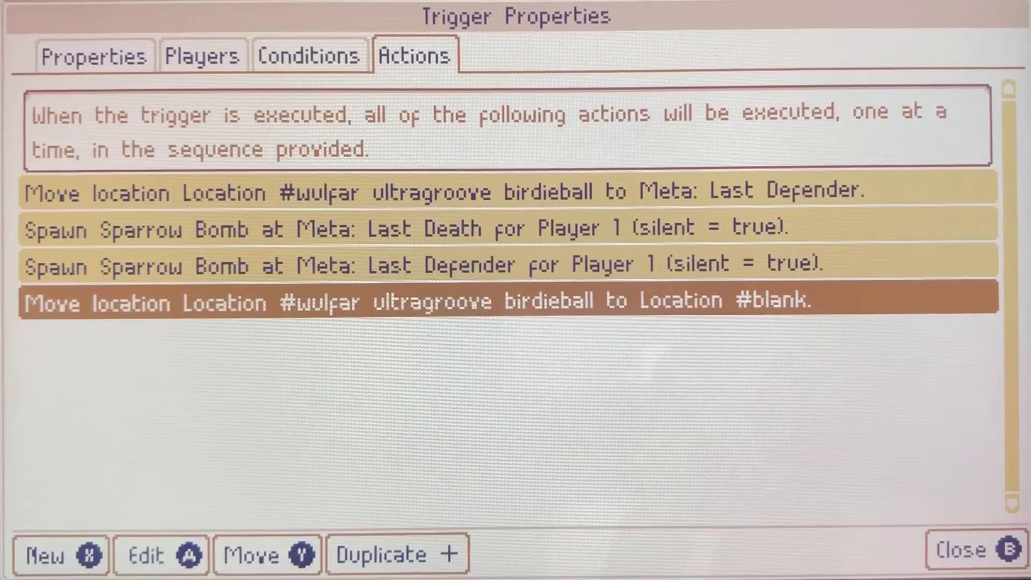
pyautogui.press('Escape')
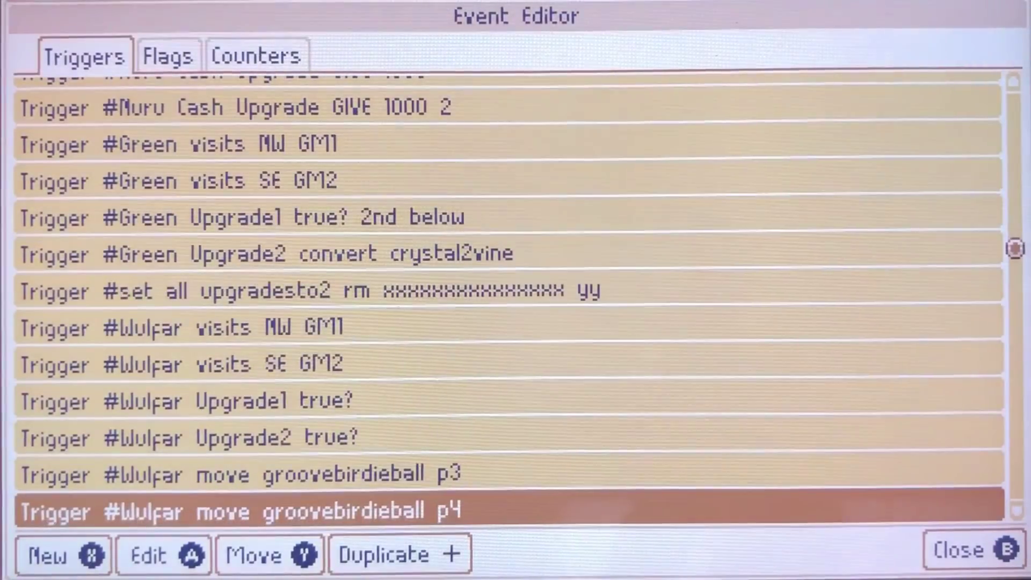
# - Open the trigger "#Wulfar move groovebirdieball p4", review its Player 4 kill condition and Sparrow Bomb actions, and close it
pyautogui.press('Return')
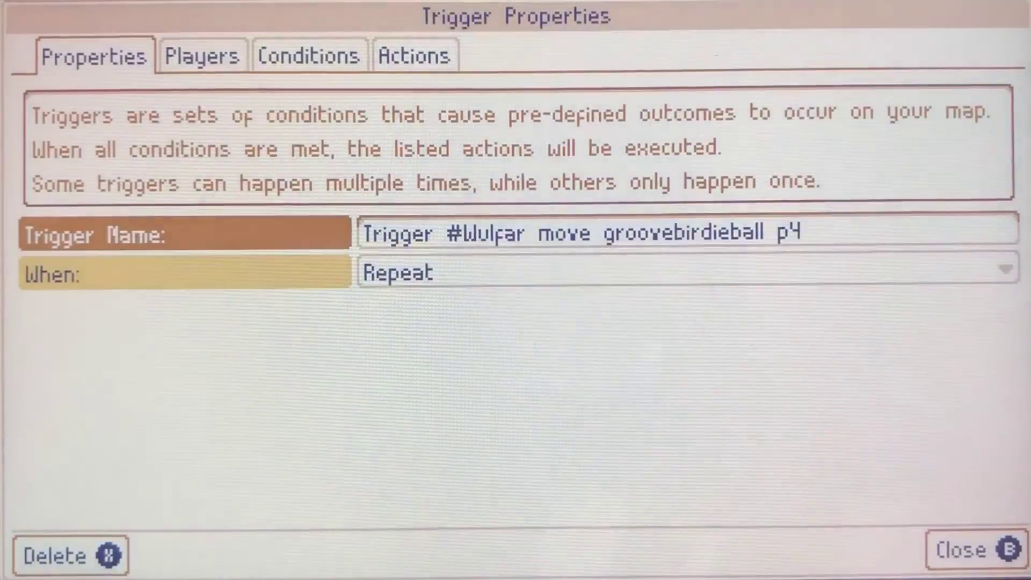
pyautogui.press('Tab')
pyautogui.press('Tab')
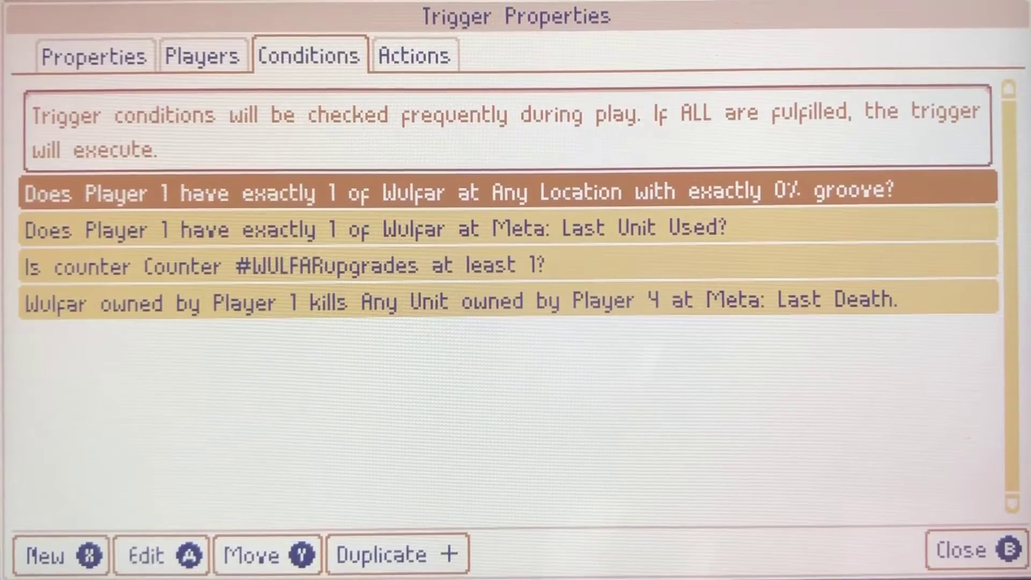
pyautogui.press('Tab')
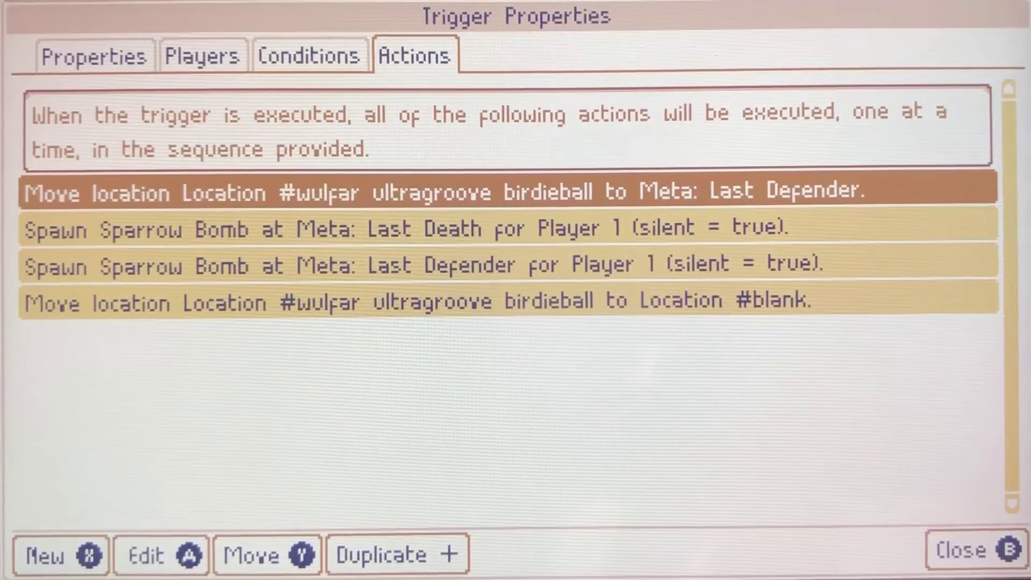
pyautogui.hotkey('shift', 'Tab')
pyautogui.press('Escape')
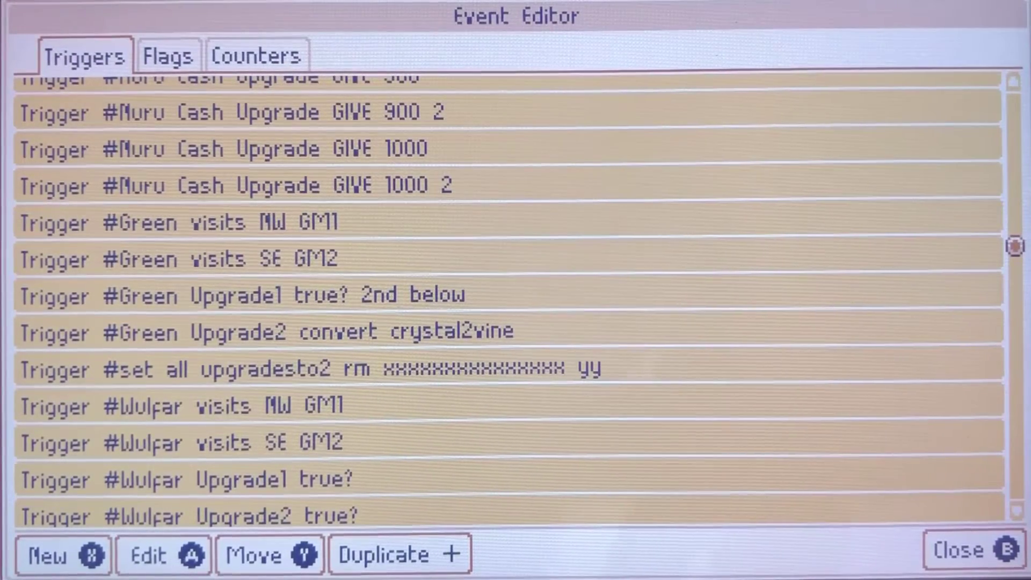
# - Open the trigger "#Wulfar move grooveheal", review its properties, players and conditions, and view its list of actions
pyautogui.press('Down')
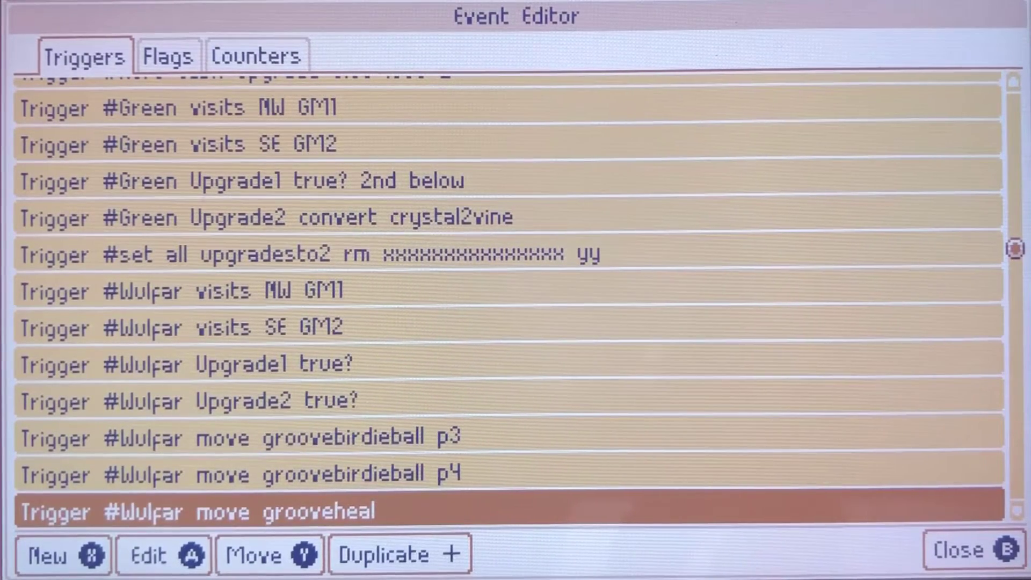
pyautogui.press('Up')
pyautogui.press('Down')
pyautogui.press('a')
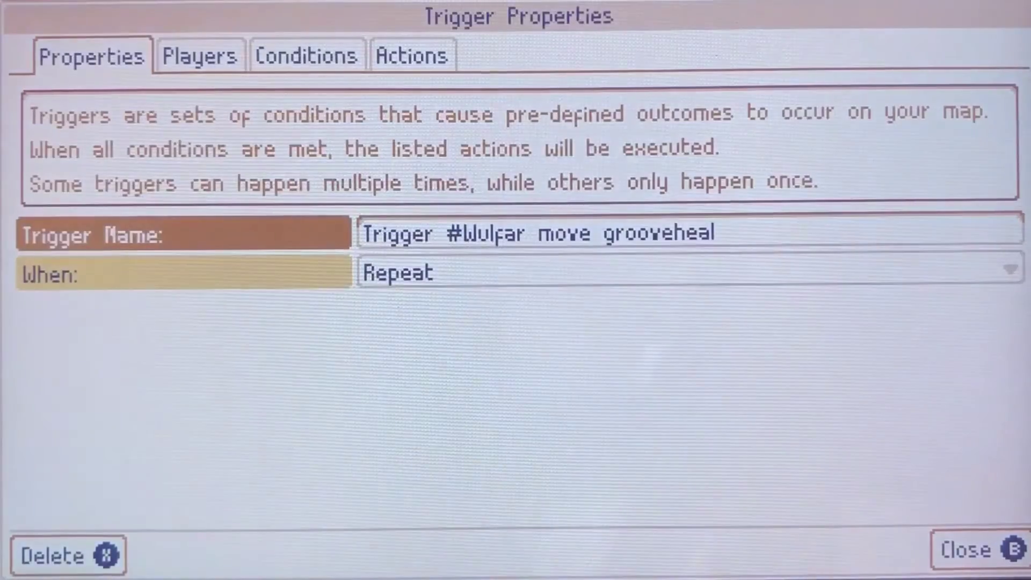
pyautogui.press('Right')
pyautogui.press('Left')
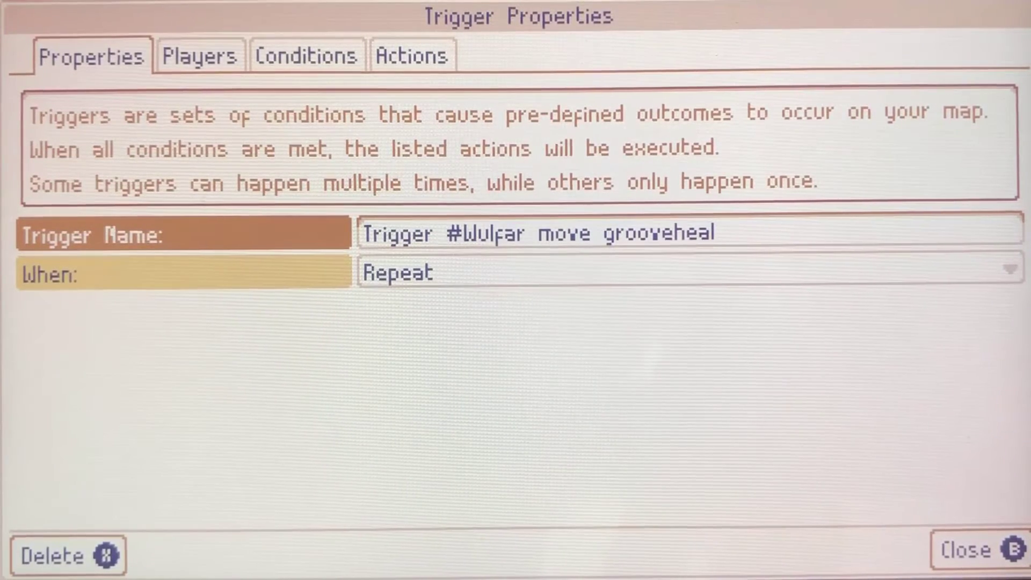
pyautogui.press('Right')
pyautogui.press('Right')
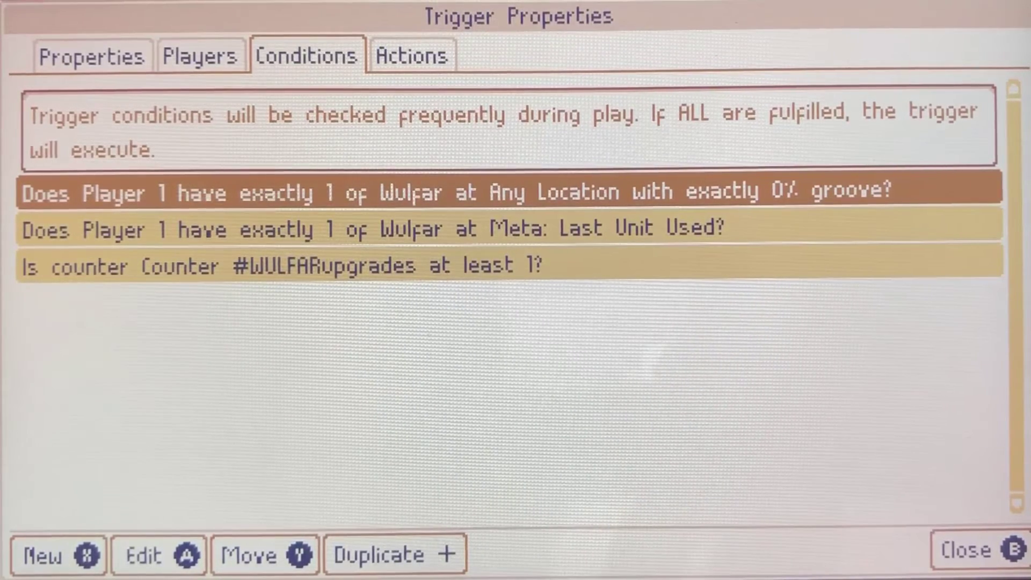
pyautogui.press('Left')
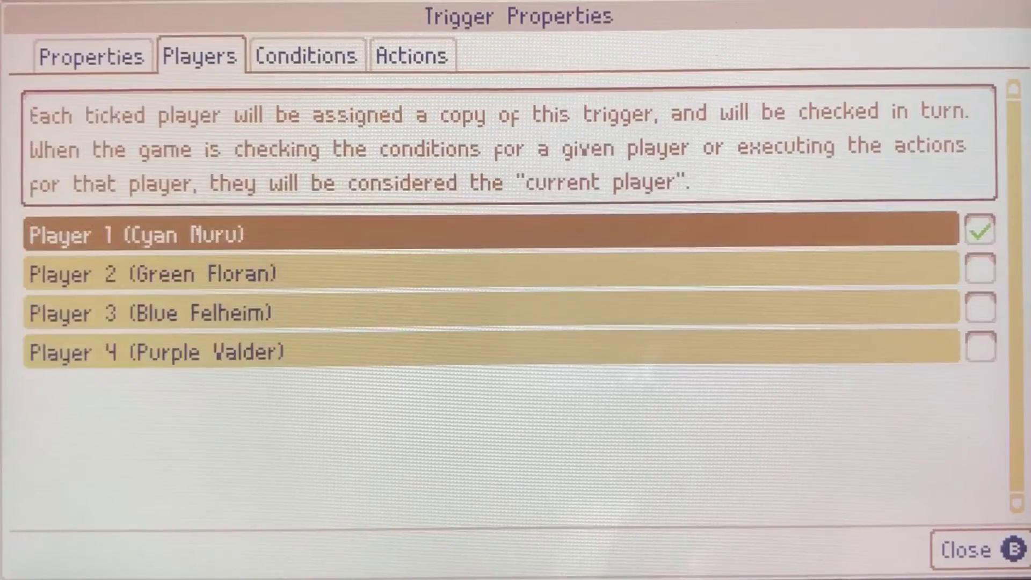
pyautogui.press('Right')
pyautogui.press('Right')
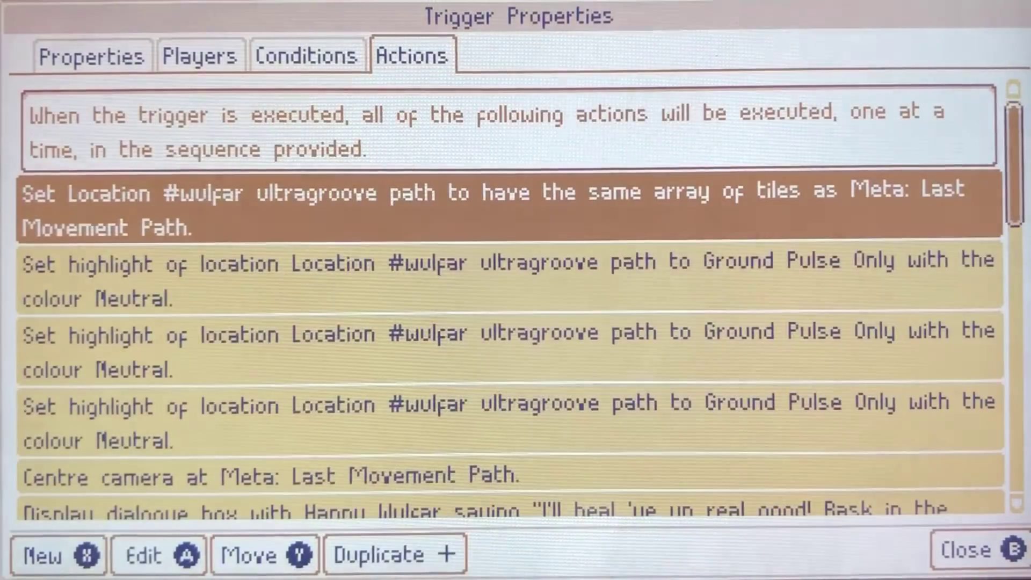
# - Examine the "#Wulfar move grooveheal" trigger's path highlight, camera, dialogue and health modification actions
pyautogui.press('Down')
pyautogui.press('Down')
pyautogui.press('Down')
pyautogui.press('Down')
pyautogui.press('Down')
pyautogui.press('Down')
pyautogui.press('Down')
pyautogui.press('Down')
pyautogui.press('Down')
pyautogui.press('Down')
pyautogui.press('Down')
pyautogui.press('Down')
pyautogui.press('Down')
pyautogui.press('Down')
pyautogui.press('Down')
pyautogui.press('Down')
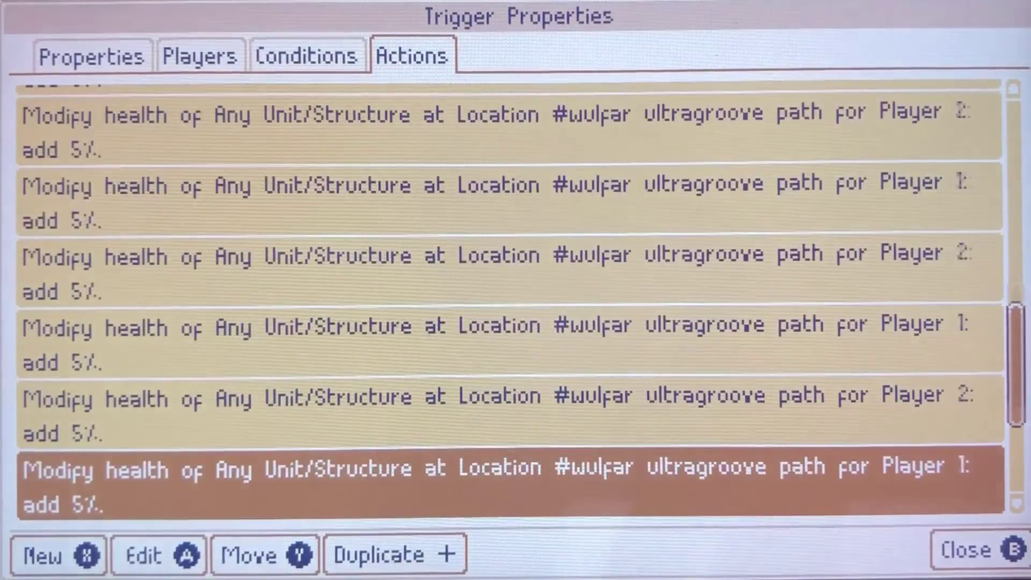
# - Review the grooveheal trigger's final highlight removal, Wulfar groove and birdieball location actions, and close the trigger
pyautogui.press('Down')
pyautogui.press('Down')
pyautogui.press('Down')
pyautogui.press('Down')
pyautogui.press('Up')
pyautogui.press('Up')
pyautogui.press('Up')
pyautogui.press('Up')
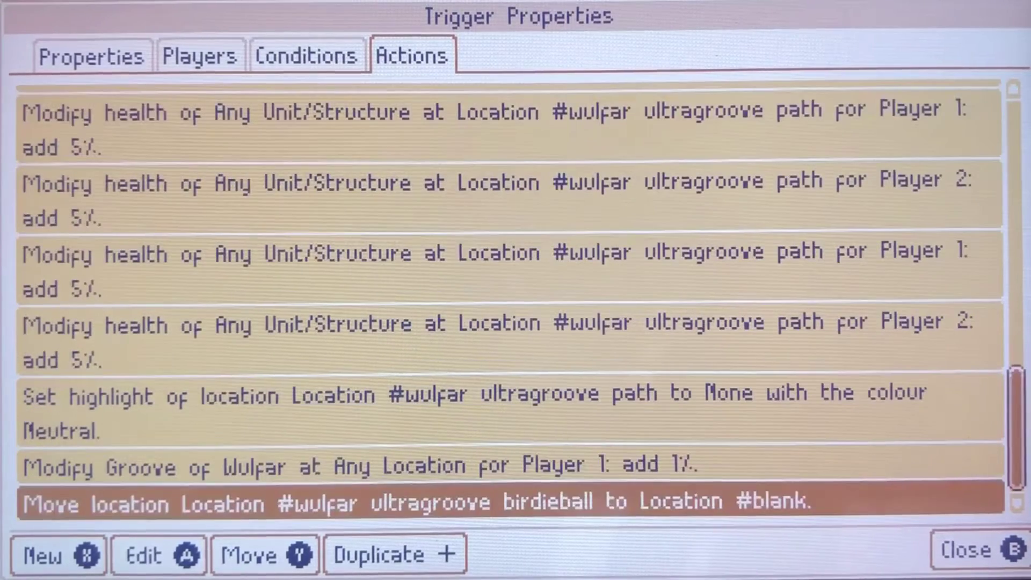
pyautogui.press('Up')
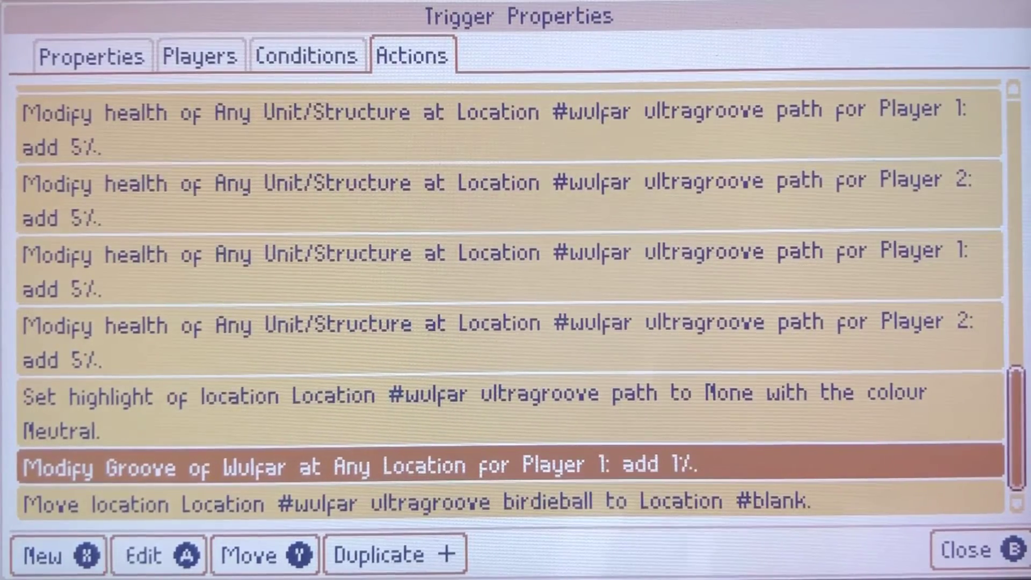
pyautogui.press('Escape')
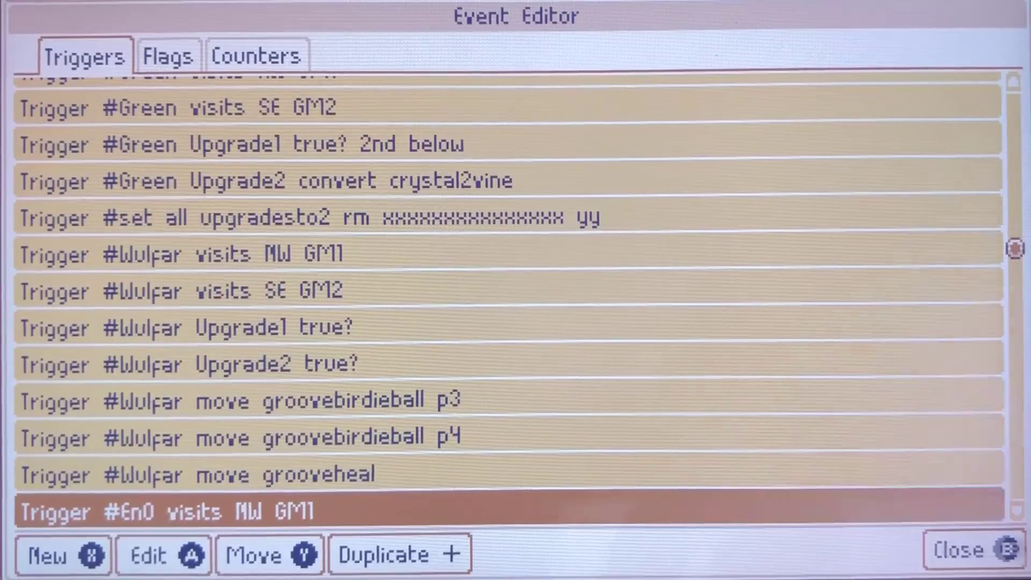
# - Open the trigger "#EnO visits NW GM1", review its players, conditions, and counter, dialogue, cutscene, gold and flag actions, and close it
pyautogui.press('Return')
pyautogui.press('Right')
pyautogui.press('Right')
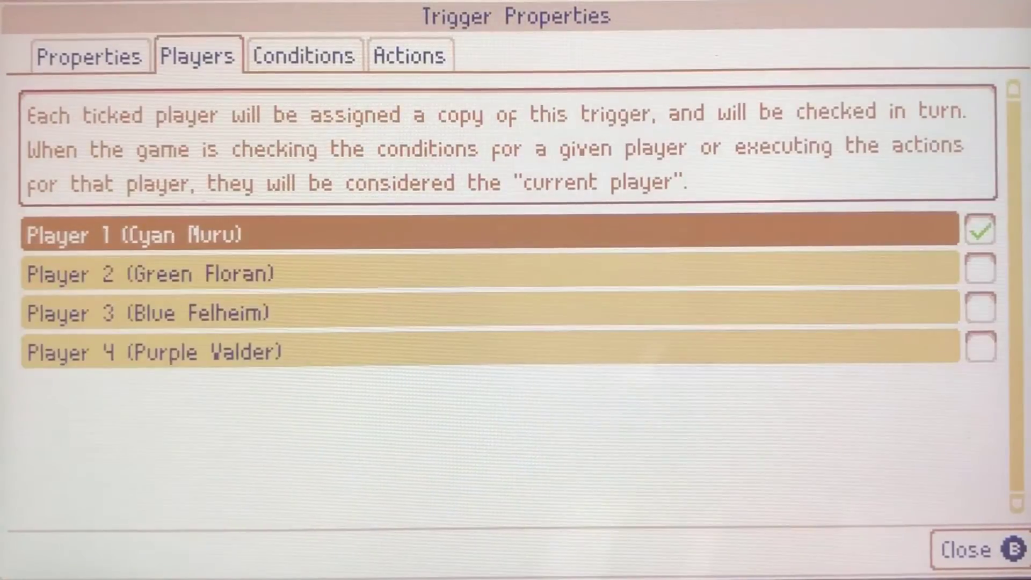
pyautogui.press('Right')
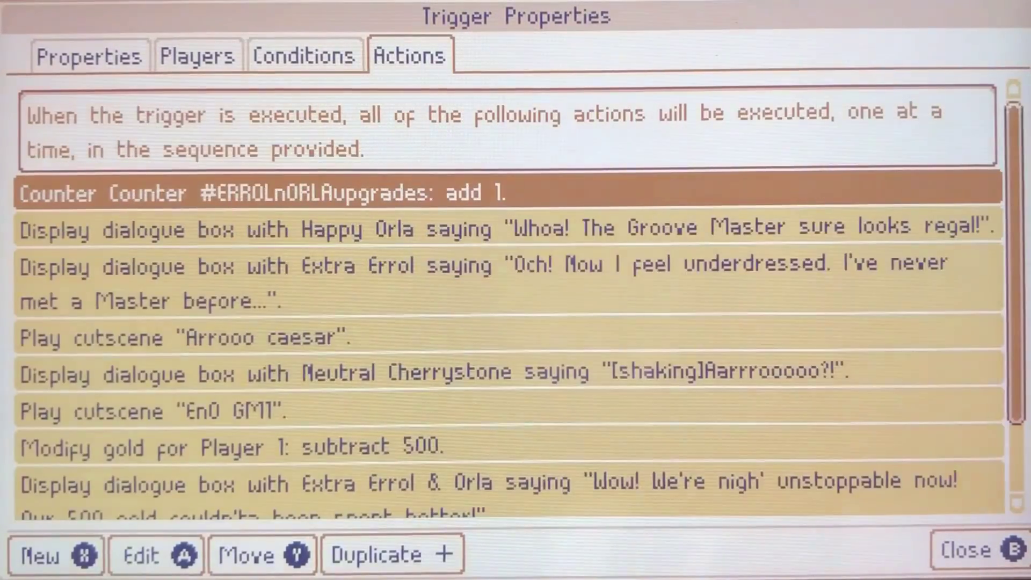
pyautogui.press('Down')
pyautogui.press('Down')
pyautogui.press('Down')
pyautogui.press('Down')
pyautogui.press('Down')
pyautogui.press('Down')
pyautogui.press('Down')
pyautogui.press('Down')
pyautogui.press('Down')
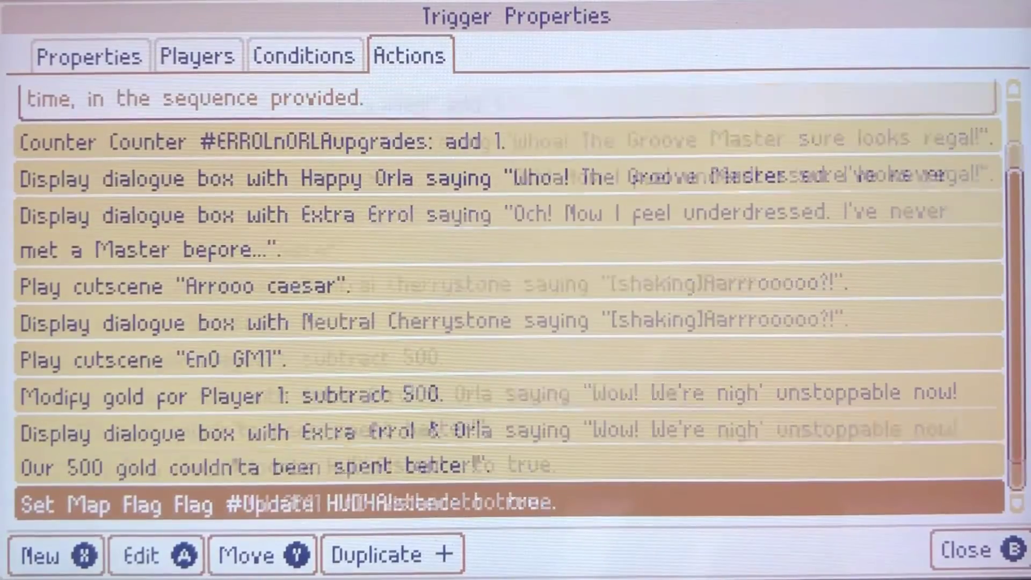
pyautogui.press('Escape')
# - Open the trigger "#EnO visits SE GM2", review its location and flag conditions and its dialogue, cutscene and gold actions, and close it
pyautogui.press('Down')
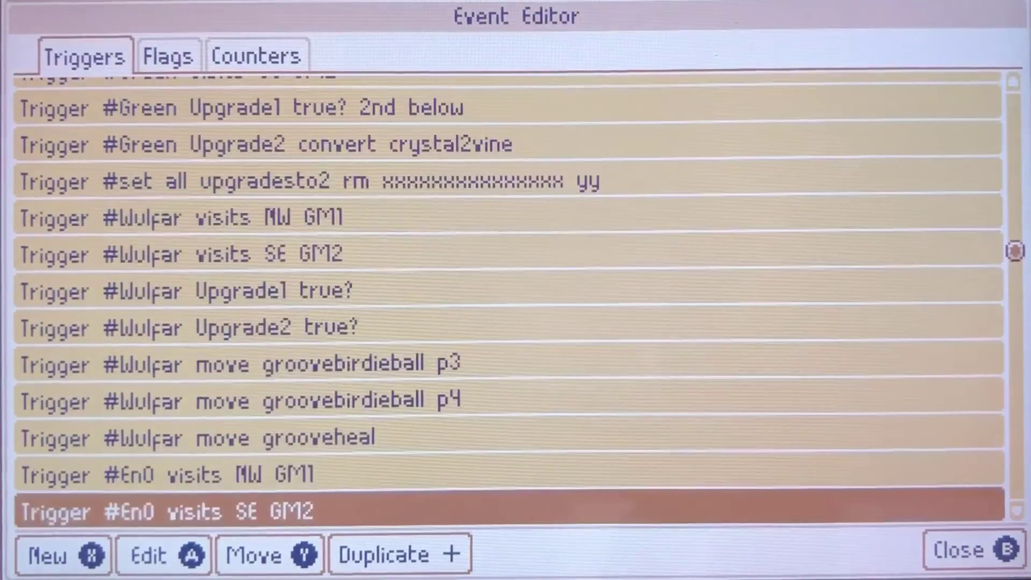
pyautogui.press('Return')
pyautogui.press('Right')
pyautogui.press('Right')
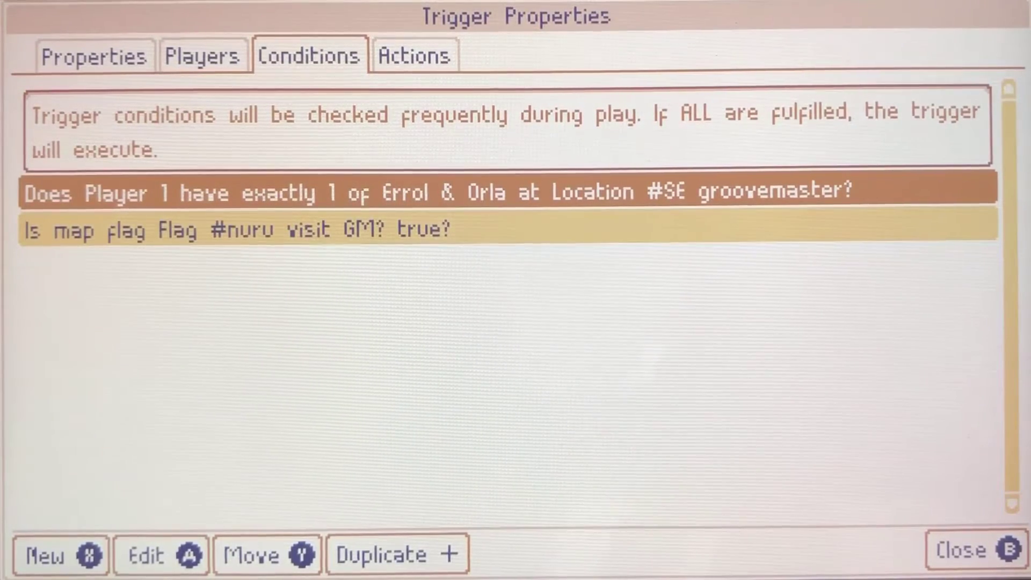
pyautogui.press('Right')
pyautogui.press('Down')
pyautogui.press('Down')
pyautogui.press('Down')
pyautogui.press('Down')
pyautogui.press('Down')
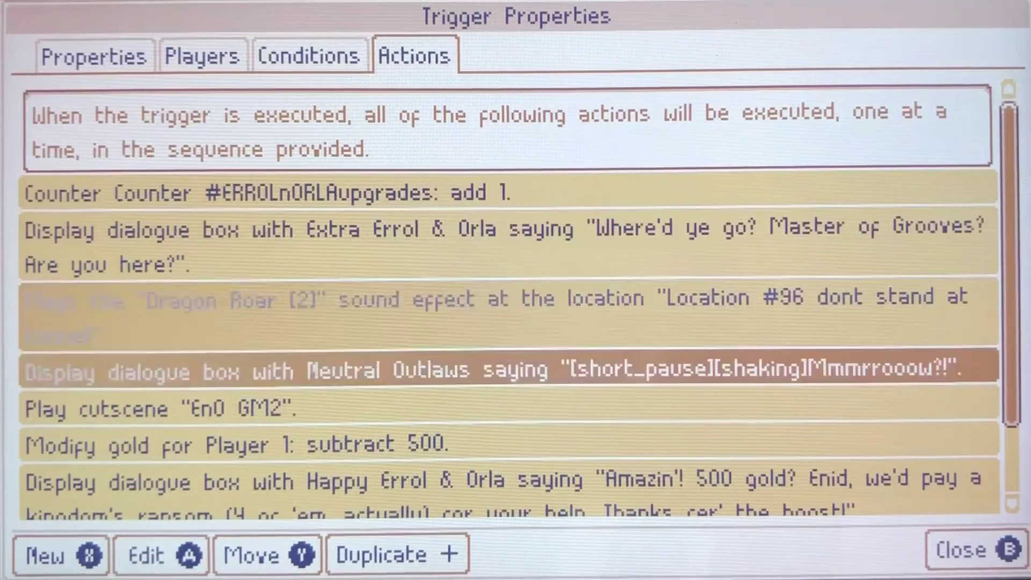
pyautogui.press('Up')
pyautogui.press('Down')
pyautogui.press('Down')
pyautogui.press('Down')
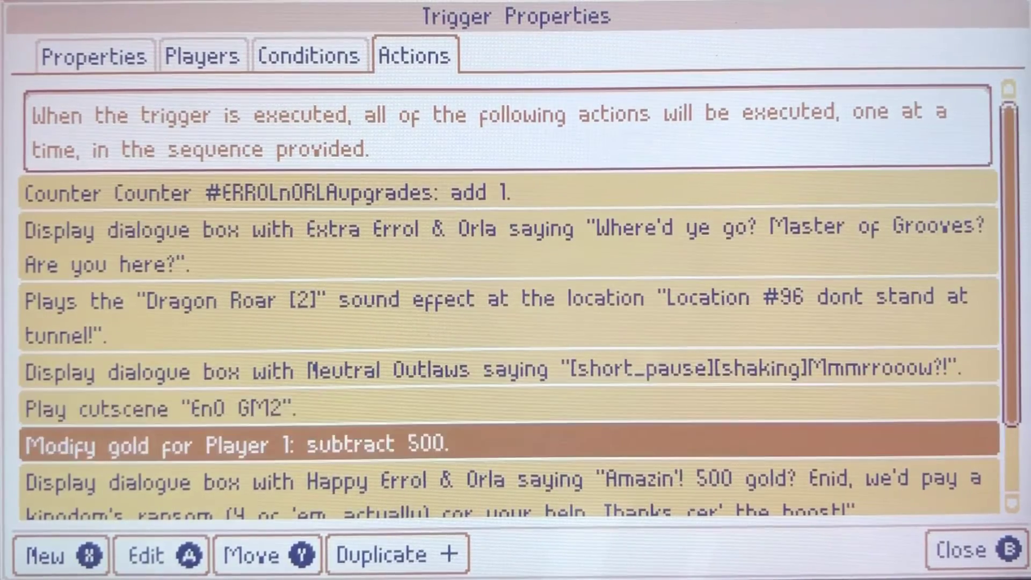
pyautogui.press('Up')
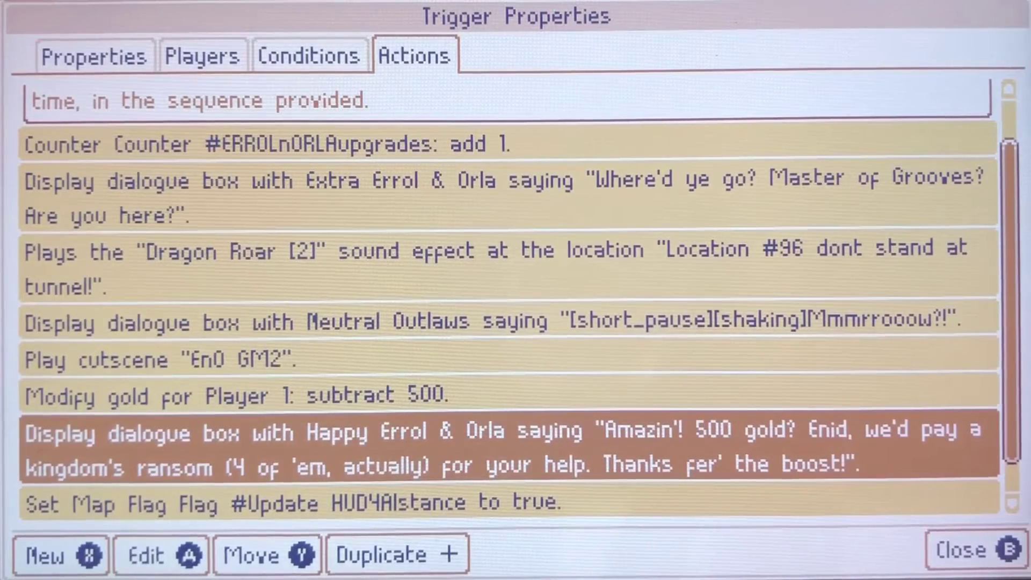
pyautogui.press('Escape')
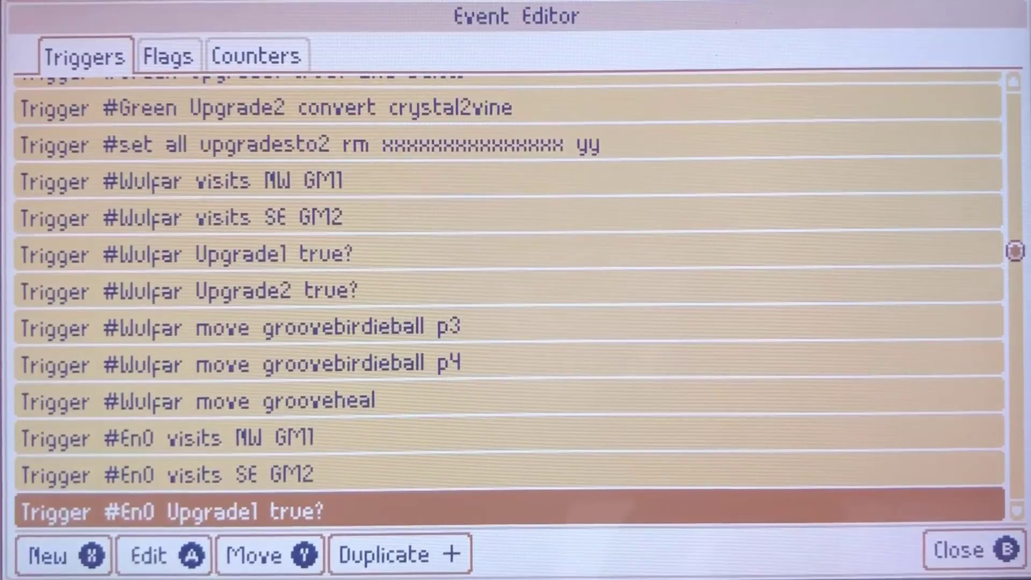
# - Open the trigger "#EnO Upgrade1 true?", review its counter and turn conditions and its groove and damage actions, and close it
pyautogui.press('Return')
pyautogui.press('Tab')
pyautogui.press('Tab')
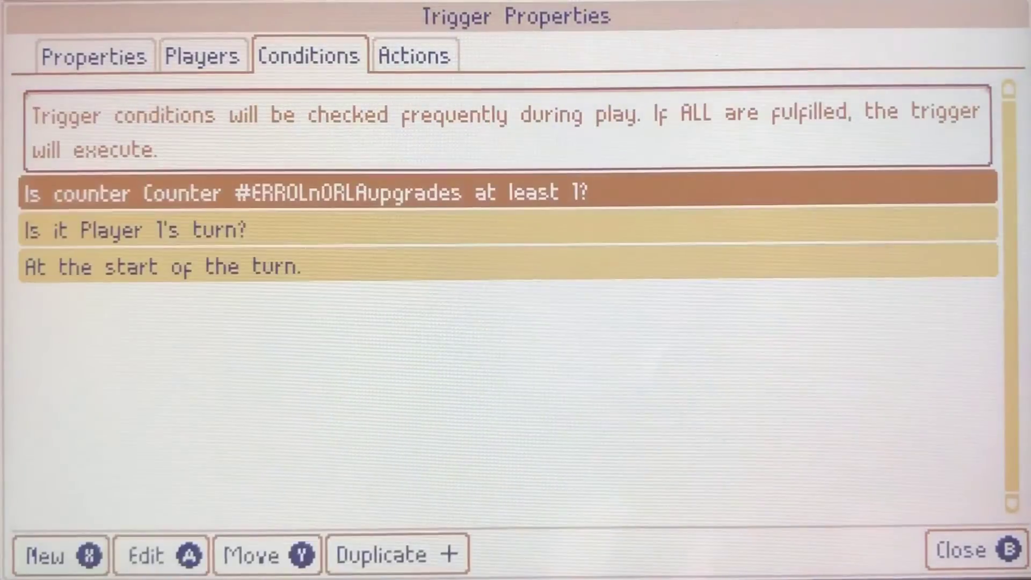
pyautogui.press('Tab')
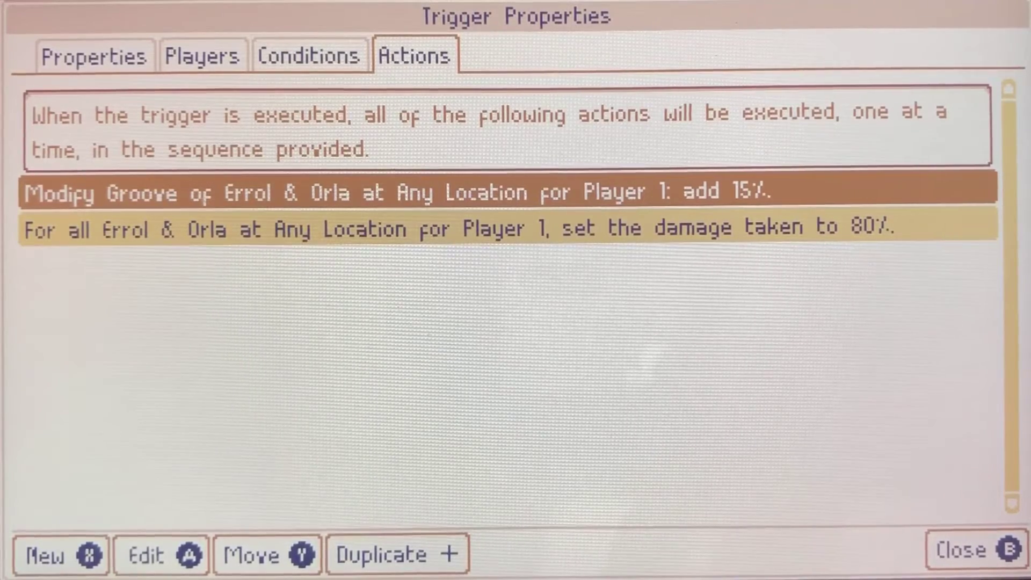
pyautogui.press('Escape')
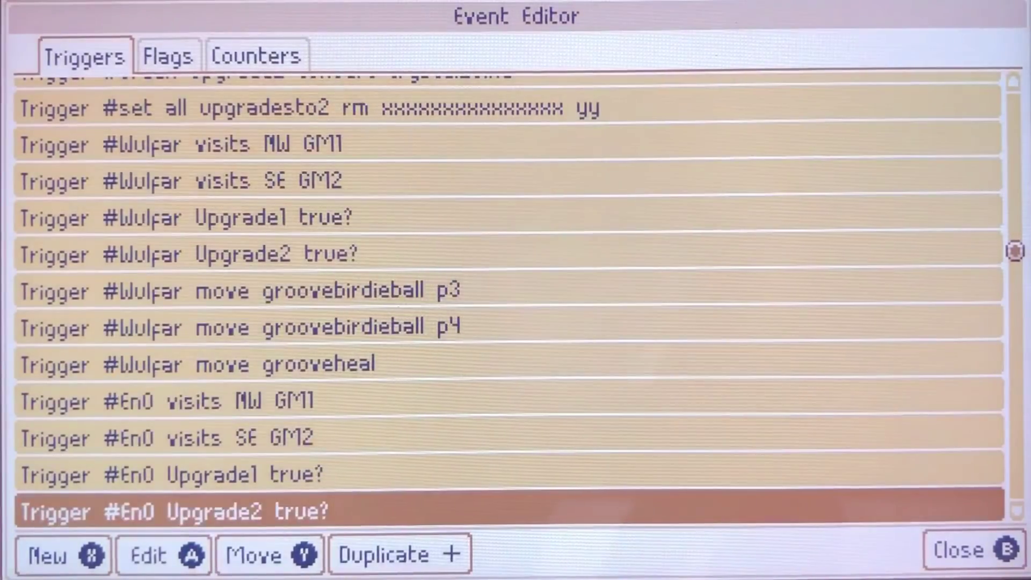
# - Open the trigger "#EnO Upgrade2 true?", review its properties, counter and turn conditions, and groove and damage actions, and close it
pyautogui.press('Return')
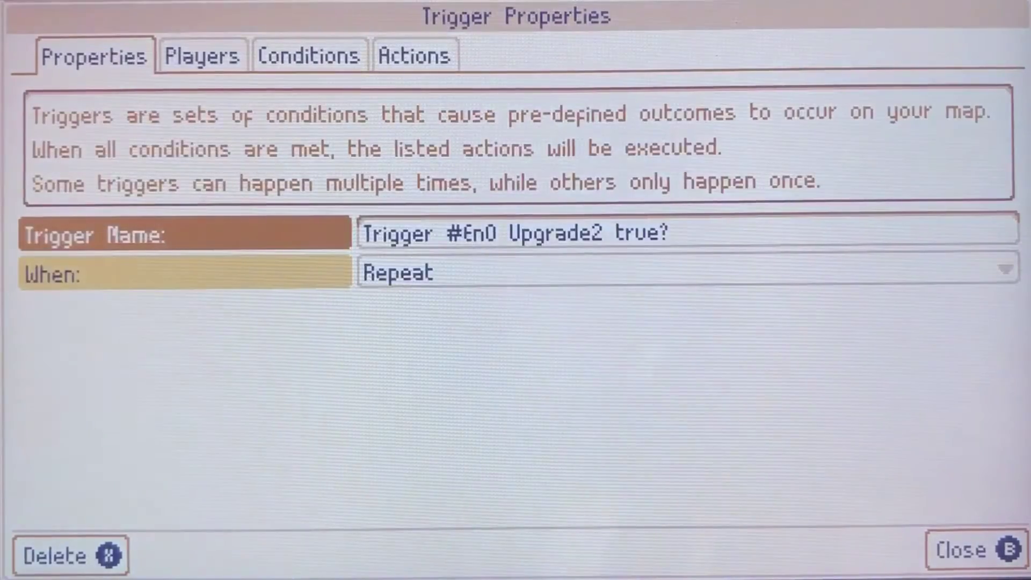
pyautogui.press('Tab')
pyautogui.press('Tab')
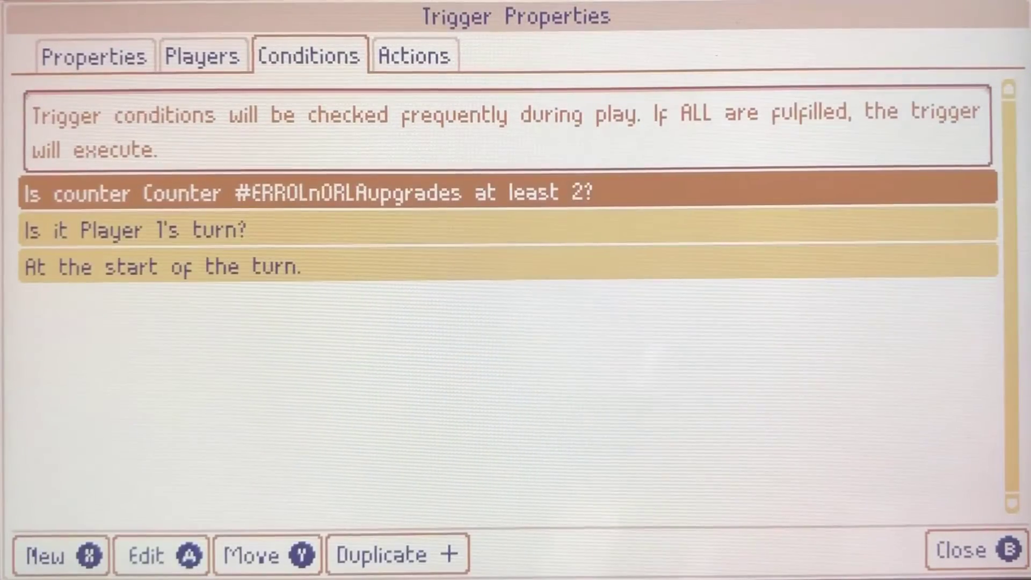
pyautogui.press('Tab')
pyautogui.press('Down')
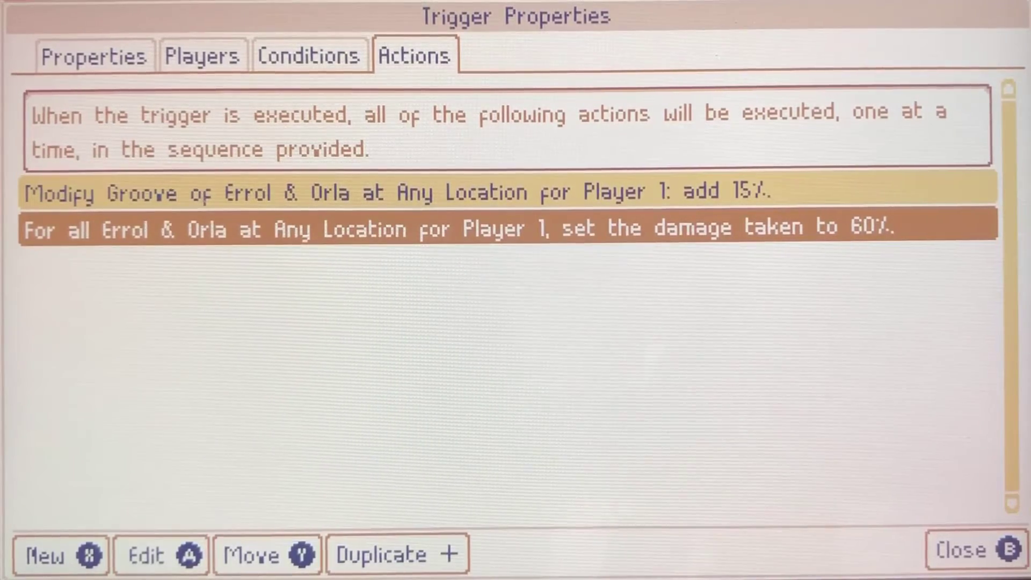
pyautogui.press('Escape')
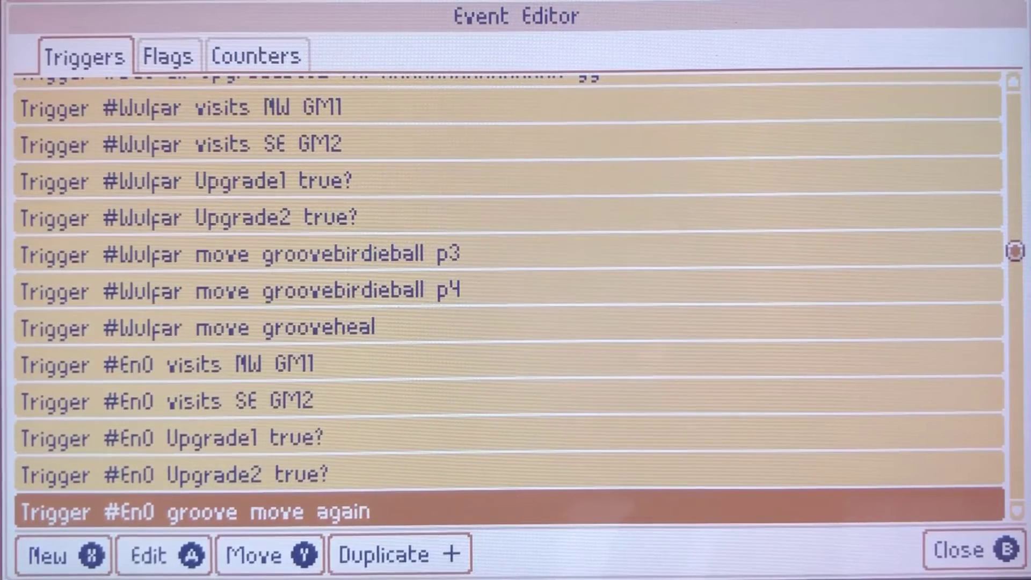
# - Open the trigger "#EnO groove move again" and review its groove, last unit used and upgrade counter conditions
pyautogui.press('Return')
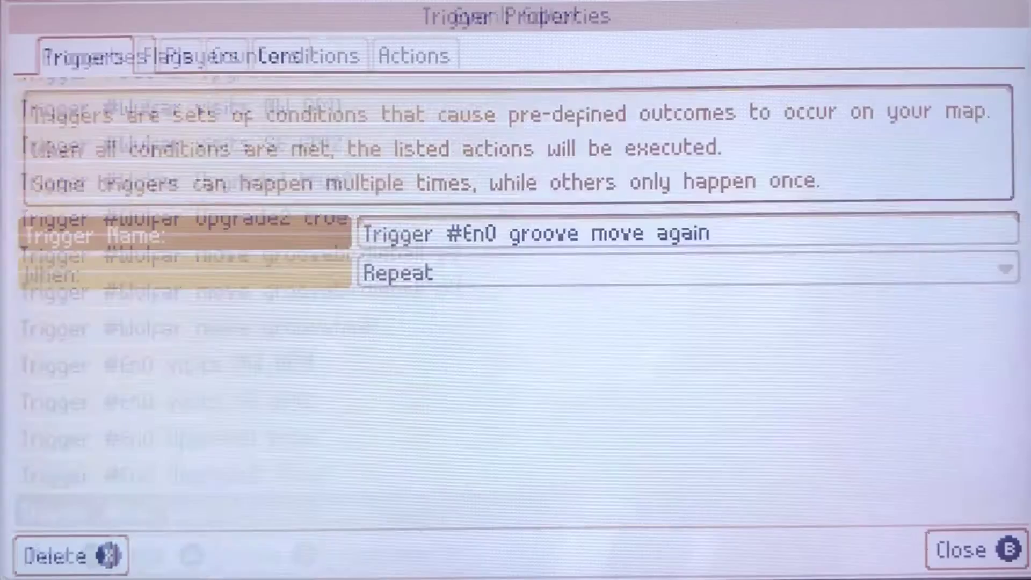
pyautogui.press('Tab')
pyautogui.press('Tab')
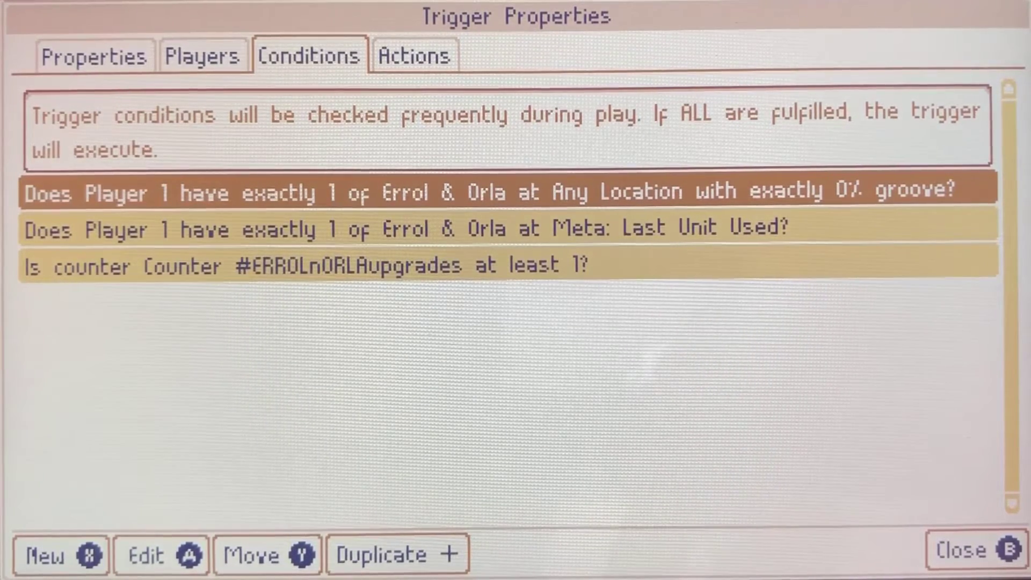
pyautogui.press('Down')
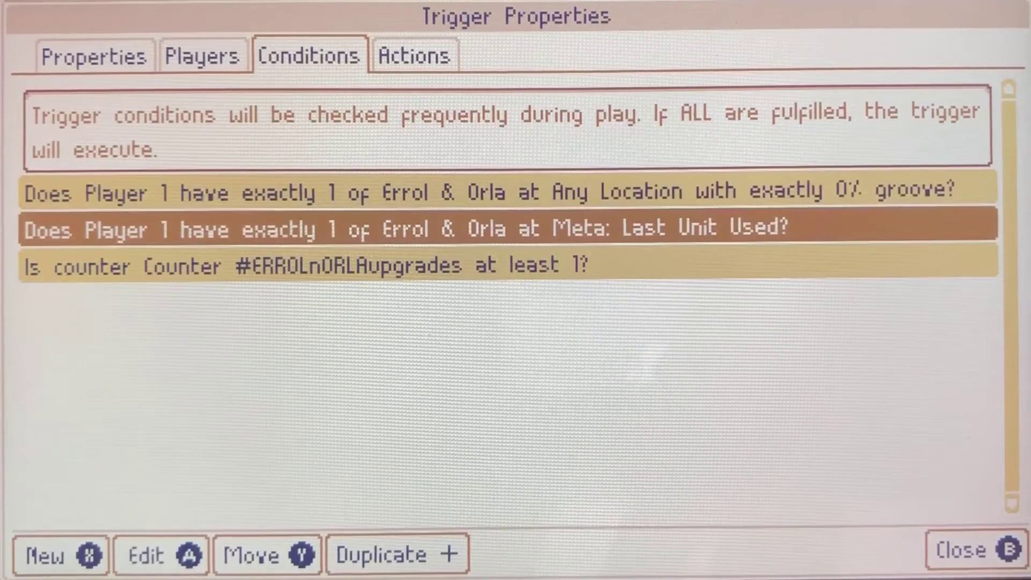
pyautogui.press('Up')
pyautogui.press('Down')
pyautogui.press('Down')
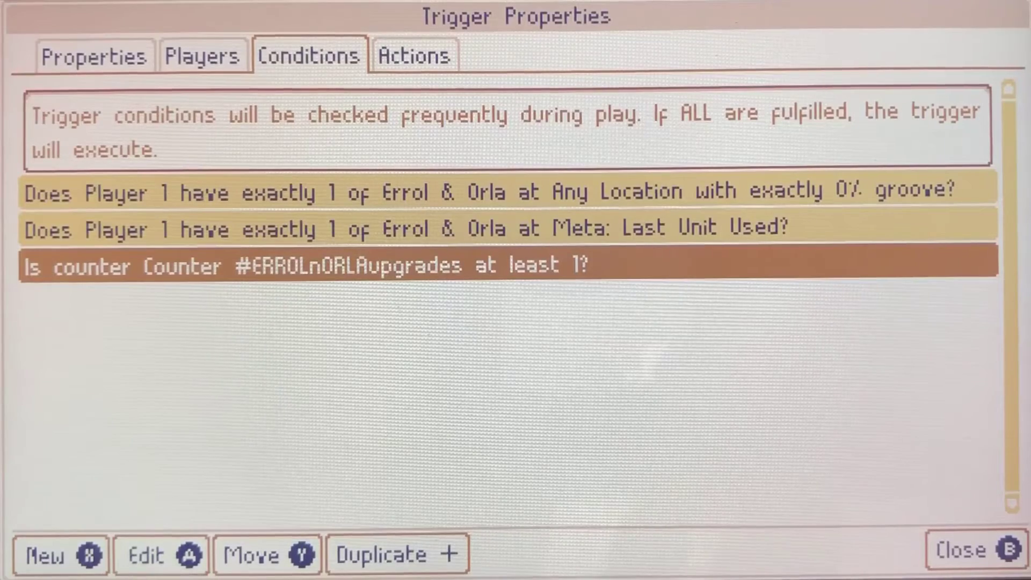
# - Examine the groove move again trigger's groove, cutscene, dialogue and turn spent actions, and close the trigger
pyautogui.press('Right')
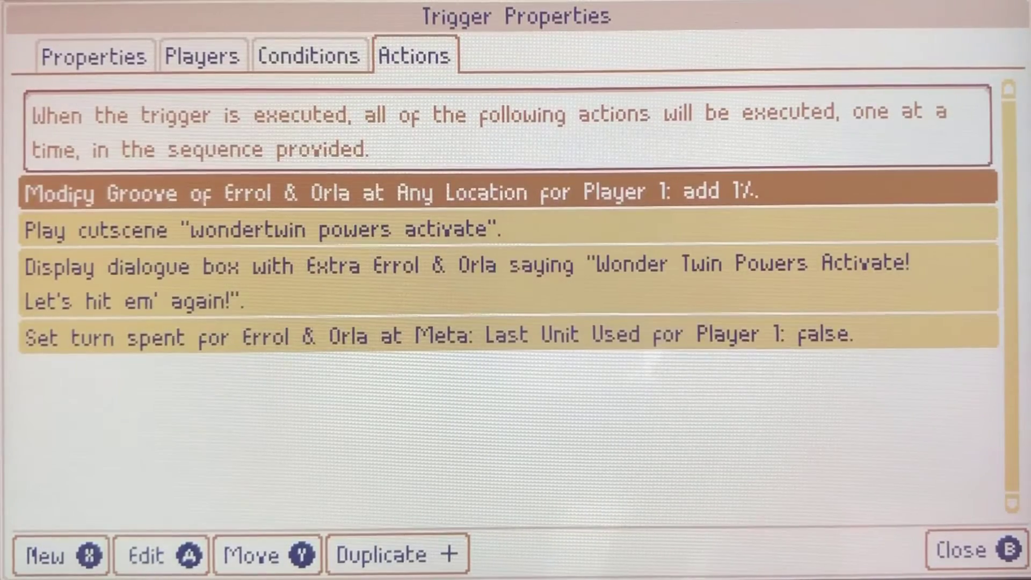
pyautogui.press('Down')
pyautogui.press('Down')
pyautogui.press('Down')
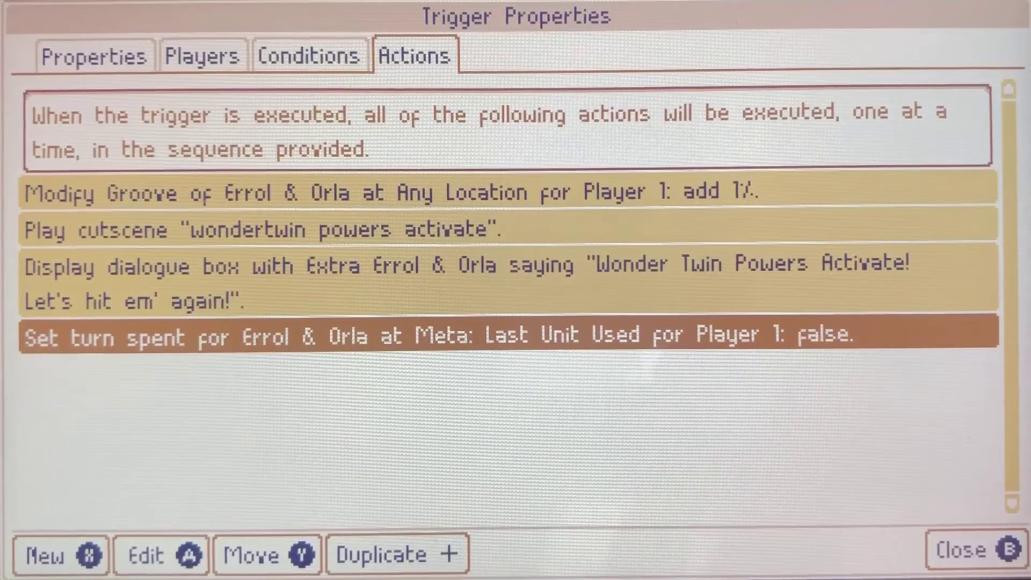
pyautogui.press('Up')
pyautogui.press('Up')
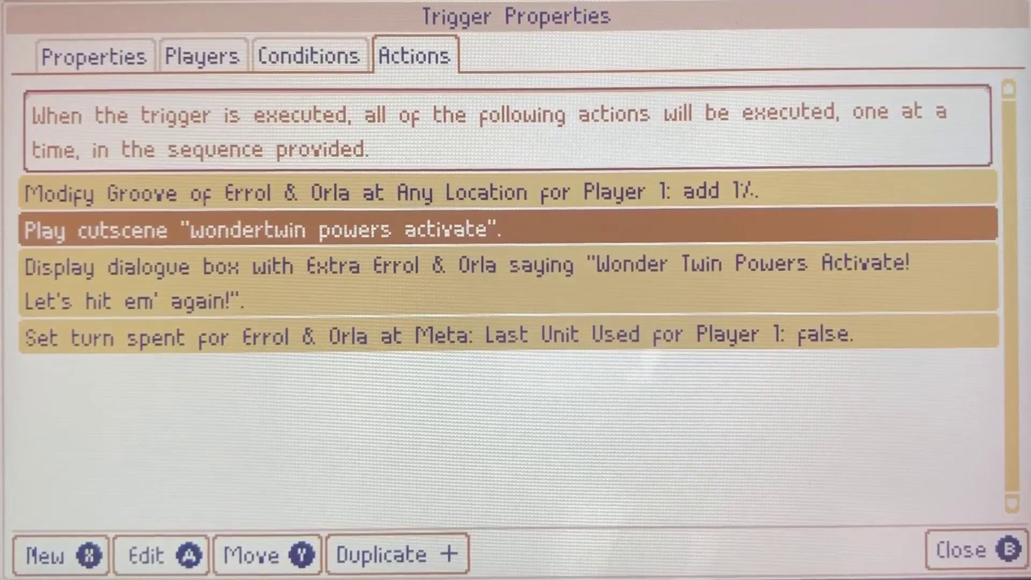
pyautogui.press('Down')
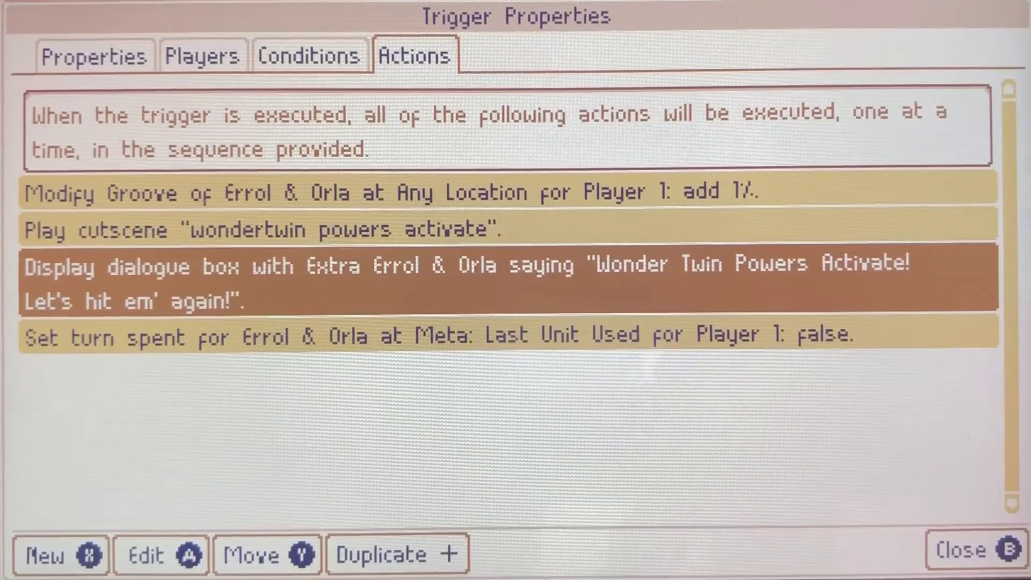
pyautogui.press('Escape')
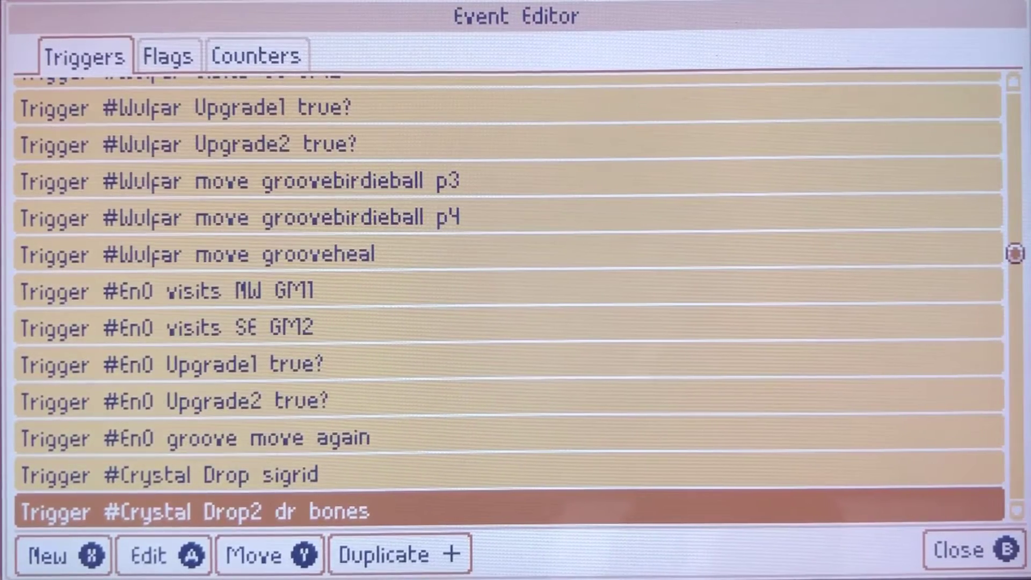
# - Browse the trigger list through the crystal drop triggers for sigrid and dr bones and the crystal aura track triggers
pyautogui.press('Up')
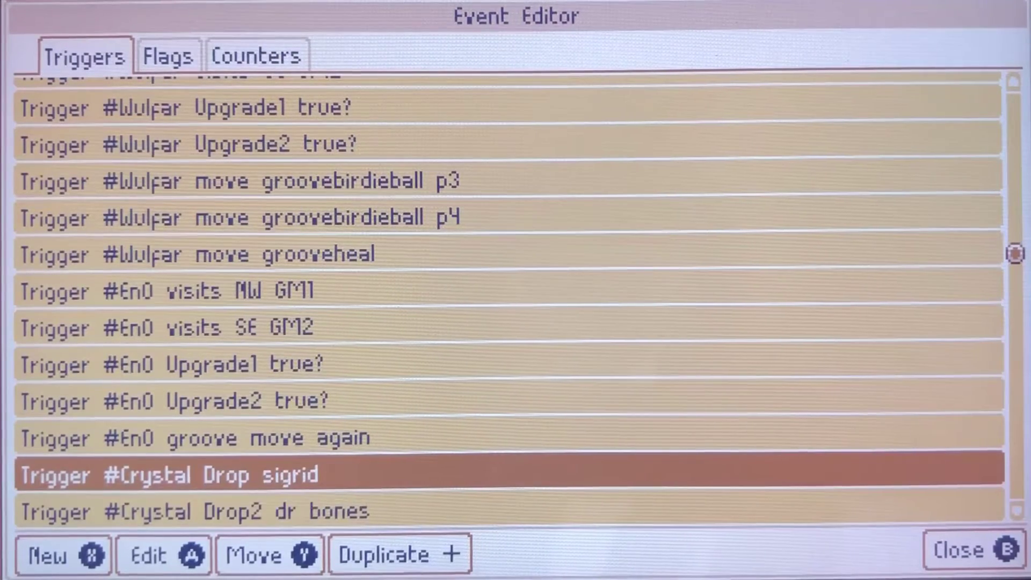
pyautogui.press('Down')
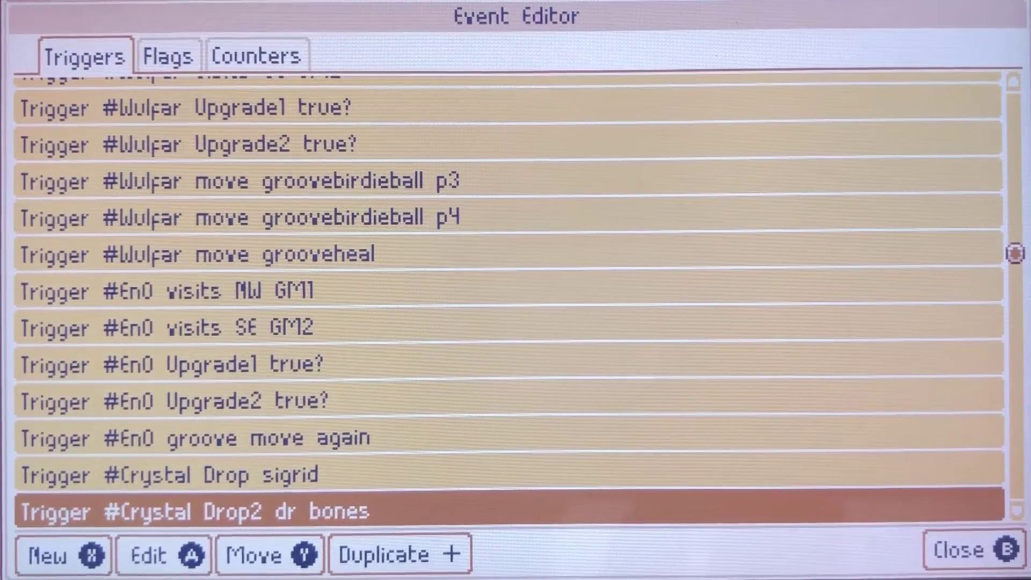
pyautogui.press('Down')
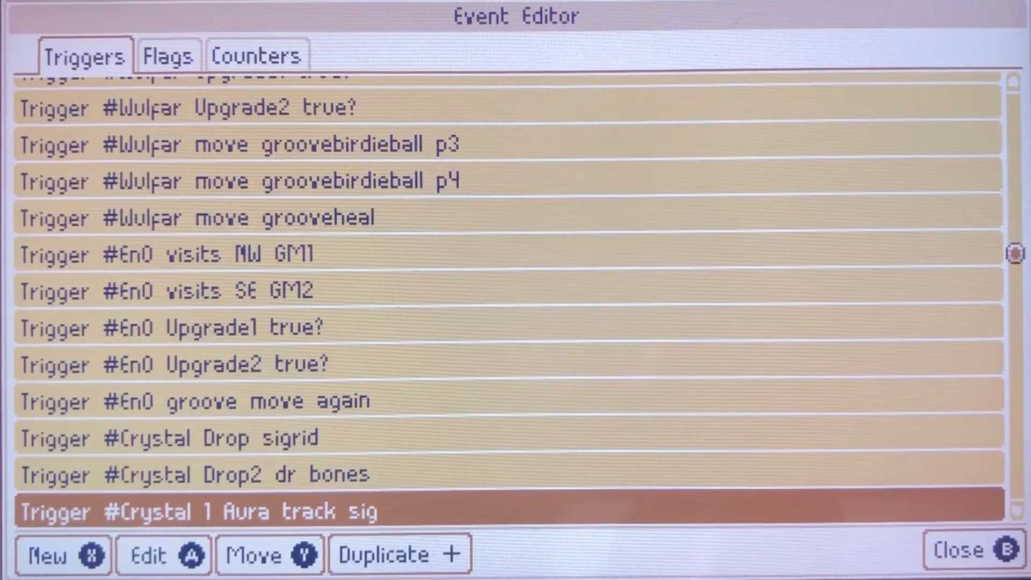
pyautogui.press('Down')
pyautogui.press('Down')
pyautogui.press('Down')
pyautogui.press('Down')
pyautogui.press('Down')
pyautogui.press('Down')
pyautogui.press('Down')
pyautogui.press('Down')
pyautogui.press('Down')
pyautogui.press('Down')
pyautogui.press('Down')
pyautogui.press('Down')
pyautogui.press('Down')
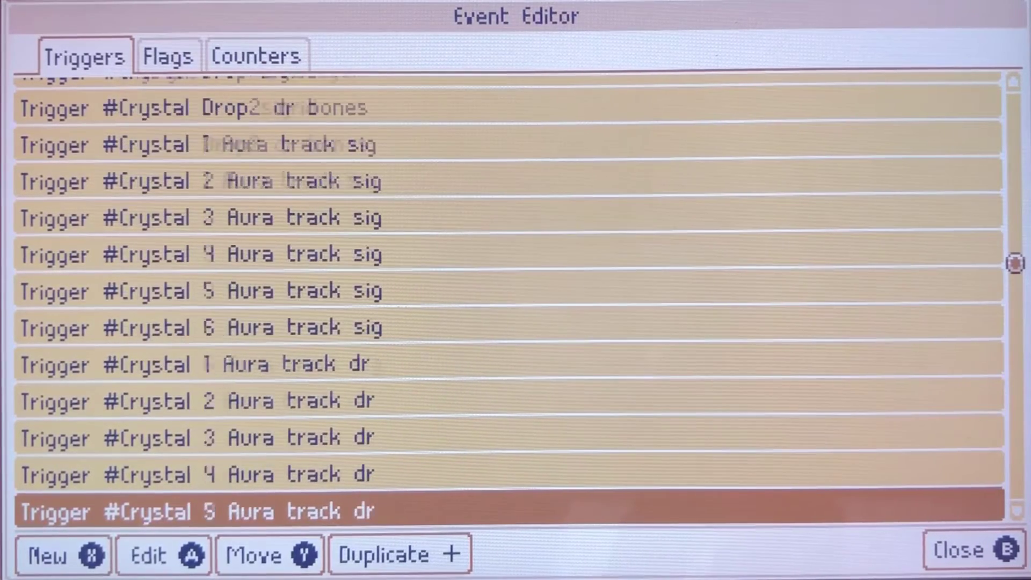
# - Look back through the crystal aura triggers in the list and return to "#Crystal Drop sigrid"
pyautogui.press('Up')
pyautogui.press('Up')
pyautogui.press('Up')
pyautogui.press('Up')
pyautogui.press('Up')
pyautogui.press('Up')
pyautogui.press('Up')
pyautogui.press('Up')
pyautogui.press('Up')
pyautogui.press('Up')
pyautogui.press('Up')
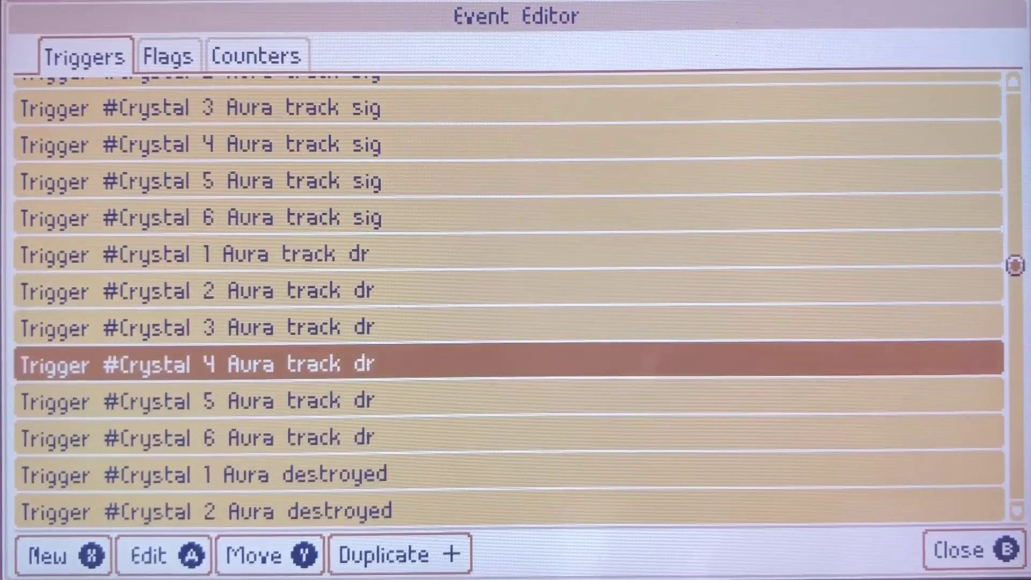
pyautogui.press('Up')
pyautogui.press('Up')
pyautogui.press('Up')
pyautogui.press('Up')
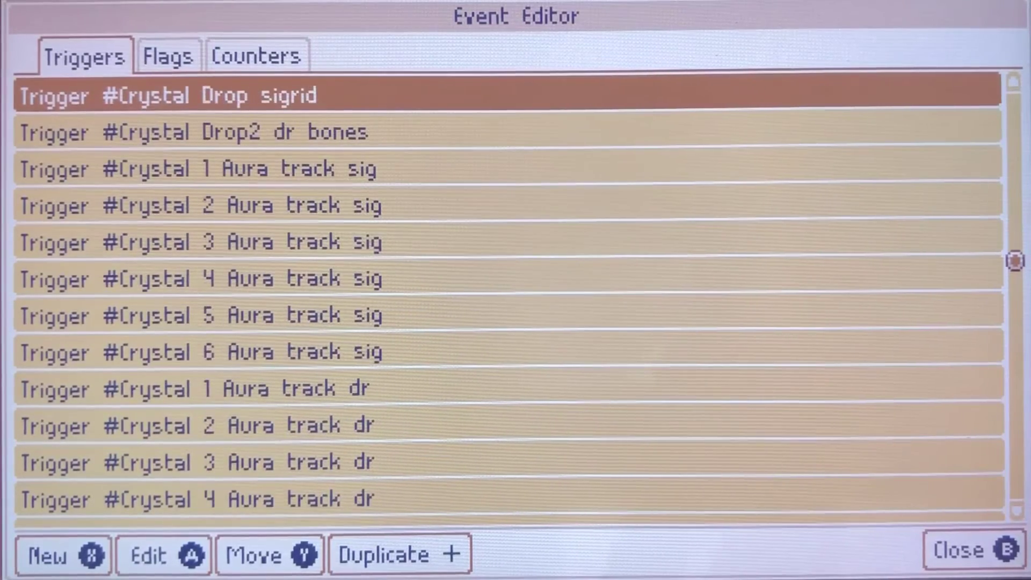
# - Look over the sigrid and dr bones crystal drop triggers and the first sigrid aura track trigger in the list
pyautogui.press('Down')
pyautogui.press('Down')
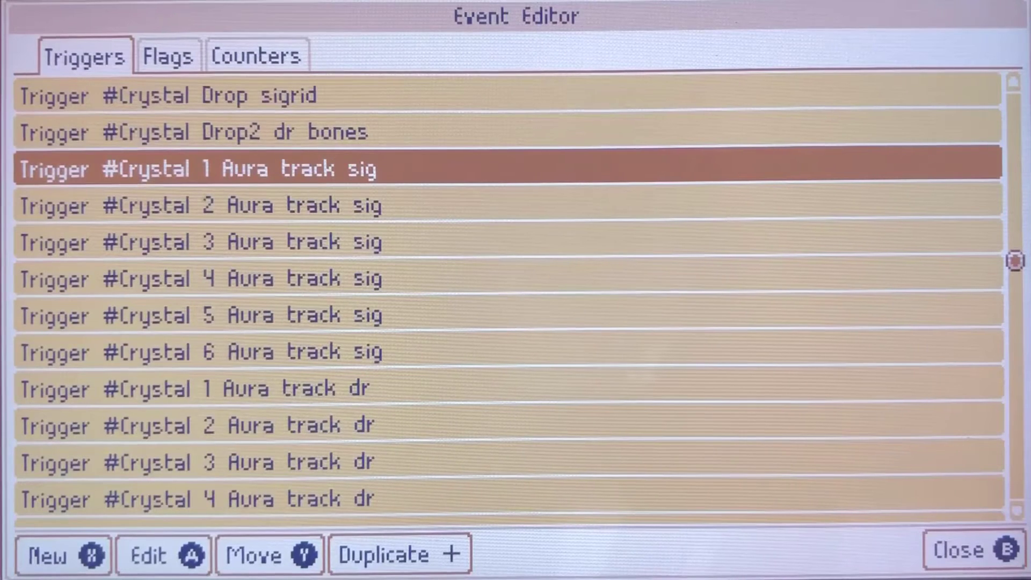
pyautogui.press('Up')
pyautogui.press('Up')
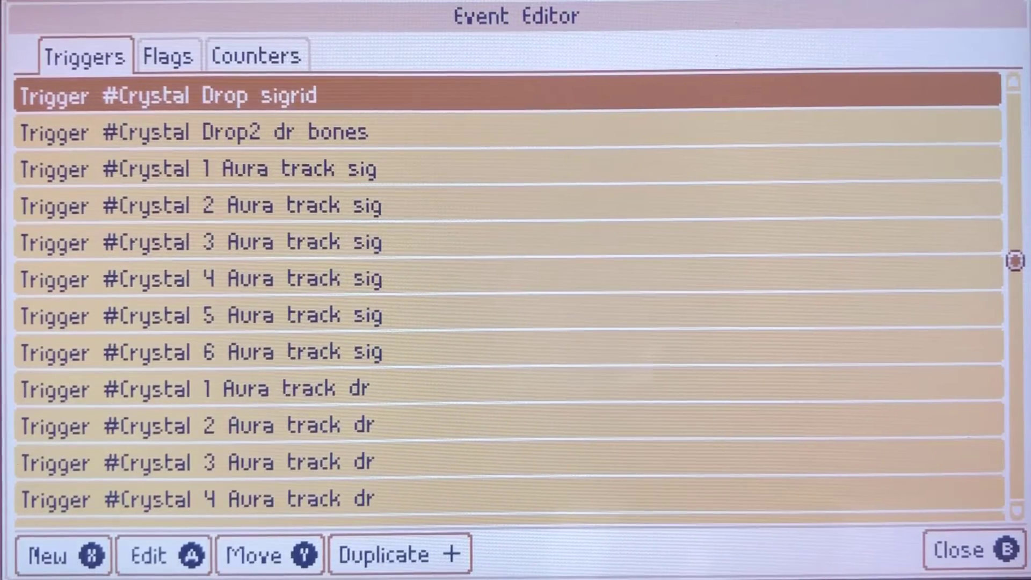
pyautogui.press('Down')
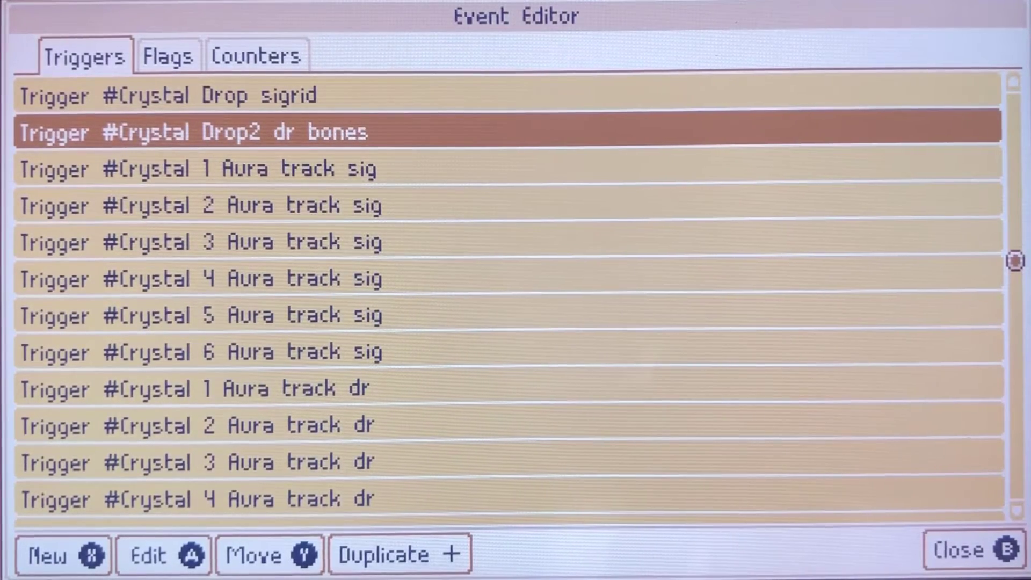
pyautogui.press('Down')
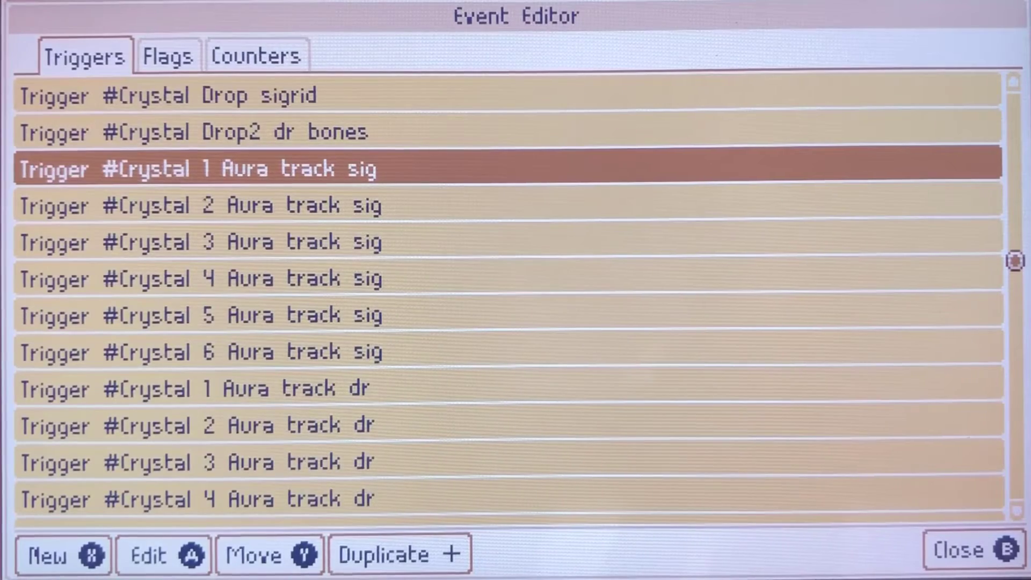
pyautogui.press('Up')
pyautogui.press('Up')
pyautogui.press('Up')
pyautogui.press('Down')
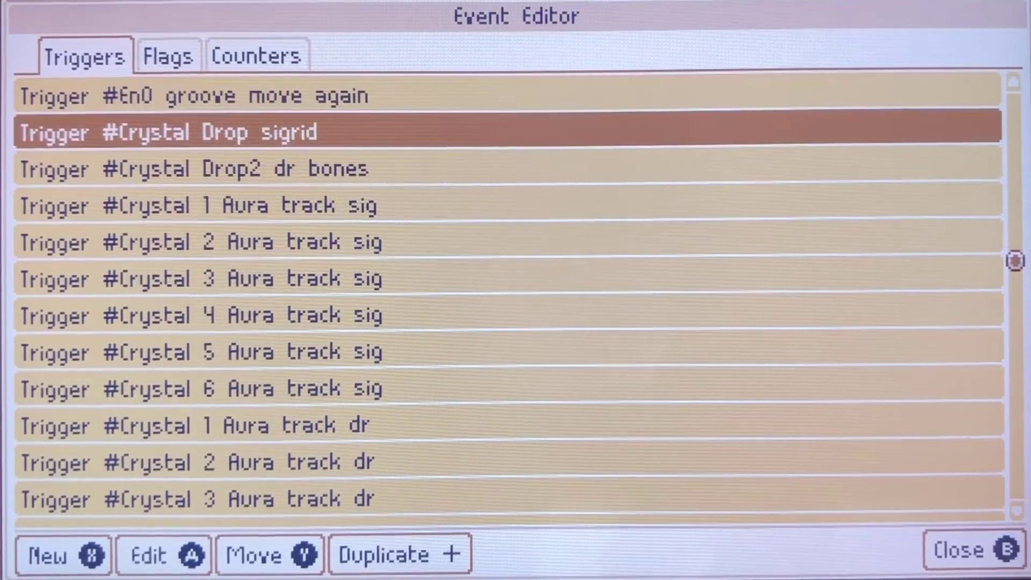
# - Open the trigger "#Crystal Drop sigrid" and review its assigned players and its last unit used, movement path and crystal limit conditions
pyautogui.press('Return')
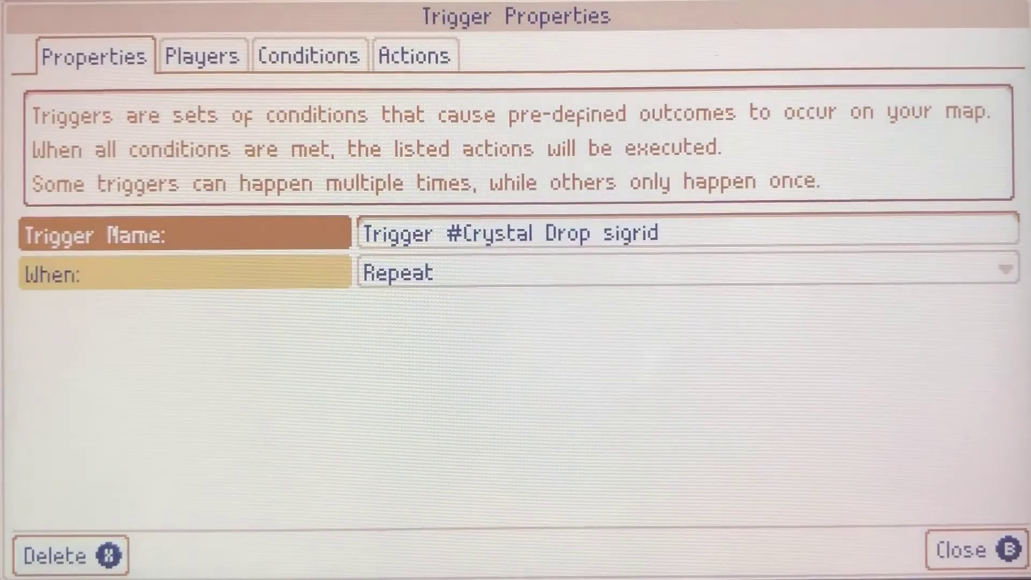
pyautogui.press('Right')
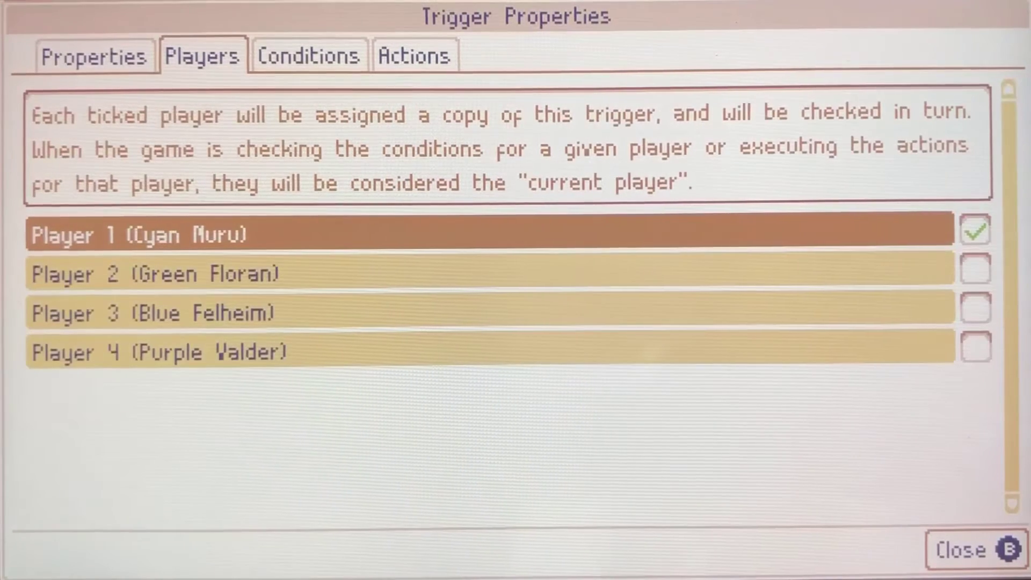
pyautogui.press('Right')
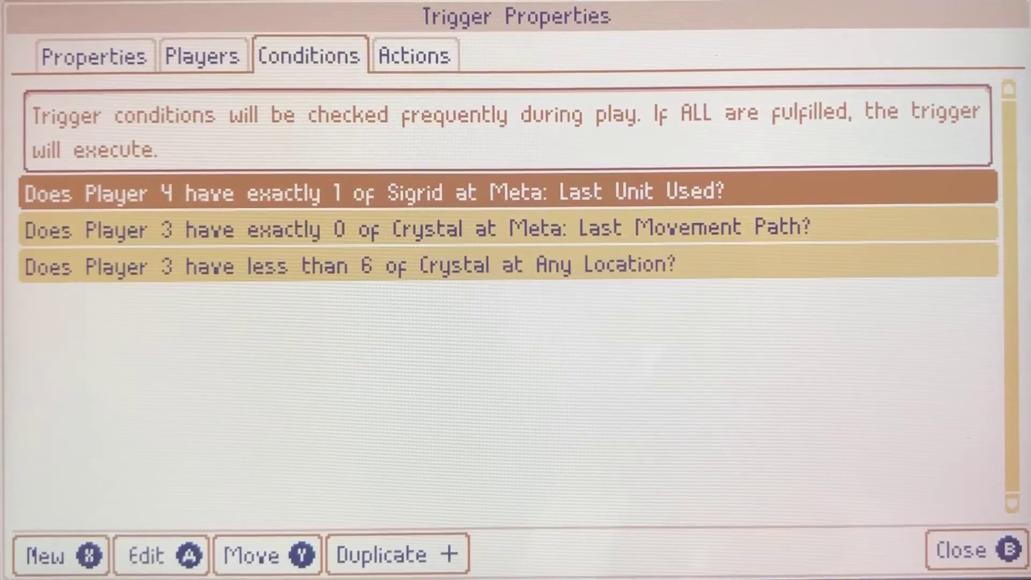
pyautogui.press('Down')
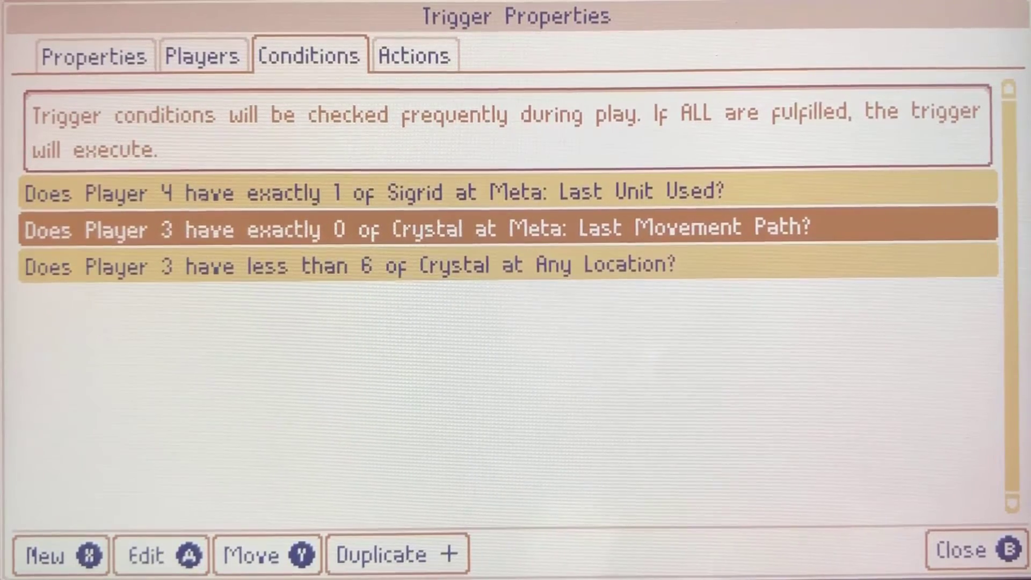
pyautogui.press('Down')
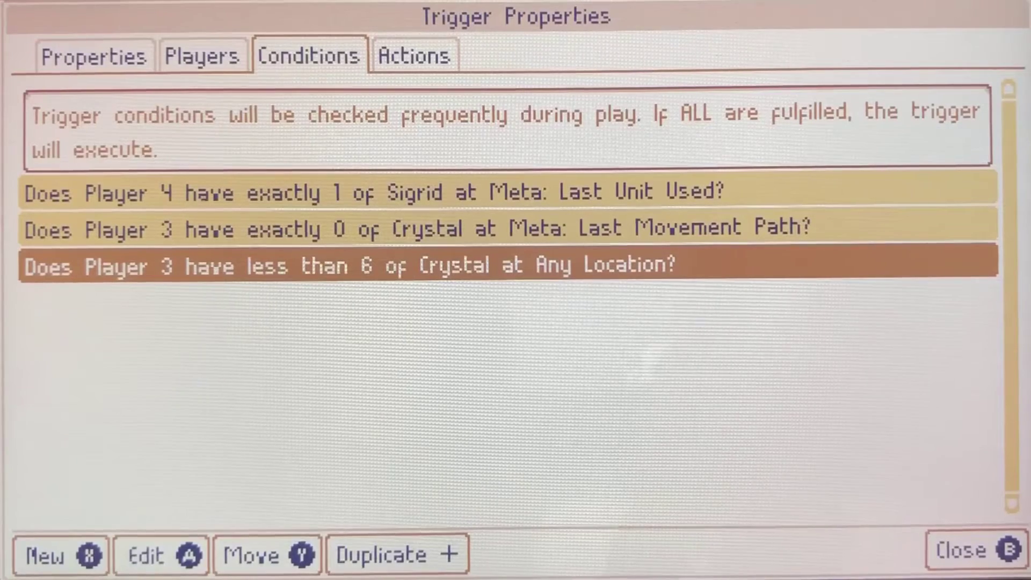
# - Examine the sigrid crystal drop trigger's sound effect and crystal spawn actions, and close the trigger
pyautogui.press('Right')
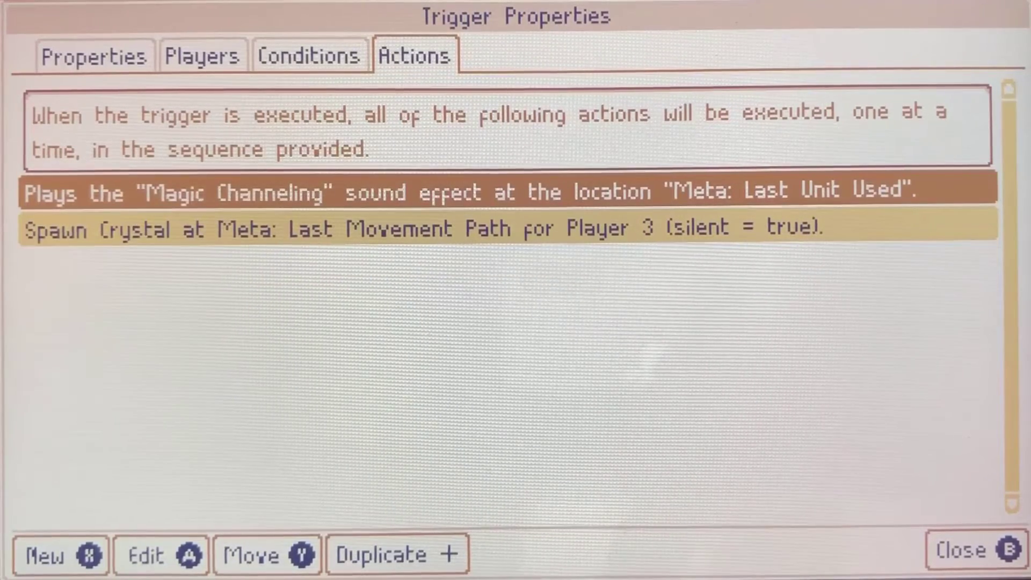
pyautogui.press('Down')
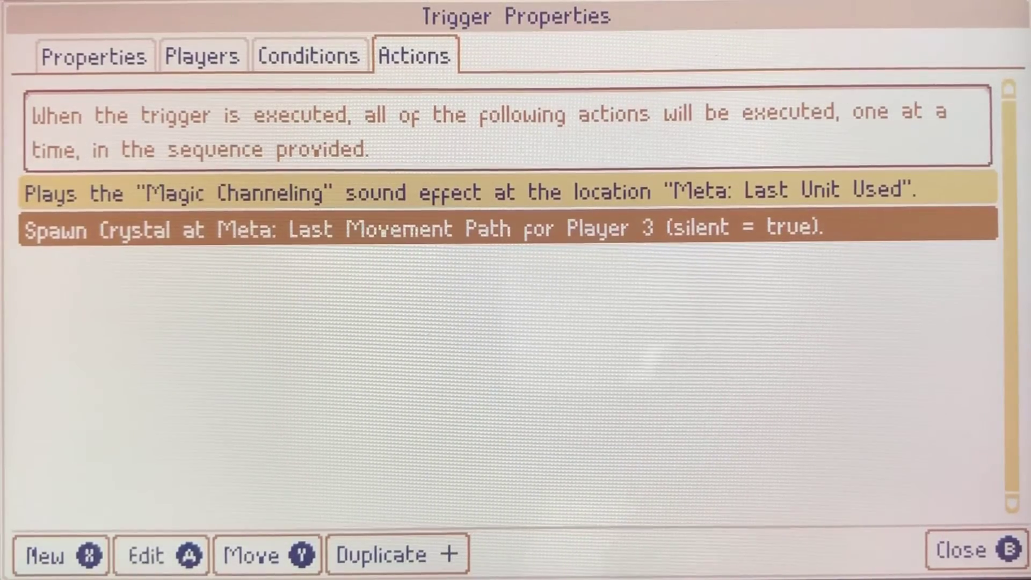
pyautogui.press('Escape')
# - Open the trigger "#Crystal Drop2 dr bones", review its players, Giant and crystal conditions and its actions, and close it
pyautogui.press('Down')
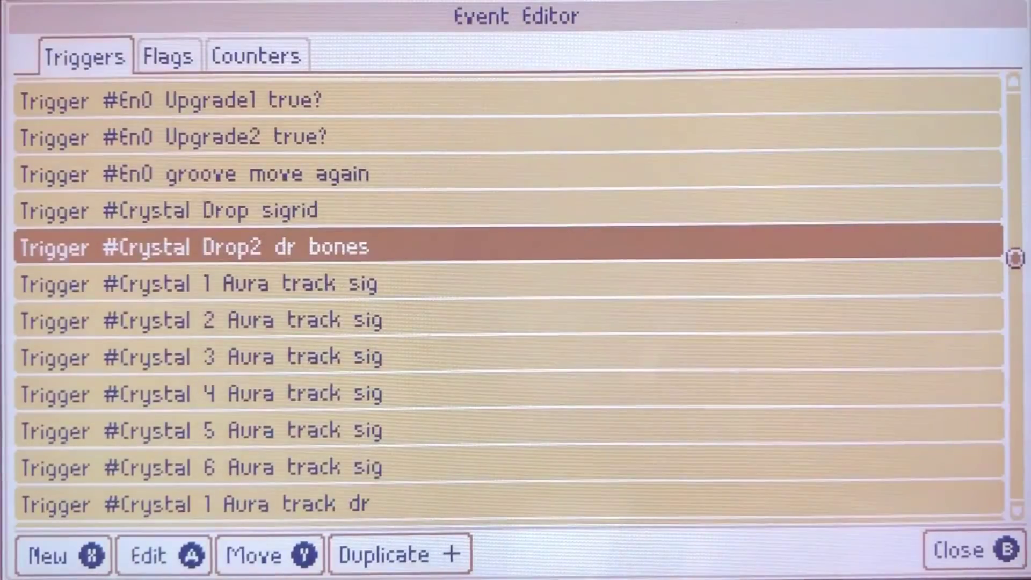
pyautogui.press('Return')
pyautogui.press('Tab')
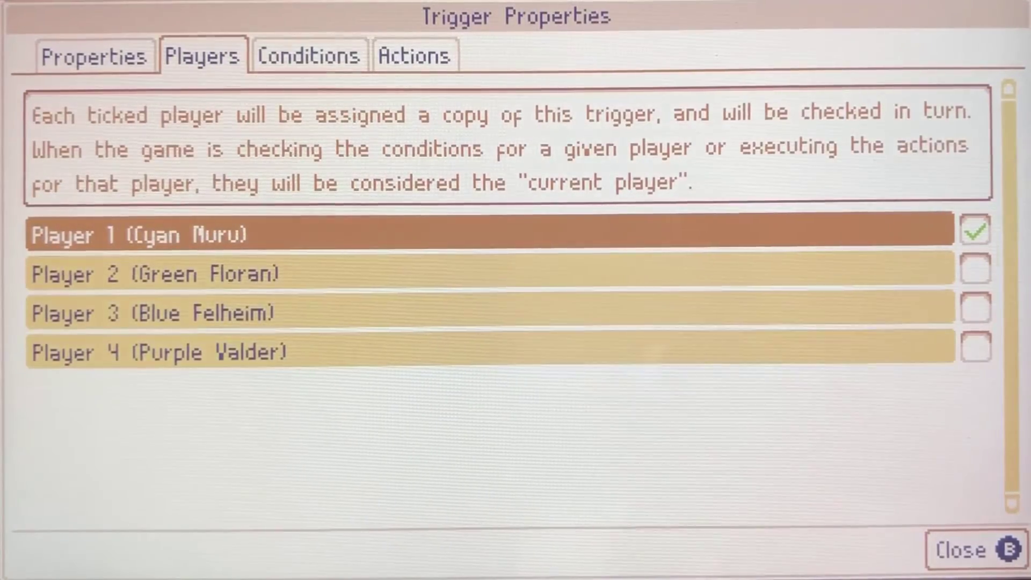
pyautogui.press('Tab')
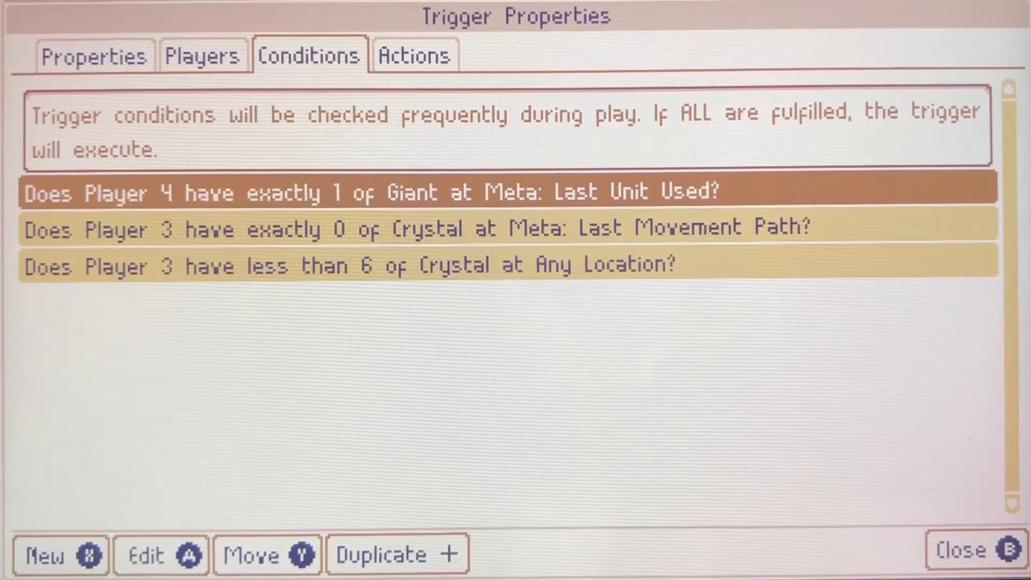
pyautogui.press('Right')
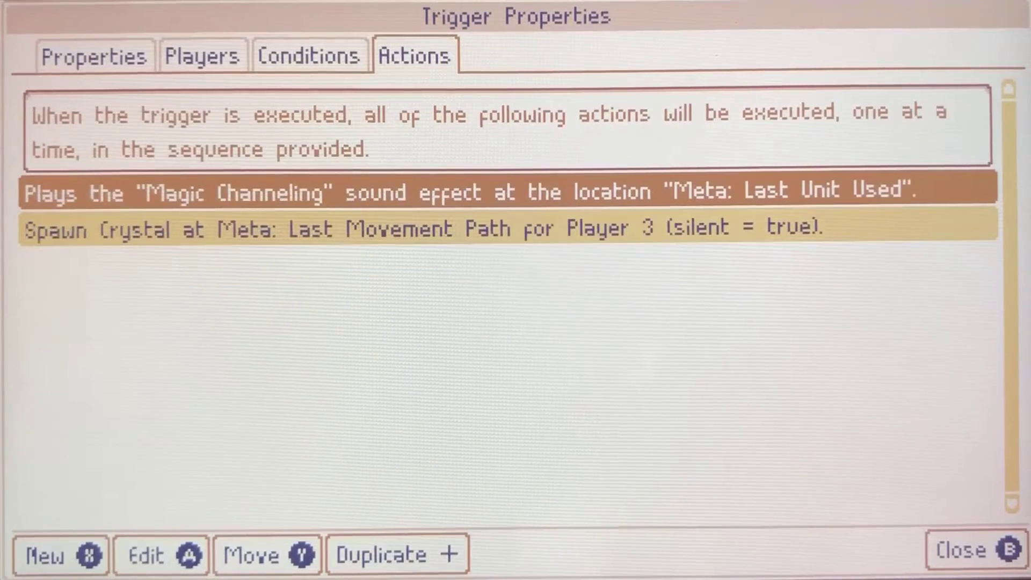
pyautogui.press('Down')
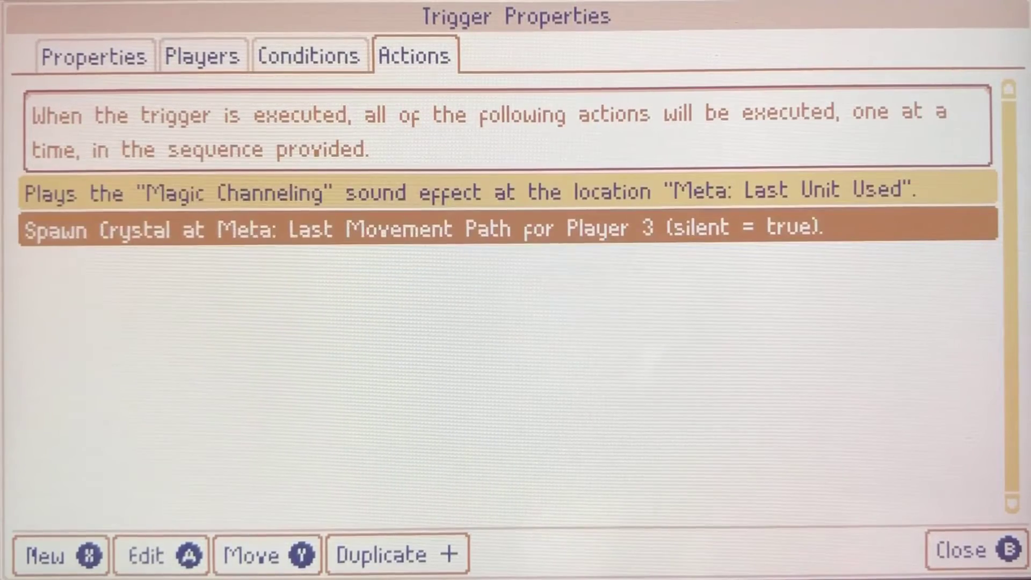
pyautogui.press('Escape')
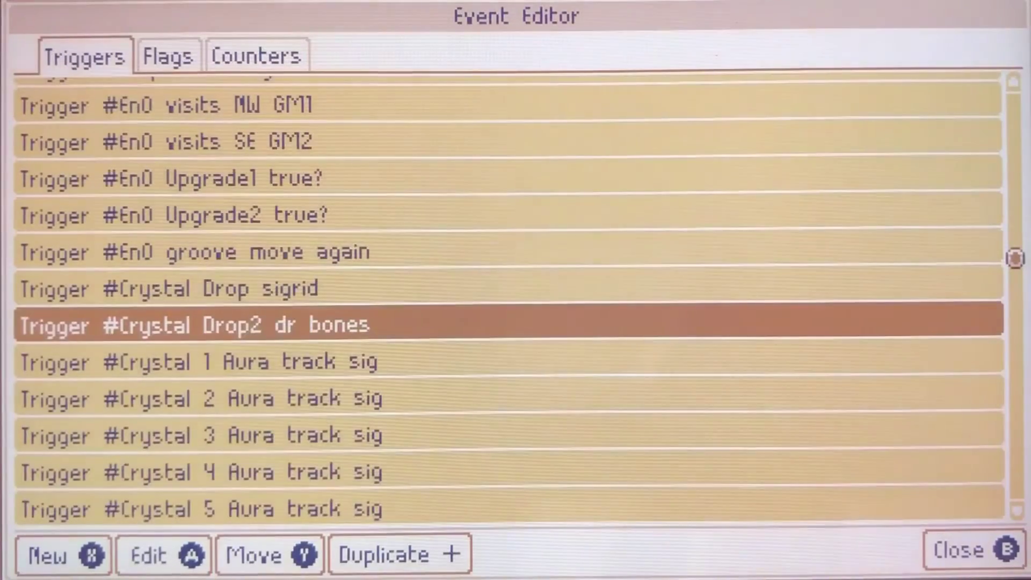
# - Open the trigger "#Crystal 1 Aura track sig" and review its Sigrid, crystal and map flag conditions
pyautogui.press('Down')
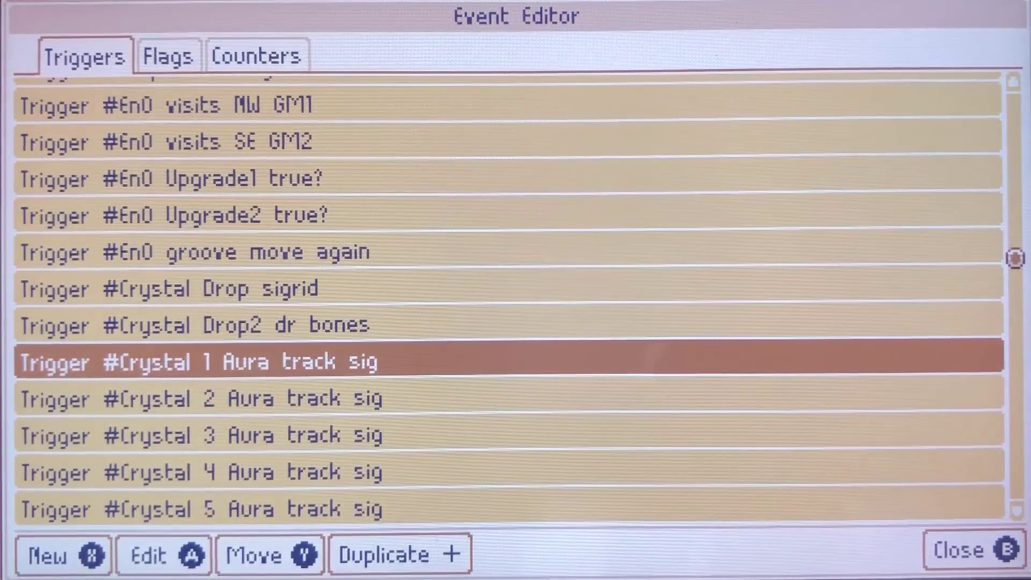
pyautogui.press('Up')
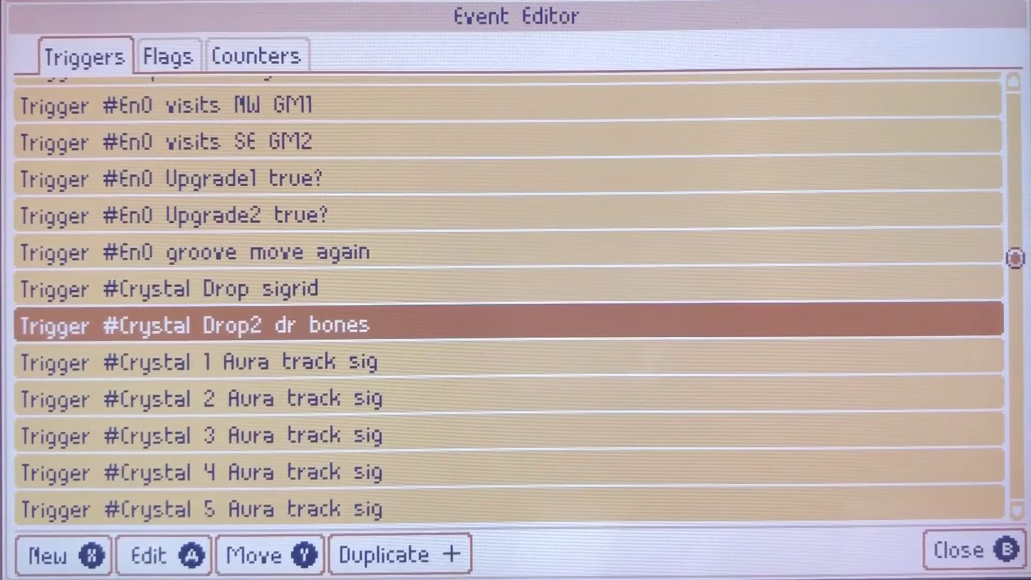
pyautogui.press('Down')
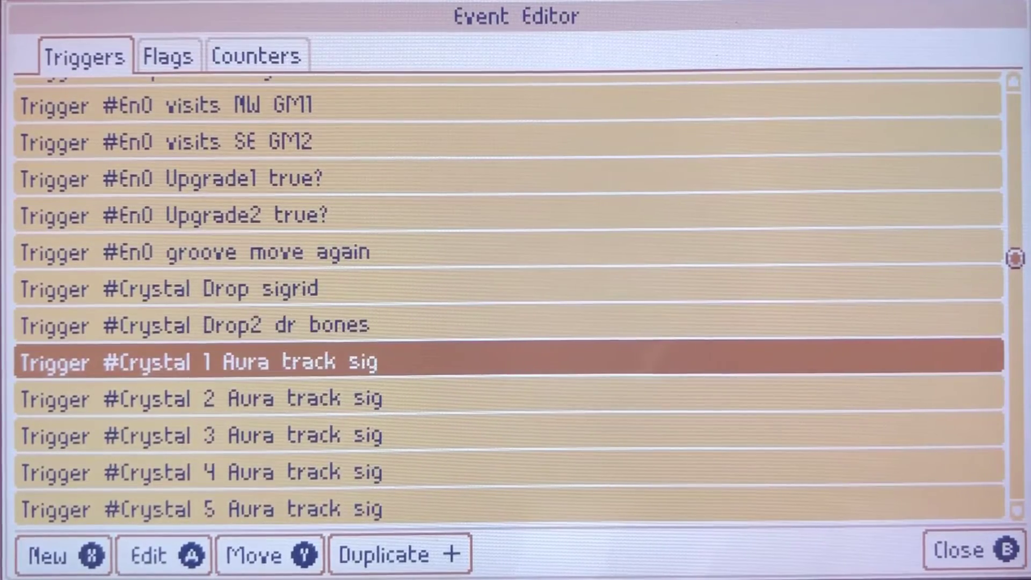
pyautogui.press('Return')
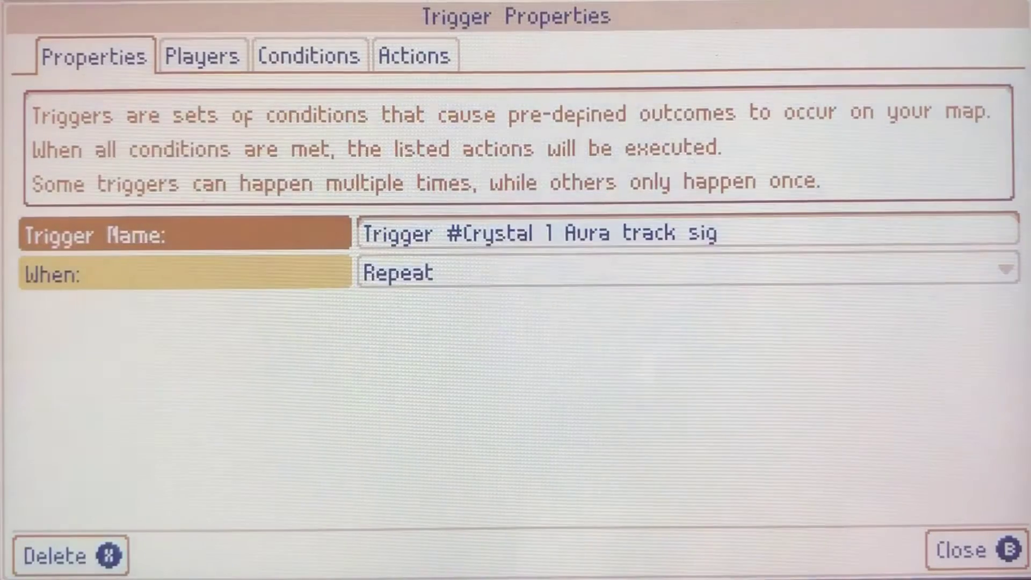
pyautogui.press('Tab')
pyautogui.press('Tab')
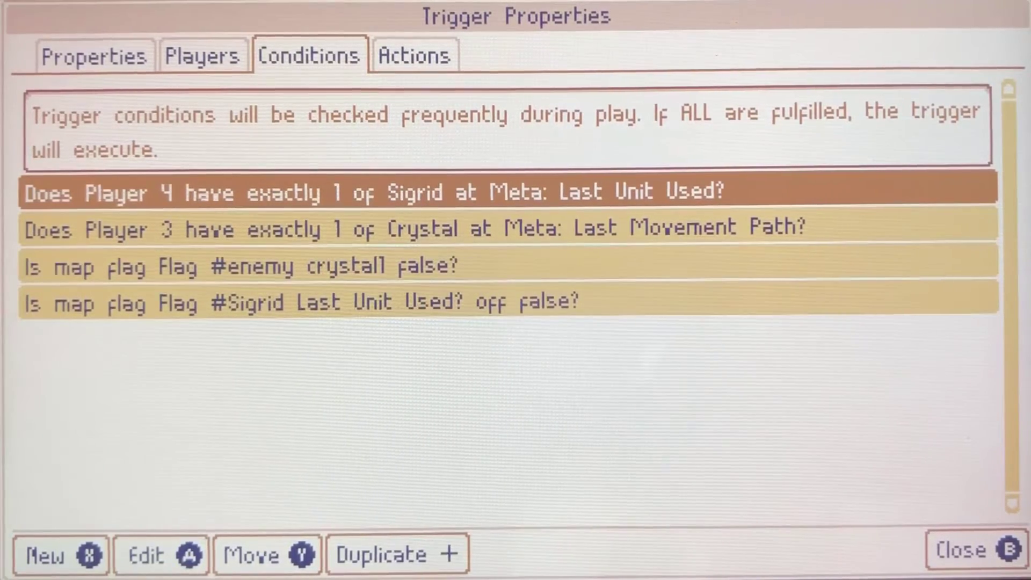
# - Examine the first sigrid aura track trigger's map flag and location move actions, close it, and select "#Crystal 2 Aura track sig"
pyautogui.hotkey('ctrl', 'Tab')
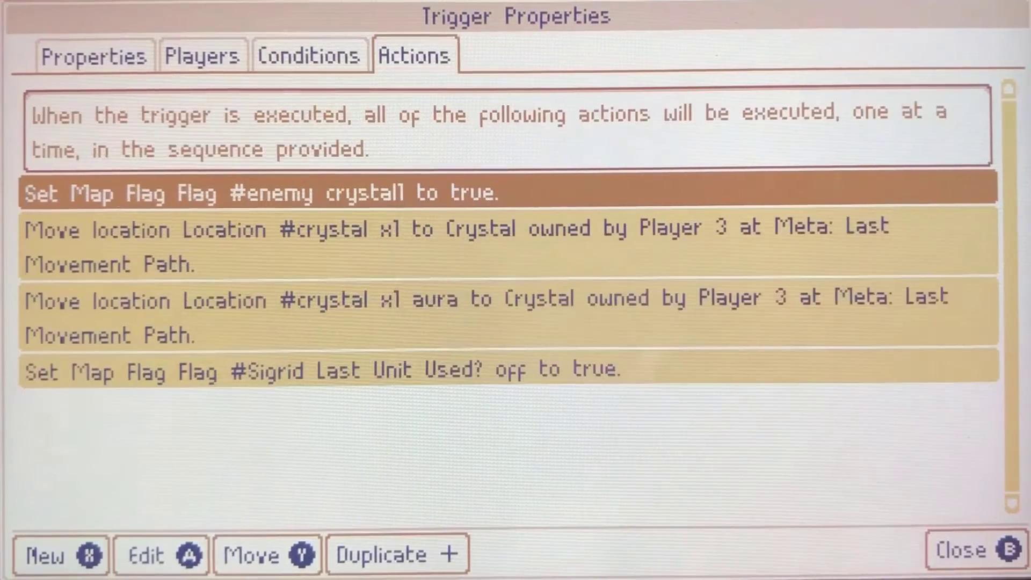
pyautogui.press('Down')
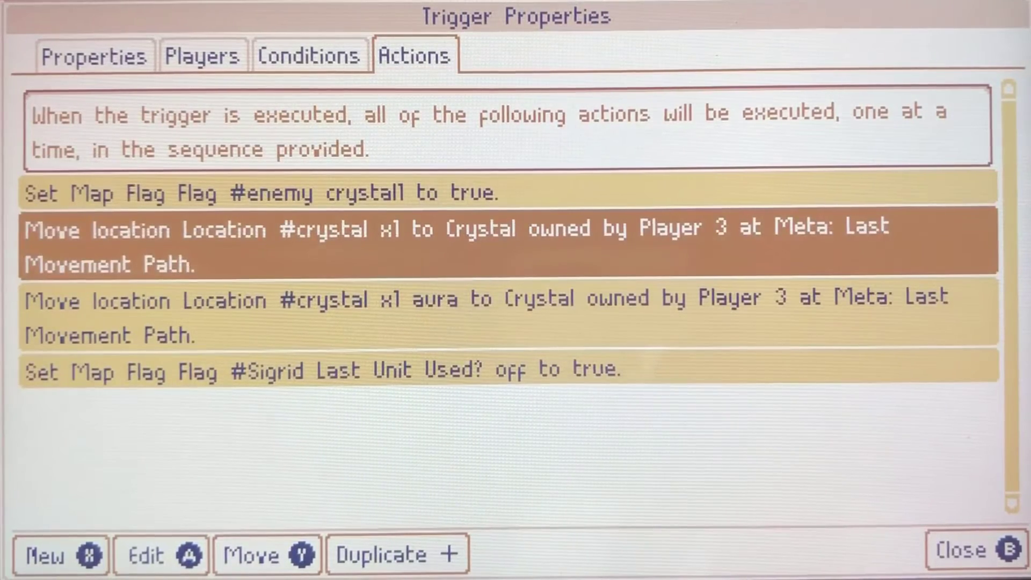
pyautogui.press('Up')
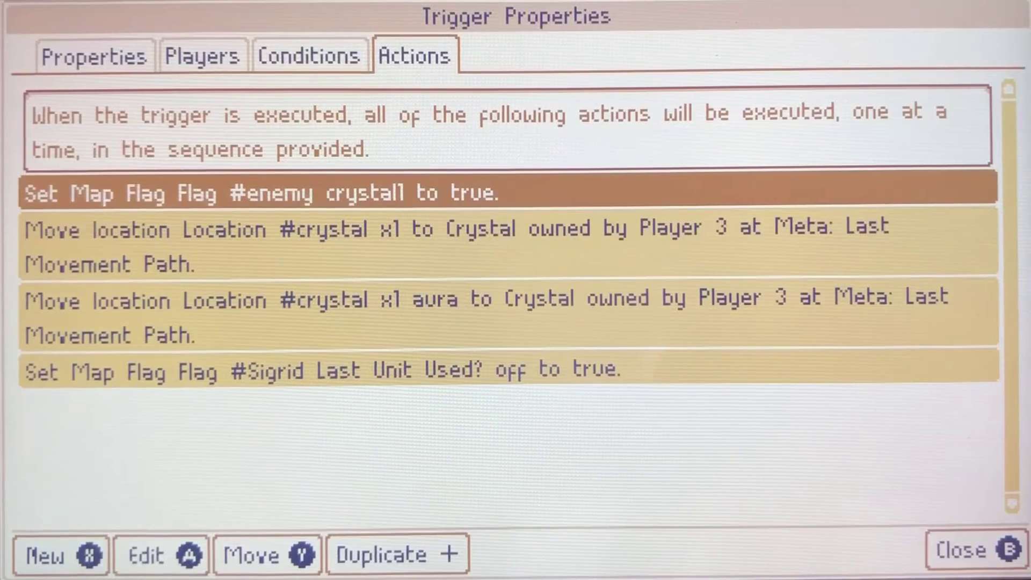
pyautogui.press('Down')
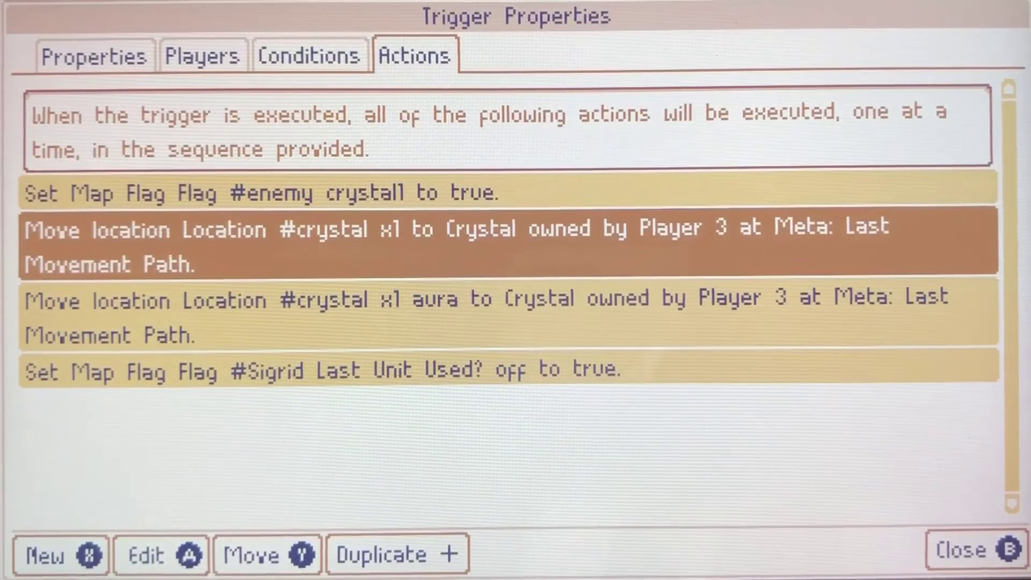
pyautogui.press('Down')
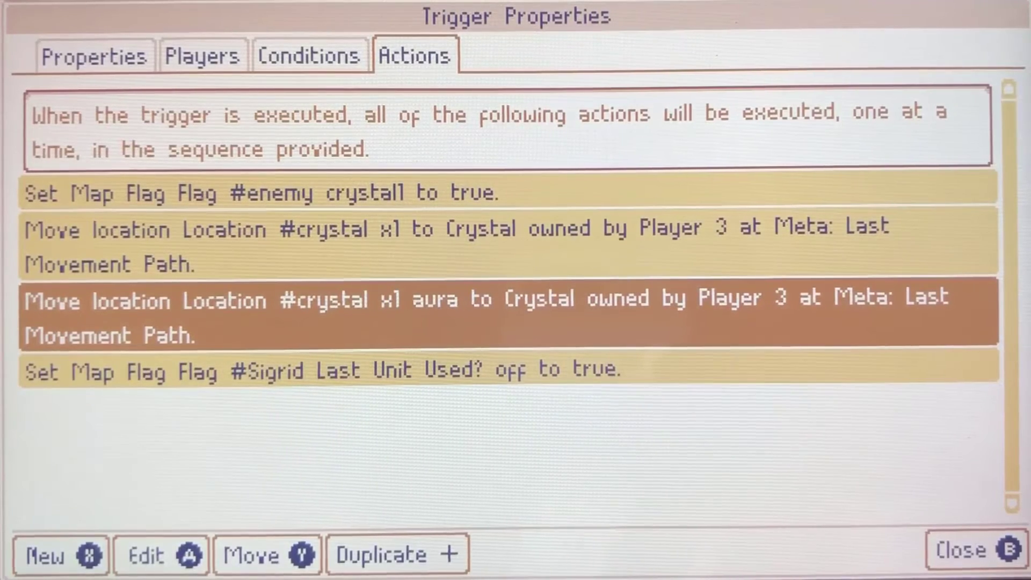
pyautogui.press('Up')
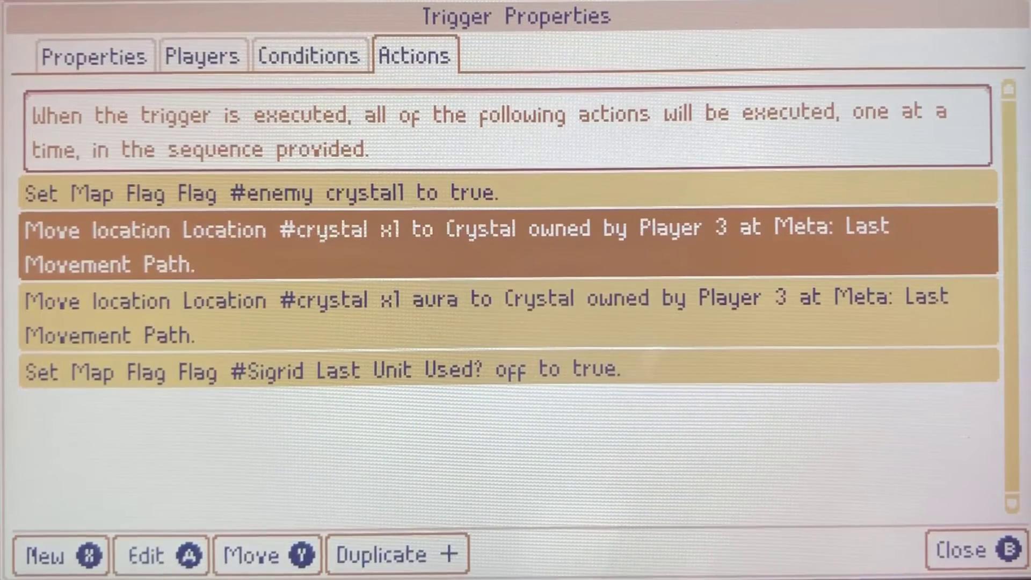
pyautogui.press('Down')
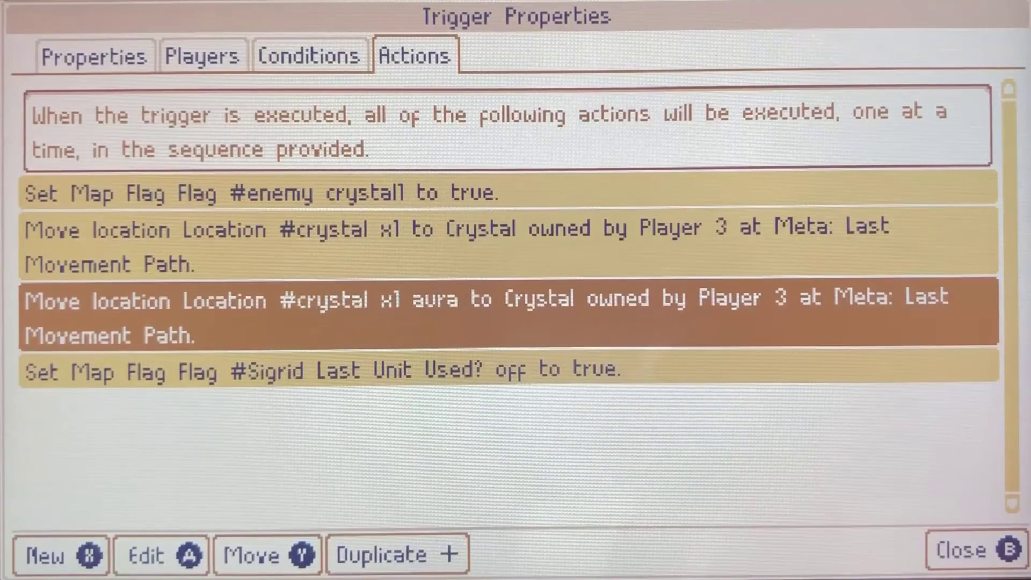
pyautogui.press('Up')
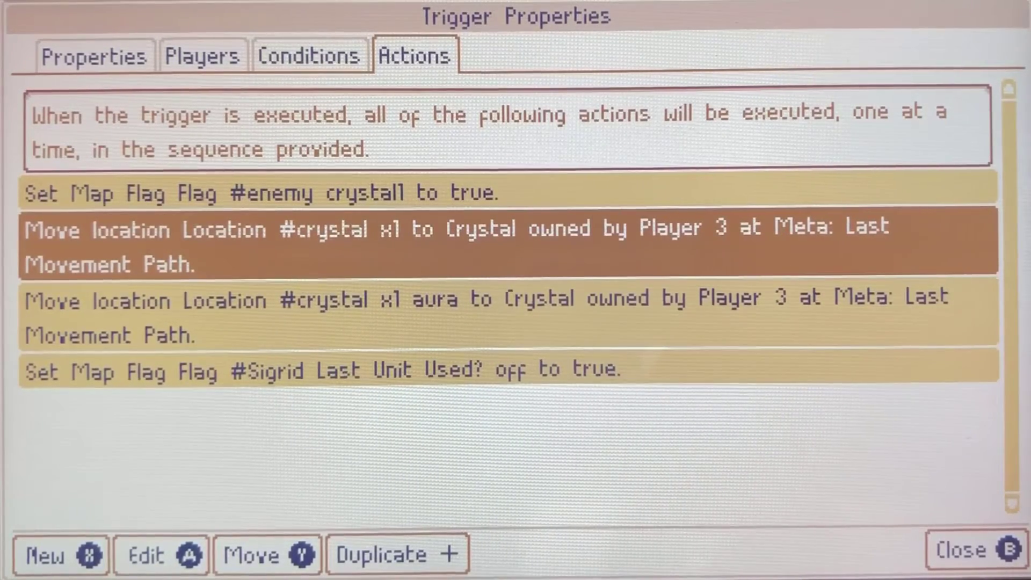
pyautogui.press('Down')
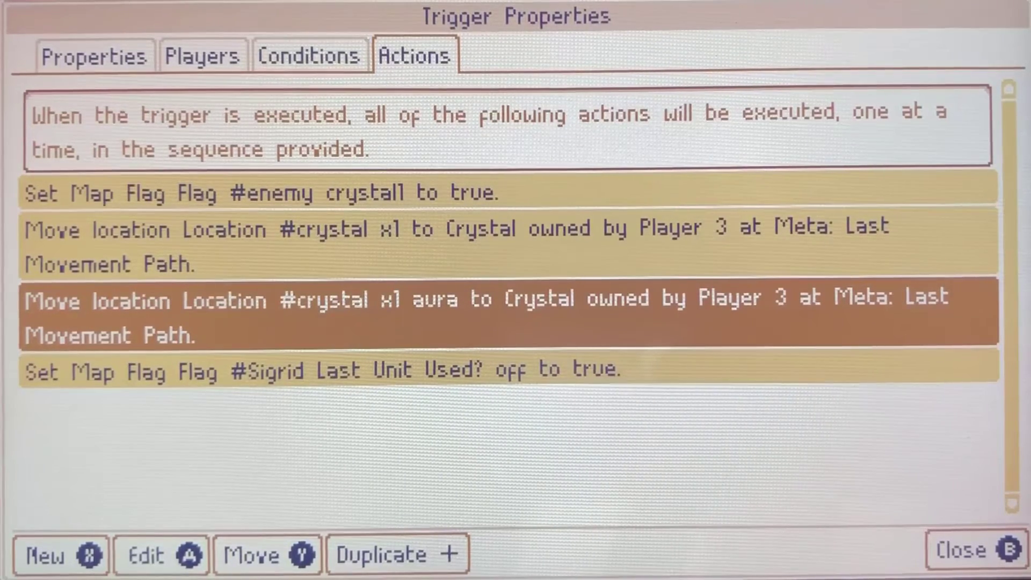
pyautogui.press('Down')
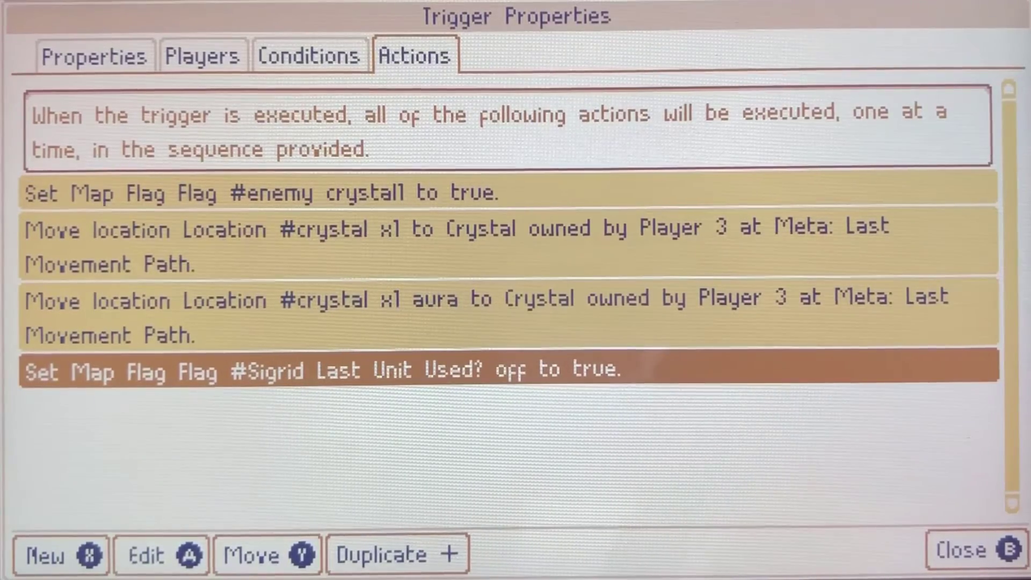
pyautogui.press('b')
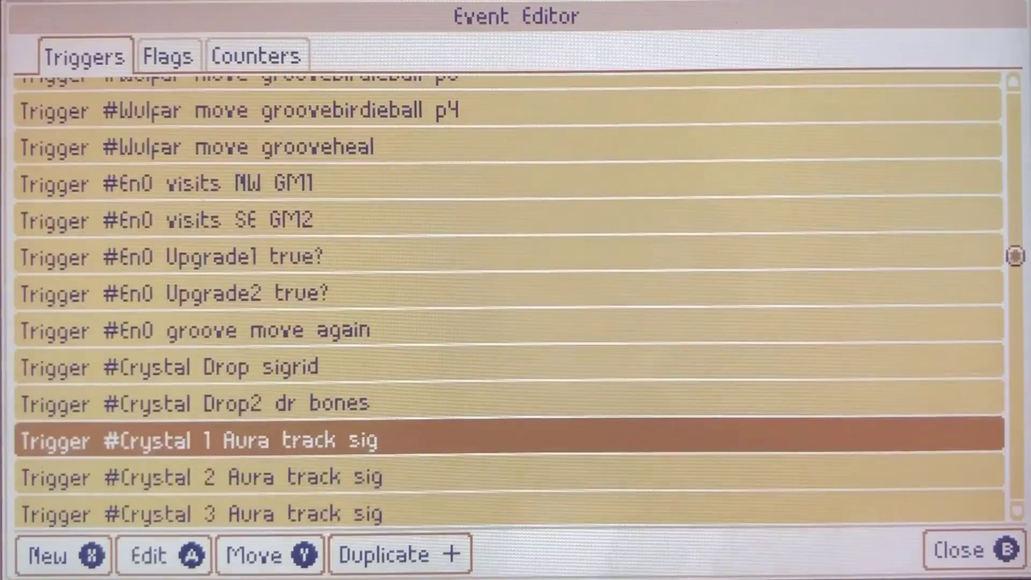
pyautogui.click(484, 477)
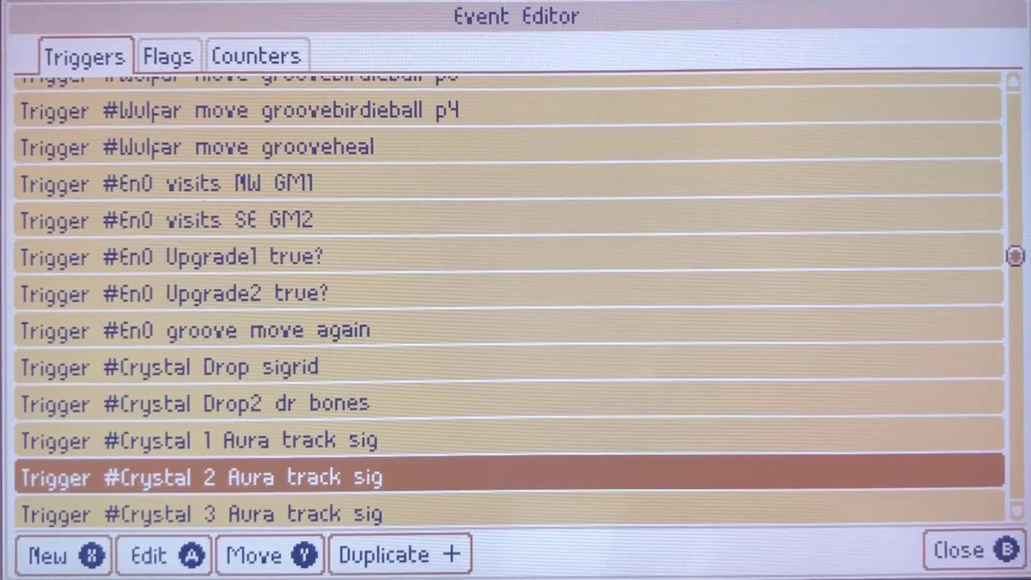
# - Open the trigger "#Crystal 2 Aura track sig" and review its conditions and actions
pyautogui.press('a')
pyautogui.press('r')
pyautogui.press('r')
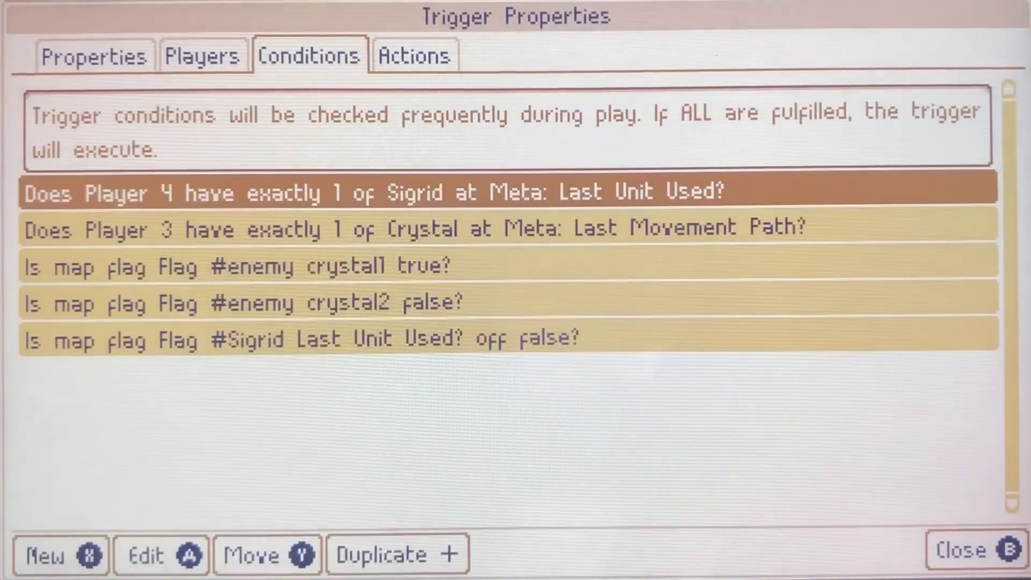
pyautogui.press('r')
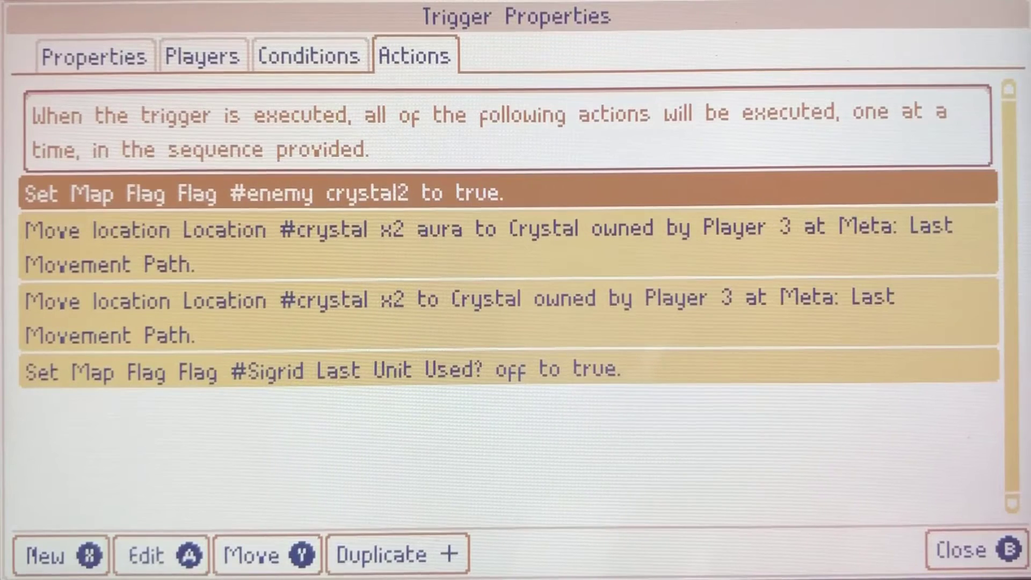
# - Re-examine the second sigrid aura track trigger's crystal and enemy crystal flag conditions, and close the trigger
pyautogui.press('l')
pyautogui.press('Down')
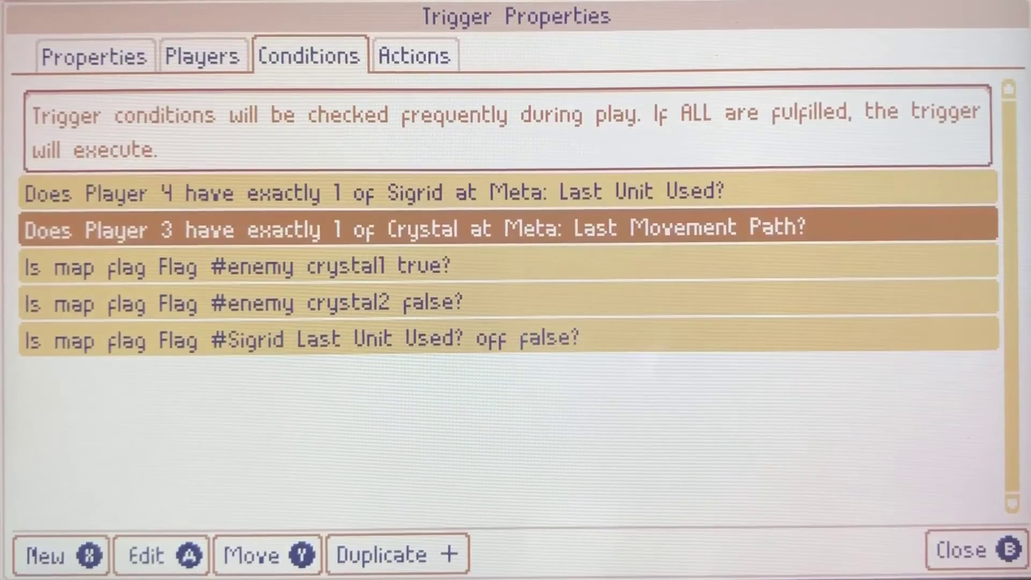
pyautogui.press('Down')
pyautogui.press('Down')
pyautogui.press('Up')
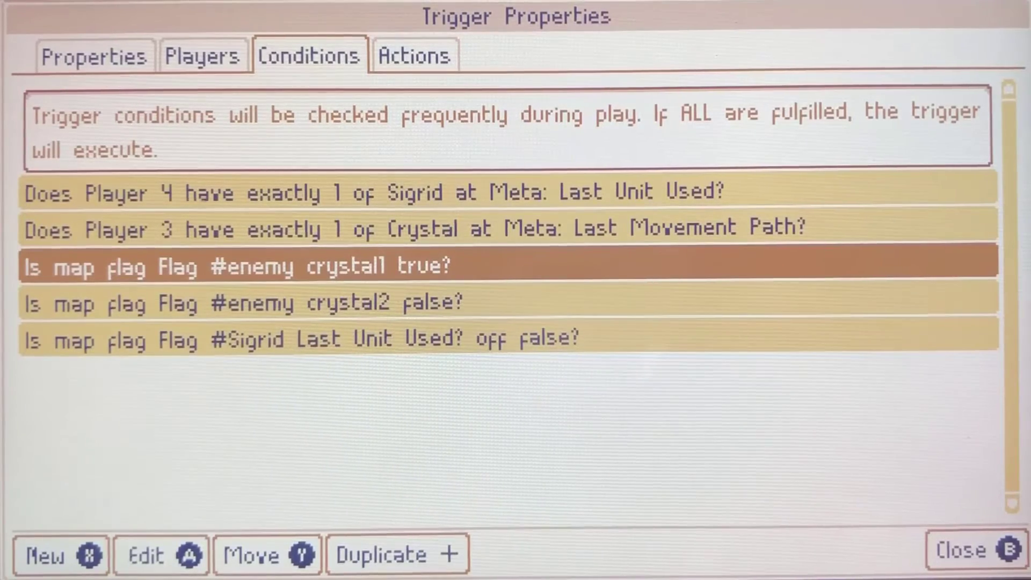
pyautogui.press('Down')
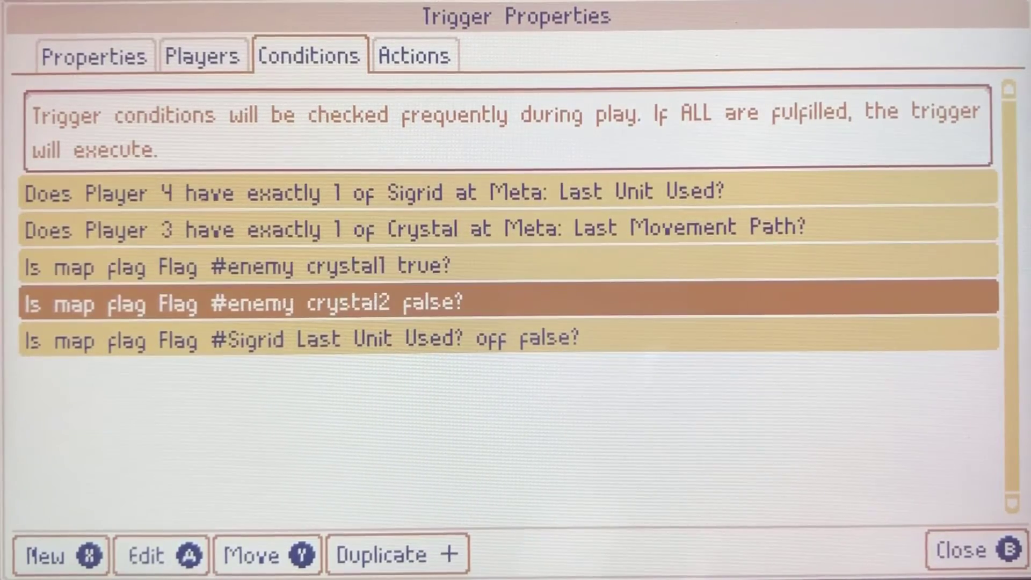
pyautogui.press('Escape')
# - Look through the remaining sig and dr aura track triggers down to "#Crystal 6 Aura track dr"
pyautogui.press('Down')
pyautogui.press('Down')
pyautogui.press('Down')
pyautogui.press('Down')
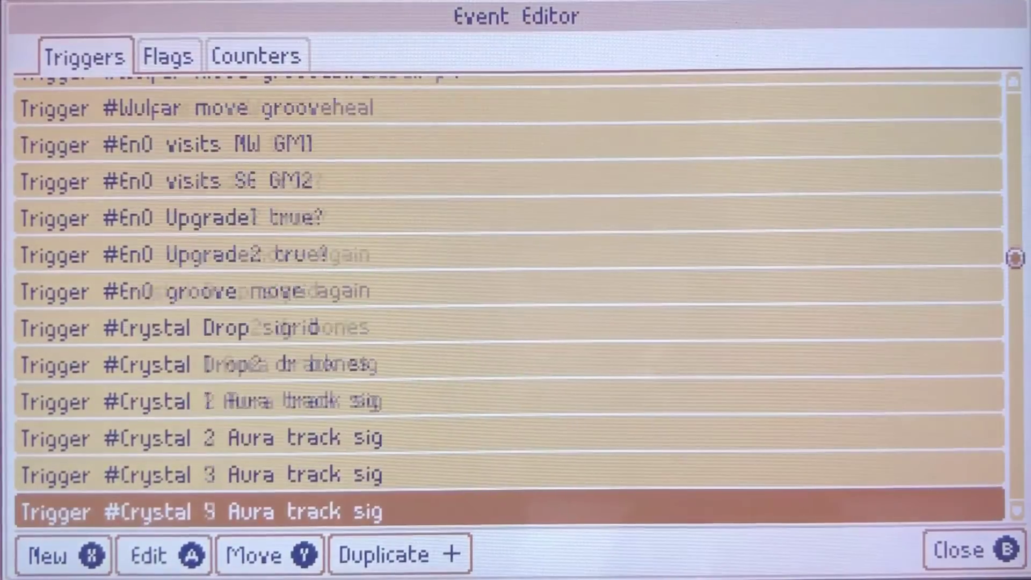
pyautogui.press('Down')
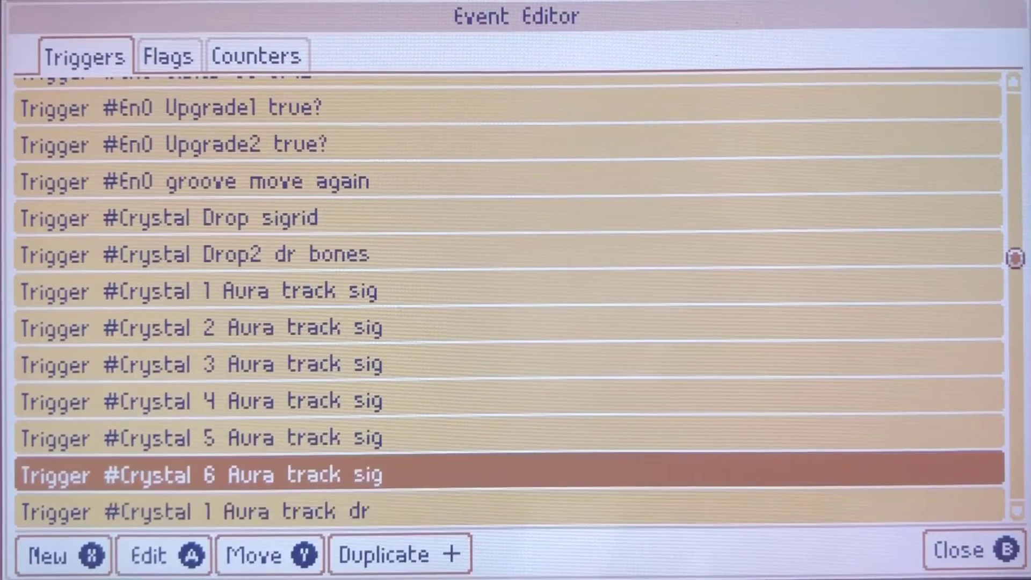
pyautogui.press('Up')
pyautogui.press('Down')
pyautogui.press('Down')
pyautogui.press('Down')
pyautogui.press('Down')
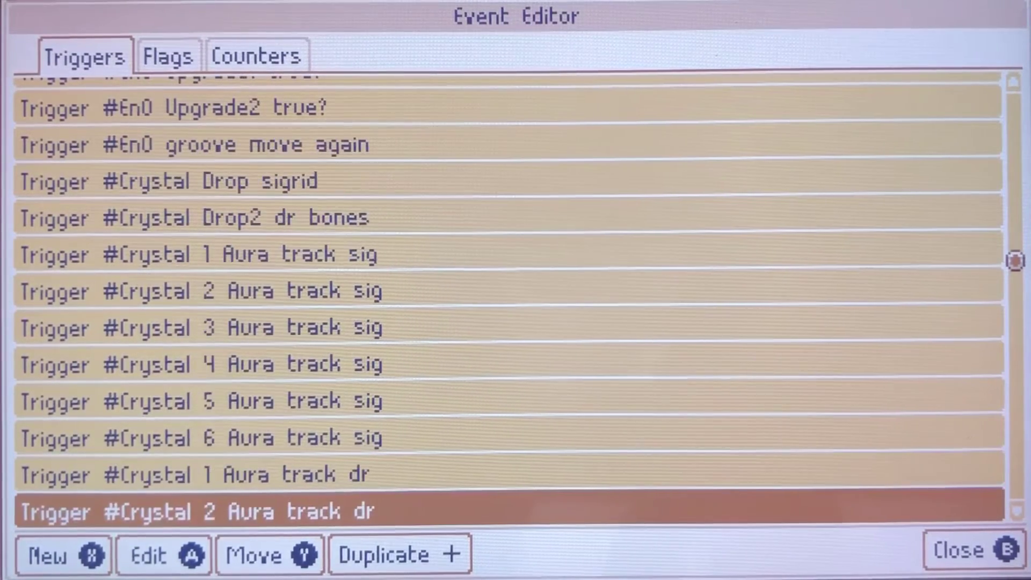
pyautogui.press('Down')
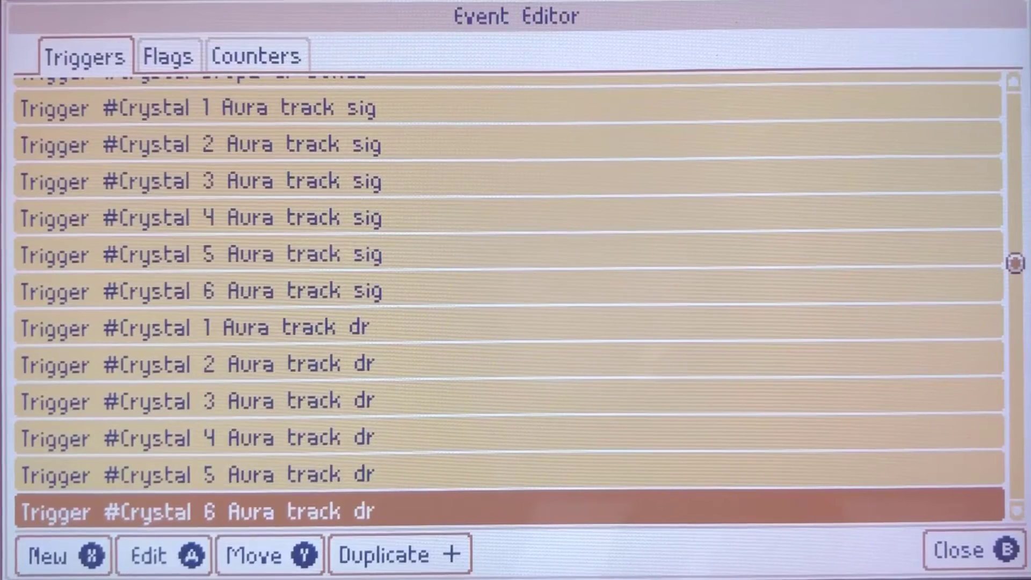
# - Open the trigger "#Crystal 1 Aura track dr", review its Giant, crystal and map flag conditions, and close it
pyautogui.press('Up')
pyautogui.press('Up')
pyautogui.press('Up')
pyautogui.press('Up')
pyautogui.press('Up')
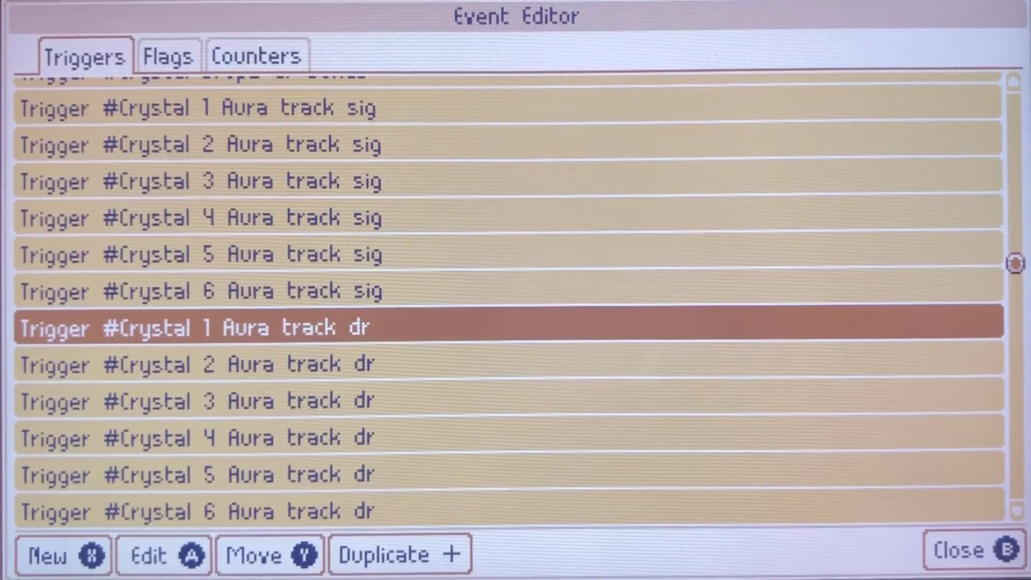
pyautogui.press('a')
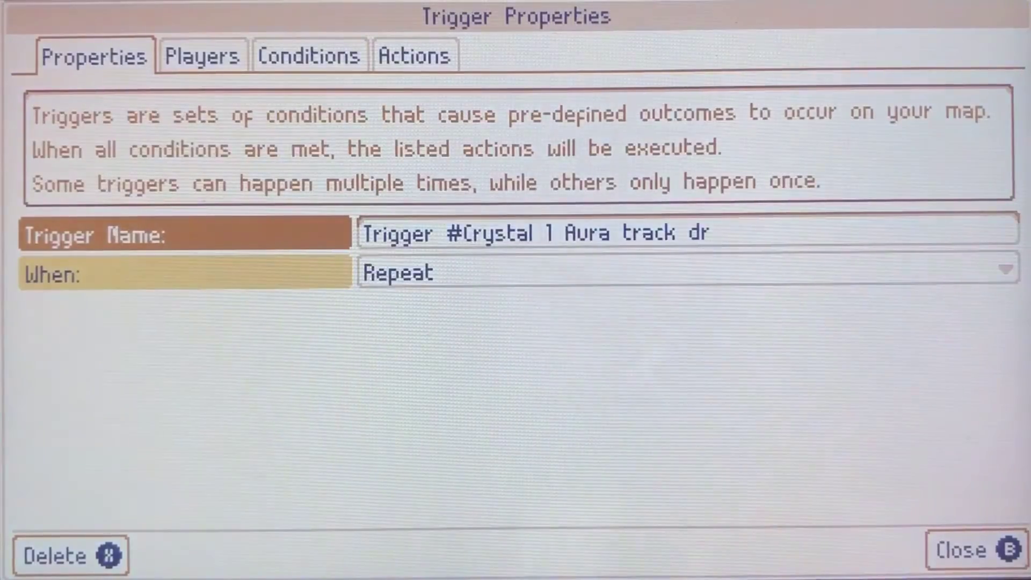
pyautogui.press('r')
pyautogui.press('r')
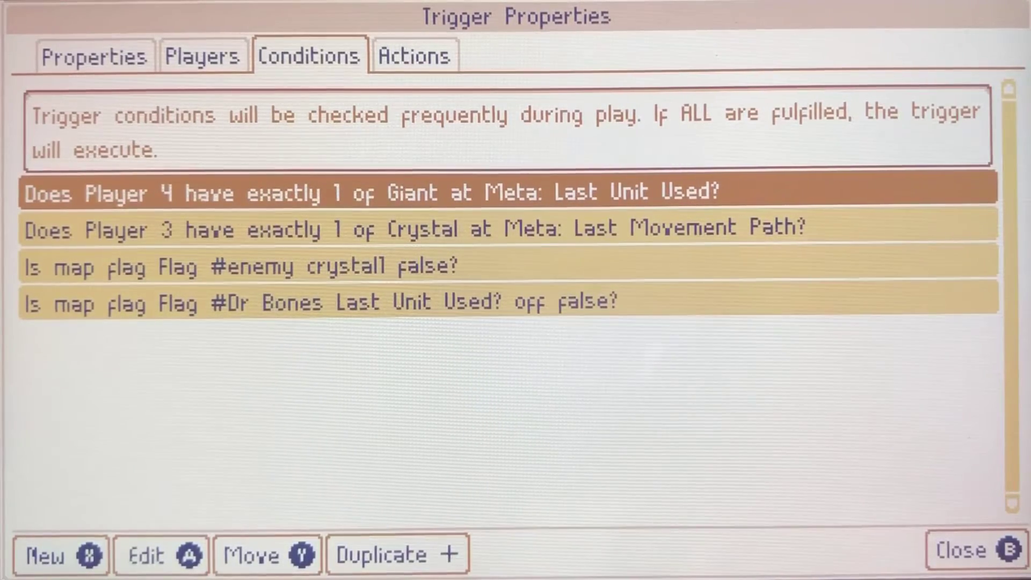
pyautogui.press('Escape')
# - Open the trigger "#Crystal 2 Aura track dr", review its players and its enemy crystal flag conditions, and close it
pyautogui.press('Down')
pyautogui.press('Return')
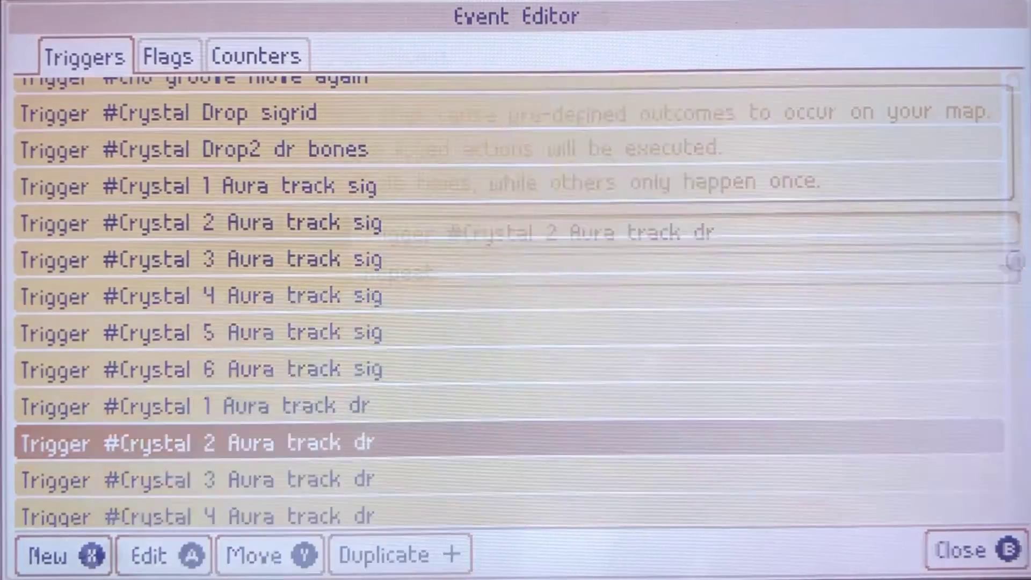
pyautogui.press('Tab')
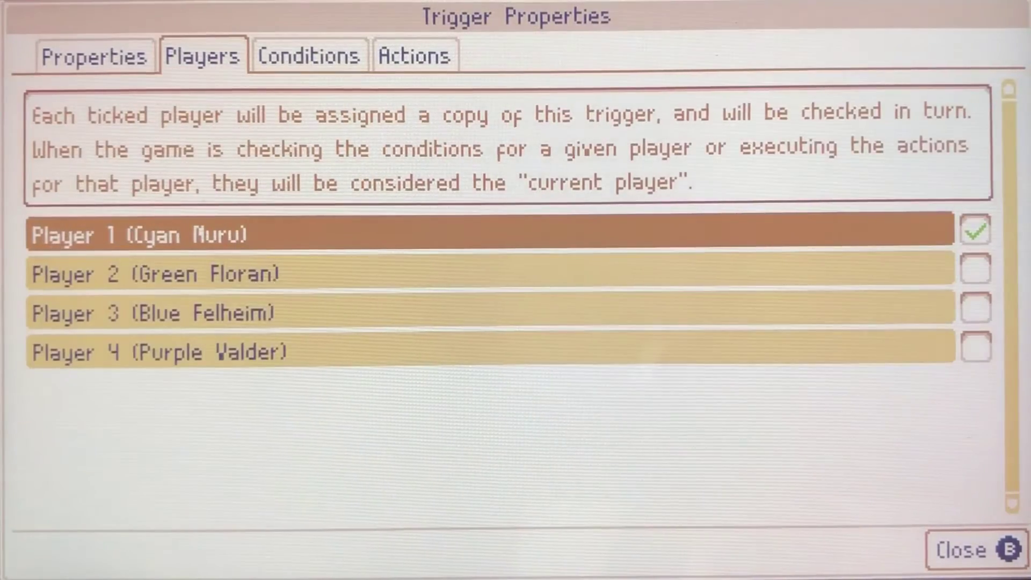
pyautogui.press('Tab')
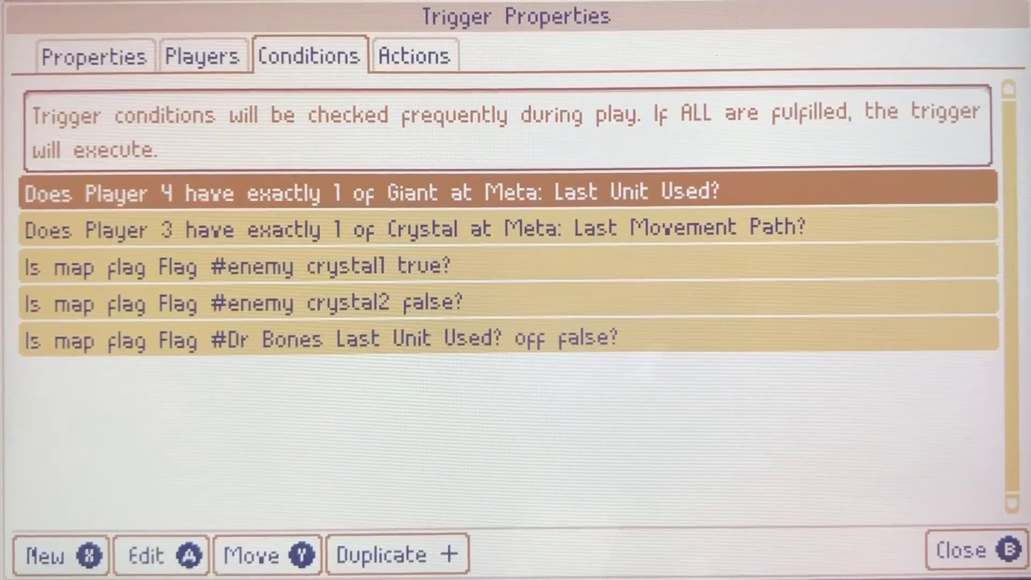
pyautogui.press('Down')
pyautogui.press('Down')
pyautogui.press('Down')
pyautogui.press('Down')
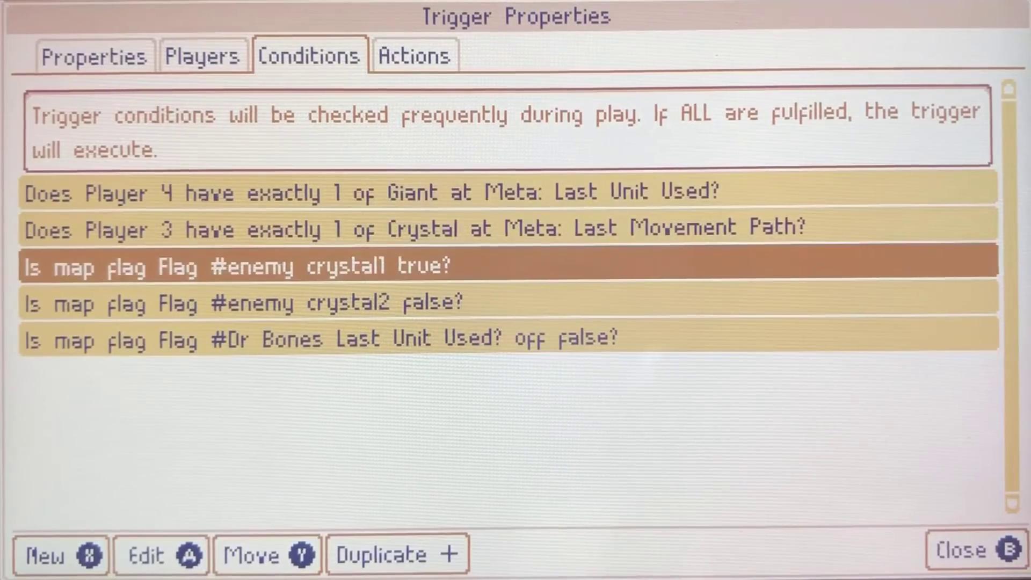
pyautogui.press('Escape')
# - Open the trigger "#Crystal 6 Aura track dr" and bring up its conditions
pyautogui.press('Down')
pyautogui.press('Down')
pyautogui.press('Down')
pyautogui.press('Down')
pyautogui.press('Down')
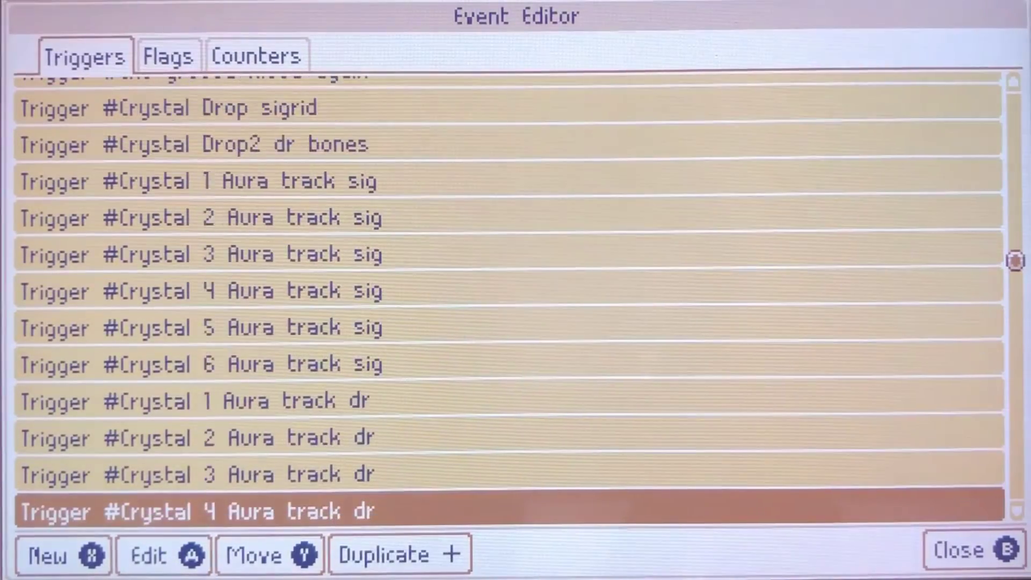
pyautogui.press('Up')
pyautogui.press('Return')
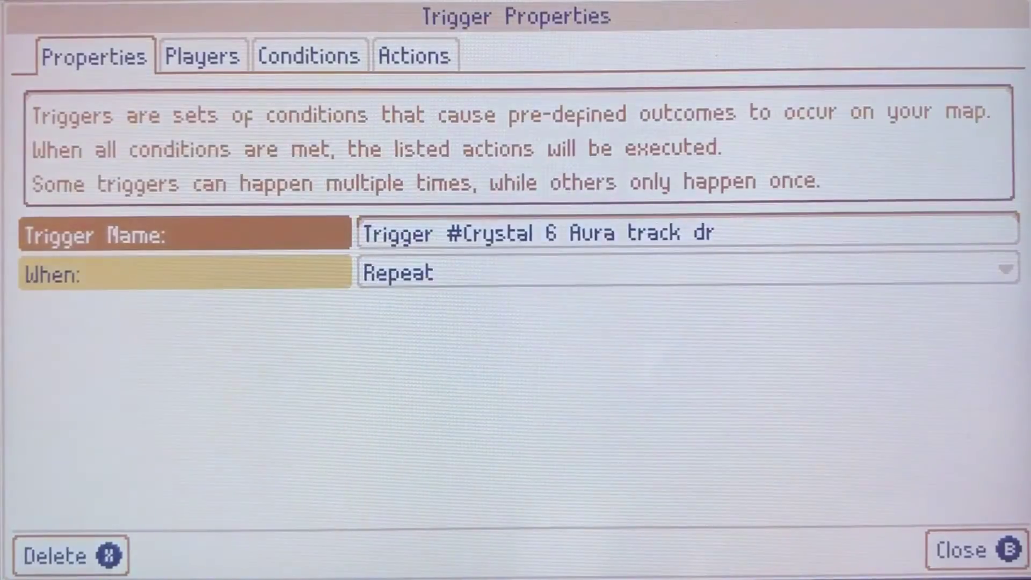
pyautogui.press('Right')
pyautogui.press('Right')
# - Examine the sixth dr aura track trigger's conditions on the enemy crystal flags, and close the trigger
pyautogui.press('Down')
pyautogui.press('Down')
pyautogui.press('Down')
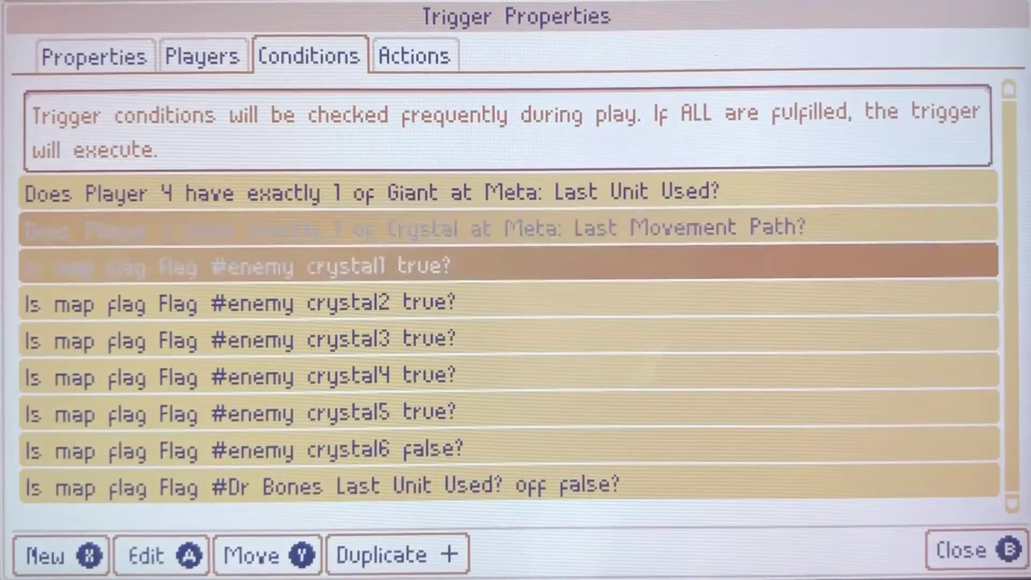
pyautogui.press('Down')
pyautogui.press('Down')
pyautogui.press('Down')
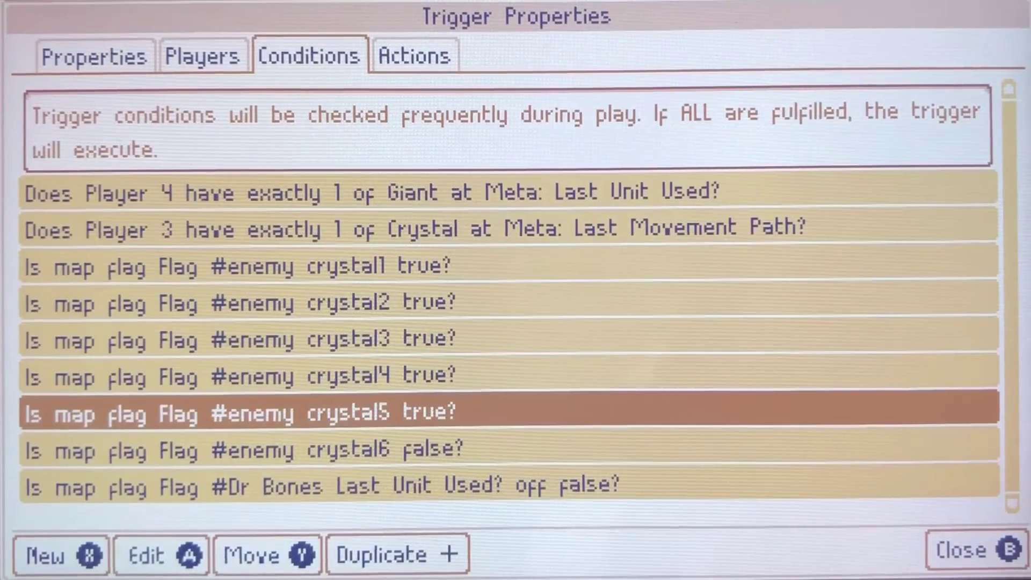
pyautogui.press('Up')
pyautogui.press('Up')
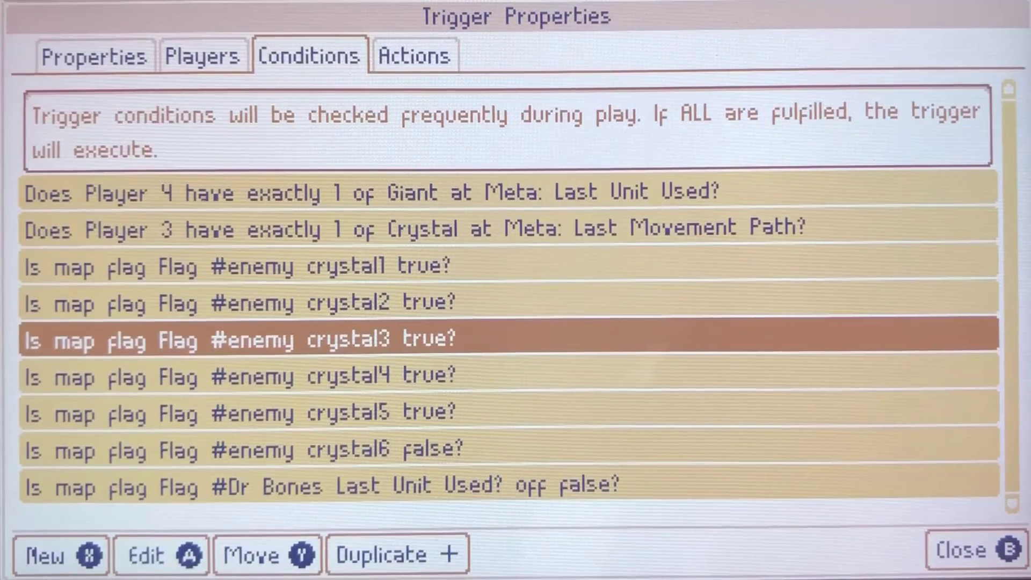
pyautogui.press('Down')
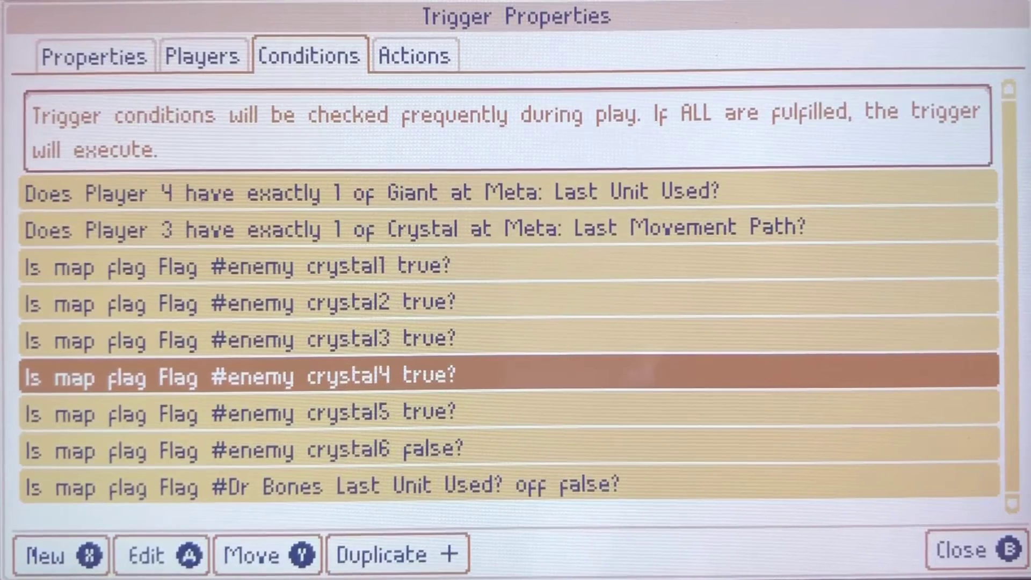
pyautogui.press('Up')
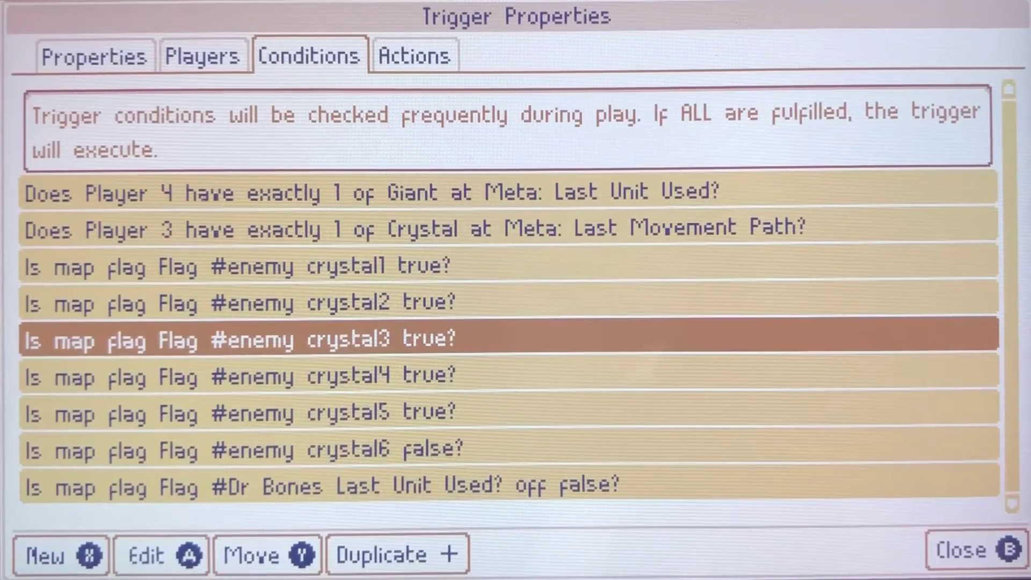
pyautogui.press('Escape')
# - Open the trigger "#Crystal 3 Aura track dr", review its players and conditions, and close it
pyautogui.press('Up')
pyautogui.press('Up')
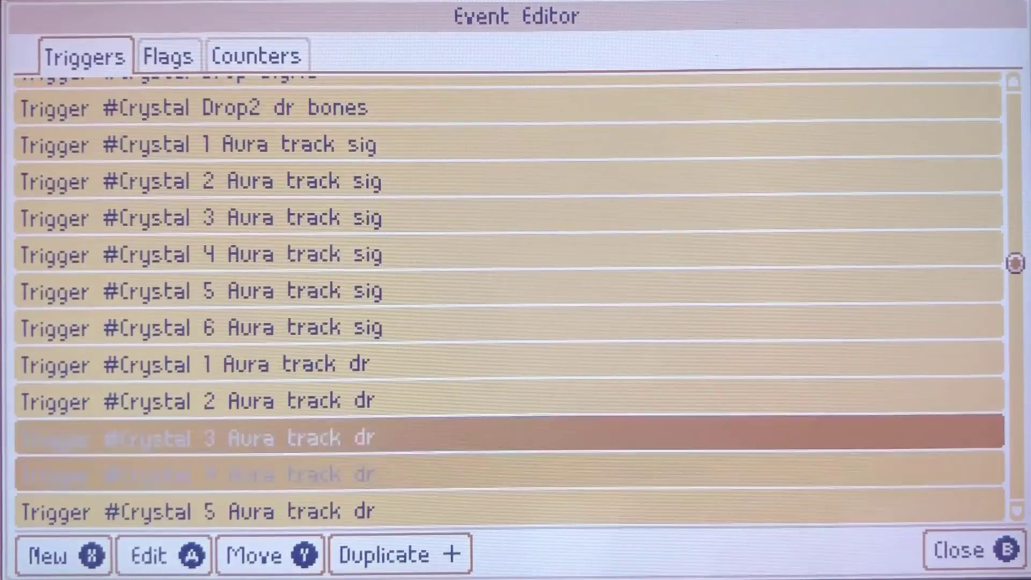
pyautogui.press('Return')
pyautogui.press('Tab')
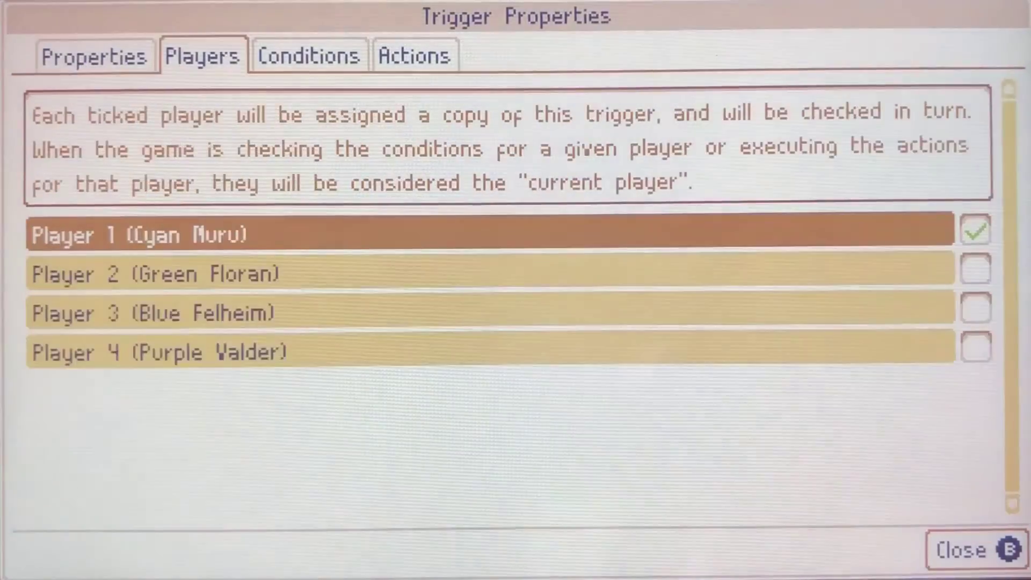
pyautogui.press('Tab')
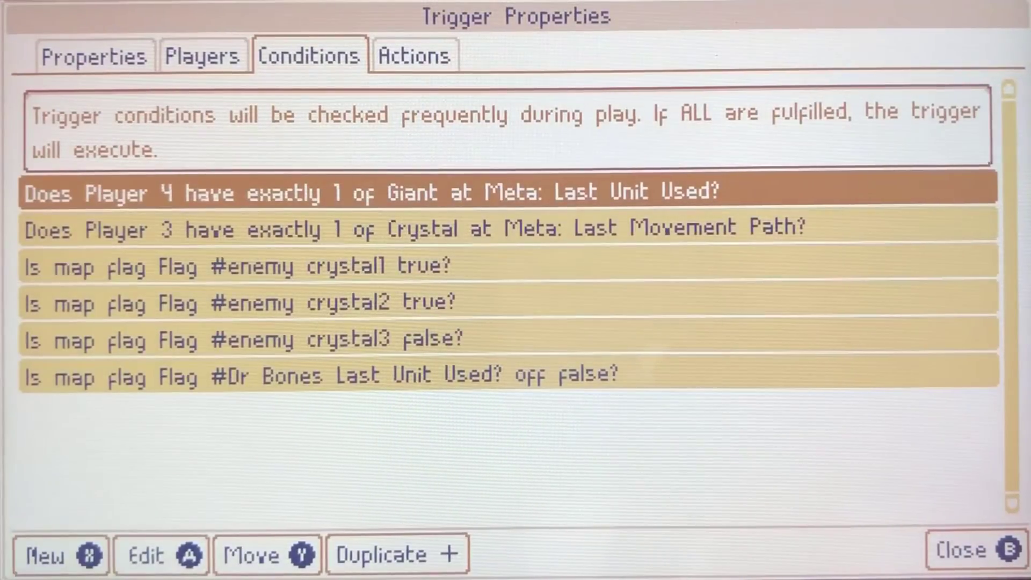
pyautogui.press('Escape')
# - Open the trigger "#Crystal 3 Aura track sig", review its Sigrid, crystal and map flag conditions, and close it
pyautogui.press('Up')
pyautogui.press('Up')
pyautogui.press('Up')
pyautogui.press('Up')
pyautogui.press('Up')
pyautogui.press('Up')
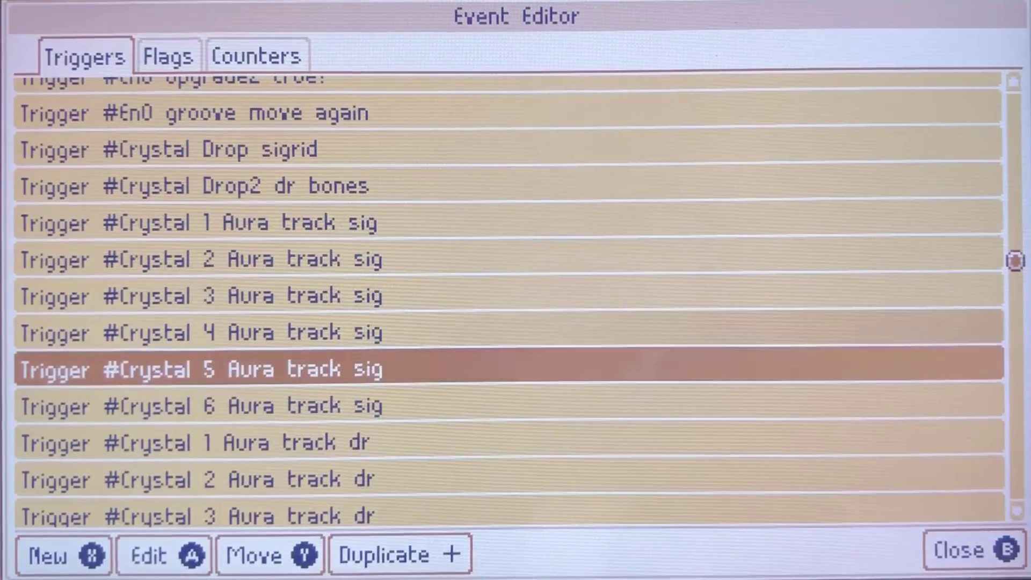
pyautogui.press('Return')
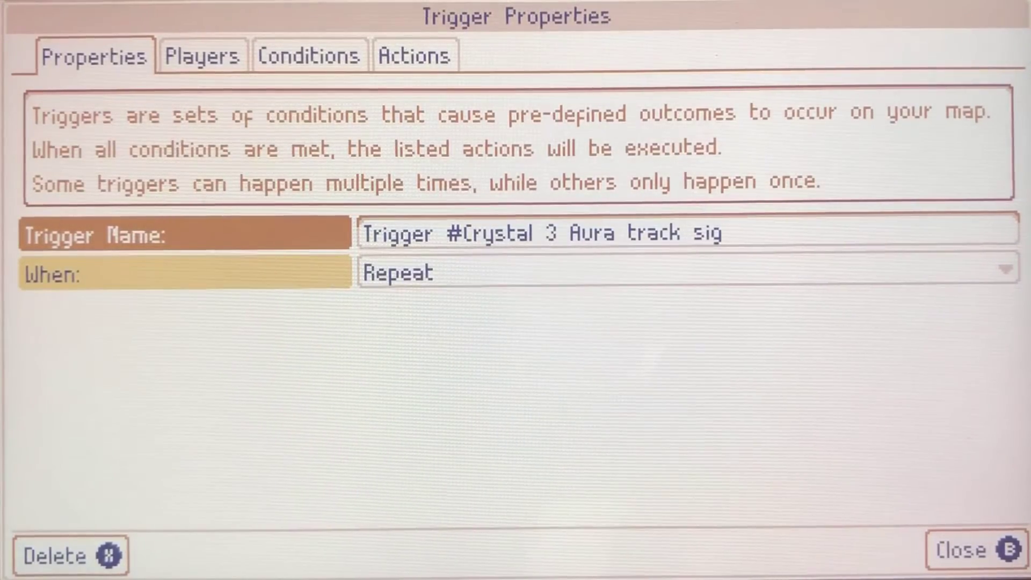
pyautogui.press('Tab')
pyautogui.press('Tab')
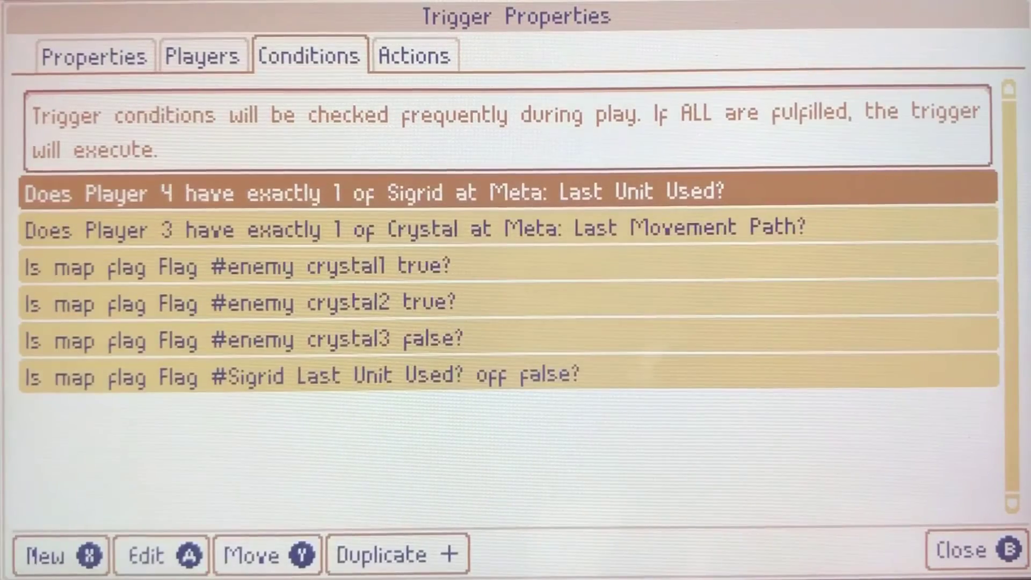
pyautogui.press('Escape')
# - Look through the trigger list past the aura track triggers to "#Crystal 1 Aura destroyed"
pyautogui.press('Down')
pyautogui.press('Down')
pyautogui.press('Down')
pyautogui.press('Down')
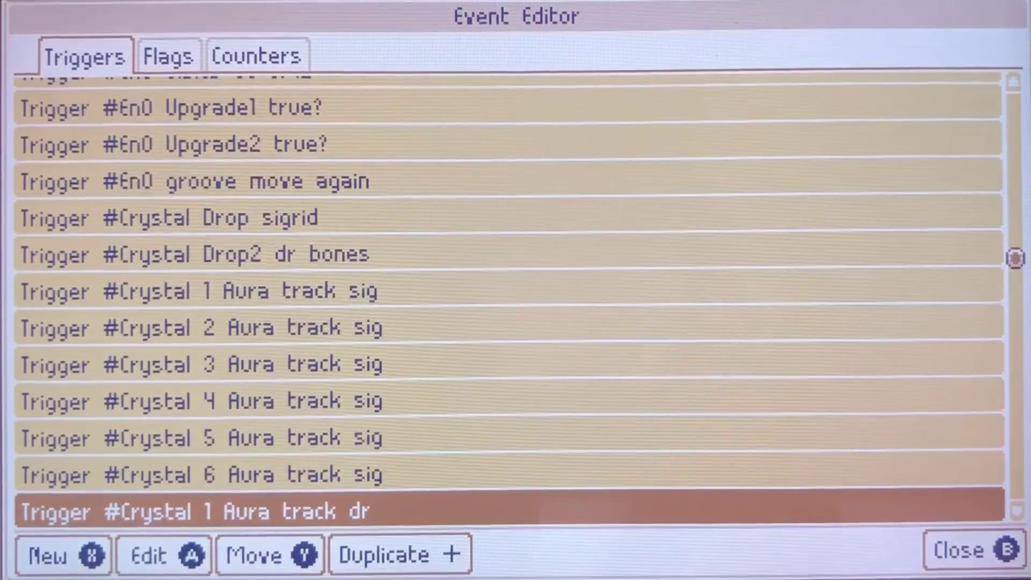
pyautogui.press('Down')
pyautogui.press('Down')
pyautogui.press('Down')
pyautogui.press('Down')
pyautogui.press('Down')
pyautogui.press('Down')
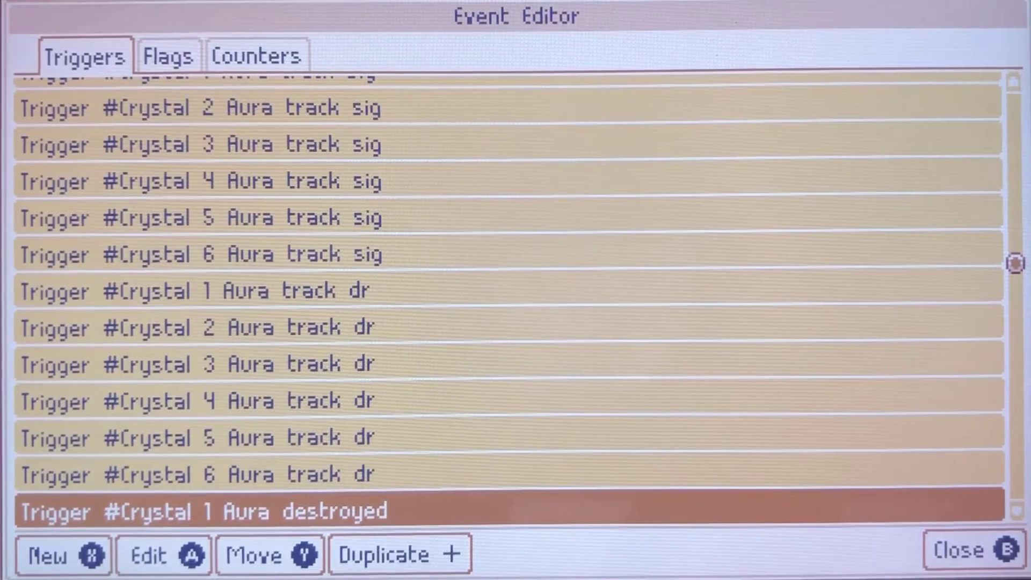
# - Look through the aura destroyed triggers, open "#Crystal 5 Aura destroyed", and review its crystal location and map flag conditions
pyautogui.press('Down')
pyautogui.press('Down')
pyautogui.press('Down')
pyautogui.press('Down')
pyautogui.press('Down')
pyautogui.press('Down')
pyautogui.press('Down')
pyautogui.press('Up')
pyautogui.press('Up')
pyautogui.press('Up')
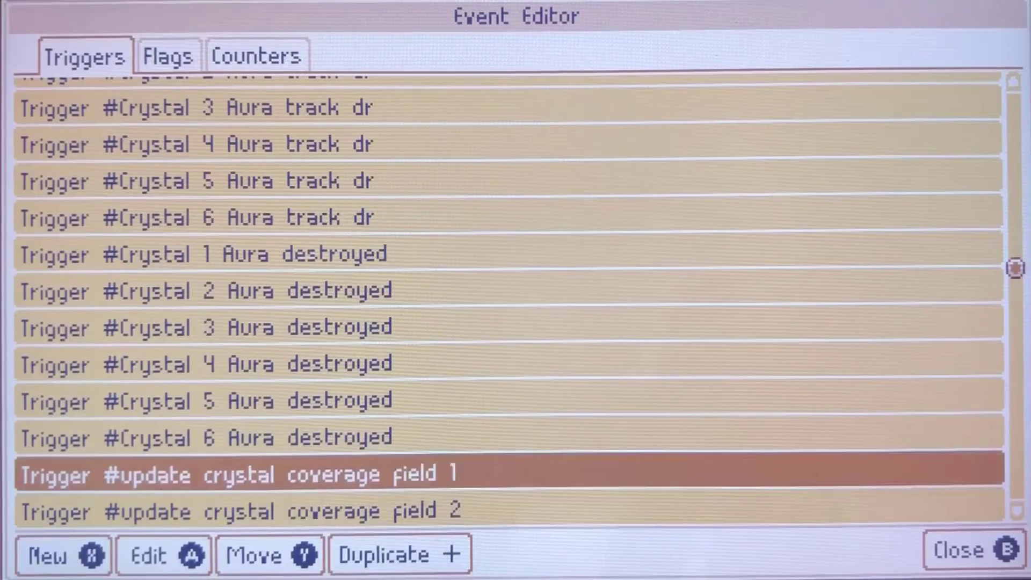
pyautogui.press('Return')
pyautogui.press('Right')
pyautogui.press('Right')
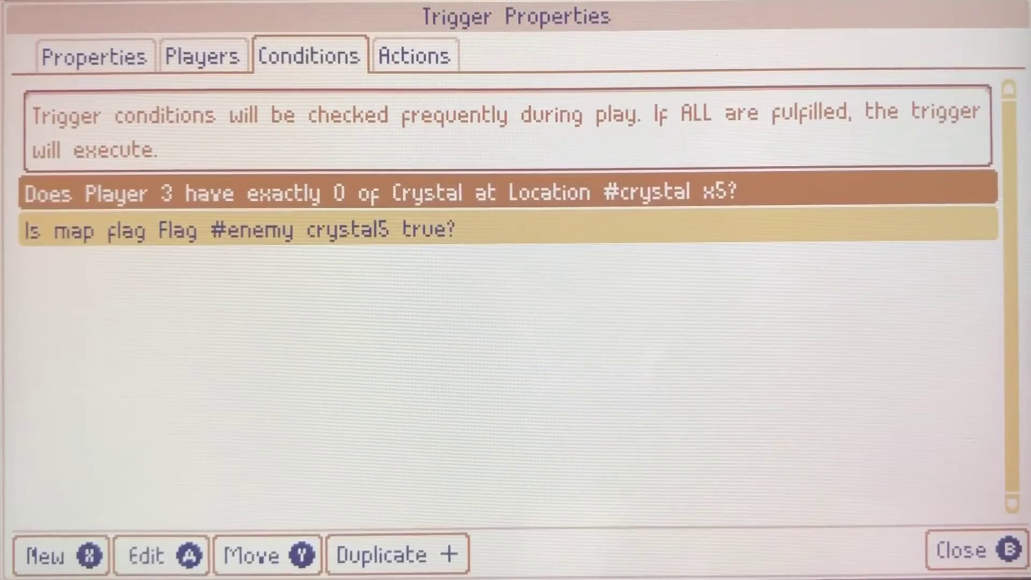
# - Examine the fifth aura destroyed trigger's map flag and location highlight actions
pyautogui.press('Right')
pyautogui.press('Down')
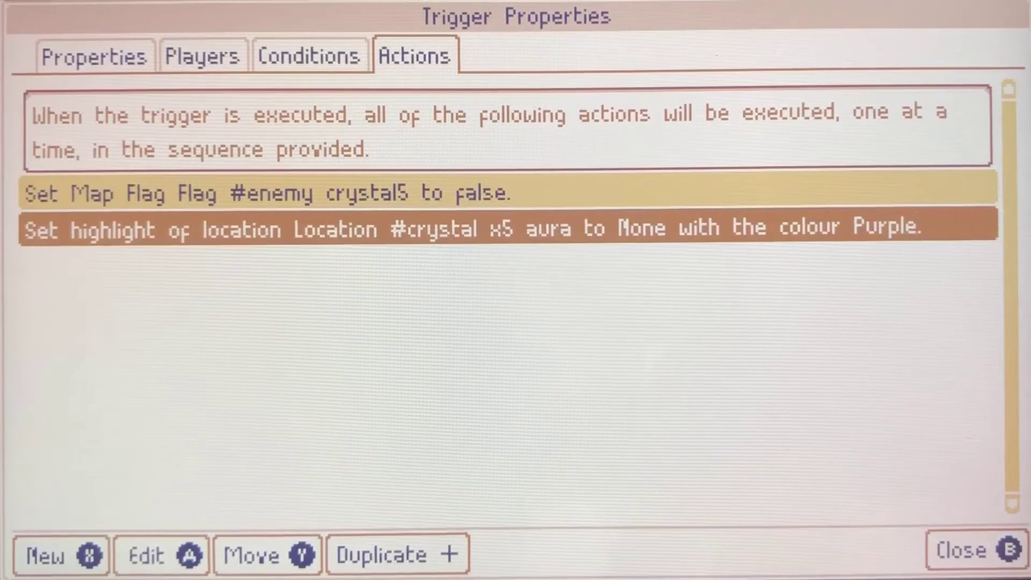
pyautogui.press('Up')
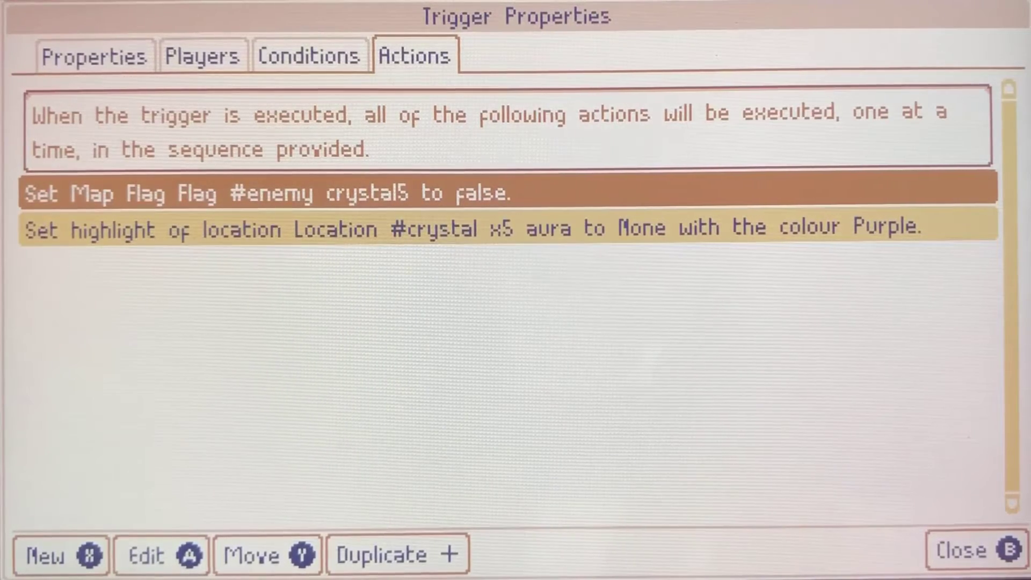
# - Close the fifth aura destroyed trigger and look through the trigger list to the crystal coverage field triggers
pyautogui.press('Down')
pyautogui.press('Up')
pyautogui.press('Escape')
pyautogui.press('Down')
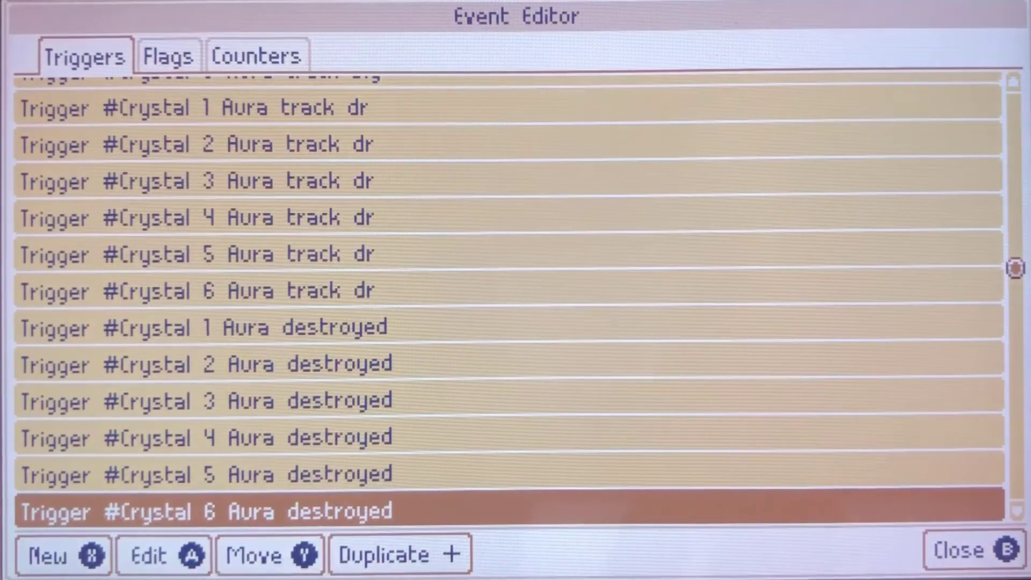
pyautogui.press('Down')
pyautogui.press('Down')
pyautogui.press('Down')
pyautogui.press('Down')
pyautogui.press('Down')
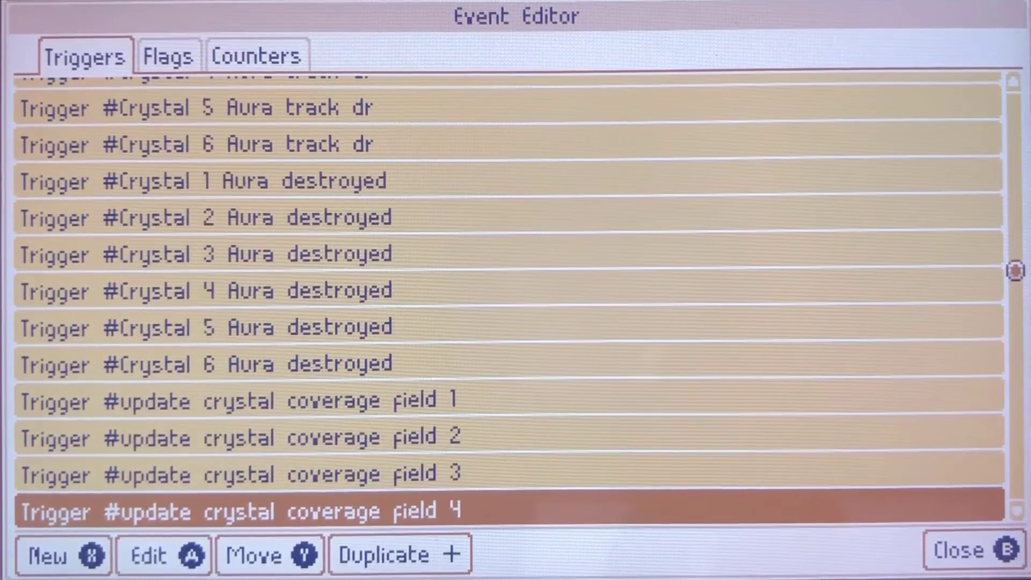
pyautogui.press('Down')
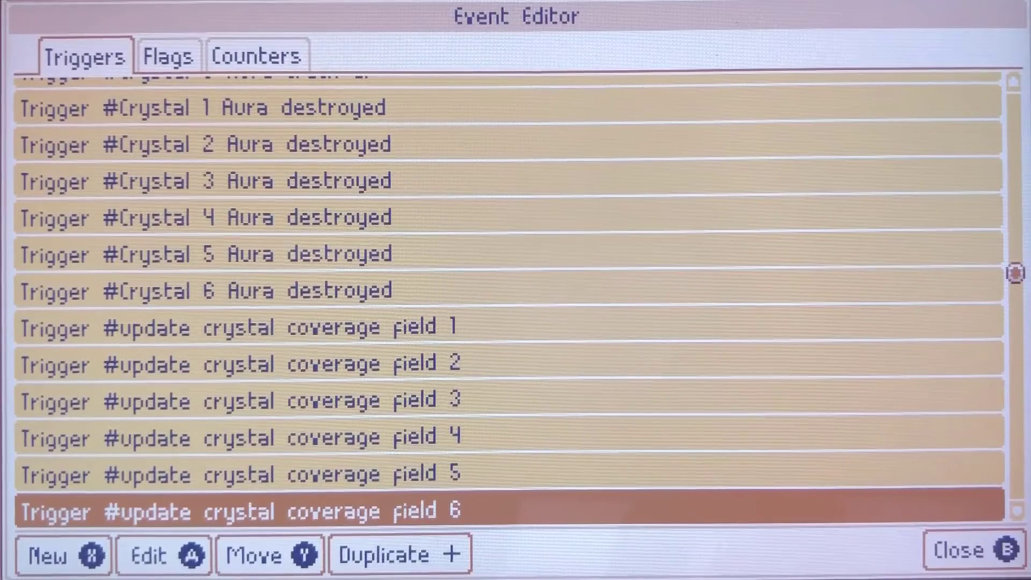
# - Open the trigger "#update crystal coverage field 3", review its enemy crystal flag conditions and location union action, and close it
pyautogui.press('Up')
pyautogui.press('Up')
pyautogui.press('Up')
pyautogui.press('Up')
pyautogui.press('Down')
pyautogui.press('Return')
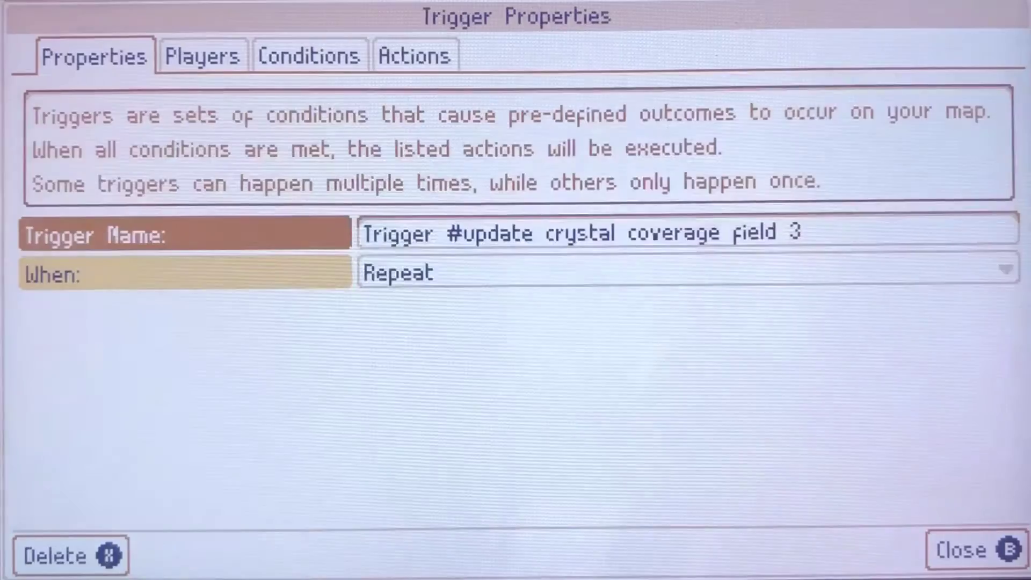
pyautogui.hotkey('ctrl', 'Tab')
pyautogui.hotkey('ctrl', 'Tab')
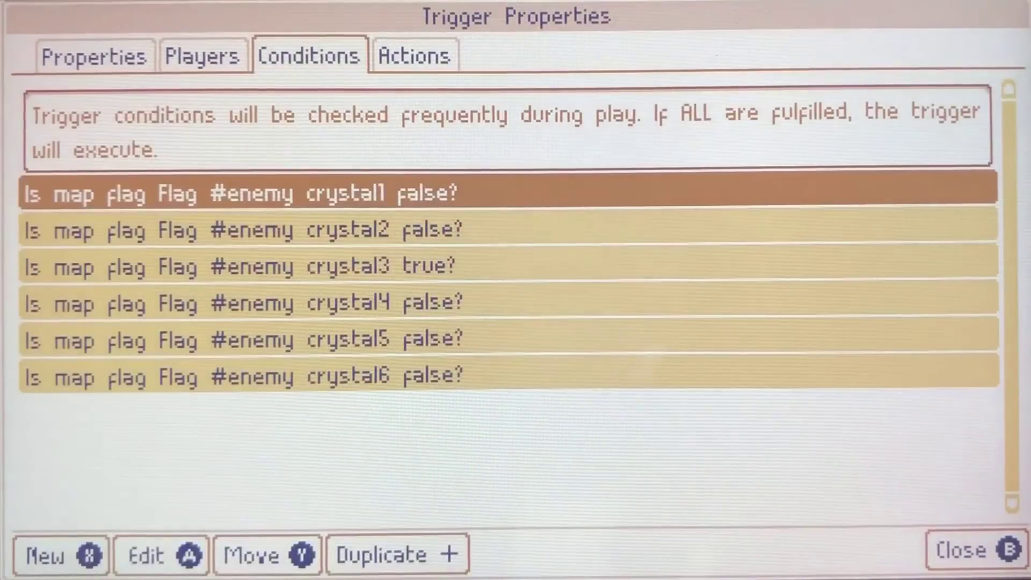
pyautogui.press('Down')
pyautogui.press('Down')
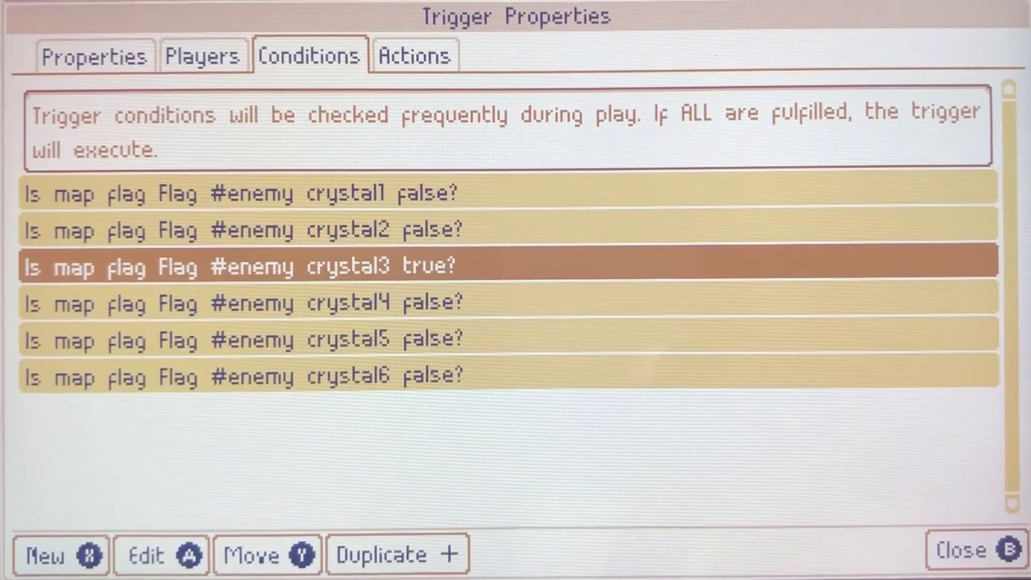
pyautogui.hotkey('ctrl', 'Tab')
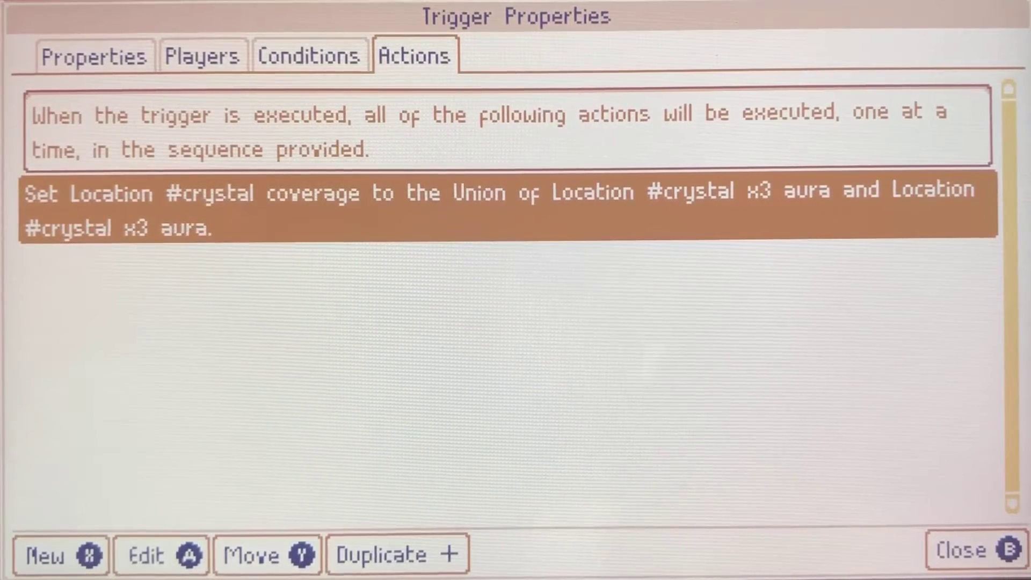
pyautogui.press('Escape')
# - Open the trigger "#update crystal coverage field 6" and review its enemy crystal map flag conditions
pyautogui.press('Down')
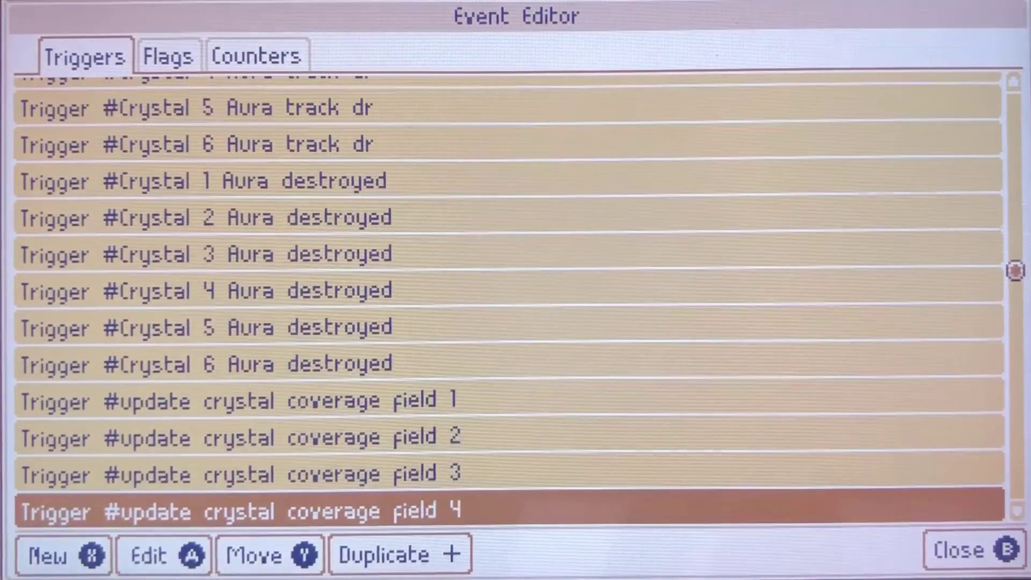
pyautogui.press('Down')
pyautogui.press('Down')
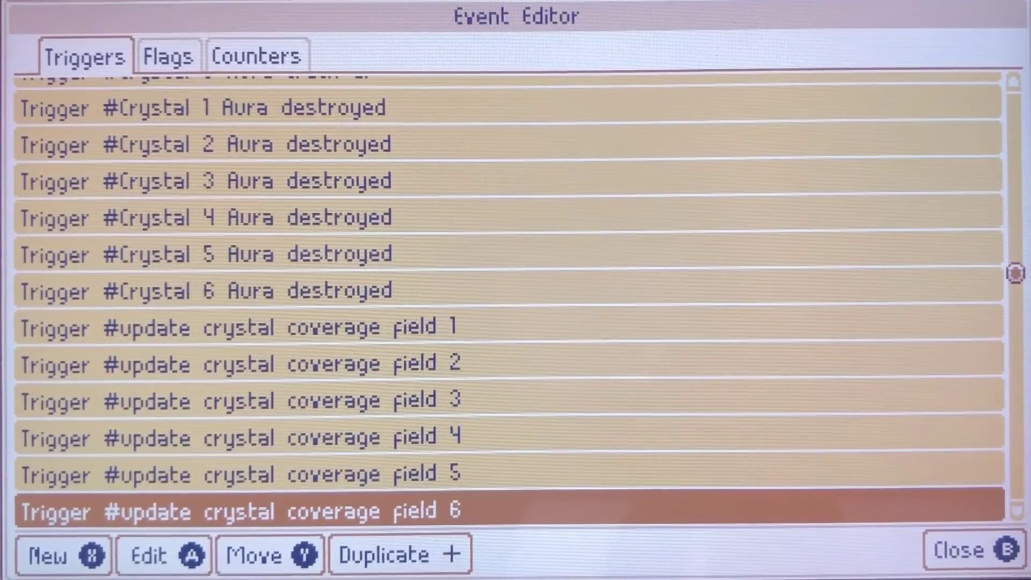
pyautogui.press('Return')
pyautogui.press('Tab')
pyautogui.press('Tab')
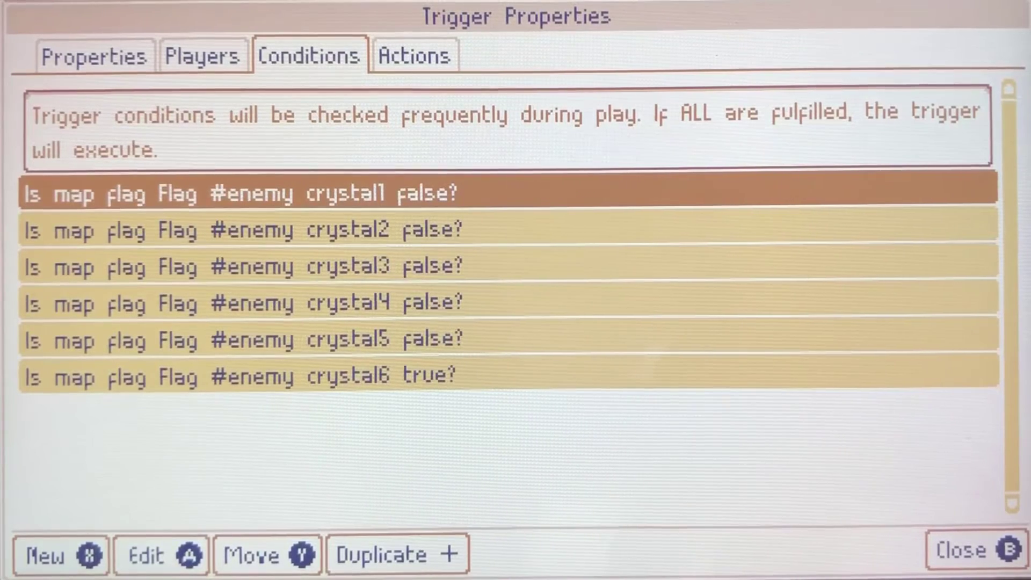
pyautogui.press('Down')
pyautogui.press('Down')
pyautogui.press('Down')
pyautogui.press('Down')
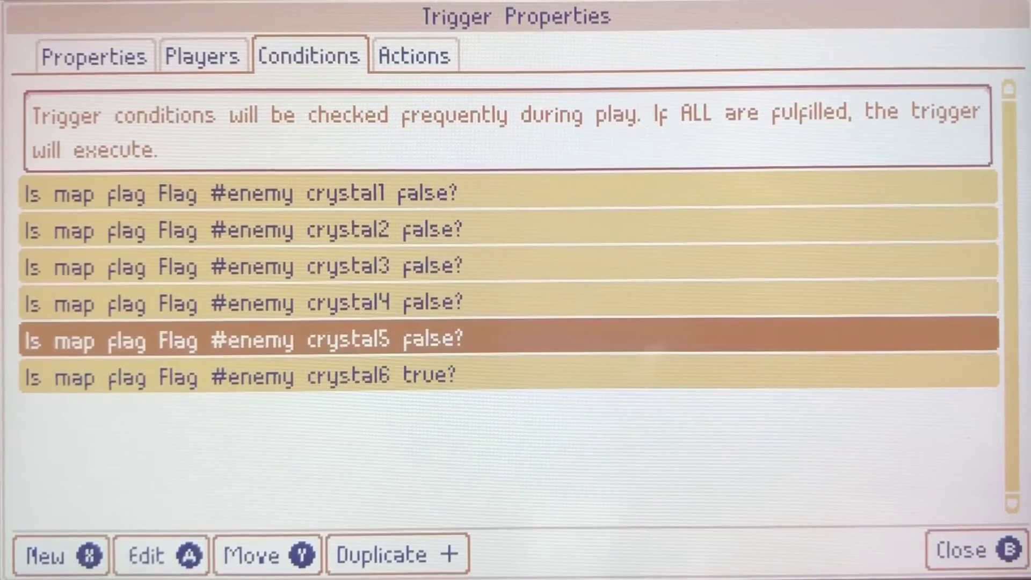
# - Compare the sixth coverage field trigger's location union action with its flag conditions, and close the trigger
pyautogui.press('Tab')
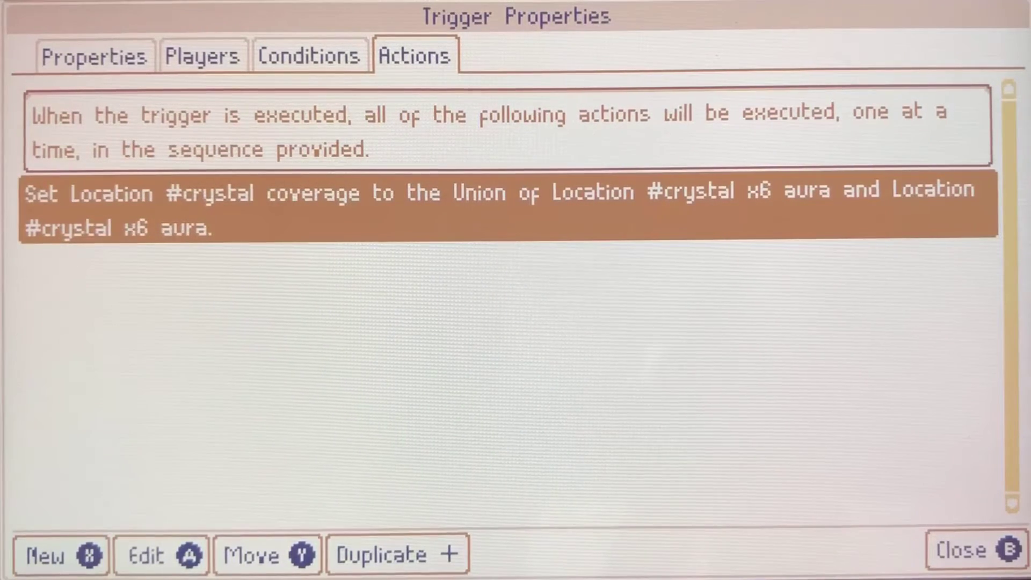
pyautogui.hotkey('shift', 'Tab')
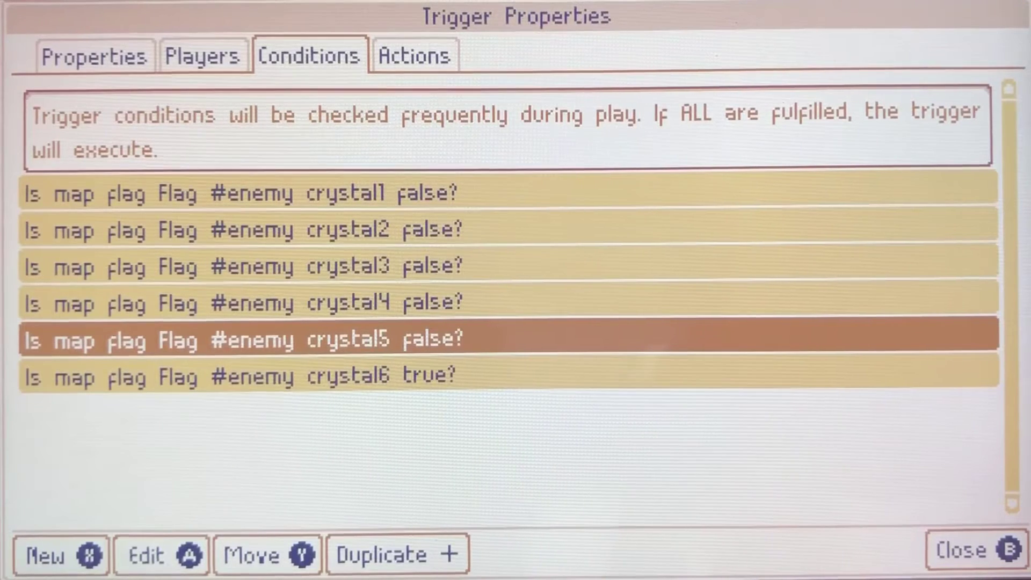
pyautogui.press('Tab')
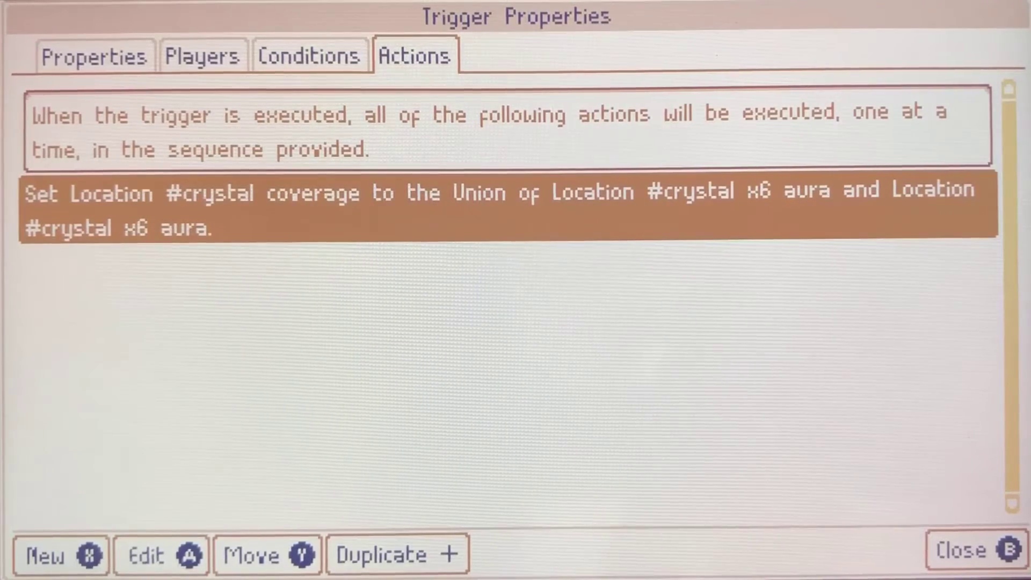
pyautogui.press('Escape')
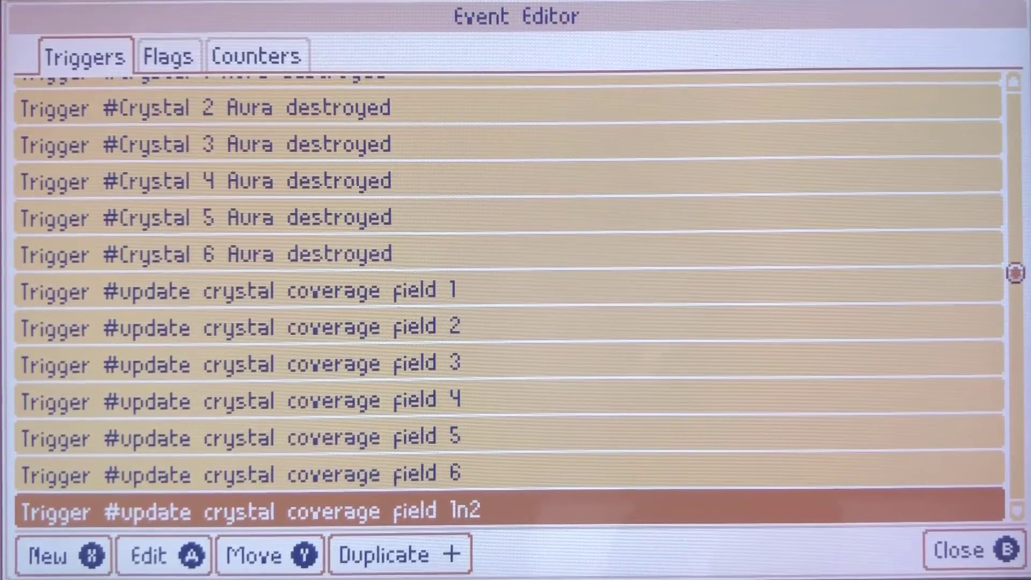
# - Look through the two-crystal coverage field triggers from "1n2" to "2n5"
pyautogui.press('+')
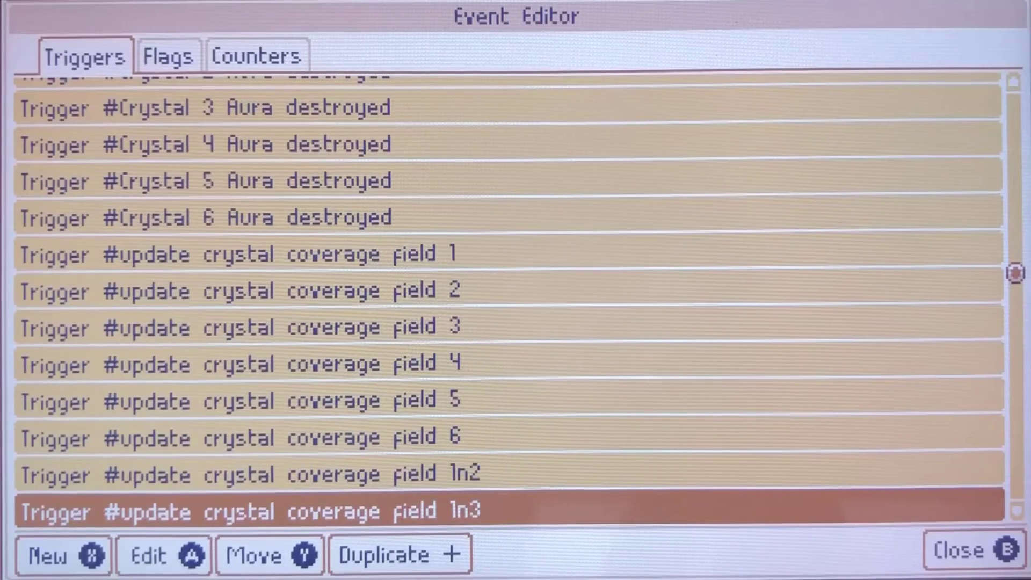
pyautogui.press('+')
pyautogui.press('+')
pyautogui.press('+')
pyautogui.press('+')
pyautogui.press('+')
pyautogui.press('+')
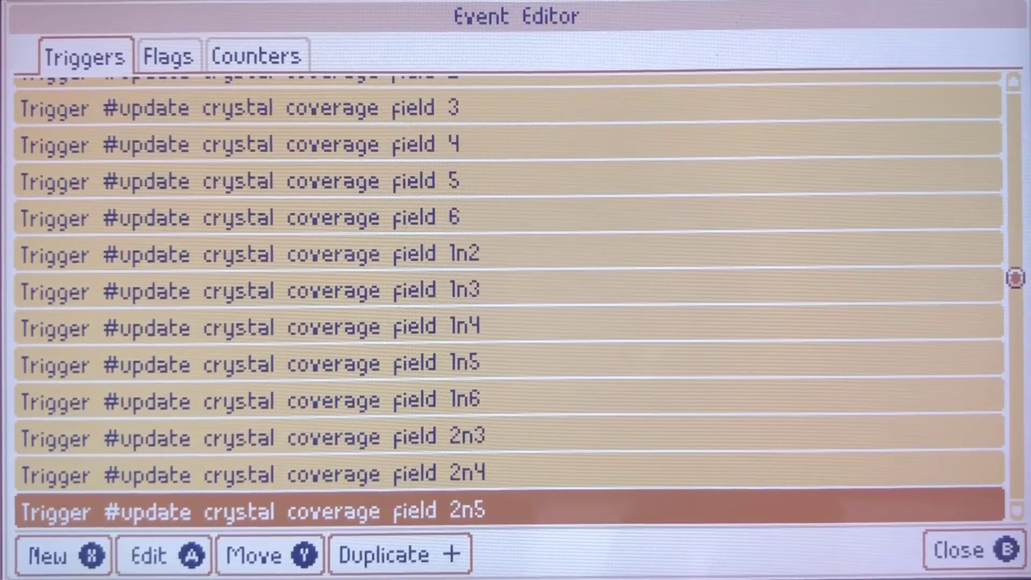
# - Examine the crystal pairings in the coverage field triggers that combine crystal 1 or crystal 2 with another crystal
pyautogui.press('Up')
pyautogui.press('Up')
pyautogui.press('Up')
pyautogui.press('Up')
pyautogui.press('Up')
pyautogui.press('Up')
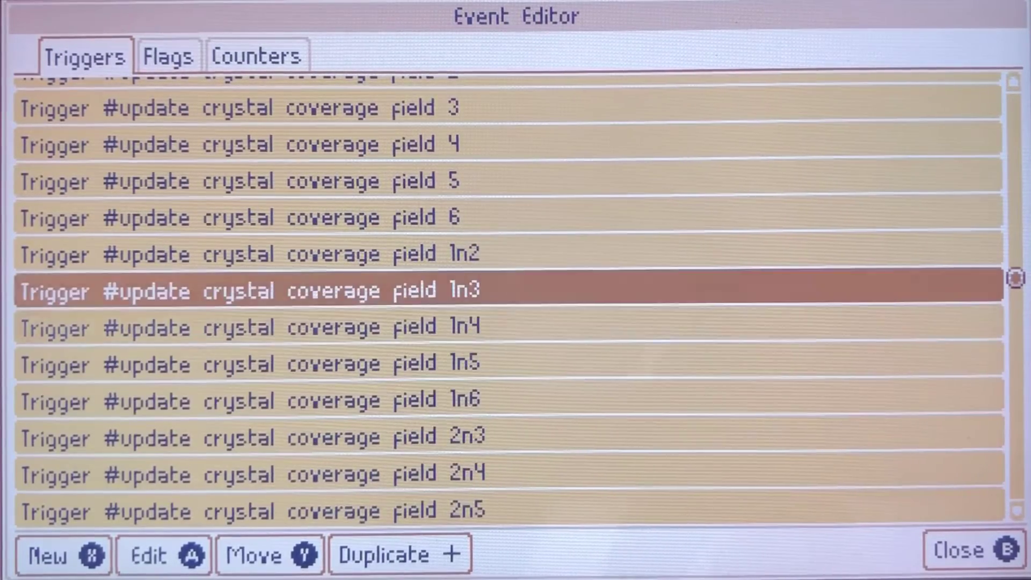
pyautogui.press('Down')
pyautogui.press('Down')
pyautogui.press('Down')
pyautogui.press('Down')
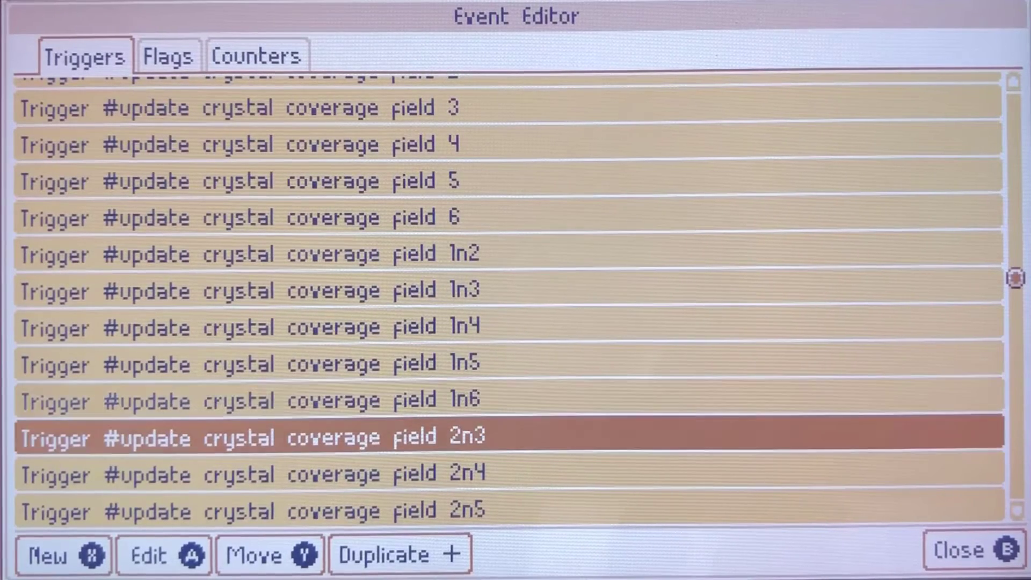
pyautogui.press('Down')
pyautogui.press('Down')
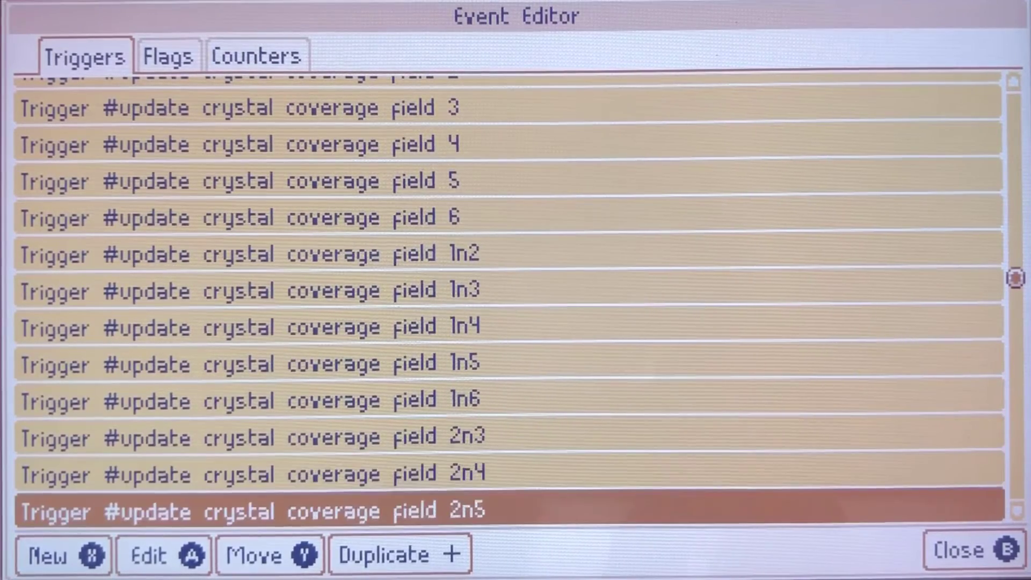
pyautogui.press('Down')
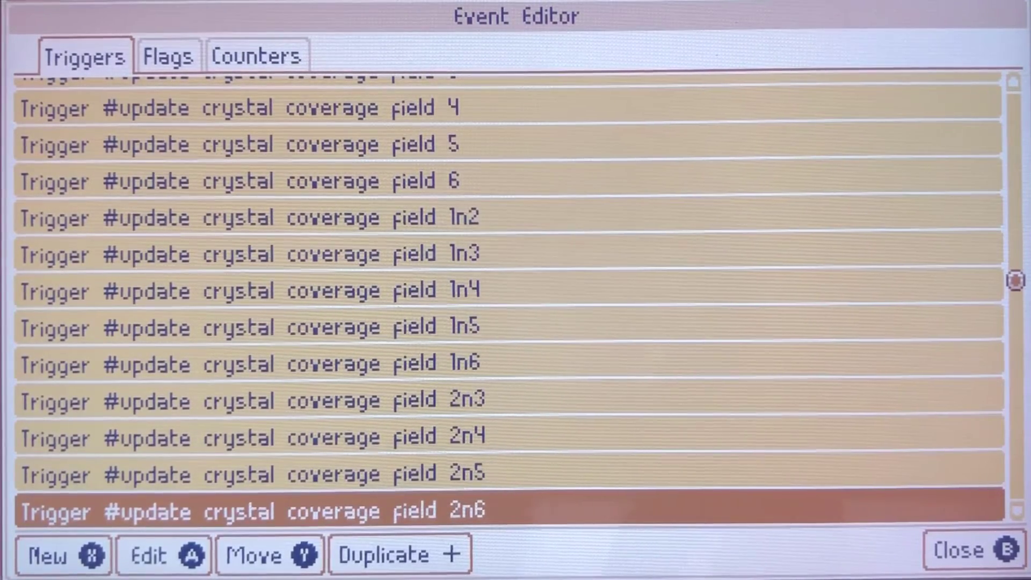
pyautogui.press('Up')
pyautogui.press('Up')
pyautogui.press('Up')
pyautogui.press('Up')
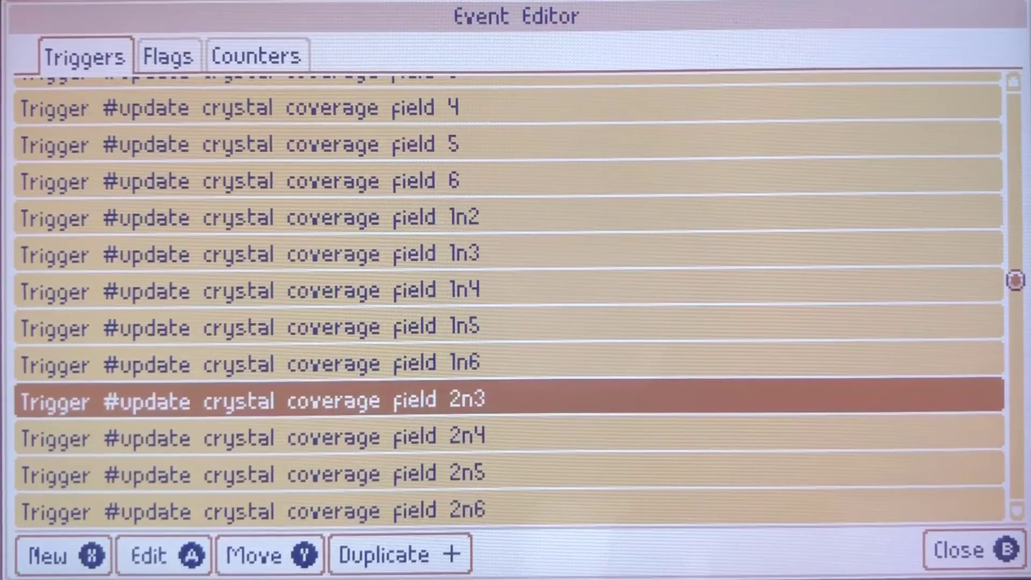
# - Look through the remaining two-crystal coverage field triggers to the first three-crystal trigger, "1n2n3"
pyautogui.press('Down')
pyautogui.press('Down')
pyautogui.press('Down')
pyautogui.press('Down')
pyautogui.press('Down')
pyautogui.press('Down')
pyautogui.press('Down')
pyautogui.press('Down')
pyautogui.press('Down')
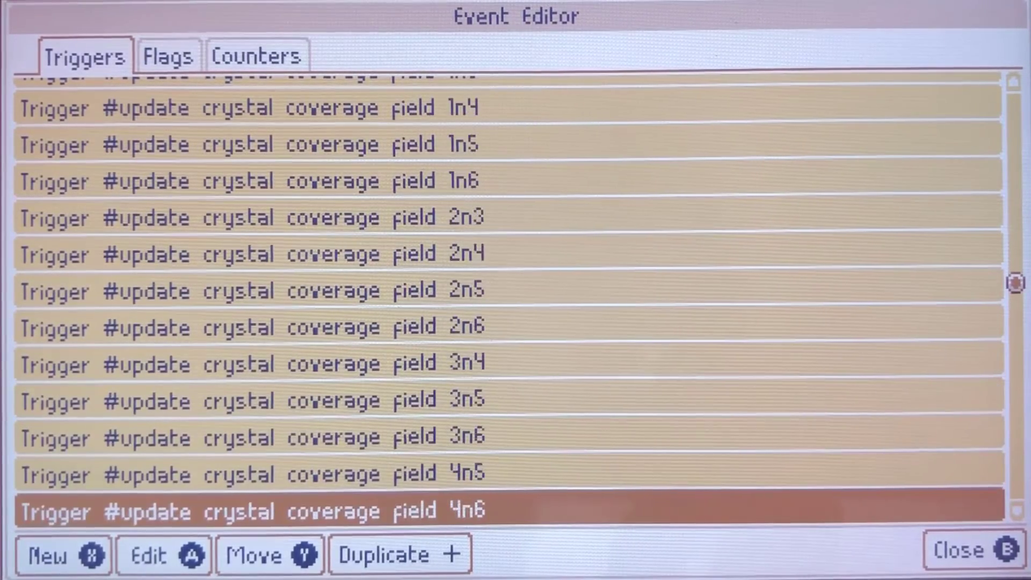
pyautogui.press('Down')
pyautogui.press('Down')
pyautogui.press('Down')
pyautogui.press('Down')
pyautogui.press('Up')
pyautogui.press('Up')
pyautogui.press('Up')
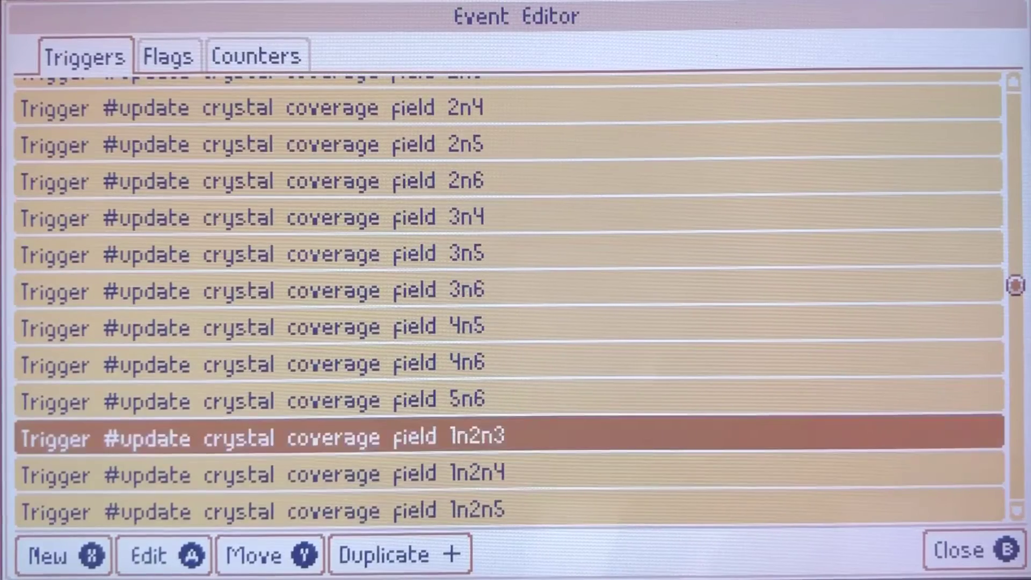
# - Look through the three-crystal coverage field triggers to "3n4n6"
pyautogui.press('Down')
pyautogui.press('Down')
pyautogui.press('Down')
pyautogui.press('Down')
pyautogui.press('Down')
pyautogui.press('Down')
pyautogui.press('Down')
pyautogui.press('Down')
pyautogui.press('Down')
pyautogui.press('Down')
pyautogui.press('Down')
pyautogui.press('Down')
pyautogui.press('Down')
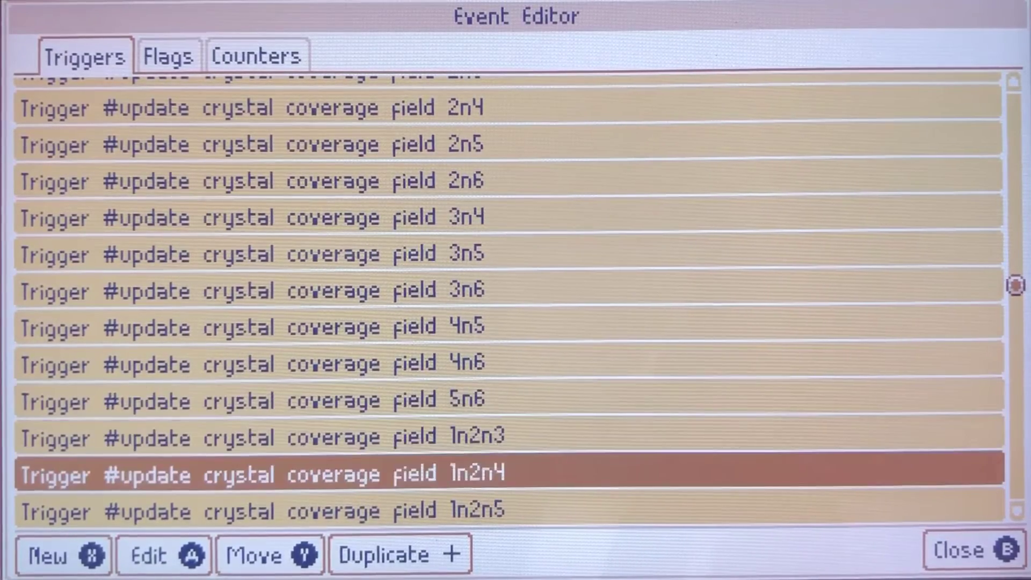
pyautogui.press('Down')
pyautogui.press('Down')
pyautogui.press('Down')
pyautogui.press('Down')
pyautogui.press('Down')
pyautogui.press('Down')
pyautogui.press('Down')
pyautogui.press('Down')
pyautogui.press('Down')
pyautogui.press('Down')
pyautogui.press('Down')
pyautogui.press('Down')
pyautogui.press('Down')
pyautogui.press('Down')
pyautogui.press('Down')
pyautogui.press('Down')
pyautogui.press('Down')
pyautogui.press('Down')
pyautogui.press('Down')
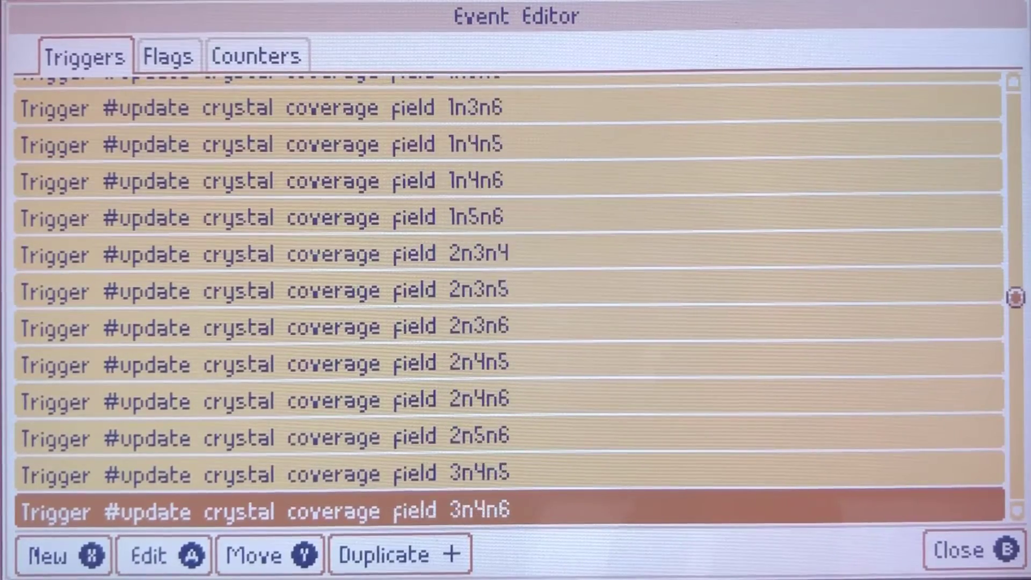
# - Look through the four- and five-crystal coverage field triggers to "#update crystal coverage field 1n2n3n4n5n6"
pyautogui.press('Down')
pyautogui.press('Down')
pyautogui.press('Down')
pyautogui.press('Down')
pyautogui.press('Down')
pyautogui.press('Down')
pyautogui.press('Down')
pyautogui.press('Down')
pyautogui.press('Down')
pyautogui.press('Down')
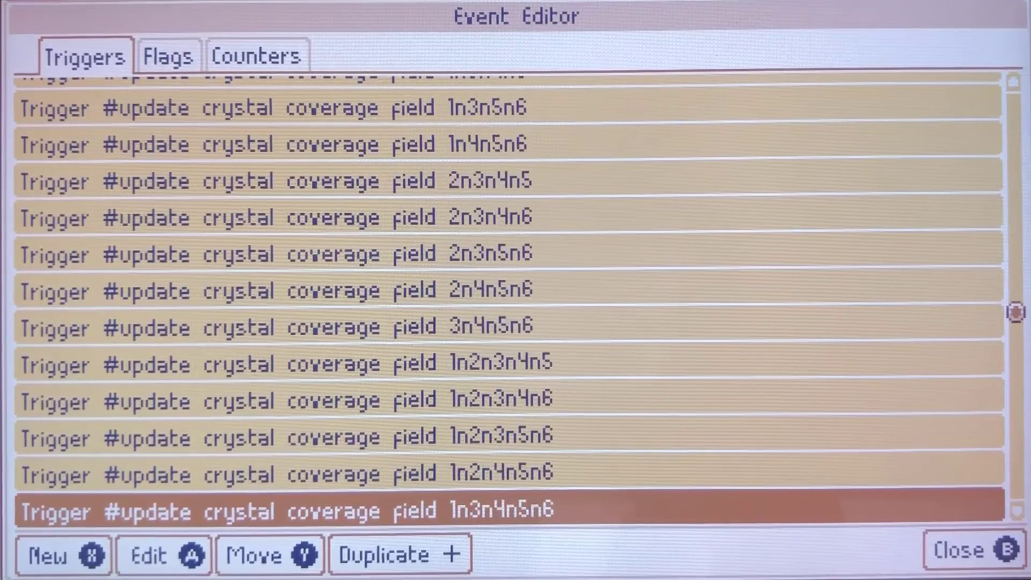
pyautogui.press('Up')
pyautogui.press('Up')
pyautogui.press('Up')
pyautogui.press('Up')
pyautogui.press('Up')
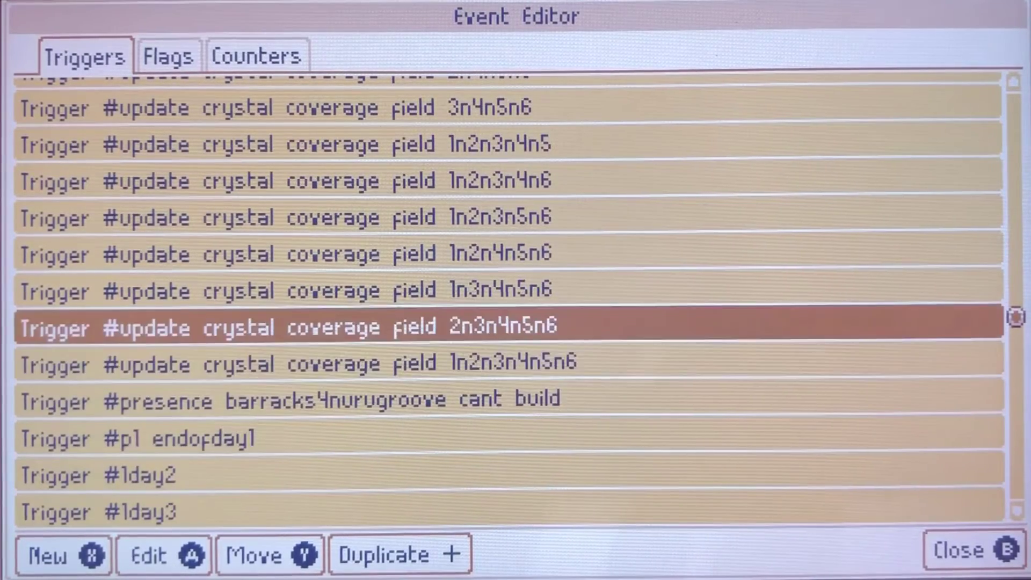
pyautogui.press('Down')
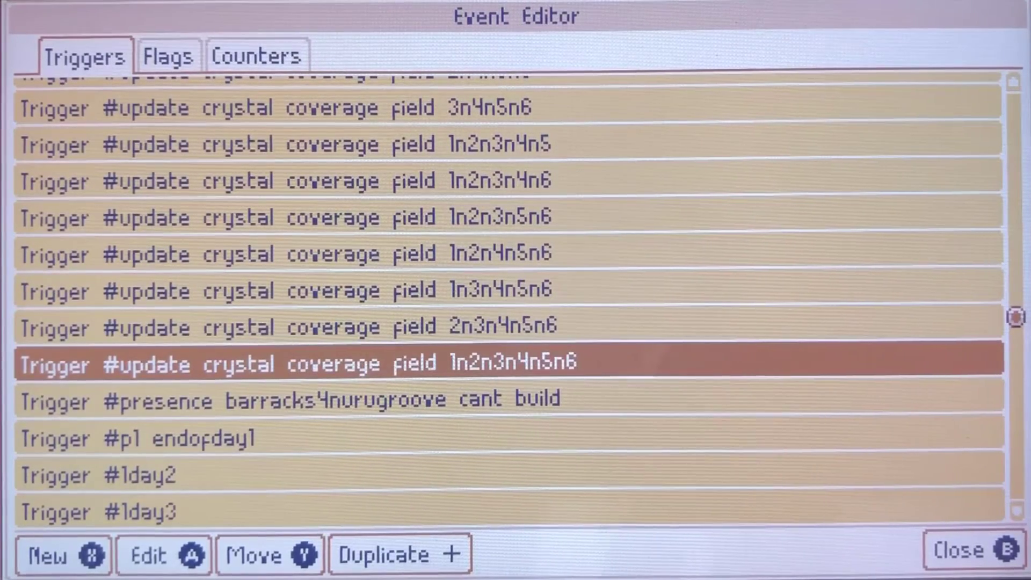
# - Open the coverage field trigger for all six crystals, review its chain of location union actions, and close it
pyautogui.press('Return')
pyautogui.press('Right')
pyautogui.press('Right')
pyautogui.press('Right')
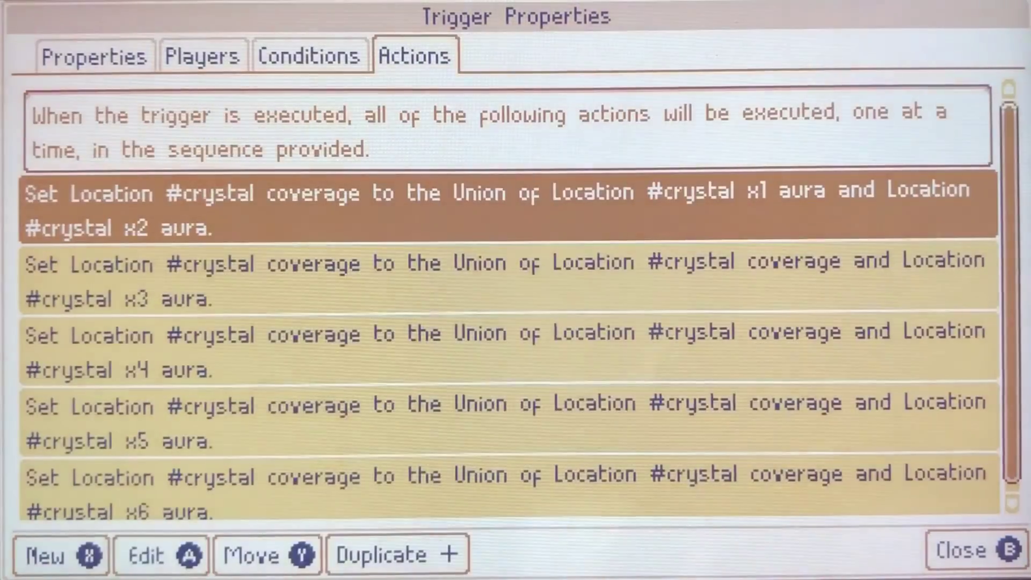
pyautogui.press('Up')
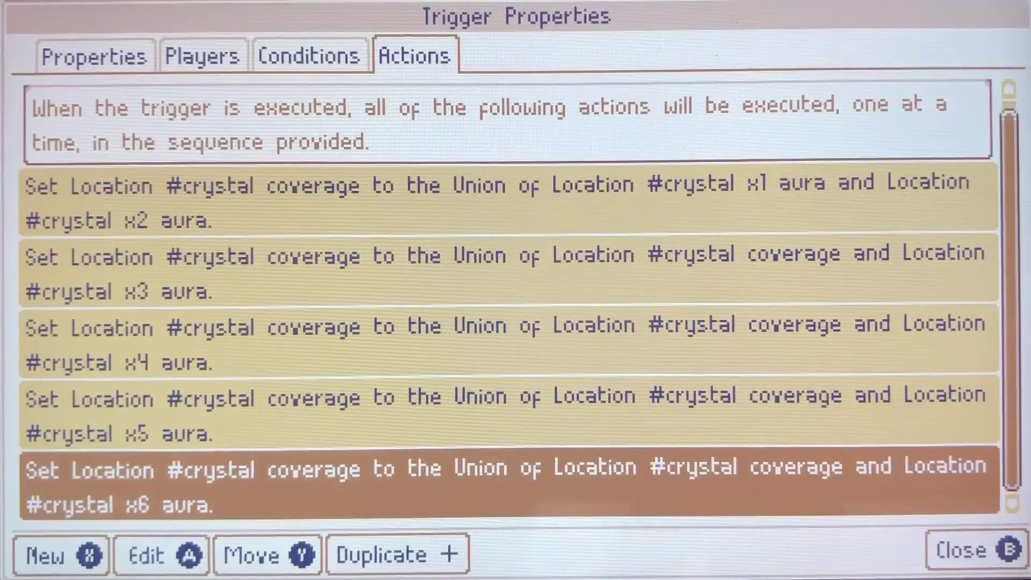
pyautogui.press('Up')
pyautogui.press('Up')
pyautogui.press('Up')
pyautogui.press('Up')
pyautogui.press('Up')
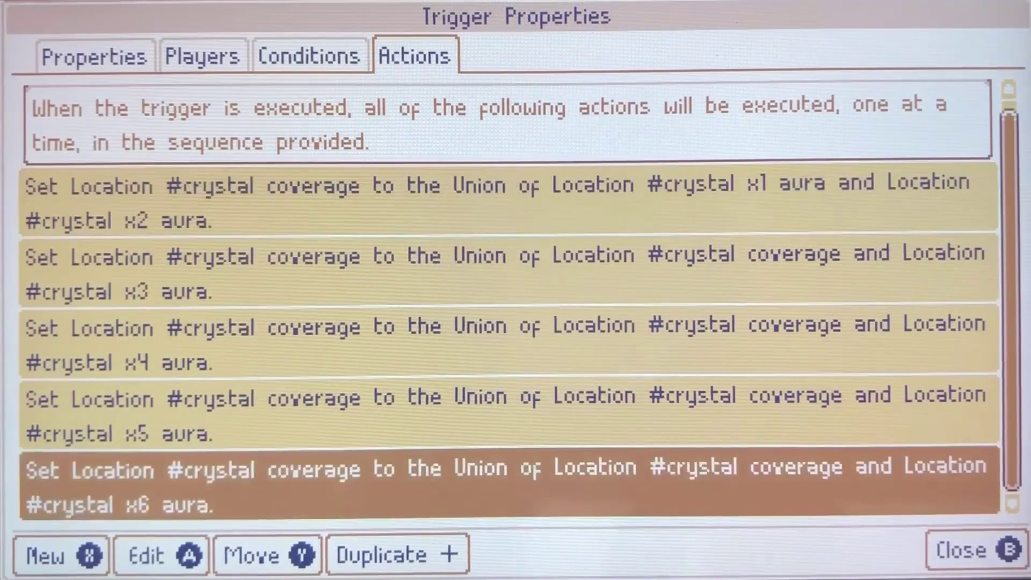
pyautogui.press('Up')
pyautogui.press('Escape')
# - Open the trigger "#presence barracks4nurugroove cant build" and review its assigned players and its turn spent actions for the barracks and tower
pyautogui.press('Down')
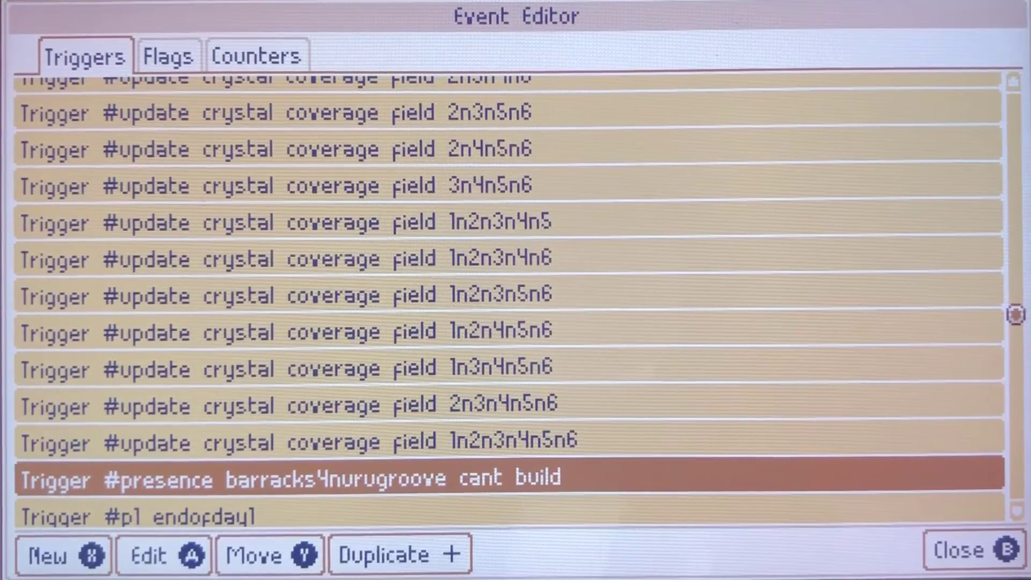
pyautogui.press('Right')
pyautogui.press('Right')
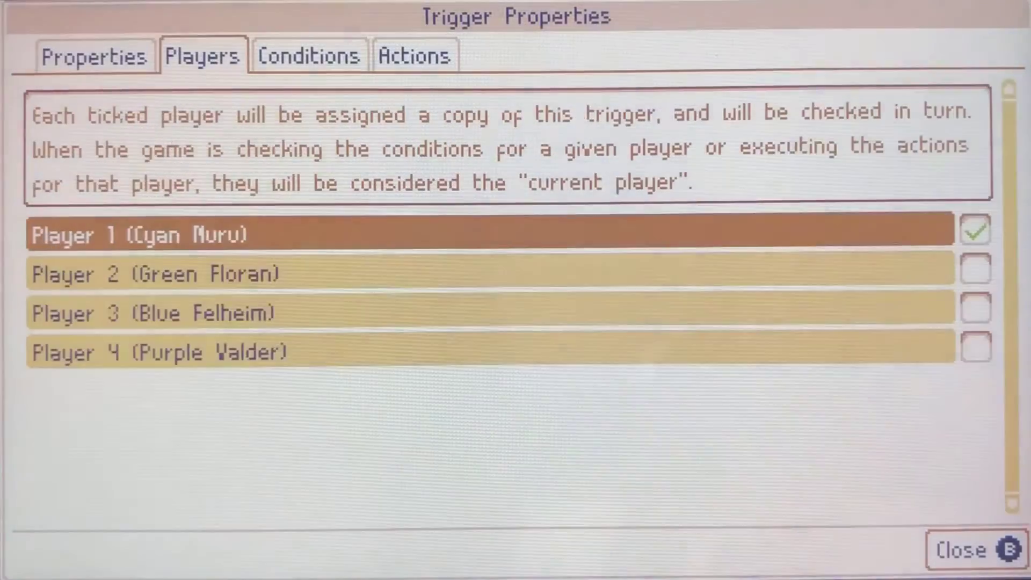
pyautogui.press('Right')
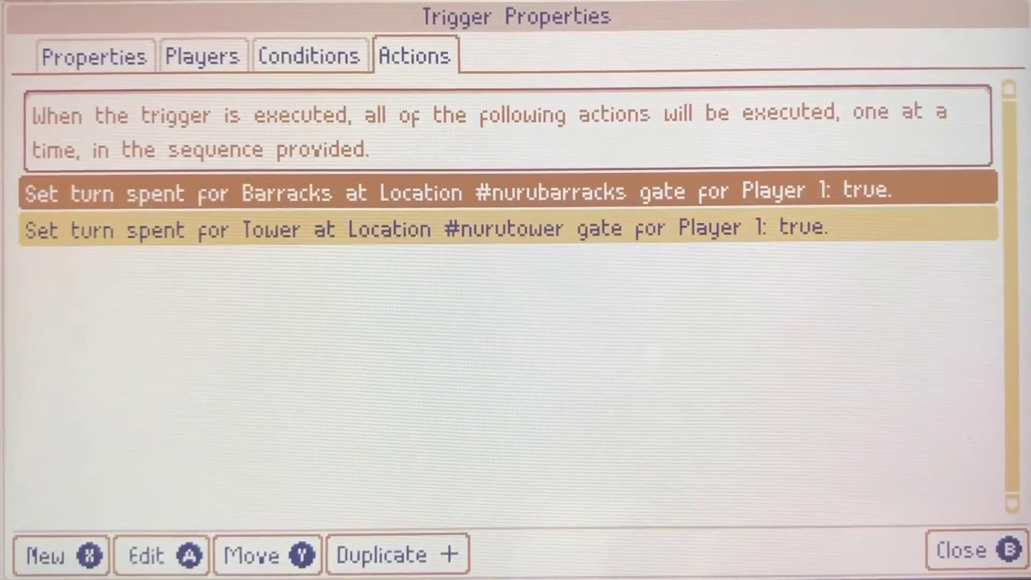
# - Open the trigger "#p1 endofday1" and review its dialogue, camera and map music actions
pyautogui.press('Down')
pyautogui.press('Up')
pyautogui.press('Down')
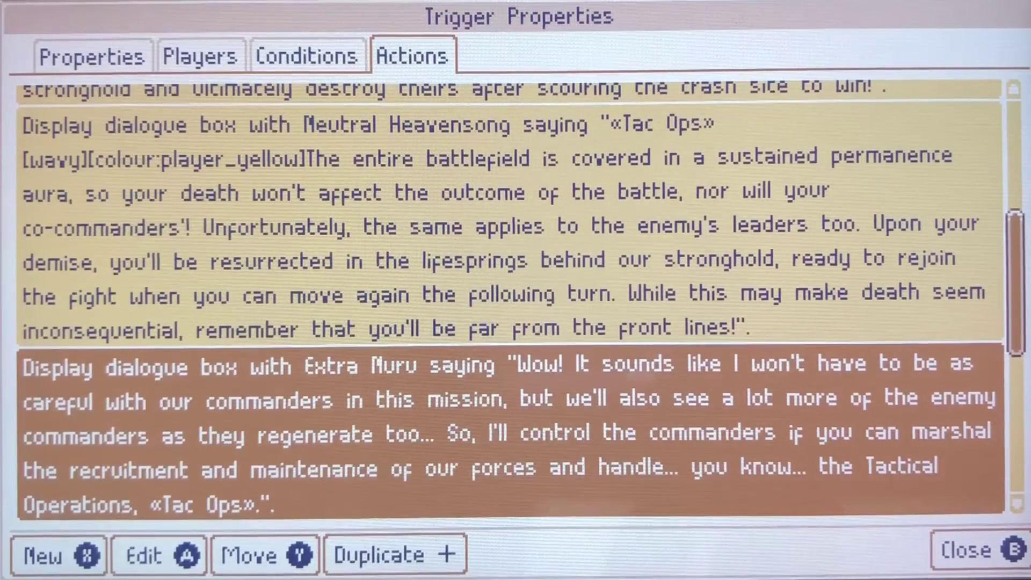
pyautogui.press('Down')
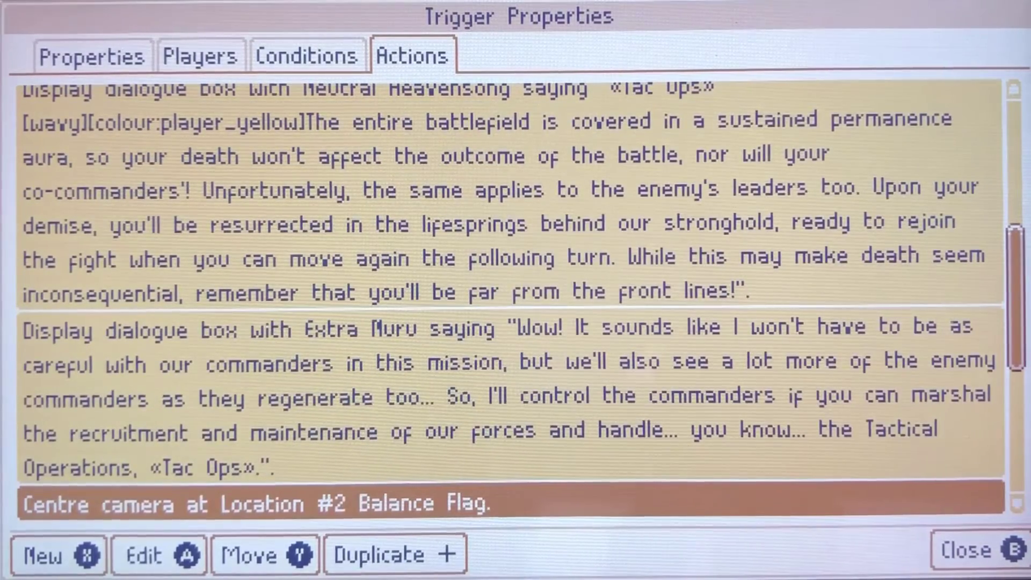
pyautogui.press('Down')
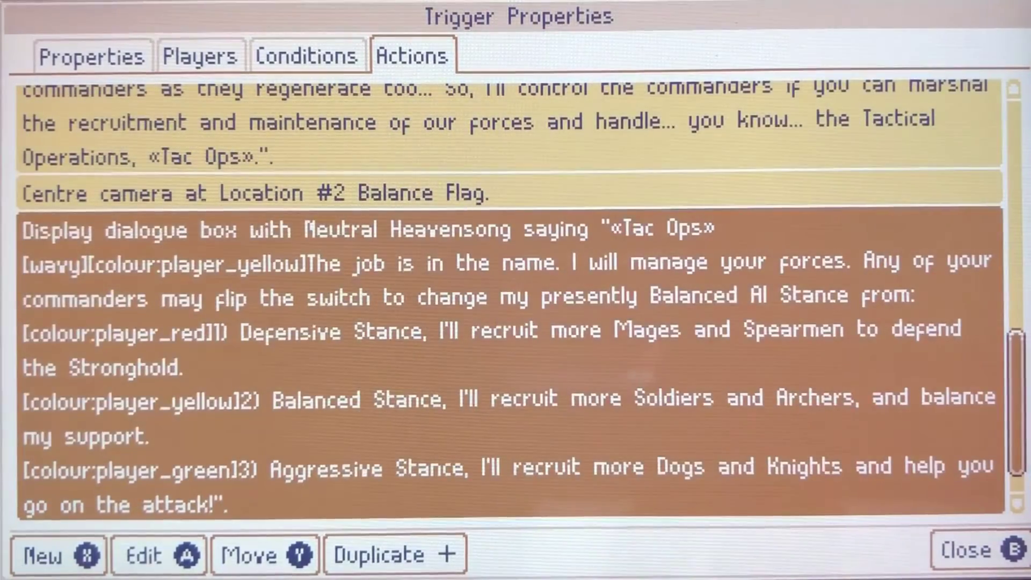
pyautogui.press('Down')
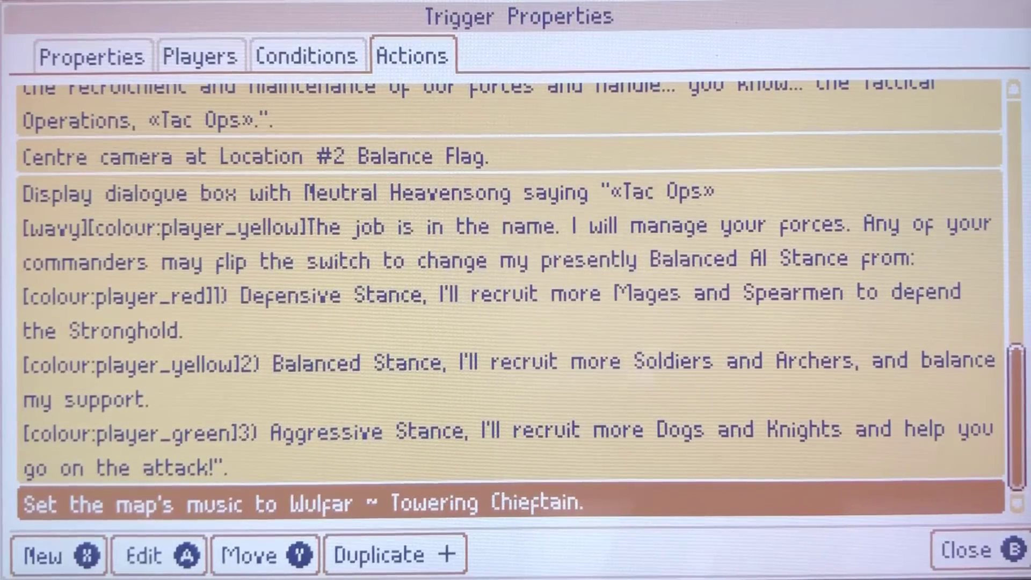
pyautogui.press('Down')
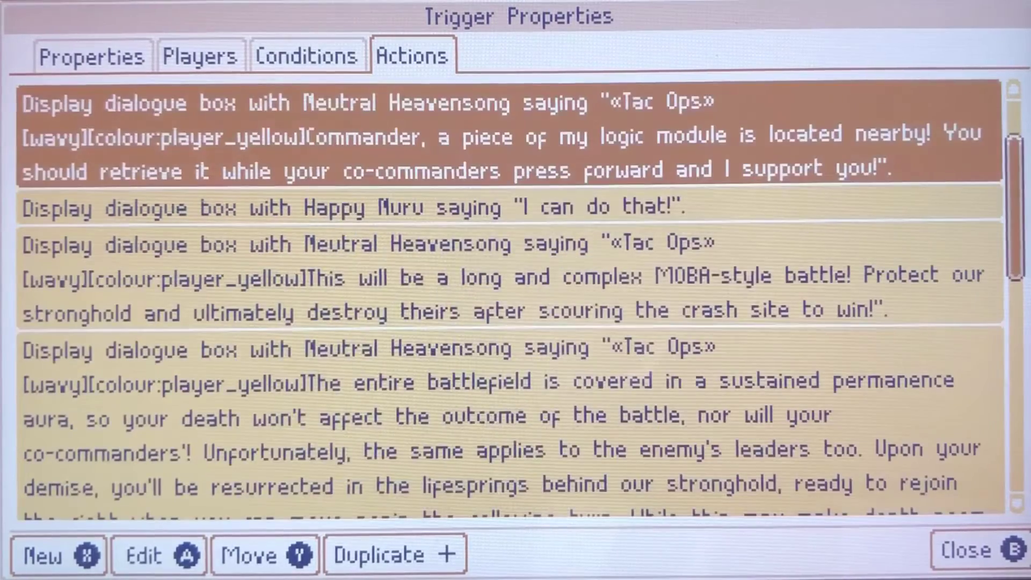
# - Open the trigger "#1day2" and review its actions with the dialogue about the lava flow bridges
pyautogui.press('Escape')
pyautogui.press('Down')
pyautogui.press('Return')
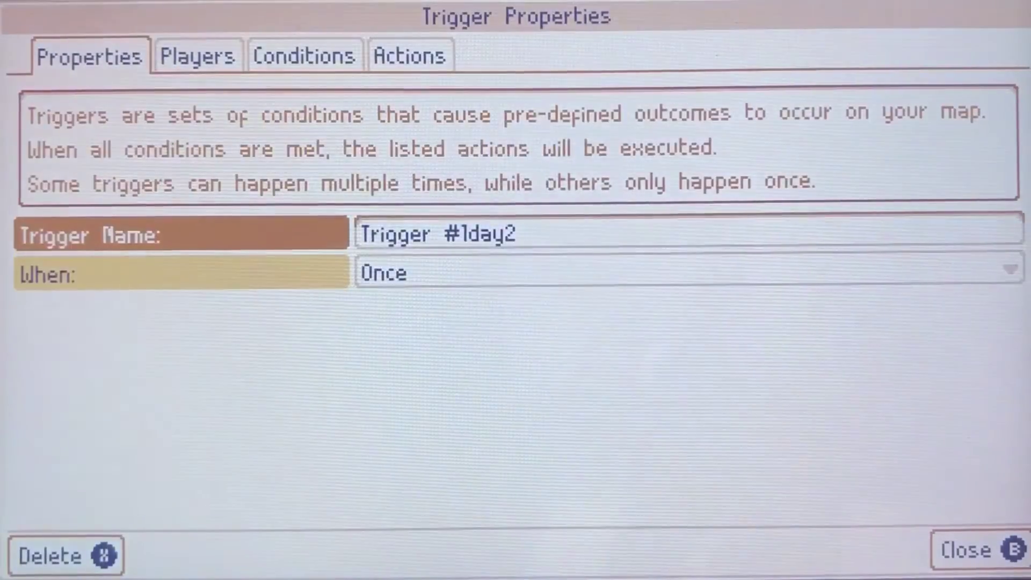
pyautogui.press('Tab')
pyautogui.press('Tab')
pyautogui.press('Tab')
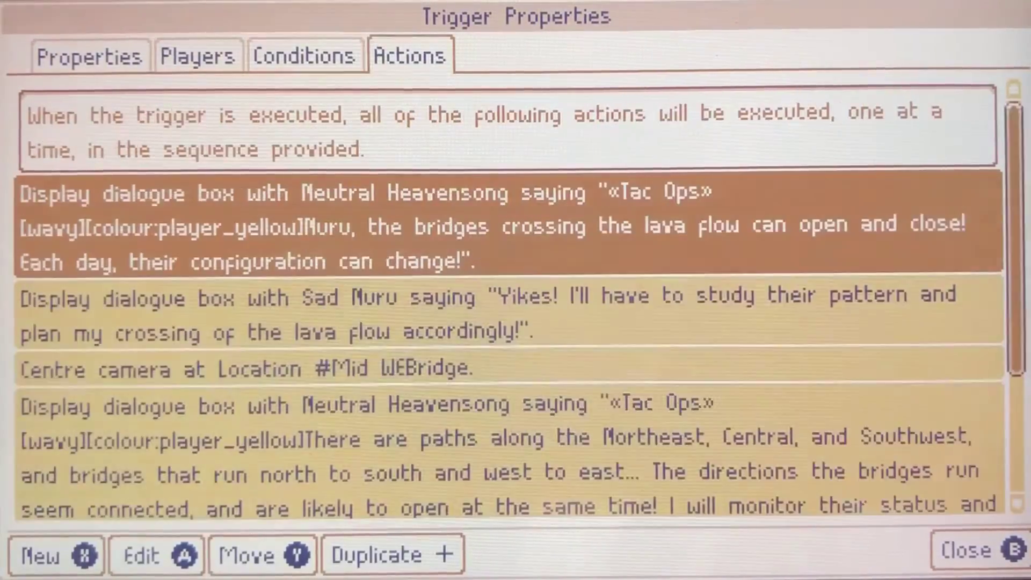
# - Review the "#1day3" trigger's dialogue actions about separate budgets and tower emplacements, and close it
pyautogui.press('Down')
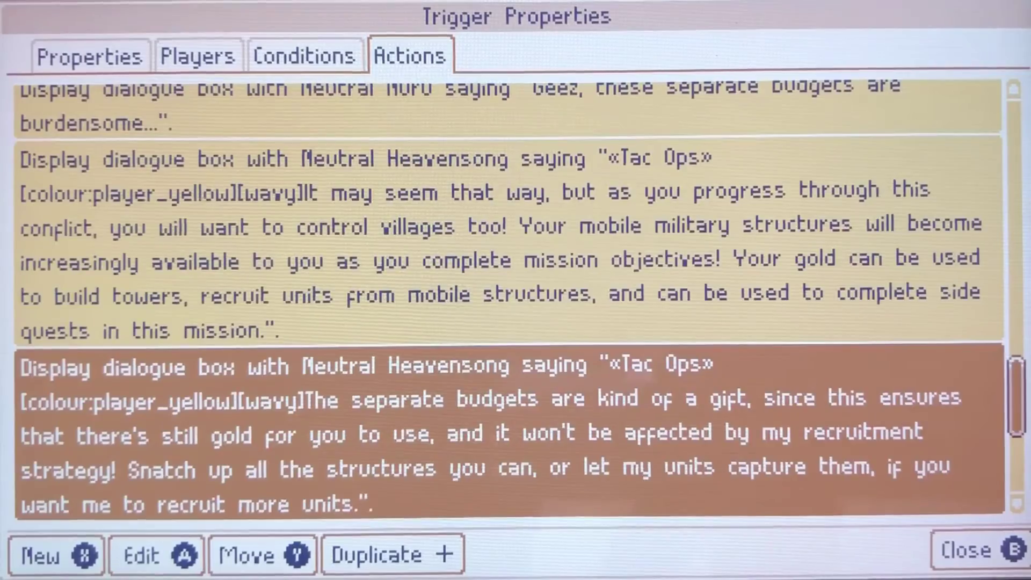
pyautogui.press('Down')
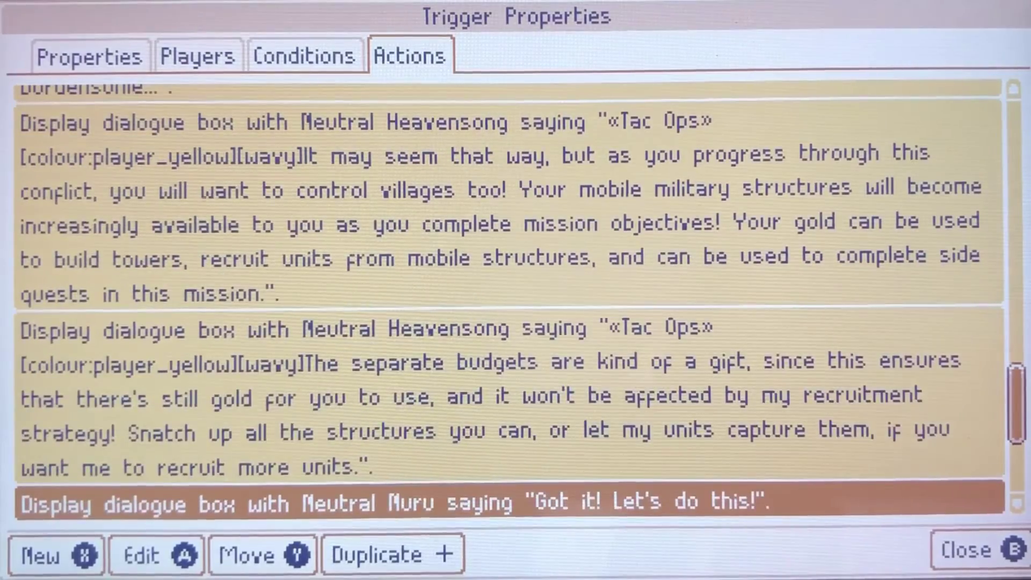
pyautogui.press('Down')
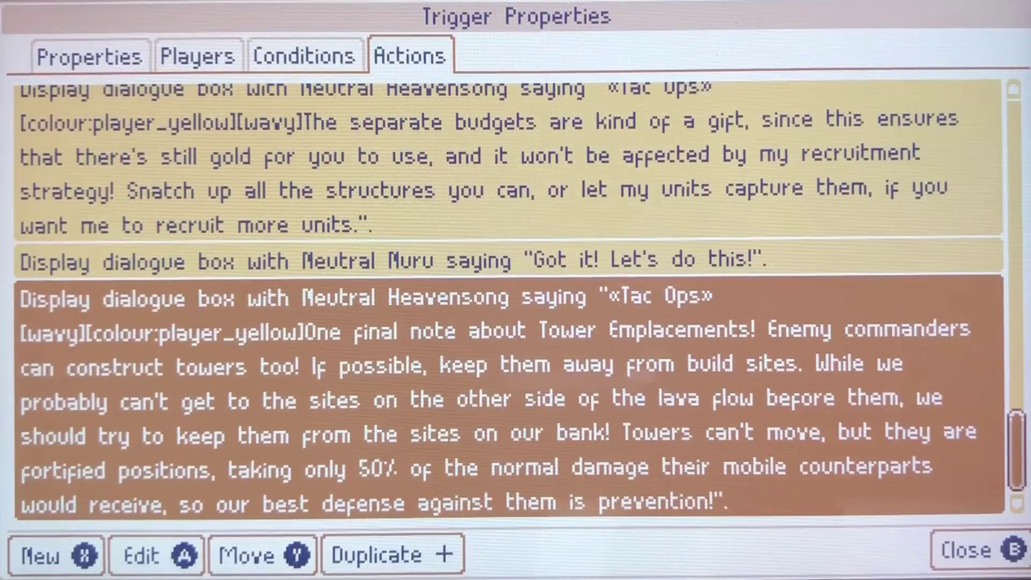
pyautogui.press('Down')
pyautogui.press('b')
# - Open the trigger "#NWgate 2 SEgate", review its portal conditions and teleport actions, and close it
pyautogui.press('Down')
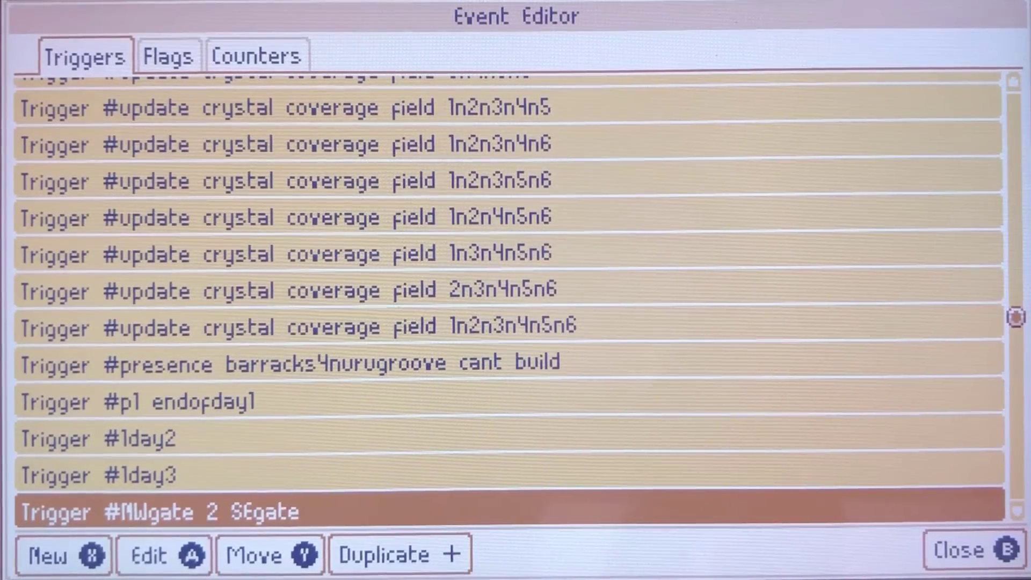
pyautogui.press('a')
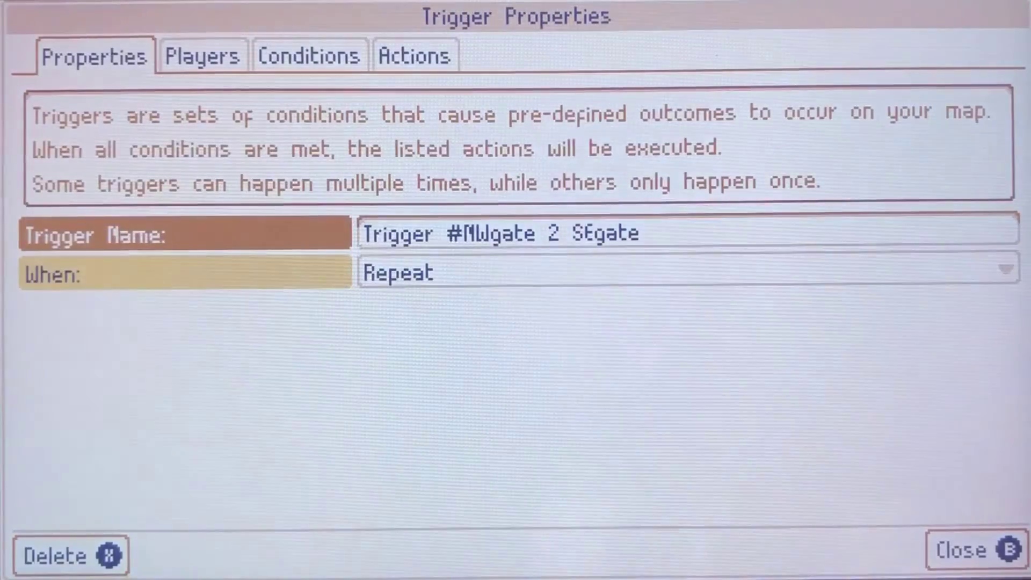
pyautogui.press('r')
pyautogui.press('r')
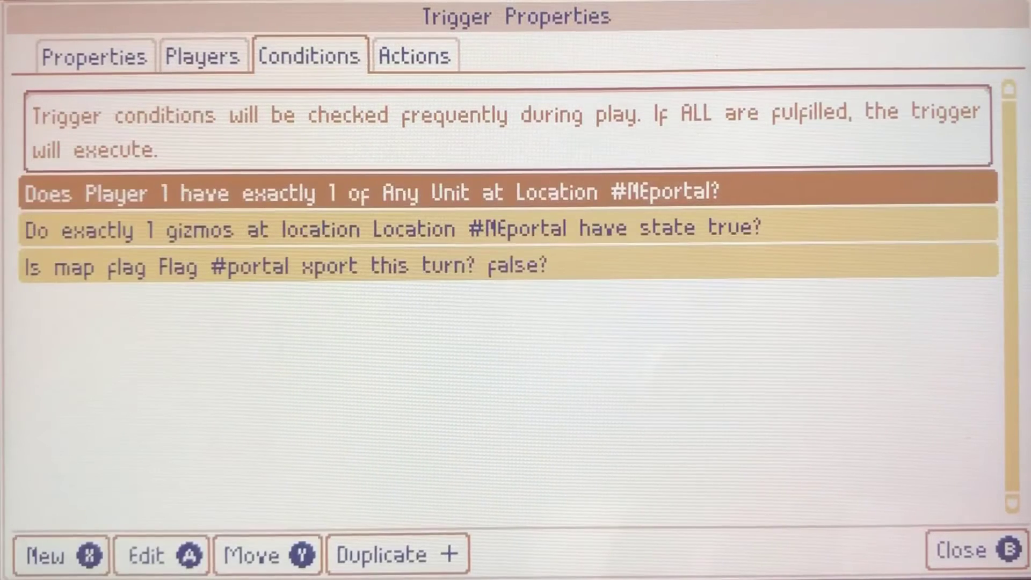
pyautogui.press('r')
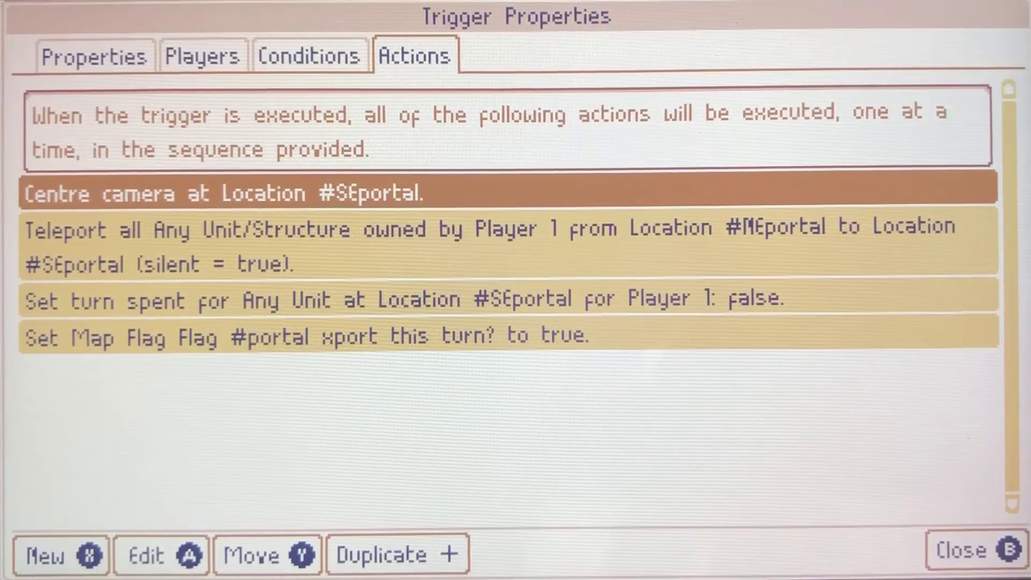
pyautogui.press('Down')
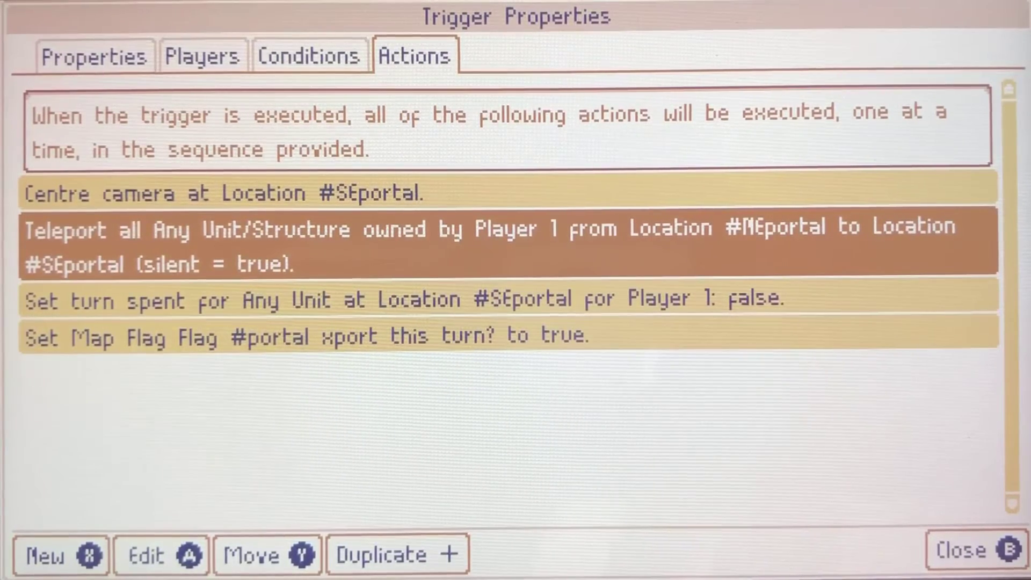
pyautogui.press('Escape')
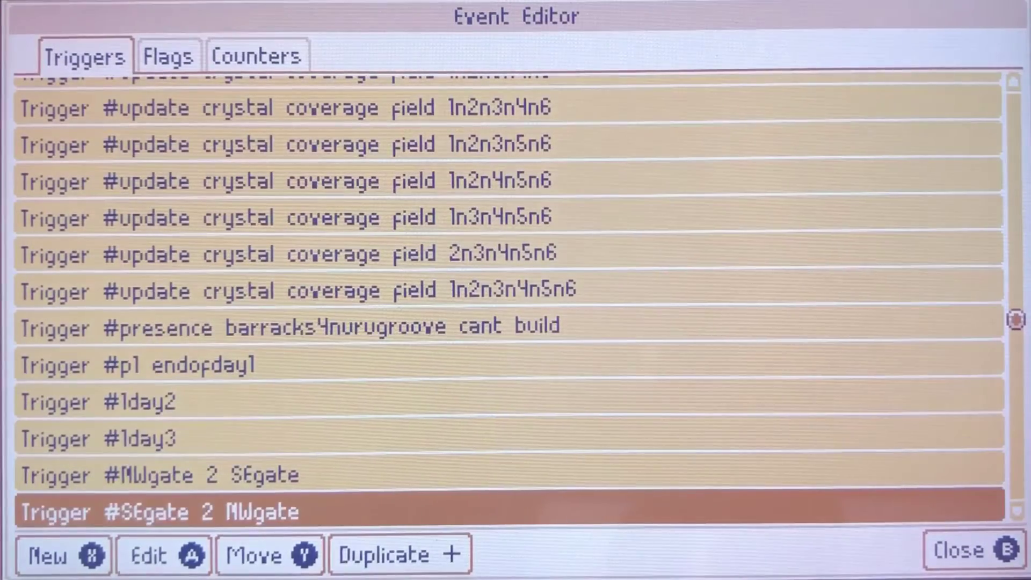
# - Open the trigger "#SEgate 2 NWgate" and review its unit, gizmo and map flag conditions
pyautogui.press('Return')
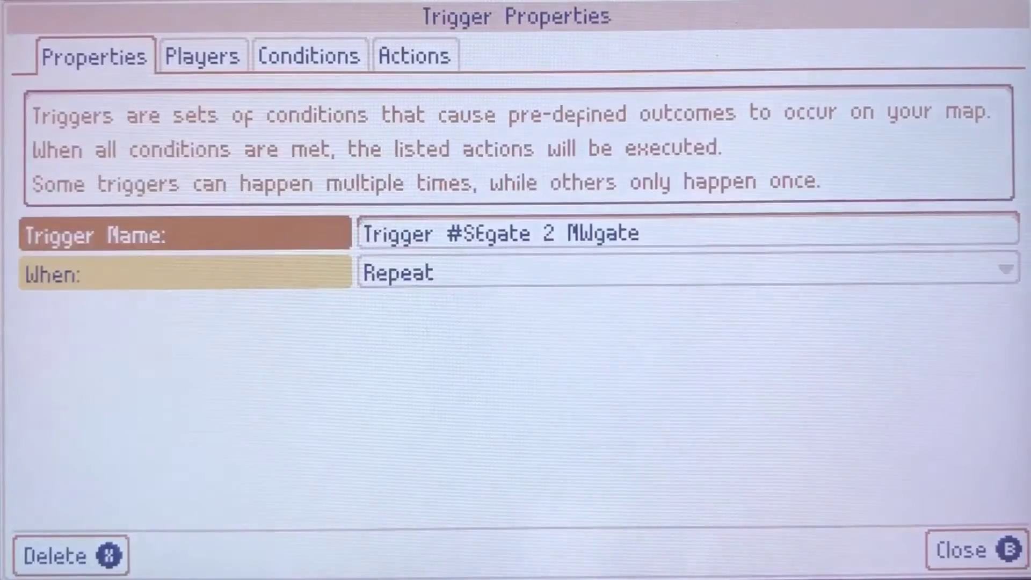
pyautogui.press('Tab')
pyautogui.press('Tab')
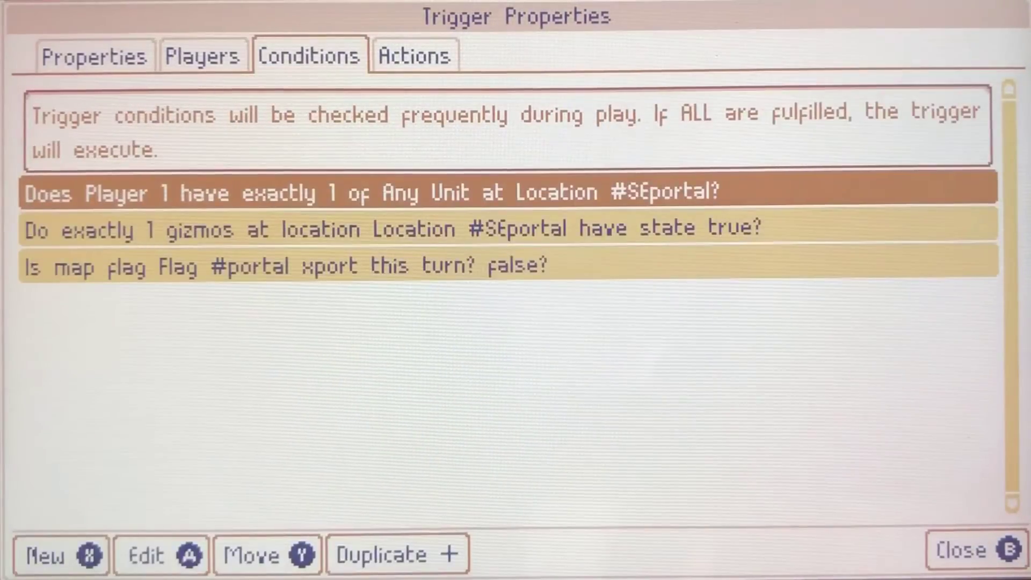
pyautogui.press('Down')
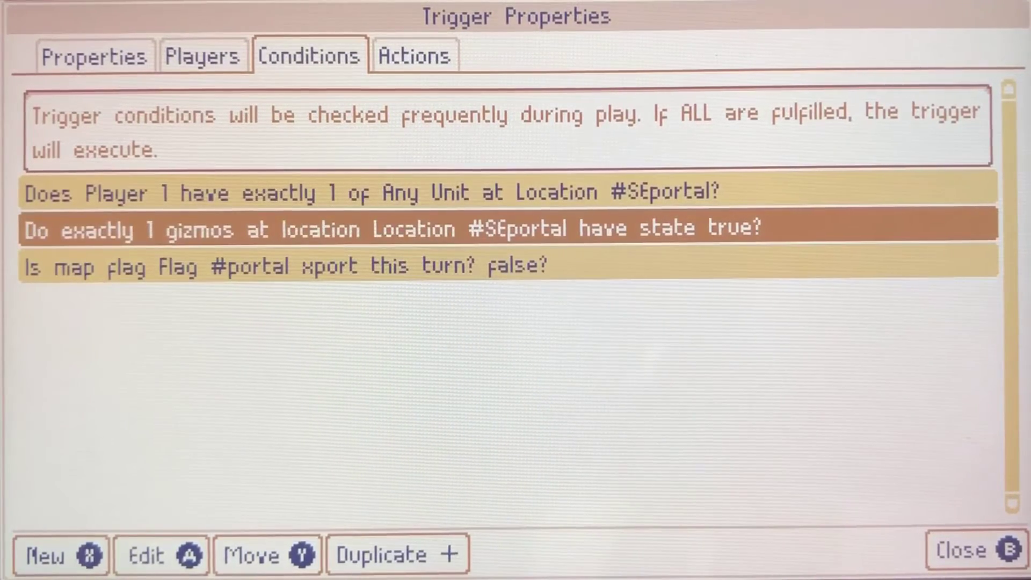
# - Review the camera, teleport, turn spent and map flag actions of "#SEgate 2 NWgate", and close the trigger
pyautogui.press('Tab')
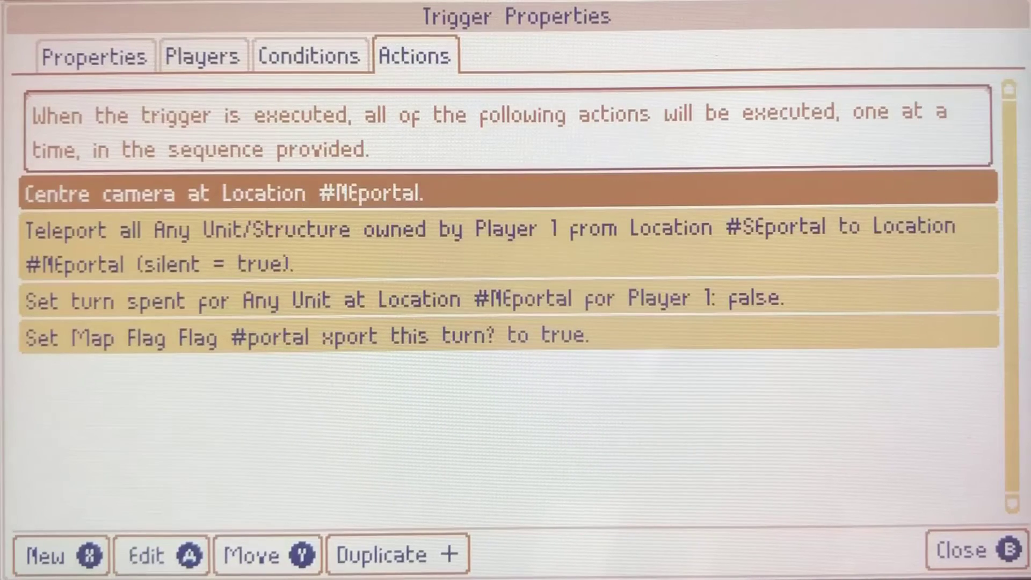
pyautogui.press('Down')
pyautogui.press('Down')
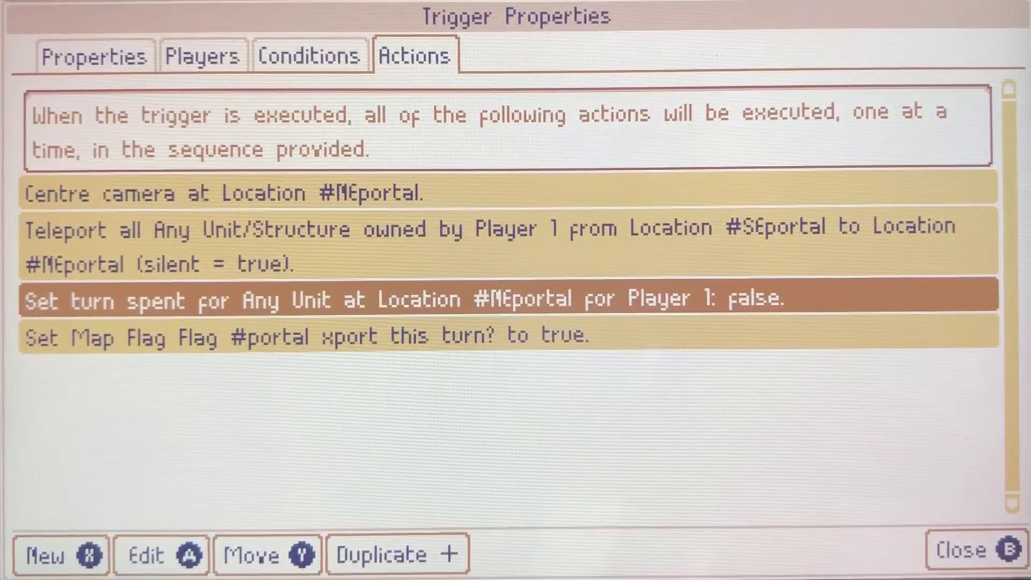
pyautogui.press('Up')
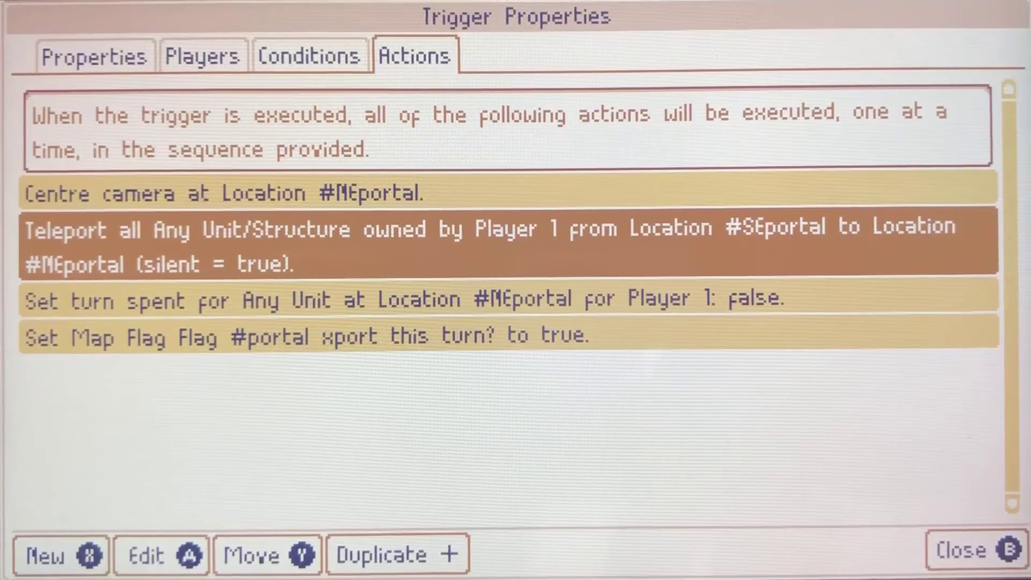
pyautogui.press('Down')
pyautogui.press('Down')
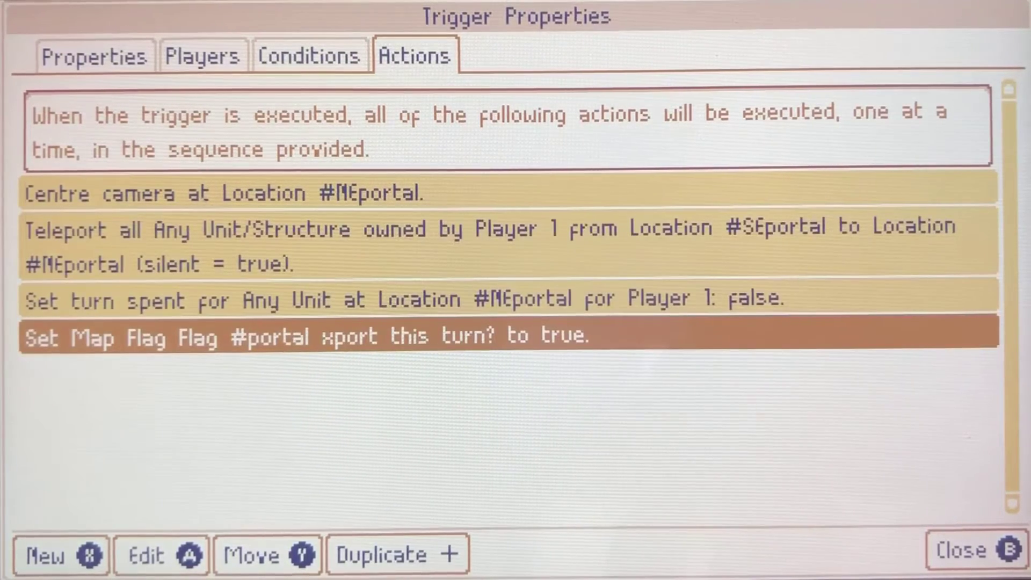
pyautogui.press('Up')
pyautogui.press('Up')
pyautogui.press('Down')
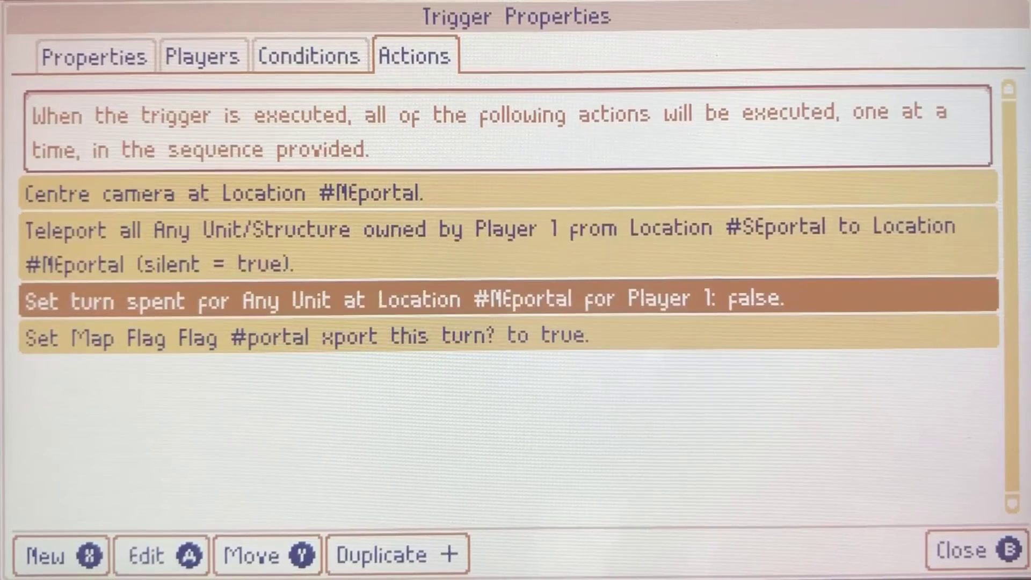
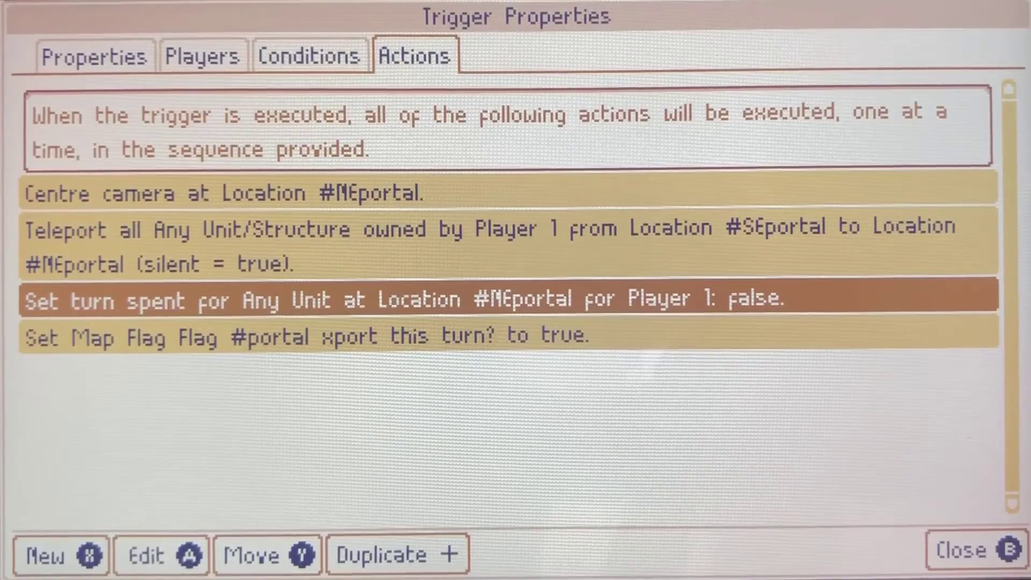
pyautogui.press('Escape')
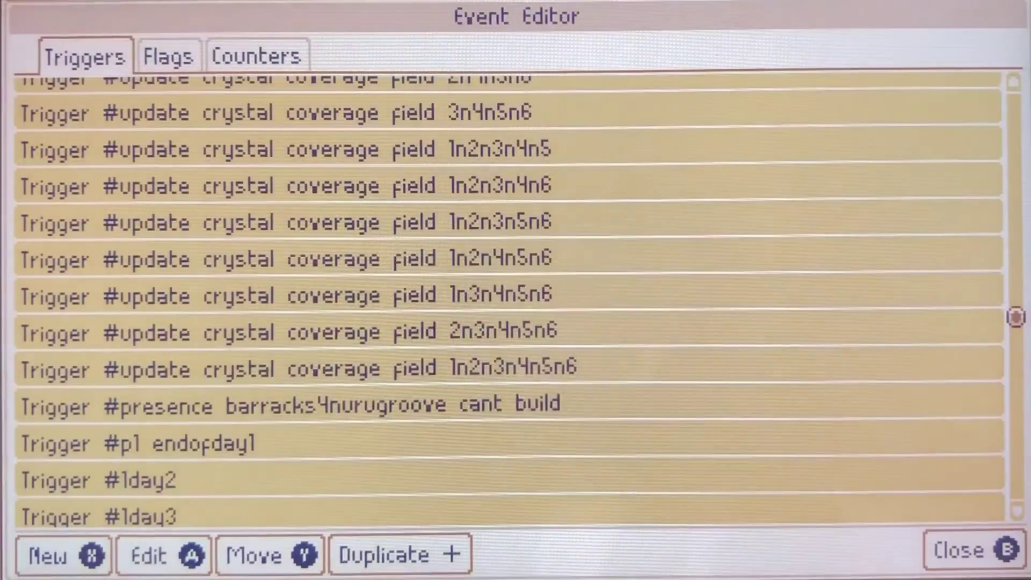
# - Open the trigger "#UPDATE HUD Nuru GM1 Def" and review its assigned players and its flag and upgrade counter conditions
pyautogui.press('Return')
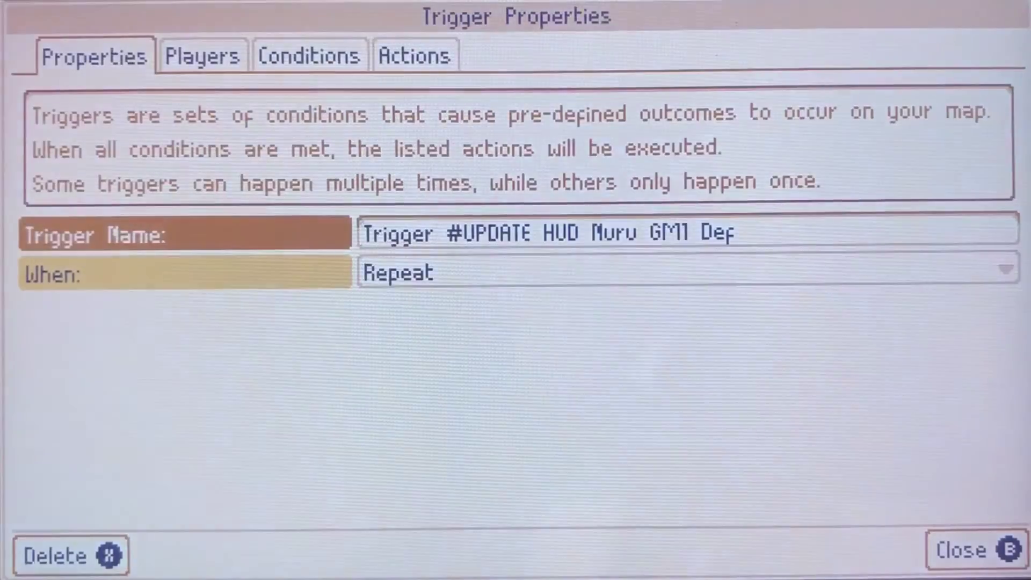
pyautogui.press('Right')
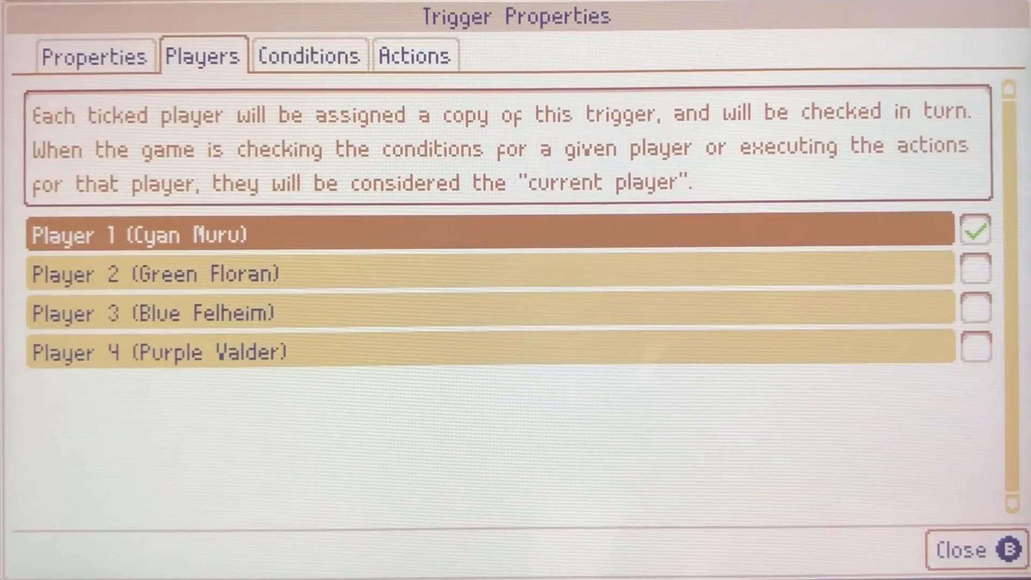
pyautogui.press('Right')
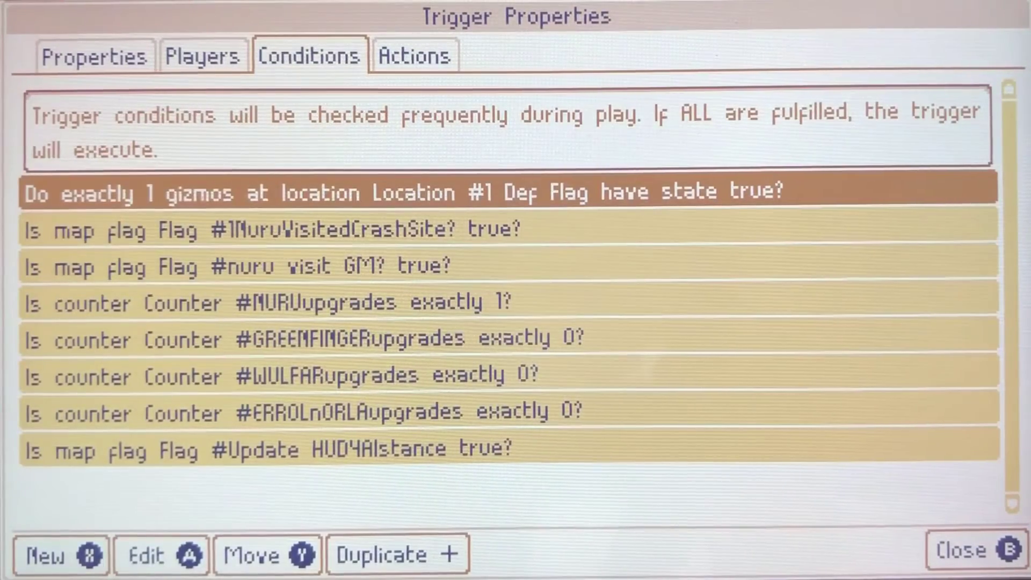
pyautogui.press('Down')
pyautogui.press('Down')
pyautogui.press('Down')
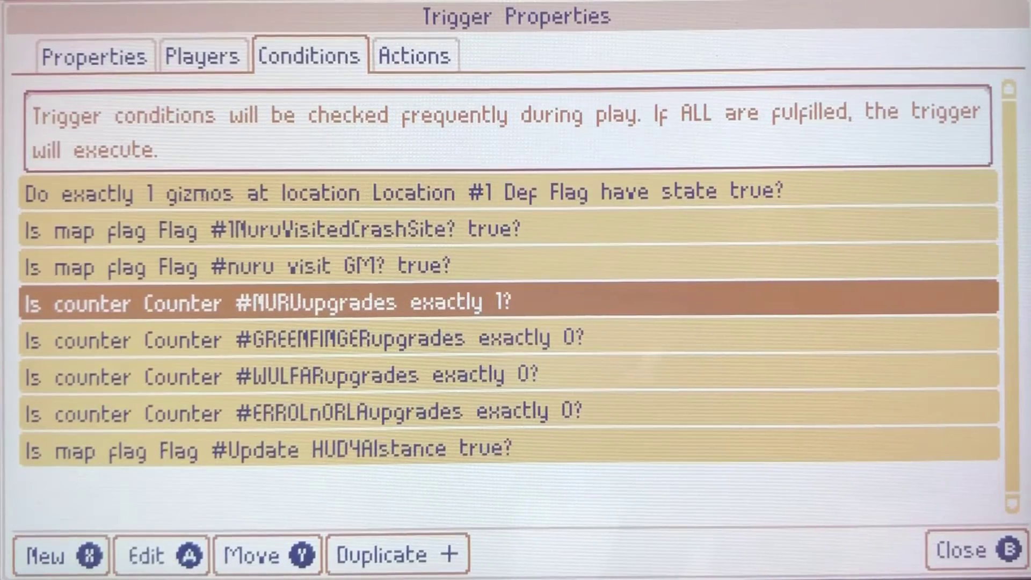
# - Review the sound effect, map objective and dialogue actions of "#UPDATE HUD Nuru GM1 Def", and close the trigger
pyautogui.press('Right')
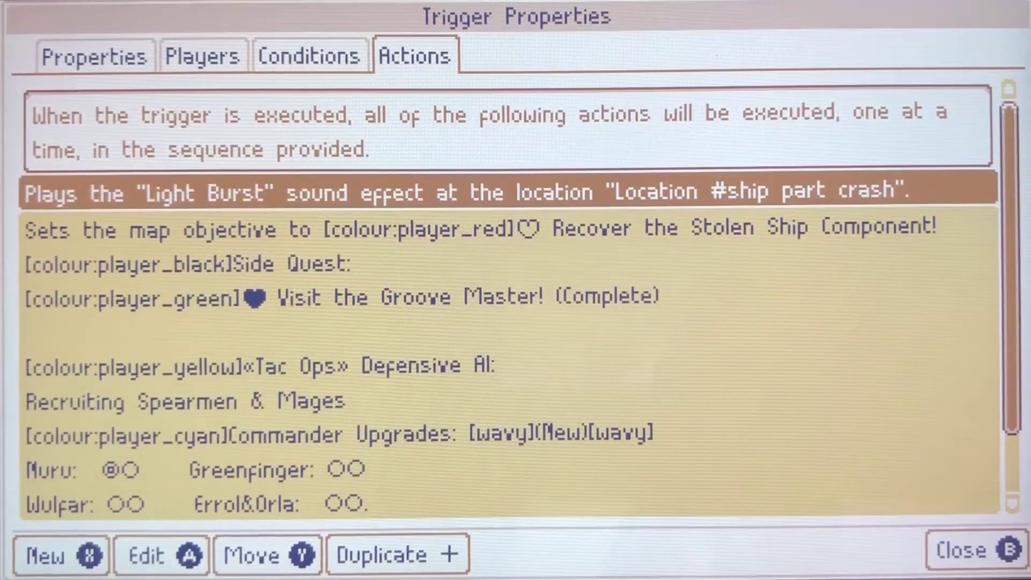
pyautogui.press('Down')
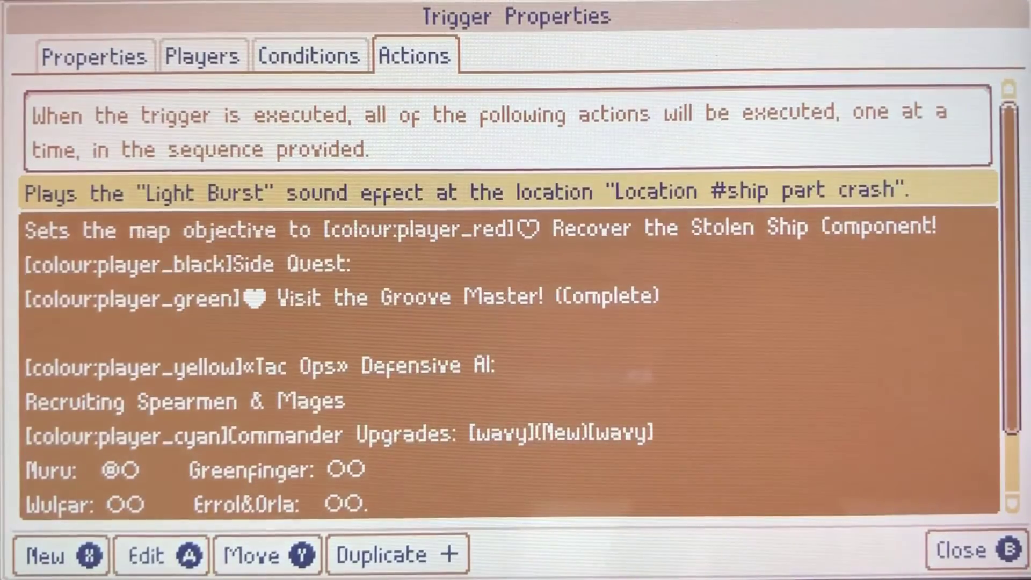
pyautogui.press('Down')
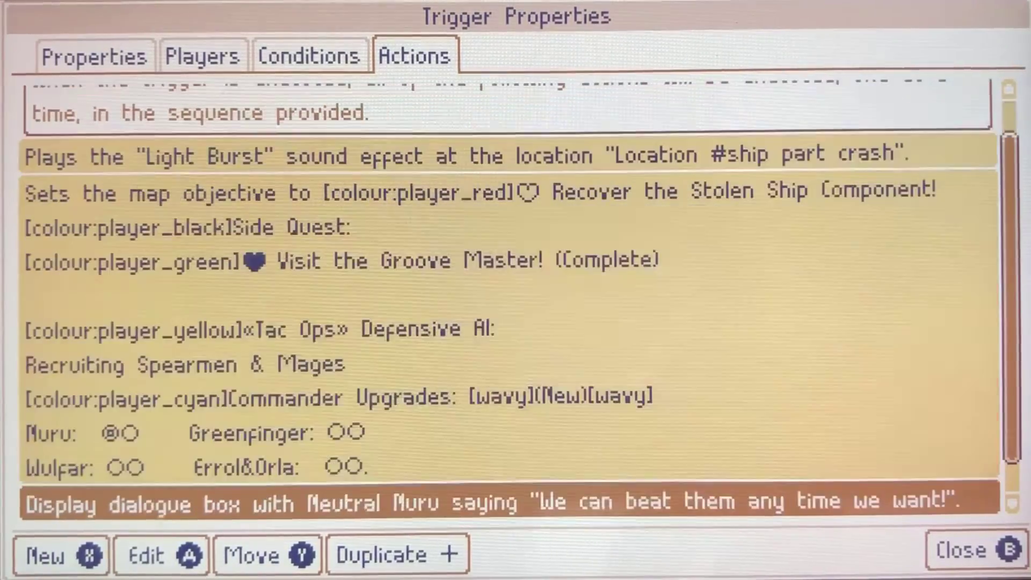
pyautogui.press('Up')
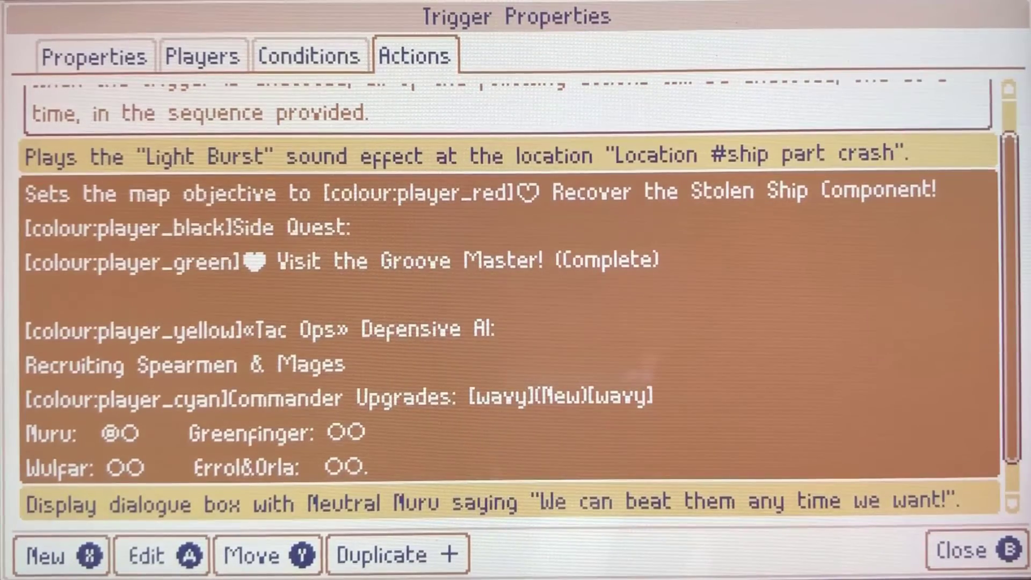
pyautogui.press('Escape')
pyautogui.press('Down')
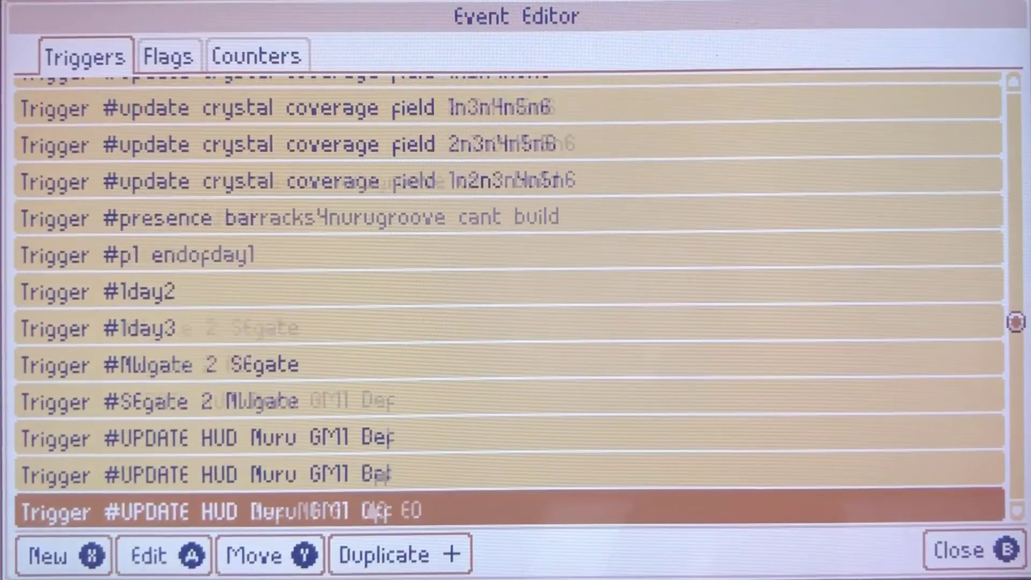
# - Open the trigger "#UPDATE HUD Nuru GM1 Off" and review its gizmo, map flag and upgrade counter conditions
pyautogui.press('Down')
pyautogui.press('Down')
pyautogui.press('Down')
pyautogui.press('Down')
pyautogui.press('Up')
pyautogui.press('Up')
pyautogui.press('Up')
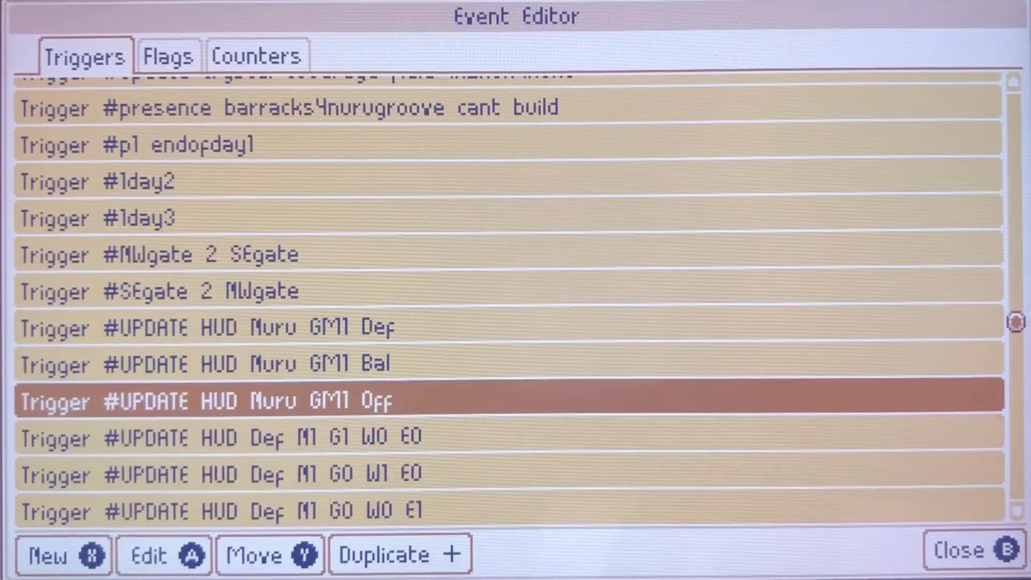
pyautogui.press('Return')
pyautogui.hotkey('ctrl', 'Tab')
pyautogui.hotkey('ctrl', 'Tab')
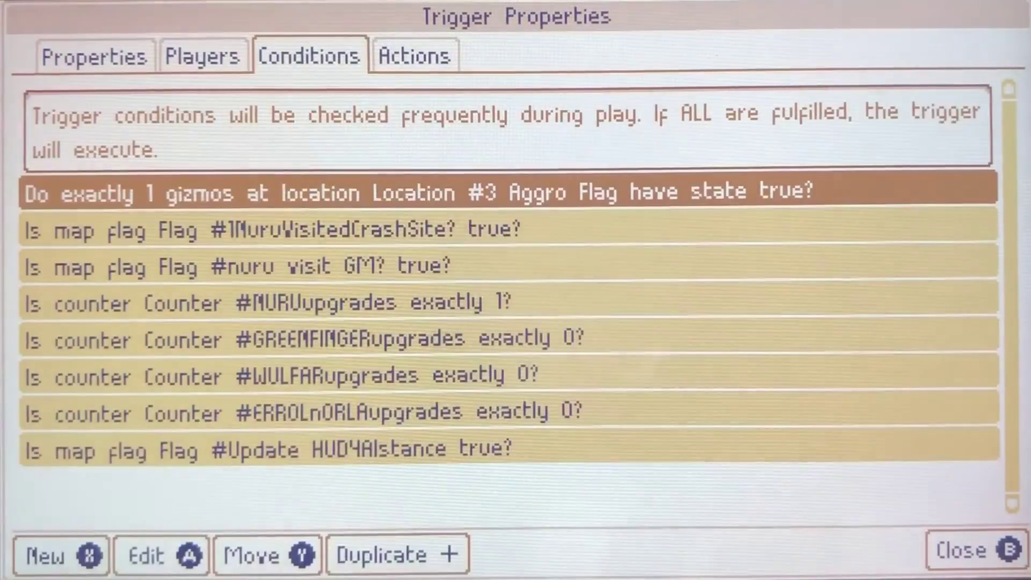
# - Review the sound effect, map objective and dialogue actions of "#UPDATE HUD Nuru GM1 Off", and close the trigger
pyautogui.hotkey('ctrl', 'Tab')
pyautogui.press('Down')
pyautogui.press('Down')
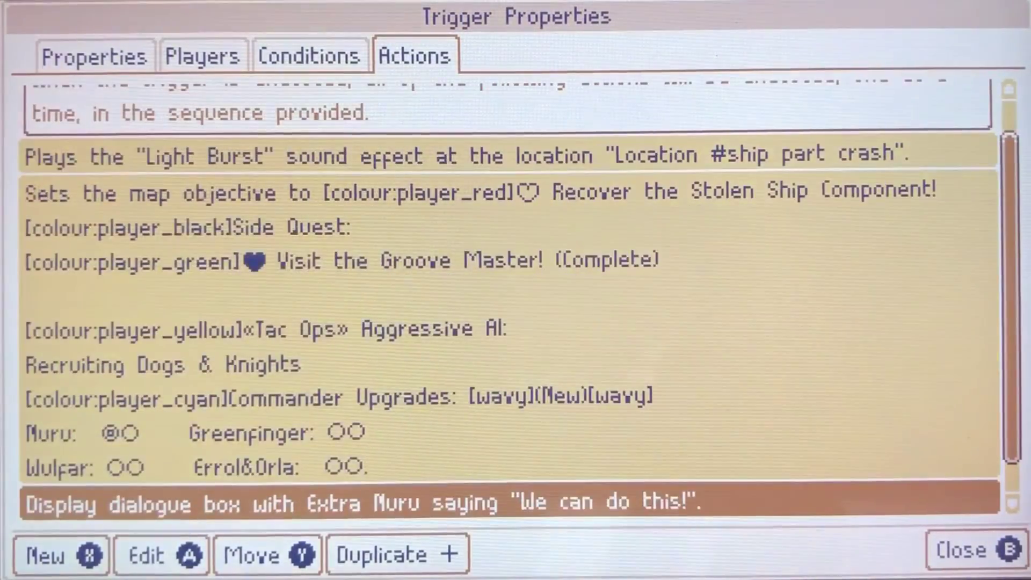
pyautogui.press('Up')
pyautogui.press('Up')
pyautogui.press('Down')
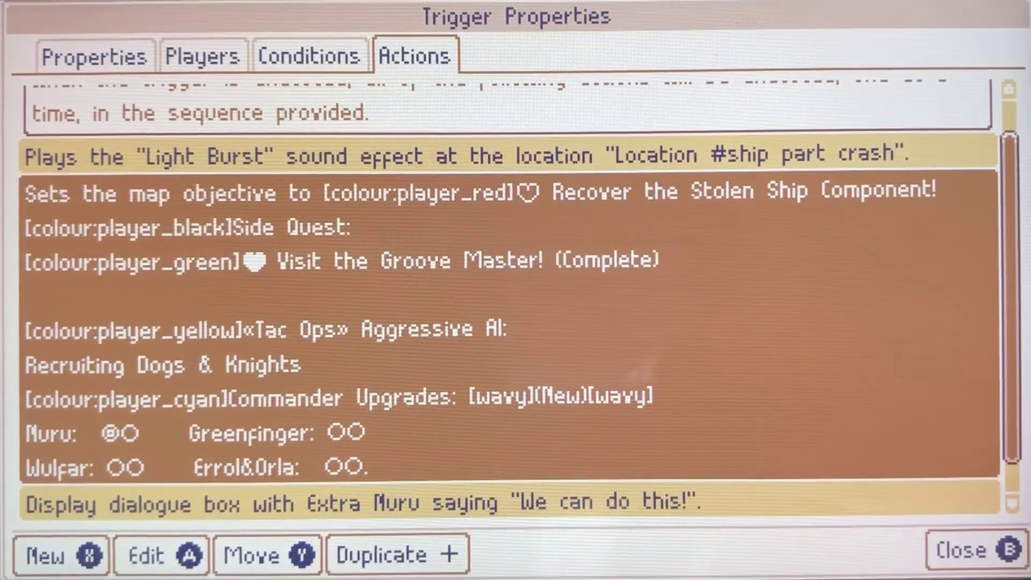
pyautogui.press('Escape')
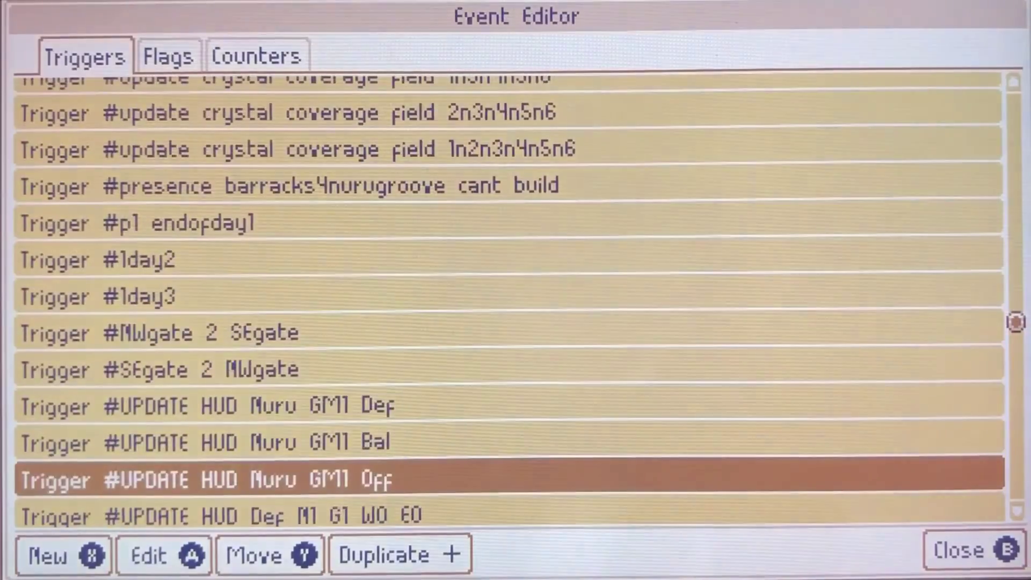
# - Look through the names of the "#UPDATE HUD Def M1" triggers for the different commander upgrade combinations
pyautogui.press('Down')
pyautogui.press('Down')
pyautogui.press('Down')
pyautogui.press('Down')
pyautogui.press('Down')
pyautogui.press('Down')
pyautogui.press('Up')
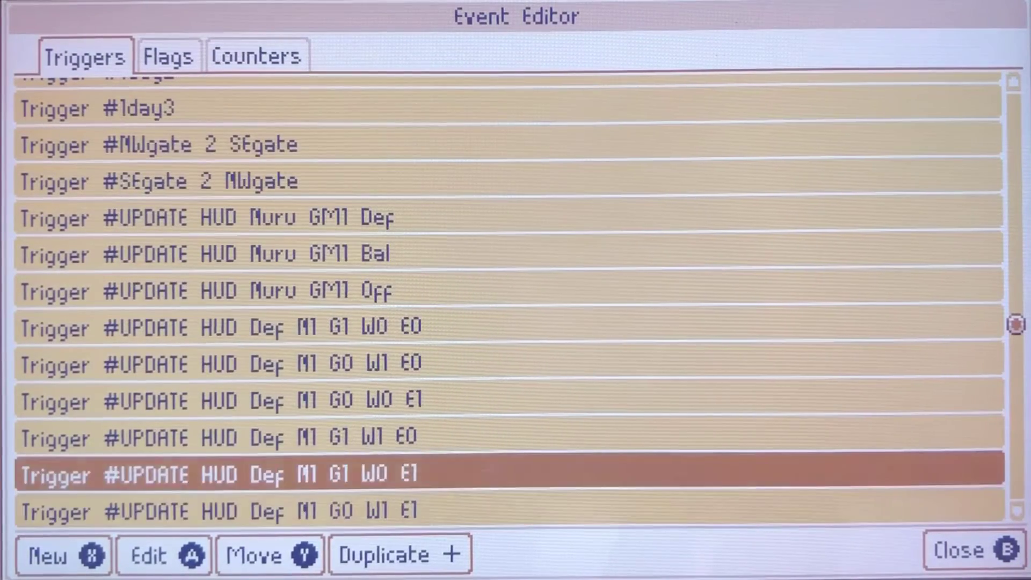
pyautogui.press('Up')
pyautogui.press('Up')
pyautogui.press('Up')
# - Open the trigger "#UPDATE HUD Def M2 G2 W2 E0" and review its assigned players
pyautogui.press('Down')
pyautogui.press('Down')
pyautogui.press('Down')
pyautogui.press('Down')
pyautogui.press('Down')
pyautogui.press('Down')
pyautogui.press('Down')
pyautogui.press('Down')
pyautogui.press('Down')
pyautogui.press('Down')
pyautogui.press('Down')
pyautogui.press('Down')
pyautogui.press('Down')
pyautogui.press('Down')
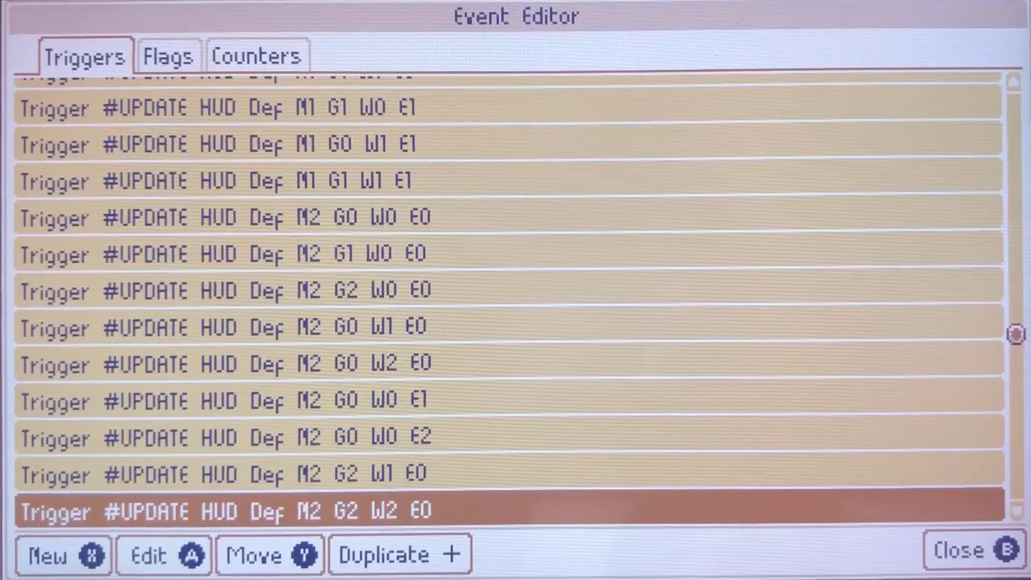
pyautogui.press('Return')
pyautogui.press('Tab')
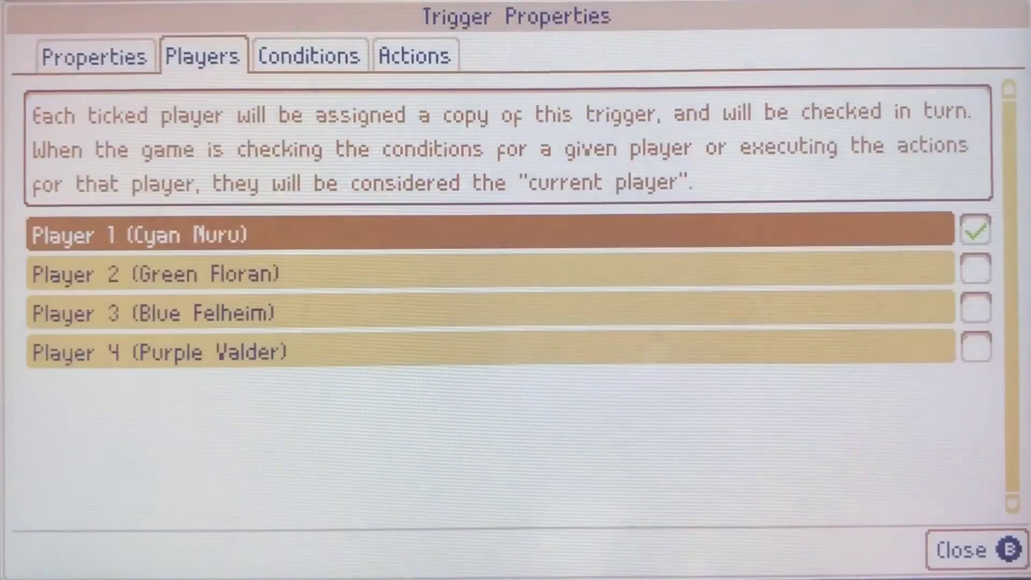
# - Review the sound effect and map objective actions of "#UPDATE HUD Def M2 G2 W2 E0", and close the trigger
pyautogui.press('Tab')
pyautogui.press('Tab')
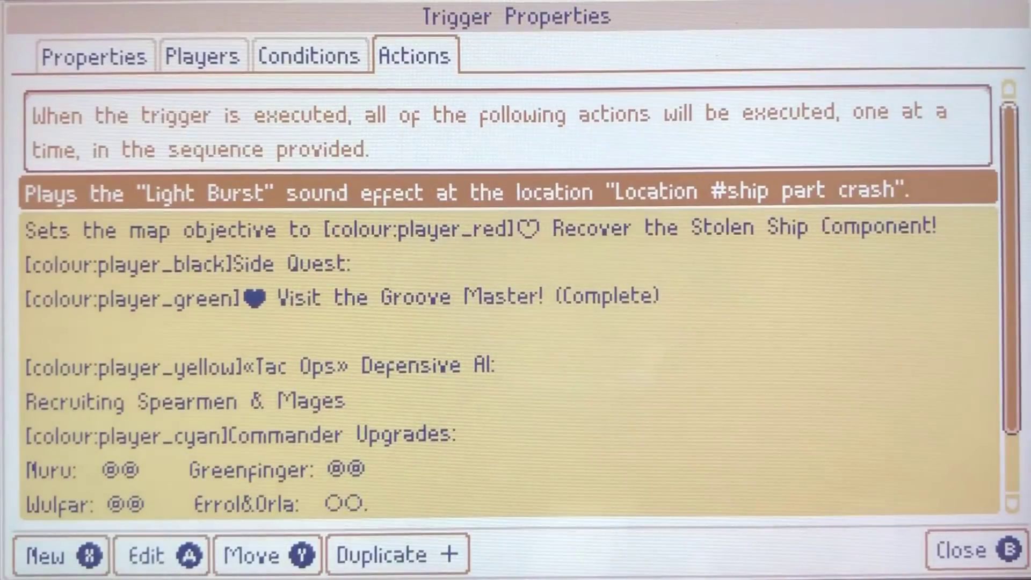
pyautogui.press('Down')
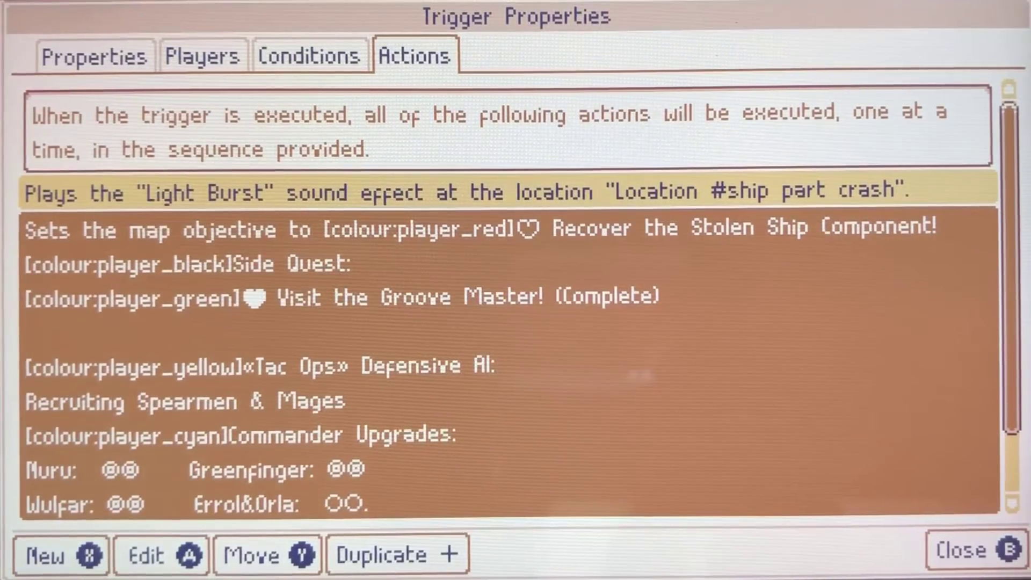
pyautogui.press('b')
# - Open the trigger "#UPDATE HUD Def M2 G2 W2 E2" and review its map flag and upgrade counter conditions
pyautogui.press('Down')
pyautogui.press('Down')
pyautogui.press('Down')
pyautogui.press('Down')
pyautogui.press('Down')
pyautogui.press('Down')
pyautogui.press('Down')
pyautogui.press('Down')
pyautogui.press('Down')
pyautogui.press('Down')
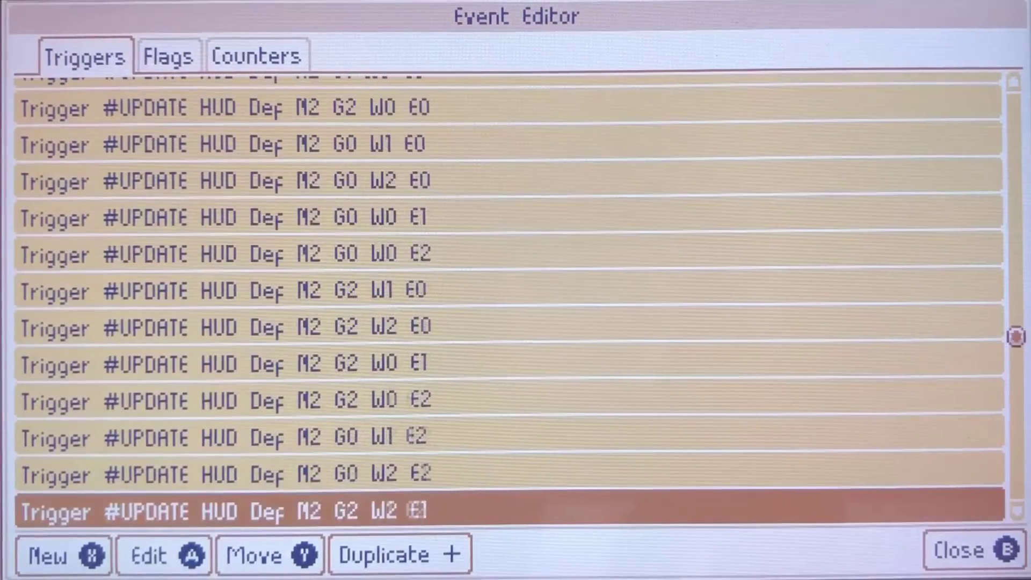
pyautogui.press('Down')
pyautogui.press('Down')
pyautogui.press('Up')
pyautogui.press('Up')
pyautogui.press('Up')
pyautogui.press('Up')
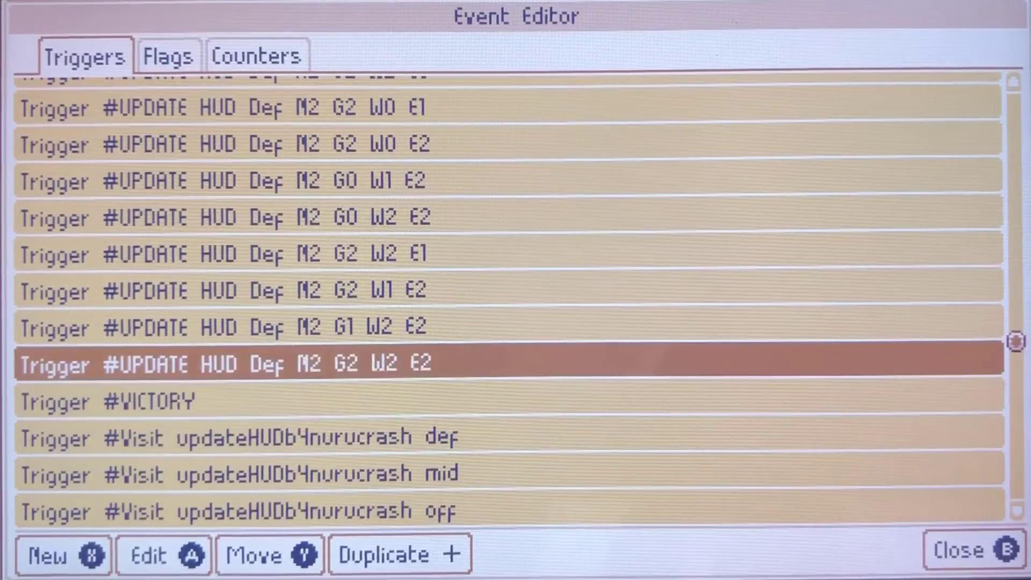
pyautogui.press('a')
pyautogui.press('r')
pyautogui.press('r')
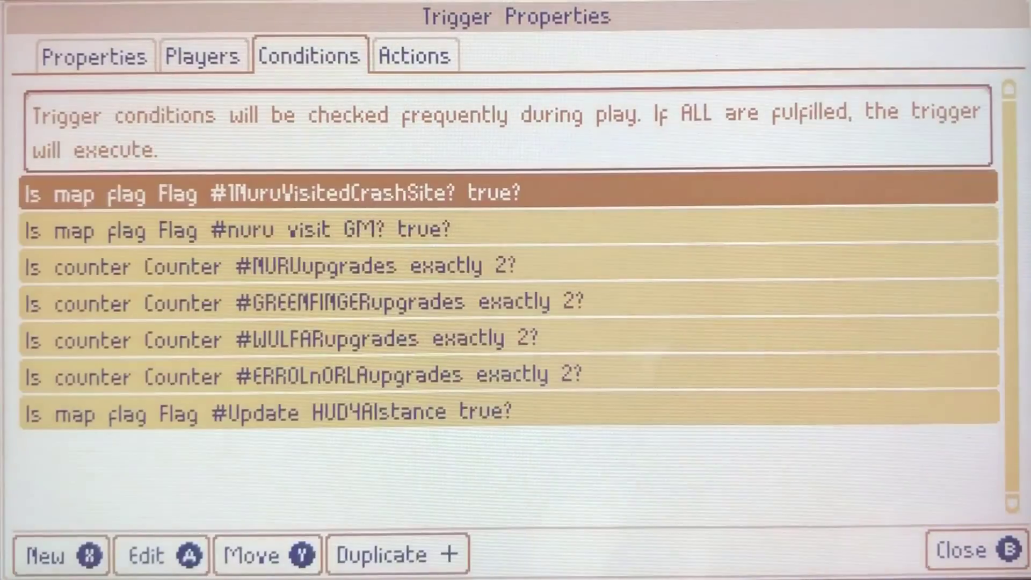
# - Review the sound effect and map objective actions of "#UPDATE HUD Def M2 G2 W2 E2", and close the trigger
pyautogui.press('r')
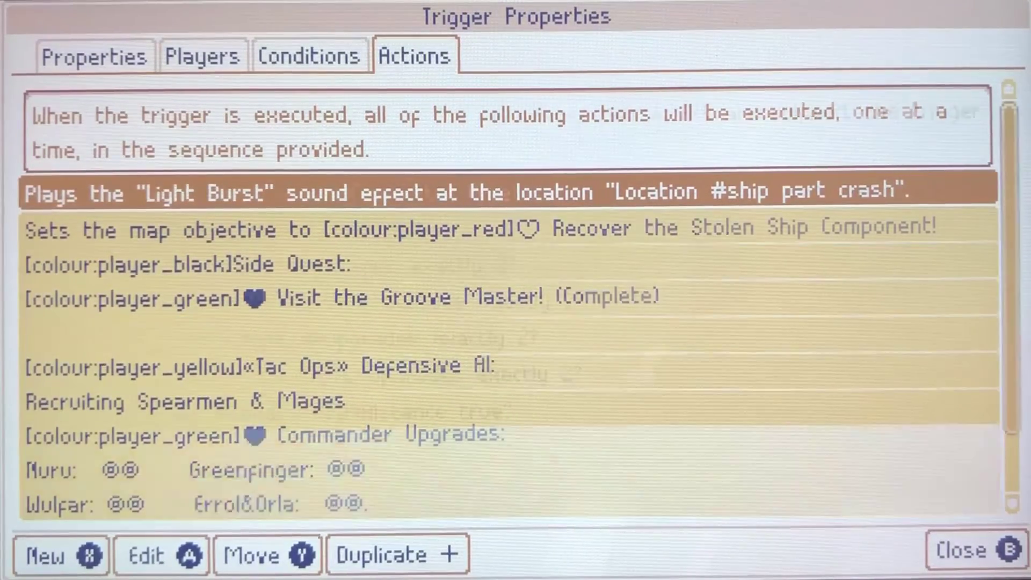
pyautogui.press('l')
pyautogui.press('Escape')
# - Look back through the list of HUD update triggers, from the M2 combinations to the "#UPDATE HUD Nuru GM1" triggers
pyautogui.press('Up')
pyautogui.press('Up')
pyautogui.press('Up')
pyautogui.press('Up')
pyautogui.press('Up')
pyautogui.press('Up')
pyautogui.press('Up')
pyautogui.press('Up')
pyautogui.press('Up')
pyautogui.press('Up')
pyautogui.press('Up')
pyautogui.press('Up')
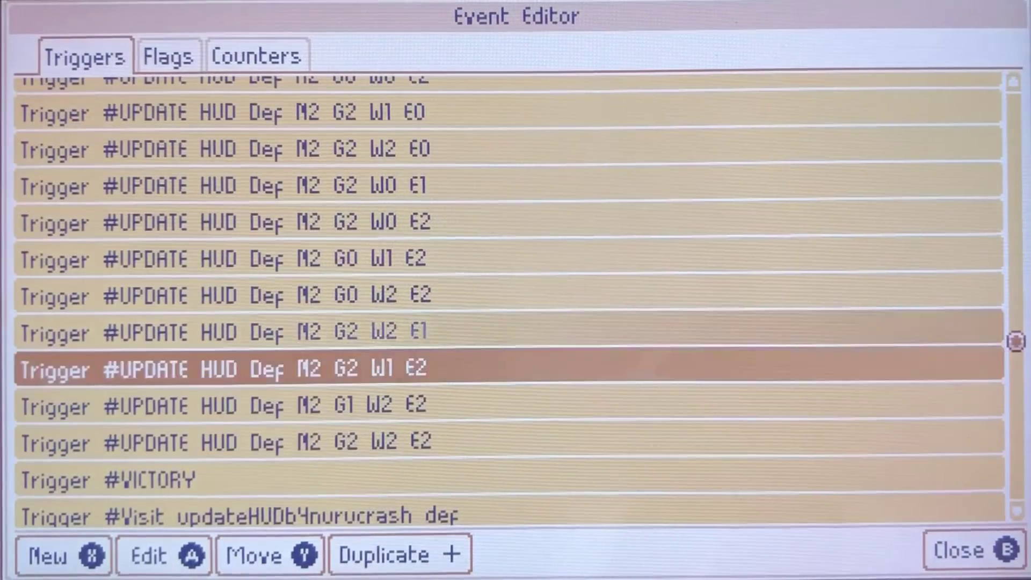
pyautogui.press('Up')
pyautogui.press('Up')
pyautogui.press('Up')
pyautogui.press('Up')
pyautogui.press('Up')
pyautogui.press('Up')
pyautogui.press('Up')
pyautogui.press('Up')
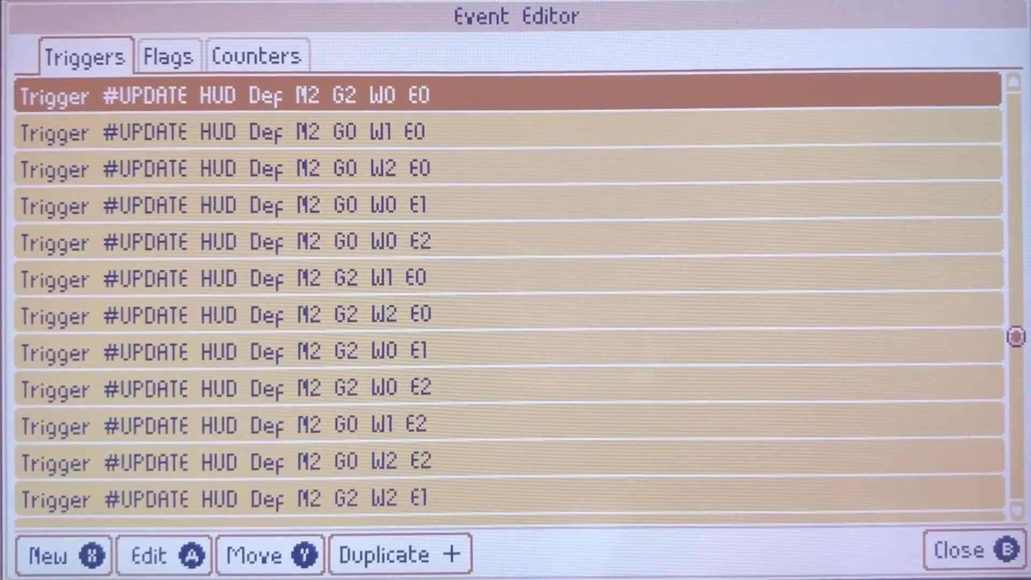
pyautogui.press('Down')
pyautogui.press('Down')
pyautogui.press('Down')
pyautogui.press('Down')
pyautogui.press('Down')
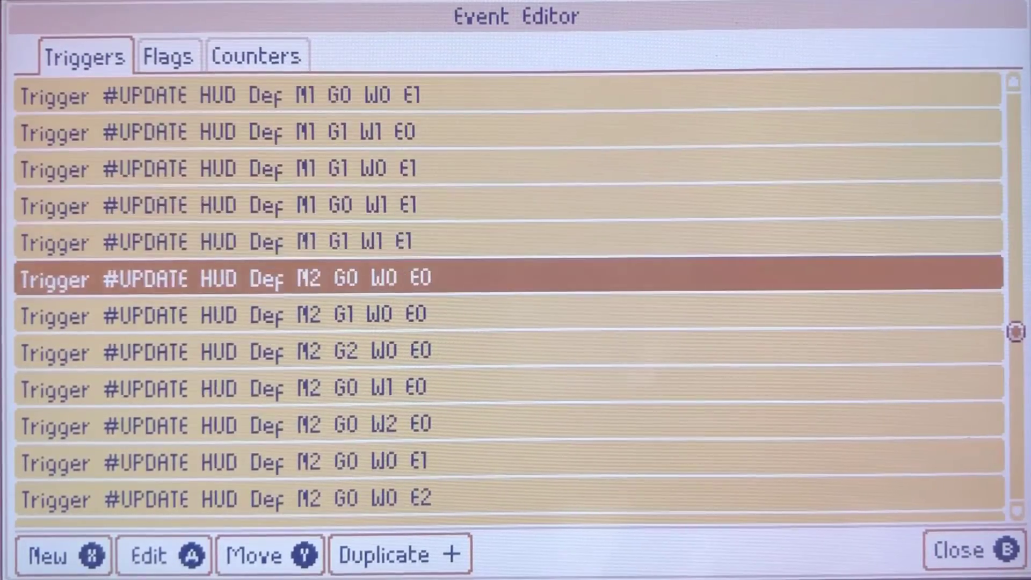
pyautogui.press('Up')
pyautogui.press('Up')
pyautogui.press('Up')
pyautogui.press('Up')
pyautogui.press('Up')
pyautogui.press('Up')
pyautogui.press('Up')
pyautogui.press('Up')
pyautogui.press('Up')
pyautogui.press('Up')
pyautogui.press('Up')
pyautogui.press('Up')
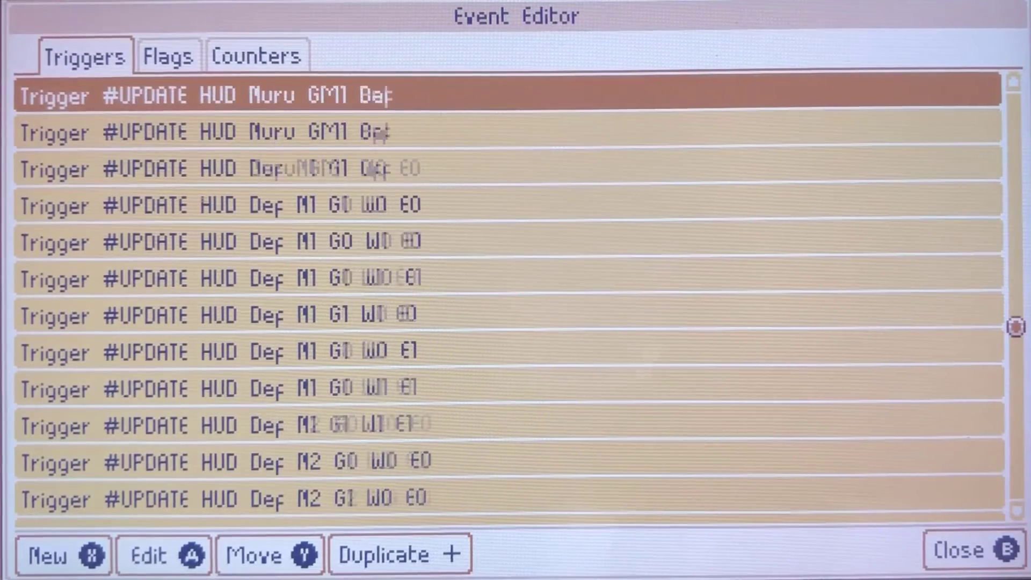
# - Examine the sequence of "#UPDATE HUD Def" triggers again, from the M1 to the M2 upgrade combinations
pyautogui.press('Down')
pyautogui.press('Down')
pyautogui.press('Down')
pyautogui.press('Down')
pyautogui.press('Down')
pyautogui.press('Down')
pyautogui.press('Down')
pyautogui.press('Down')
pyautogui.press('Down')
pyautogui.press('Down')
pyautogui.press('Down')
pyautogui.press('Down')
pyautogui.press('Down')
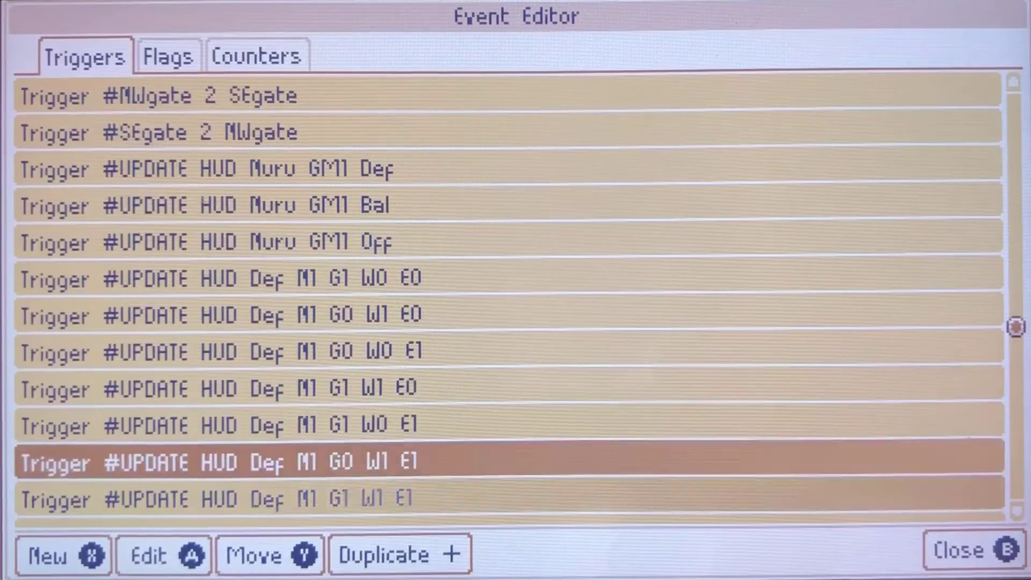
pyautogui.press('Down')
pyautogui.press('Down')
pyautogui.press('Down')
pyautogui.press('Down')
pyautogui.press('Down')
pyautogui.press('Down')
pyautogui.press('Down')
pyautogui.press('Down')
pyautogui.press('Down')
pyautogui.press('Down')
pyautogui.press('Down')
pyautogui.press('Down')
pyautogui.press('Down')
pyautogui.press('Down')
pyautogui.press('Down')
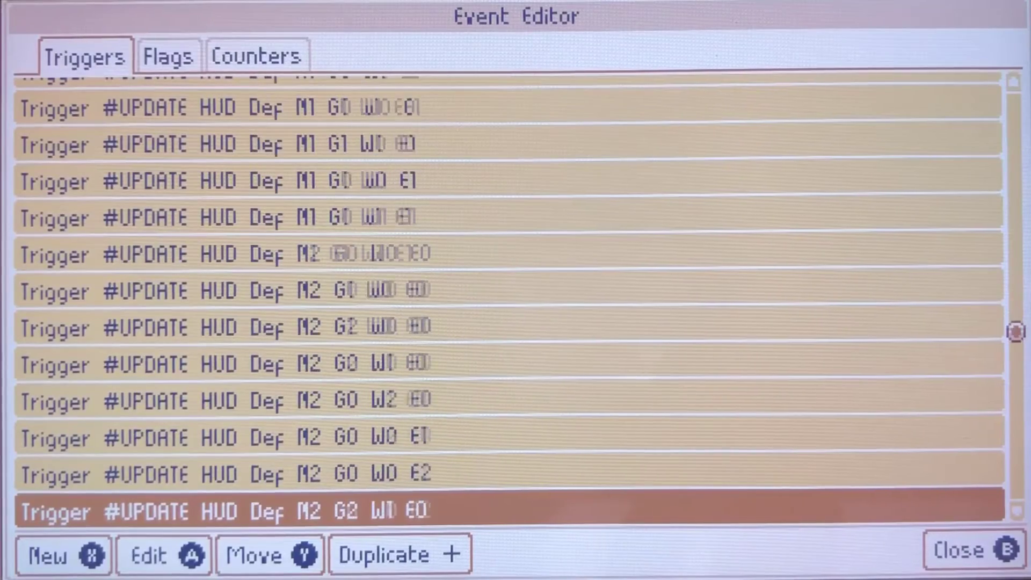
# - Open the trigger "#VICTORY" and review its timing and its player victory condition
pyautogui.press('Down')
pyautogui.press('Down')
pyautogui.press('Down')
pyautogui.press('Down')
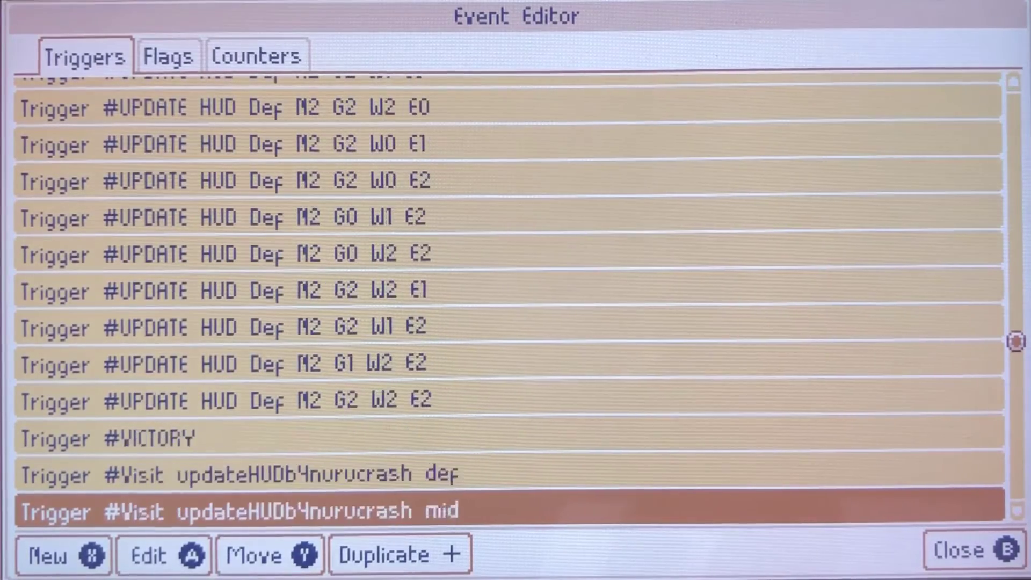
pyautogui.press('Up')
pyautogui.press('Up')
pyautogui.press('Up')
pyautogui.press('Return')
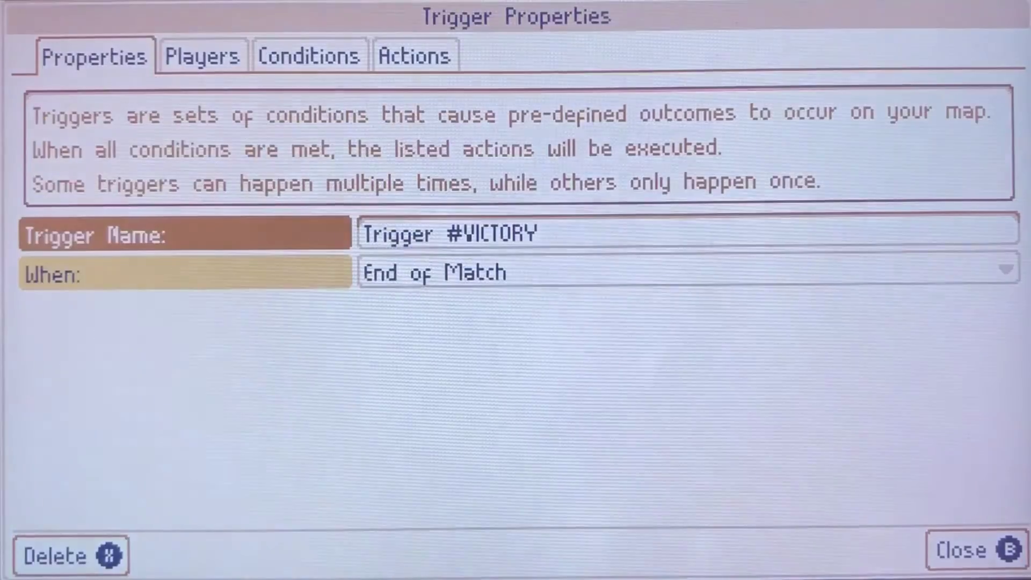
pyautogui.press('Tab')
pyautogui.press('Tab')
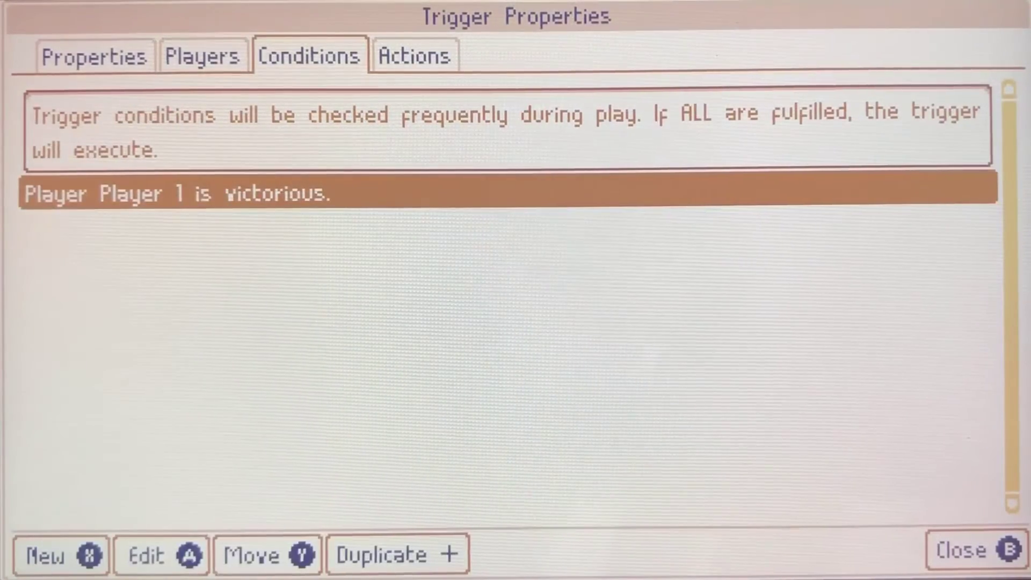
# - Review the cutscene, dialogue and campaign flag actions of "#VICTORY", and close the trigger
pyautogui.press('Tab')
pyautogui.press('Down')
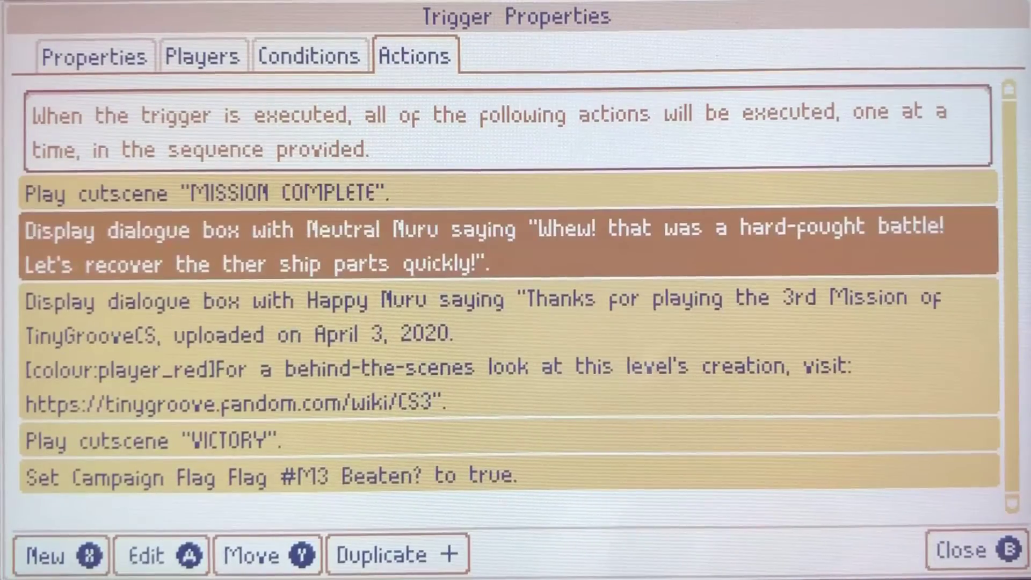
pyautogui.press('Down')
pyautogui.press('Down')
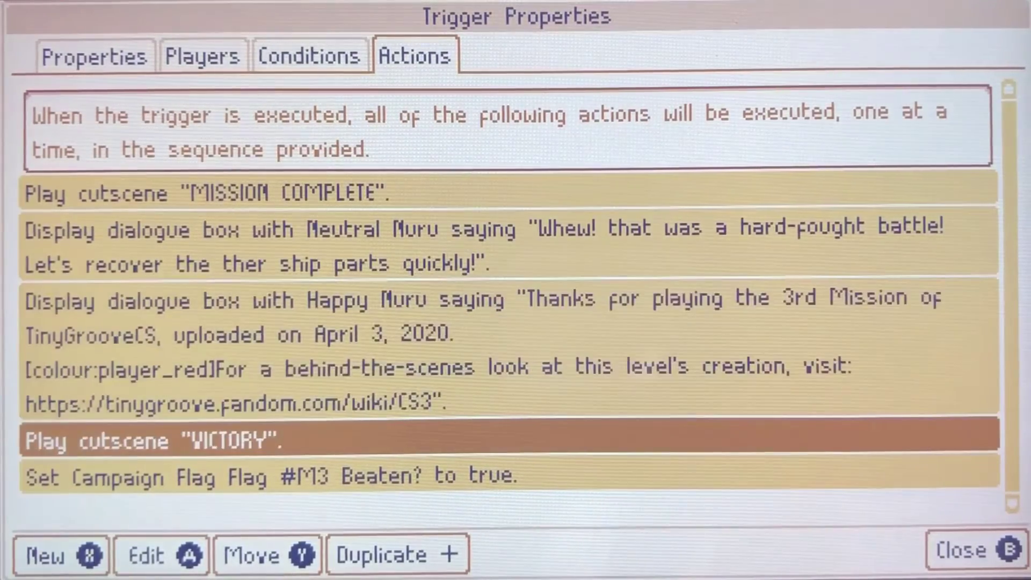
pyautogui.press('Down')
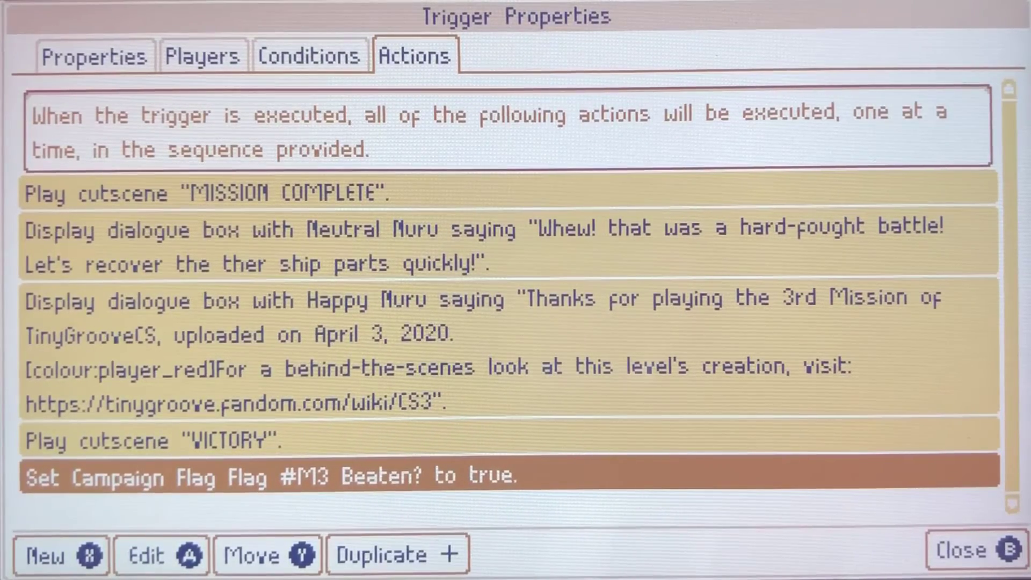
pyautogui.press('Escape')
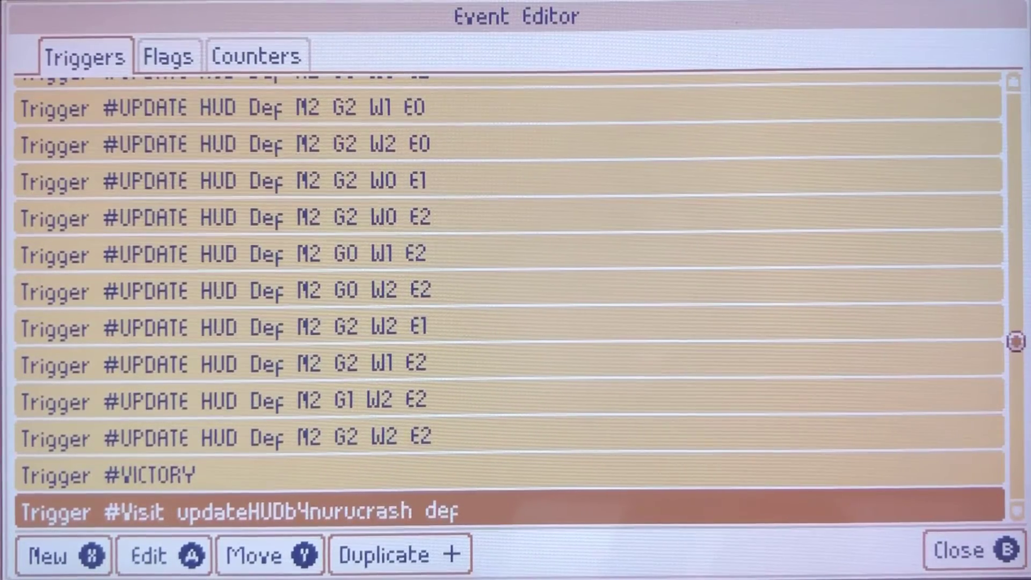
# - Look over the #Visit updateHUDb4nurucrash and #p1 Crystal Aura track triggers listed below #VICTORY
pyautogui.press('Down')
pyautogui.press('Down')
pyautogui.press('Down')
pyautogui.press('Down')
pyautogui.press('Down')
pyautogui.press('Down')
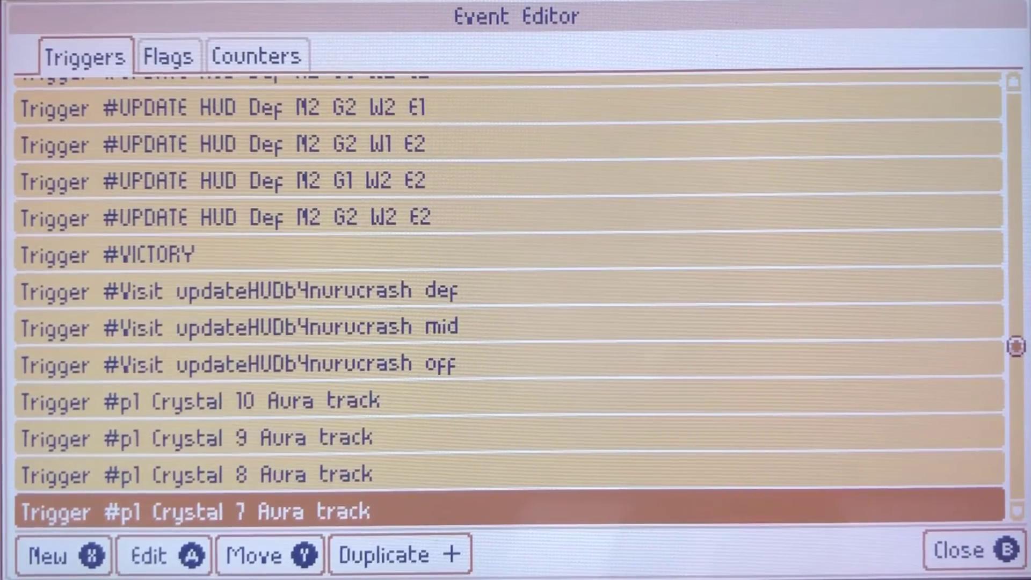
pyautogui.press('Up')
pyautogui.press('Up')
pyautogui.press('Up')
pyautogui.press('Up')
pyautogui.press('Up')
pyautogui.press('Up')
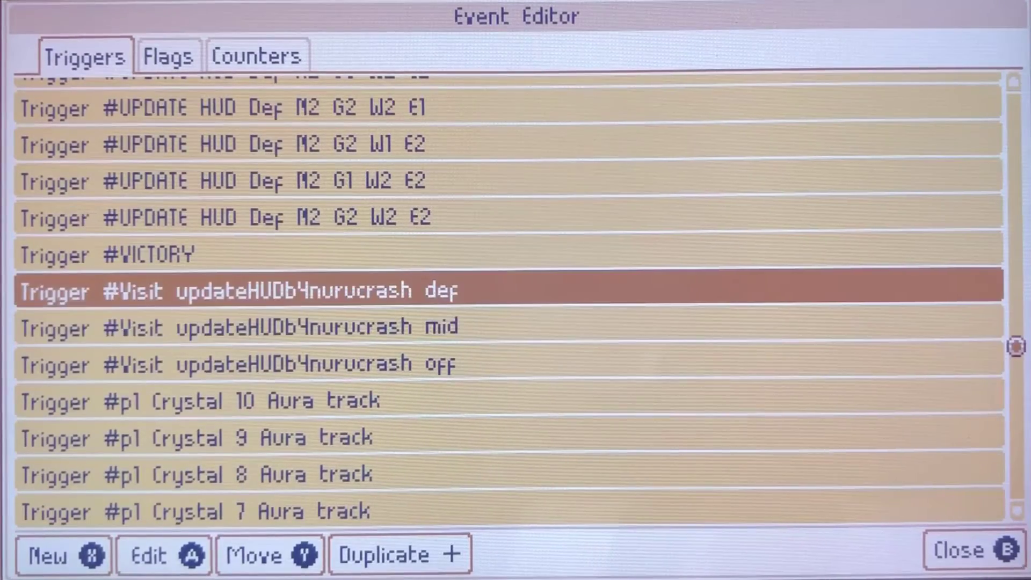
# - Open the trigger #Visit updateHUDb4nurucrash def and review its actions, including the map objective and dialogue entries
pyautogui.press('Return')
pyautogui.press('Right')
pyautogui.press('Right')
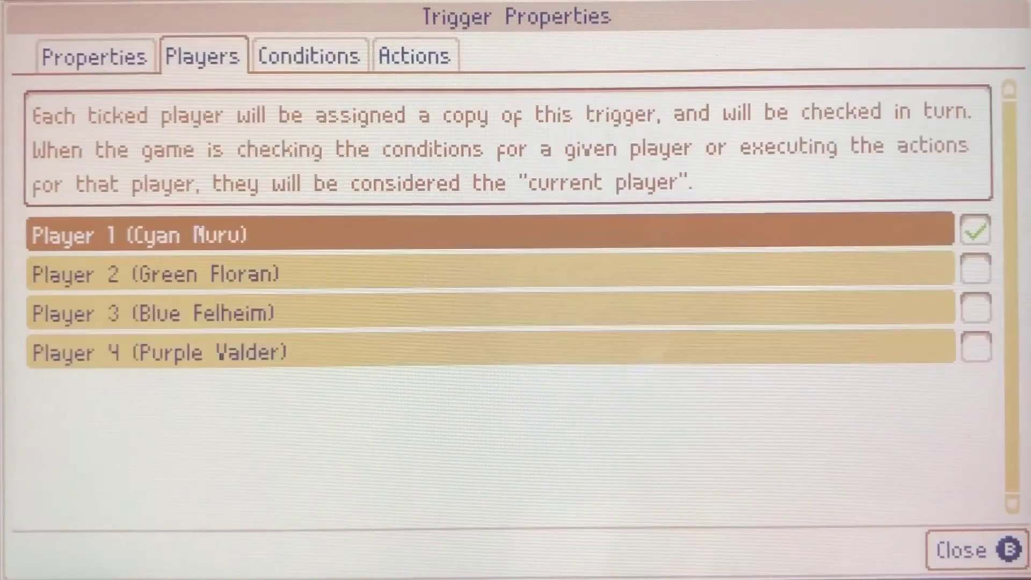
pyautogui.press('Right')
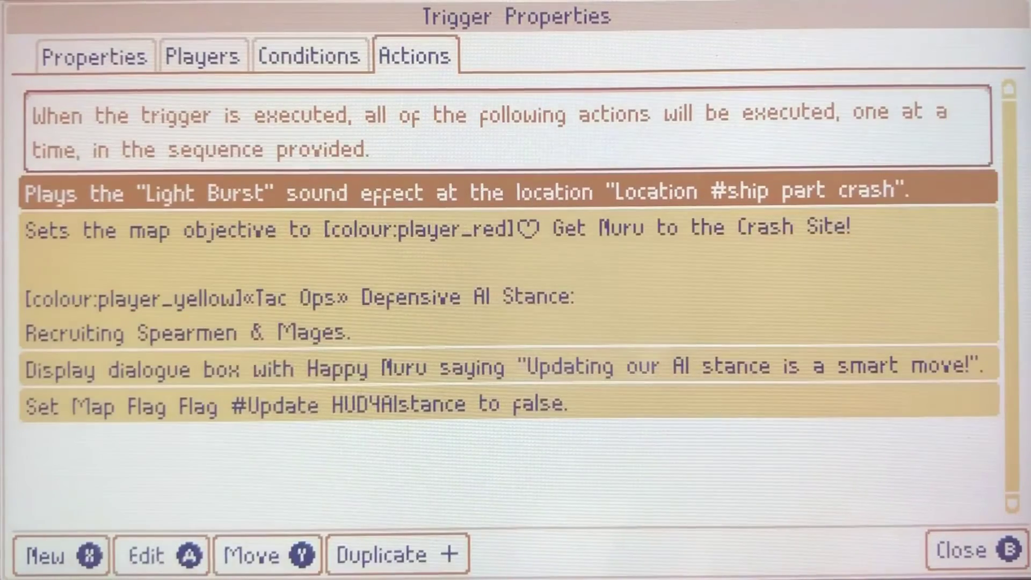
pyautogui.press('Down')
pyautogui.press('Down')
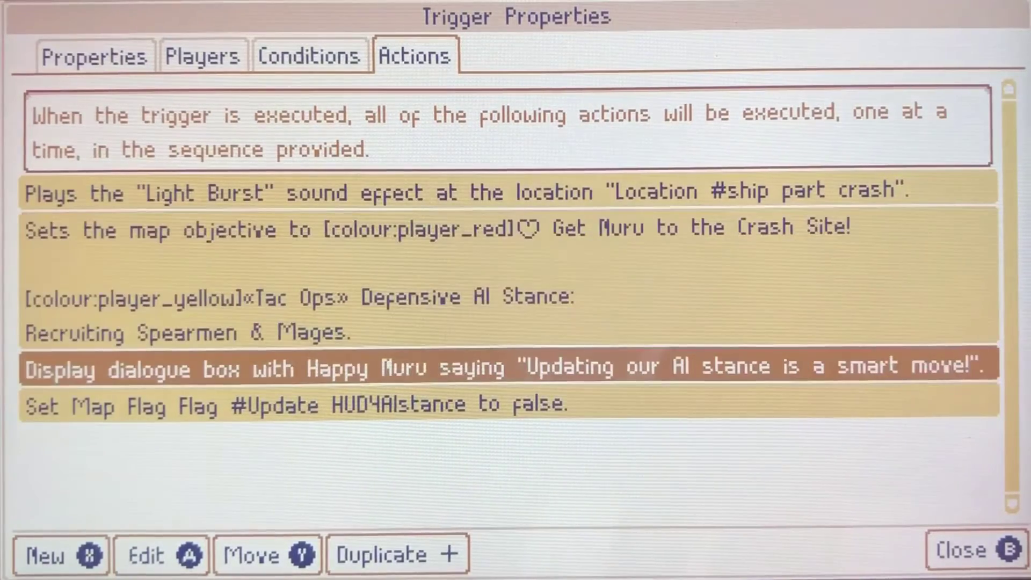
pyautogui.press('Up')
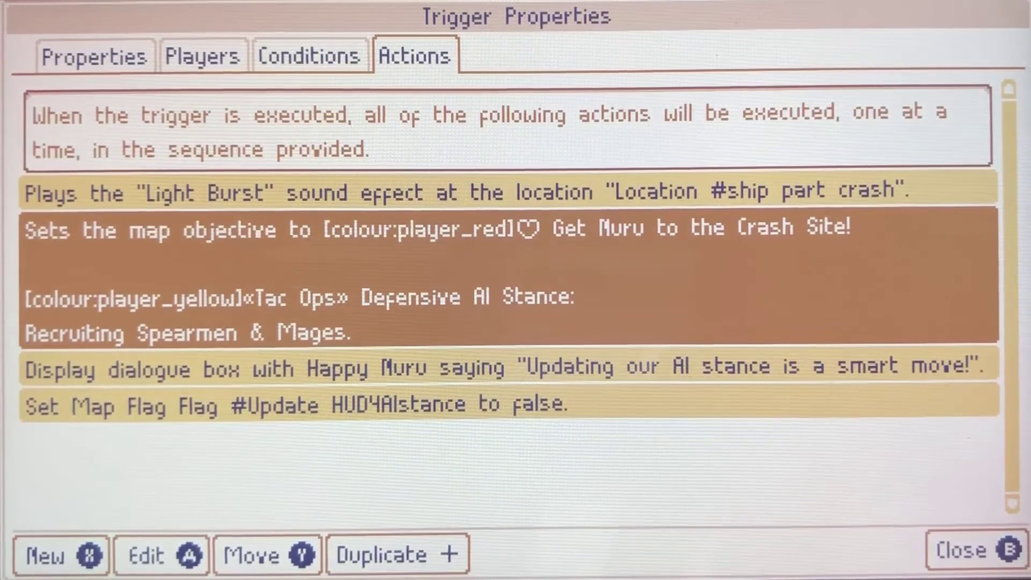
# - Review the conditions of the #Visit updateHUDb4nurucrash def trigger, recheck its actions, and return to the trigger list
pyautogui.press('q')
pyautogui.press('q')
pyautogui.press('q')
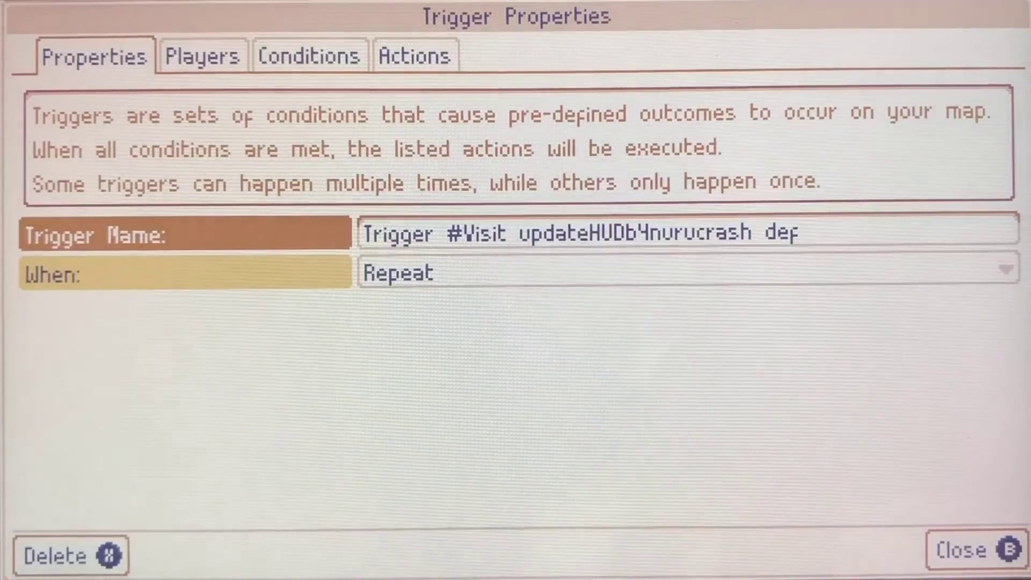
pyautogui.press('q')
pyautogui.press('q')
pyautogui.press('Down')
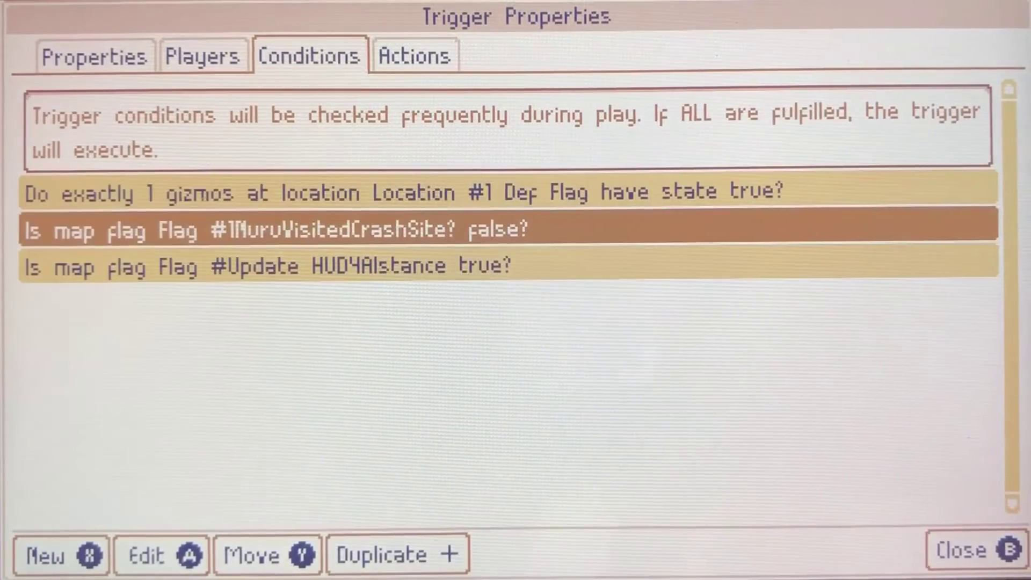
pyautogui.press('Down')
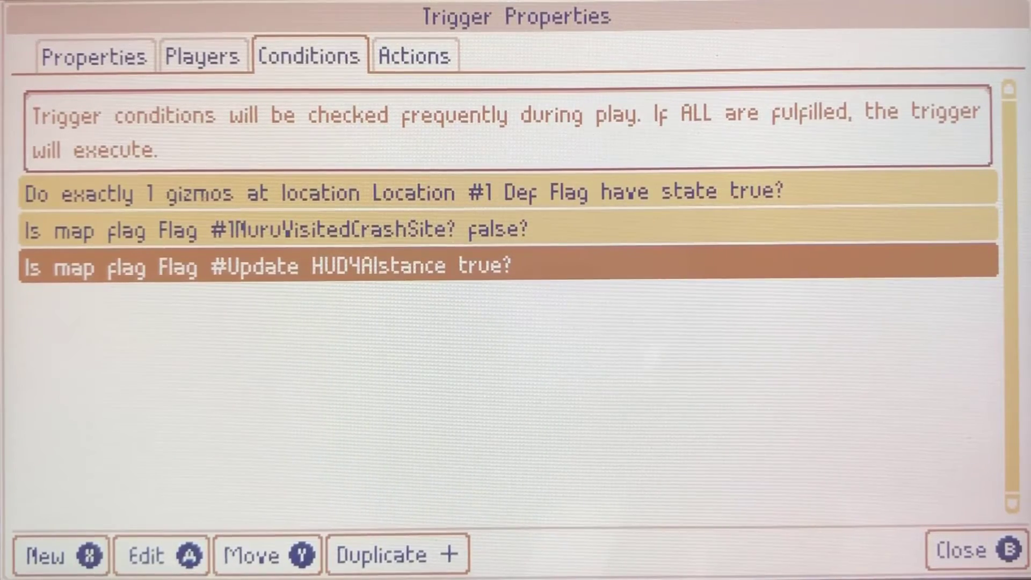
pyautogui.press('Up')
pyautogui.press('Up')
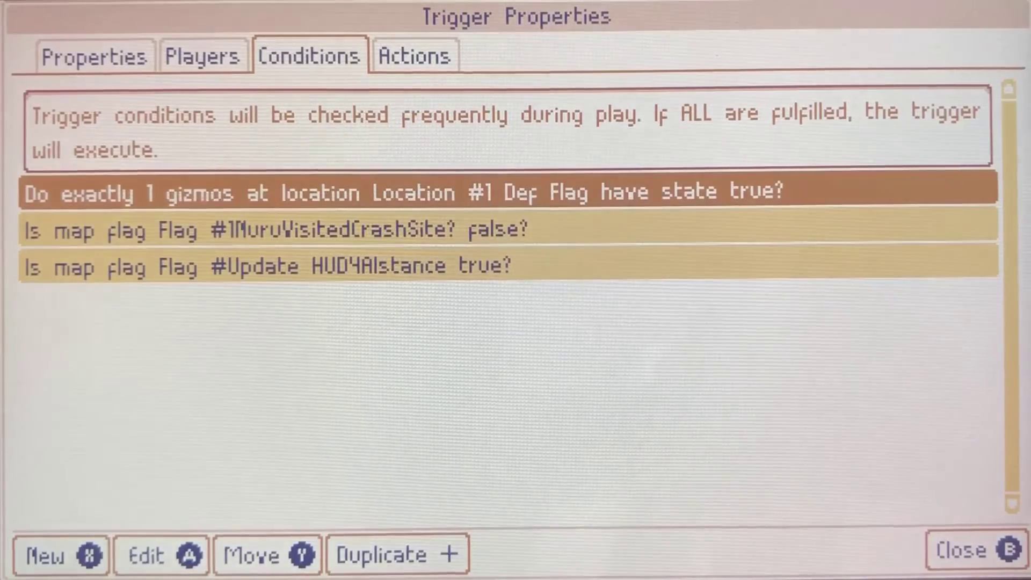
pyautogui.hotkey('ctrl', 'Tab')
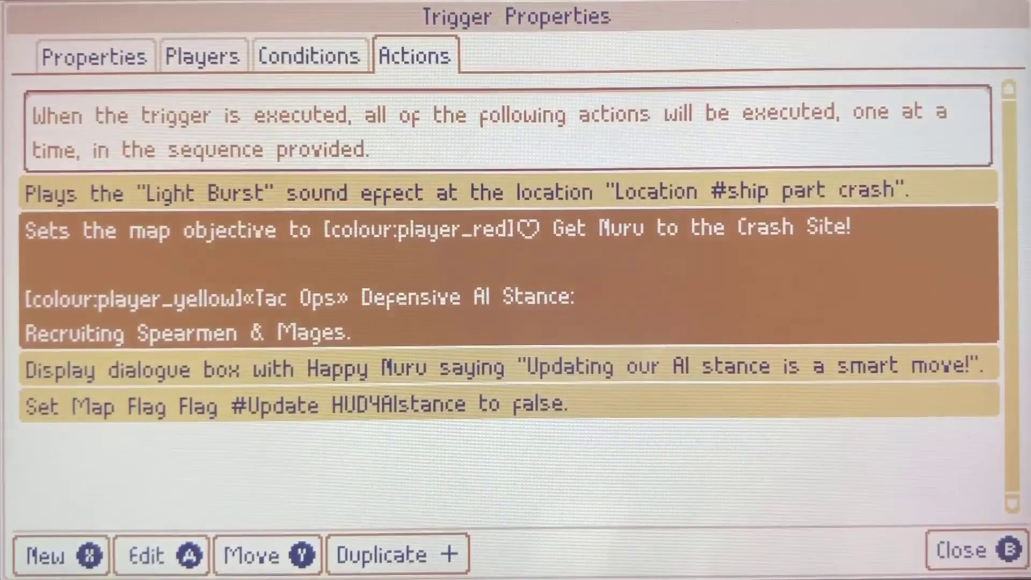
pyautogui.press('Escape')
# - Look through the trigger list from #Visit updateHUDb4nurucrash off to #p1 Crystal 1 Aura destroyed
pyautogui.press('Down')
pyautogui.press('Down')
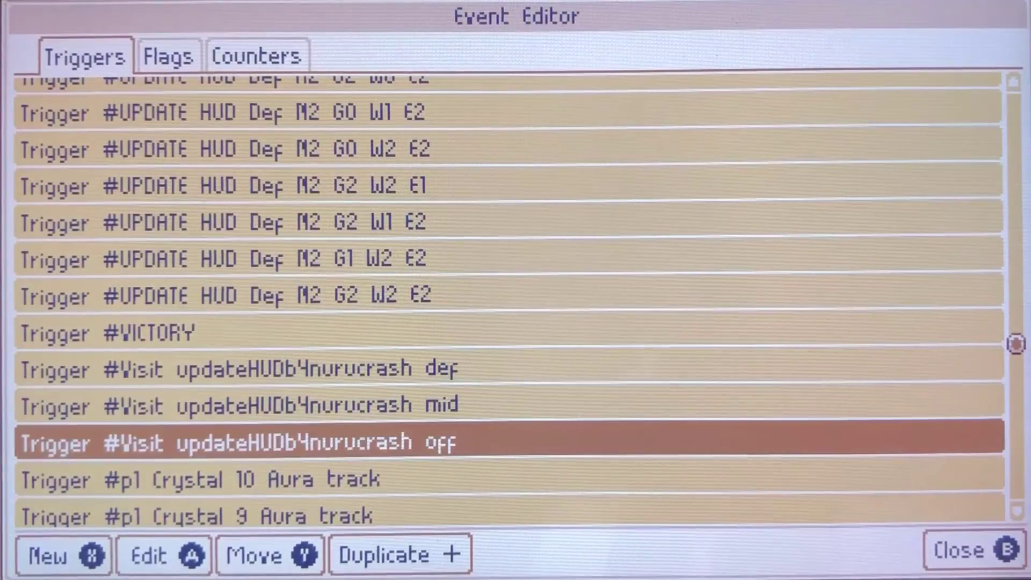
pyautogui.press('Down')
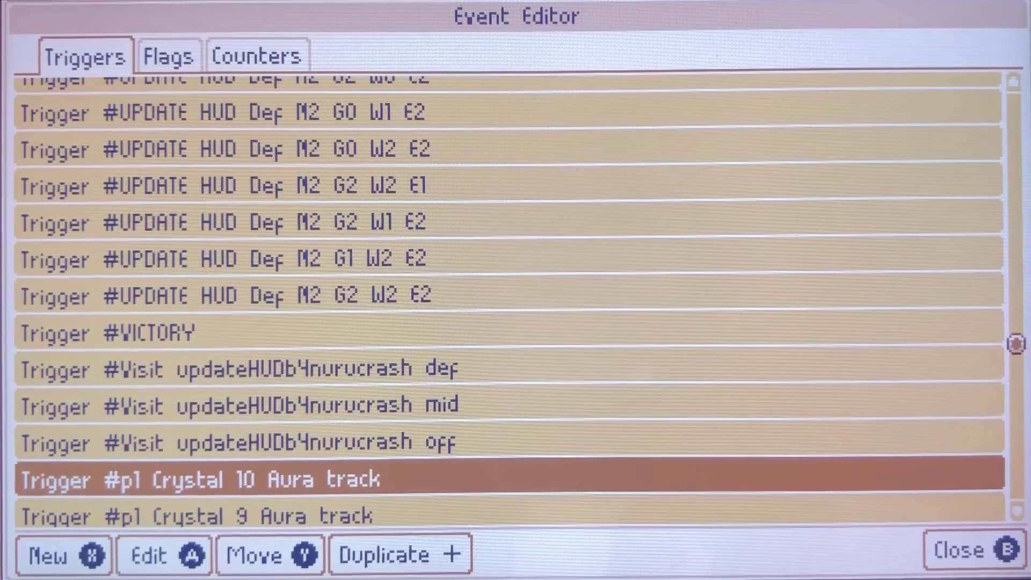
pyautogui.press('Down')
pyautogui.press('Down')
pyautogui.press('Down')
pyautogui.press('Down')
pyautogui.press('Down')
pyautogui.press('Down')
pyautogui.press('Down')
pyautogui.press('Down')
pyautogui.press('Down')
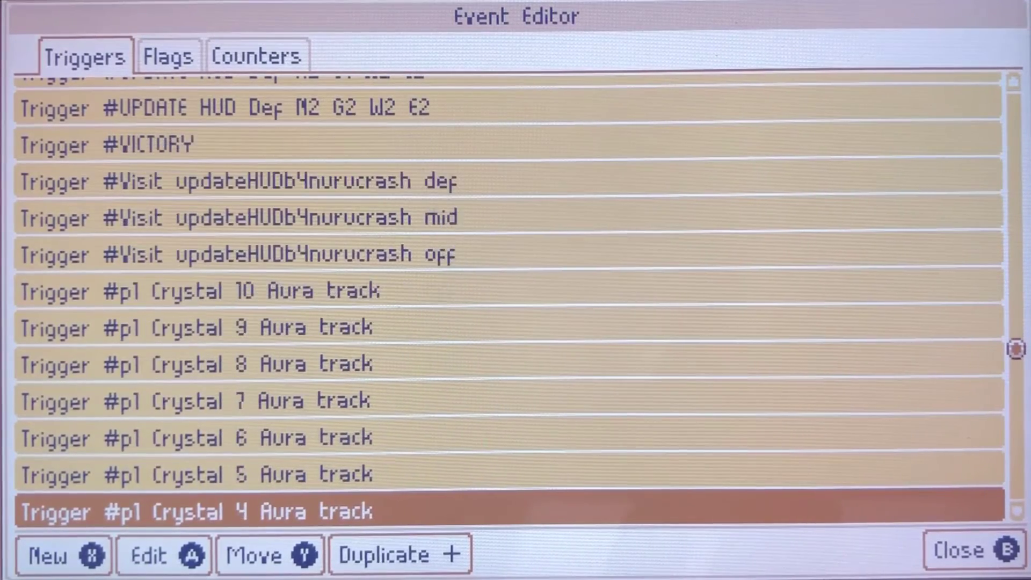
pyautogui.press('Down')
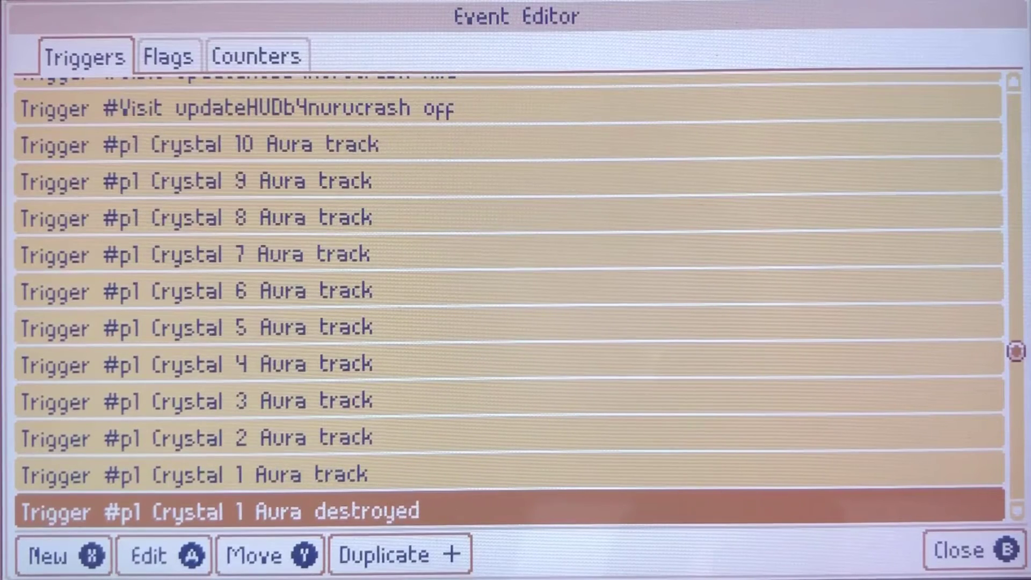
# - Open the #p1 Crystal 6 Aura track trigger, examine its conditions including the PlayerCrystal flags, and close it
pyautogui.press('Up')
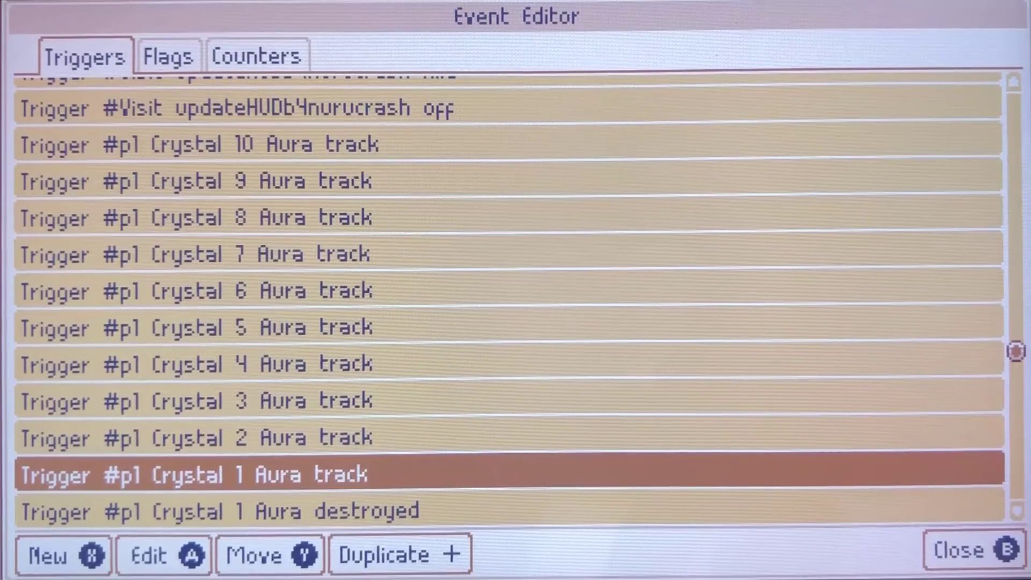
pyautogui.press('Up')
pyautogui.press('Up')
pyautogui.press('Up')
pyautogui.press('Up')
pyautogui.press('Up')
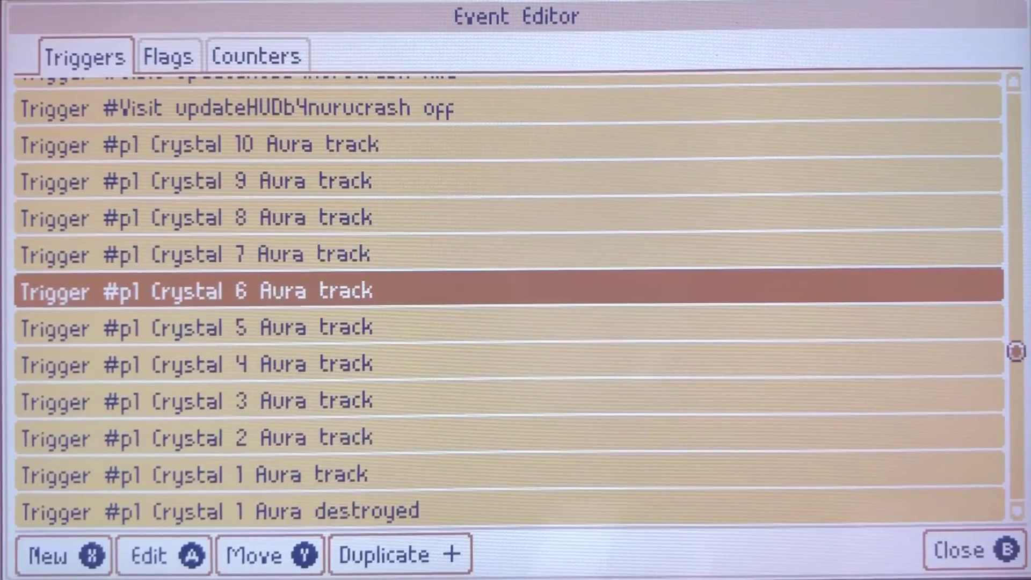
pyautogui.press('Return')
pyautogui.press('Tab')
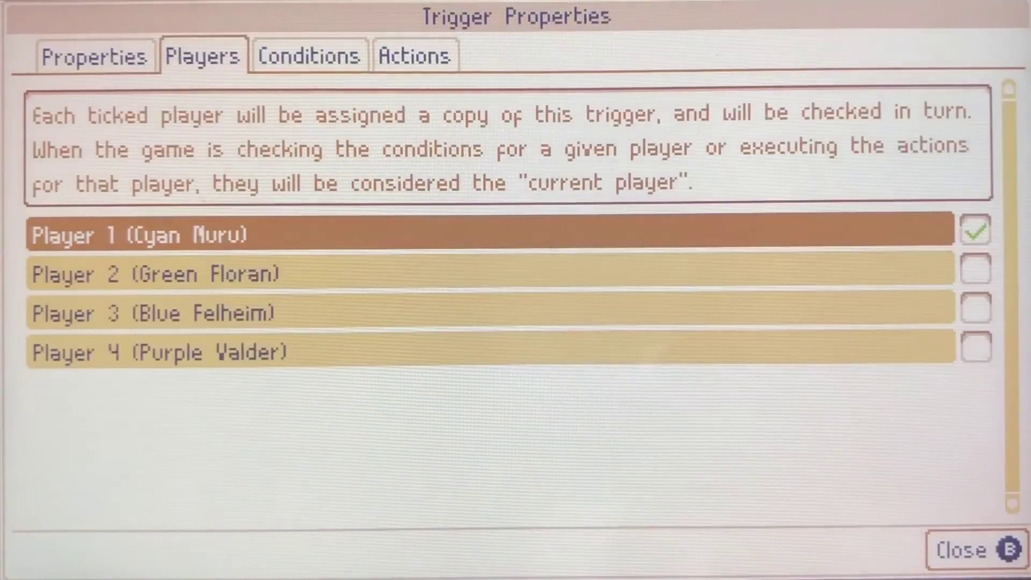
pyautogui.press('Tab')
pyautogui.press('Down')
pyautogui.press('Down')
pyautogui.press('Down')
pyautogui.press('Down')
pyautogui.press('Down')
pyautogui.press('Down')
pyautogui.press('Down')
pyautogui.press('Down')
pyautogui.press('Down')
pyautogui.press('Down')
pyautogui.press('Down')
pyautogui.press('Down')
pyautogui.press('Down')
pyautogui.press('Down')
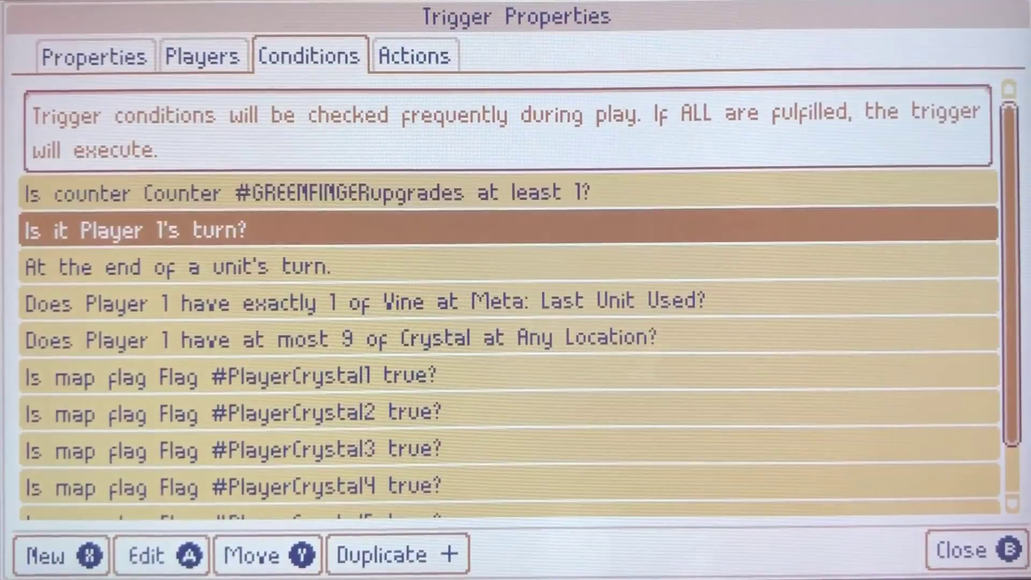
pyautogui.press('Up')
pyautogui.press('Up')
pyautogui.press('Up')
pyautogui.press('Up')
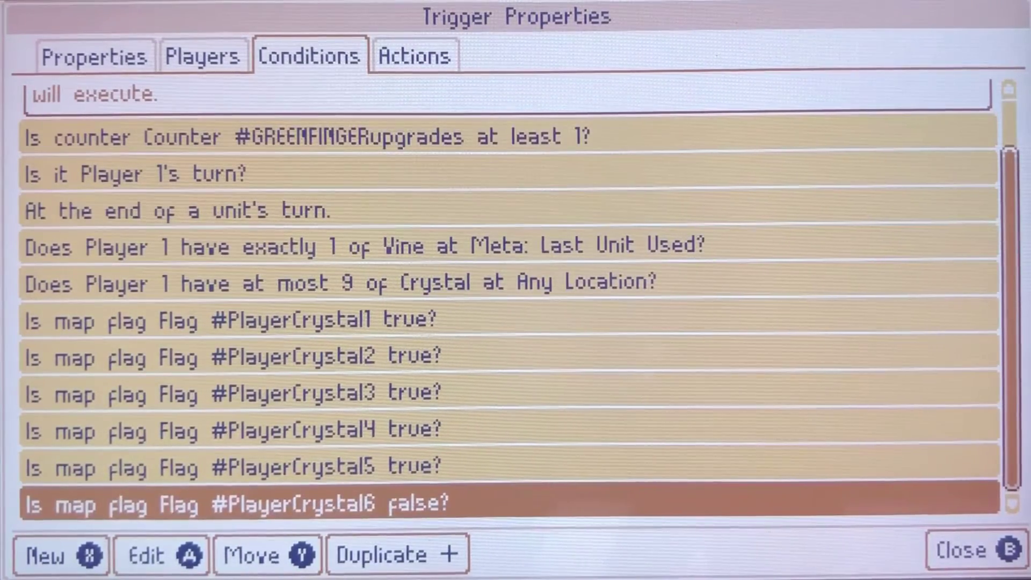
pyautogui.press('Up')
pyautogui.press('Up')
pyautogui.press('Up')
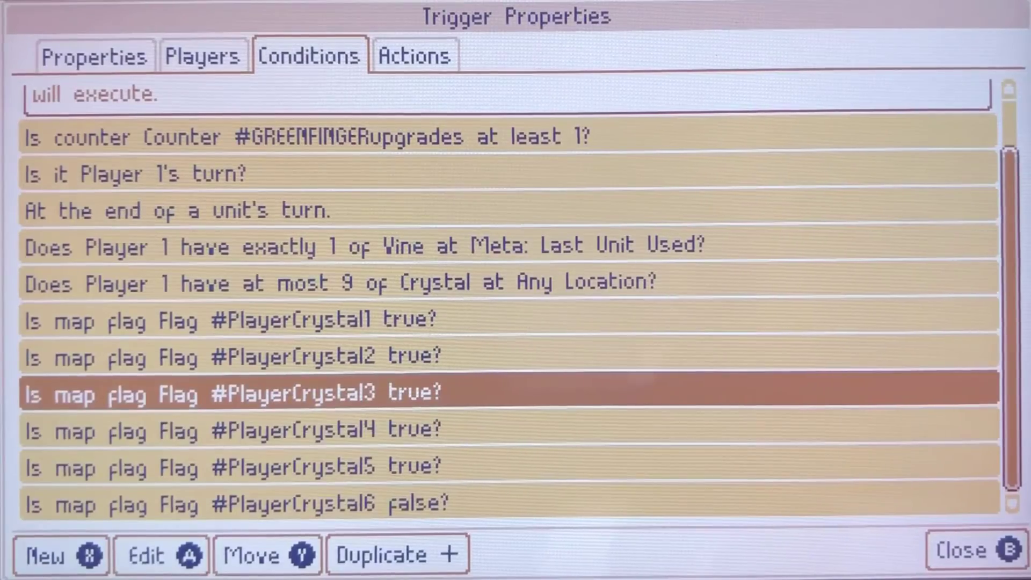
pyautogui.press('Escape')
# - Open the #p1 Crystal 10 Aura track trigger and examine its full list of conditions
pyautogui.press('Down')
pyautogui.press('Down')
pyautogui.press('Up')
pyautogui.press('Up')
pyautogui.press('Up')
pyautogui.press('Up')
pyautogui.press('Up')
pyautogui.press('Up')
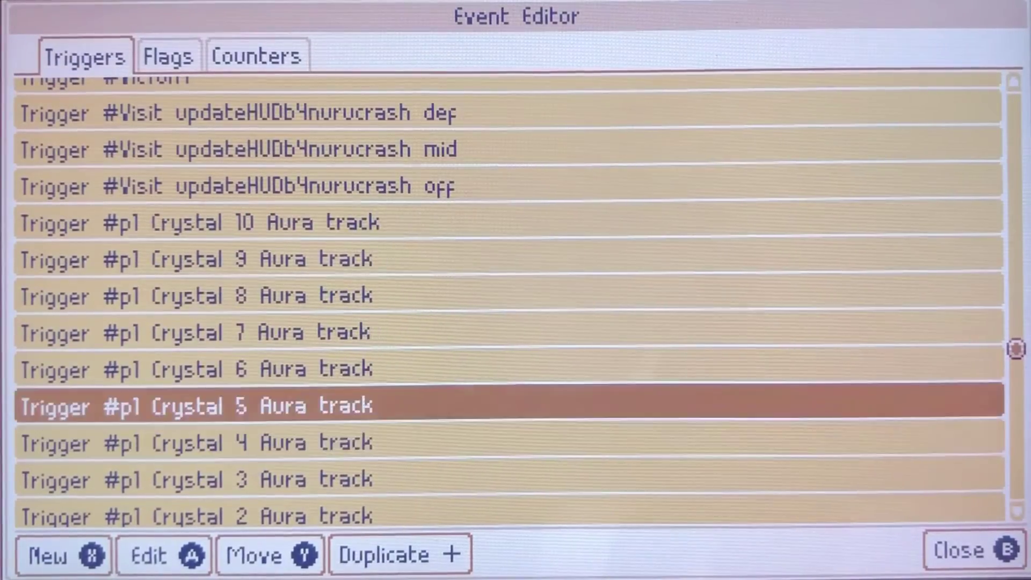
pyautogui.press('Return')
pyautogui.press('e')
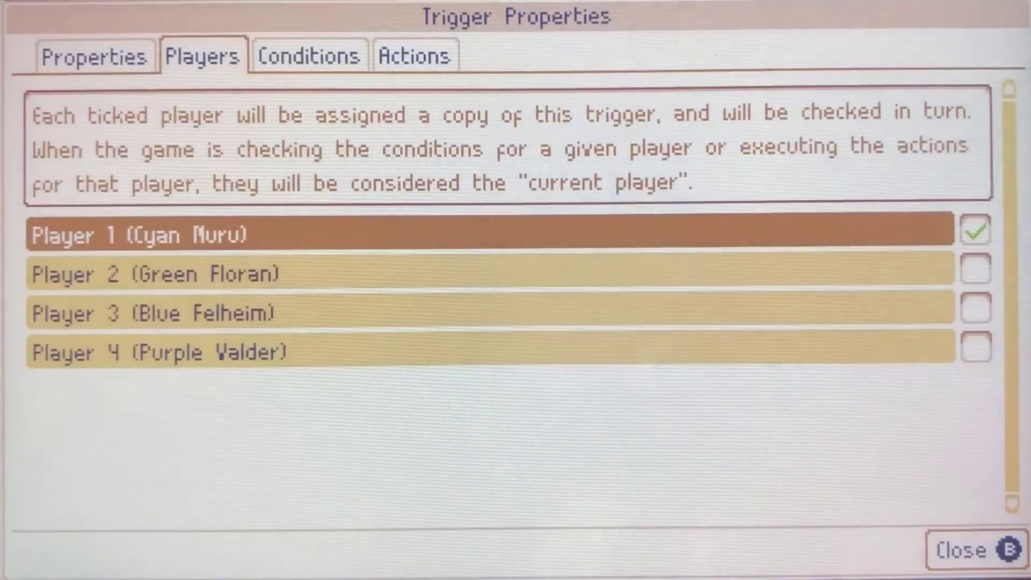
pyautogui.press('e')
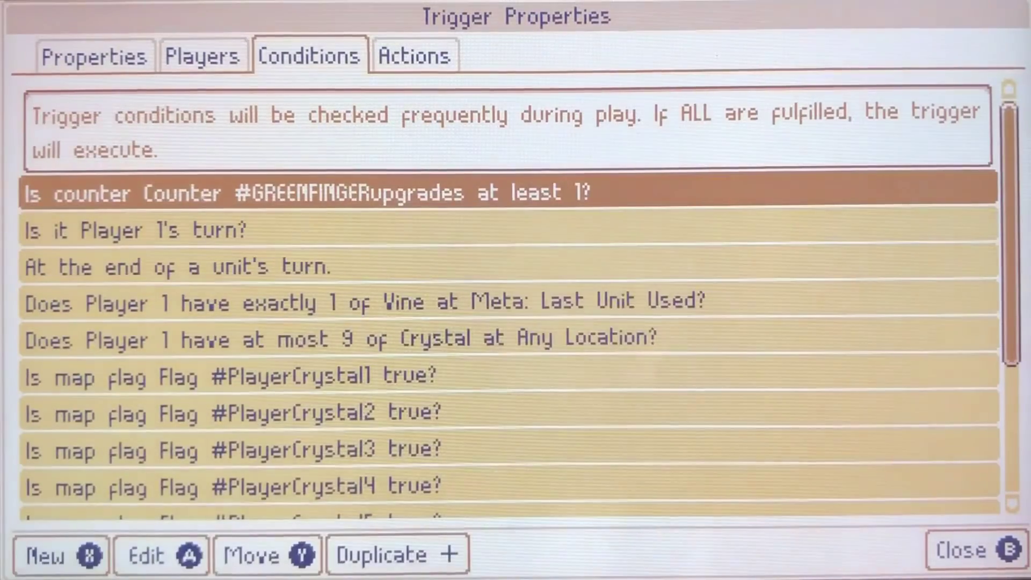
pyautogui.press('Down')
pyautogui.press('Down')
pyautogui.press('Down')
pyautogui.press('Down')
pyautogui.press('Down')
pyautogui.press('Down')
pyautogui.press('Down')
pyautogui.press('Down')
pyautogui.press('Down')
pyautogui.press('Down')
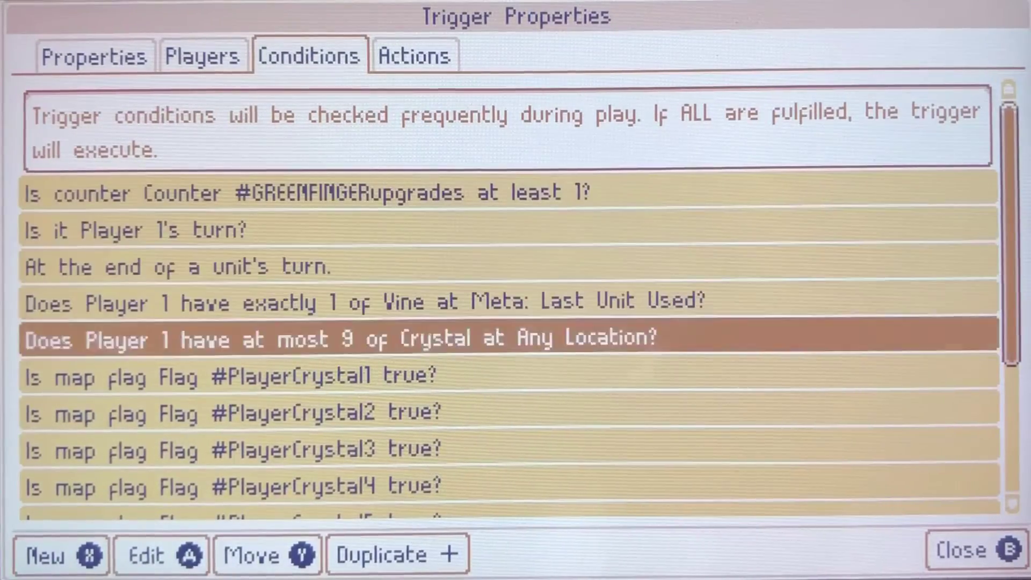
pyautogui.press('Down')
pyautogui.press('Down')
pyautogui.press('Down')
pyautogui.press('Down')
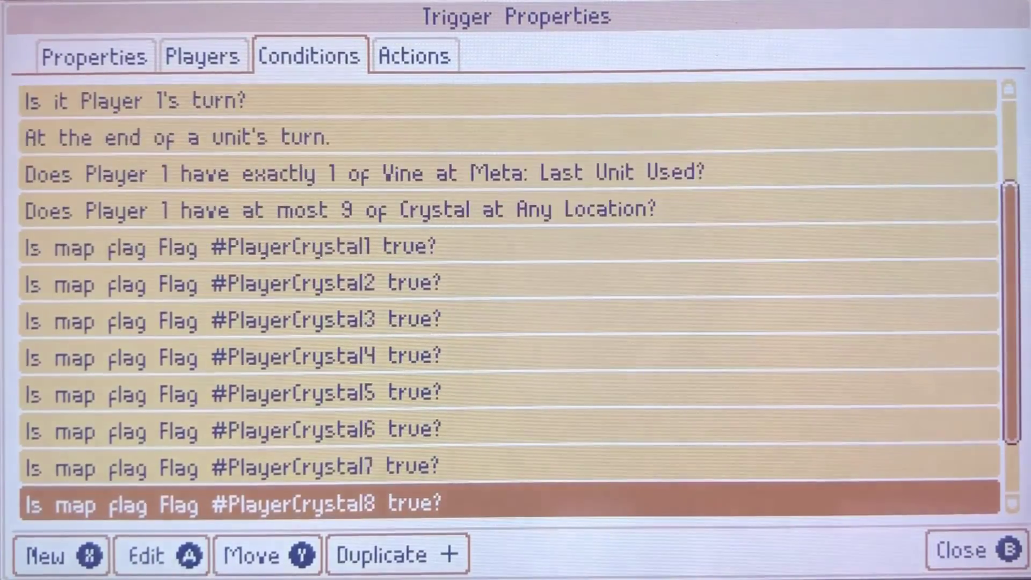
pyautogui.press('Up')
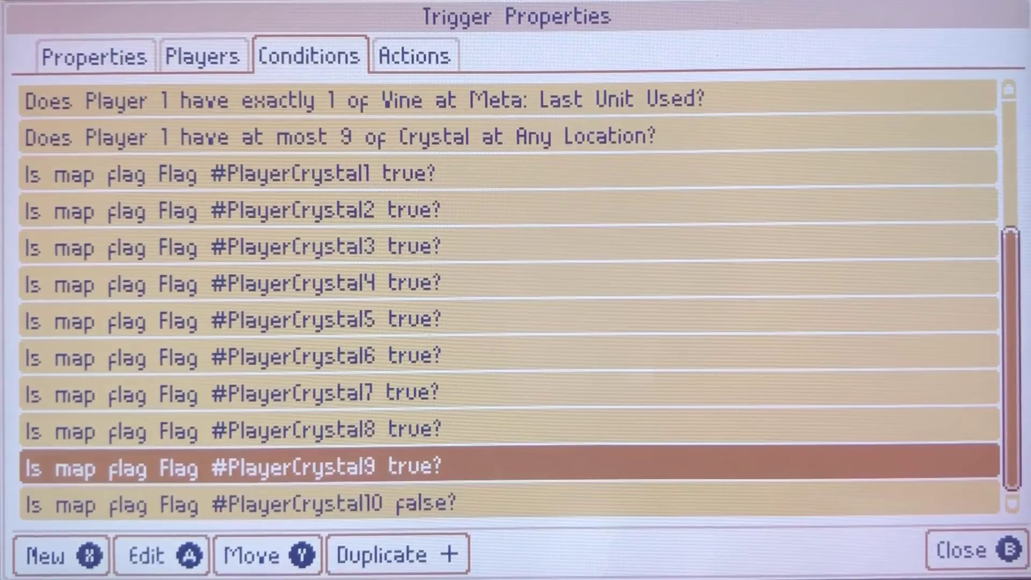
pyautogui.press('Down')
# - Review the location-move, unit-change and flag actions of the #p1 Crystal 10 Aura track trigger, and close it
pyautogui.press('e')
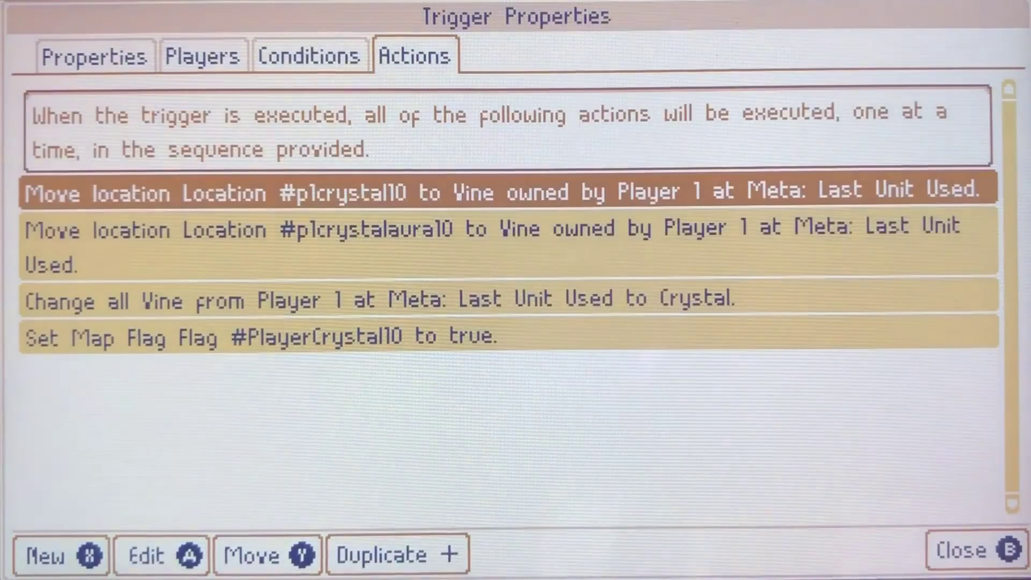
pyautogui.press('Down')
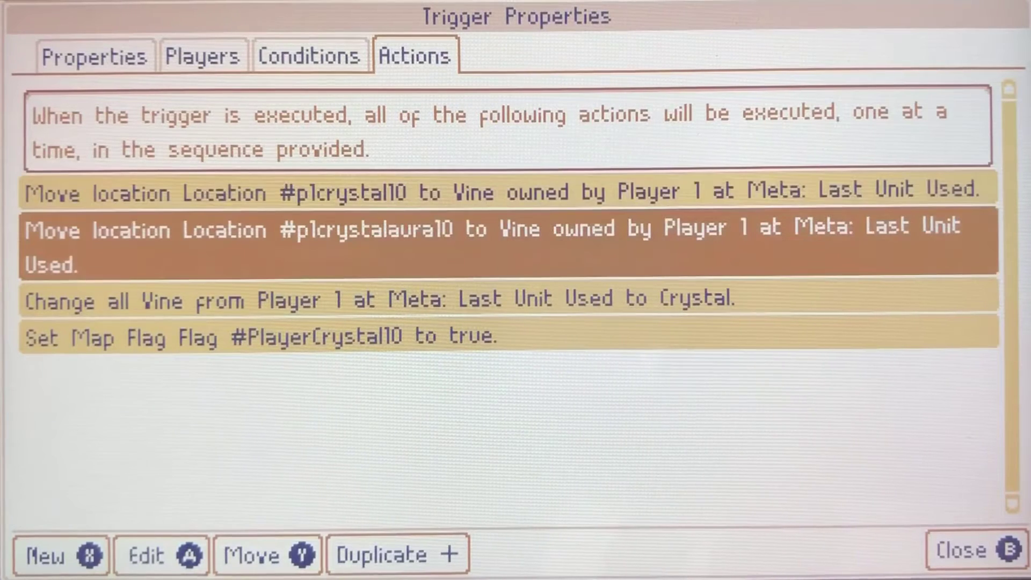
pyautogui.press('Up')
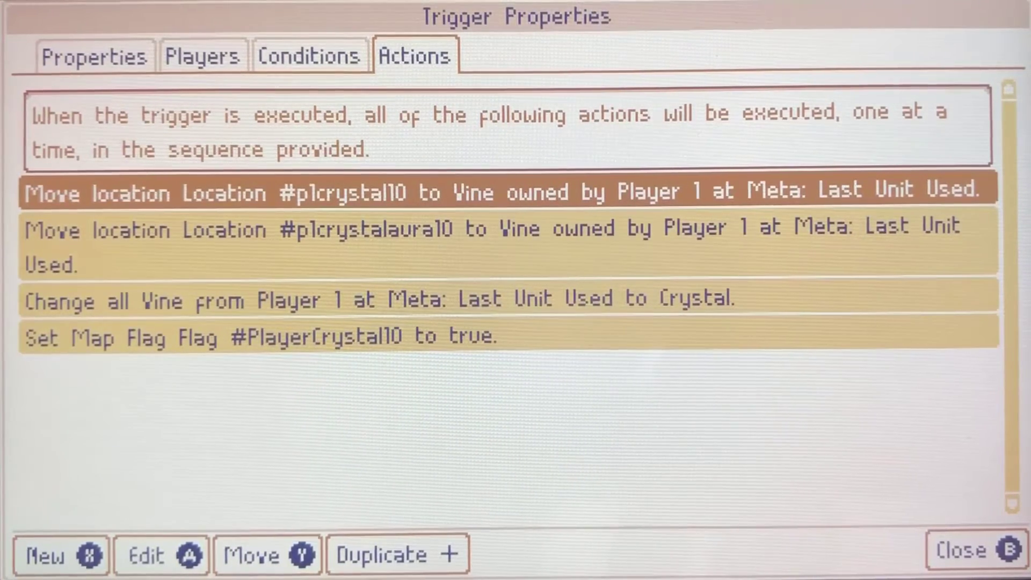
pyautogui.press('Down')
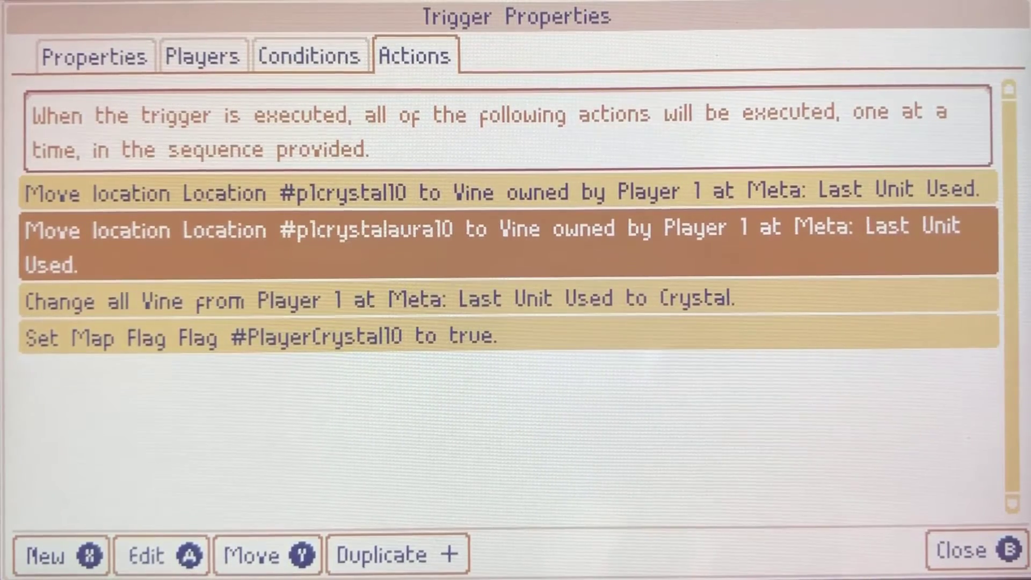
pyautogui.press('Escape')
# - Open the #p1 Crystal 1 Aura destroyed trigger and examine its conditions
pyautogui.press('Down')
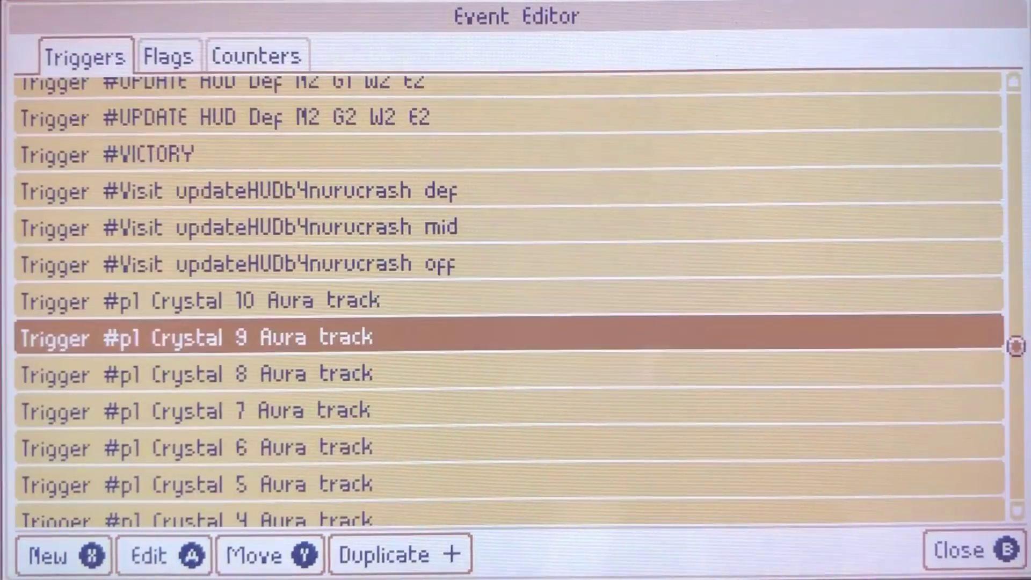
pyautogui.press('Down')
pyautogui.press('Down')
pyautogui.press('Down')
pyautogui.press('Down')
pyautogui.press('Down')
pyautogui.press('Down')
pyautogui.press('Down')
pyautogui.press('Down')
pyautogui.press('Down')
pyautogui.press('Down')
pyautogui.press('Down')
pyautogui.press('Down')
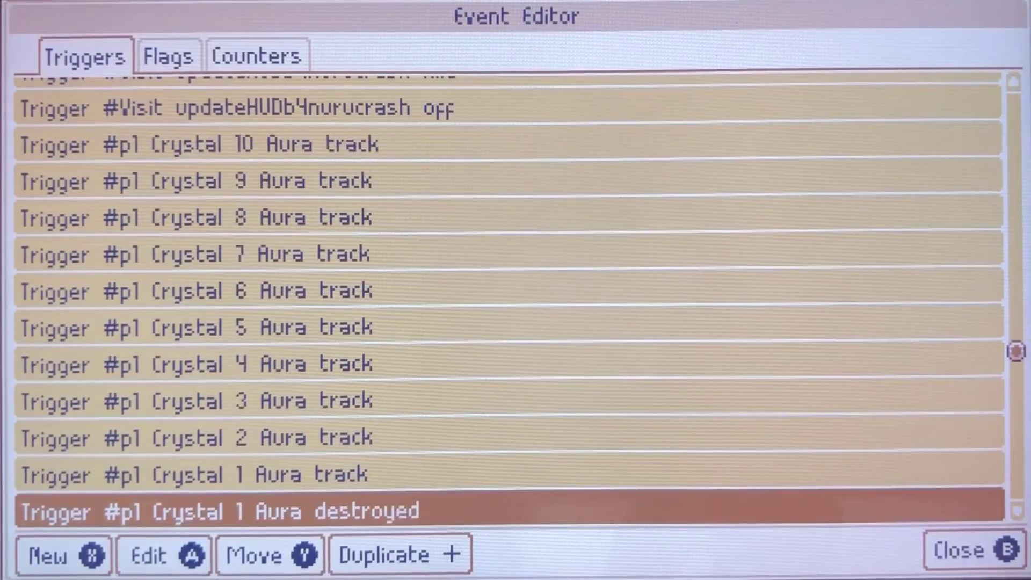
pyautogui.press('Up')
pyautogui.press('Up')
pyautogui.press('Up')
pyautogui.press('Return')
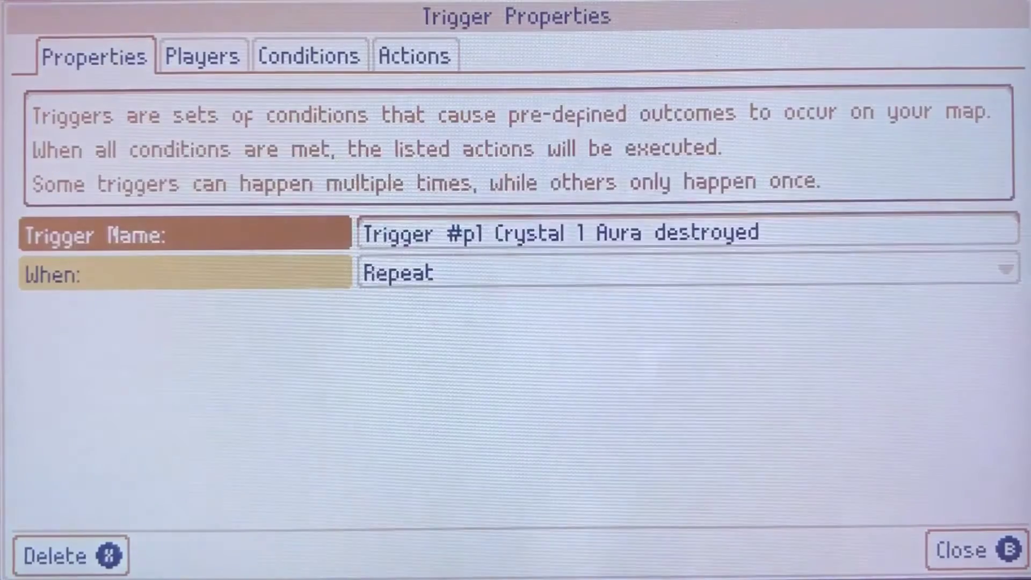
pyautogui.press('Tab')
pyautogui.press('Tab')
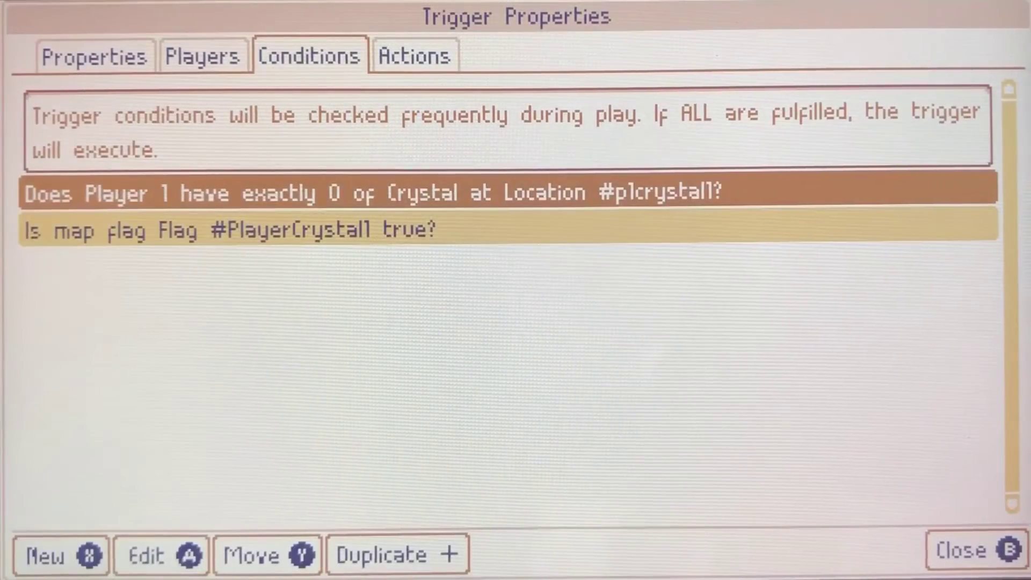
# - Review the flag and highlight actions of the #p1 Crystal 1 Aura destroyed trigger, and close it
pyautogui.press('Down')
pyautogui.press('Tab')
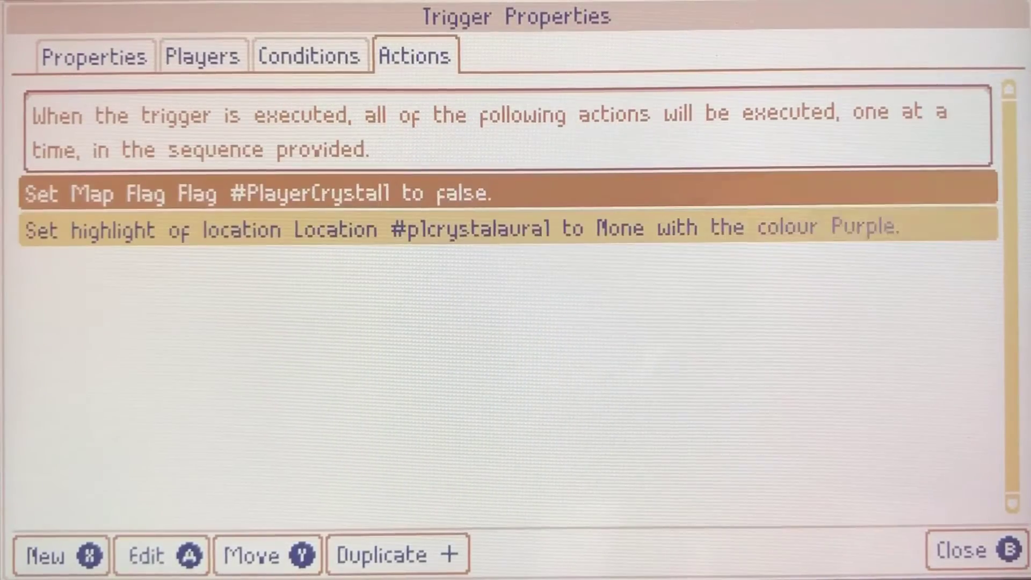
pyautogui.press('Down')
pyautogui.press('Up')
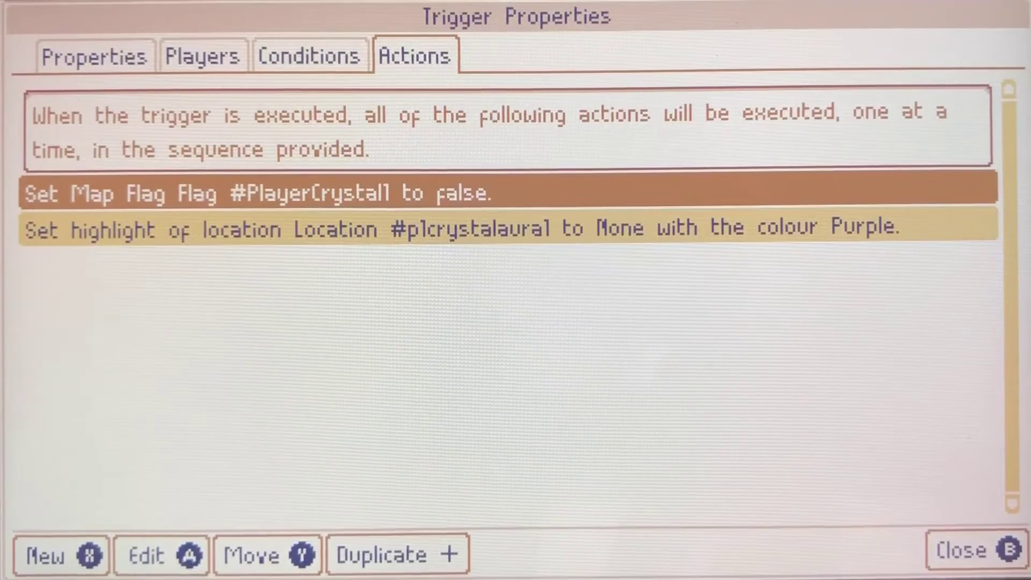
pyautogui.press('Escape')
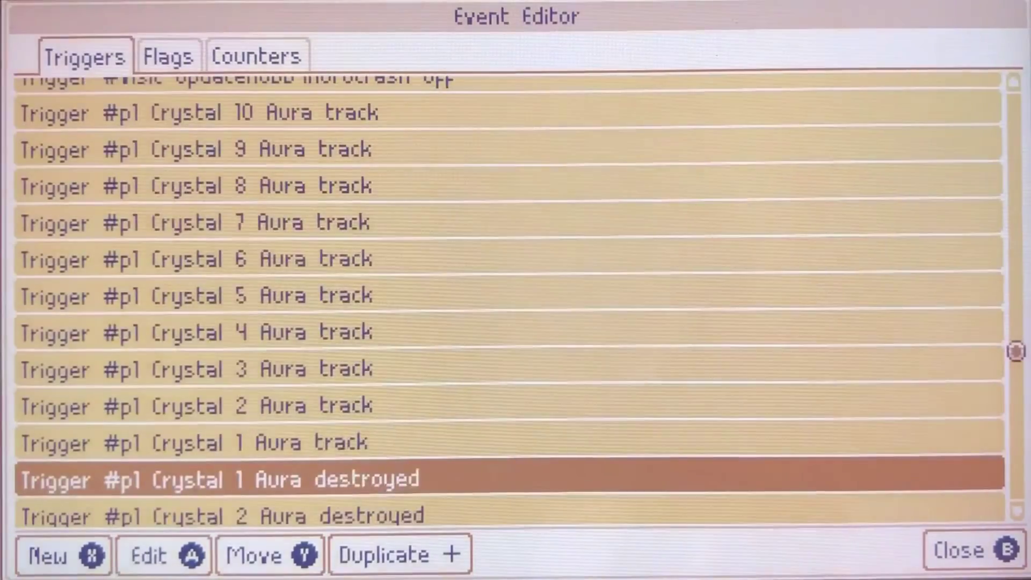
# - Open the #p1 Crystal 10 Aura destroyed trigger and examine its player assignment and conditions
pyautogui.press('Down')
pyautogui.press('Down')
pyautogui.press('Down')
pyautogui.press('Down')
pyautogui.press('Down')
pyautogui.press('Down')
pyautogui.press('Down')
pyautogui.press('Down')
pyautogui.press('Down')
pyautogui.press('Down')
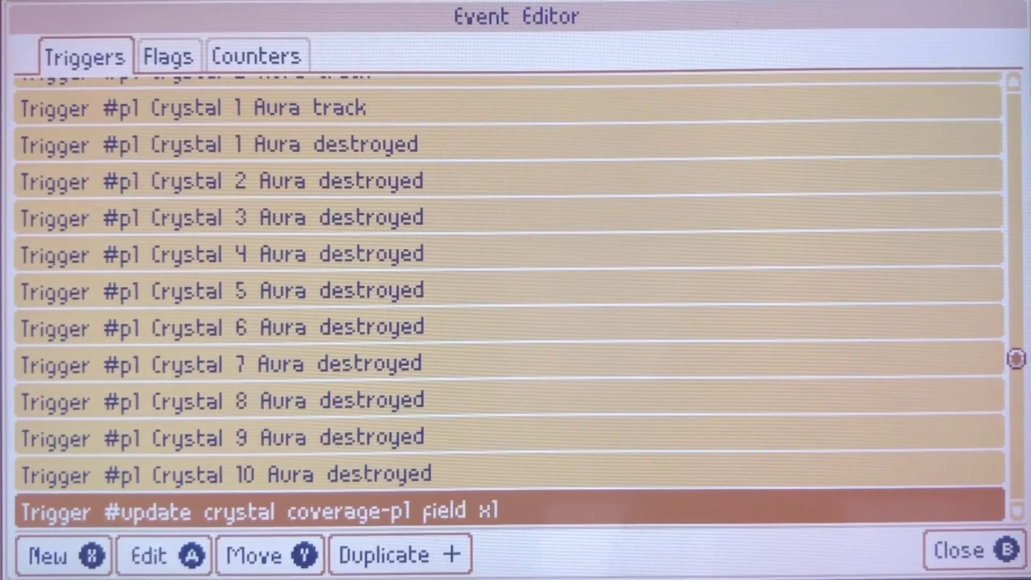
pyautogui.press('Up')
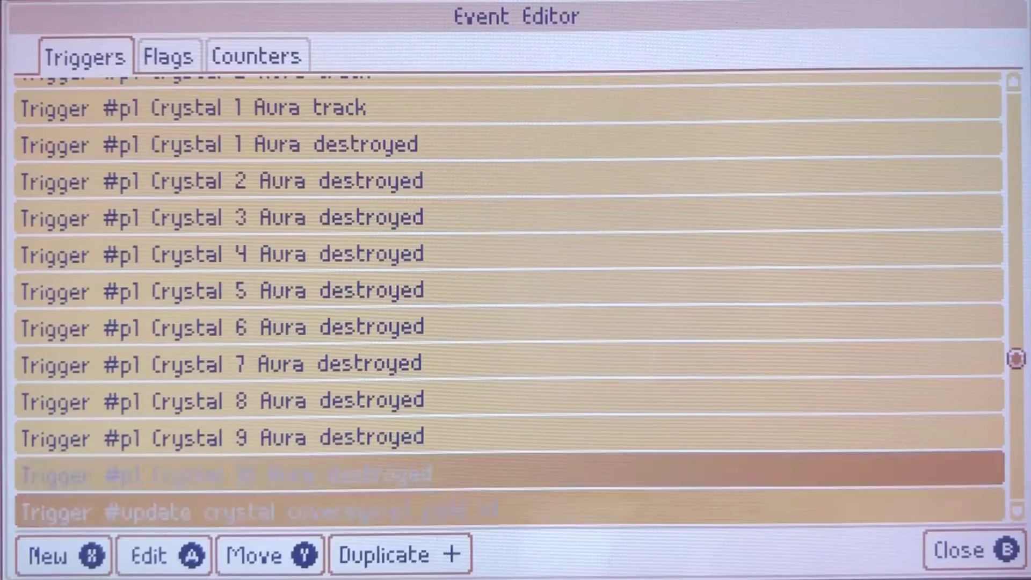
pyautogui.press('Return')
pyautogui.press('Tab')
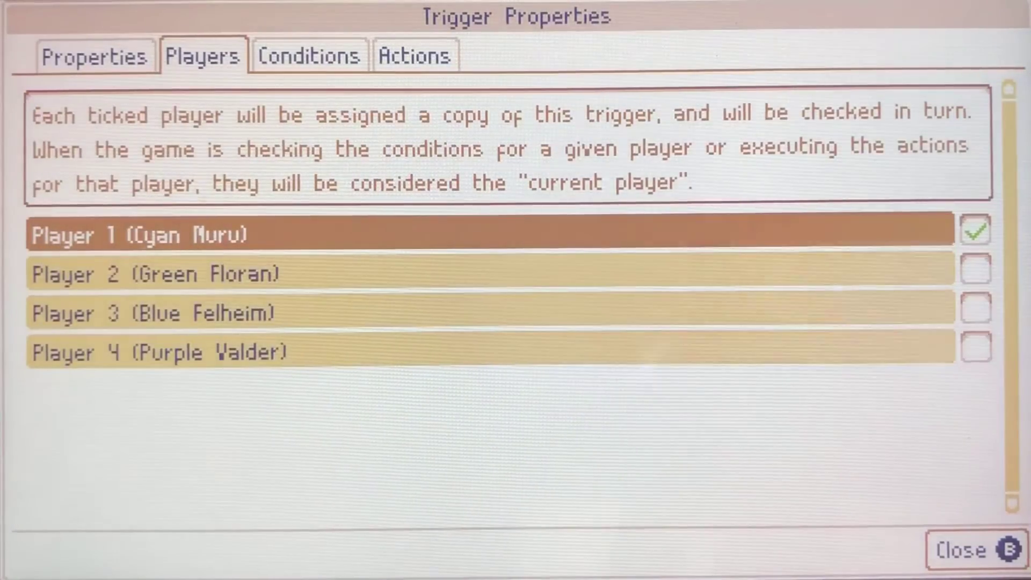
pyautogui.press('Tab')
pyautogui.press('Down')
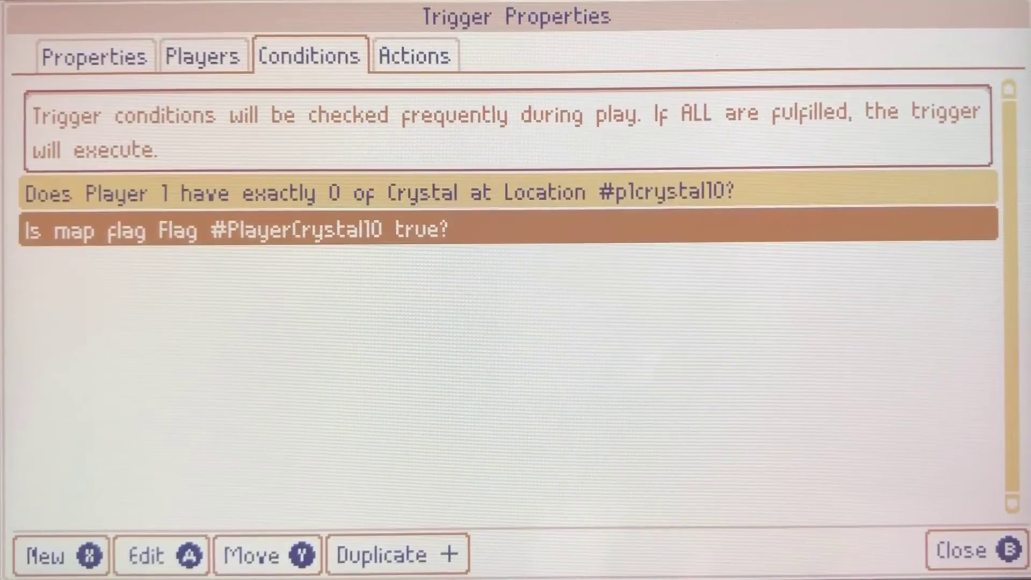
pyautogui.press('Up')
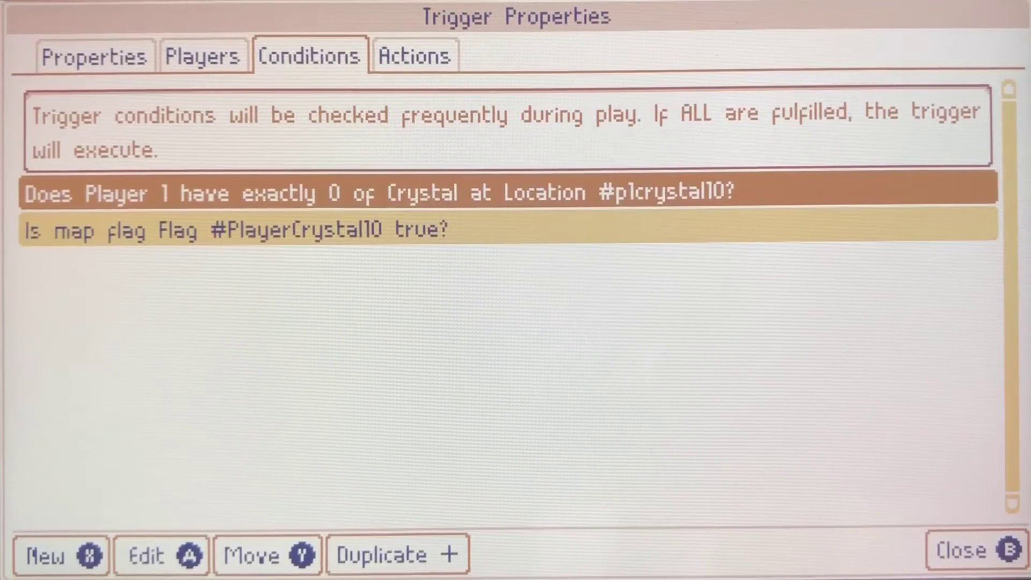
pyautogui.press('Down')
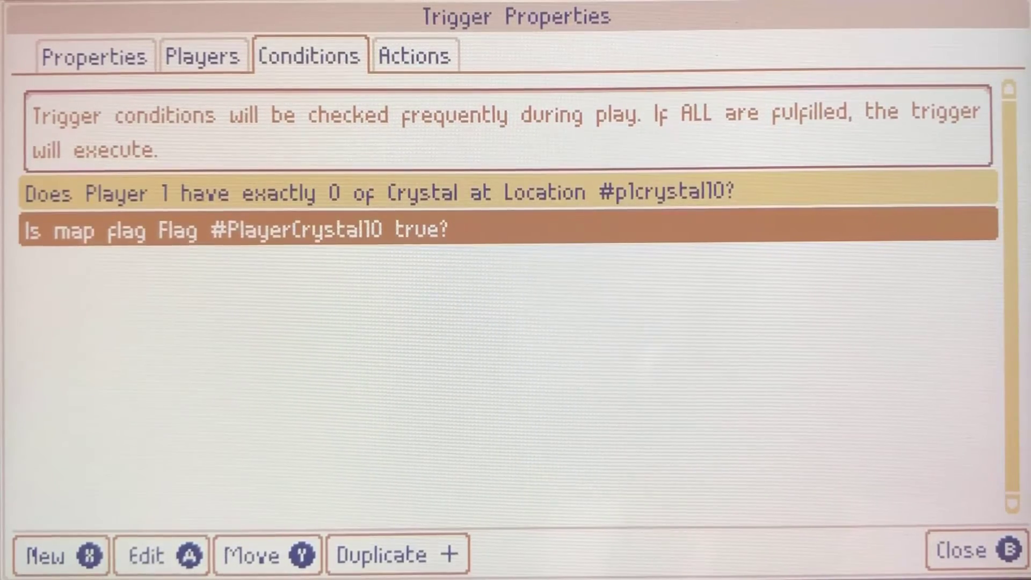
# - Review the flag and highlight actions of the #p1 Crystal 10 Aura destroyed trigger, and close it
pyautogui.press('Right')
pyautogui.press('Down')
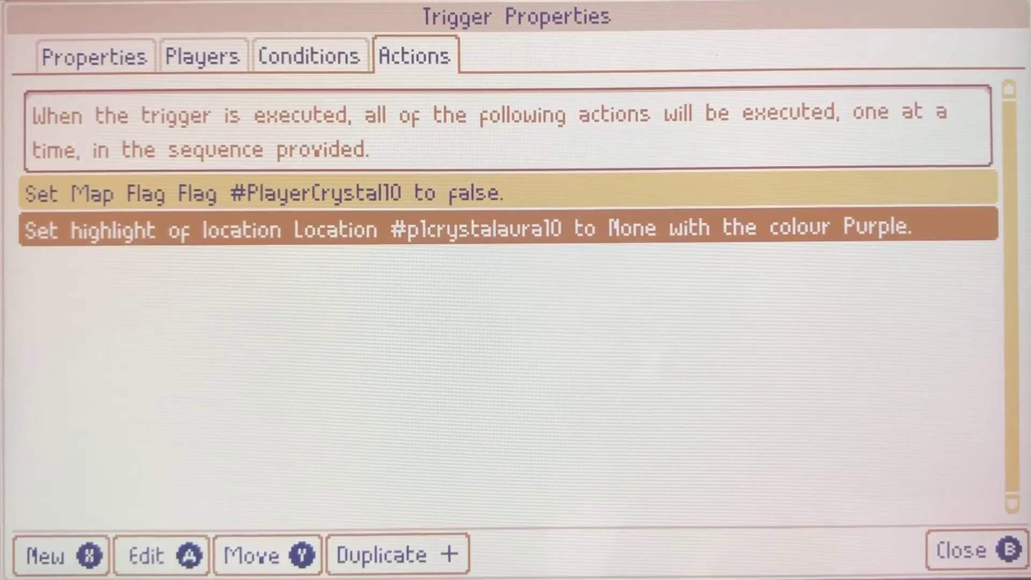
pyautogui.press('Escape')
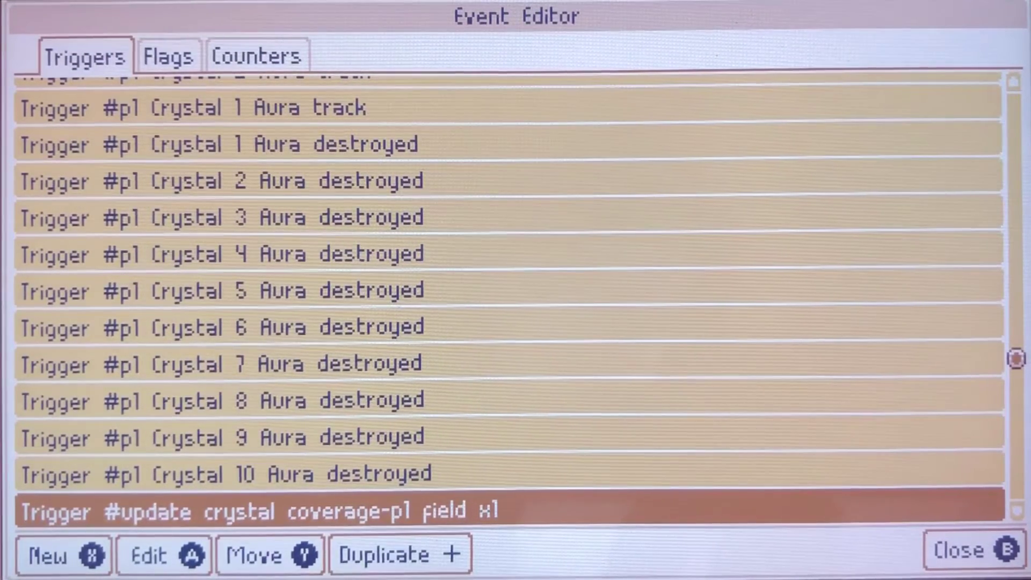
# - Look through the list of #update crystal coverage-p1 field triggers and the intersect, difference and highlight triggers that follow them
pyautogui.press('+')
pyautogui.press('+')
pyautogui.press('+')
pyautogui.press('+')
pyautogui.press('+')
pyautogui.press('+')
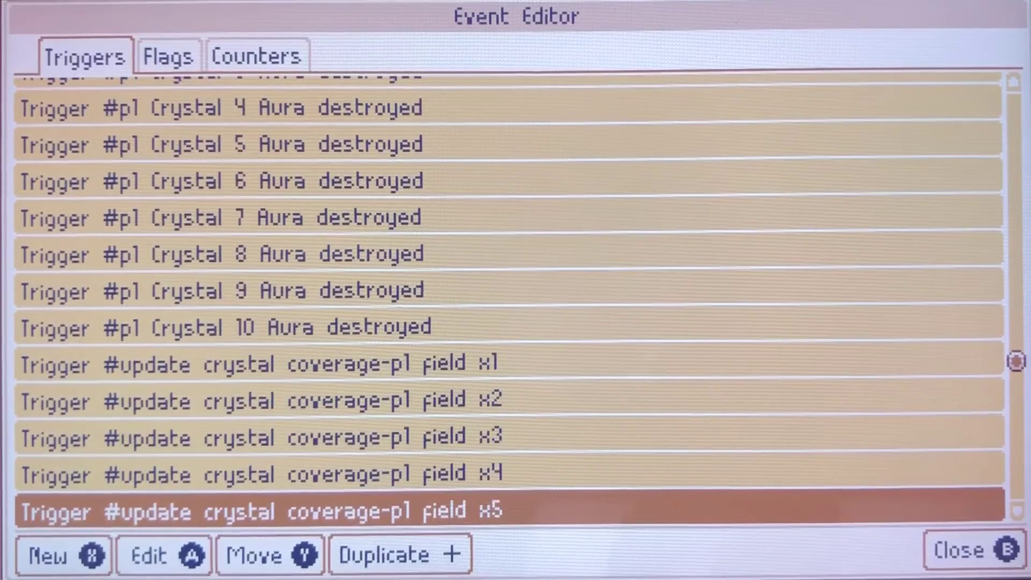
pyautogui.press('+')
pyautogui.press('+')
pyautogui.press('+')
pyautogui.press('Down')
pyautogui.press('Down')
pyautogui.press('Down')
pyautogui.press('Down')
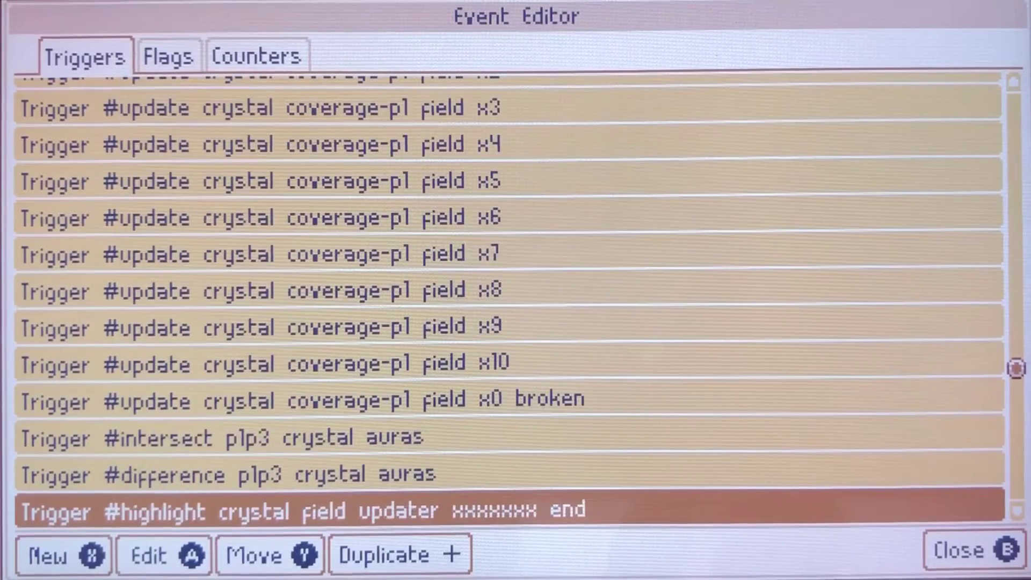
pyautogui.press('Up')
pyautogui.press('Up')
pyautogui.press('Up')
pyautogui.press('Up')
pyautogui.press('Up')
pyautogui.press('Up')
pyautogui.press('Up')
pyautogui.press('Up')
pyautogui.press('Up')
pyautogui.press('Up')
pyautogui.press('Up')
pyautogui.press('Up')
pyautogui.press('Up')
pyautogui.press('Up')
pyautogui.press('Up')
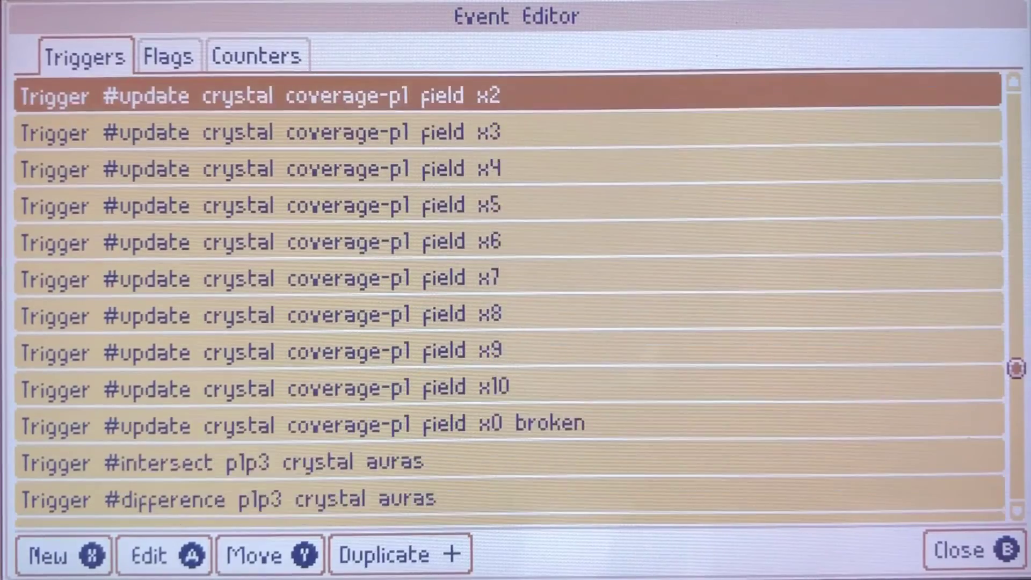
# - Open the #update crystal coverage-p1 field x1 trigger, examine its flag conditions and location union action, and close it
pyautogui.press('Down')
pyautogui.press('Down')
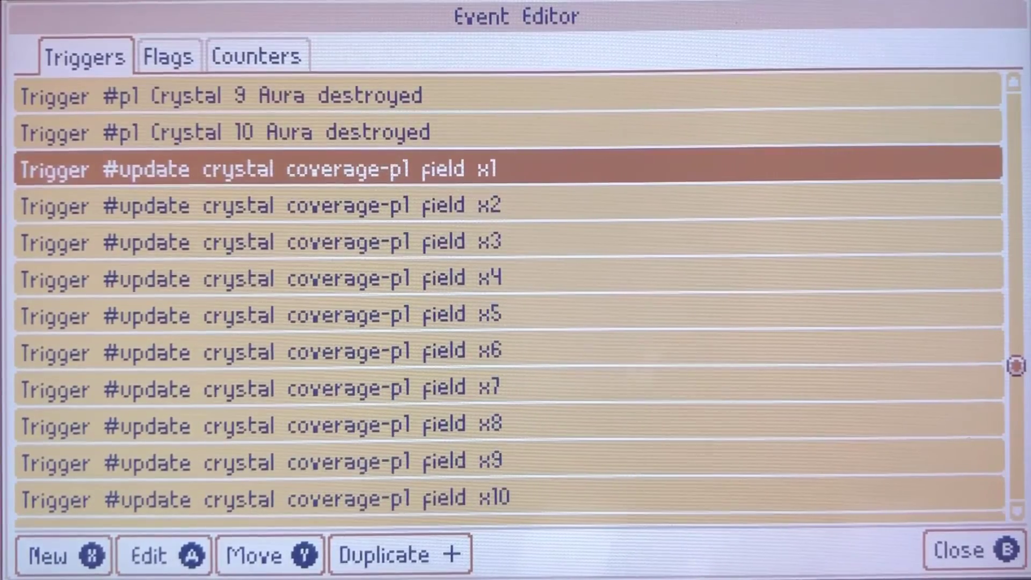
pyautogui.press('Return')
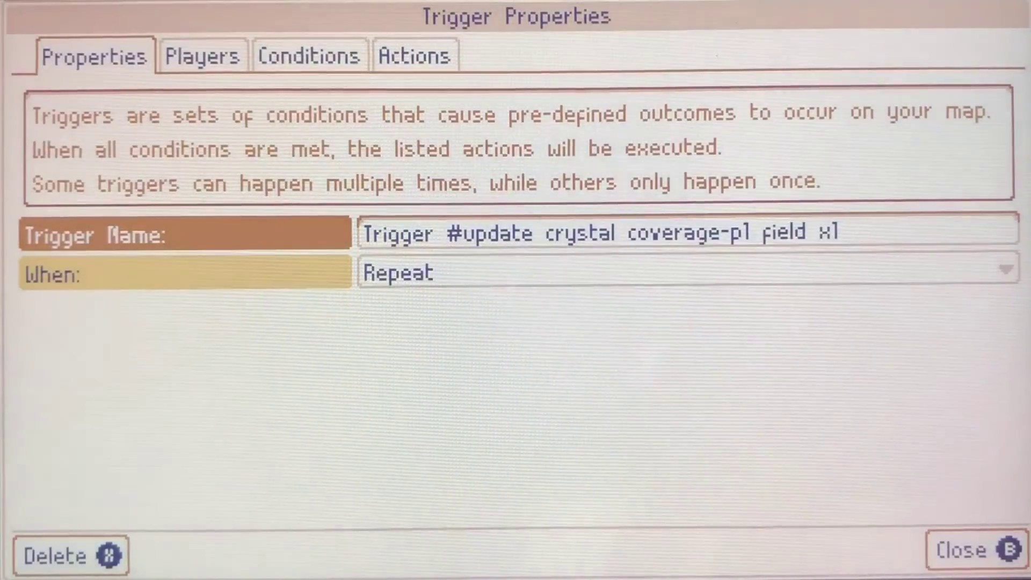
pyautogui.press('Tab')
pyautogui.press('Tab')
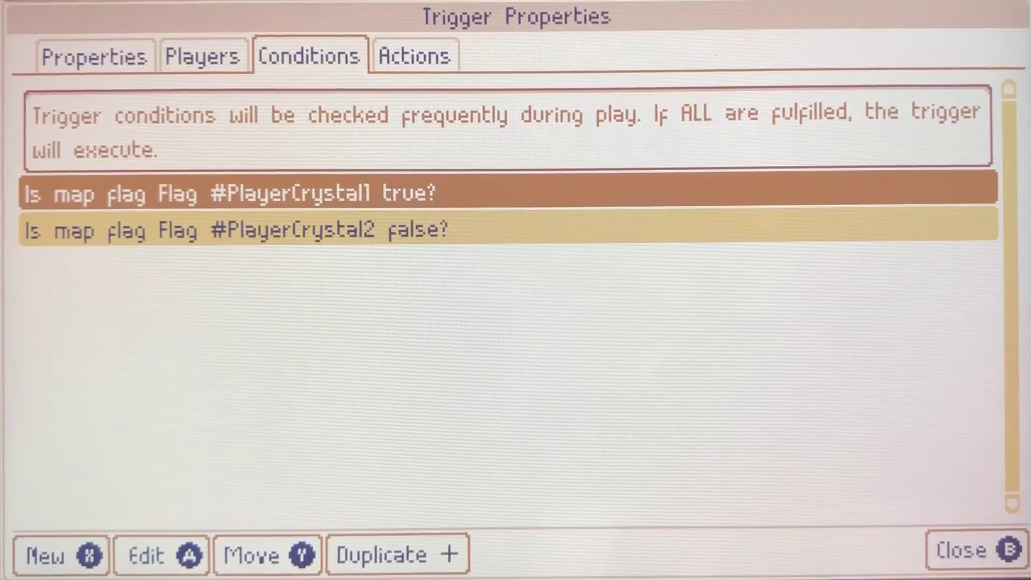
pyautogui.press('Escape')
pyautogui.press('Return')
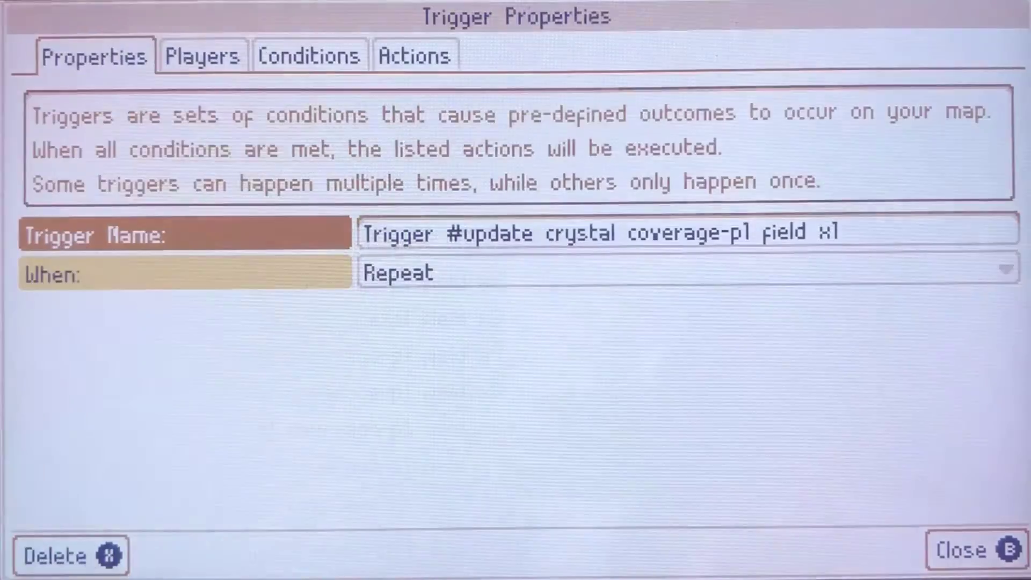
pyautogui.press('Tab')
pyautogui.press('Tab')
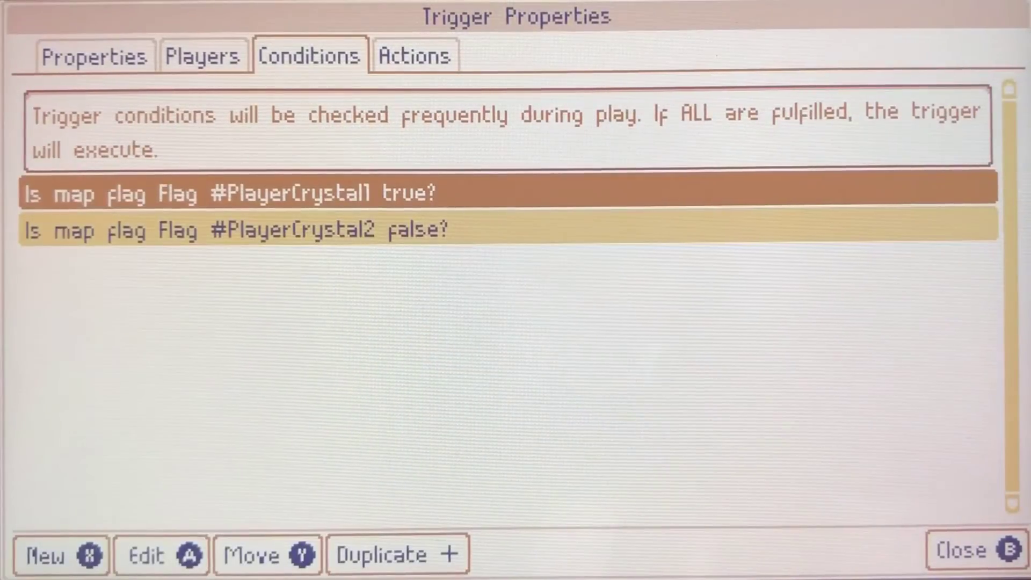
pyautogui.press('Tab')
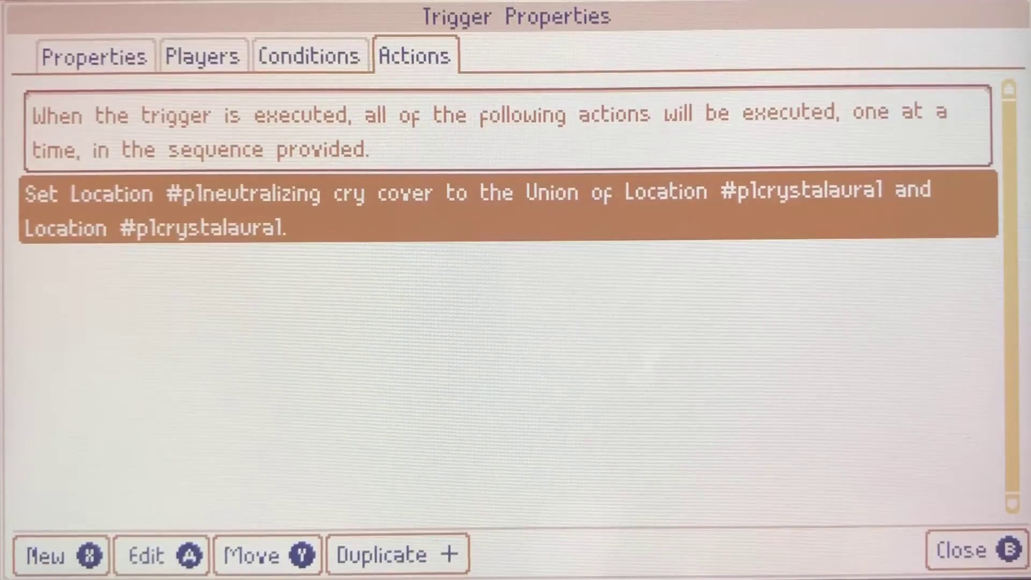
pyautogui.press('Escape')
# - Open the #update crystal coverage-p1 field x2 trigger, examine its conditions and union action, and close it
pyautogui.press('Down')
pyautogui.press('Return')
pyautogui.press('Tab')
pyautogui.press('Tab')
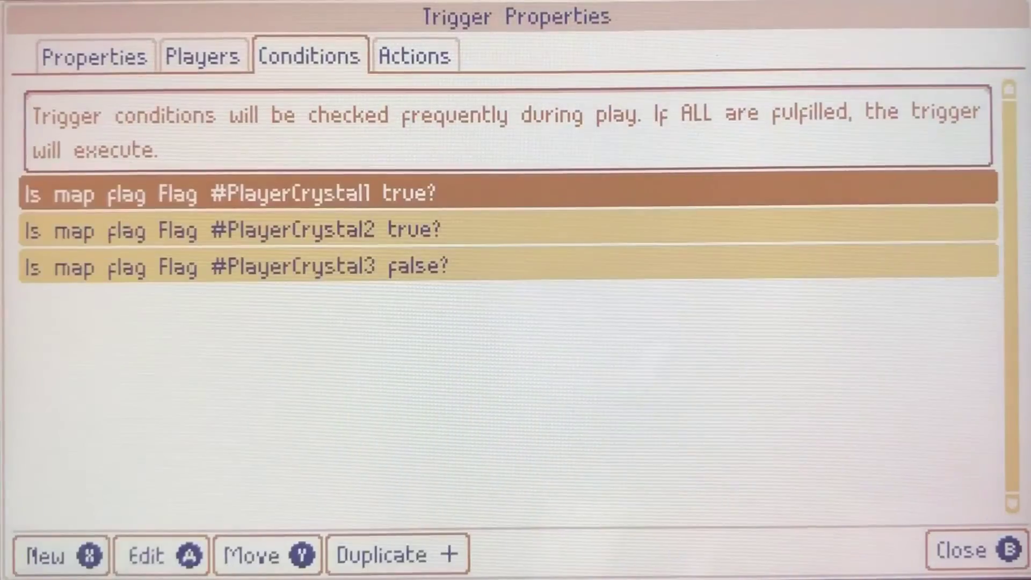
pyautogui.press('Tab')
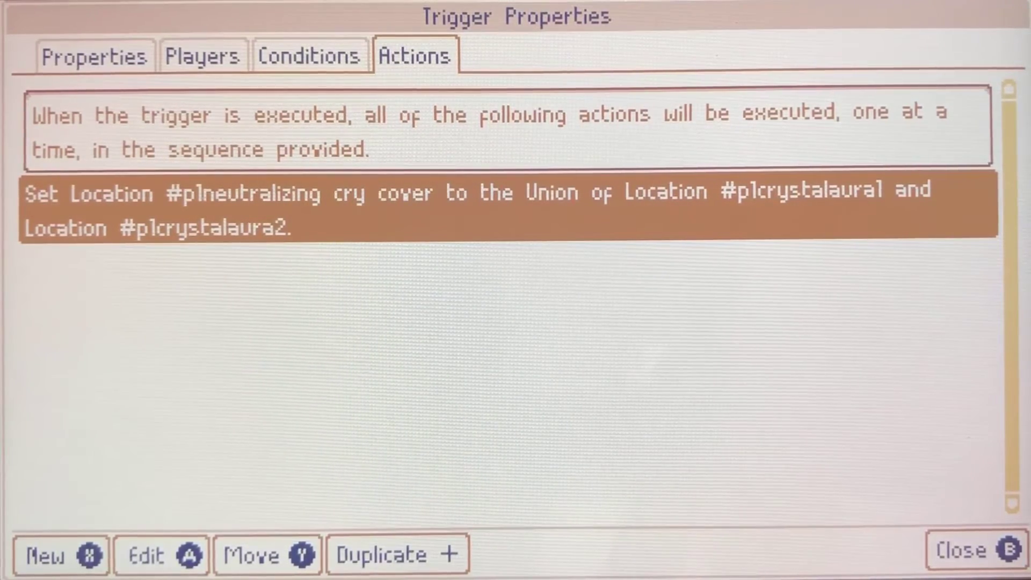
pyautogui.press('Escape')
# - Open the #update crystal coverage-p1 field x3 trigger, examine its conditions and both union actions, and close it
pyautogui.press('Down')
pyautogui.press('Return')
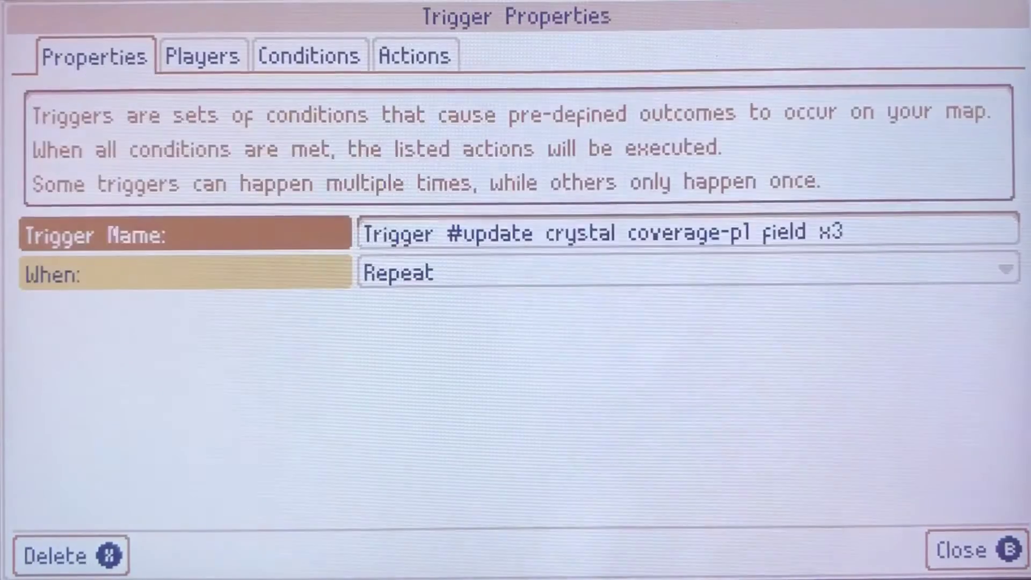
pyautogui.press('Tab')
pyautogui.press('Tab')
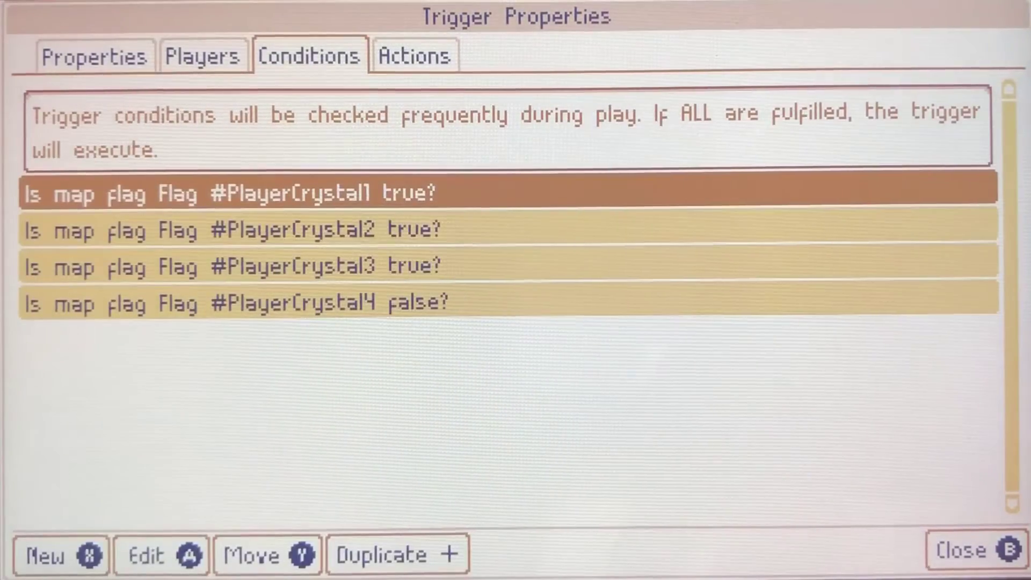
pyautogui.press('Tab')
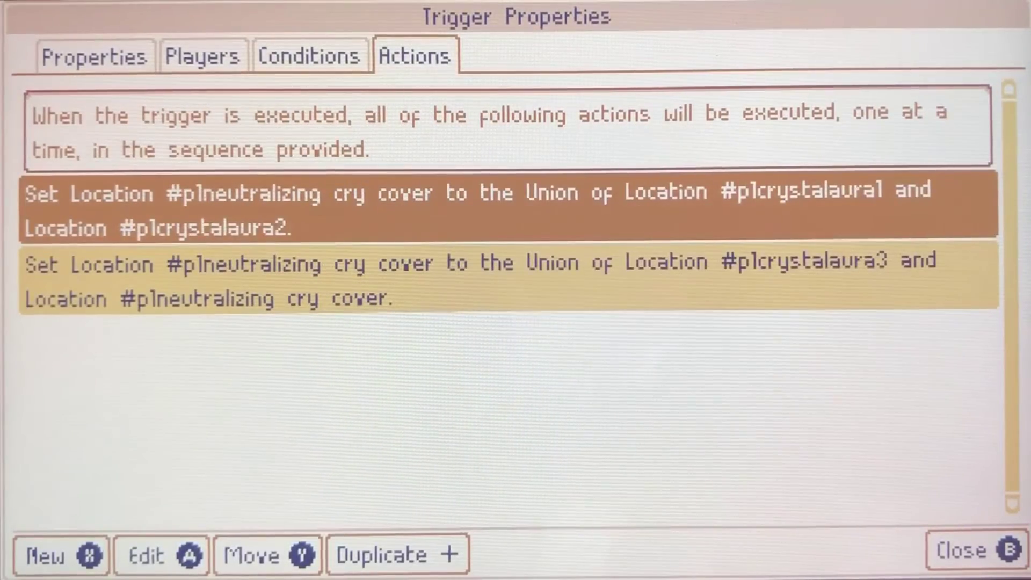
pyautogui.press('Down')
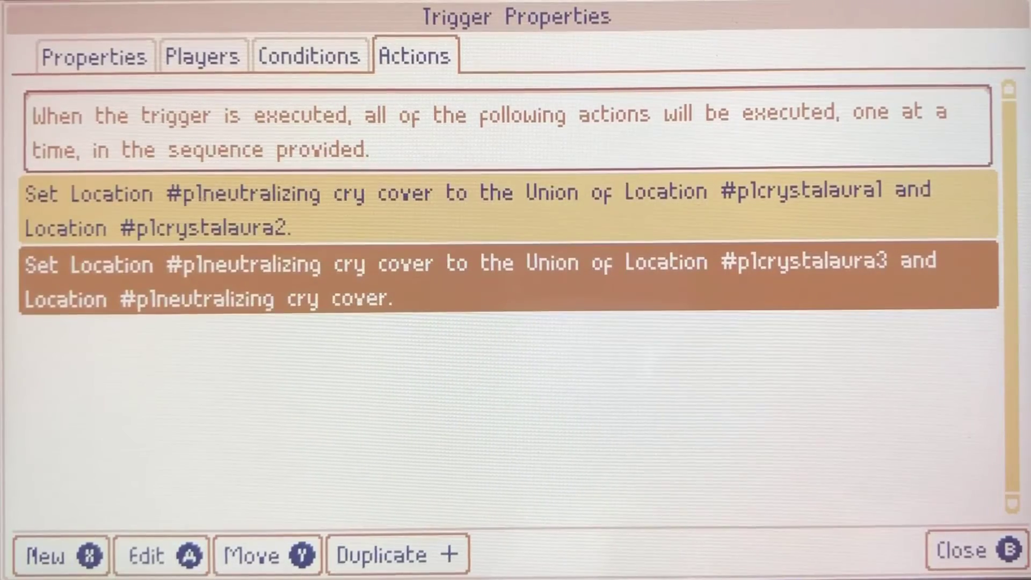
pyautogui.press('Escape')
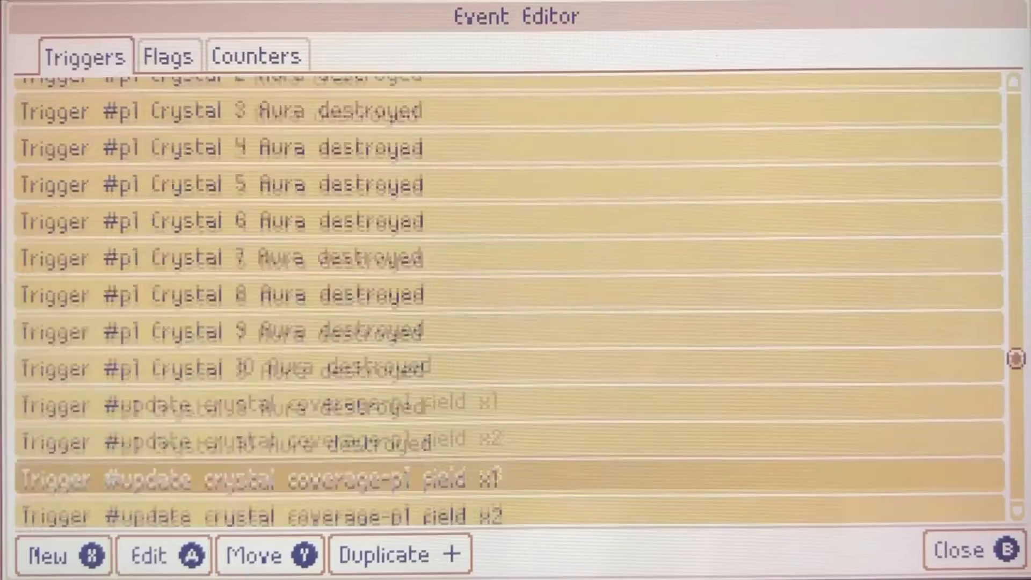
# - Open the #update crystal coverage-p1 field x9 trigger and examine its full list of PlayerCrystal flag conditions
pyautogui.press('Down')
pyautogui.press('Down')
pyautogui.press('Down')
pyautogui.press('Down')
pyautogui.press('Down')
pyautogui.press('Down')
pyautogui.press('Down')
pyautogui.press('Down')
pyautogui.press('Down')
pyautogui.press('Up')
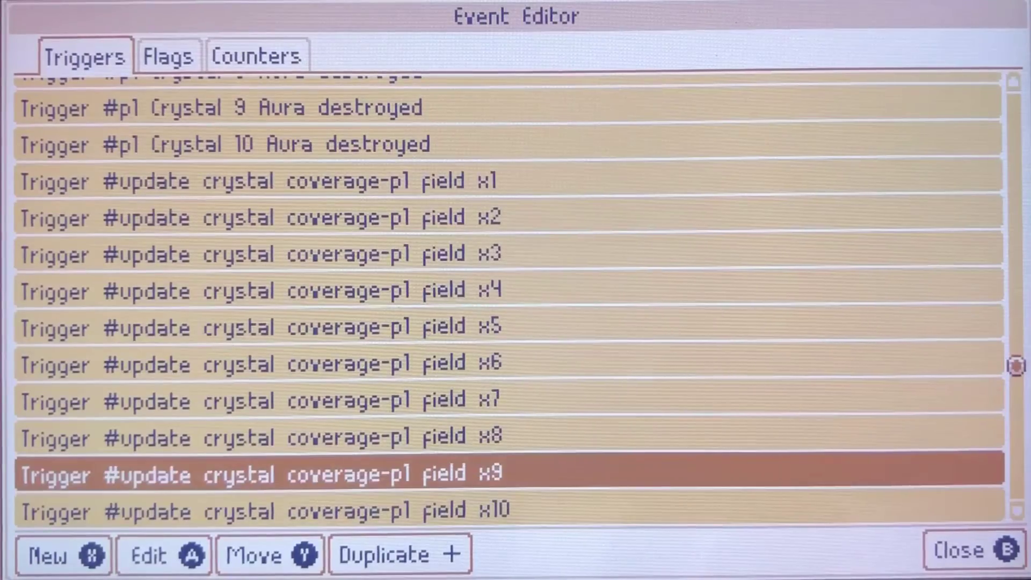
pyautogui.press('Return')
pyautogui.press('Tab')
pyautogui.press('Tab')
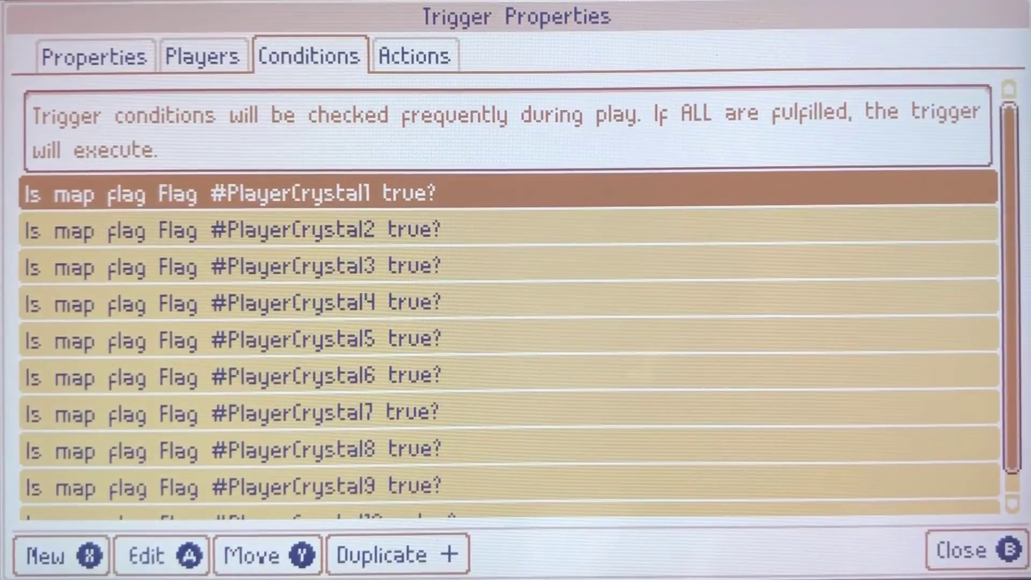
pyautogui.press('Down')
pyautogui.press('Down')
pyautogui.press('Down')
pyautogui.press('Down')
pyautogui.press('Down')
pyautogui.press('Down')
pyautogui.press('Down')
pyautogui.press('Down')
pyautogui.press('Down')
pyautogui.press('Down')
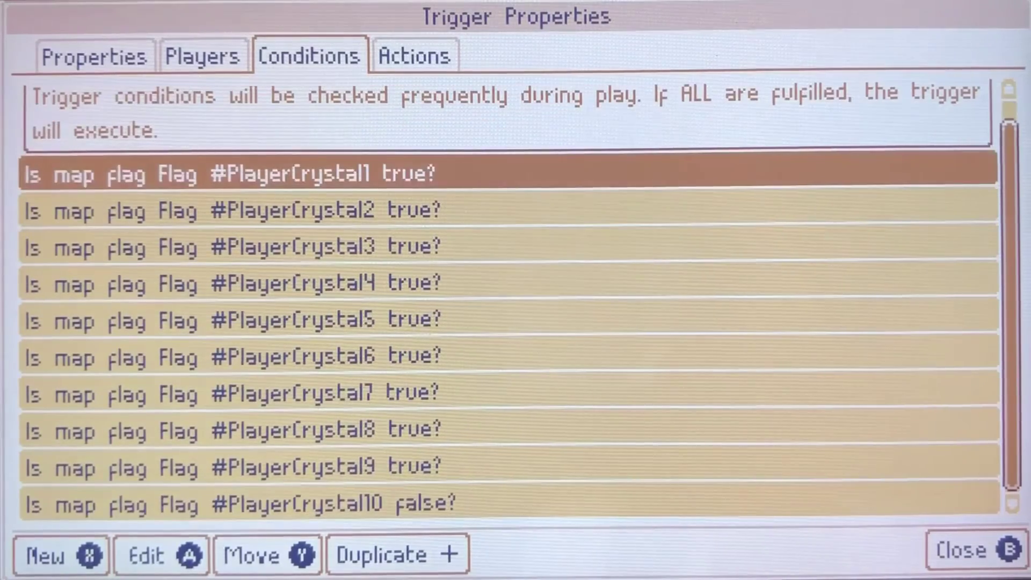
pyautogui.press('Up')
pyautogui.press('Up')
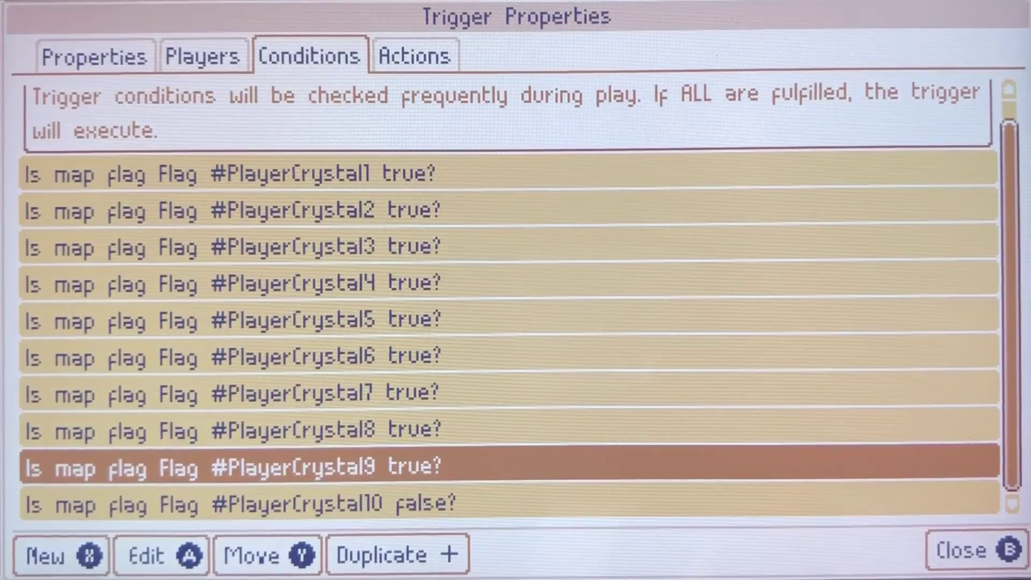
# - Inspect the properties of the #PlayerCrystal9 flag condition and return to the condition list
pyautogui.press('a')
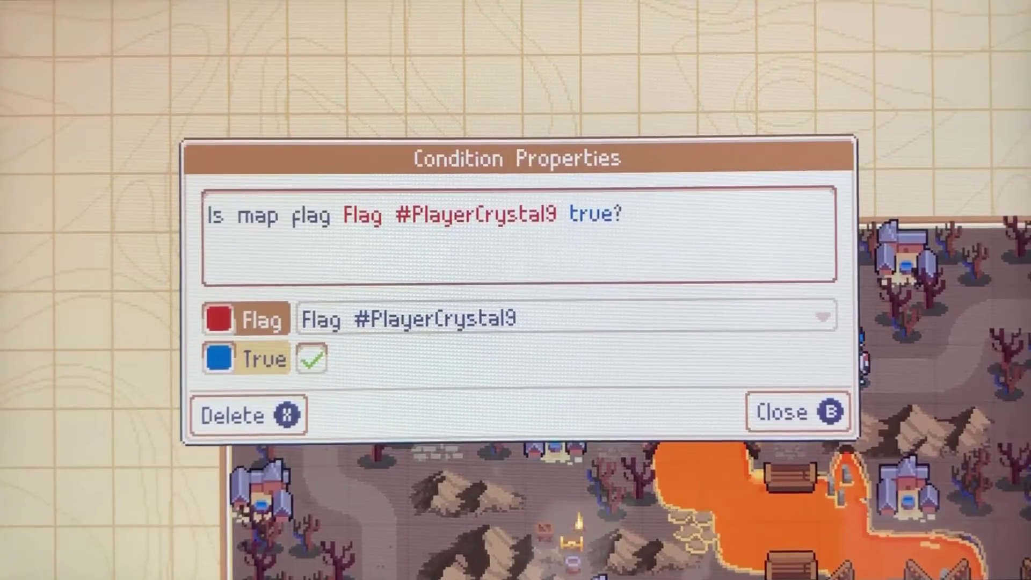
pyautogui.press('b')
pyautogui.press('Up')
pyautogui.press('Down')
pyautogui.press('Down')
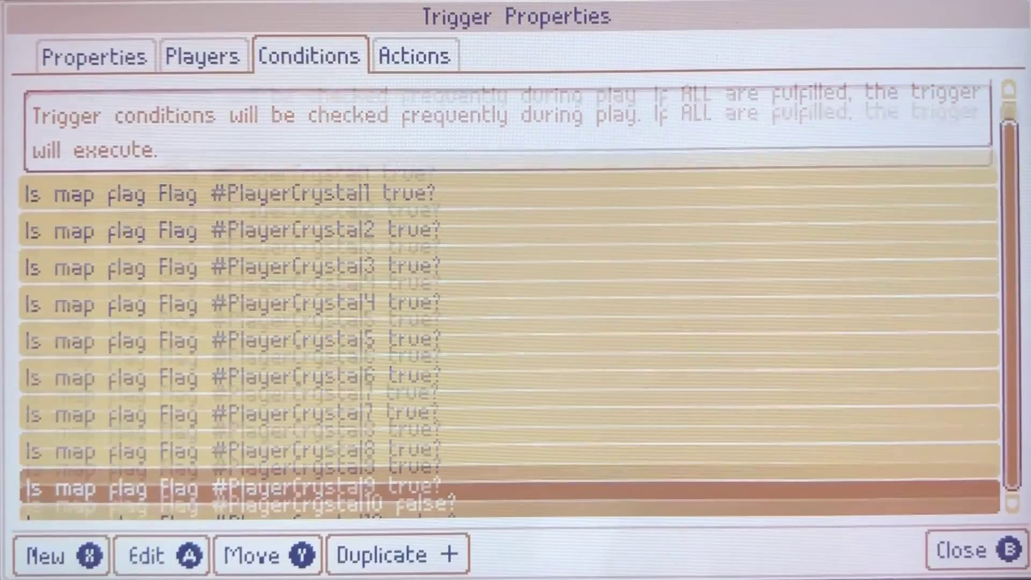
# - Examine the list of aura union actions in the #update crystal coverage-p1 field x9 trigger and close the trigger
pyautogui.press('Right')
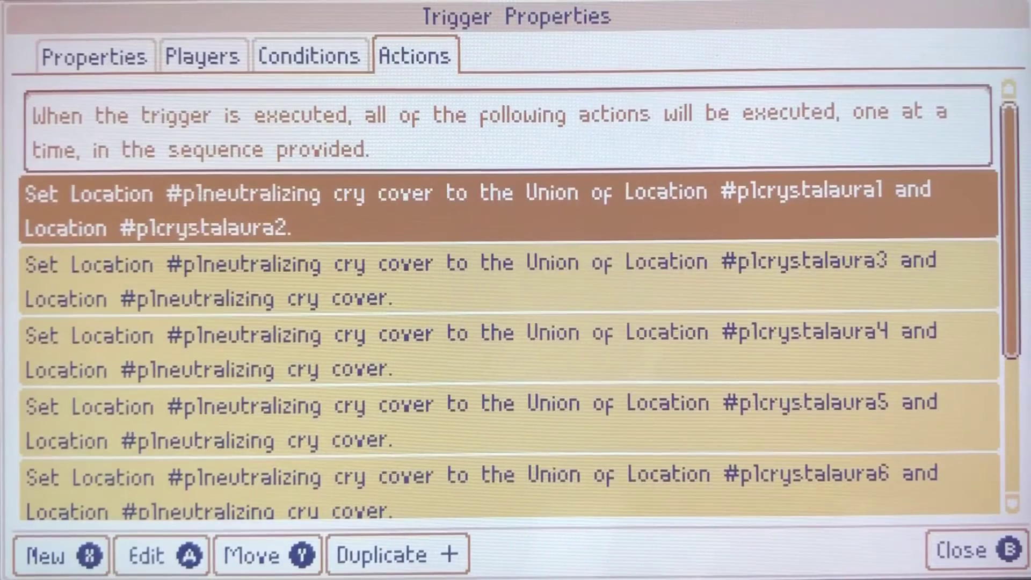
pyautogui.press('Down')
pyautogui.press('Down')
pyautogui.press('Down')
pyautogui.press('Down')
pyautogui.press('Down')
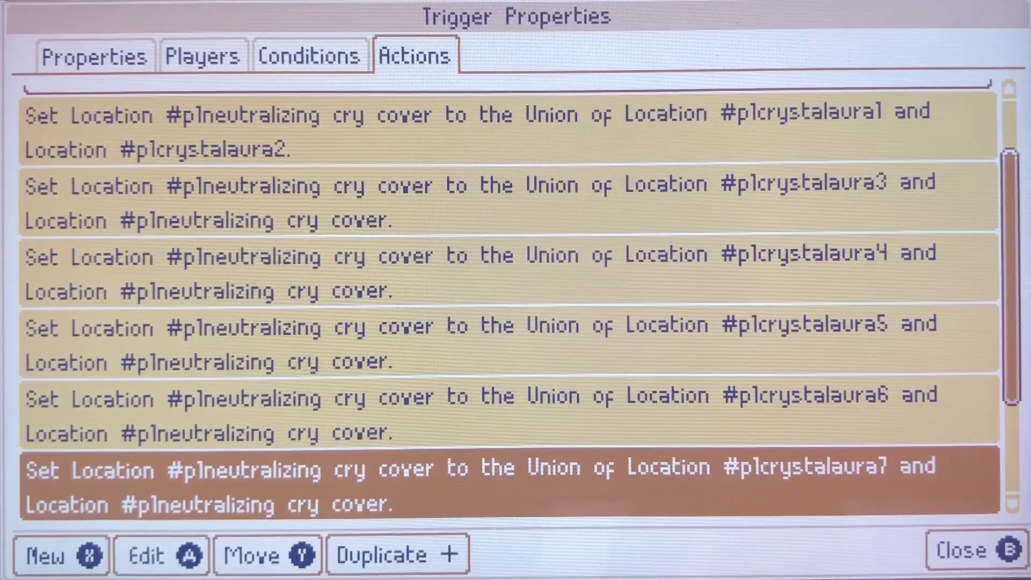
pyautogui.press('Up')
pyautogui.press('Up')
pyautogui.press('Up')
pyautogui.press('Up')
pyautogui.press('Up')
pyautogui.press('Up')
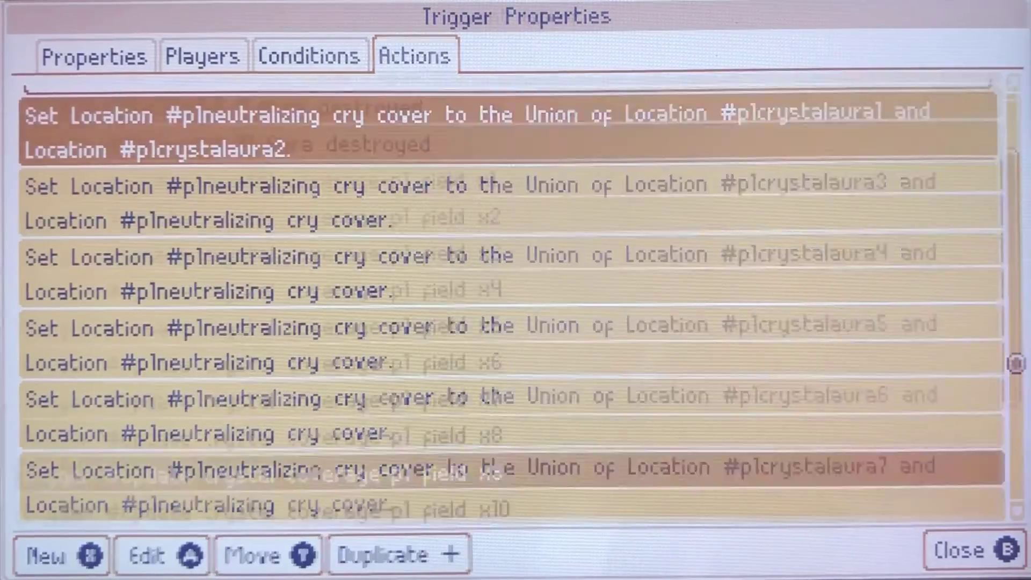
pyautogui.press('Escape')
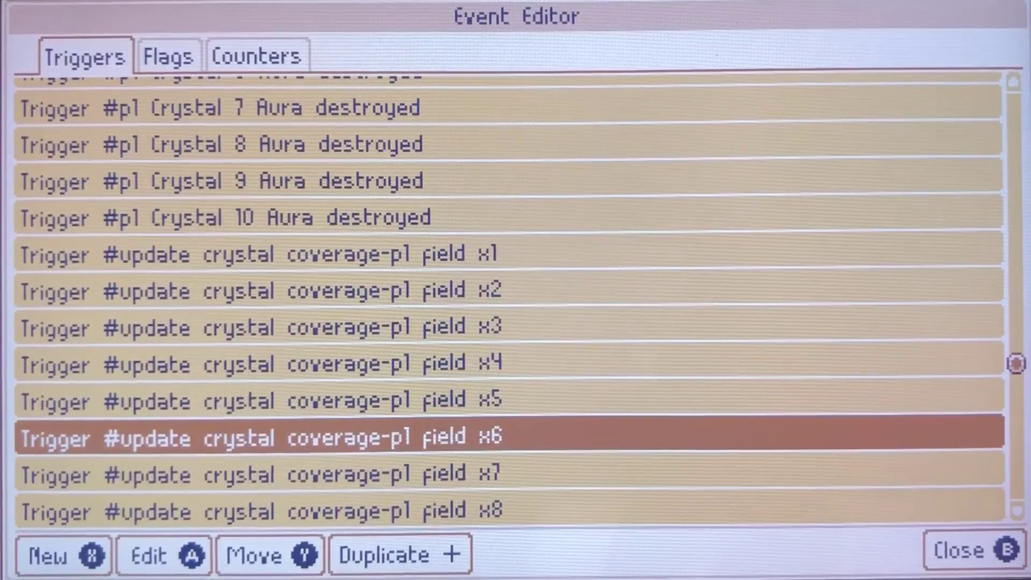
# - Open the #update crystal coverage-p1 field x0 broken trigger, check its assigned players and bring up its conditions
pyautogui.press('Down')
pyautogui.press('Down')
pyautogui.press('Down')
pyautogui.press('Down')
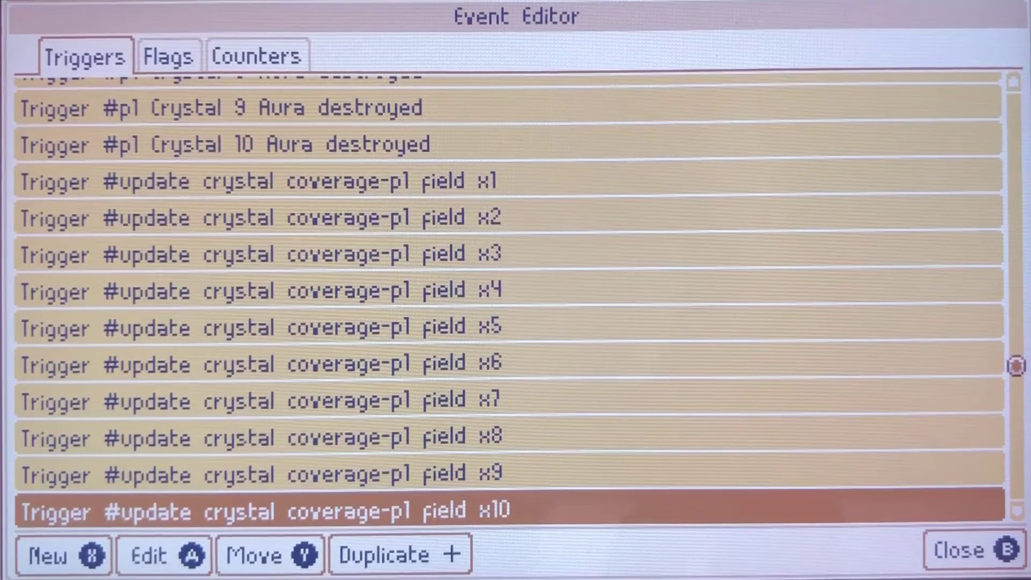
pyautogui.press('Down')
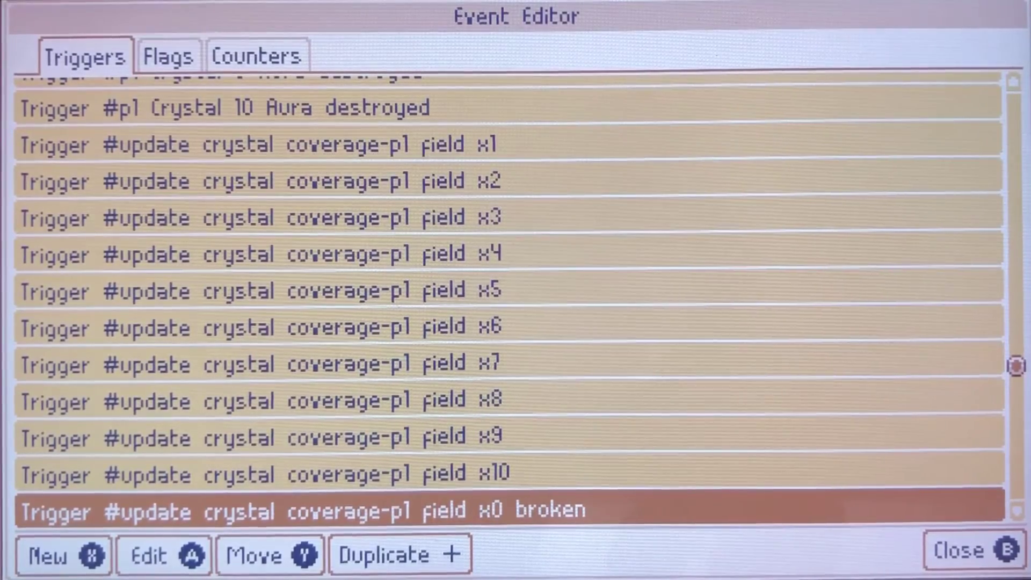
pyautogui.press('Return')
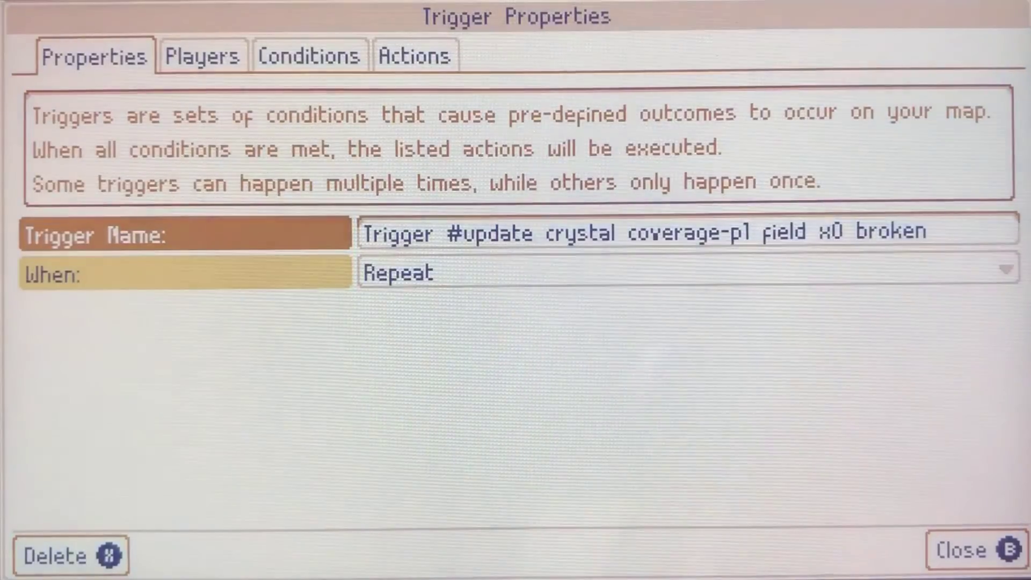
pyautogui.press('Right')
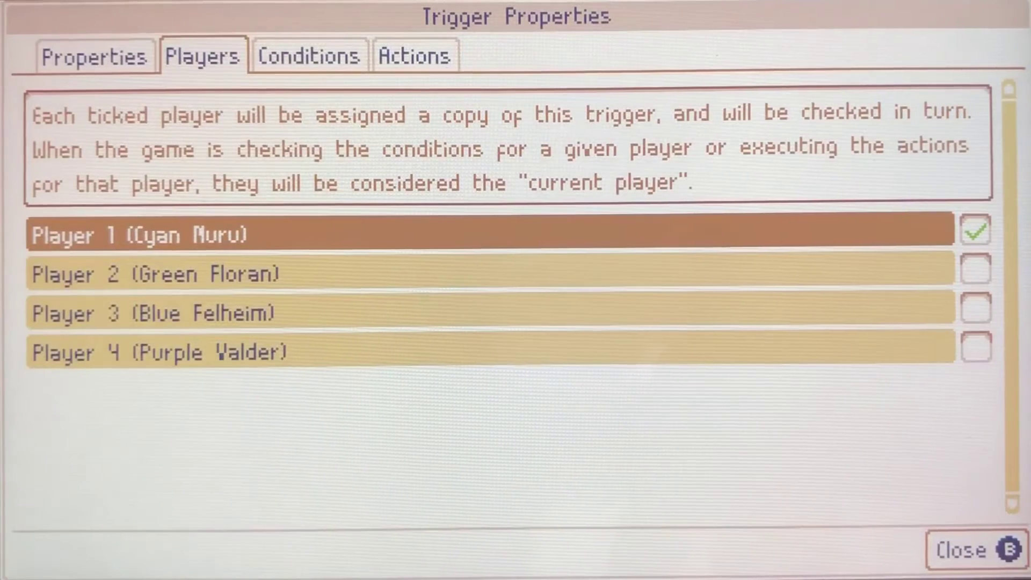
pyautogui.press('Right')
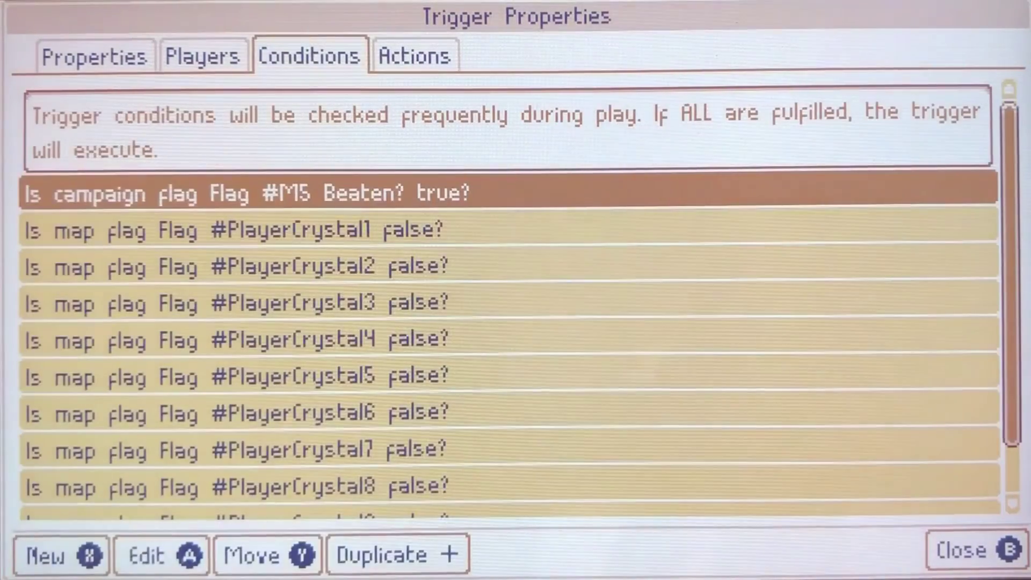
# - Examine the x0 broken trigger's conditions, from the #PlayerCrystal1 to #PlayerCrystal10 flags back to the #M5 Beaten? campaign flag
pyautogui.press('Down')
pyautogui.press('Down')
pyautogui.press('Down')
pyautogui.press('Down')
pyautogui.press('Down')
pyautogui.press('Down')
pyautogui.press('Down')
pyautogui.press('Down')
pyautogui.press('Down')
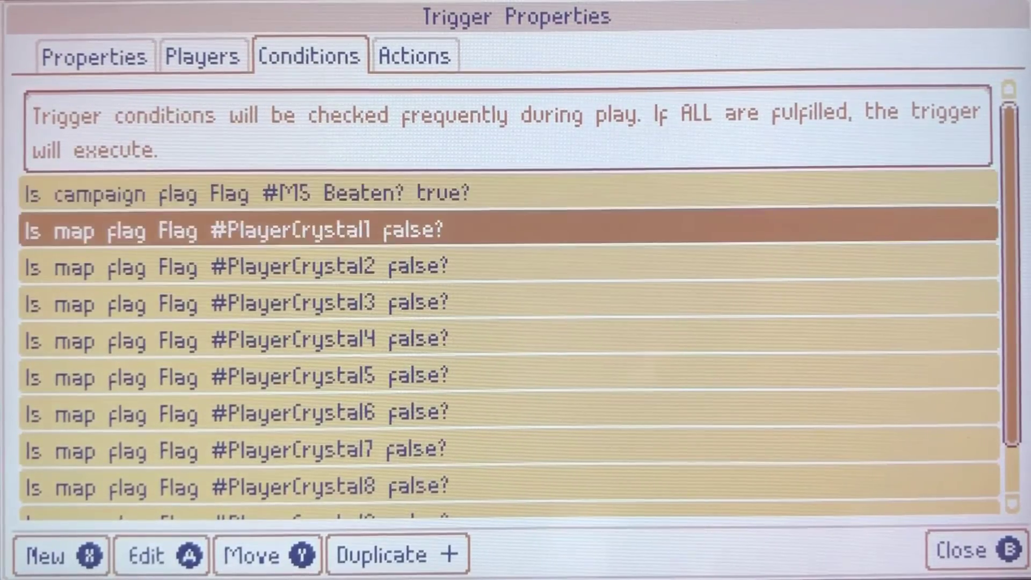
pyautogui.press('Down')
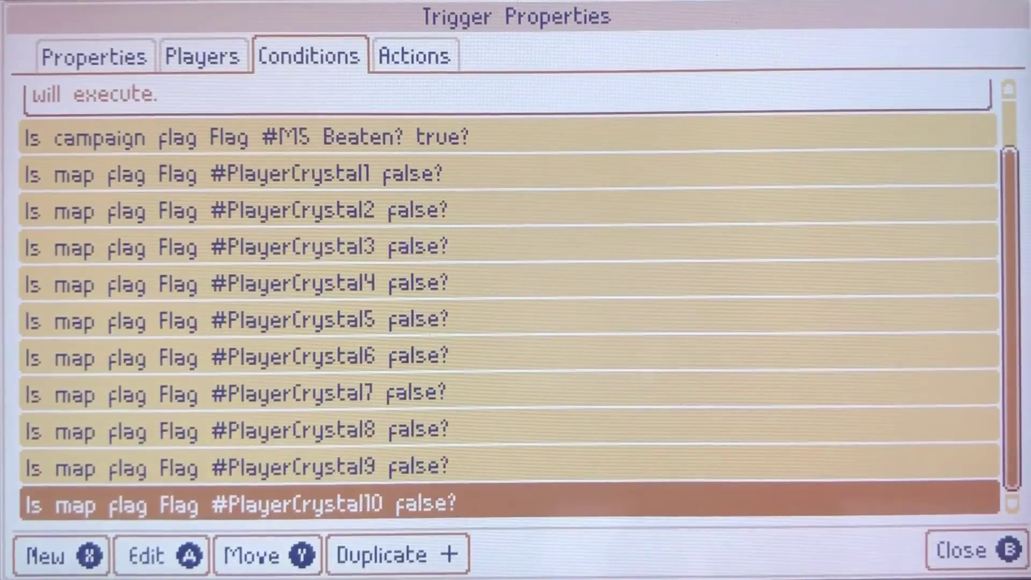
pyautogui.press('Right')
pyautogui.press('Left')
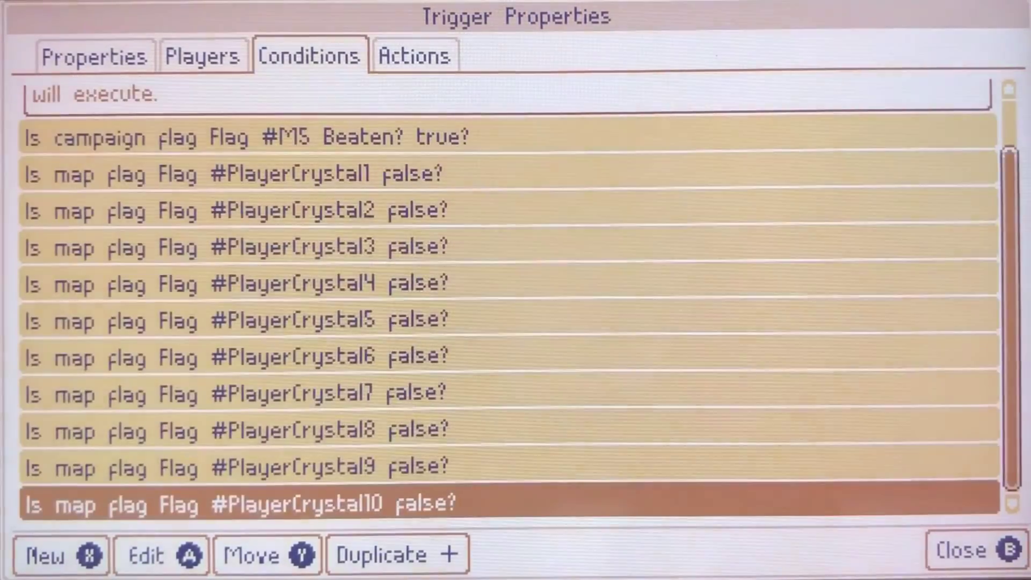
pyautogui.press('Down')
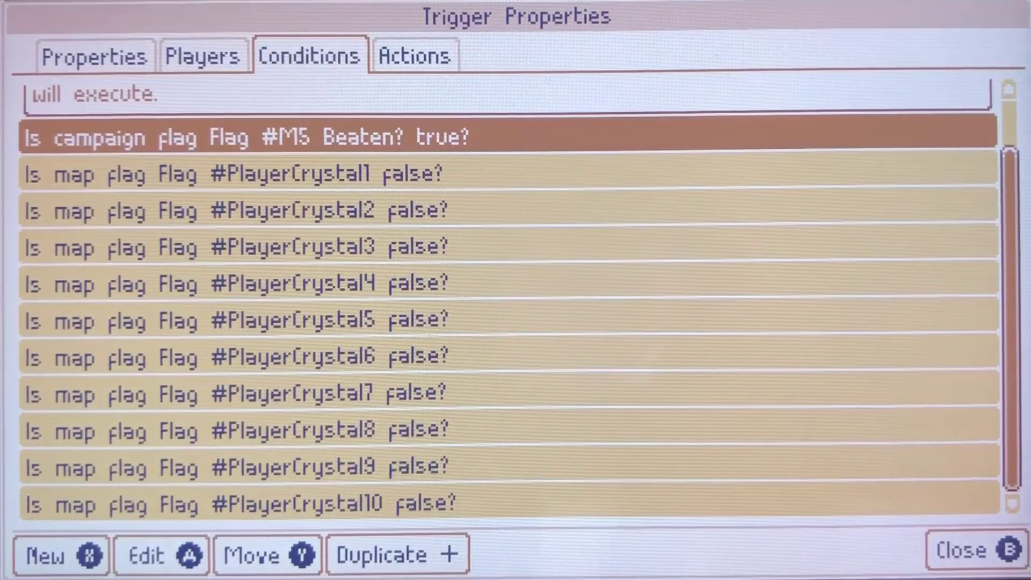
# - Examine the x0 broken trigger's action on the #p1neutralizing cry cover location and close the trigger
pyautogui.press('Right')
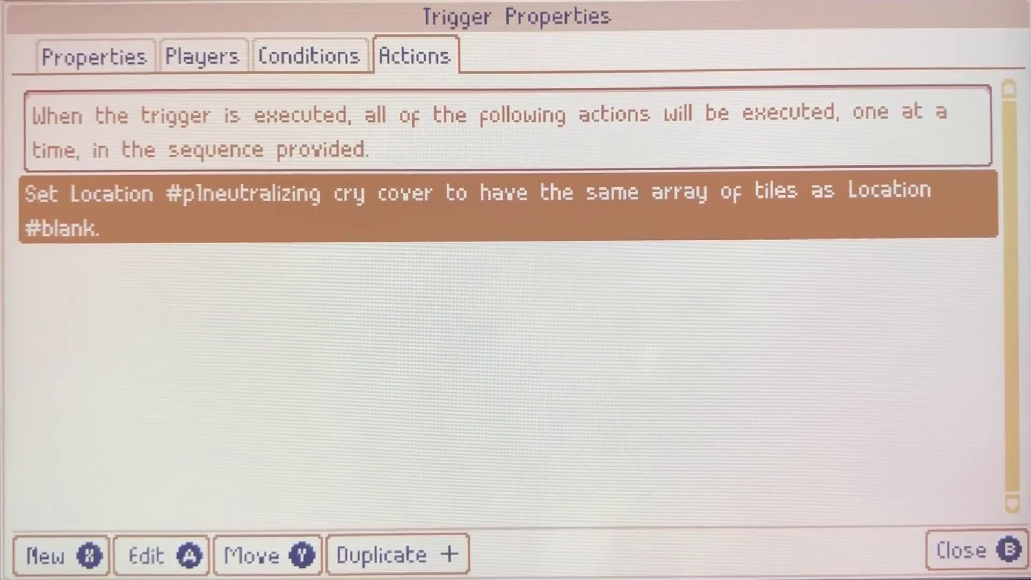
pyautogui.press('Left')
pyautogui.press('Left')
pyautogui.press('Left')
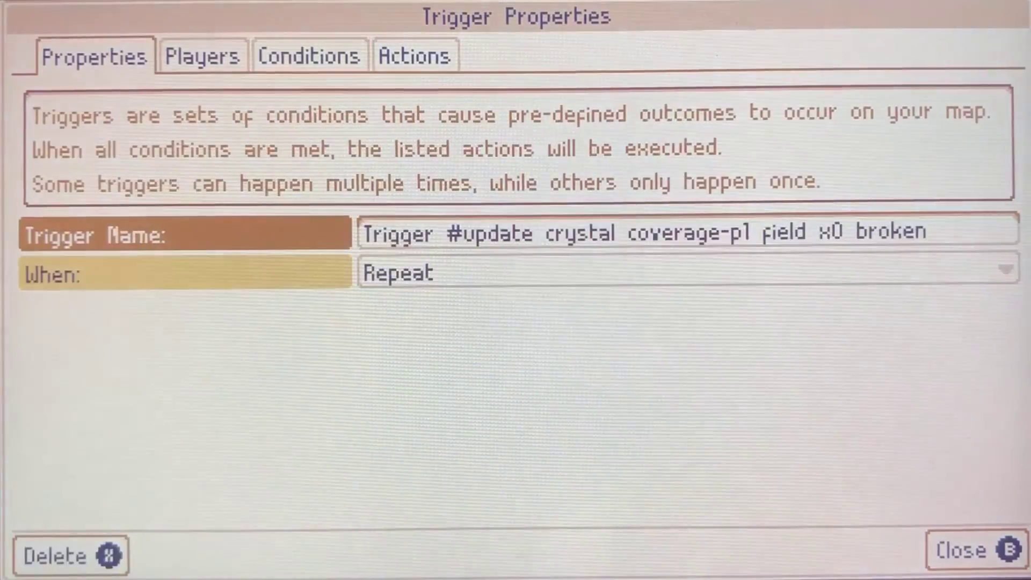
pyautogui.press('Escape')
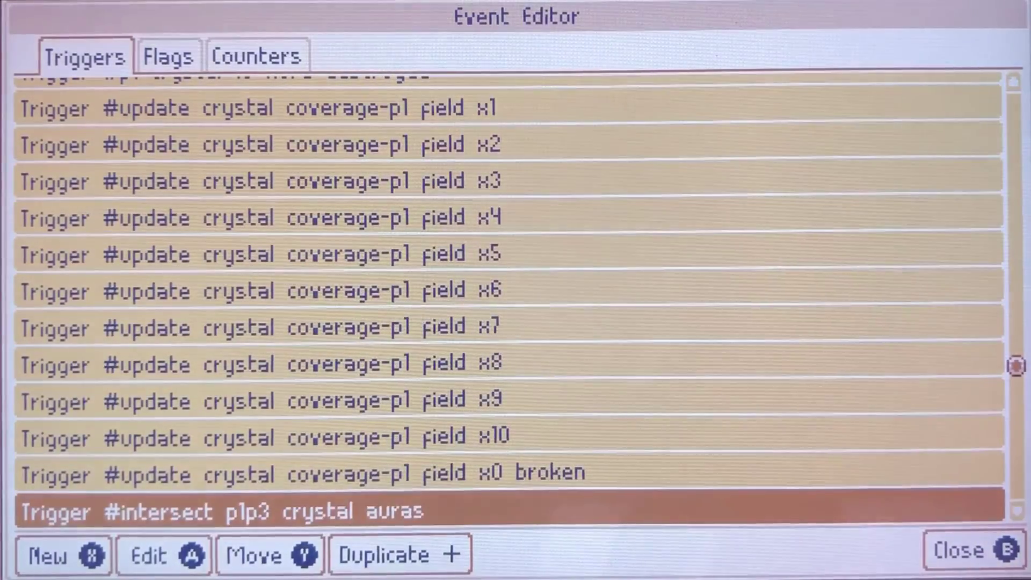
# - Reopen the #update crystal coverage-p1 field x0 broken trigger, recheck its action and conditions, and close it
pyautogui.press('Up')
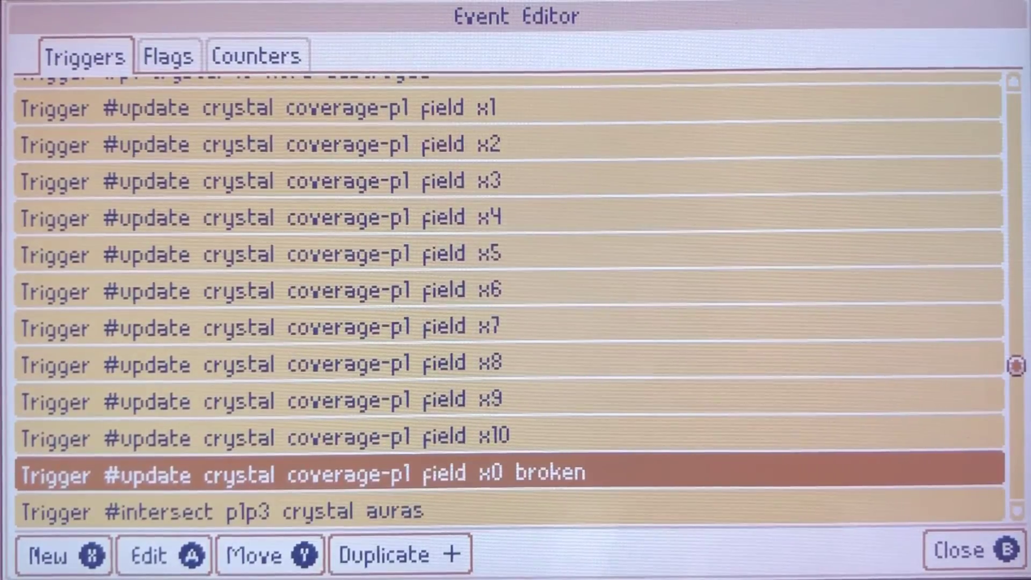
pyautogui.press('Return')
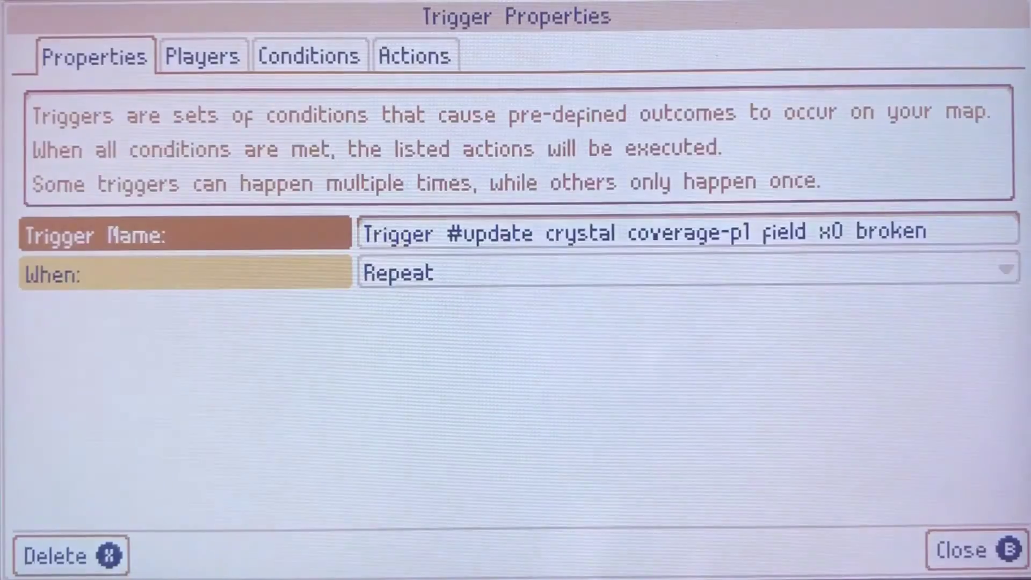
pyautogui.press('Right')
pyautogui.press('Right')
pyautogui.press('Right')
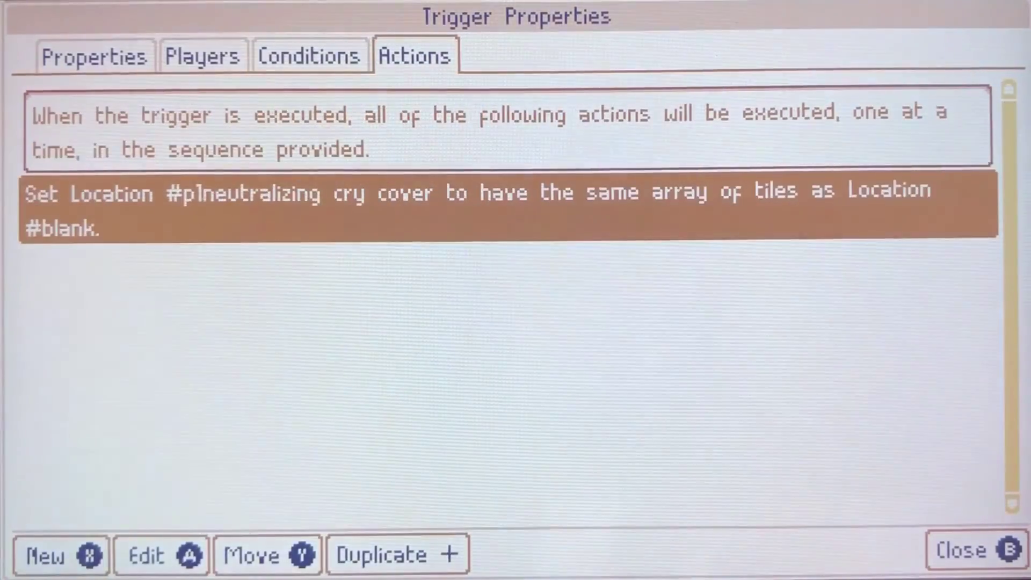
pyautogui.press('Left')
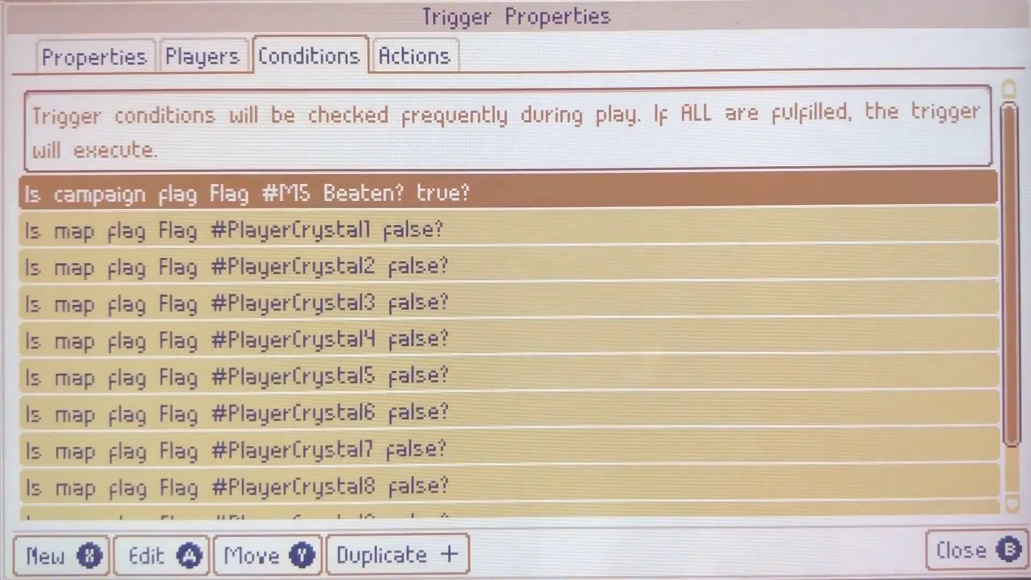
pyautogui.press('Escape')
# - Open the #intersect p1p3 crystal auras trigger, examine its players, Crystal conditions and intersection action, and close it
pyautogui.press('Down')
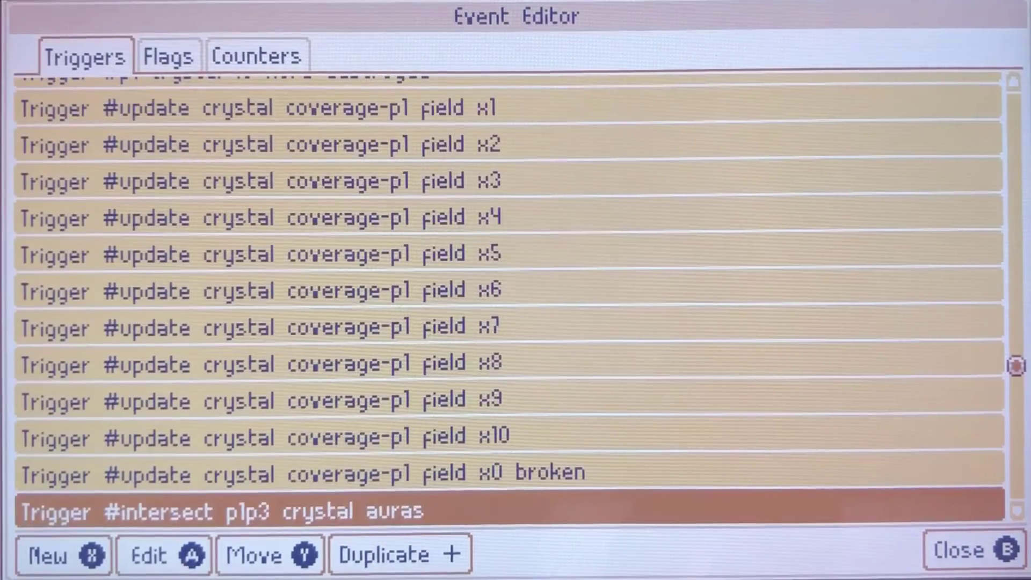
pyautogui.press('Down')
pyautogui.press('Down')
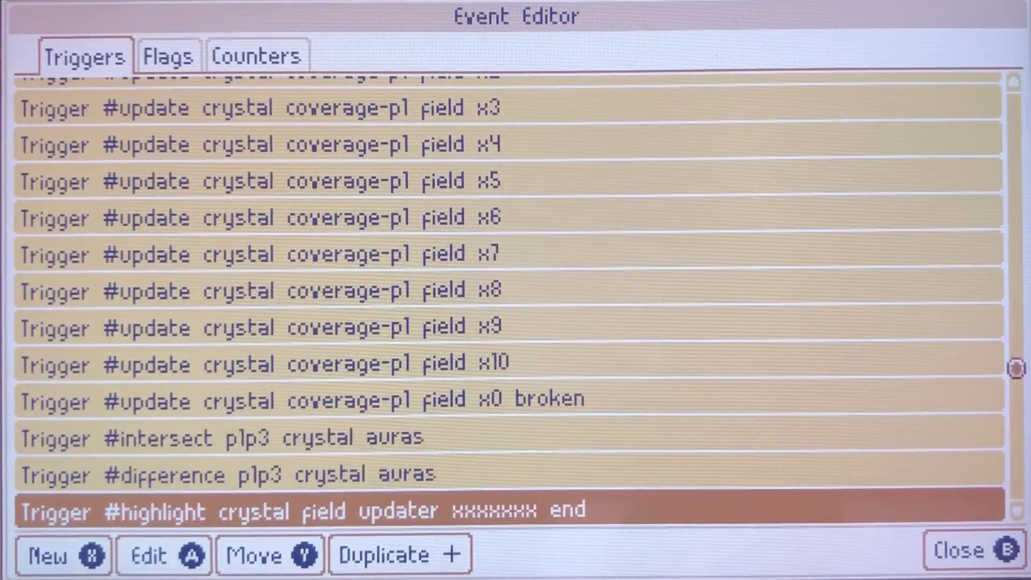
pyautogui.press('Up')
pyautogui.press('Up')
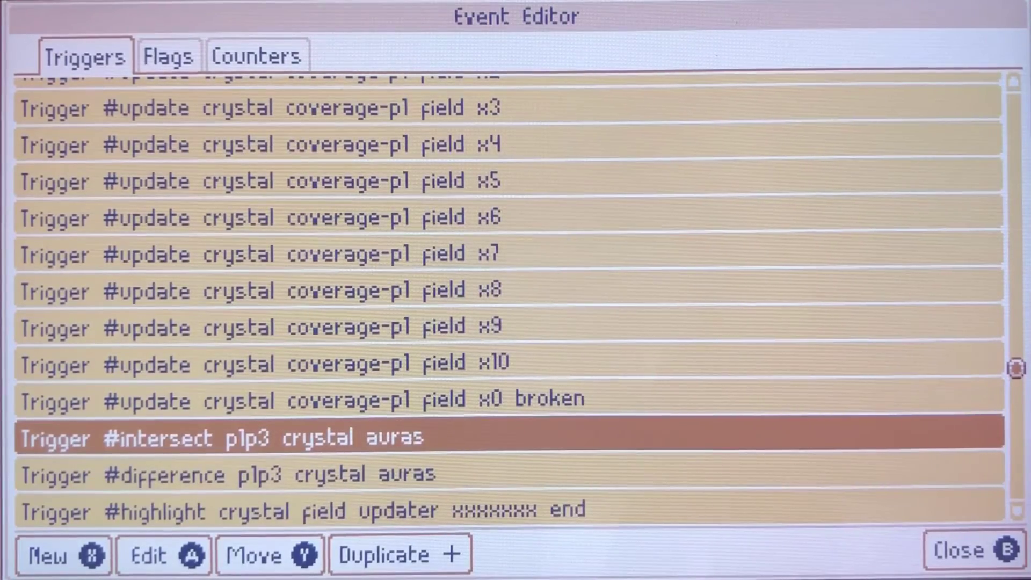
pyautogui.press('Return')
pyautogui.press('e')
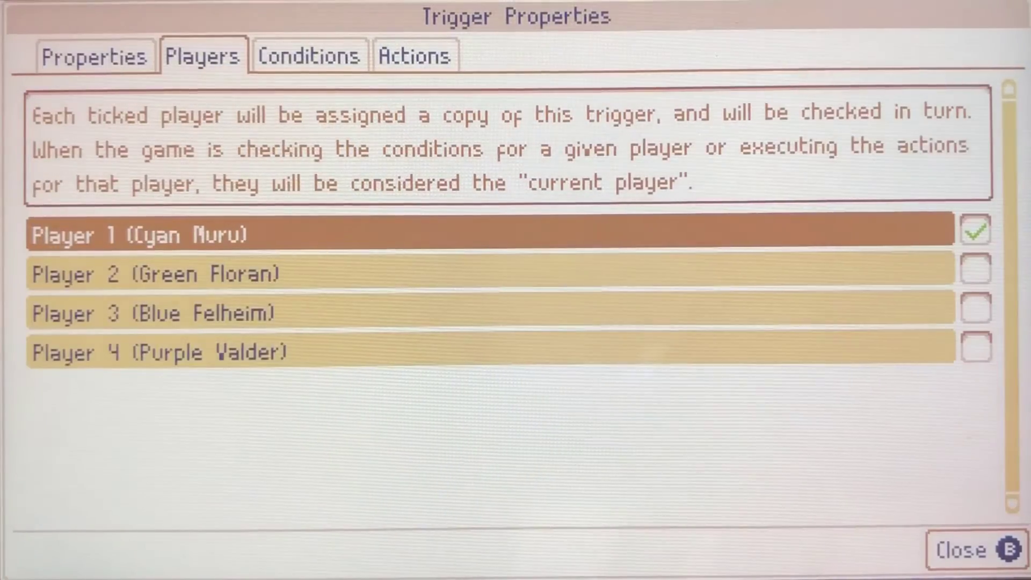
pyautogui.press('e')
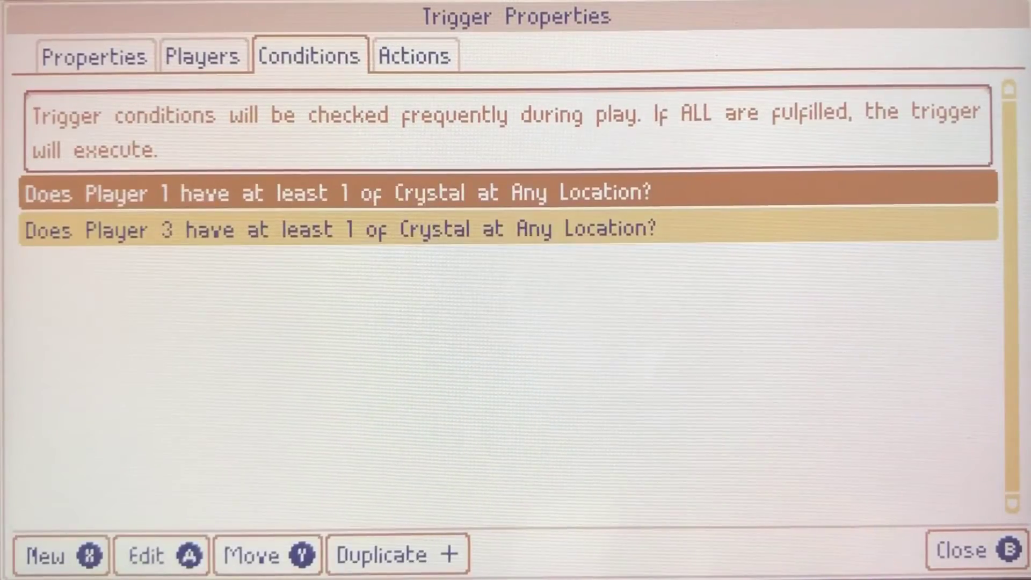
pyautogui.press('e')
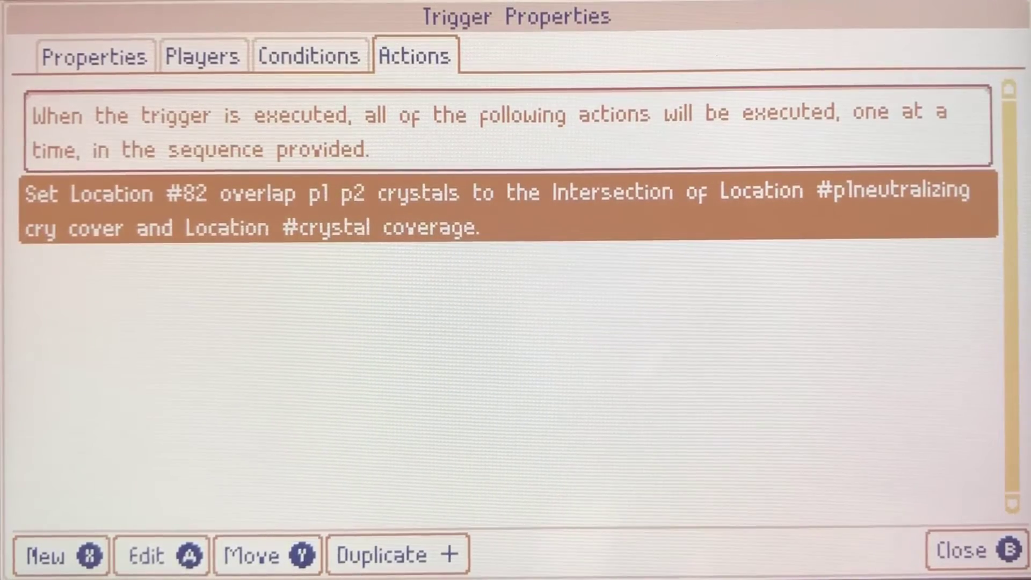
pyautogui.press('Escape')
# - Open the #difference p1p3 crystal auras trigger, examine both Crystal conditions and its difference action, and close it
pyautogui.press('Down')
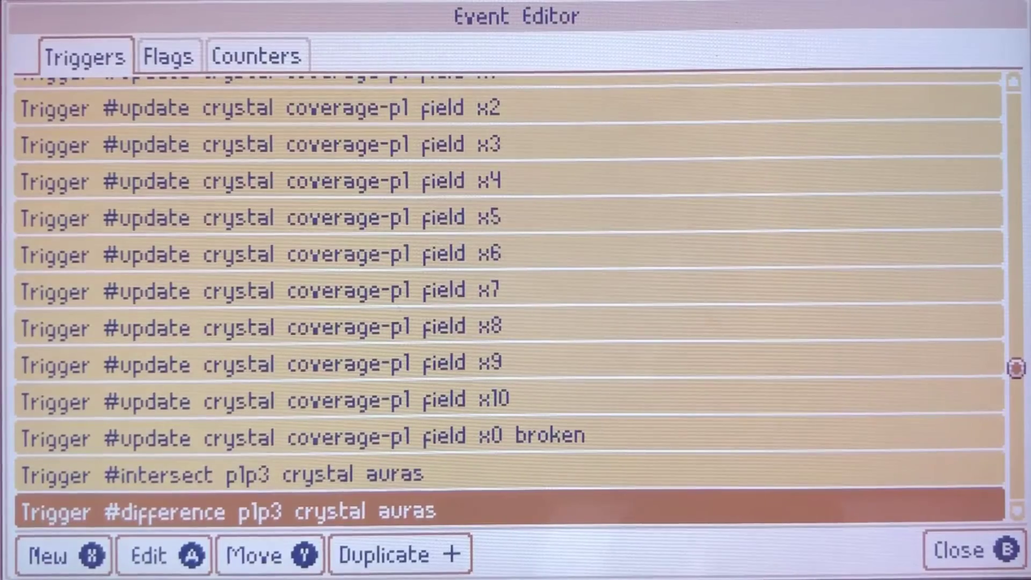
pyautogui.press('Return')
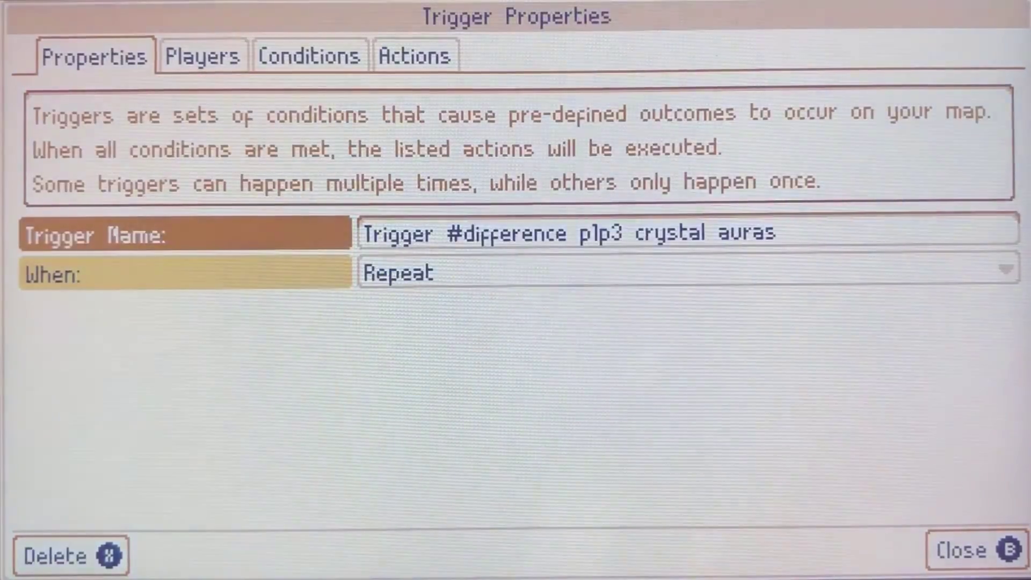
pyautogui.press('Tab')
pyautogui.press('Tab')
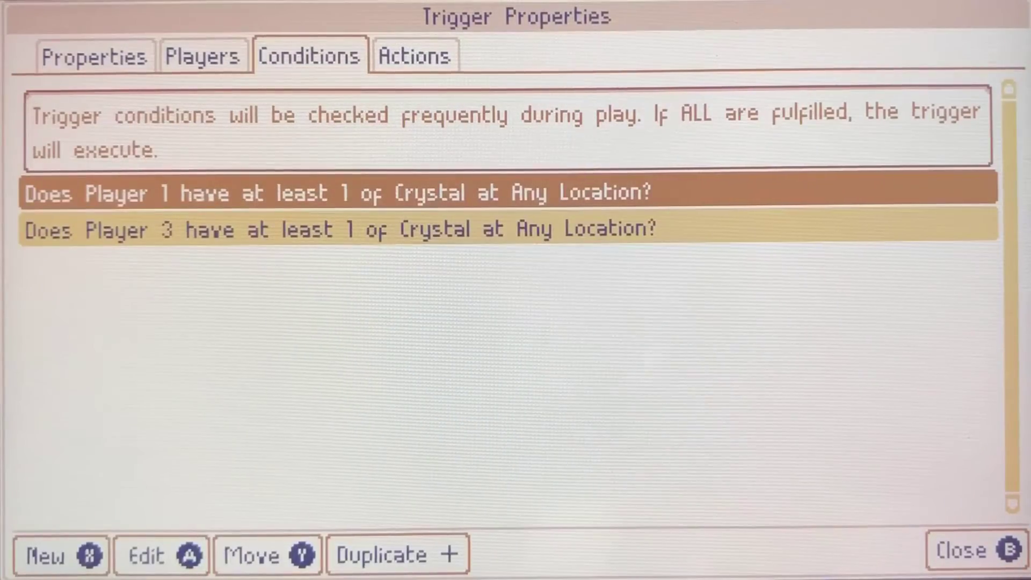
pyautogui.press('Down')
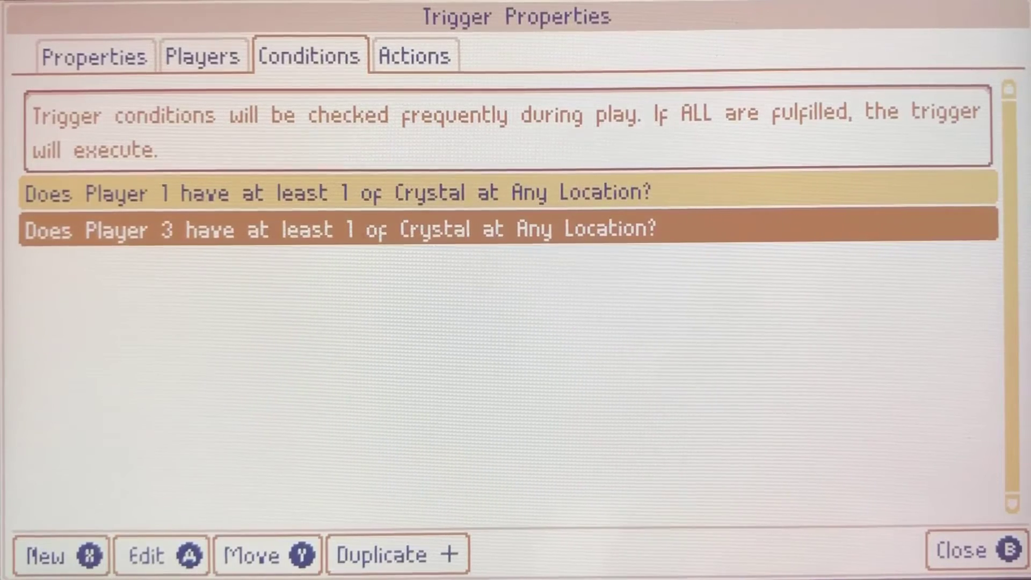
pyautogui.press('Tab')
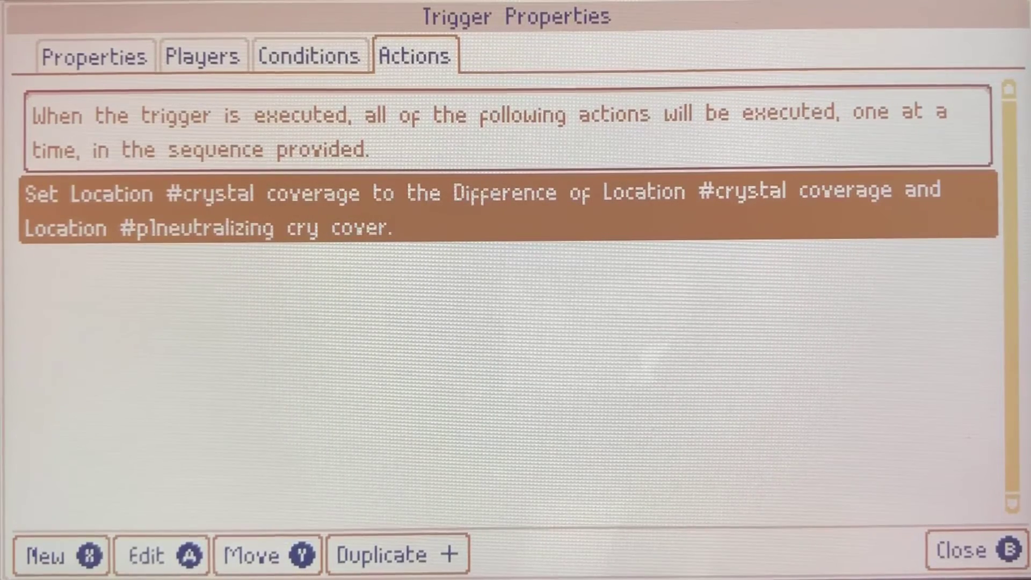
pyautogui.press('Escape')
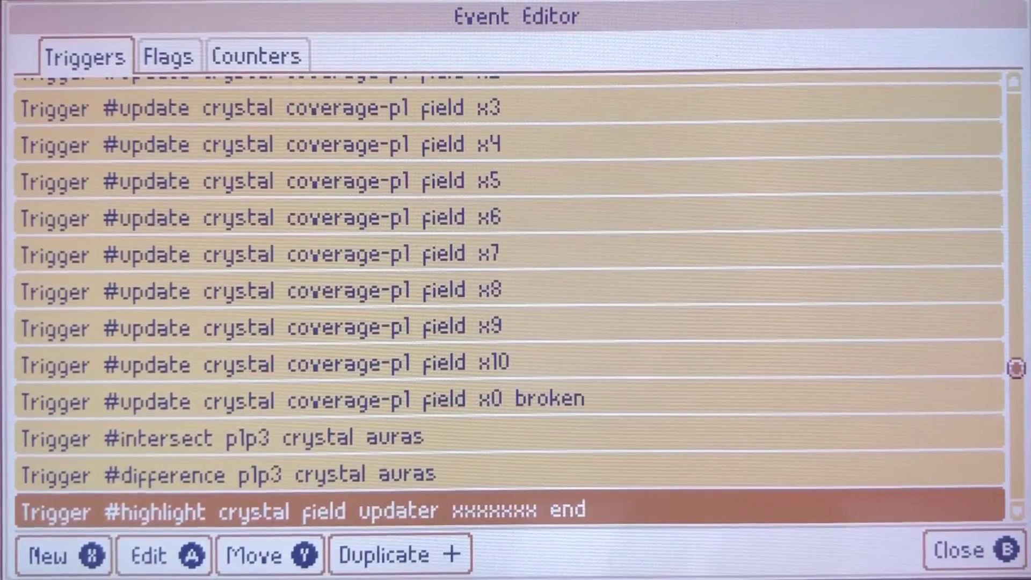
# - Open the #highlight crystal field updater xxxxxxx end trigger and examine its Crystal condition and location highlight actions
pyautogui.press('+')
pyautogui.press('Up')
pyautogui.press('Return')
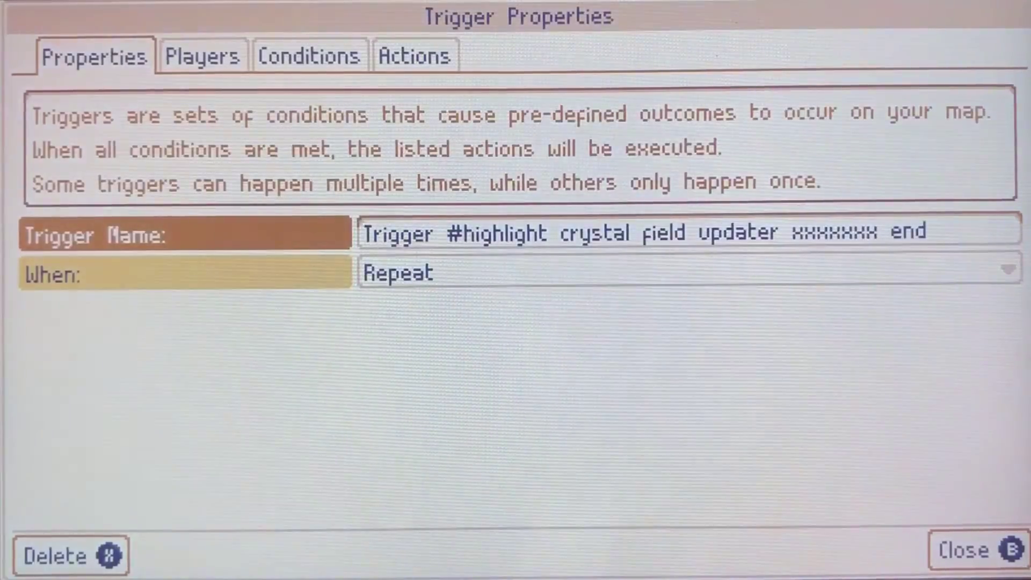
pyautogui.press('Right')
pyautogui.press('Right')
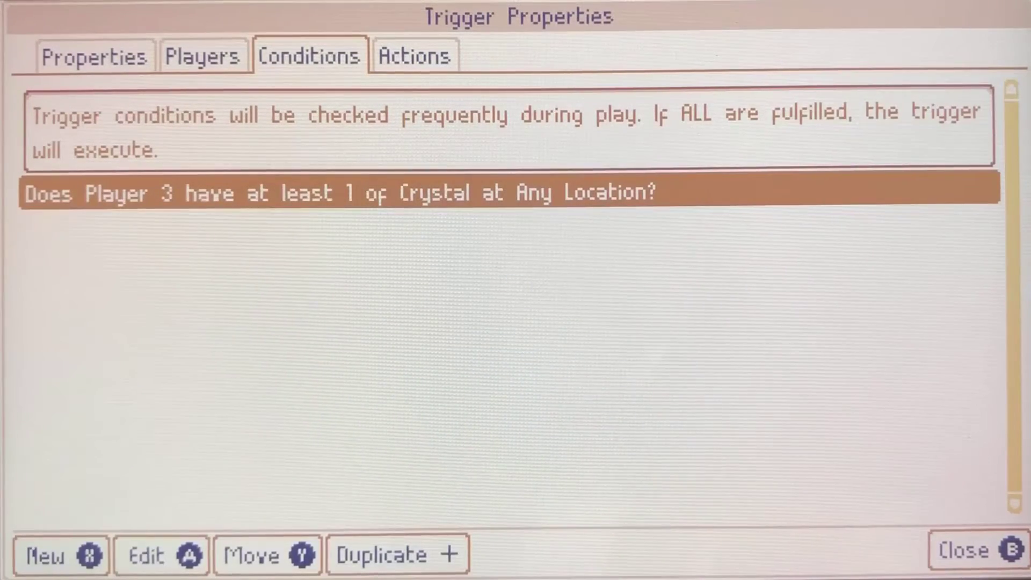
pyautogui.press('Right')
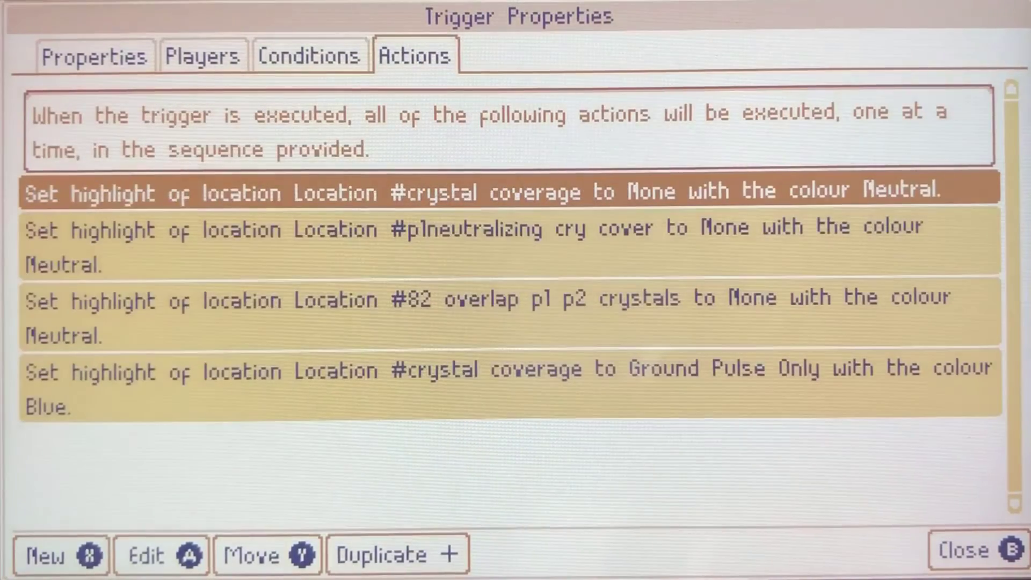
# - Review each location highlight action of the #highlight crystal field updater xxxxxxx end trigger, and close the trigger
pyautogui.press('Down')
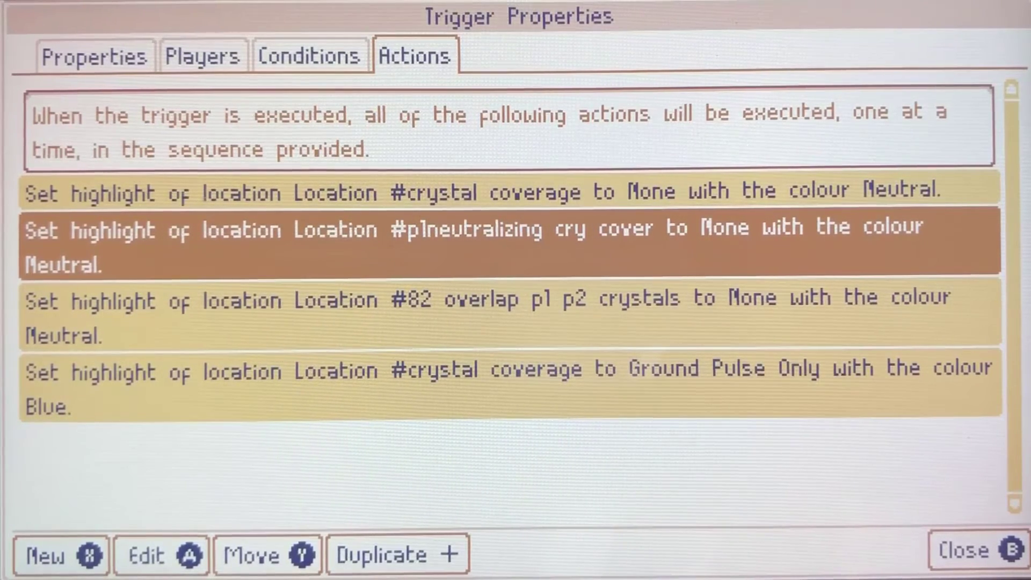
pyautogui.click(511, 317)
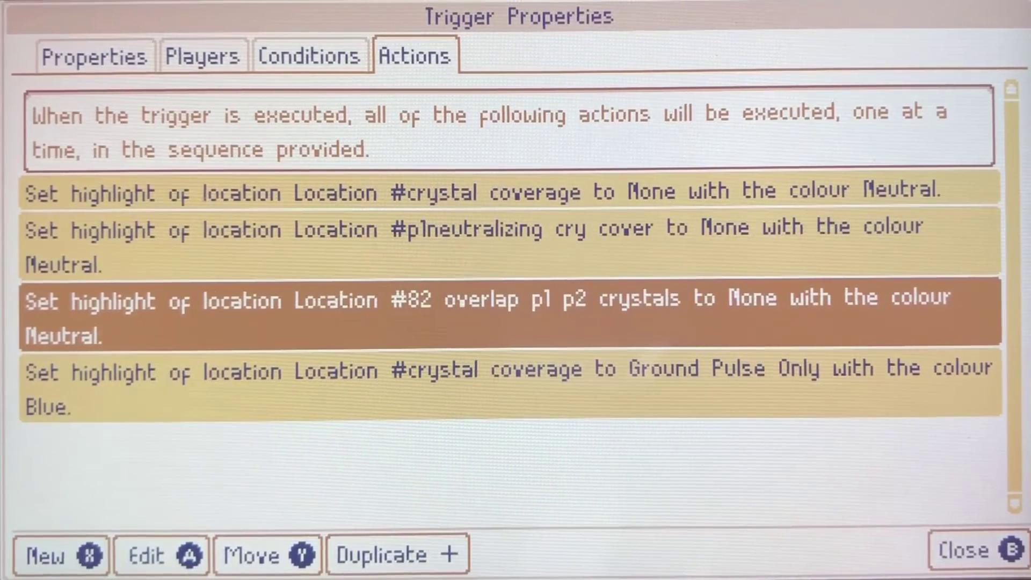
pyautogui.press('Up')
pyautogui.press('Up')
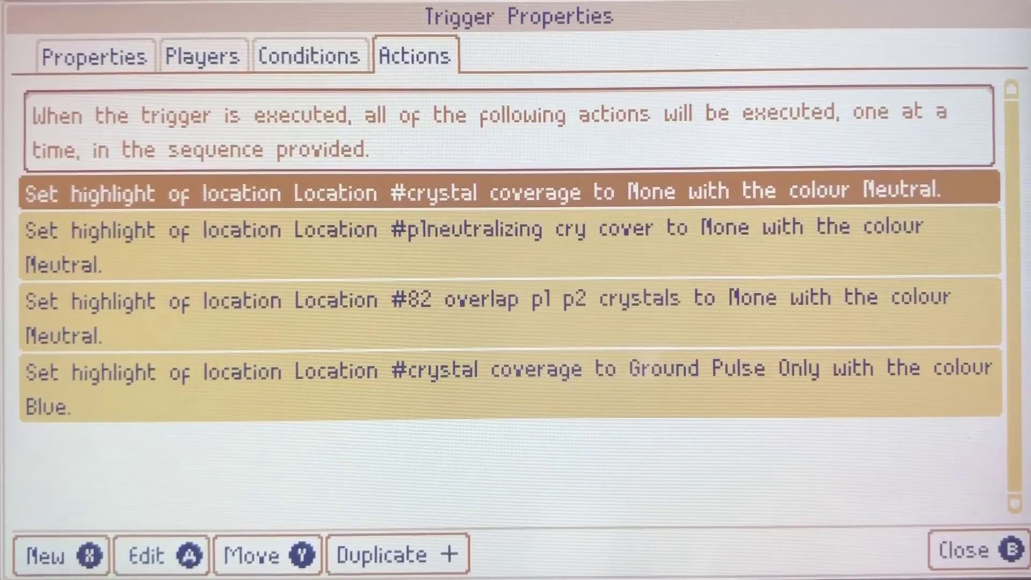
pyautogui.press('Down')
pyautogui.press('Down')
pyautogui.press('Down')
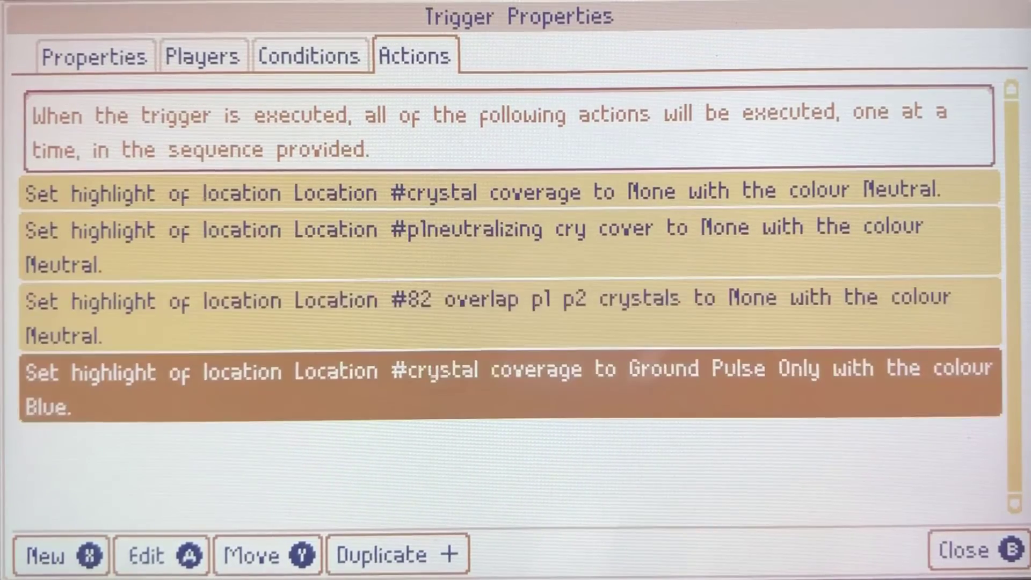
pyautogui.press('Up')
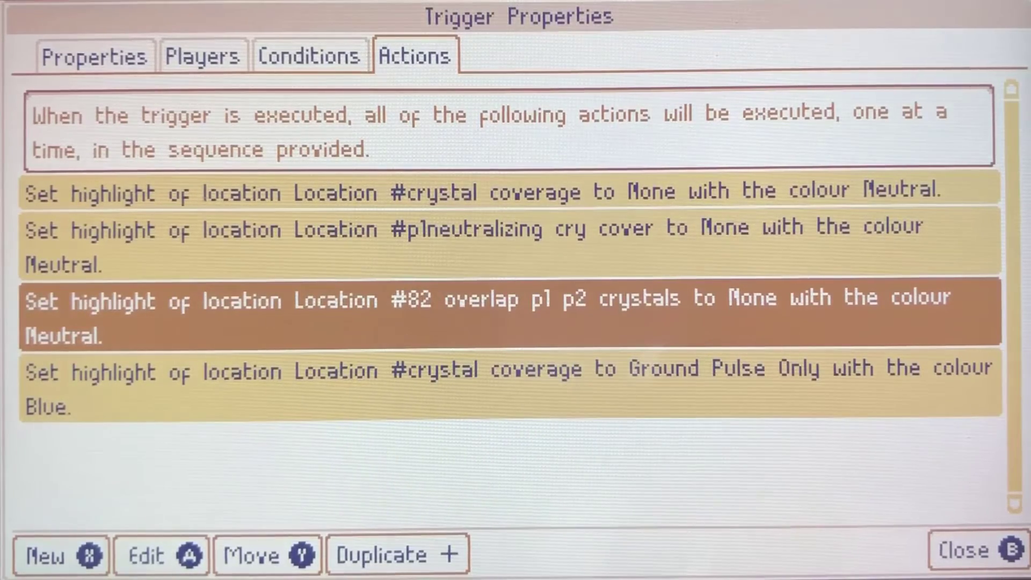
pyautogui.press('Down')
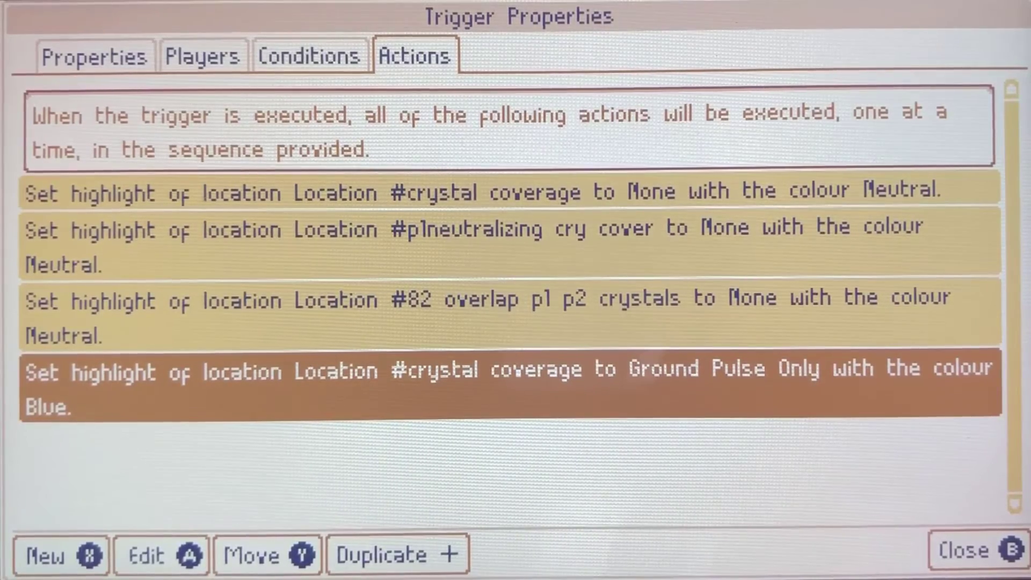
pyautogui.press('Escape')
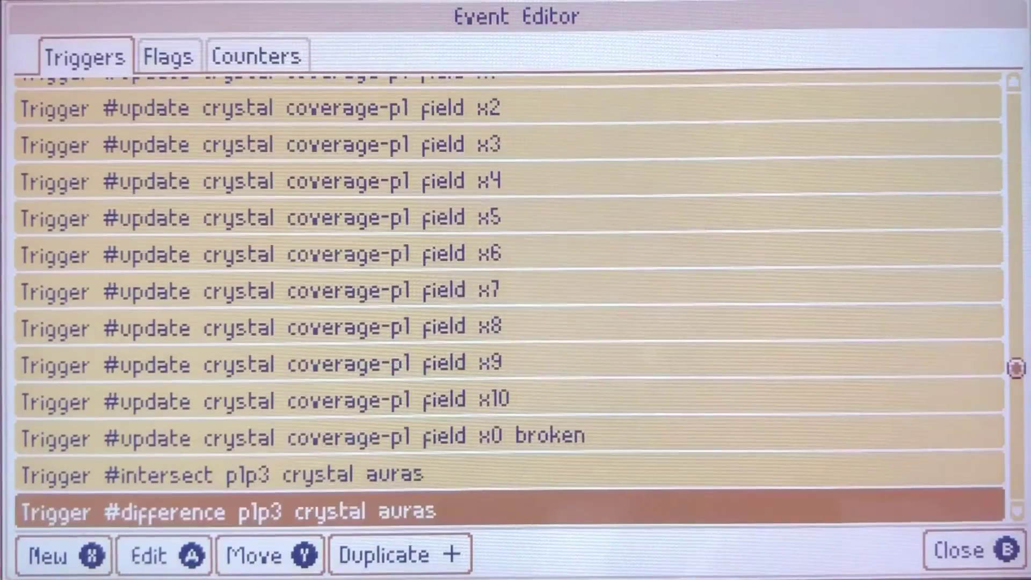
# - Reopen the #difference p1p3 crystal auras trigger, recheck its difference action, players, repeat setting and both Crystal conditions, and close it
pyautogui.press('Return')
pyautogui.press('Tab')
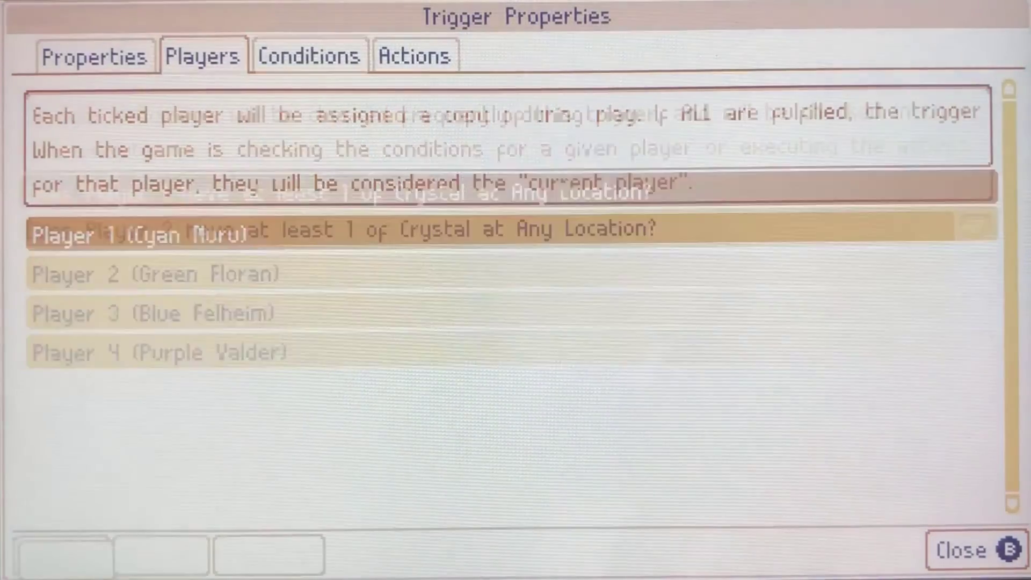
pyautogui.press('Tab')
pyautogui.press('Tab')
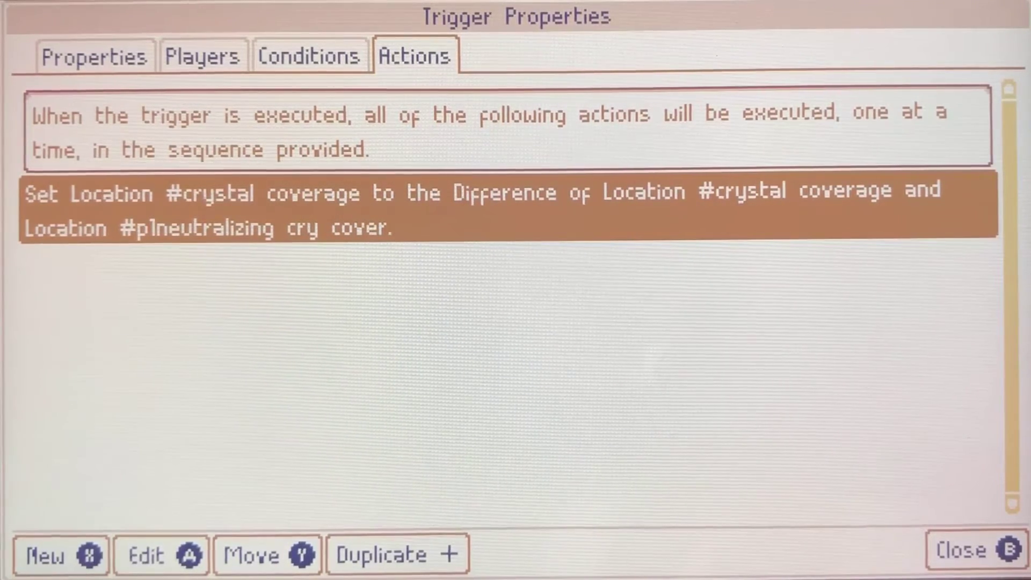
pyautogui.hotkey('ctrl', 'shift', 'Tab')
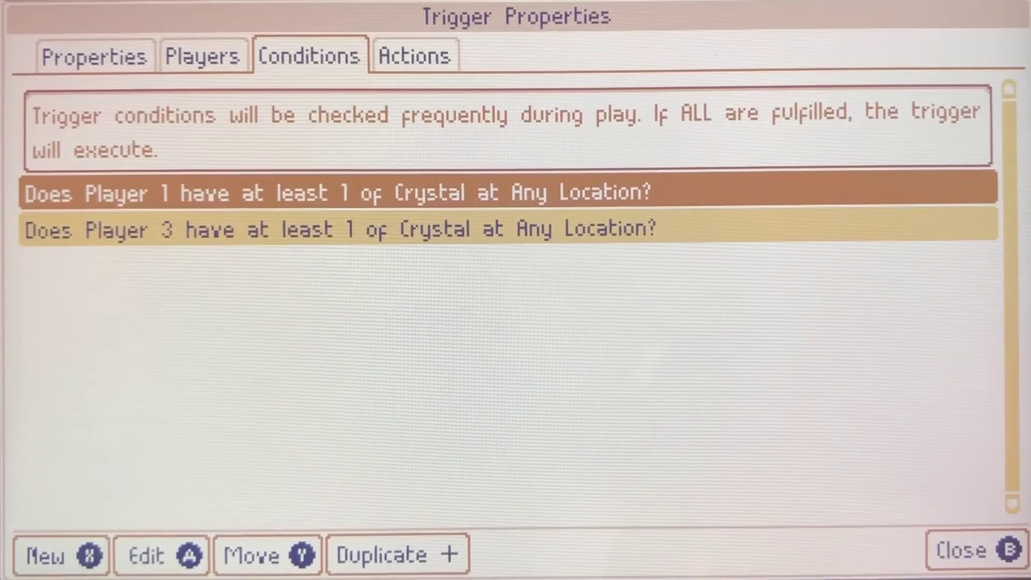
pyautogui.hotkey('ctrl', 'shift', 'Tab')
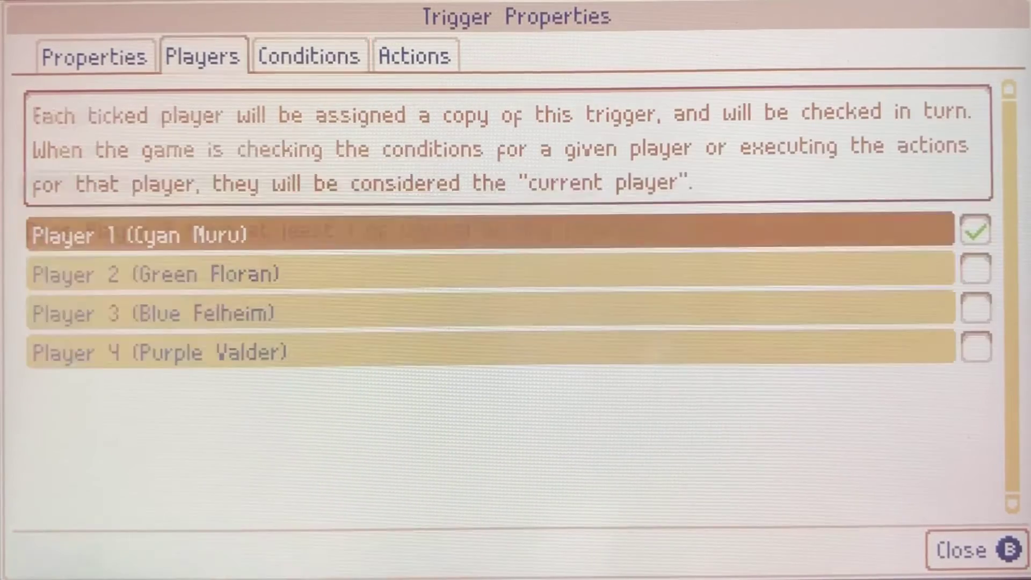
pyautogui.hotkey('ctrl', 'shift', 'Tab')
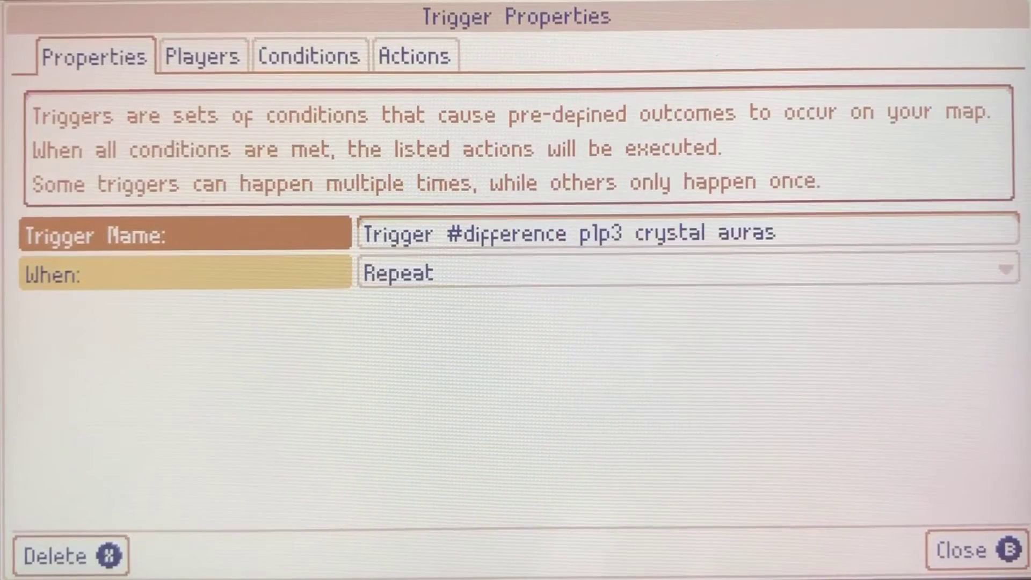
pyautogui.hotkey('ctrl', 'Tab')
pyautogui.hotkey('ctrl', 'Tab')
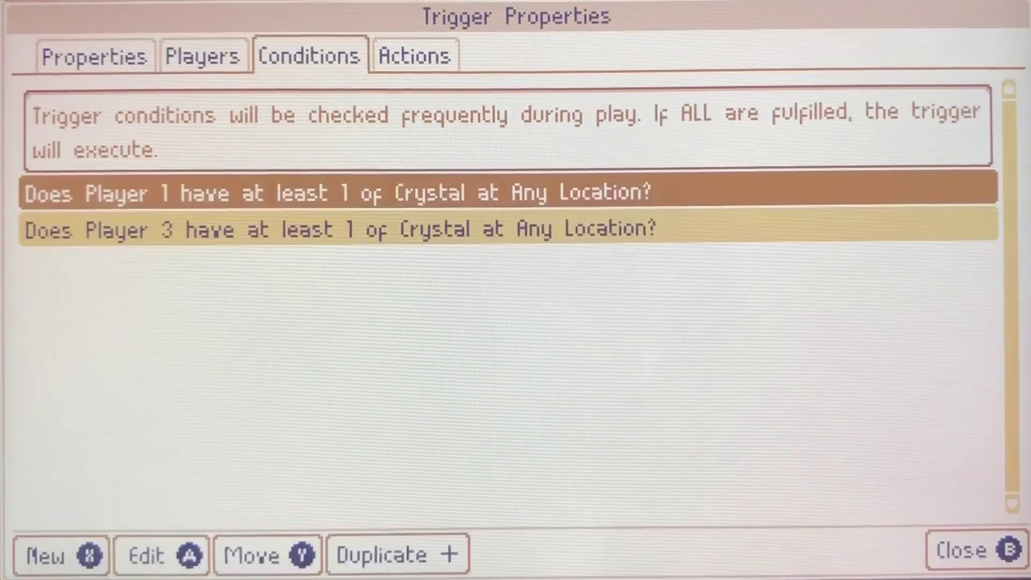
pyautogui.press('Down')
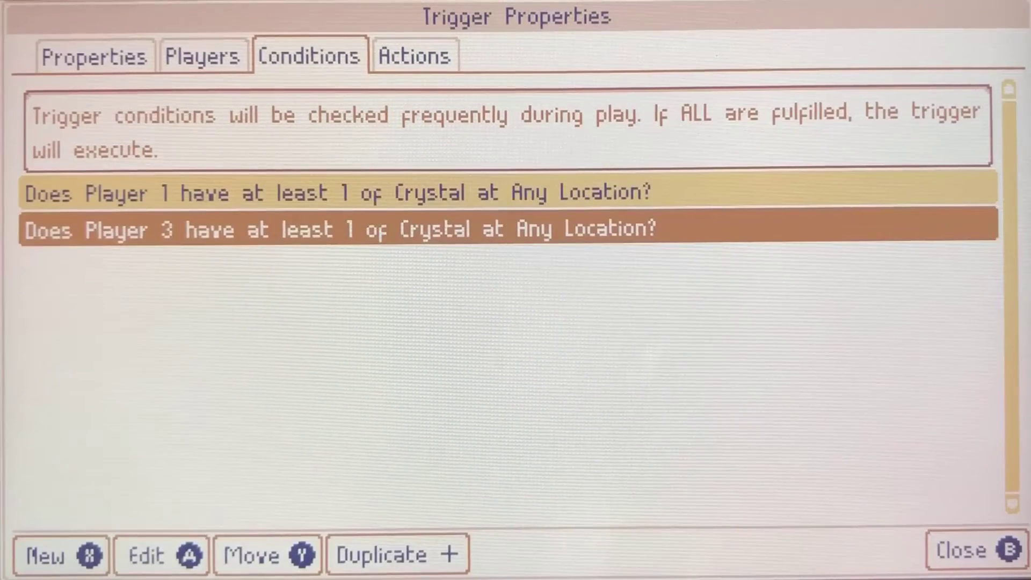
pyautogui.hotkey('ctrl', 'Tab')
pyautogui.press('Escape')
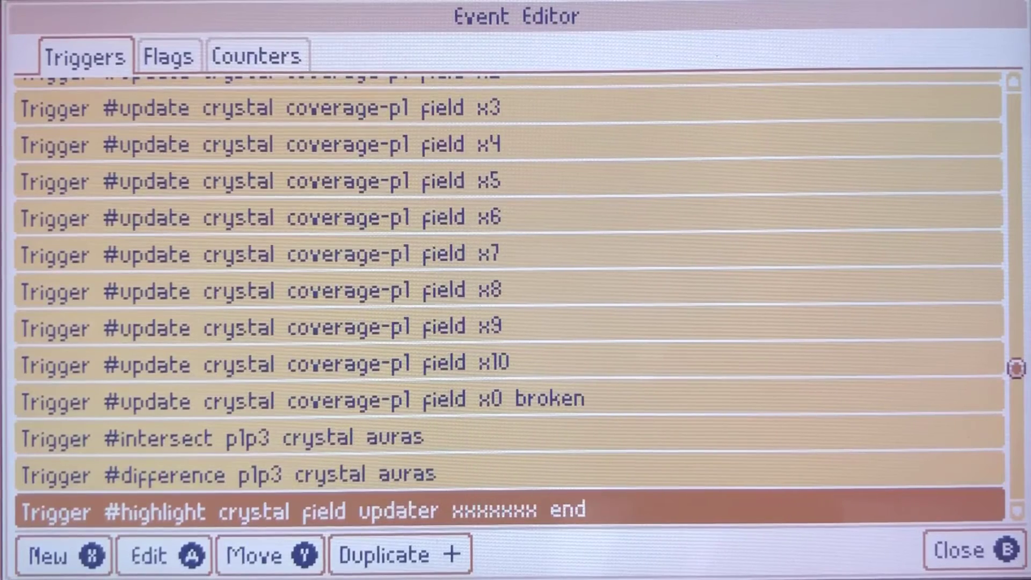
# - Open the #Green Upgrade2 10vines2cry warning A9 trigger and examine its players and each of its conditions
pyautogui.press('+')
pyautogui.press('Down')
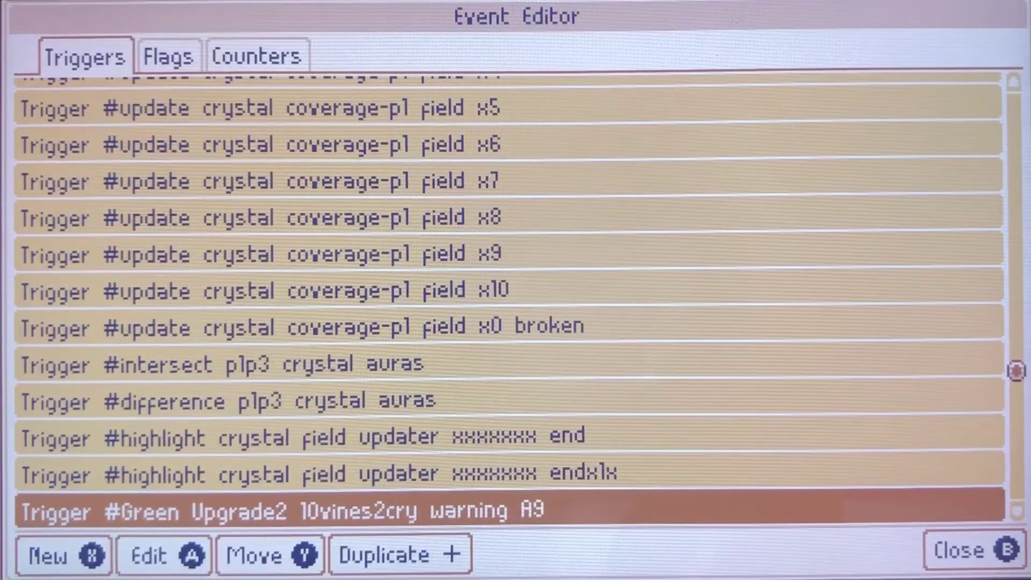
pyautogui.press('Up')
pyautogui.press('Up')
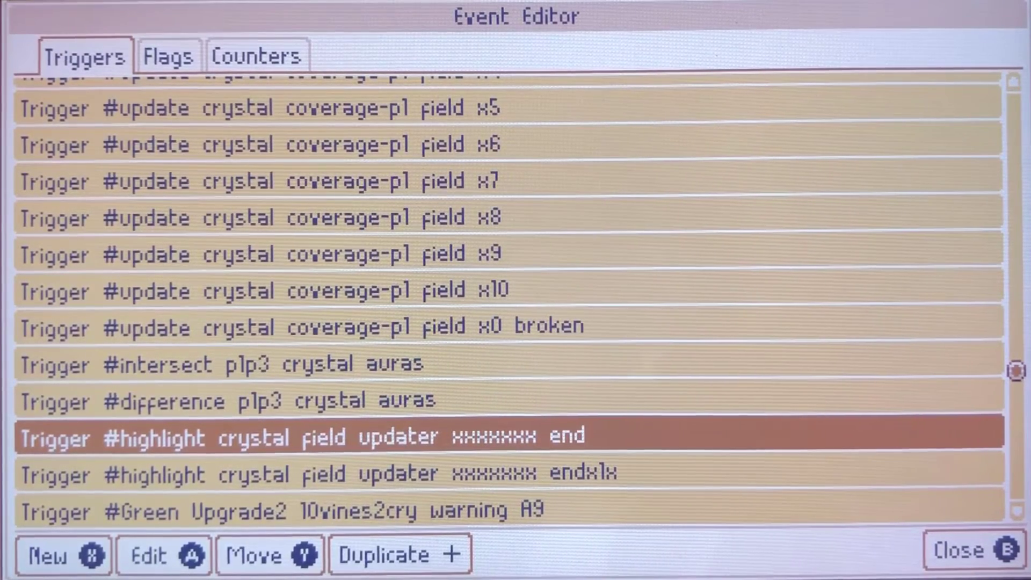
pyautogui.press('Down')
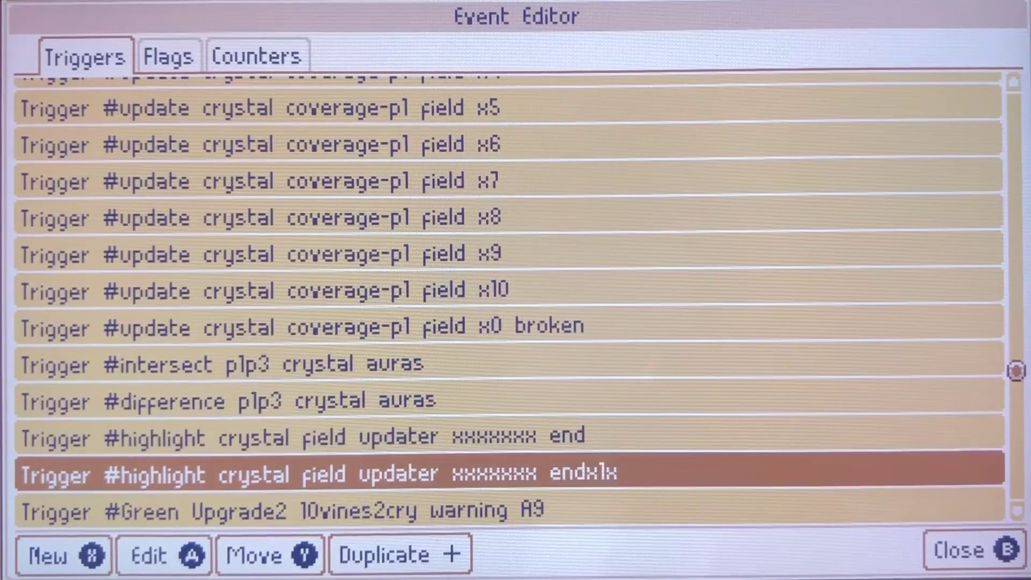
pyautogui.press('Down')
pyautogui.press('Return')
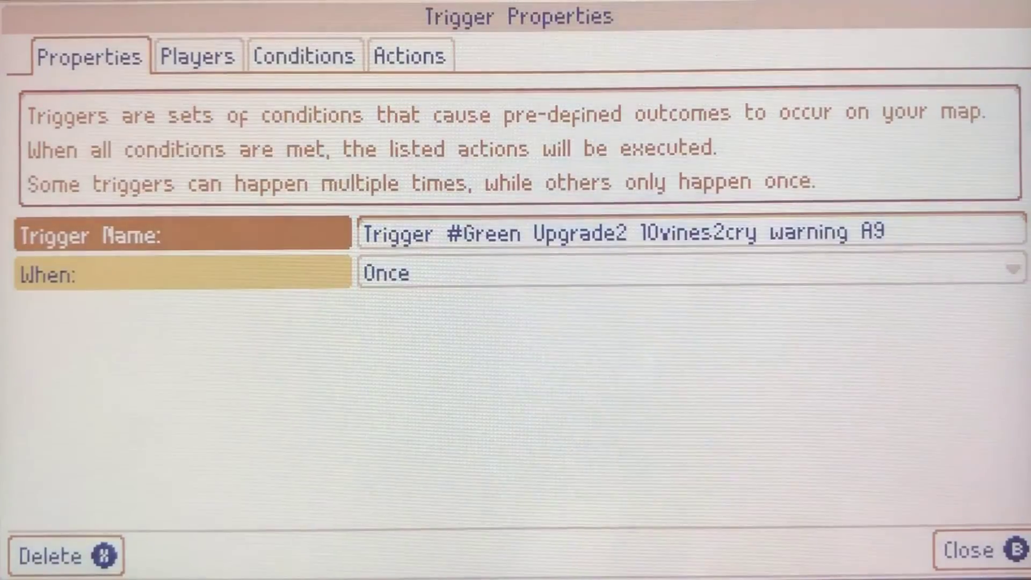
pyautogui.press('Right')
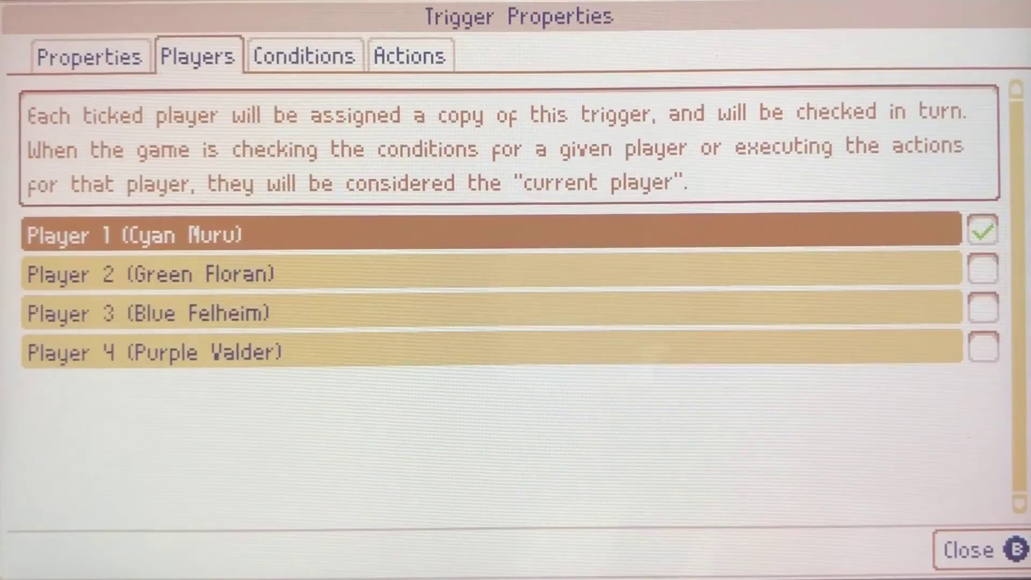
pyautogui.press('Right')
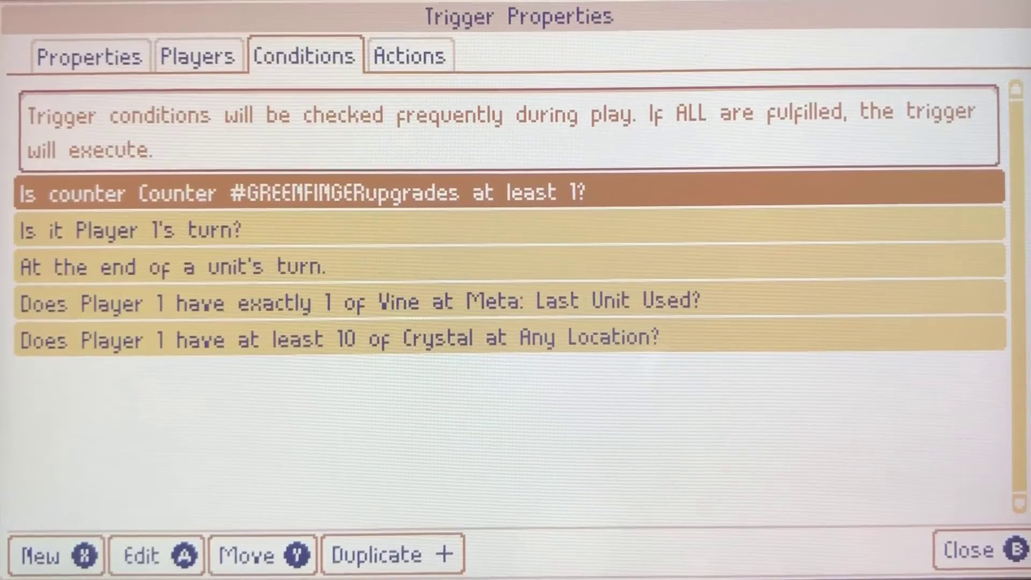
pyautogui.press('Down')
pyautogui.press('Down')
pyautogui.press('Down')
pyautogui.press('Down')
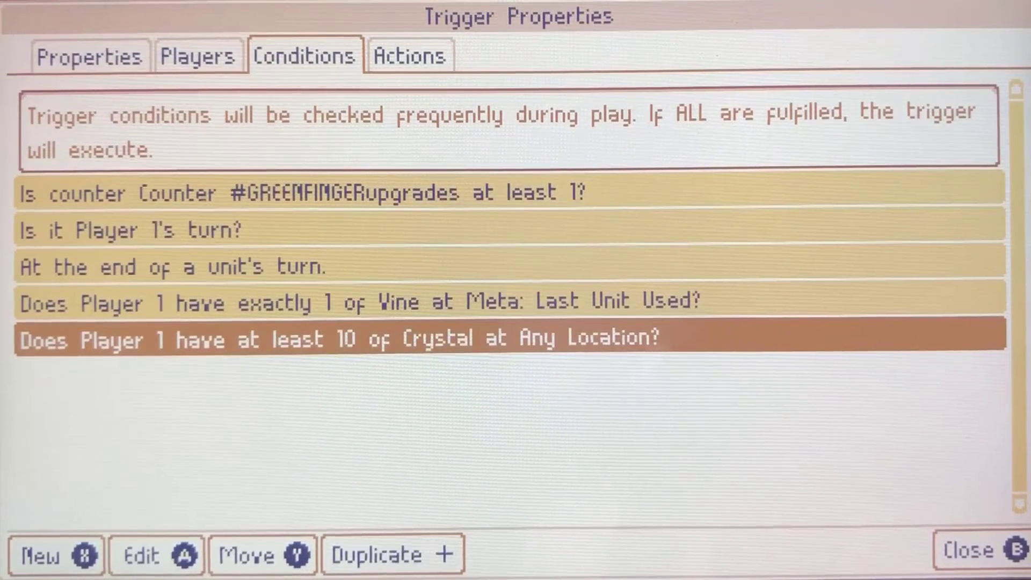
# - Examine the A9 warning trigger's two dialogue actions and its campaign flag action, and close the trigger
pyautogui.press('Right')
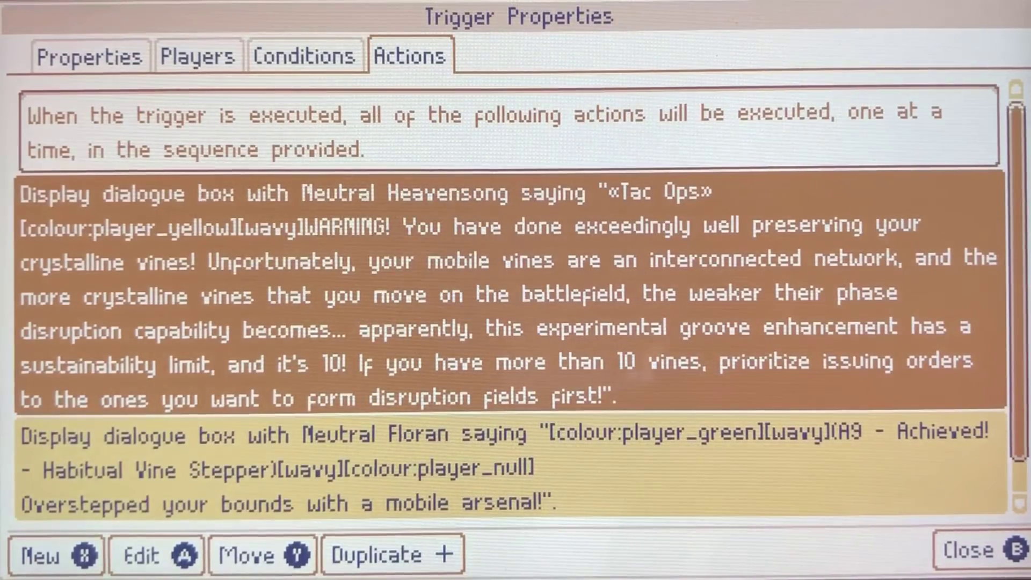
pyautogui.press('Down')
pyautogui.press('Down')
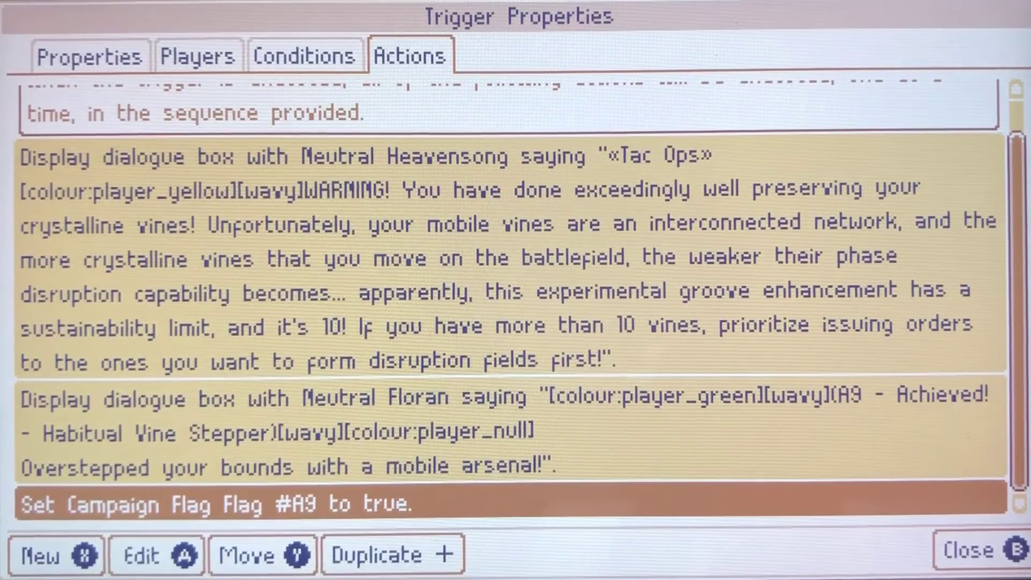
pyautogui.press('Up')
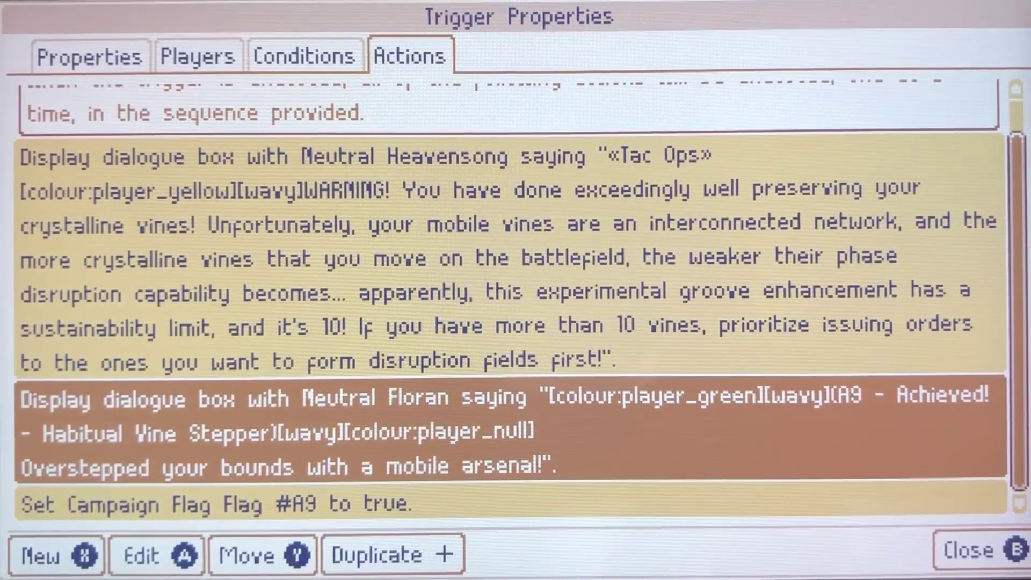
pyautogui.press('Up')
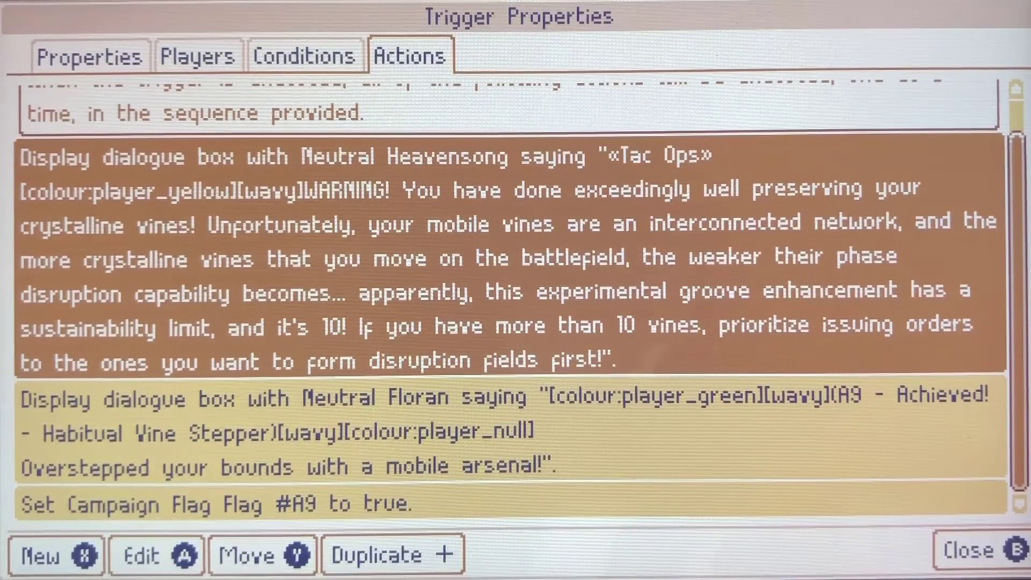
pyautogui.press('Up')
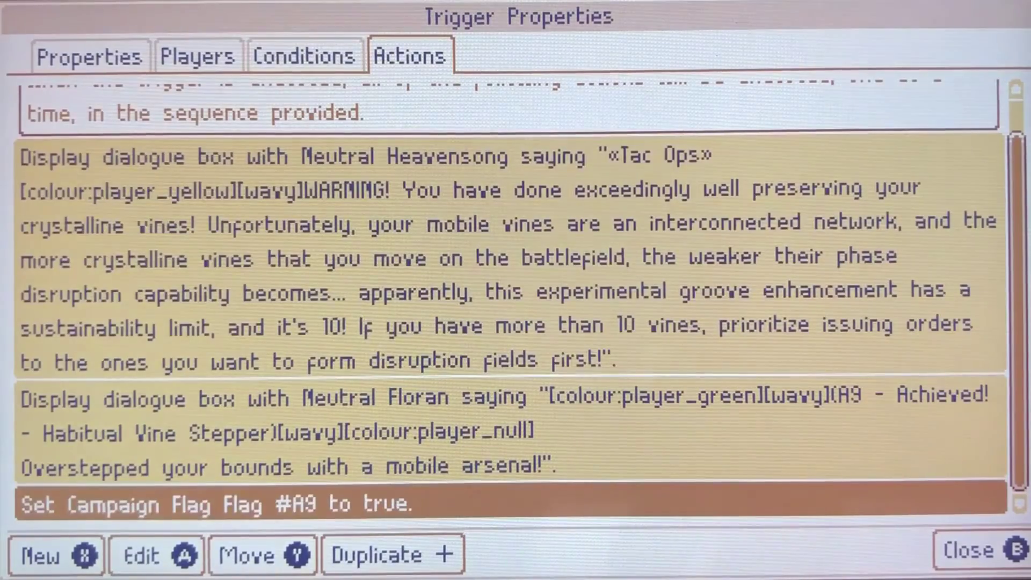
pyautogui.press('Down')
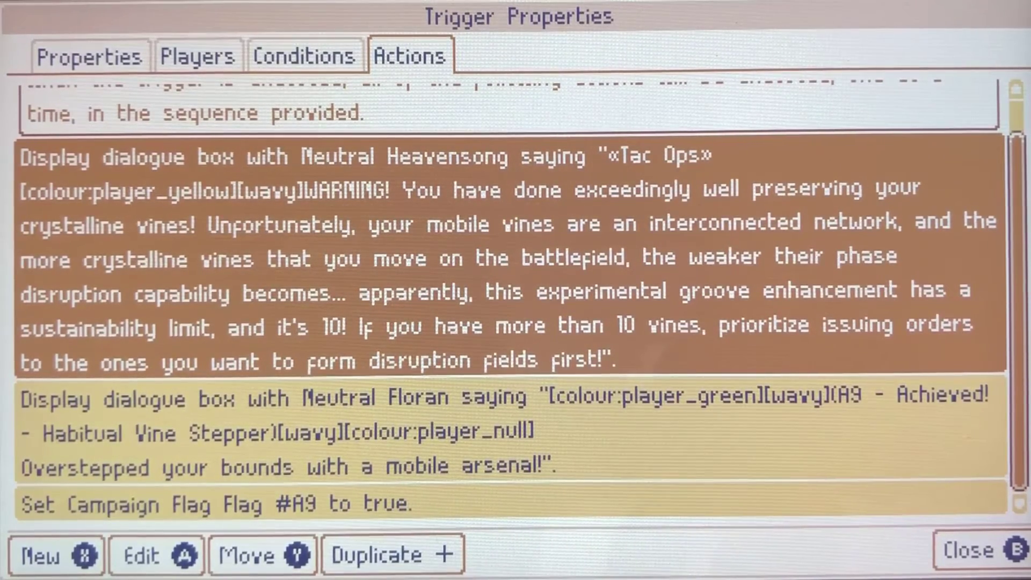
pyautogui.press('Escape')
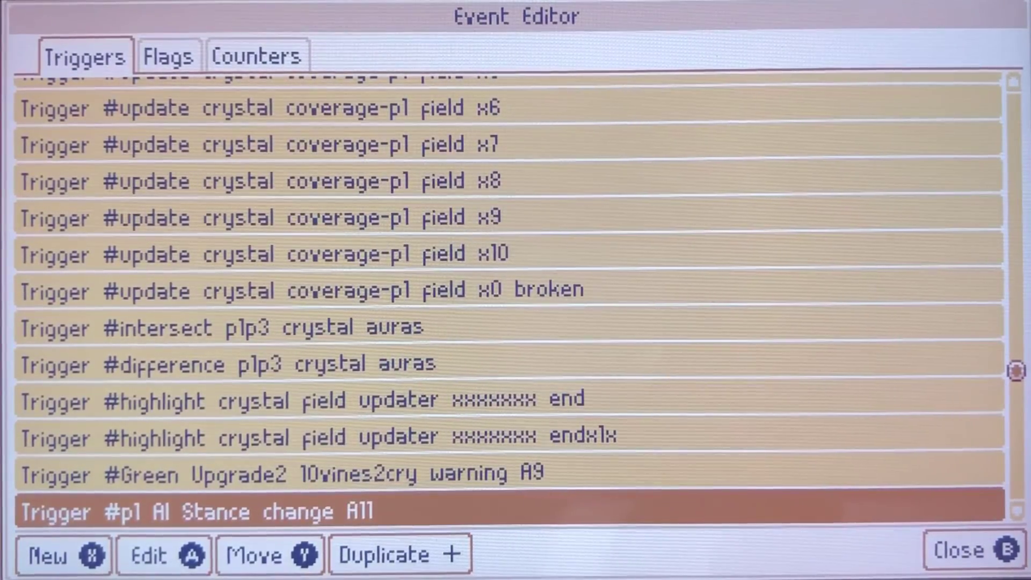
# - Open the #p1 AI Stance change A11 trigger and look through its timing, players, conditions and actions
pyautogui.press('Return')
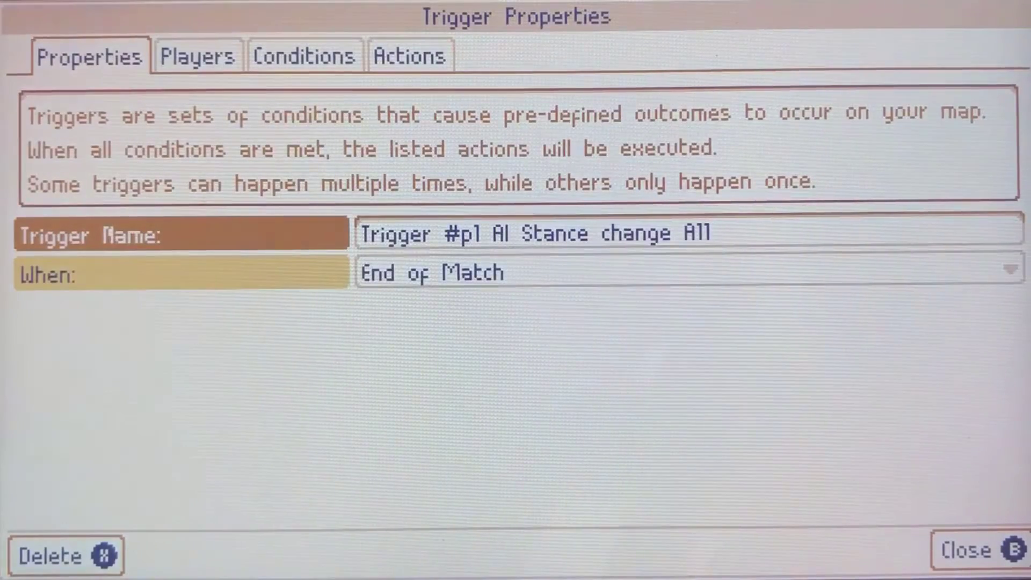
pyautogui.press('Tab')
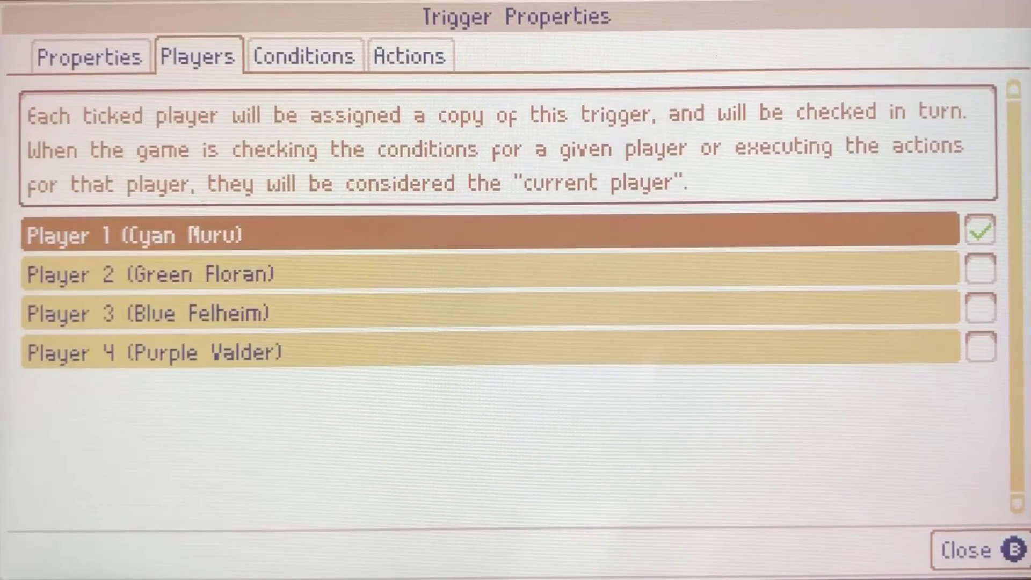
pyautogui.press('Tab')
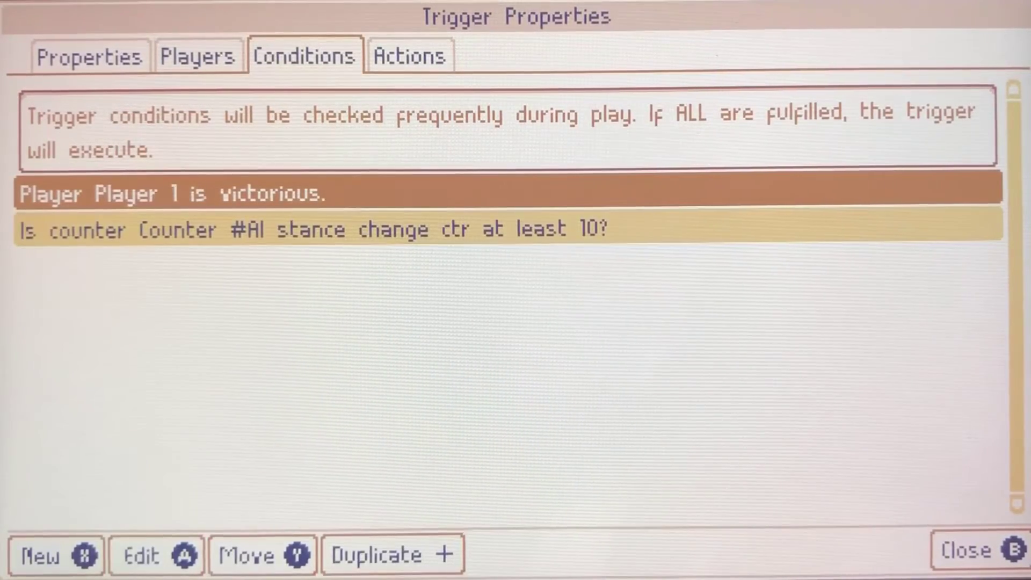
pyautogui.press('Tab')
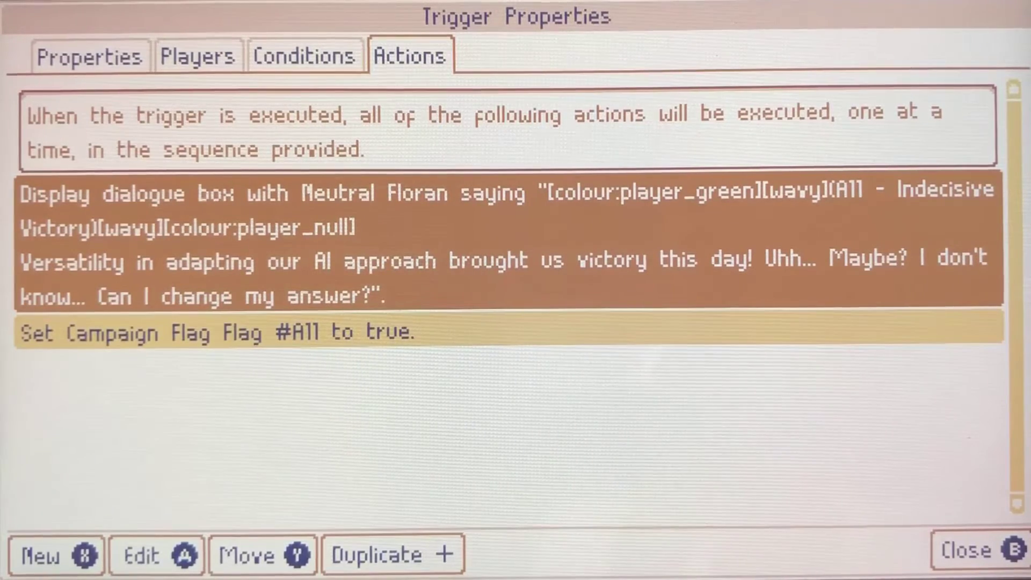
pyautogui.press('Tab')
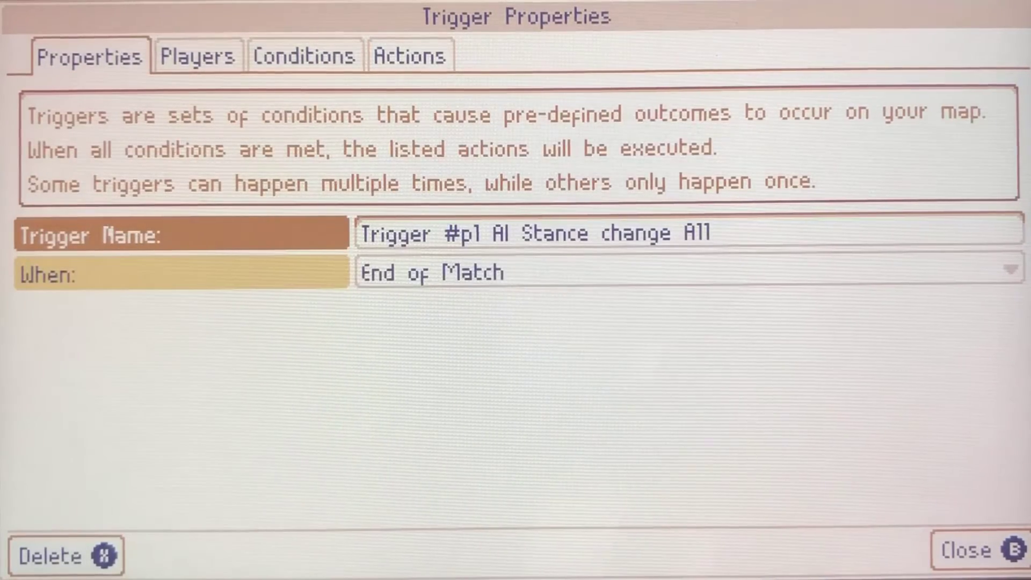
# - Recheck the A11 trigger's AI stance change counter condition and its dialogue and campaign flag actions, and close the trigger
pyautogui.hotkey('shift', 'Tab')
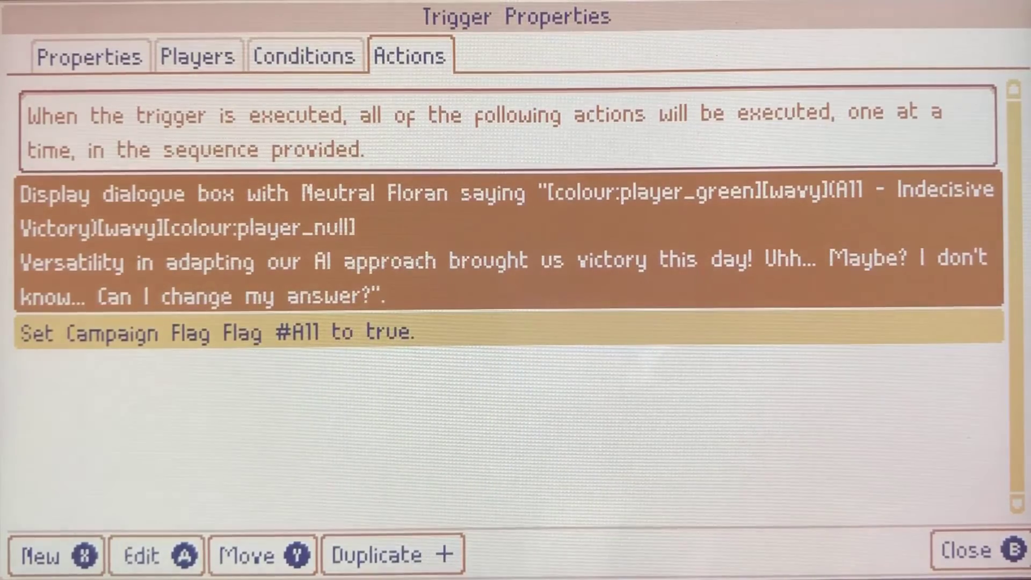
pyautogui.hotkey('shift', 'Tab')
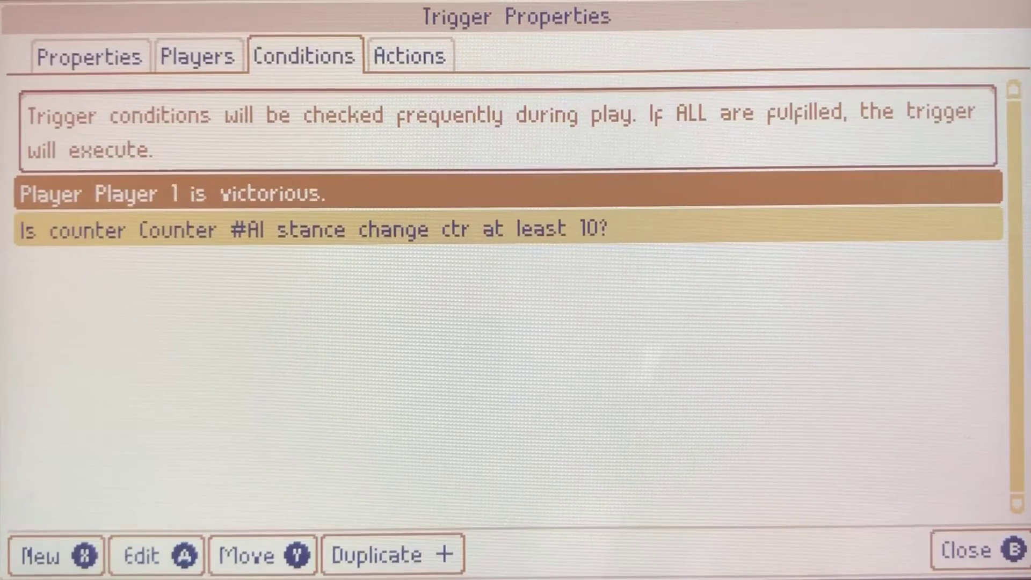
pyautogui.press('Down')
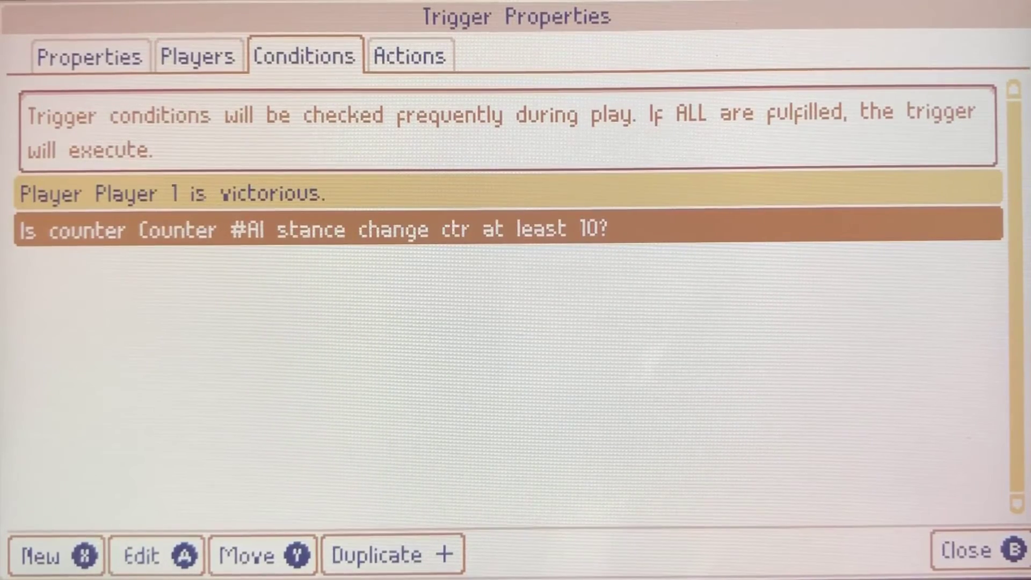
pyautogui.press('Tab')
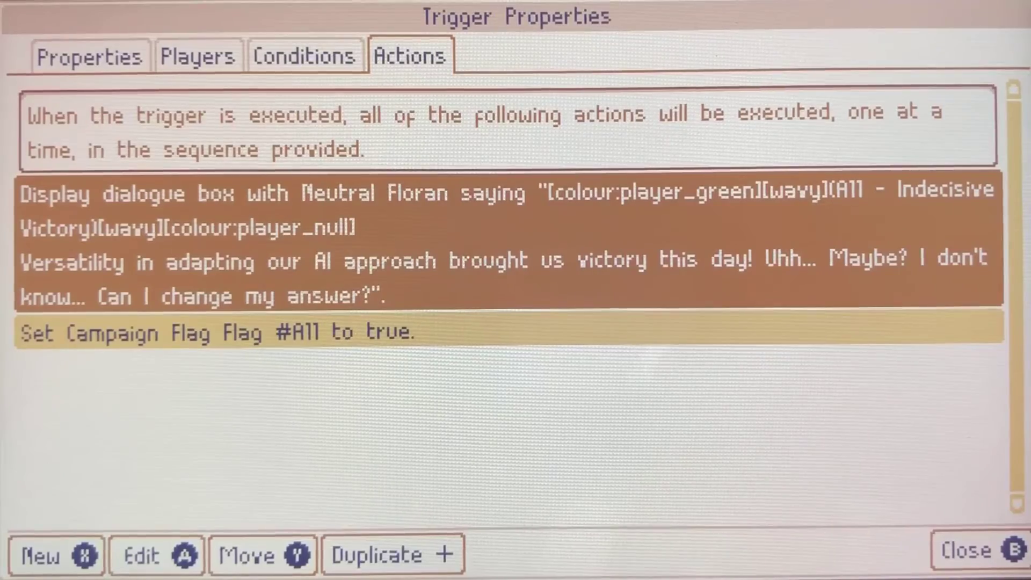
pyautogui.press('Escape')
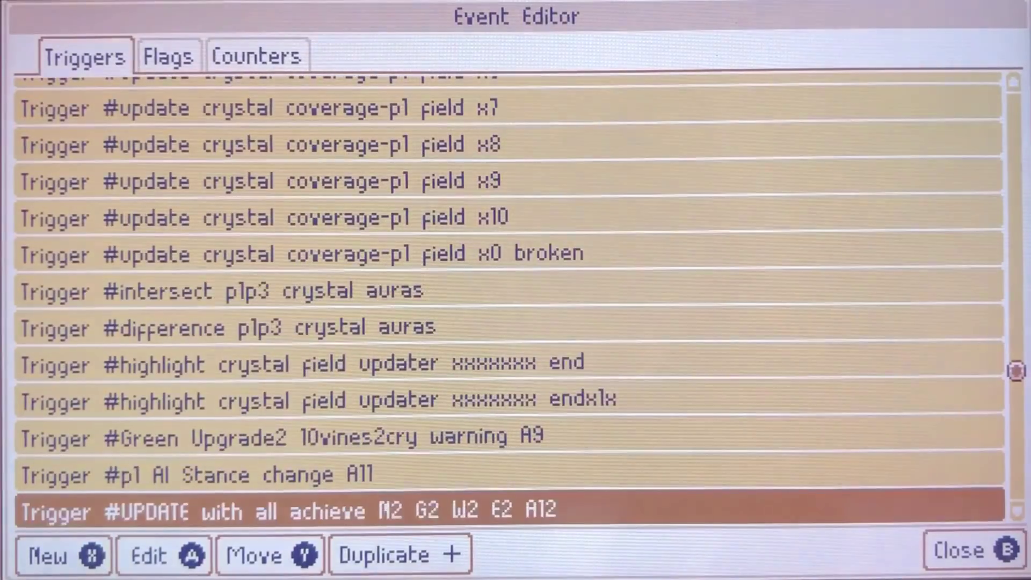
# - Open the #UPDATE with all achieve N2 G2 W2 E2 A12 trigger and examine each condition through to the turn day limit
pyautogui.press('Return')
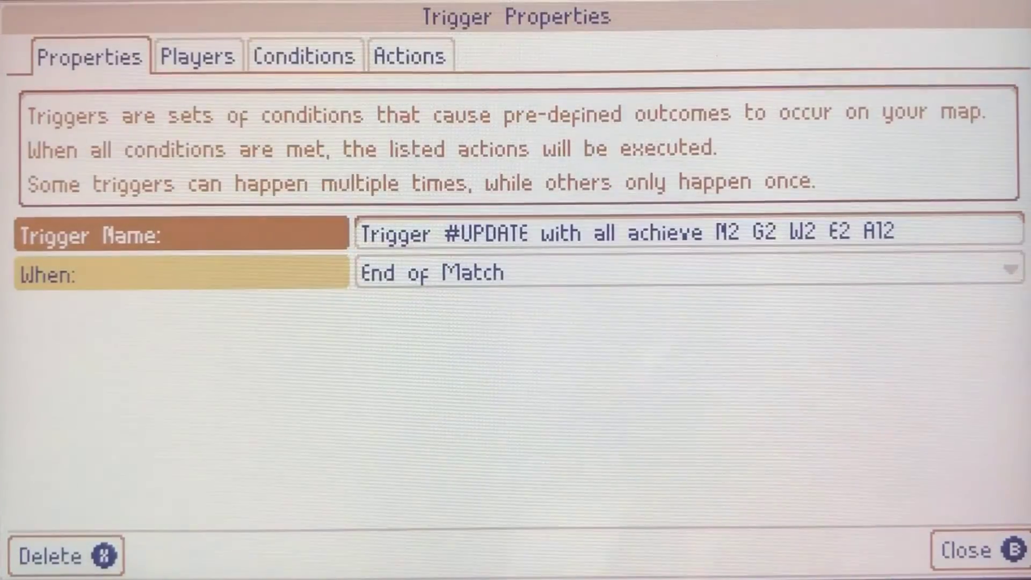
pyautogui.press('Right')
pyautogui.press('Right')
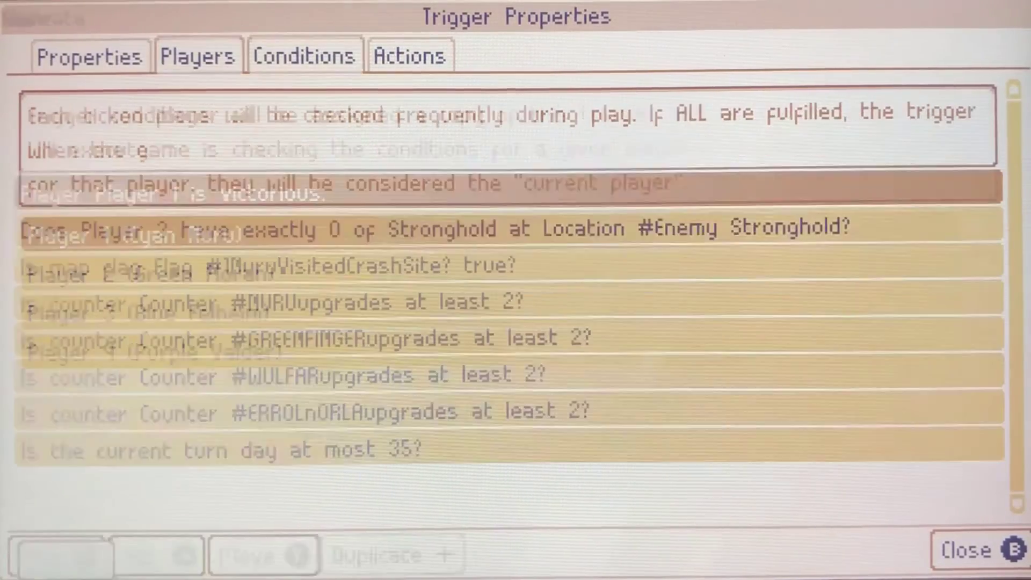
pyautogui.press('Down')
pyautogui.press('Down')
pyautogui.press('Down')
pyautogui.press('Down')
pyautogui.press('Down')
pyautogui.press('Down')
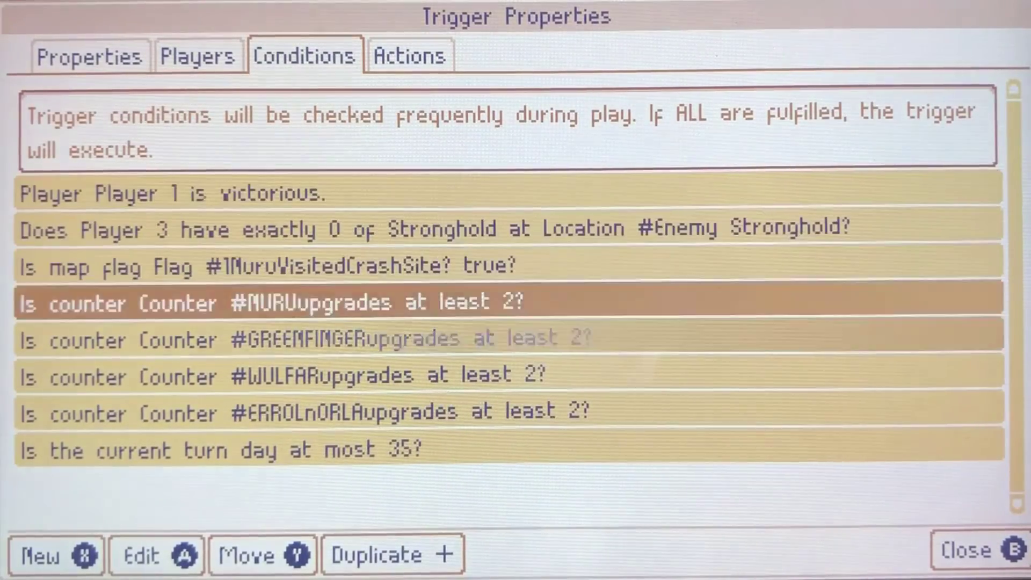
pyautogui.press('Down')
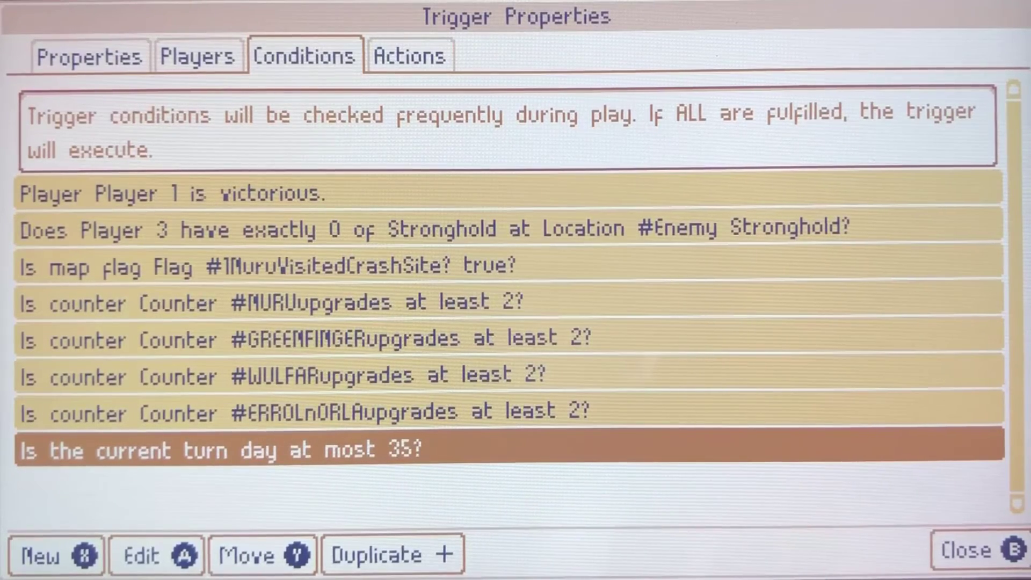
# - Examine the A12 trigger's dialogue and campaign flag actions, and close the trigger
pyautogui.press('Right')
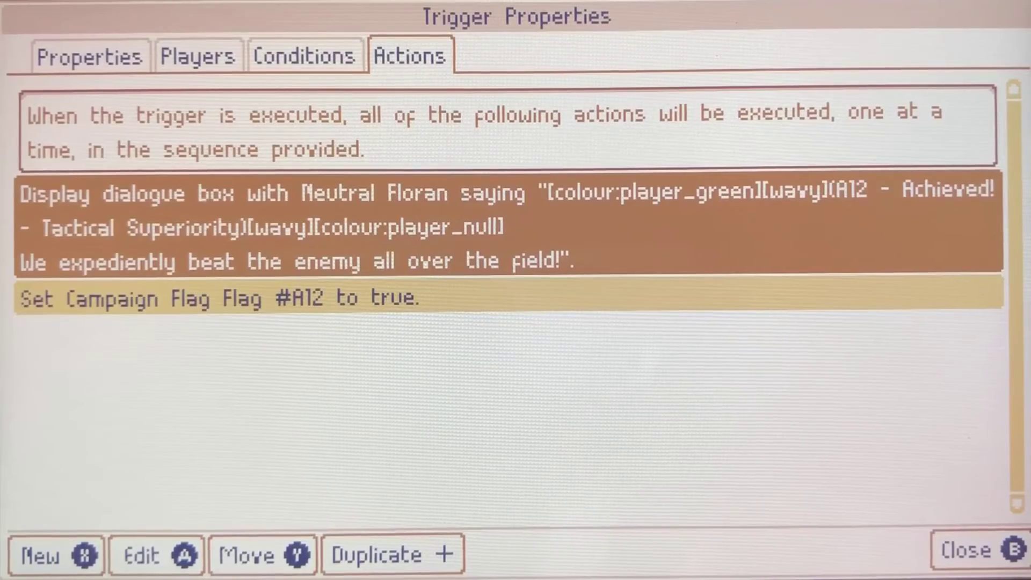
pyautogui.press('Down')
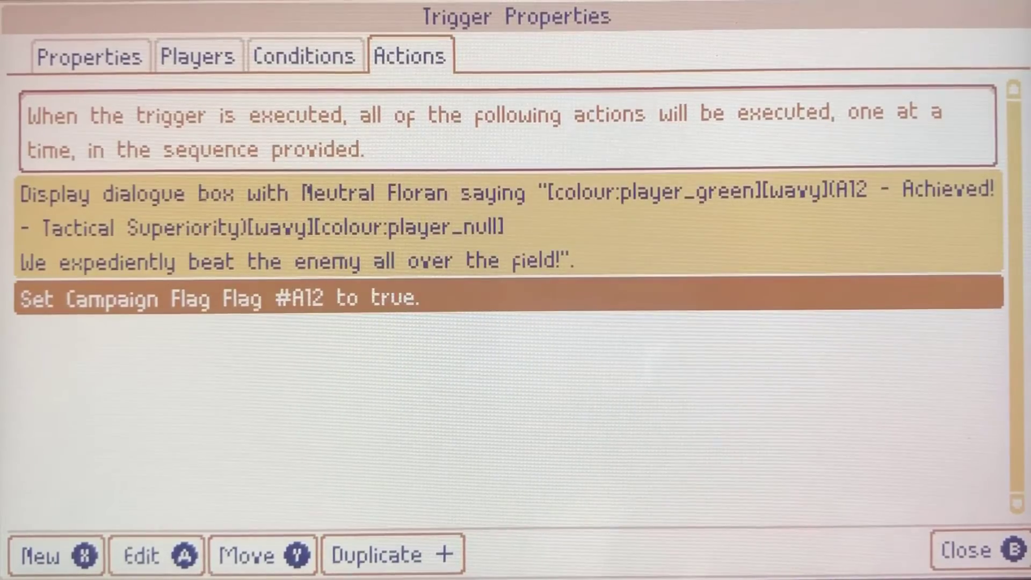
pyautogui.press('Escape')
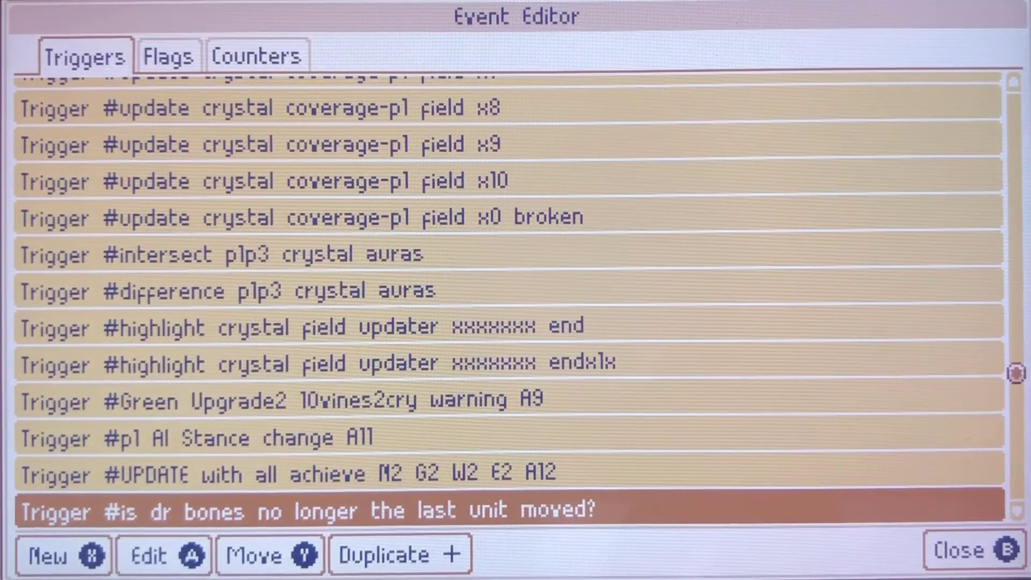
# - Open the #is dr bones no longer the last unit moved? trigger, examine its players, conditions and map flag action, and close it
pyautogui.press('Down')
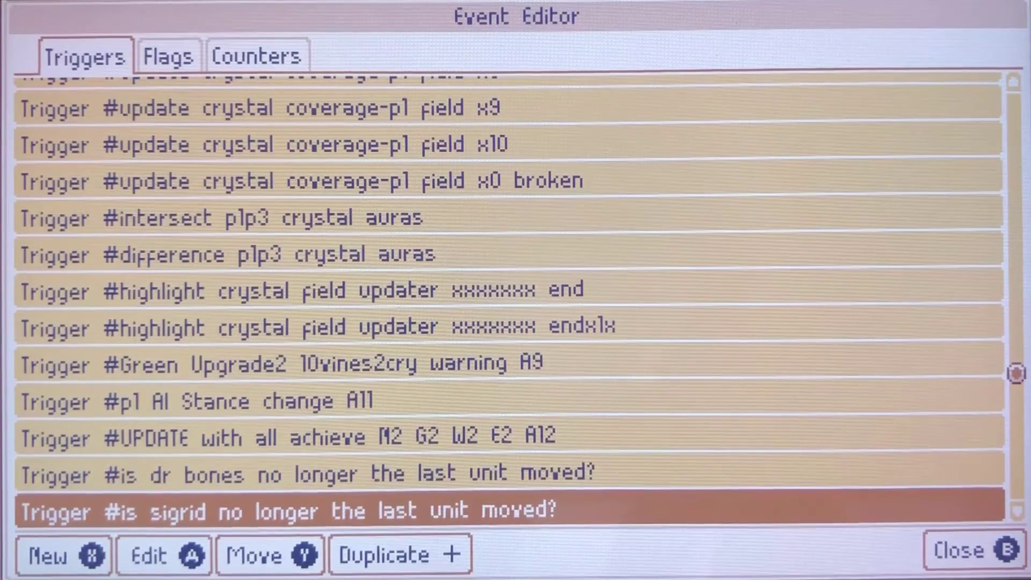
pyautogui.press('Up')
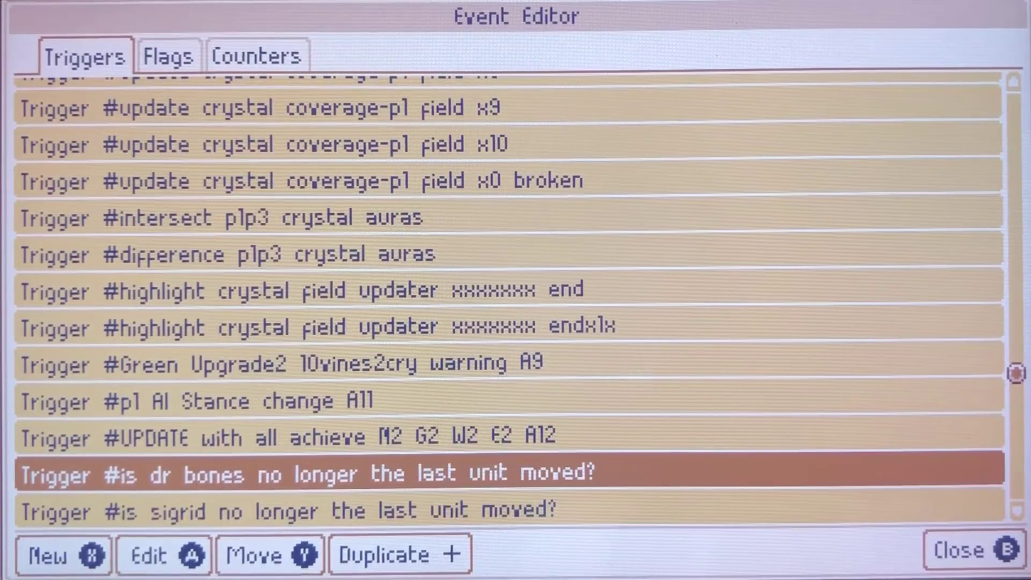
pyautogui.press('Return')
pyautogui.press('e')
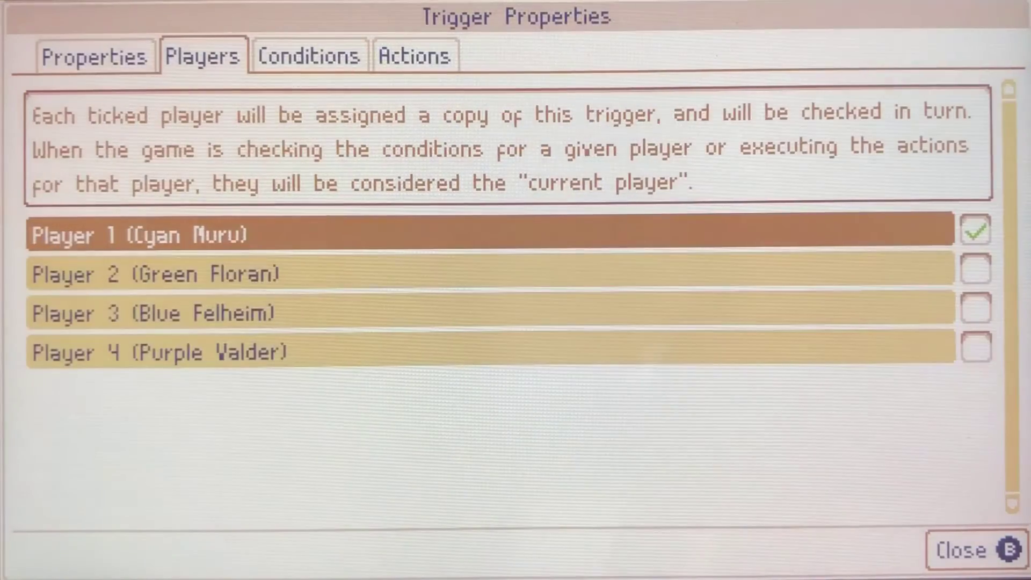
pyautogui.press('e')
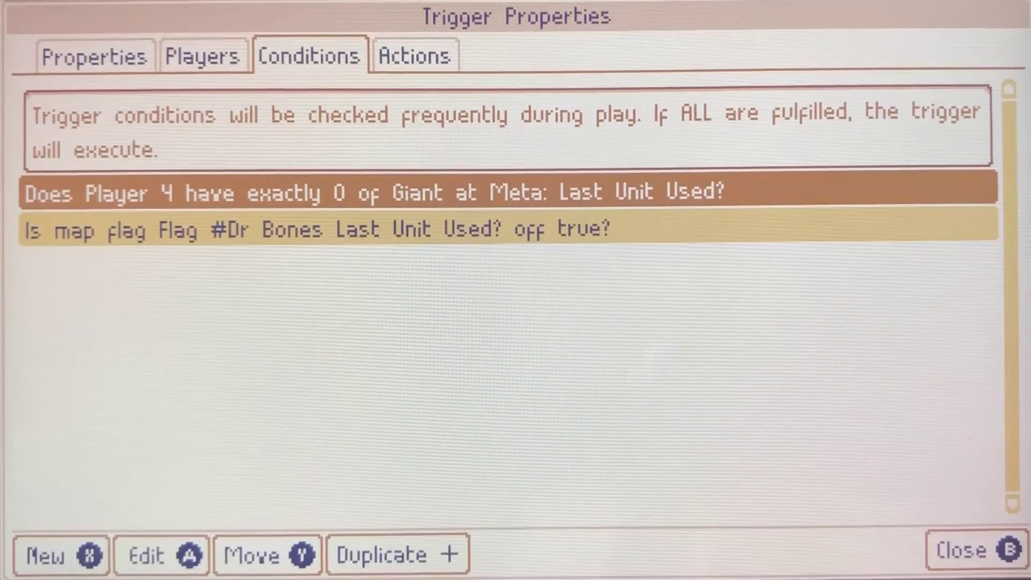
pyautogui.press('e')
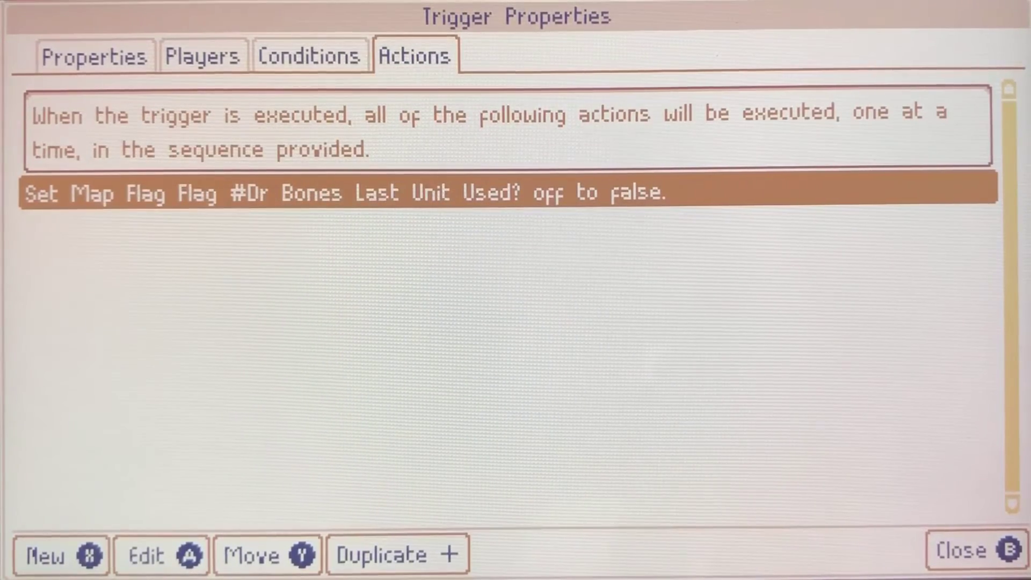
pyautogui.press('q')
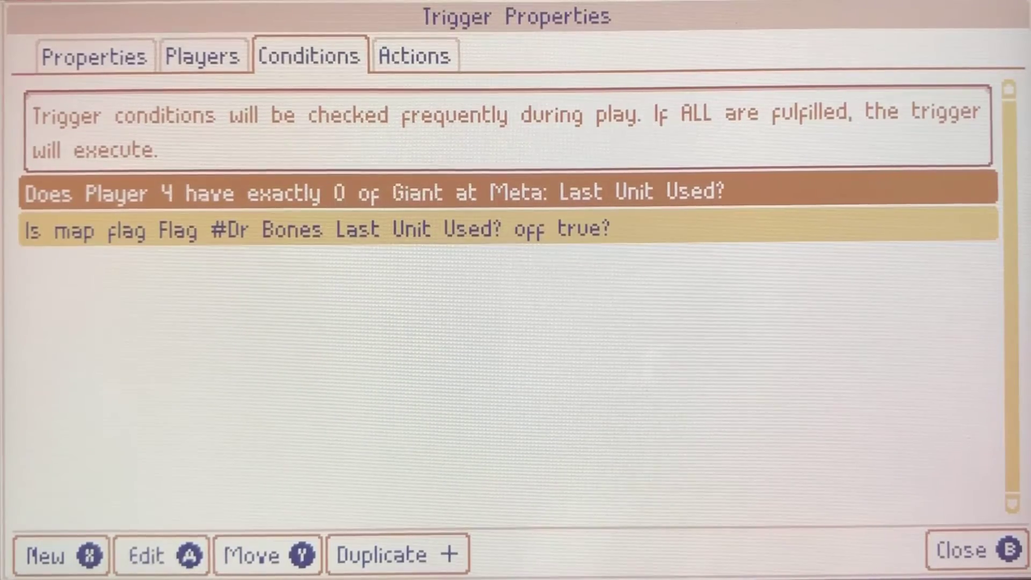
pyautogui.press('Escape')
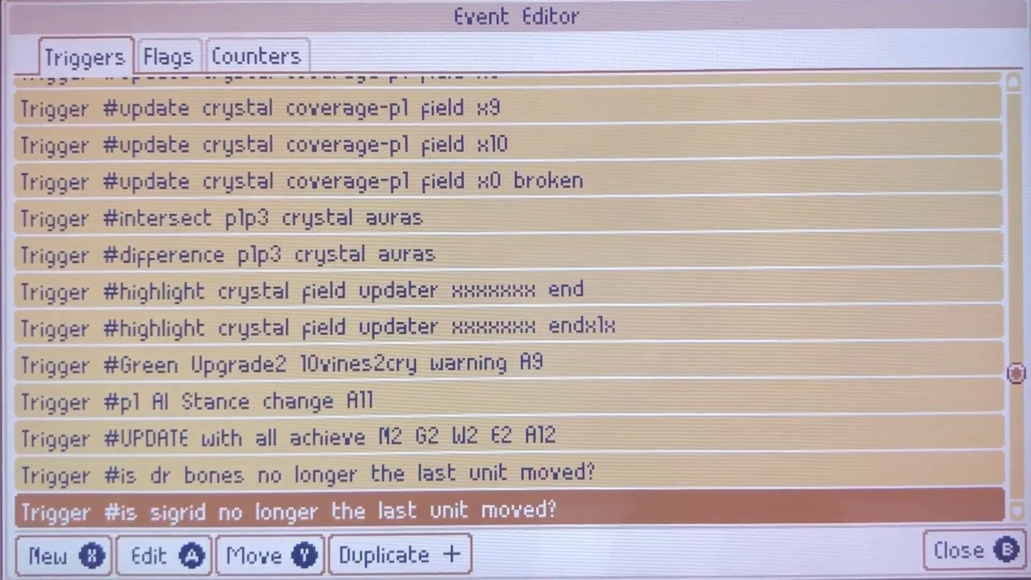
# - Open the #presence barracks4nurugroove cant build note trigger and examine its Barracks condition and each of its dialogue actions
pyautogui.press('Down')
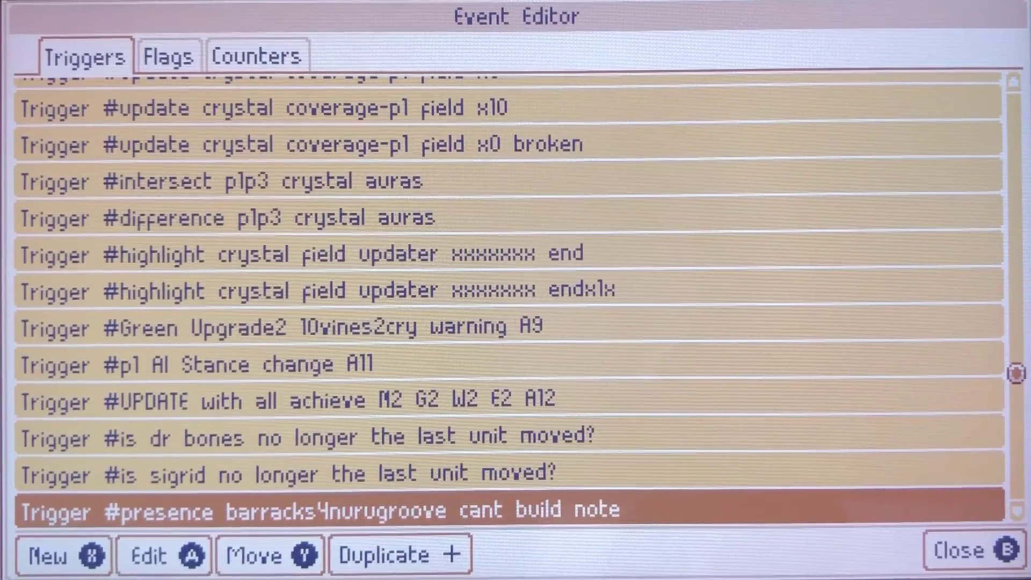
pyautogui.press('Return')
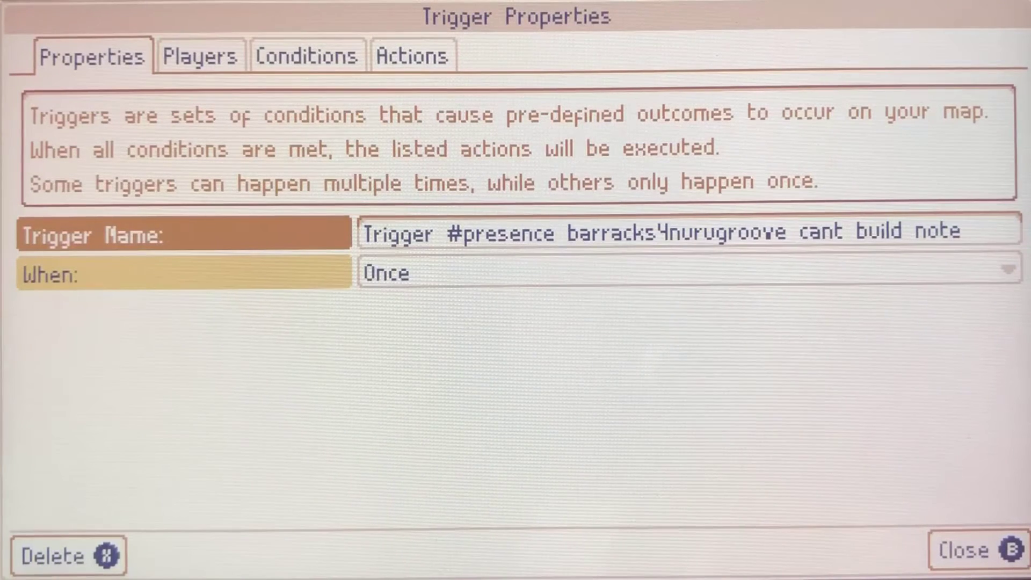
pyautogui.press('Tab')
pyautogui.press('Tab')
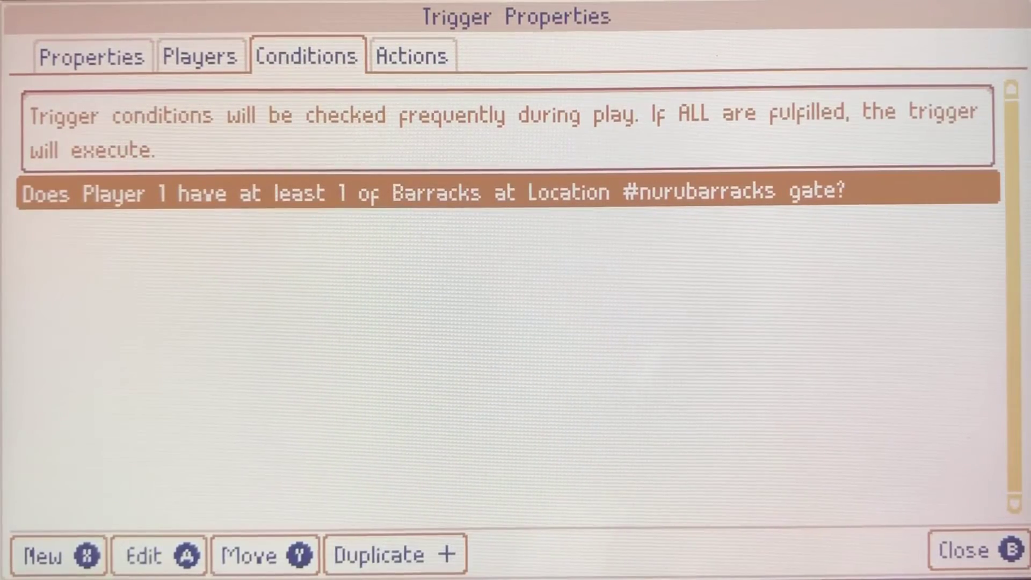
pyautogui.press('Tab')
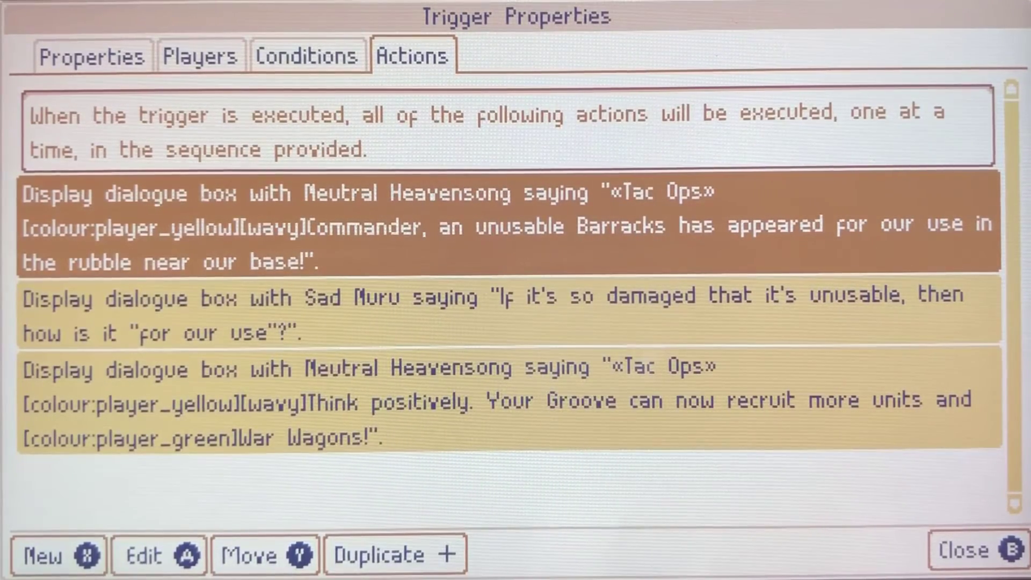
pyautogui.press('Down')
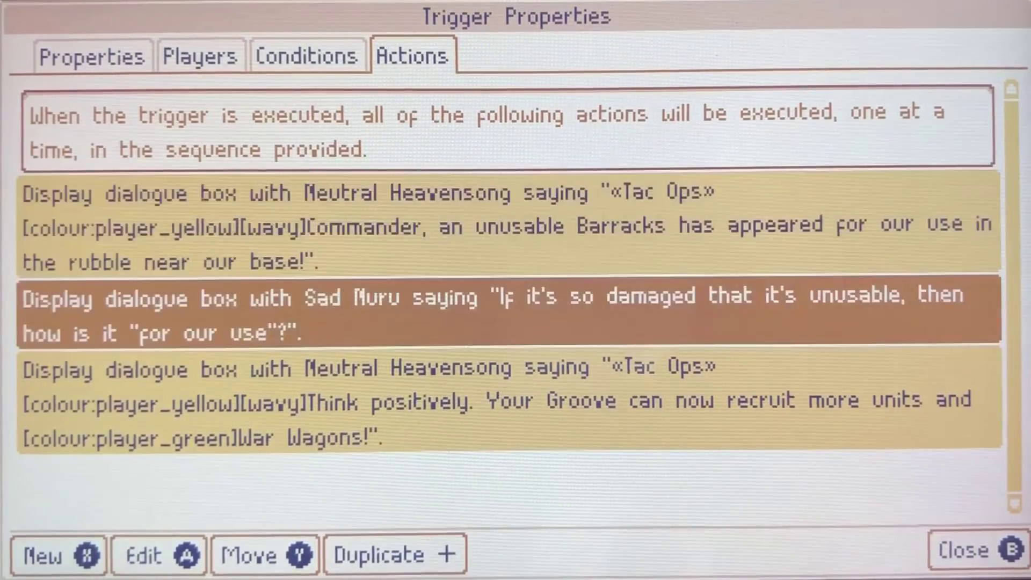
pyautogui.press('Down')
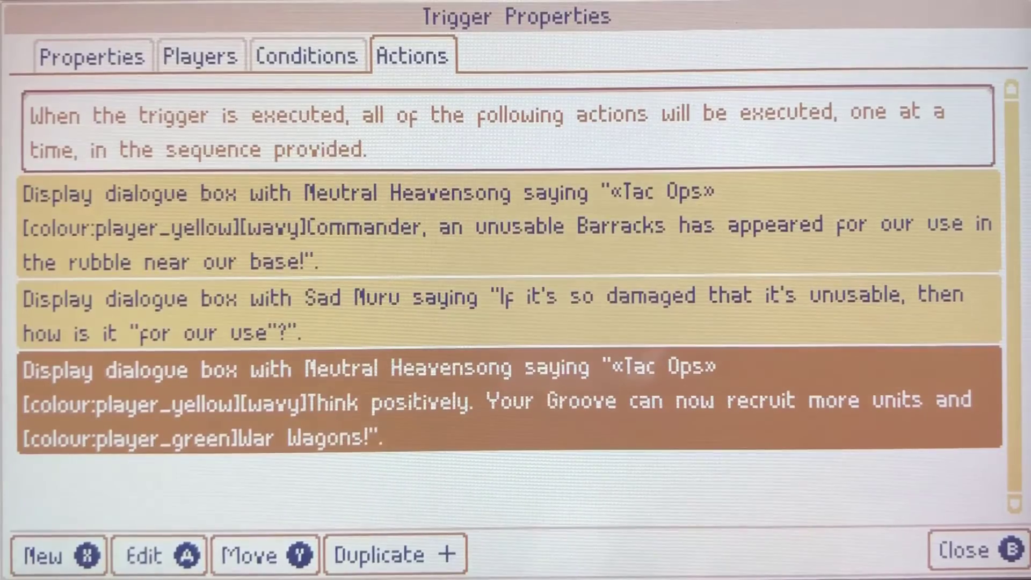
# - Recheck the barracks note trigger's condition and repeat setting, and close the trigger
pyautogui.hotkey('ctrl', 'shift', 'Tab')
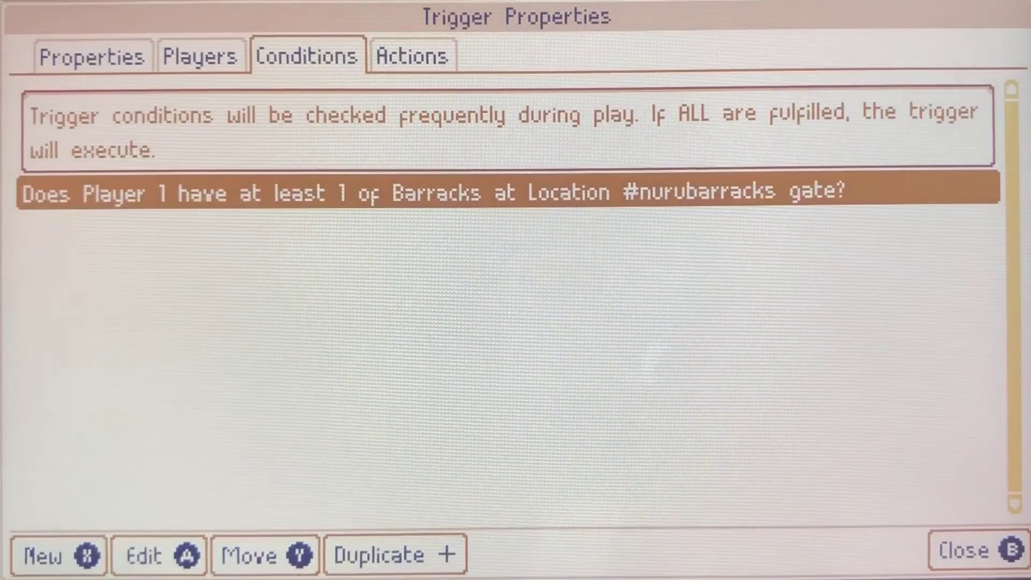
pyautogui.press('Left')
pyautogui.press('Left')
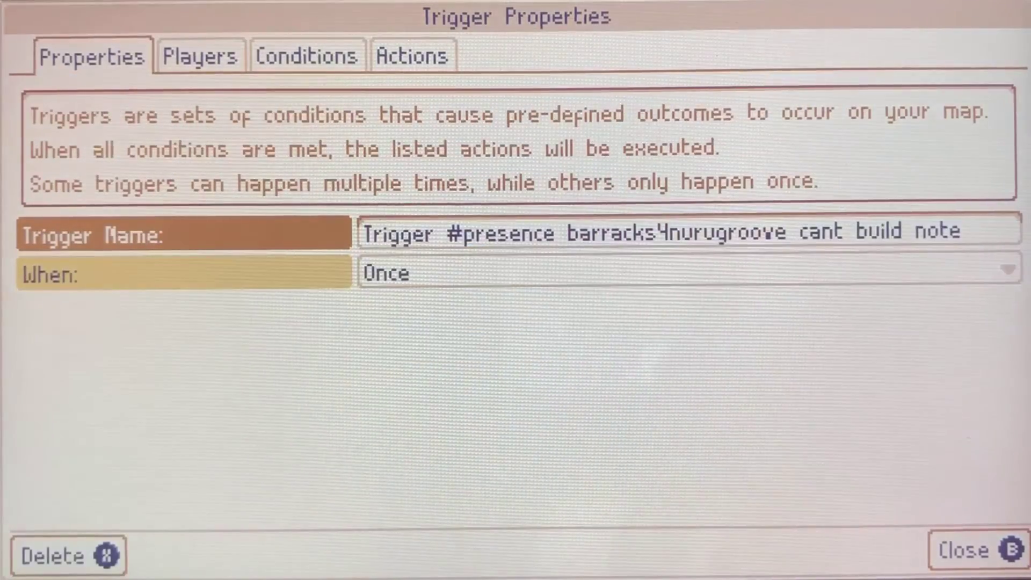
pyautogui.press('Escape')
# - Open the #presence tower4nurugroove cant build note trigger, examine its Tower condition and its camera, highlight and dialogue actions, and close it
pyautogui.press('Down')
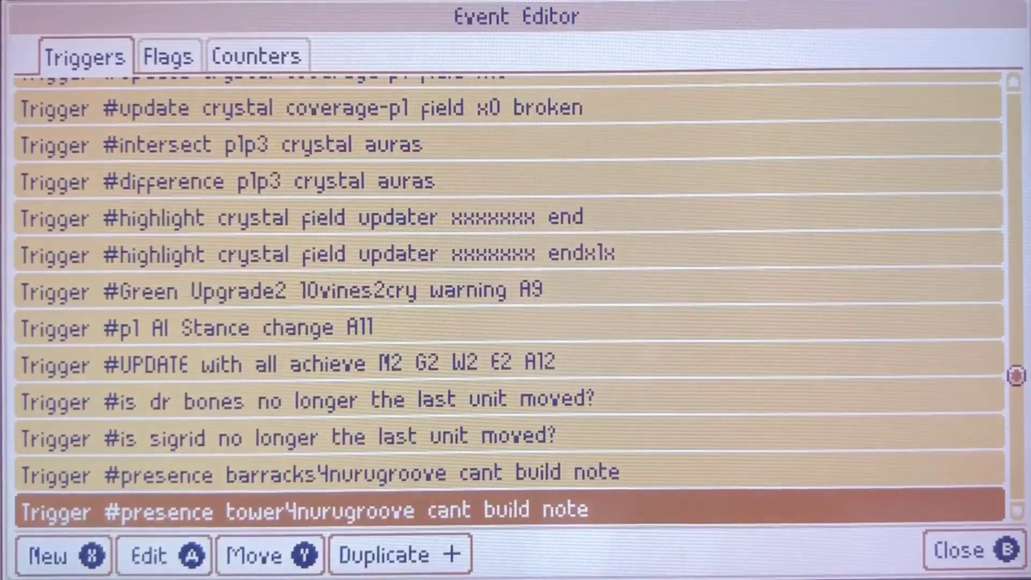
pyautogui.press('Return')
pyautogui.press('Right')
pyautogui.press('Right')
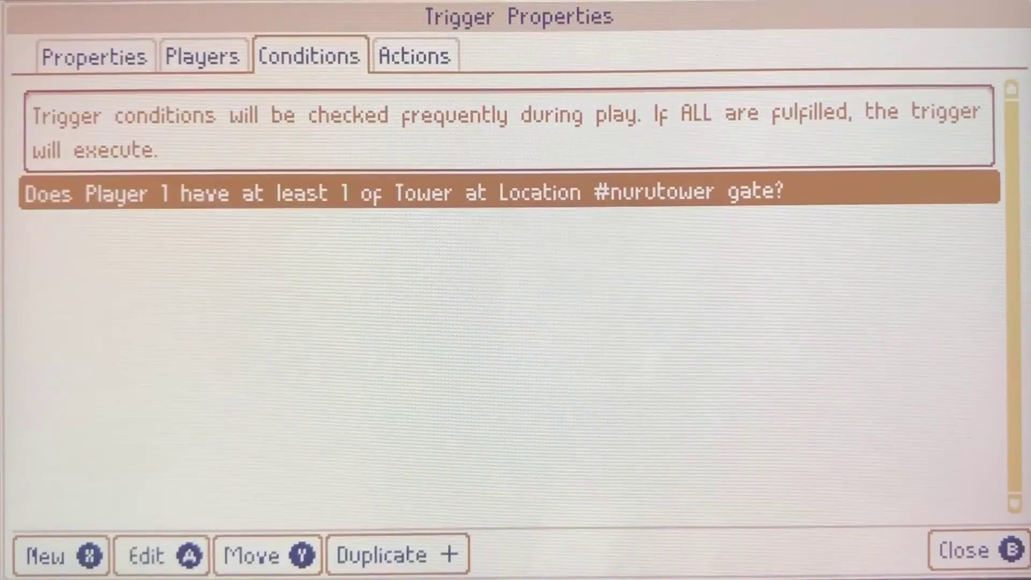
pyautogui.press('Right')
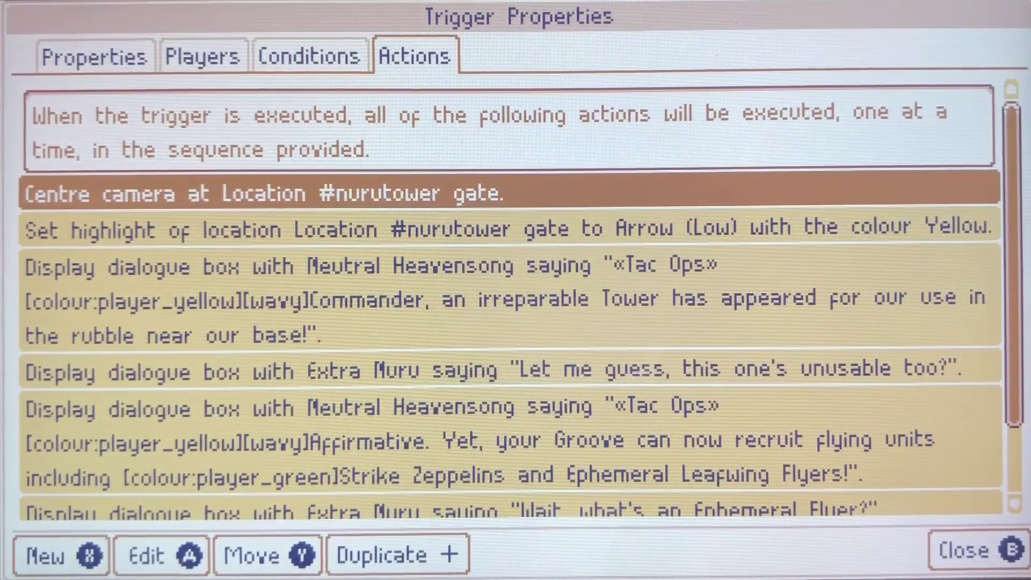
pyautogui.press('Down')
pyautogui.press('Up')
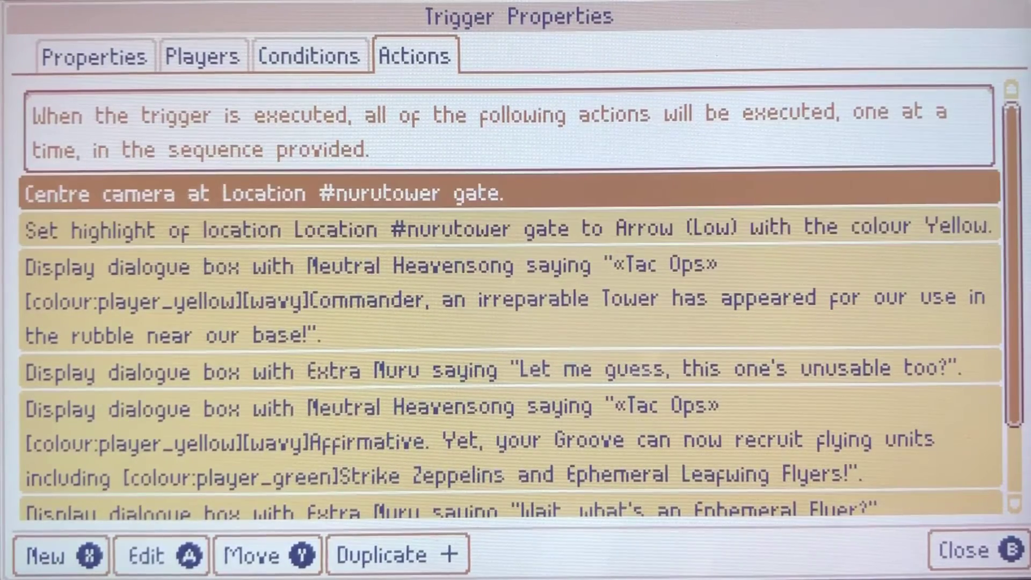
pyautogui.press('Down')
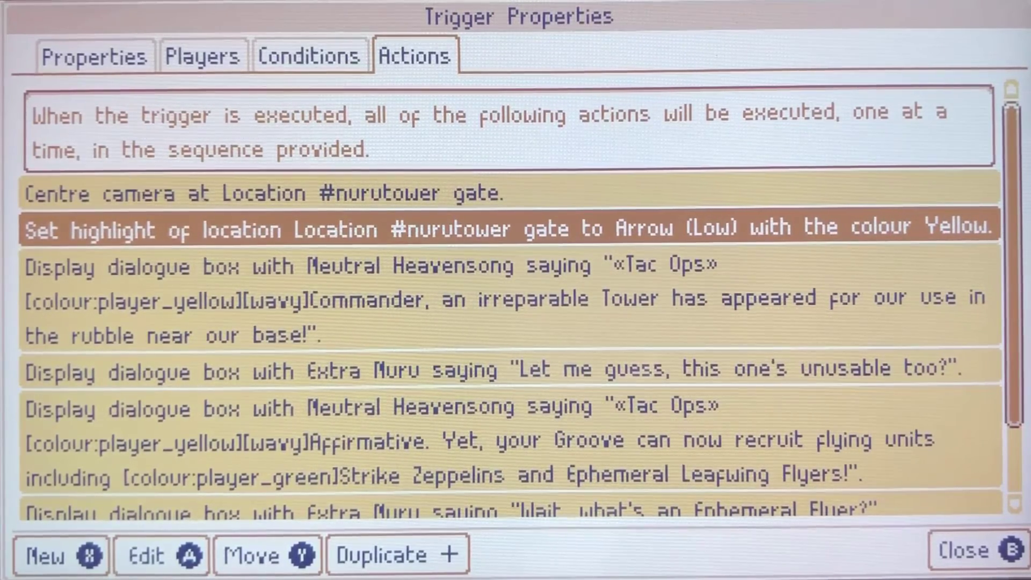
pyautogui.press('Down')
pyautogui.press('Down')
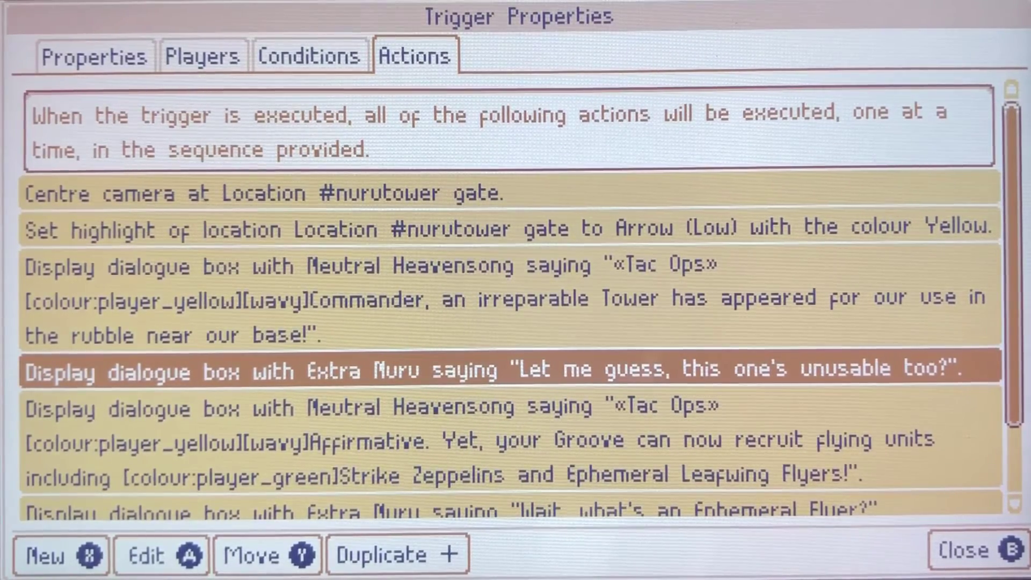
pyautogui.press('Escape')
# - Open the #Nuru Visit crash site1 spawn noballoon yet trigger, examine its players, conditions and dialogue action, and close it
pyautogui.press('Down')
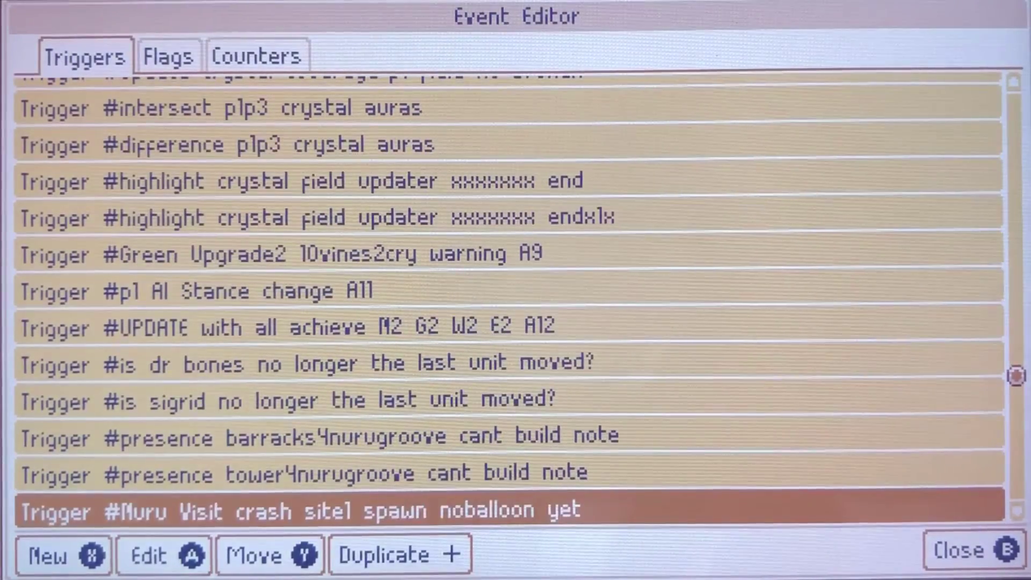
pyautogui.press('Return')
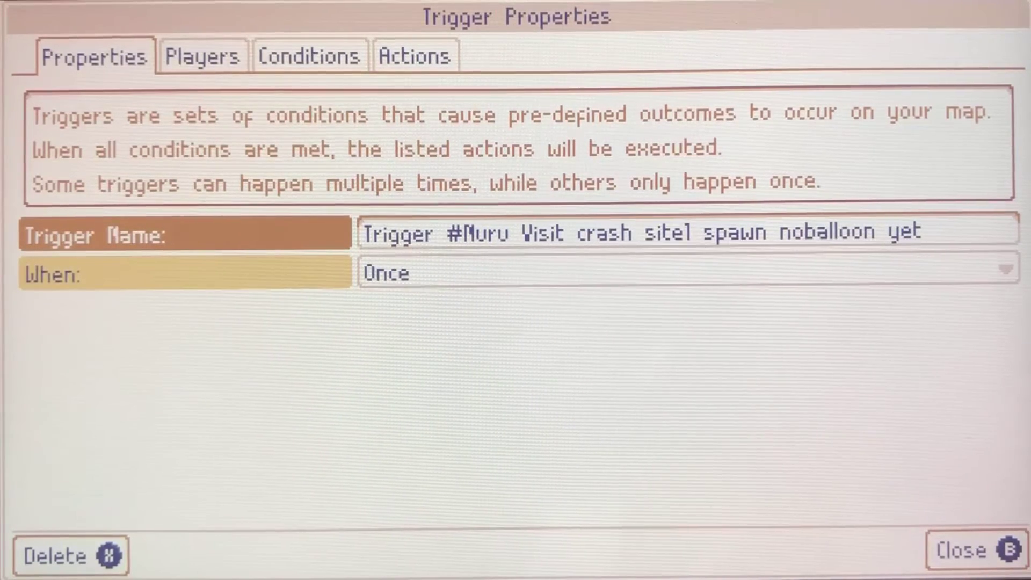
pyautogui.press('Right')
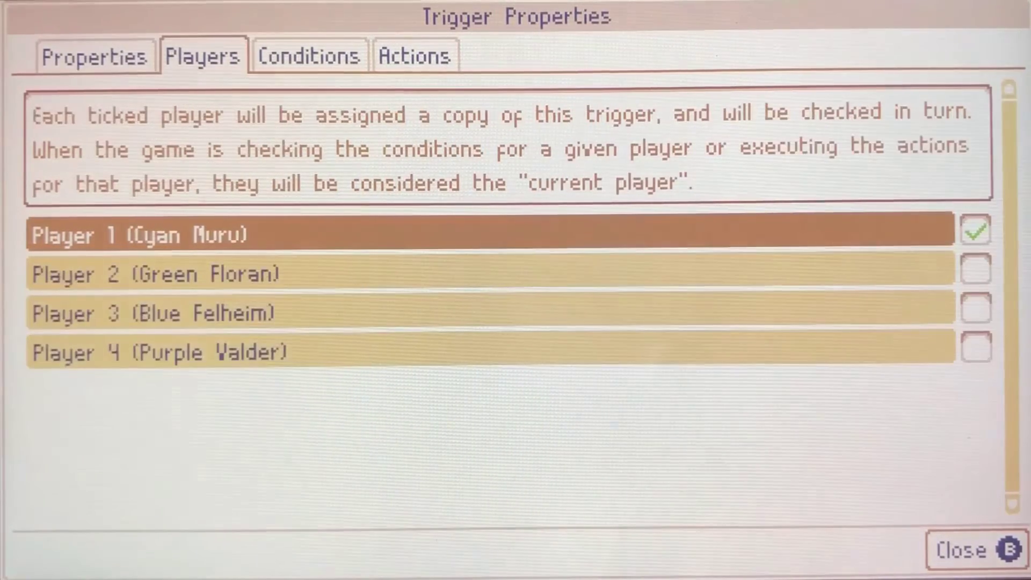
pyautogui.press('Right')
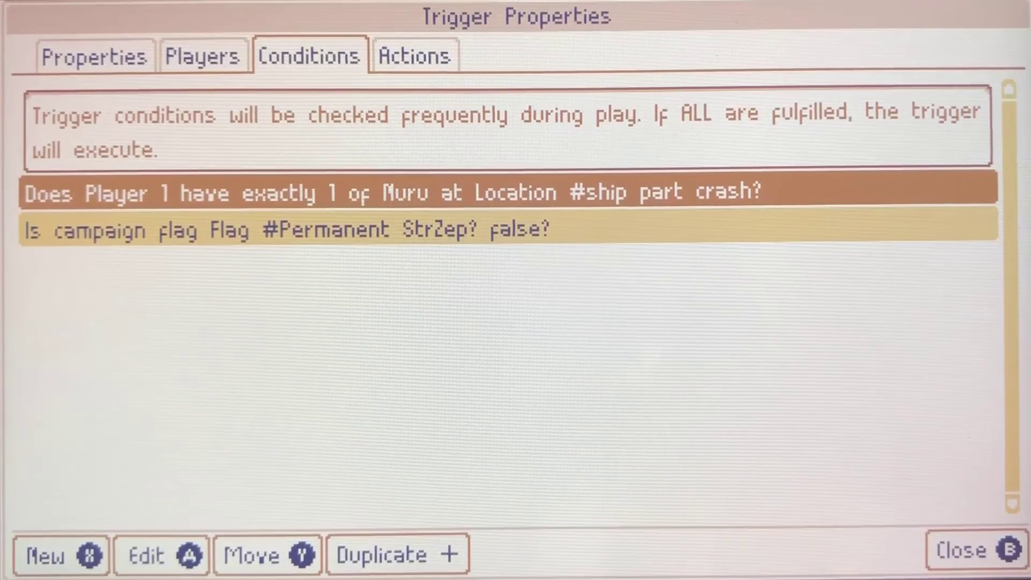
pyautogui.press('Right')
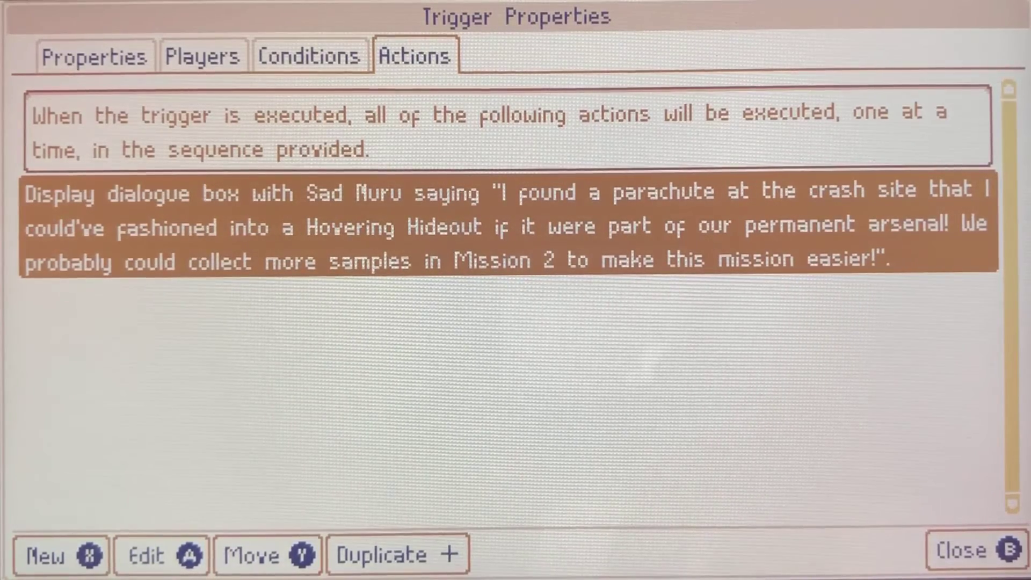
pyautogui.press('Escape')
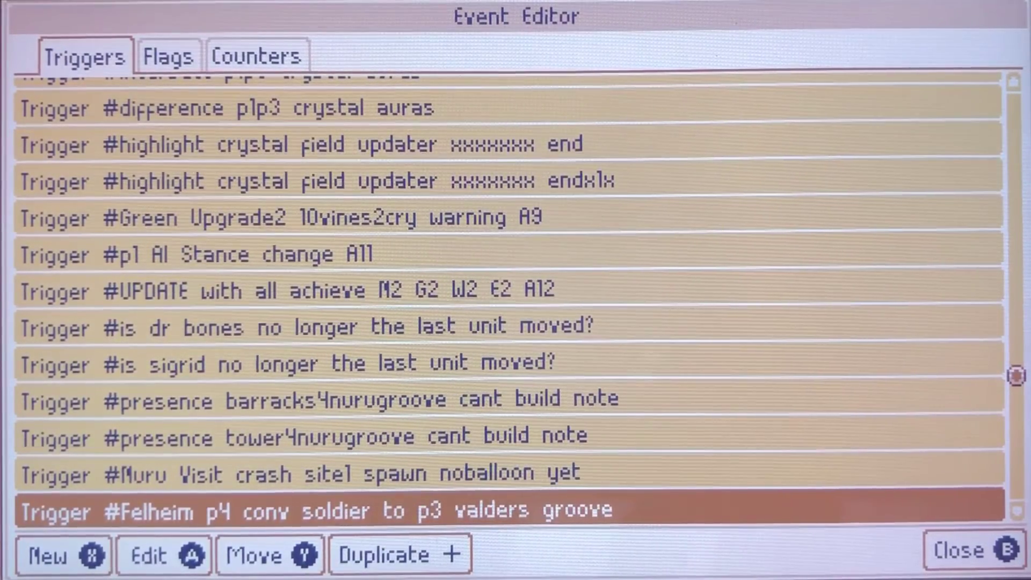
# - Open the #Felheim p4 conv soldier to p3 valders groove trigger, examine its repeat setting and Soldier condition, and close it
pyautogui.press('Down')
pyautogui.press('Down')
pyautogui.press('Down')
pyautogui.press('Down')
pyautogui.press('Up')
pyautogui.press('Up')
pyautogui.press('Up')
pyautogui.press('Up')
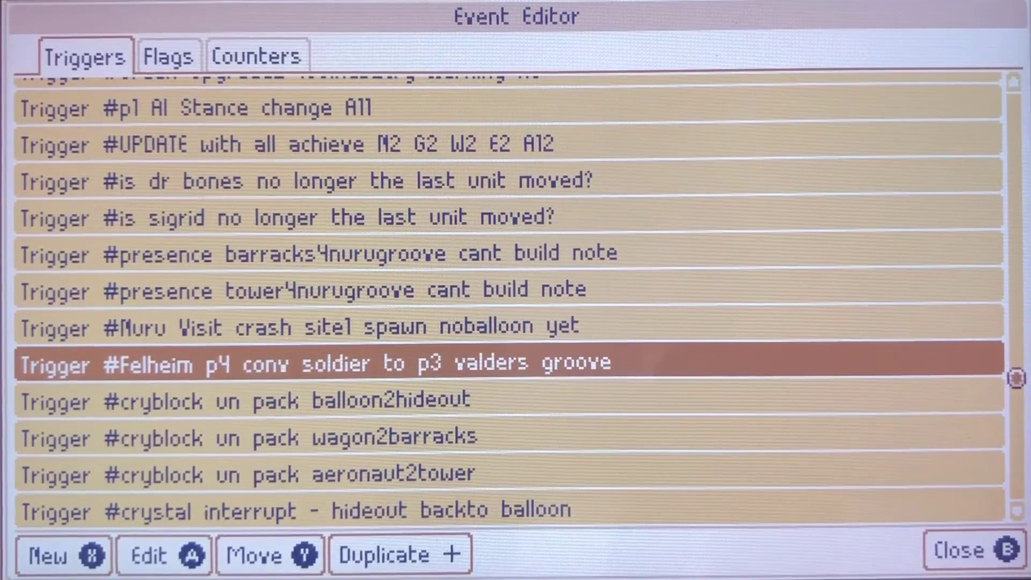
pyautogui.press('Return')
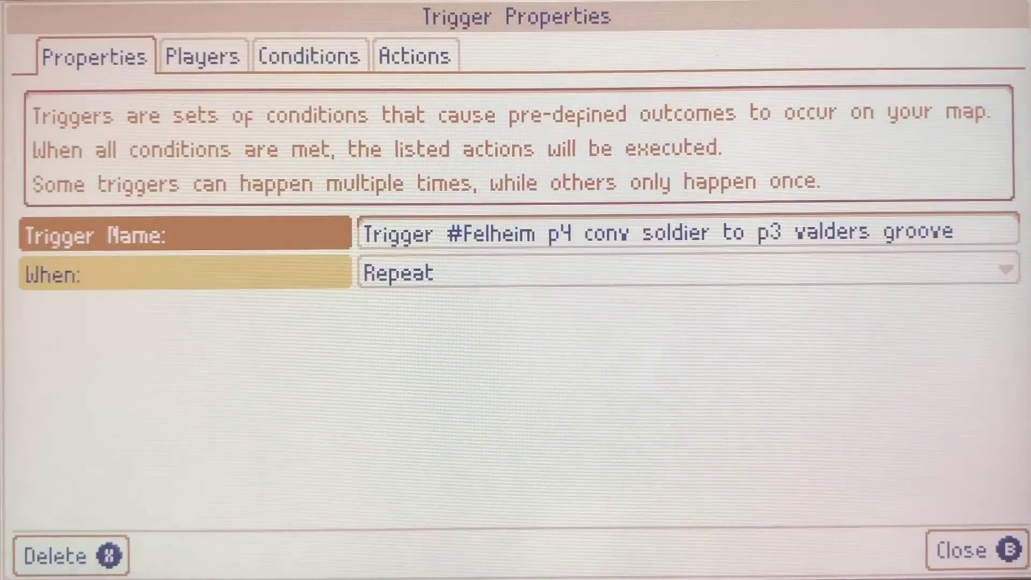
pyautogui.press('Tab')
pyautogui.press('Tab')
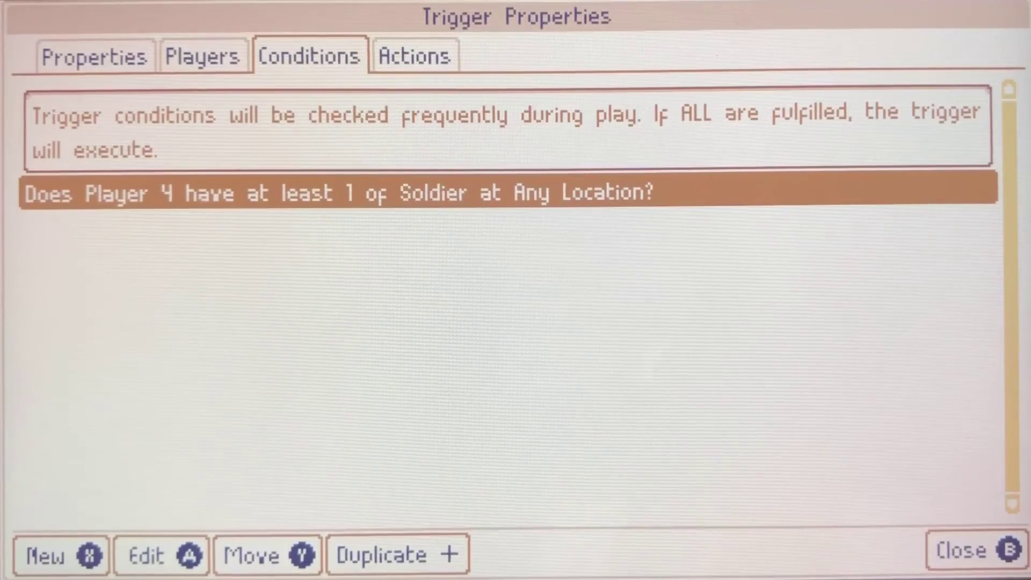
pyautogui.press('Escape')
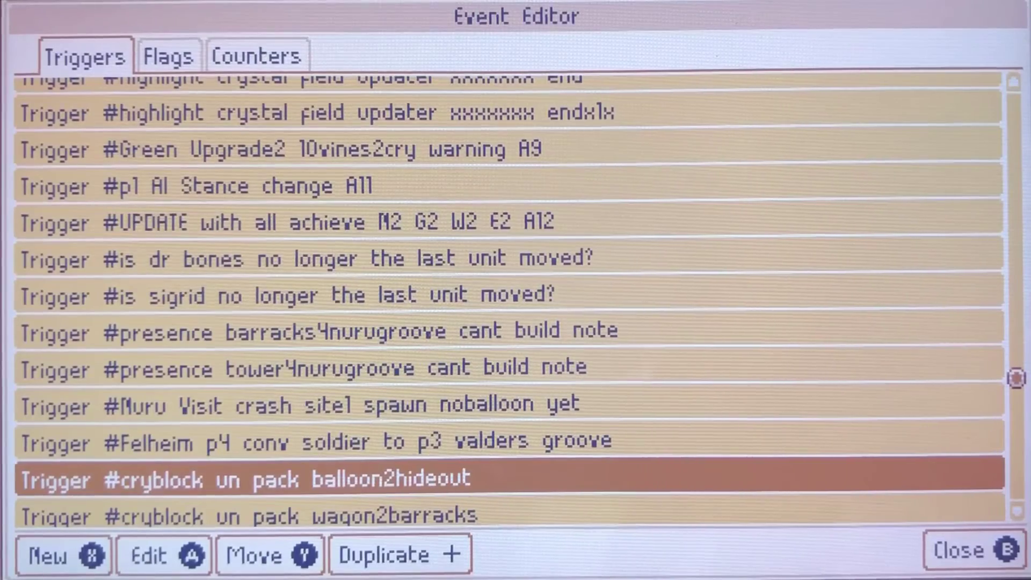
# - Open the #cryblock un pack balloon2hideout trigger, examine its conditions and its two unit-change actions, and close it
pyautogui.press('Return')
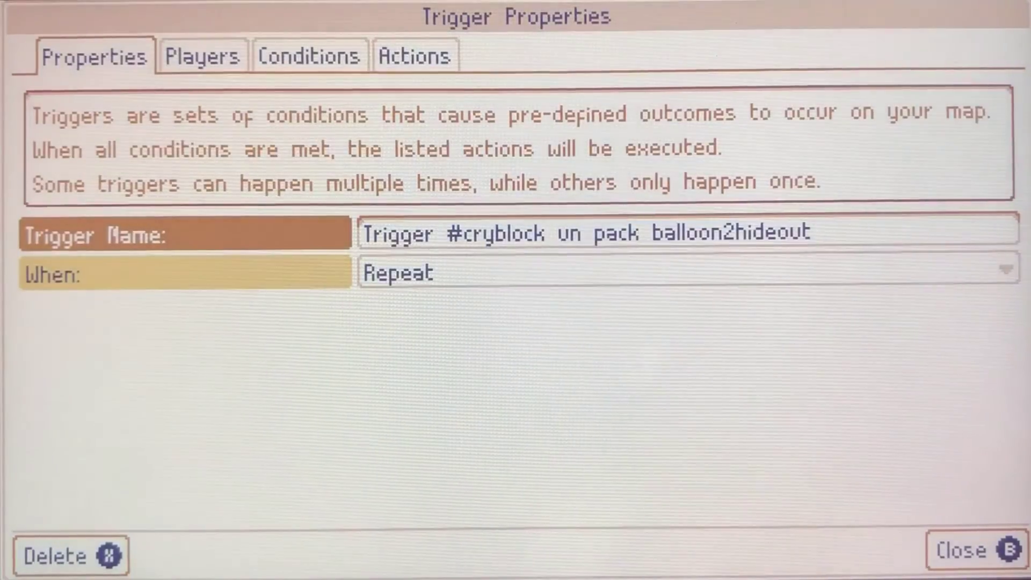
pyautogui.press('Tab')
pyautogui.press('Tab')
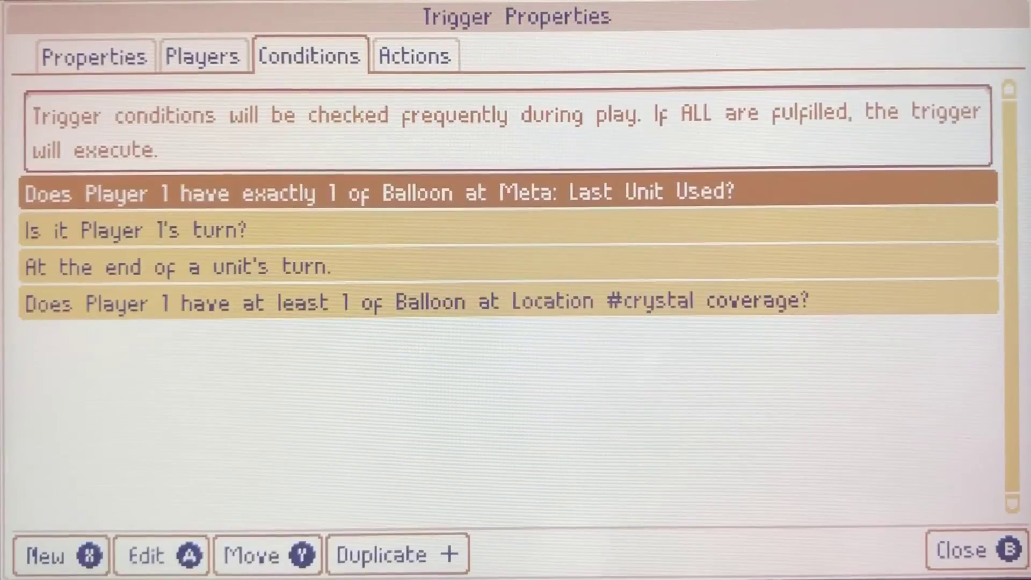
pyautogui.press('Down')
pyautogui.press('Down')
pyautogui.press('Down')
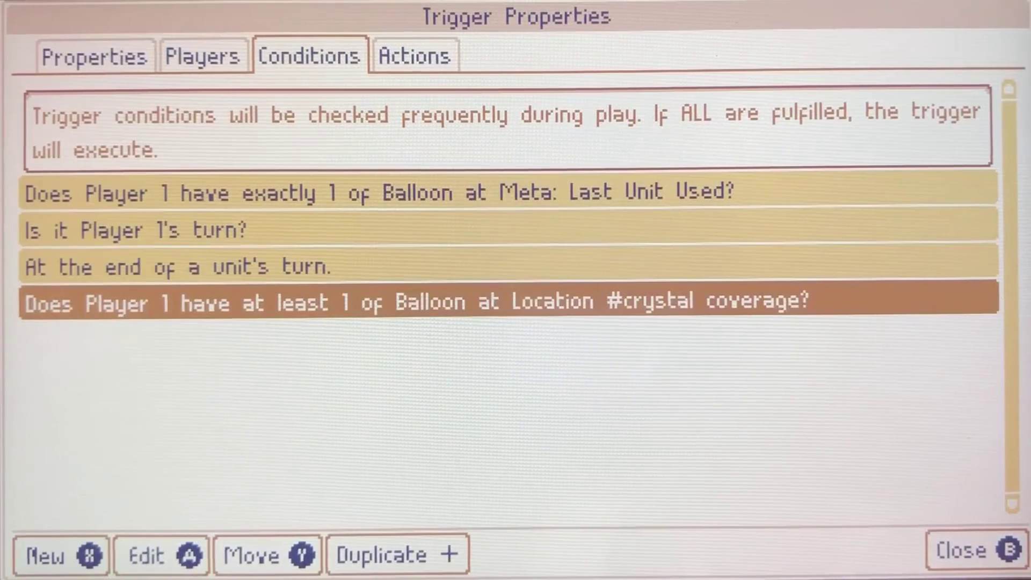
pyautogui.press('Tab')
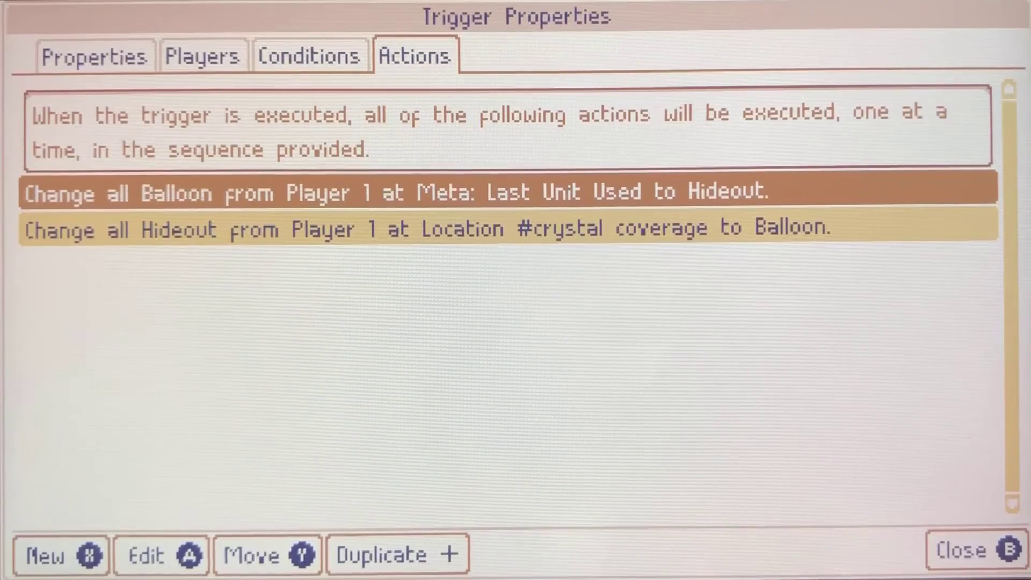
pyautogui.press('Down')
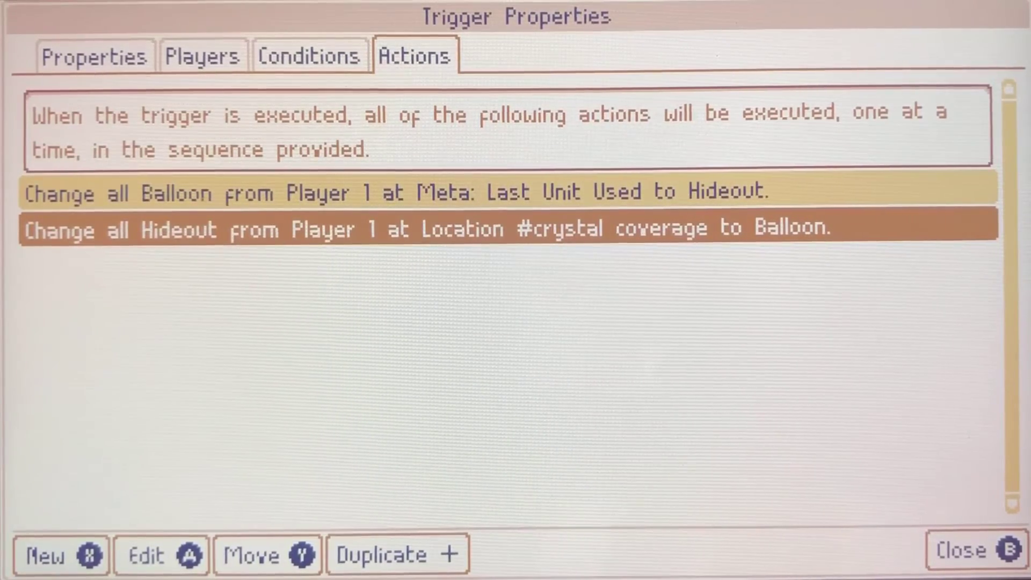
pyautogui.press('Escape')
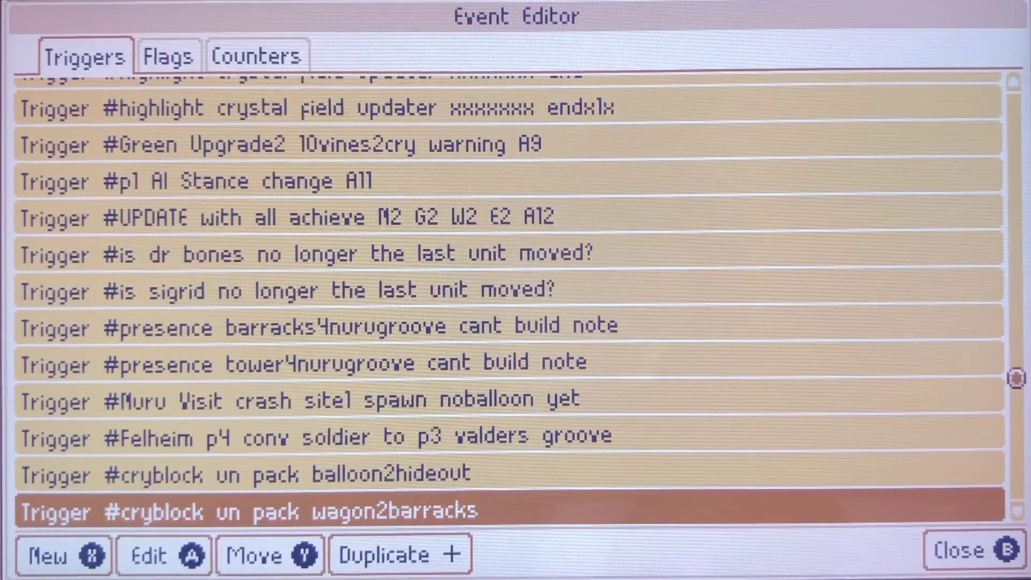
# - Open the #cryblock un pack wagon2barracks trigger, examine its players and its Wagon and Barracks change actions, and close it
pyautogui.press('a')
pyautogui.press('r')
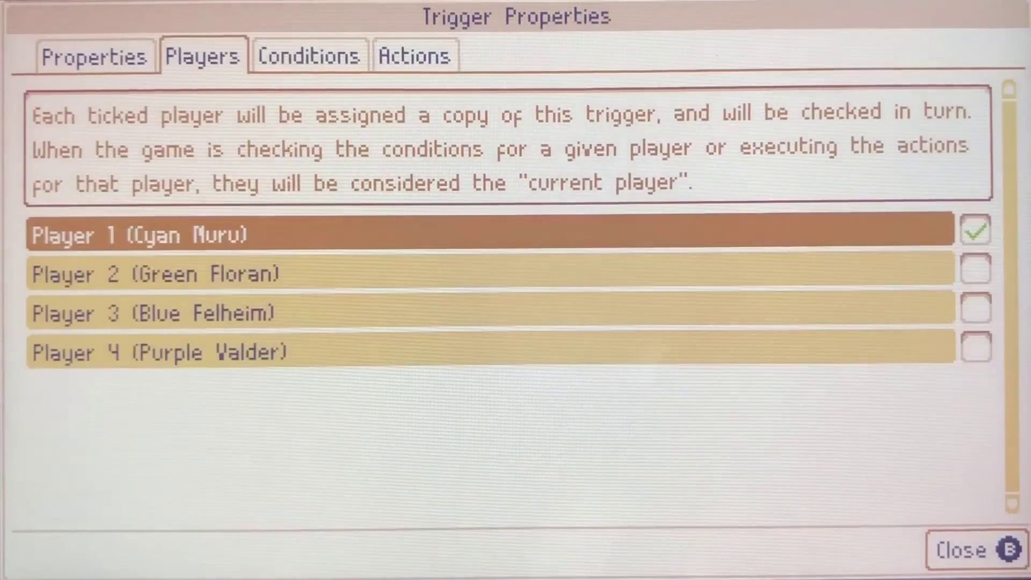
pyautogui.press('r')
pyautogui.press('r')
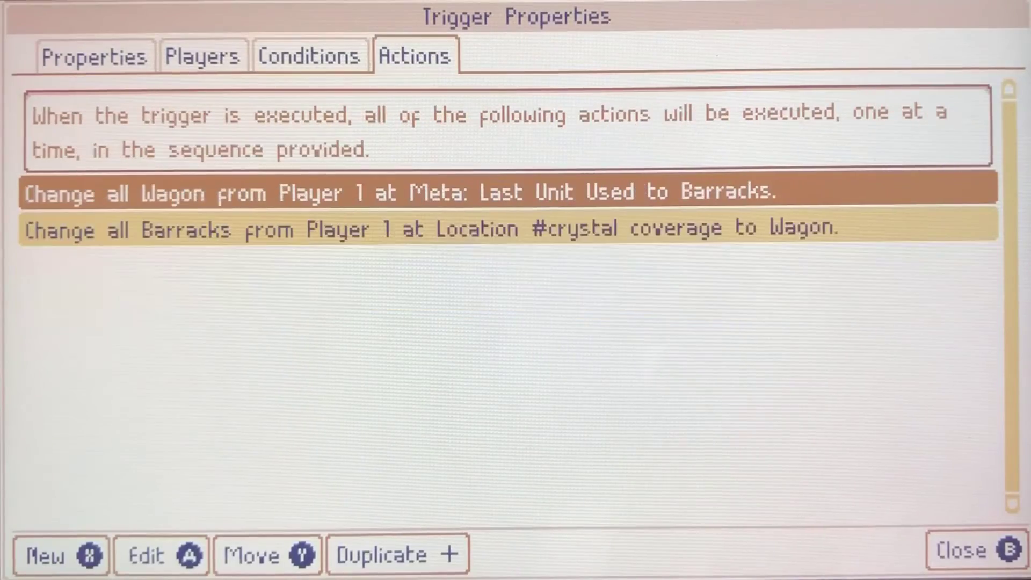
pyautogui.press('Down')
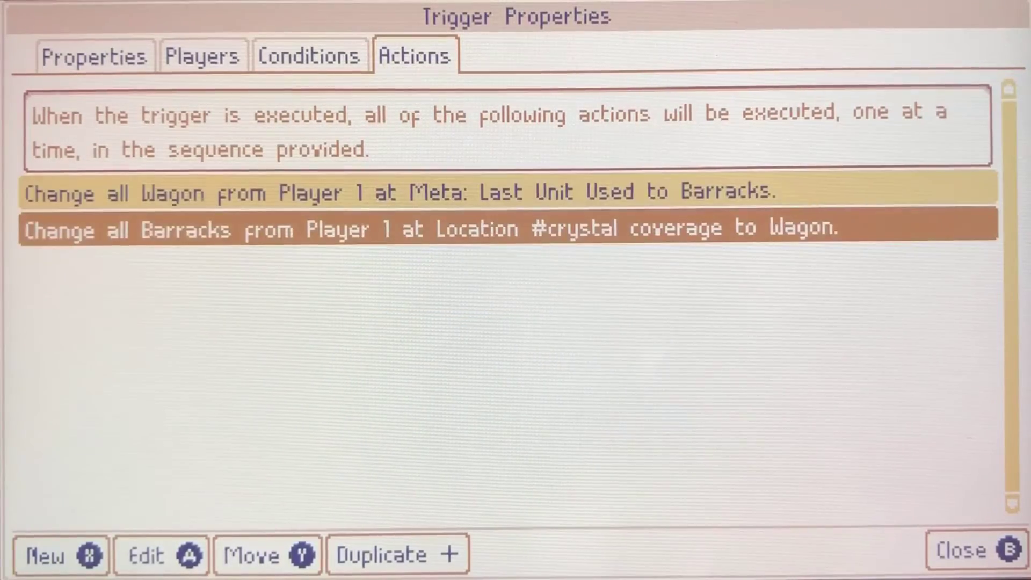
pyautogui.press('Escape')
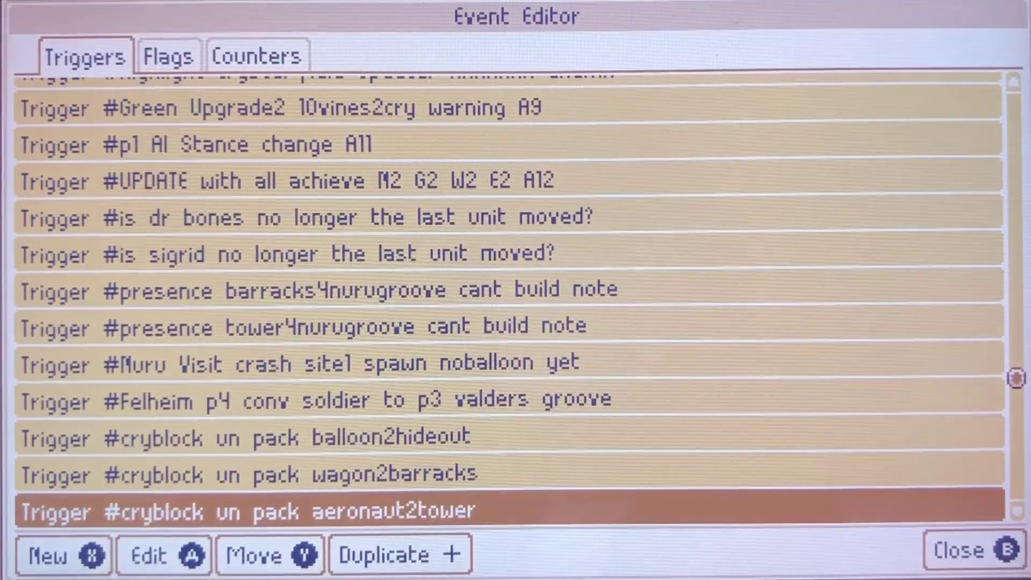
# - Open the #cryblock un pack aeronaut2tower trigger, examine its conditions, and close it
pyautogui.press('Return')
pyautogui.press('r')
pyautogui.press('r')
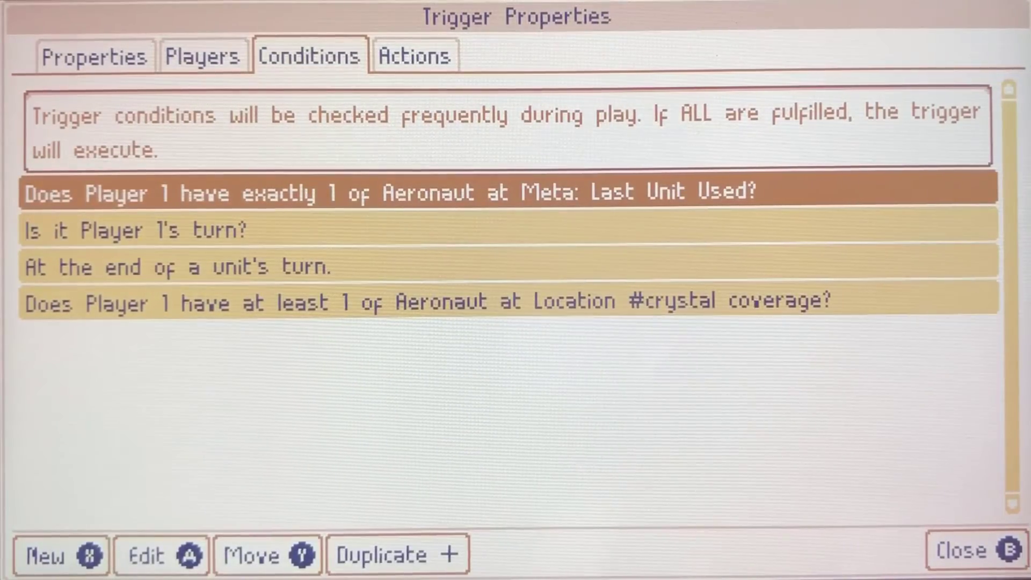
pyautogui.press('Escape')
pyautogui.press('Down')
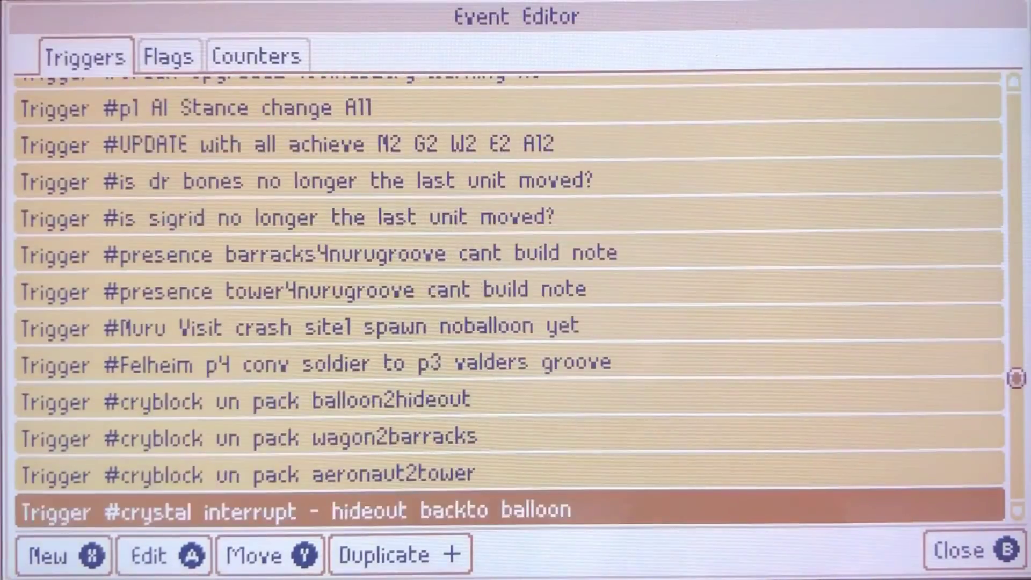
# - Open the #crystal interrupt - hideout backto balloon trigger, examine its conditions and its dialogue, unit-change and counter actions, and close it
pyautogui.press('Down')
pyautogui.press('Down')
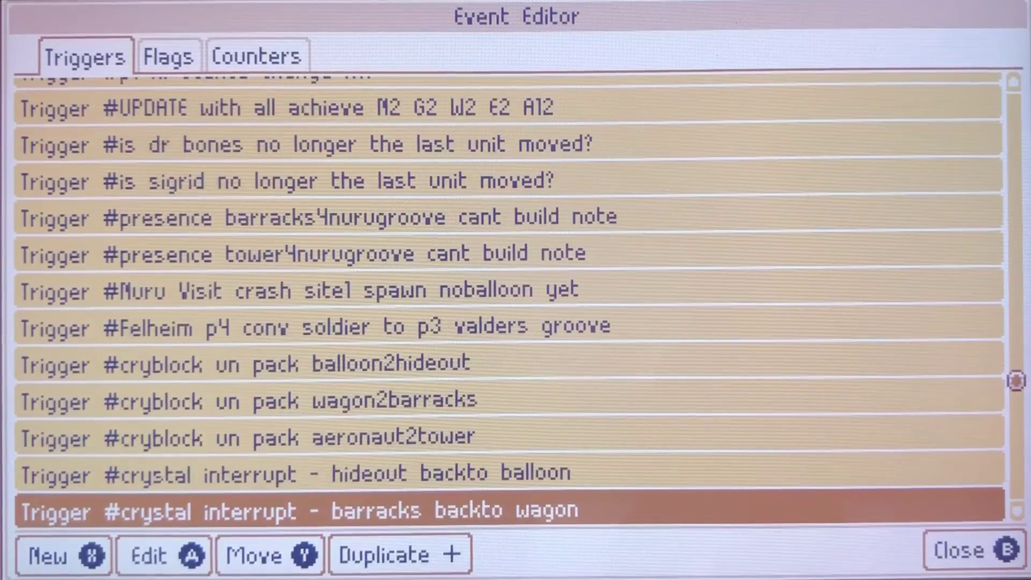
pyautogui.press('Up')
pyautogui.press('Up')
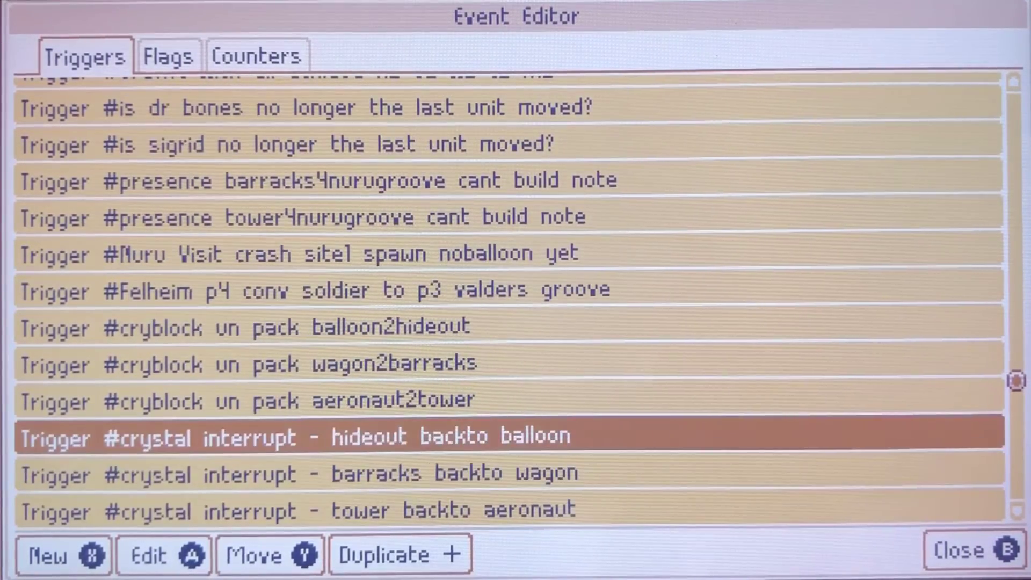
pyautogui.press('Return')
pyautogui.press('Tab')
pyautogui.press('Tab')
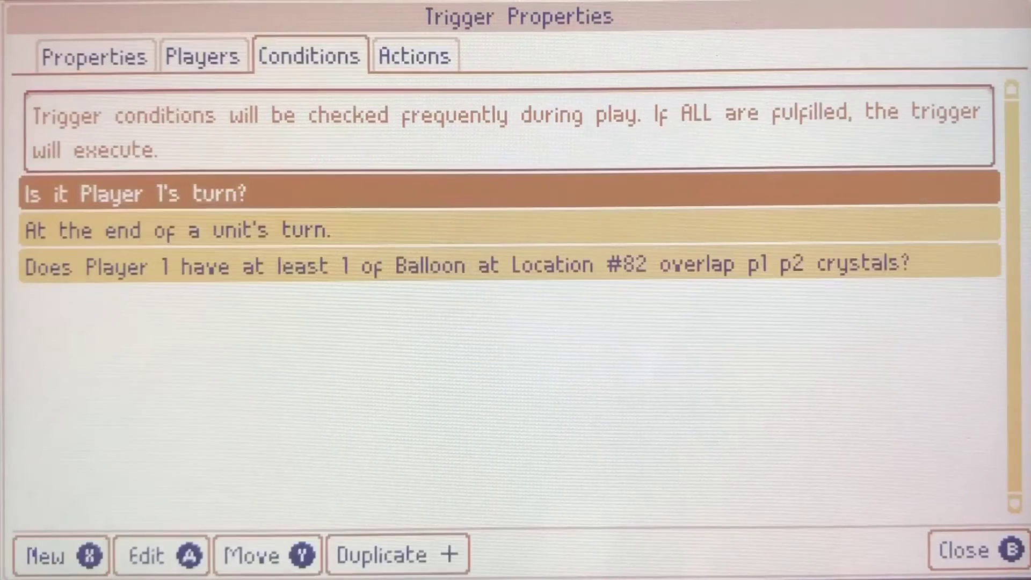
pyautogui.press('Tab')
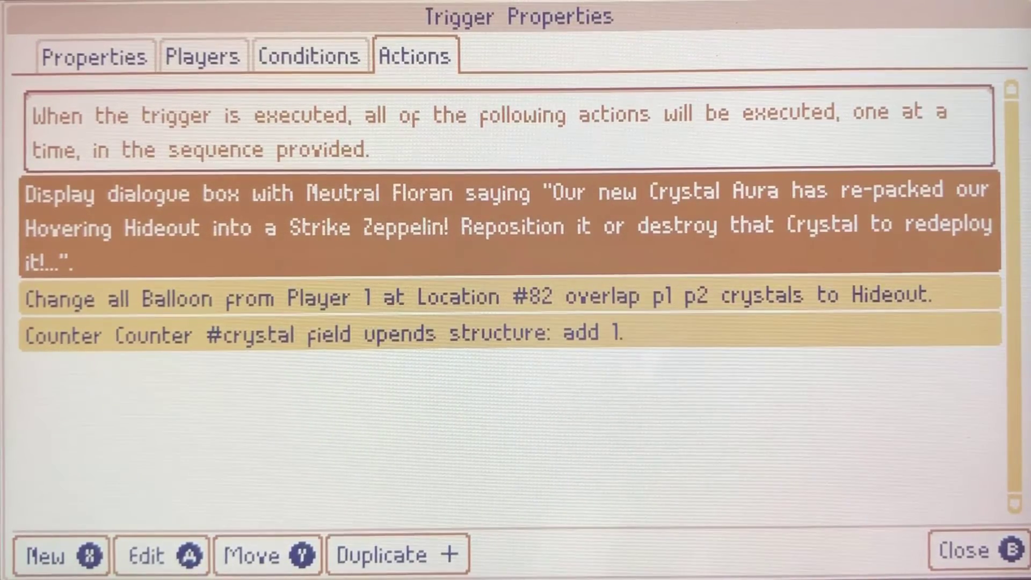
pyautogui.press('Escape')
# - Open the #crystal interrupt - tower backto aeronaut trigger and examine its conditions and its dialogue, unit-change and counter actions
pyautogui.press('Down')
pyautogui.press('Down')
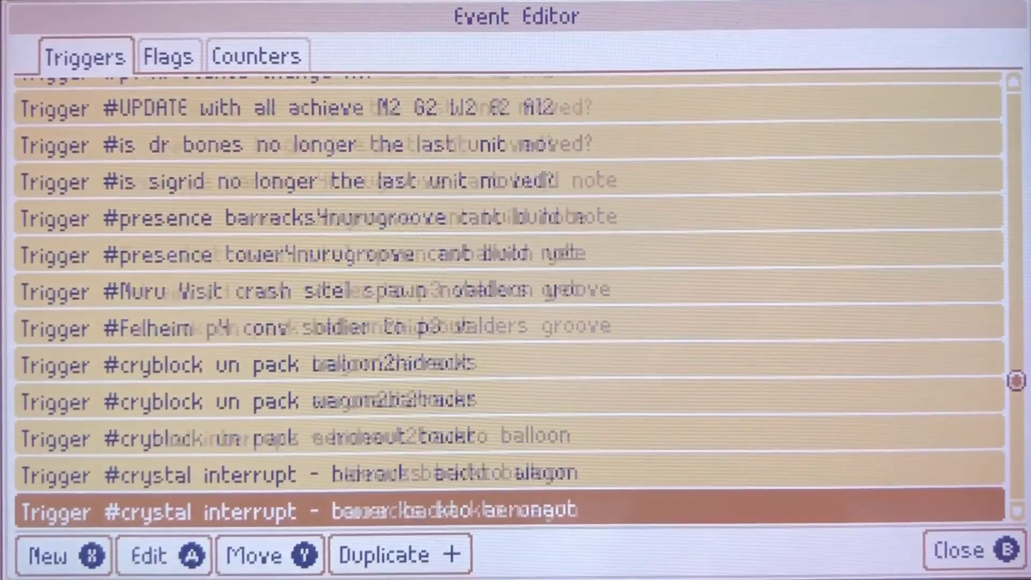
pyautogui.press('Return')
pyautogui.press('Tab')
pyautogui.press('Tab')
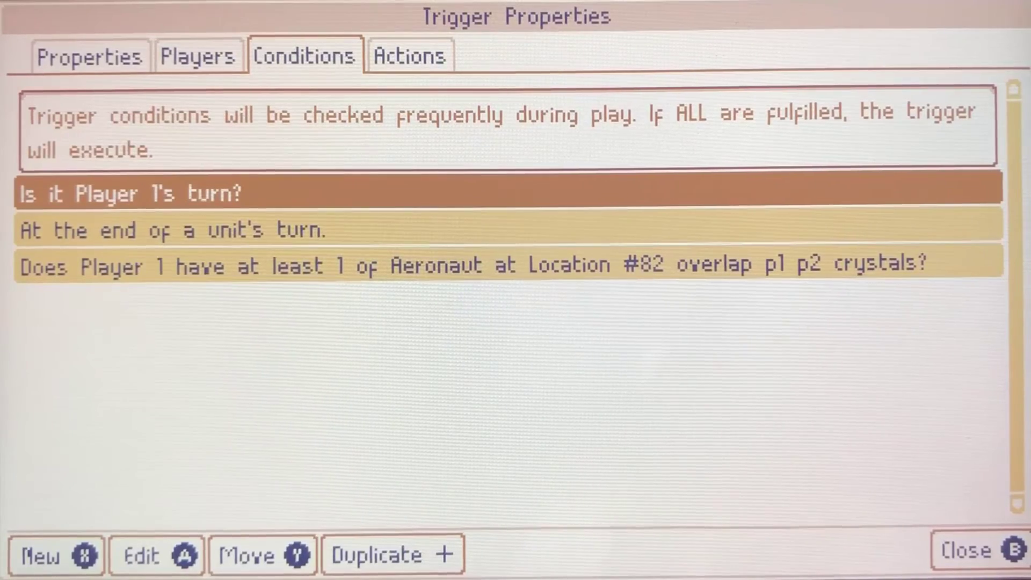
pyautogui.press('Right')
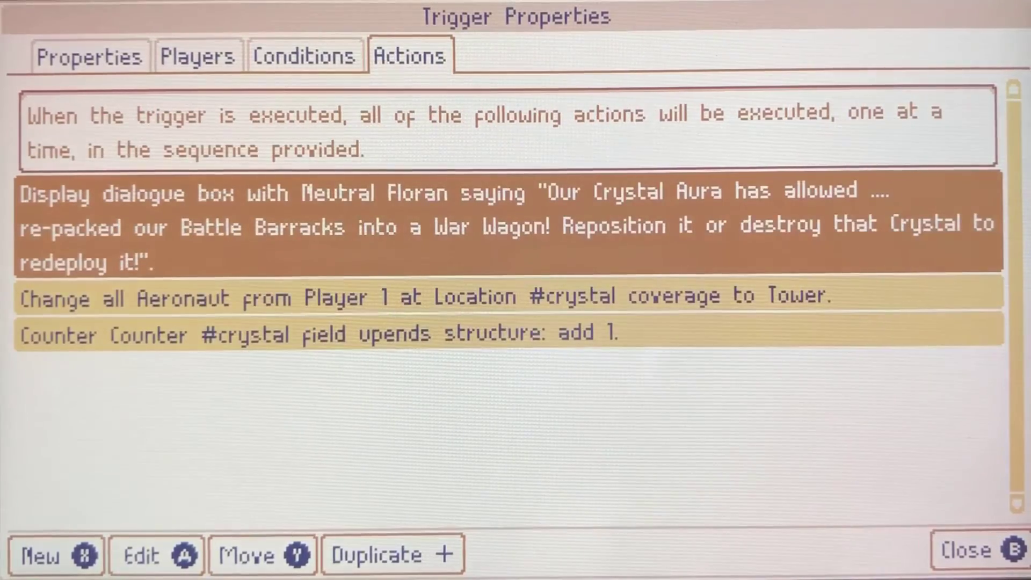
# - Close the #crystal interrupt - tower backto aeronaut trigger and locate the #rm SE GM arrow trigger in the trigger list
pyautogui.press('Escape')
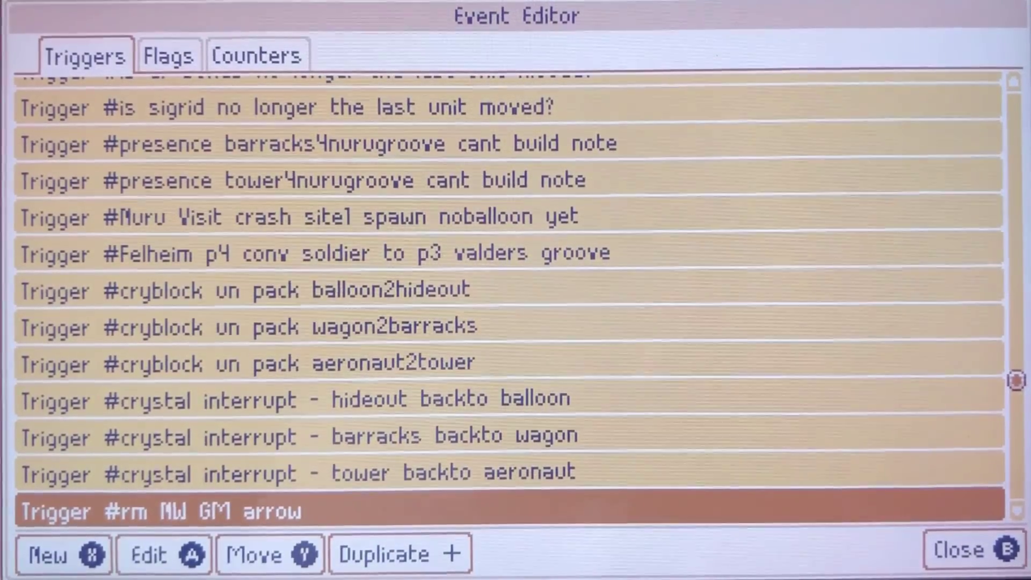
pyautogui.press('Down')
pyautogui.press('Down')
pyautogui.press('Down')
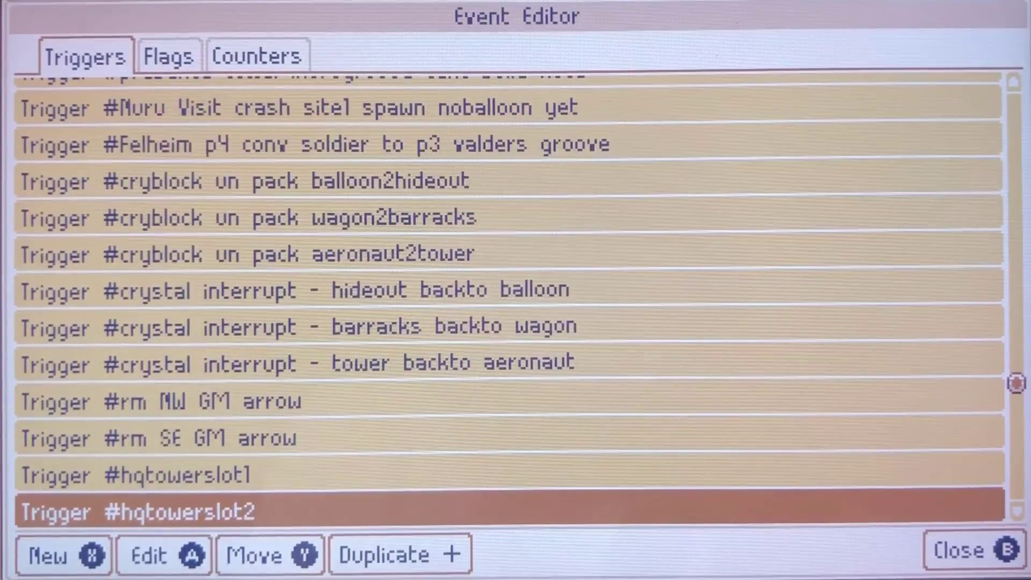
pyautogui.press('Up')
pyautogui.press('Up')
pyautogui.press('Up')
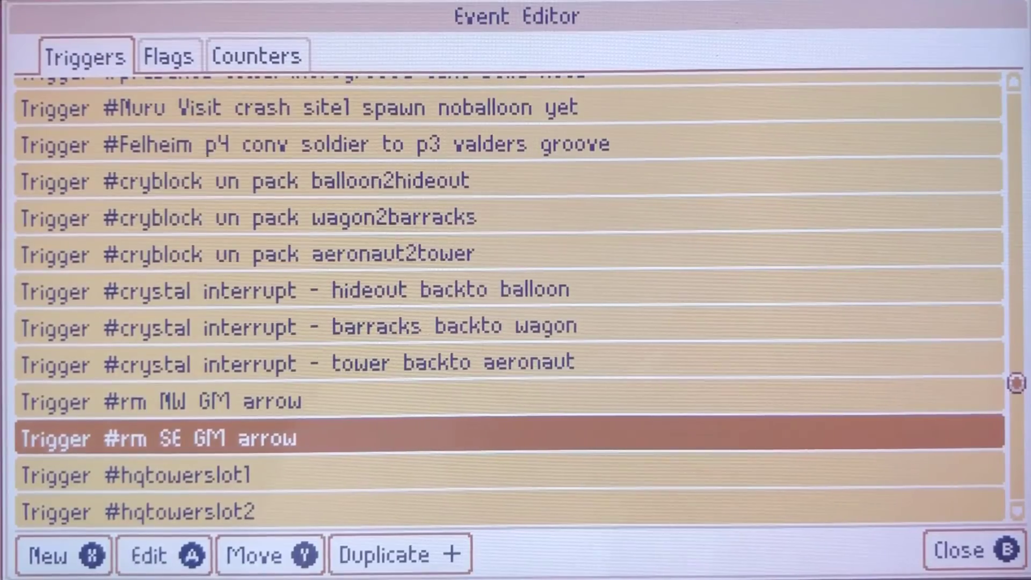
pyautogui.press('Down')
# - Open the #rm SE GM arrow trigger, examine its map flag conditions and its location highlight action, and close it
pyautogui.press('Return')
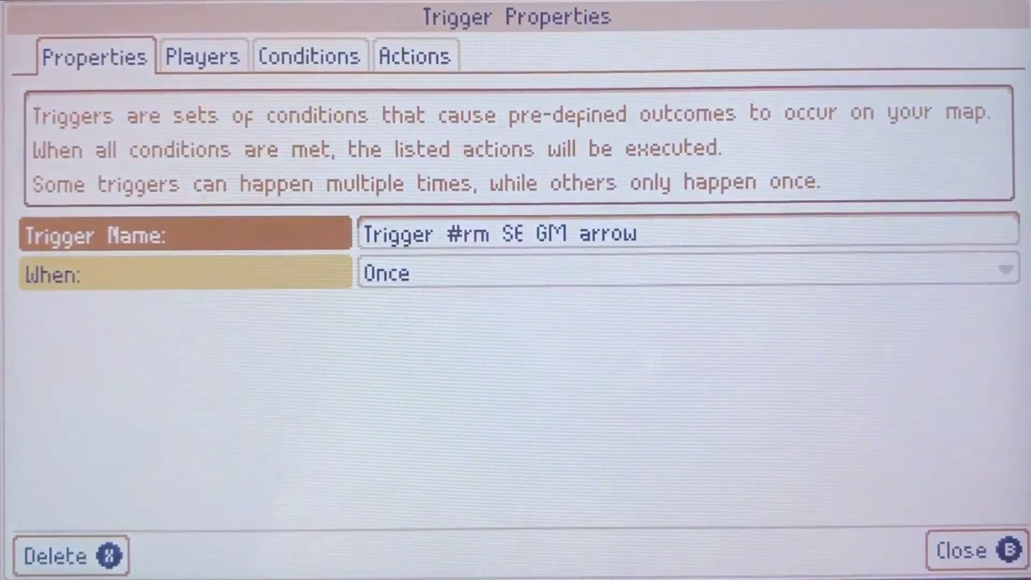
pyautogui.press('Tab')
pyautogui.press('Tab')
pyautogui.press('Down')
pyautogui.press('Down')
pyautogui.press('Down')
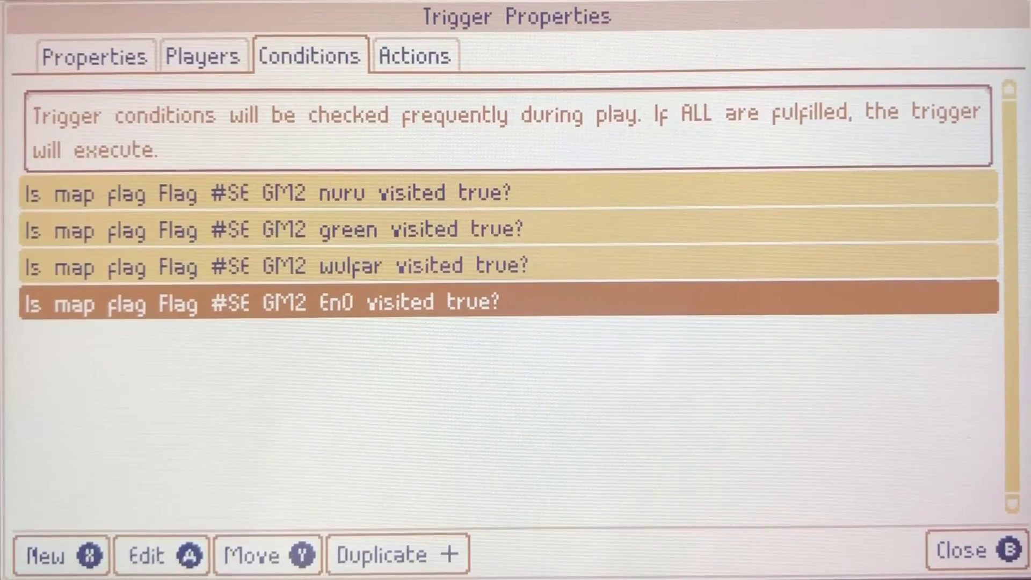
pyautogui.press('Tab')
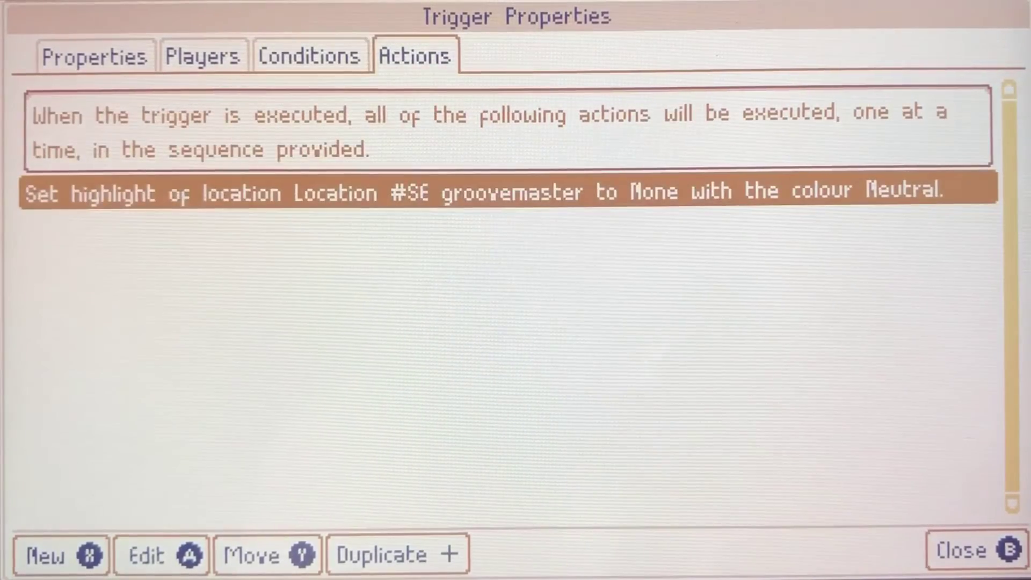
pyautogui.press('Escape')
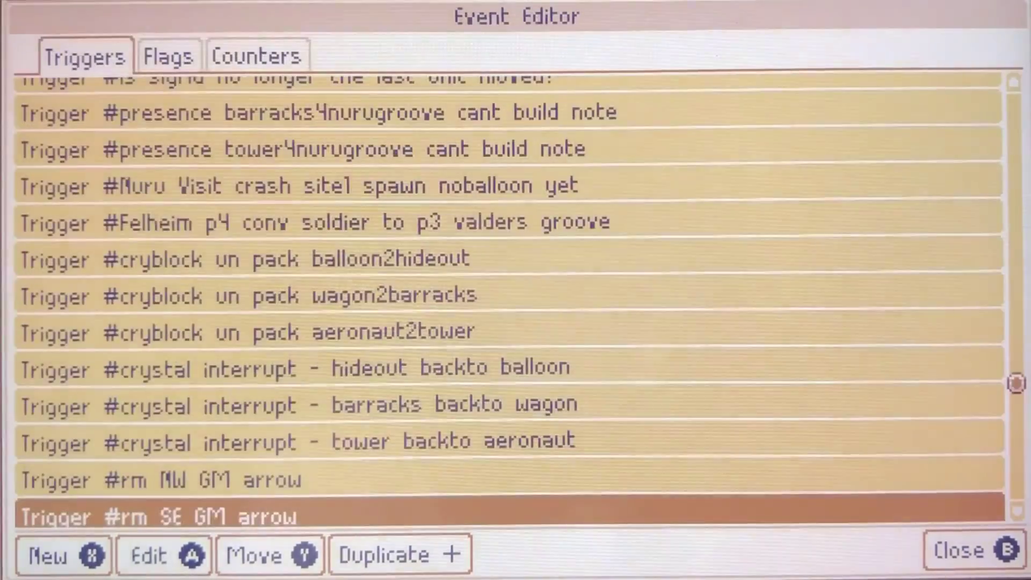
# - Look over the trigger list from #hqtowerslot1 to #p1 6 towers A10 and return to #hqtowerslot1
pyautogui.press('Down')
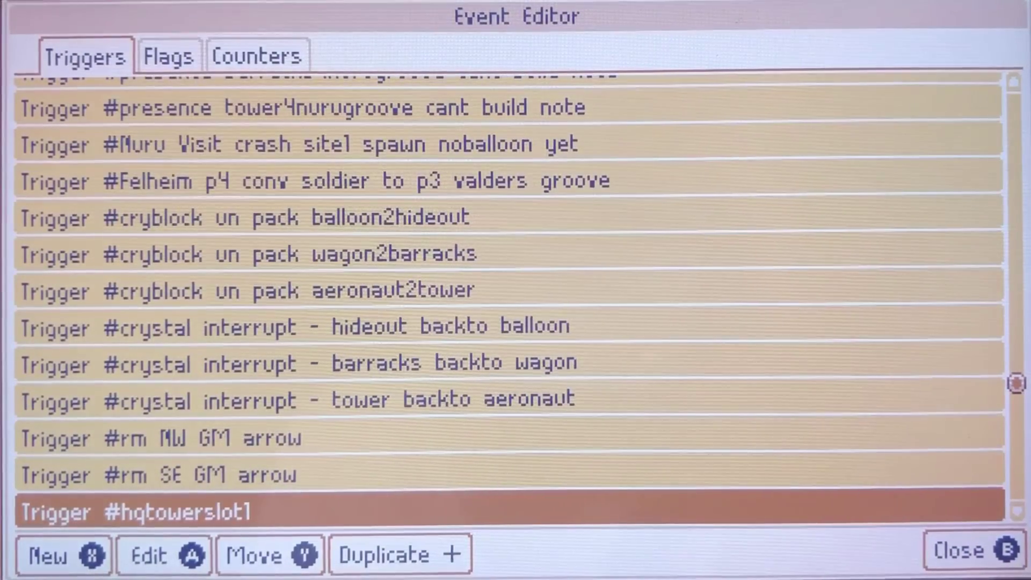
pyautogui.press('+')
pyautogui.press('+')
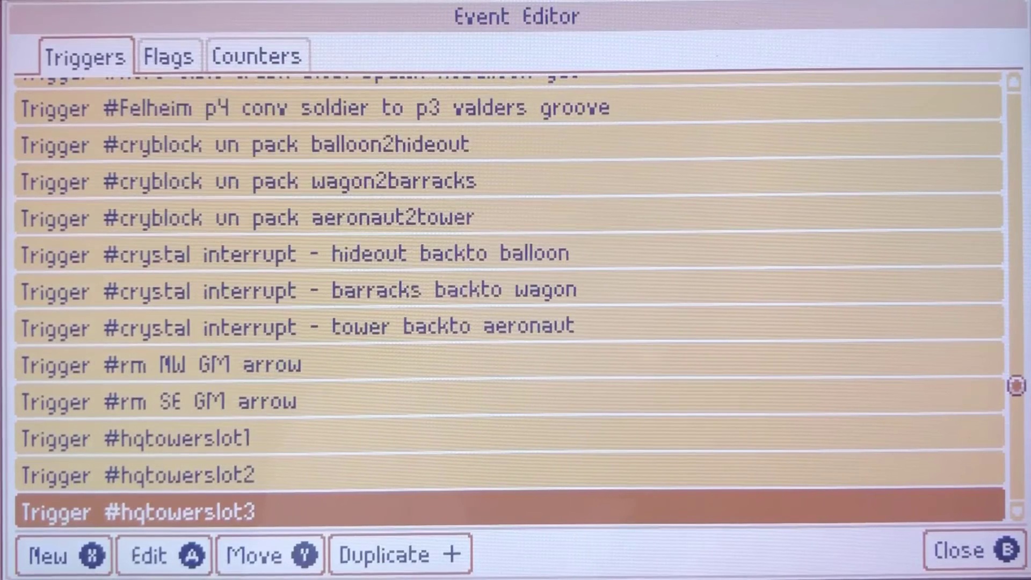
pyautogui.press('+')
pyautogui.press('Down')
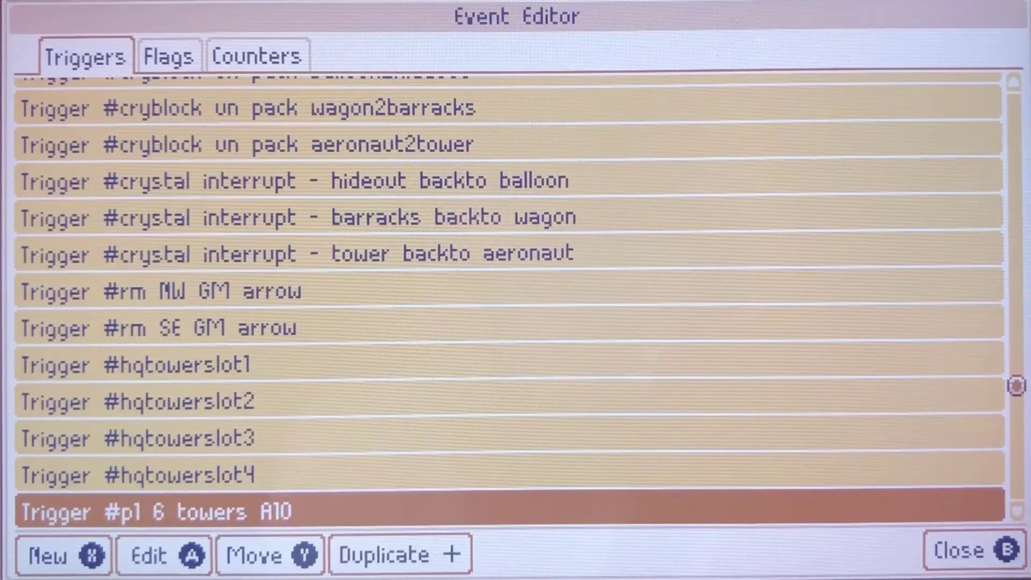
pyautogui.press('Up')
pyautogui.press('Up')
pyautogui.press('Up')
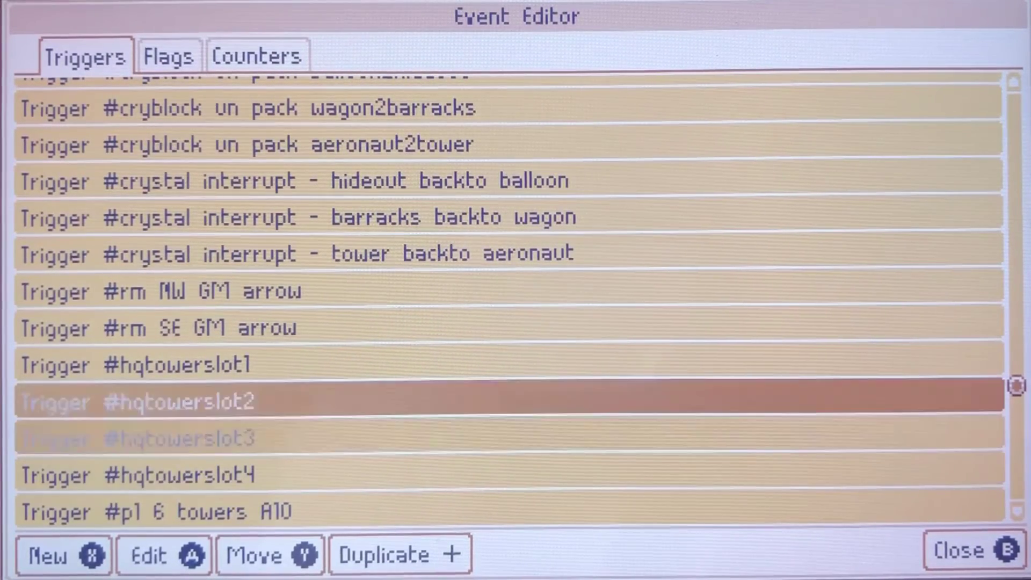
pyautogui.press('Up')
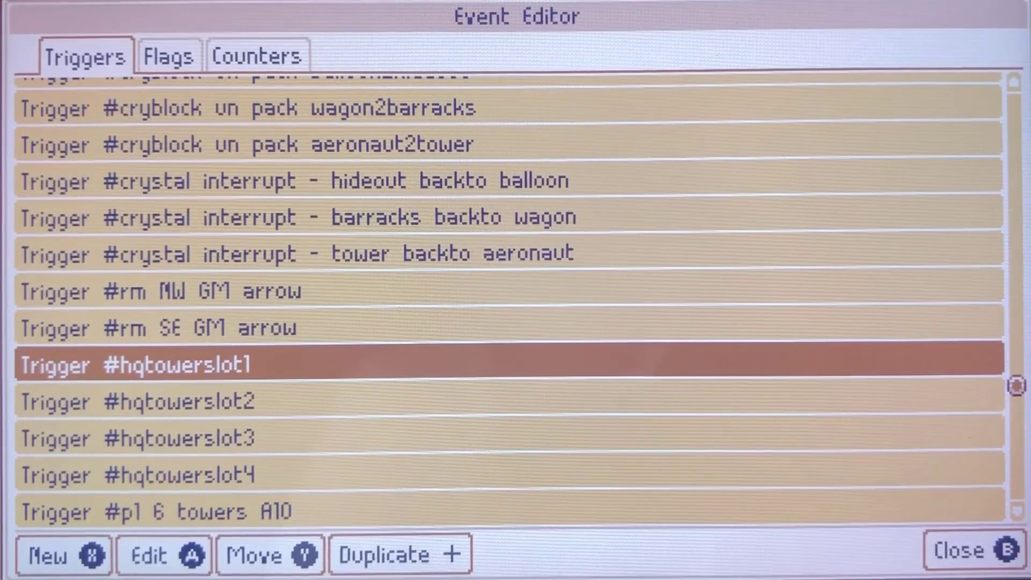
# - Open the #hqtowerslot1 trigger, examine its Tower condition and its highlight and map flag actions, and close it
pyautogui.press('Return')
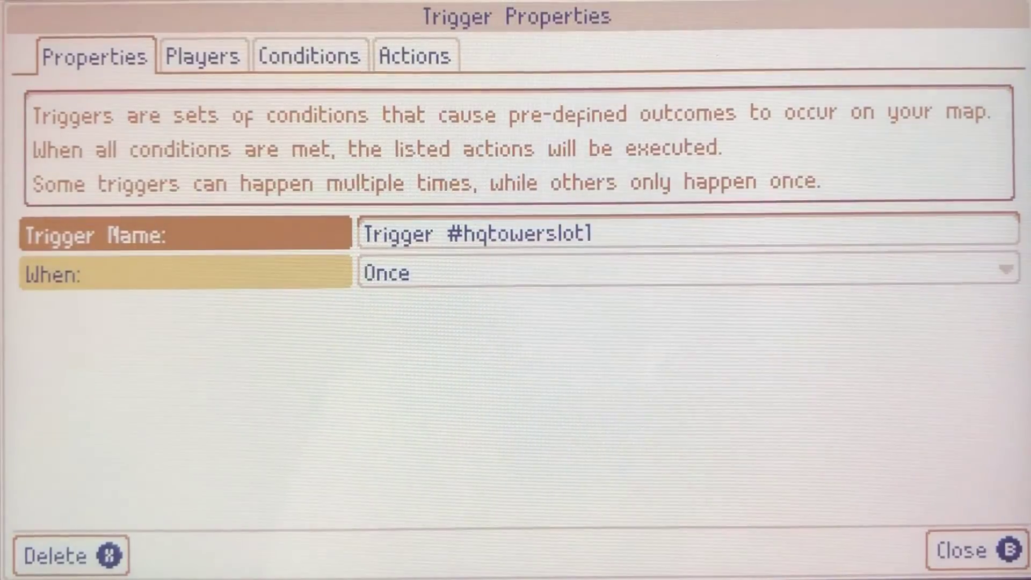
pyautogui.press('Right')
pyautogui.press('Right')
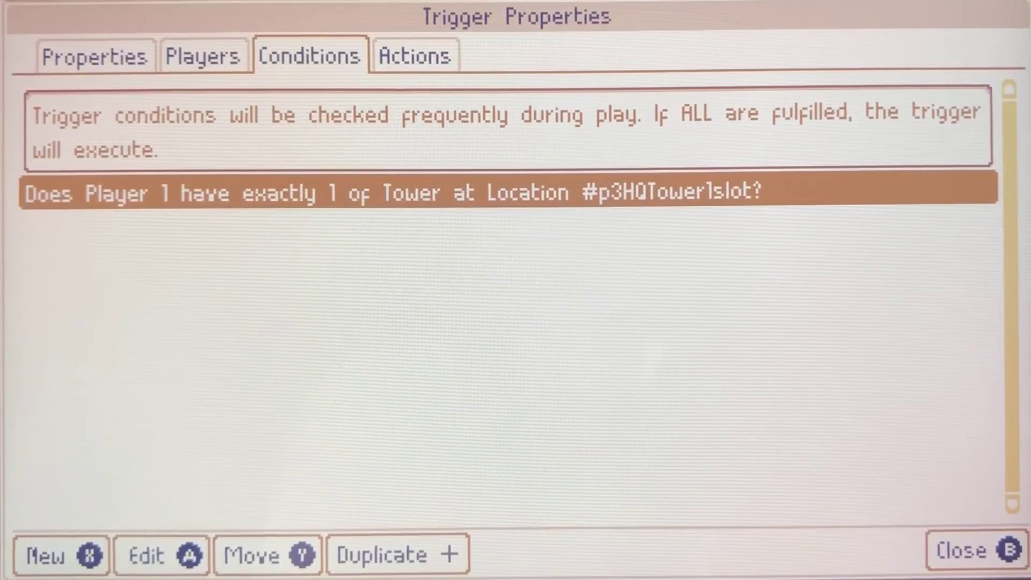
pyautogui.press('Right')
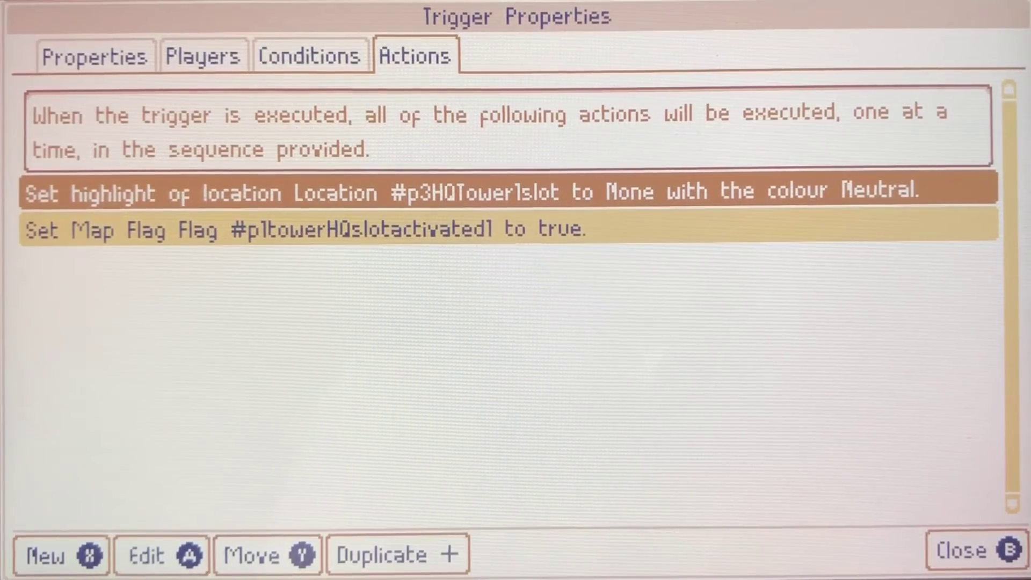
pyautogui.press('Escape')
# - Open the #hqtowerslot4 trigger, examine its Tower location condition, and close it
pyautogui.press('Down')
pyautogui.press('Down')
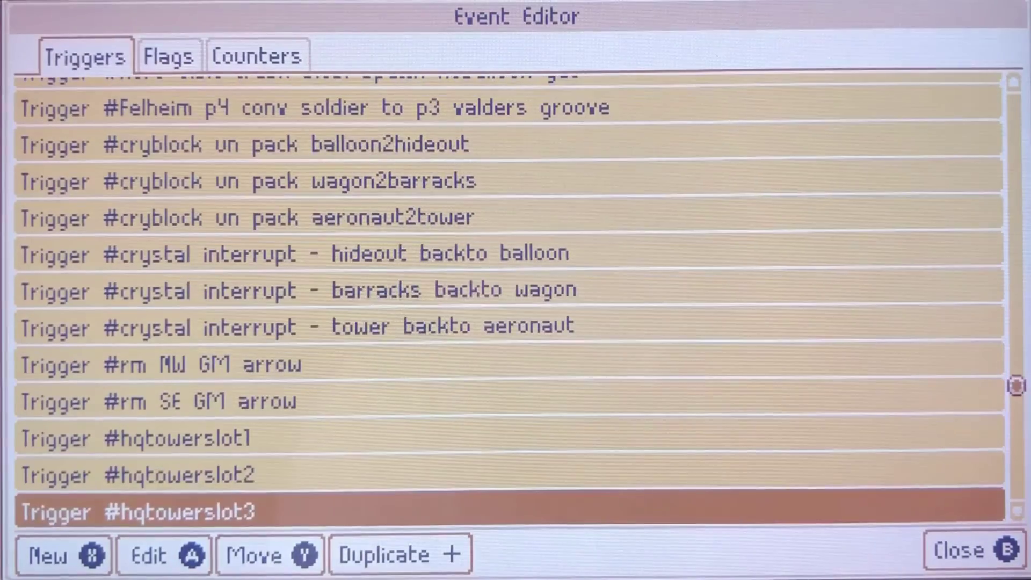
pyautogui.press('Down')
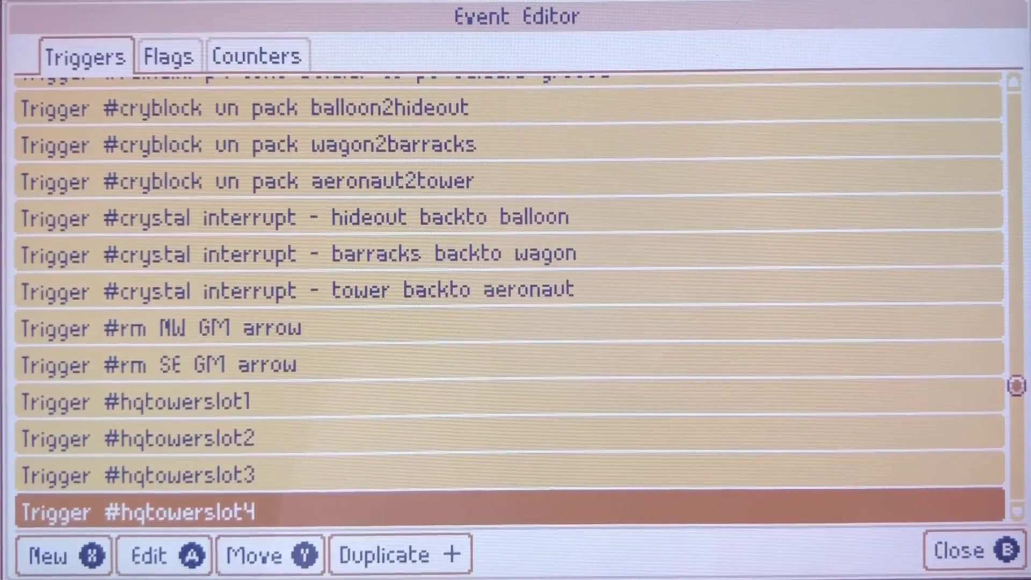
pyautogui.press('Return')
pyautogui.press('Right')
pyautogui.press('Right')
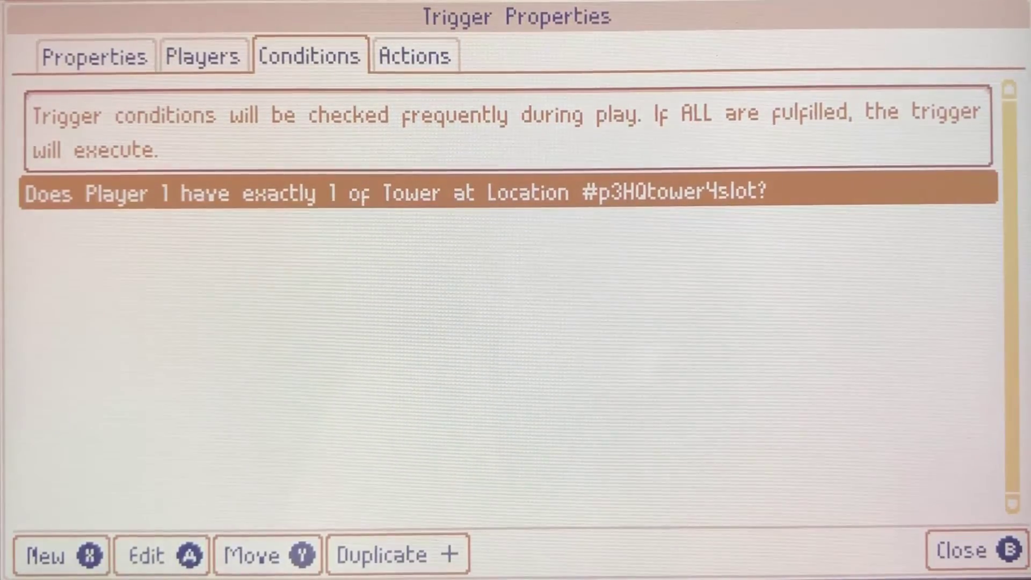
pyautogui.press('Escape')
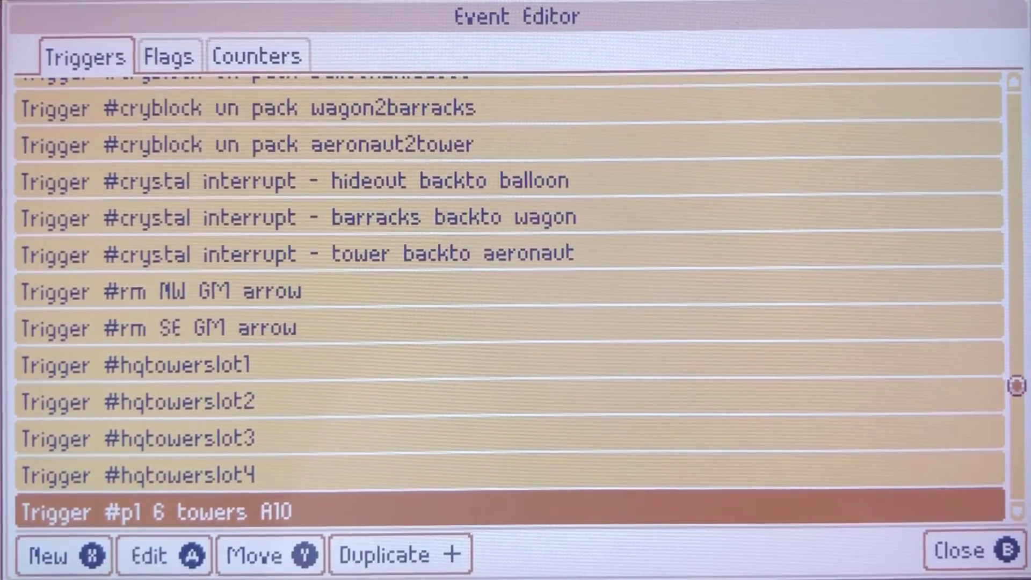
# - Reopen the #hqtowerslot4 trigger, examine its condition along with its highlight and map flag actions, and close it
pyautogui.press('Down')
pyautogui.press('Up')
pyautogui.press('Up')
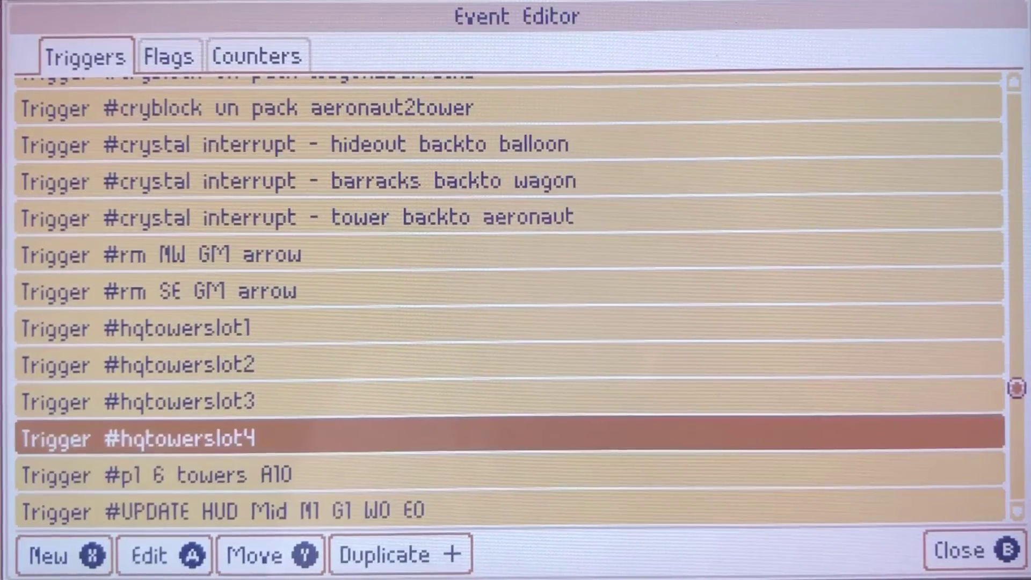
pyautogui.press('Return')
pyautogui.press('Right')
pyautogui.press('Right')
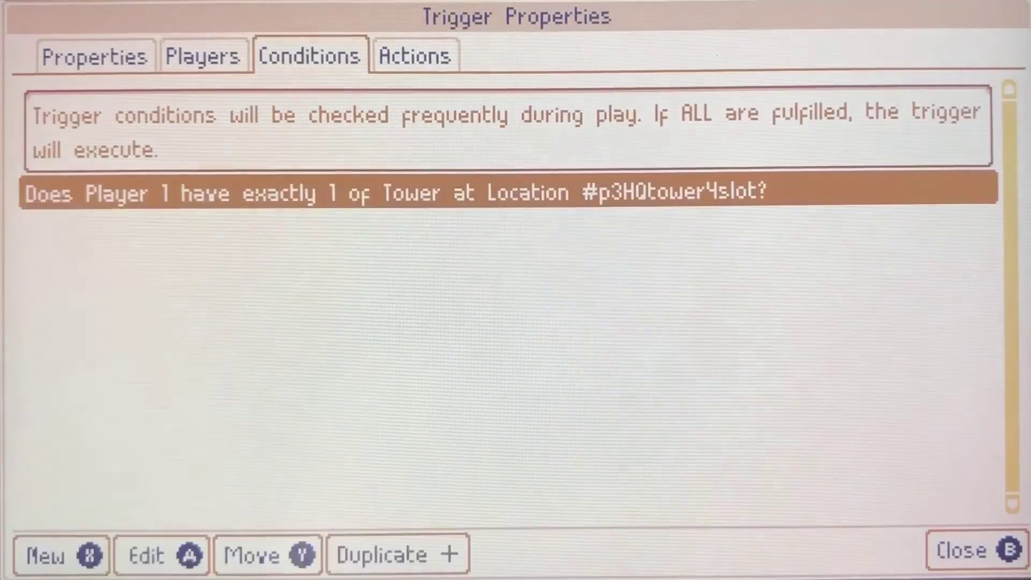
pyautogui.press('Right')
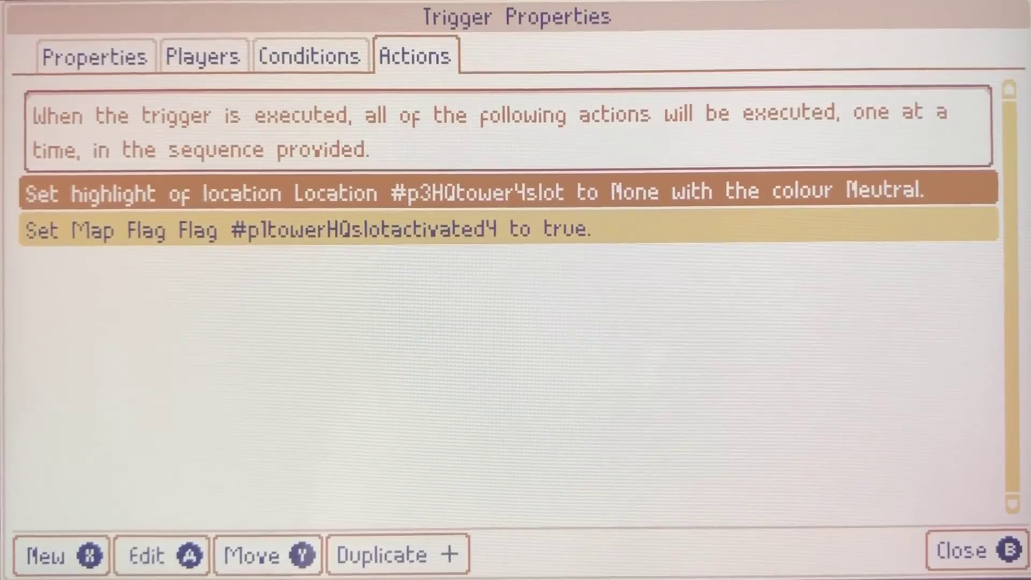
pyautogui.press('Escape')
# - Open the #p1 6 towers A10 trigger and examine its #towerowned map flag conditions
pyautogui.press('Down')
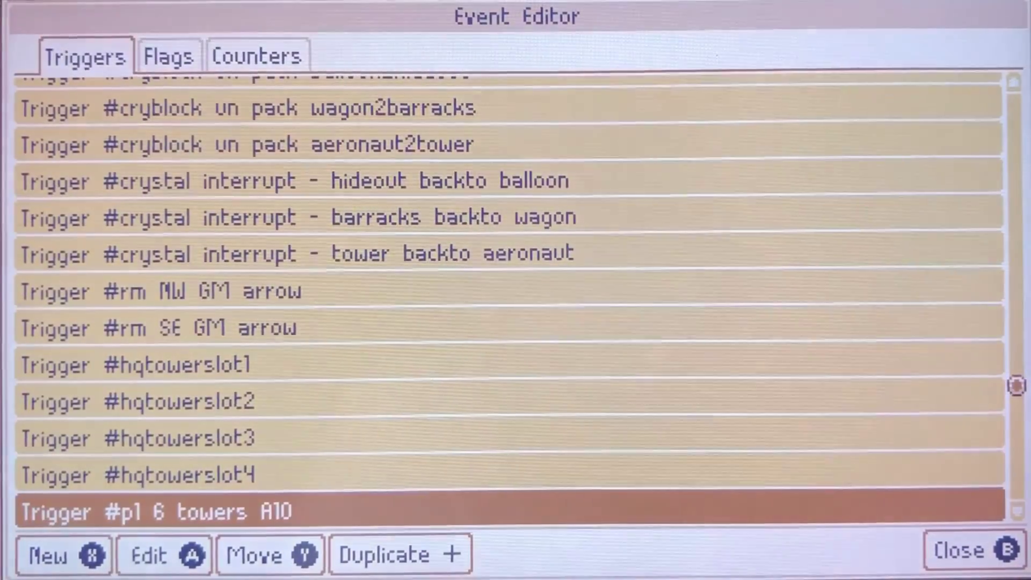
pyautogui.press('Down')
pyautogui.press('Up')
pyautogui.press('Return')
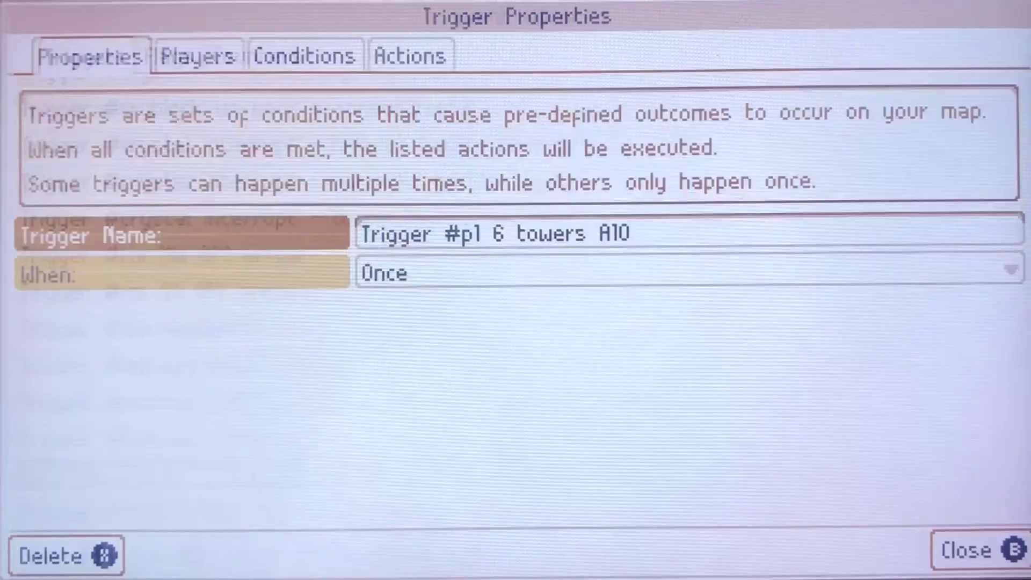
pyautogui.press('Right')
pyautogui.press('Right')
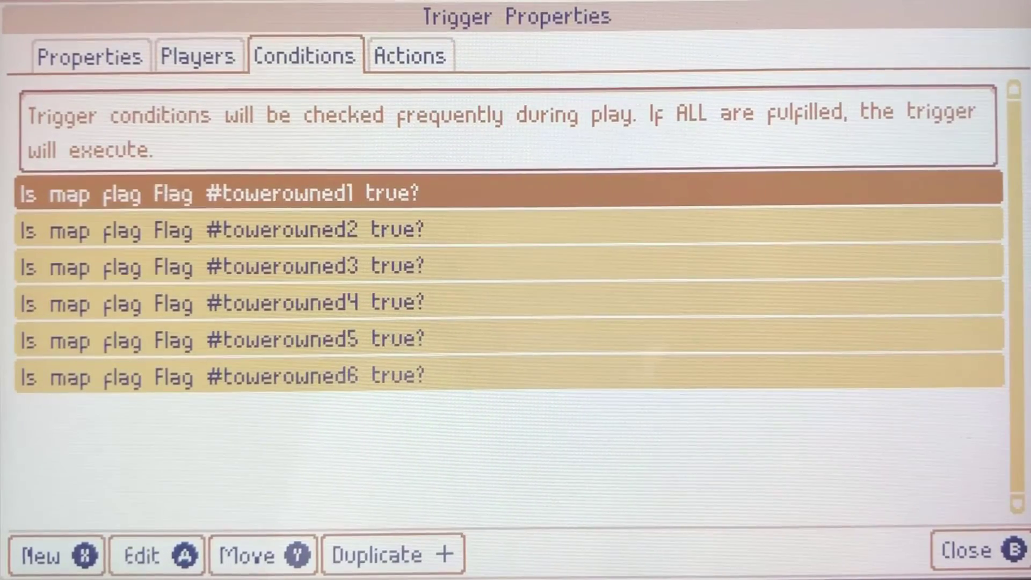
pyautogui.press('Down')
pyautogui.press('Down')
pyautogui.press('Down')
pyautogui.press('Down')
pyautogui.press('Down')
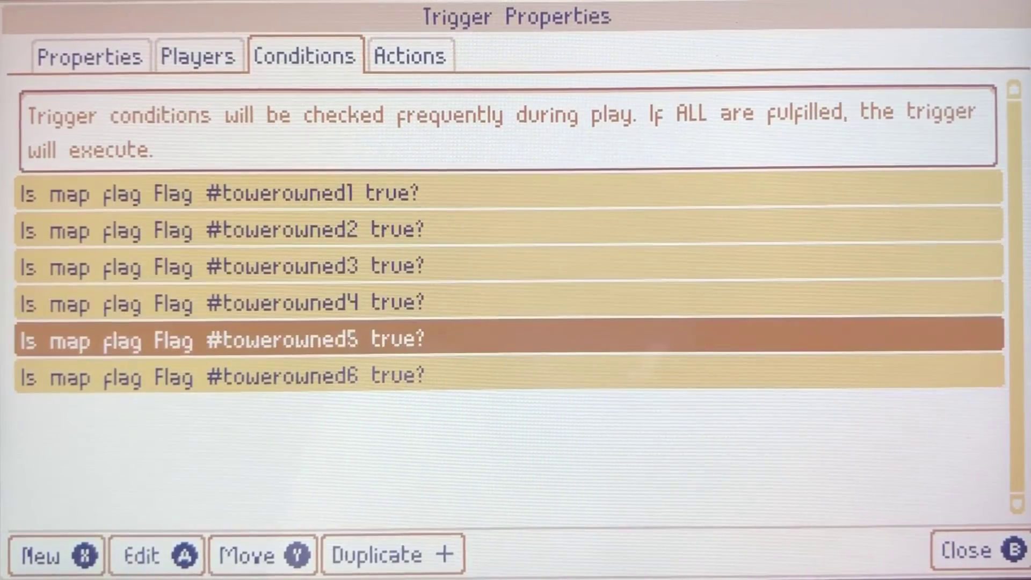
pyautogui.press('Up')
pyautogui.press('Up')
pyautogui.press('Up')
pyautogui.press('Up')
pyautogui.press('Up')
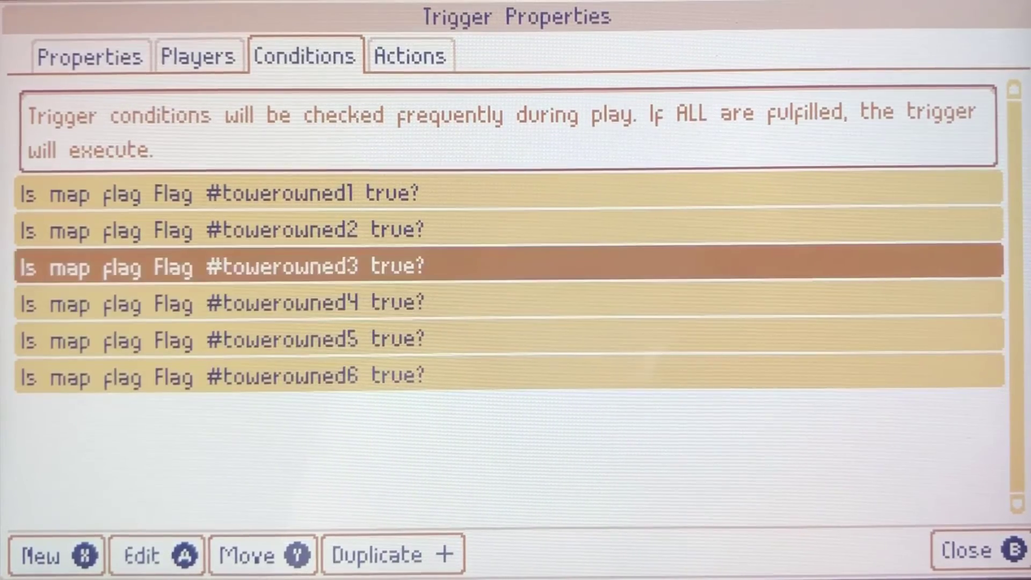
# - Examine the #p1 6 towers A10 trigger's dialogue, campaign flag and bridge counter actions, recheck its conditions, and close it
pyautogui.press('Right')
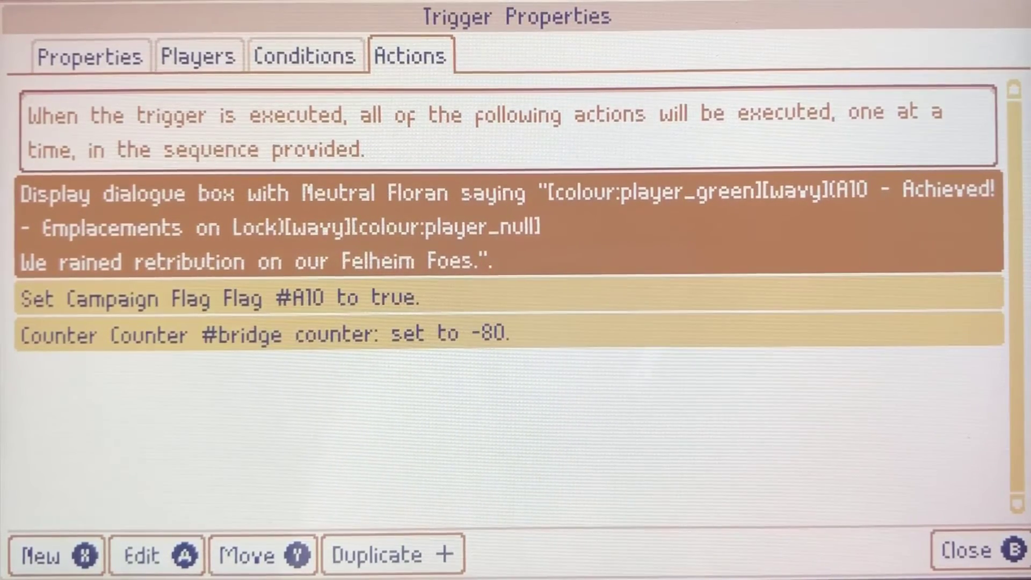
pyautogui.press('Down')
pyautogui.press('Down')
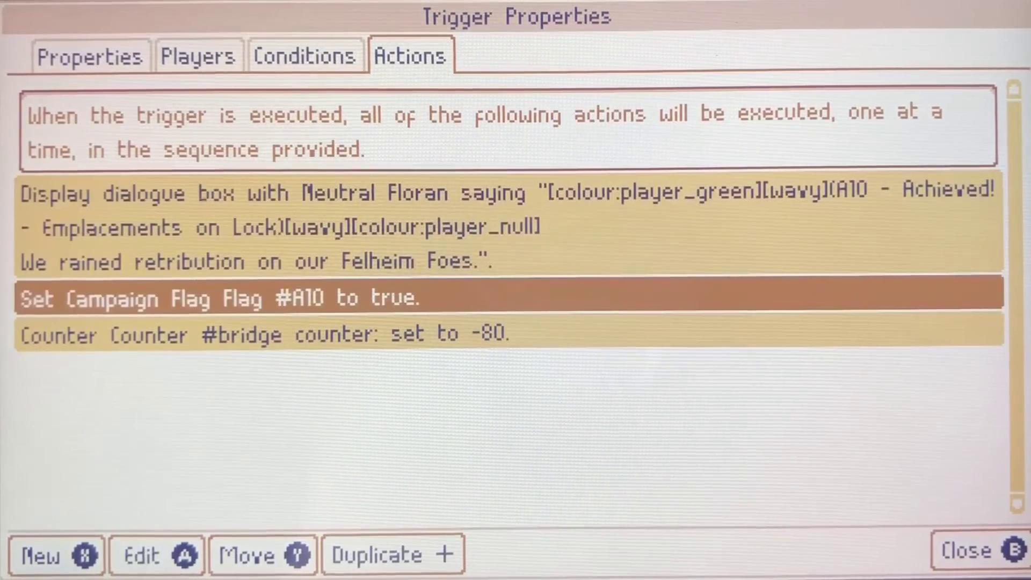
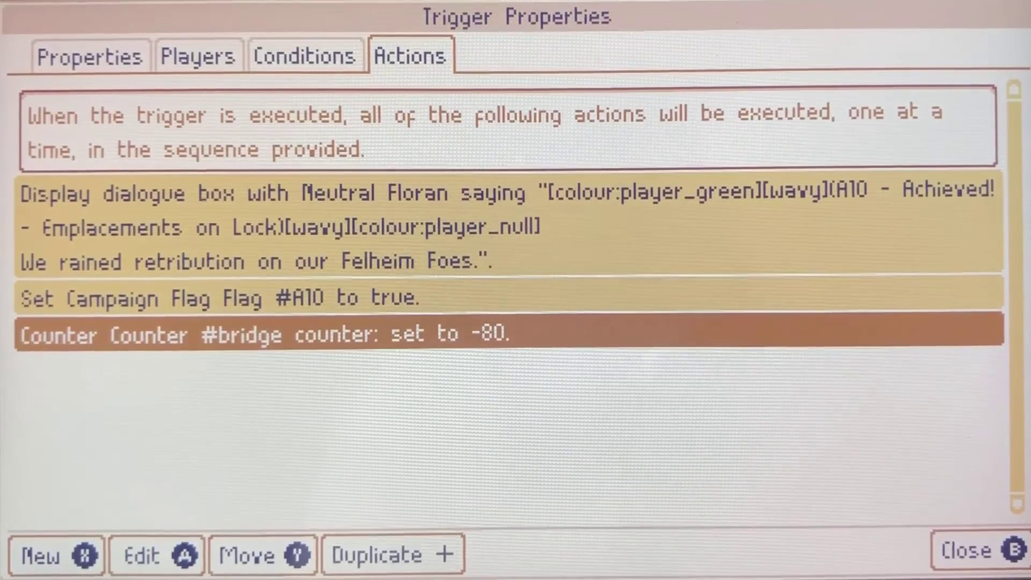
pyautogui.press('Up')
pyautogui.press('Down')
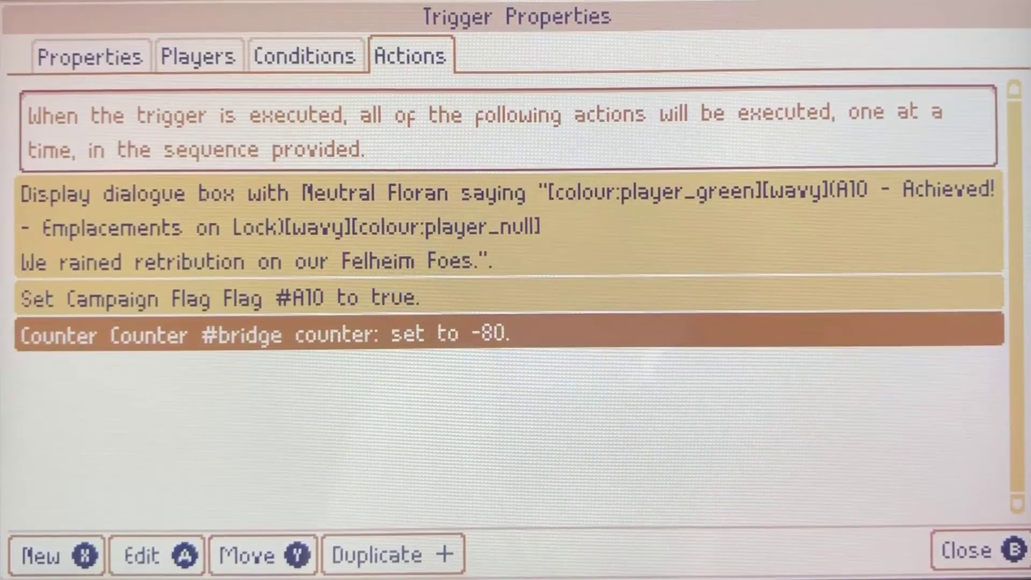
pyautogui.press('Left')
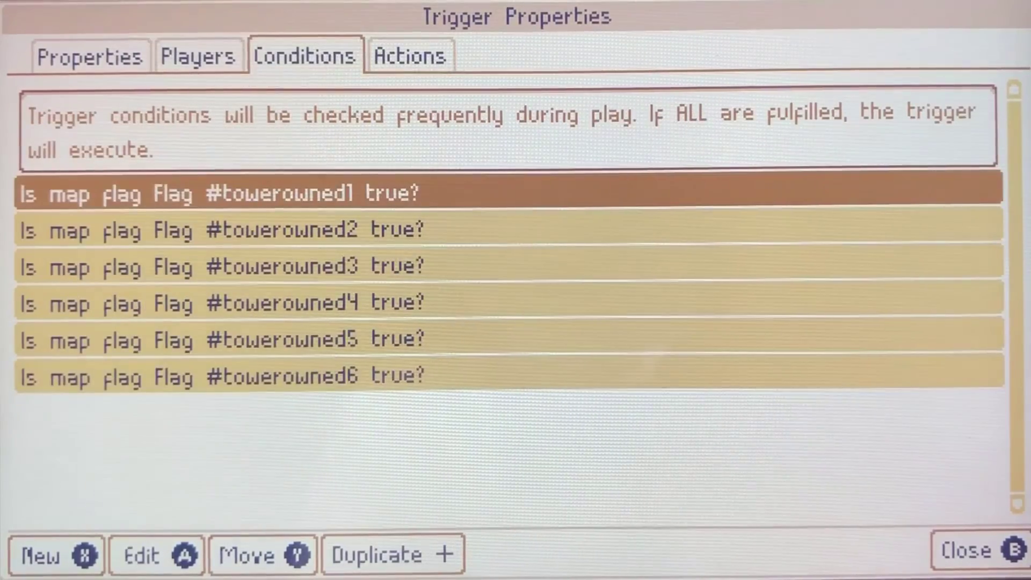
pyautogui.press('Escape')
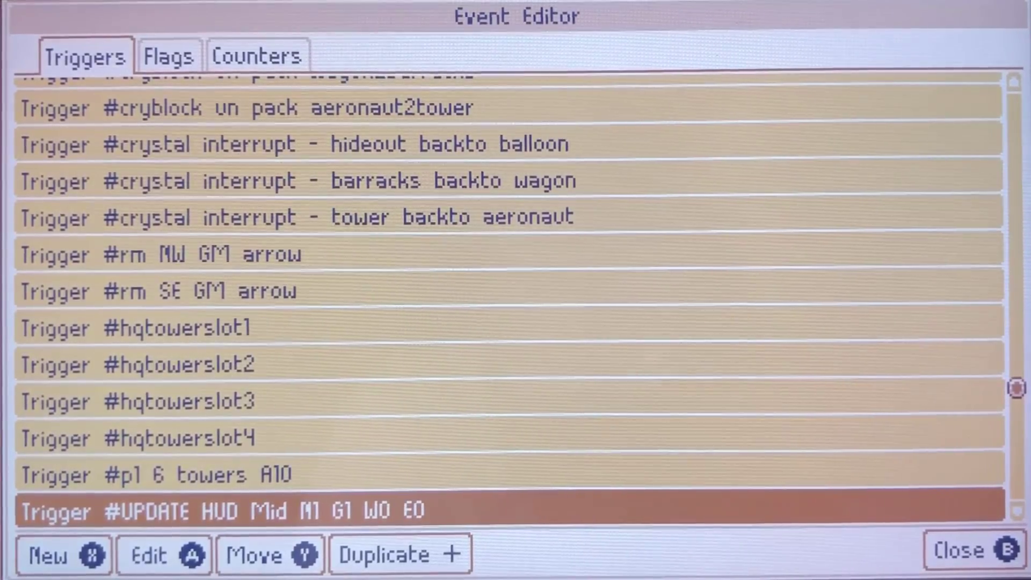
# - Open the #UPDATE HUD Mid N1 G1 W0 E0 trigger, examine its players, conditions and map objective actions, and close it
pyautogui.press('Return')
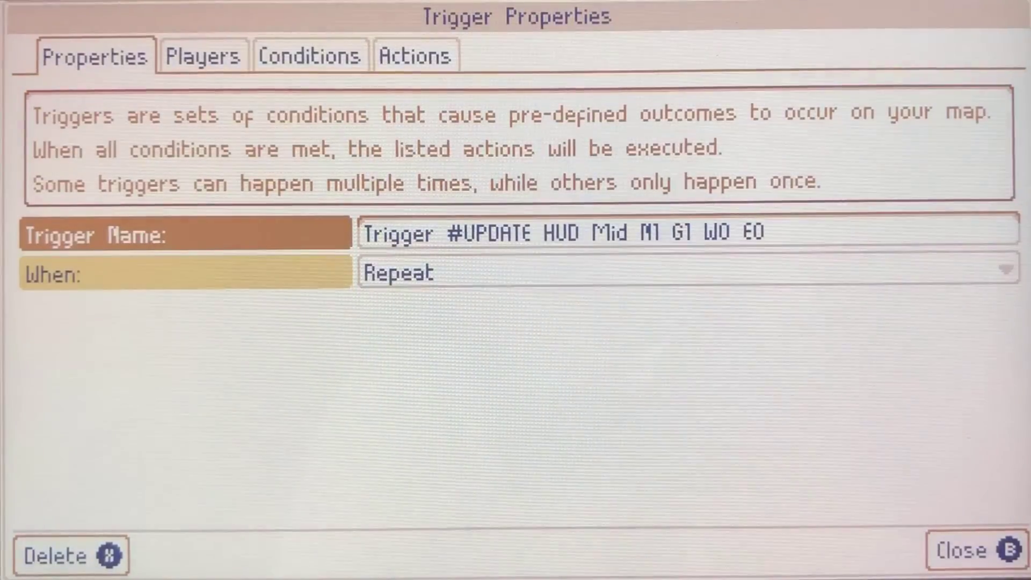
pyautogui.press('Right')
pyautogui.press('Right')
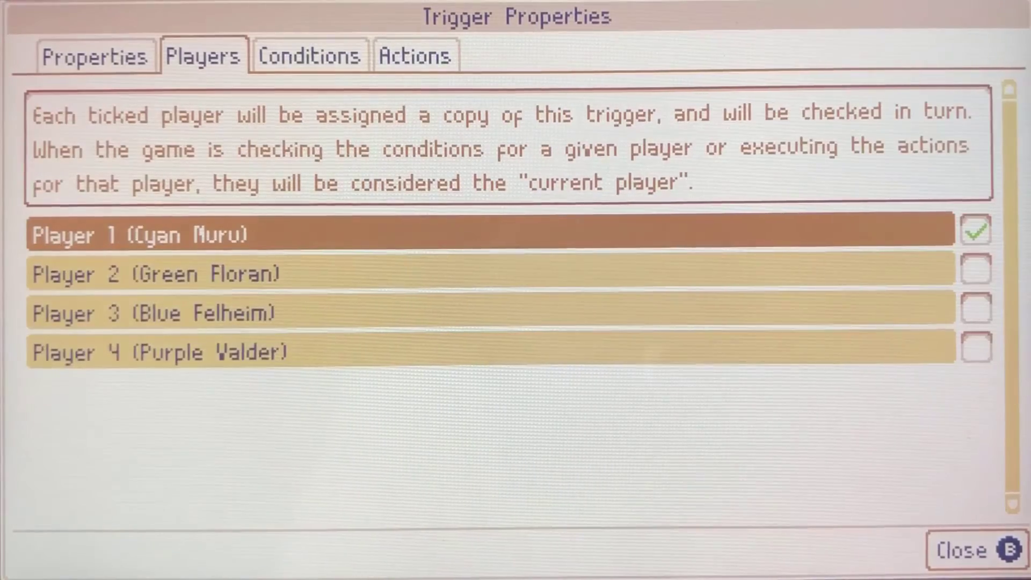
pyautogui.press('Down')
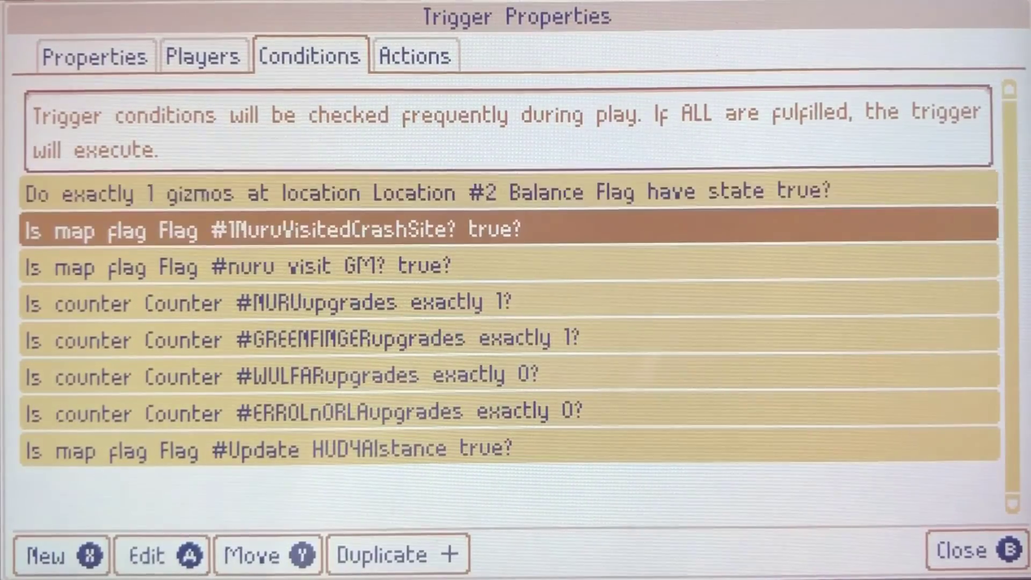
pyautogui.press('Right')
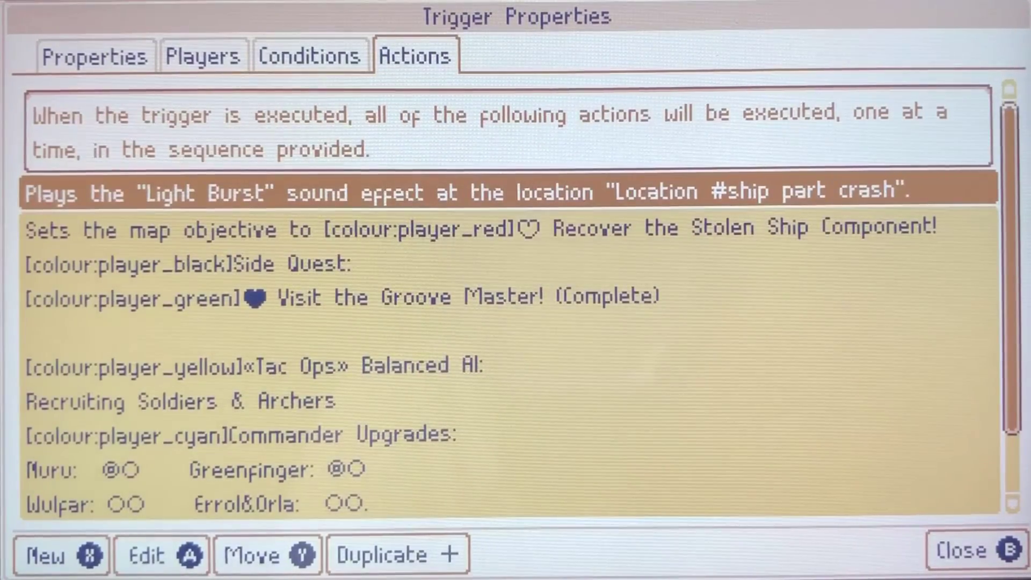
pyautogui.press('Down')
pyautogui.press('Escape')
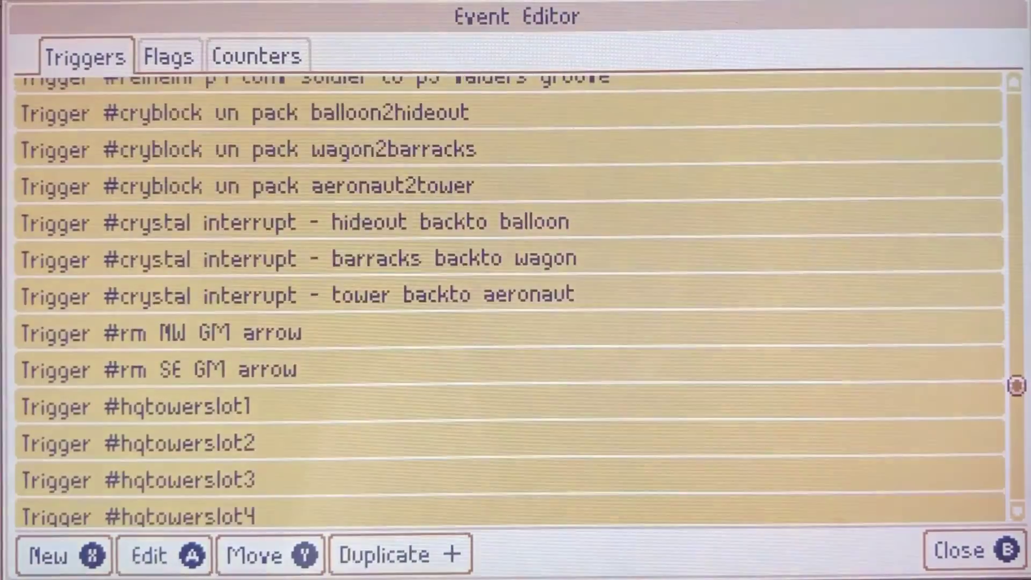
# - Look through the trigger list down to the Barracks boost notes and return to #p1 4 towers at enemy stronghold Ttower
pyautogui.press('Down')
pyautogui.press('Down')
pyautogui.press('Down')
pyautogui.press('Down')
pyautogui.press('Down')
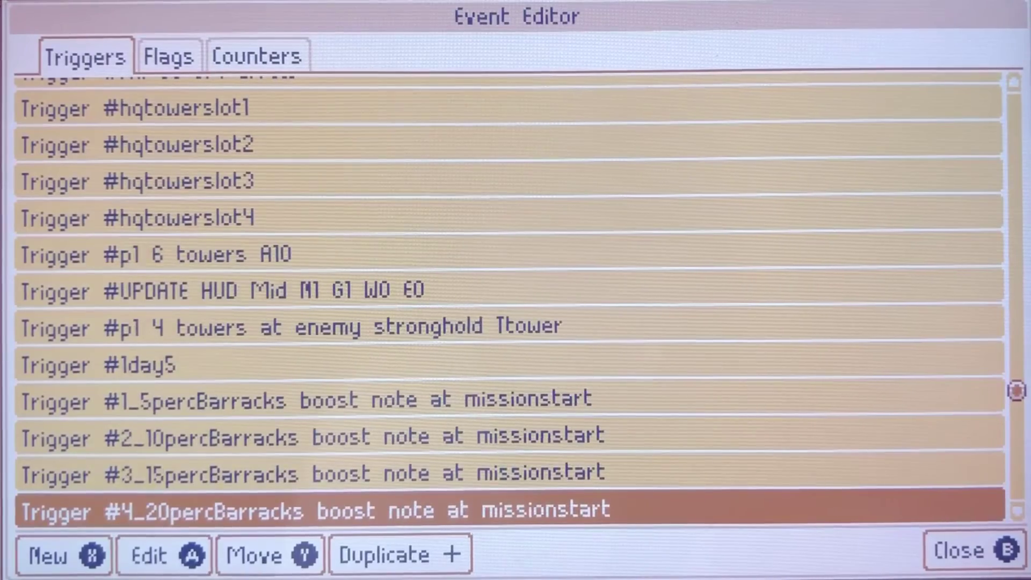
pyautogui.press('Up')
pyautogui.press('Up')
pyautogui.press('Up')
pyautogui.press('Up')
pyautogui.press('Up')
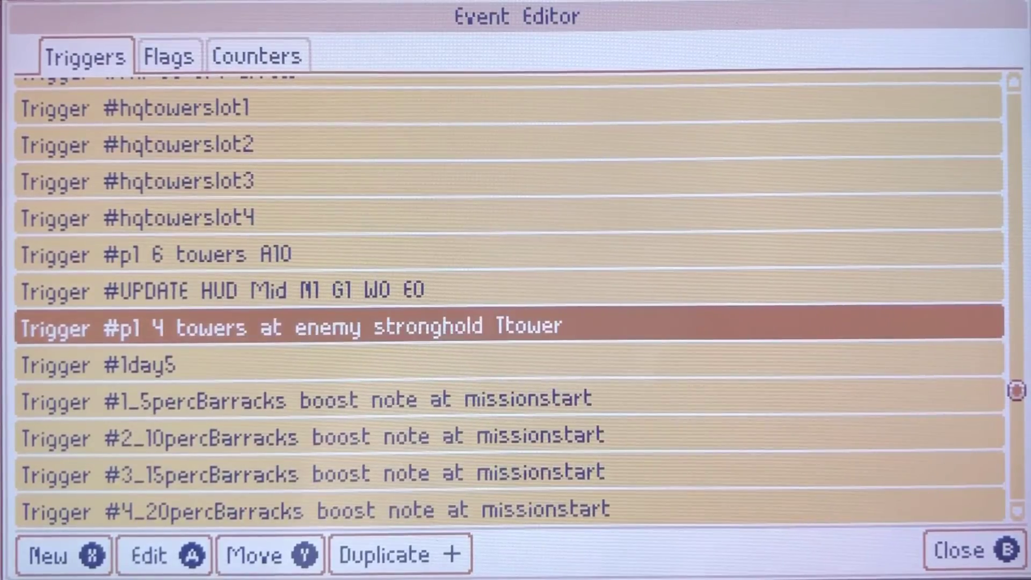
# - Open the #p1 4 towers at enemy stronghold Ttower trigger and examine its Groovemaster visit and HQ tower slot flag conditions
pyautogui.press('Return')
pyautogui.press('Tab')
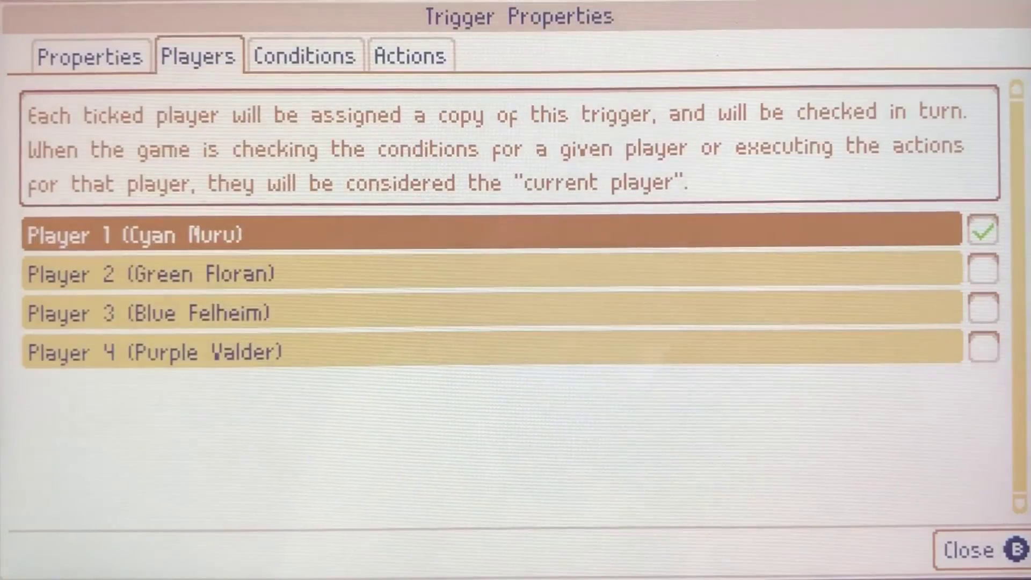
pyautogui.press('Tab')
pyautogui.press('Down')
pyautogui.press('Down')
pyautogui.press('Down')
pyautogui.press('Down')
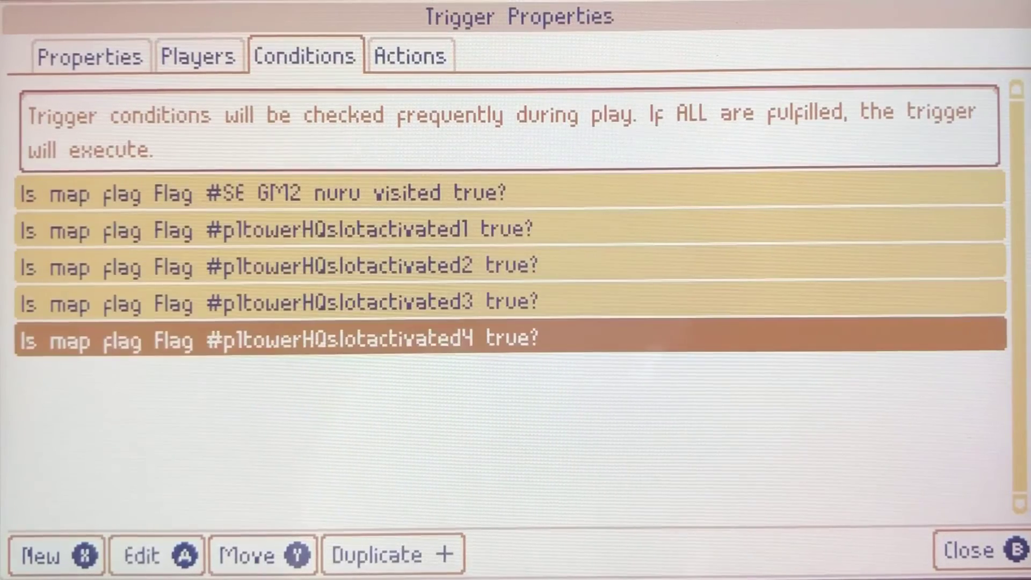
pyautogui.press('Down')
# - Examine the stronghold towers trigger's dialogue and #Permanent TransTowers? campaign flag actions, and close it
pyautogui.press('Tab')
pyautogui.press('Down')
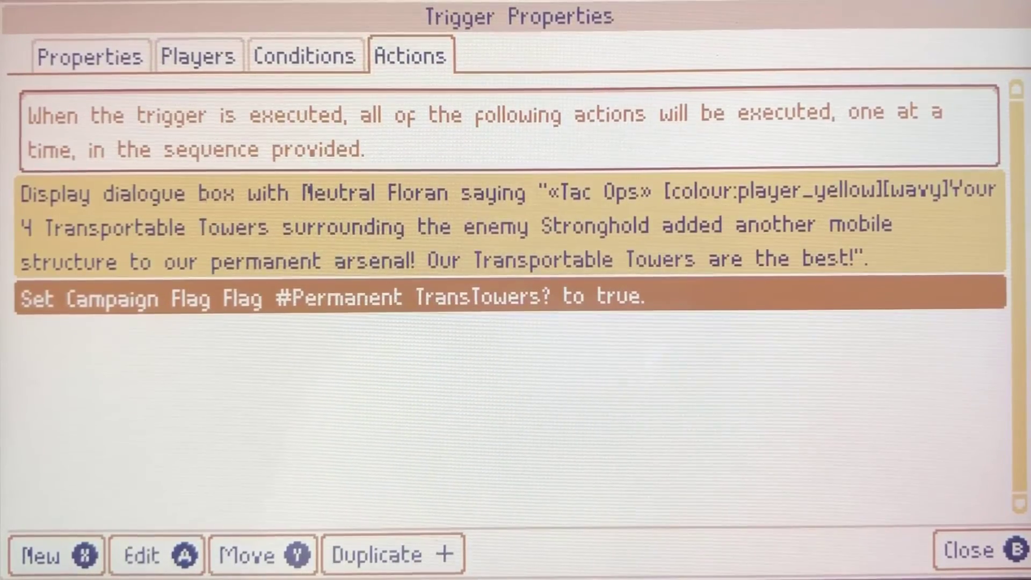
pyautogui.press('Up')
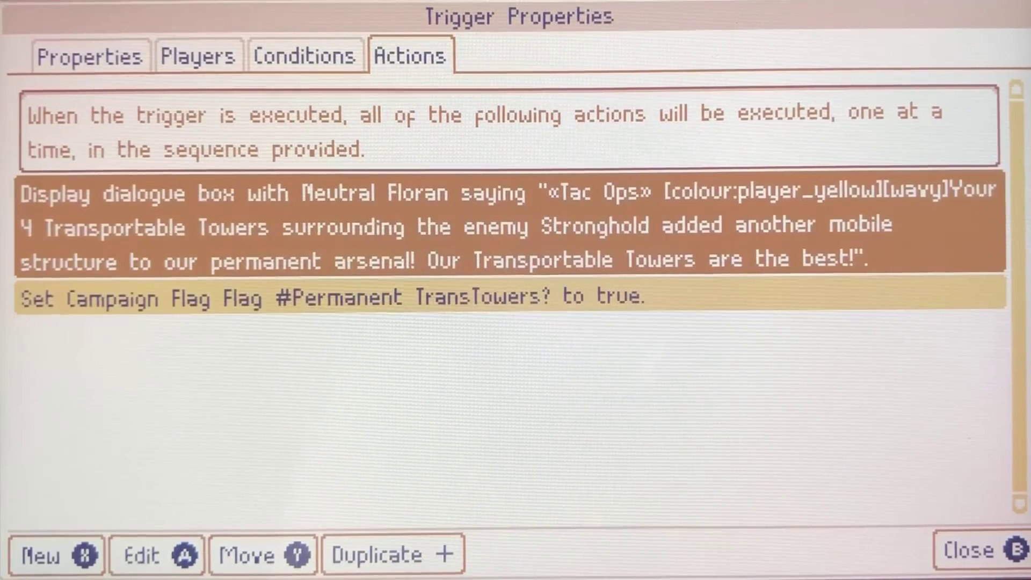
pyautogui.press('Down')
pyautogui.press('Up')
pyautogui.press('Escape')
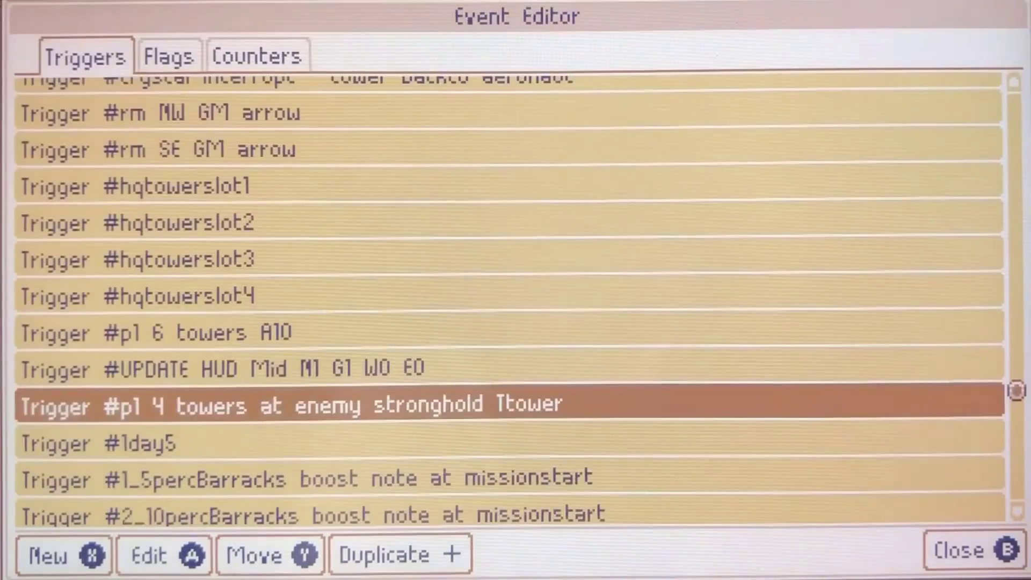
# - Open the #1day5 trigger, examine its camera centring and crystal warning dialogue actions, and close it
pyautogui.press('Down')
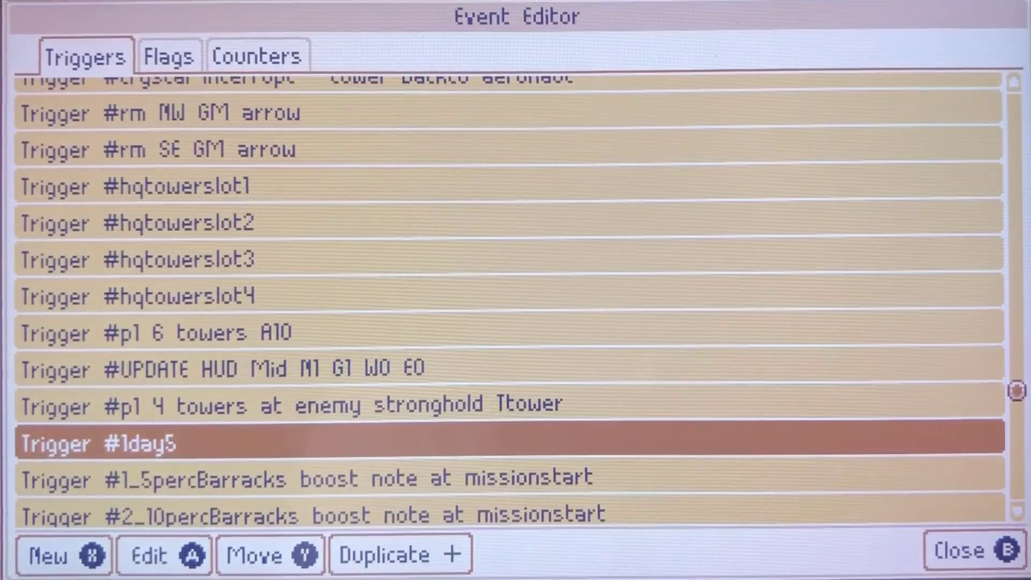
pyautogui.press('Return')
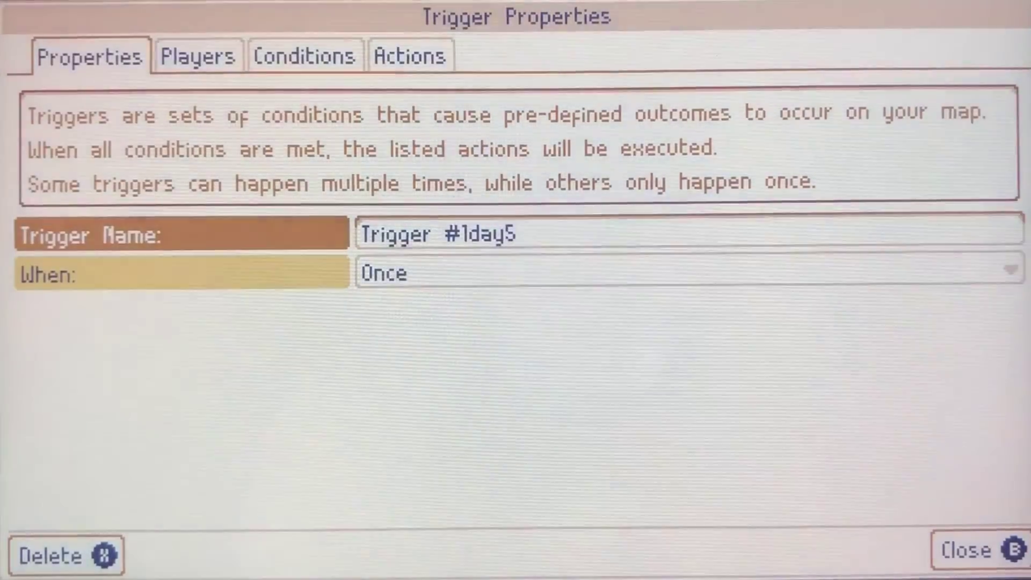
pyautogui.press('Tab')
pyautogui.press('Tab')
pyautogui.press('Tab')
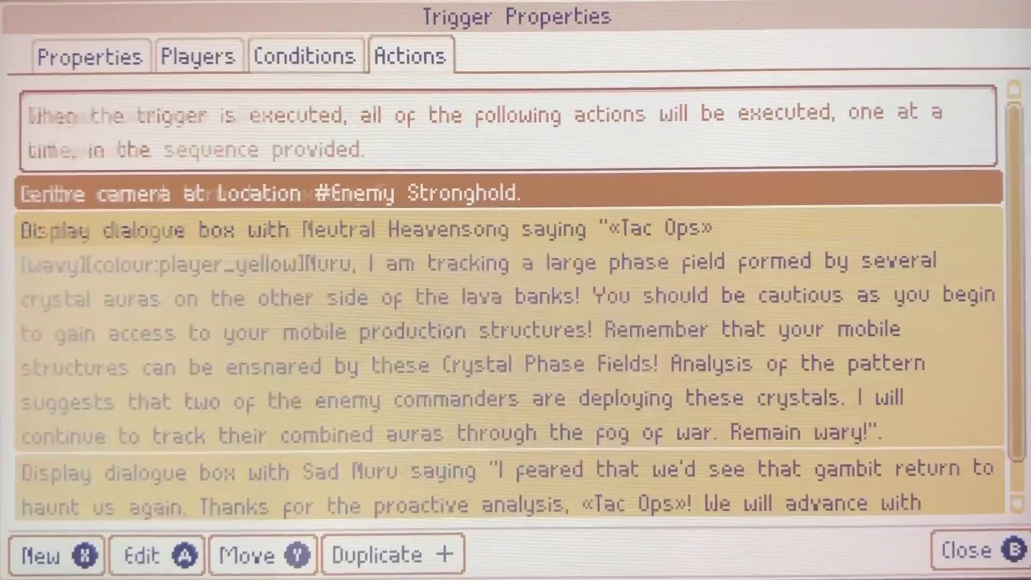
pyautogui.press('Down')
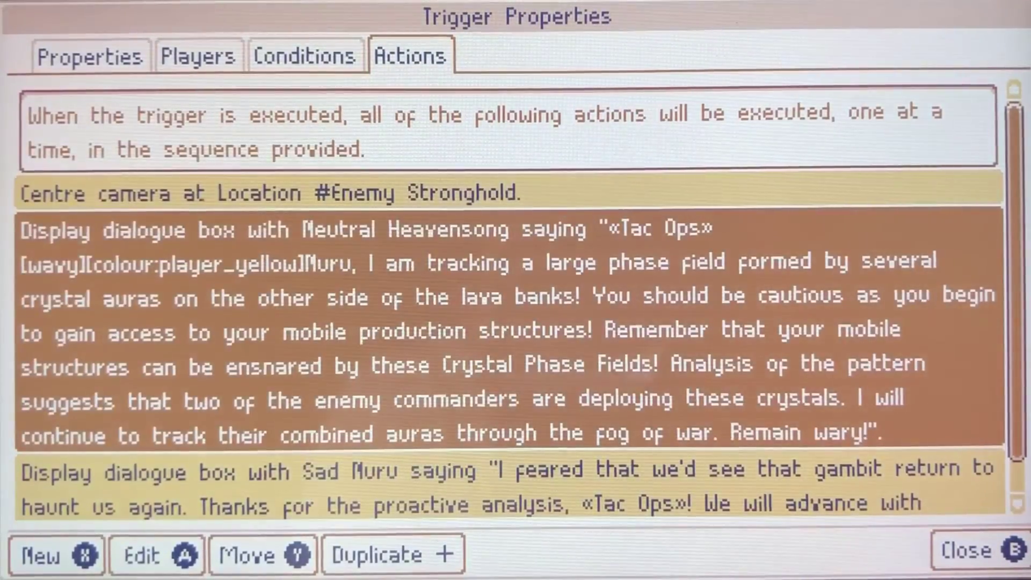
pyautogui.press('Down')
pyautogui.press('Down')
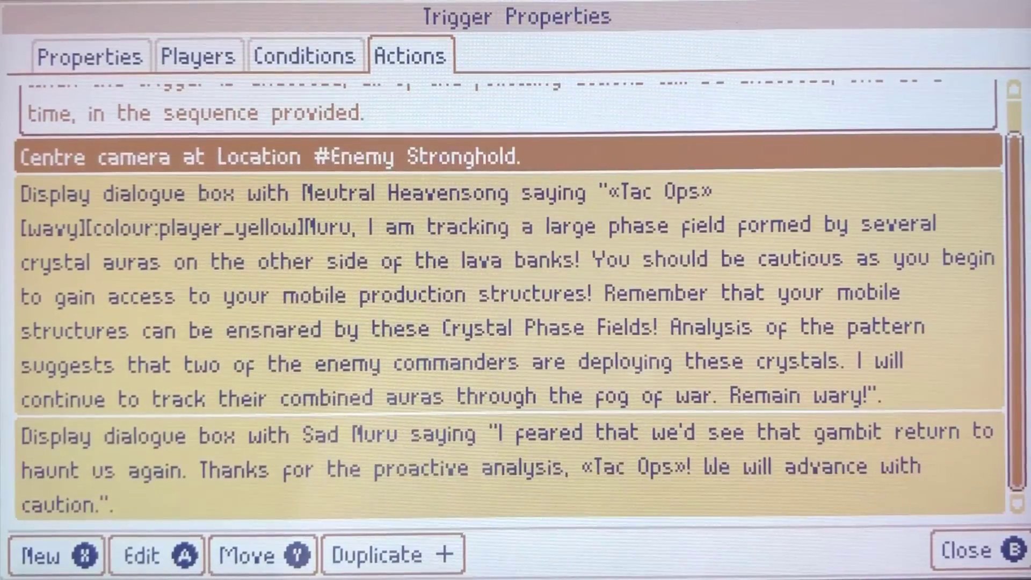
pyautogui.press('Up')
pyautogui.press('Up')
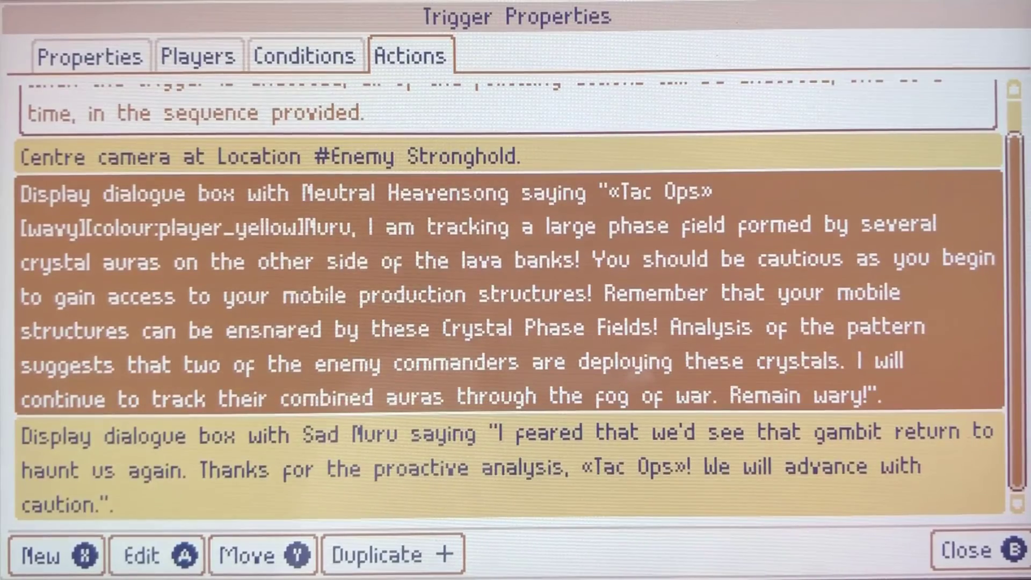
pyautogui.press('Escape')
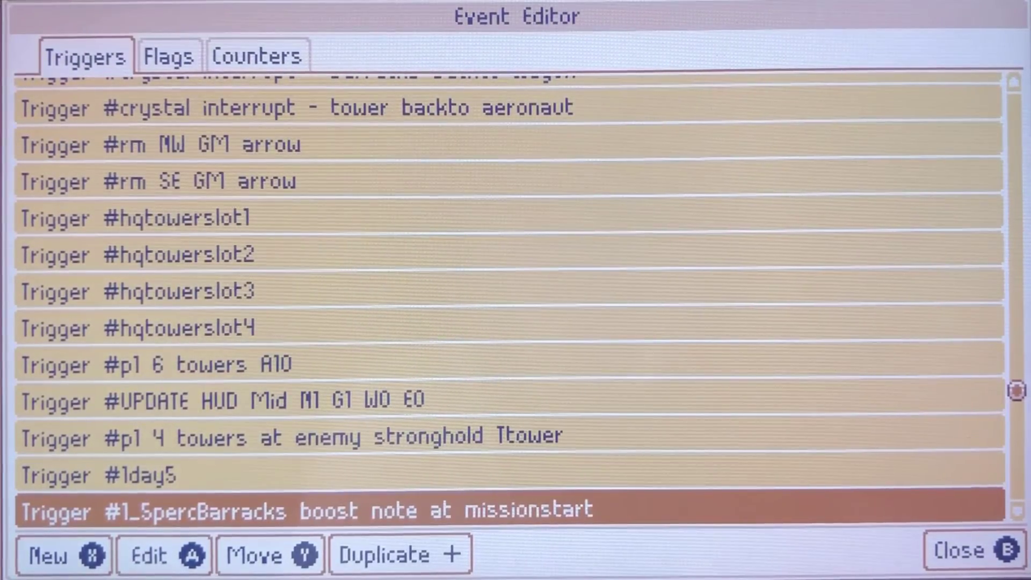
# - Review the Barracks boost note at missionstart triggers in the list, from #1_5percBarracks to #4_20percBarracks
pyautogui.press('Down')
pyautogui.press('Down')
pyautogui.press('Down')
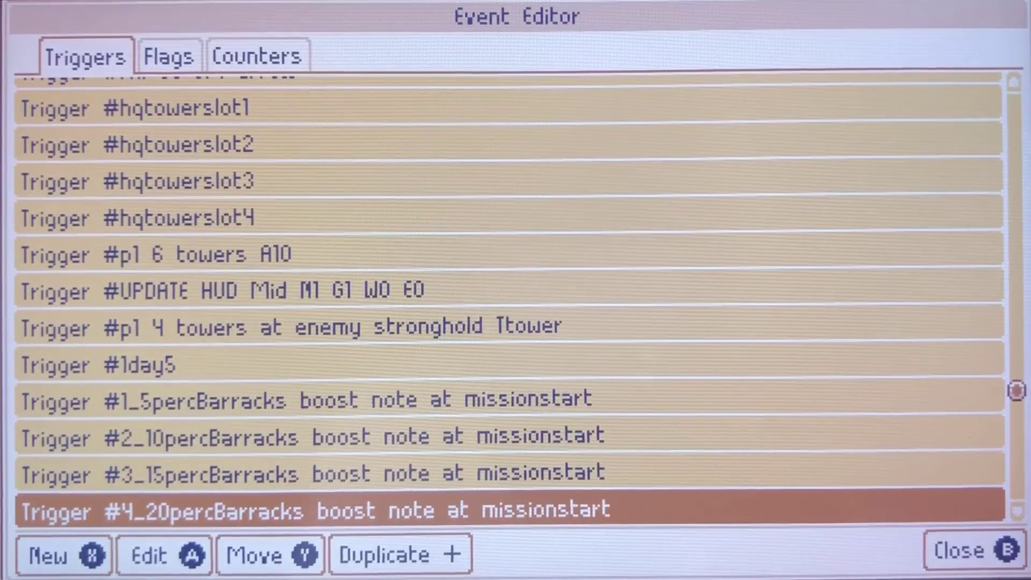
pyautogui.press('Up')
pyautogui.press('Up')
pyautogui.press('Up')
pyautogui.press('Up')
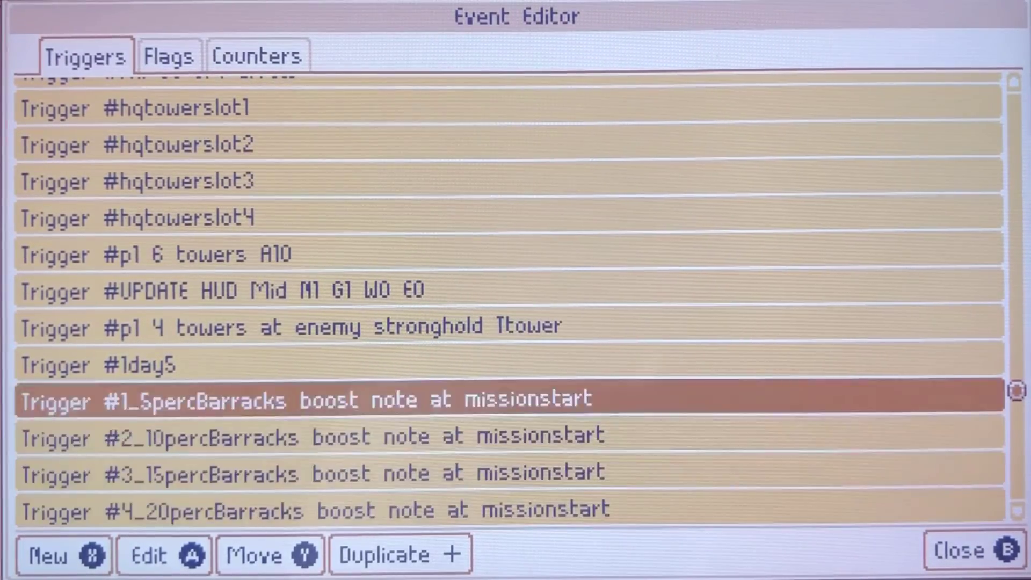
pyautogui.press('Down')
pyautogui.press('Down')
pyautogui.press('Down')
pyautogui.press('Down')
pyautogui.press('Down')
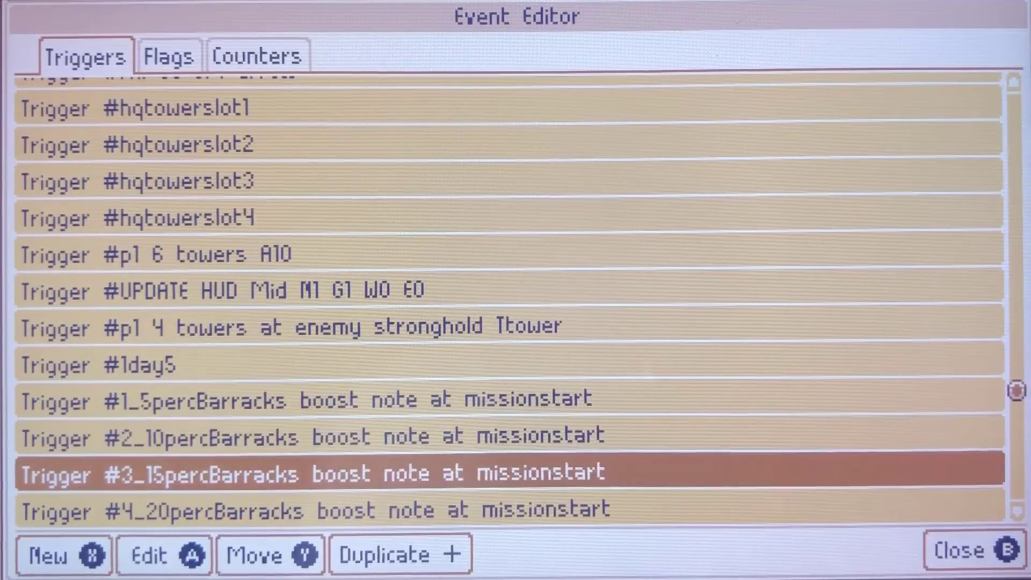
pyautogui.press('Up')
pyautogui.press('Up')
pyautogui.press('Up')
pyautogui.press('Up')
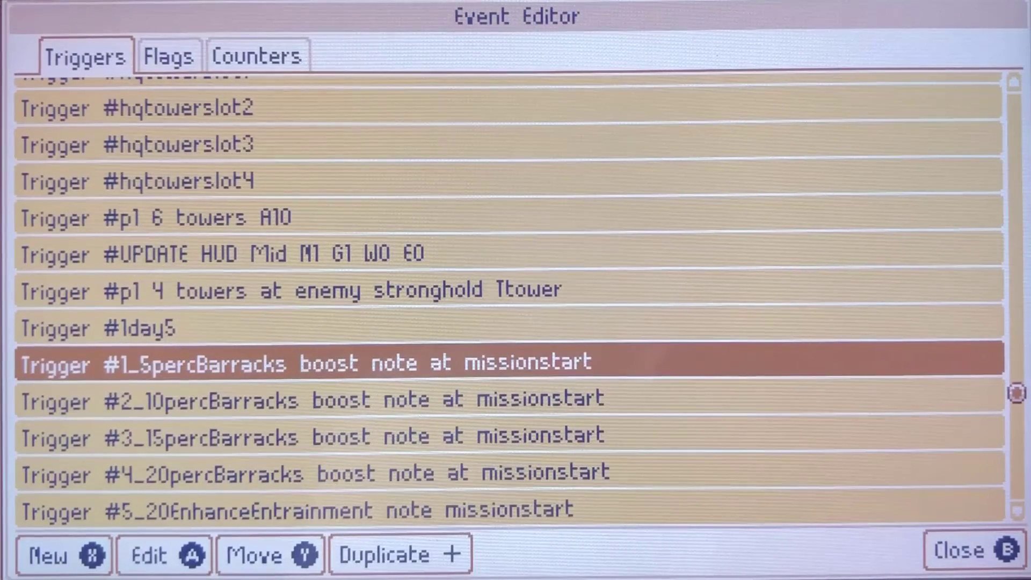
# - Look through the Barracks boost (each turn) and Hideout boost note triggers down to #5_80percHideout
pyautogui.press('Down')
pyautogui.press('Down')
pyautogui.press('Down')
pyautogui.press('Down')
pyautogui.press('Down')
pyautogui.press('Down')
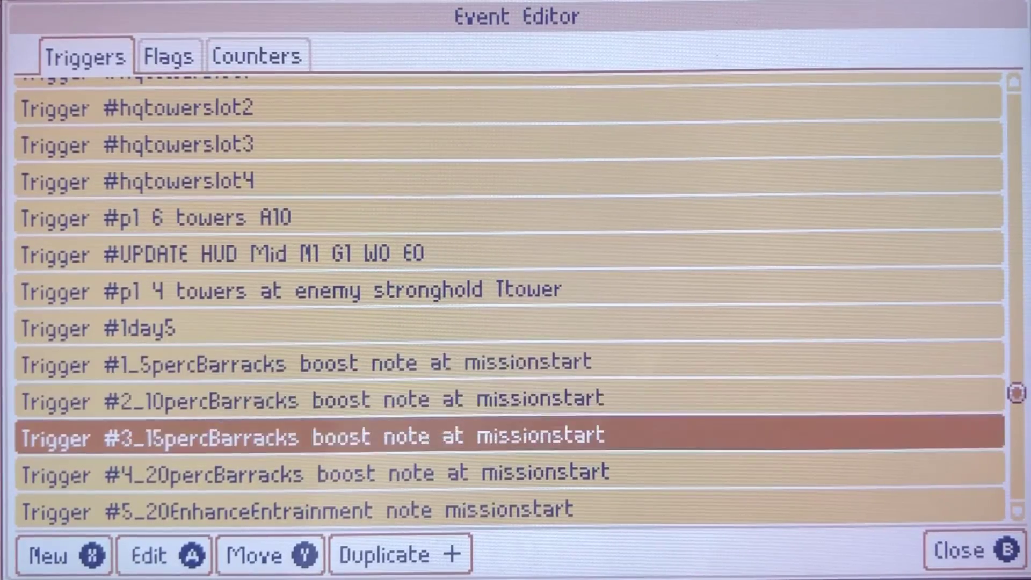
pyautogui.press('Down')
pyautogui.press('Down')
pyautogui.press('Down')
pyautogui.press('Down')
pyautogui.press('Down')
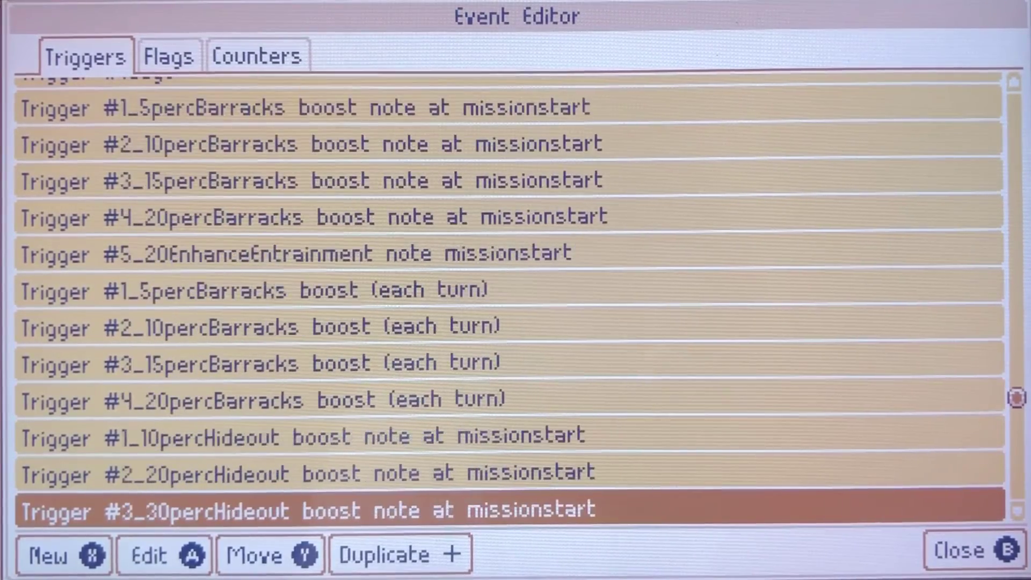
pyautogui.press('Down')
pyautogui.press('Down')
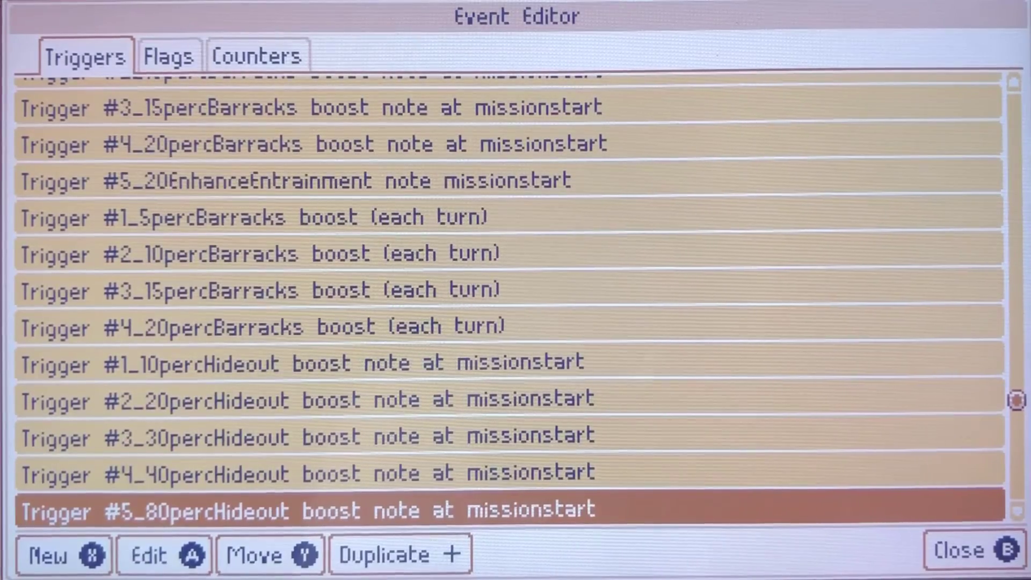
# - Return to the #1_5percBarracks boost note at missionstart trigger, open it, and examine its timing, player and campaign flag condition
pyautogui.press('Up')
pyautogui.press('Up')
pyautogui.press('Up')
pyautogui.press('Up')
pyautogui.press('Up')
pyautogui.press('Up')
pyautogui.press('Up')
pyautogui.press('Up')
pyautogui.press('Up')
pyautogui.press('Up')
pyautogui.press('Up')
pyautogui.press('Up')
pyautogui.press('Up')
pyautogui.press('Up')
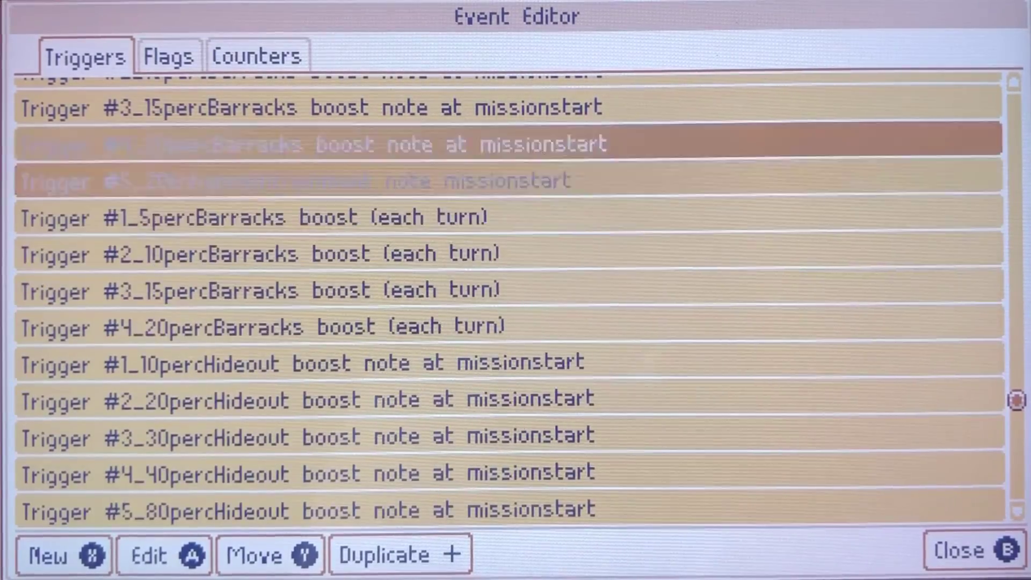
pyautogui.press('Down')
pyautogui.press('Return')
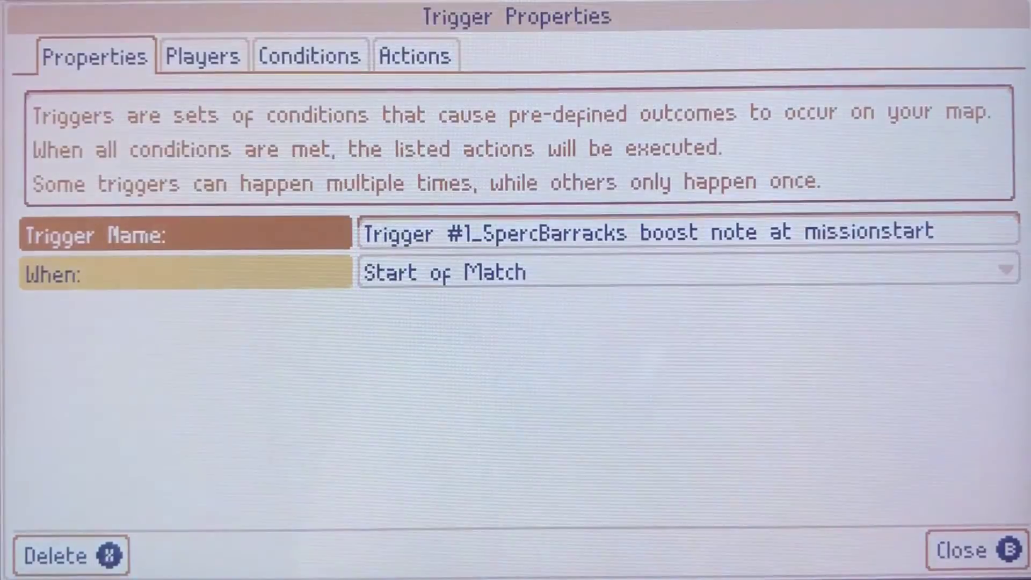
pyautogui.press('Tab')
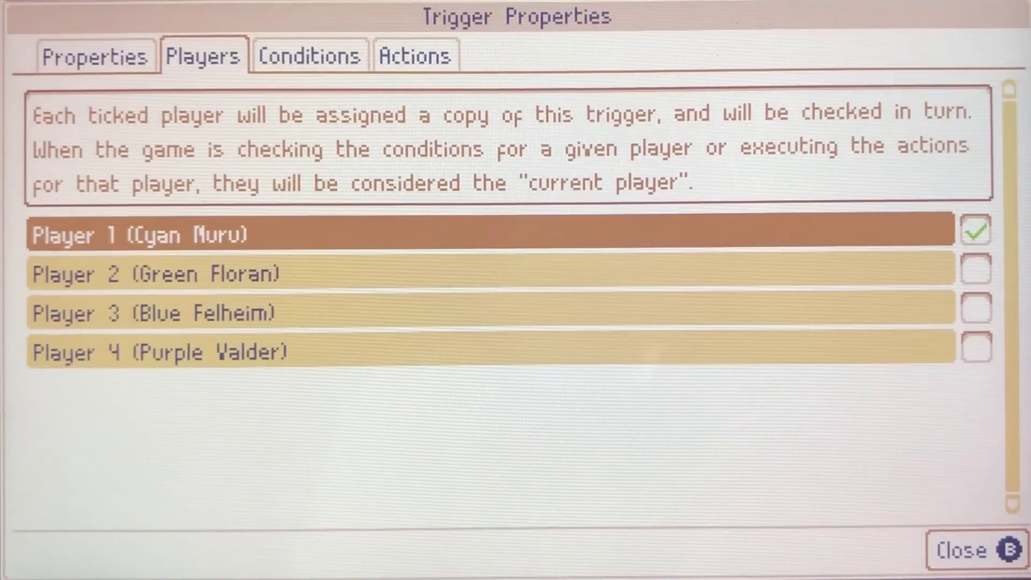
pyautogui.hotkey('shift', 'Tab')
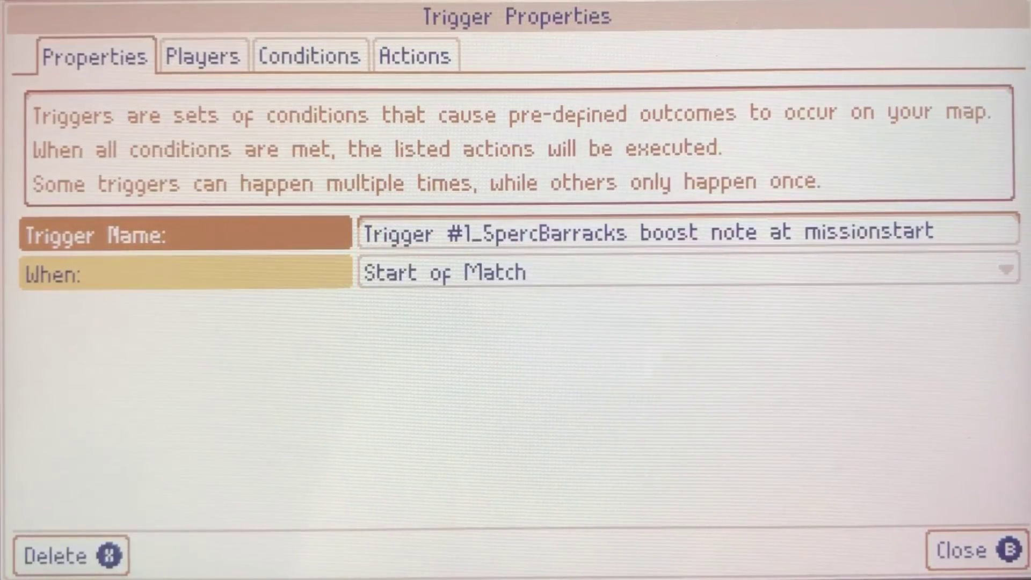
pyautogui.press('Tab')
pyautogui.press('Tab')
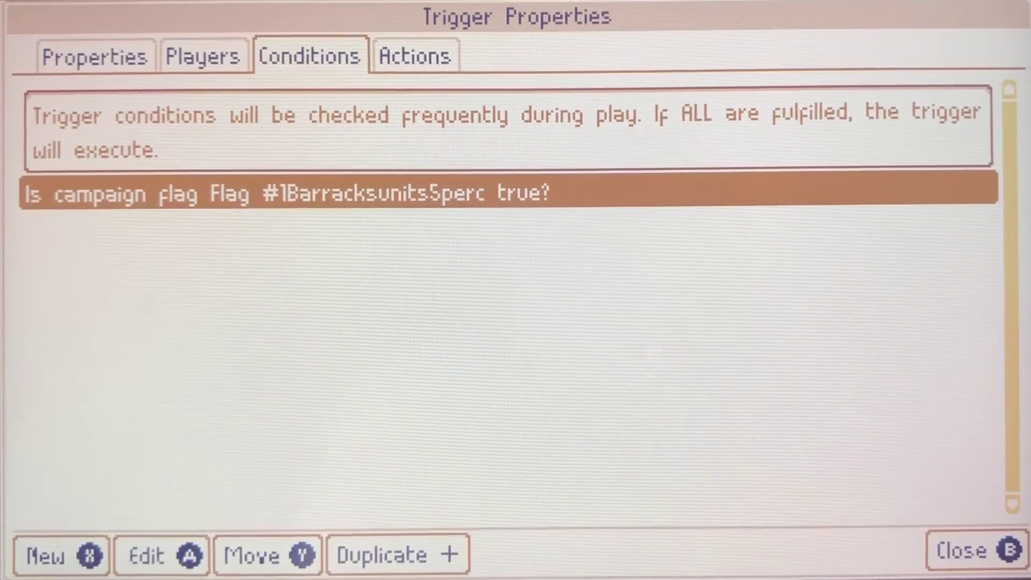
# - Examine the #1_5percBarracks boost note's dialogue action, recheck its condition, and close the trigger
pyautogui.press('Tab')
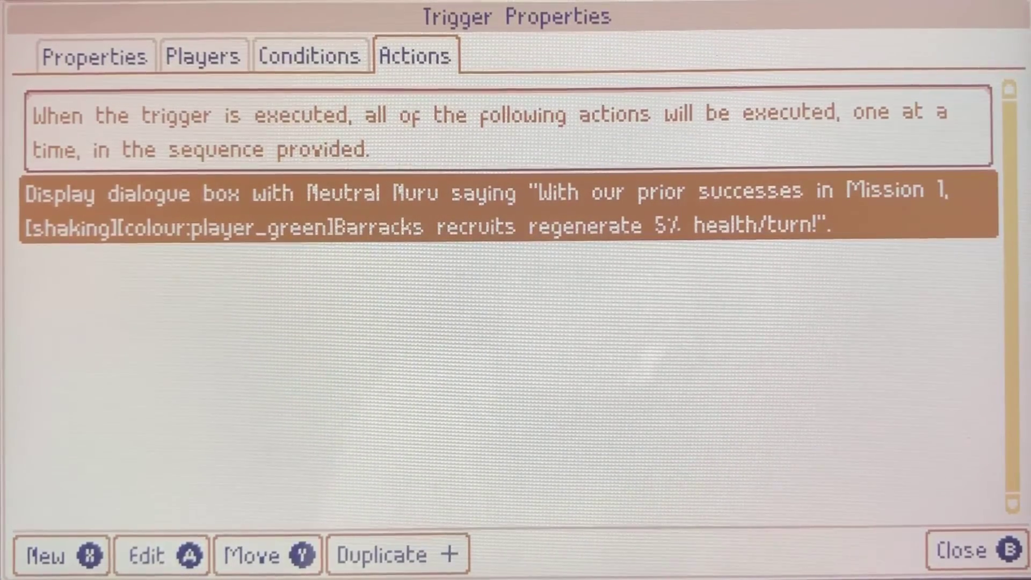
pyautogui.press('Left')
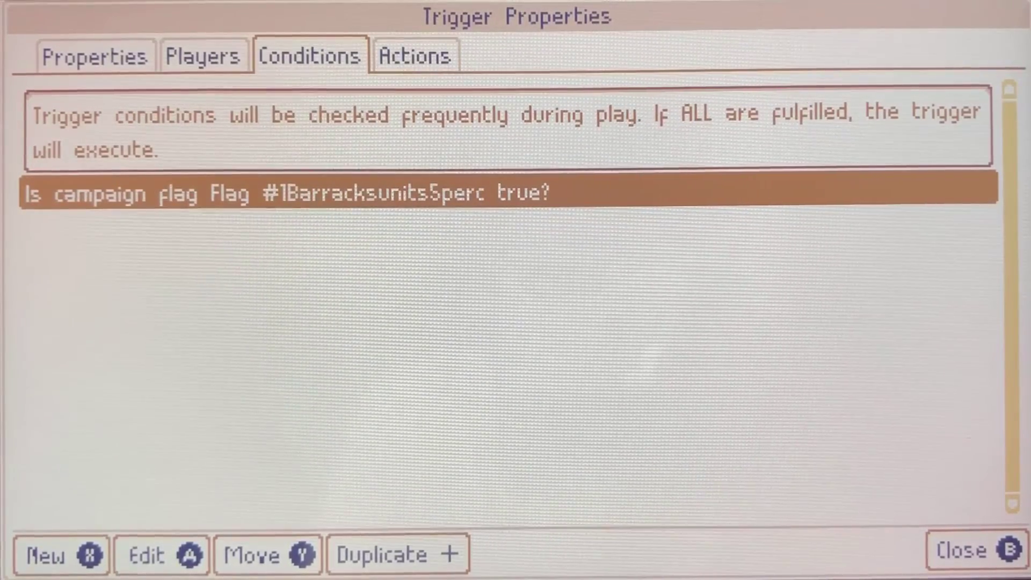
pyautogui.press('Escape')
# - Open the #2_10percBarracks boost note at missionstart trigger, examine its campaign flag condition and dialogue action, and close it
pyautogui.press('Down')
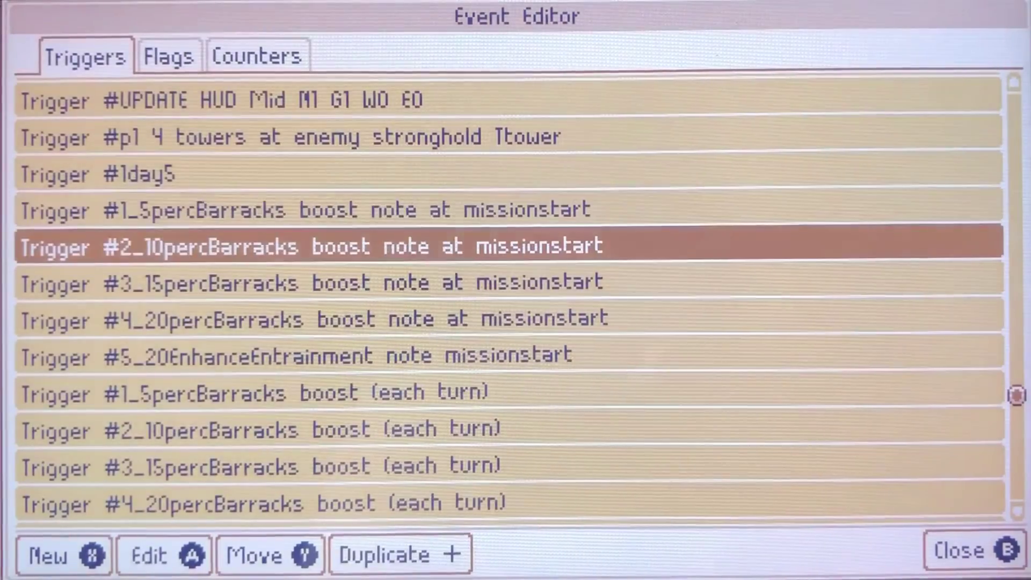
pyautogui.press('Return')
pyautogui.press('Tab')
pyautogui.press('Tab')
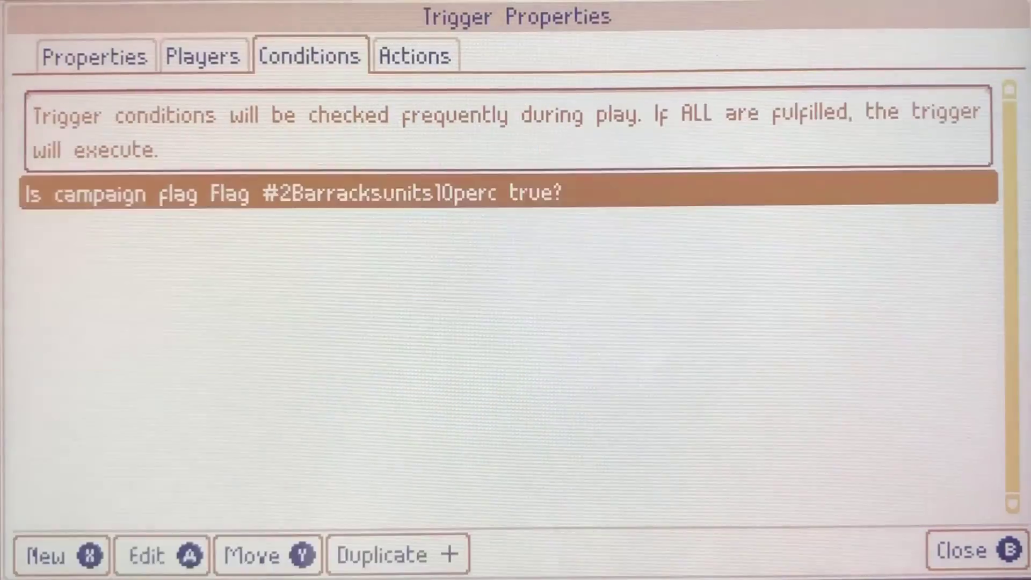
pyautogui.press('Tab')
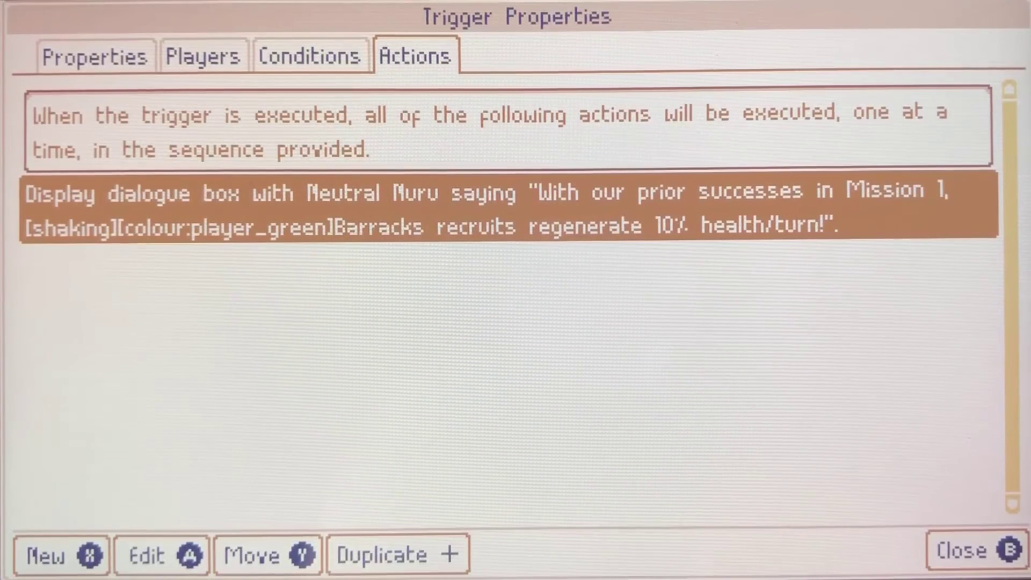
pyautogui.hotkey('ctrl', 'shift', 'Tab')
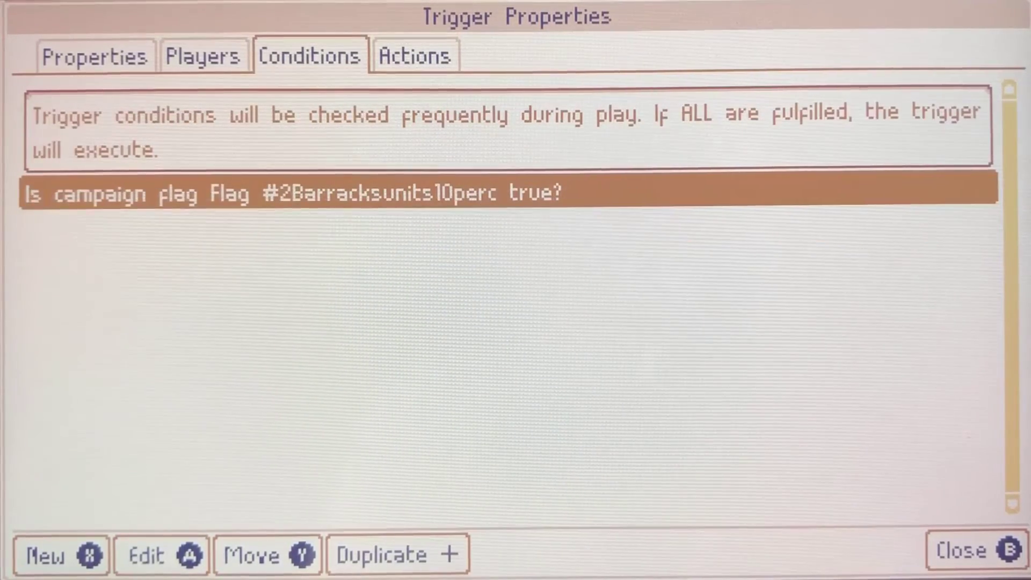
pyautogui.hotkey('ctrl', 'Tab')
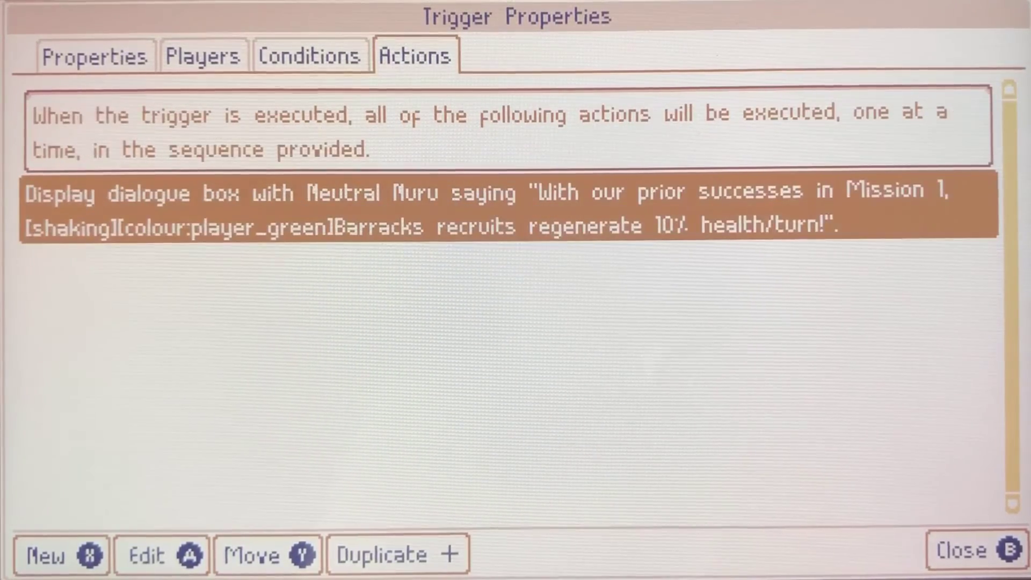
pyautogui.press('Escape')
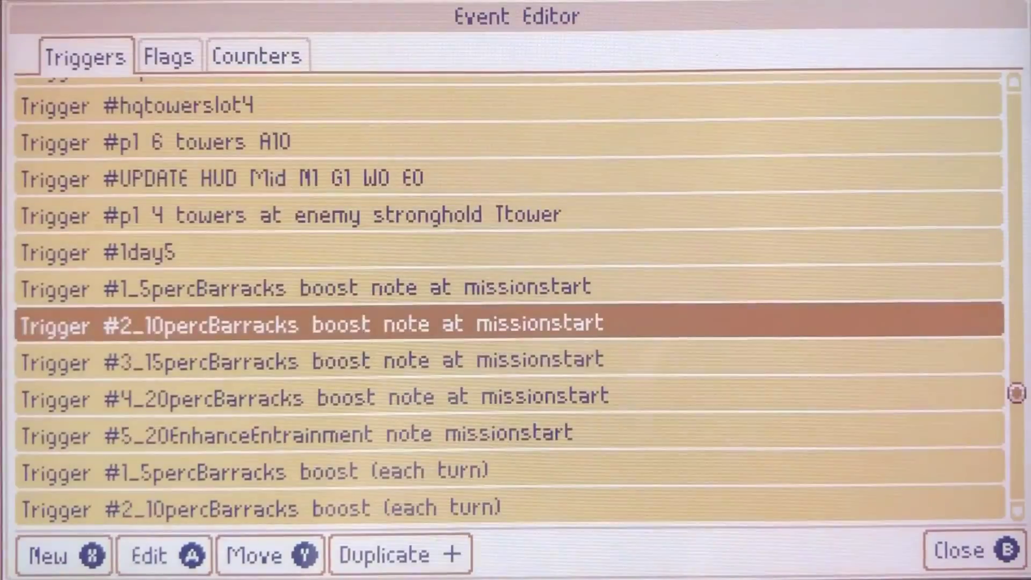
# - Open the #3_15percBarracks boost note at missionstart trigger, check its timing and dialogue action, and close it
pyautogui.press('Down')
pyautogui.press('Return')
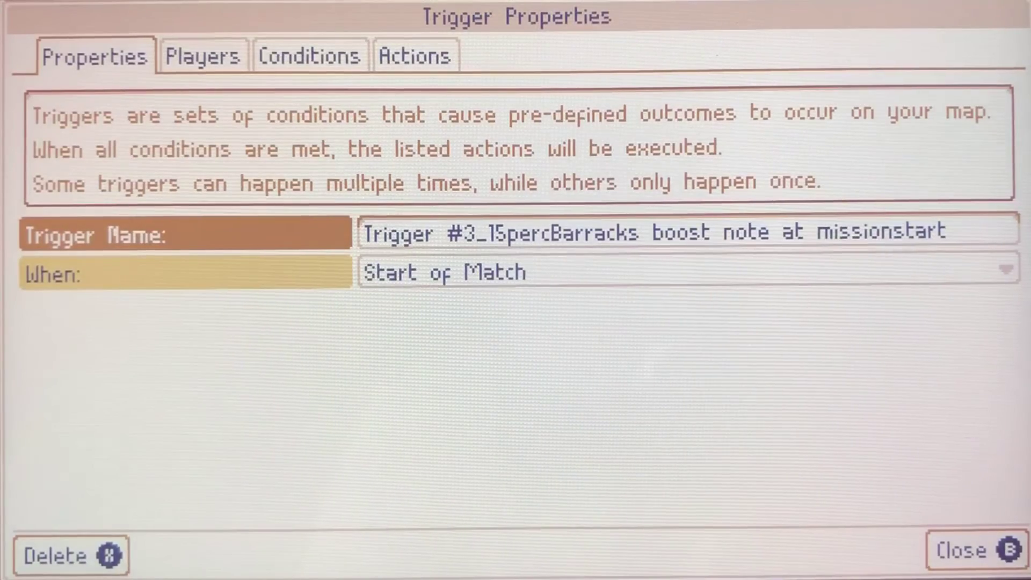
pyautogui.press('e')
pyautogui.press('e')
pyautogui.press('e')
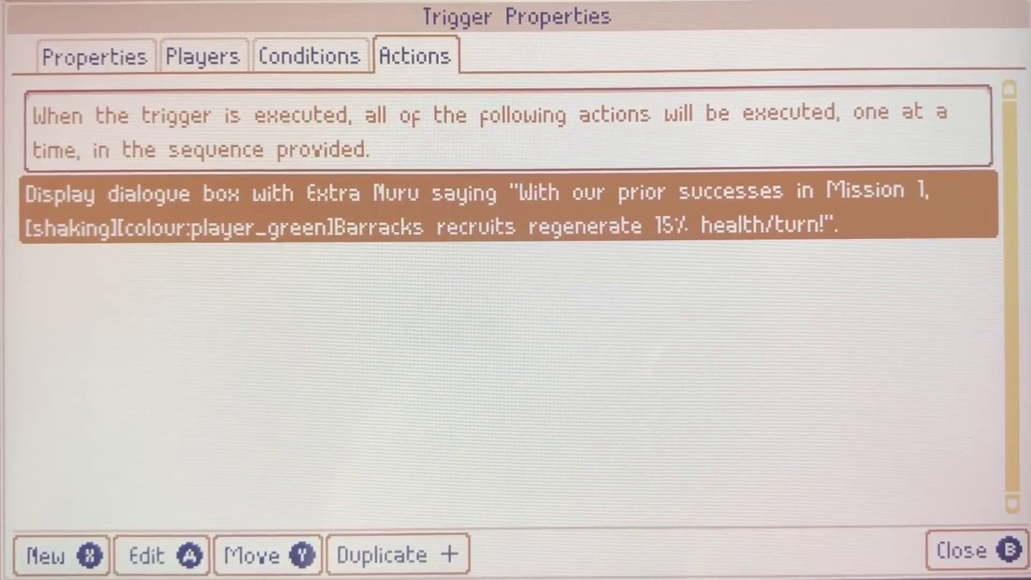
pyautogui.press('Escape')
# - Open the #4_20percBarracks boost note at missionstart trigger, check its campaign flag condition and dialogue action, and close it
pyautogui.press('Down')
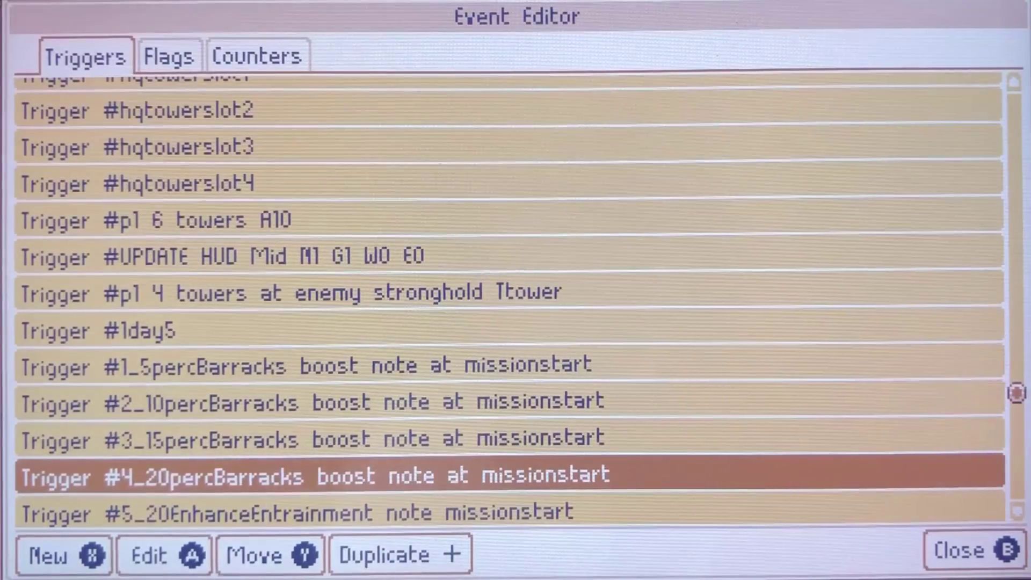
pyautogui.press('Return')
pyautogui.press('e')
pyautogui.press('e')
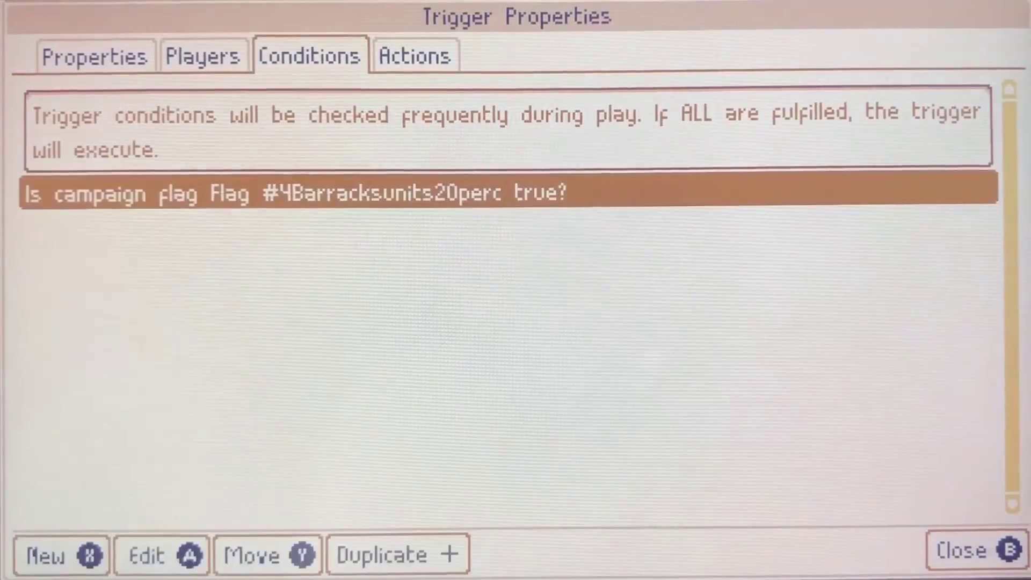
pyautogui.press('e')
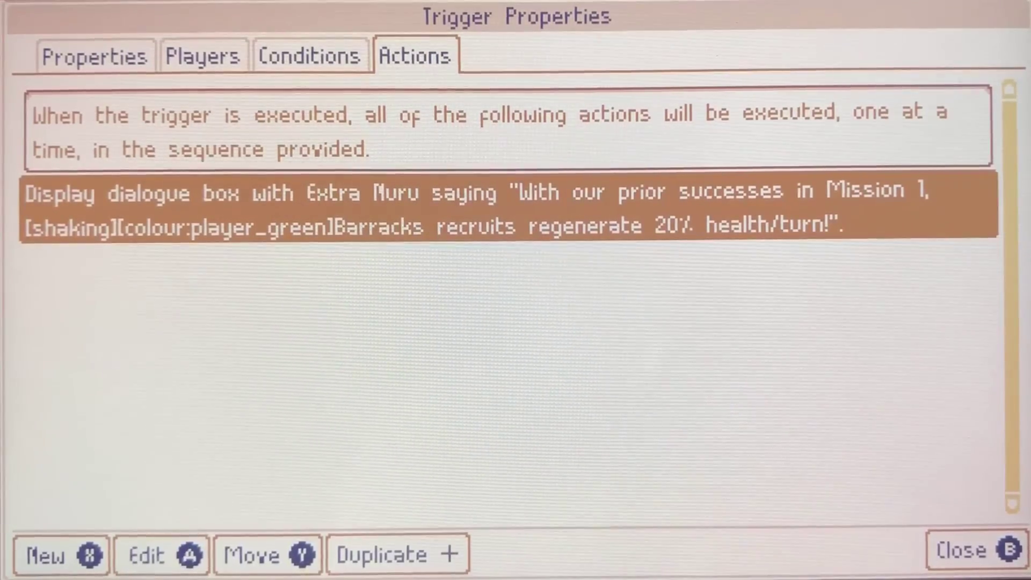
pyautogui.press('Escape')
# - Open the #5_20EnhanceEntrainment note missionstart trigger, examine its campaign flag condition and War Wagon dialogue, and close it
pyautogui.press('Down')
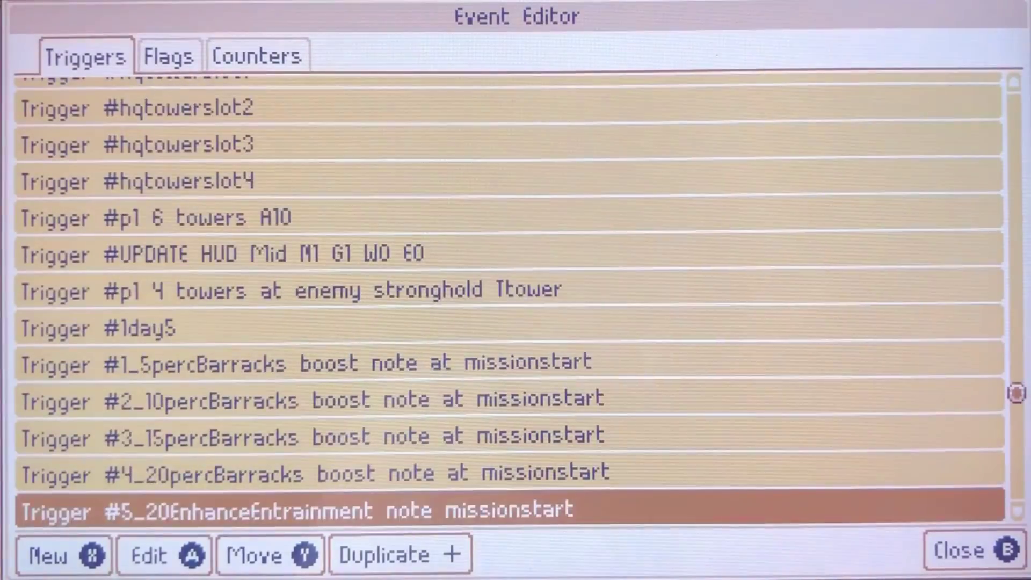
pyautogui.press('Return')
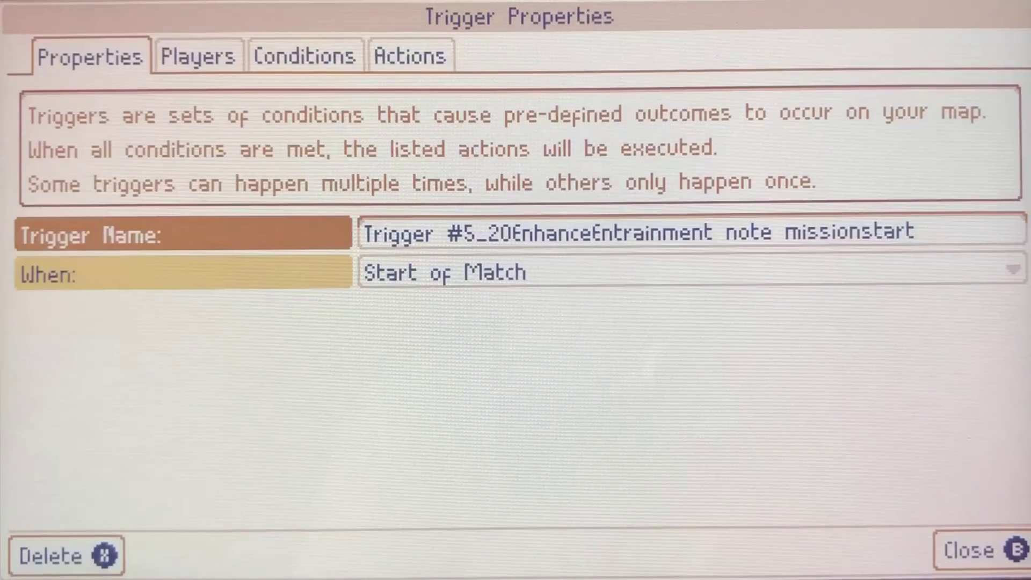
pyautogui.press('Tab')
pyautogui.press('Tab')
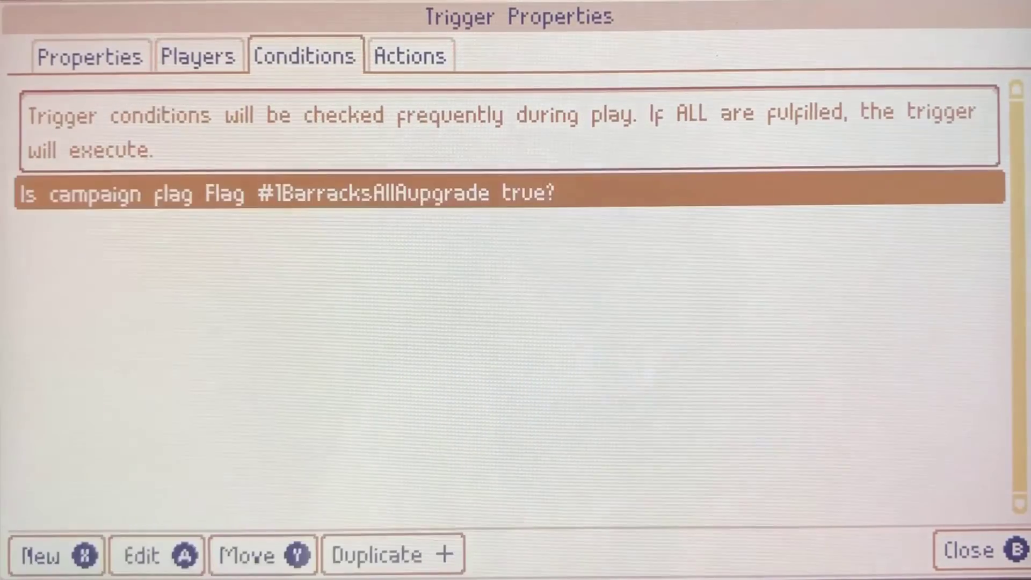
pyautogui.press('Tab')
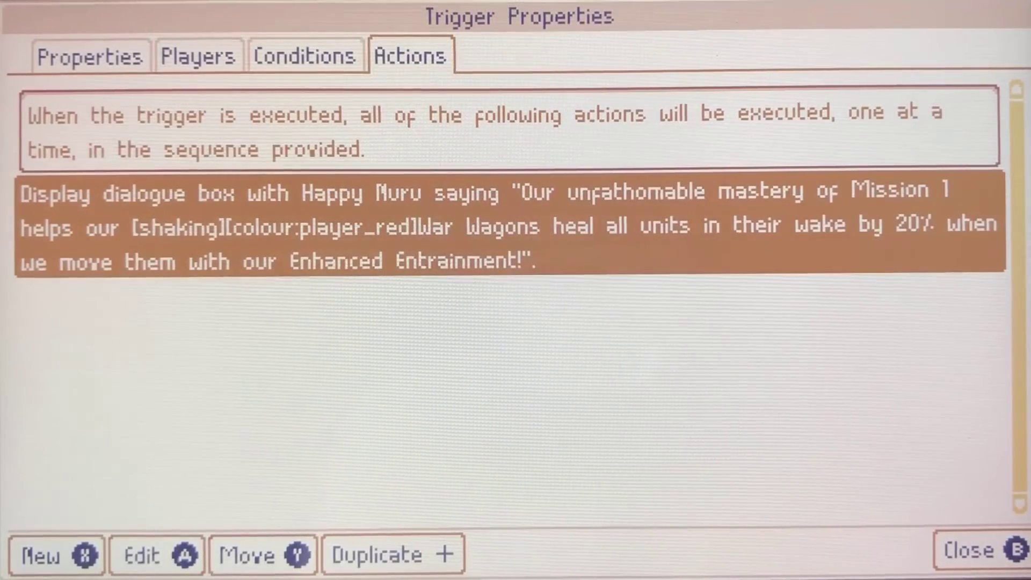
pyautogui.hotkey('shift', 'Tab')
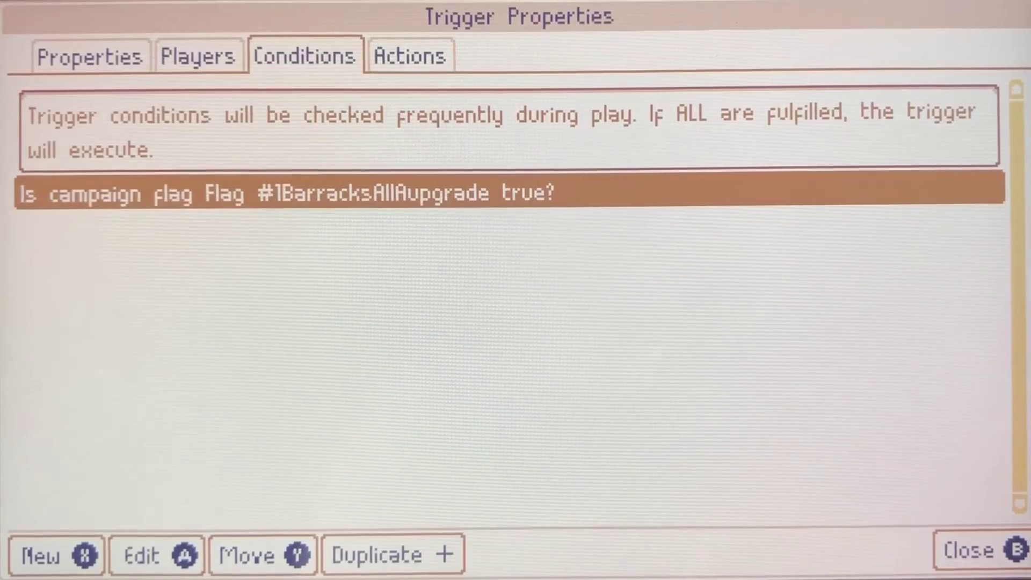
pyautogui.press('Escape')
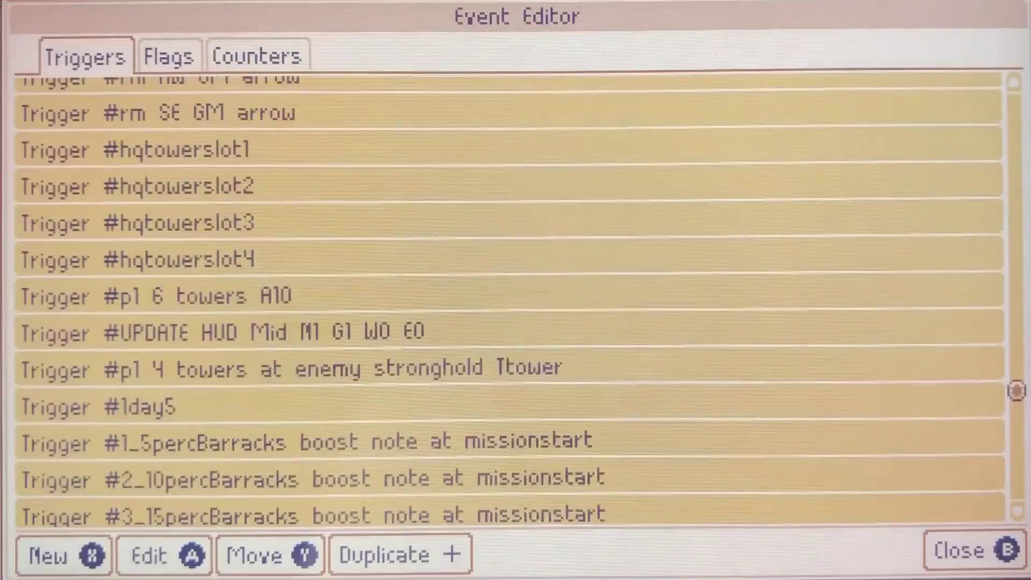
# - Look over the Barracks boost (each turn) triggers, then open #1_5percBarracks boost (each turn) and examine its conditions
pyautogui.press('Down')
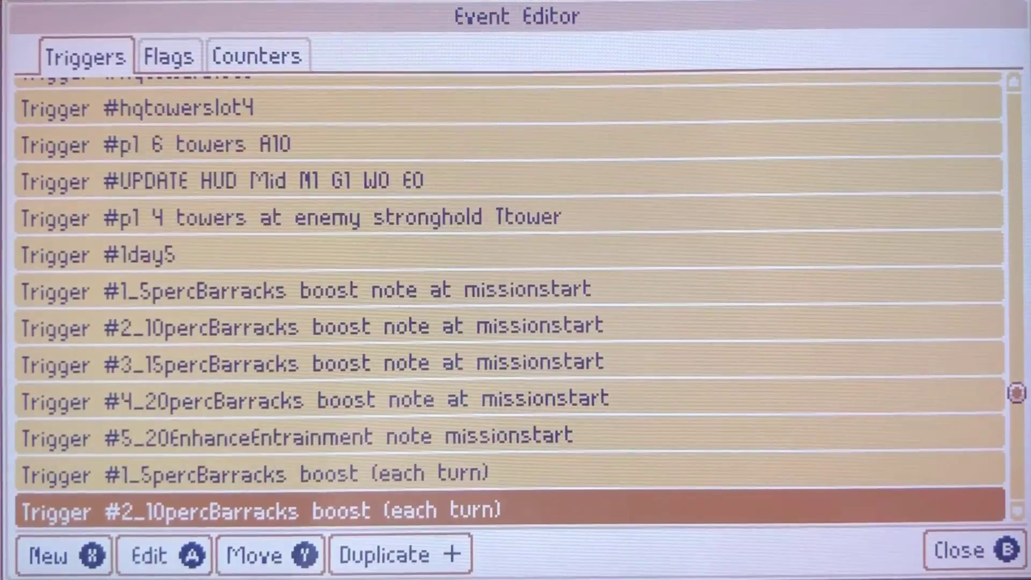
pyautogui.press('Down')
pyautogui.press('Down')
pyautogui.press('Down')
pyautogui.press('Up')
pyautogui.press('Up')
pyautogui.press('Up')
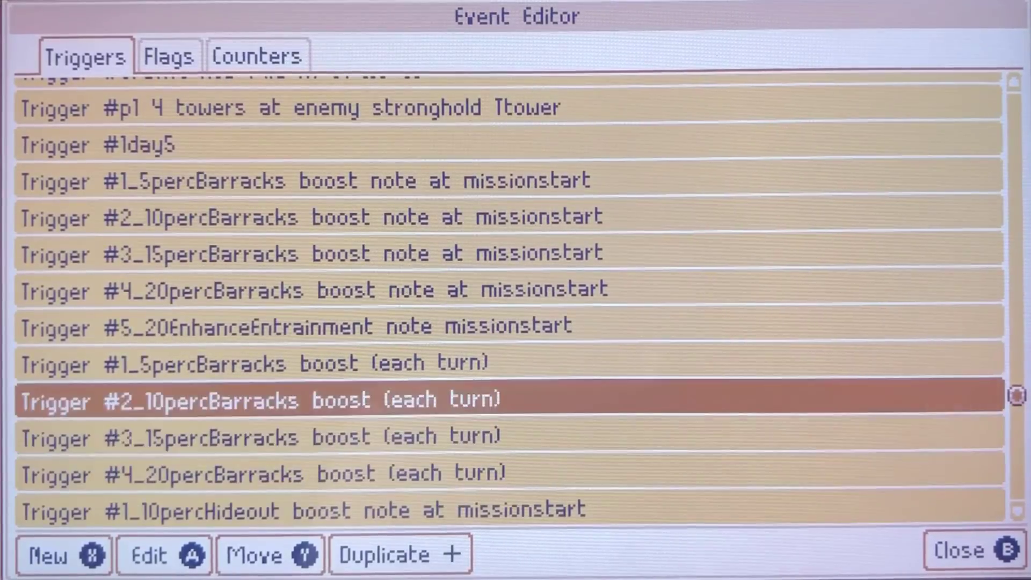
pyautogui.press('Up')
pyautogui.press('Return')
pyautogui.press('Tab')
pyautogui.press('Tab')
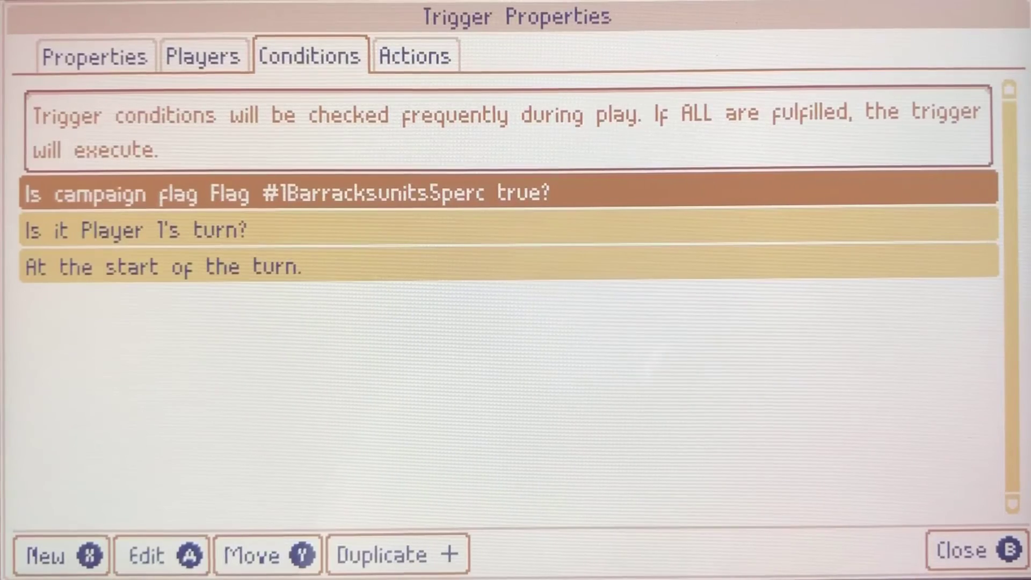
pyautogui.press('Down')
# - Examine the health-modifying actions for each unit type in the #1_5percBarracks boost (each turn) trigger and close it
pyautogui.press('Tab')
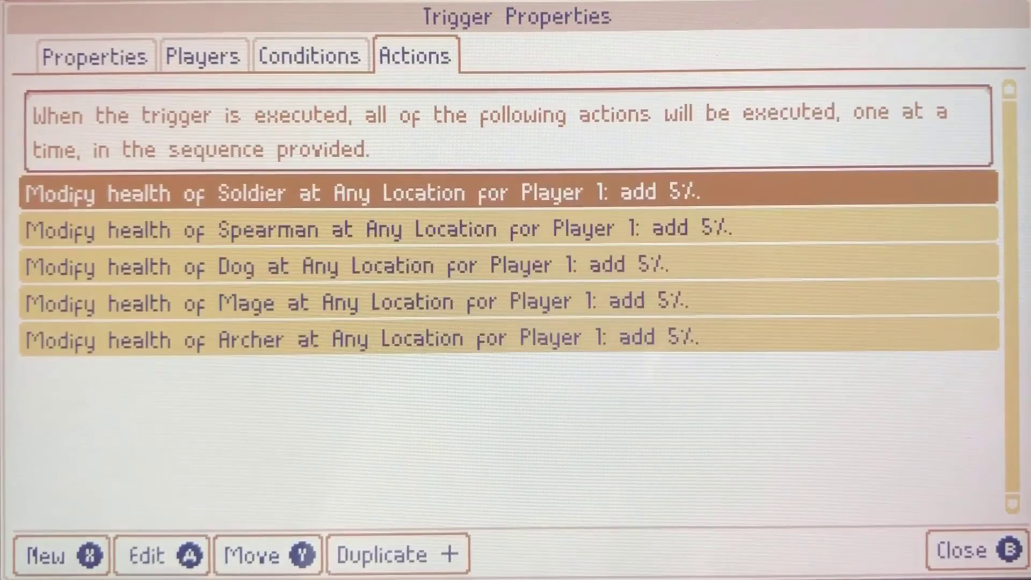
pyautogui.press('Down')
pyautogui.press('Down')
pyautogui.press('Down')
pyautogui.press('Down')
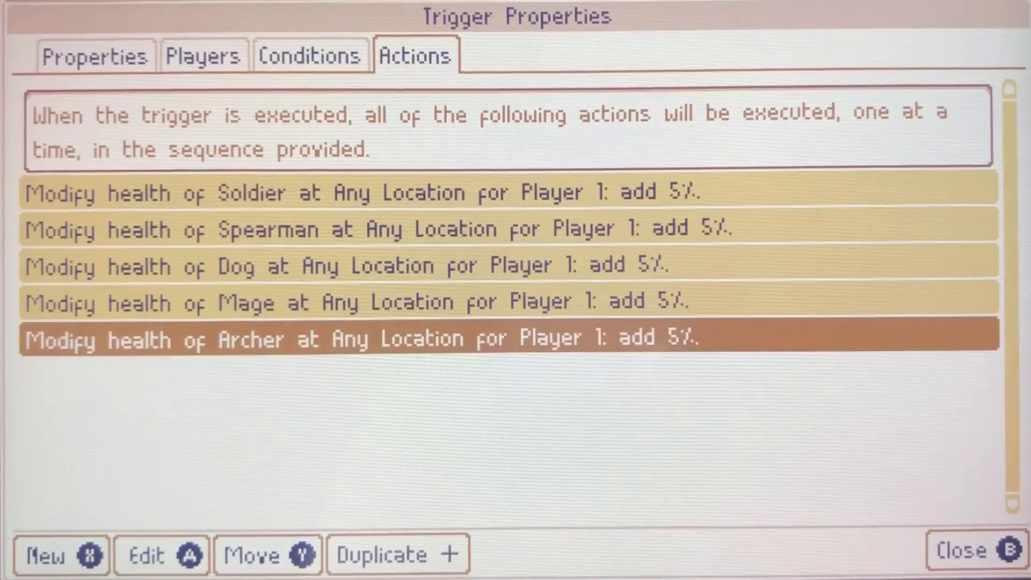
pyautogui.press('Up')
pyautogui.press('Up')
pyautogui.press('Up')
pyautogui.press('Up')
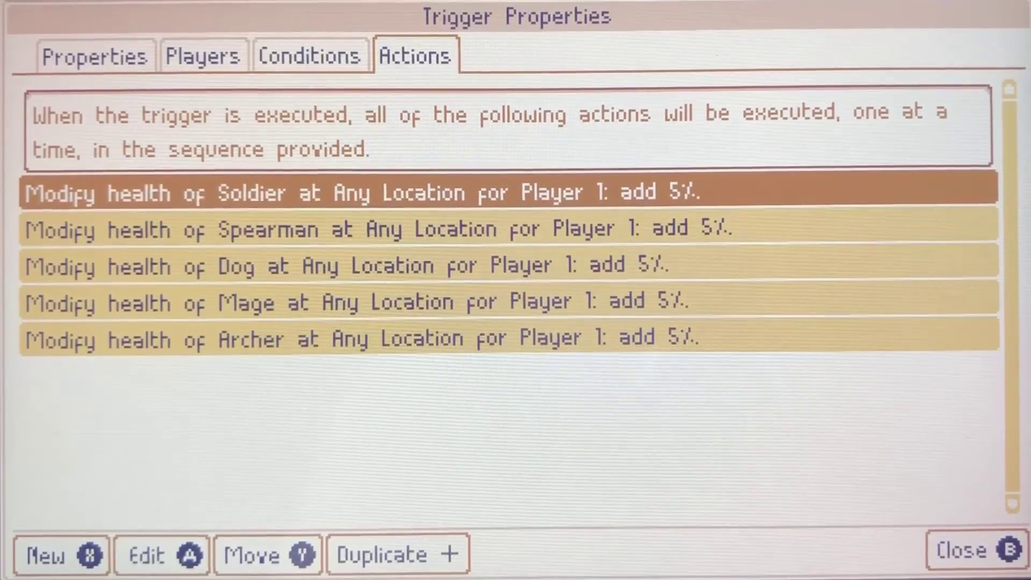
pyautogui.press('Down')
pyautogui.press('Down')
pyautogui.press('Down')
pyautogui.press('Down')
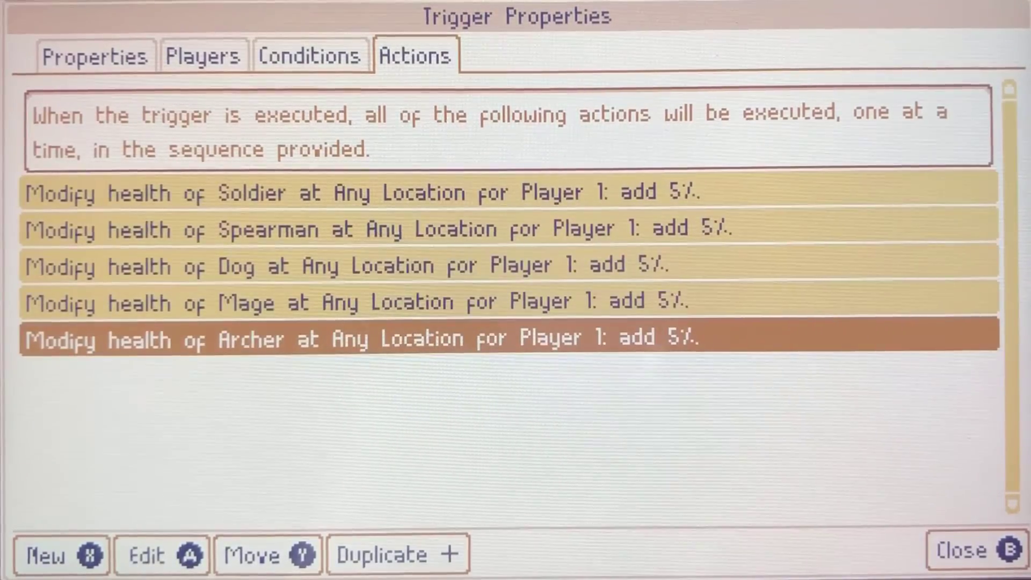
pyautogui.press('Escape')
# - Open the #4_20percBarracks boost (each turn) trigger, examine its conditions and unit health actions, and close it
pyautogui.press('Down')
pyautogui.press('Down')
pyautogui.press('Down')
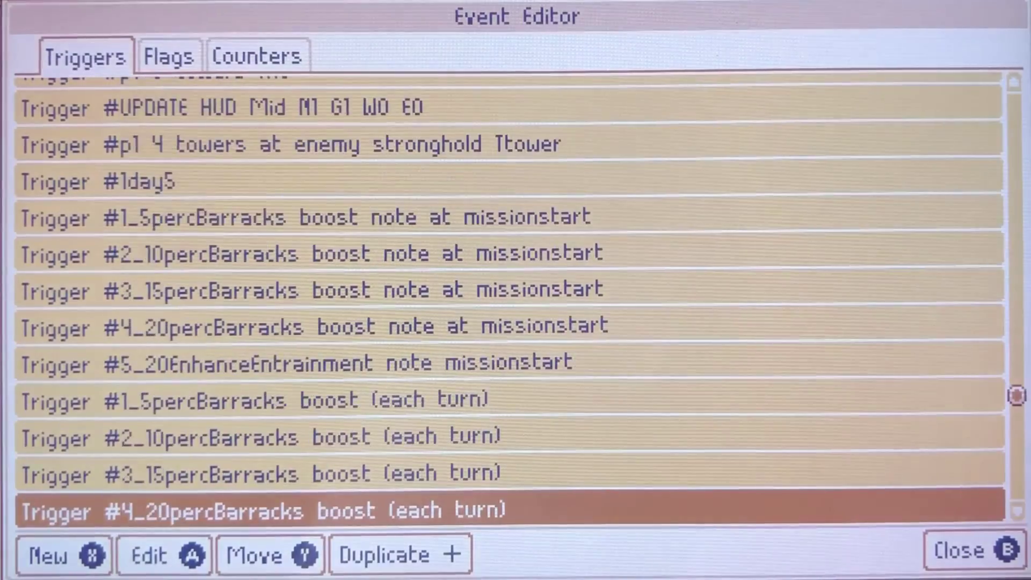
pyautogui.press('Return')
pyautogui.press('Right')
pyautogui.press('Right')
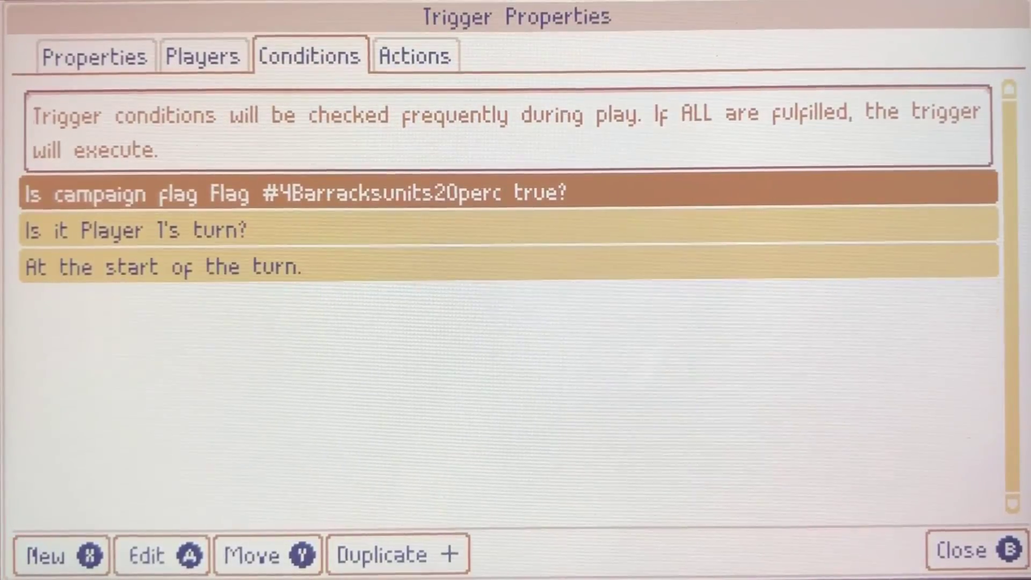
pyautogui.press('Right')
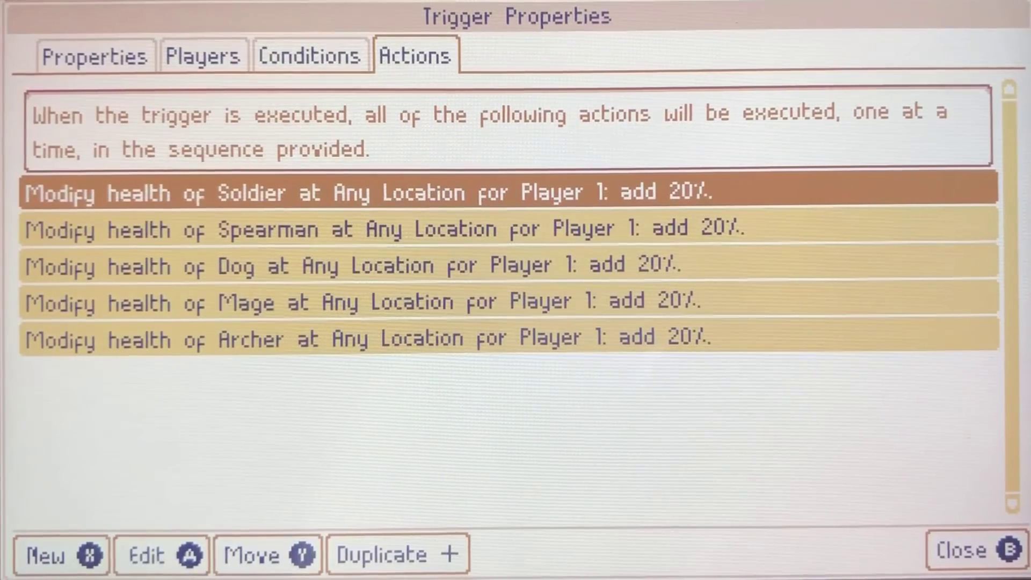
pyautogui.press('Down')
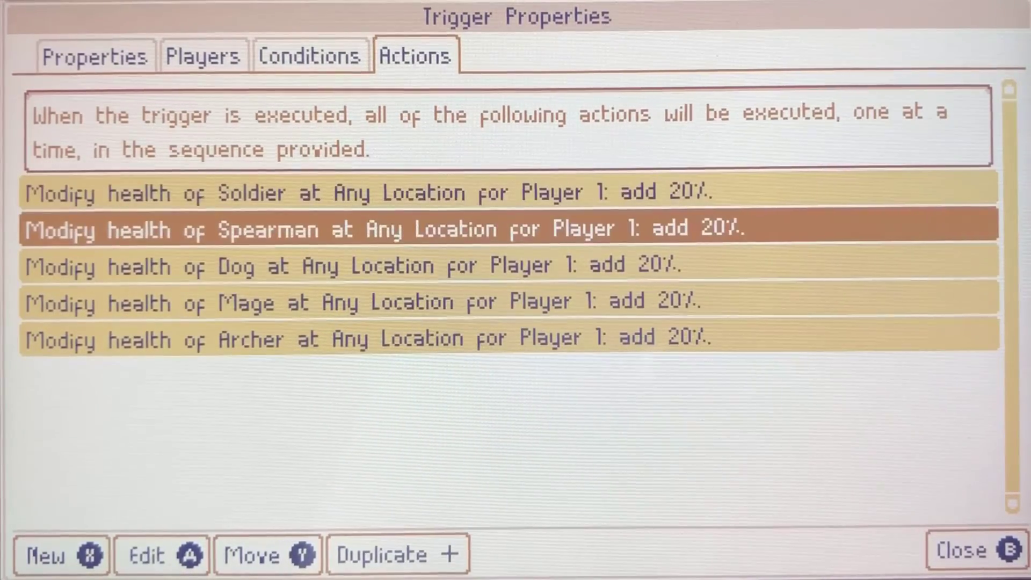
pyautogui.press('Down')
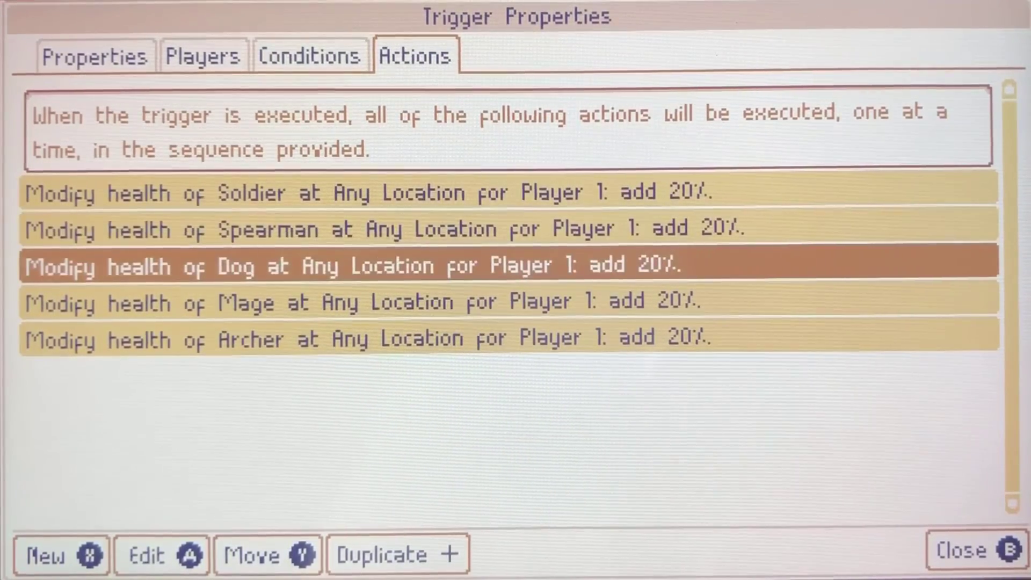
pyautogui.press('Down')
pyautogui.press('Down')
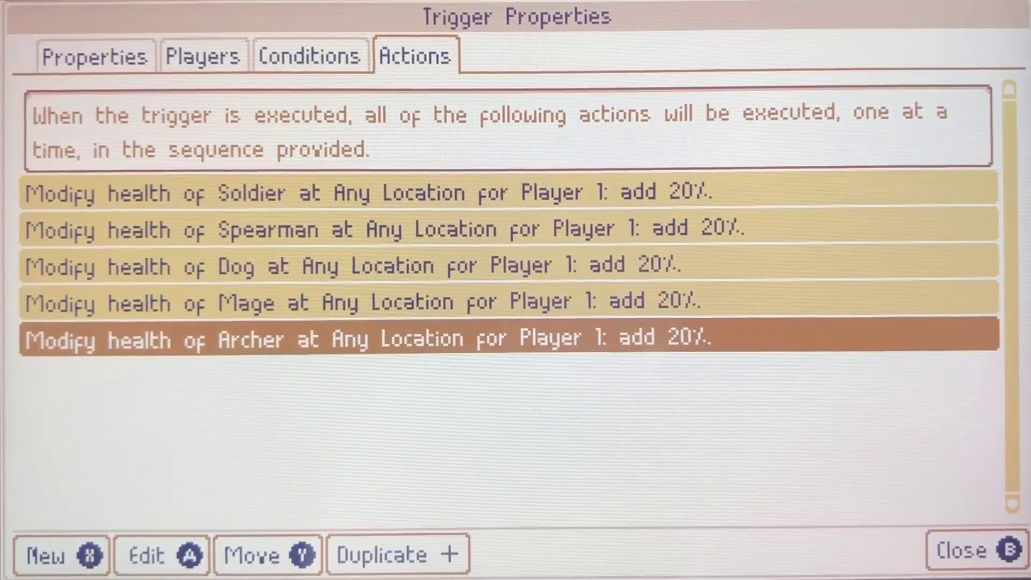
pyautogui.press('Escape')
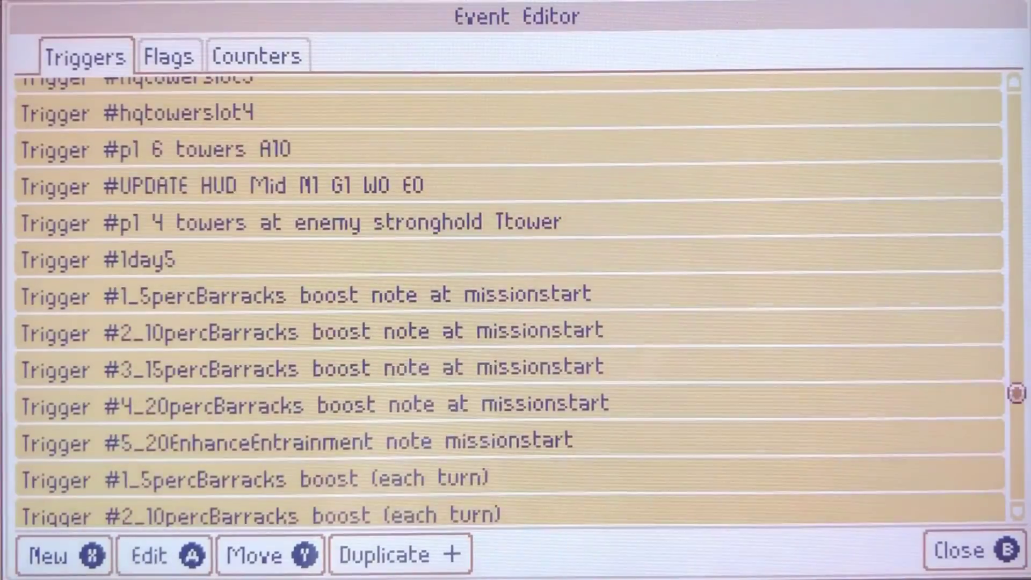
# - Open the #1_10percHideout boost note at missionstart trigger and examine its timing, campaign flag condition and dialogue action
pyautogui.press('Down')
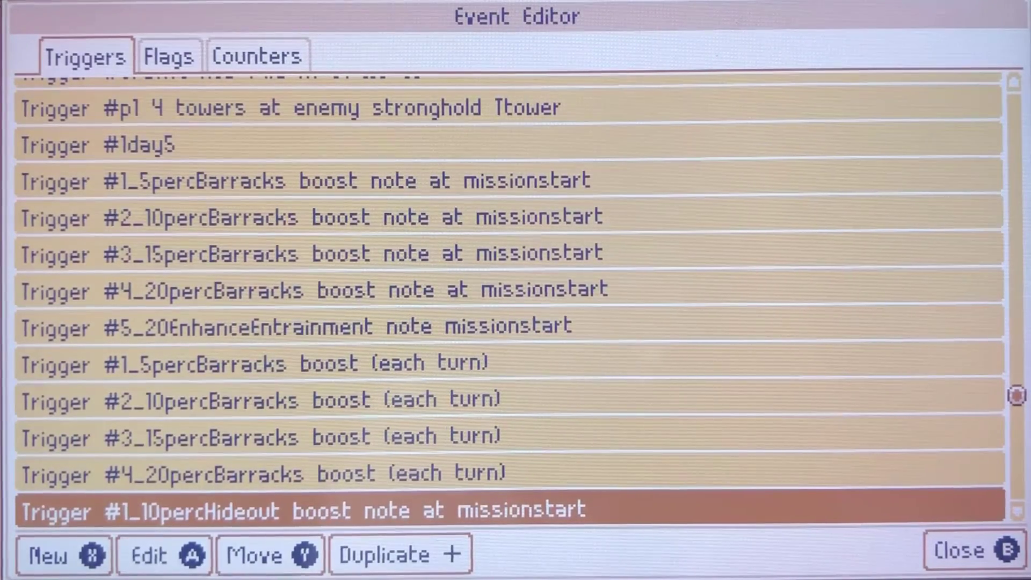
pyautogui.press('Down')
pyautogui.press('Up')
pyautogui.press('a')
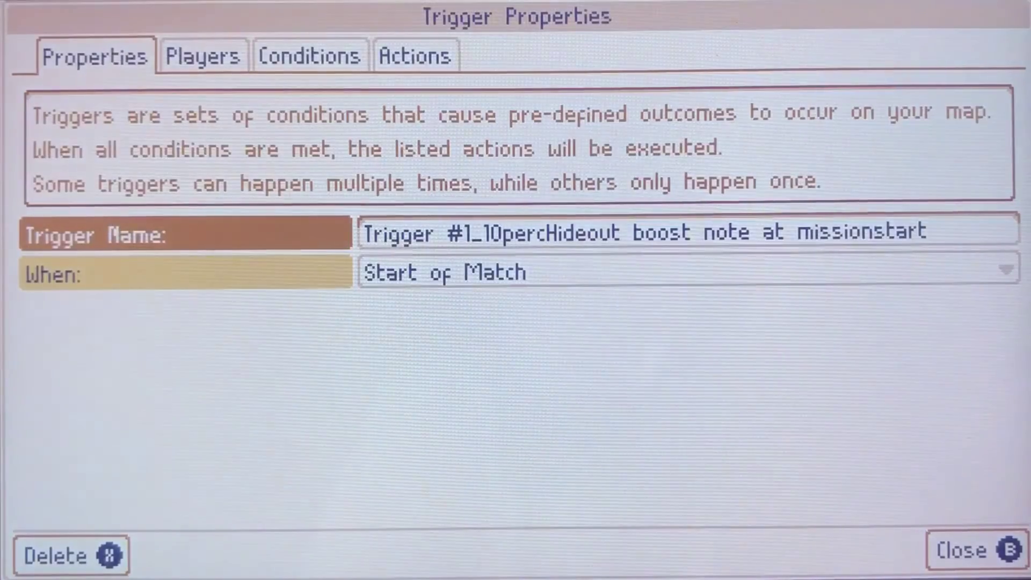
pyautogui.press('Right')
pyautogui.press('Right')
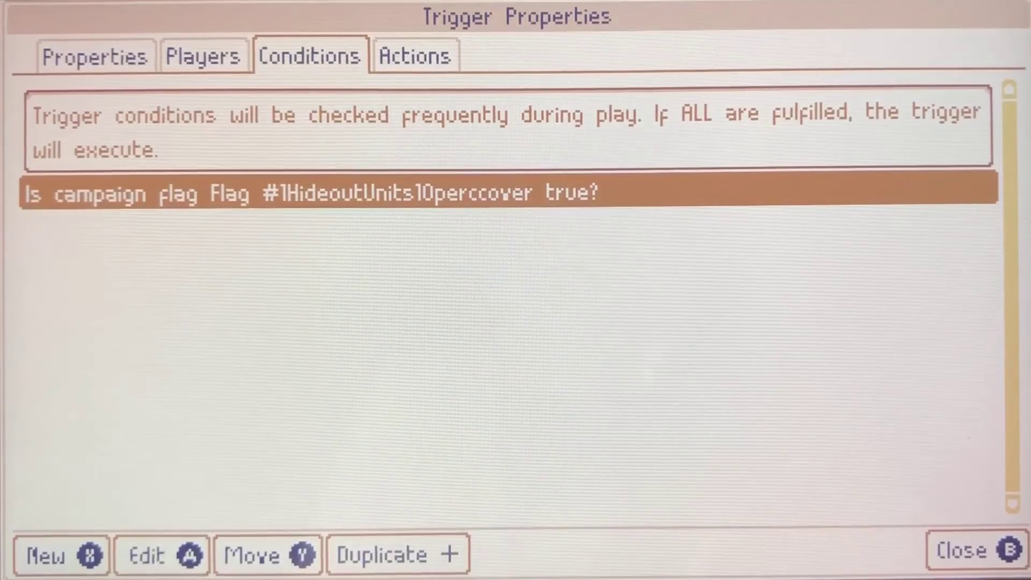
pyautogui.press('Right')
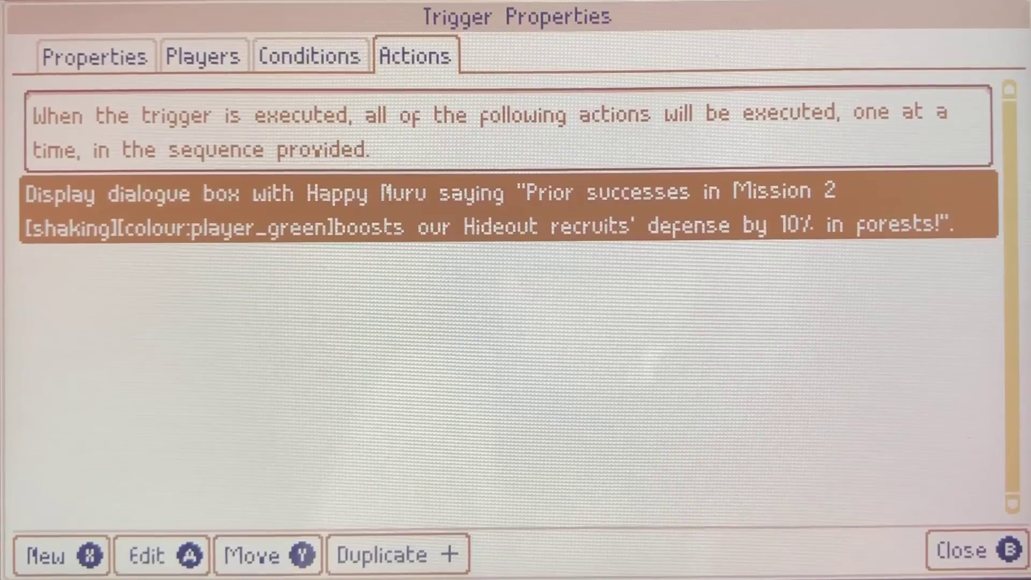
# - Open the #4_40percHideout boost note at missionstart trigger, examine its campaign flag condition and dialogue action, and close it
pyautogui.press('Escape')
pyautogui.press('Down')
pyautogui.press('Down')
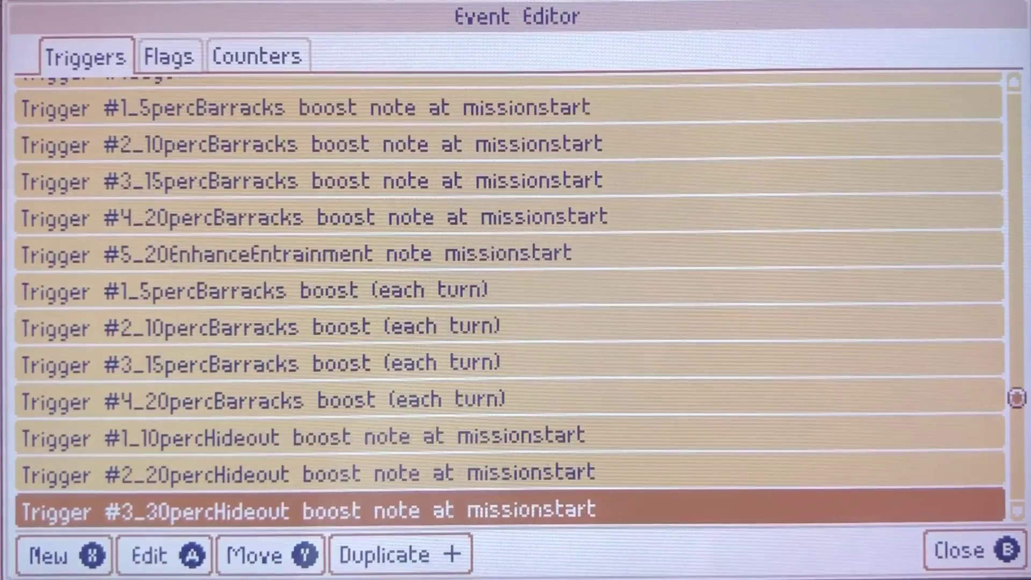
pyautogui.press('Down')
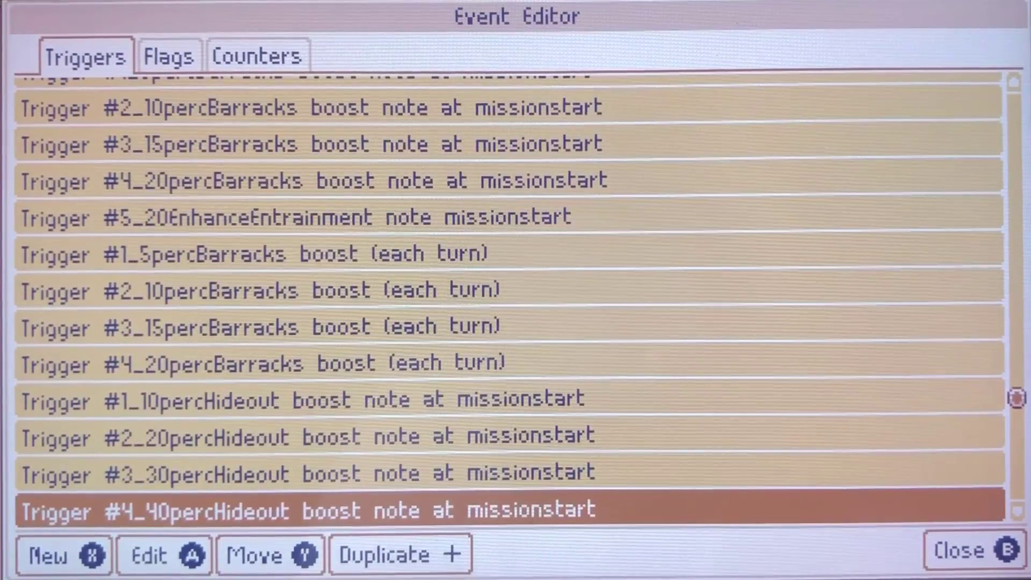
pyautogui.press('Return')
pyautogui.press('Tab')
pyautogui.press('Tab')
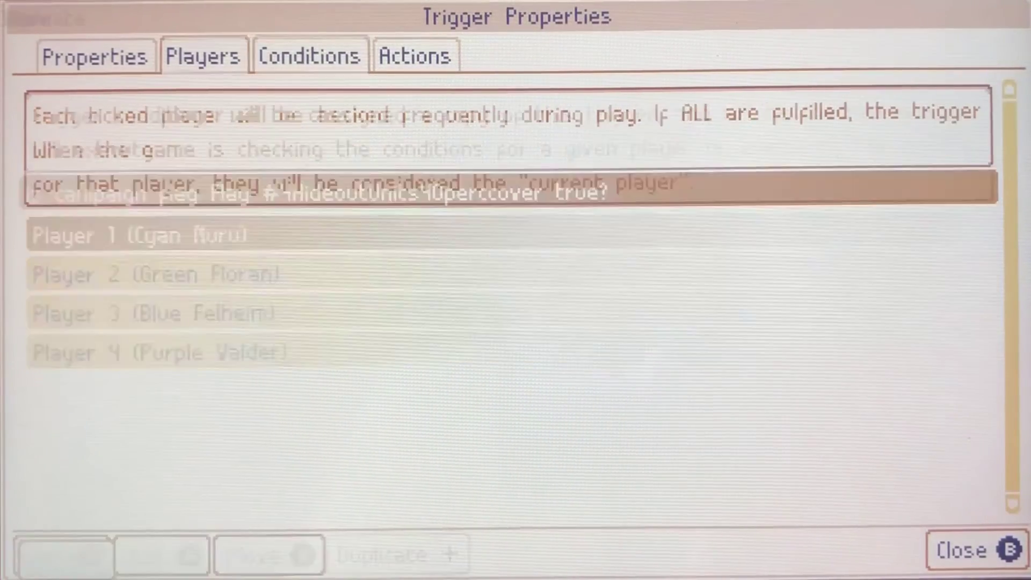
pyautogui.press('Tab')
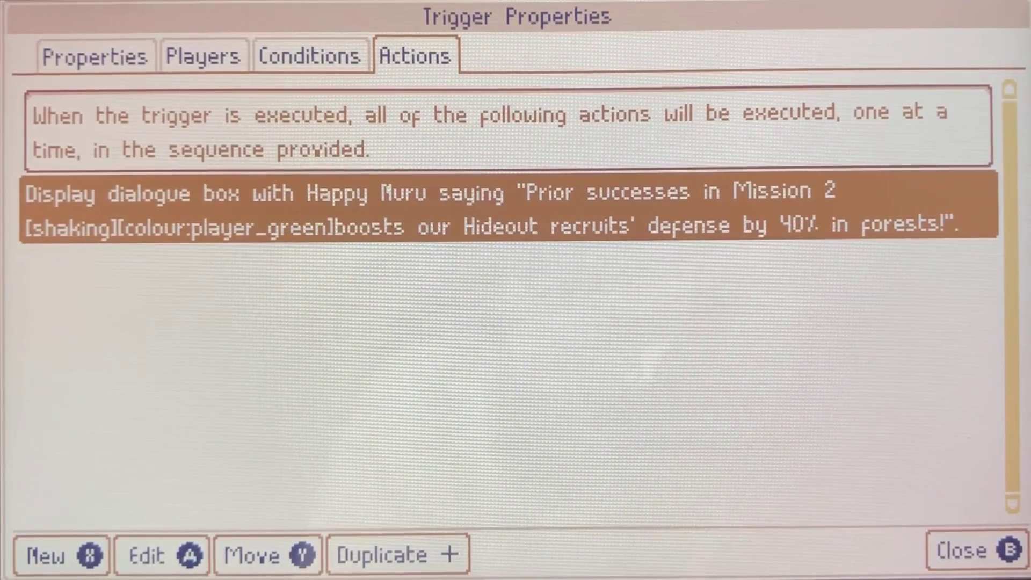
pyautogui.press('Escape')
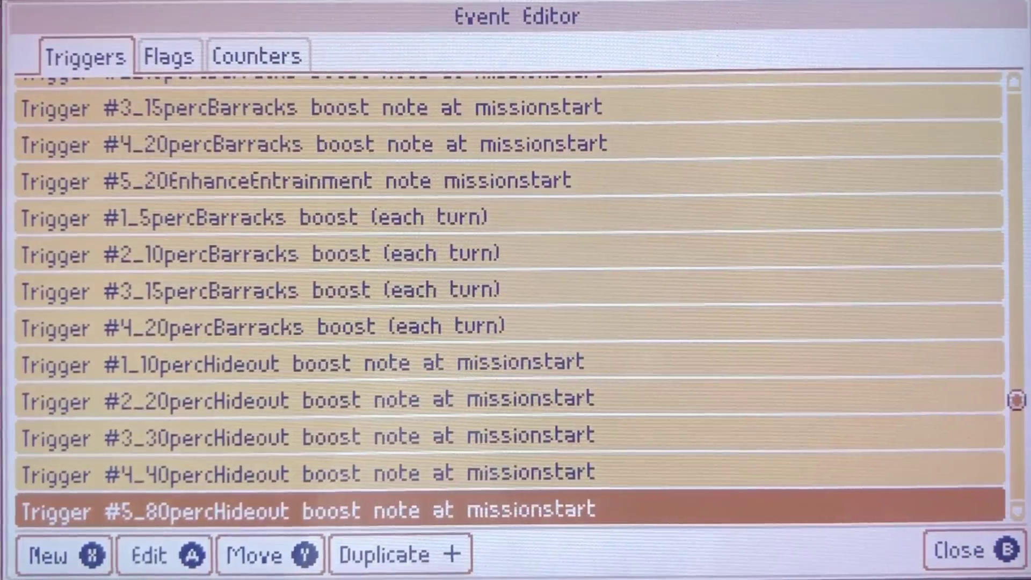
# - Open the #5_80percHideout boost note at missionstart trigger, examine its dialogue action and campaign flag condition, and close it
pyautogui.press('Return')
pyautogui.press('Tab')
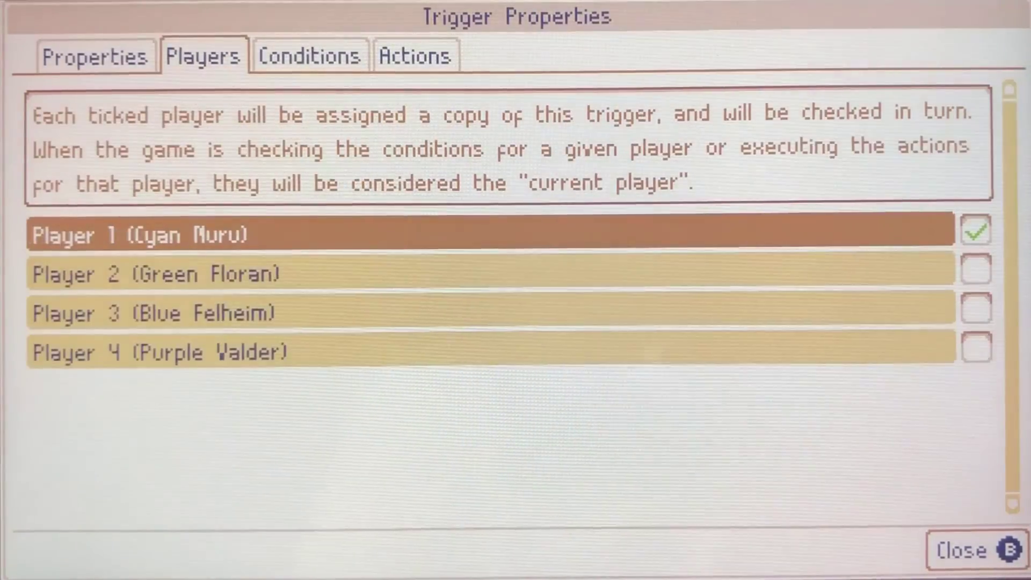
pyautogui.press('Tab')
pyautogui.press('Tab')
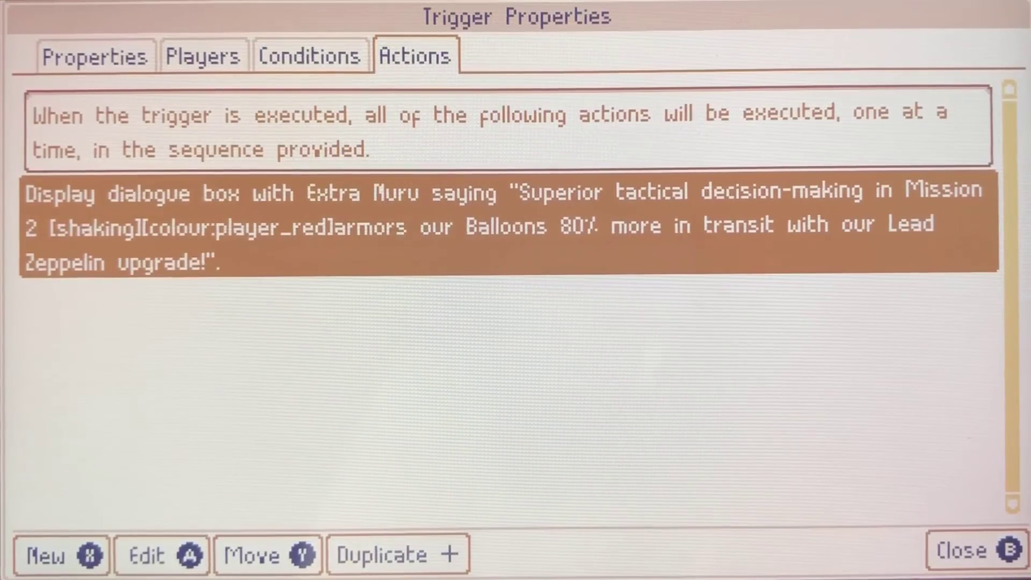
pyautogui.hotkey('shift', 'Tab')
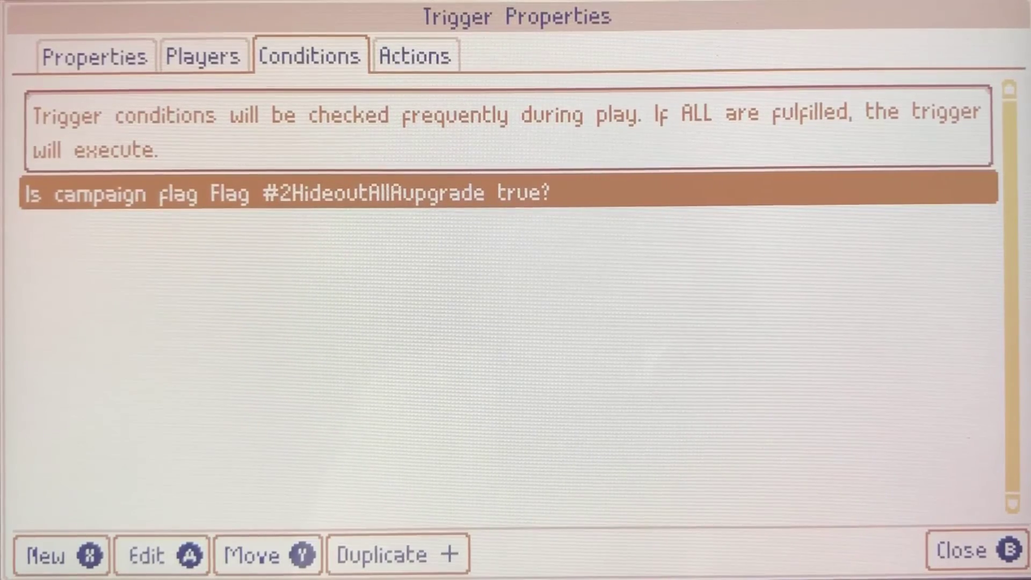
pyautogui.press('Right')
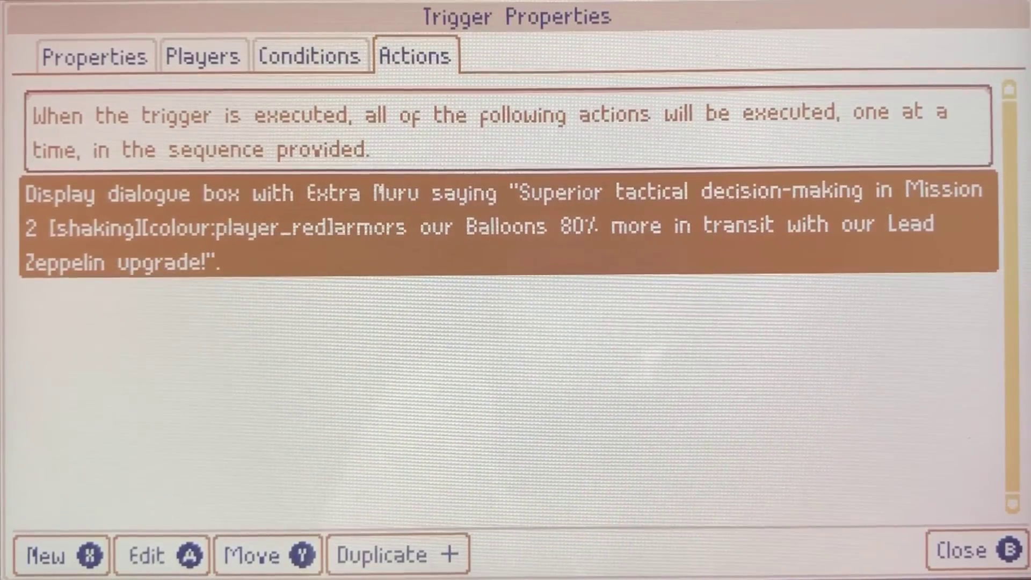
pyautogui.press('Escape')
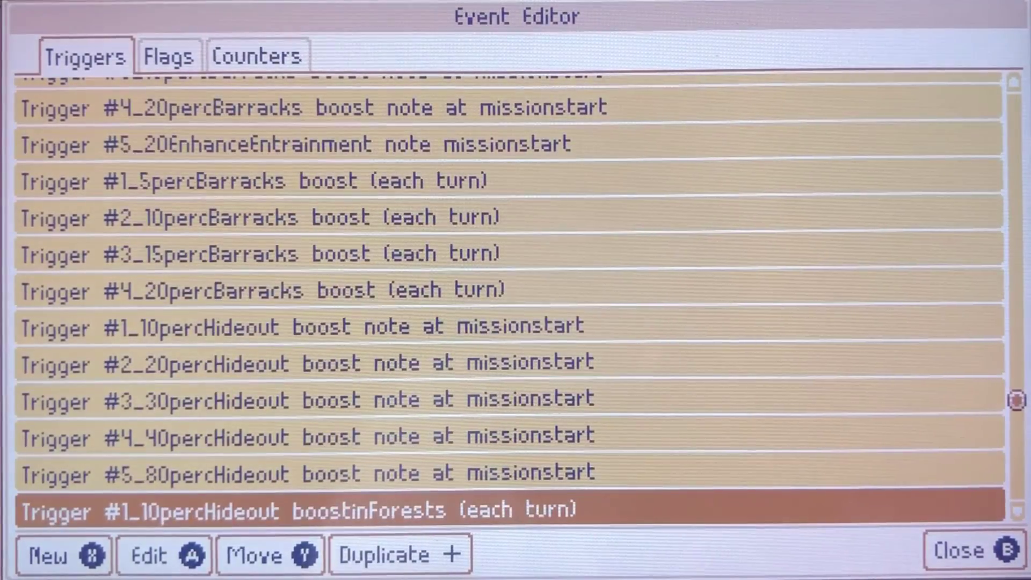
# - Look over the Hideout boostinForests (each turn) triggers, then open #1_10percHideout boostinForests (each turn)
pyautogui.press('Down')
pyautogui.press('Down')
pyautogui.press('Down')
pyautogui.press('Down')
pyautogui.press('Down')
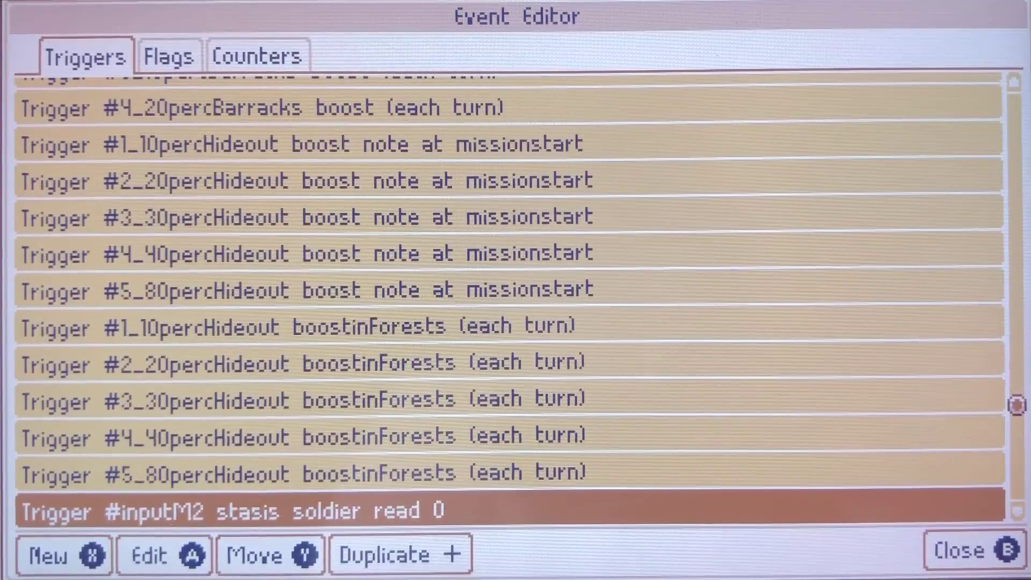
pyautogui.press('Up')
pyautogui.press('Up')
pyautogui.press('Up')
pyautogui.press('Up')
pyautogui.press('Up')
pyautogui.press('Return')
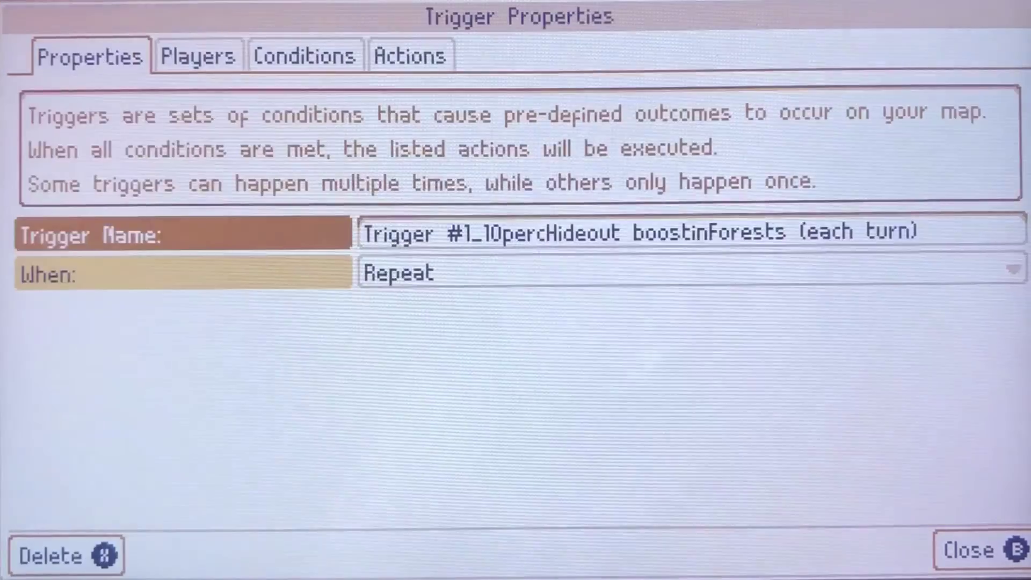
# - Examine the trigger's damage-taken actions for forest and non-forest locations and its conditions, then close it
pyautogui.press('Right')
pyautogui.press('Right')
pyautogui.press('Right')
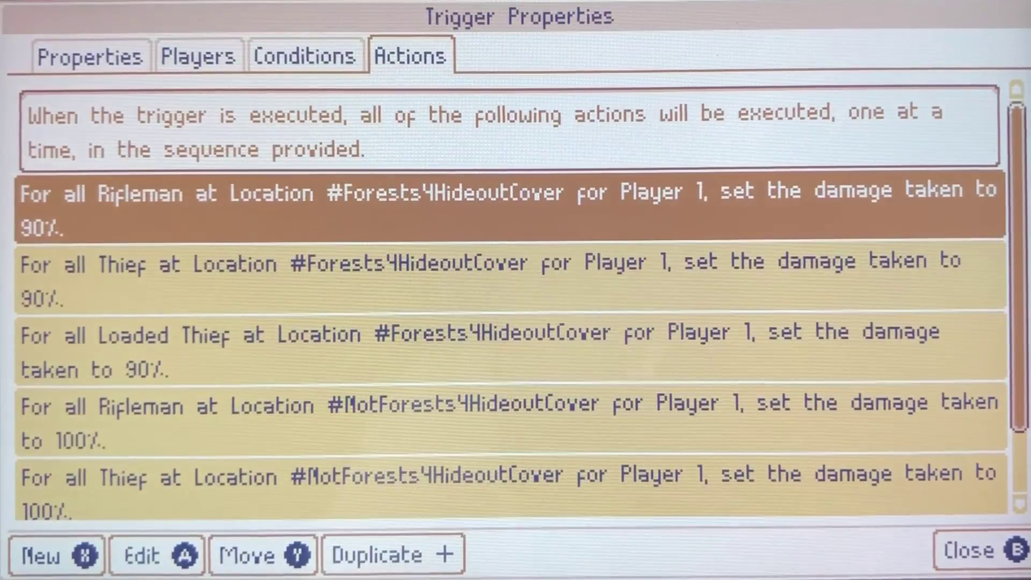
pyautogui.press('Down')
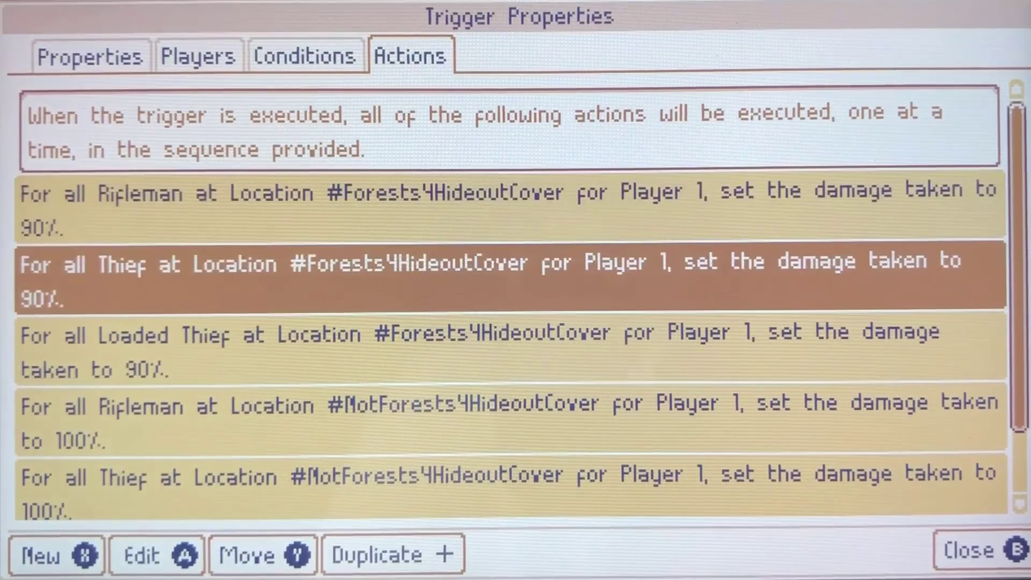
pyautogui.press('Up')
pyautogui.press('Down')
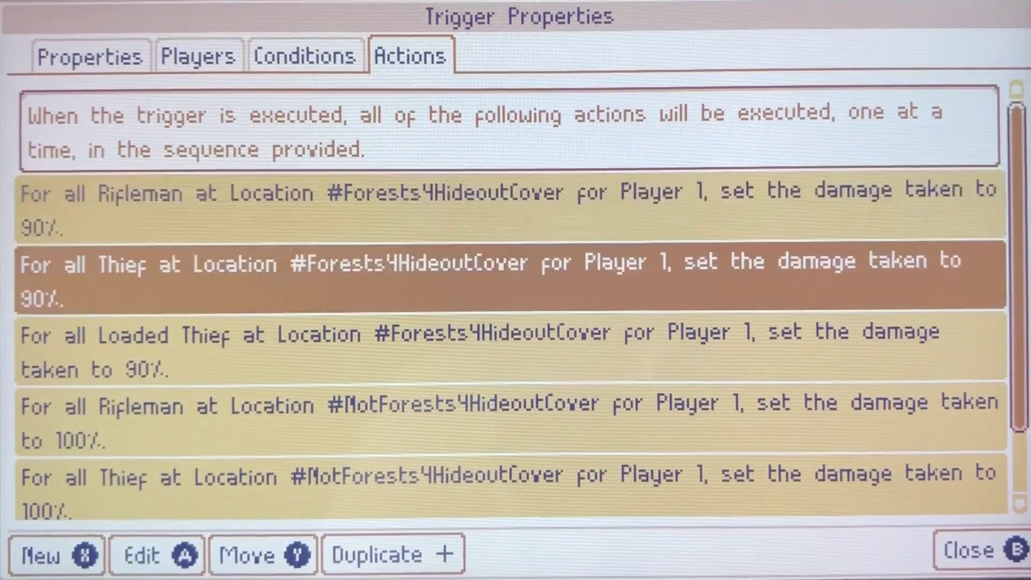
pyautogui.press('Down')
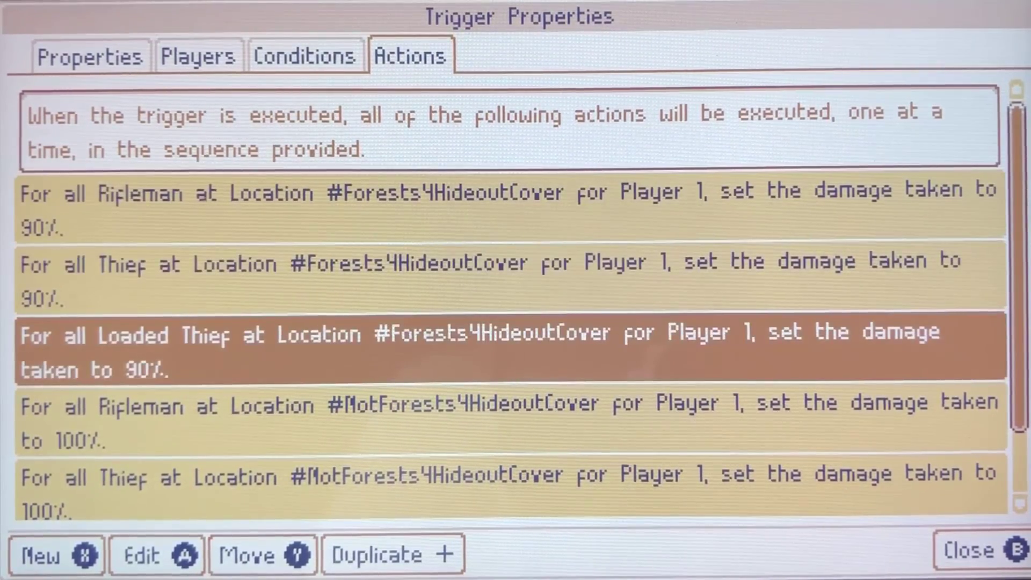
pyautogui.press('Down')
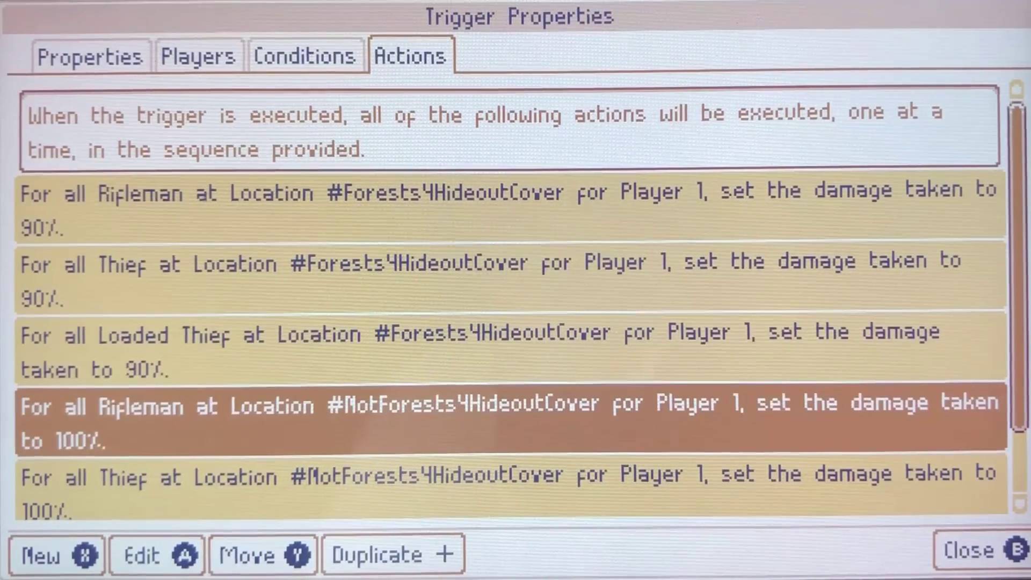
pyautogui.press('Down')
pyautogui.press('Down')
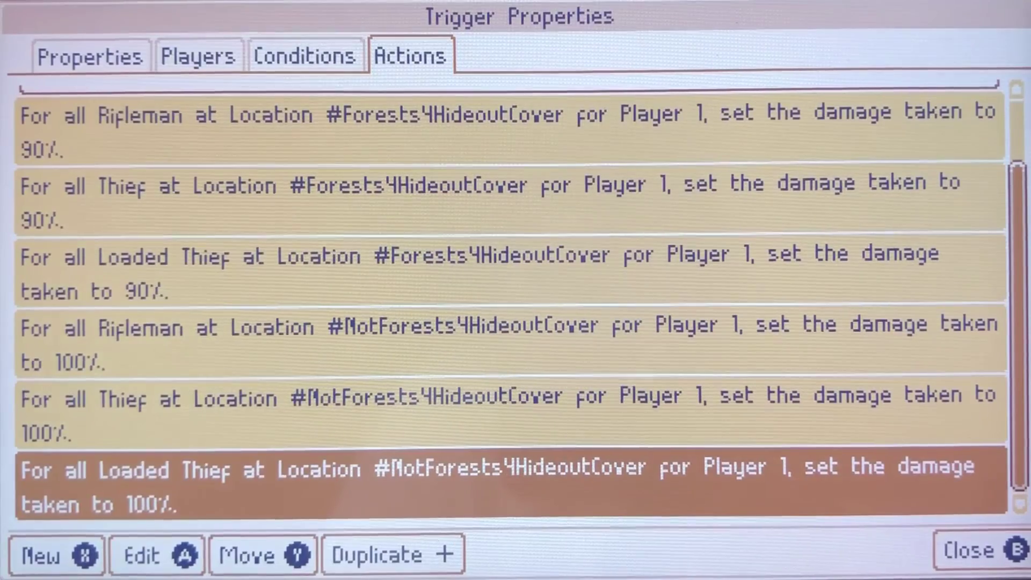
pyautogui.press('Up')
pyautogui.press('Up')
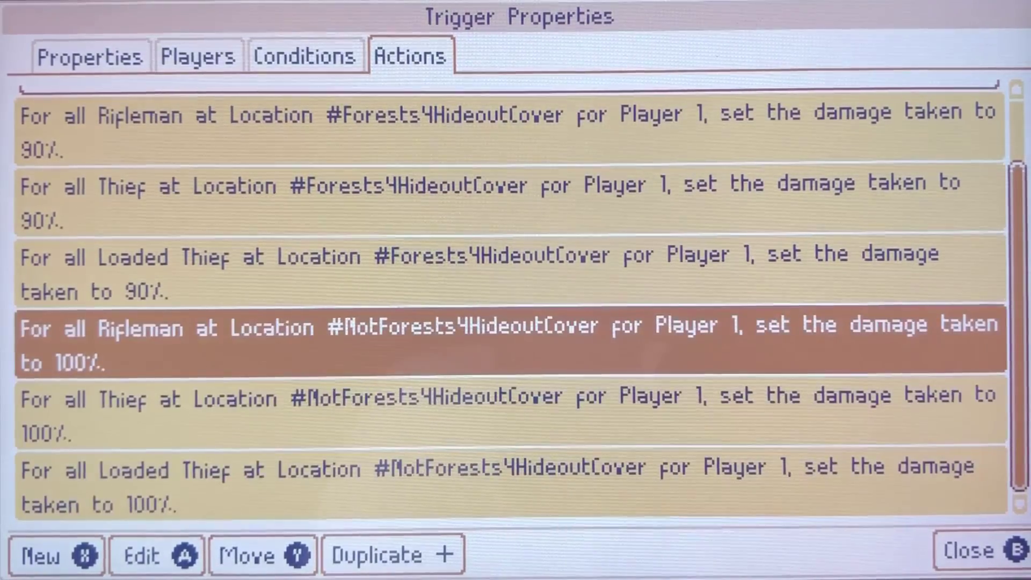
pyautogui.press('Up')
pyautogui.press('Up')
pyautogui.press('Up')
pyautogui.press('Up')
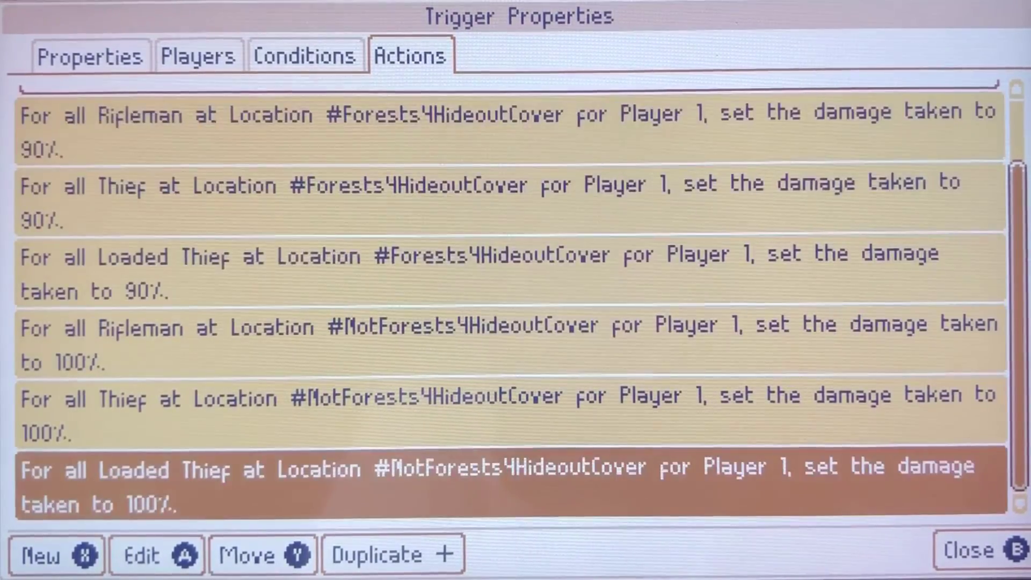
pyautogui.press('Left')
pyautogui.press('Down')
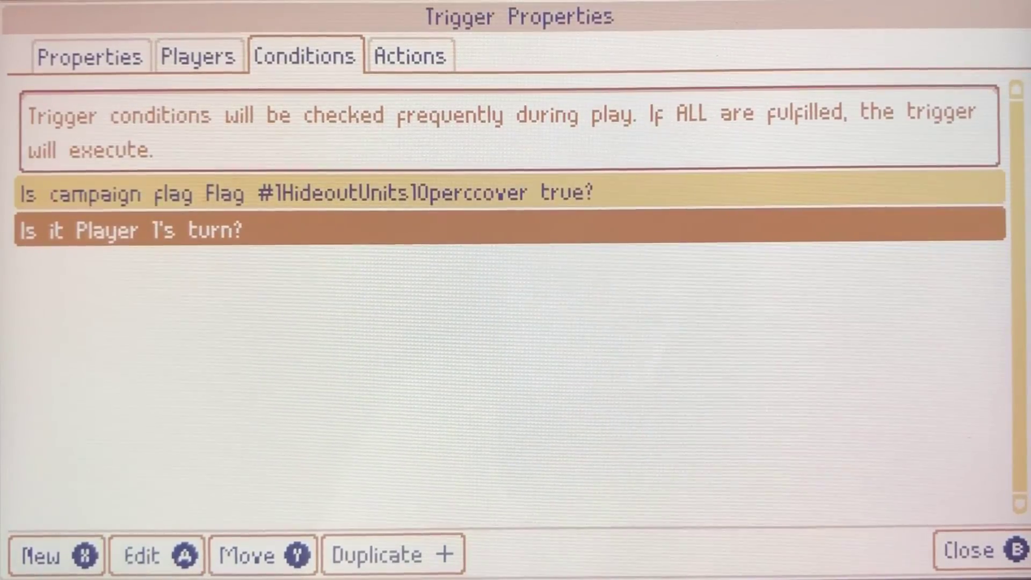
pyautogui.press('Escape')
# - Open the #4_40percHideout boostinForests (each turn) trigger and examine its first actions and its conditions
pyautogui.press('Down')
pyautogui.press('Down')
pyautogui.press('Down')
pyautogui.press('Return')
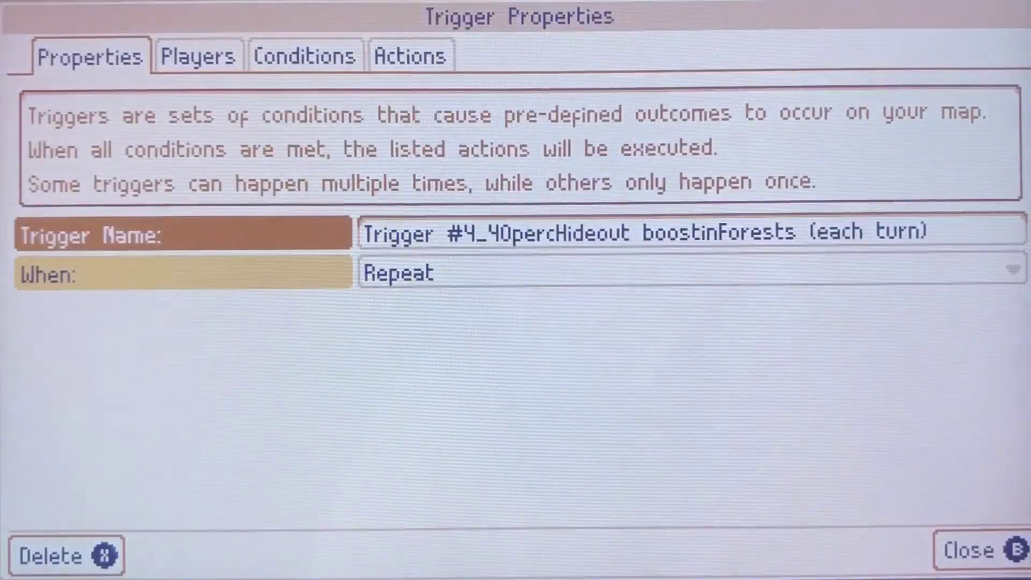
pyautogui.press('Tab')
pyautogui.press('Tab')
pyautogui.press('Tab')
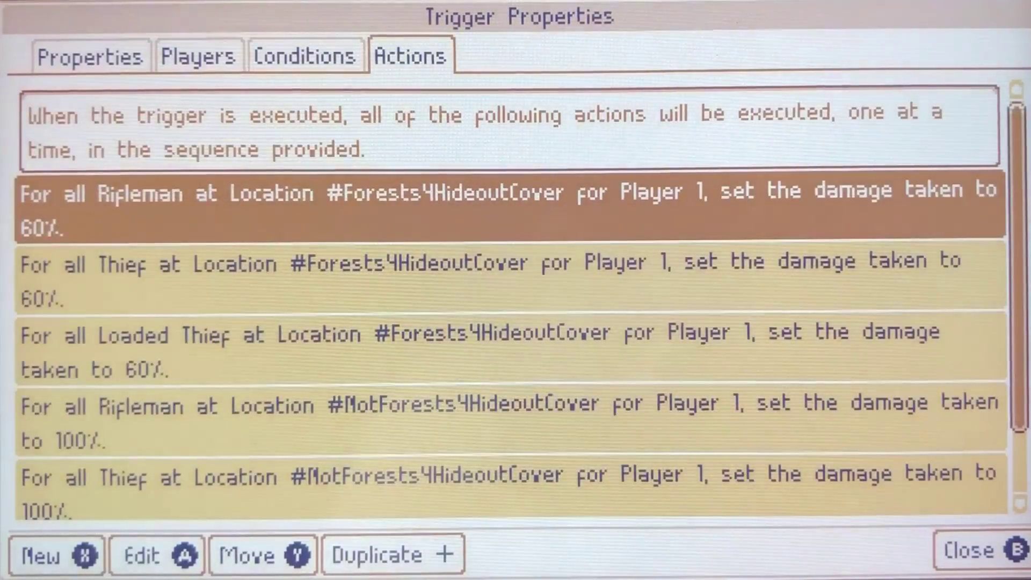
pyautogui.hotkey('shift', 'Tab')
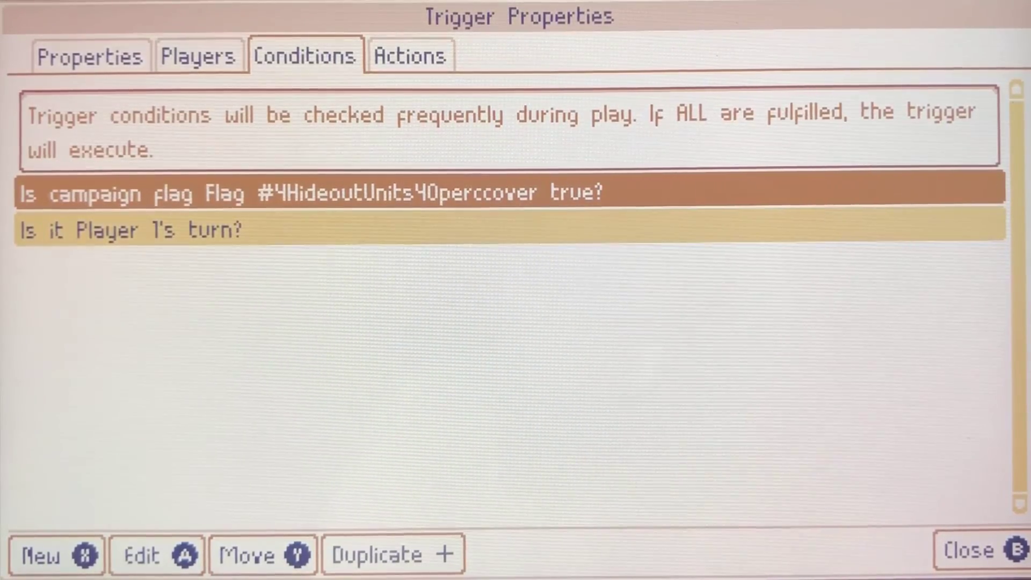
# - Go through the damage-taken actions for Rifleman, Thief and Loaded Thief units in the #4_40percHideout boostinForests (each turn) trigger
pyautogui.press('Right')
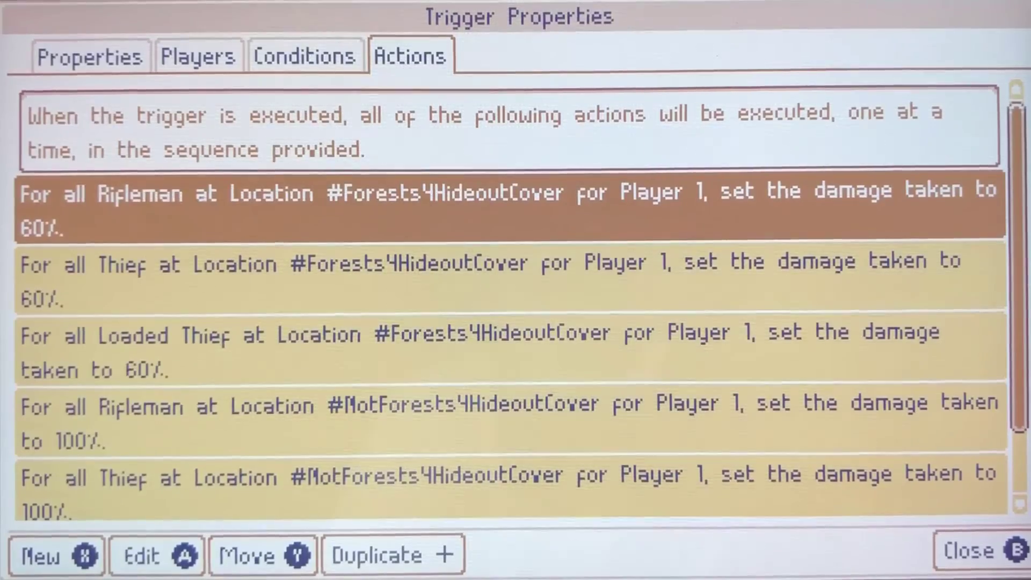
pyautogui.press('Down')
pyautogui.press('Down')
pyautogui.press('Down')
pyautogui.press('Down')
pyautogui.press('Down')
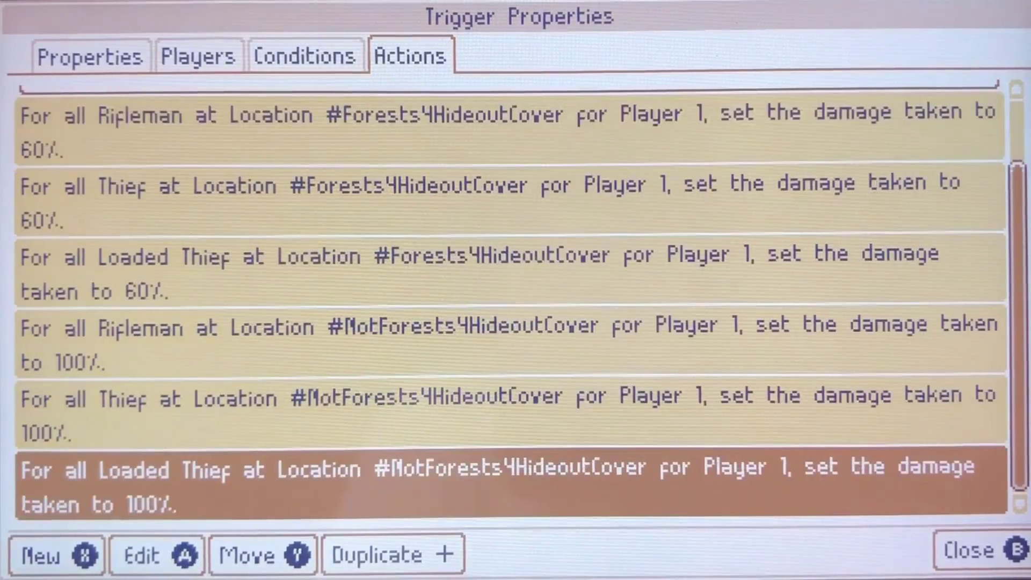
pyautogui.press('Down')
pyautogui.press('Up')
pyautogui.press('Up')
pyautogui.press('Up')
pyautogui.press('Up')
pyautogui.press('Up')
pyautogui.press('Up')
pyautogui.press('Up')
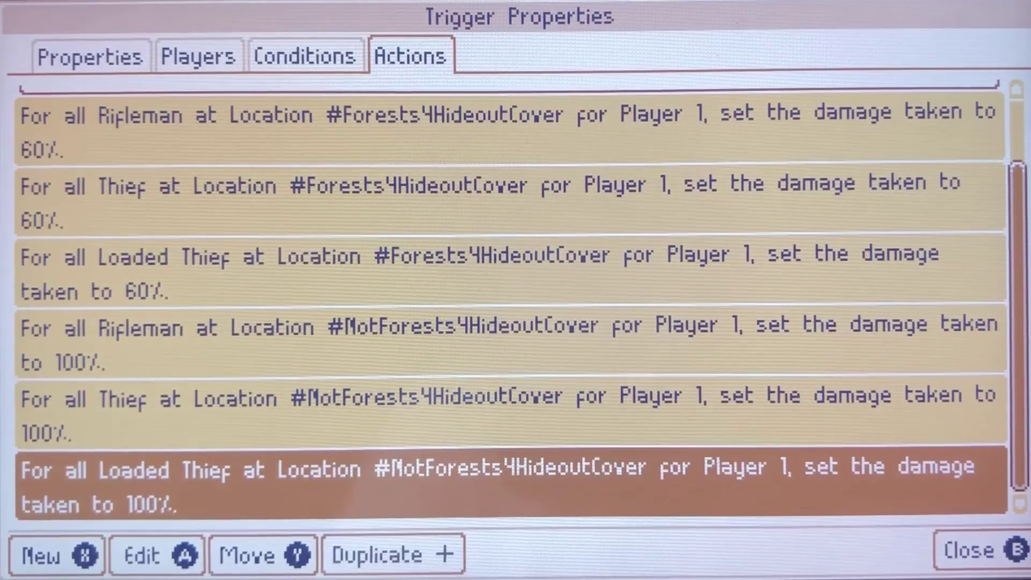
# - Recheck the campaign flag and player turn conditions and the #NotForests4HideoutCover damage actions, then close the trigger
pyautogui.press('Left')
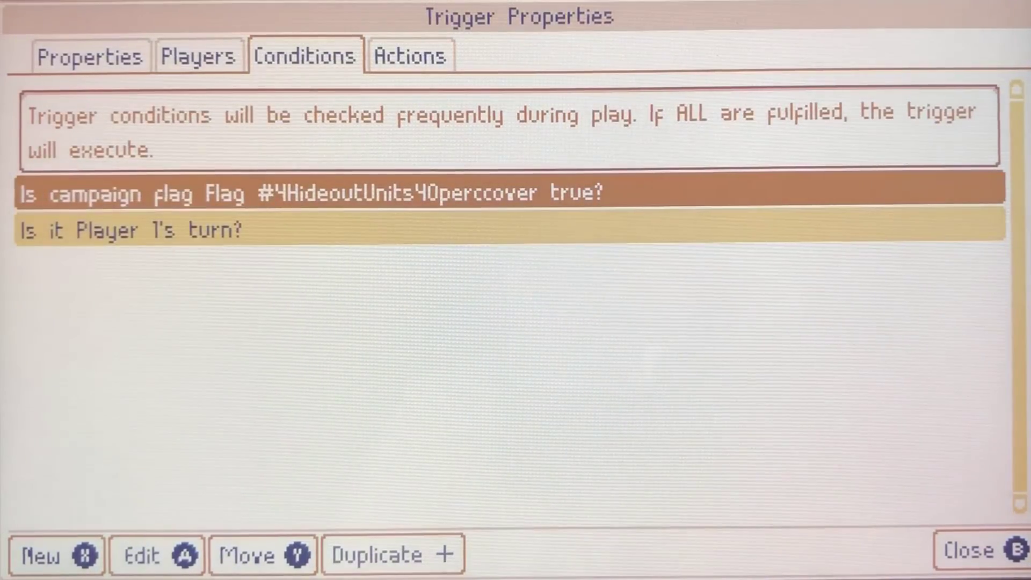
pyautogui.press('Down')
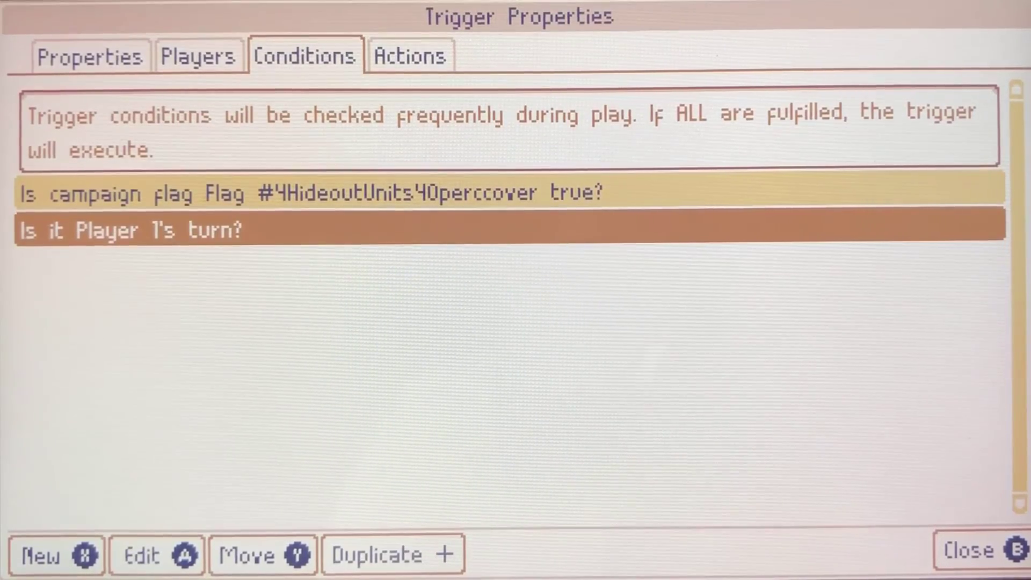
pyautogui.press('Right')
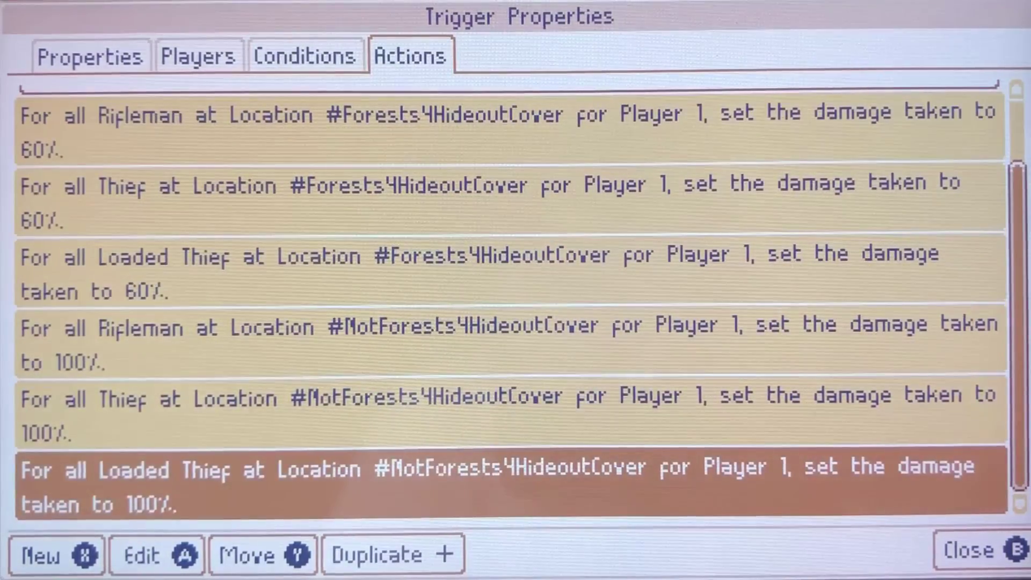
pyautogui.press('Up')
pyautogui.press('Up')
pyautogui.press('Up')
pyautogui.press('Down')
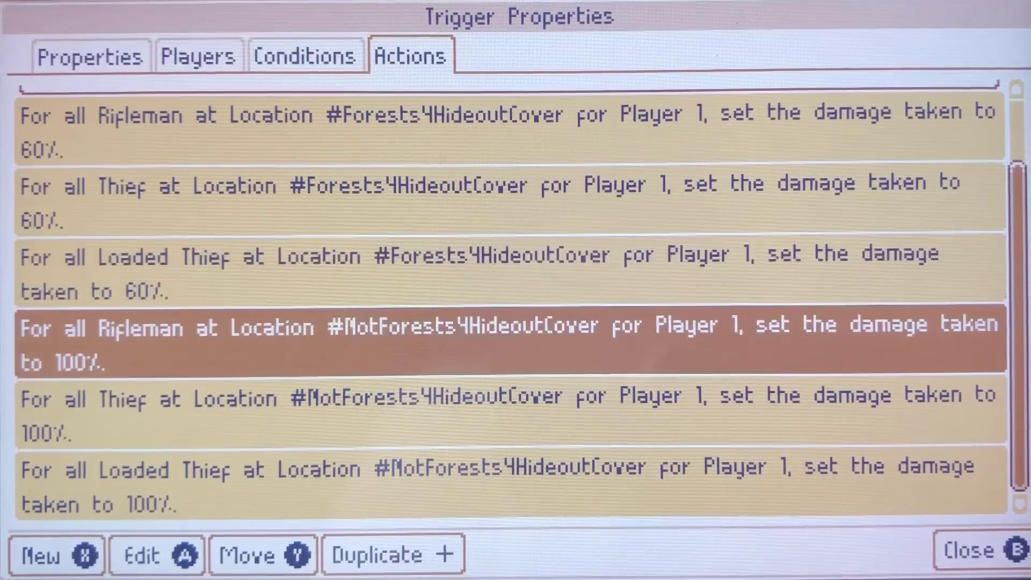
pyautogui.press('Down')
pyautogui.press('Escape')
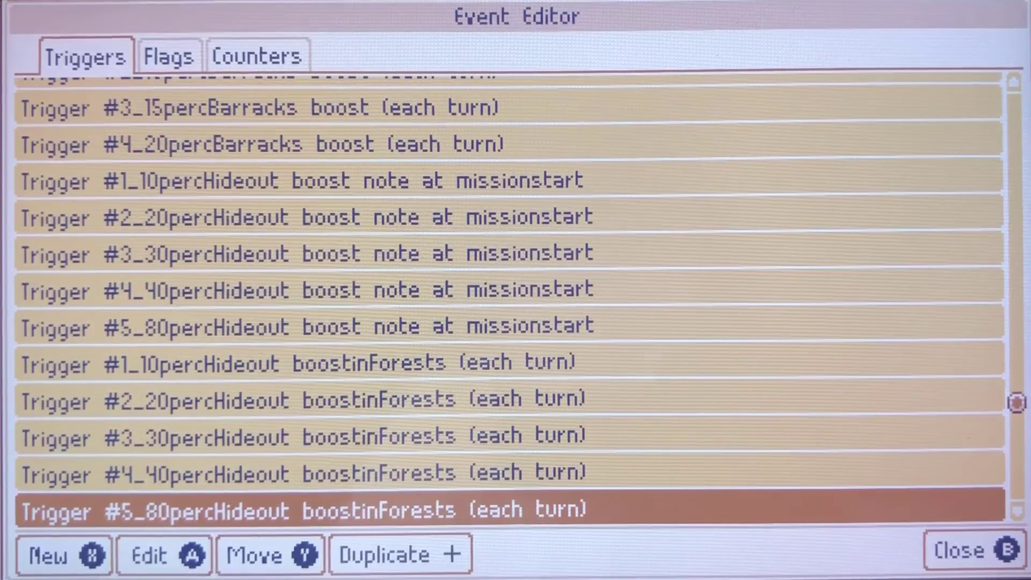
# - Move past the Hideout boost triggers and select the #inputM2 stasis soldier read 0 trigger
pyautogui.press('Down')
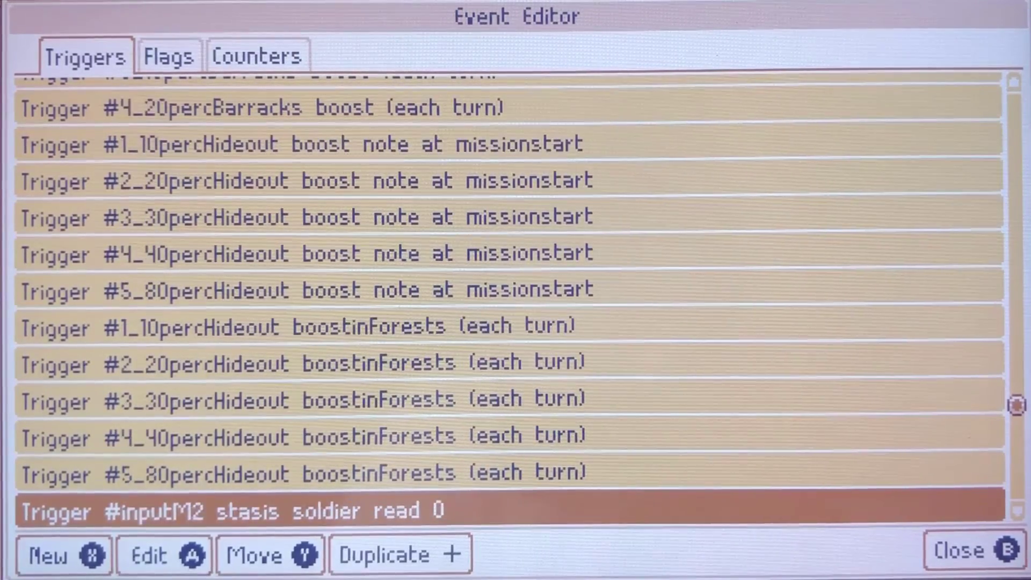
pyautogui.press('Up')
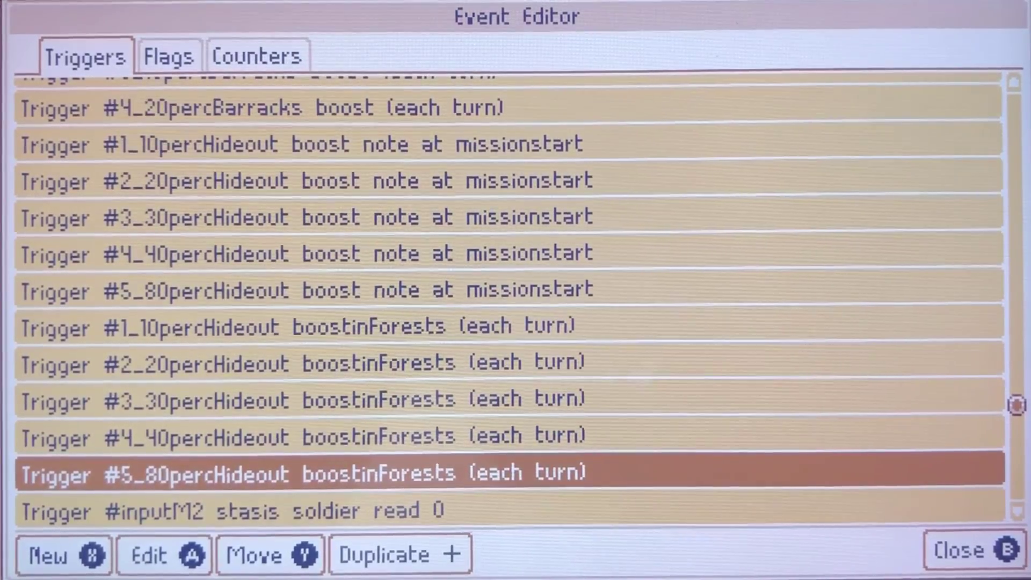
pyautogui.press('Down')
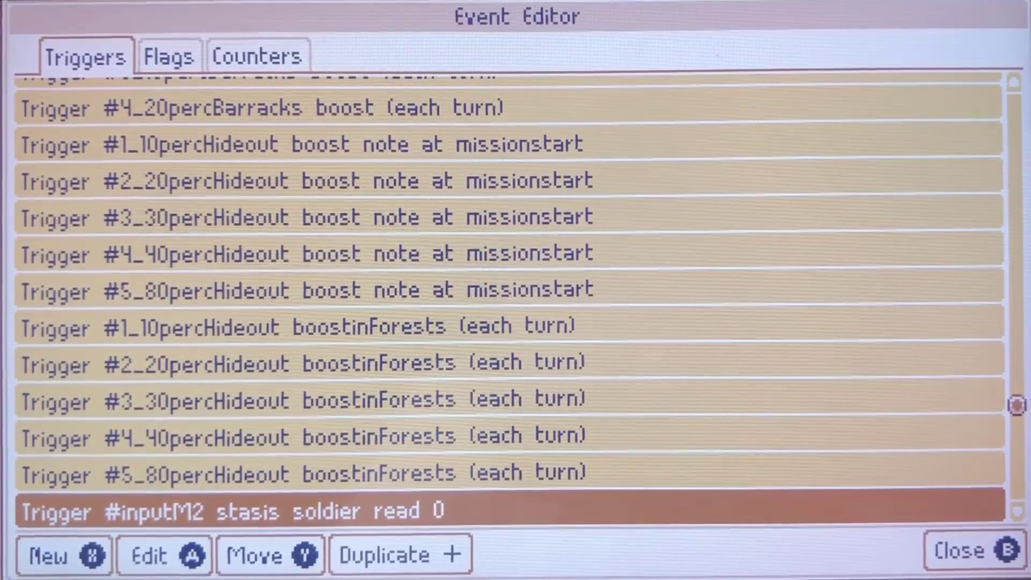
# - Open the #inputM2 stasis soldier read 0 trigger, examine its players, campaign flag conditions and counter action, and close it
pyautogui.press('Return')
pyautogui.press('Tab')
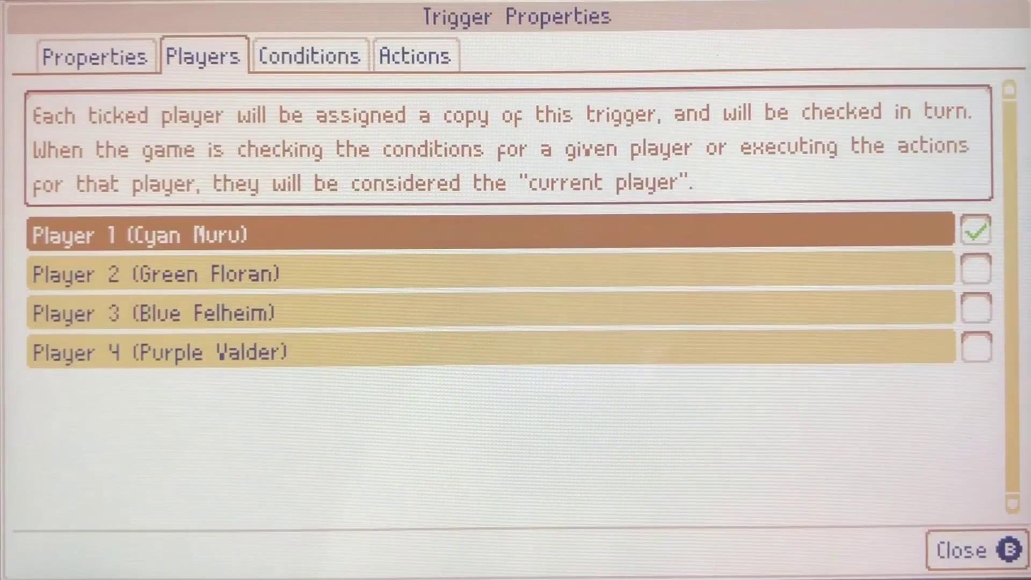
pyautogui.hotkey('shift', 'Tab')
pyautogui.press('Tab')
pyautogui.press('Tab')
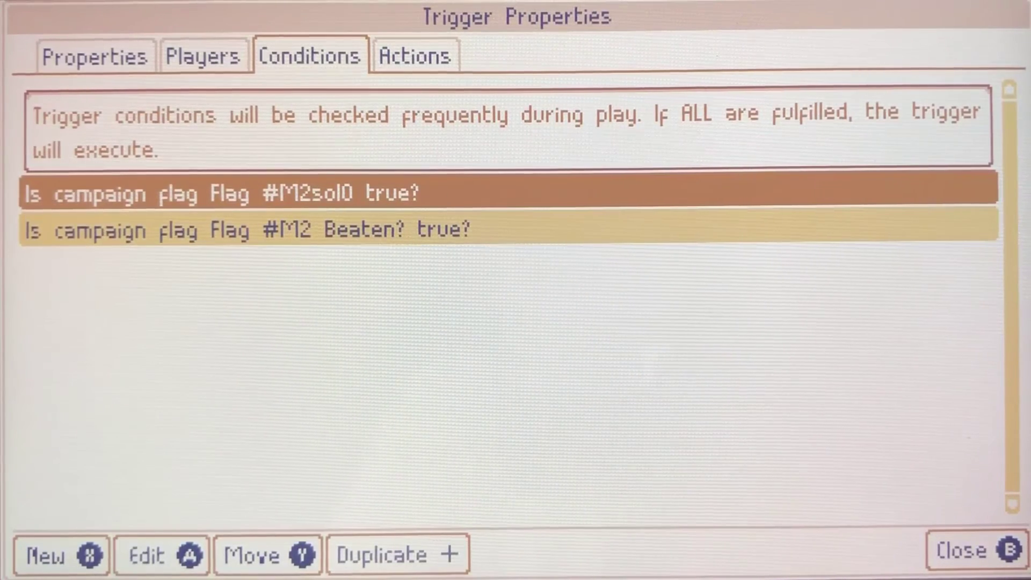
pyautogui.press('Tab')
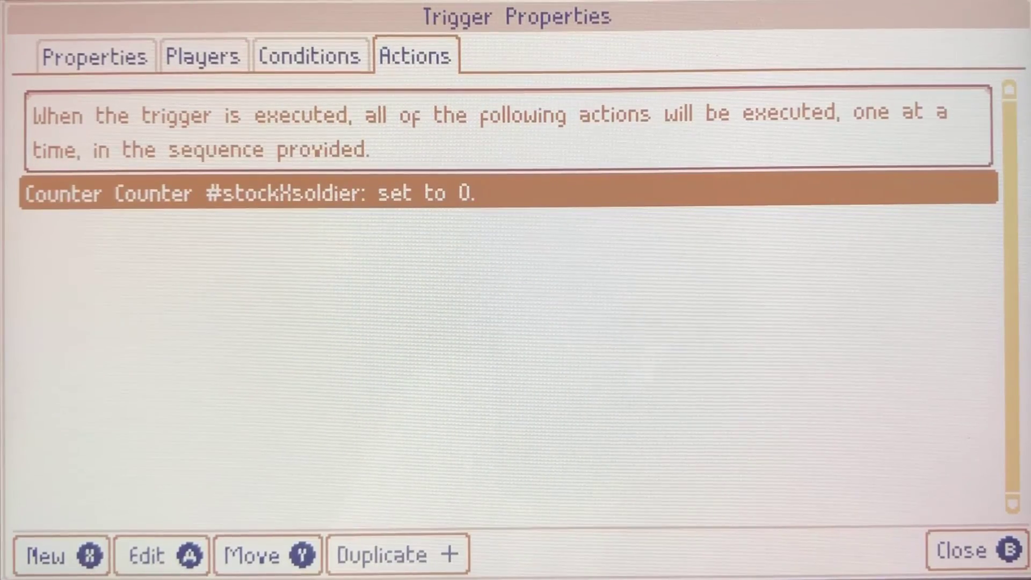
pyautogui.press('Escape')
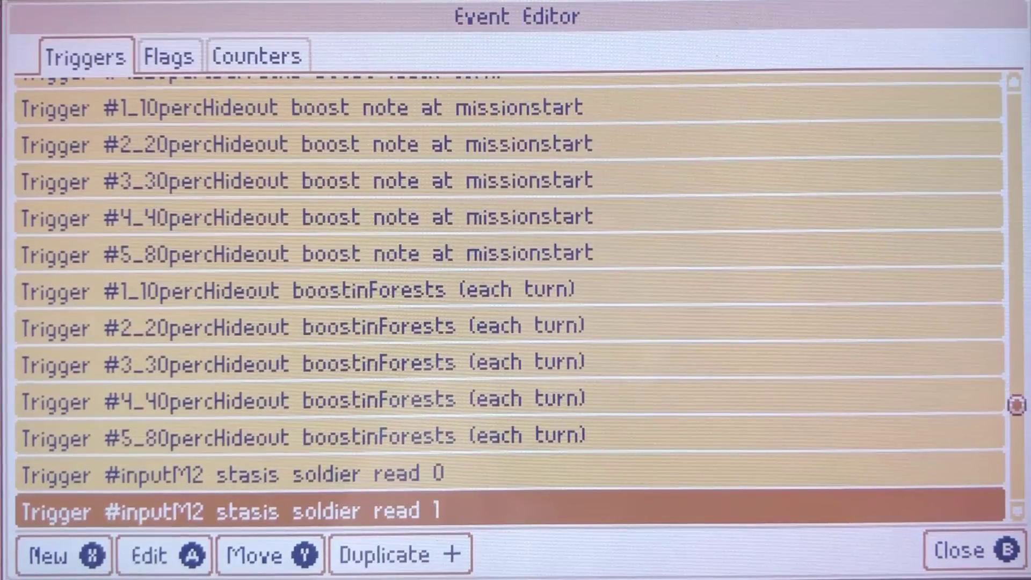
# - Look over the #inputM2 stasis soldier read triggers from 0 to 5 in the trigger list
pyautogui.press('+')
pyautogui.press('+')
pyautogui.press('+')
pyautogui.press('+')
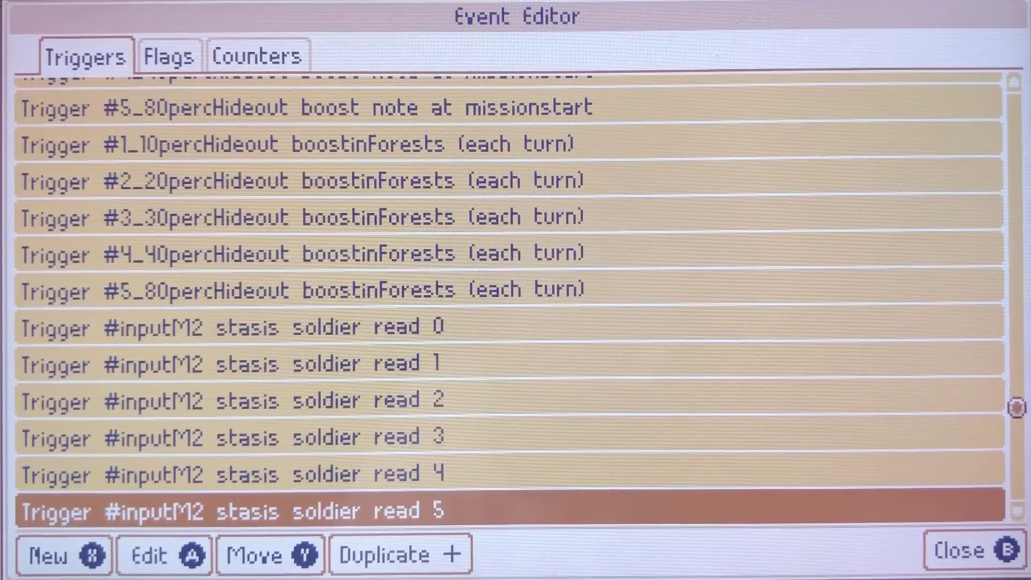
pyautogui.press('Up')
pyautogui.press('Up')
pyautogui.press('Up')
pyautogui.press('Up')
pyautogui.press('Up')
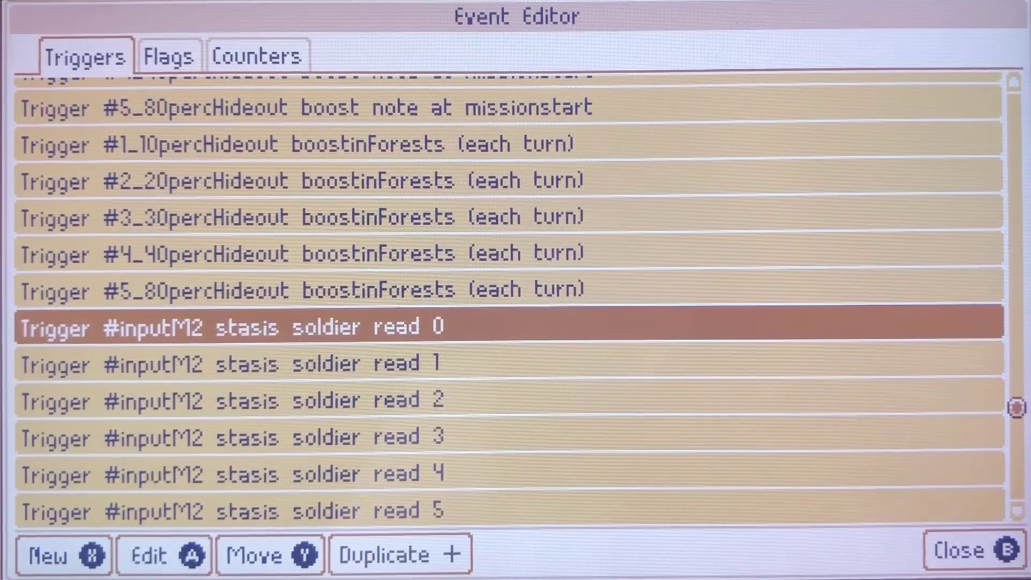
# - Go through the #inputM2 stasis read triggers for spearmen, dog, mage and archer, up to the first text triggers
pyautogui.press('Down')
pyautogui.press('Down')
pyautogui.press('Down')
pyautogui.press('Down')
pyautogui.press('Down')
pyautogui.press('Down')
pyautogui.press('Down')
pyautogui.press('Down')
pyautogui.press('Down')
pyautogui.press('Down')
pyautogui.press('Down')
pyautogui.press('Down')
pyautogui.press('Down')
pyautogui.press('Down')
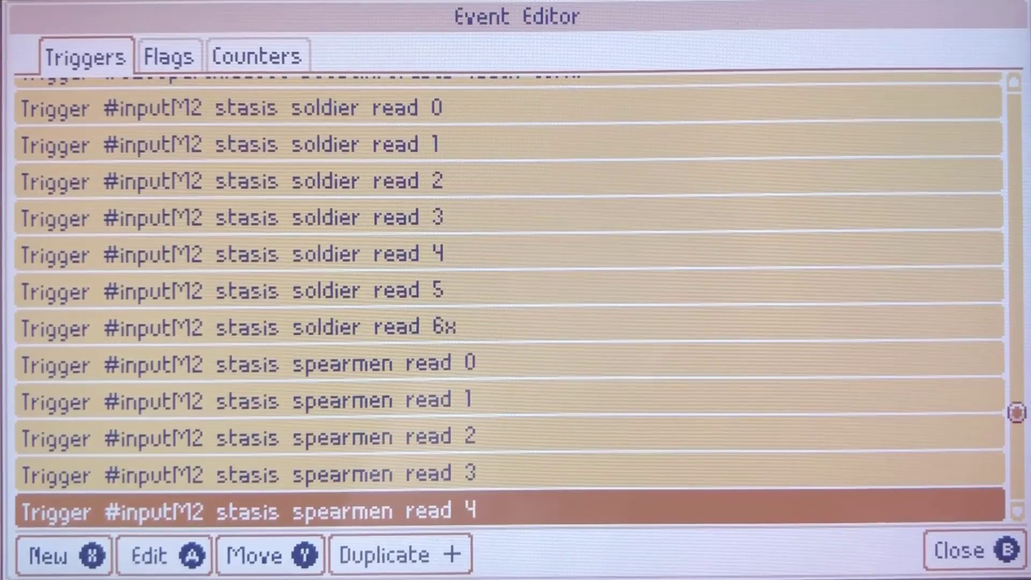
pyautogui.press('Down')
pyautogui.press('Down')
pyautogui.press('Down')
pyautogui.press('Down')
pyautogui.press('Down')
pyautogui.press('Down')
pyautogui.press('Down')
pyautogui.press('Down')
pyautogui.press('Down')
pyautogui.press('Down')
pyautogui.press('Down')
pyautogui.press('Down')
pyautogui.press('Down')
pyautogui.press('Down')
pyautogui.press('Down')
pyautogui.press('Down')
pyautogui.press('Down')
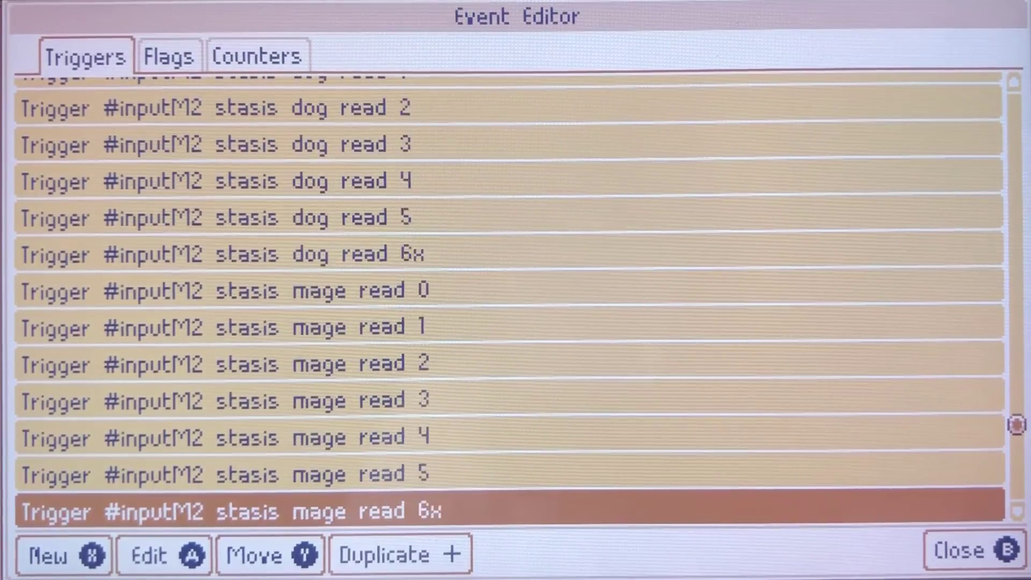
pyautogui.press('Down')
pyautogui.press('Down')
pyautogui.press('Down')
pyautogui.press('Down')
pyautogui.press('Down')
pyautogui.press('Down')
pyautogui.press('Down')
pyautogui.press('Down')
pyautogui.press('Down')
pyautogui.press('Down')
pyautogui.press('Down')
pyautogui.press('Down')
pyautogui.press('Down')
pyautogui.press('Down')
pyautogui.press('Down')
pyautogui.press('Down')
pyautogui.press('Down')
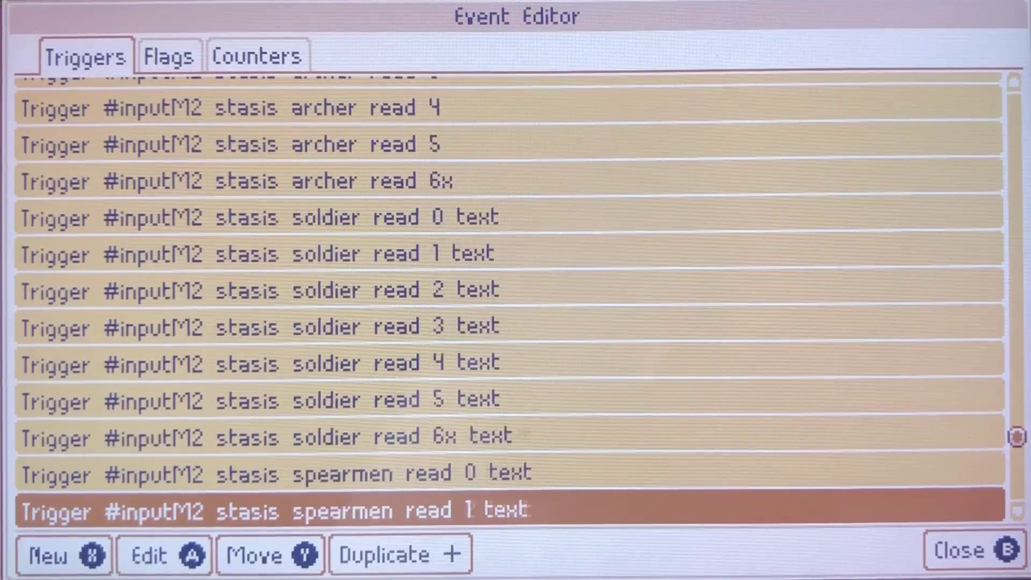
# - Go through the #inputM2 stasis text triggers for spearmen and dog, up to those for mage
pyautogui.press('Down')
pyautogui.press('Down')
pyautogui.press('Down')
pyautogui.press('Down')
pyautogui.press('Down')
pyautogui.press('Down')
pyautogui.press('Down')
pyautogui.press('Down')
pyautogui.press('Down')
pyautogui.press('Down')
pyautogui.press('Down')
pyautogui.press('Down')
pyautogui.press('Down')
pyautogui.press('Down')
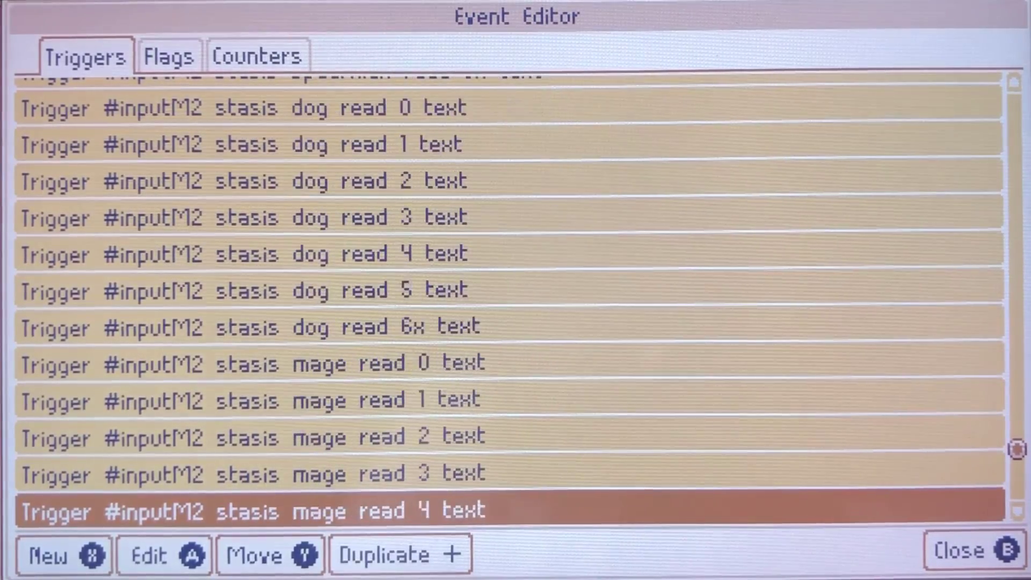
# - Open an #inputM2 stasis mage text trigger, read its dialogue about remaining Mages in Stasis Pods, and close it
pyautogui.press('Up')
pyautogui.press('Return')
pyautogui.press('e')
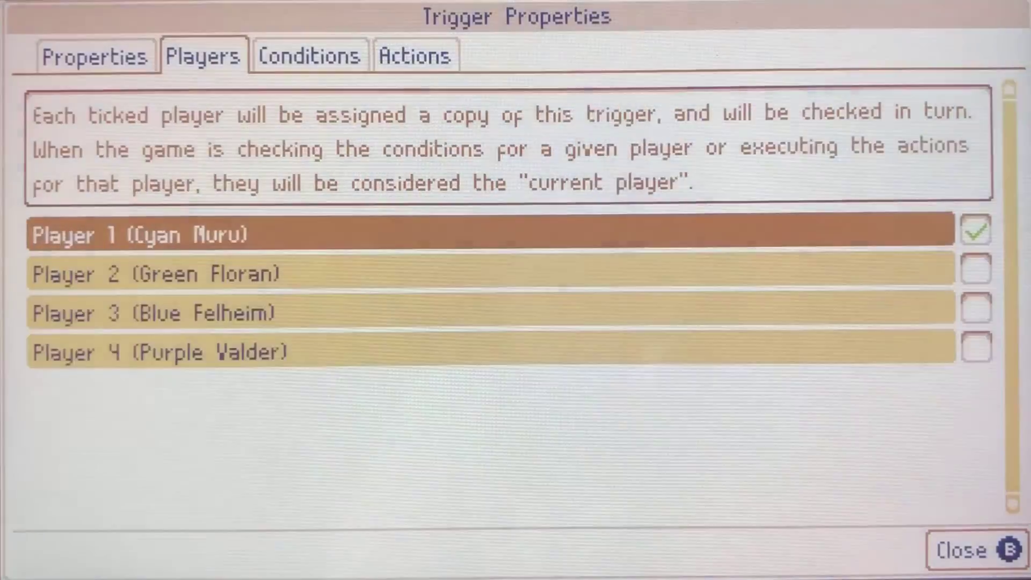
pyautogui.press('e')
pyautogui.press('e')
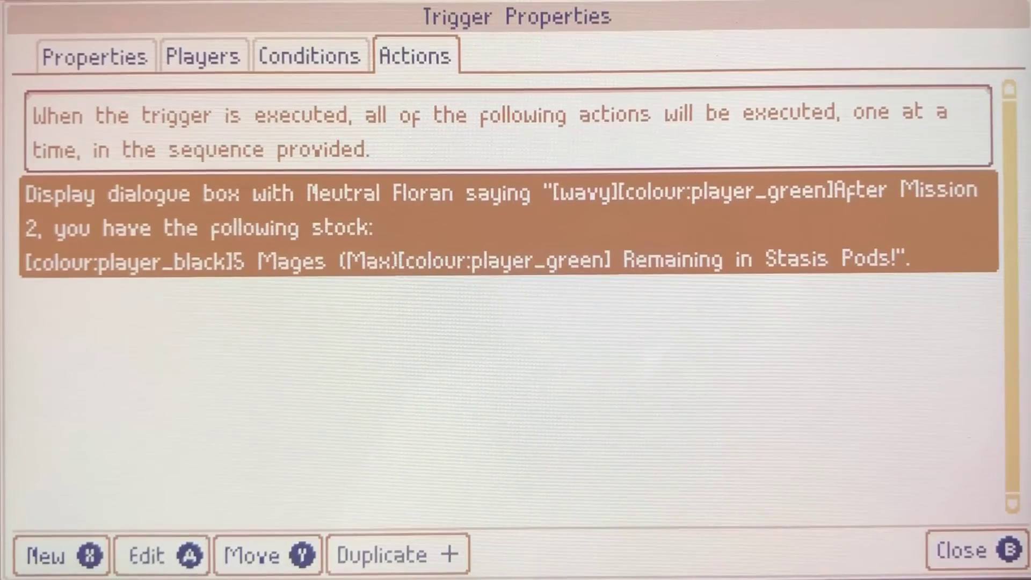
pyautogui.press('Escape')
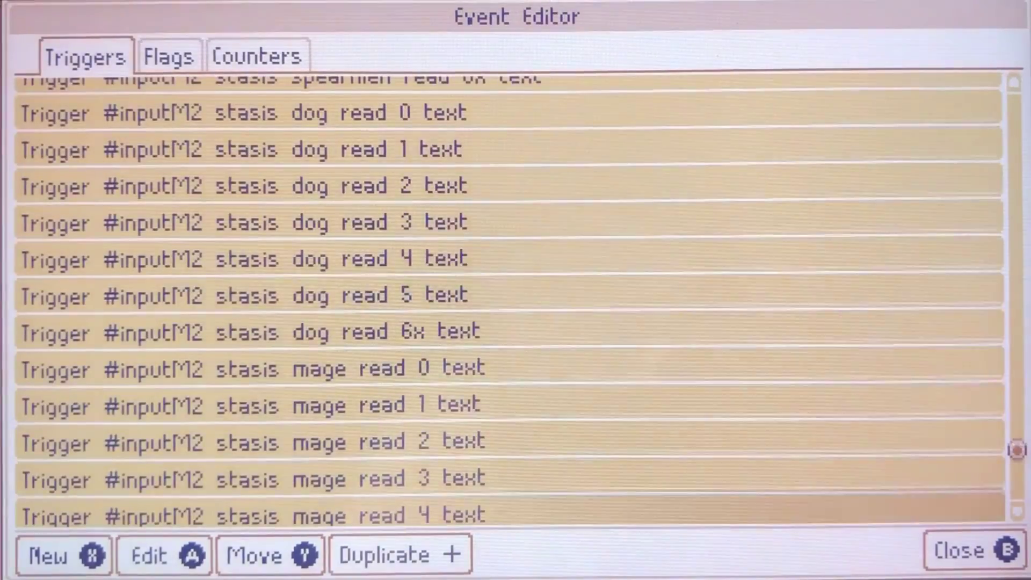
# - Move past the stasis archer text triggers and look over the #build soldier triggers down to #build fail 0 soldiers
pyautogui.press('Down')
pyautogui.press('Down')
pyautogui.press('Down')
pyautogui.press('Down')
pyautogui.press('Down')
pyautogui.press('Down')
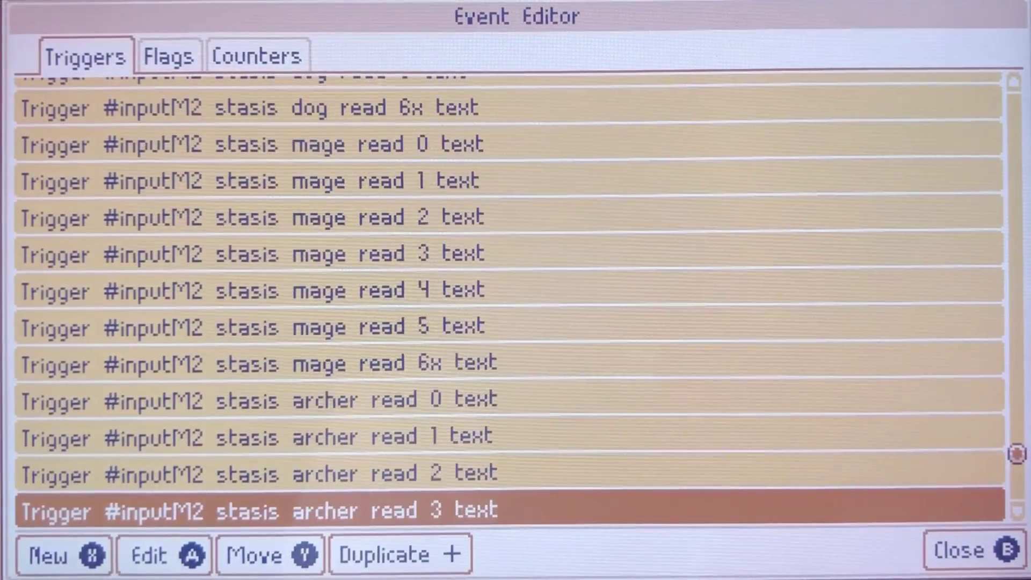
pyautogui.press('Down')
pyautogui.press('Down')
pyautogui.press('Down')
pyautogui.press('Down')
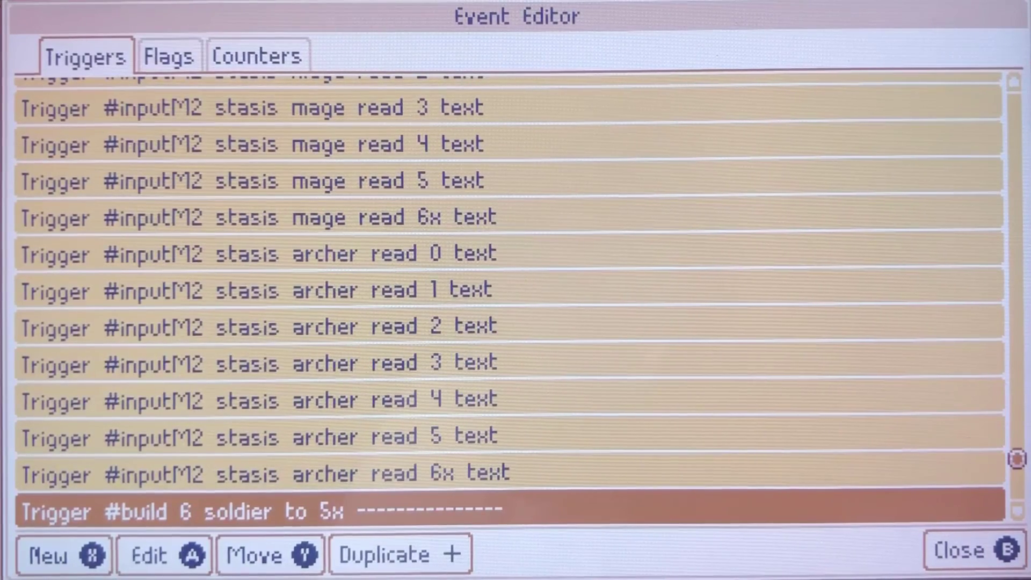
pyautogui.press('Down')
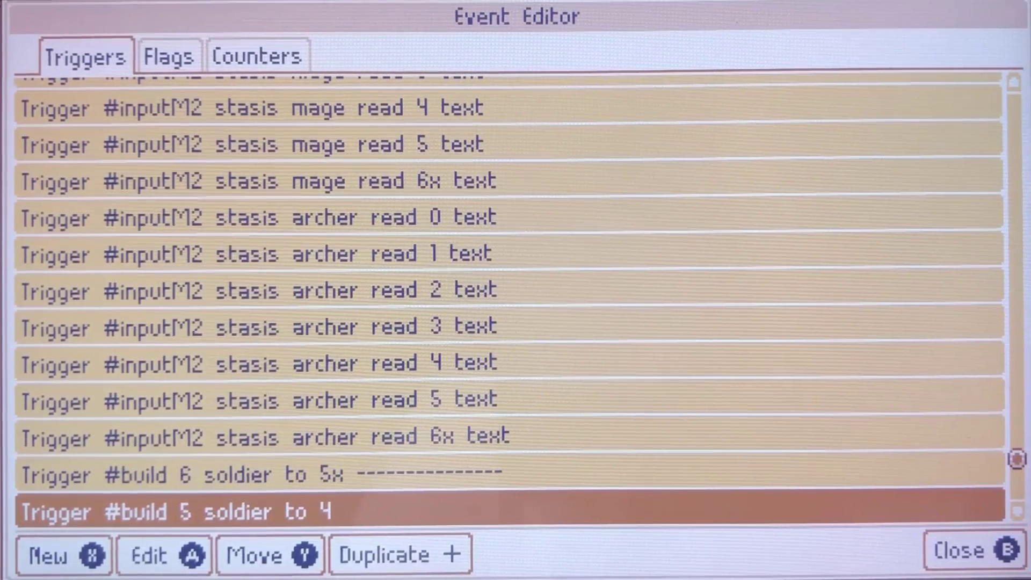
pyautogui.press('Down')
pyautogui.press('Down')
pyautogui.press('Down')
pyautogui.press('Down')
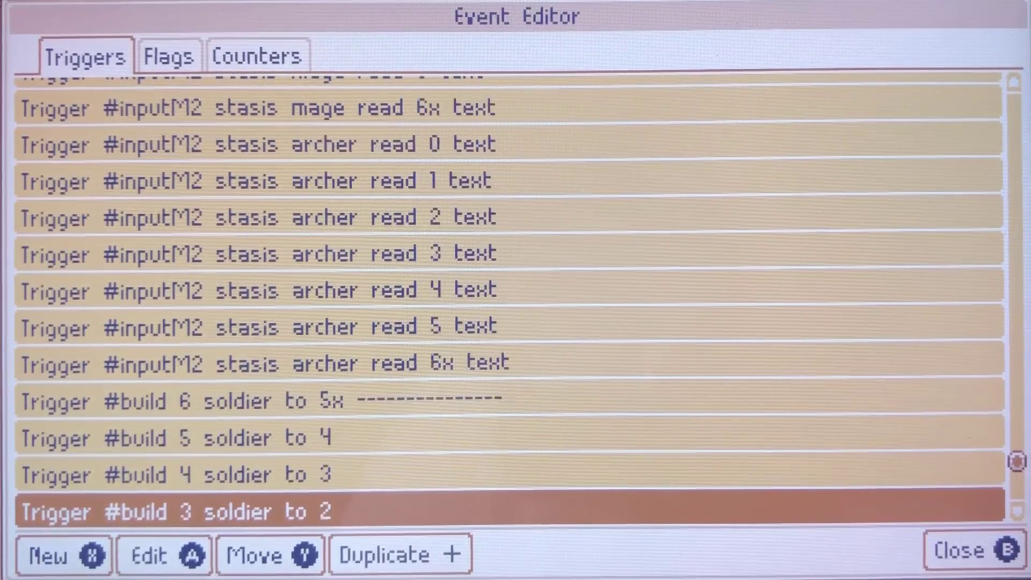
pyautogui.press('Down')
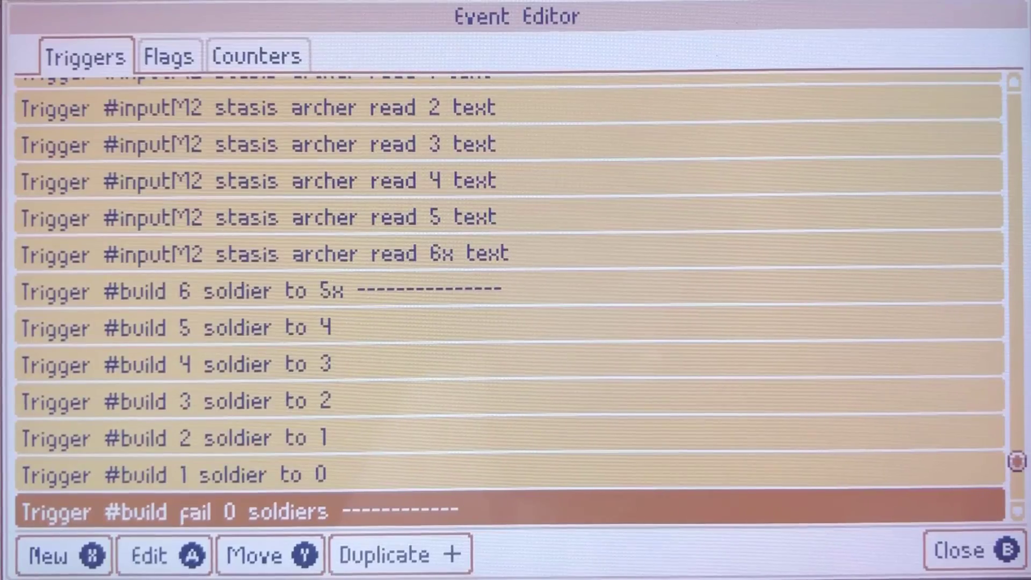
# - Open the #build 1 soldier to 0 trigger, examine its conditions and actions, and close it
pyautogui.press('Up')
pyautogui.press('Return')
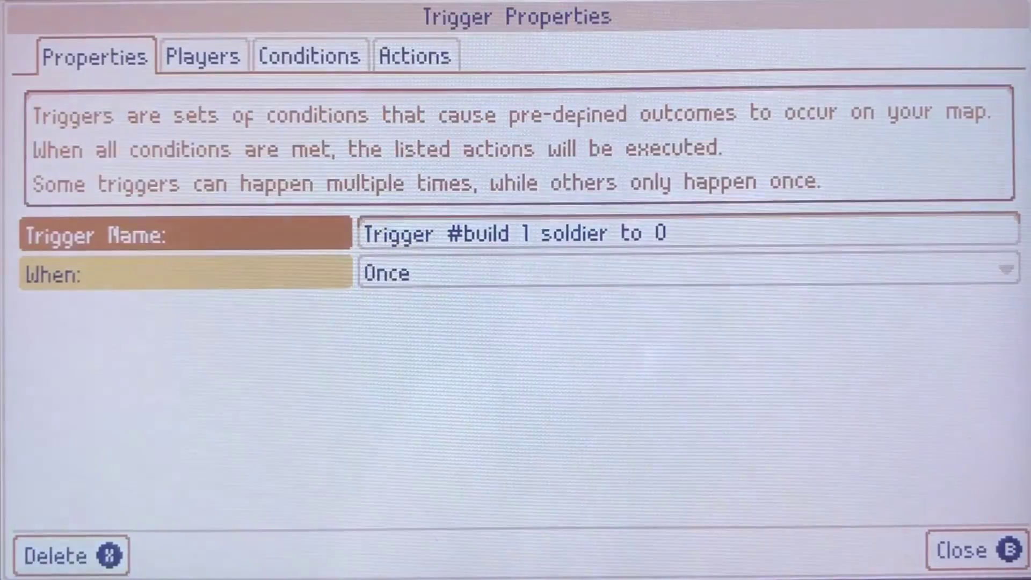
pyautogui.hotkey('ctrl', 'Tab')
pyautogui.hotkey('ctrl', 'Tab')
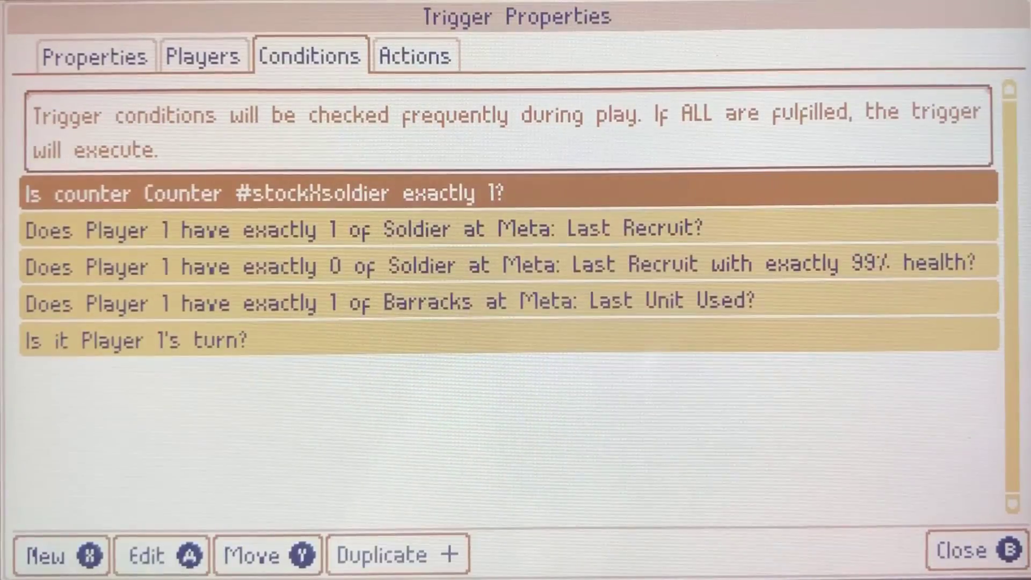
pyautogui.hotkey('ctrl', 'Tab')
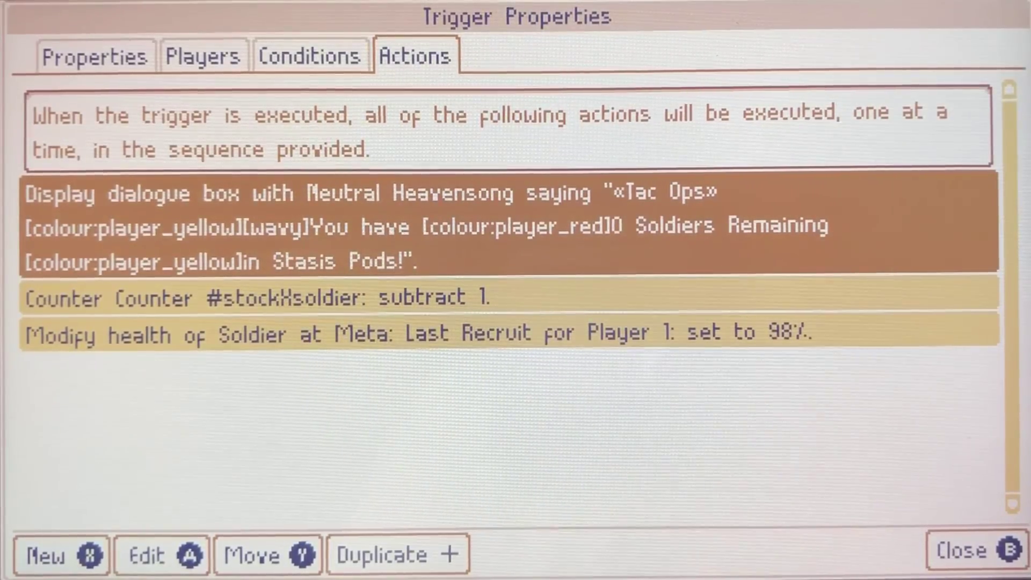
pyautogui.press('Escape')
# - Open the #build fail 0 soldiers trigger and examine its conditions and its dialogue, Barracks turn and gold refund actions
pyautogui.press('Return')
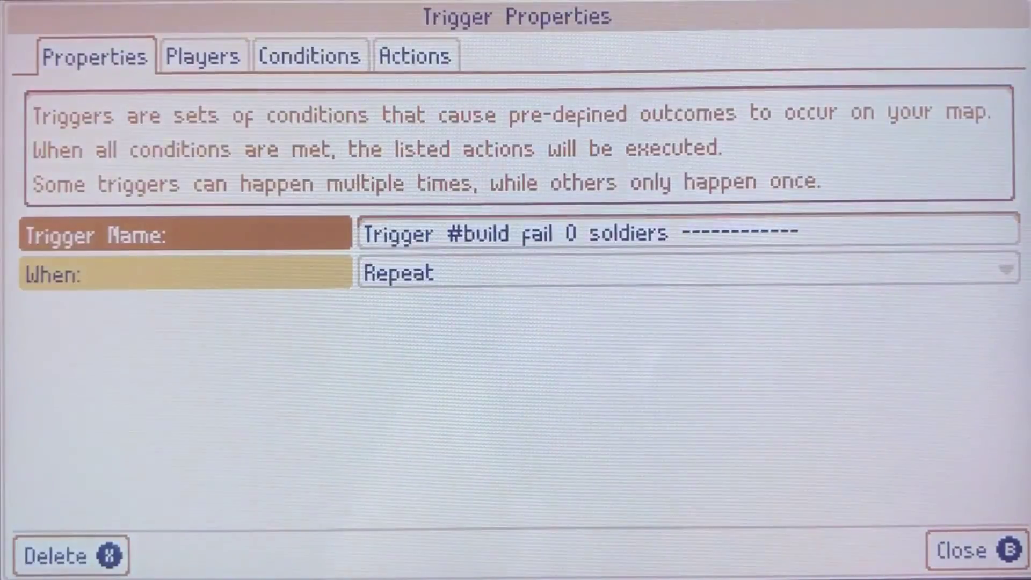
pyautogui.press('Tab')
pyautogui.press('Tab')
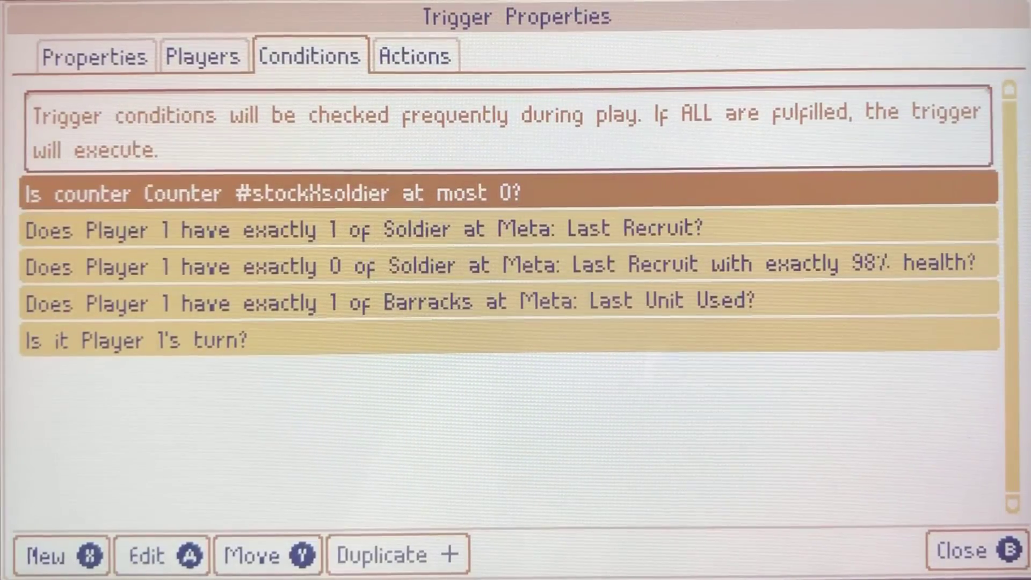
pyautogui.press('Tab')
pyautogui.press('Down')
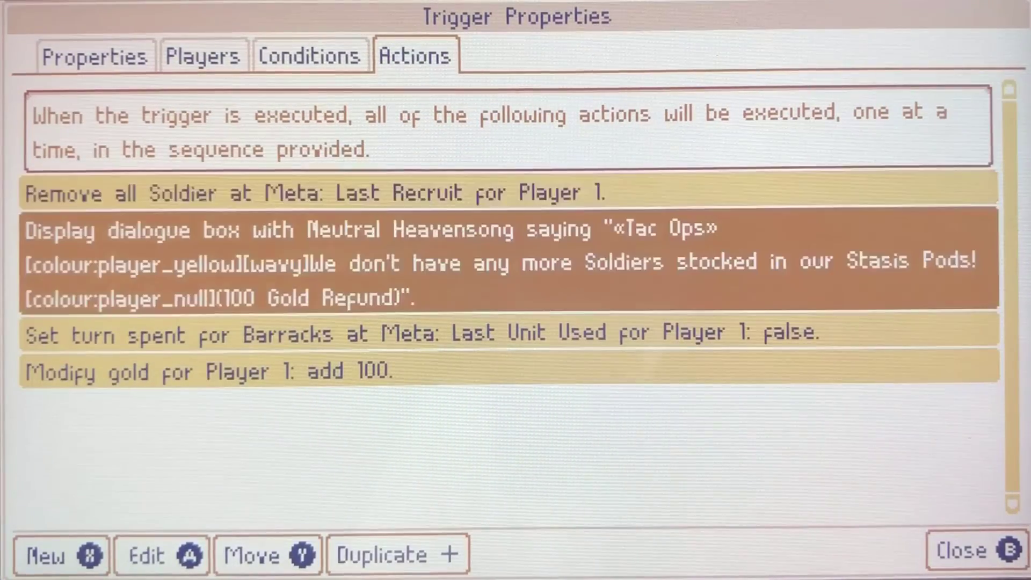
pyautogui.press('Down')
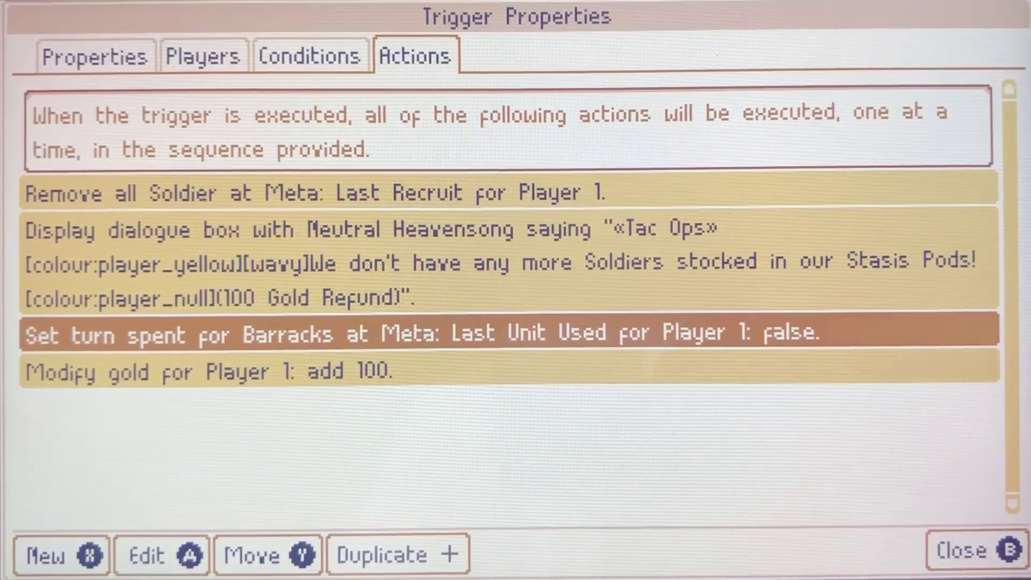
pyautogui.press('Down')
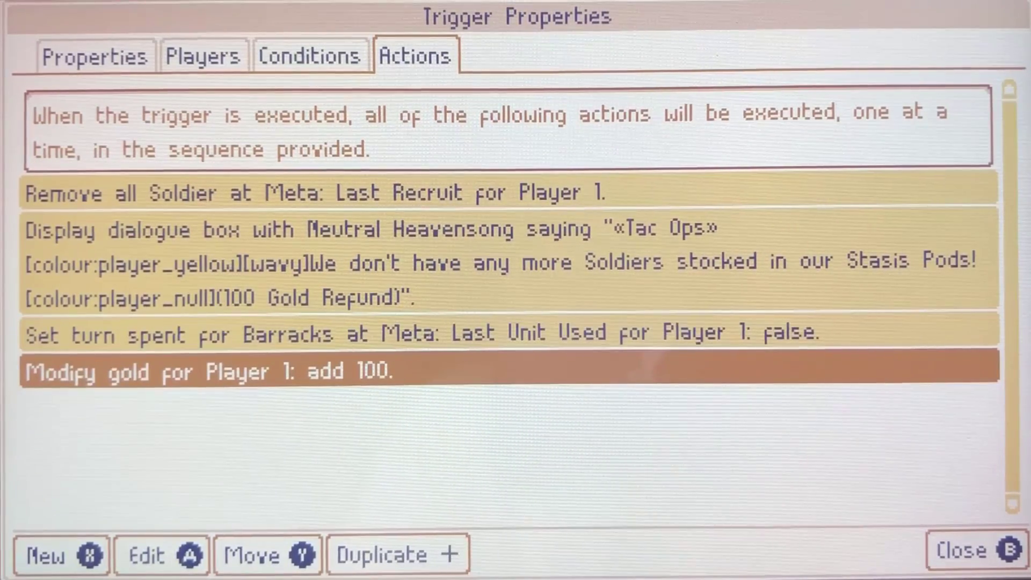
# - Recheck the Barracks turn, Soldier removal and refund dialogue actions of #build fail 0 soldiers, then close the trigger
pyautogui.press('Up')
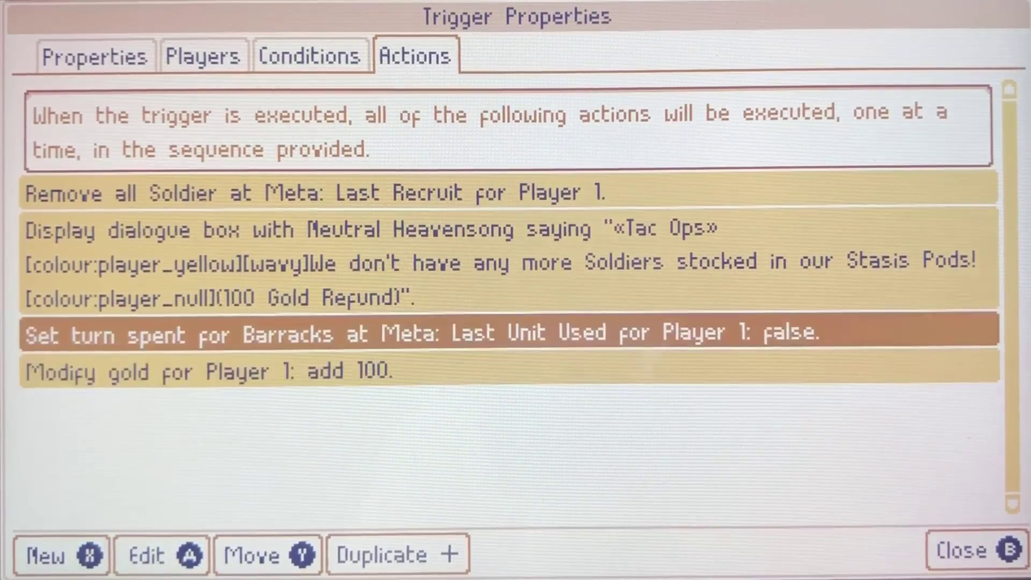
pyautogui.press('Up')
pyautogui.press('Up')
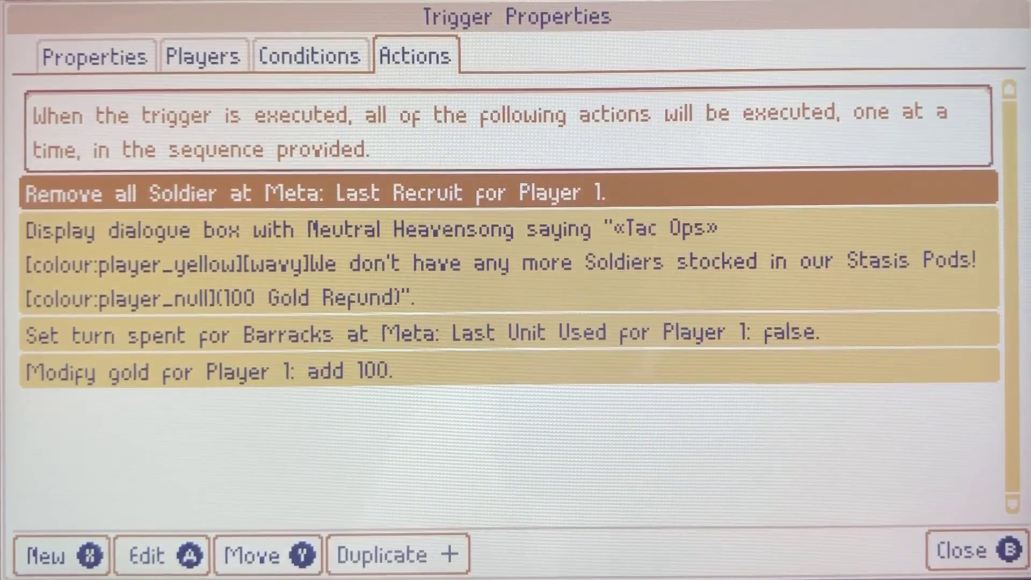
pyautogui.press('Down')
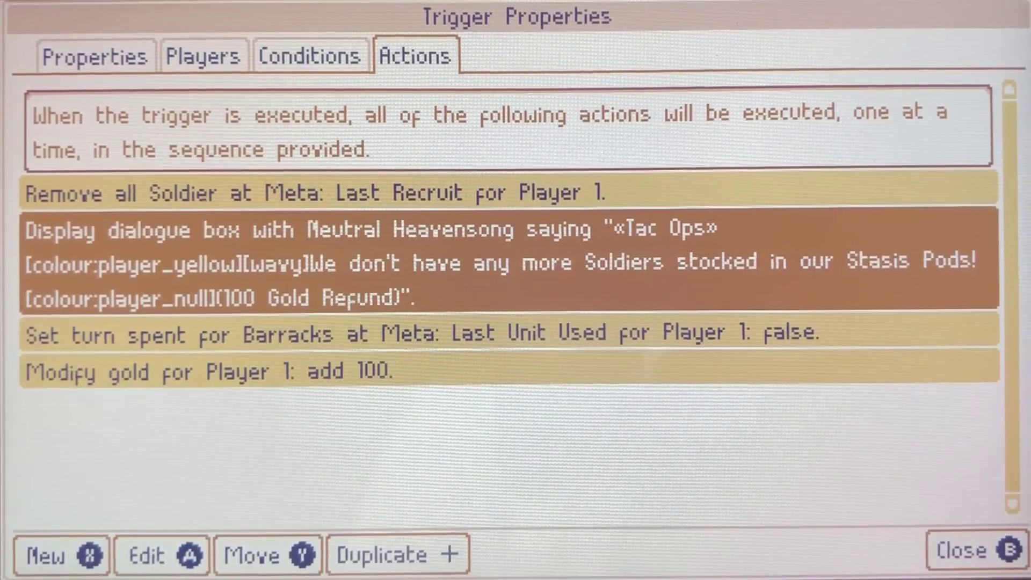
pyautogui.press('Escape')
# - Go through the #build triggers for spearmen, dog, mage and archer down to #build fail 0 archers
pyautogui.press('Down')
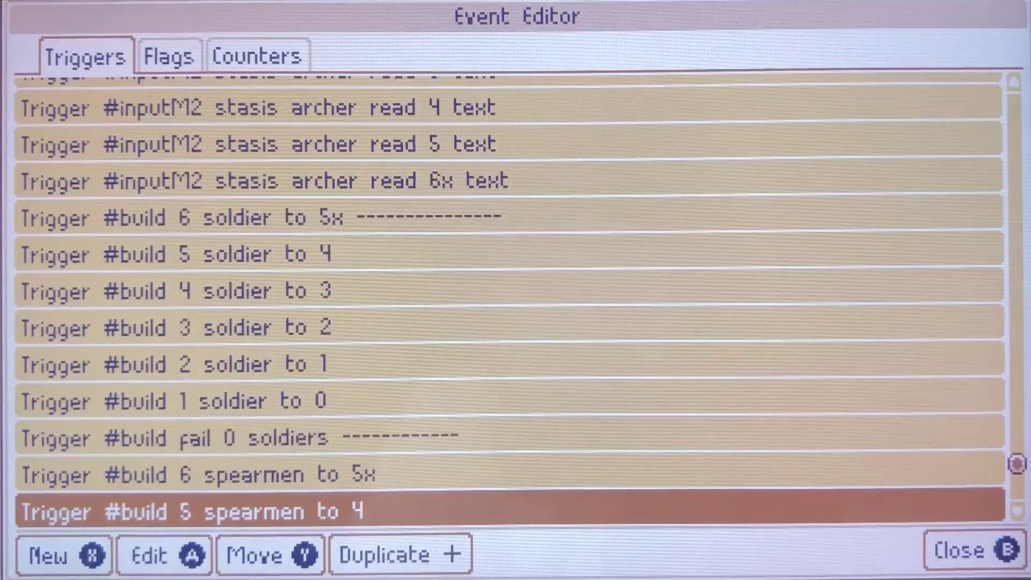
pyautogui.press('Down')
pyautogui.press('Down')
pyautogui.press('Down')
pyautogui.press('Down')
pyautogui.press('Down')
pyautogui.press('Down')
pyautogui.press('Down')
pyautogui.press('Down')
pyautogui.press('Down')
pyautogui.press('Down')
pyautogui.press('Down')
pyautogui.press('Down')
pyautogui.press('Down')
pyautogui.press('Down')
pyautogui.press('Down')
pyautogui.press('Down')
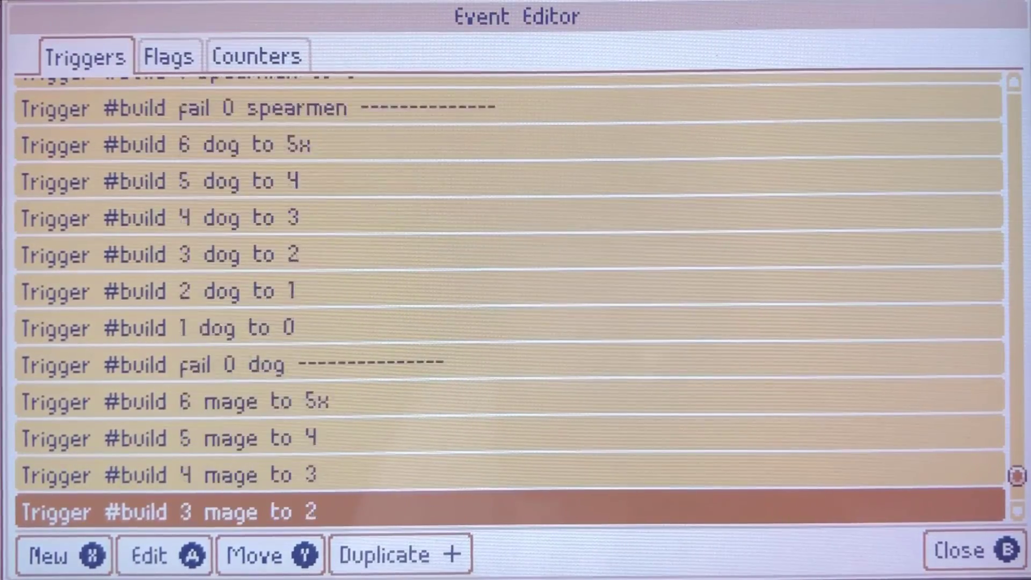
pyautogui.press('Down')
pyautogui.press('Down')
pyautogui.press('Down')
pyautogui.press('Down')
pyautogui.press('Down')
pyautogui.press('Down')
pyautogui.press('Down')
pyautogui.press('Down')
pyautogui.press('Down')
pyautogui.press('Down')
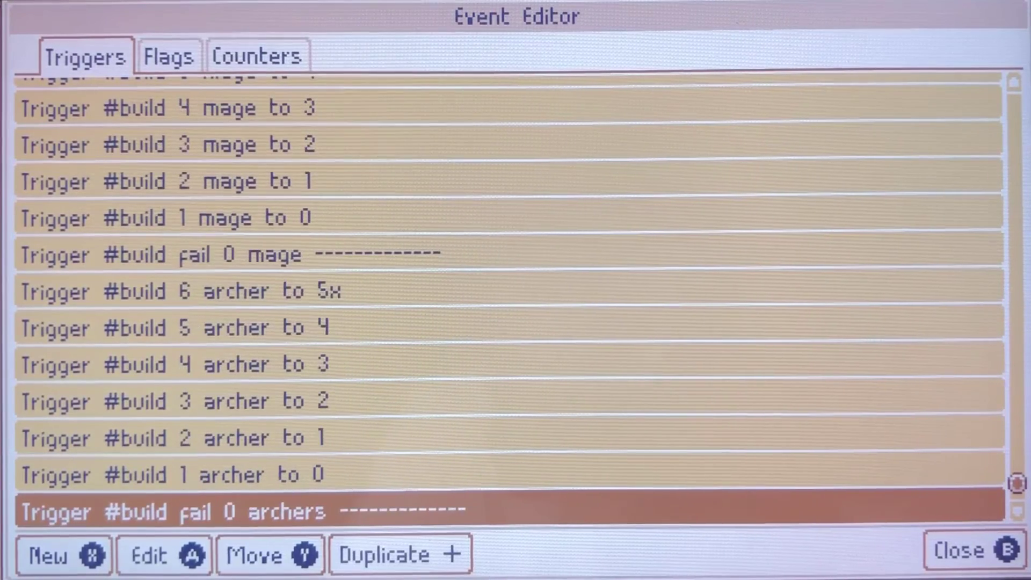
# - Move past the #1_5percTower boost note and #En0 invincible triggers and select the #En0 not invincible trigger
pyautogui.press('Down')
pyautogui.press('Down')
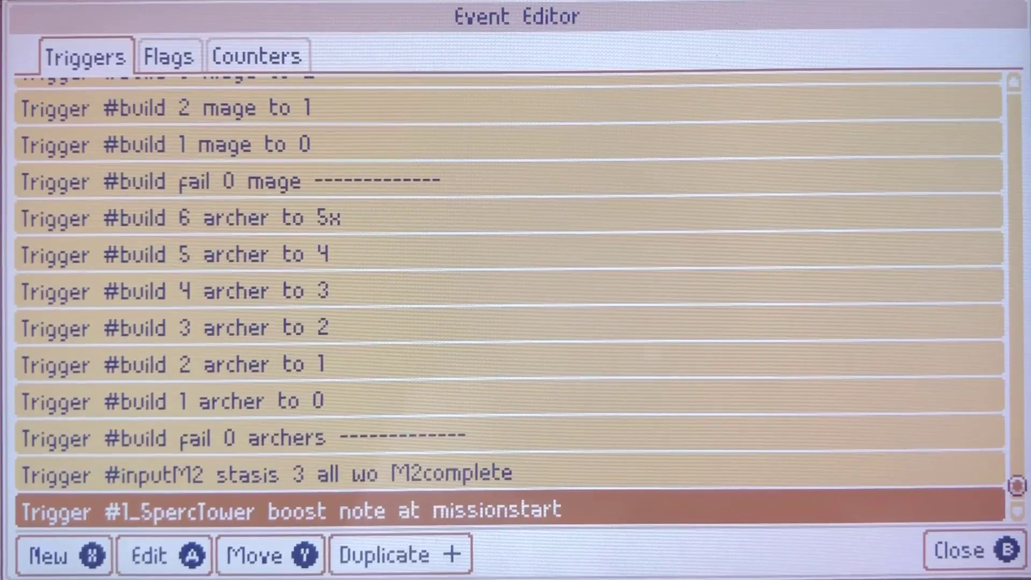
pyautogui.press('Down')
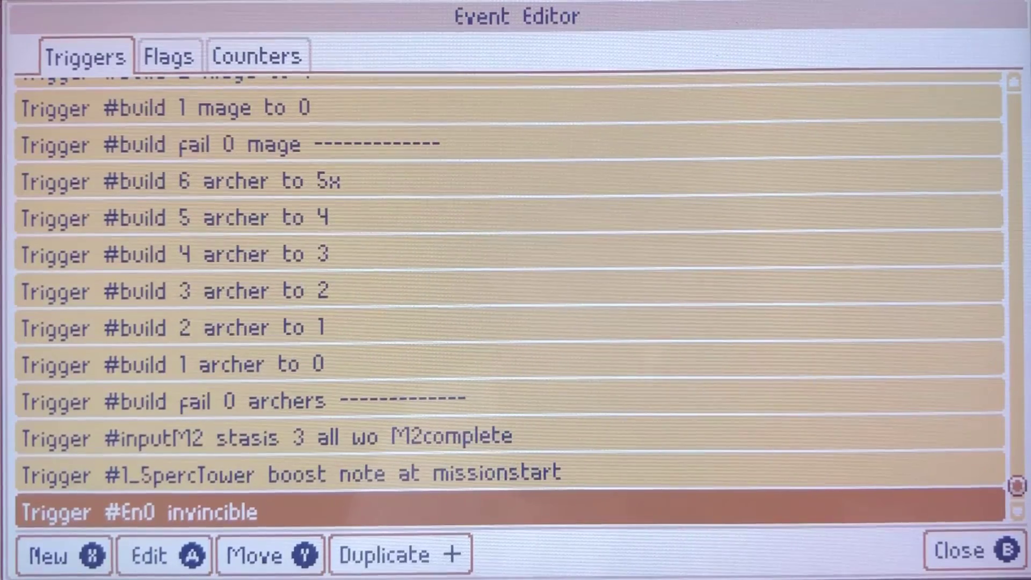
pyautogui.press('Down')
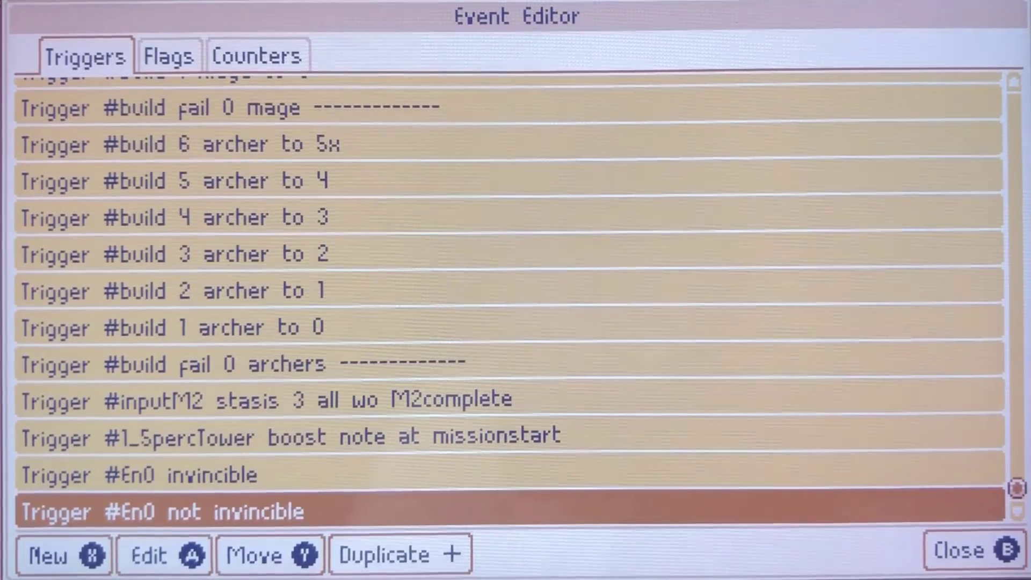